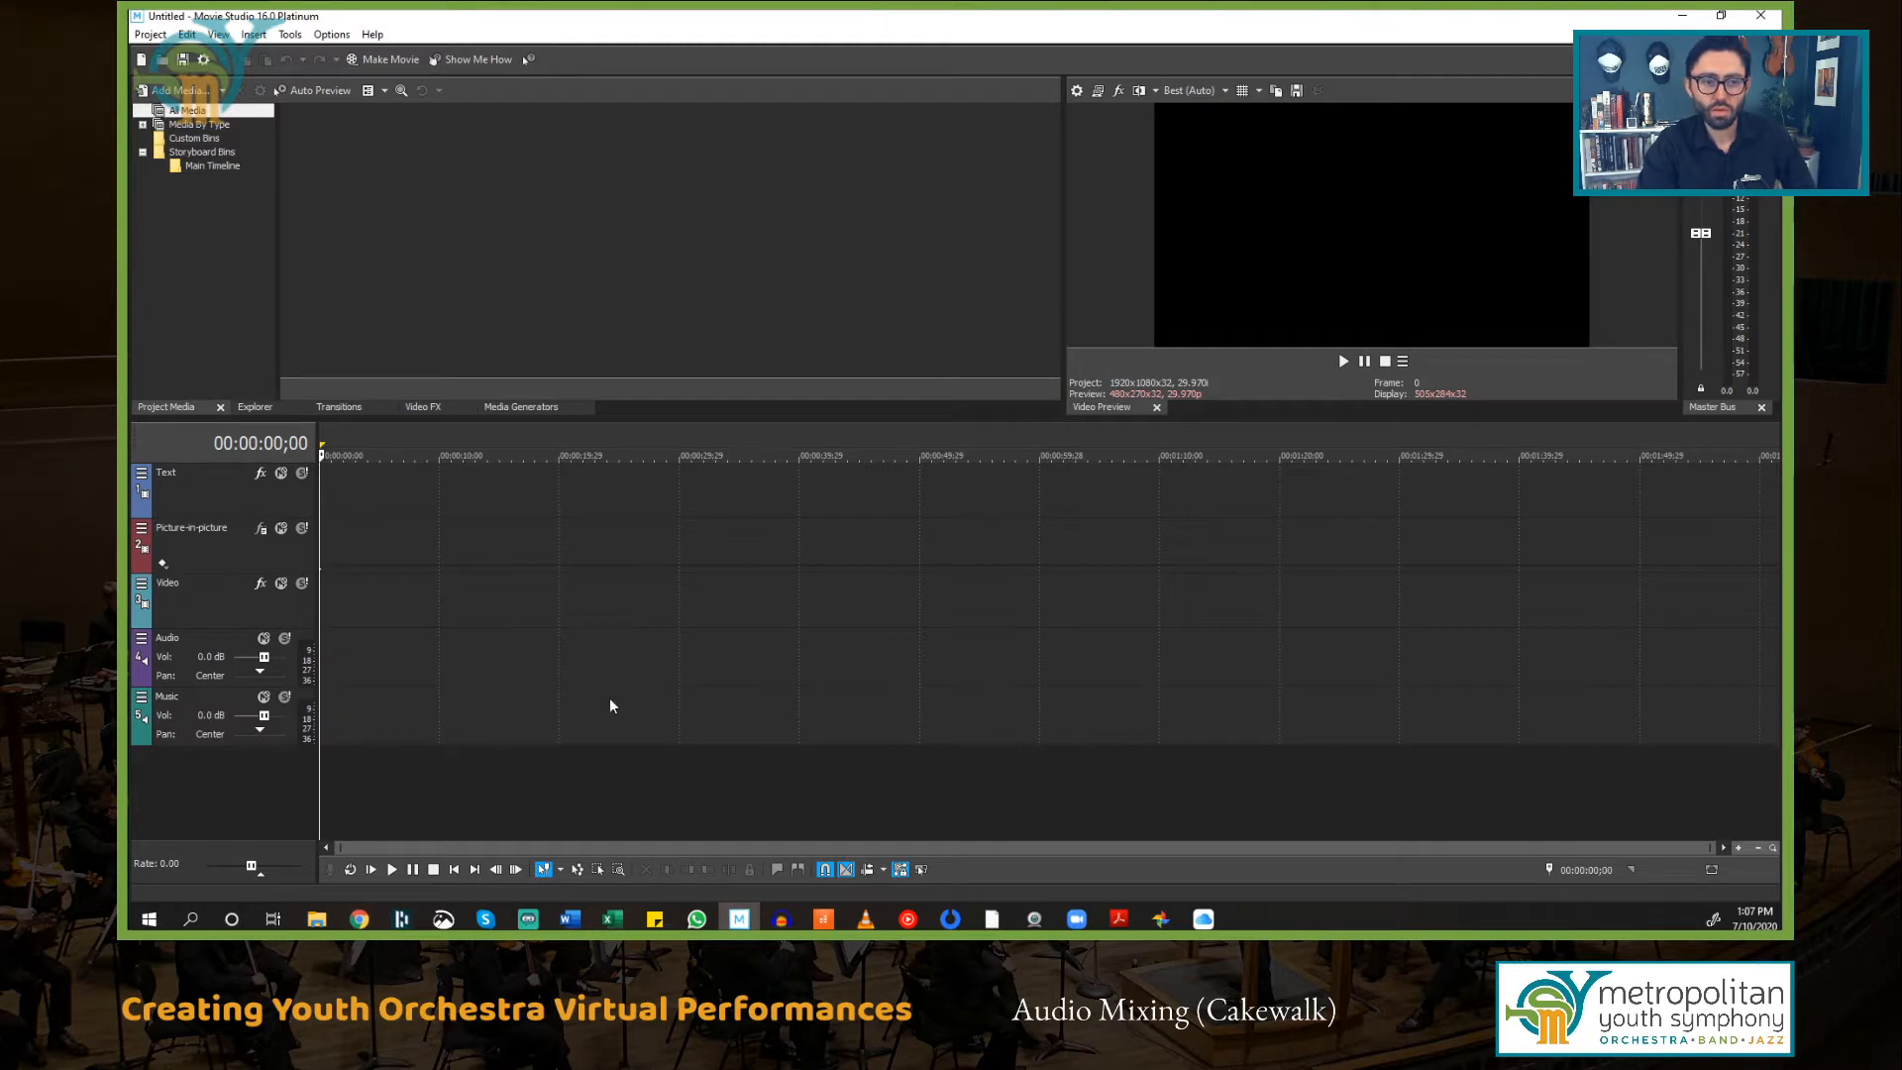
Step: Insert four new video tracks above the existing tracks
{"action": "left_click", "coordinate": [206, 604]}
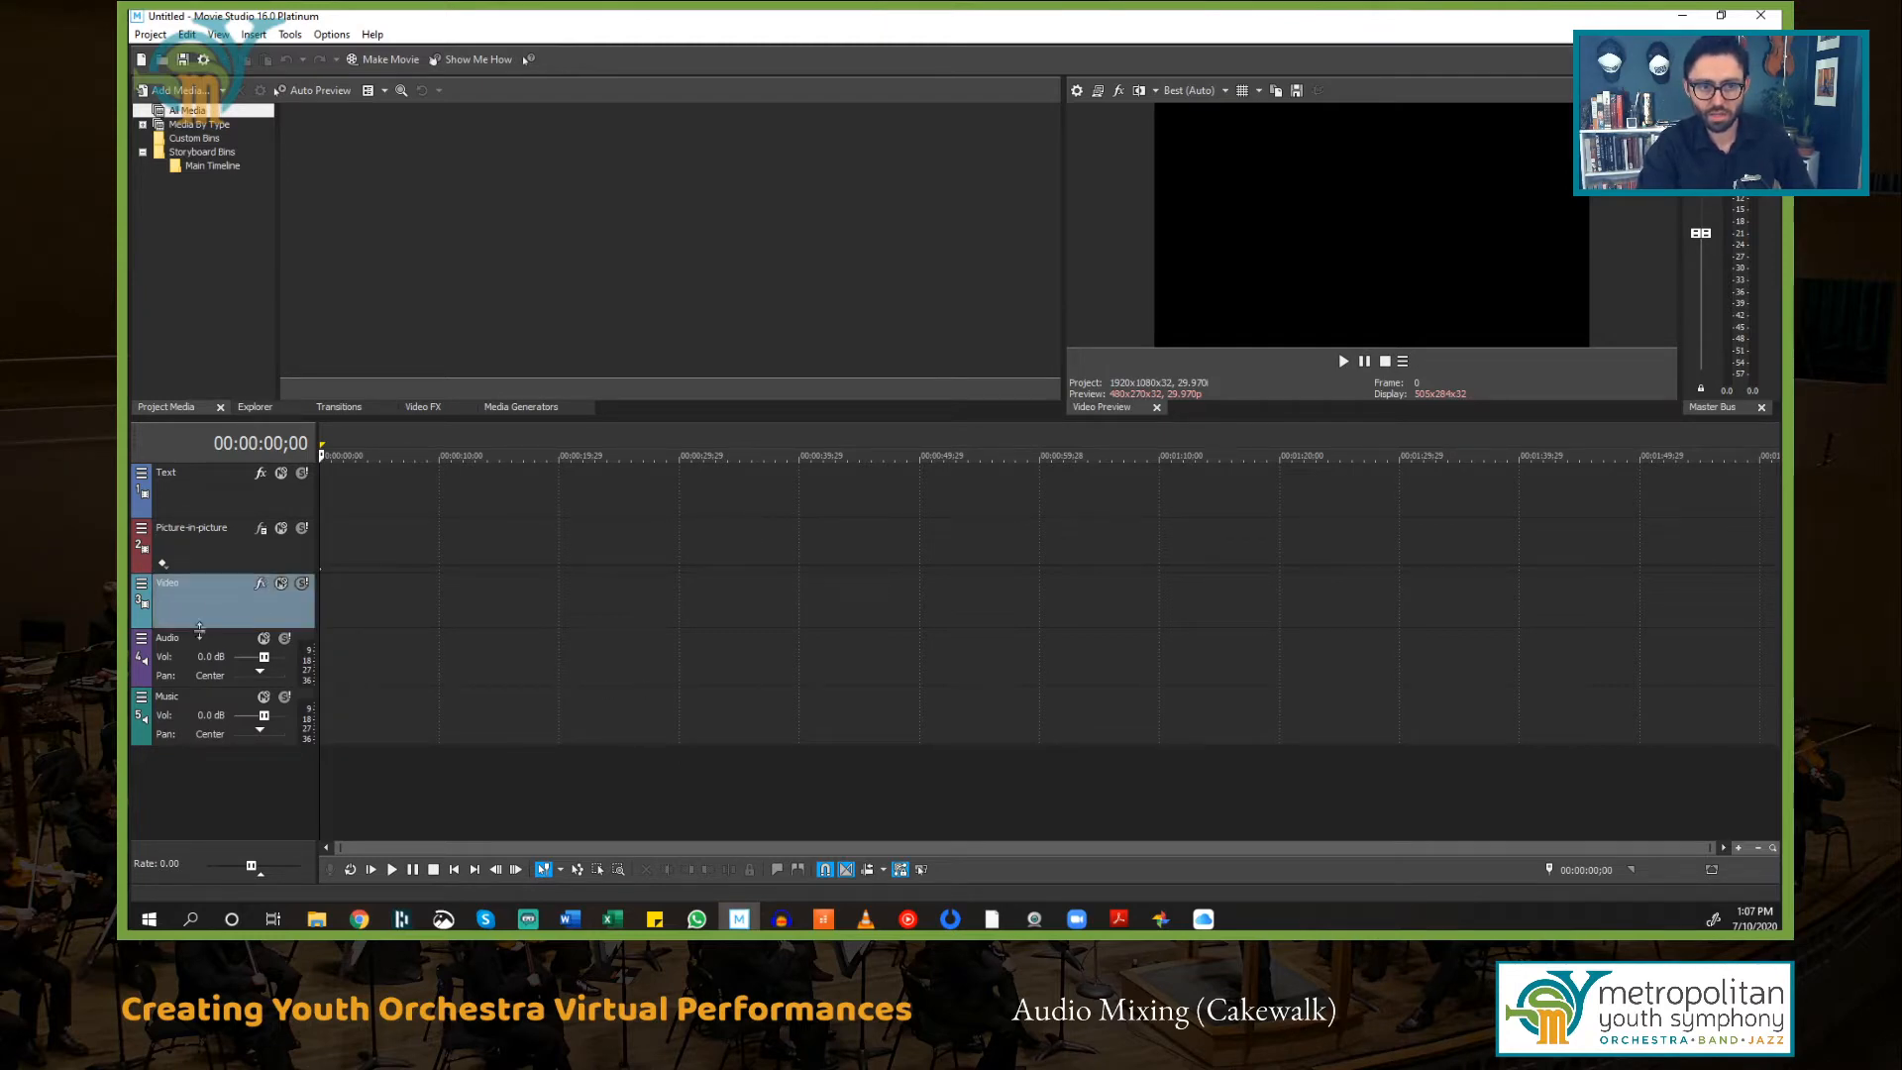
{"action": "left_click", "coordinate": [197, 645]}
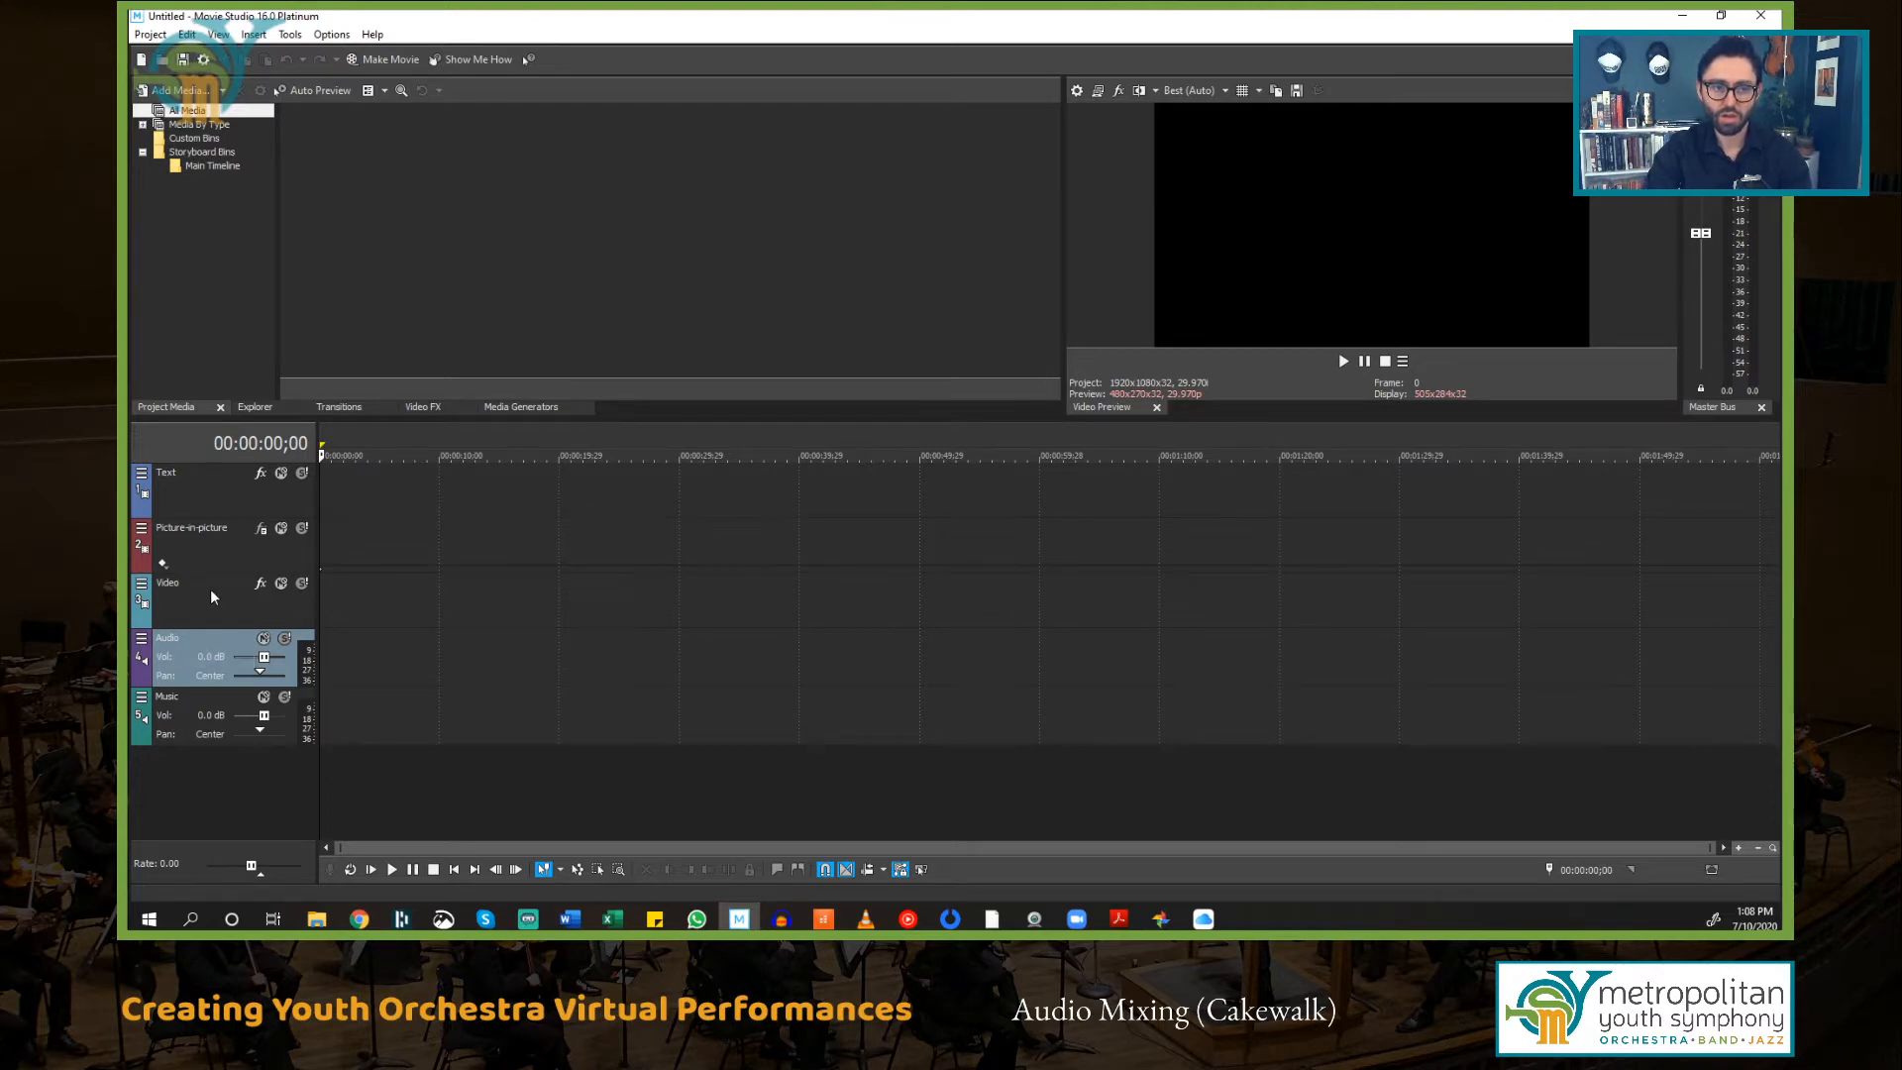
{"action": "right_click", "coordinate": [208, 603]}
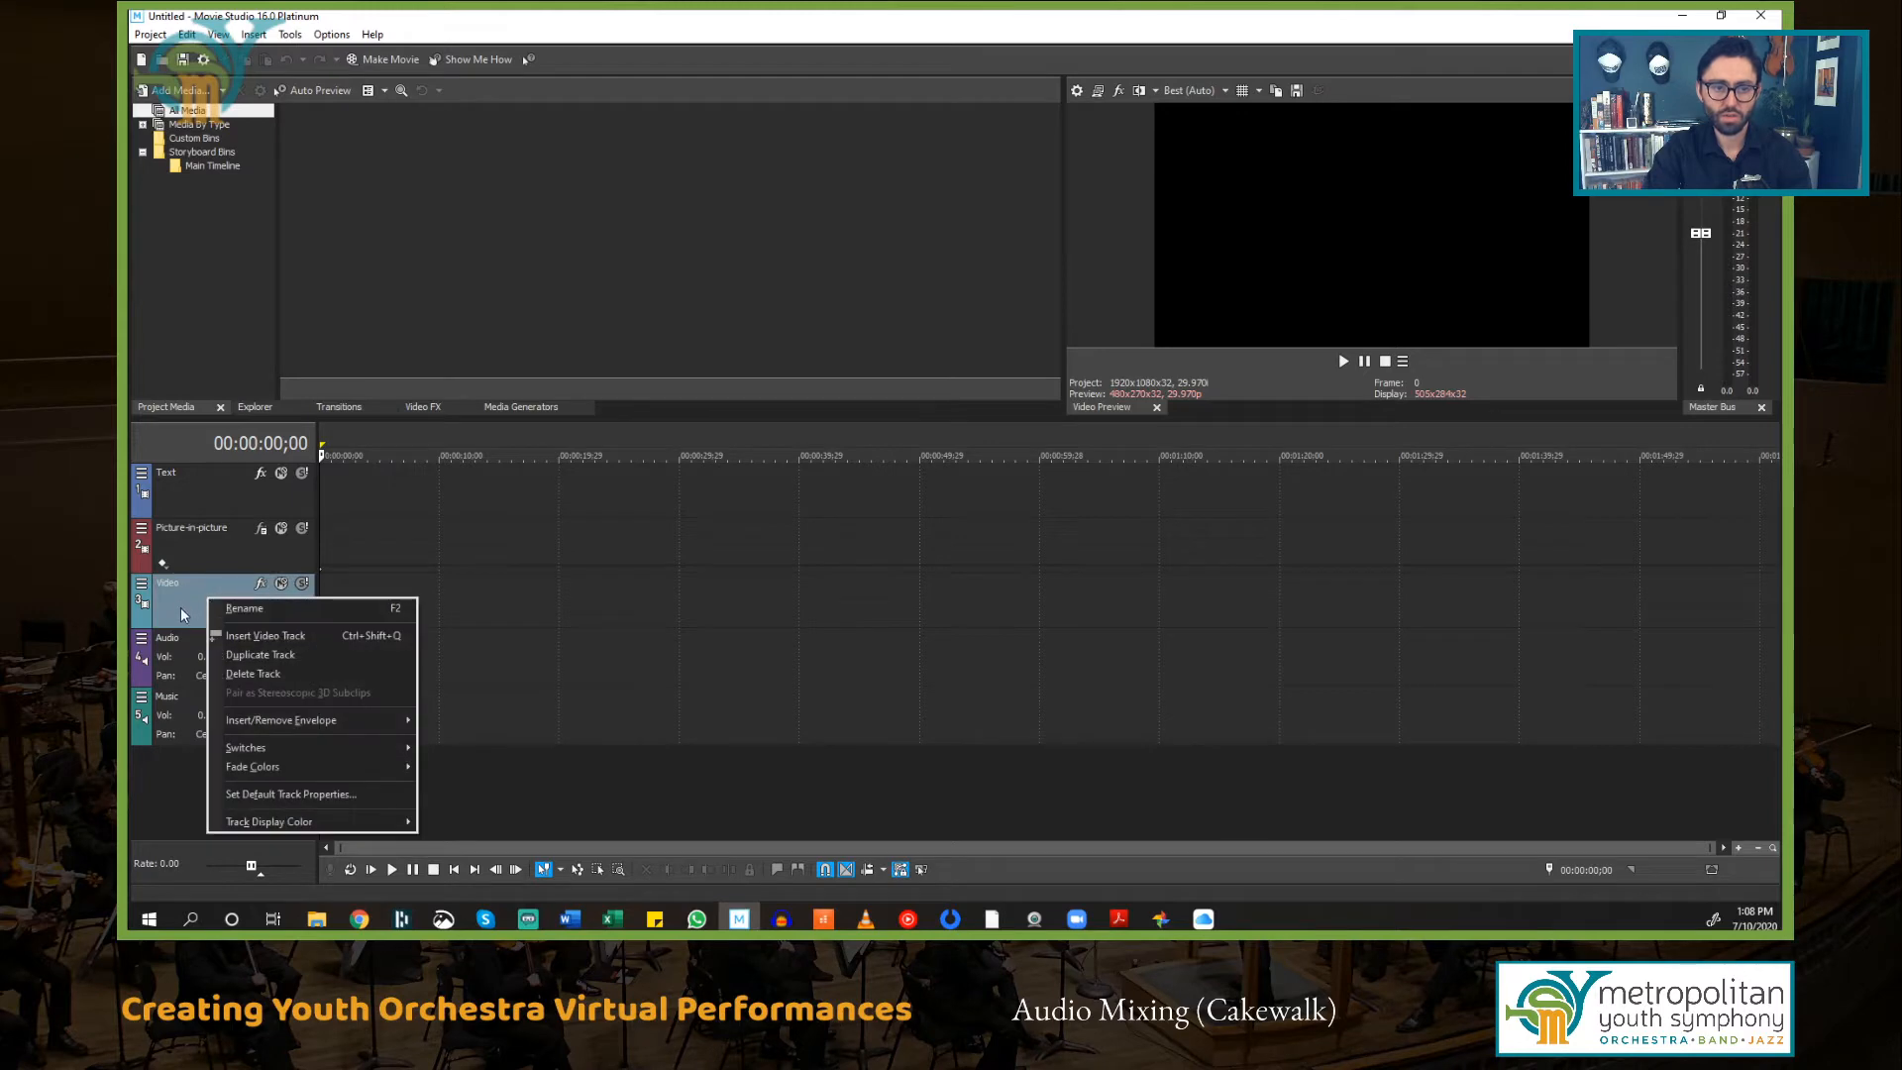
{"action": "left_click", "coordinate": [191, 605]}
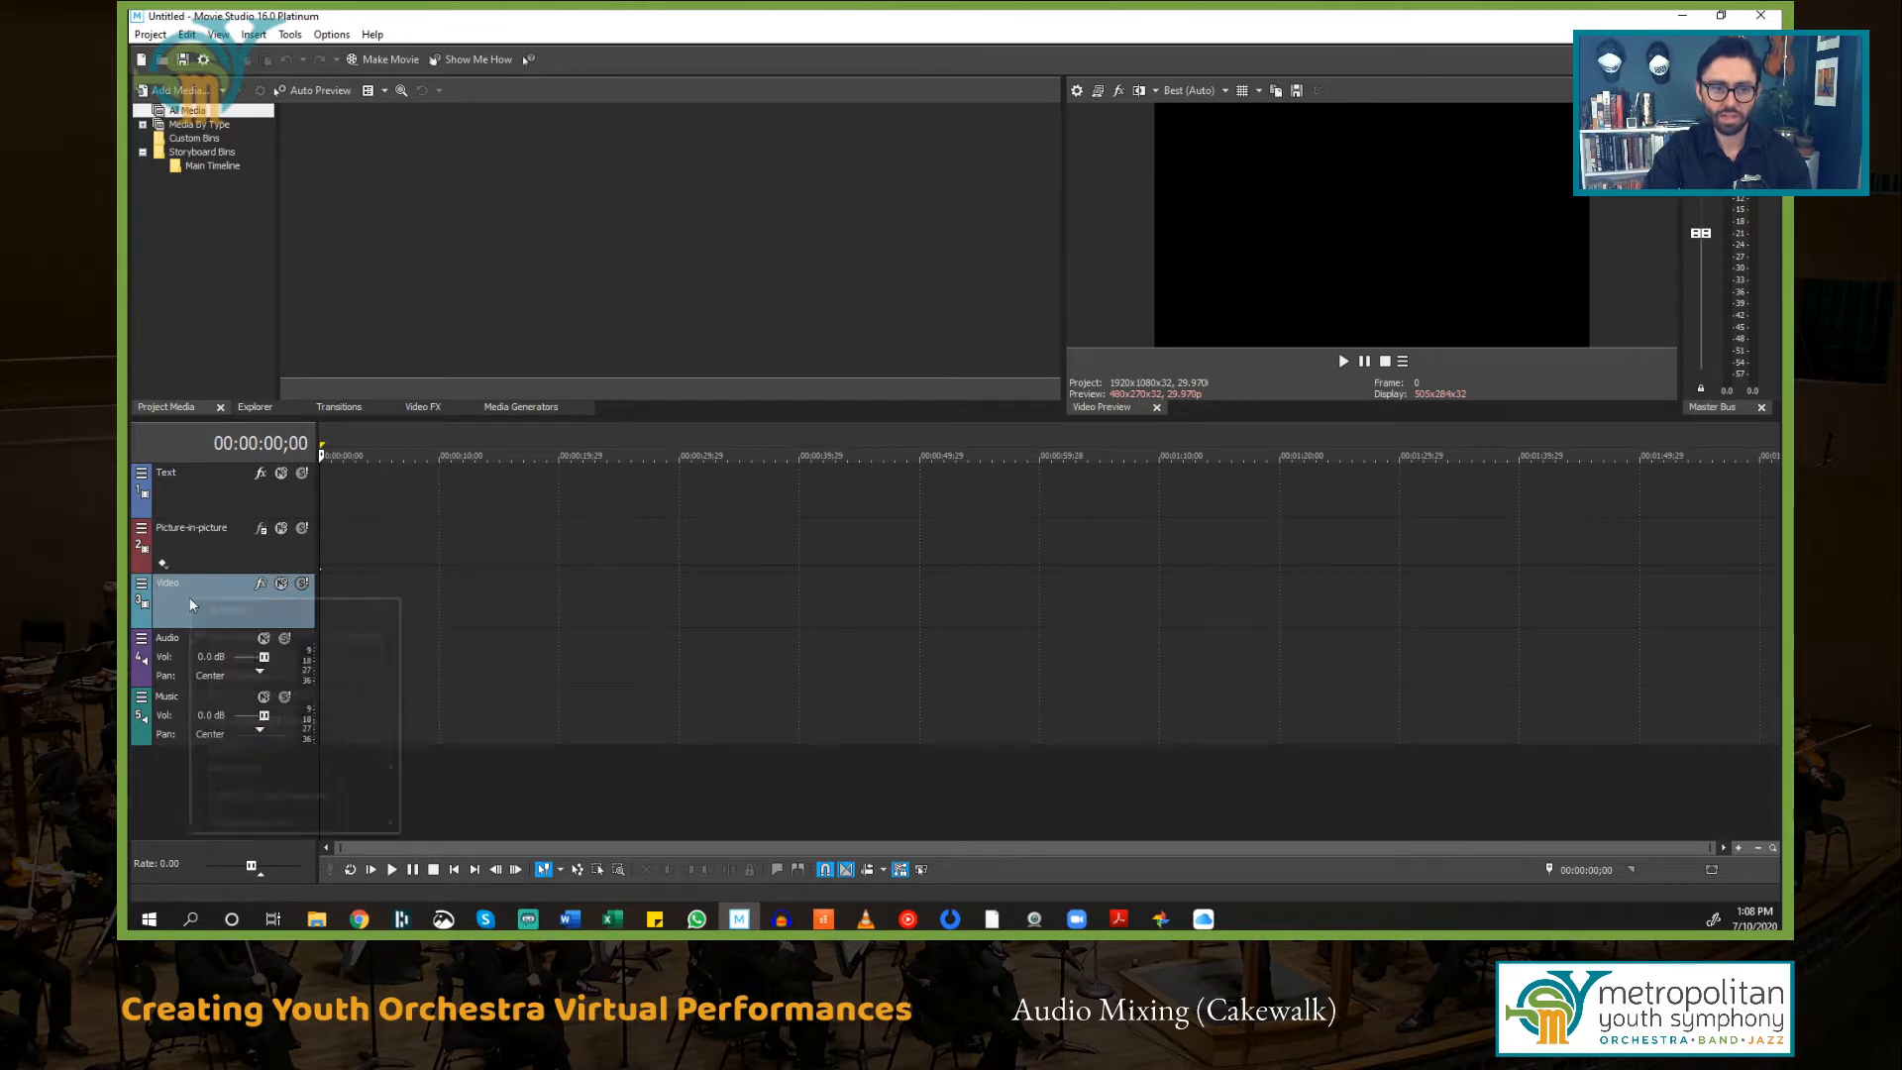
{"action": "right_click", "coordinate": [191, 605]}
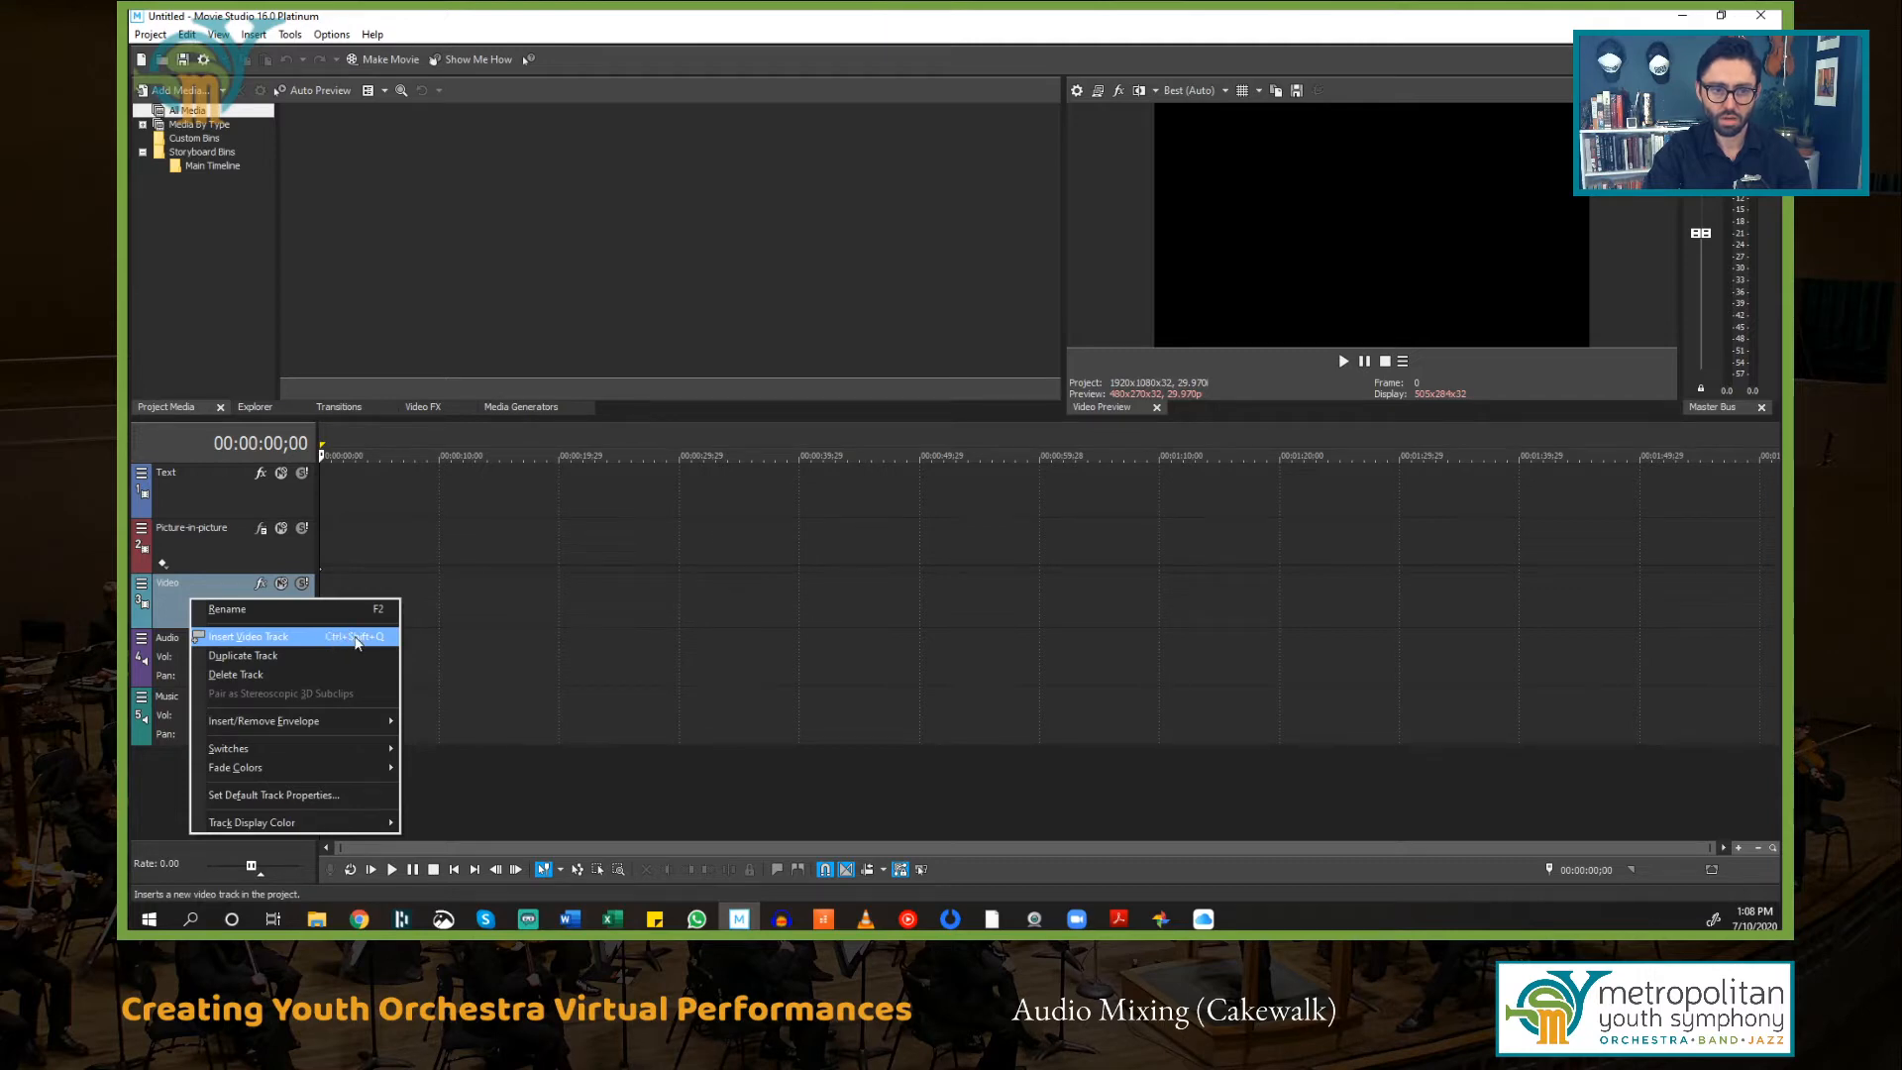
{"action": "left_click", "coordinate": [200, 591]}
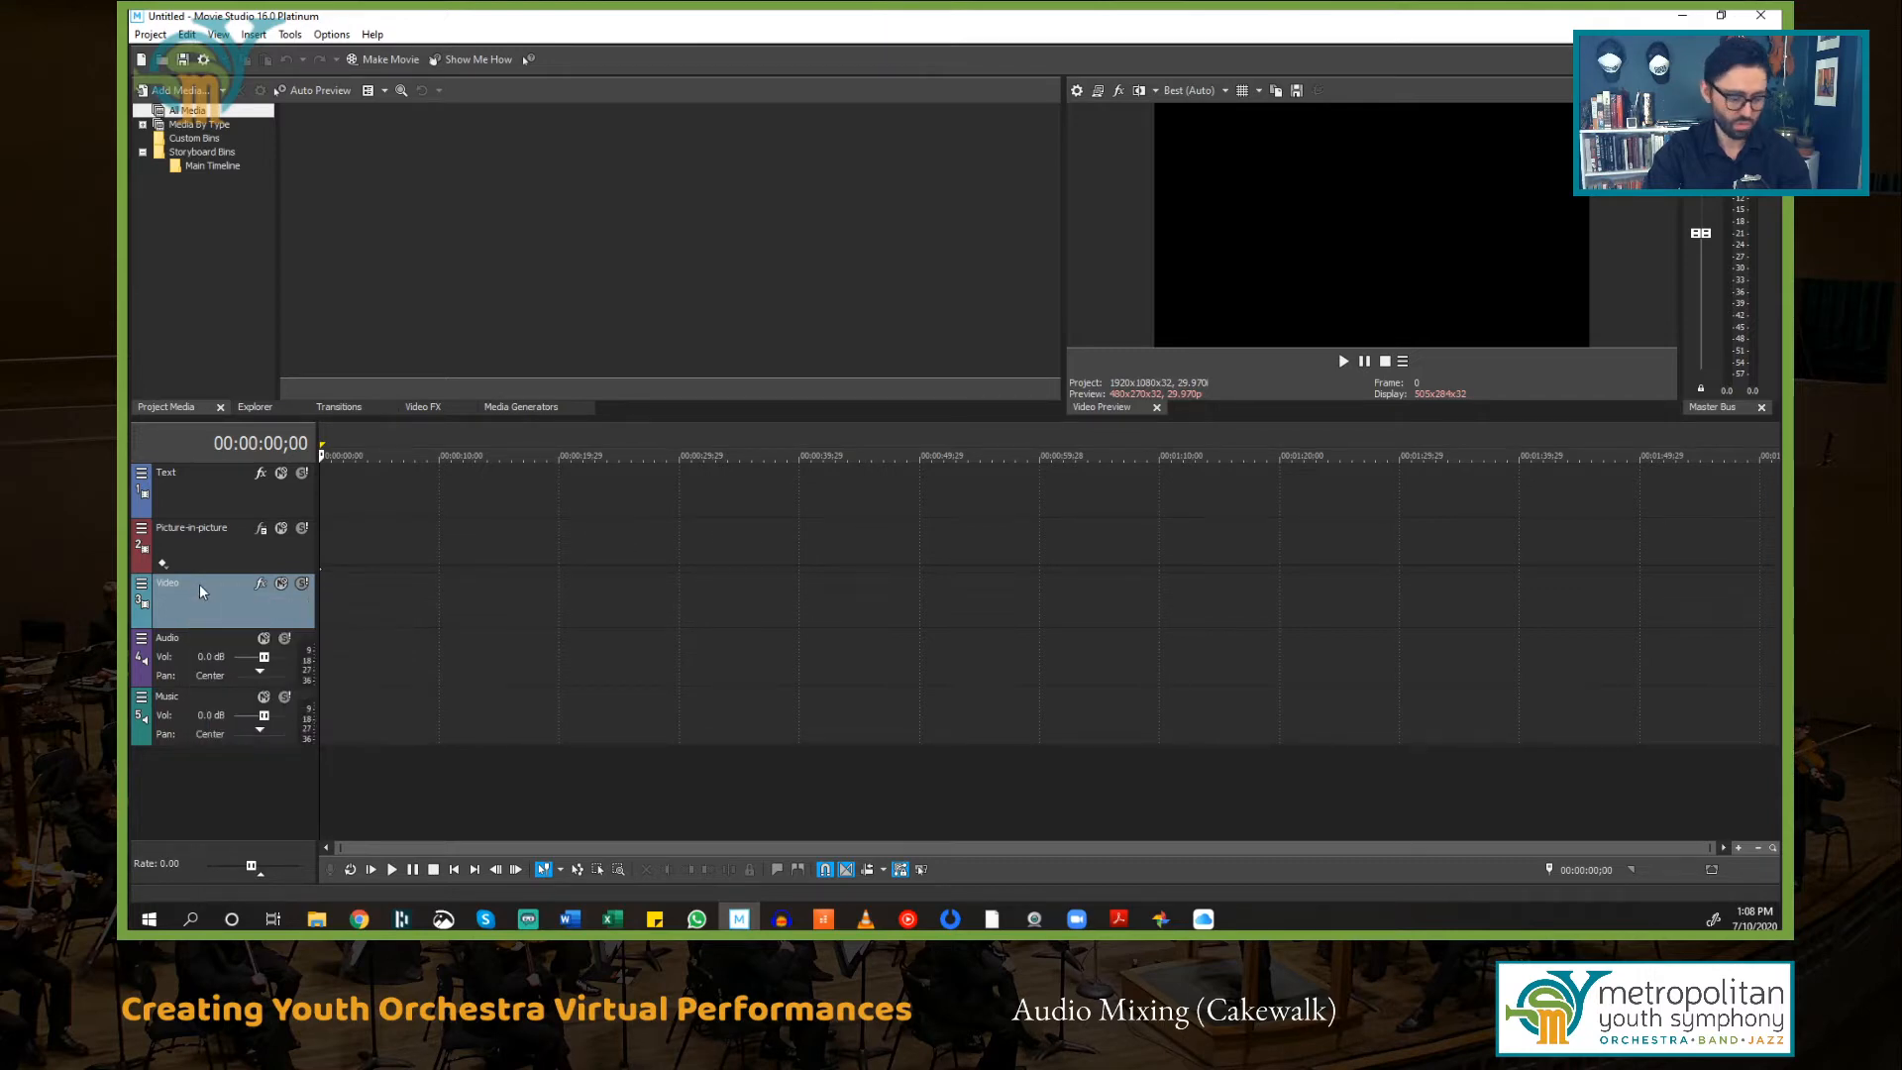
{"action": "key", "text": "ctrl+shift+q"}
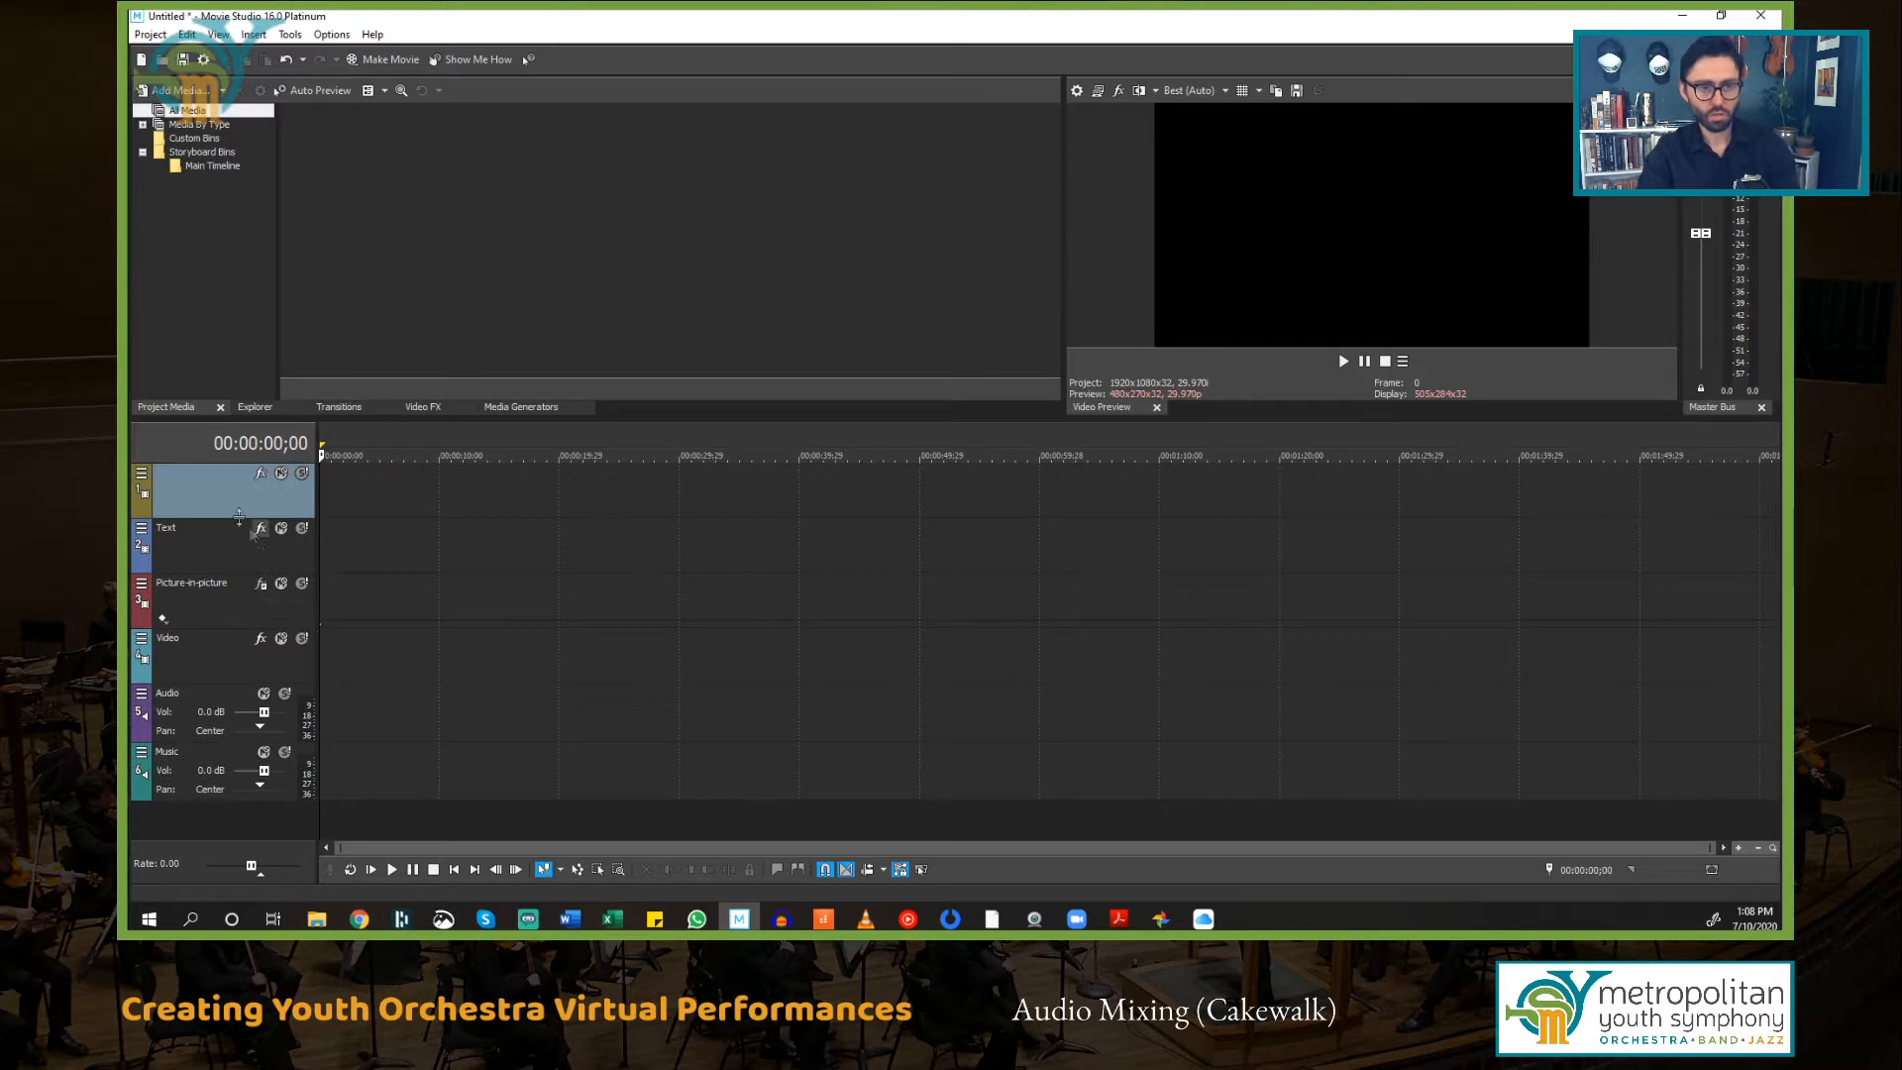
{"action": "key", "text": "ctrl+shift+q"}
{"action": "key", "text": "ctrl+shift+q"}
{"action": "key", "text": "ctrl+shift+q"}
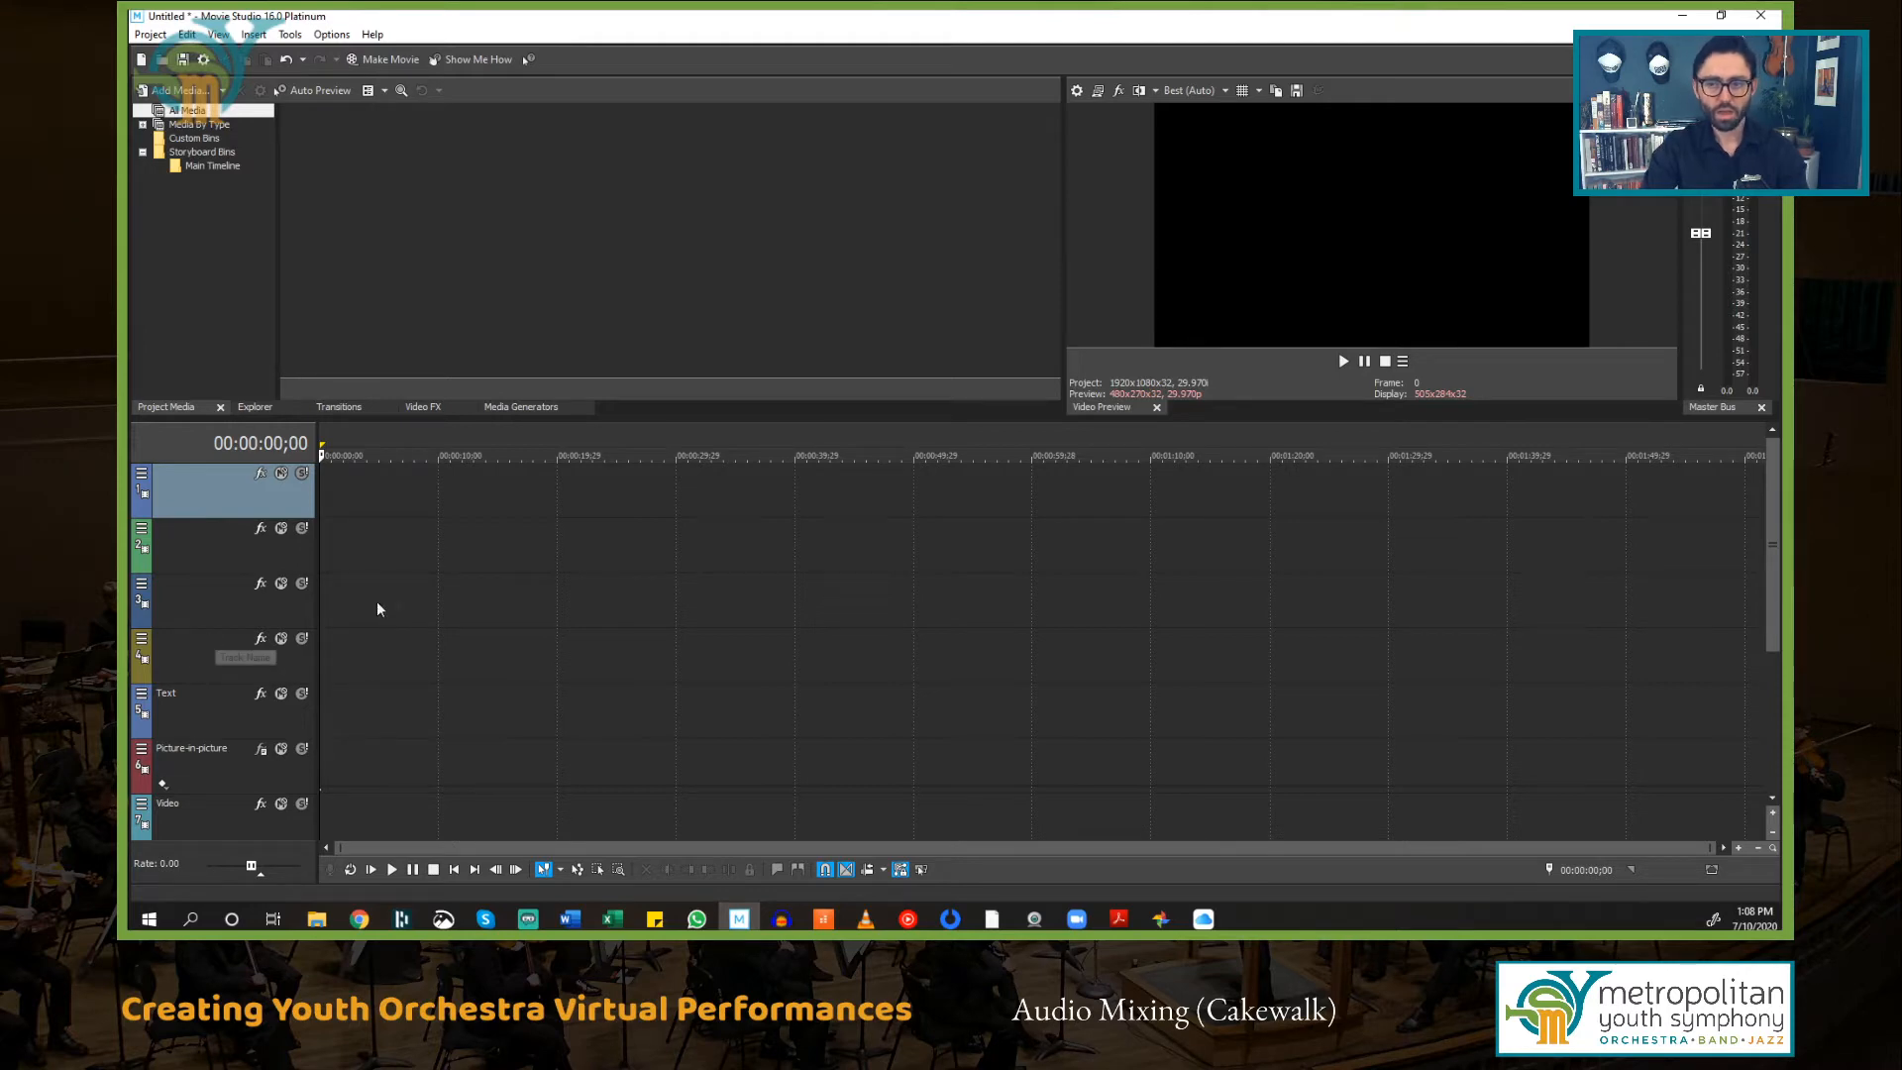
Step: Insert three new audio tracks into the project
{"action": "scroll", "coordinate": [409, 597], "scroll_direction": "up", "scroll_amount": 1}
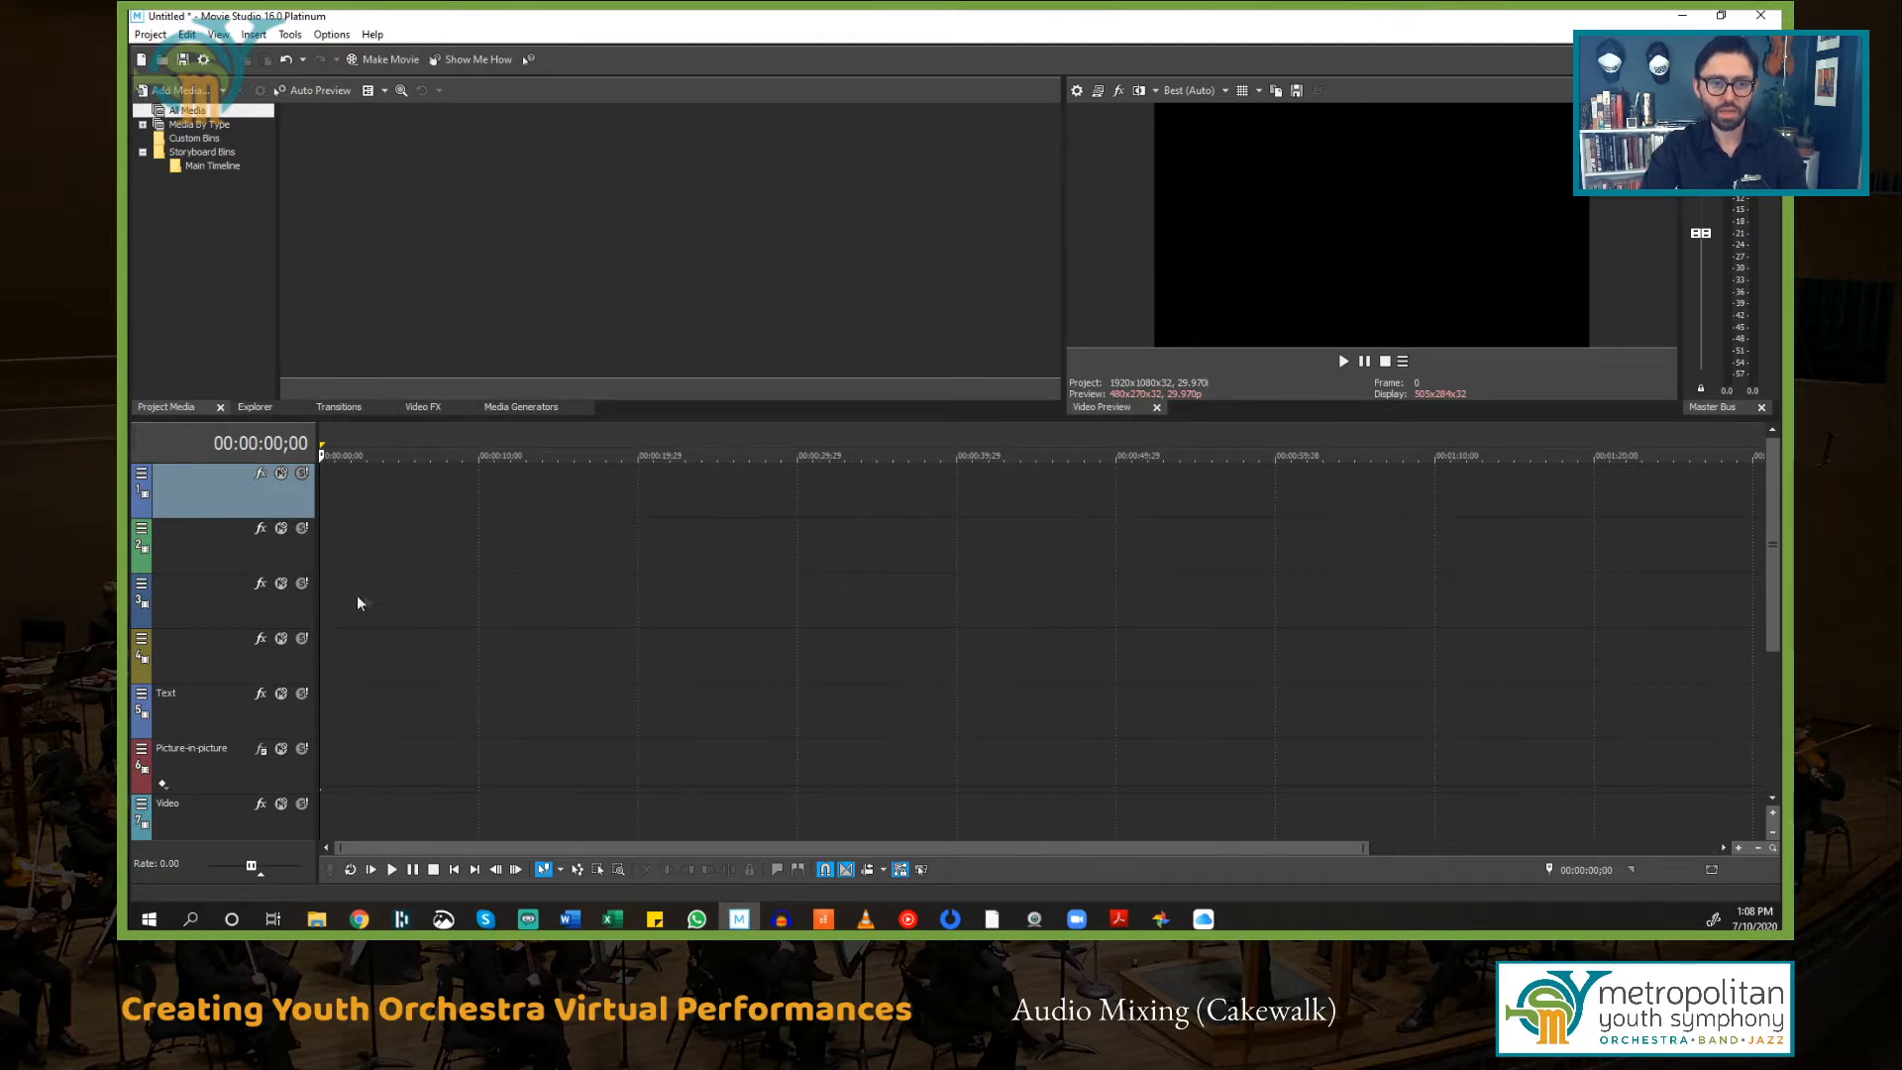
{"action": "scroll", "coordinate": [375, 607], "scroll_direction": "down", "scroll_amount": 1}
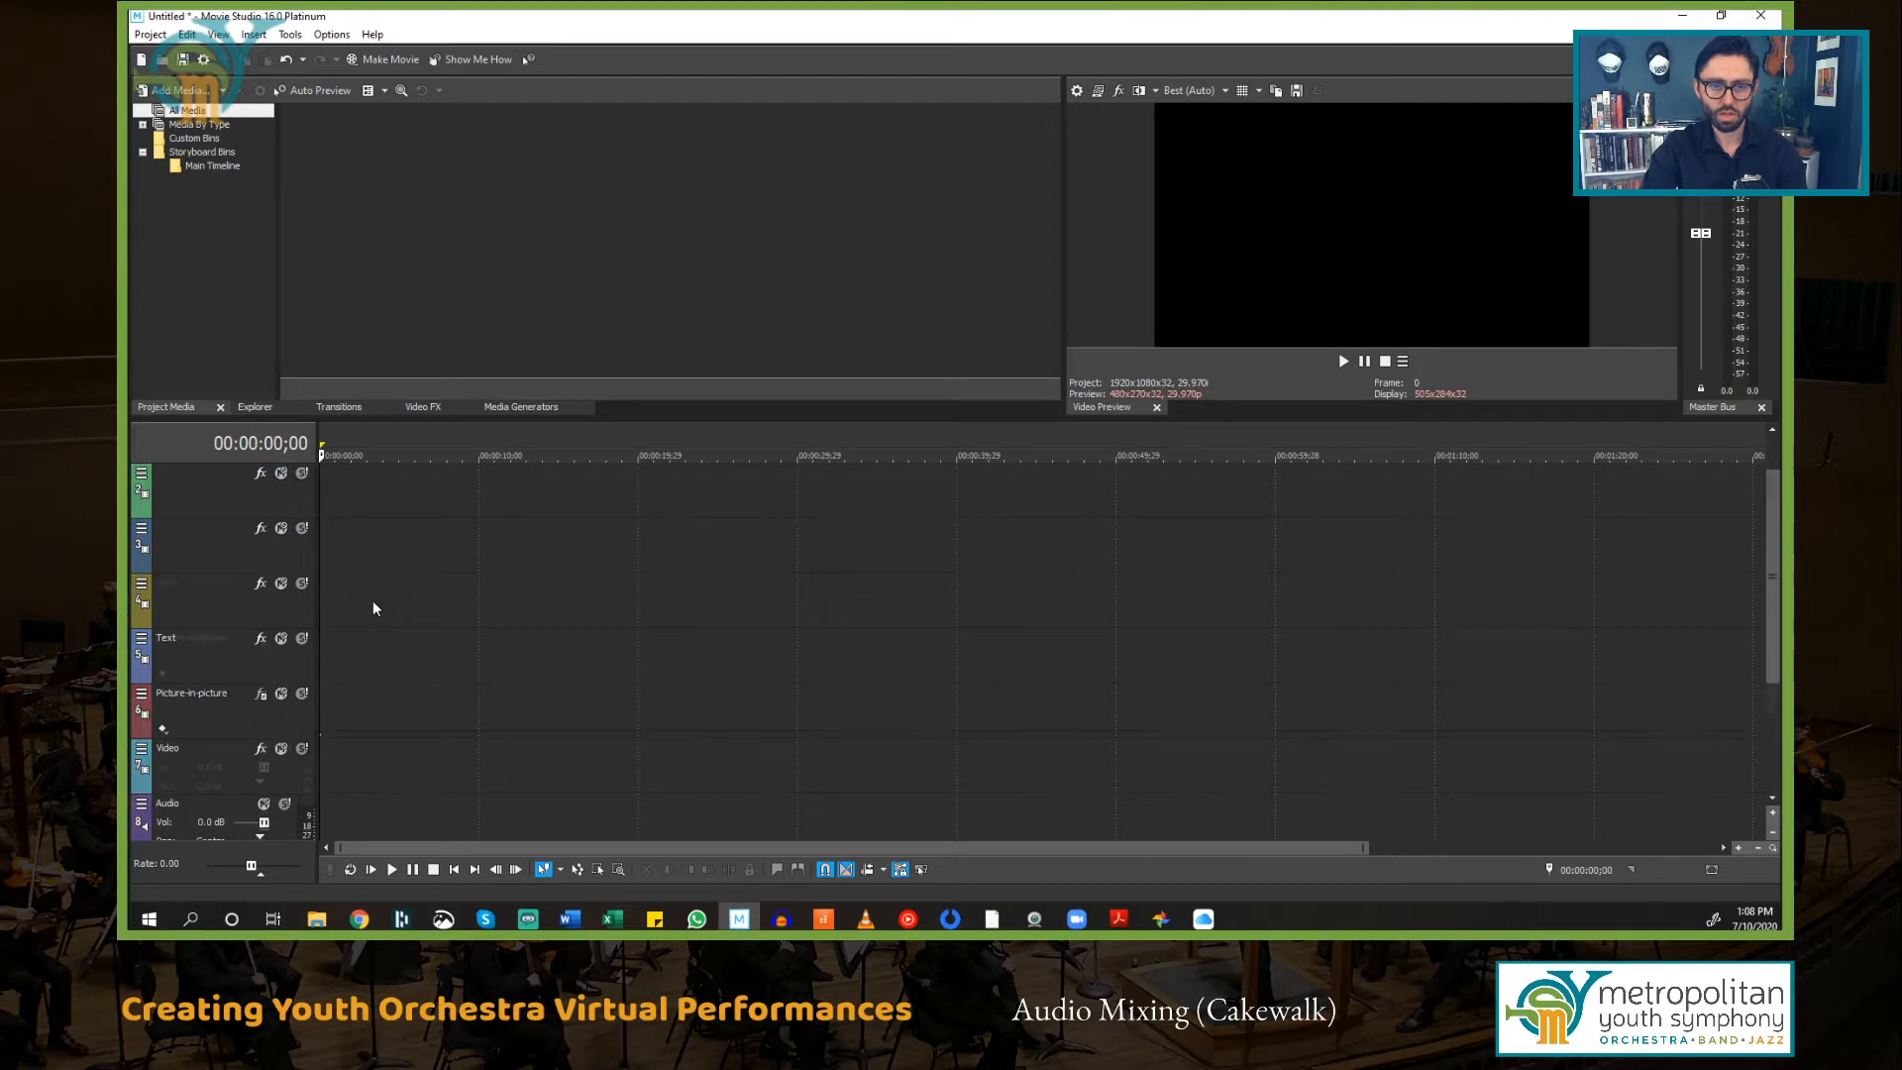
{"action": "scroll", "coordinate": [373, 607], "scroll_direction": "down", "scroll_amount": 3}
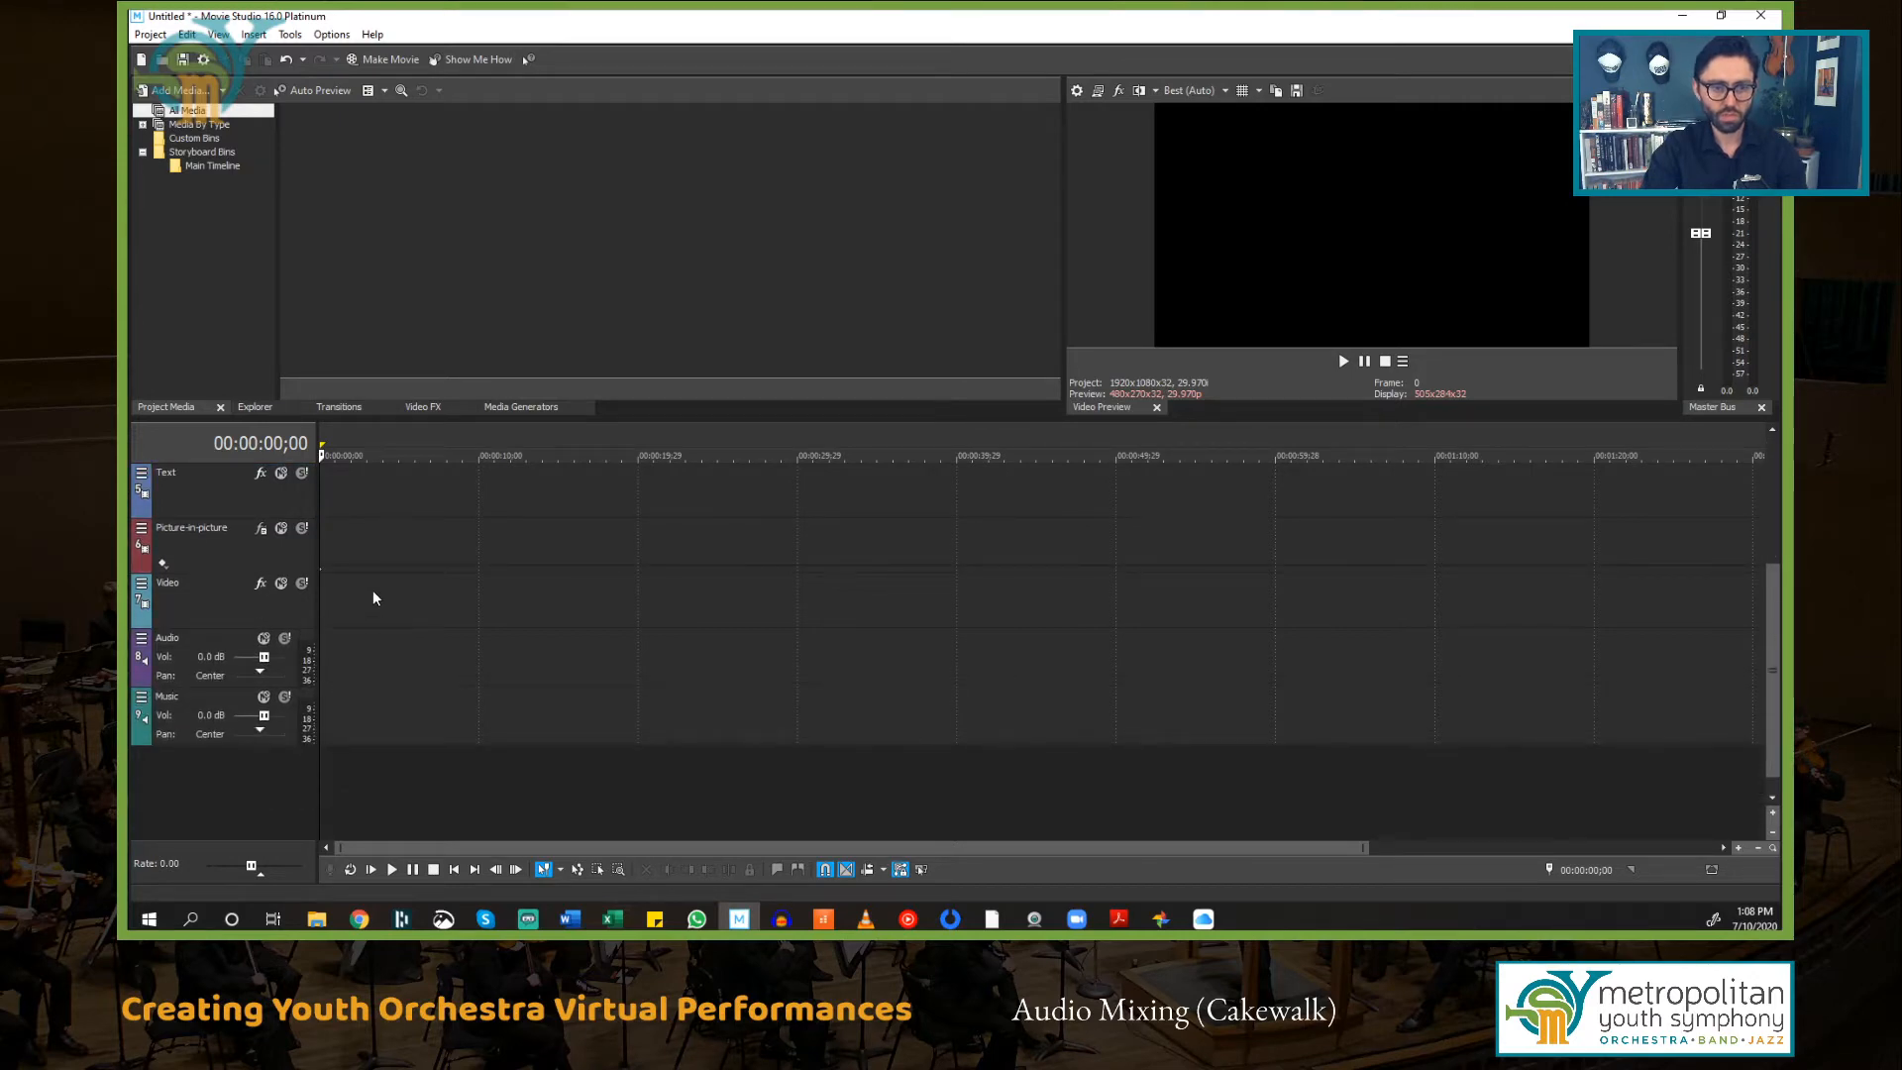
{"action": "left_click", "coordinate": [219, 646]}
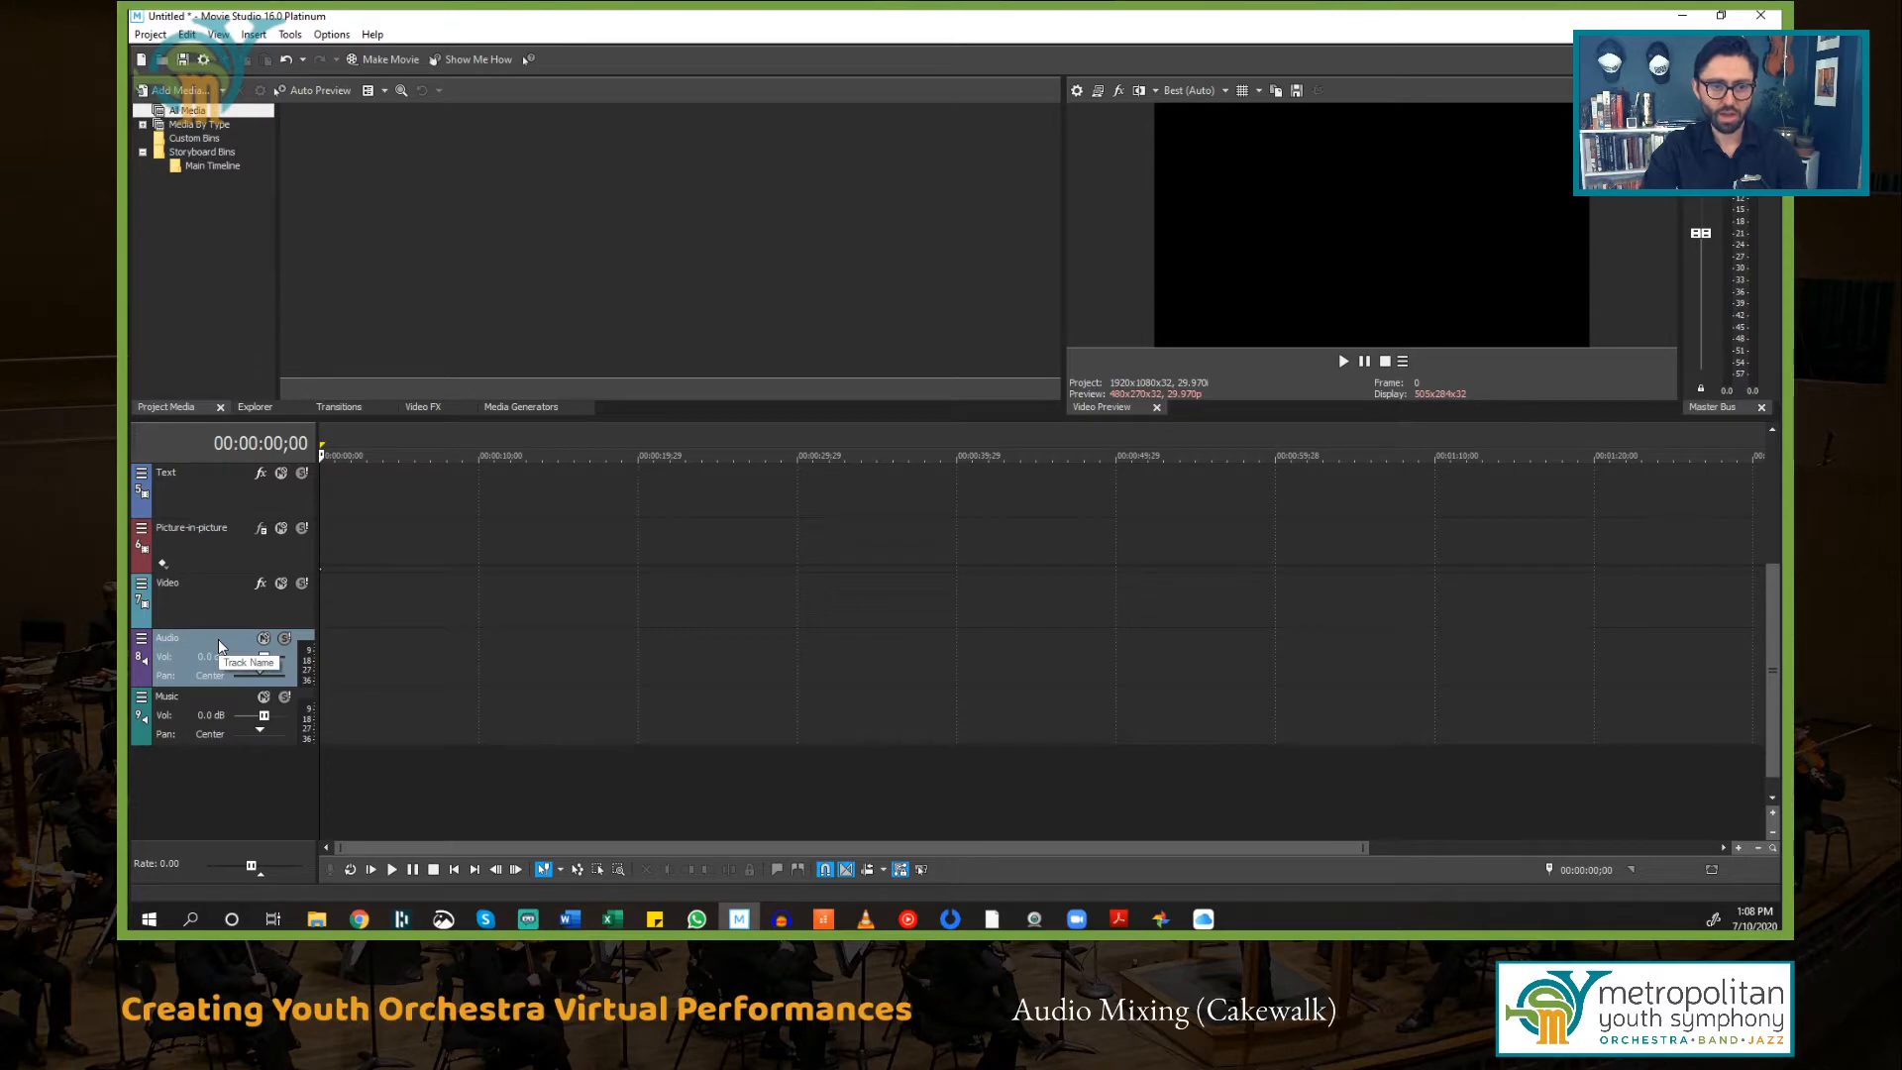
{"action": "right_click", "coordinate": [219, 646]}
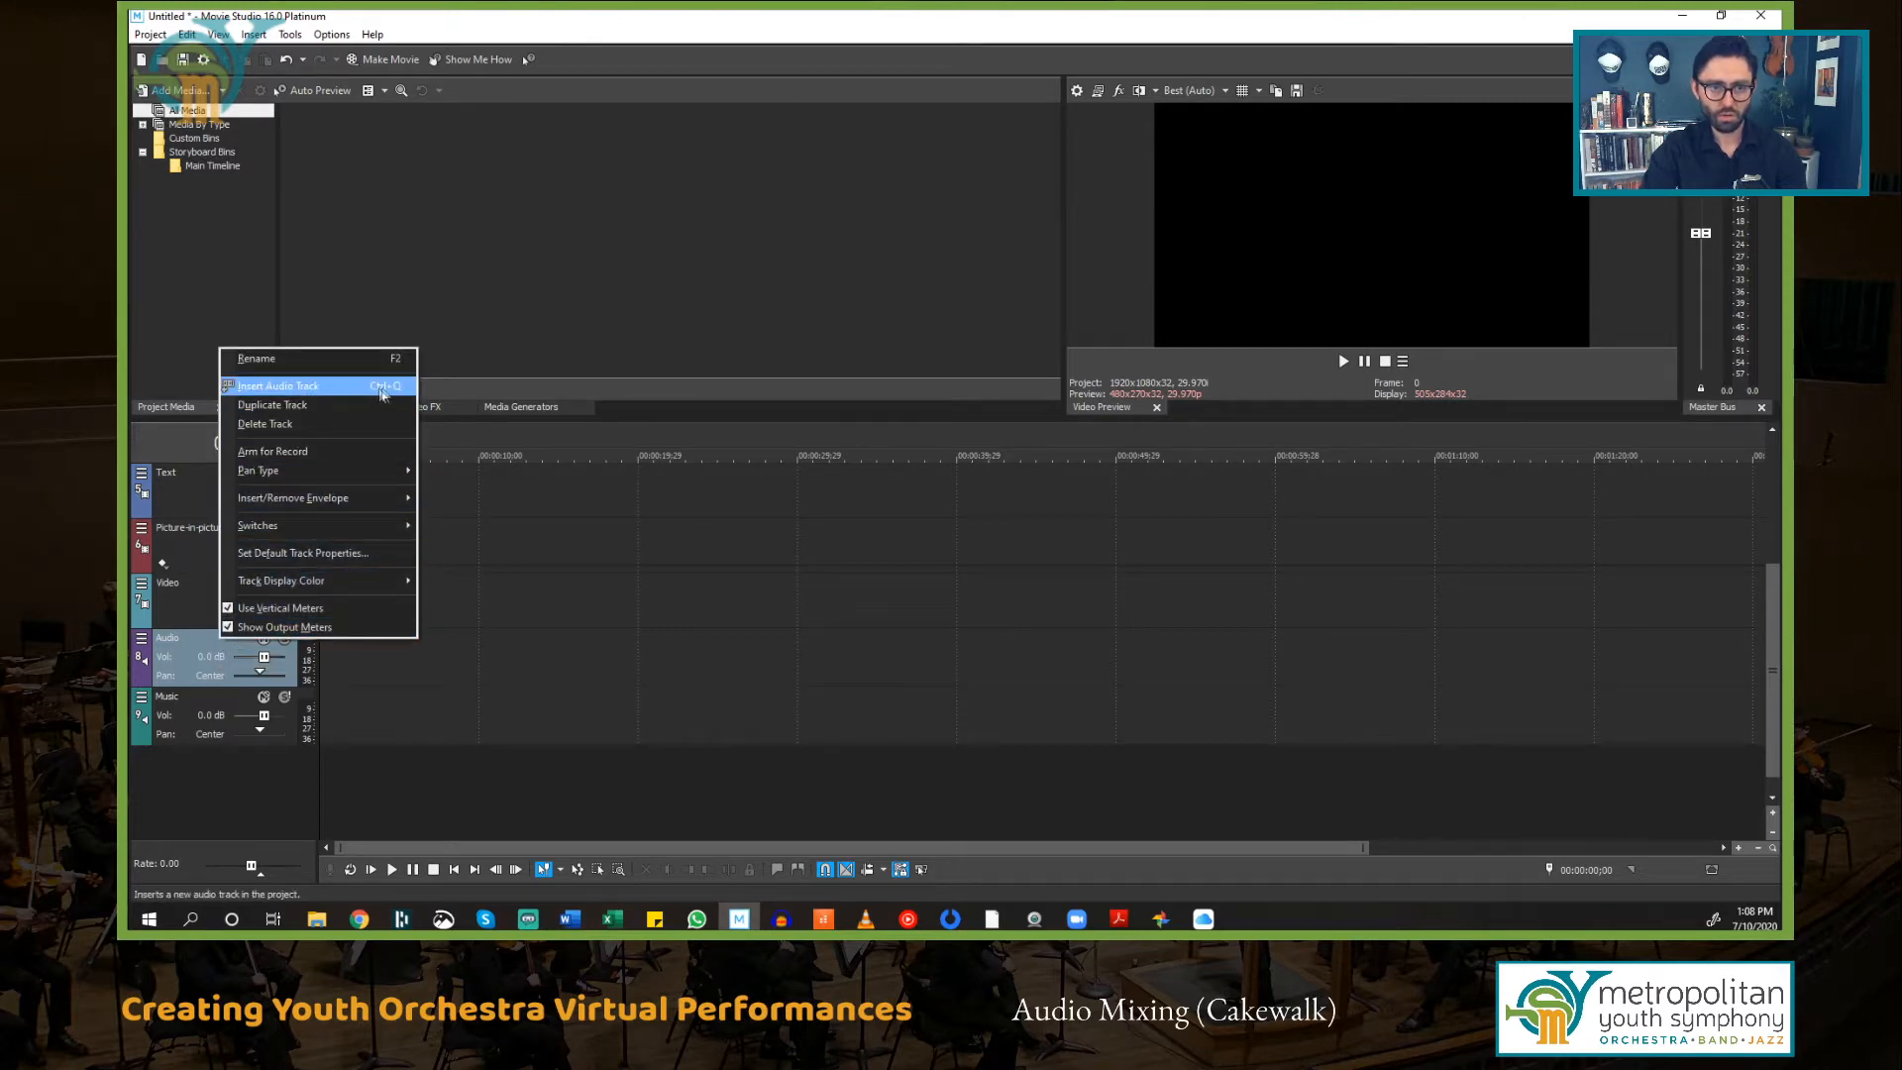
{"action": "left_click", "coordinate": [205, 643]}
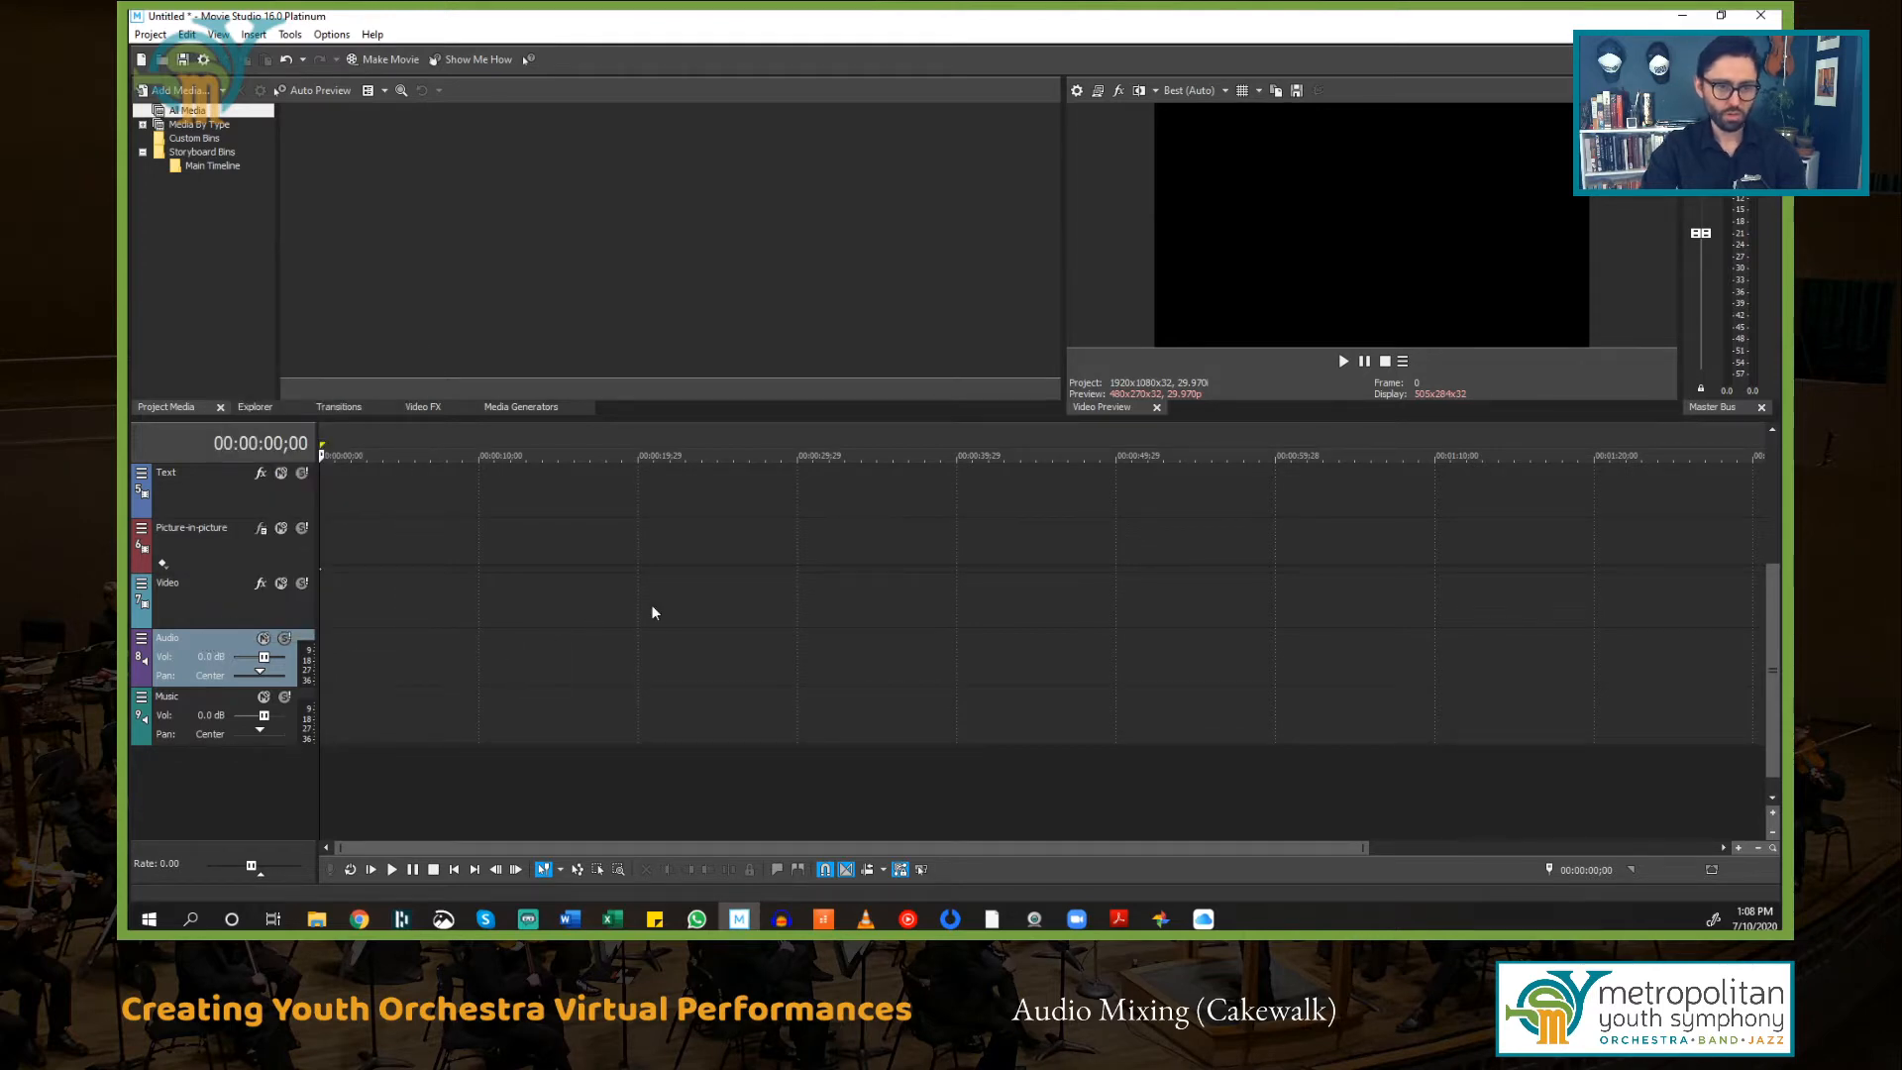
{"action": "key", "text": "ctrl+q"}
{"action": "key", "text": "ctrl+q"}
{"action": "key", "text": "ctrl+q"}
{"action": "key", "text": "ctrl+q"}
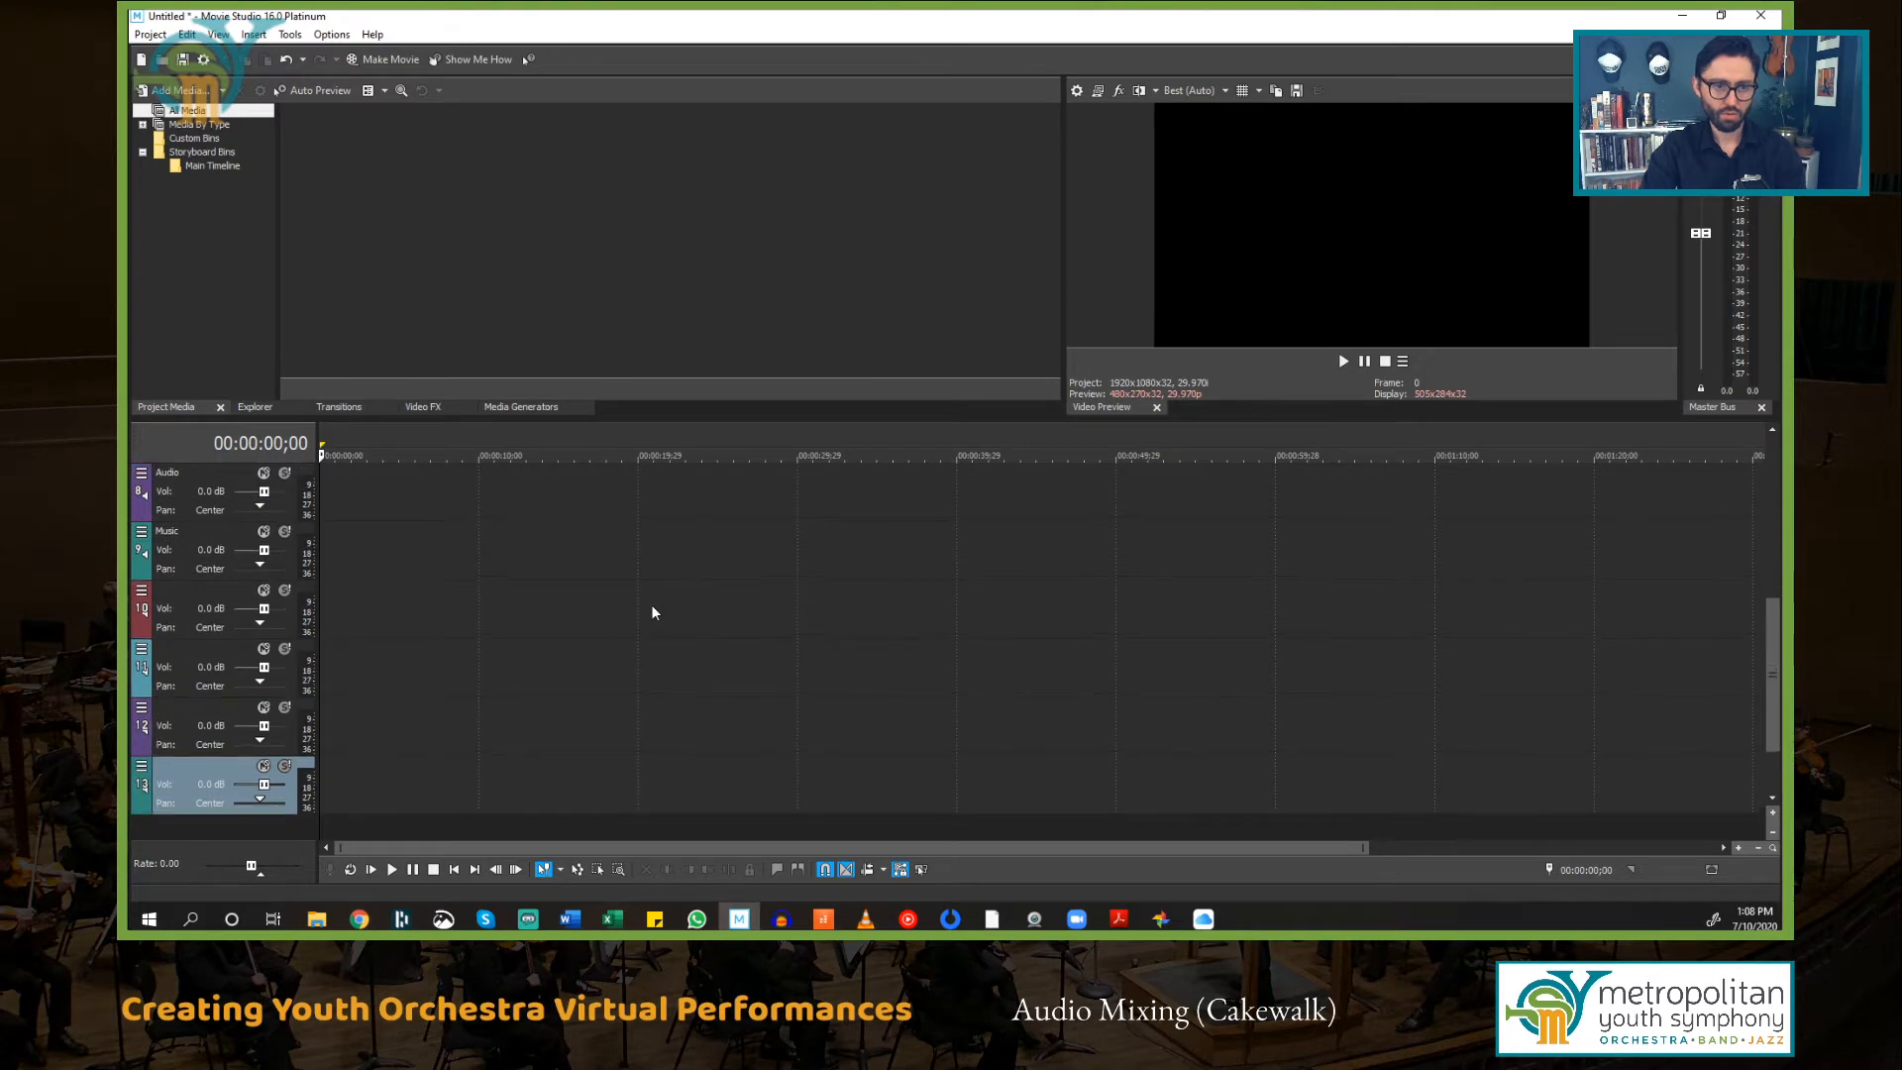
Step: Enlarge the timeline area and scroll through the whole track list to review all tracks
{"action": "left_click_drag", "start_coordinate": [588, 420], "coordinate": [590, 326]}
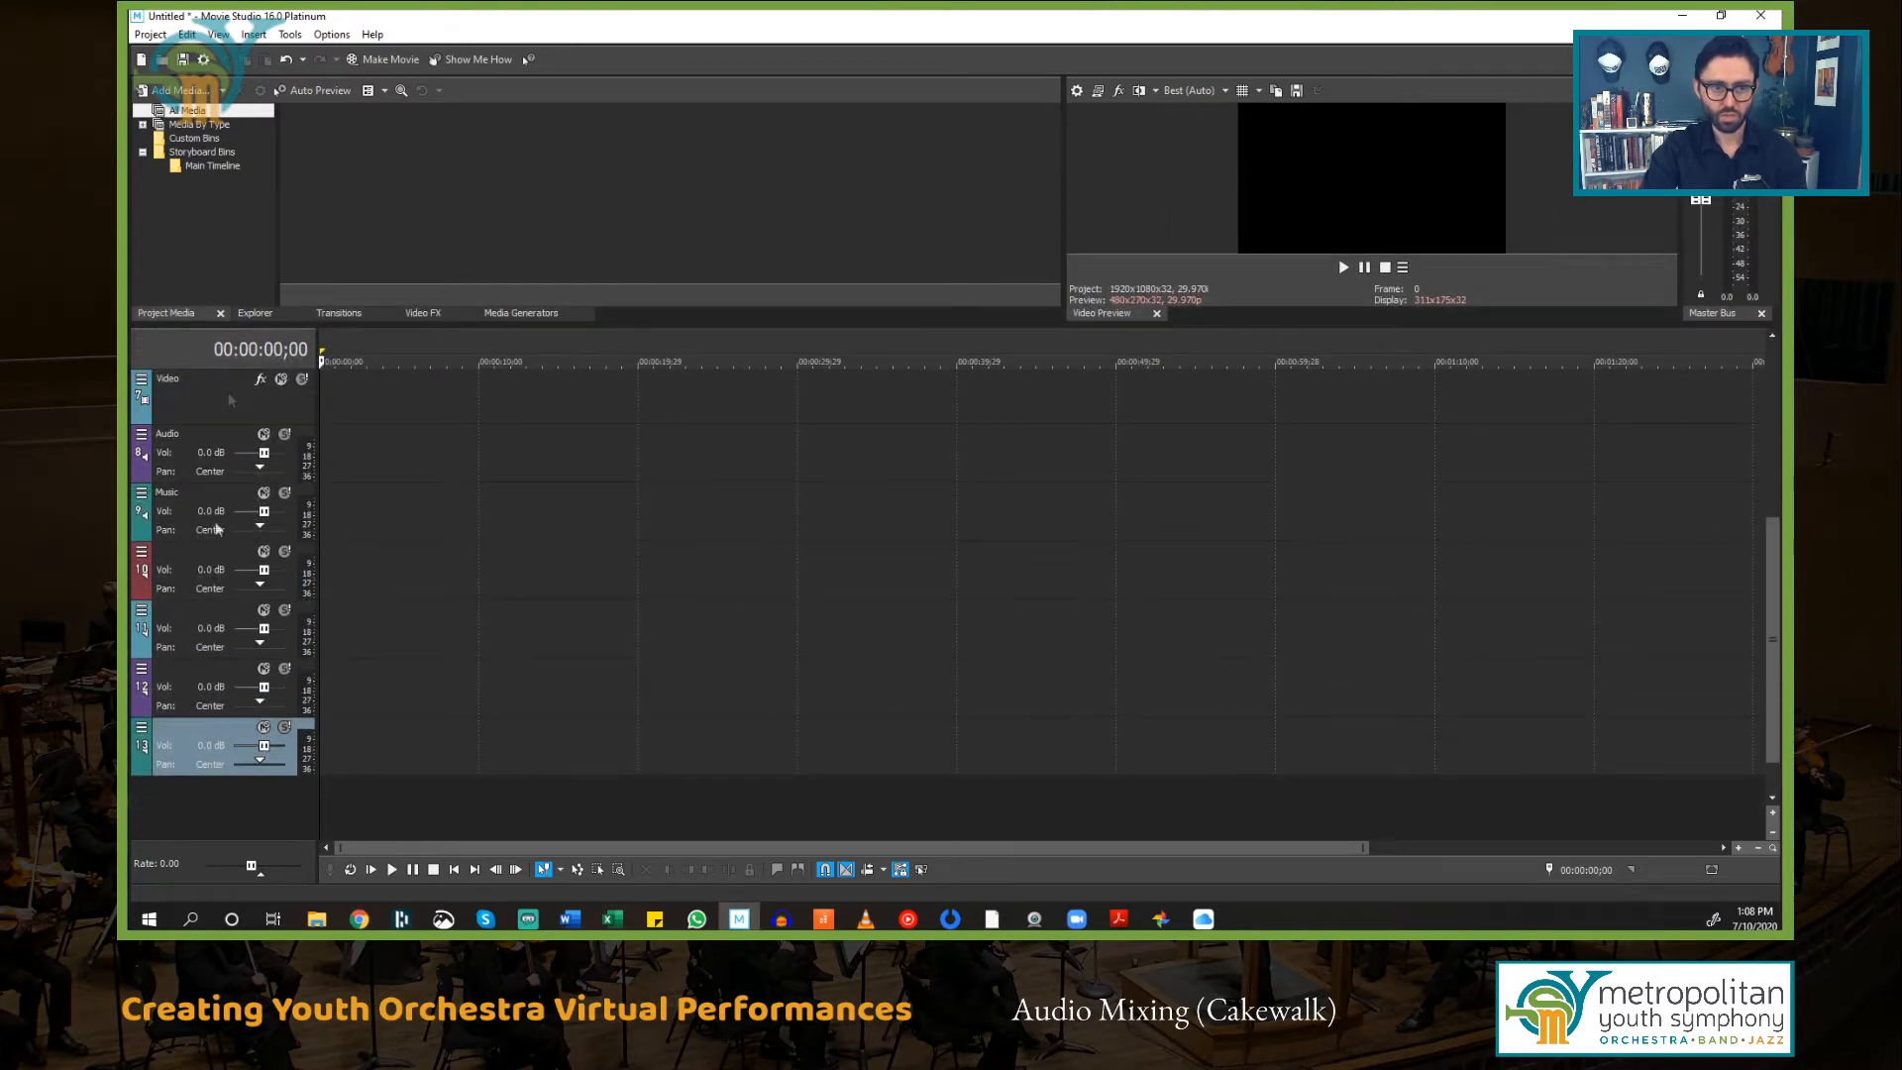
{"action": "scroll", "coordinate": [449, 591], "scroll_direction": "up", "scroll_amount": 4}
{"action": "scroll", "coordinate": [449, 591], "scroll_direction": "down", "scroll_amount": 3}
{"action": "scroll", "coordinate": [449, 591], "scroll_direction": "down", "scroll_amount": 1}
{"action": "scroll", "coordinate": [449, 592], "scroll_direction": "up", "scroll_amount": 6}
{"action": "scroll", "coordinate": [448, 591], "scroll_direction": "down", "scroll_amount": 6}
{"action": "scroll", "coordinate": [449, 592], "scroll_direction": "up", "scroll_amount": 3}
{"action": "scroll", "coordinate": [454, 590], "scroll_direction": "down", "scroll_amount": 1}
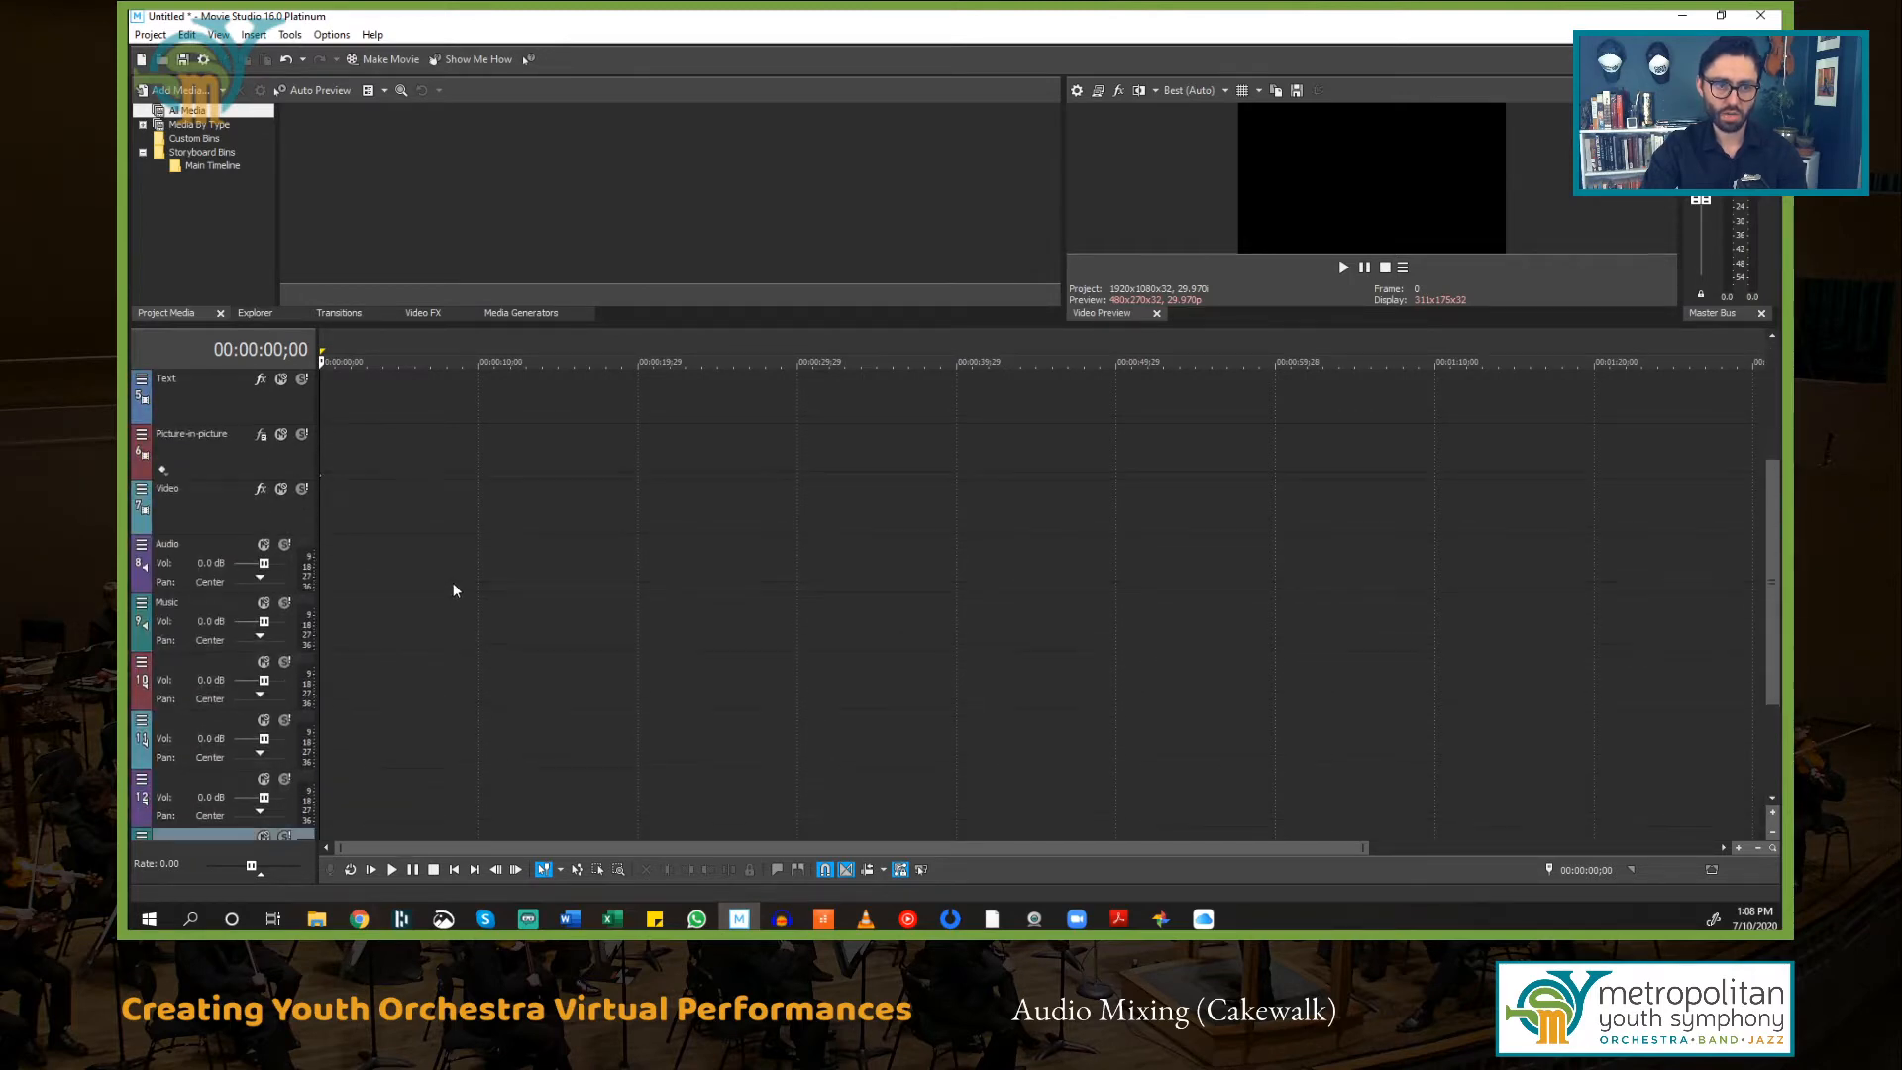
{"action": "scroll", "coordinate": [453, 591], "scroll_direction": "down", "scroll_amount": 3}
{"action": "scroll", "coordinate": [444, 584], "scroll_direction": "up", "scroll_amount": 6}
{"action": "scroll", "coordinate": [444, 583], "scroll_direction": "down", "scroll_amount": 4}
{"action": "scroll", "coordinate": [448, 591], "scroll_direction": "up", "scroll_amount": 4}
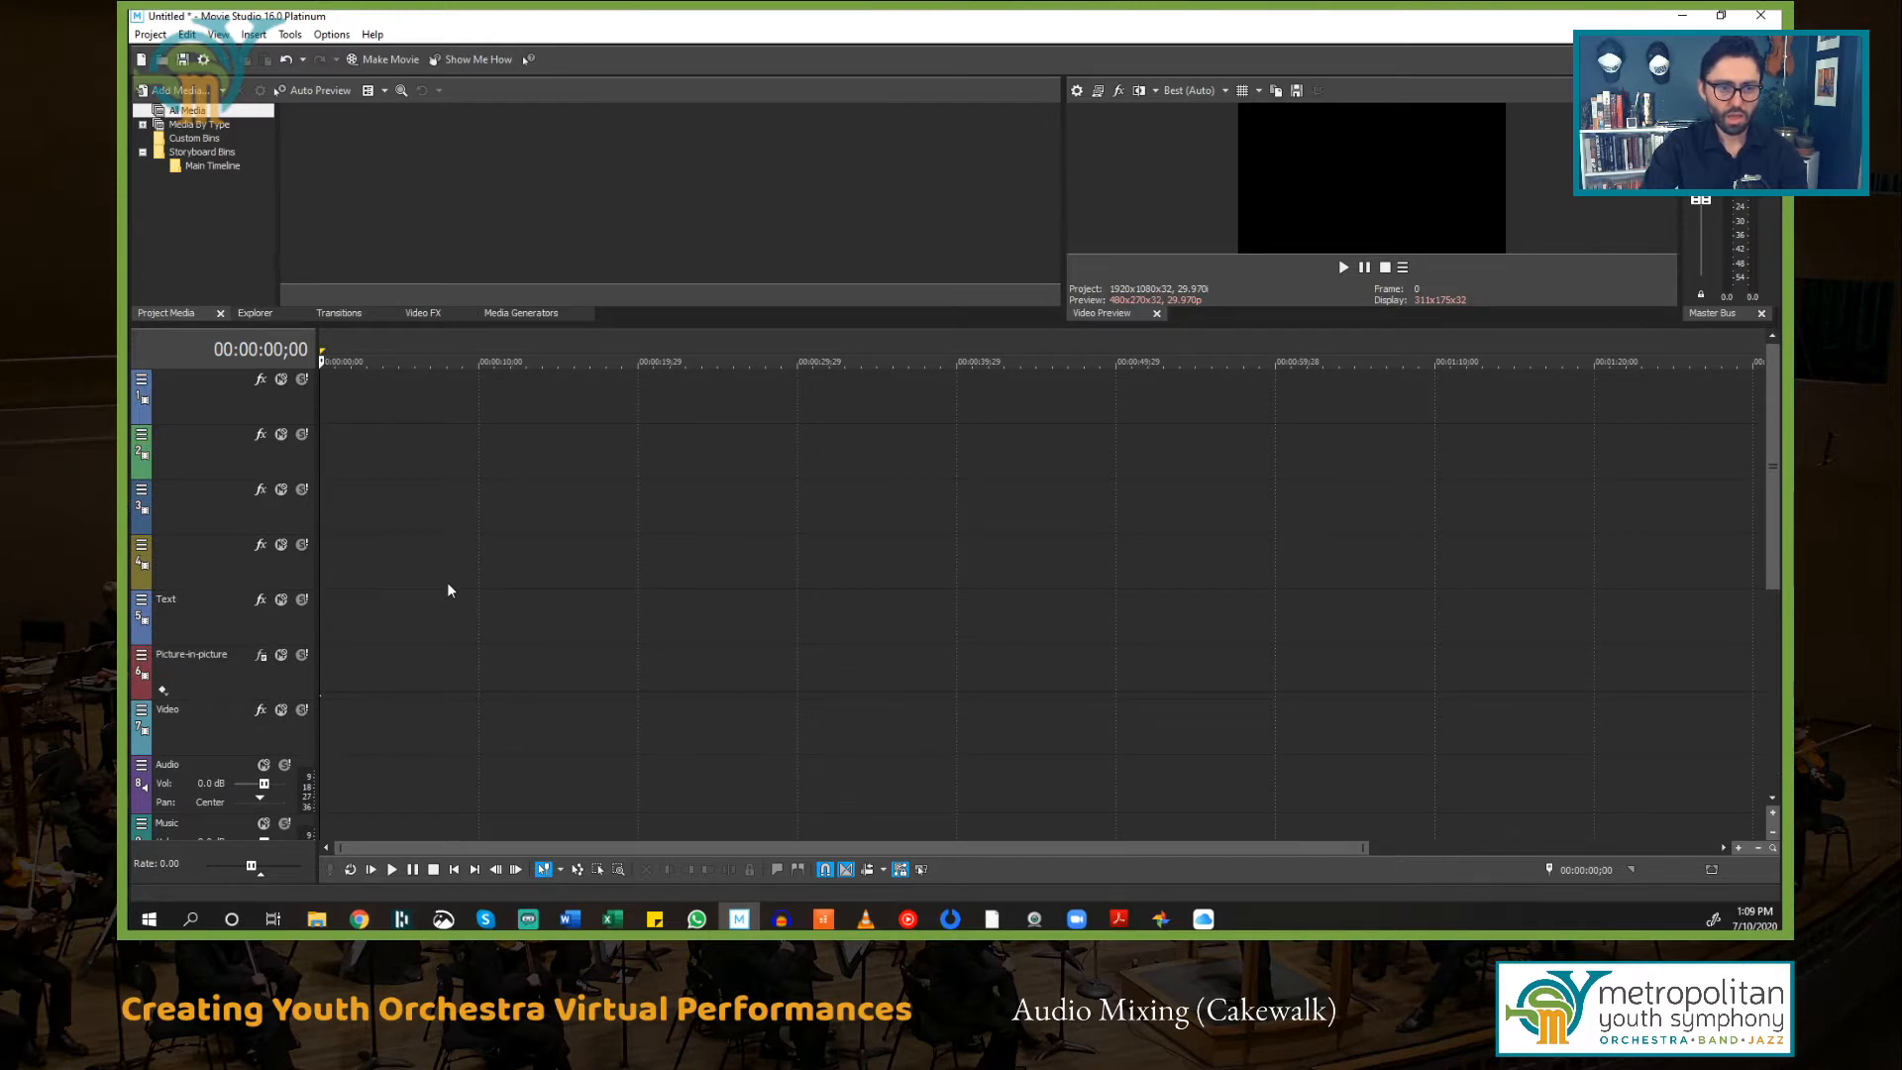
{"action": "scroll", "coordinate": [448, 591], "scroll_direction": "down", "scroll_amount": 4}
{"action": "scroll", "coordinate": [448, 590], "scroll_direction": "up", "scroll_amount": 3}
{"action": "scroll", "coordinate": [448, 590], "scroll_direction": "up", "scroll_amount": 1}
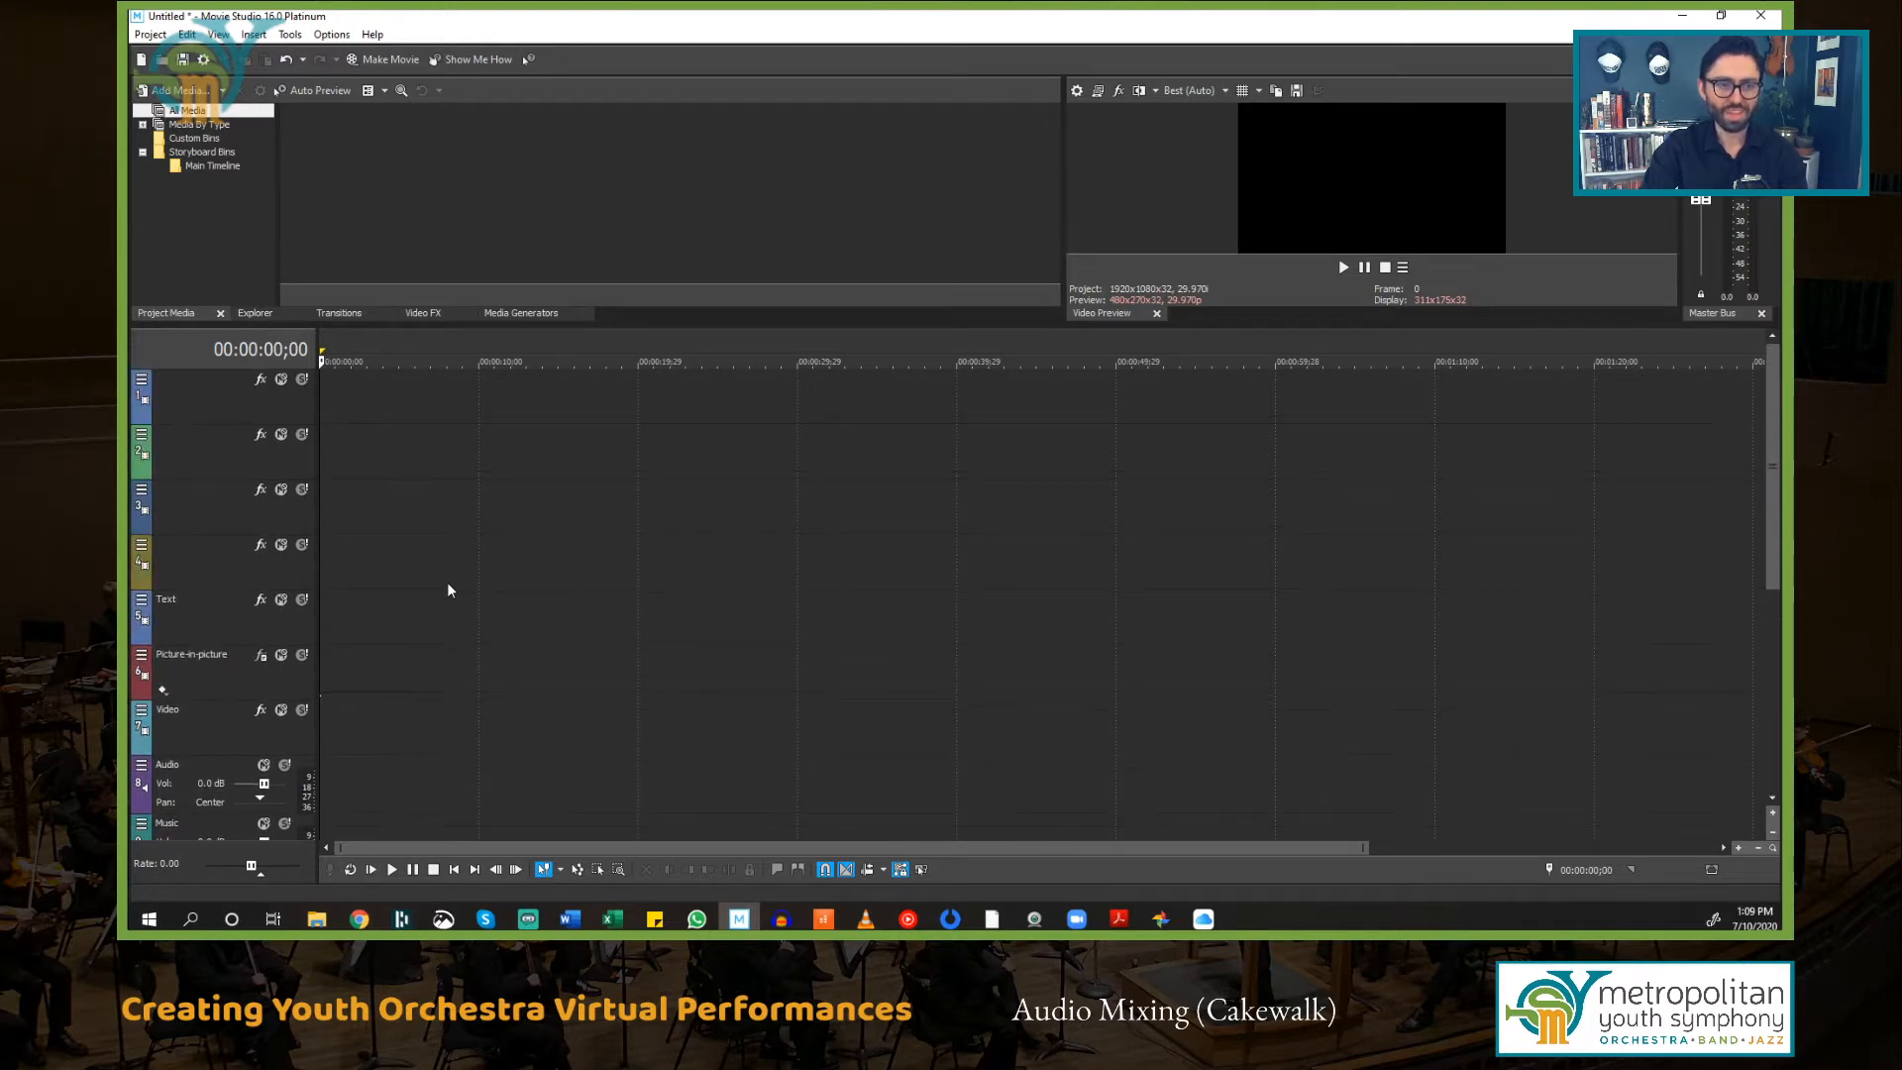
{"action": "scroll", "coordinate": [448, 591], "scroll_direction": "down", "scroll_amount": 4}
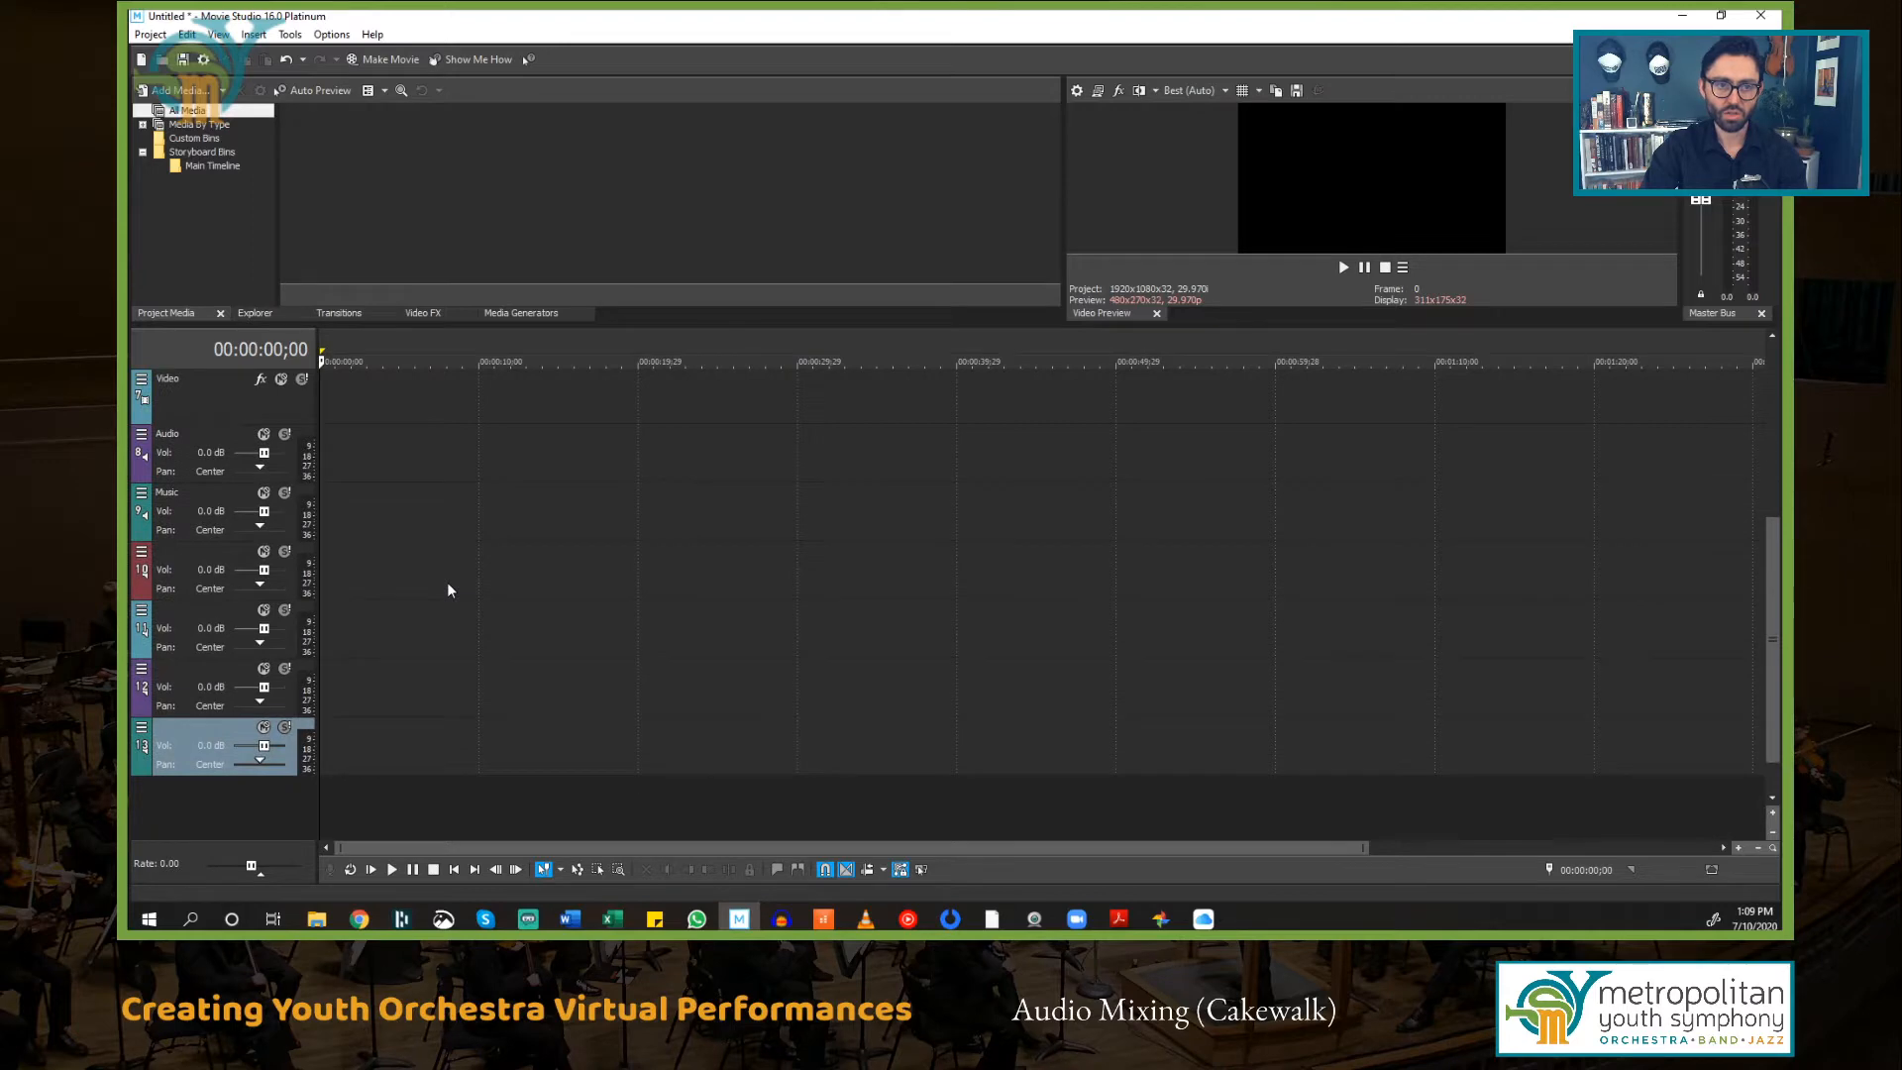
{"action": "scroll", "coordinate": [448, 590], "scroll_direction": "up", "scroll_amount": 4}
{"action": "scroll", "coordinate": [447, 590], "scroll_direction": "down", "scroll_amount": 3}
{"action": "scroll", "coordinate": [448, 591], "scroll_direction": "up", "scroll_amount": 3}
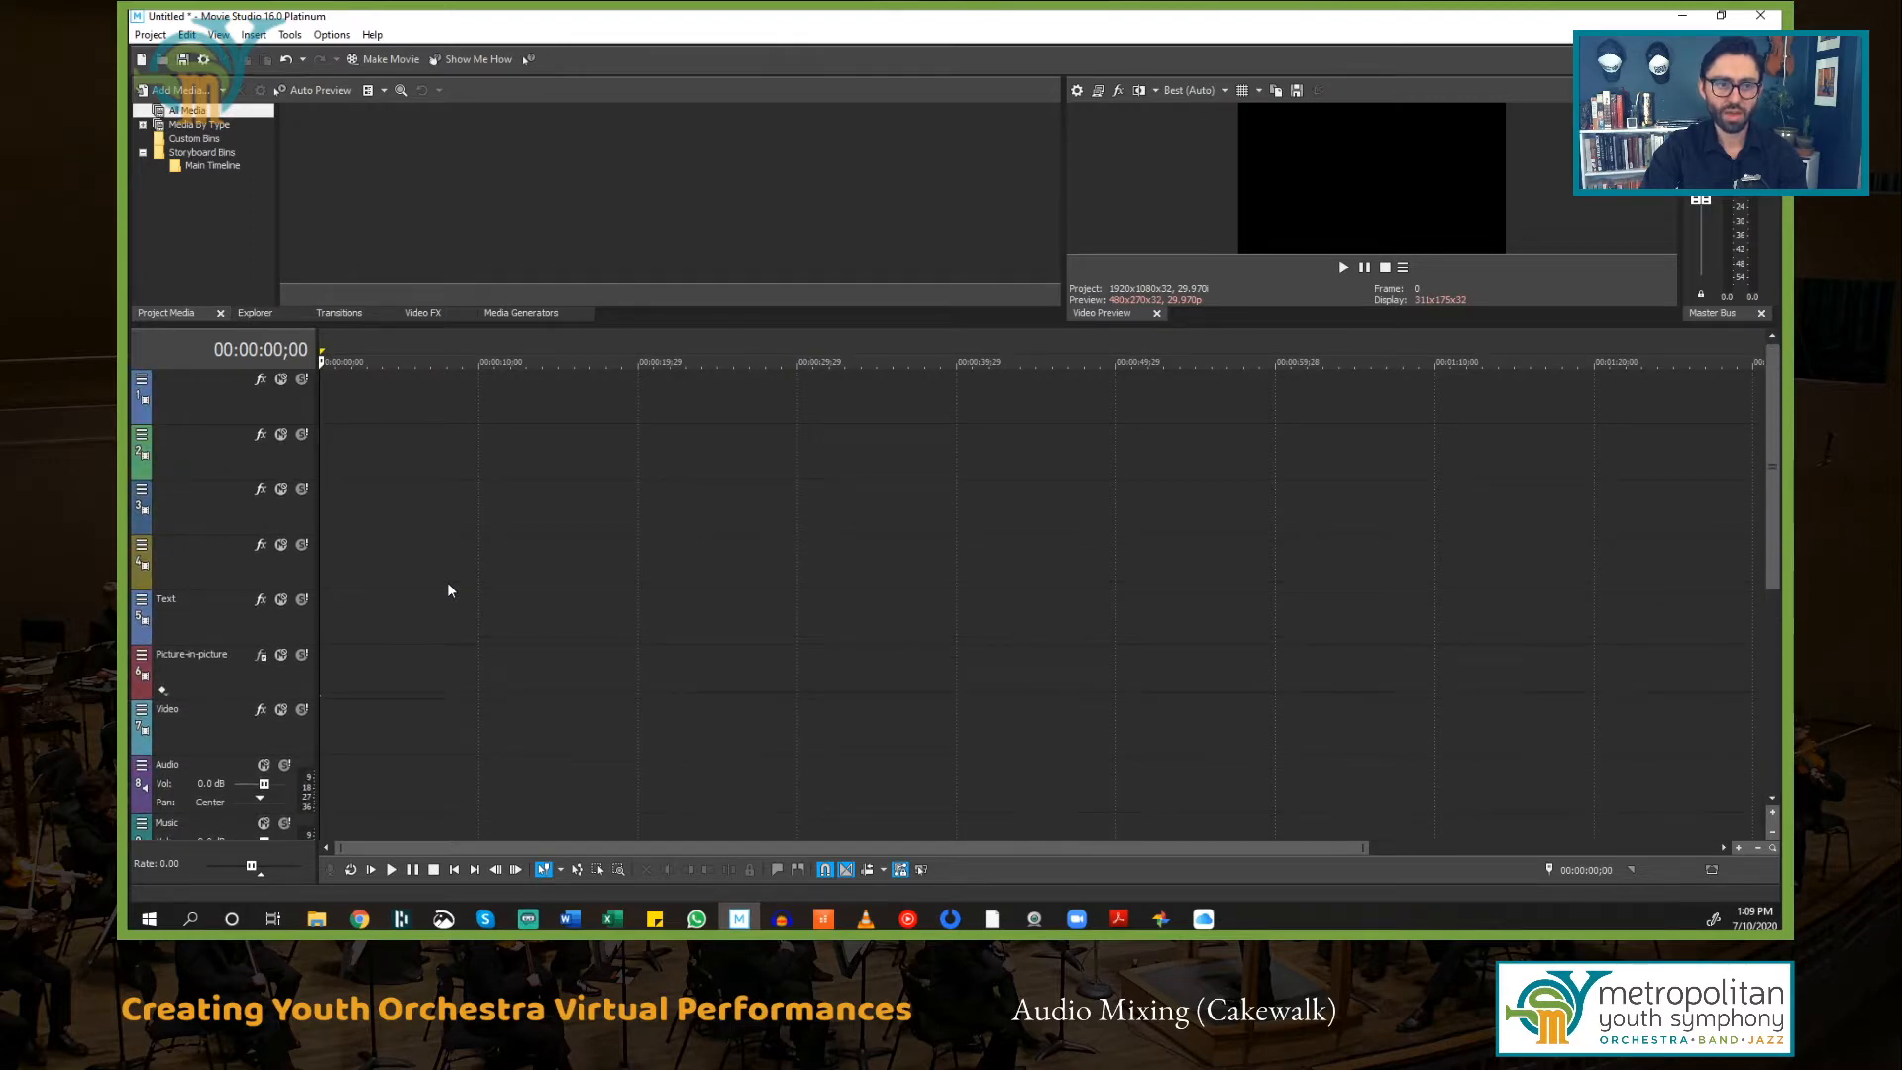
{"action": "scroll", "coordinate": [448, 590], "scroll_direction": "down", "scroll_amount": 1}
{"action": "scroll", "coordinate": [448, 590], "scroll_direction": "down", "scroll_amount": 1}
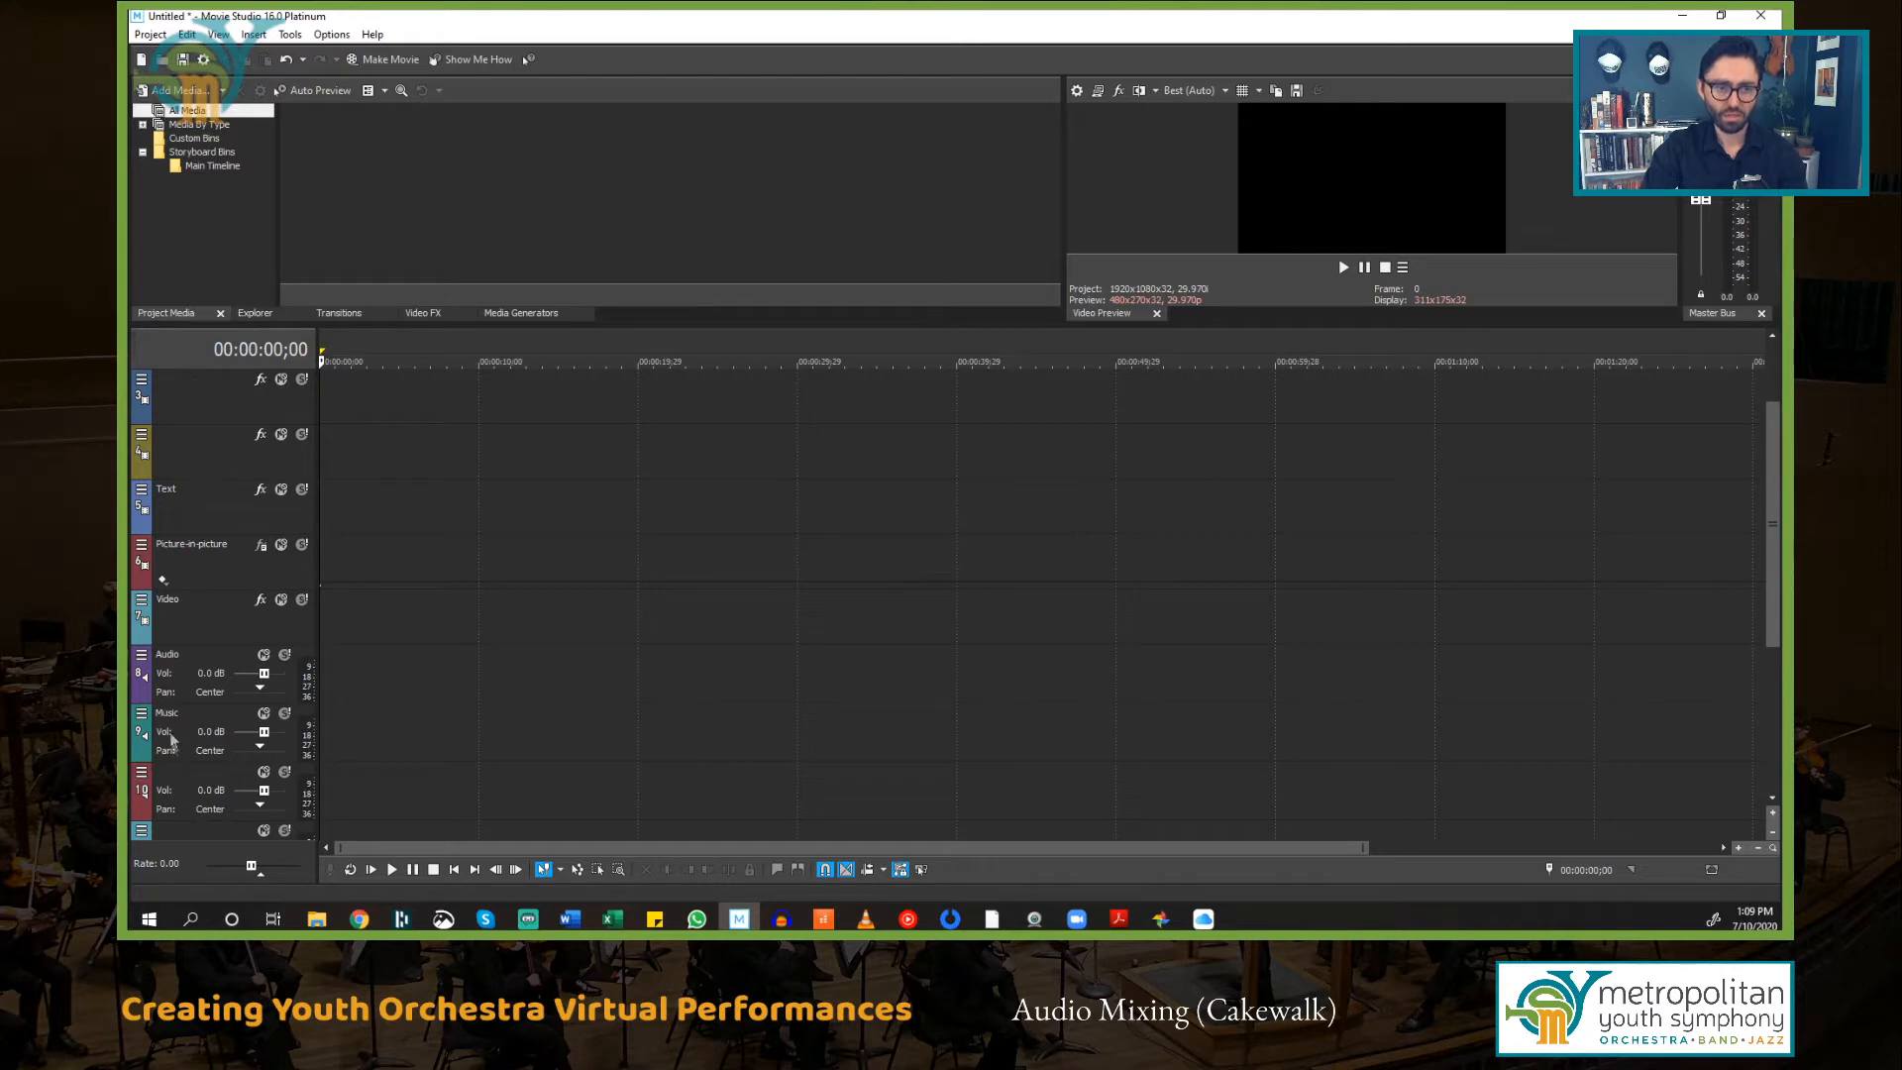
{"action": "scroll", "coordinate": [408, 501], "scroll_direction": "up", "scroll_amount": 2}
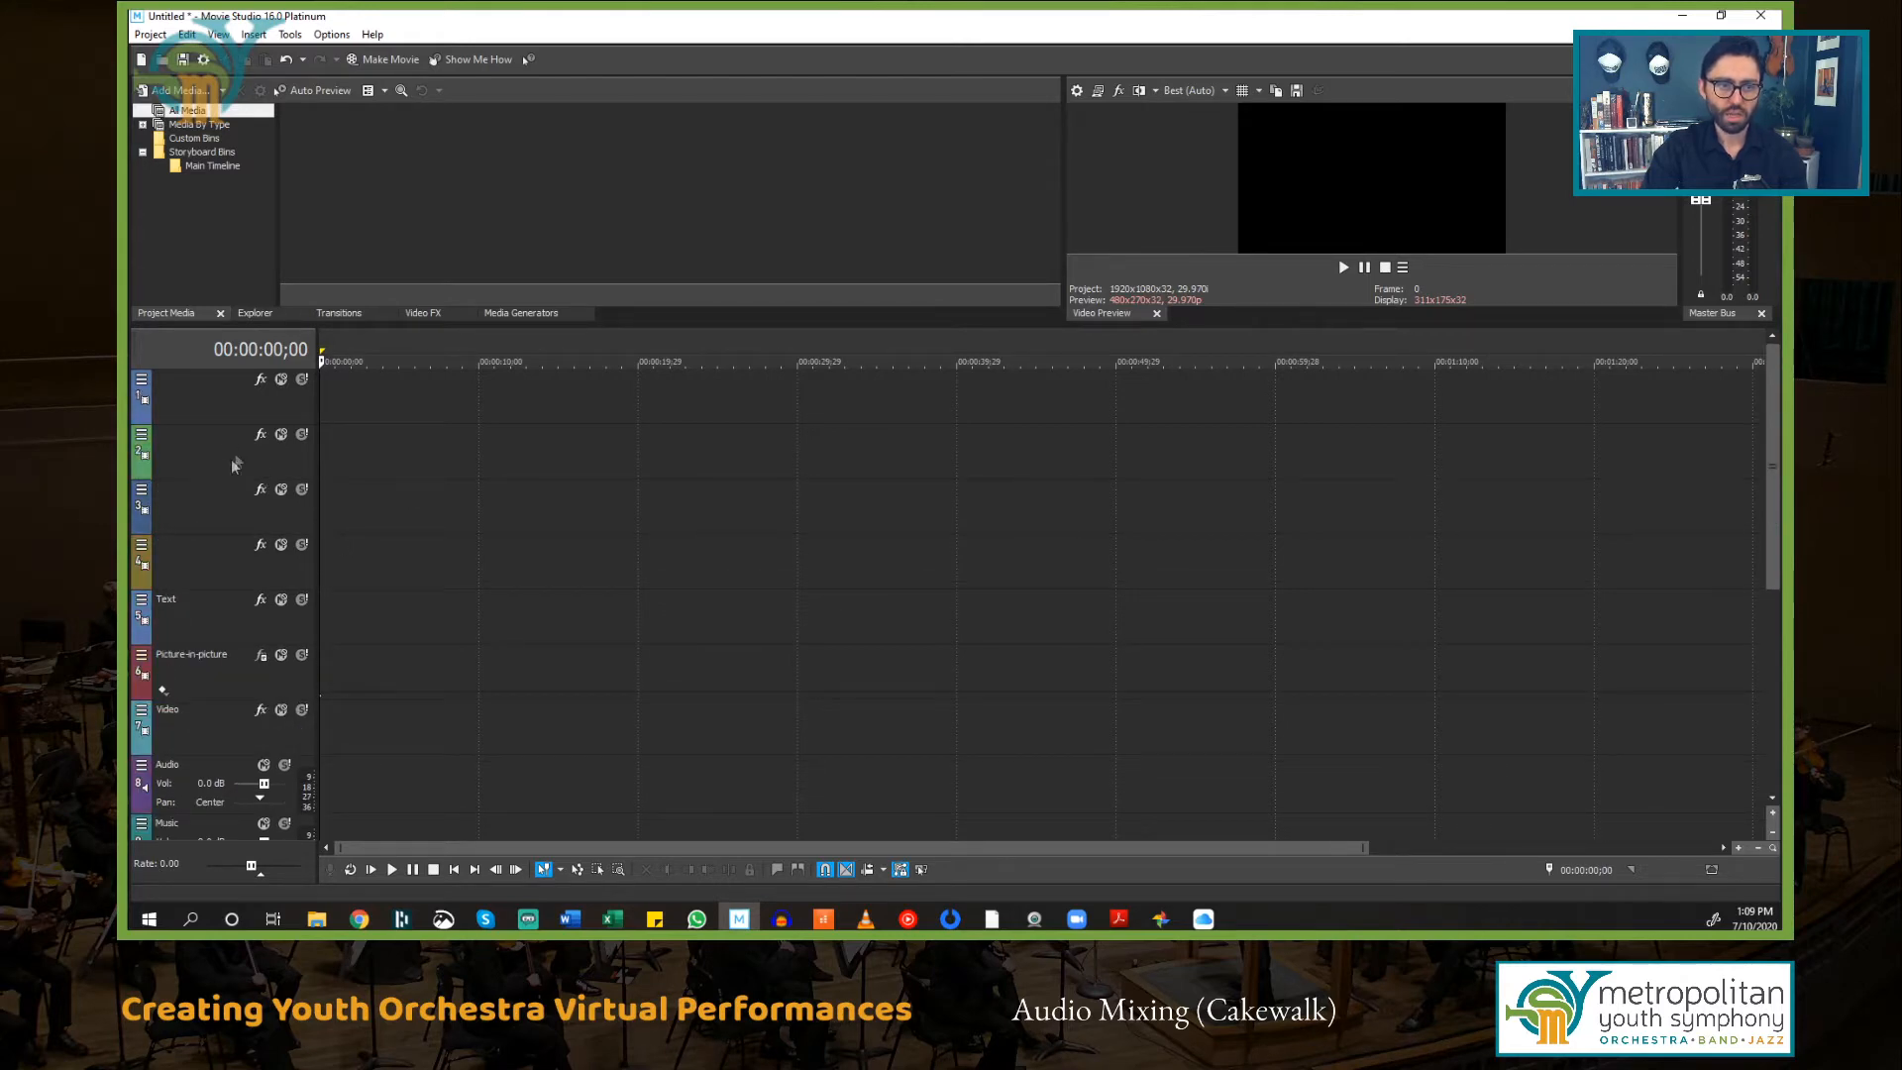
Step: Move the Text track to the top of the track list
{"action": "left_click", "coordinate": [174, 619]}
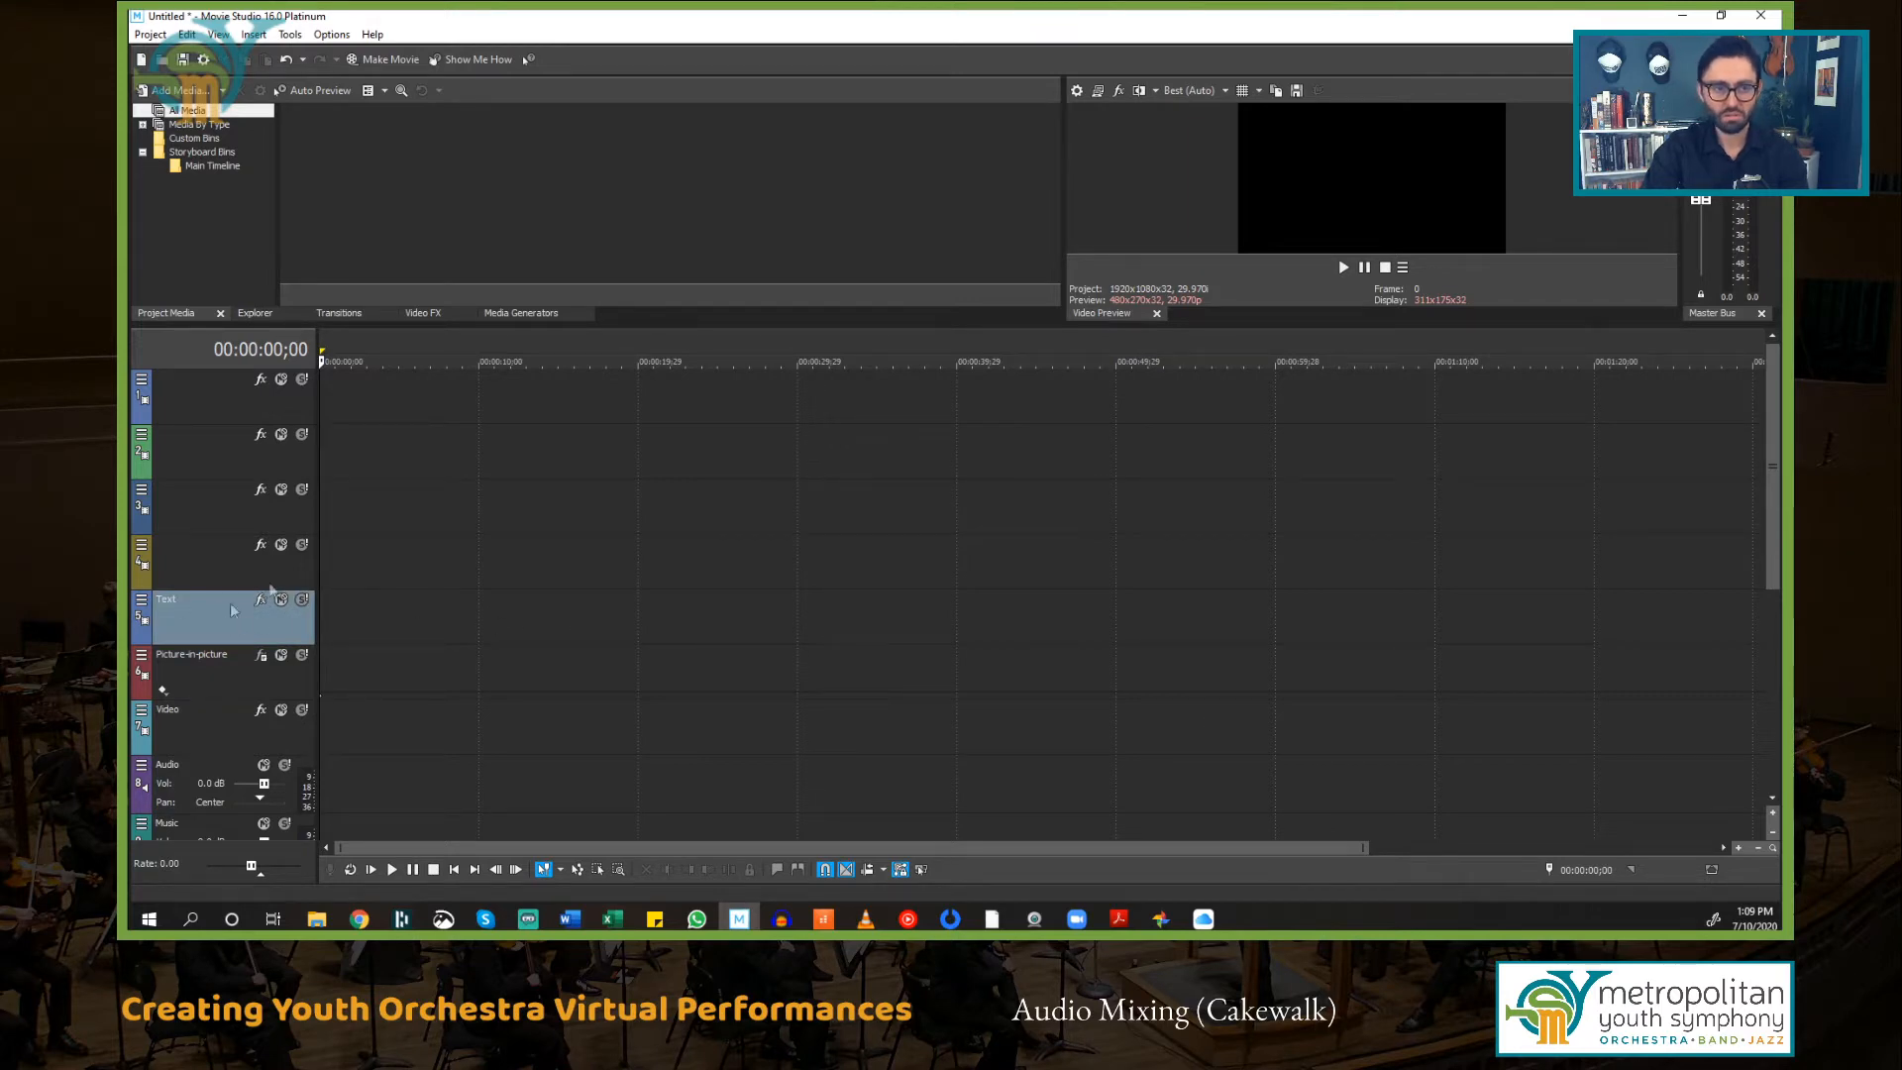
{"action": "left_click_drag", "start_coordinate": [214, 614], "coordinate": [206, 385]}
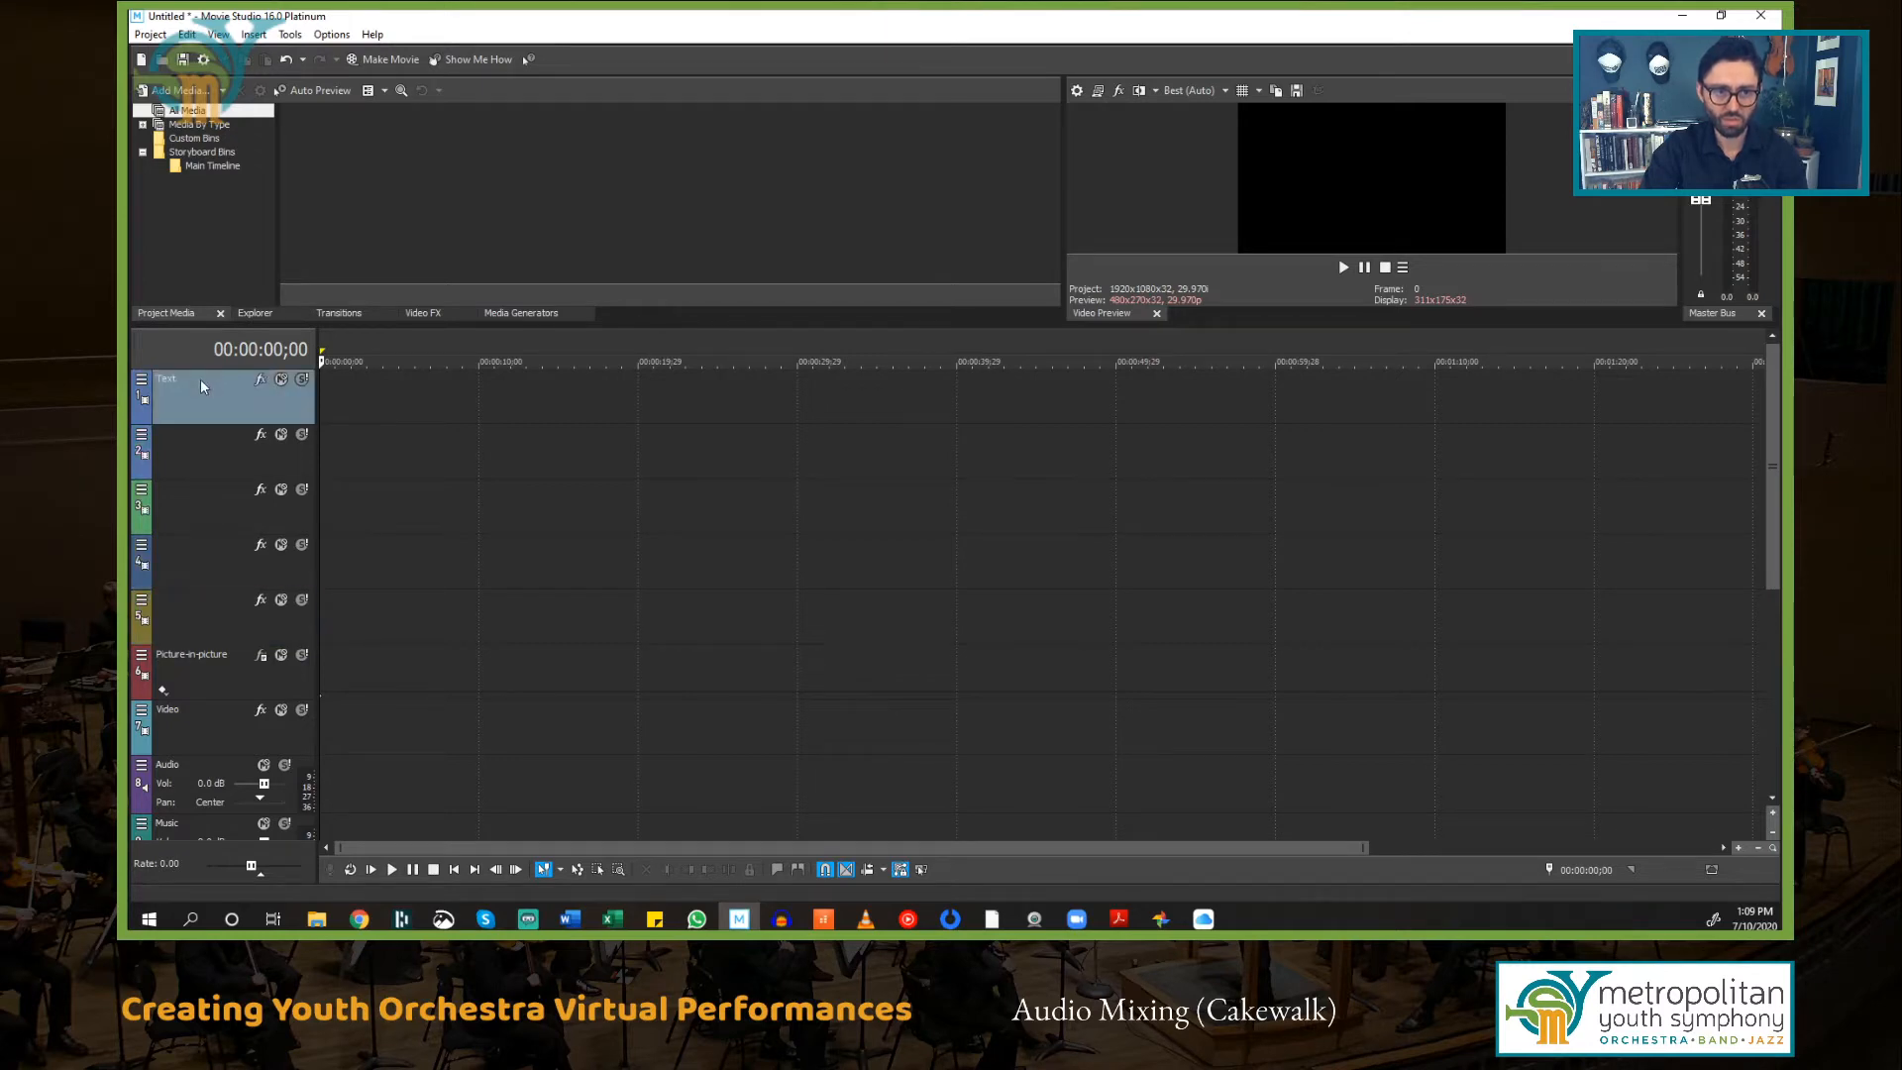
Step: Delete the Picture-in-picture track
{"action": "left_click", "coordinate": [207, 673]}
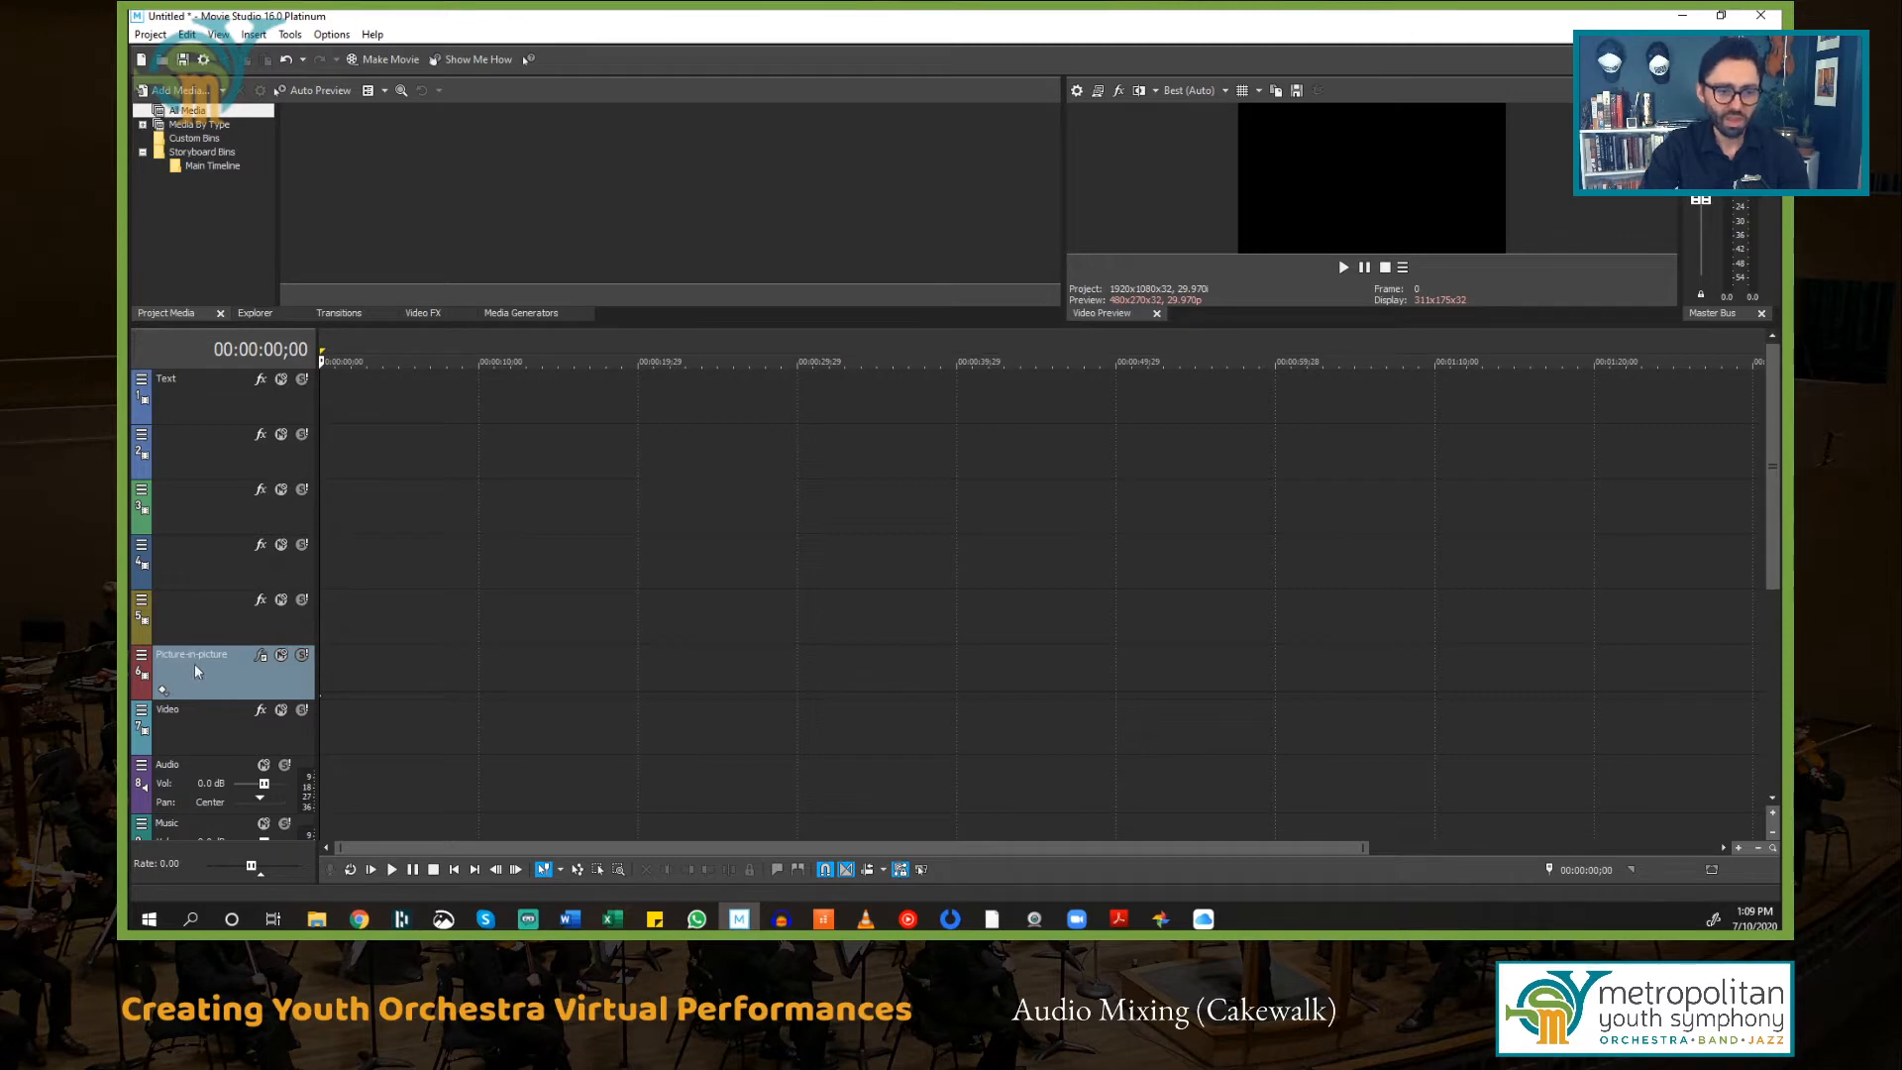
{"action": "right_click", "coordinate": [196, 669]}
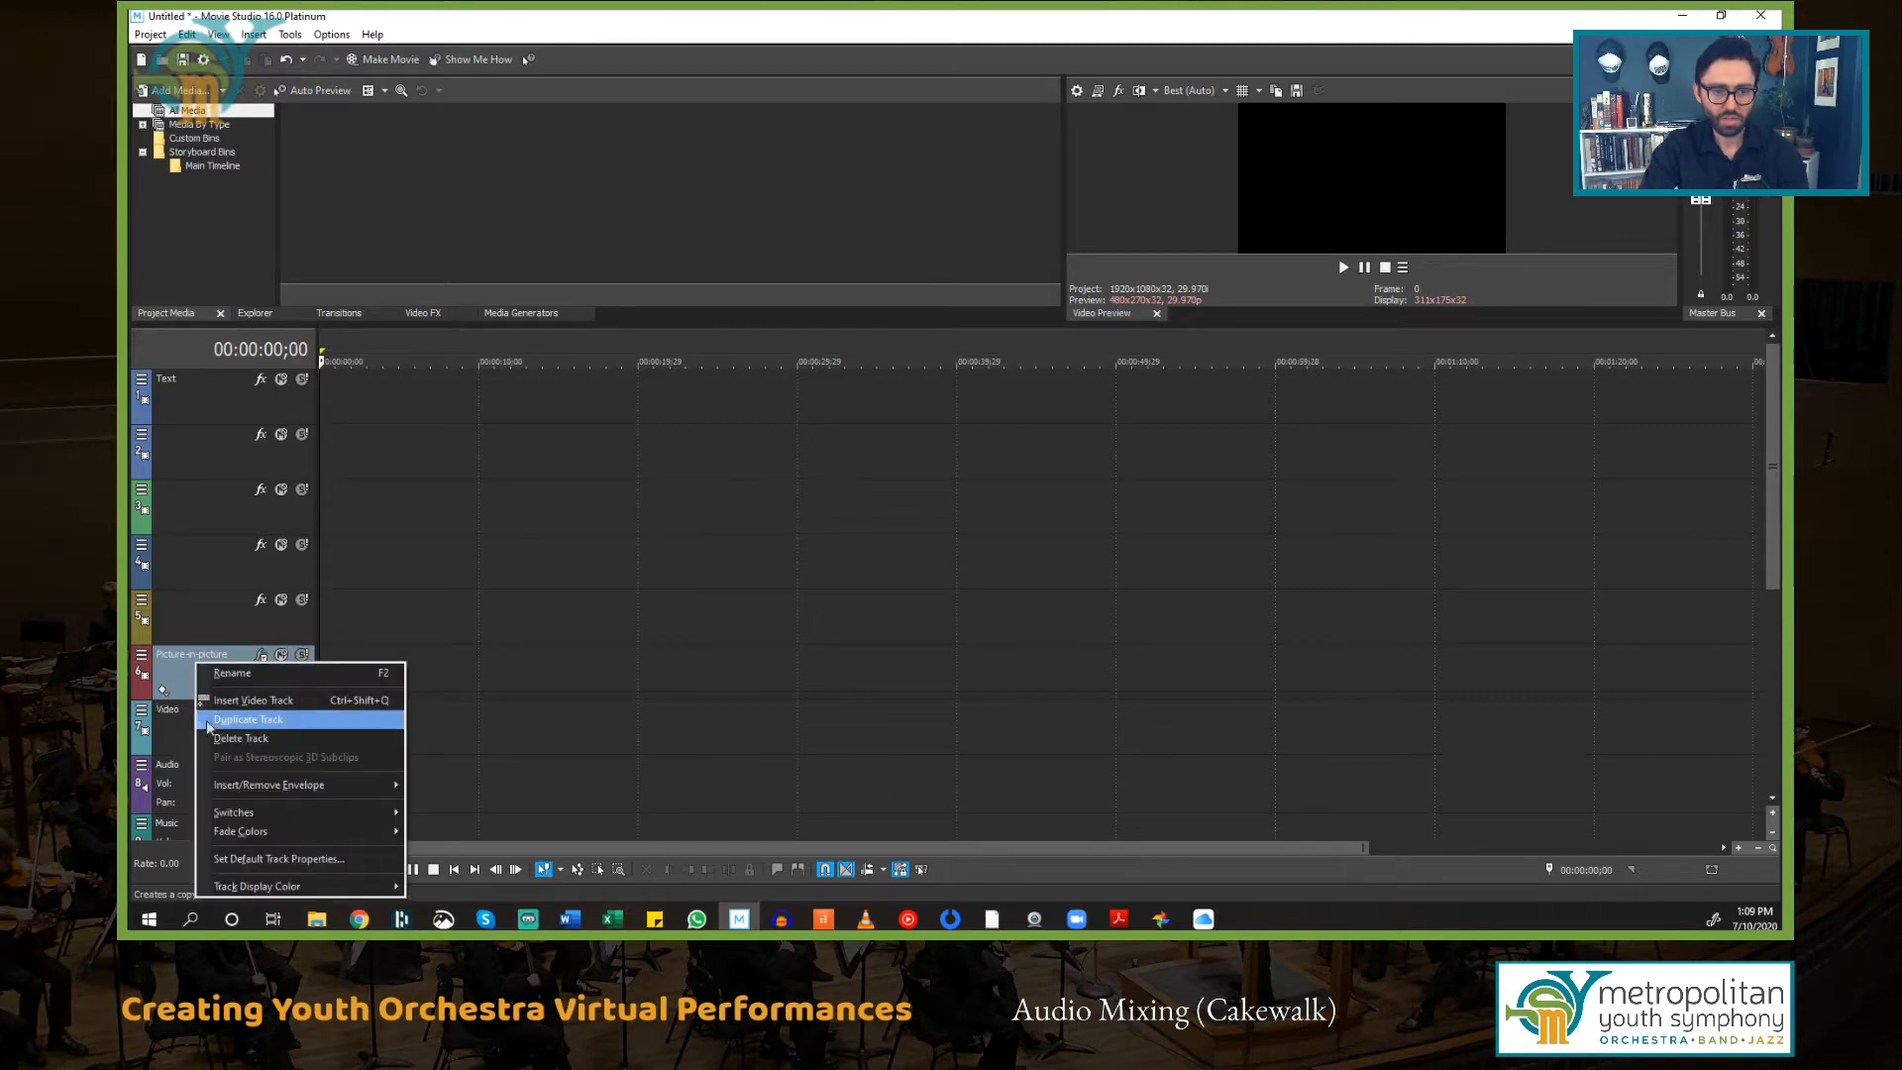
{"action": "left_click", "coordinate": [241, 738]}
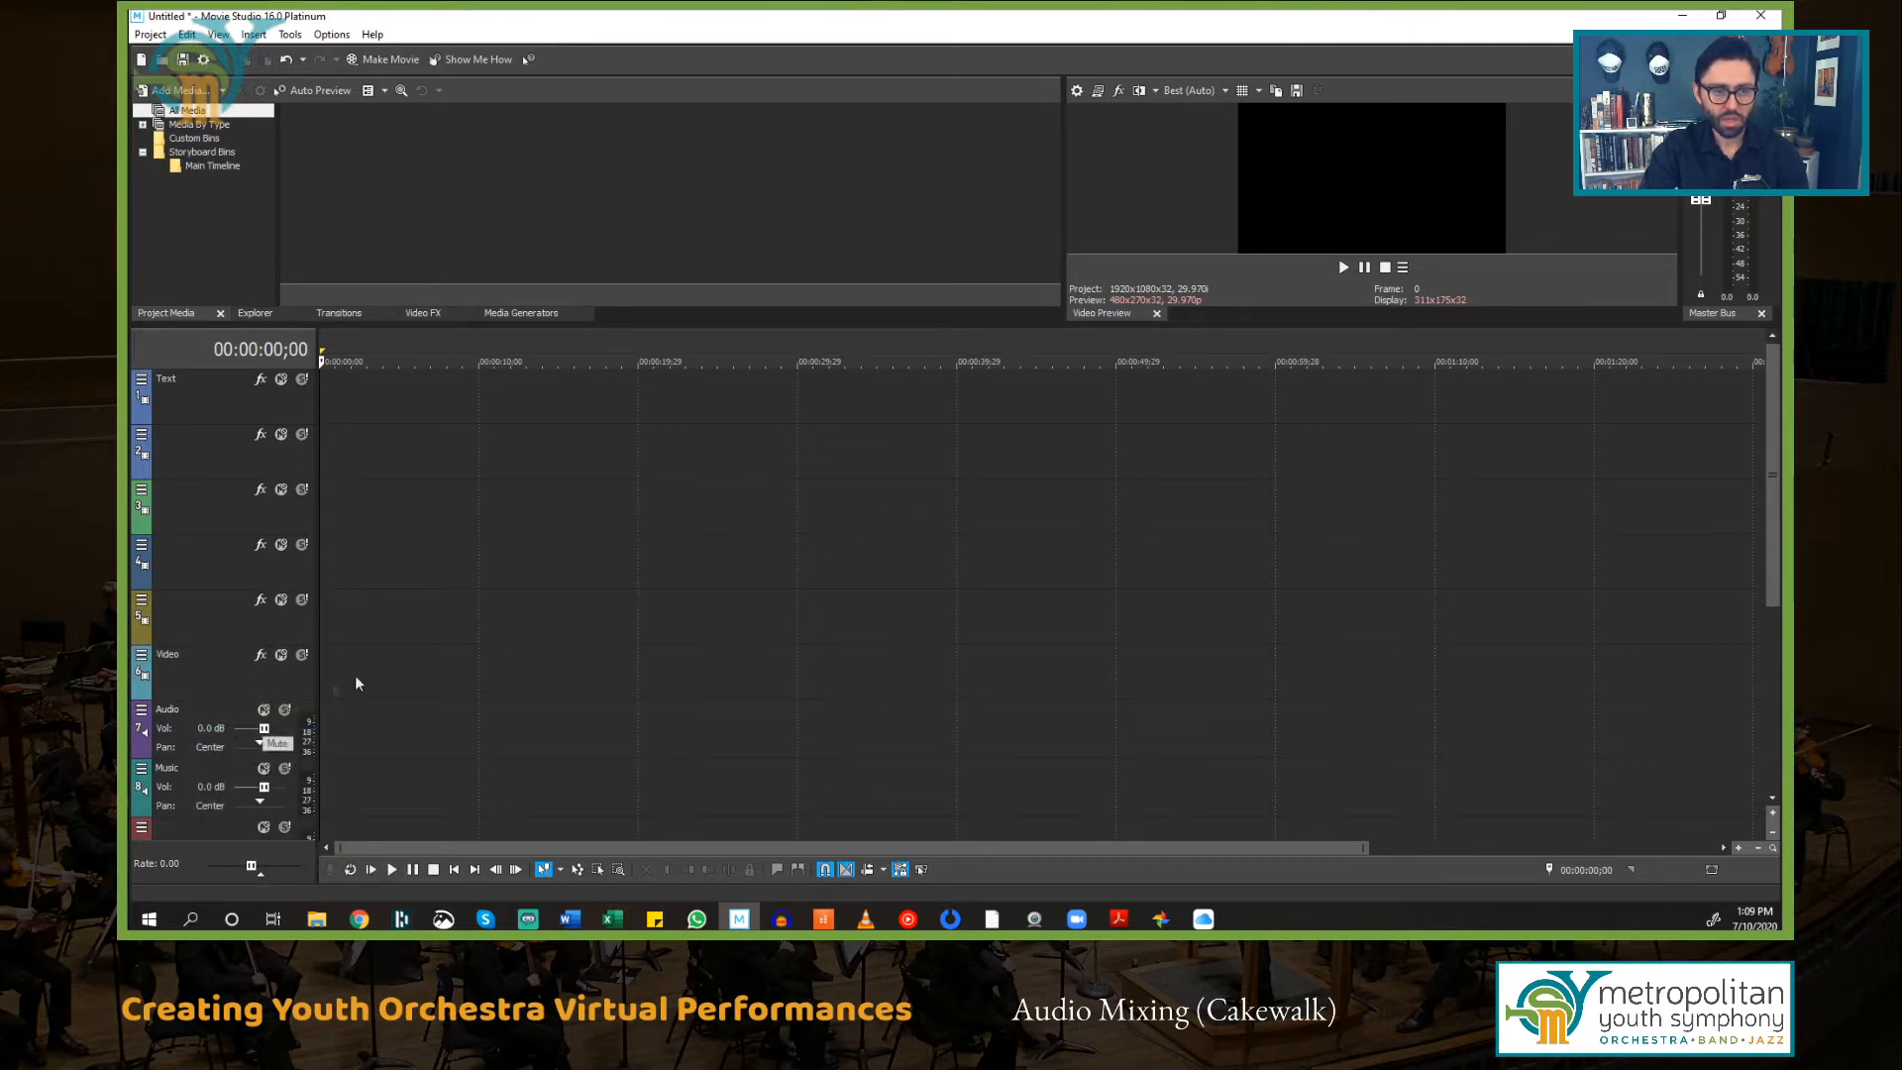
Step: Move the Audio track up to third position, directly below the first blank video track under Text
{"action": "left_click", "coordinate": [192, 402]}
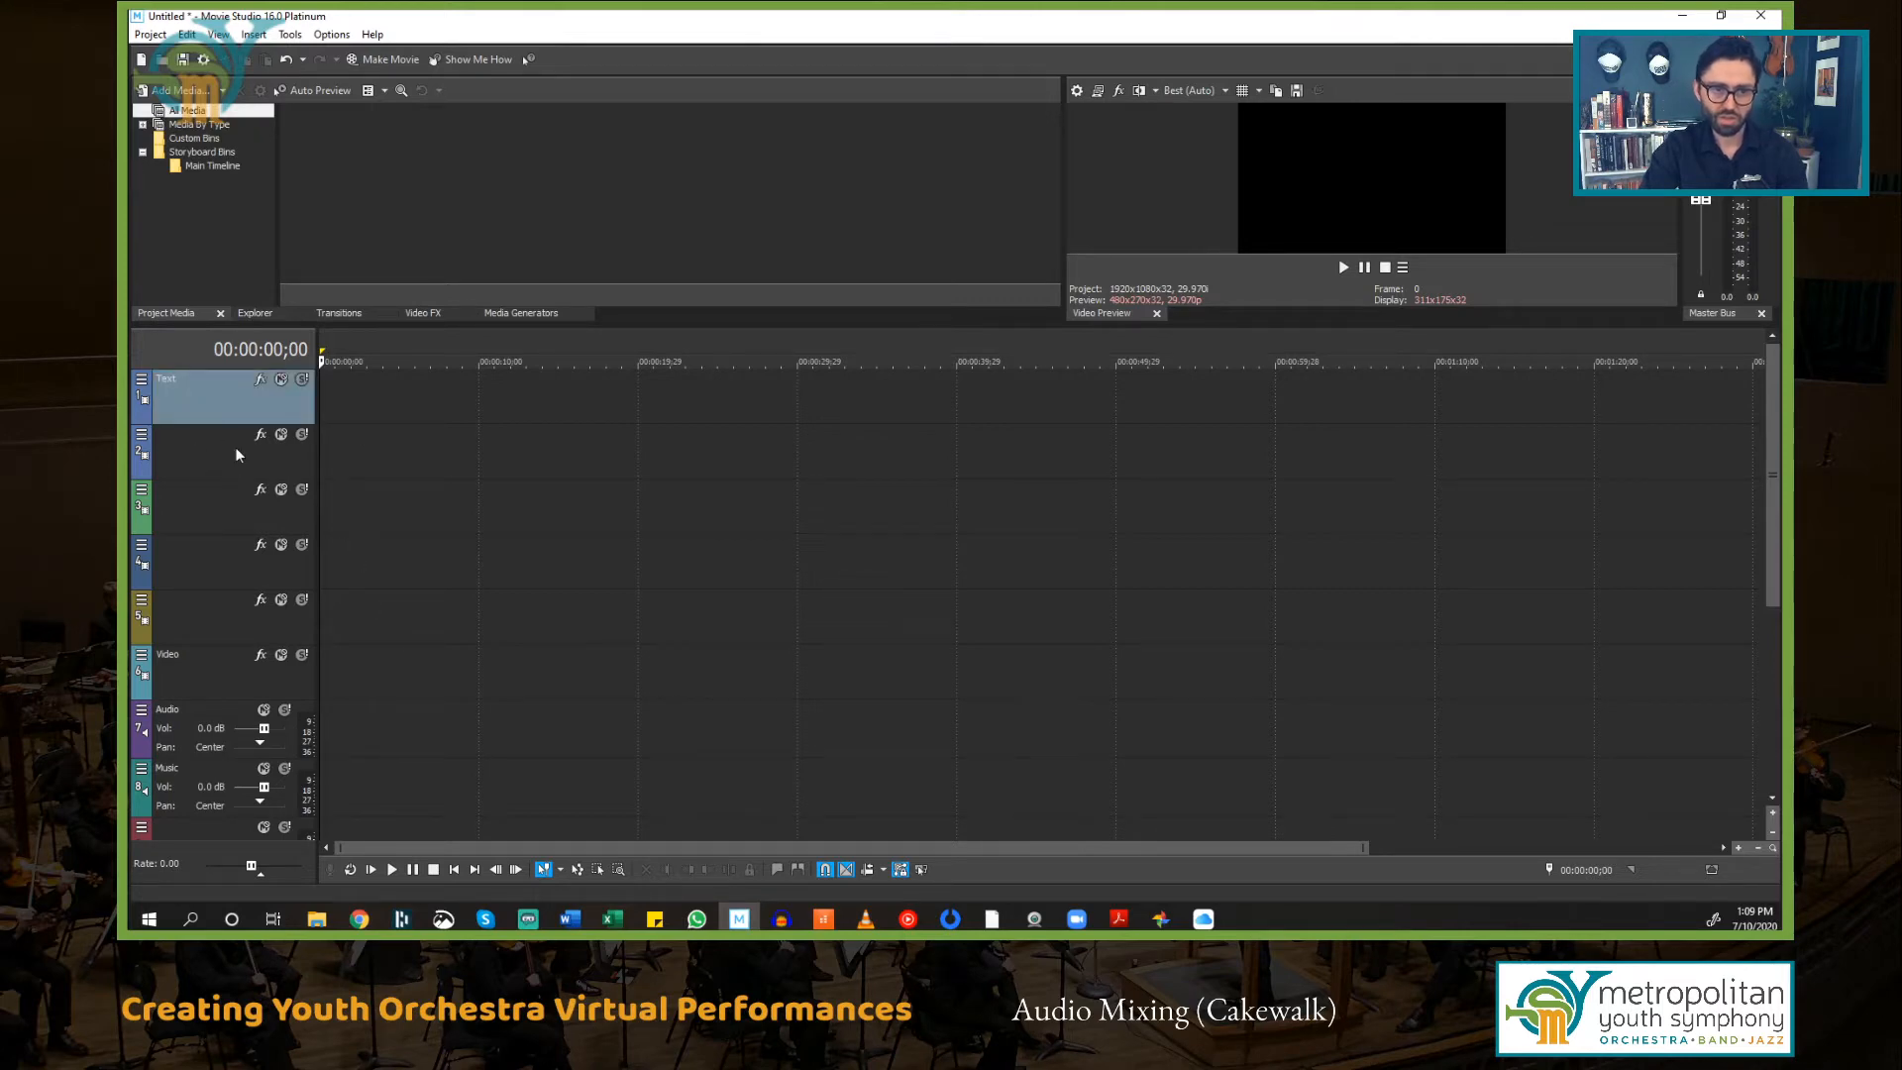
{"action": "key", "text": "Down"}
{"action": "key", "text": "Down"}
{"action": "key", "text": "Down"}
{"action": "key", "text": "Down"}
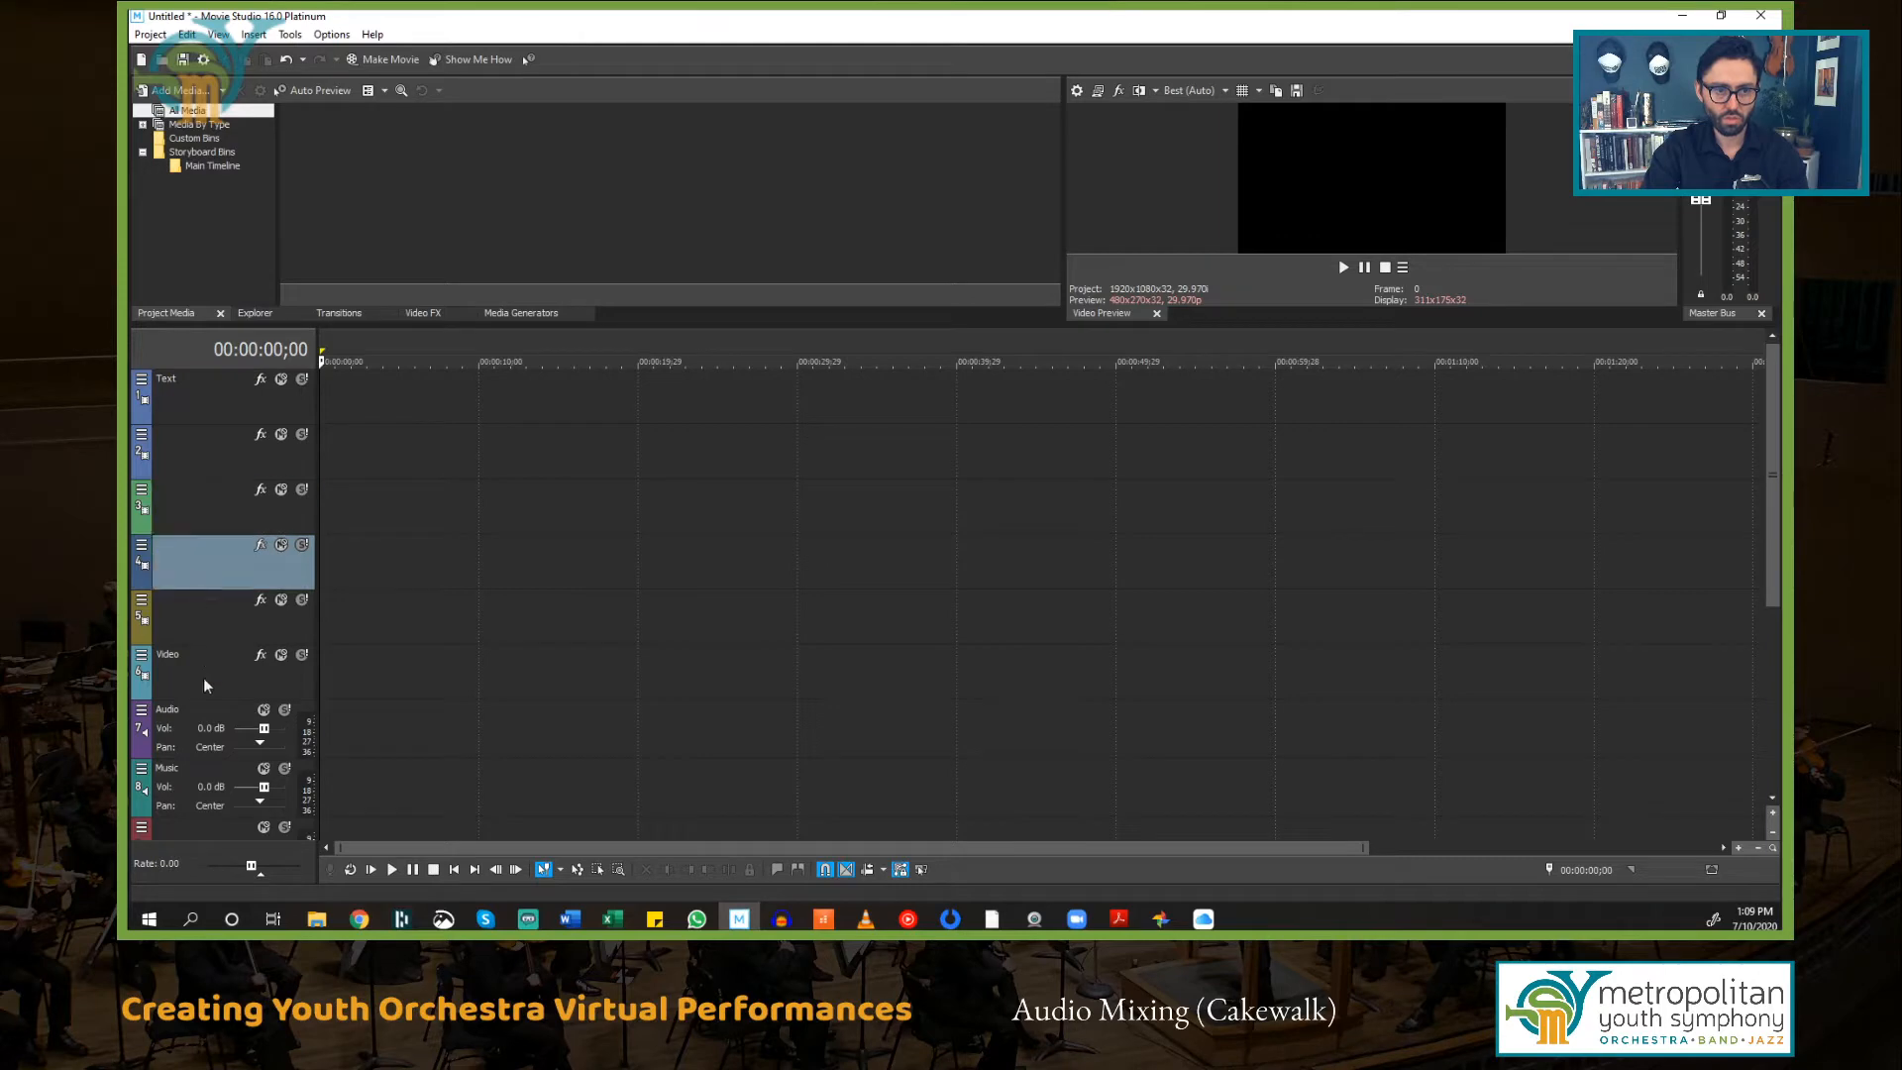
{"action": "key", "text": "Down"}
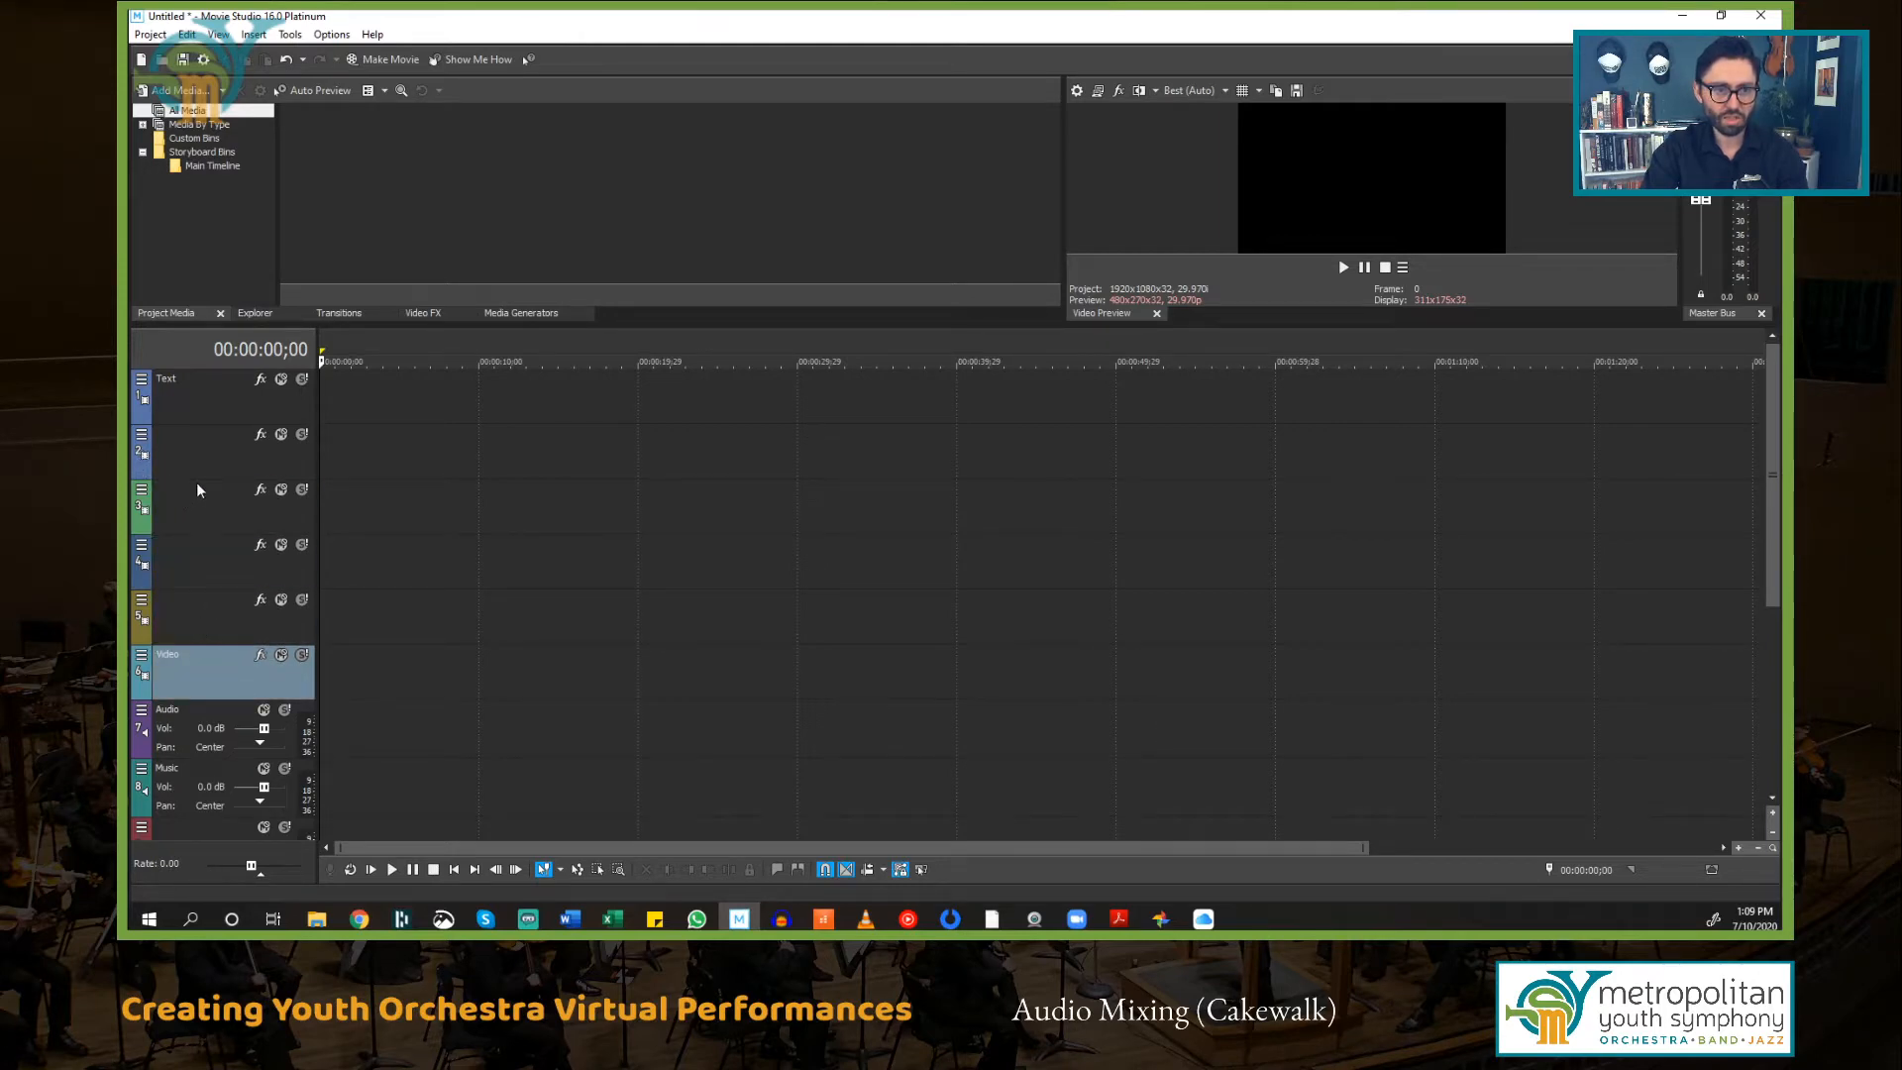
{"action": "mouse_move", "coordinate": [202, 484]}
{"action": "left_mouse_down"}
{"action": "mouse_move", "coordinate": [203, 520]}
{"action": "mouse_move", "coordinate": [203, 487]}
{"action": "left_mouse_up"}
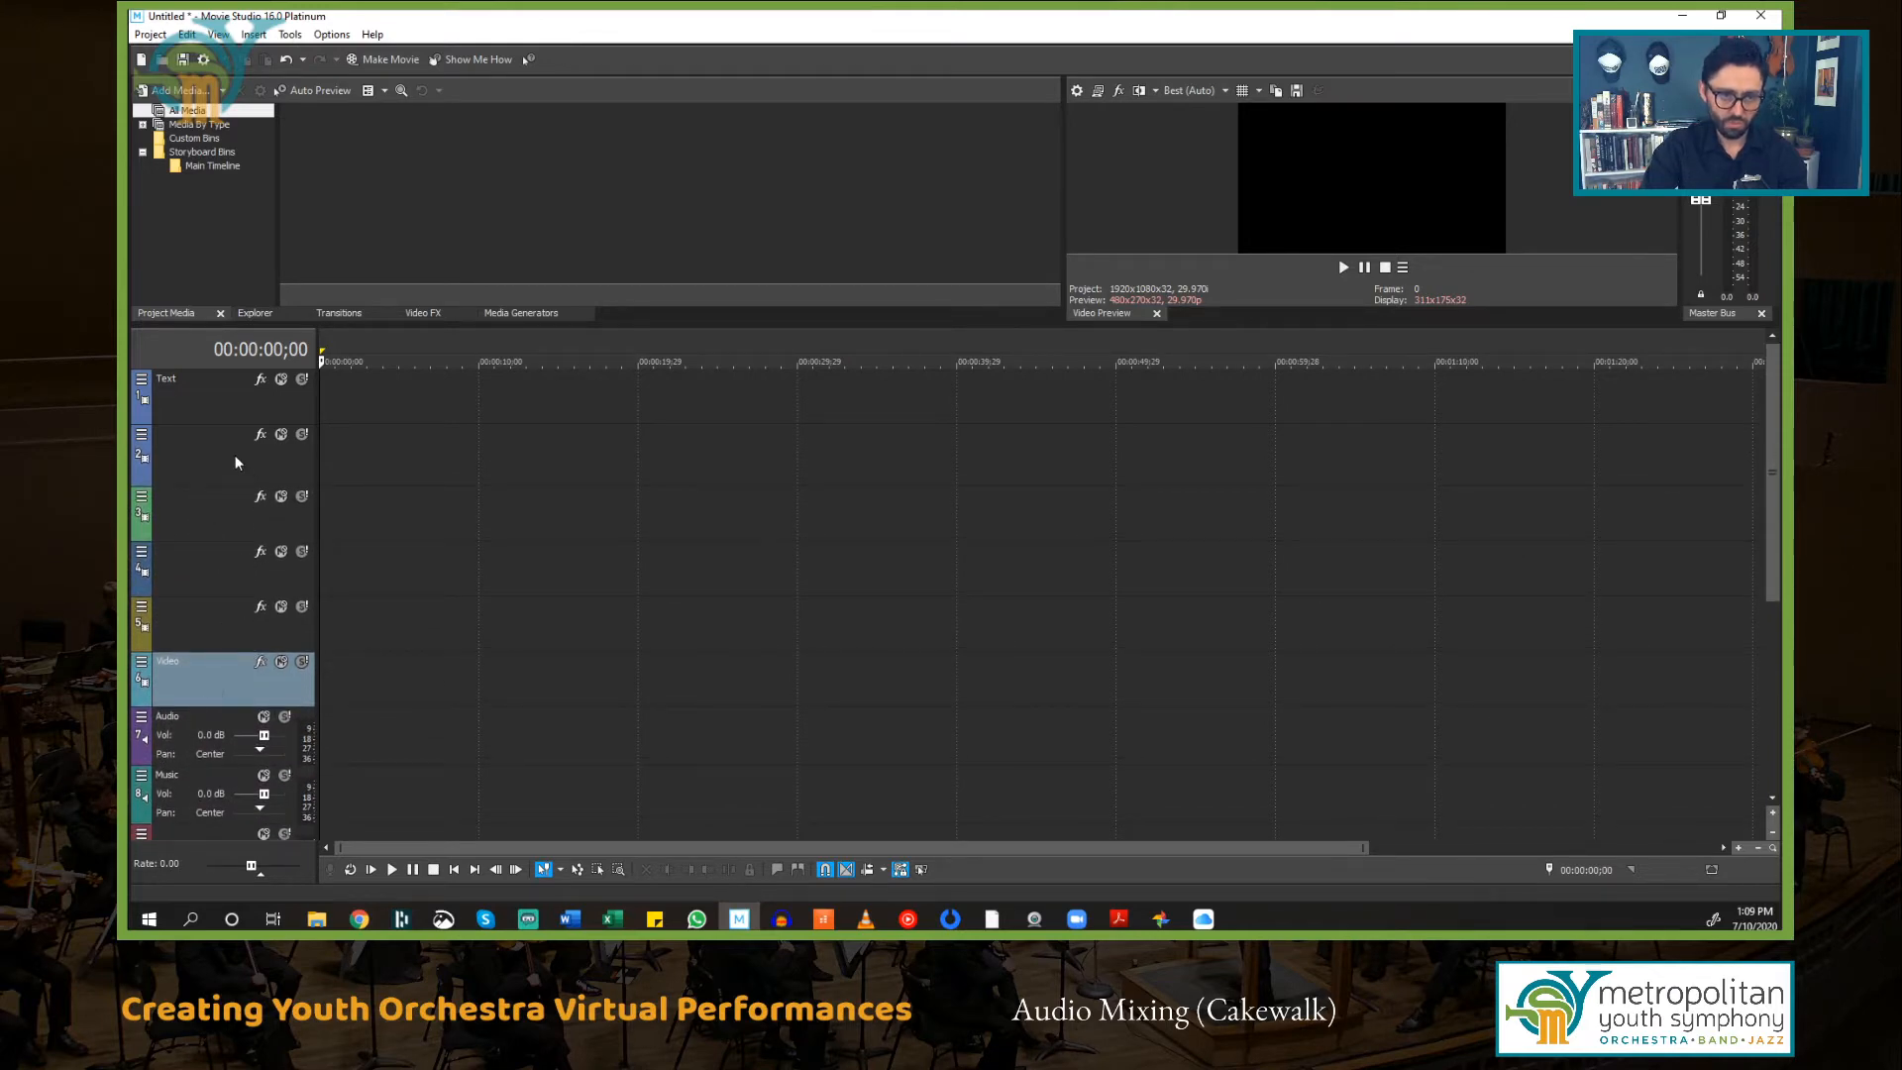
{"action": "left_click", "coordinate": [216, 725]}
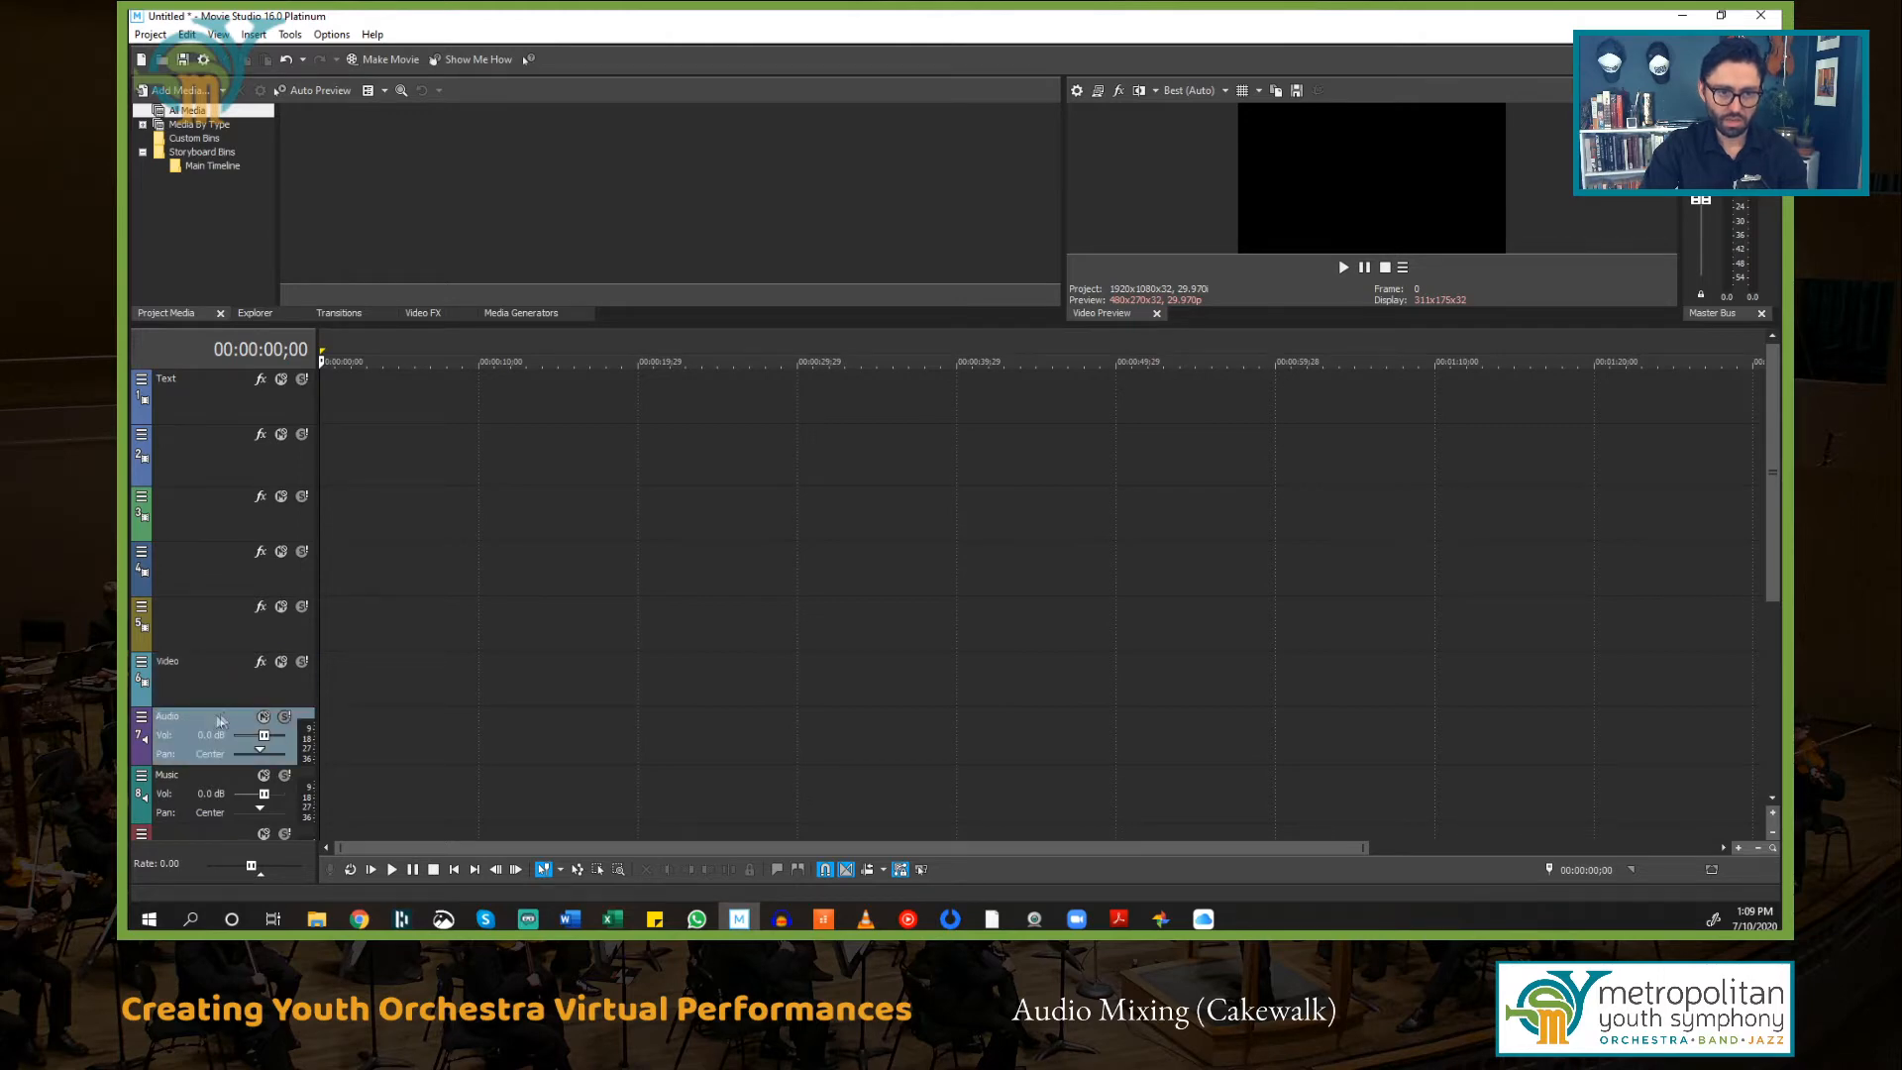
{"action": "left_click_drag", "start_coordinate": [199, 723], "coordinate": [224, 502]}
{"action": "left_click", "coordinate": [188, 464]}
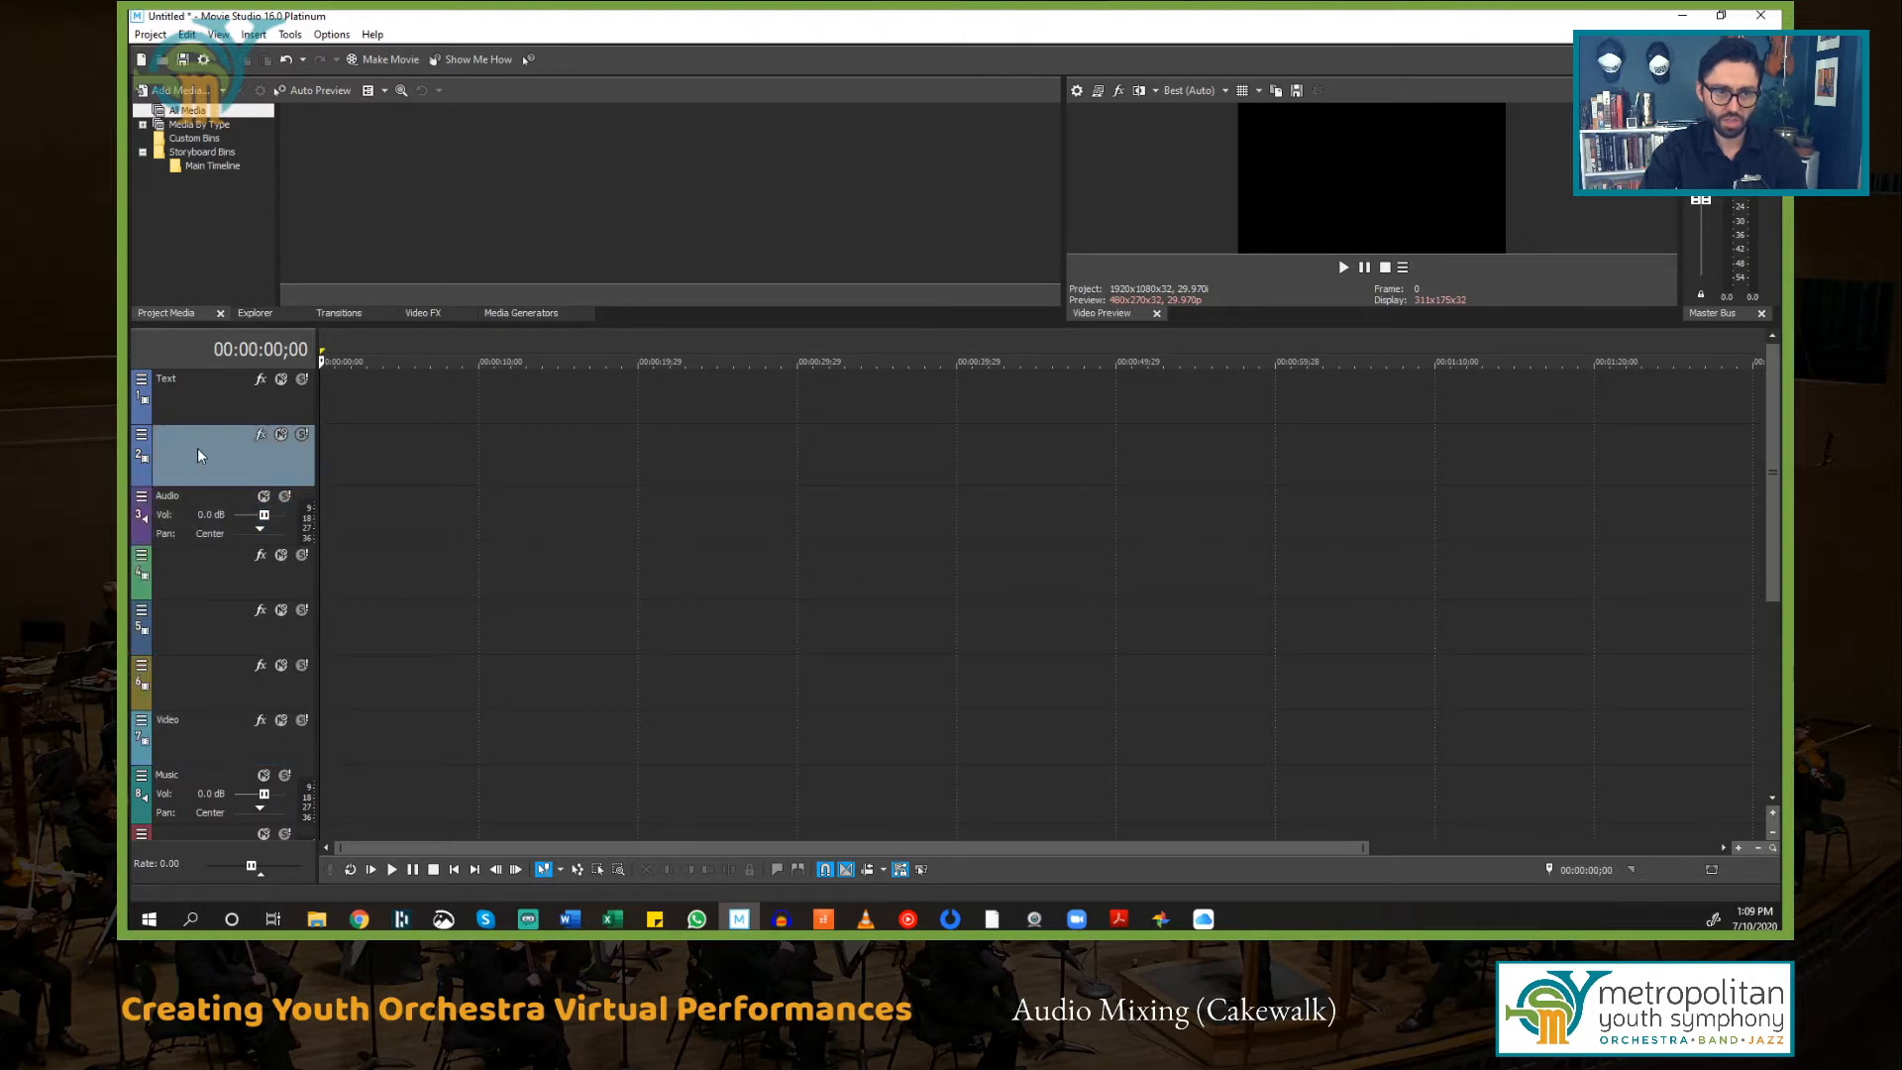
{"action": "left_click", "coordinate": [199, 506]}
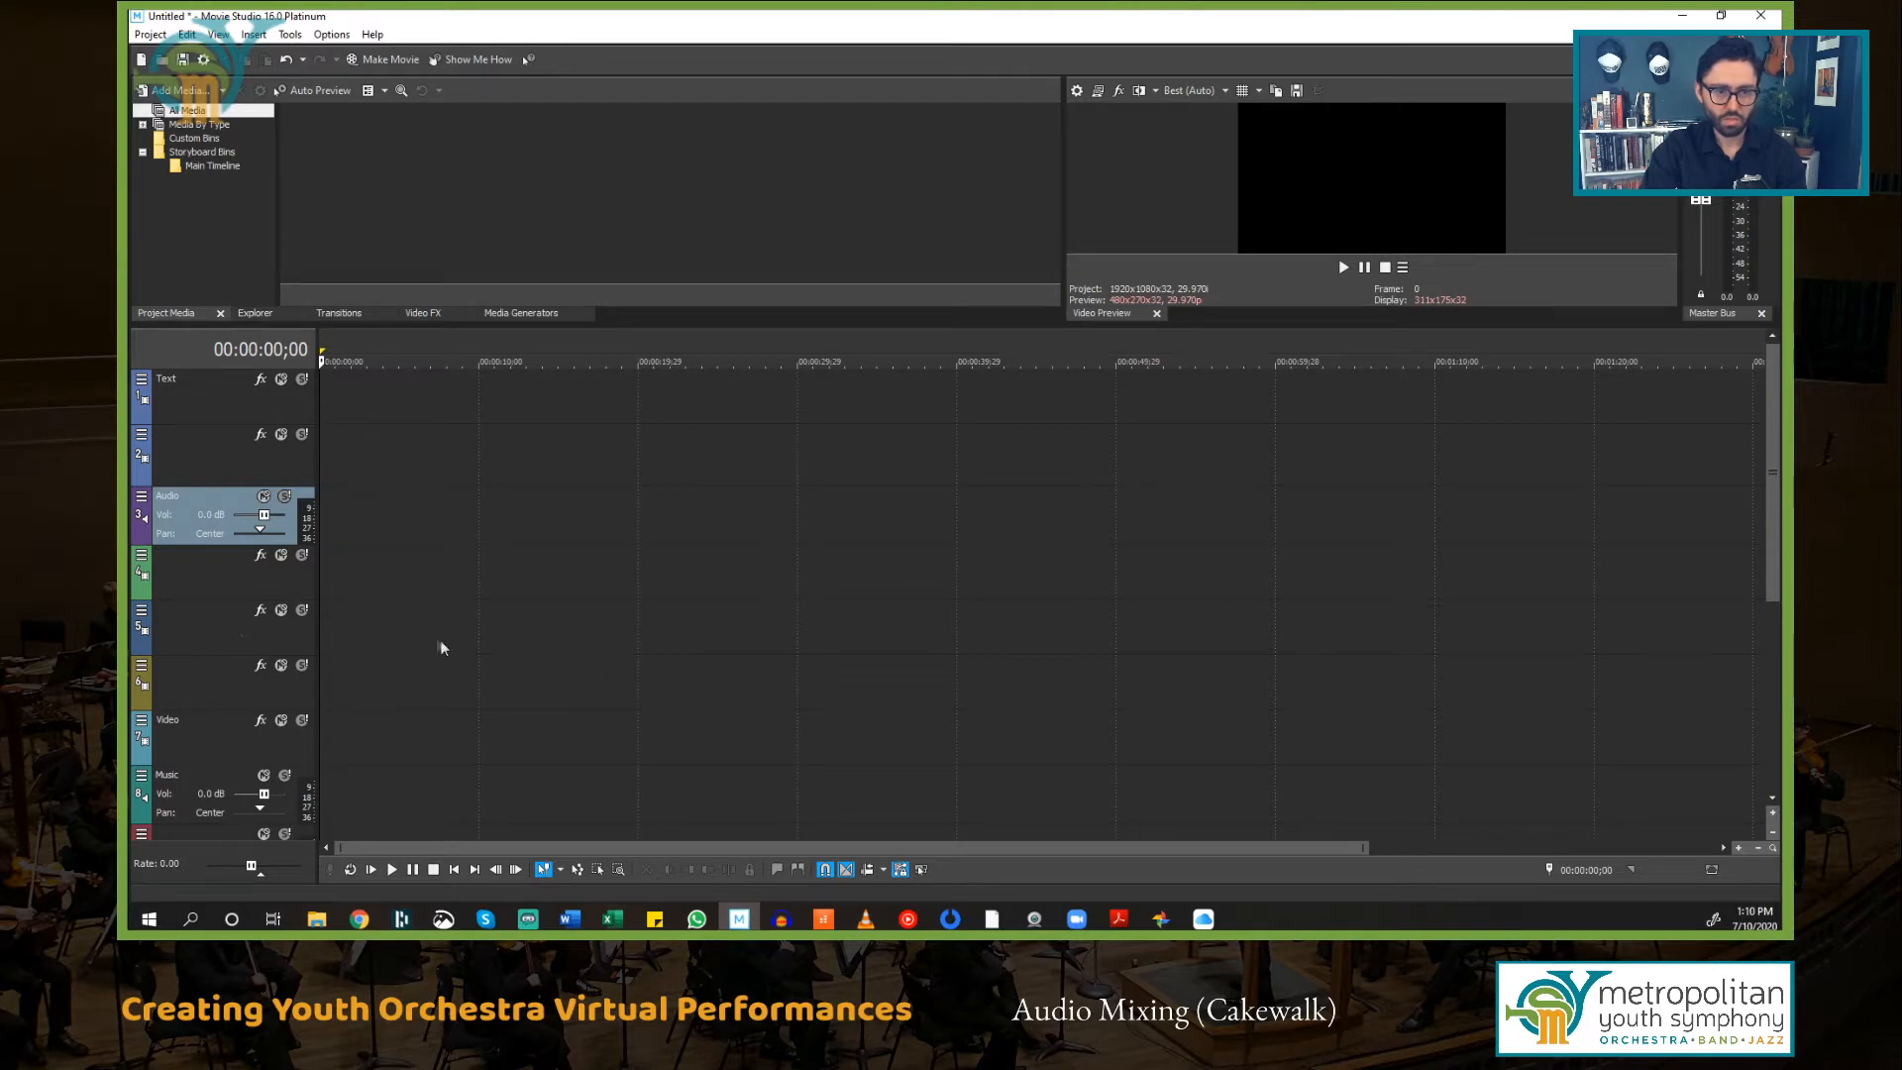
Step: Move the Music track to the bottom of the track list
{"action": "scroll", "coordinate": [441, 648], "scroll_direction": "down", "scroll_amount": 3}
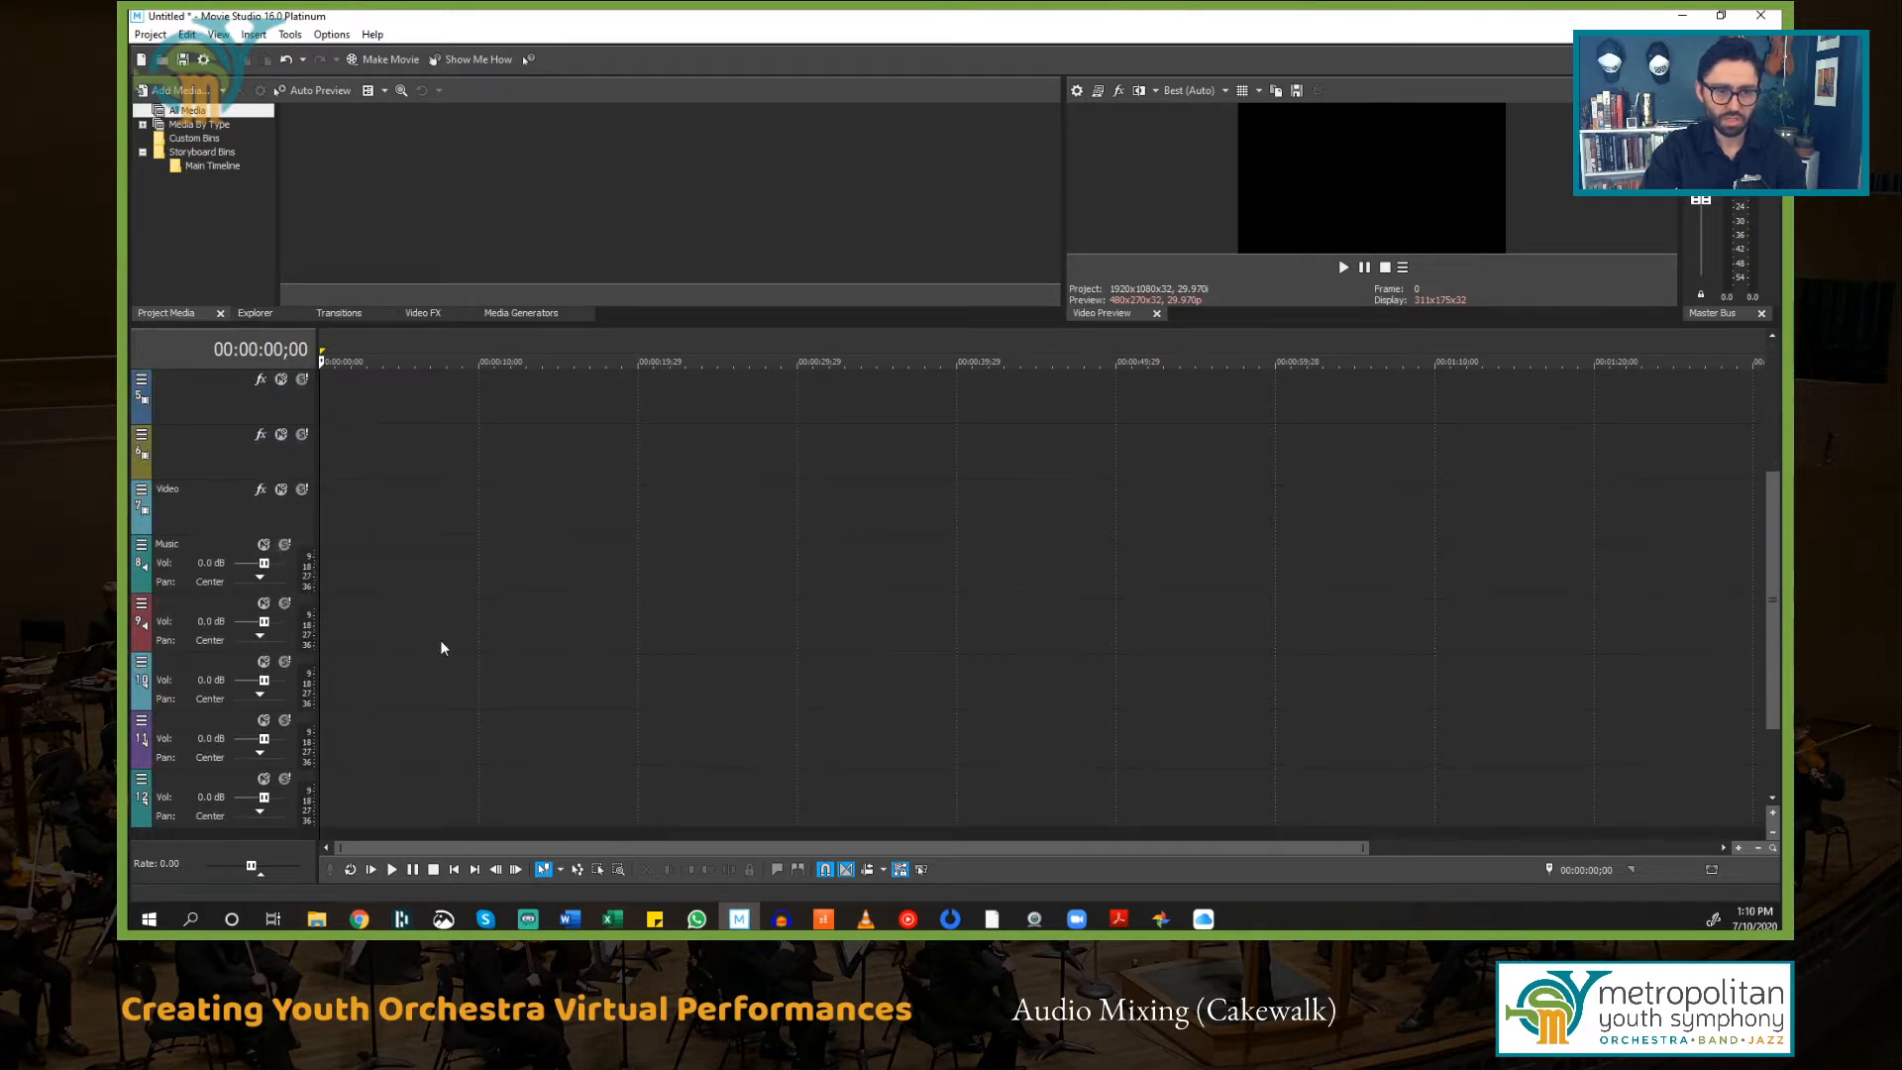
{"action": "left_click", "coordinate": [208, 552]}
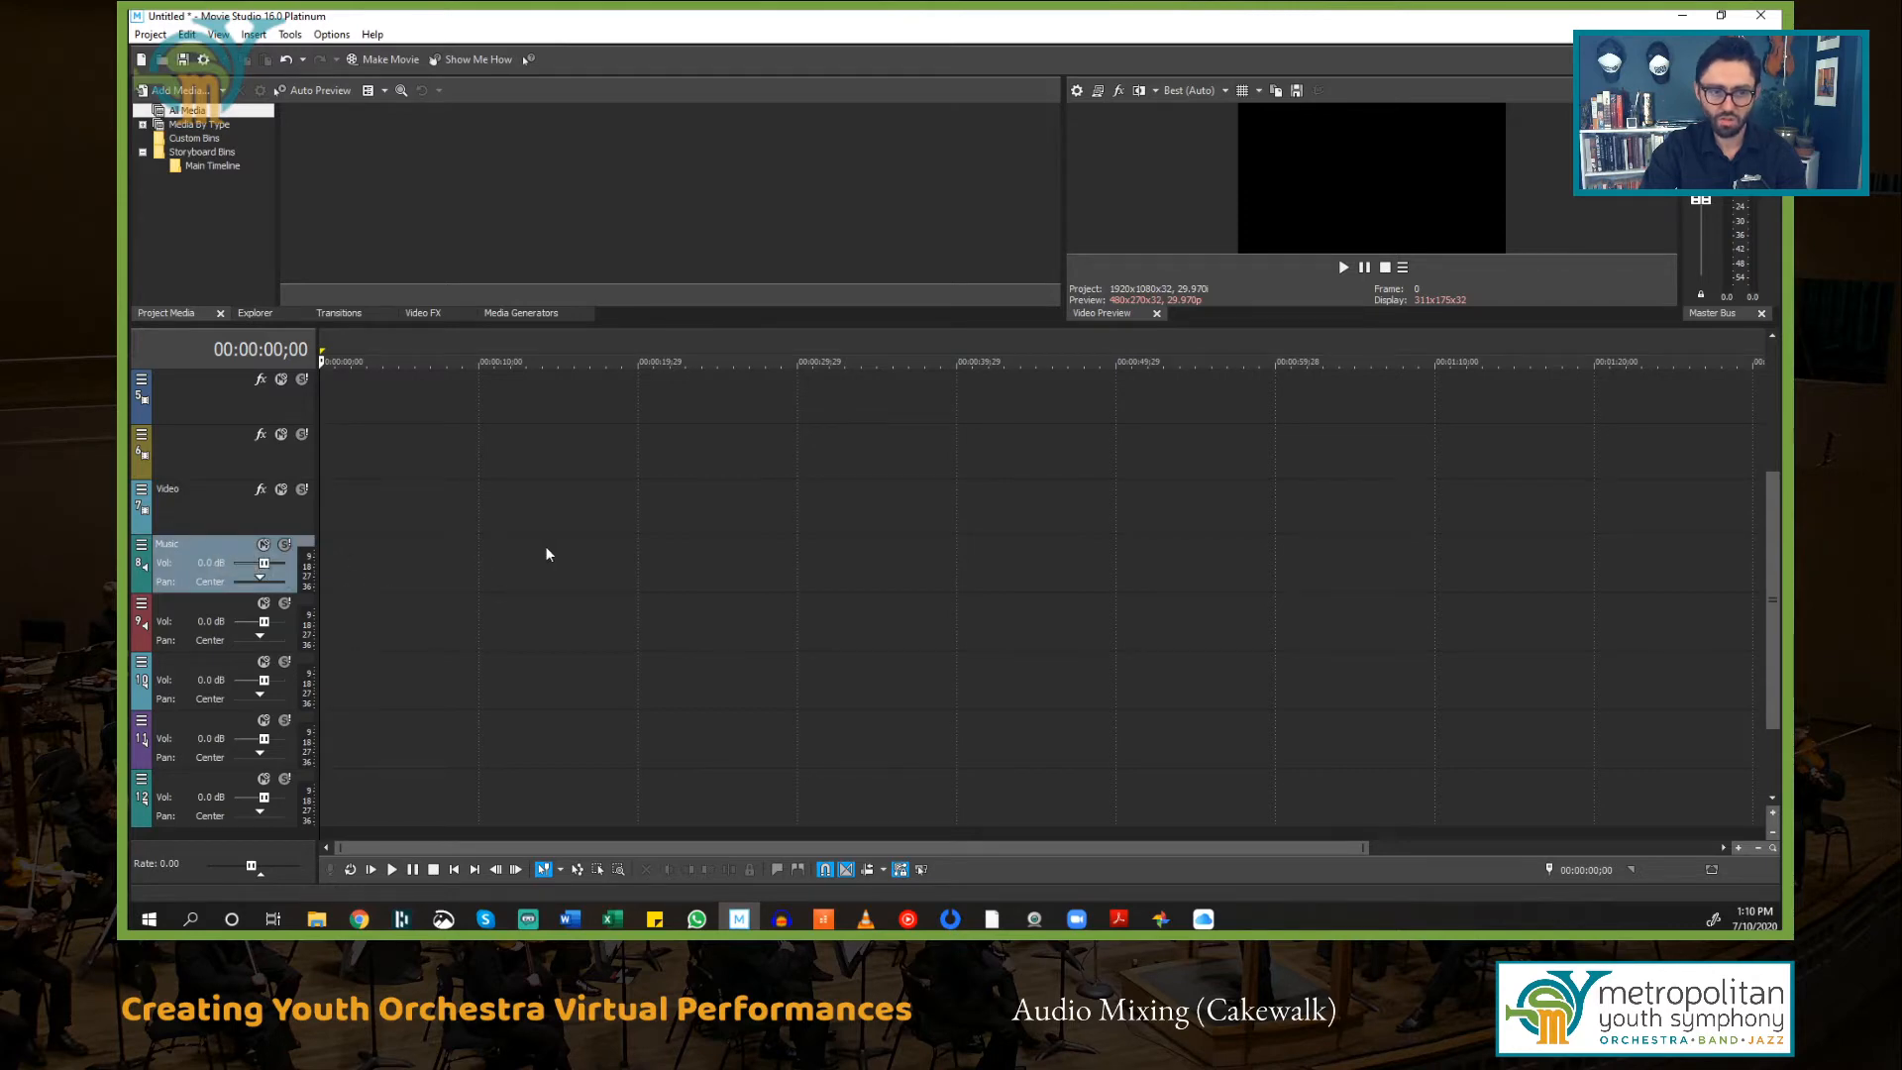
{"action": "scroll", "coordinate": [546, 554], "scroll_direction": "down", "scroll_amount": 1}
{"action": "left_click_drag", "start_coordinate": [212, 493], "coordinate": [219, 763]}
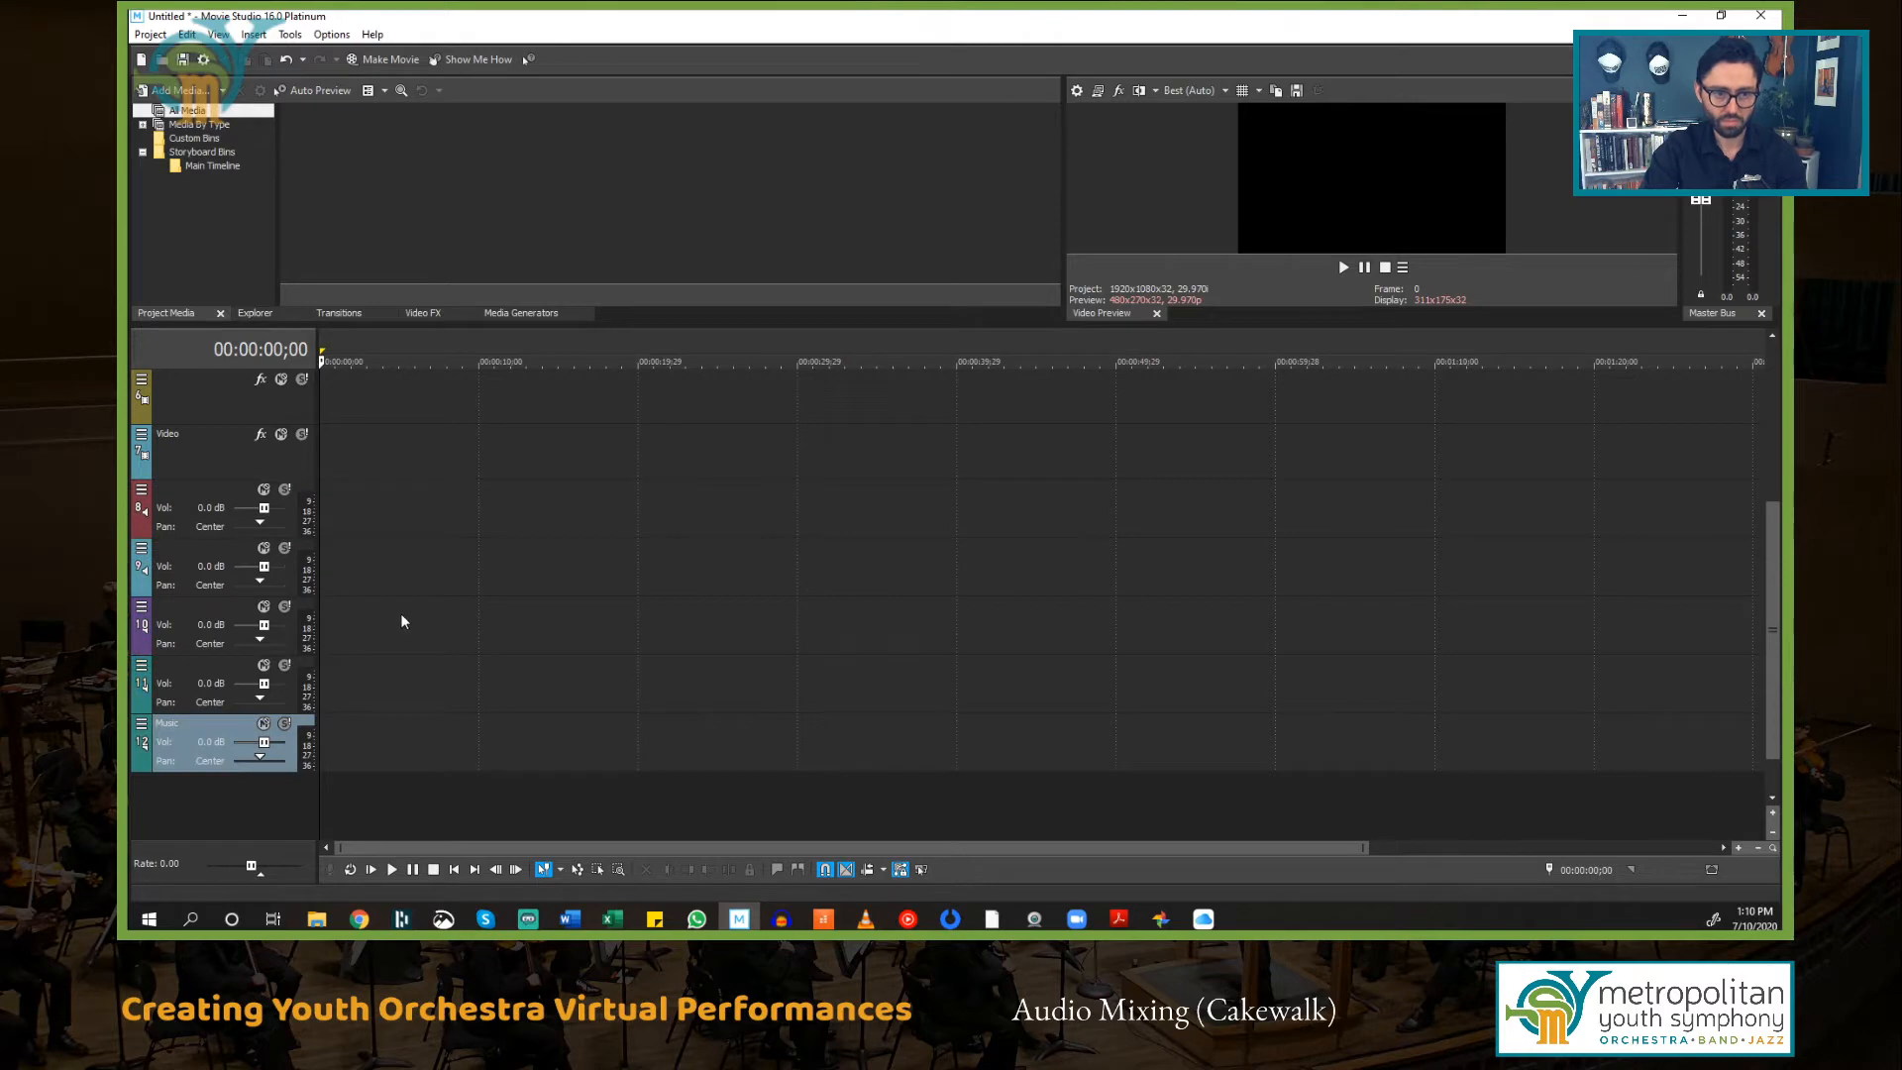
Step: Move the red and blue audio tracks up so each sits directly beneath the green and blue video tracks
{"action": "scroll", "coordinate": [466, 624], "scroll_direction": "up", "scroll_amount": 4}
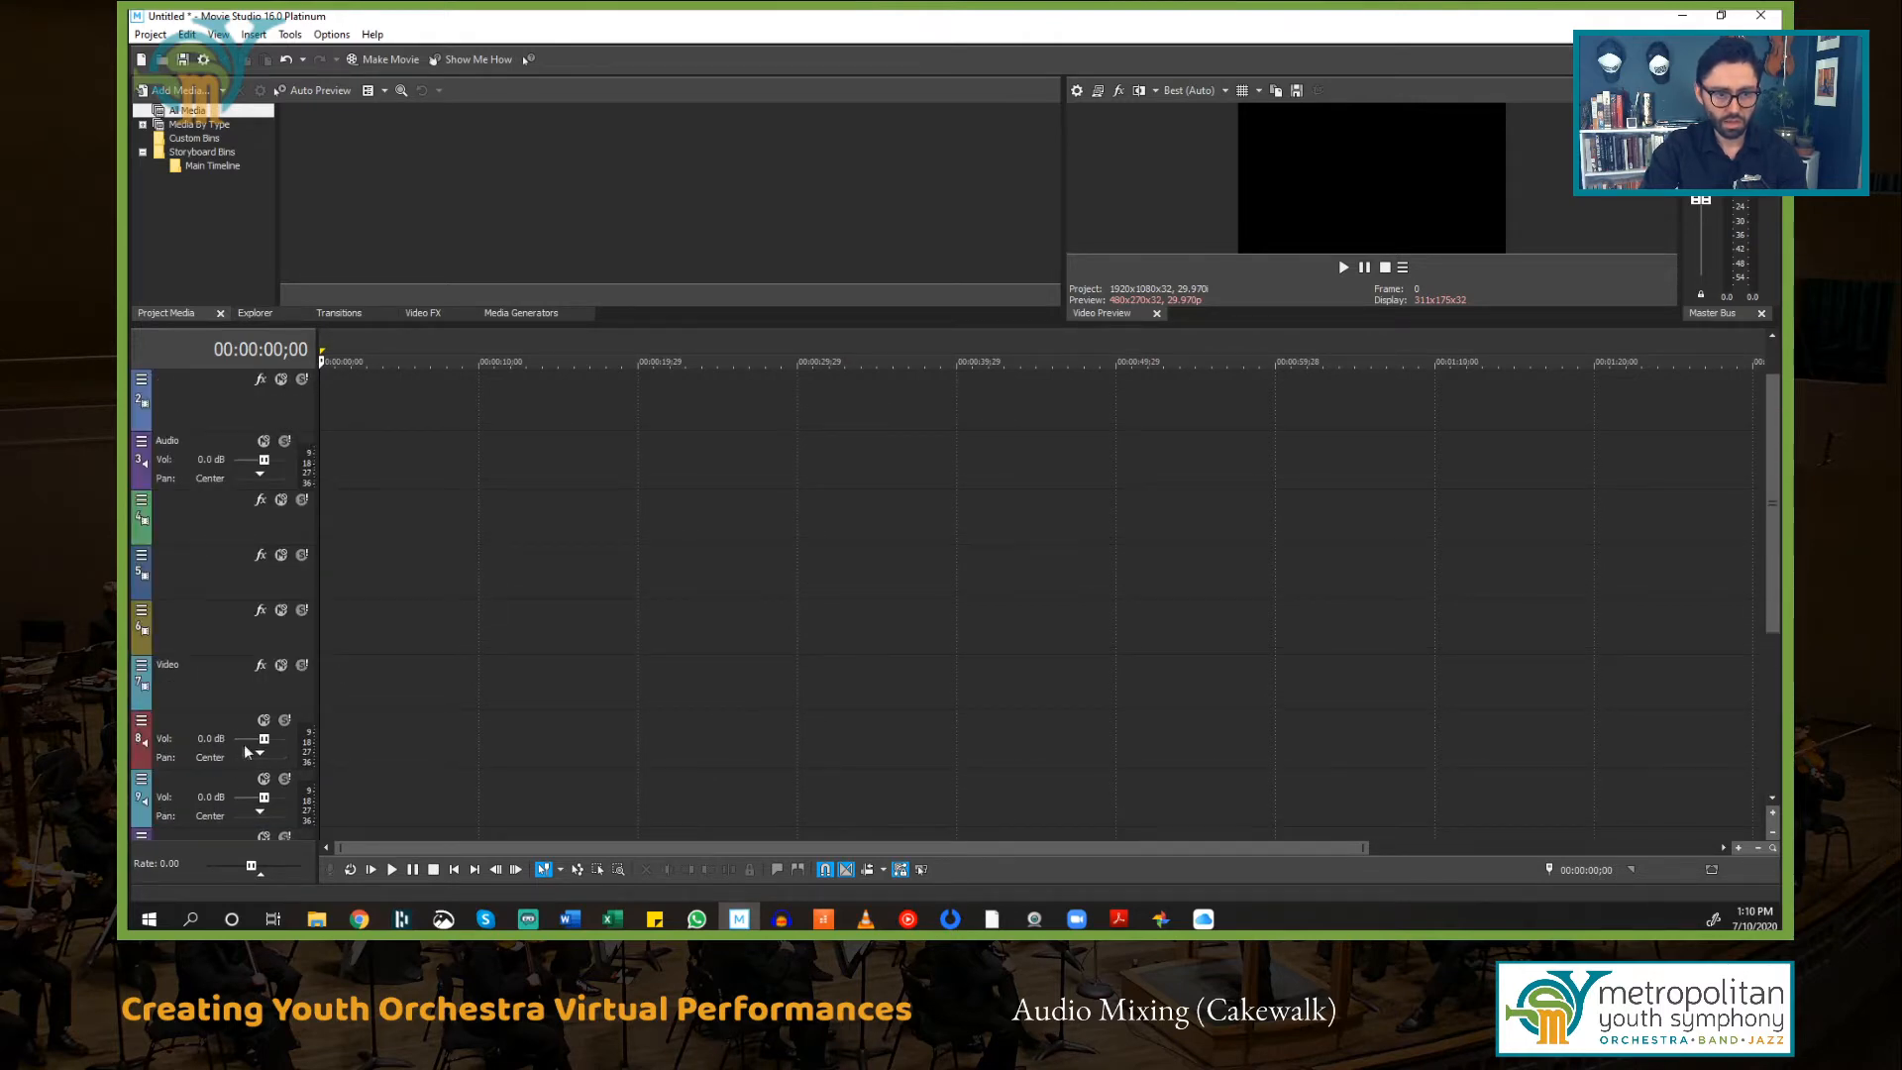
{"action": "left_click", "coordinate": [186, 744]}
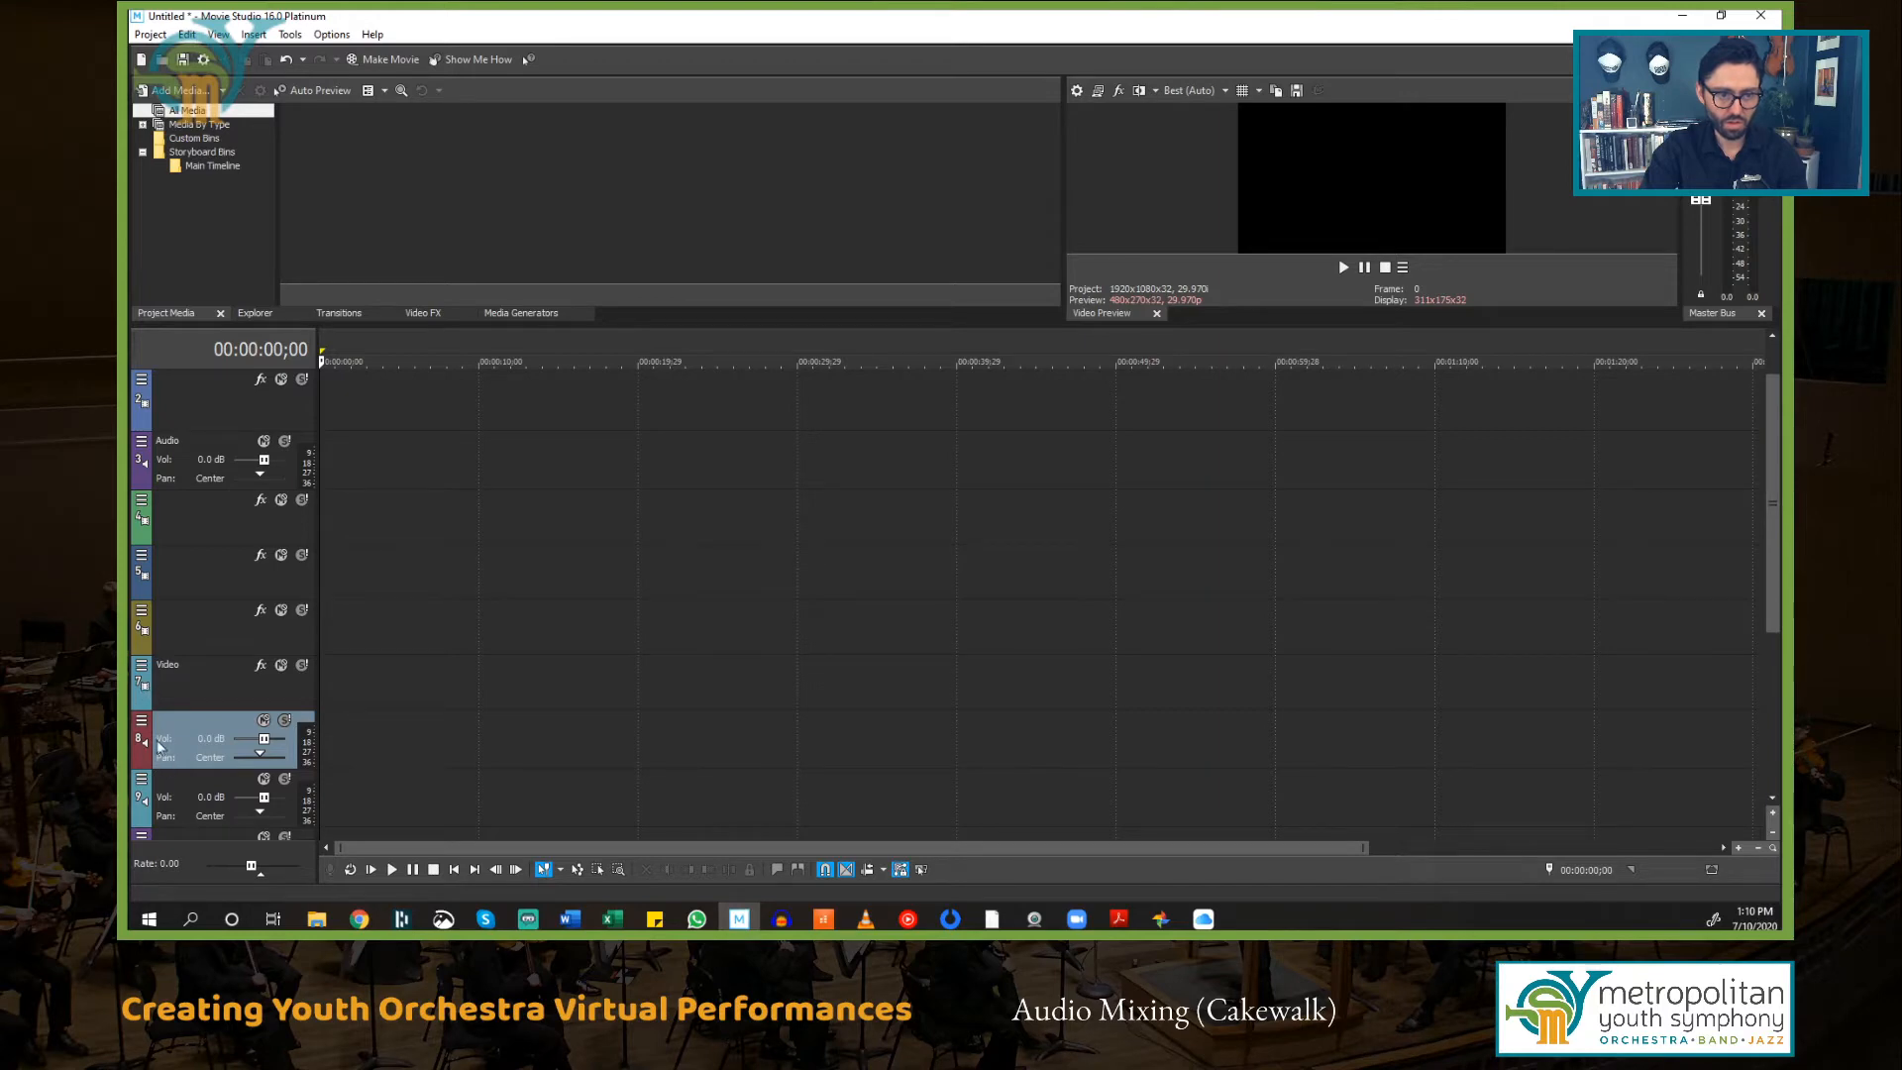
{"action": "left_click_drag", "start_coordinate": [186, 730], "coordinate": [212, 566]}
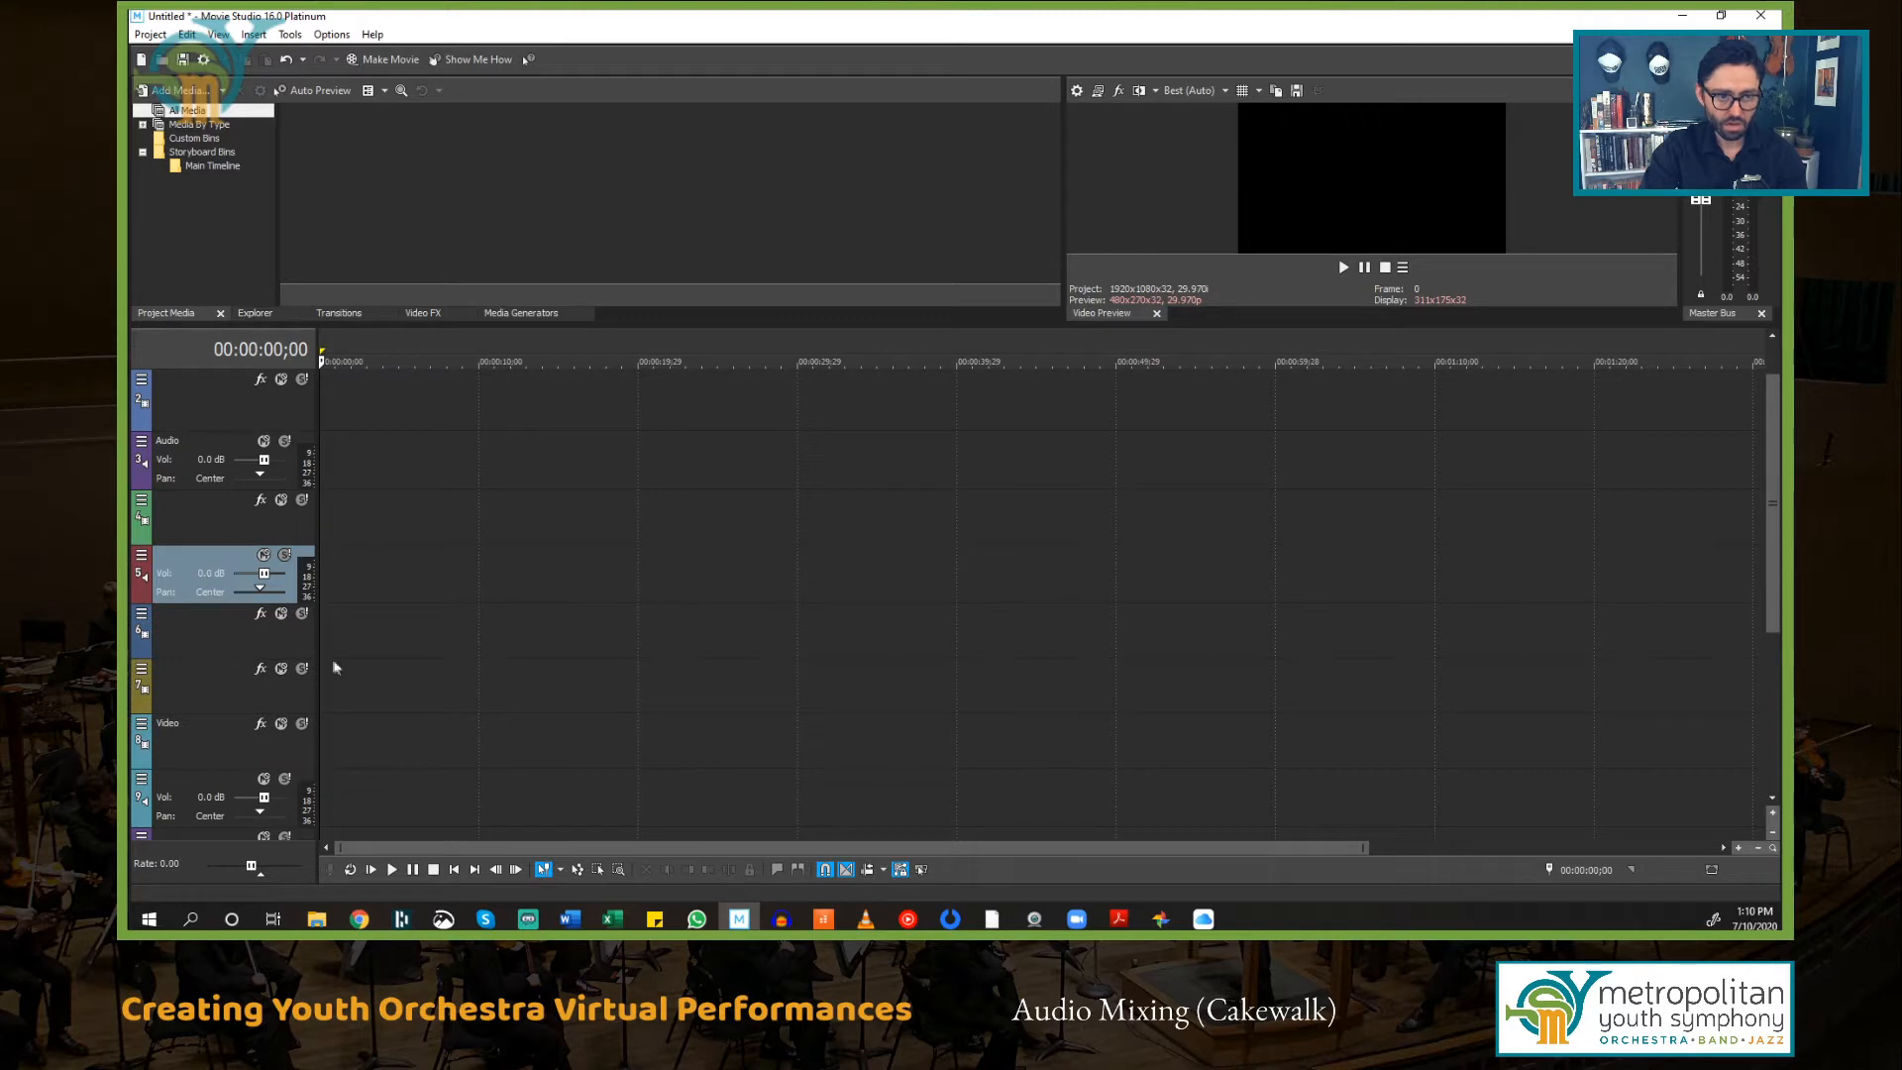
{"action": "left_click_drag", "start_coordinate": [189, 781], "coordinate": [235, 672]}
Step: Rearrange the remaining tracks so every video track has an audio track directly beneath it
{"action": "scroll", "coordinate": [410, 675], "scroll_direction": "down", "scroll_amount": 2}
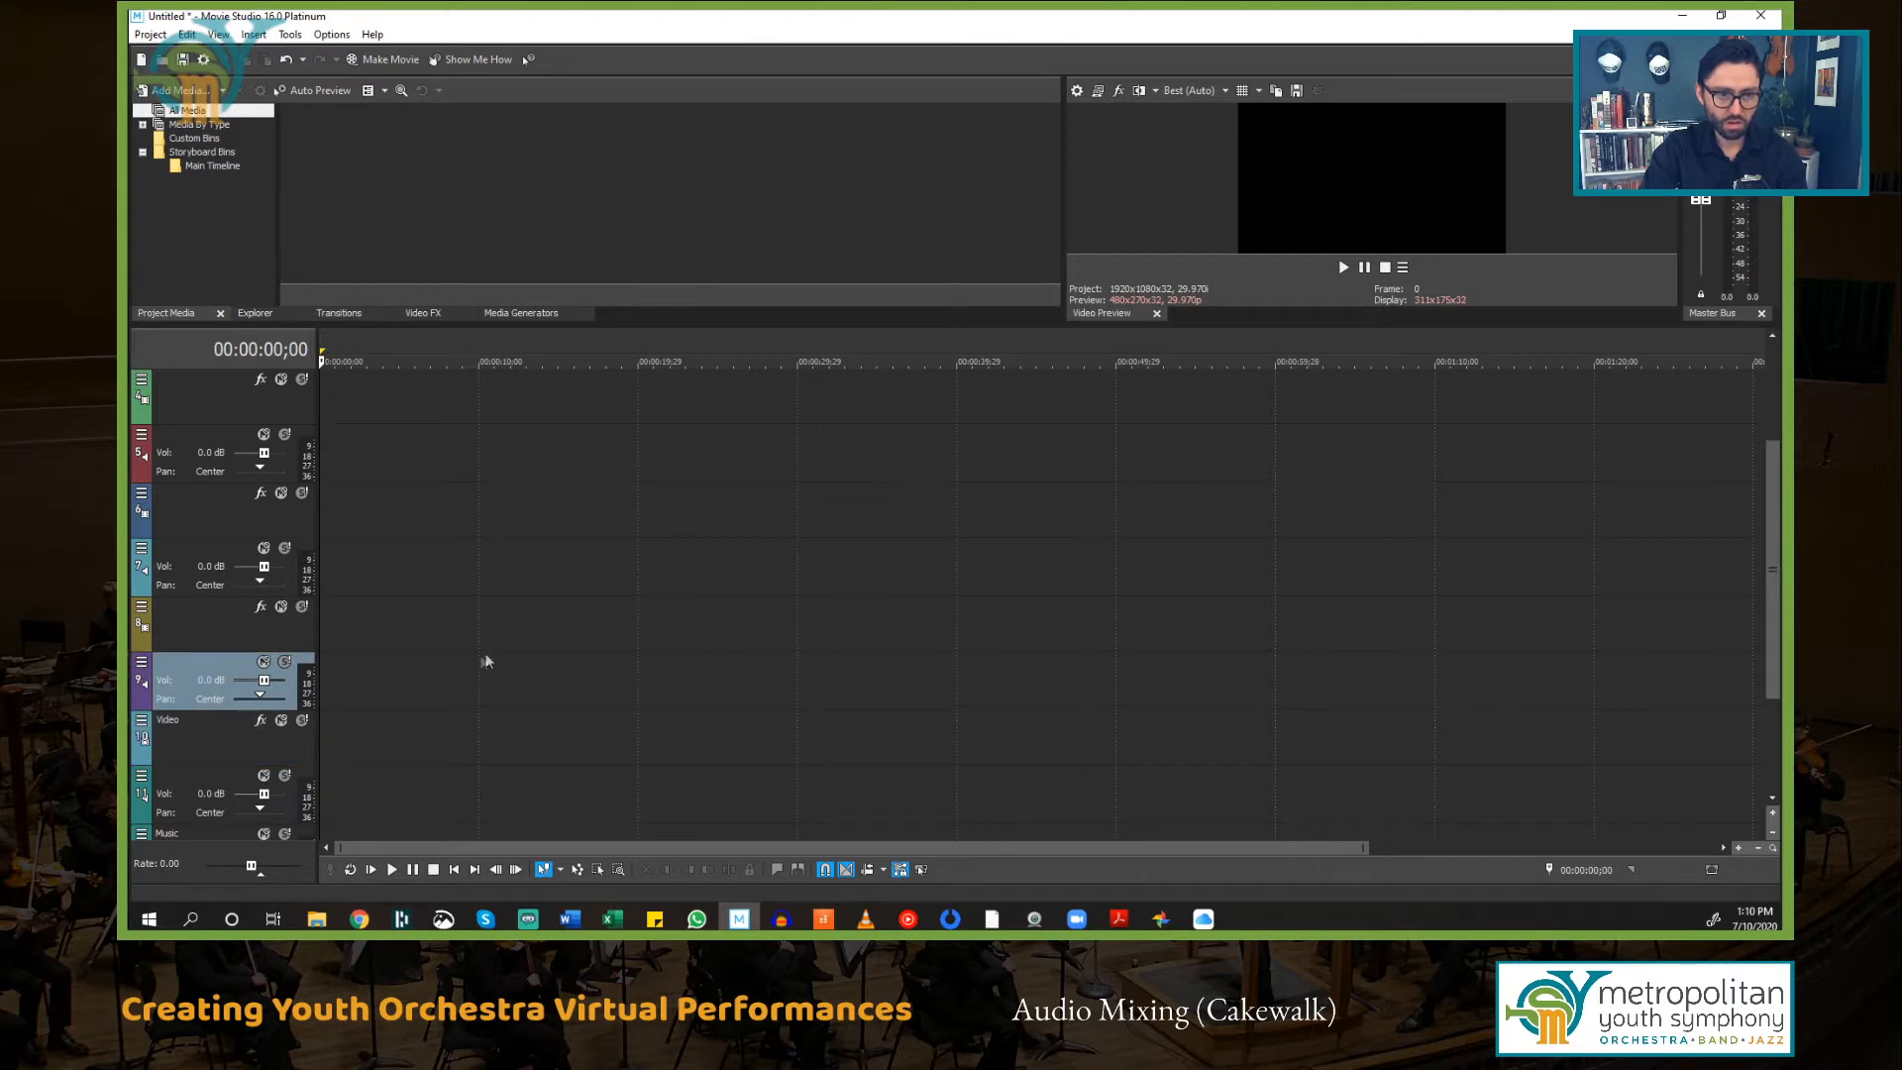
{"action": "scroll", "coordinate": [489, 657], "scroll_direction": "up", "scroll_amount": 3}
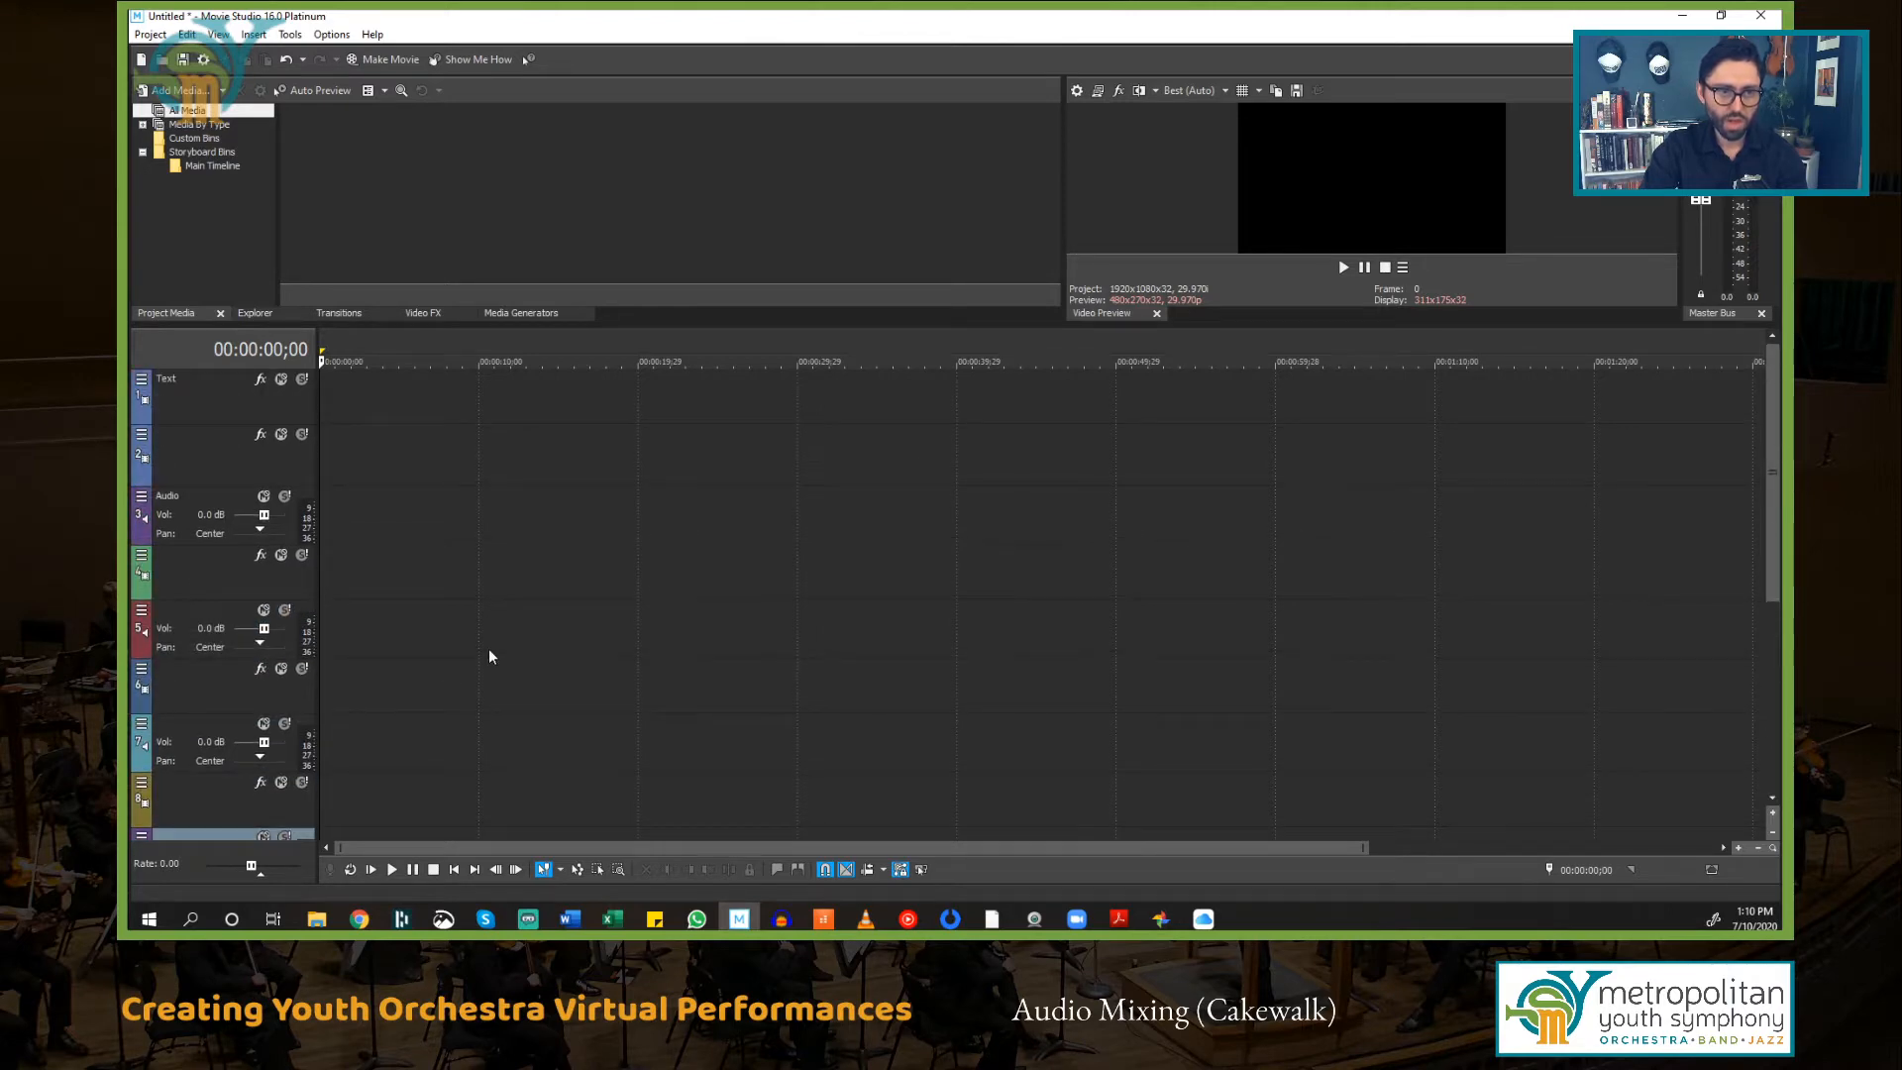
{"action": "left_click_drag", "start_coordinate": [192, 459], "coordinate": [197, 700]}
{"action": "left_click", "coordinate": [199, 738]}
{"action": "scroll", "coordinate": [360, 654], "scroll_direction": "down", "scroll_amount": 2}
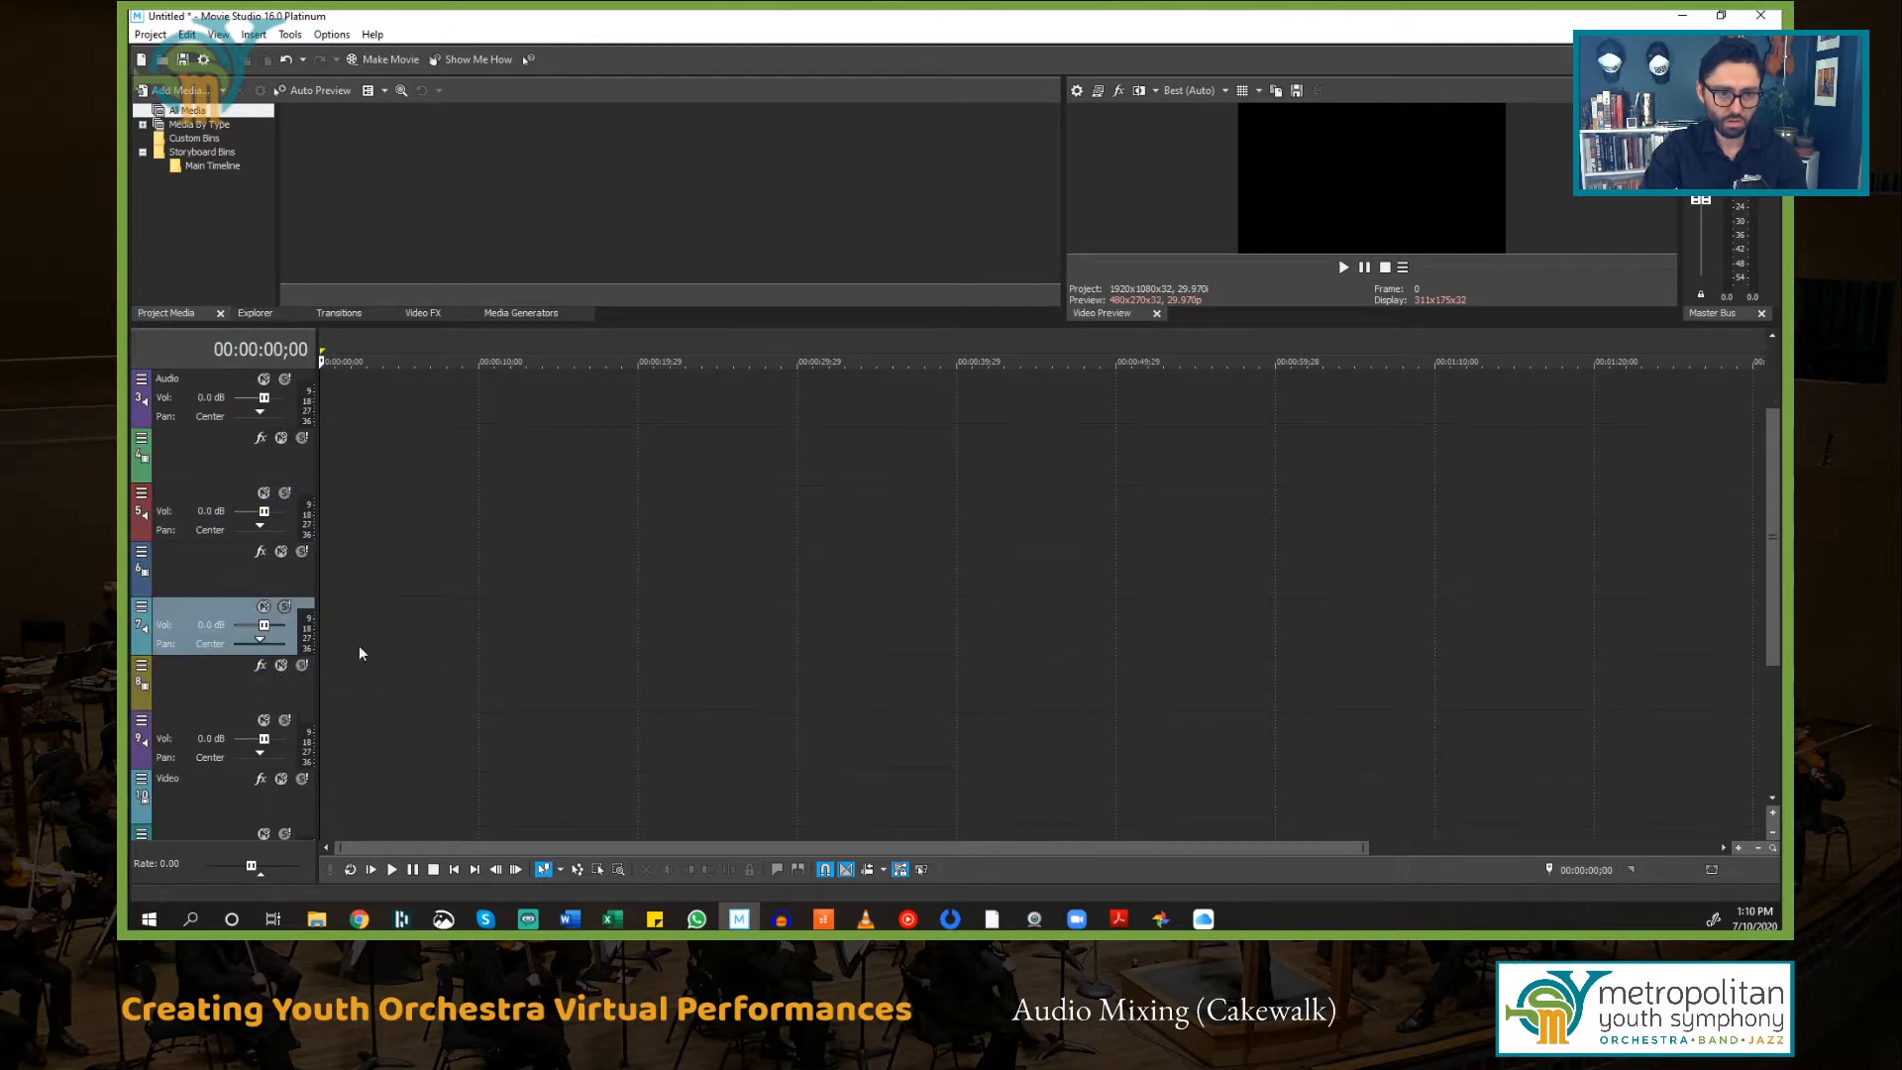
{"action": "left_click", "coordinate": [195, 695]}
{"action": "left_click", "coordinate": [201, 735]}
{"action": "scroll", "coordinate": [524, 701], "scroll_direction": "down", "scroll_amount": 1}
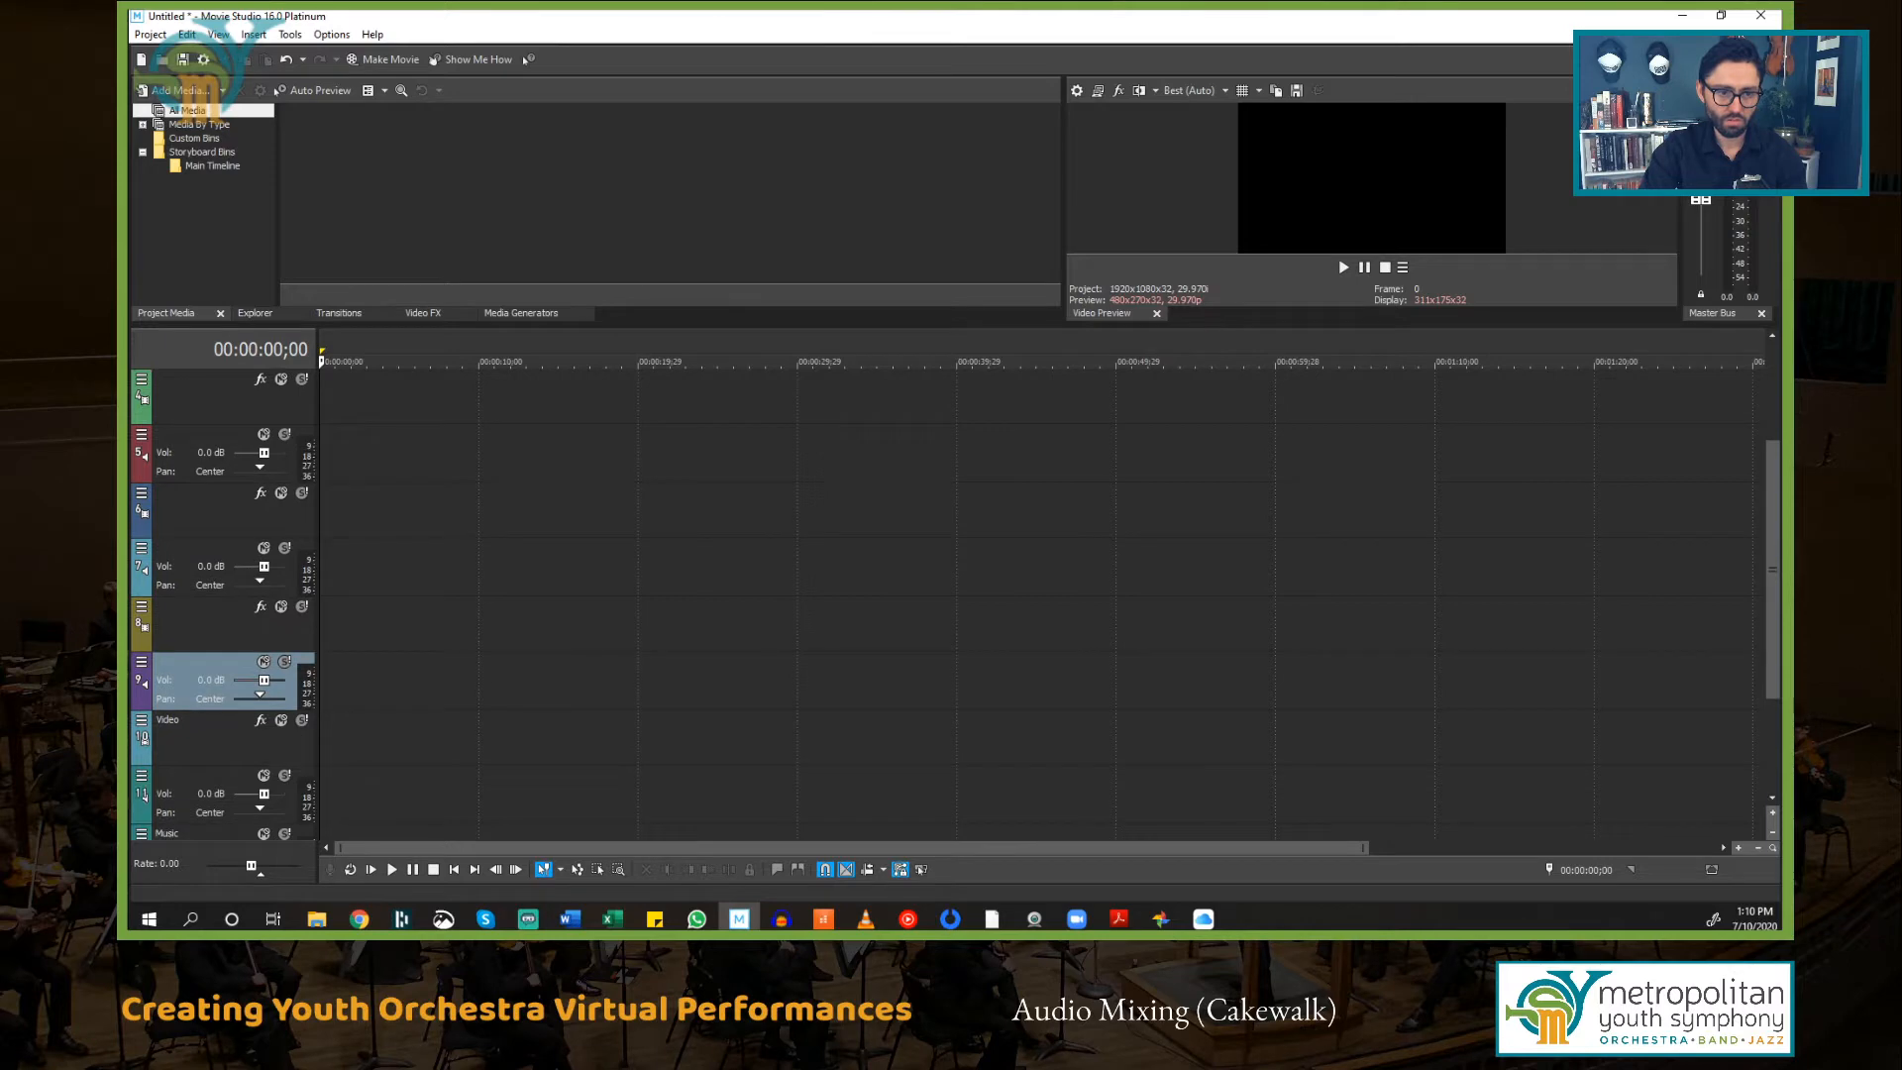
{"action": "left_click", "coordinate": [232, 749]}
{"action": "left_click", "coordinate": [187, 789]}
{"action": "scroll", "coordinate": [489, 606], "scroll_direction": "up", "scroll_amount": 3}
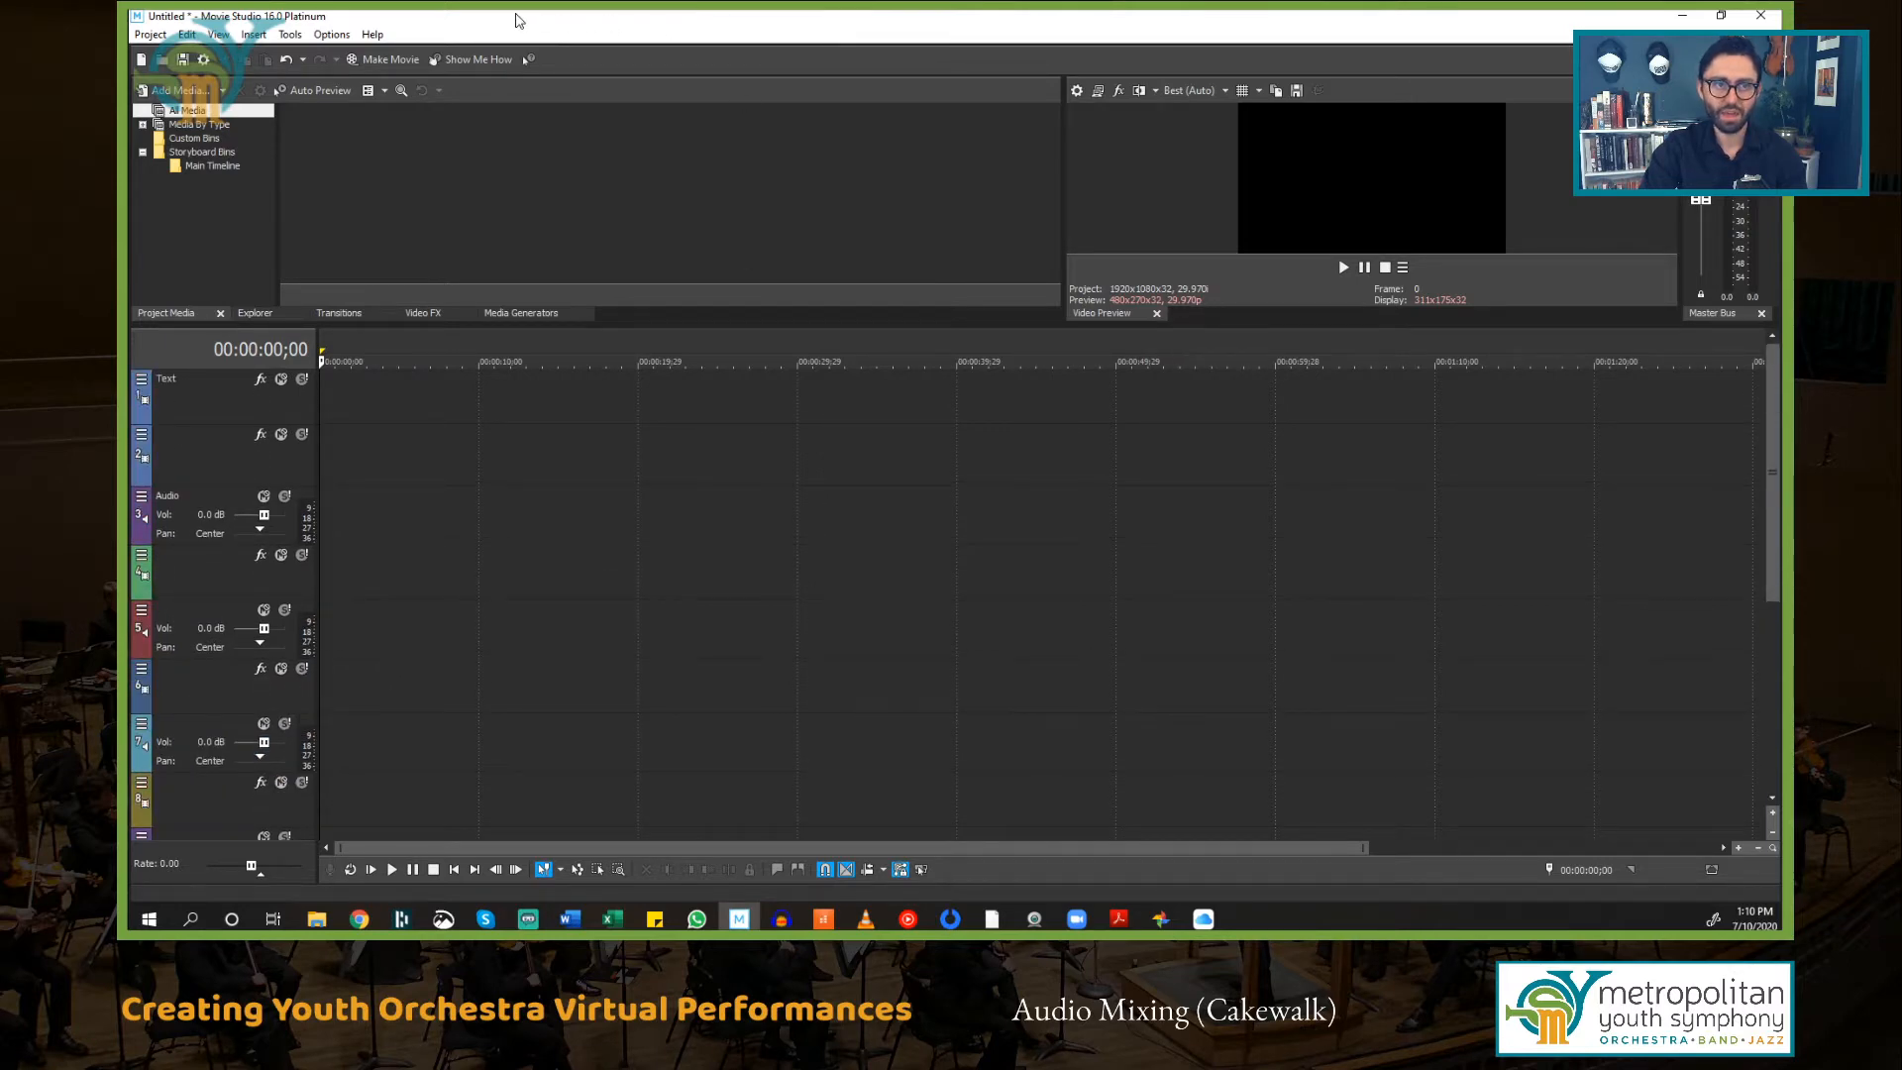
Step: Start saving the project, create a new folder named Vegas inside Brahms Demo, and open it
{"action": "key", "text": "ctrl+s"}
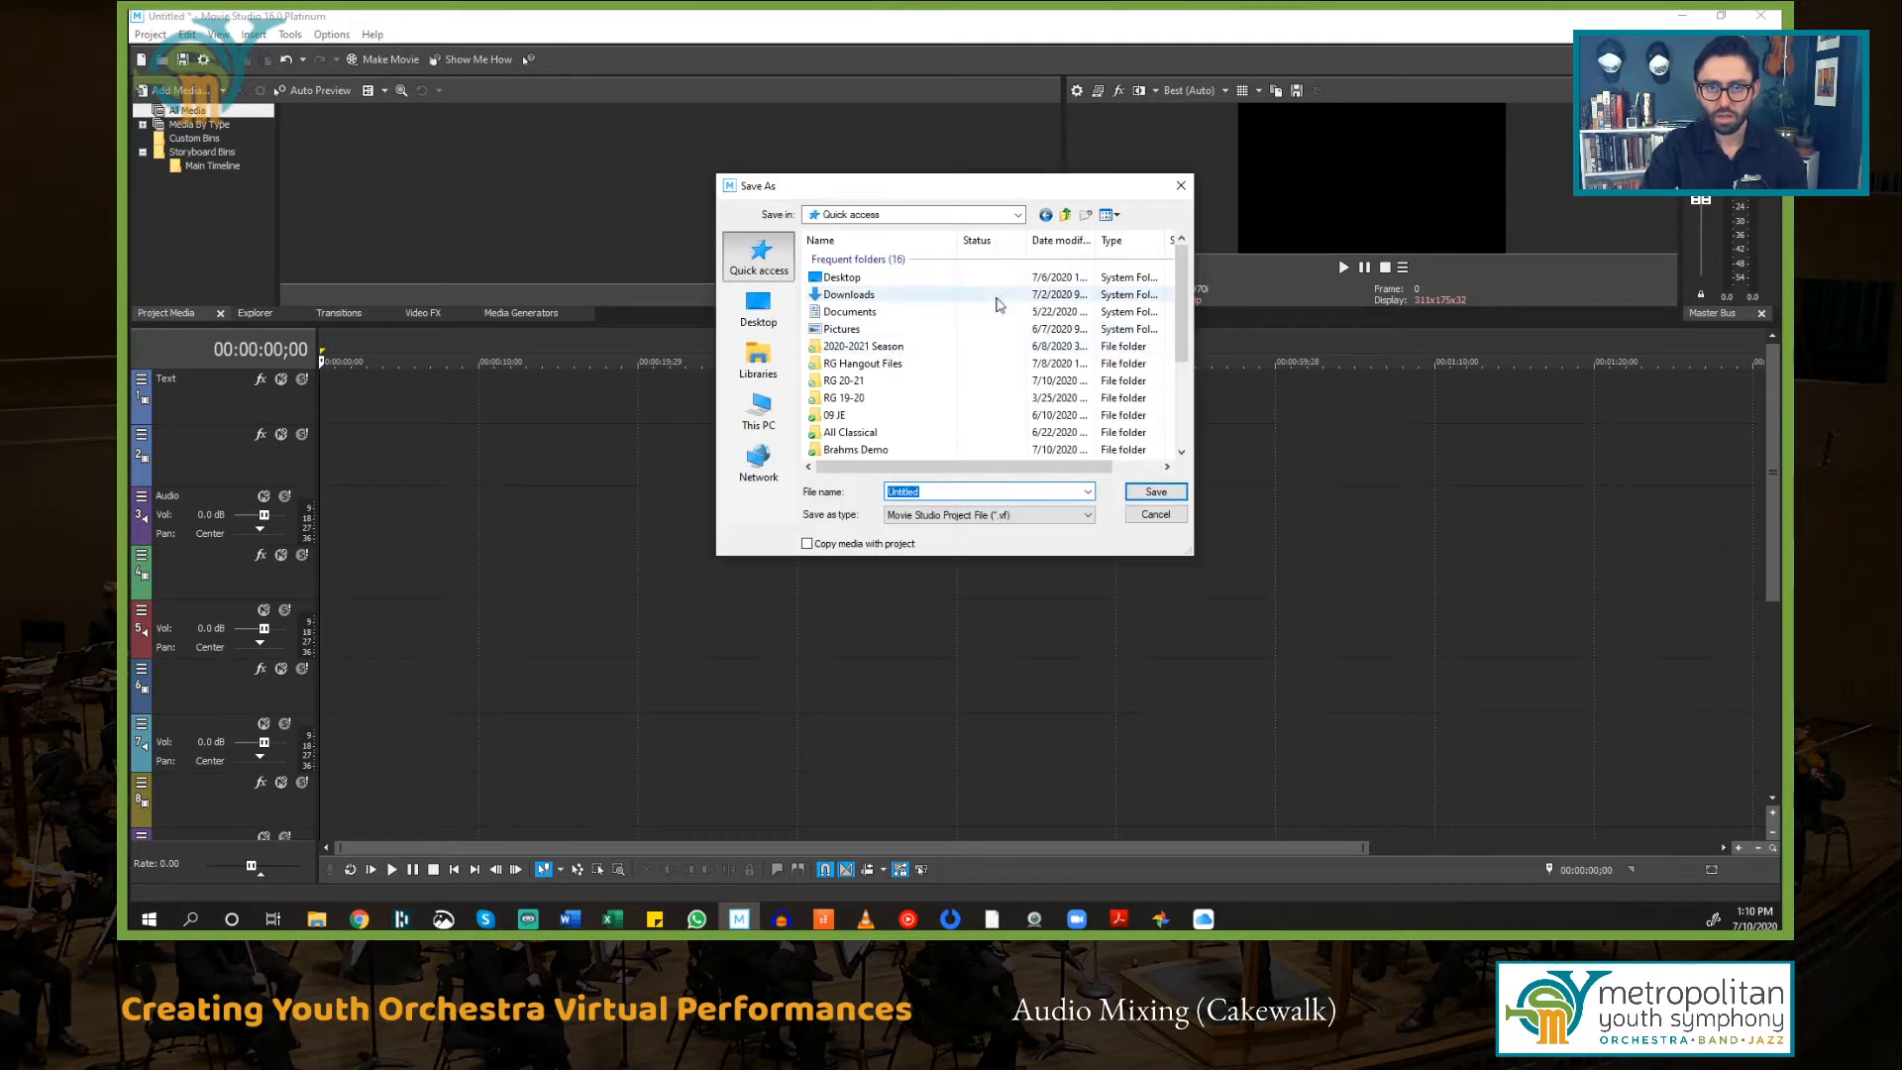
{"action": "scroll", "coordinate": [883, 361], "scroll_direction": "down", "scroll_amount": 2}
{"action": "double_click", "coordinate": [883, 407]}
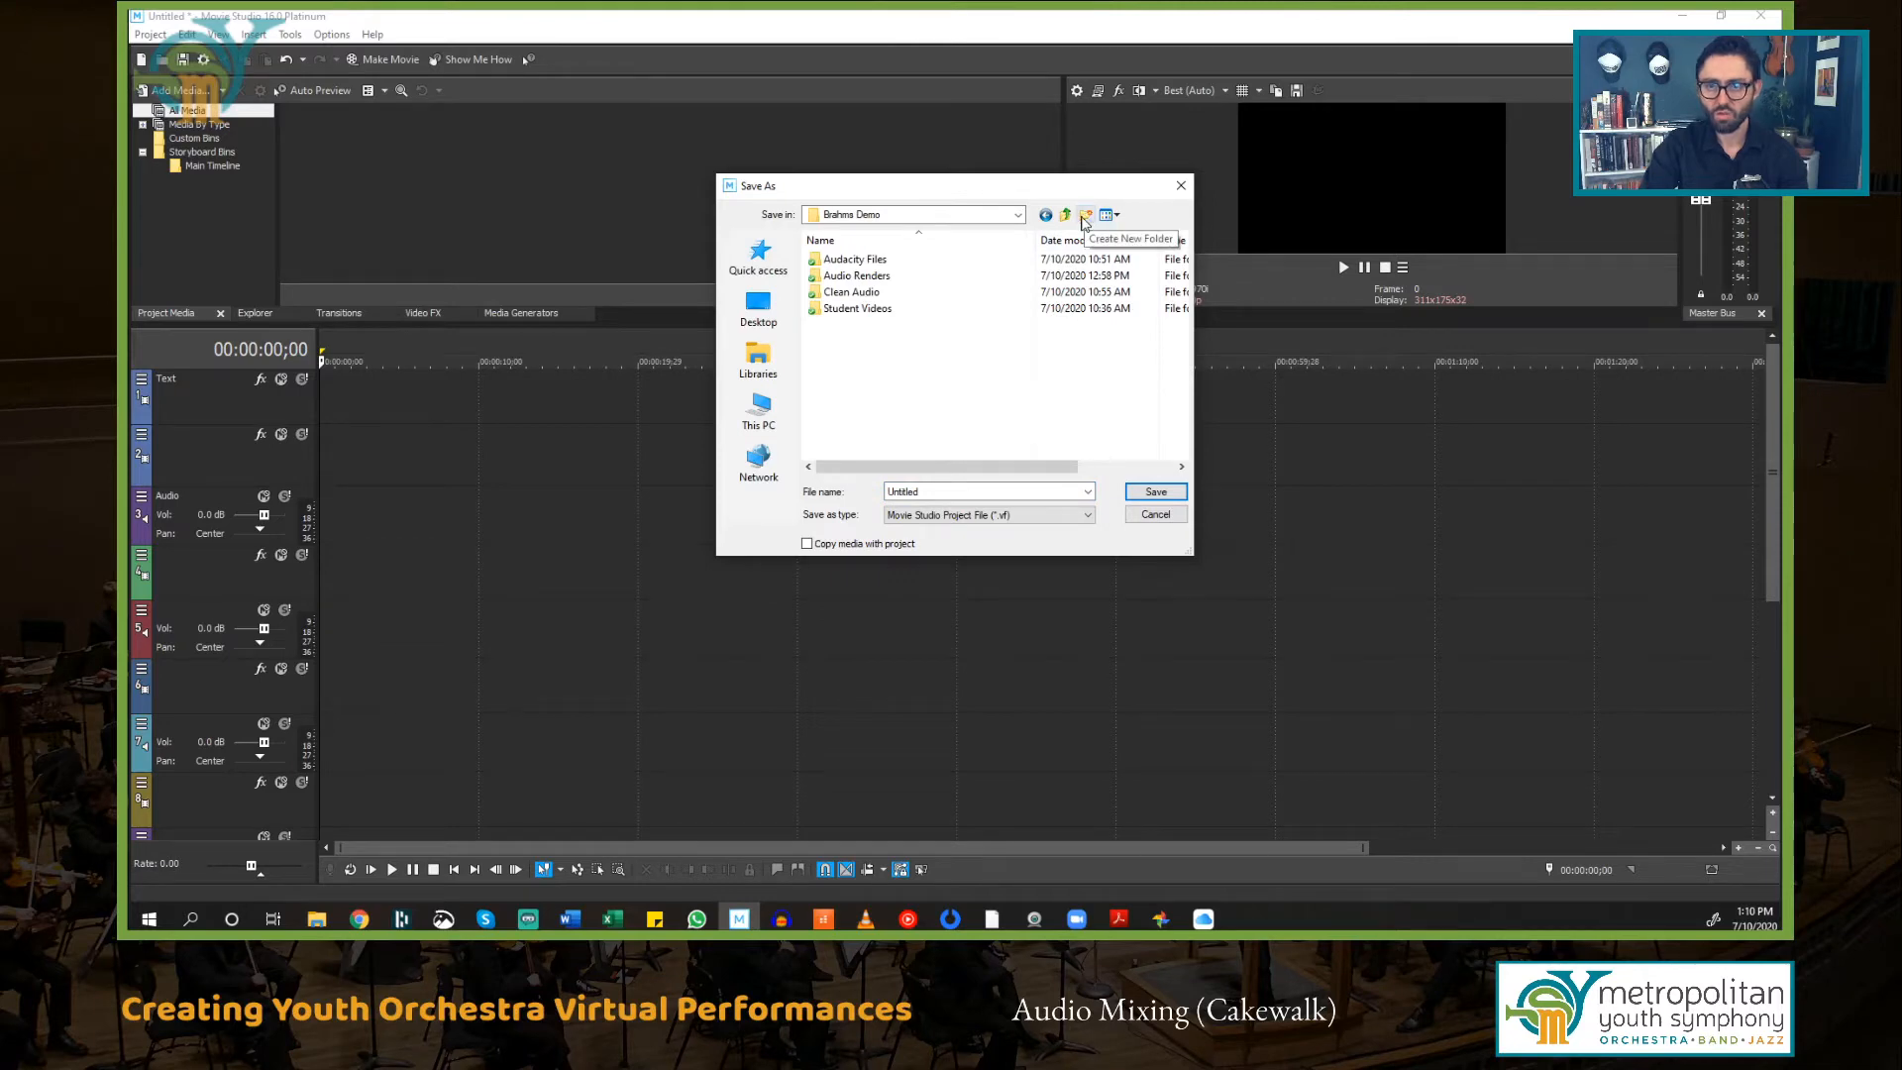
{"action": "left_click", "coordinate": [1084, 216]}
{"action": "type", "text": "Vegas"}
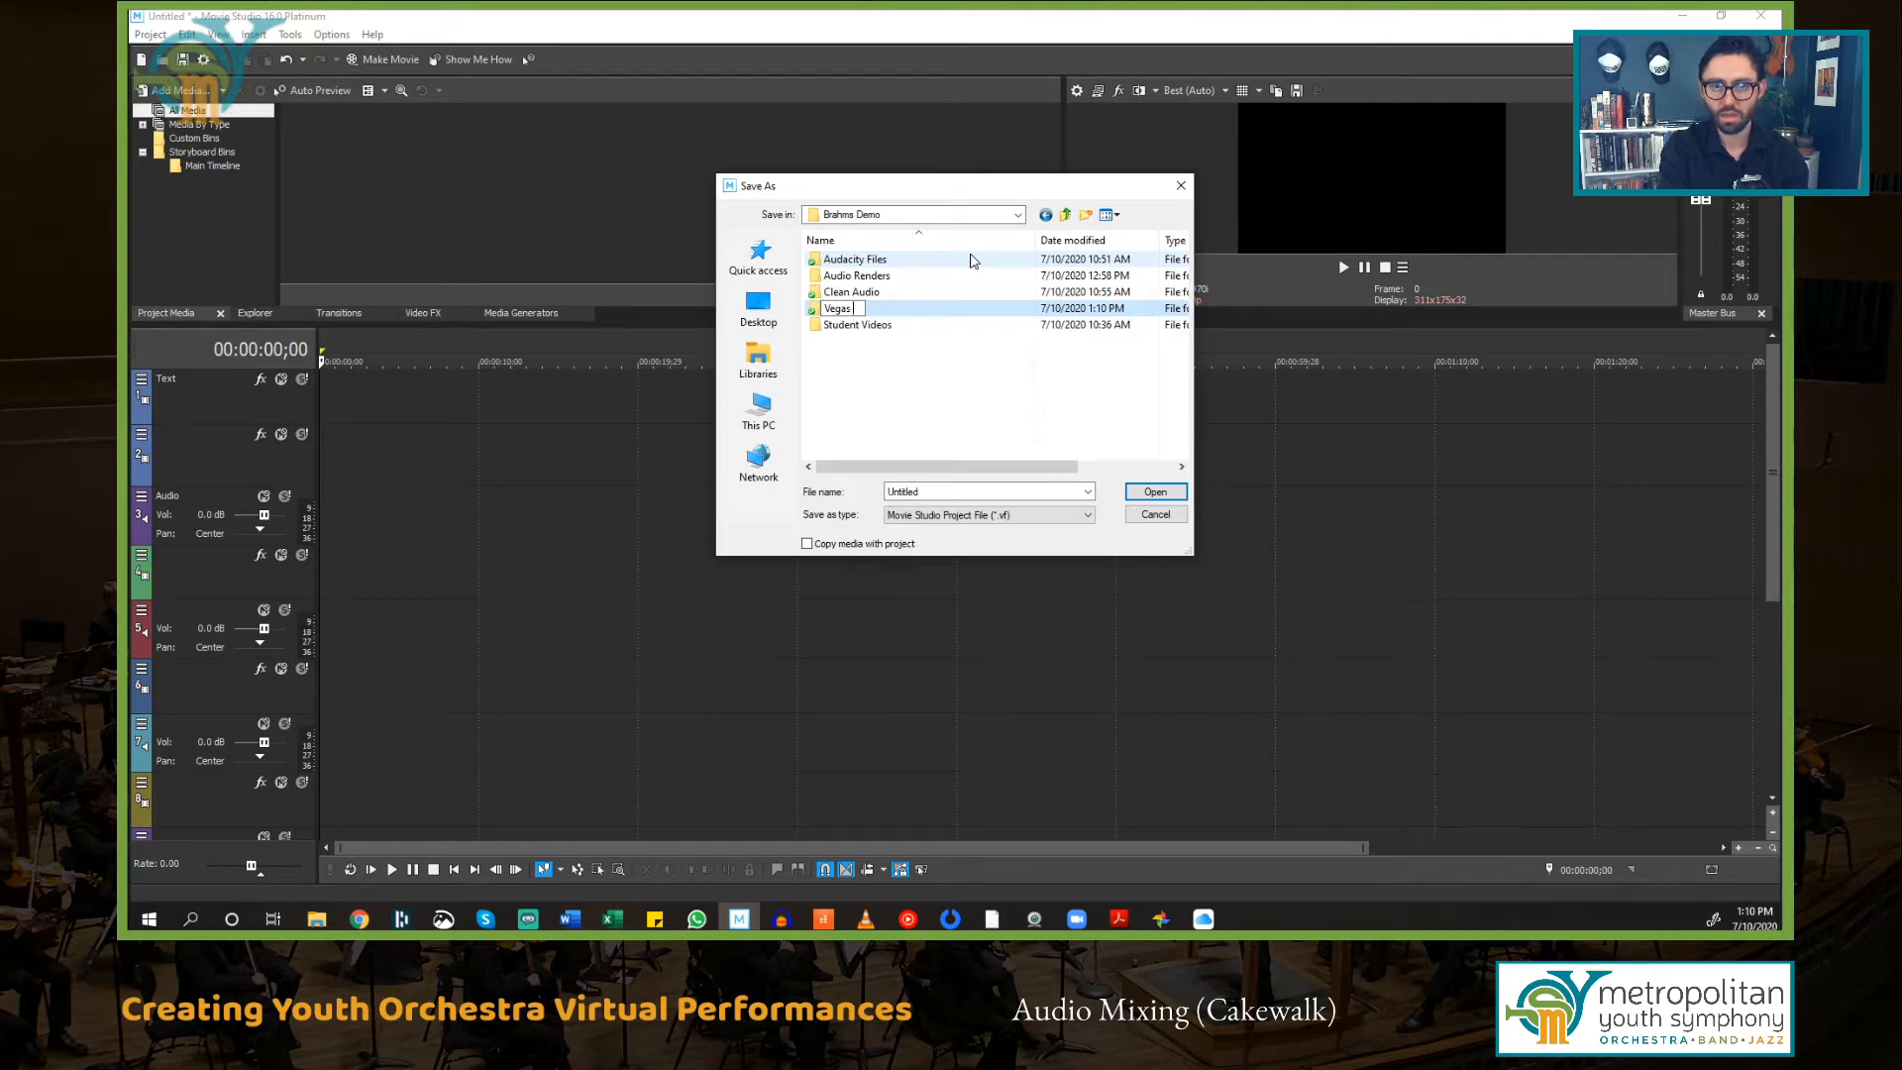
{"action": "key", "text": "Return"}
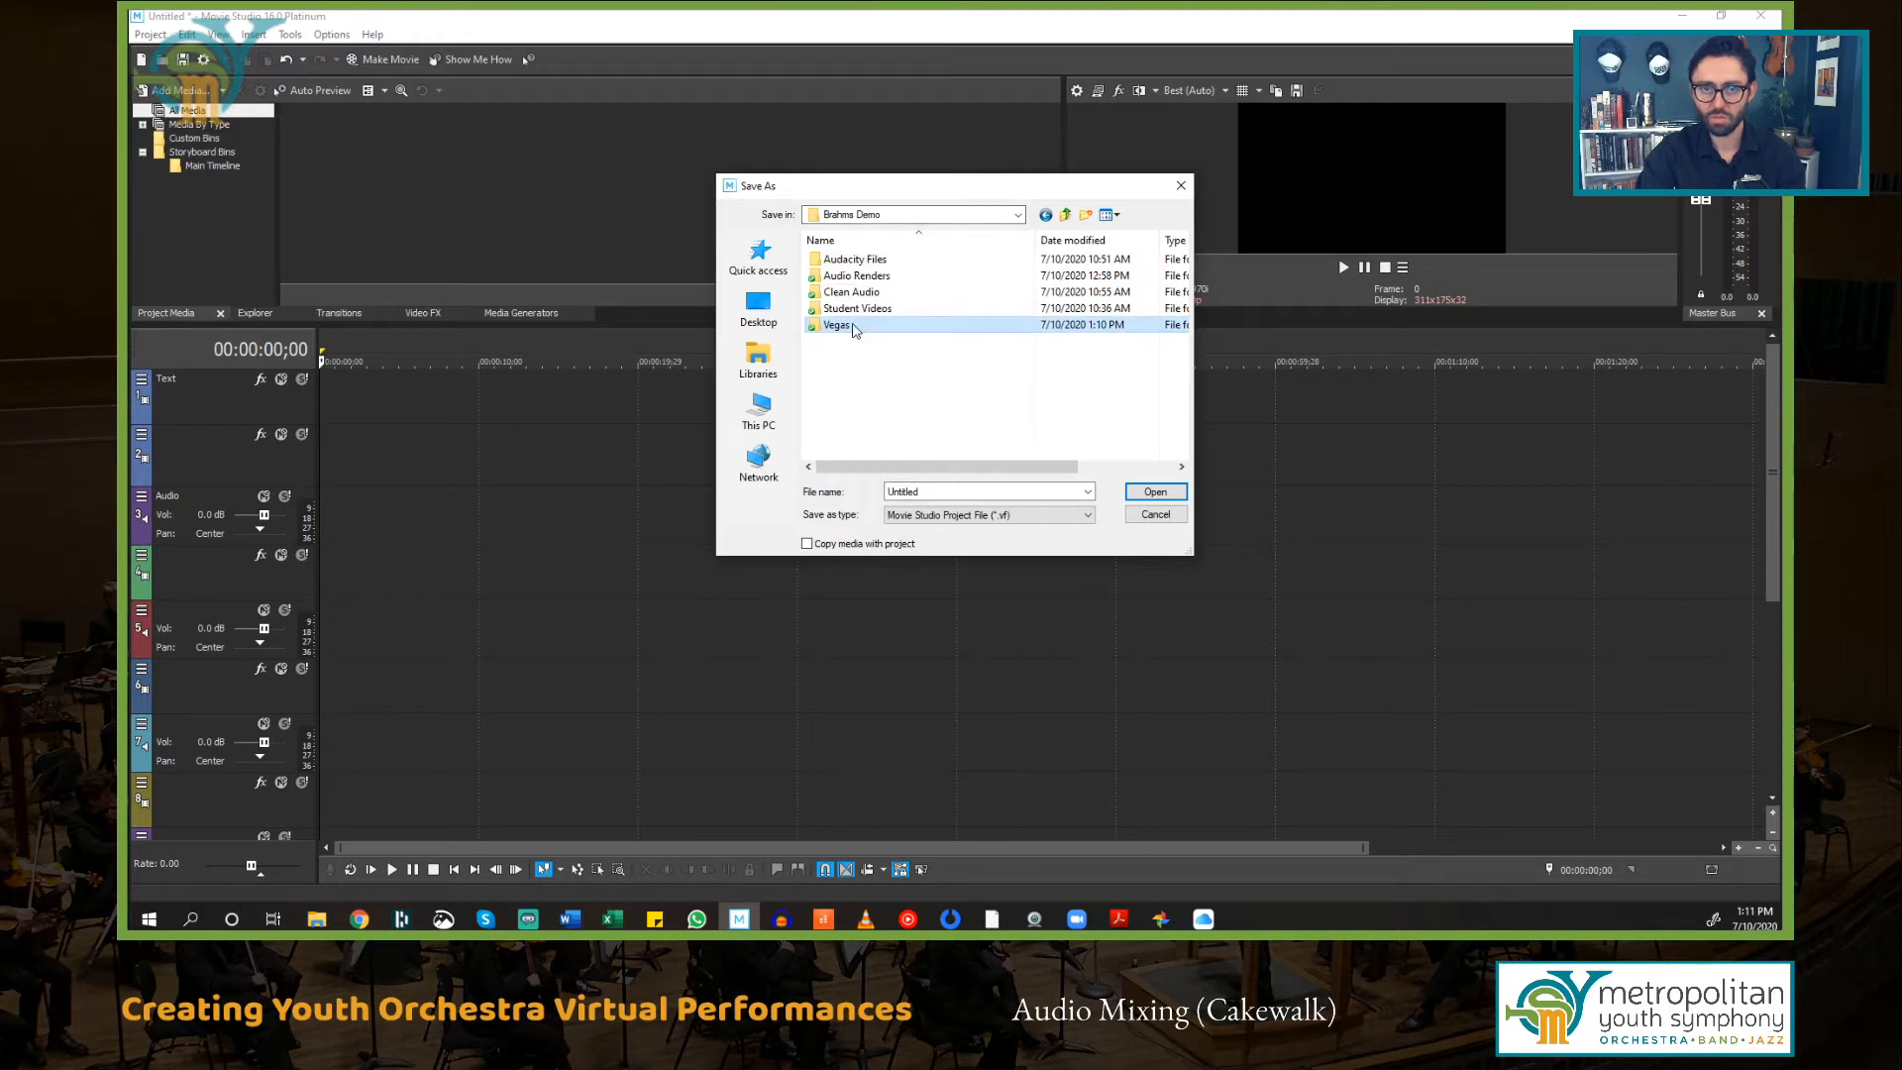
{"action": "double_click", "coordinate": [854, 326]}
Step: Save the project as Hungarian Dance v1
{"action": "double_click", "coordinate": [916, 491]}
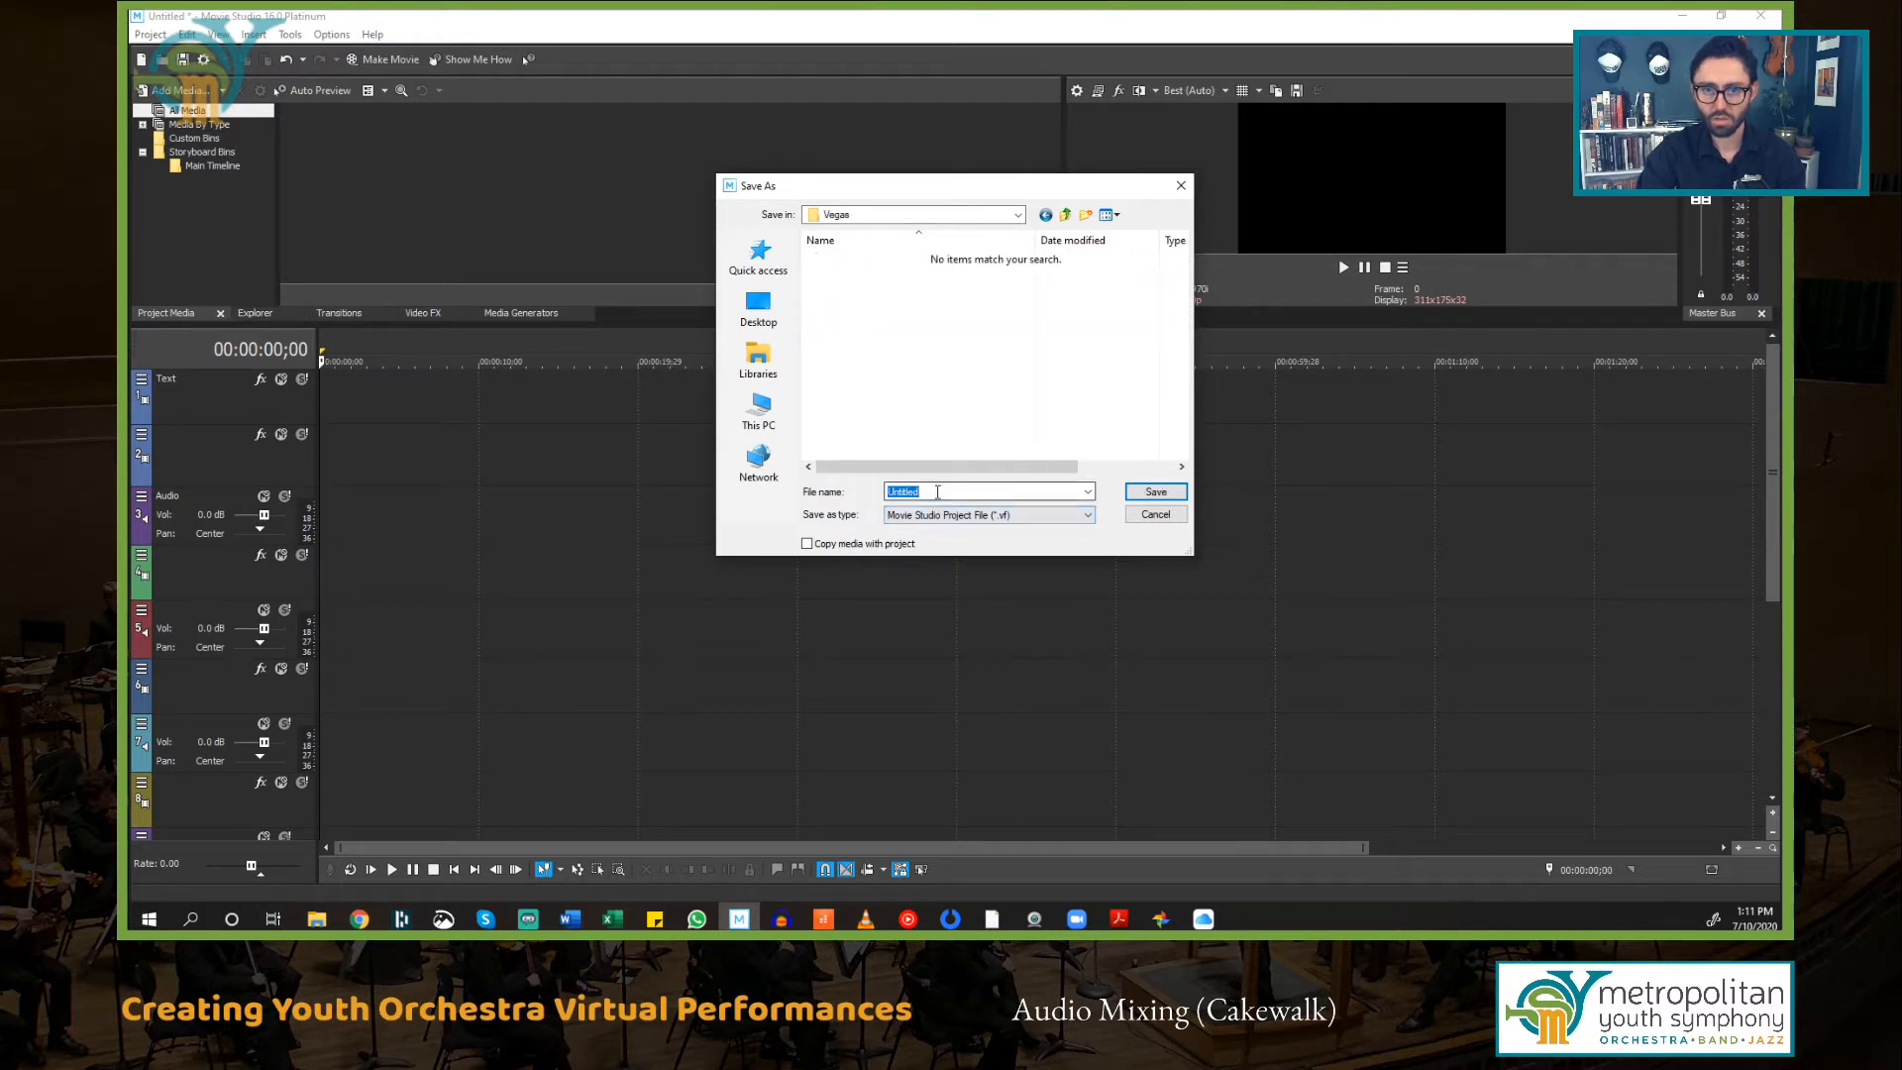
{"action": "type", "text": "hun"}
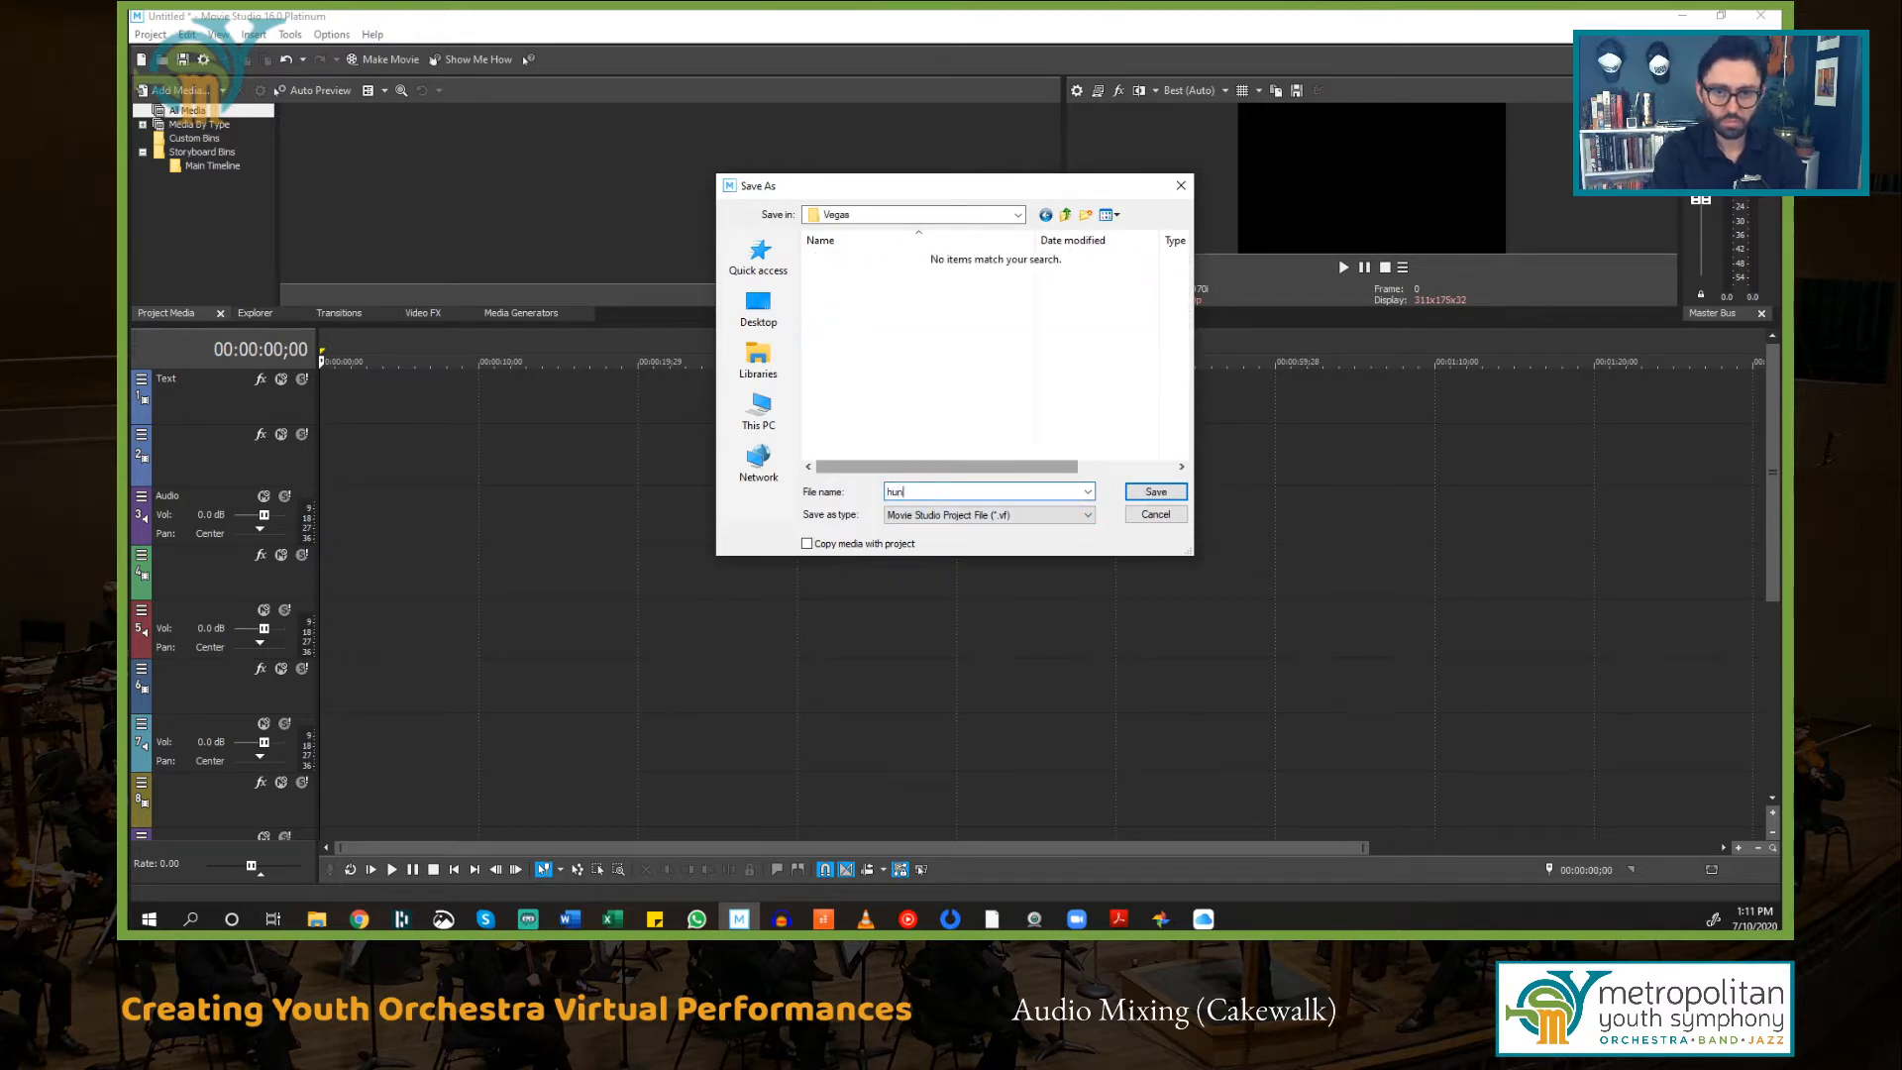
{"action": "key", "text": "BackSpace"}
{"action": "type", "text": "H"}
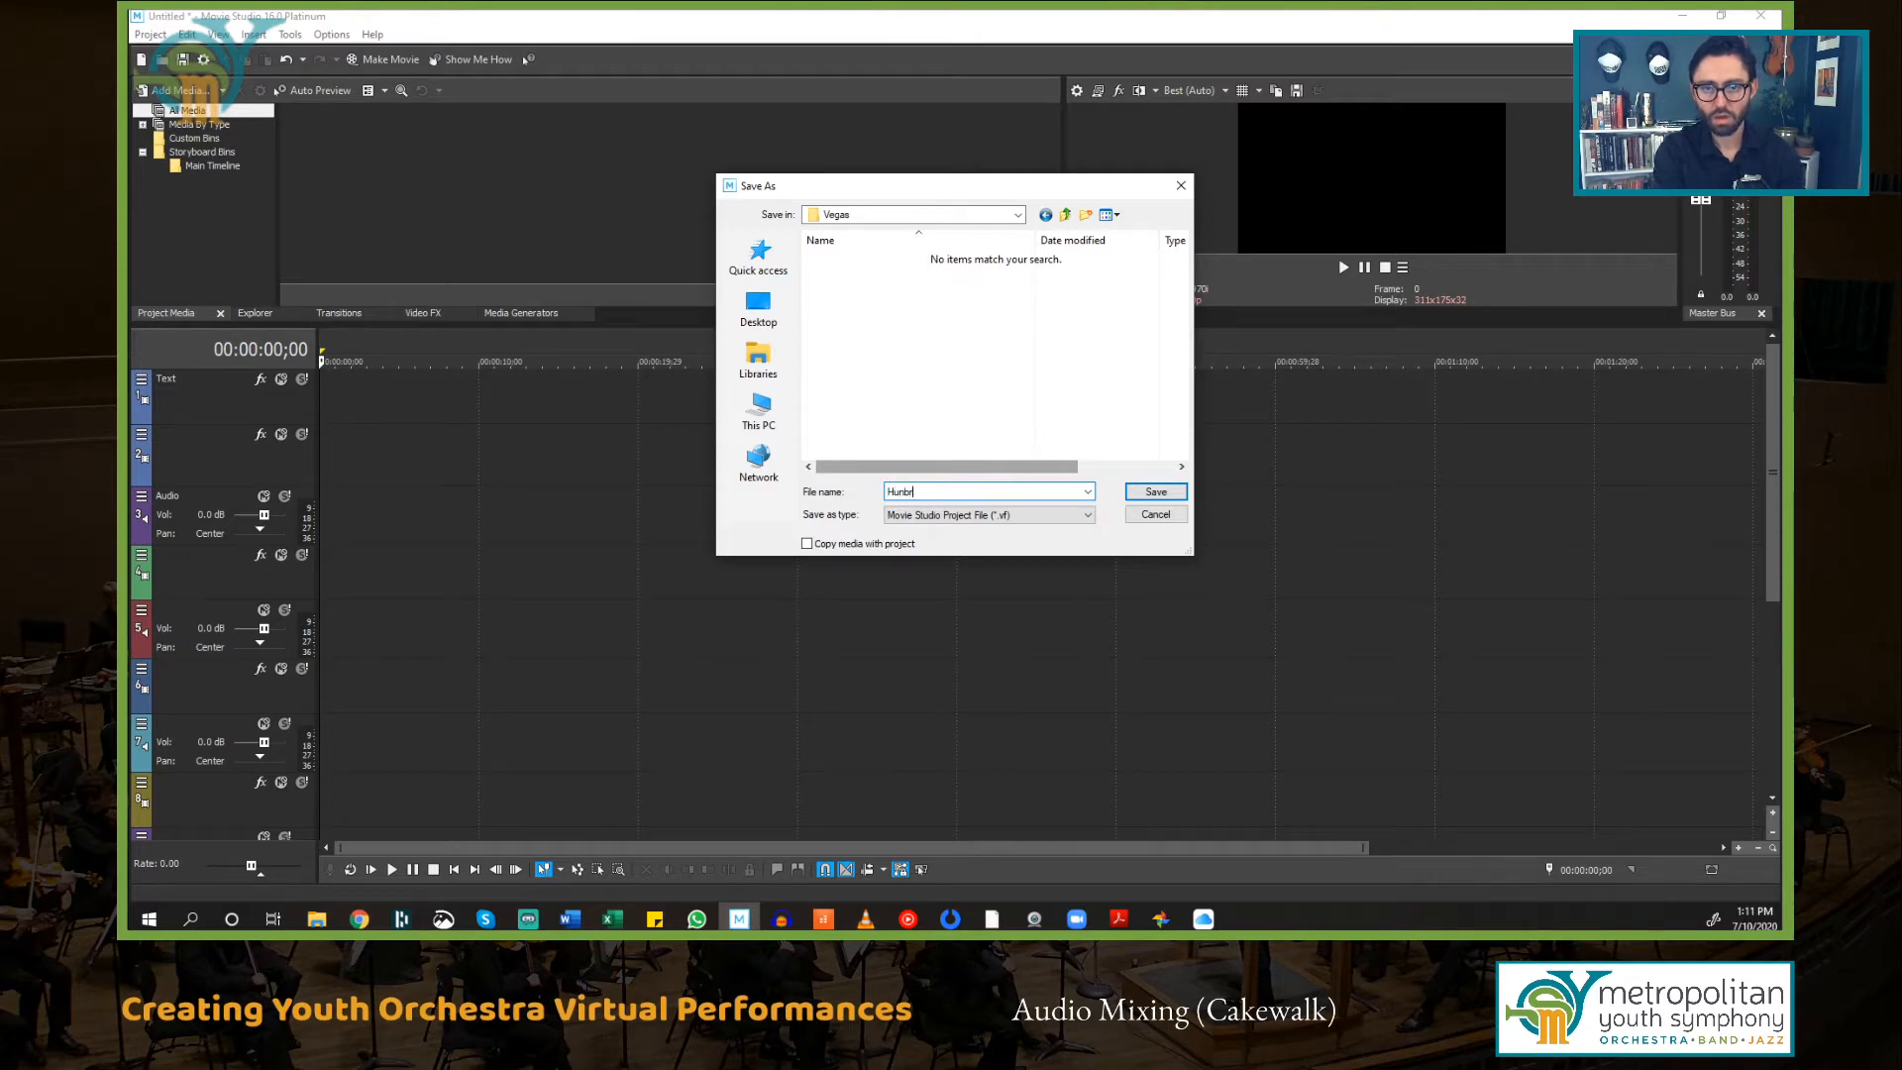
{"action": "type", "text": "ungarian Dance v1"}
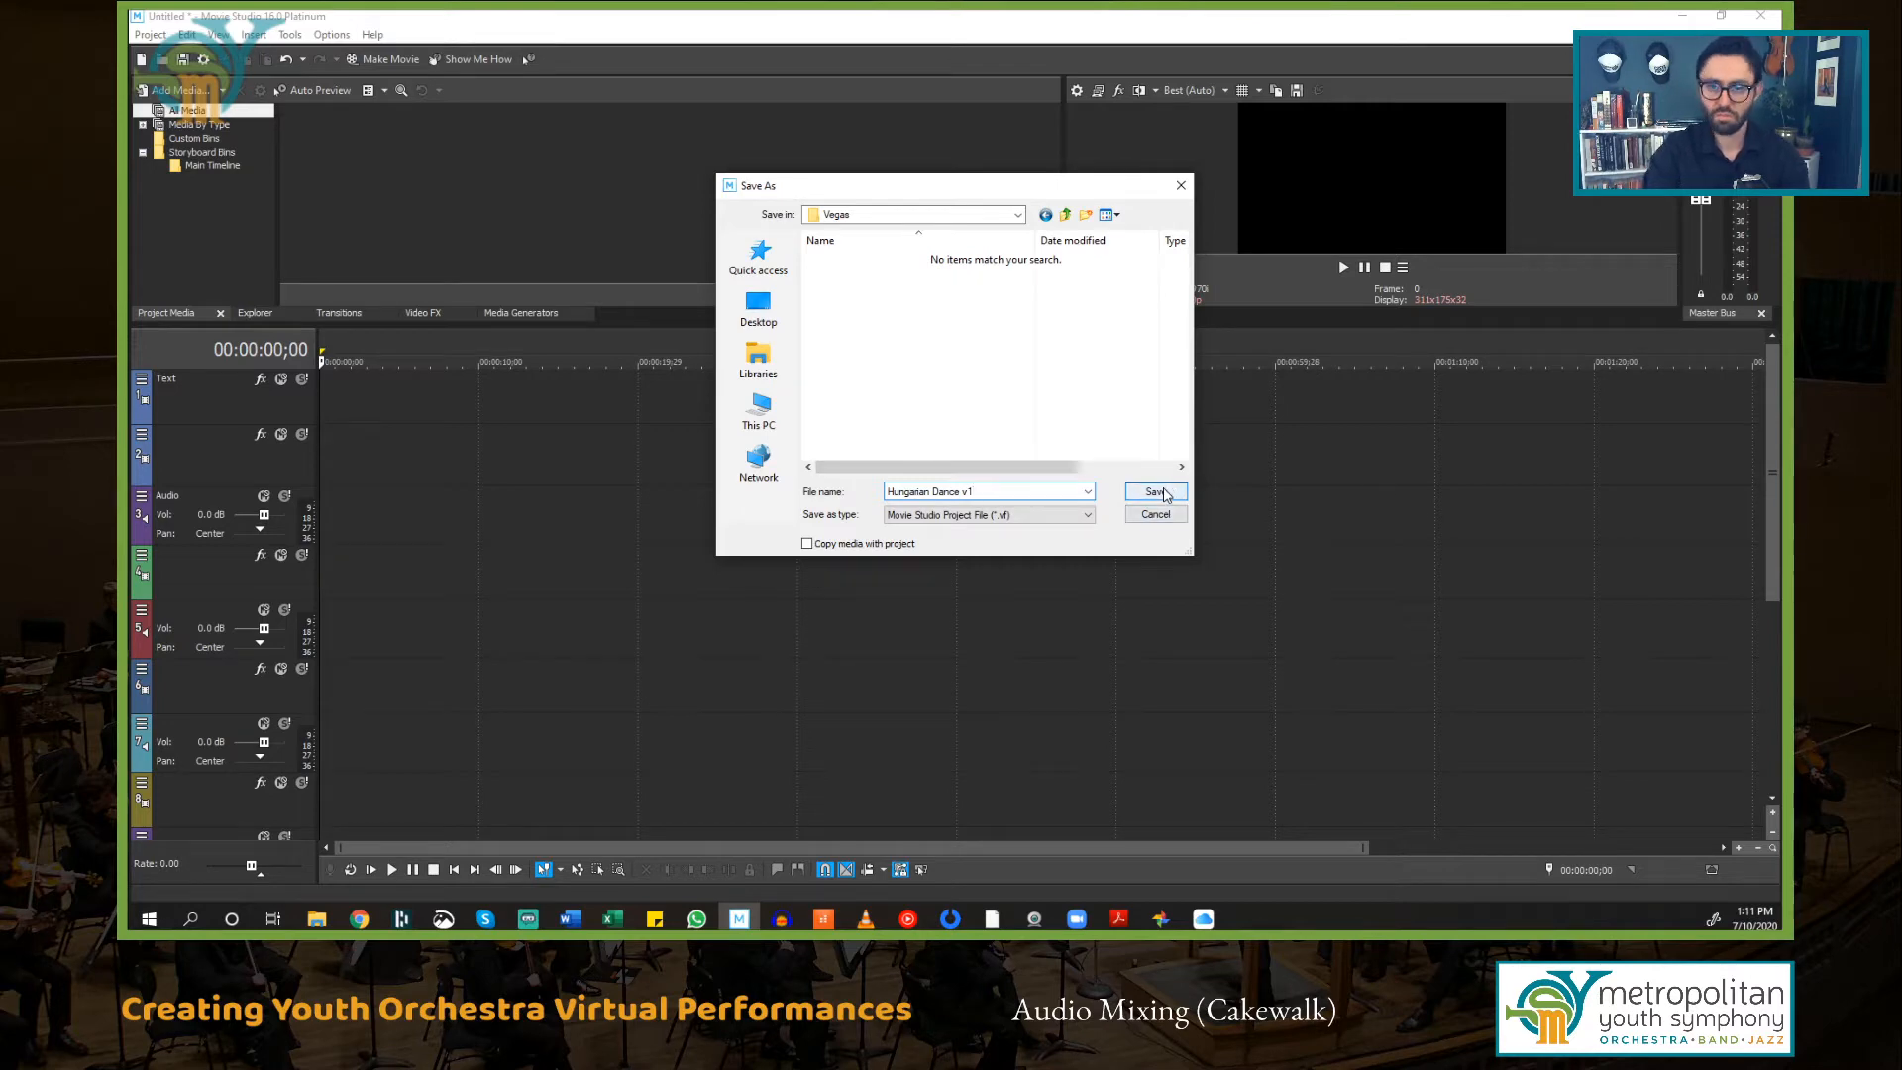
{"action": "left_click", "coordinate": [1156, 492]}
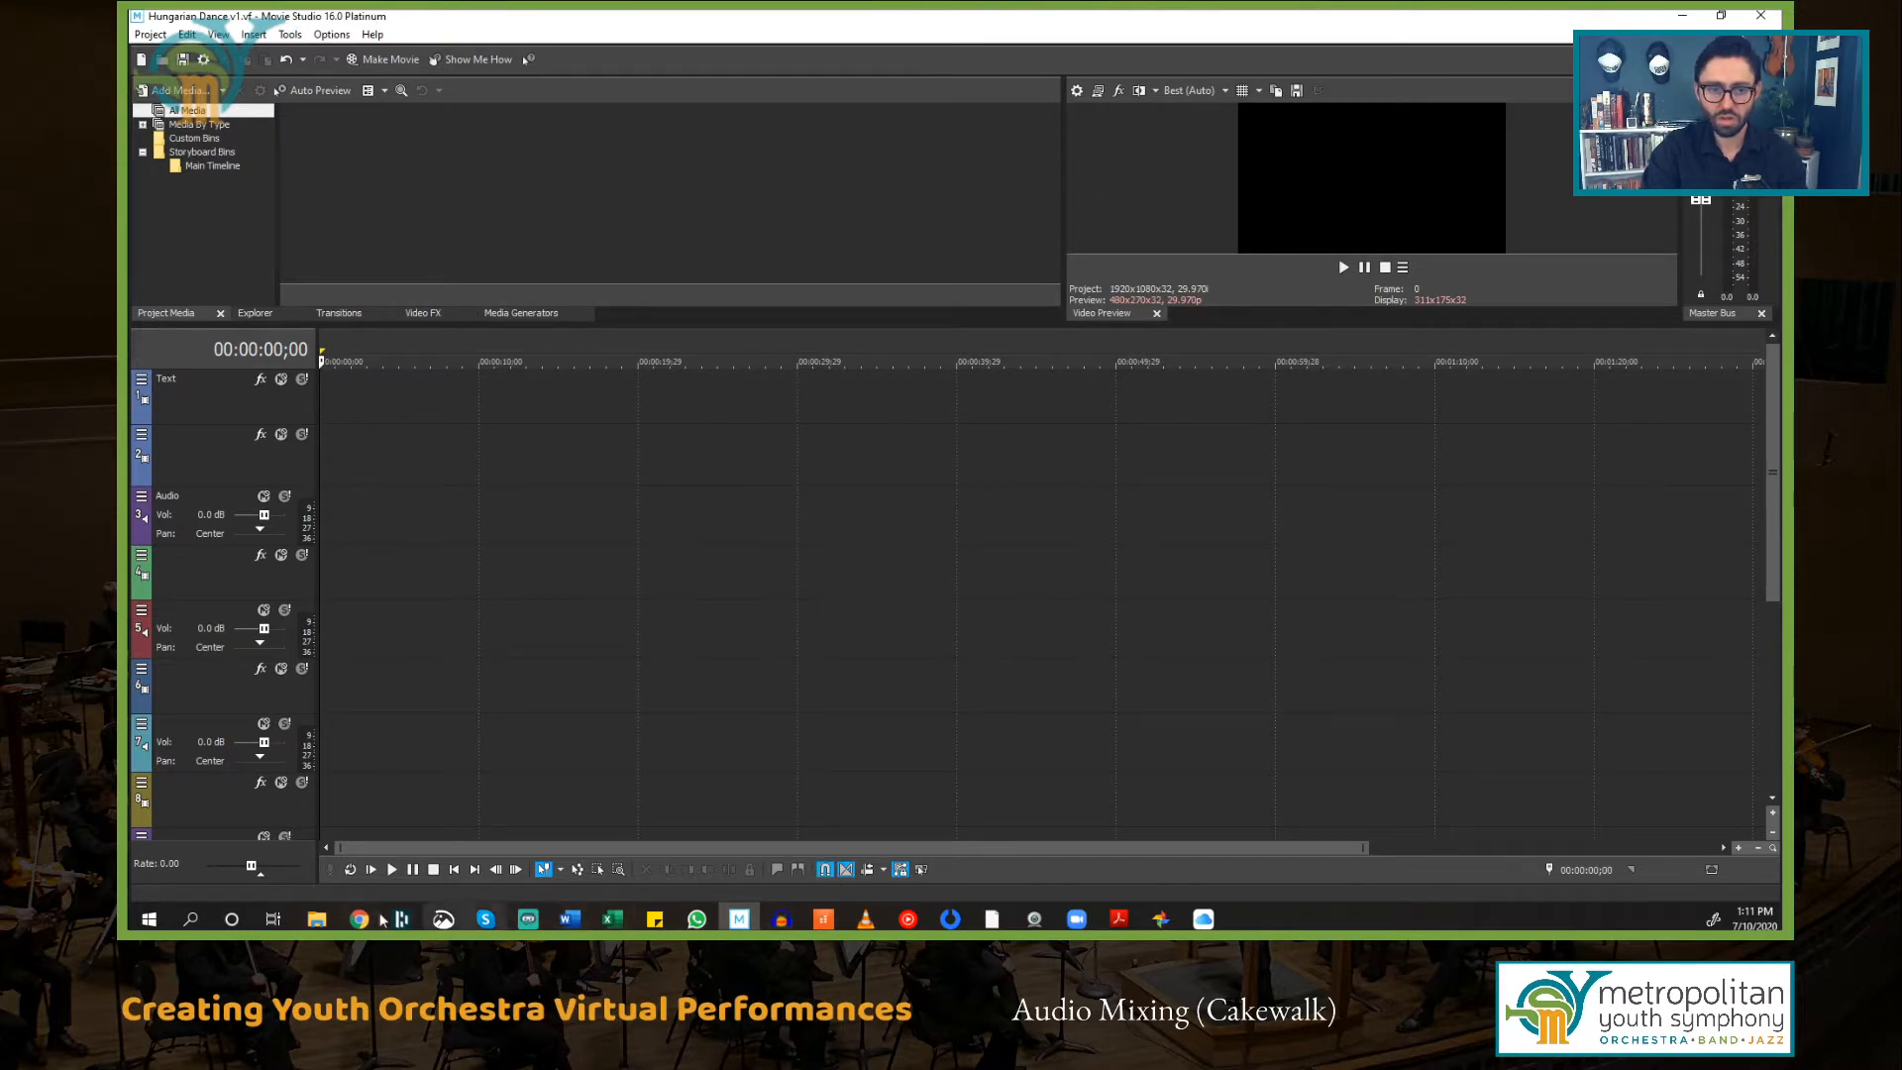
Step: Resize the Movie Studio window and place it beside a File Explorer window showing the Brahms Demo folder
{"action": "left_click_drag", "start_coordinate": [694, 16], "coordinate": [756, 64]}
{"action": "left_click_drag", "start_coordinate": [222, 212], "coordinate": [670, 216]}
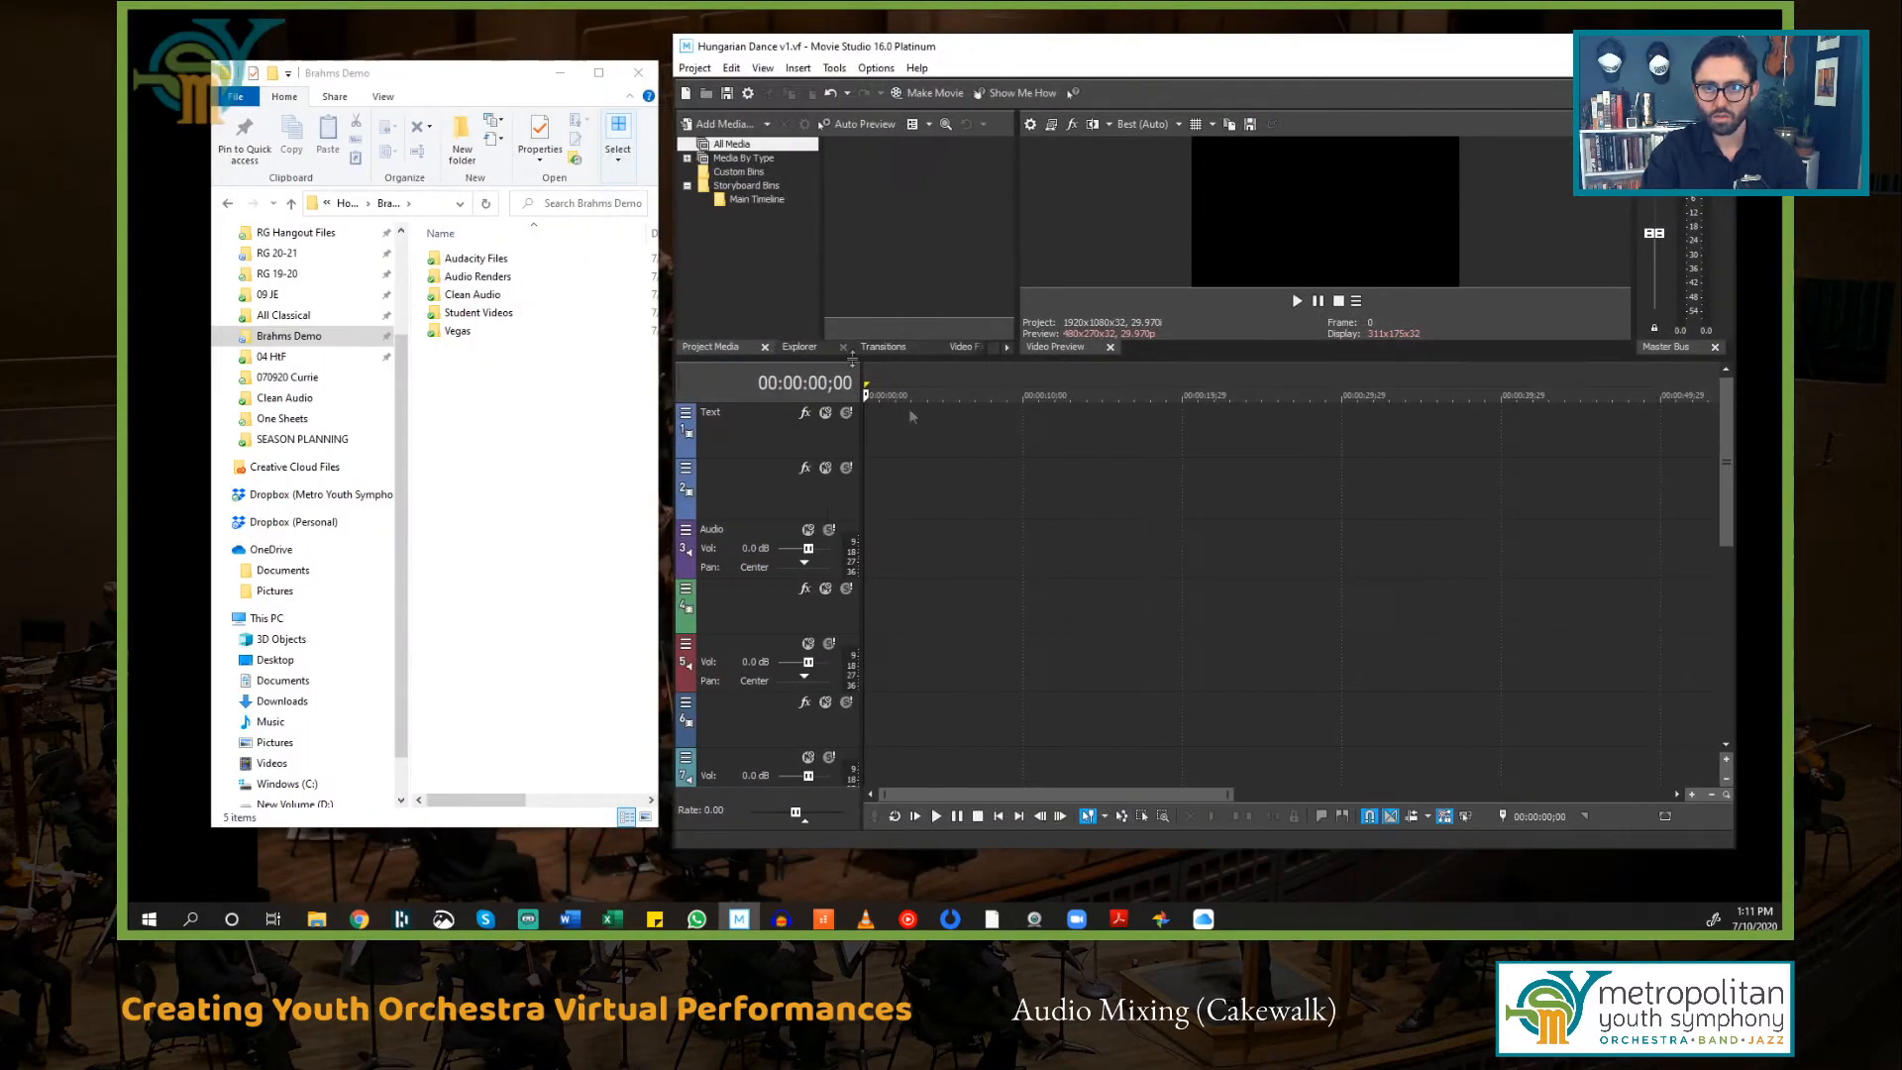
{"action": "left_click_drag", "start_coordinate": [1020, 231], "coordinate": [1131, 231]}
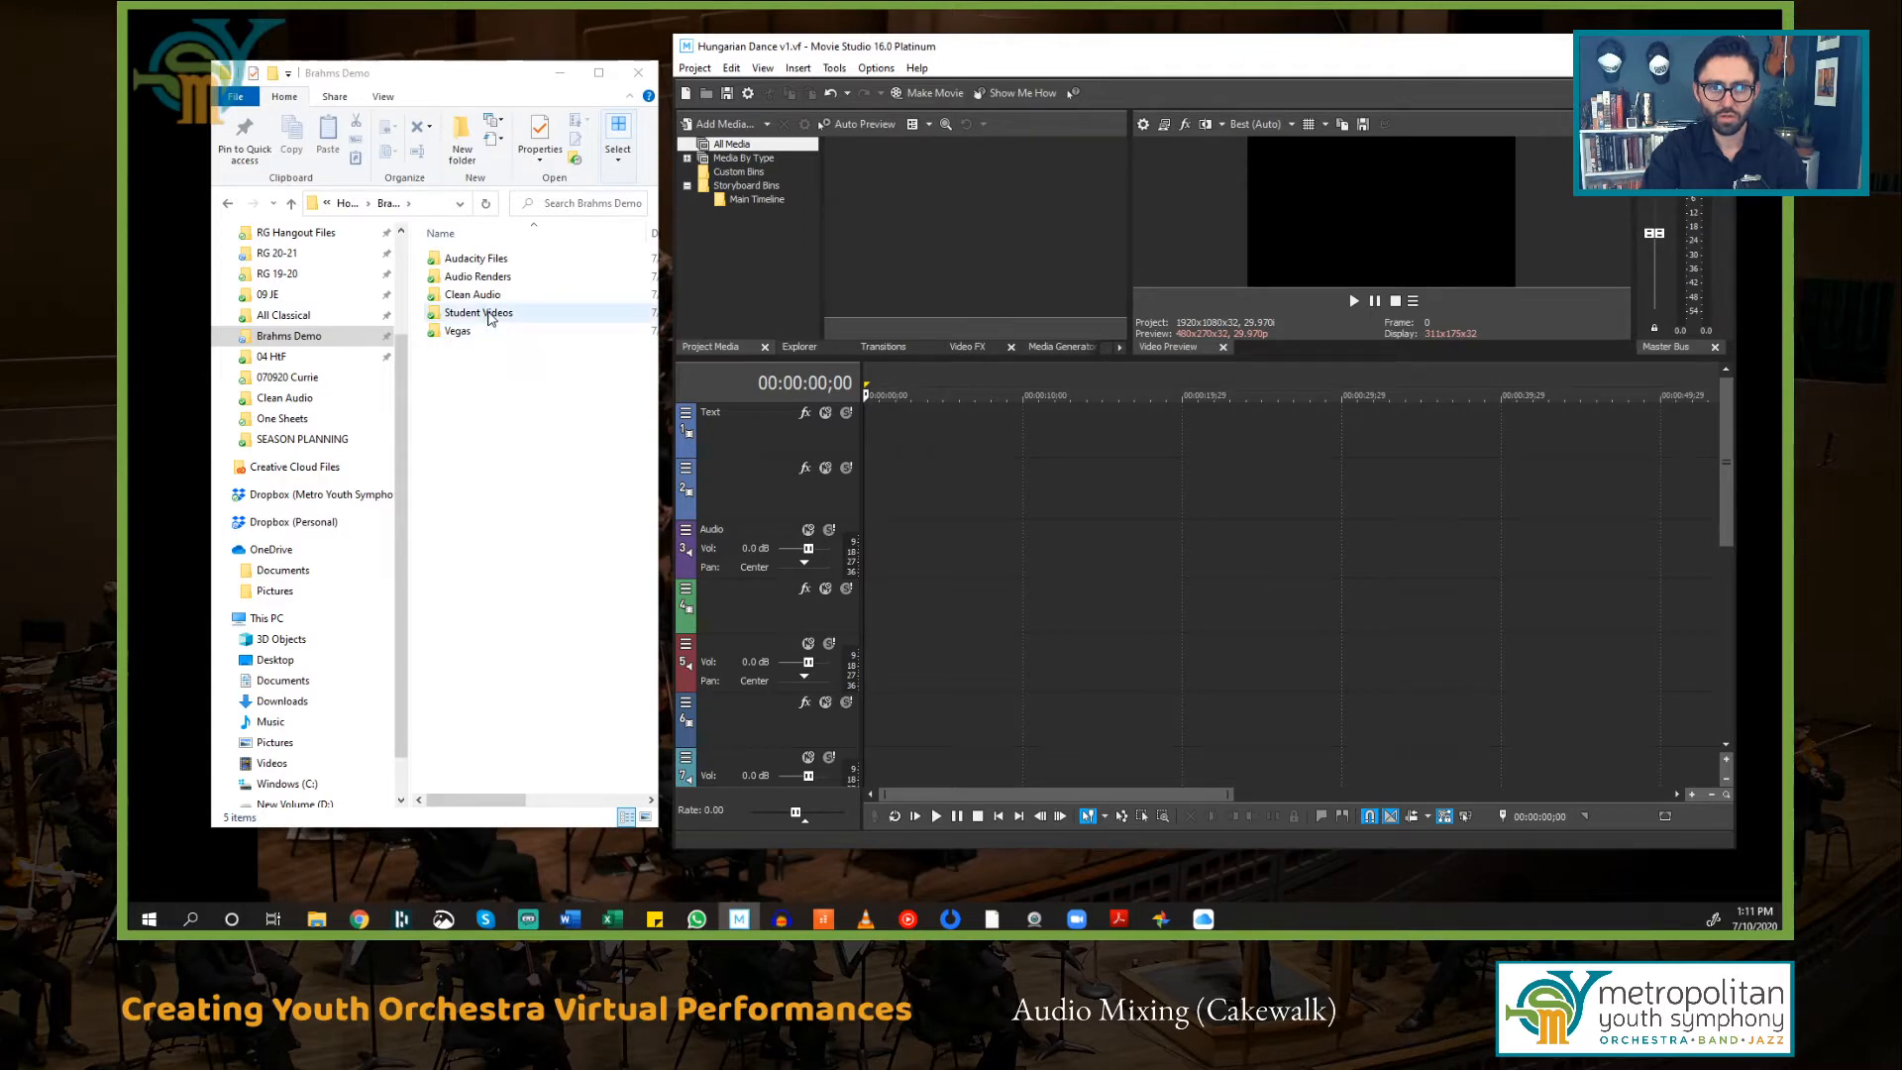
Step: Add 01 Violin 1 from the Student Videos folder to the first blank video track, declining to match project video settings
{"action": "double_click", "coordinate": [480, 313]}
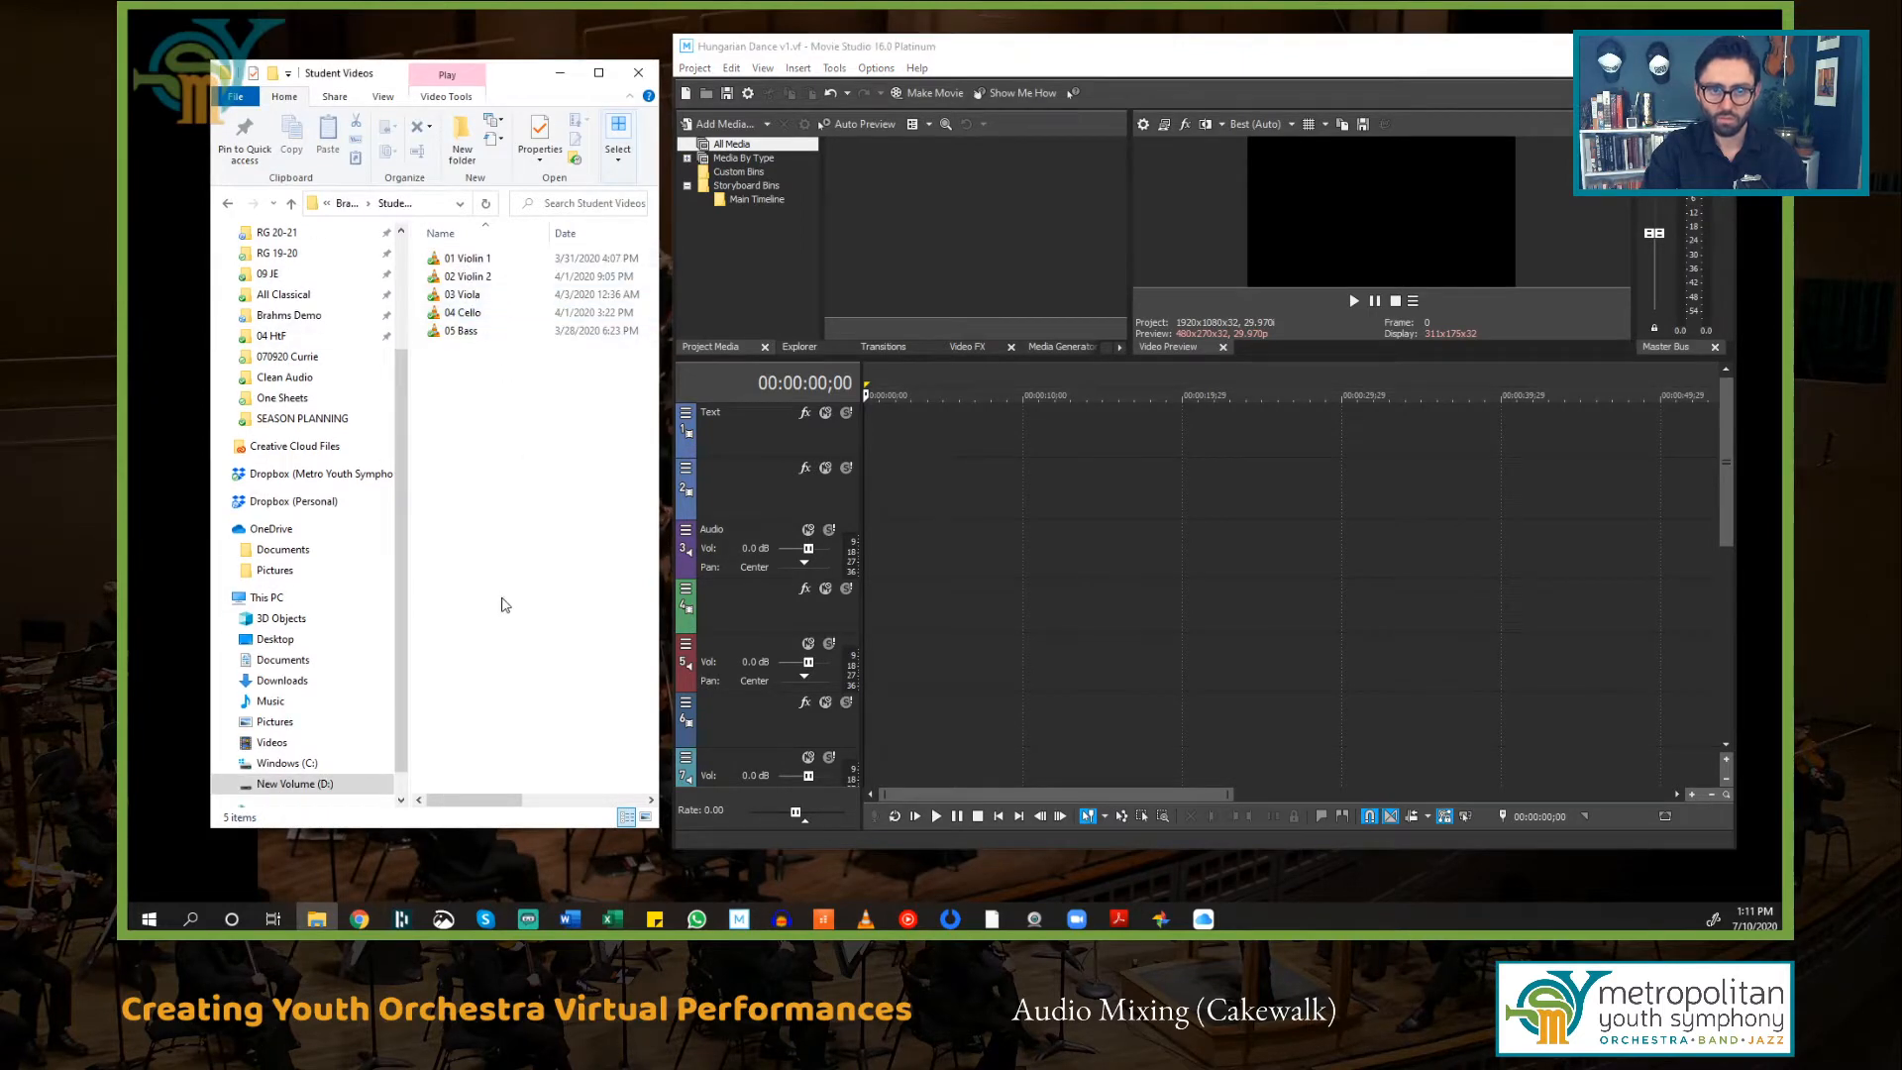
{"action": "left_click_drag", "start_coordinate": [474, 263], "coordinate": [918, 503]}
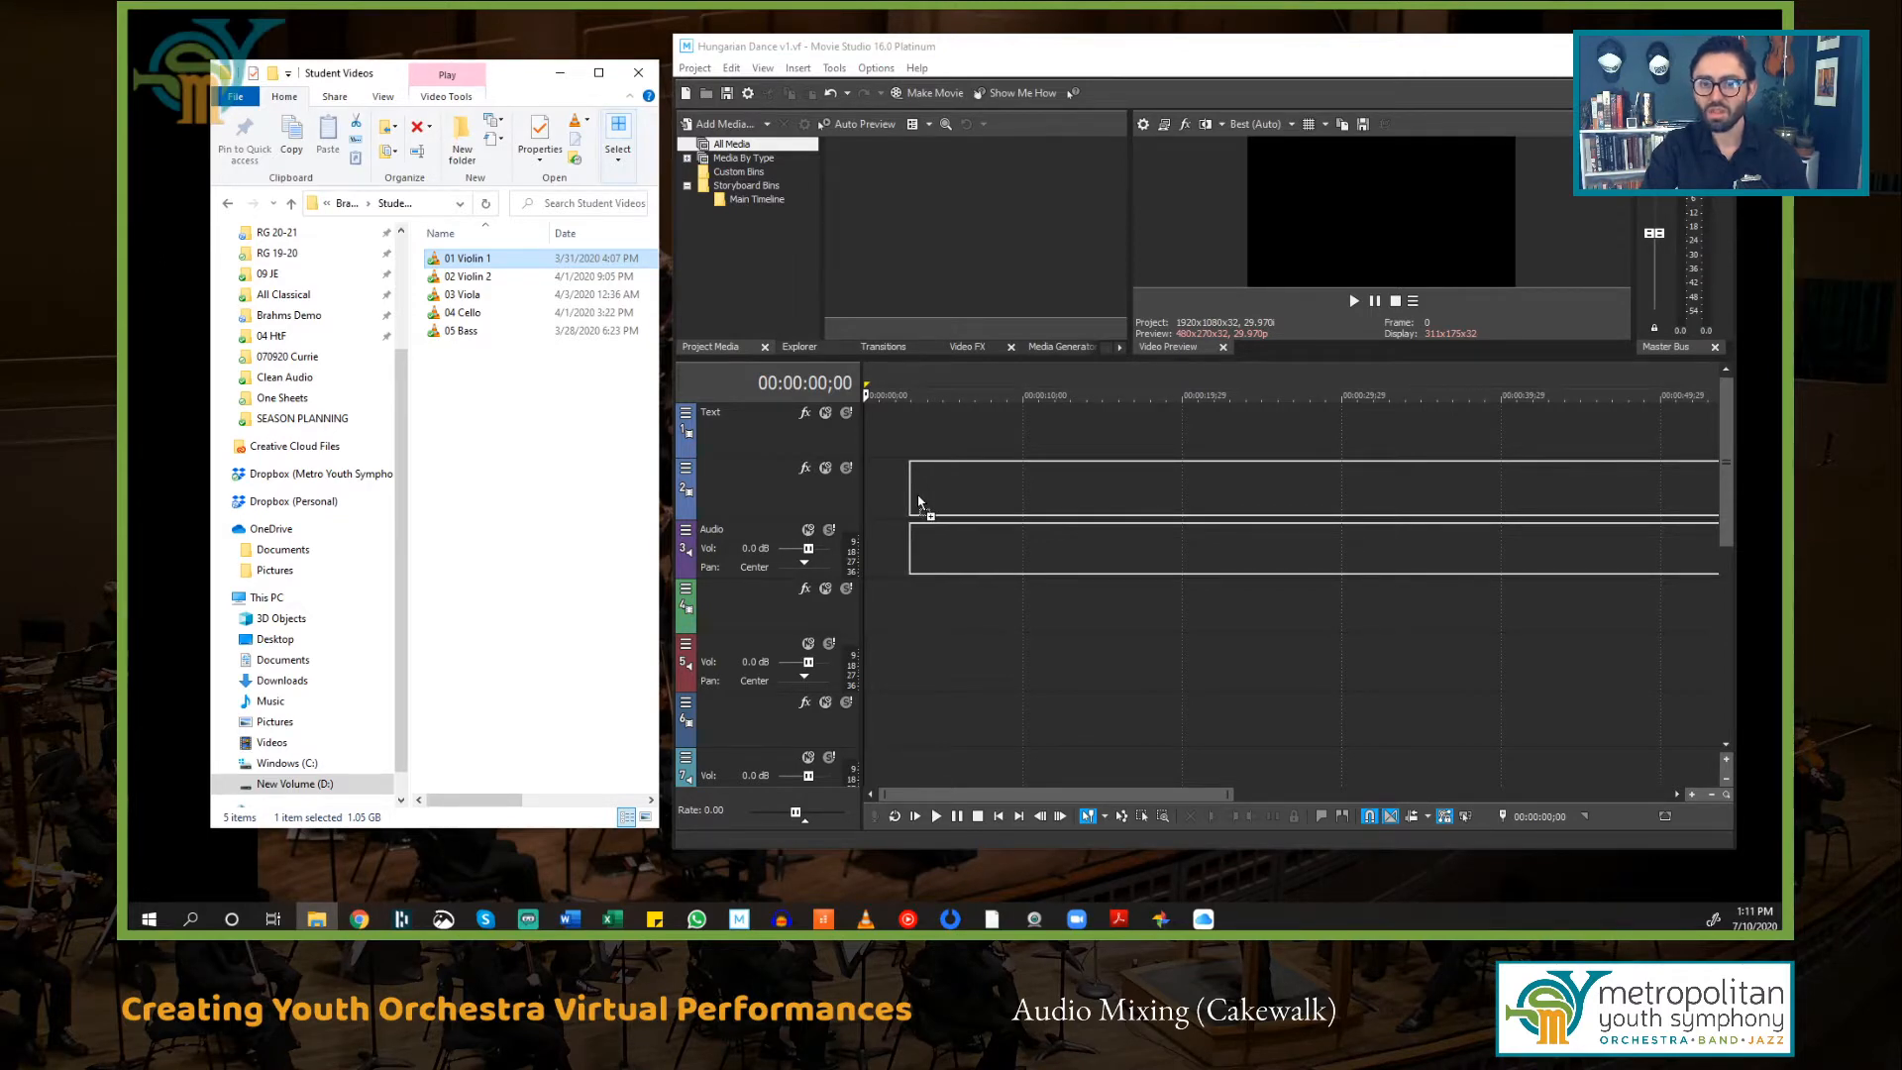
{"action": "left_click_drag", "start_coordinate": [918, 503], "coordinate": [905, 503]}
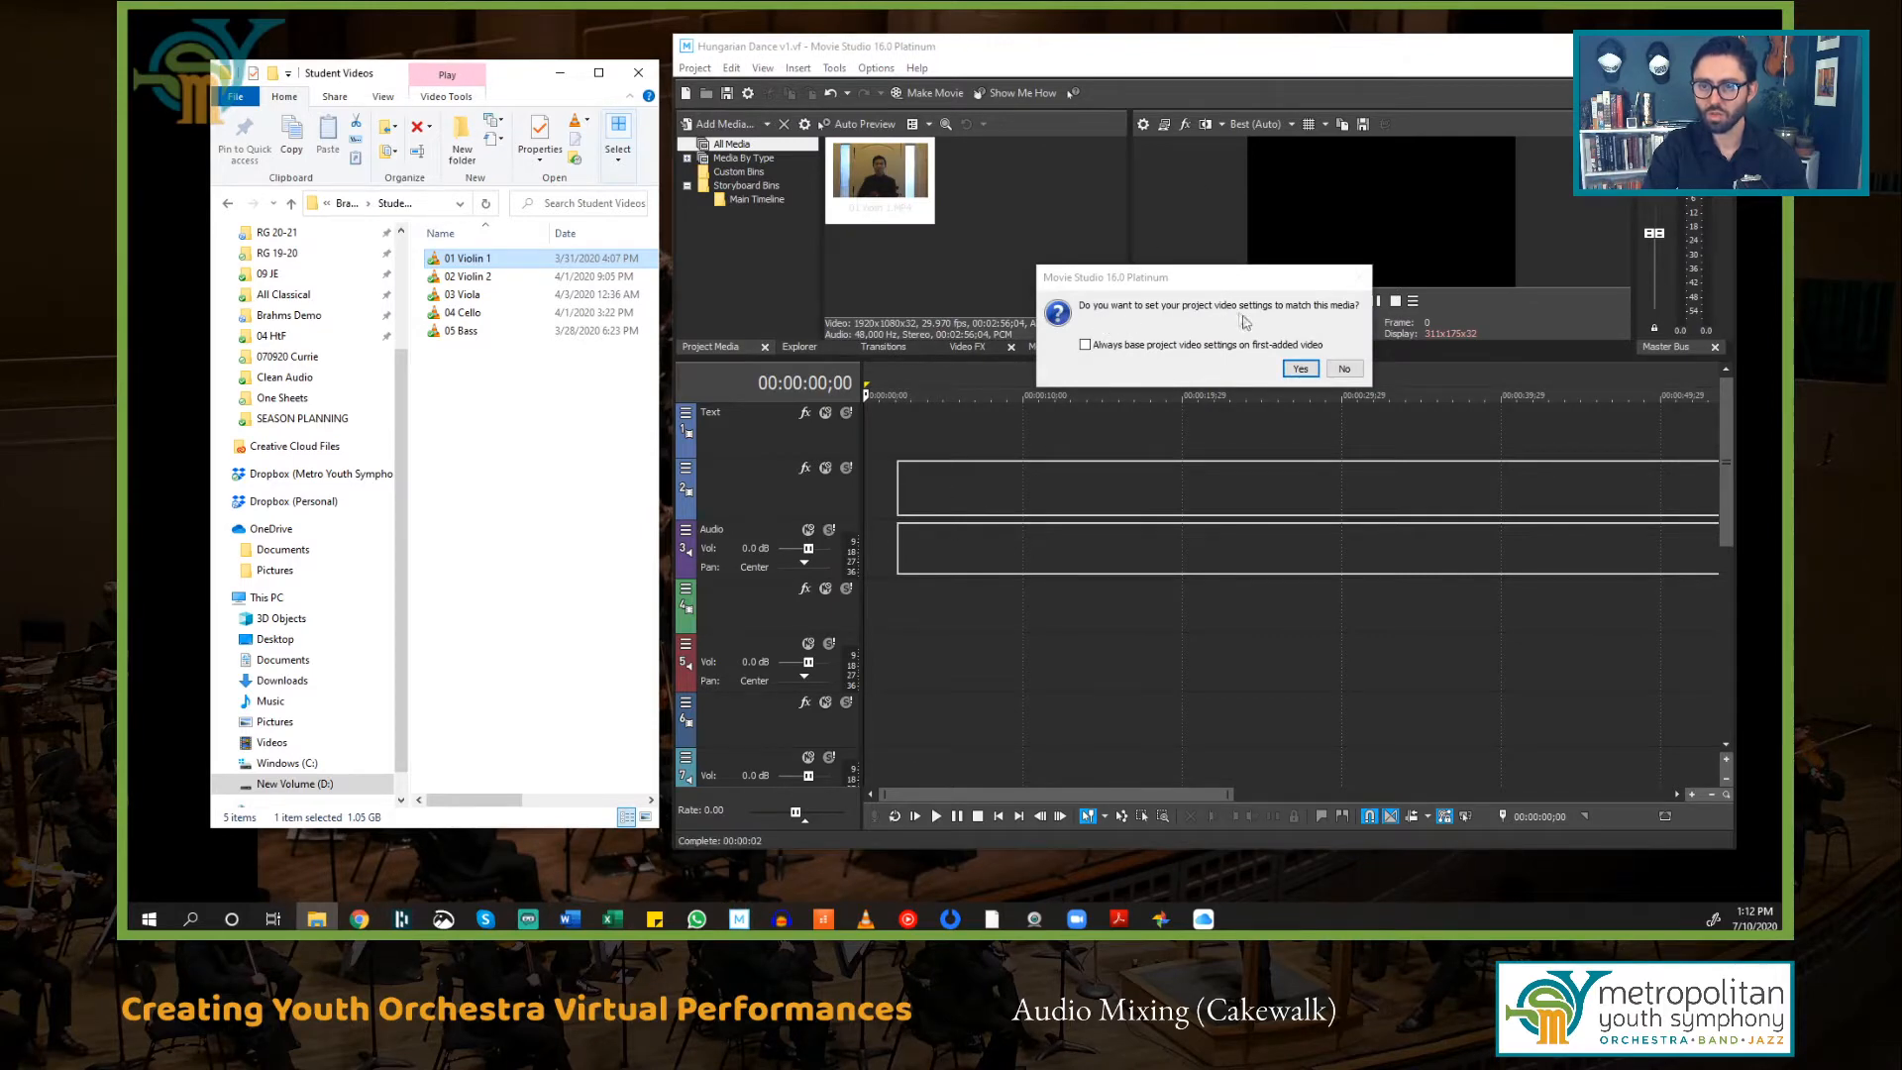
{"action": "left_click", "coordinate": [1342, 369]}
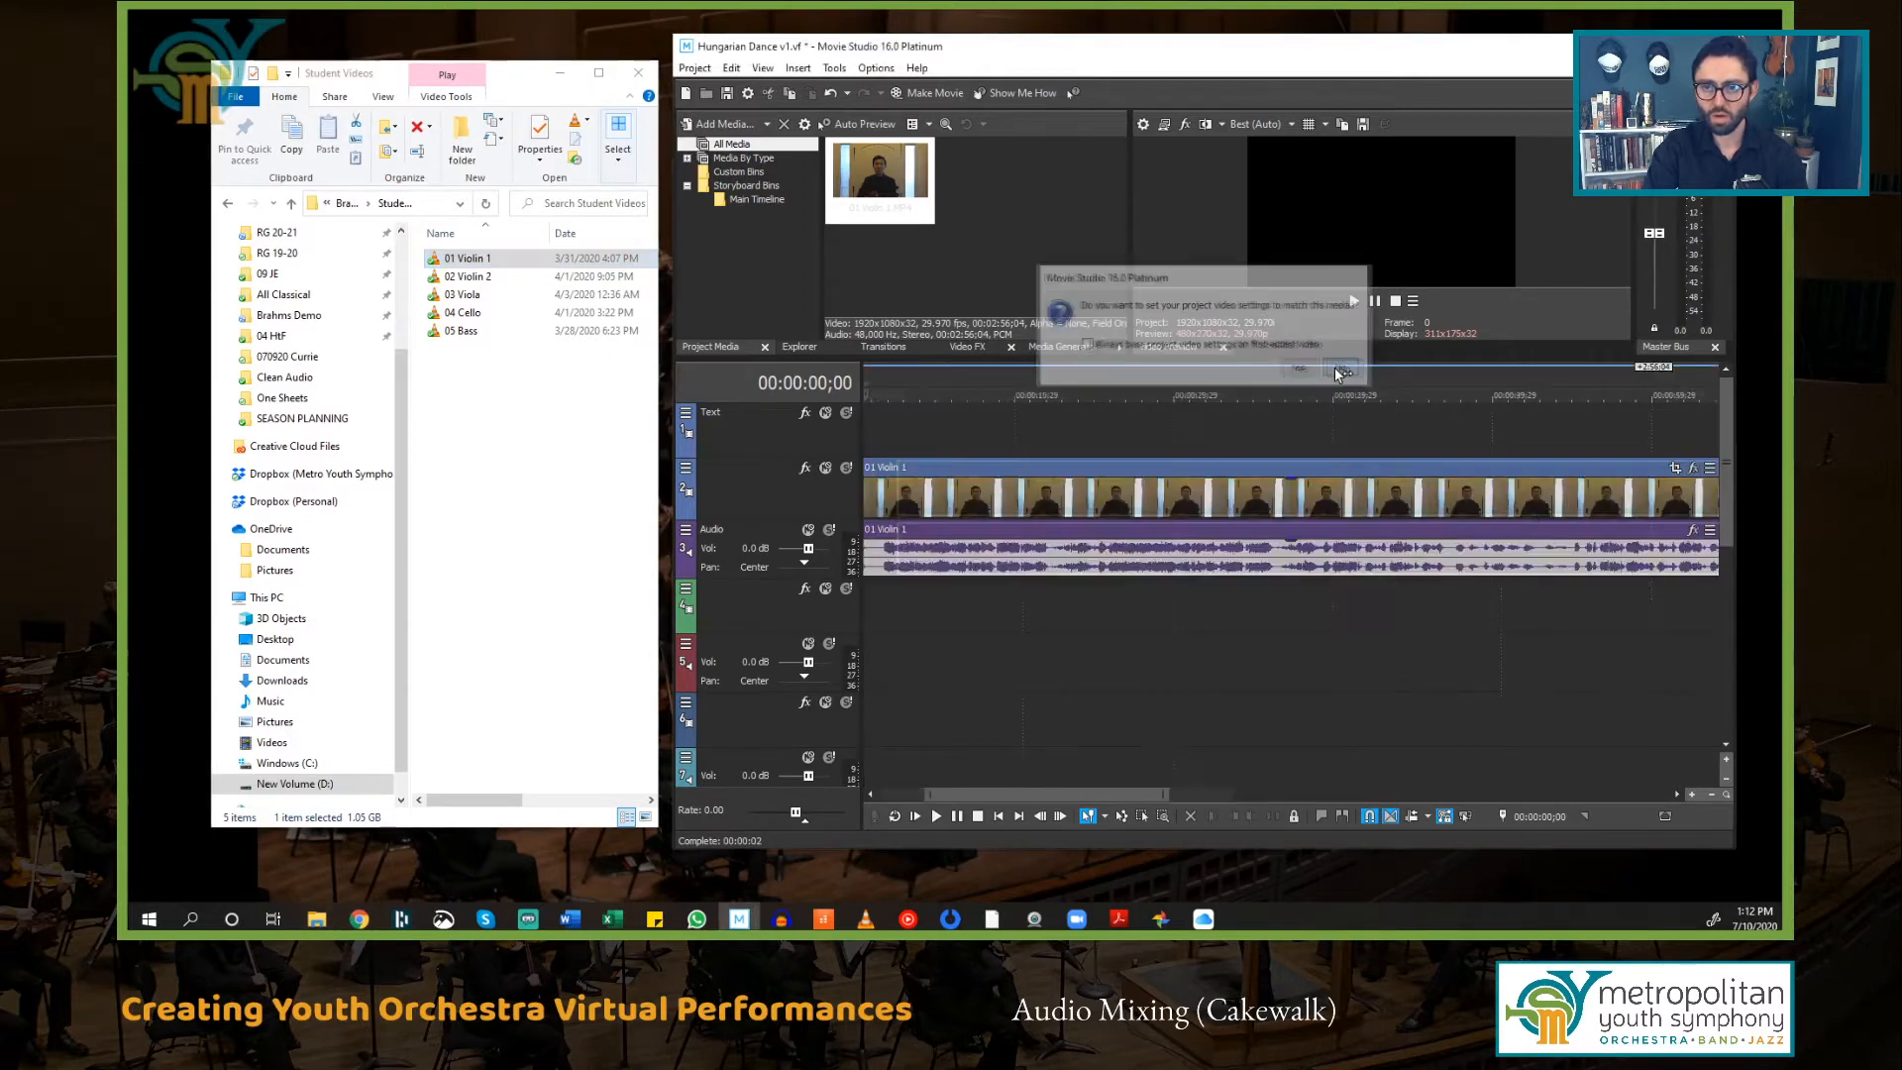
Step: Add 02 Violin 2 and 03 Viola to the next empty video tracks in order
{"action": "scroll", "coordinate": [1133, 663], "scroll_direction": "down", "scroll_amount": 4}
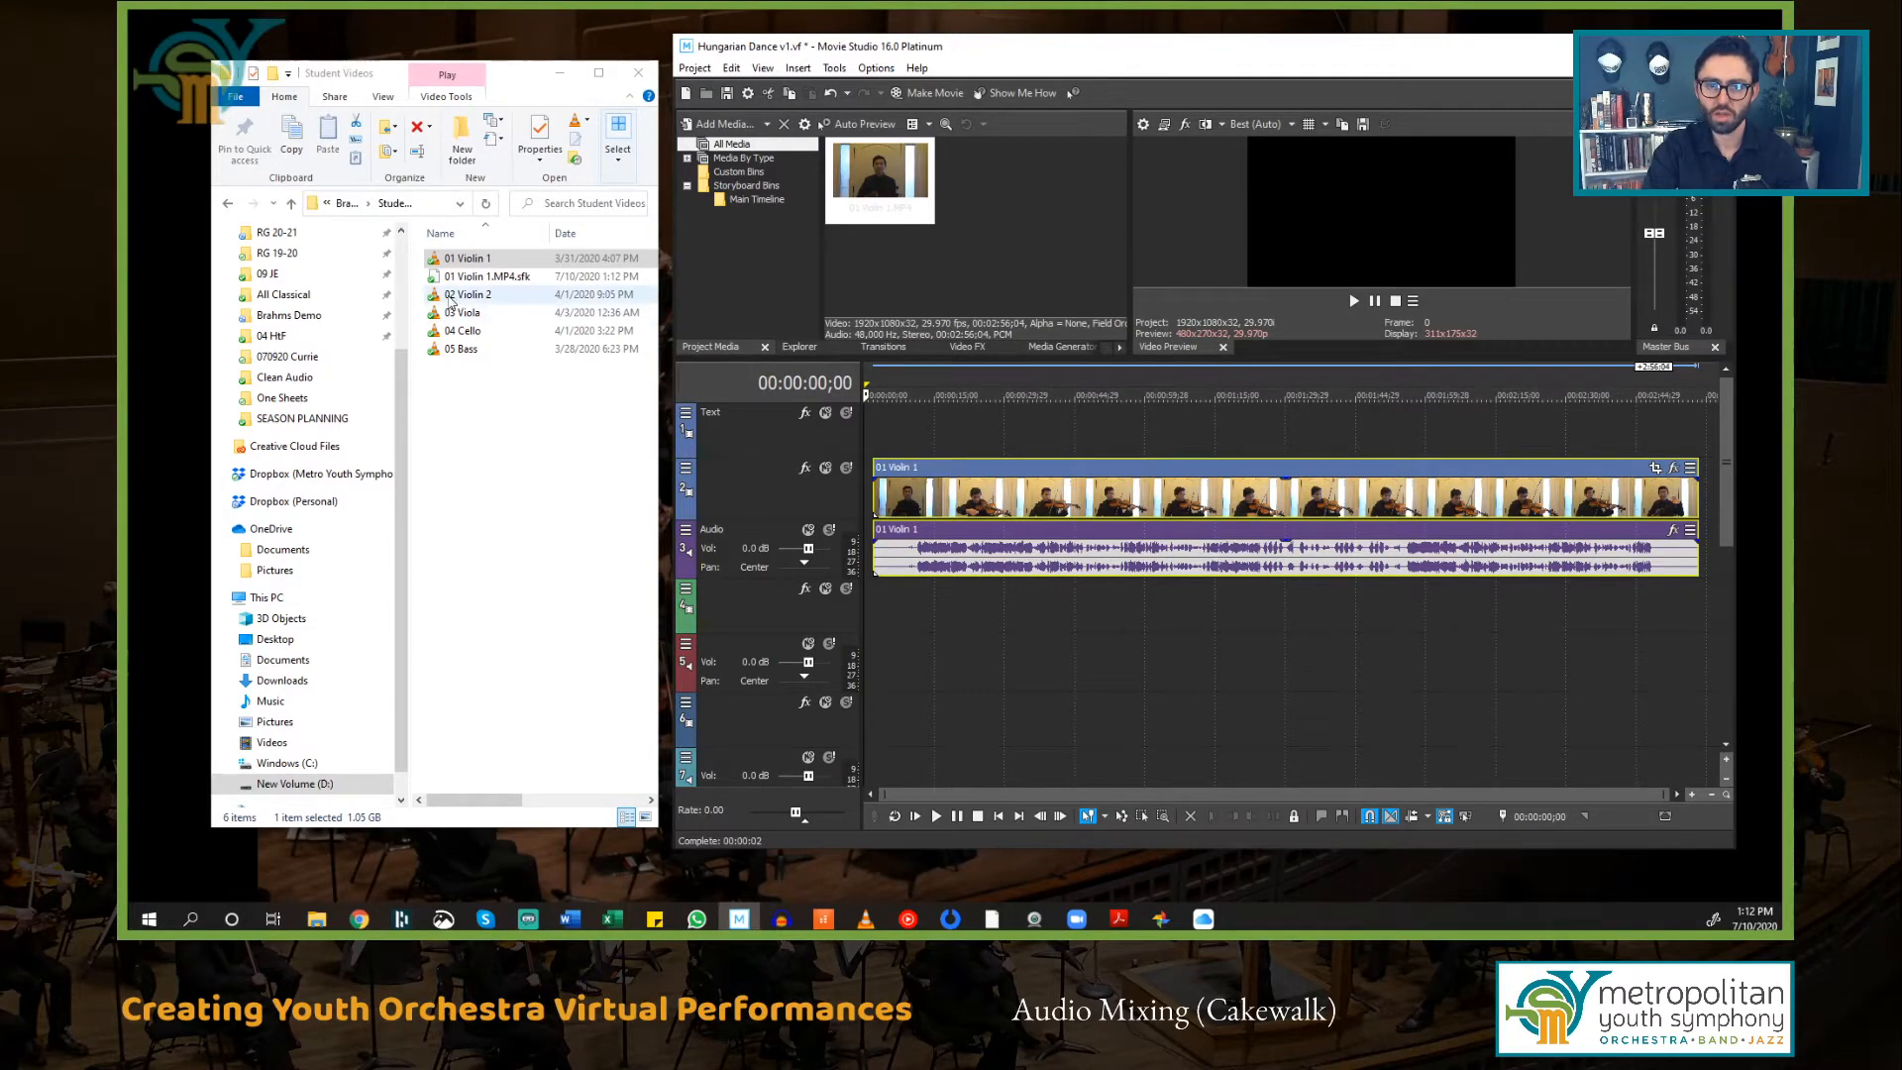
{"action": "left_click_drag", "start_coordinate": [451, 298], "coordinate": [907, 618]}
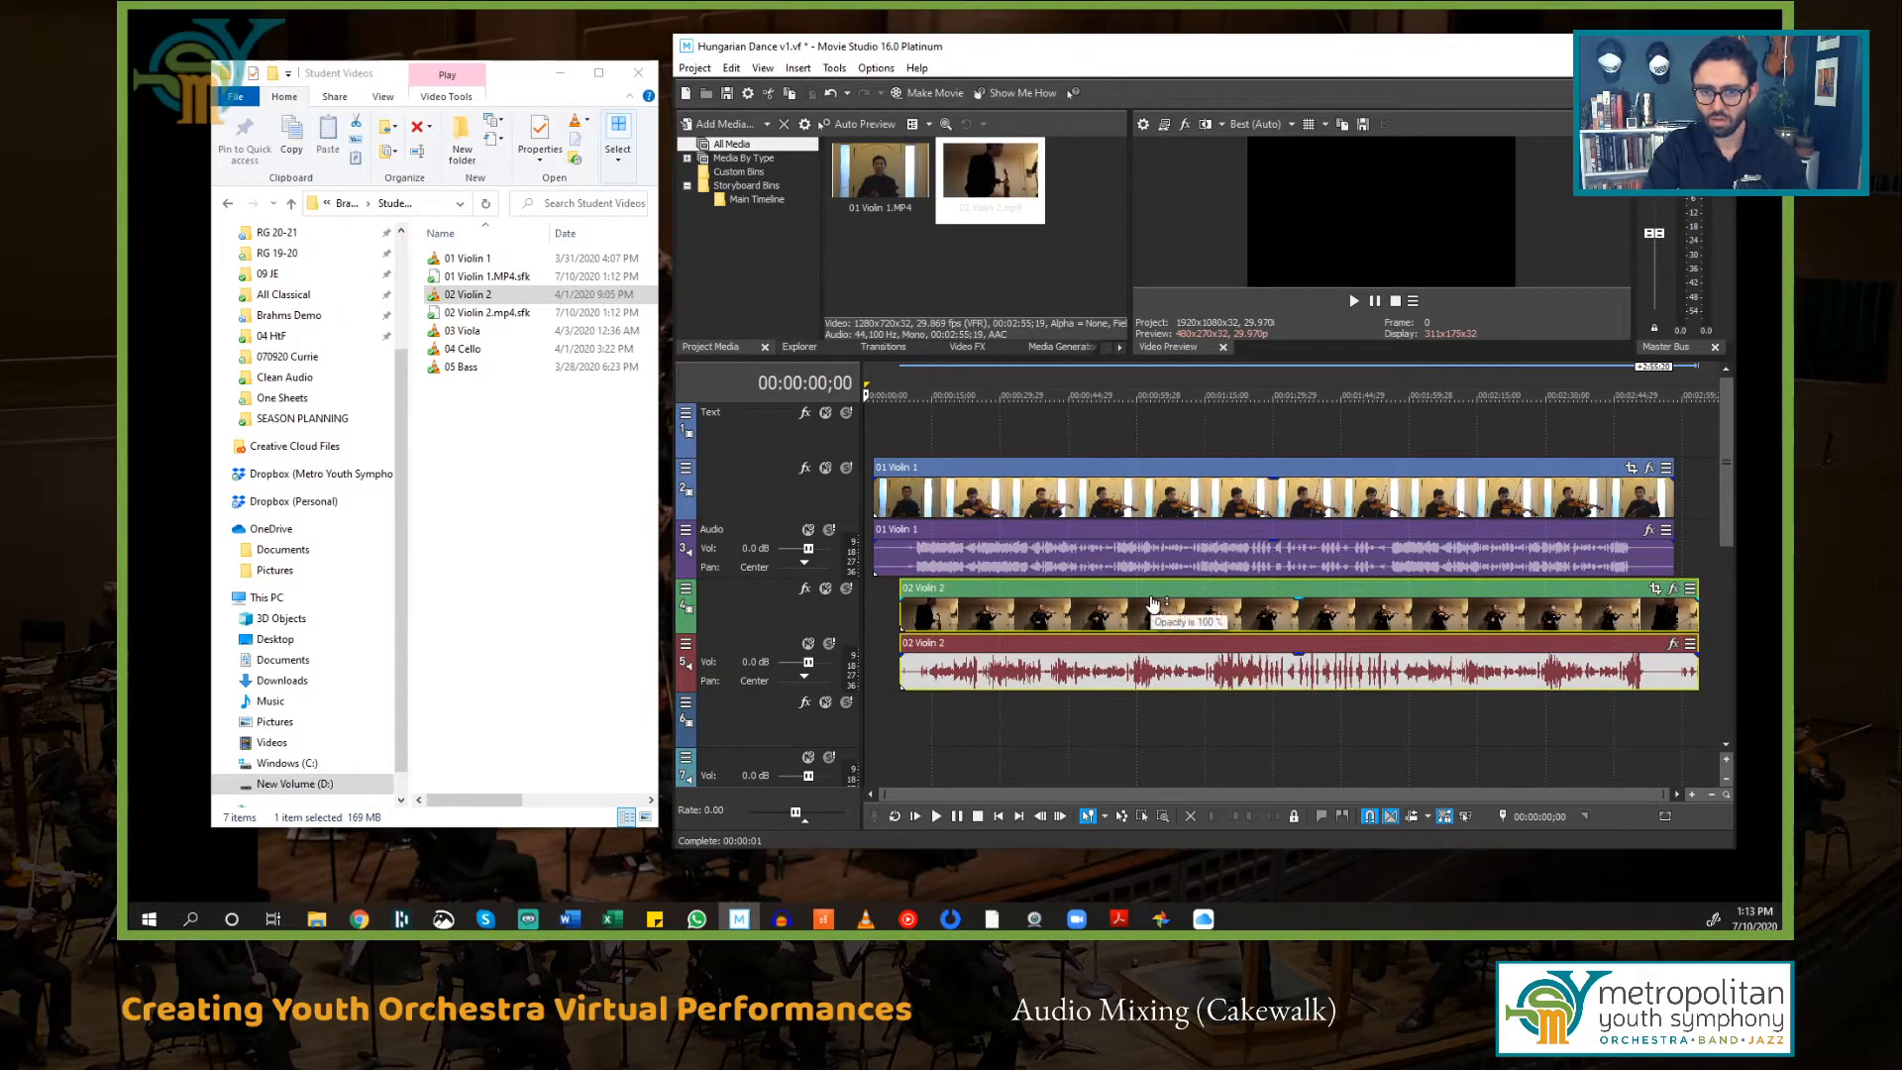
{"action": "scroll", "coordinate": [1149, 606], "scroll_direction": "down", "scroll_amount": 2}
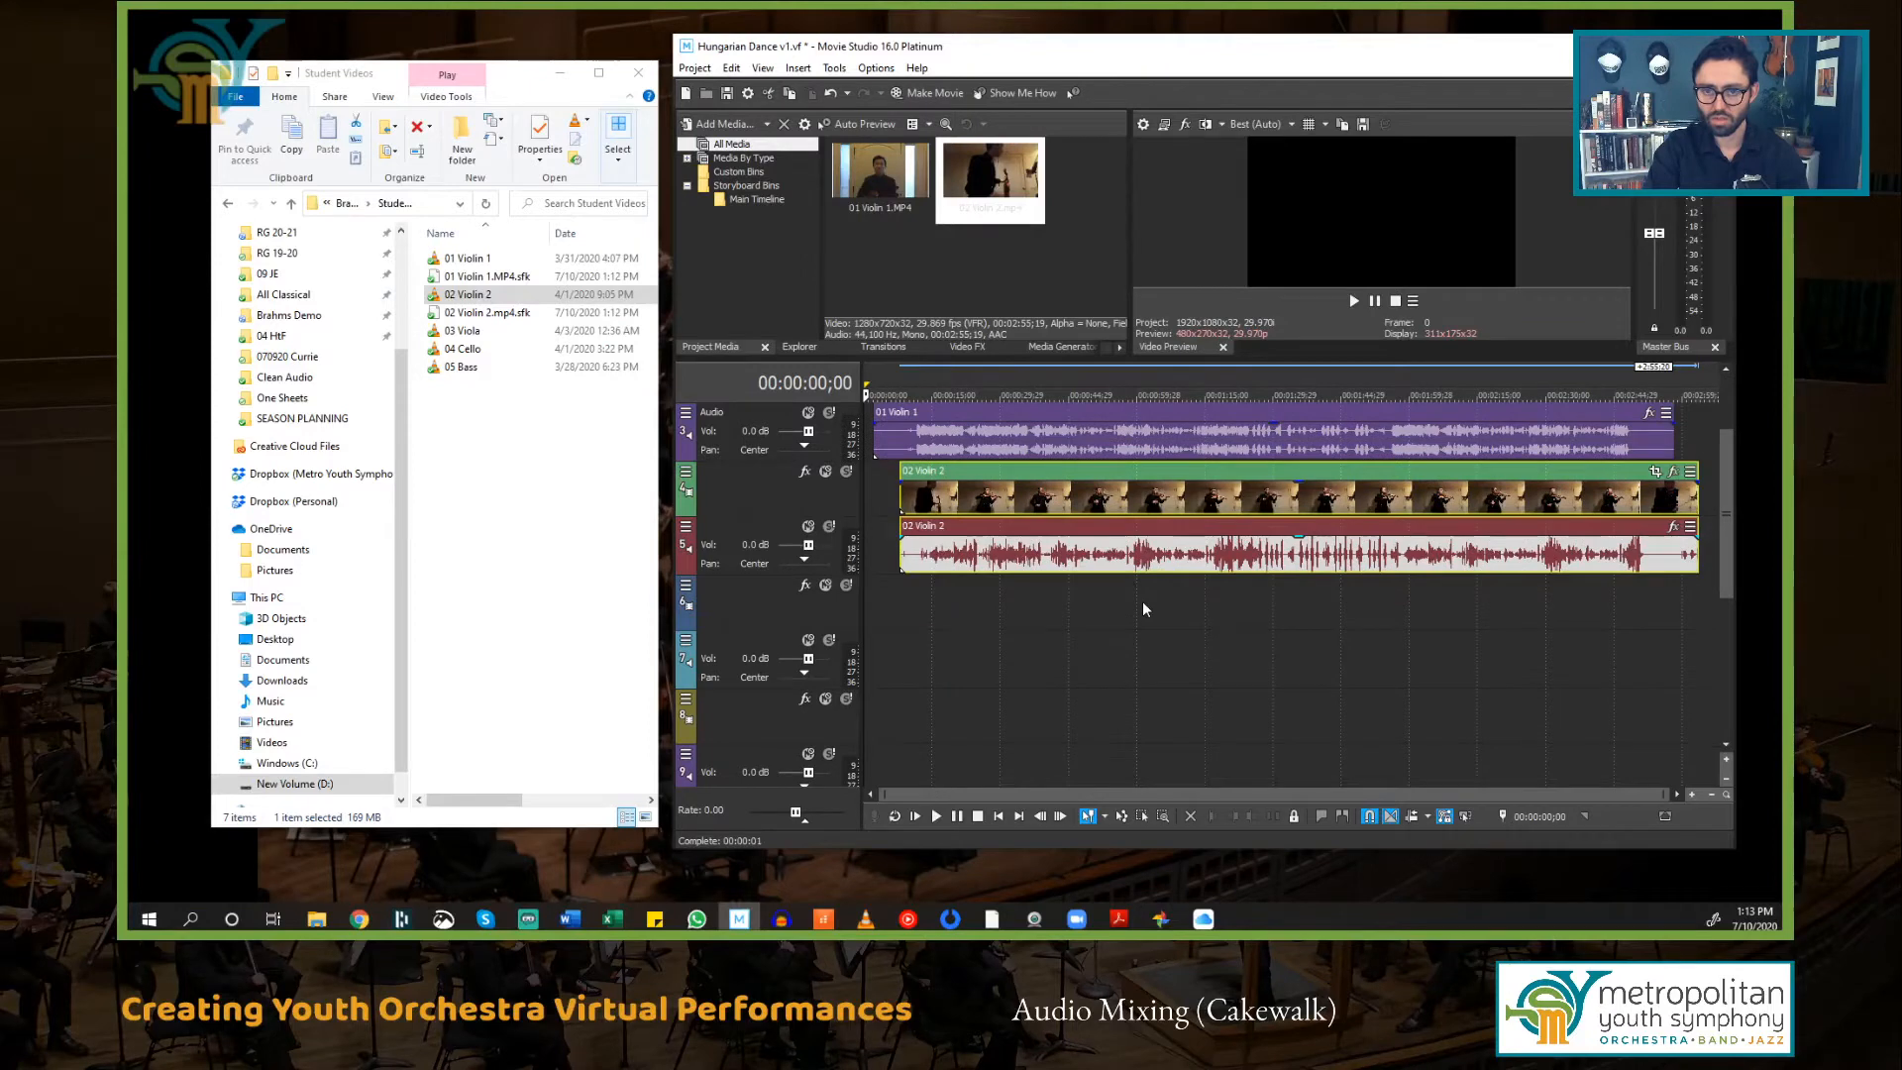
{"action": "scroll", "coordinate": [1143, 608], "scroll_direction": "down", "scroll_amount": 1}
{"action": "left_click_drag", "start_coordinate": [485, 331], "coordinate": [911, 565]}
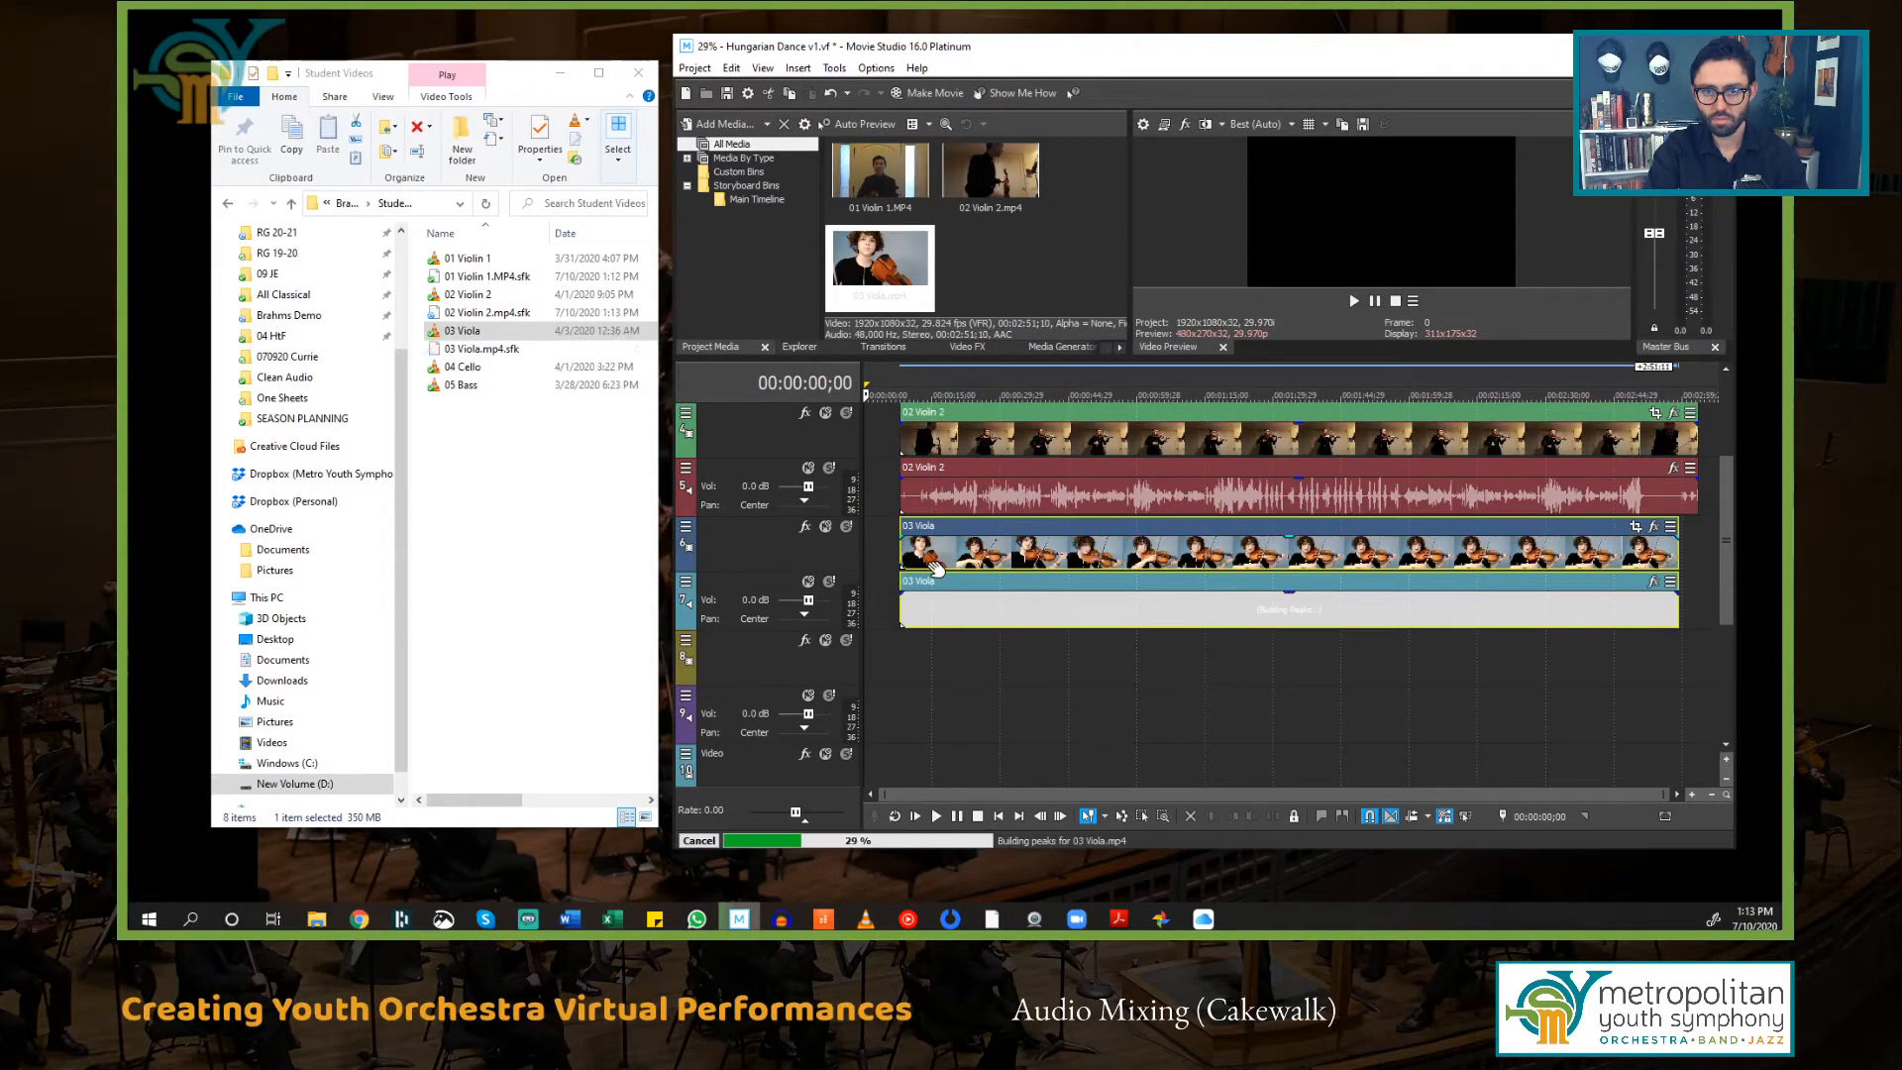
Step: Add 04 Cello and 05 Bass to the remaining empty video tracks in order
{"action": "left_click_drag", "start_coordinate": [463, 371], "coordinate": [926, 678]}
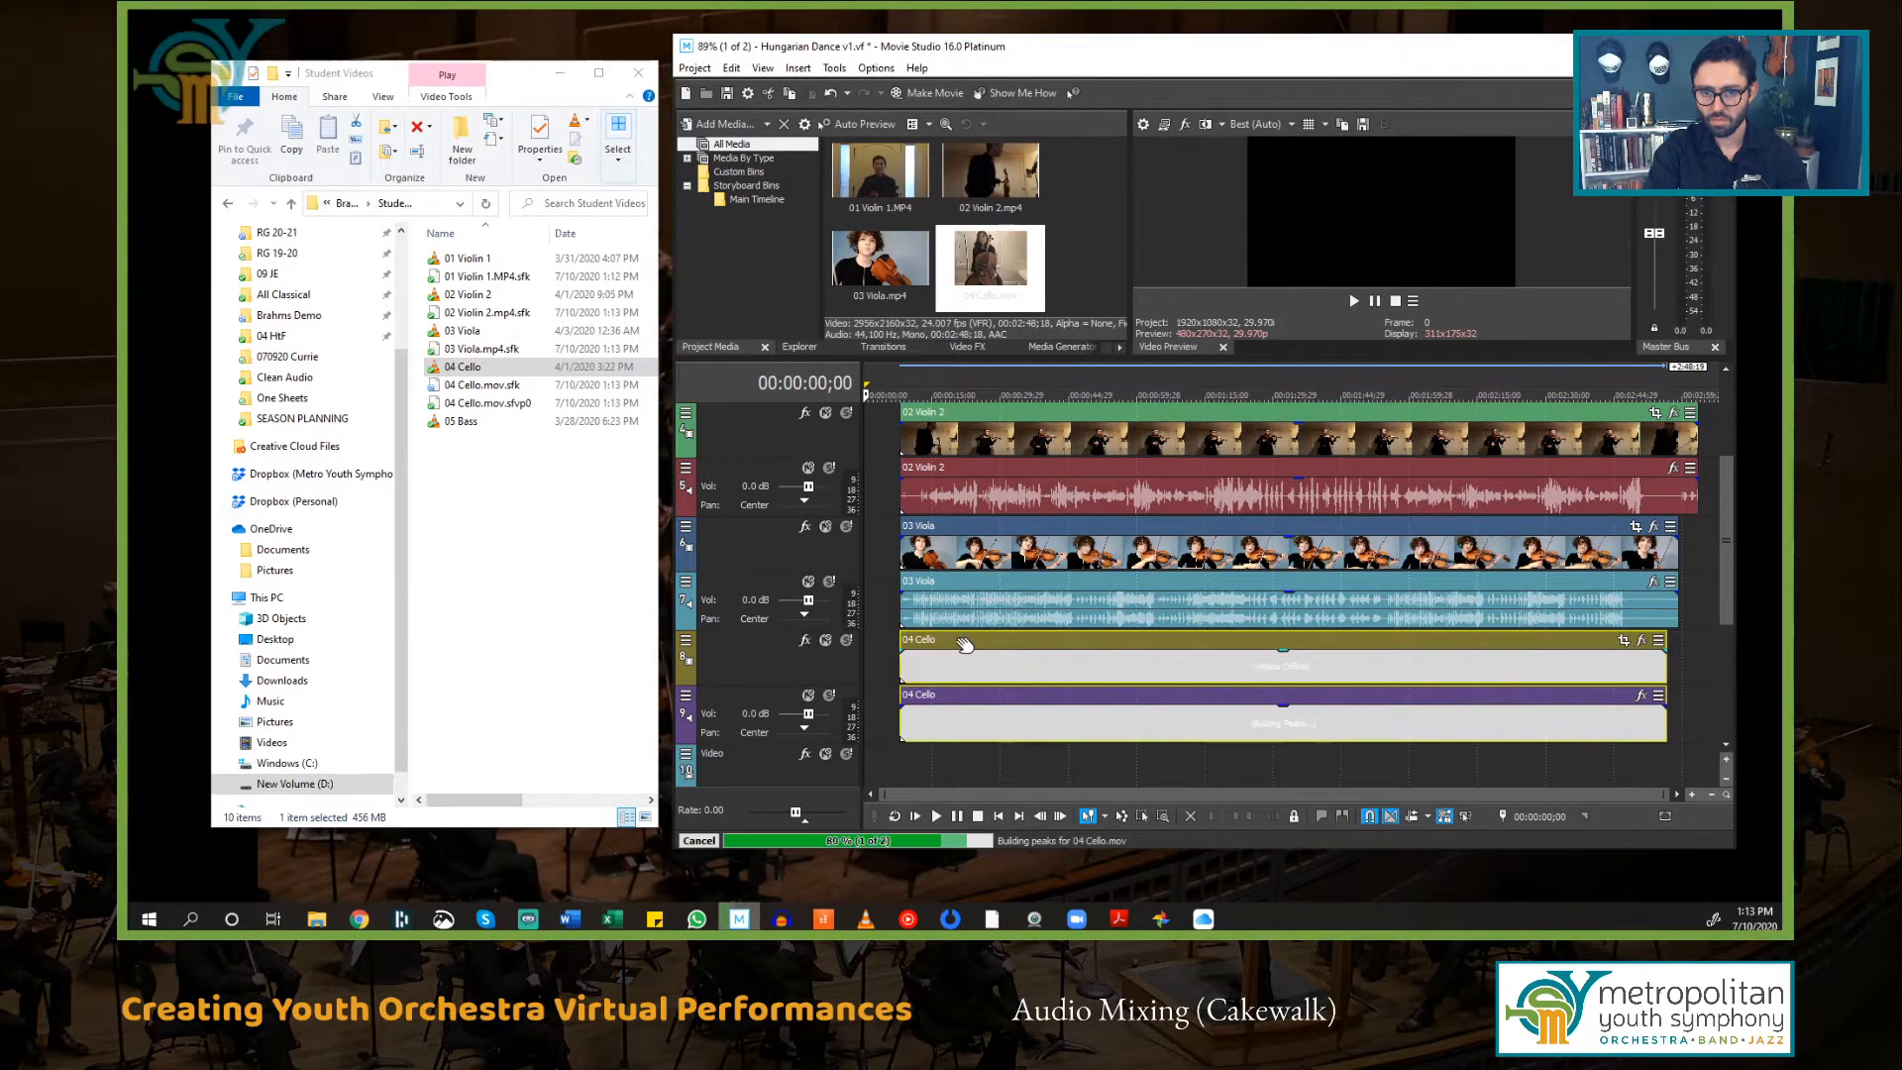
{"action": "scroll", "coordinate": [932, 639], "scroll_direction": "down", "scroll_amount": 2}
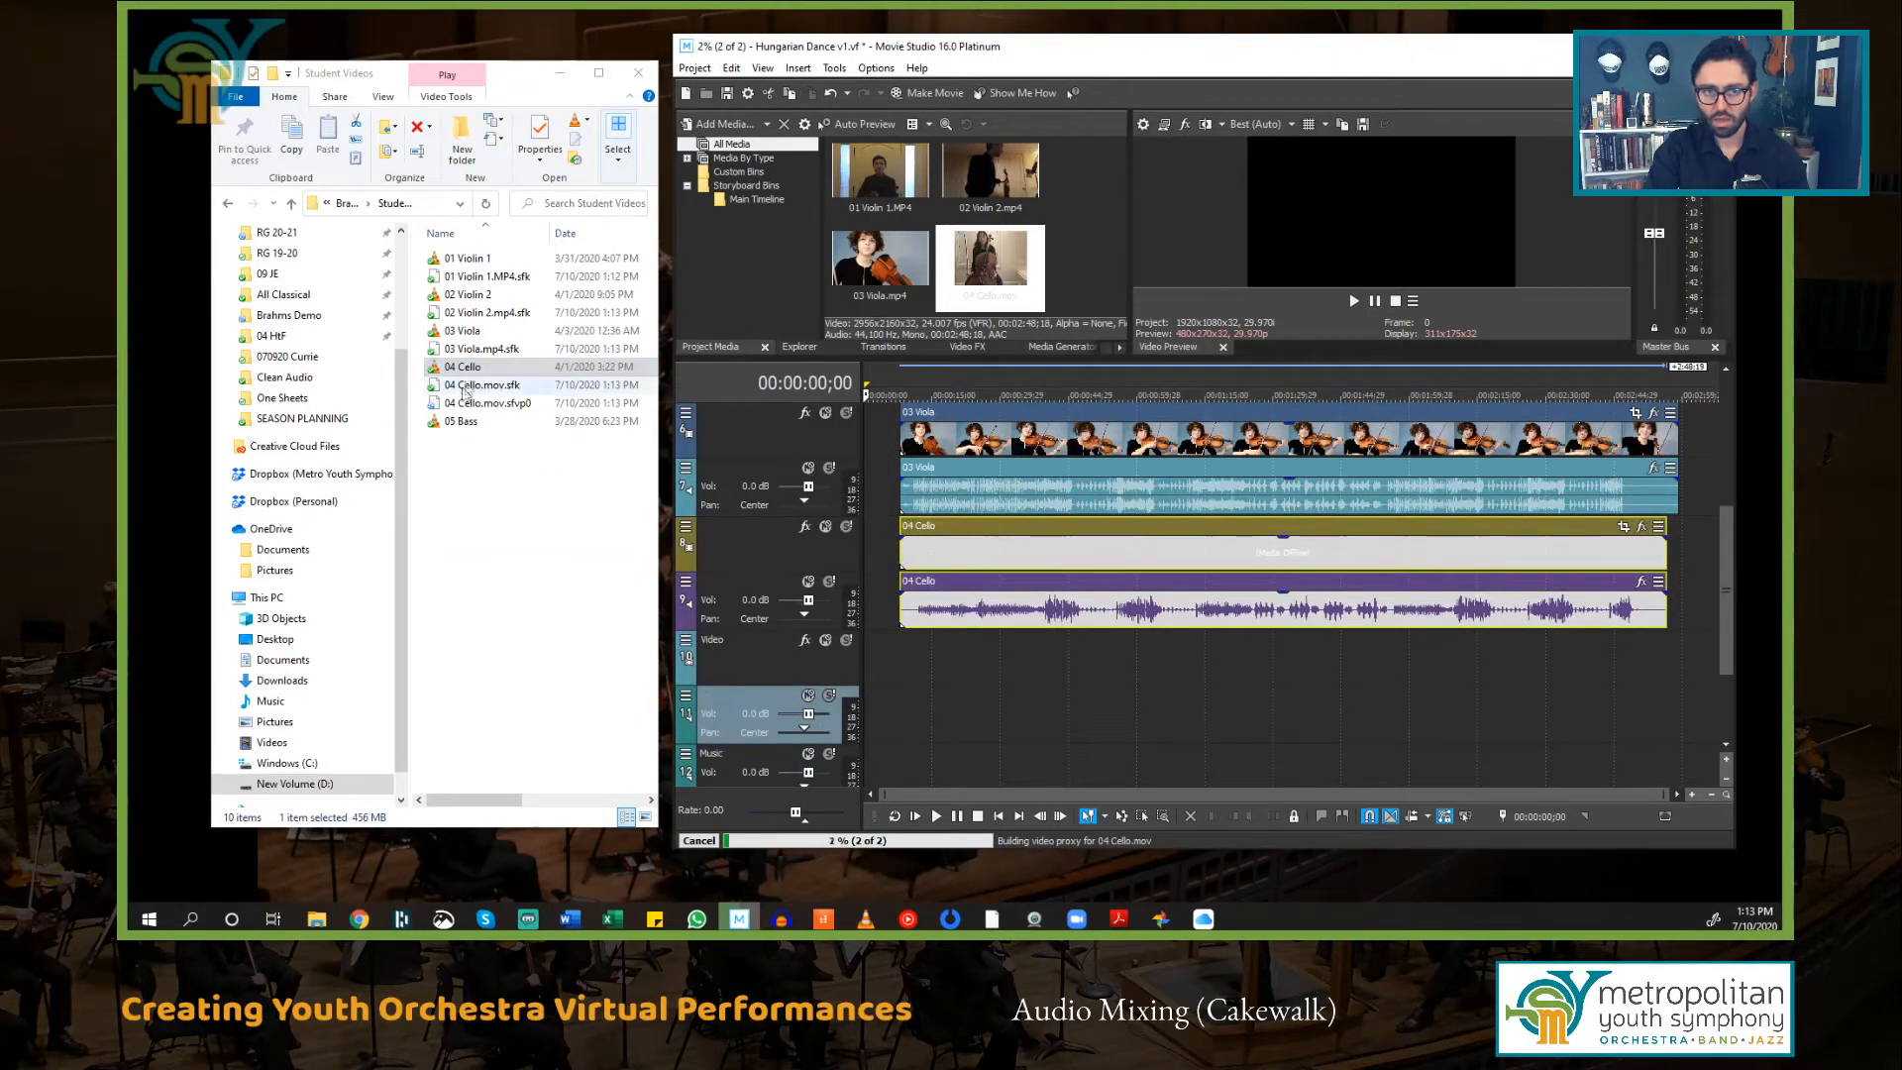
{"action": "left_click_drag", "start_coordinate": [461, 423], "coordinate": [917, 683]}
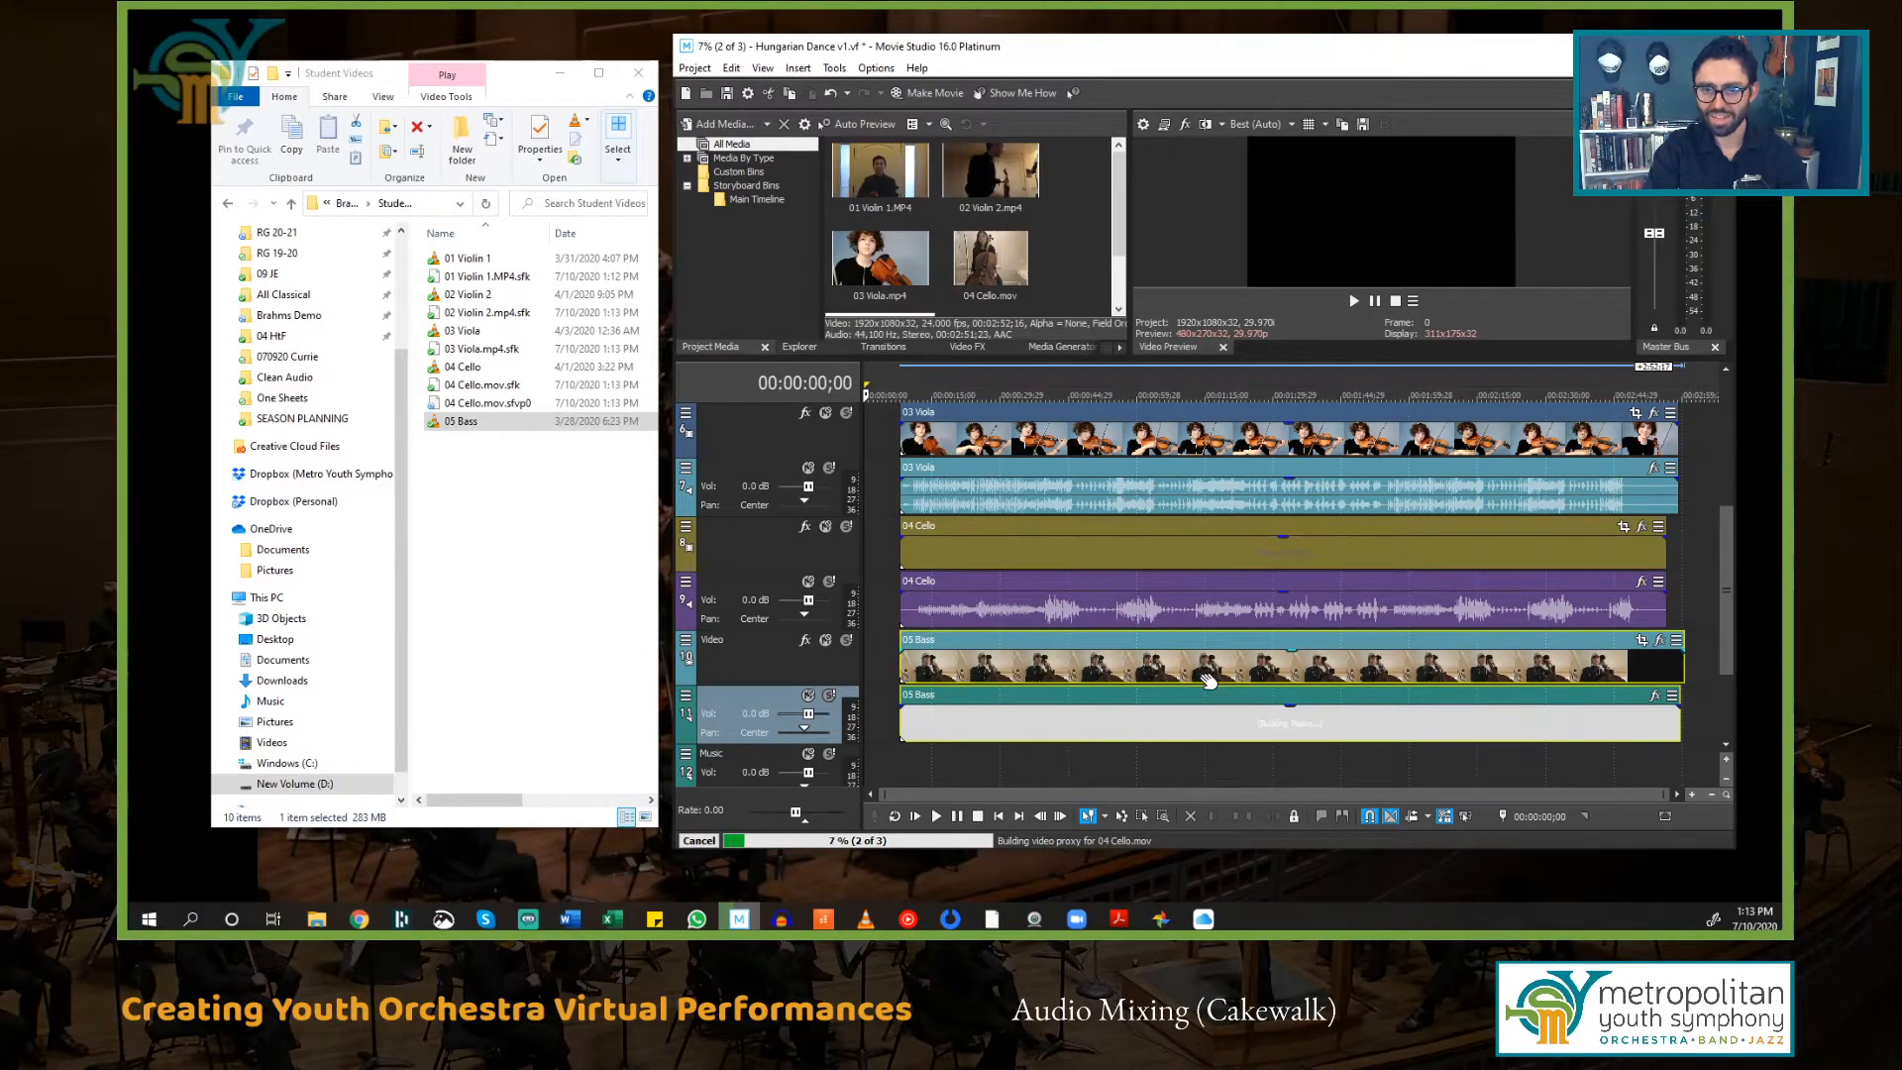
{"action": "scroll", "coordinate": [1177, 649], "scroll_direction": "up", "scroll_amount": 5}
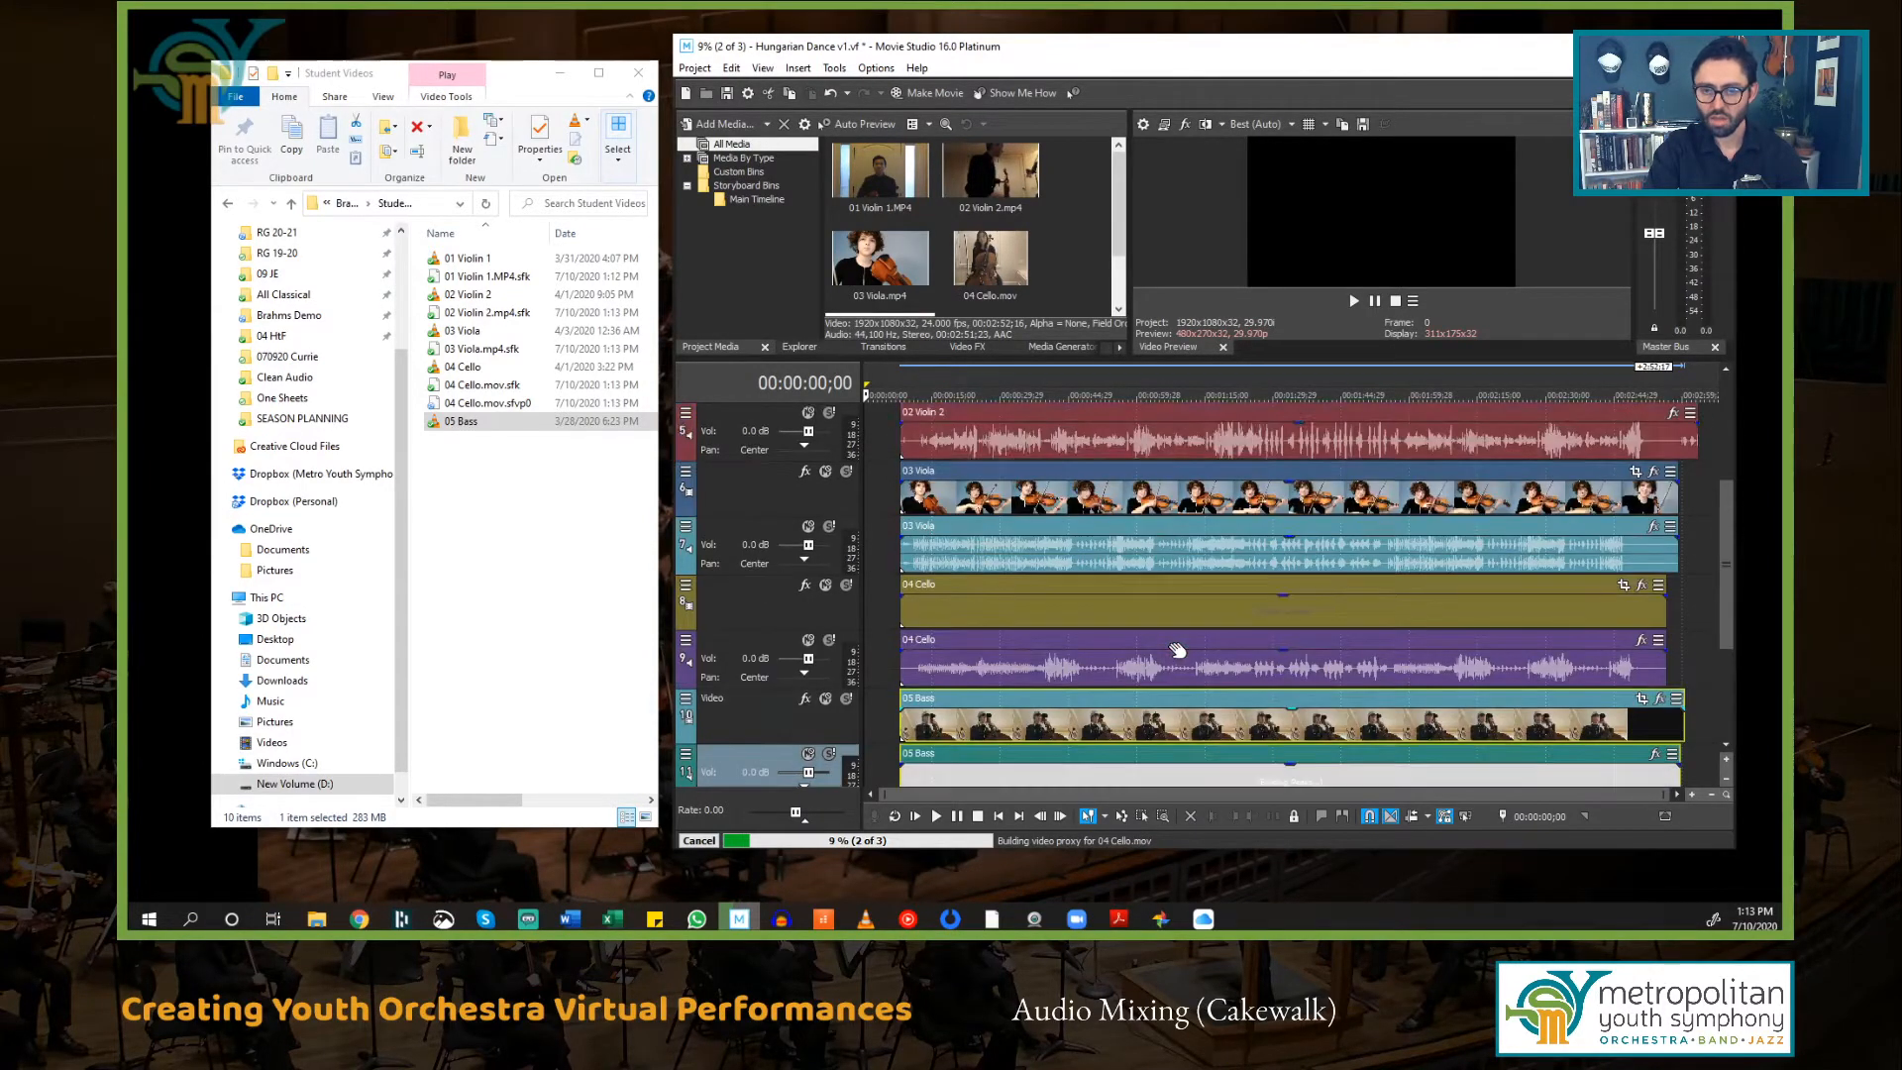
{"action": "scroll", "coordinate": [1177, 649], "scroll_direction": "down", "scroll_amount": 5}
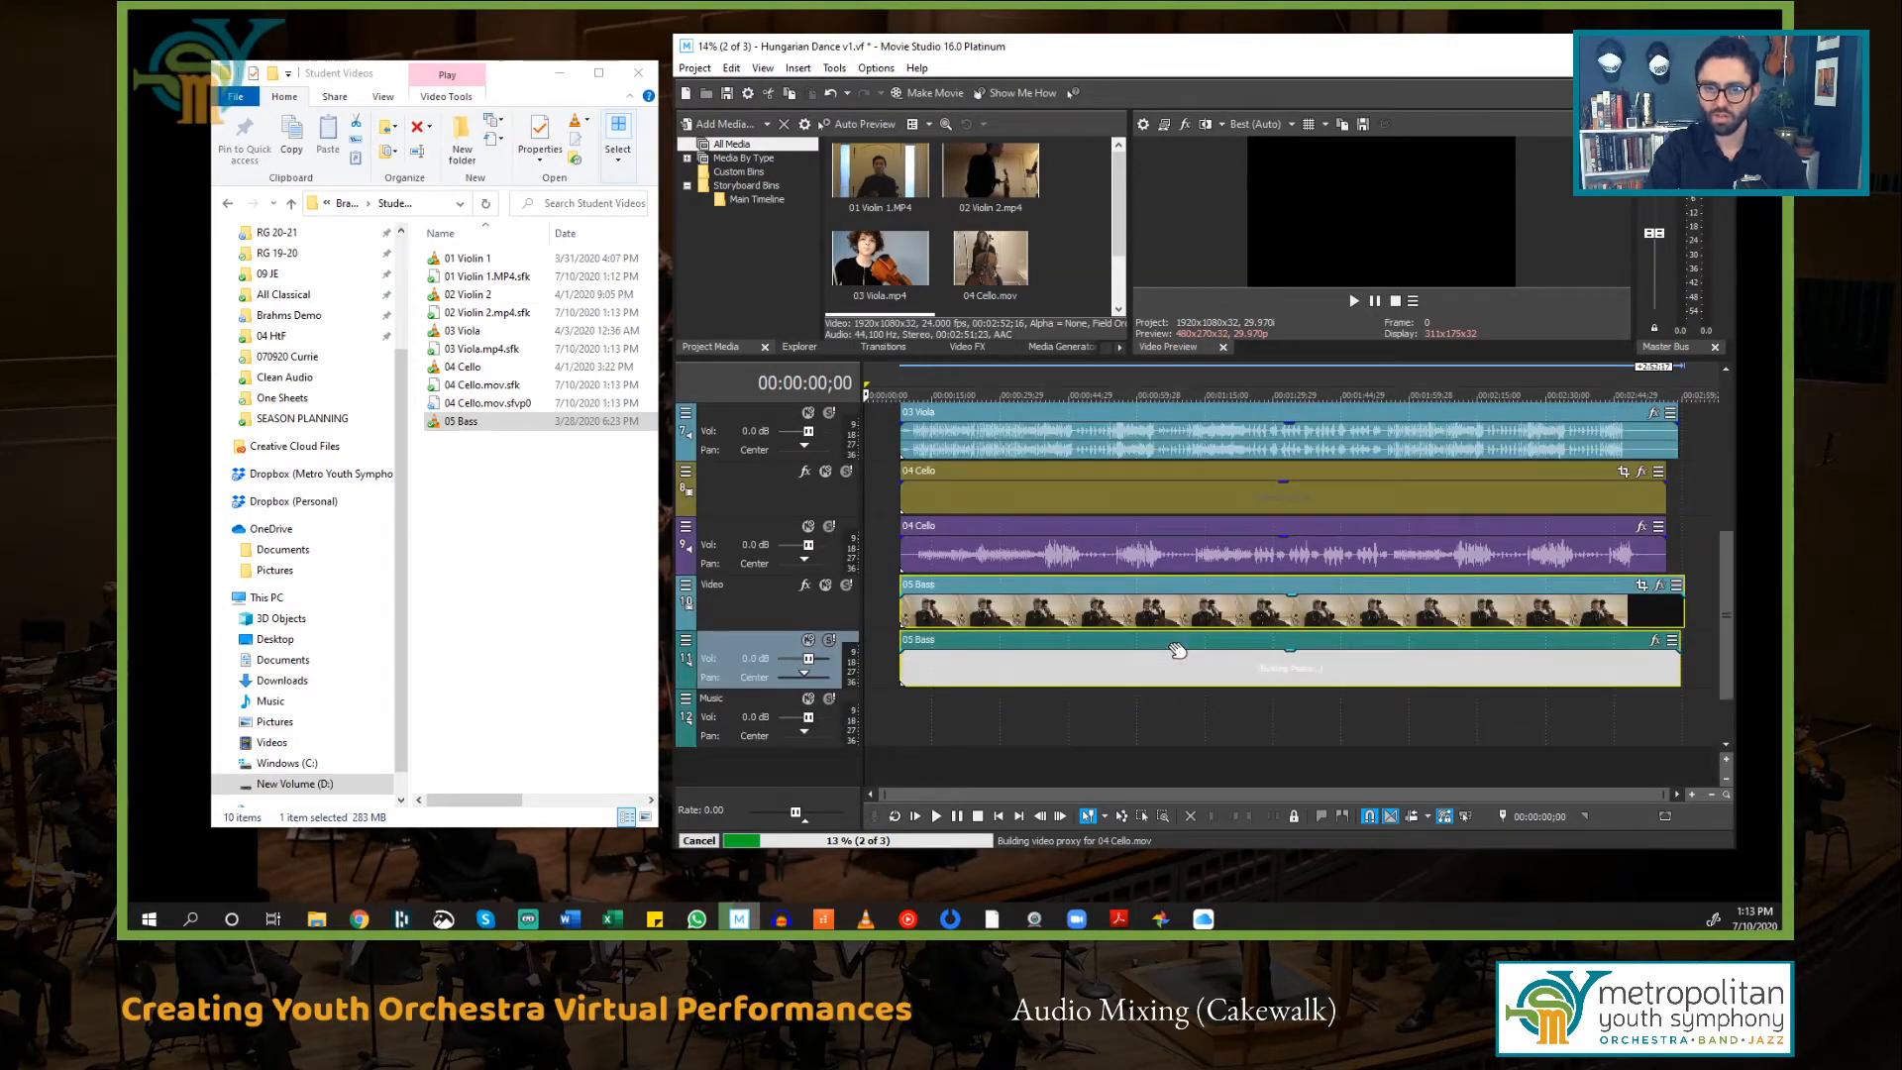
Step: Add the Brahms Final Render file from Brahms Demo > Audio Renders > Brahms Final Mix to the Music track
{"action": "scroll", "coordinate": [1177, 648], "scroll_direction": "down", "scroll_amount": 1}
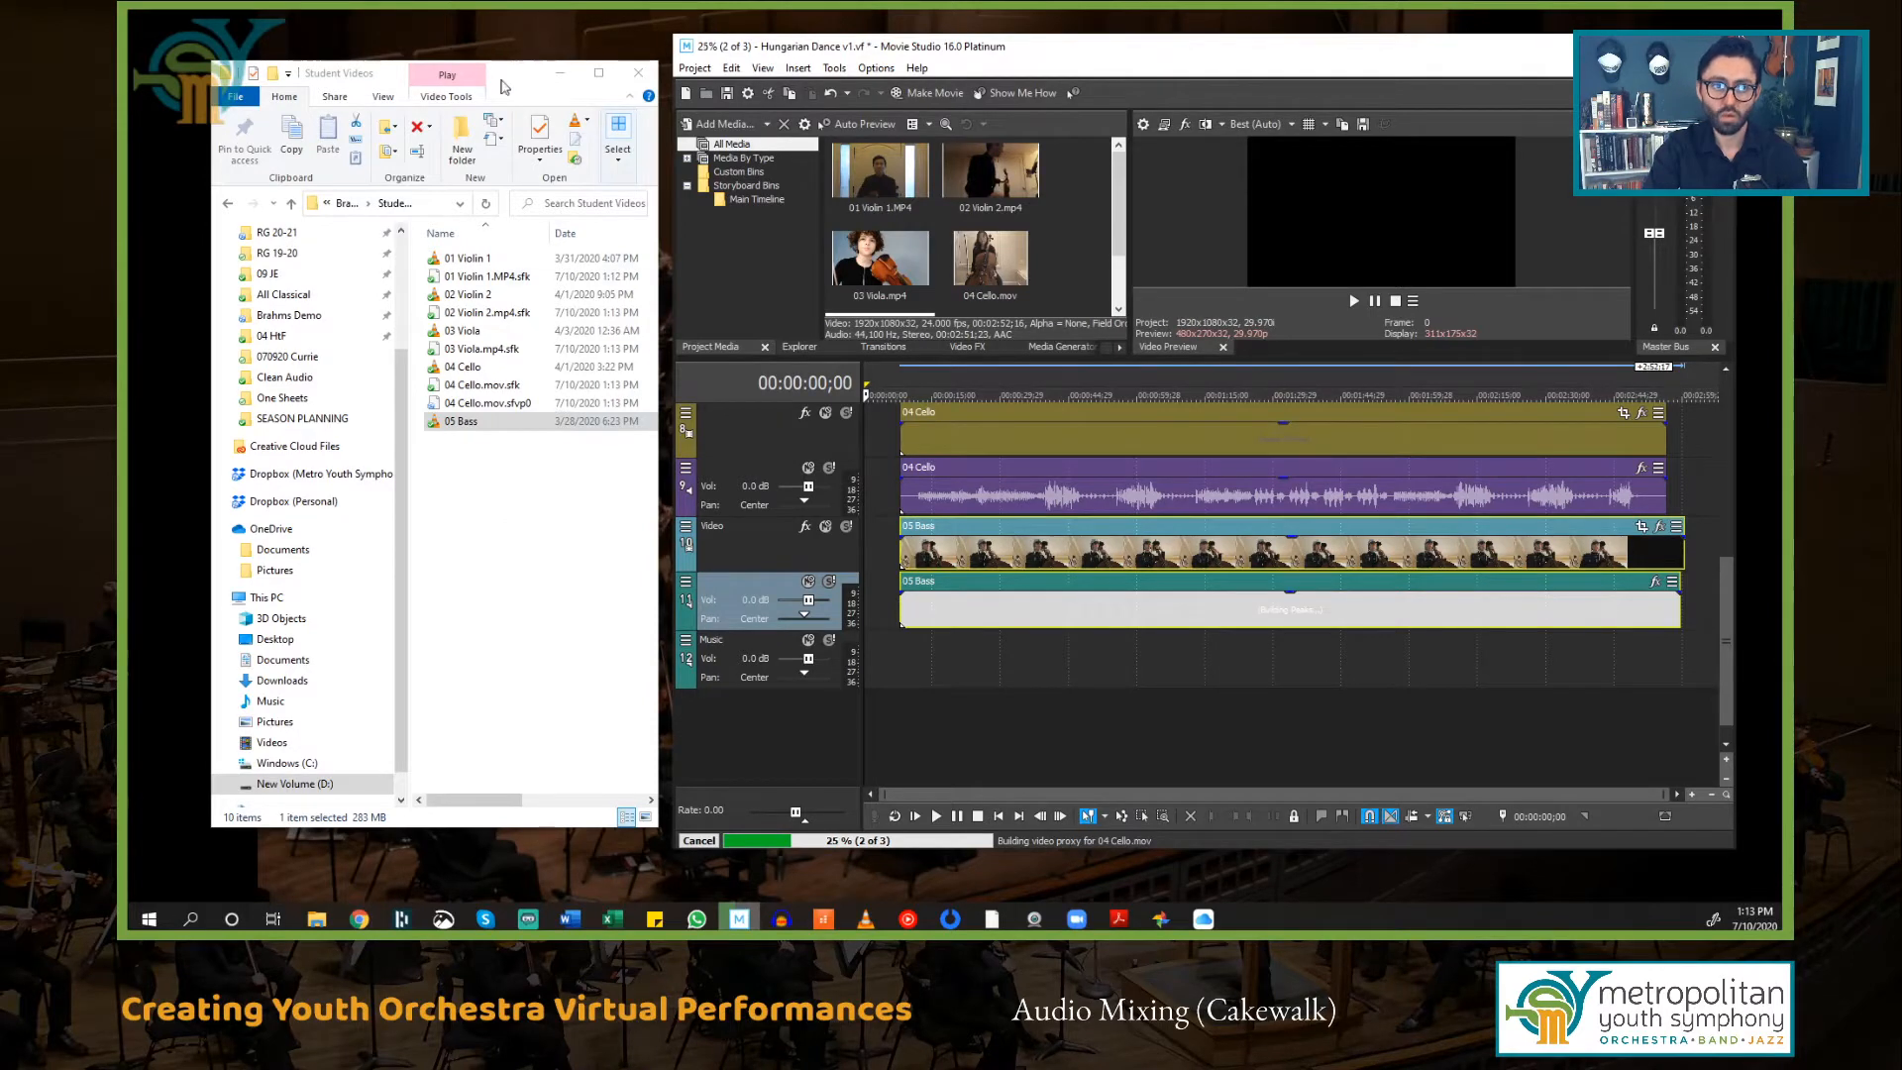
{"action": "left_click", "coordinate": [508, 78]}
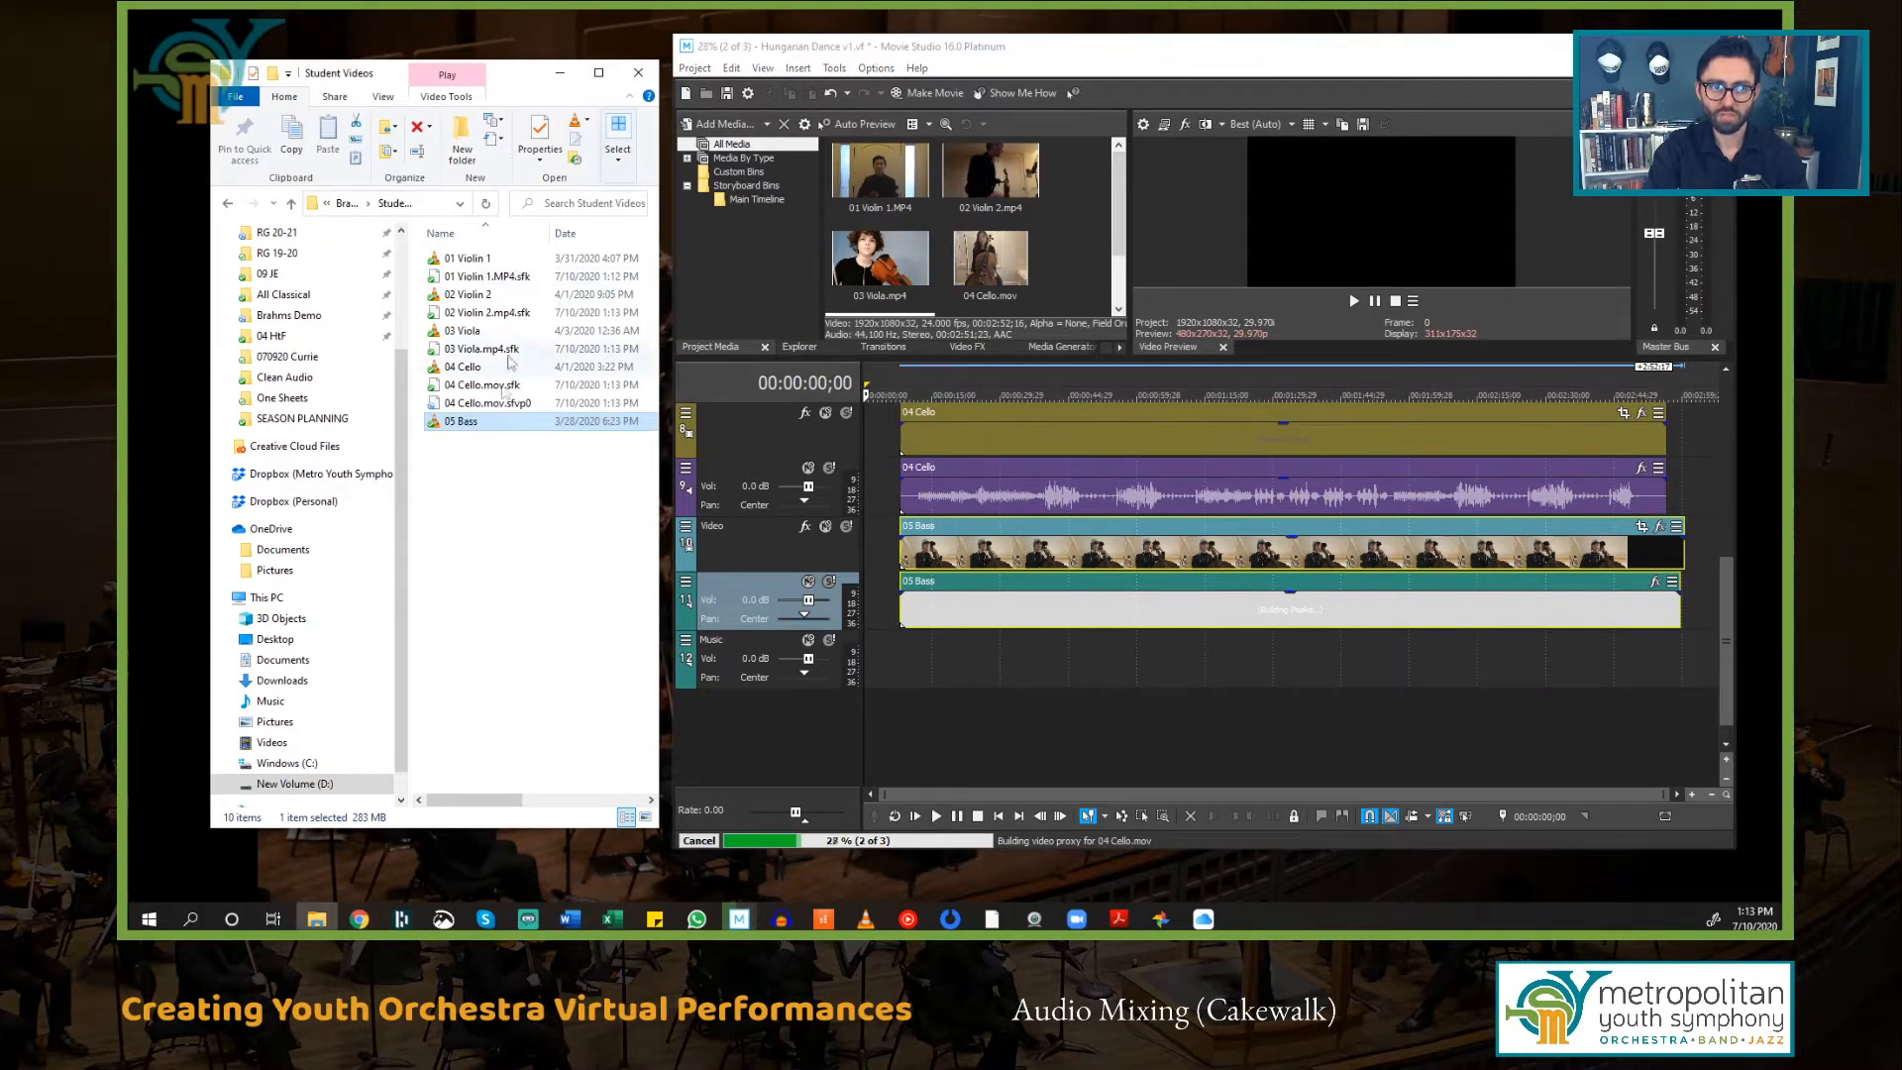
{"action": "left_click", "coordinate": [291, 203]}
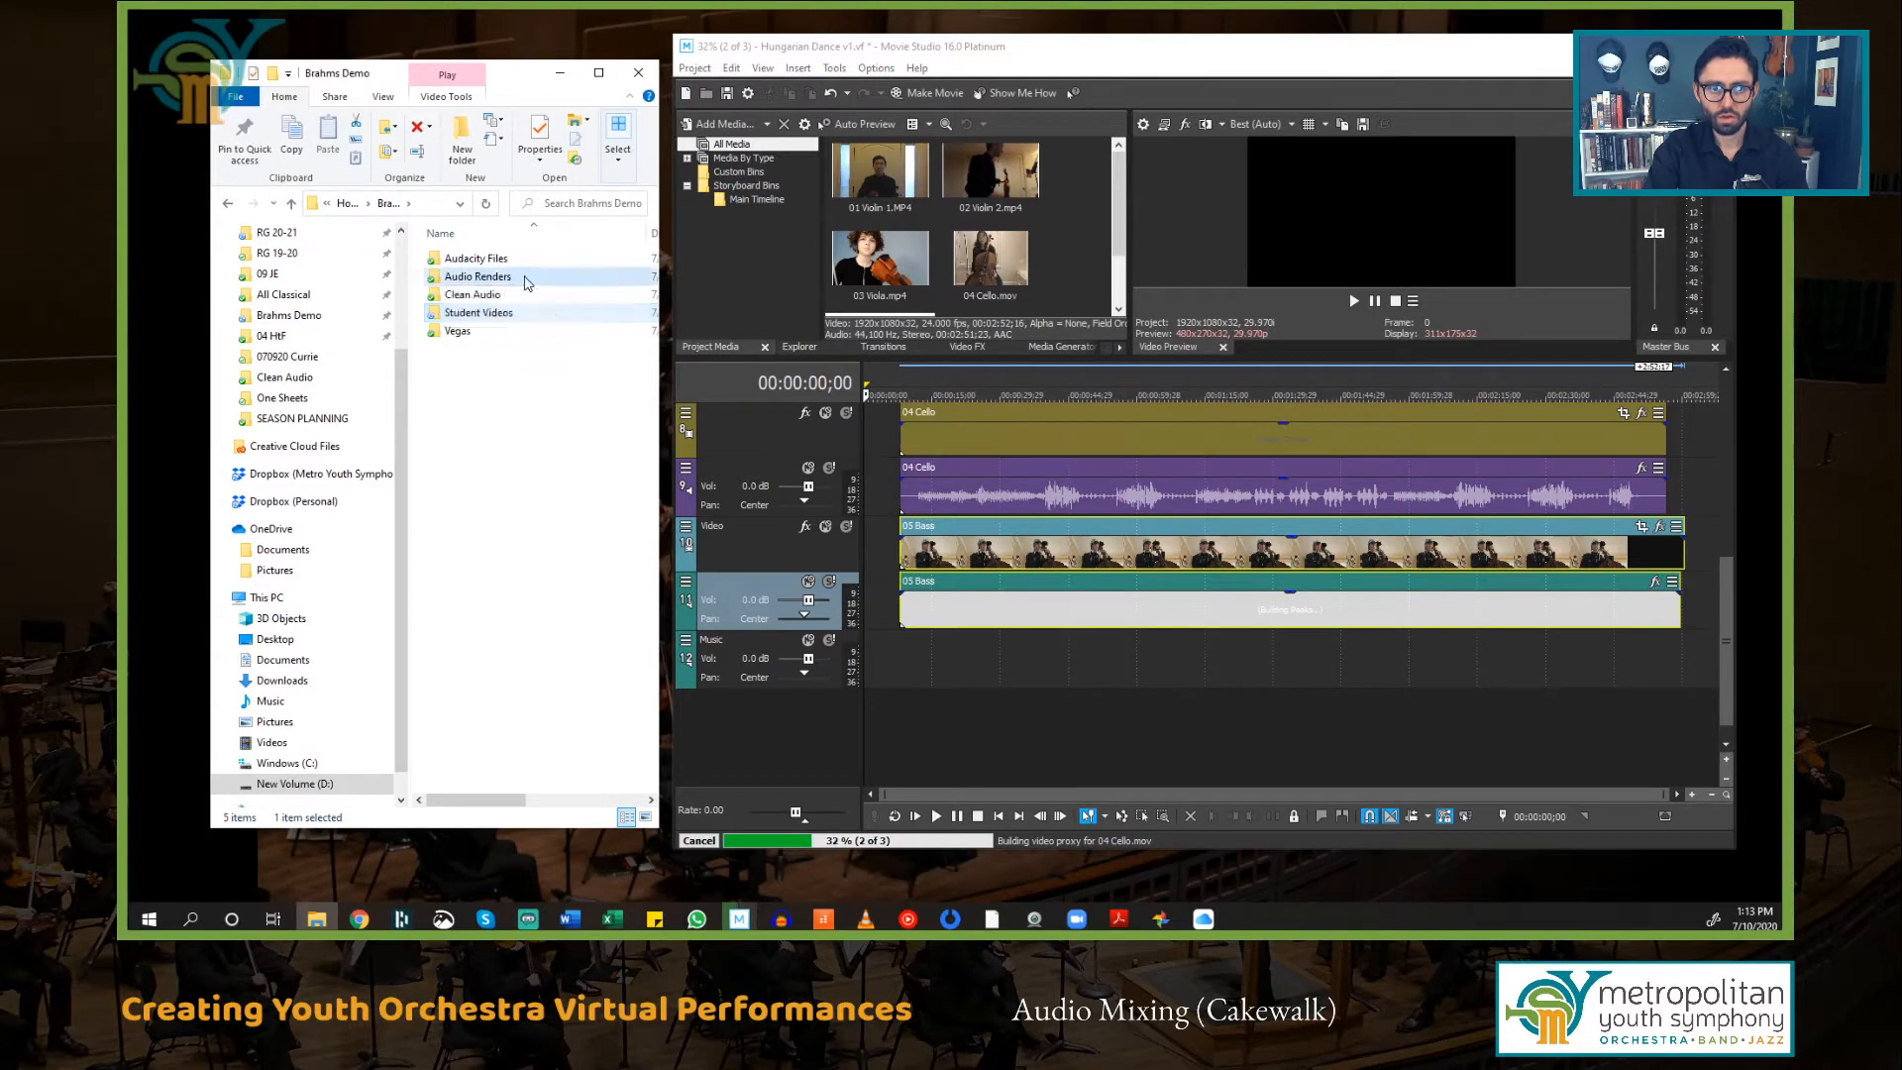
{"action": "double_click", "coordinate": [496, 277]}
{"action": "double_click", "coordinate": [485, 260]}
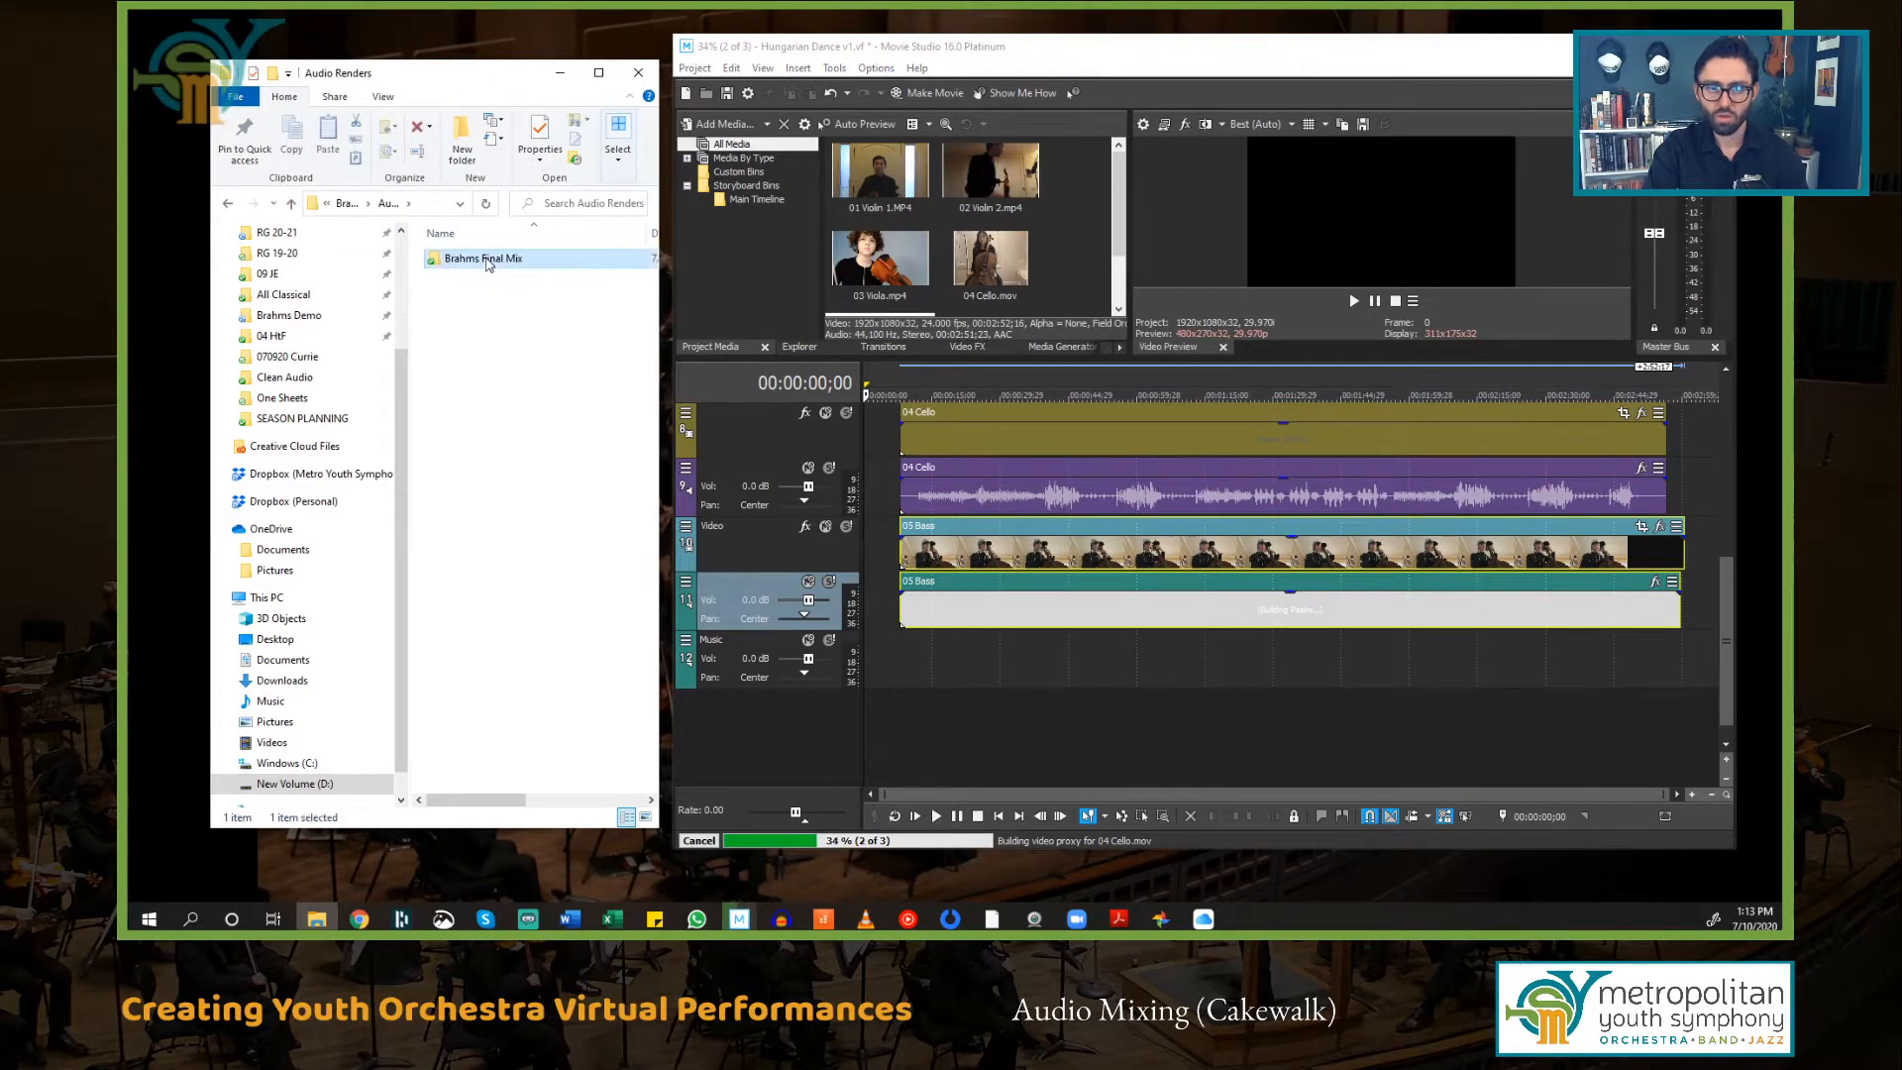
{"action": "left_click", "coordinate": [483, 302]}
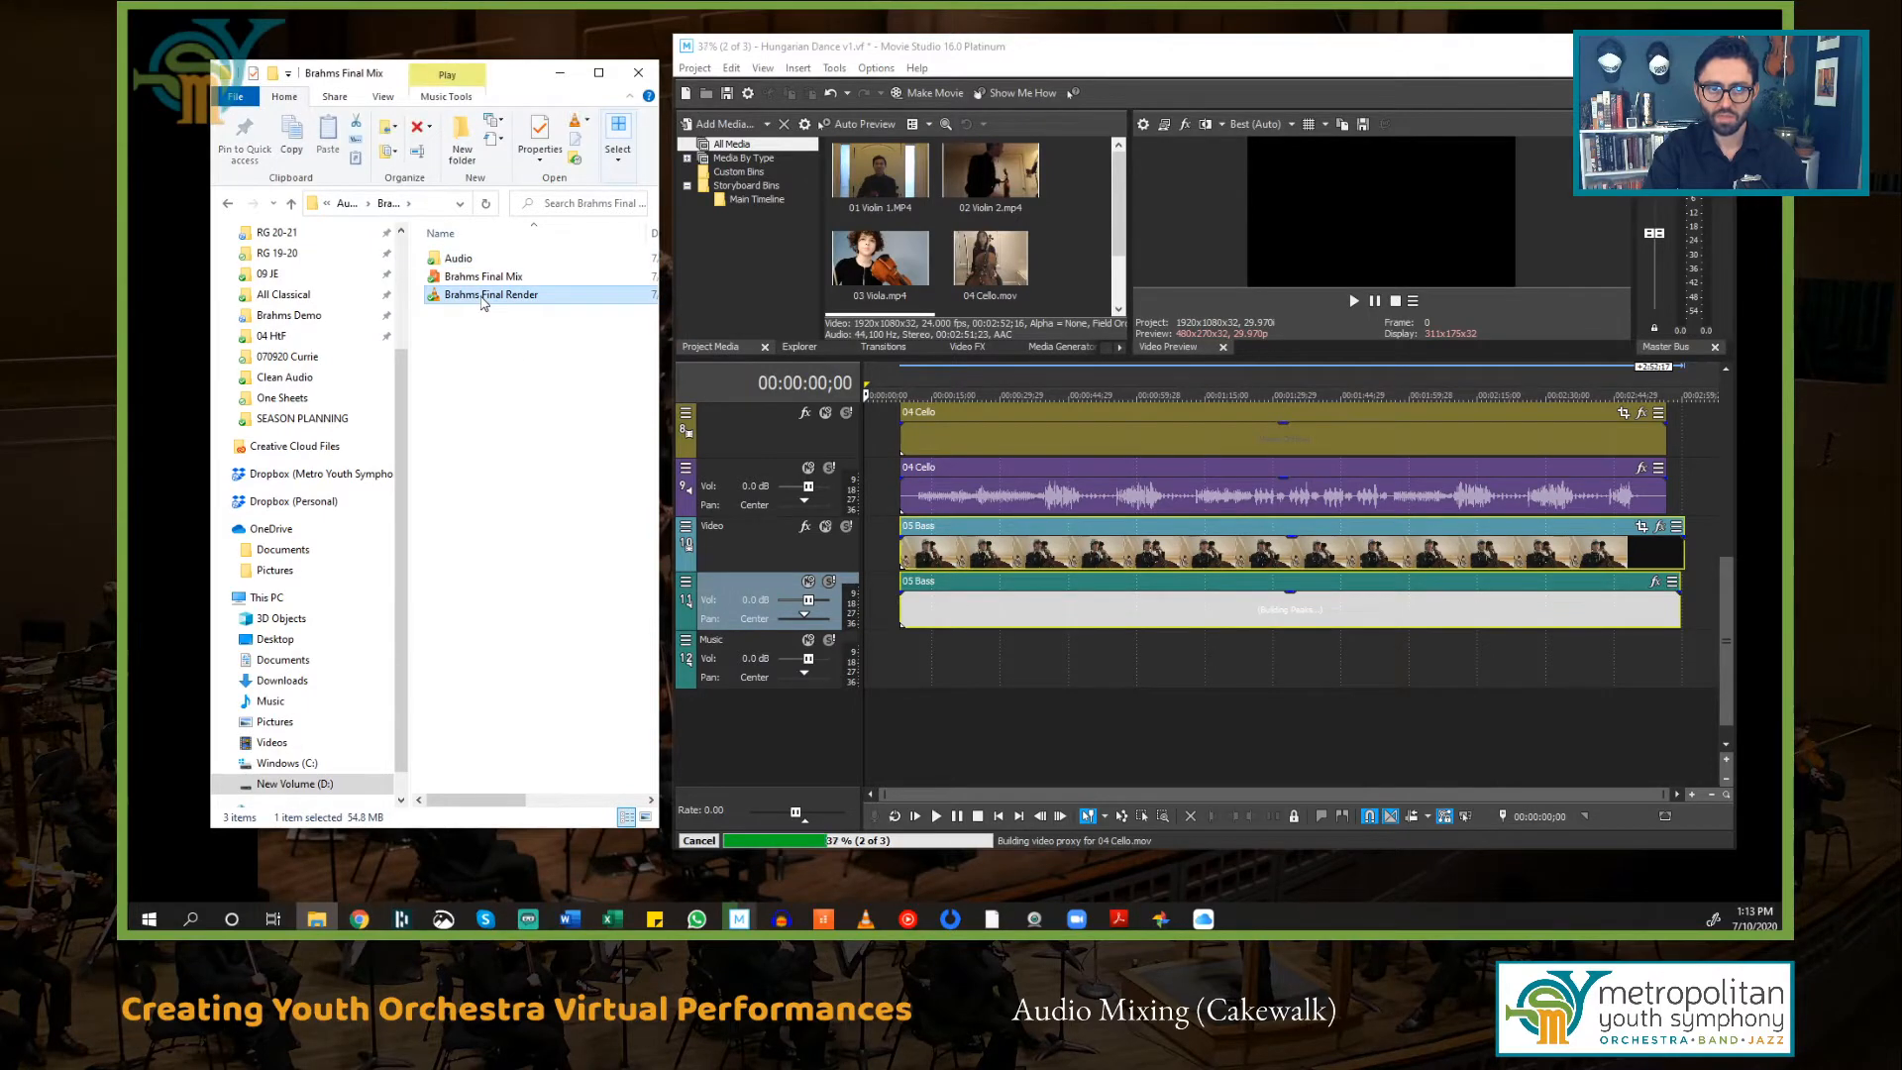
{"action": "left_click_drag", "start_coordinate": [505, 803], "coordinate": [604, 808]}
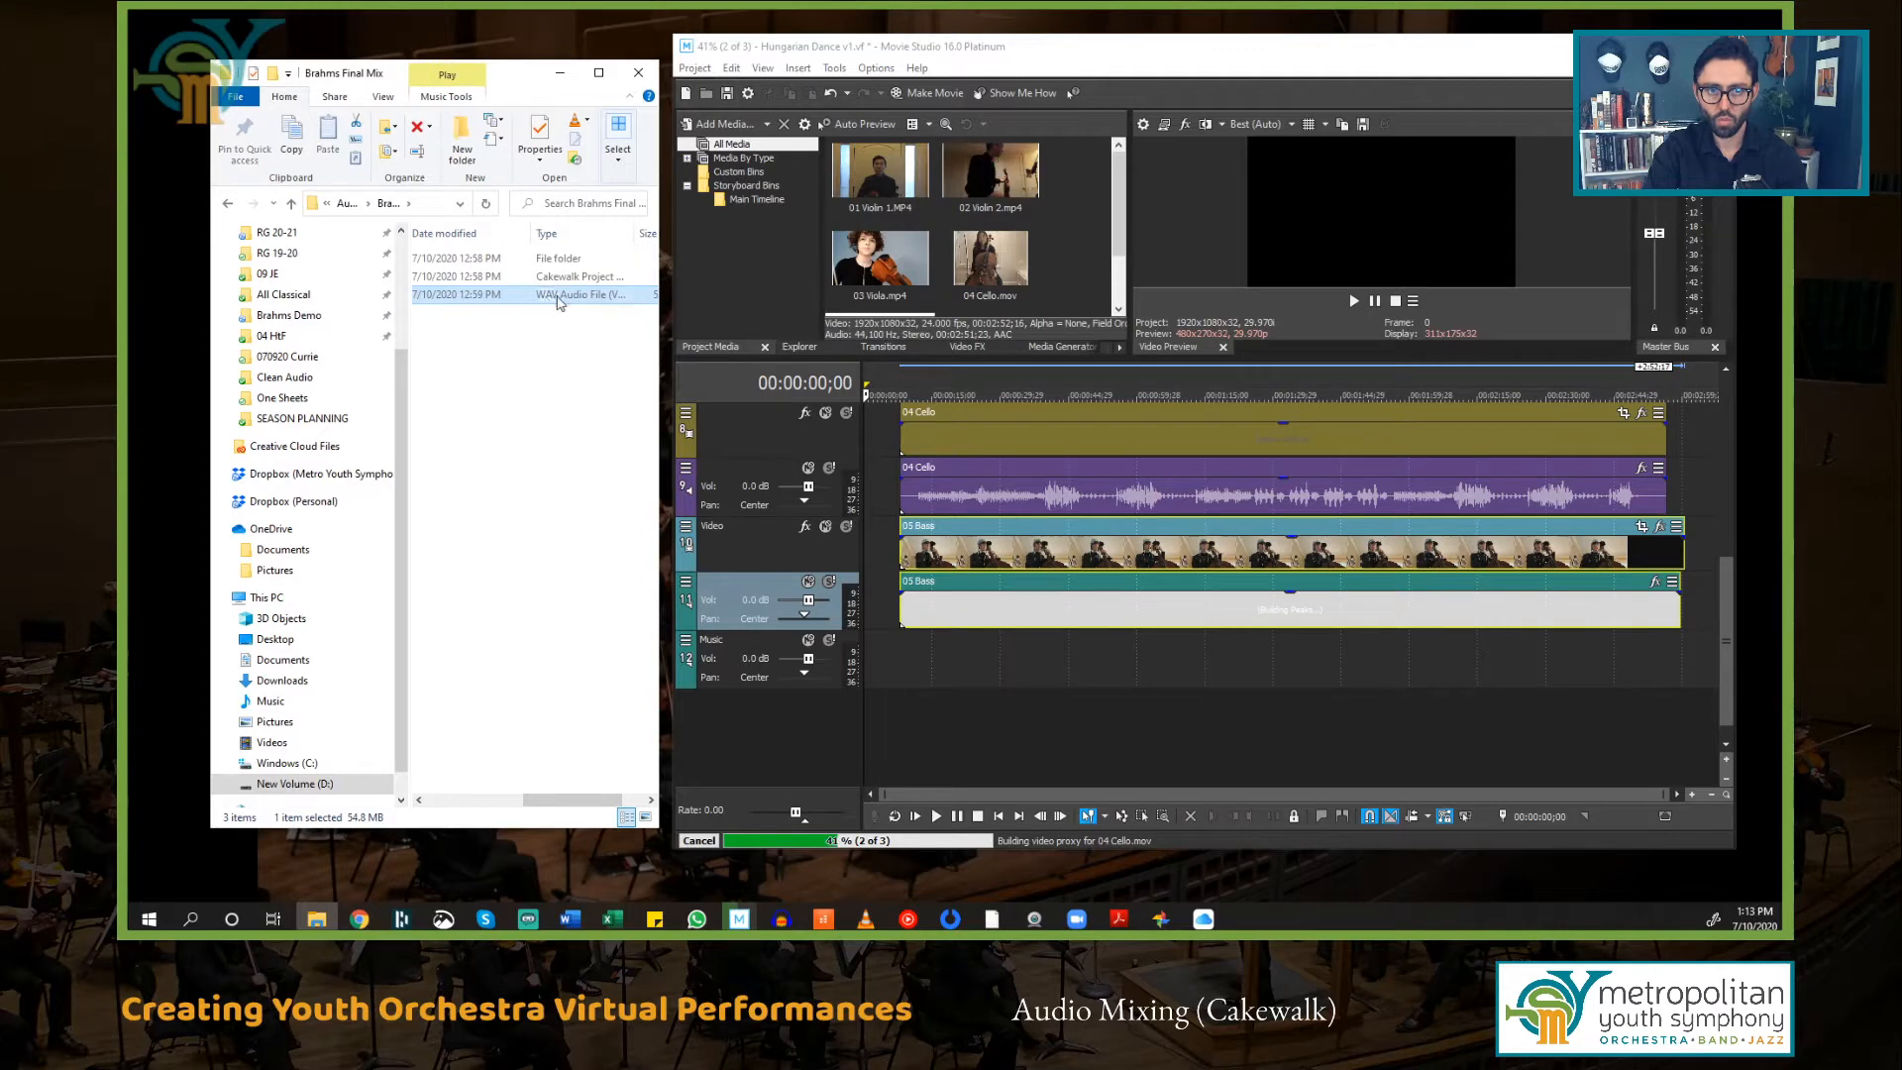
{"action": "left_click_drag", "start_coordinate": [597, 801], "coordinate": [500, 800]}
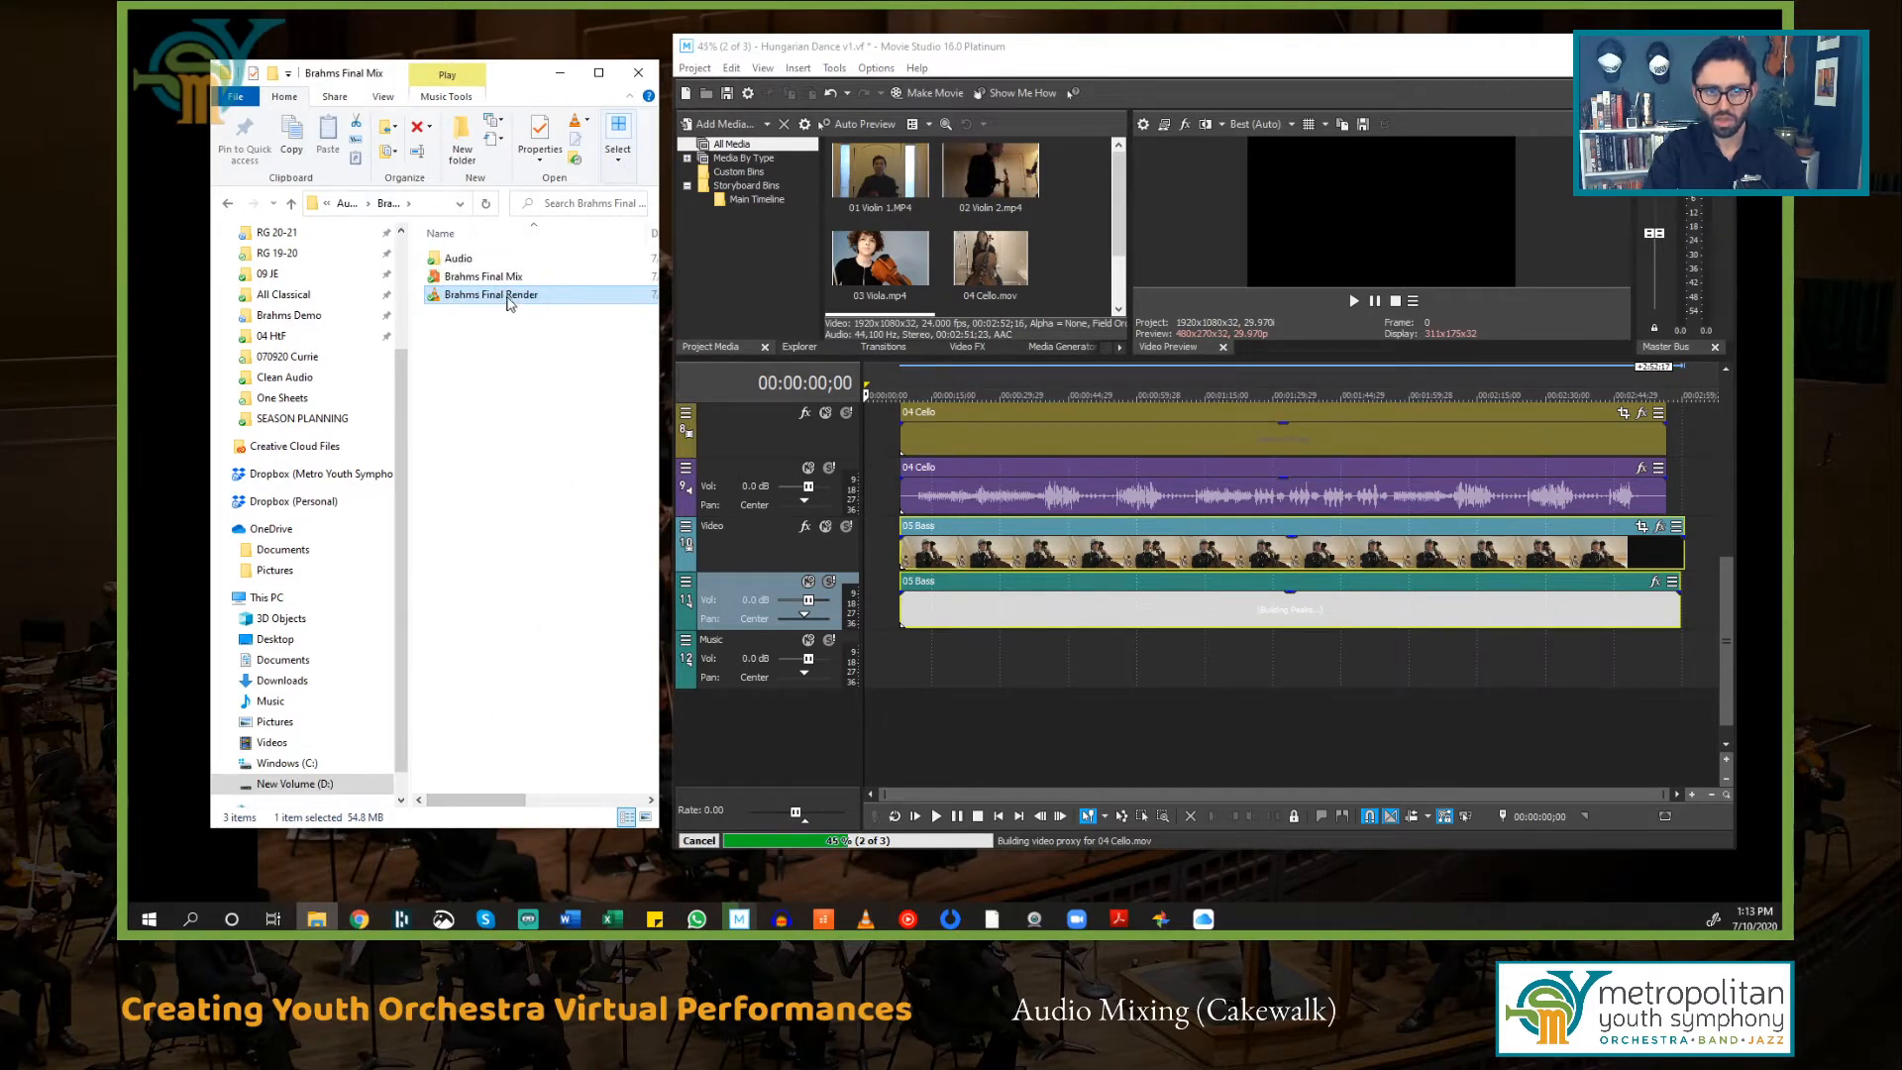
{"action": "left_click_drag", "start_coordinate": [516, 307], "coordinate": [922, 666]}
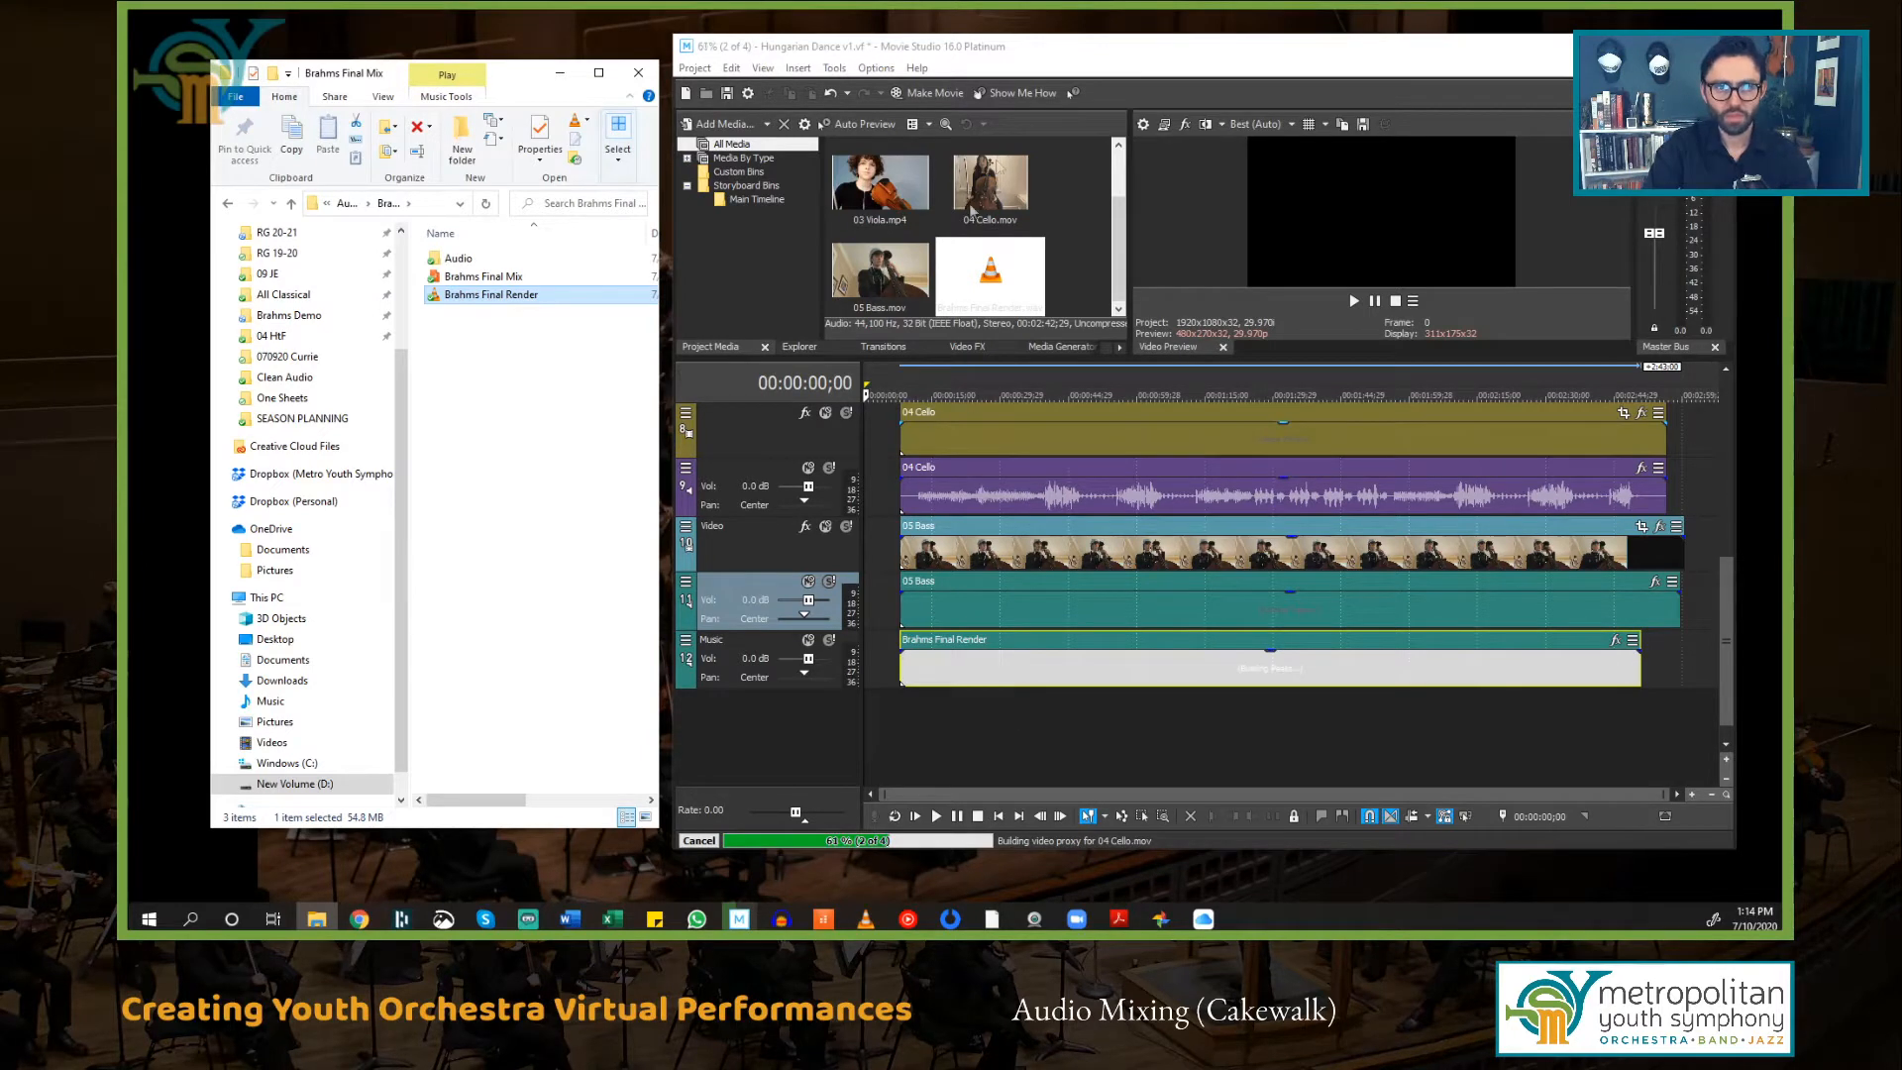
Step: Maximize the Movie Studio window
{"action": "left_click", "coordinate": [1058, 54]}
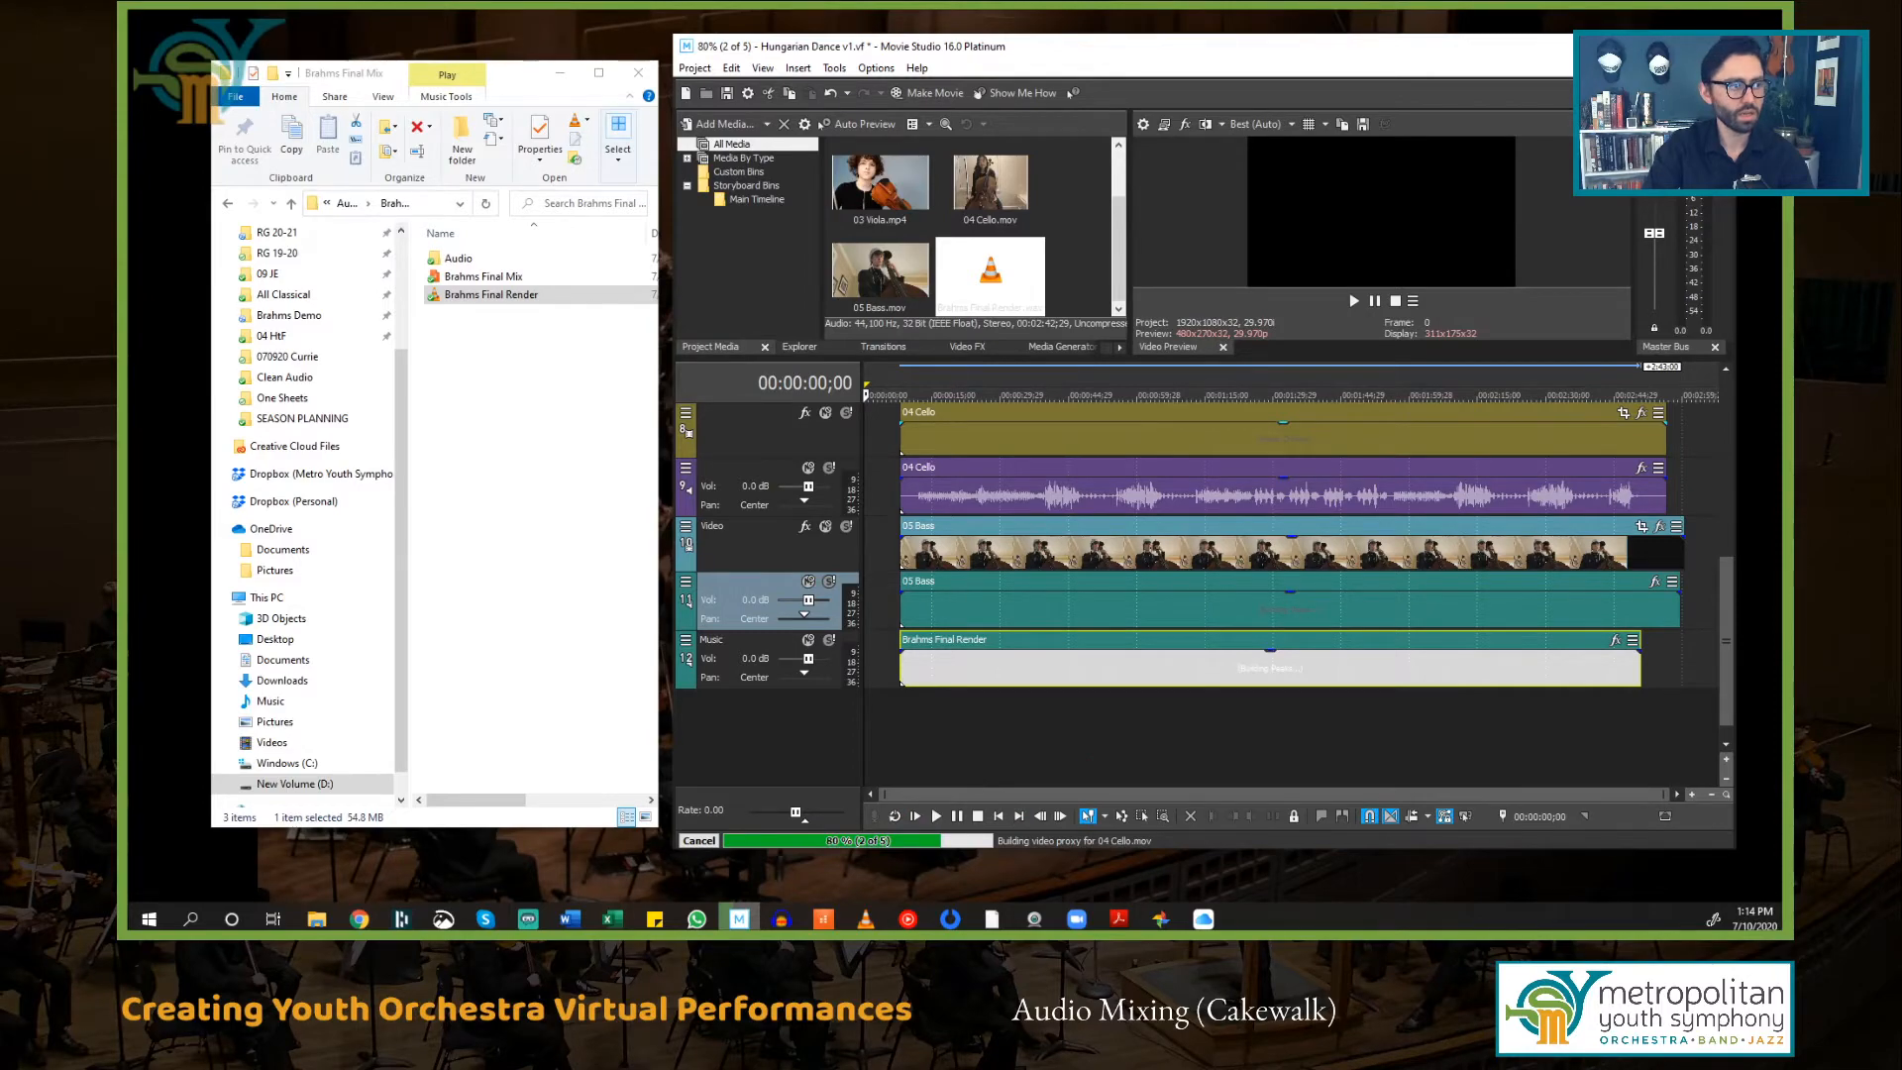
{"action": "key", "text": "super+Up"}
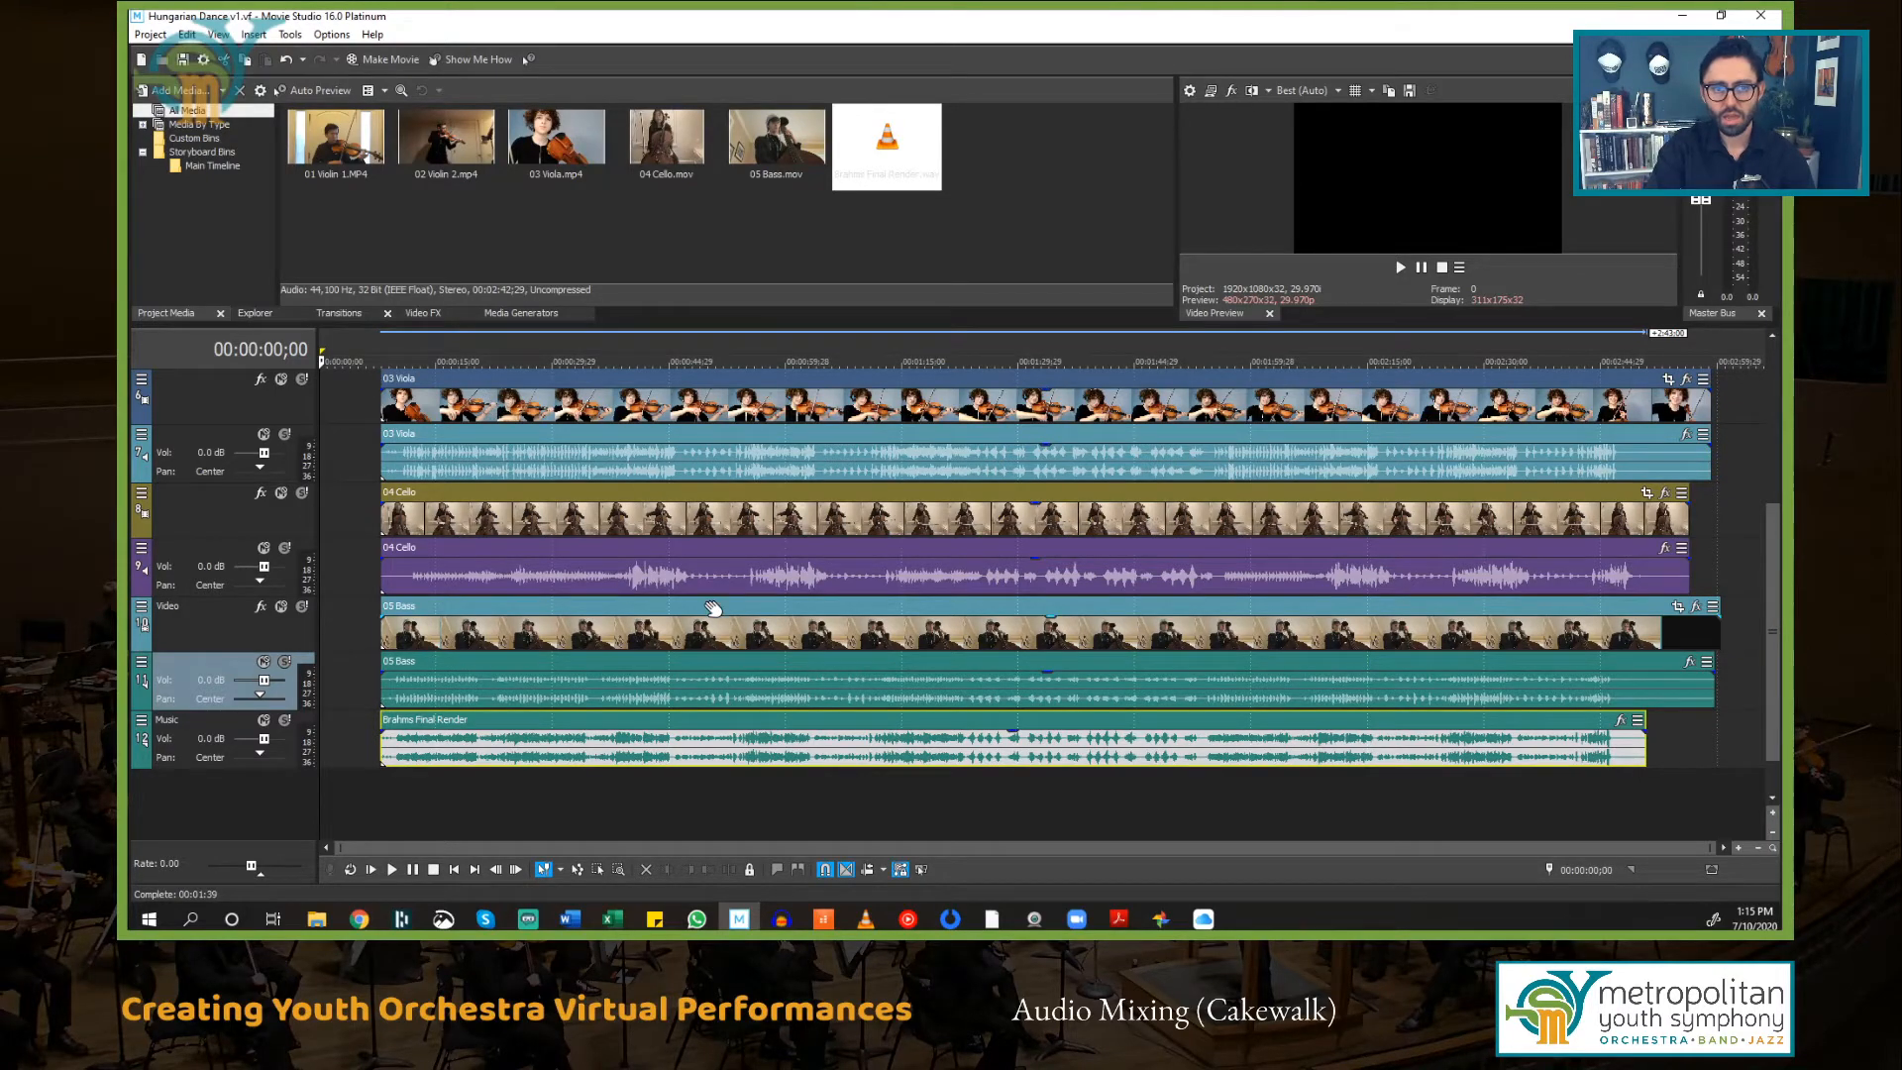
{"action": "scroll", "coordinate": [713, 608], "scroll_direction": "up", "scroll_amount": 2}
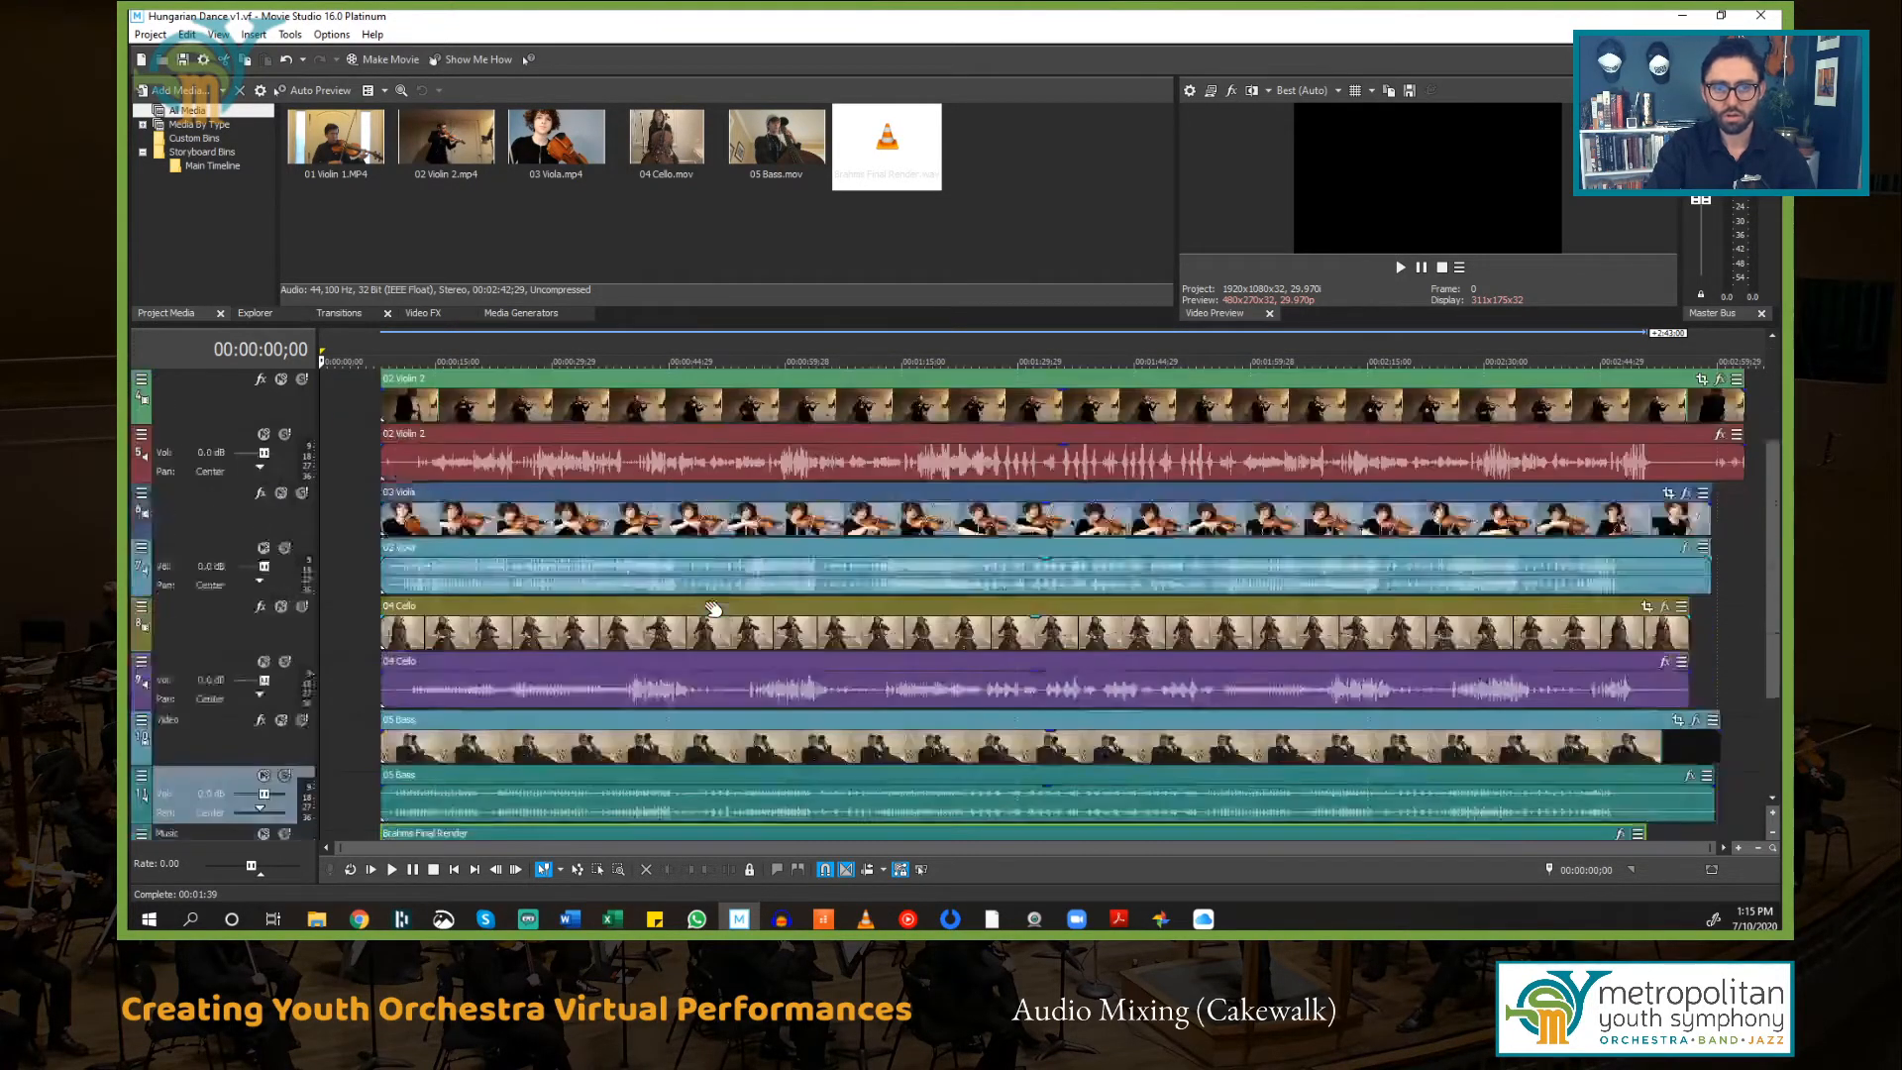
{"action": "scroll", "coordinate": [713, 609], "scroll_direction": "down", "scroll_amount": 2}
{"action": "scroll", "coordinate": [713, 608], "scroll_direction": "up", "scroll_amount": 5}
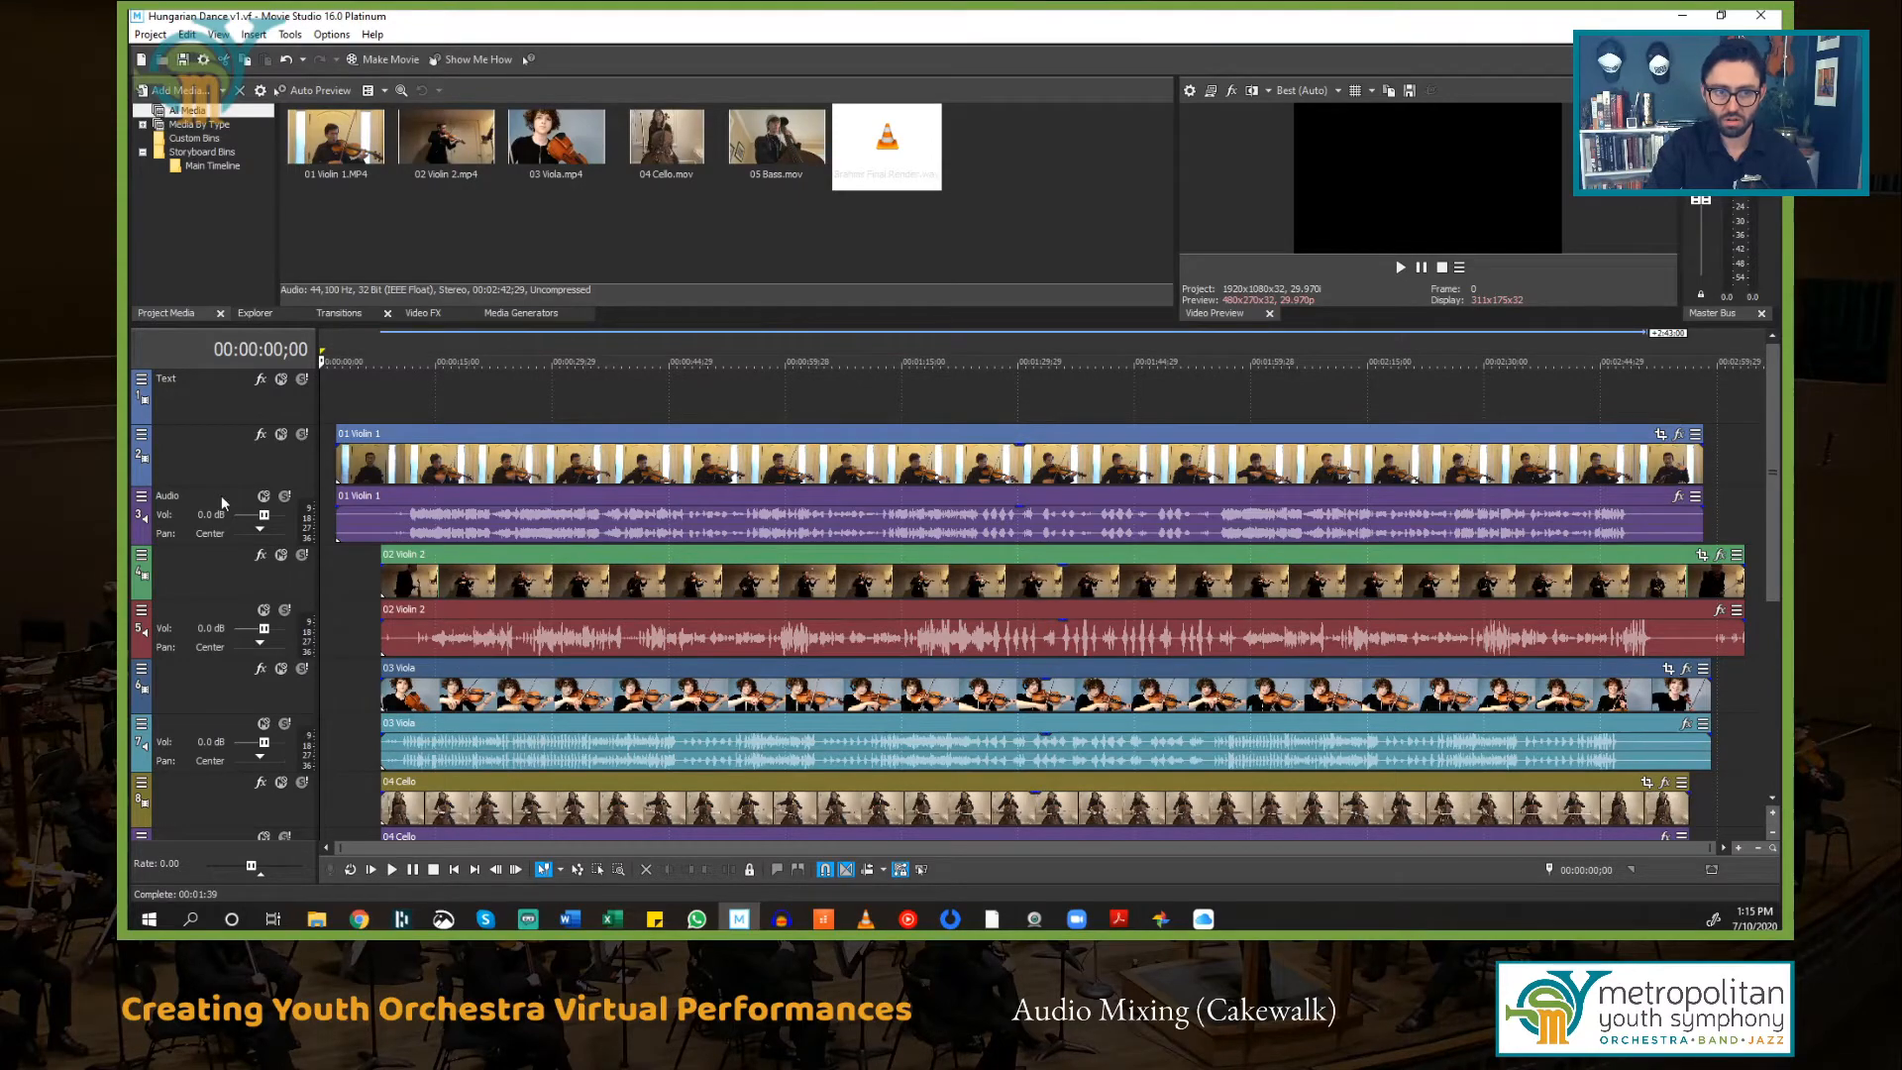
{"action": "scroll", "coordinate": [431, 590], "scroll_direction": "down", "scroll_amount": 4}
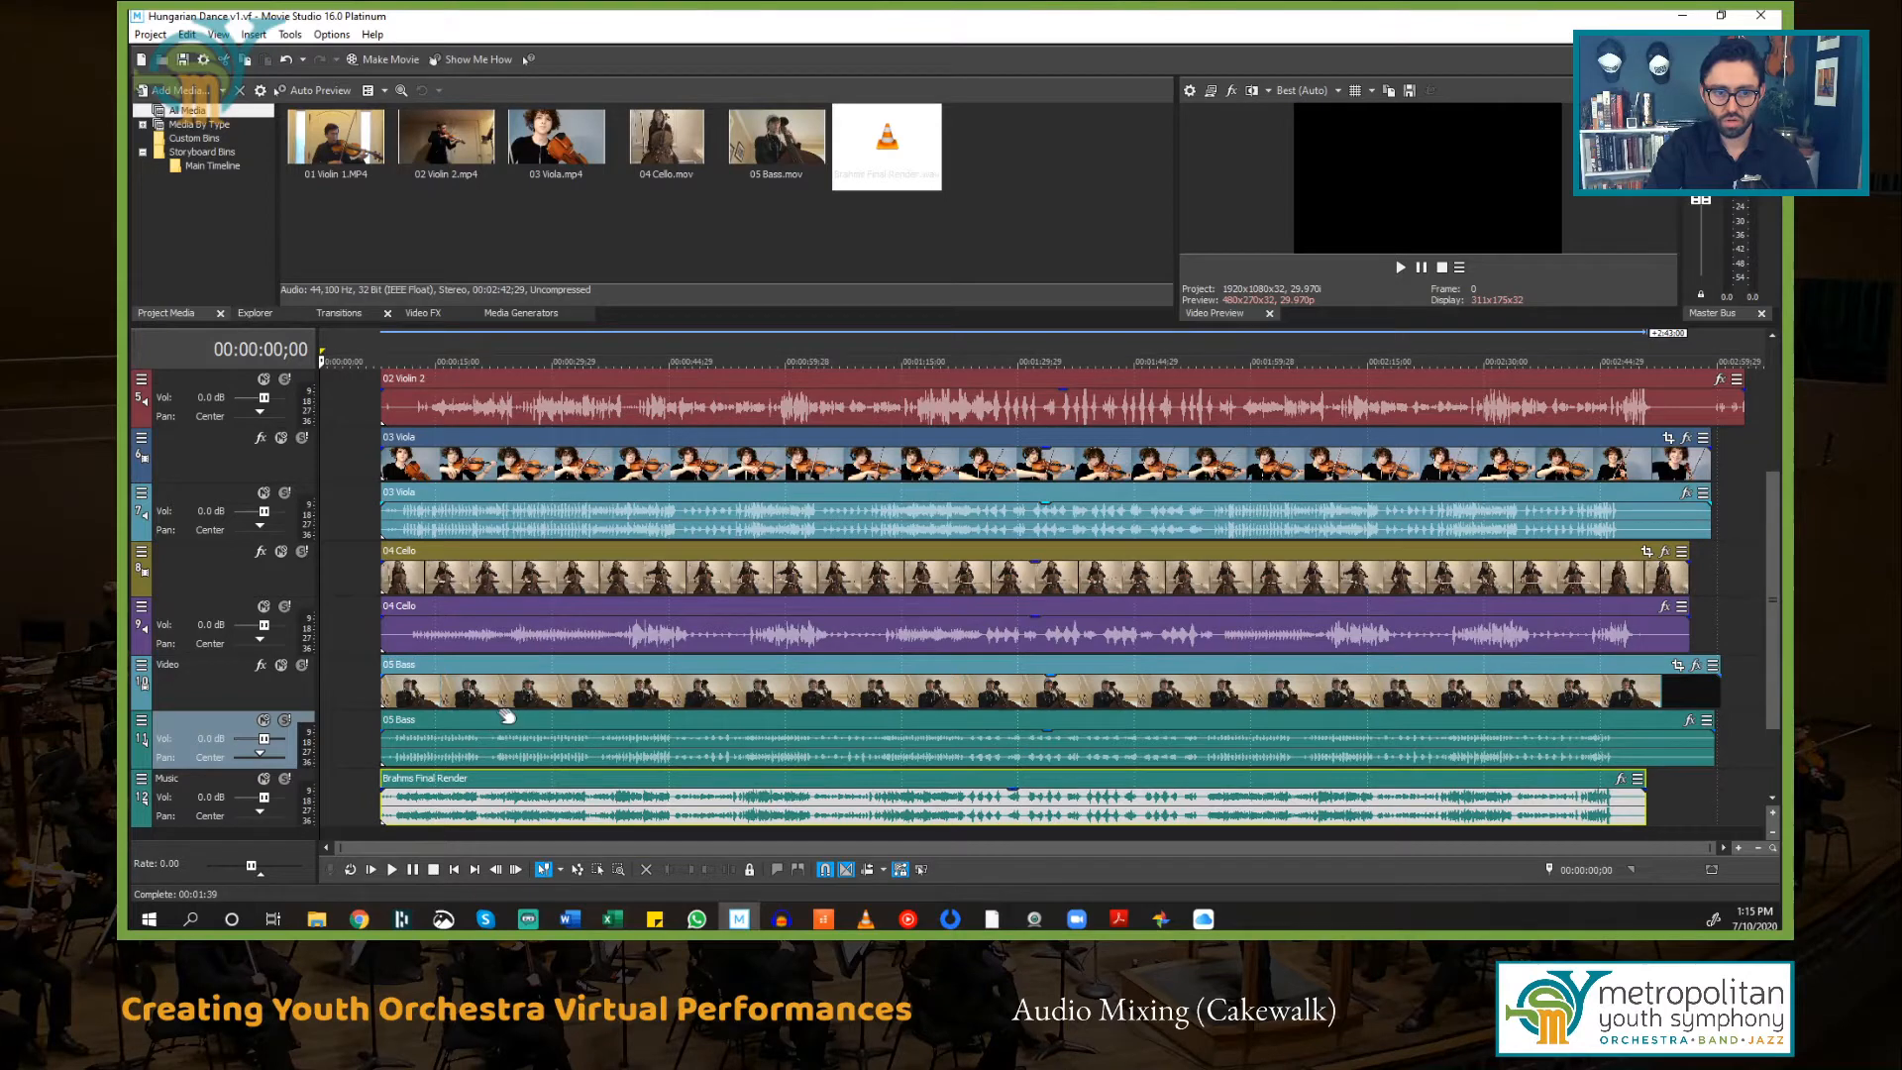
Step: Move the 04 Cello and 03 Viola audio tracks below all the video tracks
{"action": "left_click", "coordinate": [219, 619]}
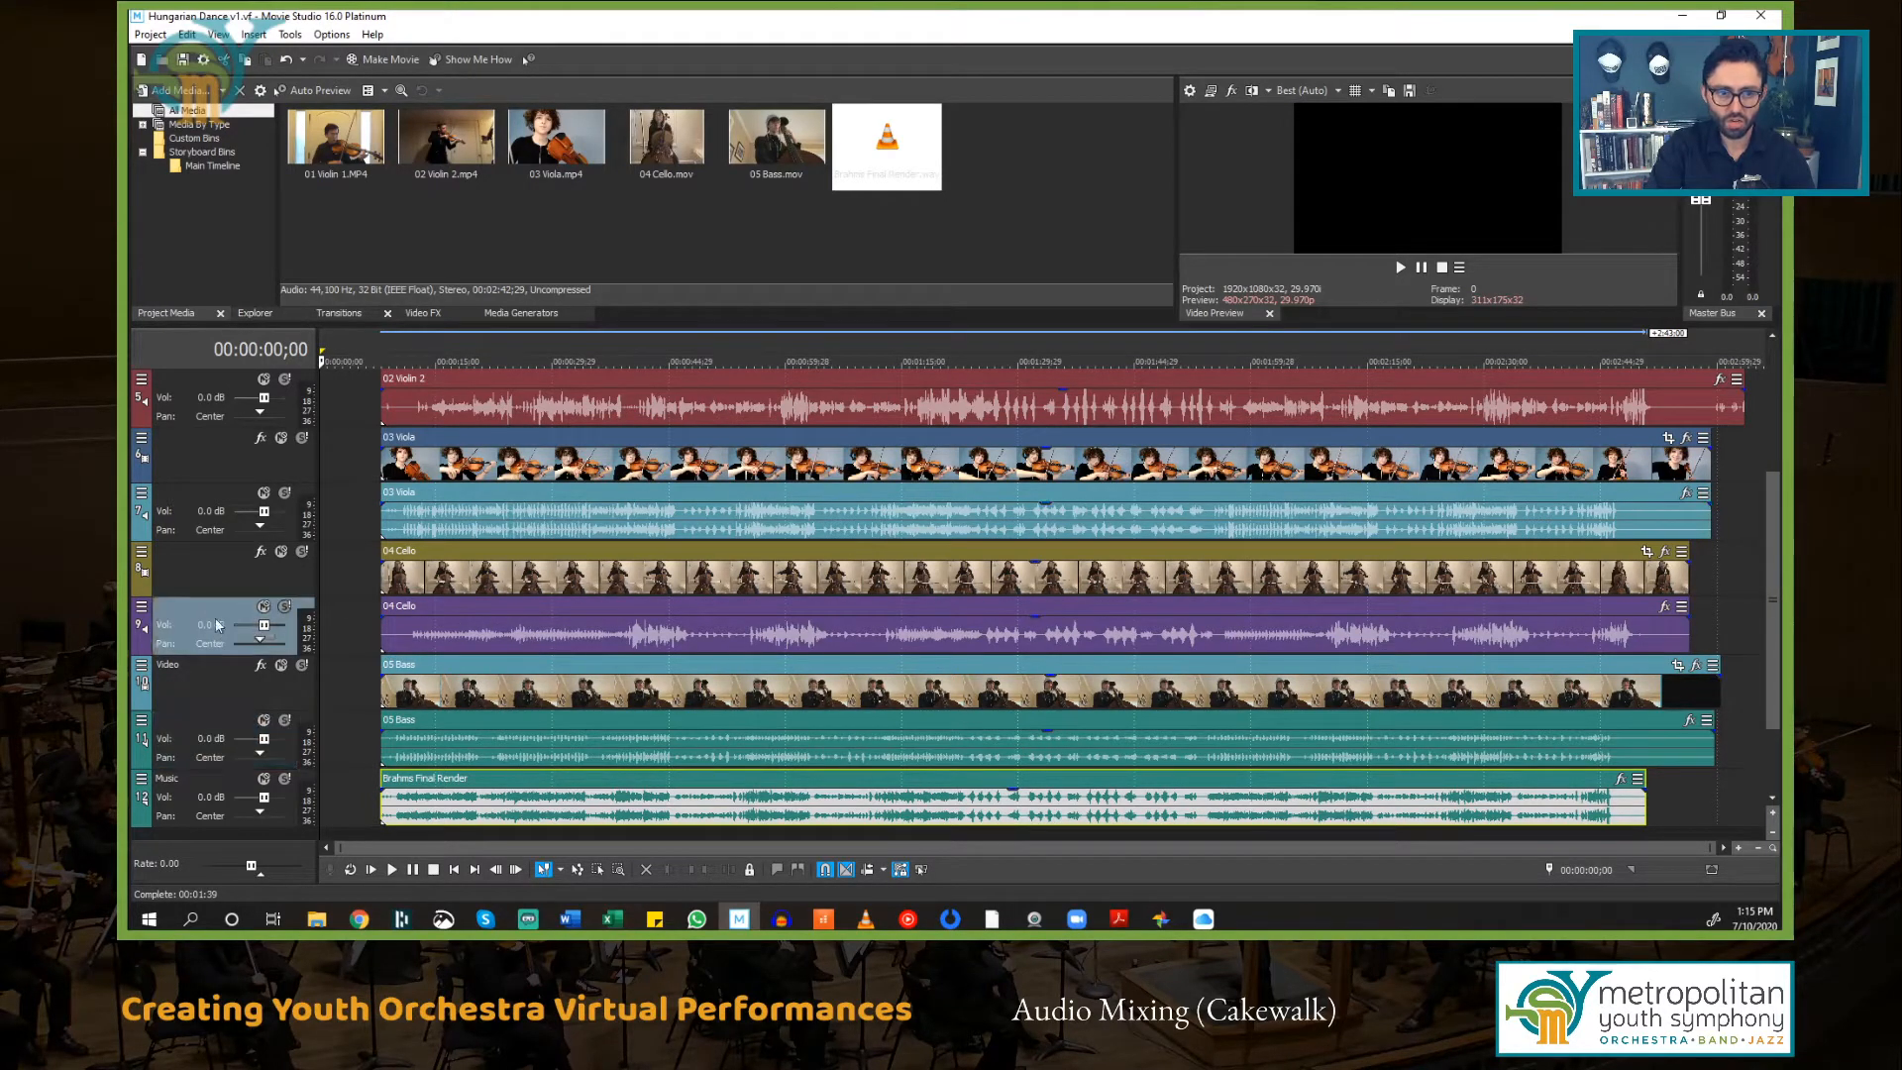
{"action": "left_click_drag", "start_coordinate": [226, 614], "coordinate": [196, 698]}
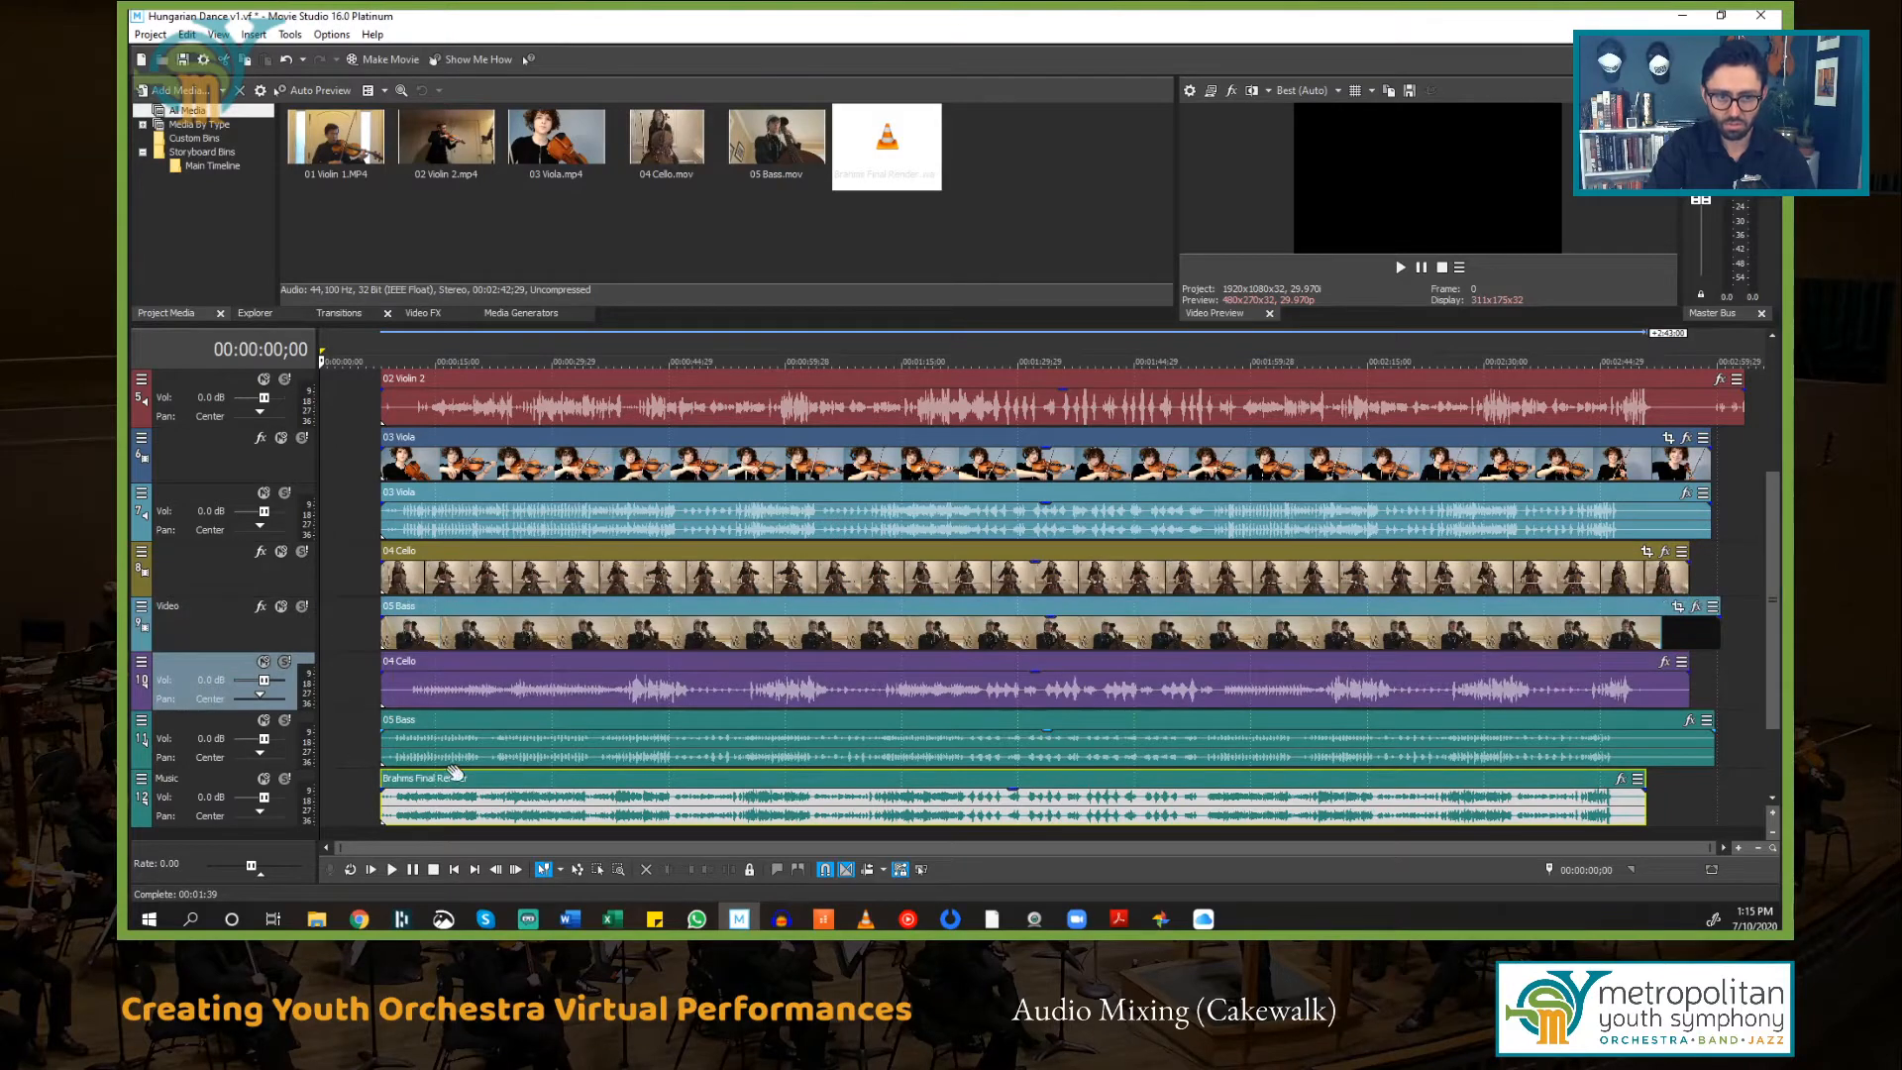
{"action": "left_click", "coordinate": [212, 503]}
{"action": "left_click_drag", "start_coordinate": [205, 496], "coordinate": [300, 635]}
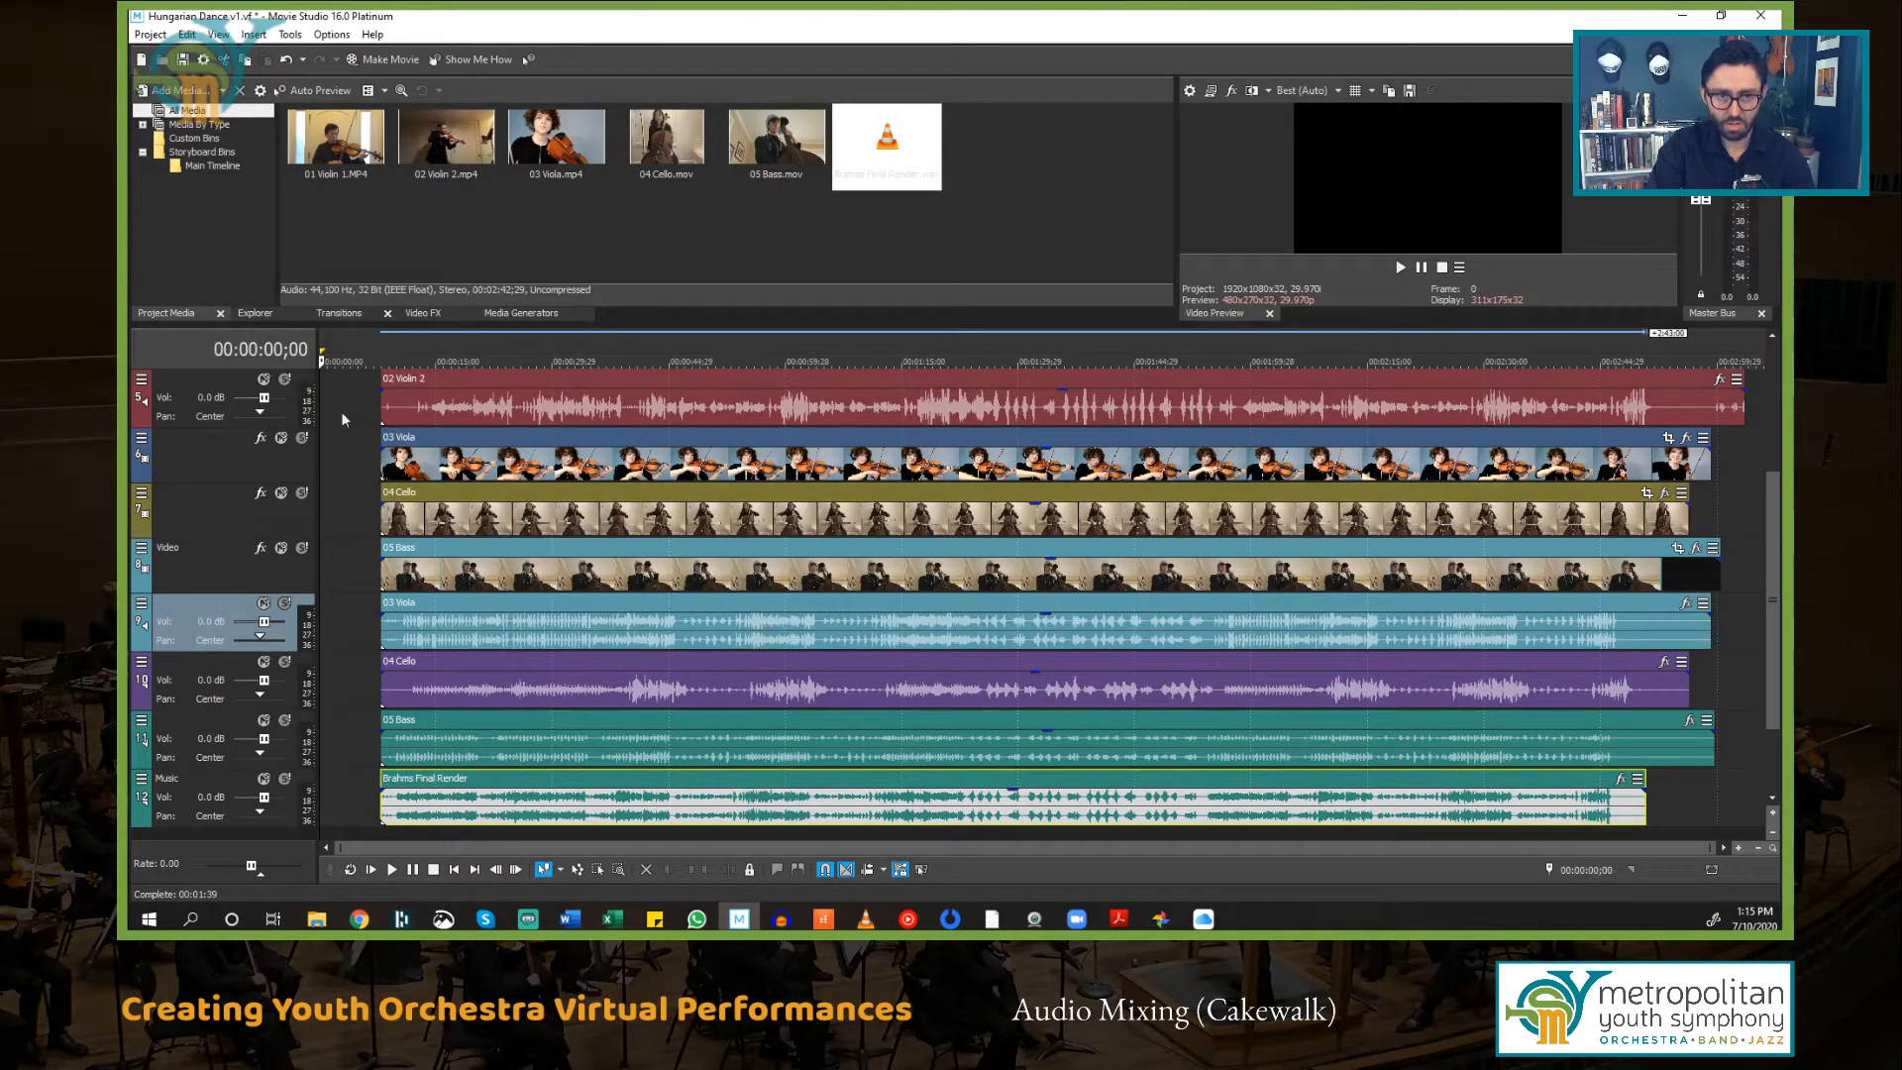
Step: Move the 02 Violin 2 and 01 Violin 1 audio tracks below the video tracks, above the other audio tracks
{"action": "left_click", "coordinate": [188, 385]}
{"action": "left_click_drag", "start_coordinate": [211, 380], "coordinate": [200, 598]}
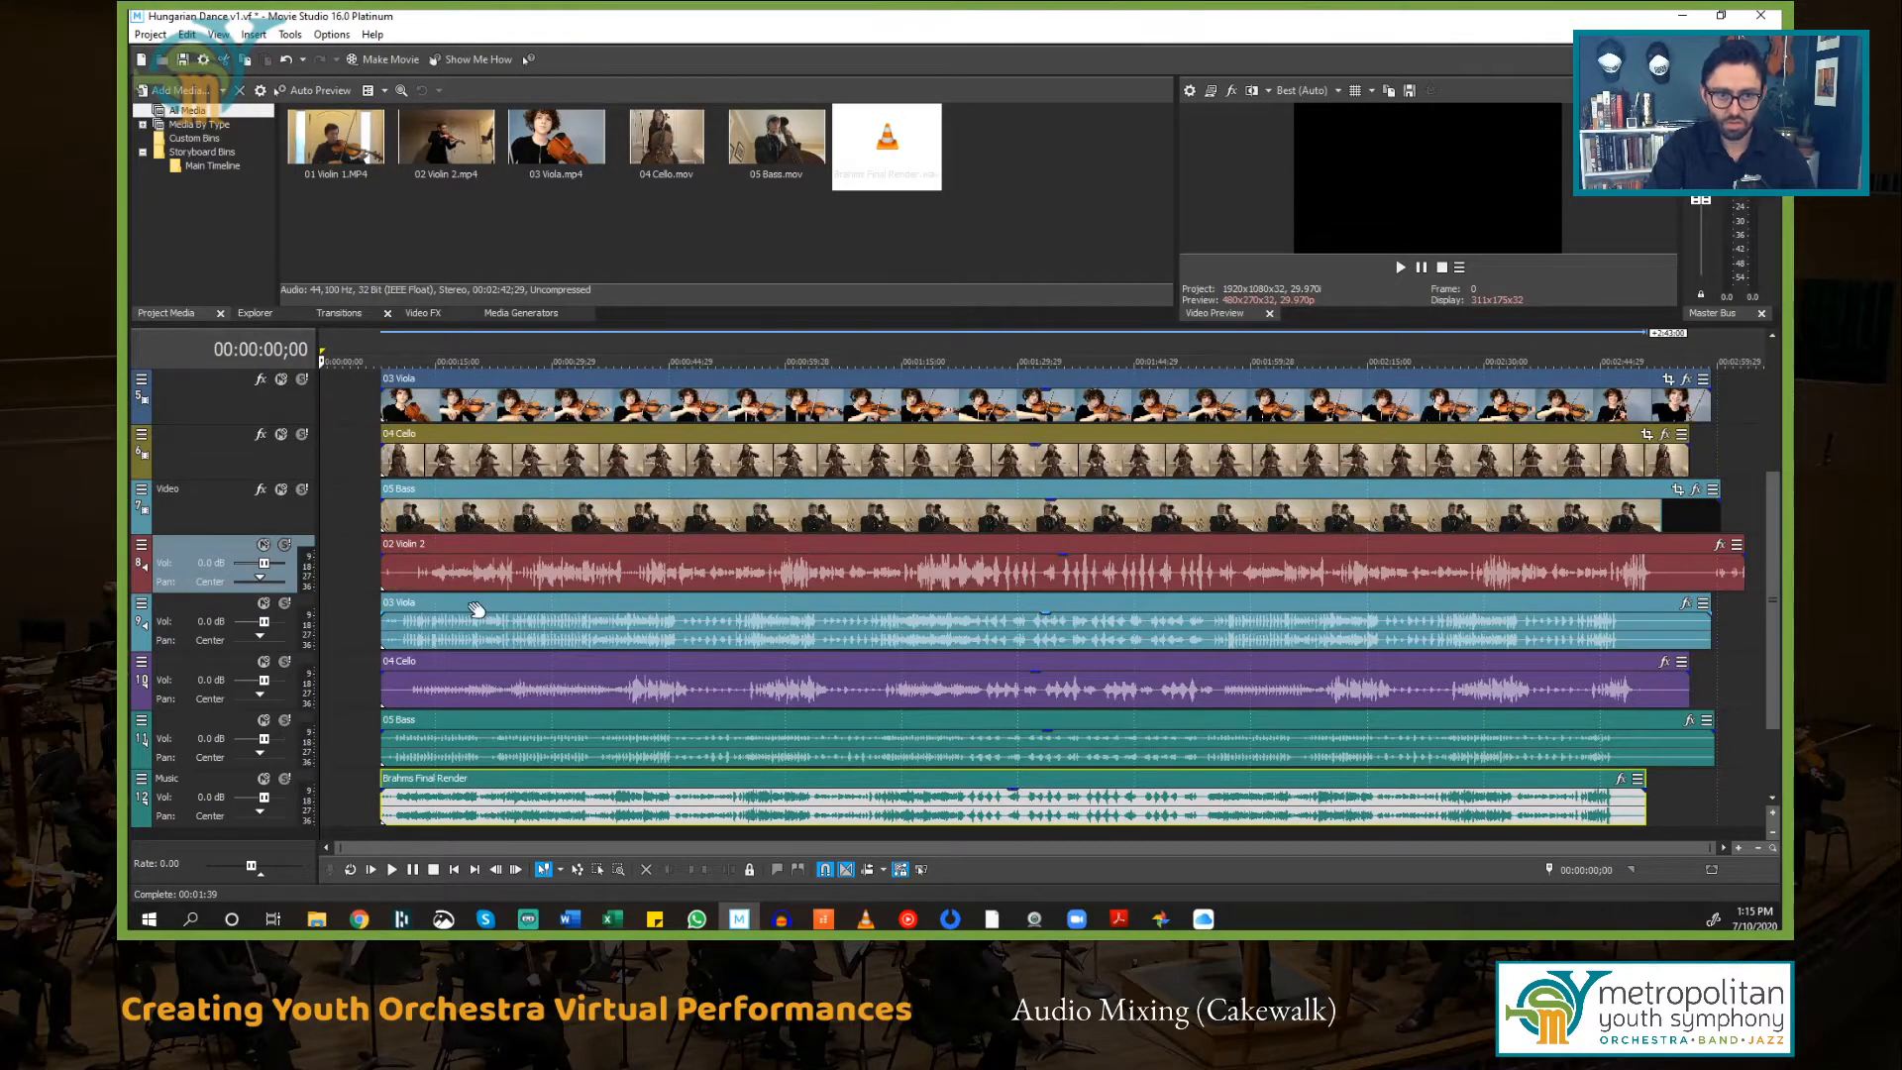
{"action": "scroll", "coordinate": [476, 608], "scroll_direction": "up", "scroll_amount": 3}
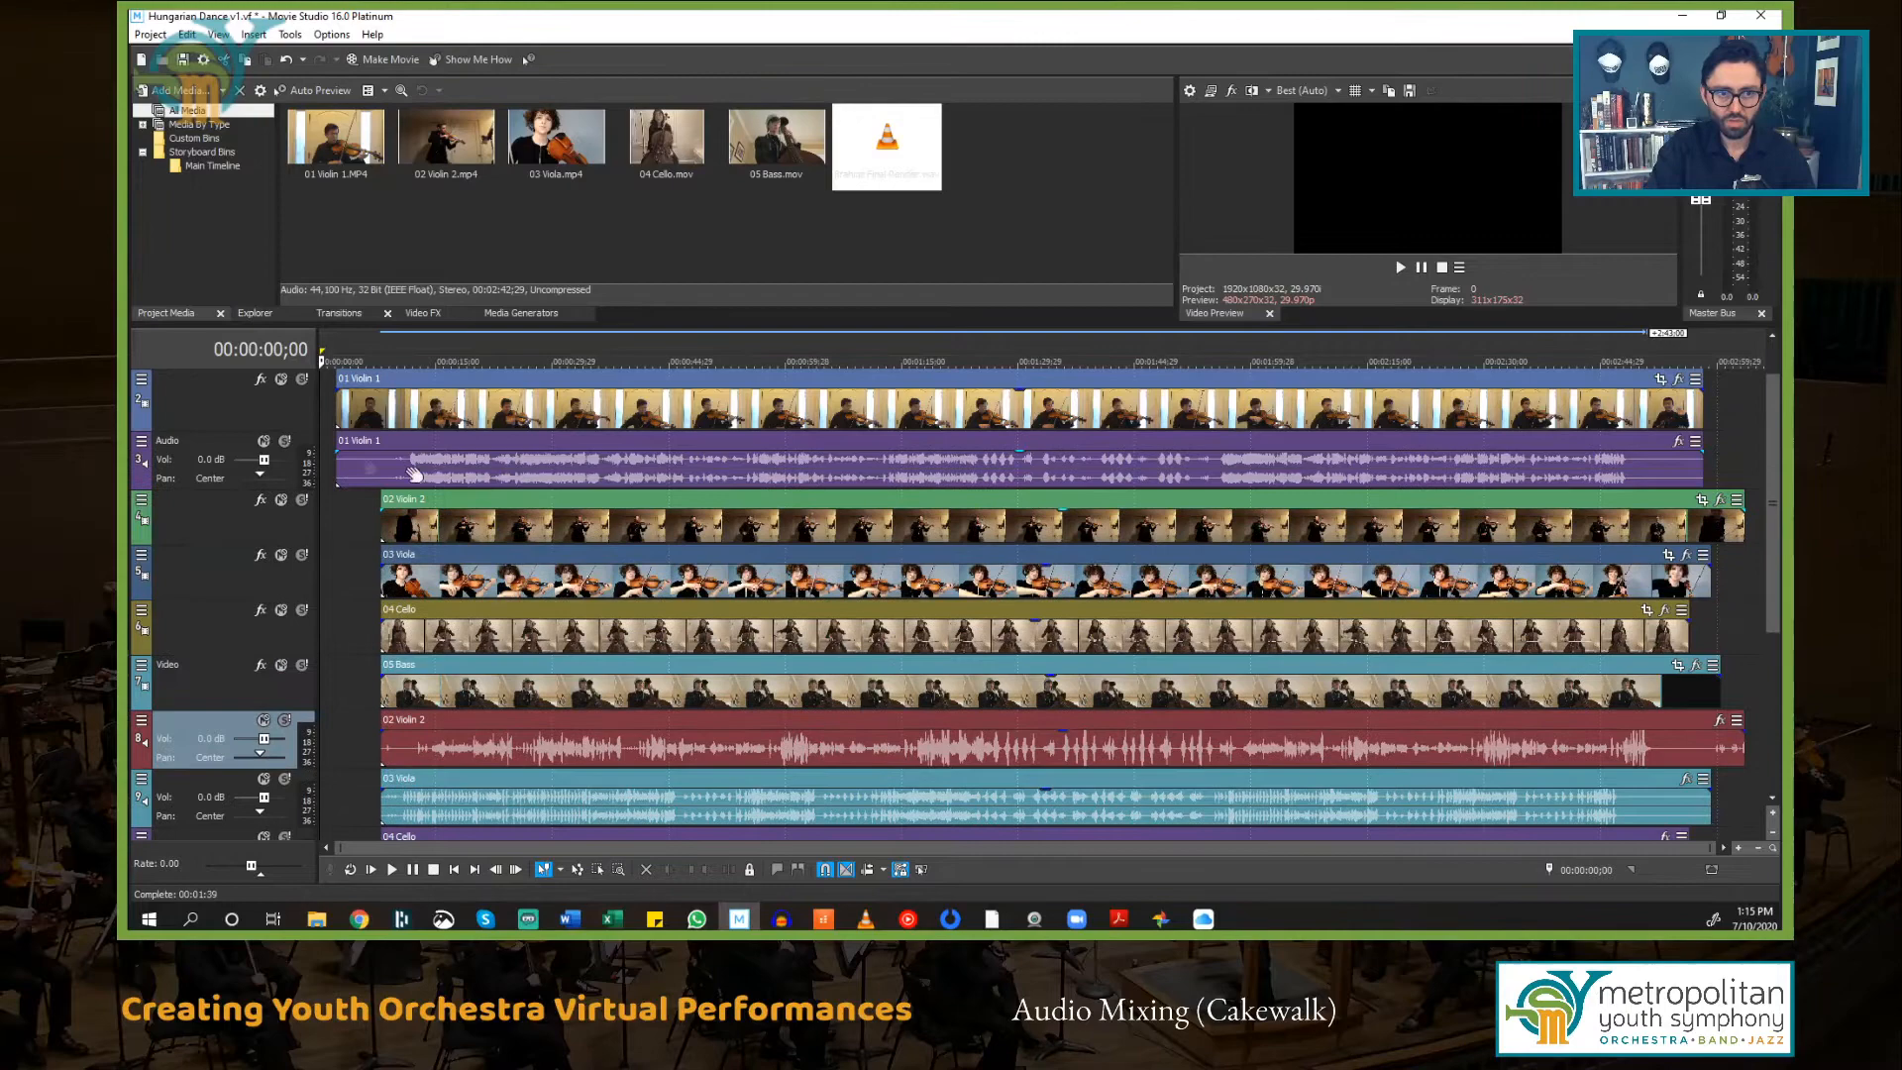
{"action": "left_click_drag", "start_coordinate": [226, 441], "coordinate": [187, 634]}
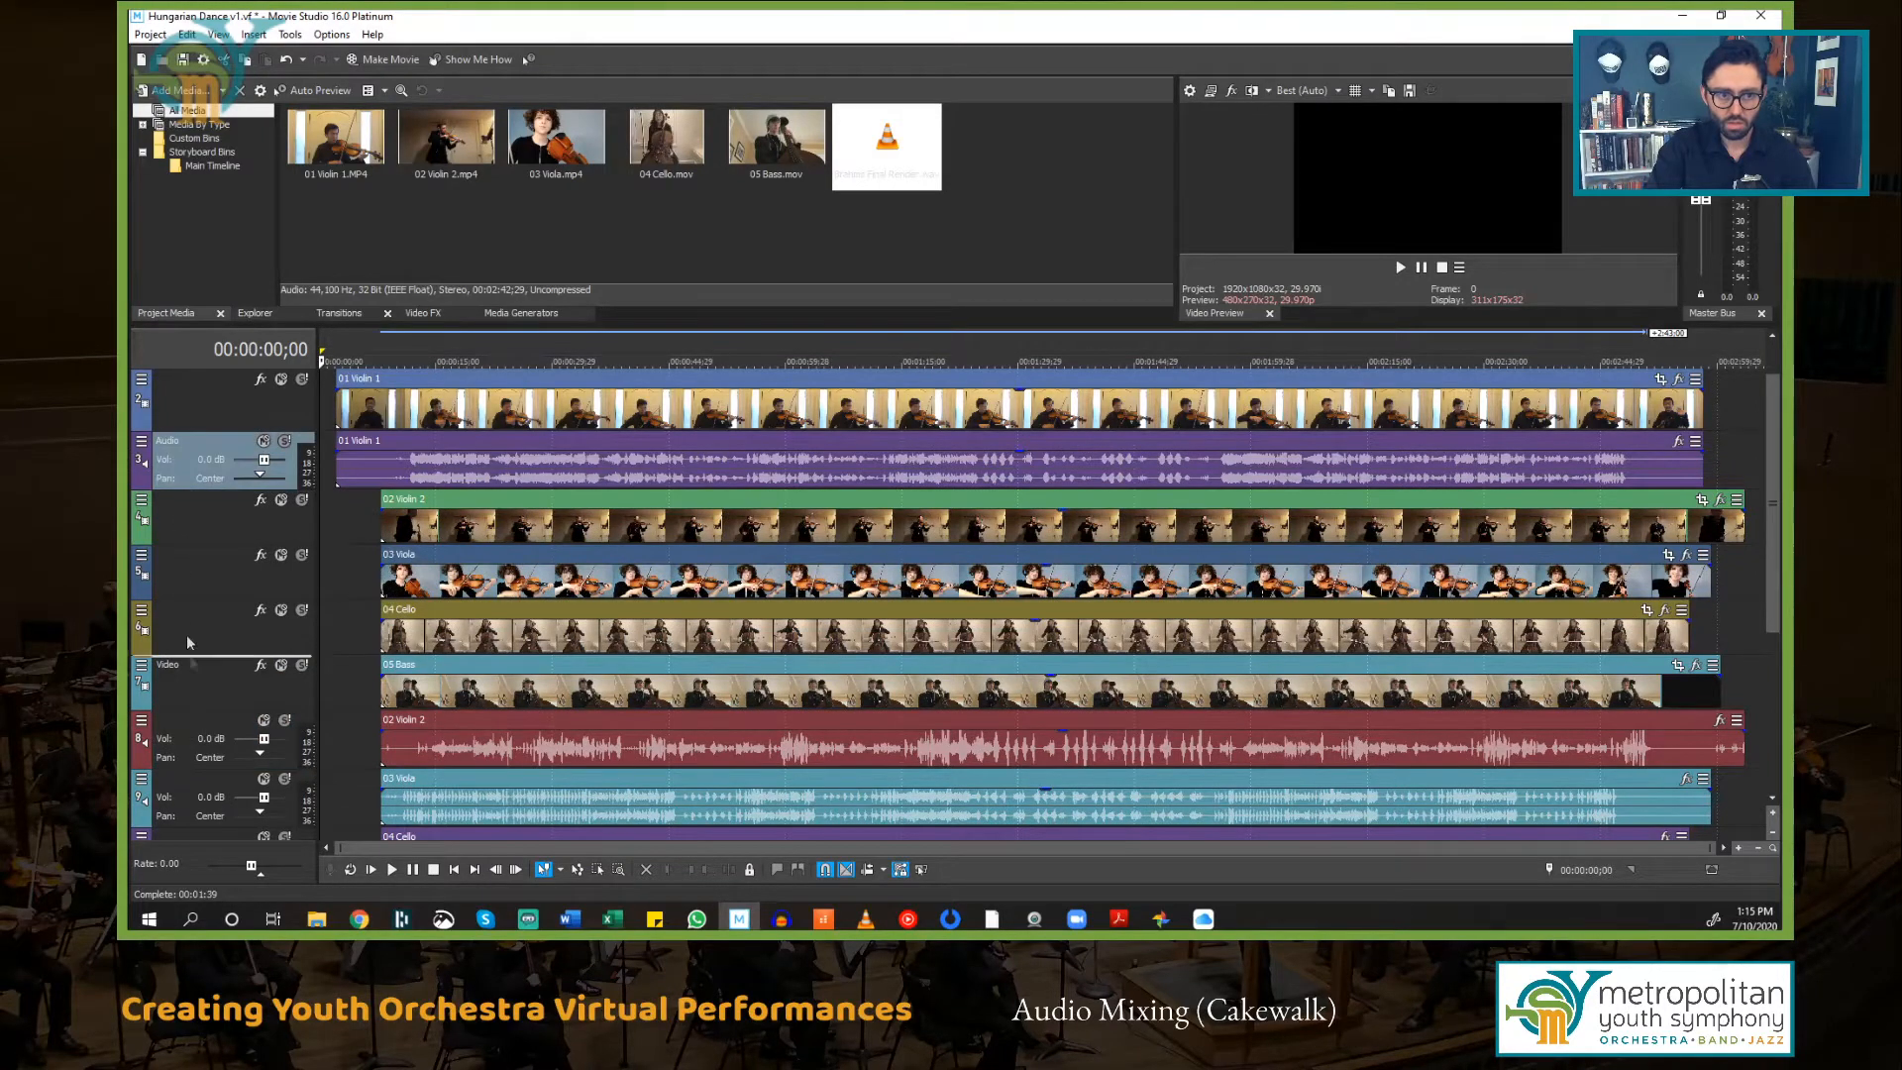
{"action": "left_click_drag", "start_coordinate": [202, 707], "coordinate": [202, 709]}
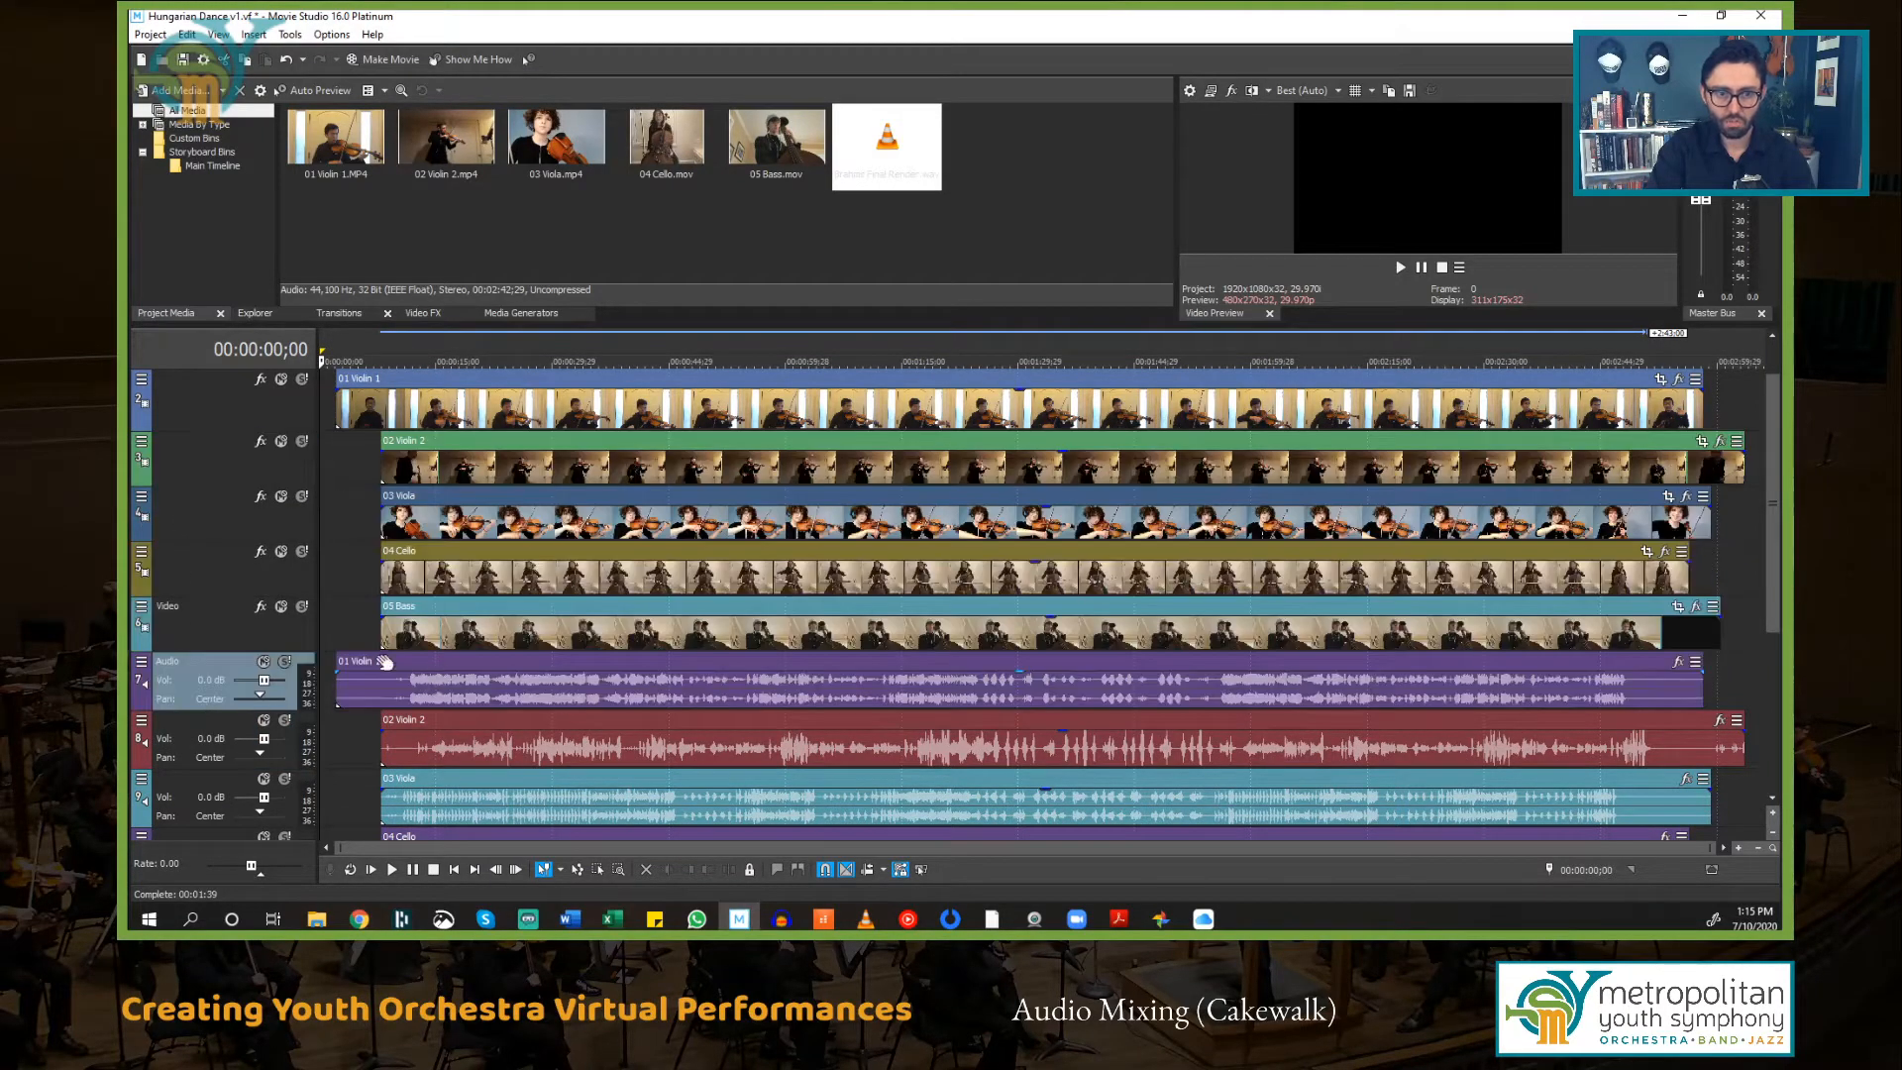
Step: Review the rearranged track layout and preview the timeline at a point in the performance
{"action": "scroll", "coordinate": [495, 614], "scroll_direction": "up", "scroll_amount": 1}
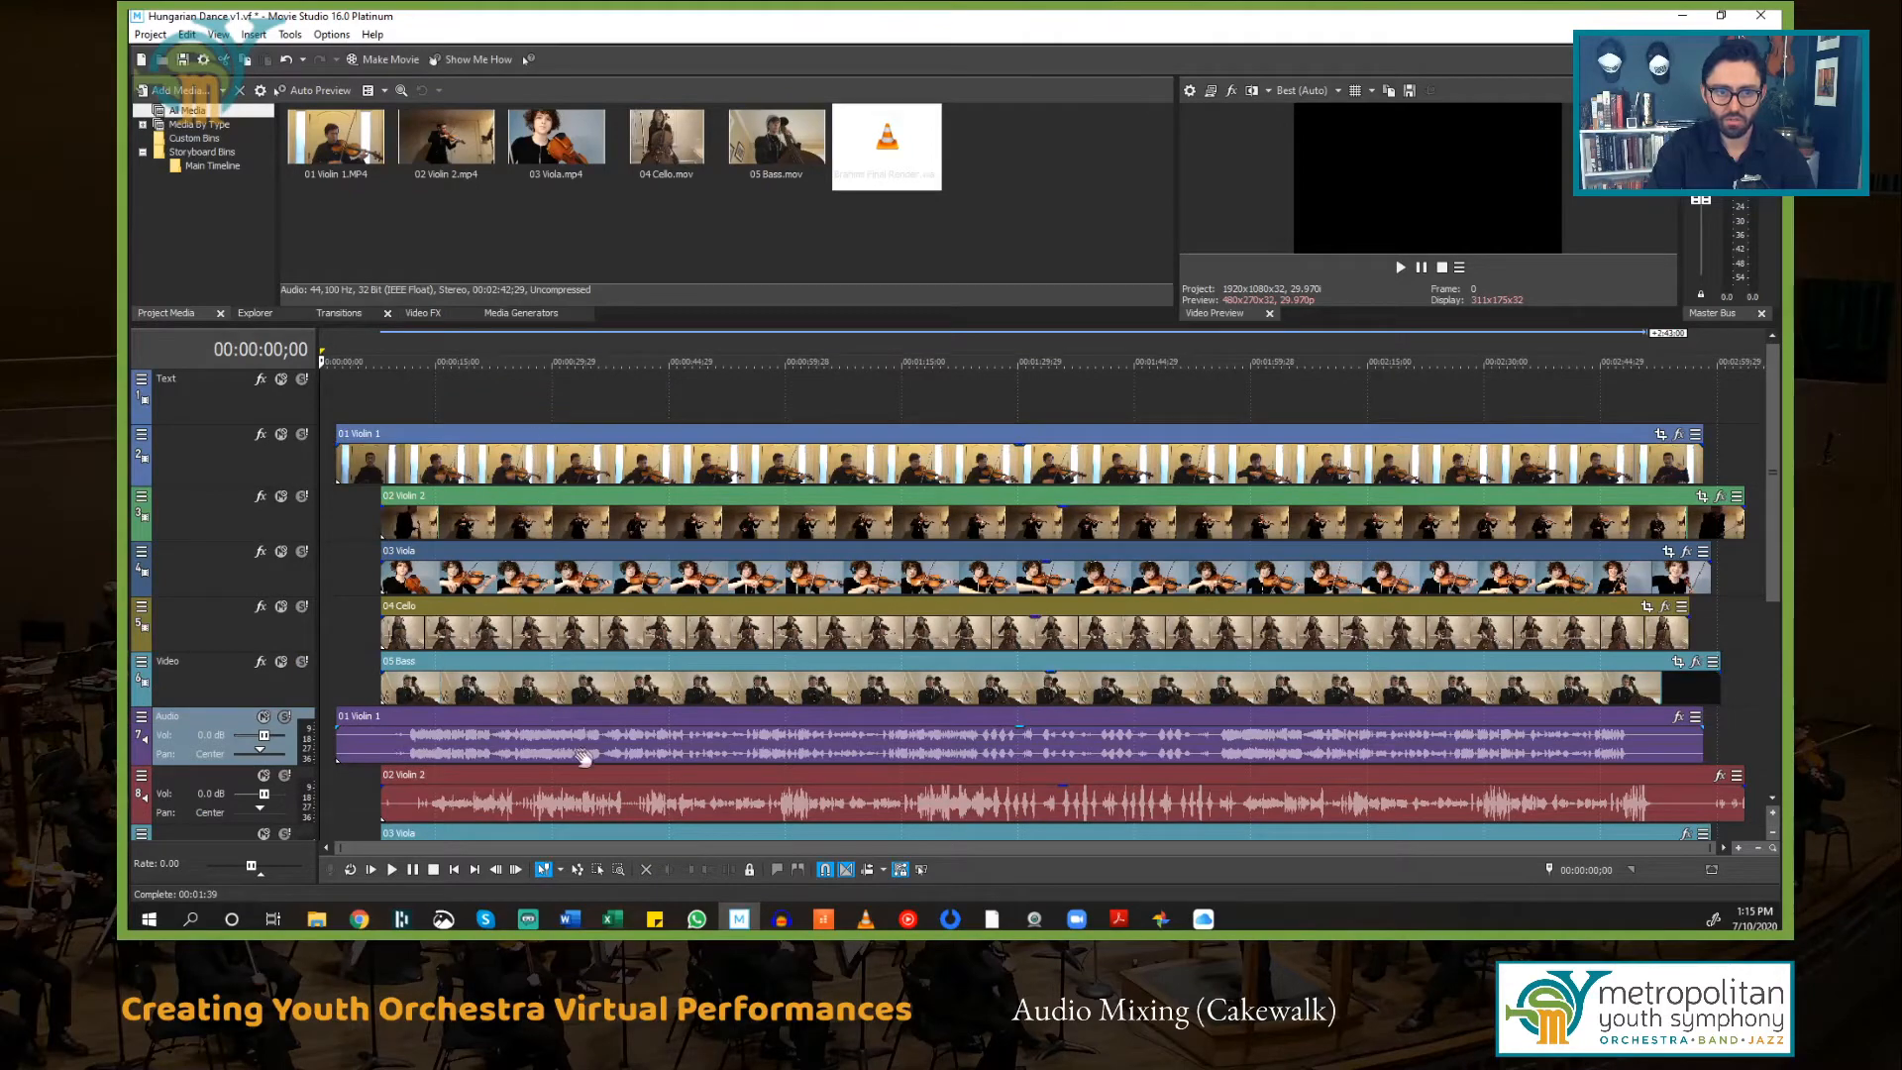
{"action": "scroll", "coordinate": [618, 659], "scroll_direction": "down", "scroll_amount": 5}
{"action": "scroll", "coordinate": [624, 567], "scroll_direction": "up", "scroll_amount": 1}
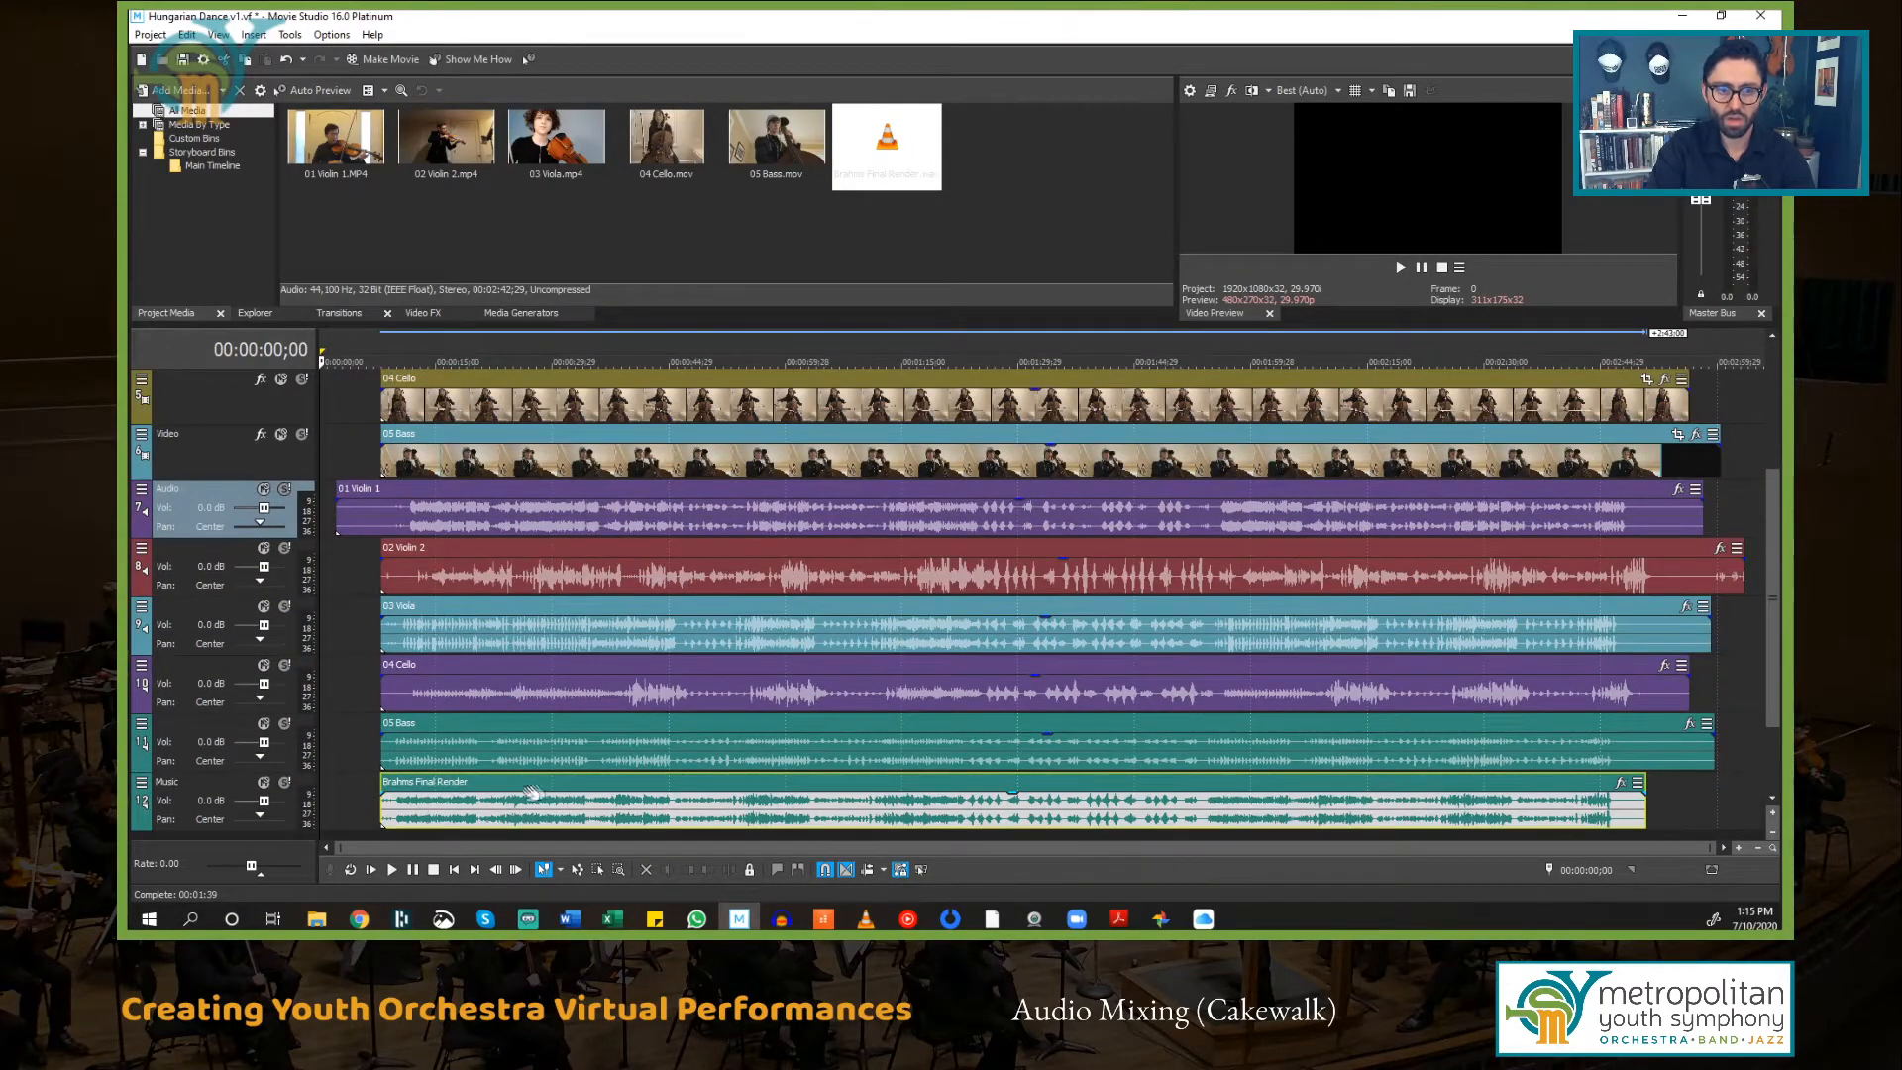
{"action": "left_click", "coordinate": [212, 789]}
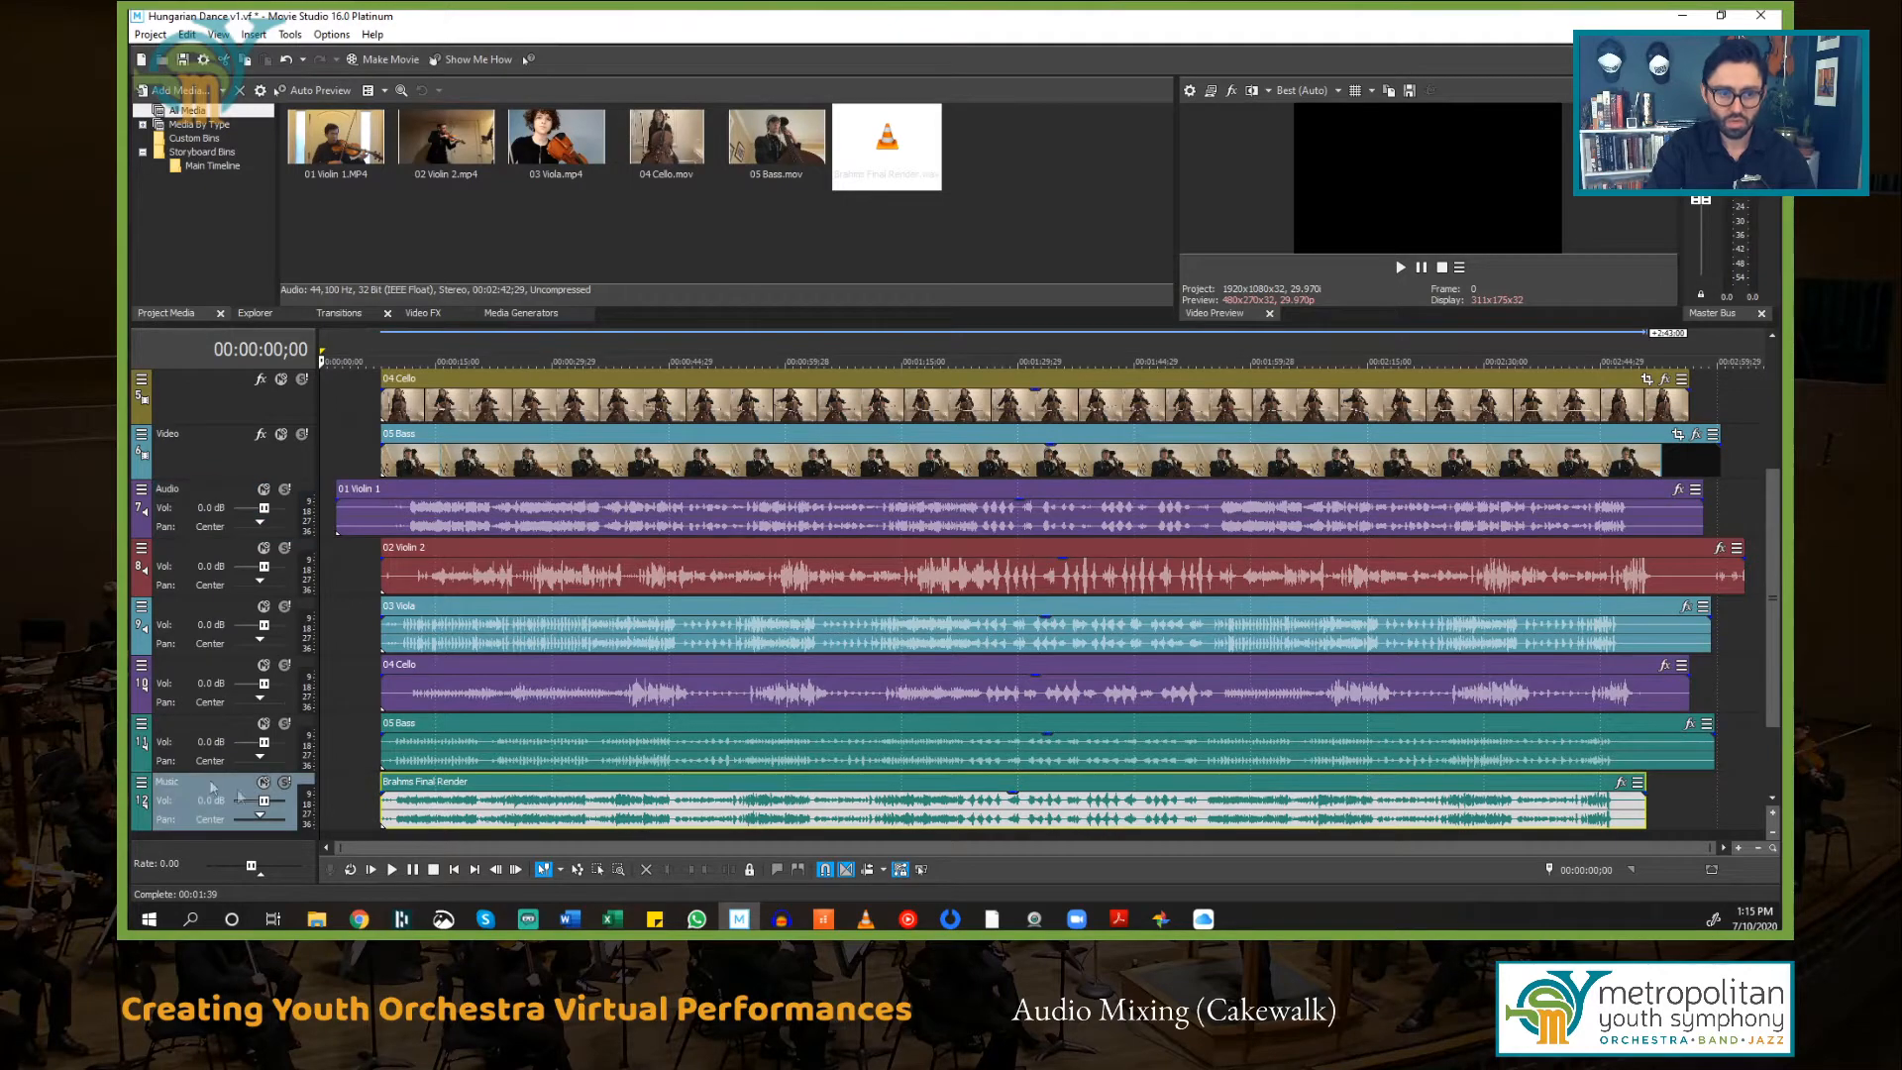
{"action": "left_click", "coordinate": [632, 788]}
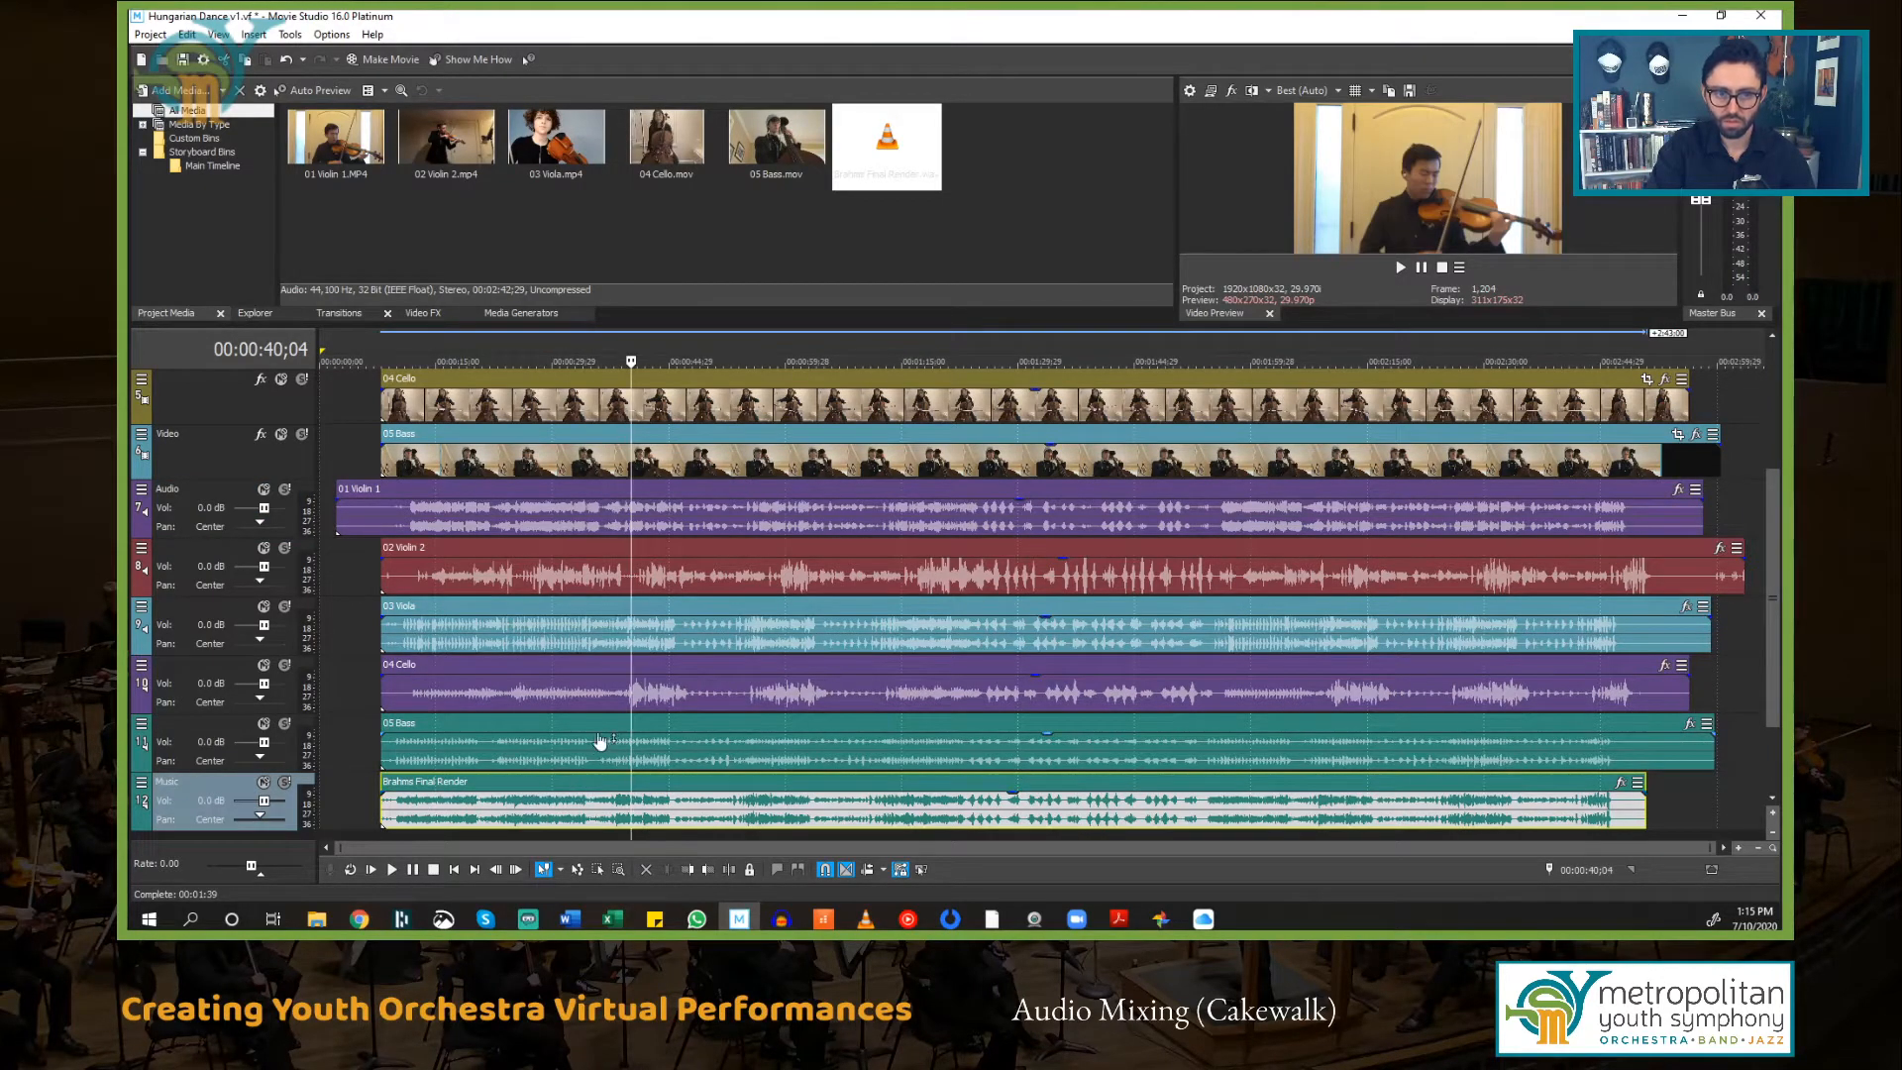
{"action": "scroll", "coordinate": [599, 743], "scroll_direction": "up", "scroll_amount": 3}
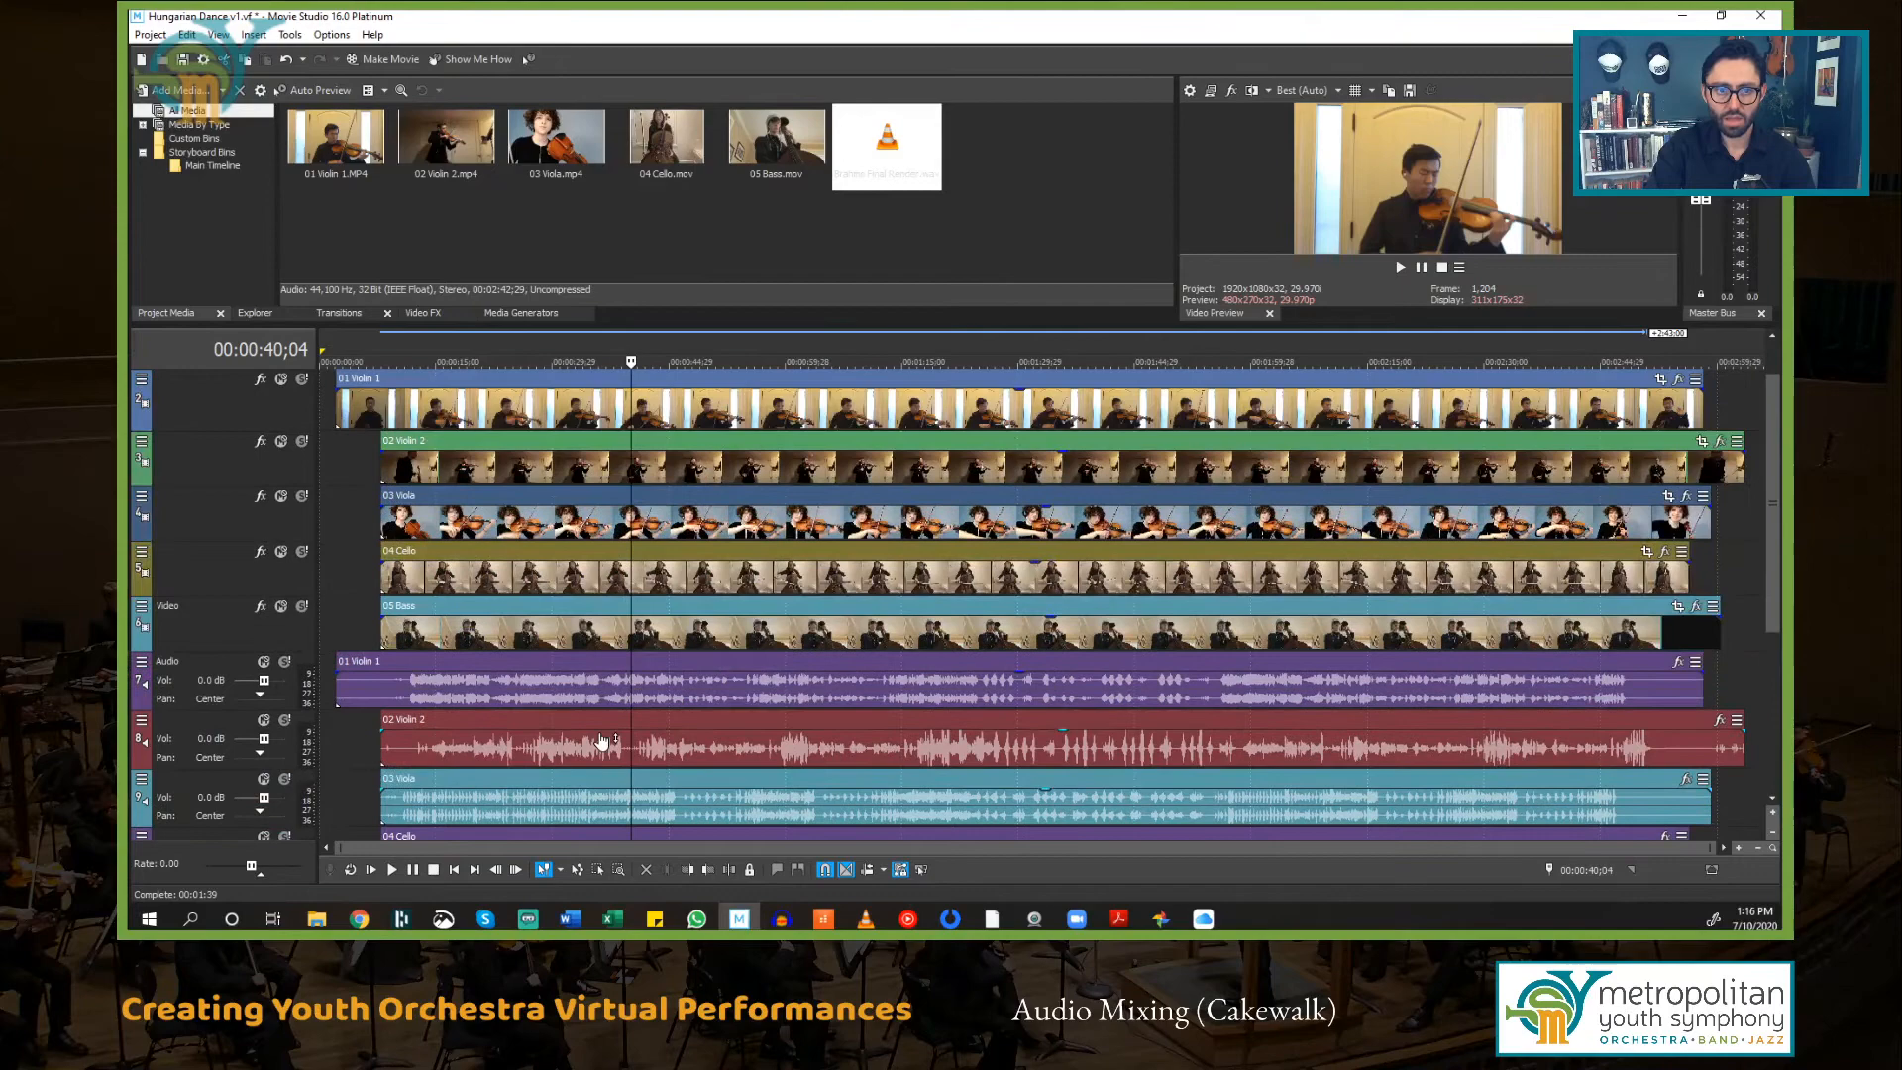
{"action": "scroll", "coordinate": [601, 741], "scroll_direction": "down", "scroll_amount": 2}
{"action": "scroll", "coordinate": [601, 742], "scroll_direction": "up", "scroll_amount": 2}
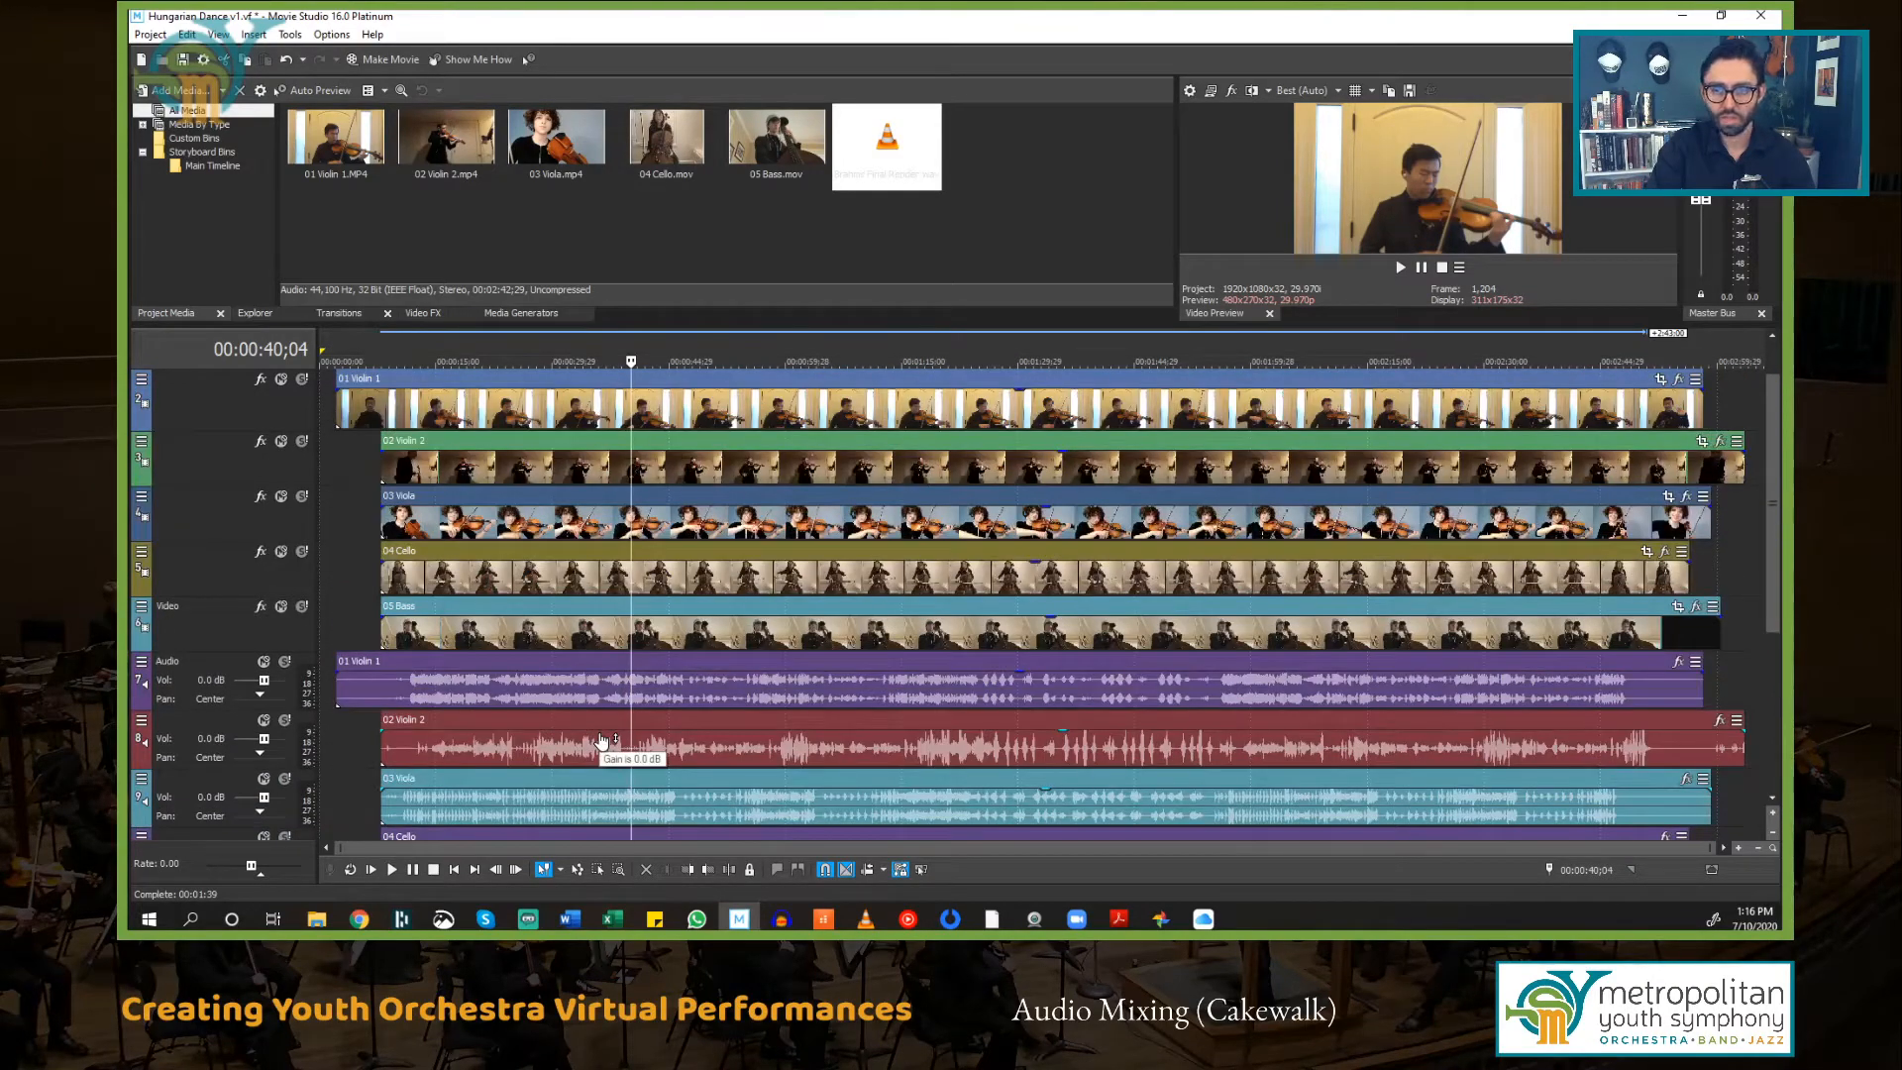
Step: Shift the 01 Violin 1 video and audio events later on the timeline to line up with the other parts
{"action": "left_click", "coordinate": [555, 391]}
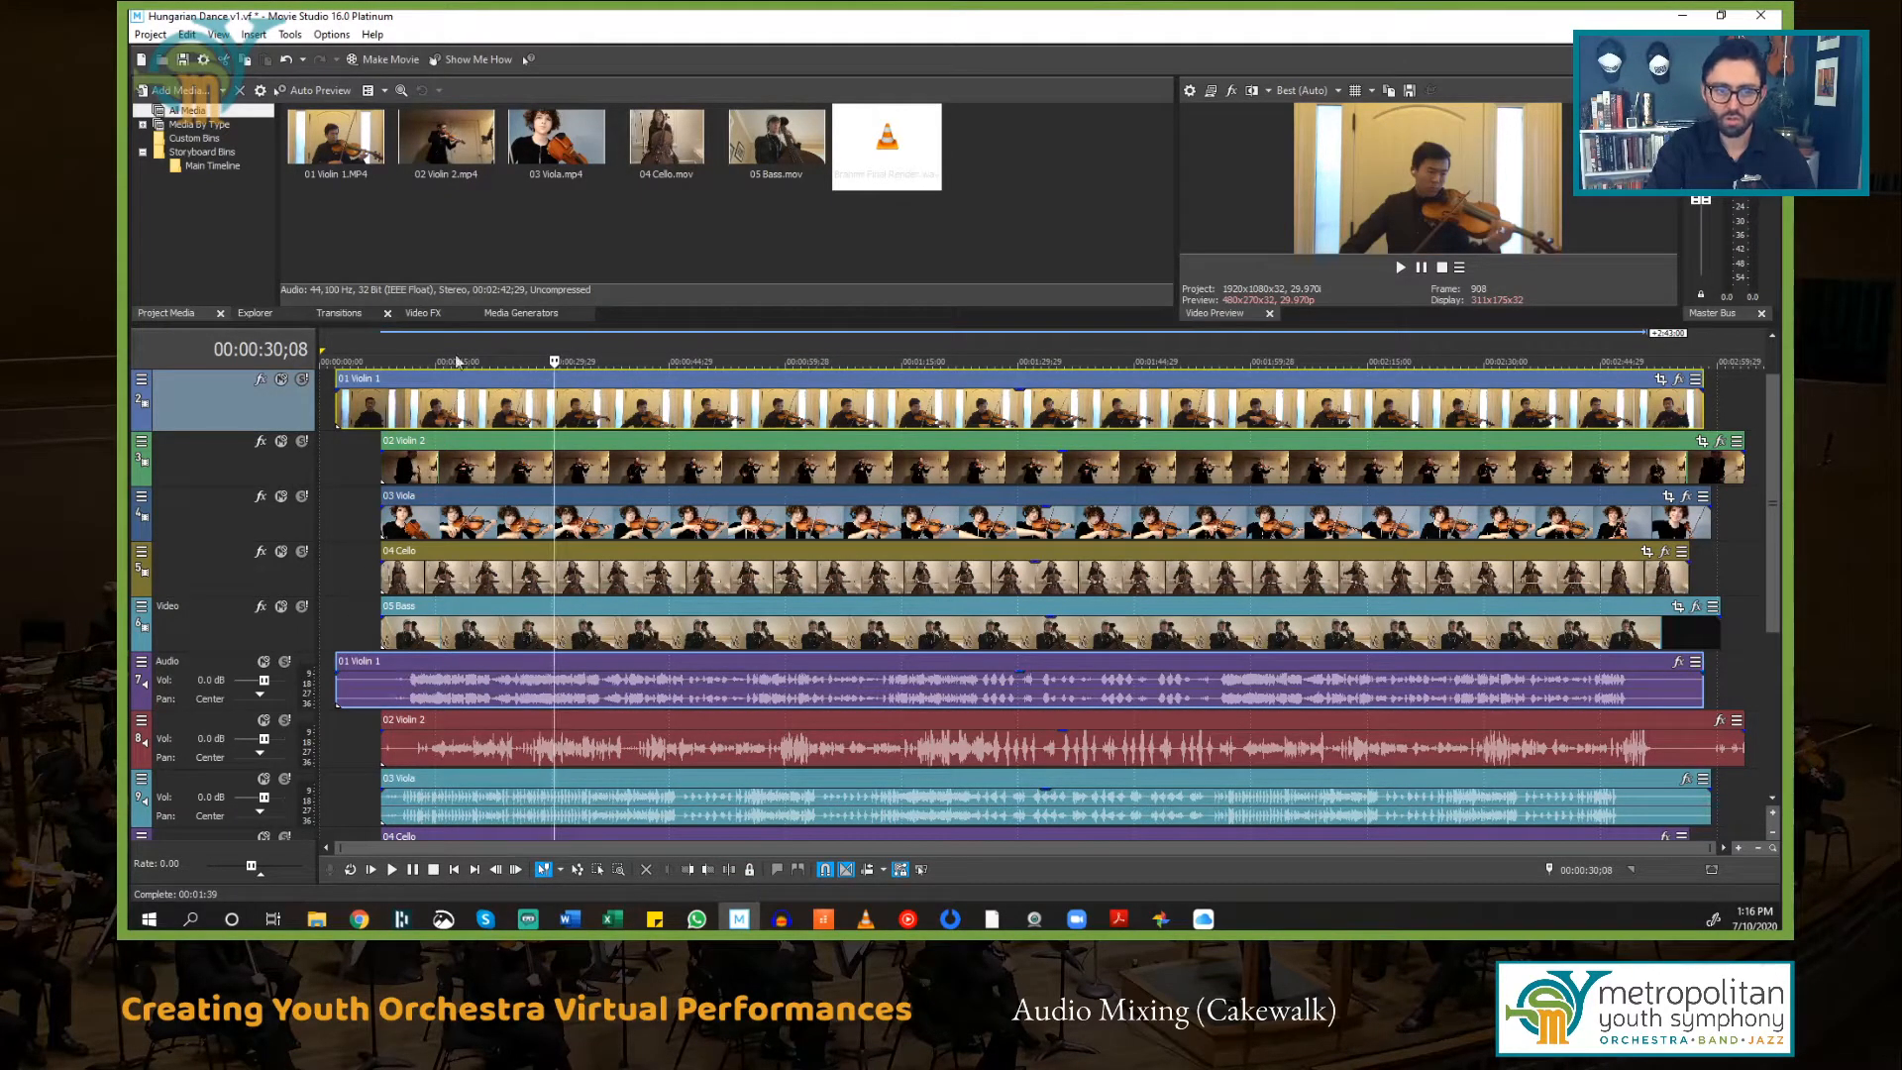
{"action": "left_click_drag", "start_coordinate": [462, 387], "coordinate": [759, 412]}
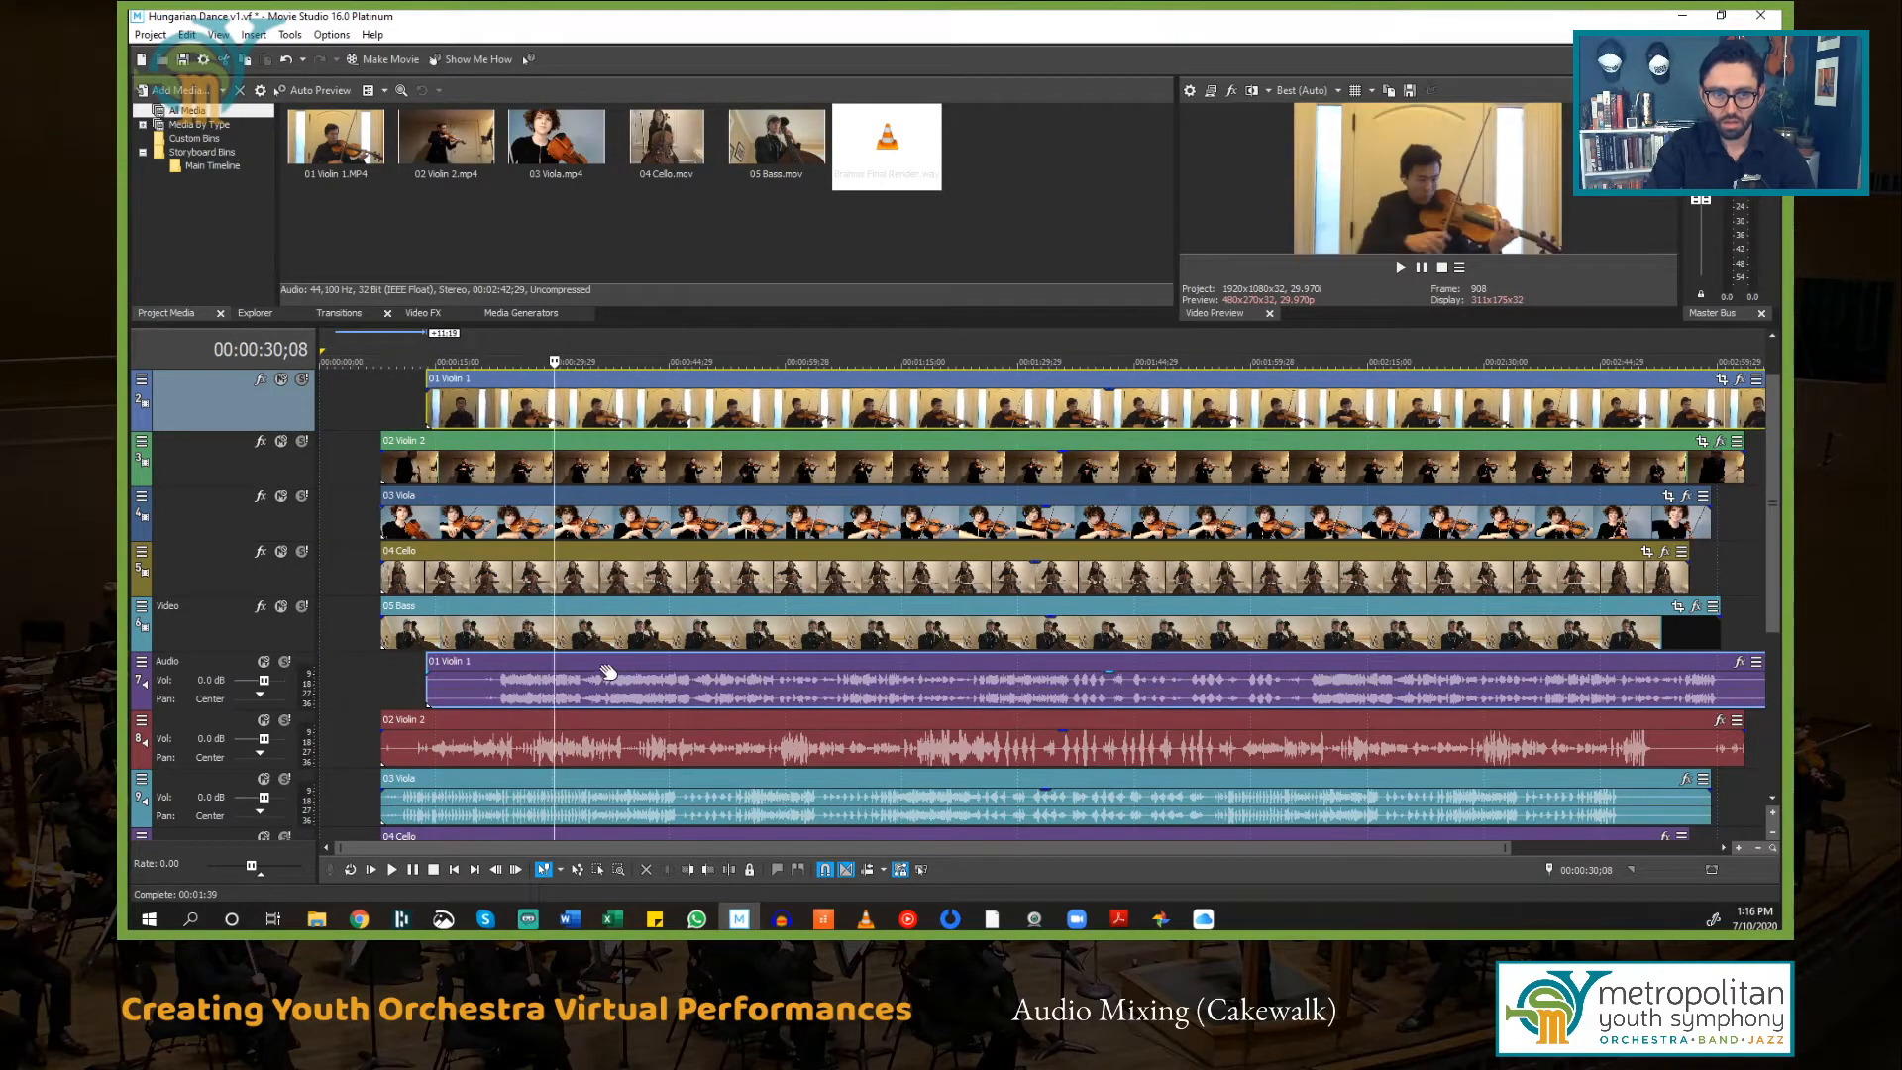
{"action": "left_click", "coordinate": [847, 674]}
{"action": "left_click_drag", "start_coordinate": [847, 673], "coordinate": [619, 676]}
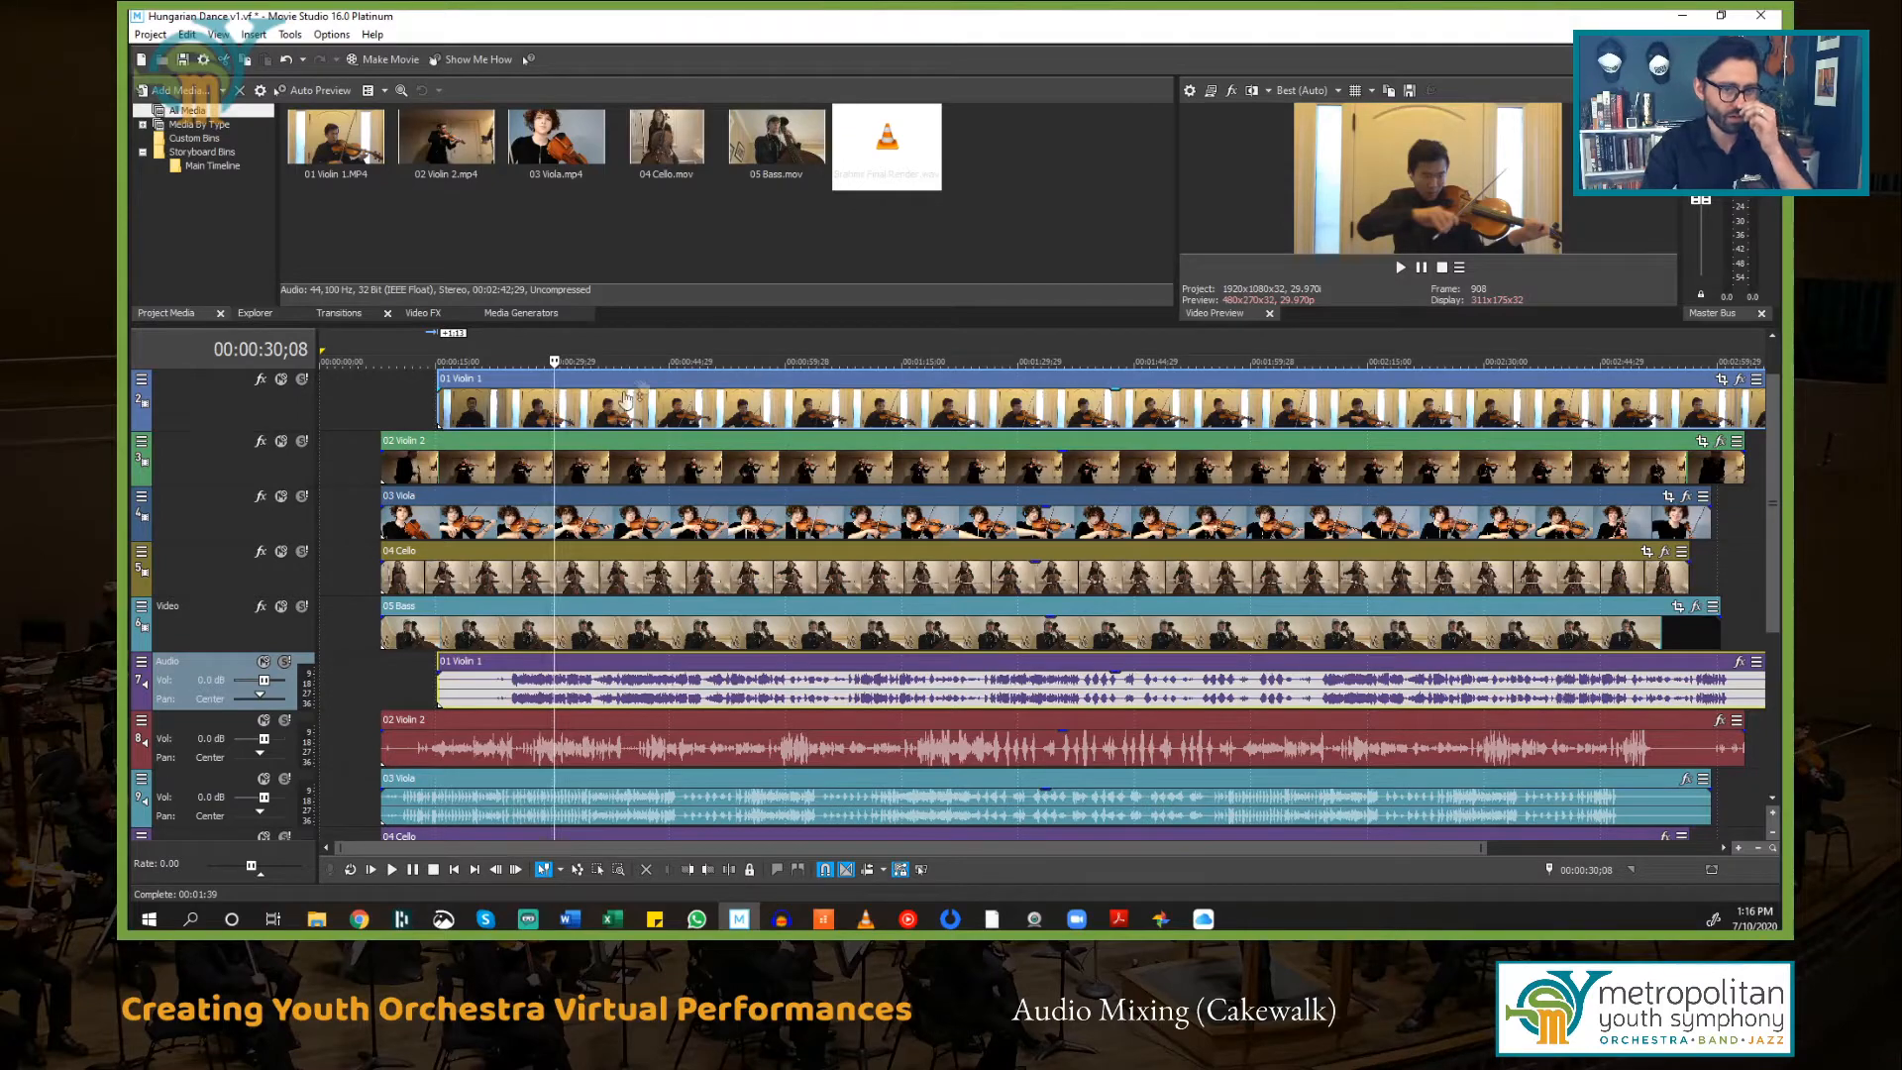
Step: Zoom into the start of the timeline to compare where each part's audio begins
{"action": "scroll", "coordinate": [538, 666], "scroll_direction": "down", "scroll_amount": 3}
{"action": "scroll", "coordinate": [538, 665], "scroll_direction": "down", "scroll_amount": 2}
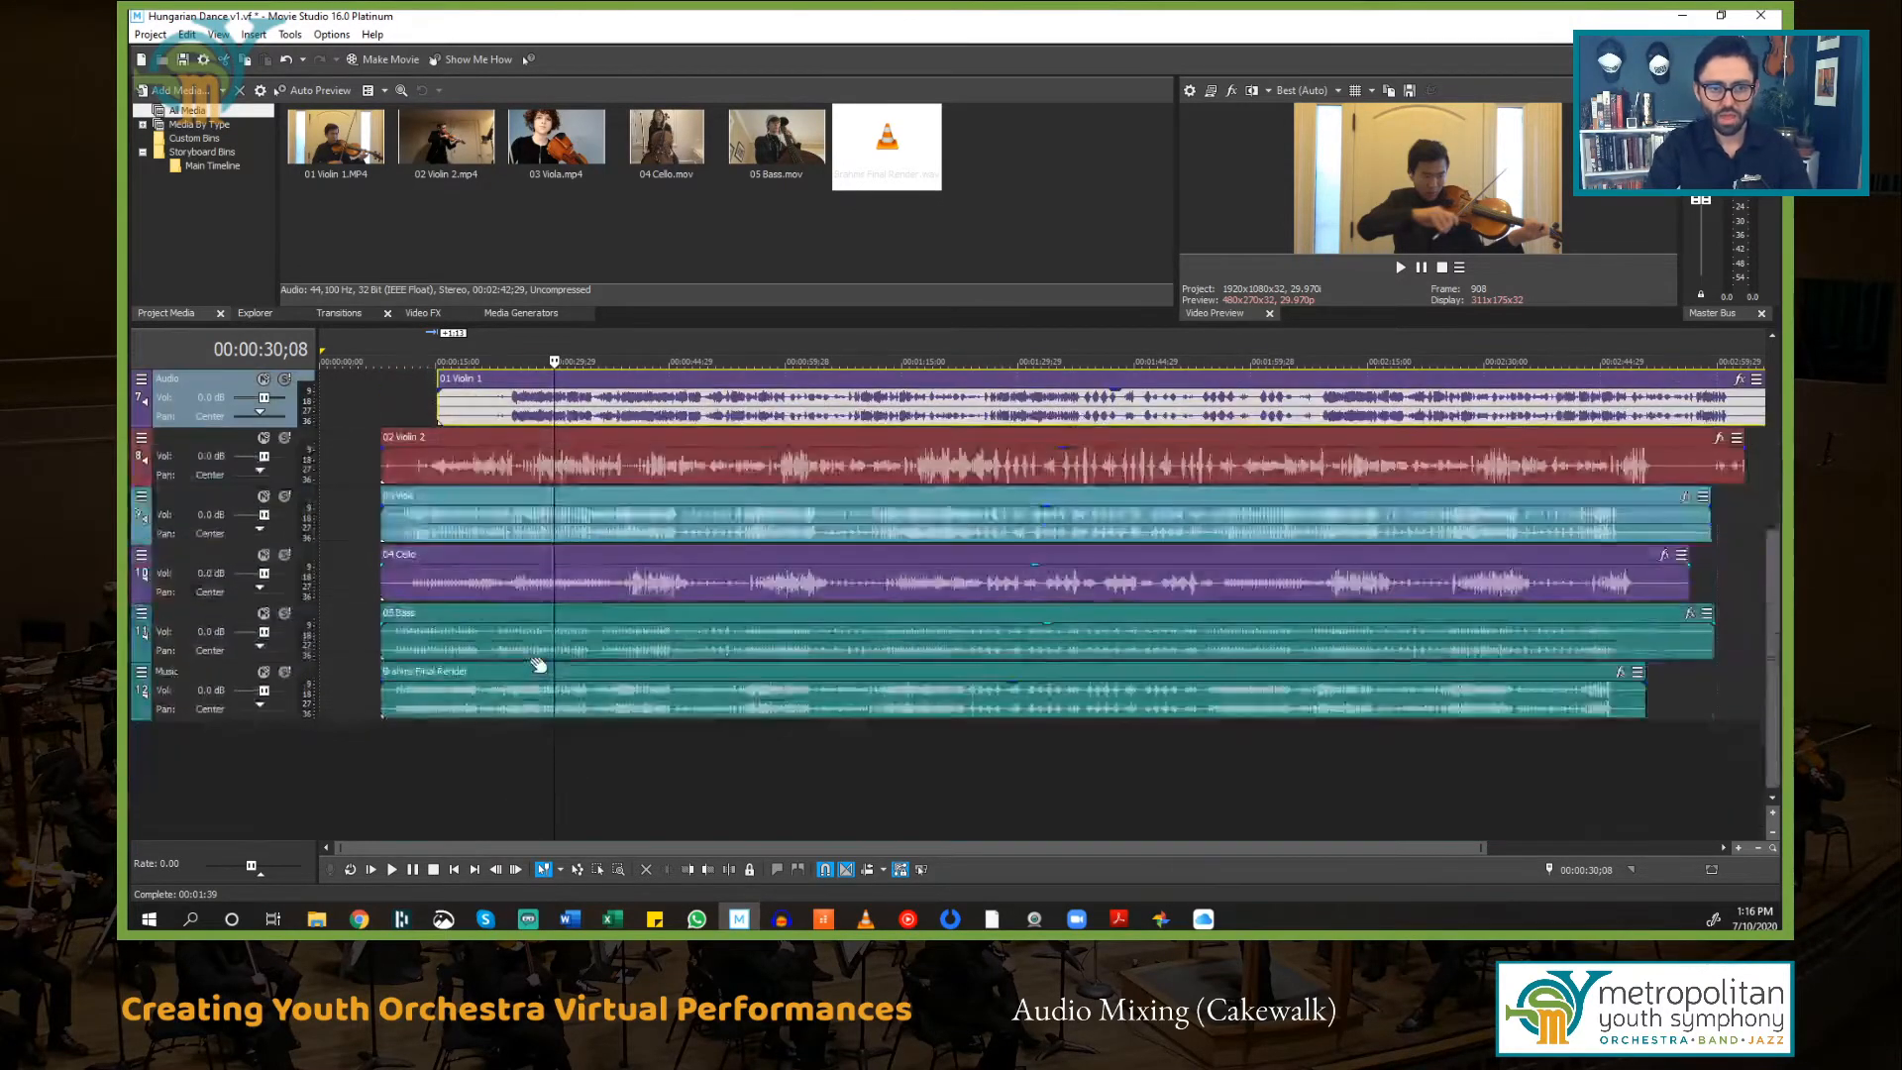
{"action": "scroll", "coordinate": [538, 665], "scroll_direction": "up", "scroll_amount": 2}
{"action": "scroll", "coordinate": [546, 661], "scroll_direction": "down", "scroll_amount": 1}
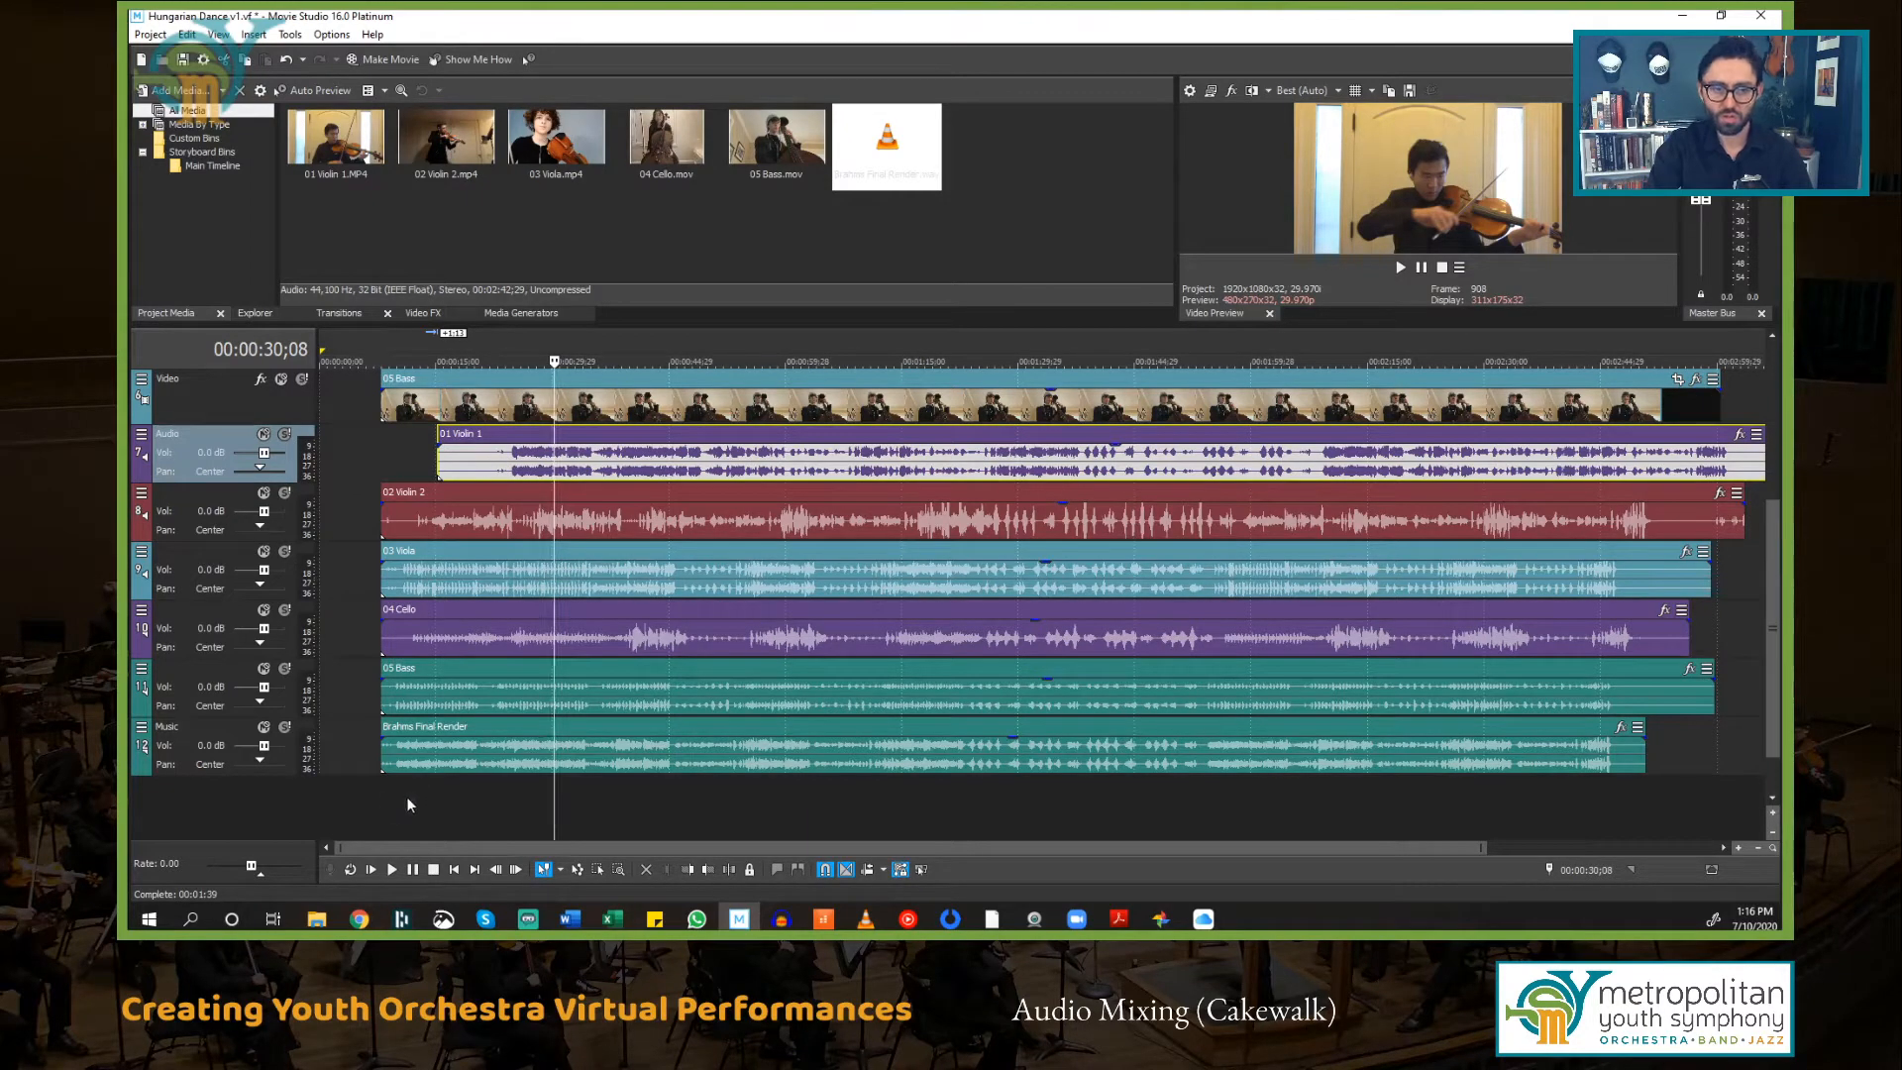
{"action": "left_click", "coordinate": [378, 796]}
{"action": "scroll", "coordinate": [380, 799], "scroll_direction": "up", "scroll_amount": 1}
{"action": "scroll", "coordinate": [381, 799], "scroll_direction": "down", "scroll_amount": 1}
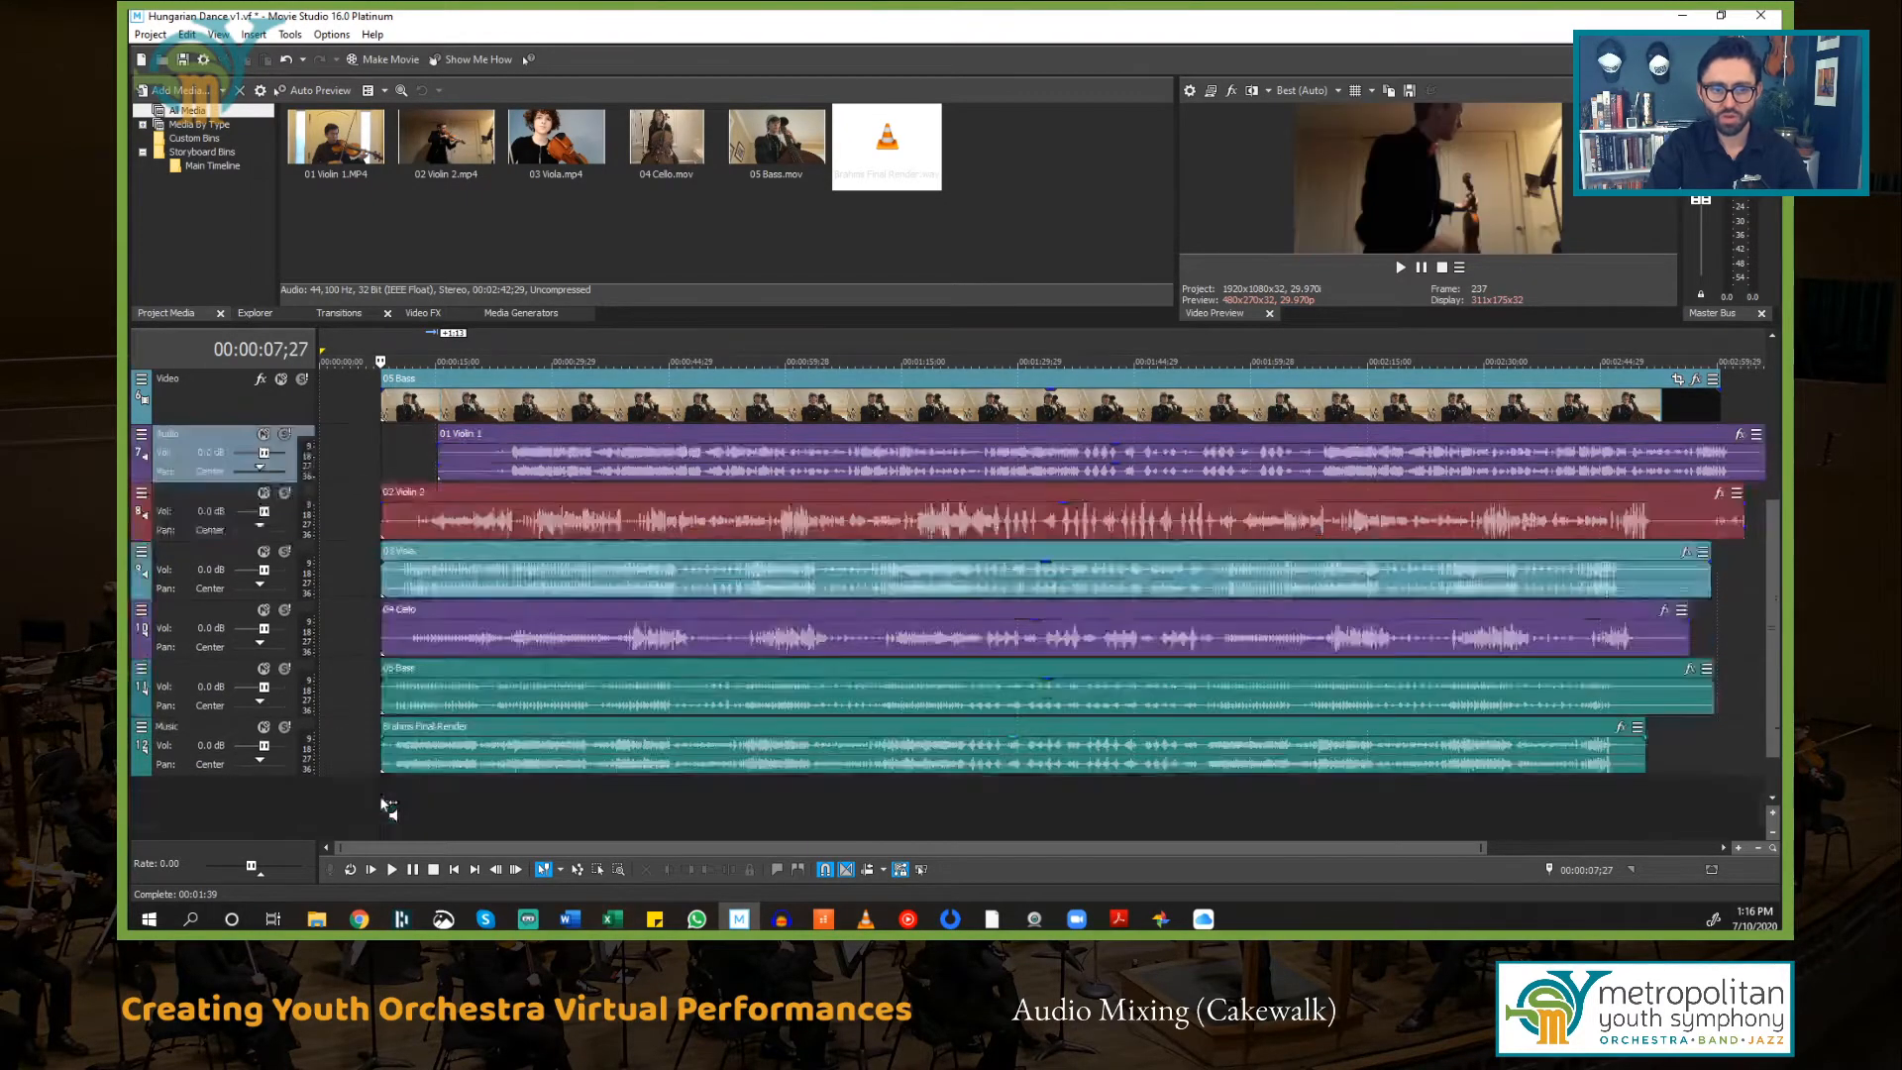
{"action": "scroll", "coordinate": [378, 796], "scroll_direction": "up", "scroll_amount": 4}
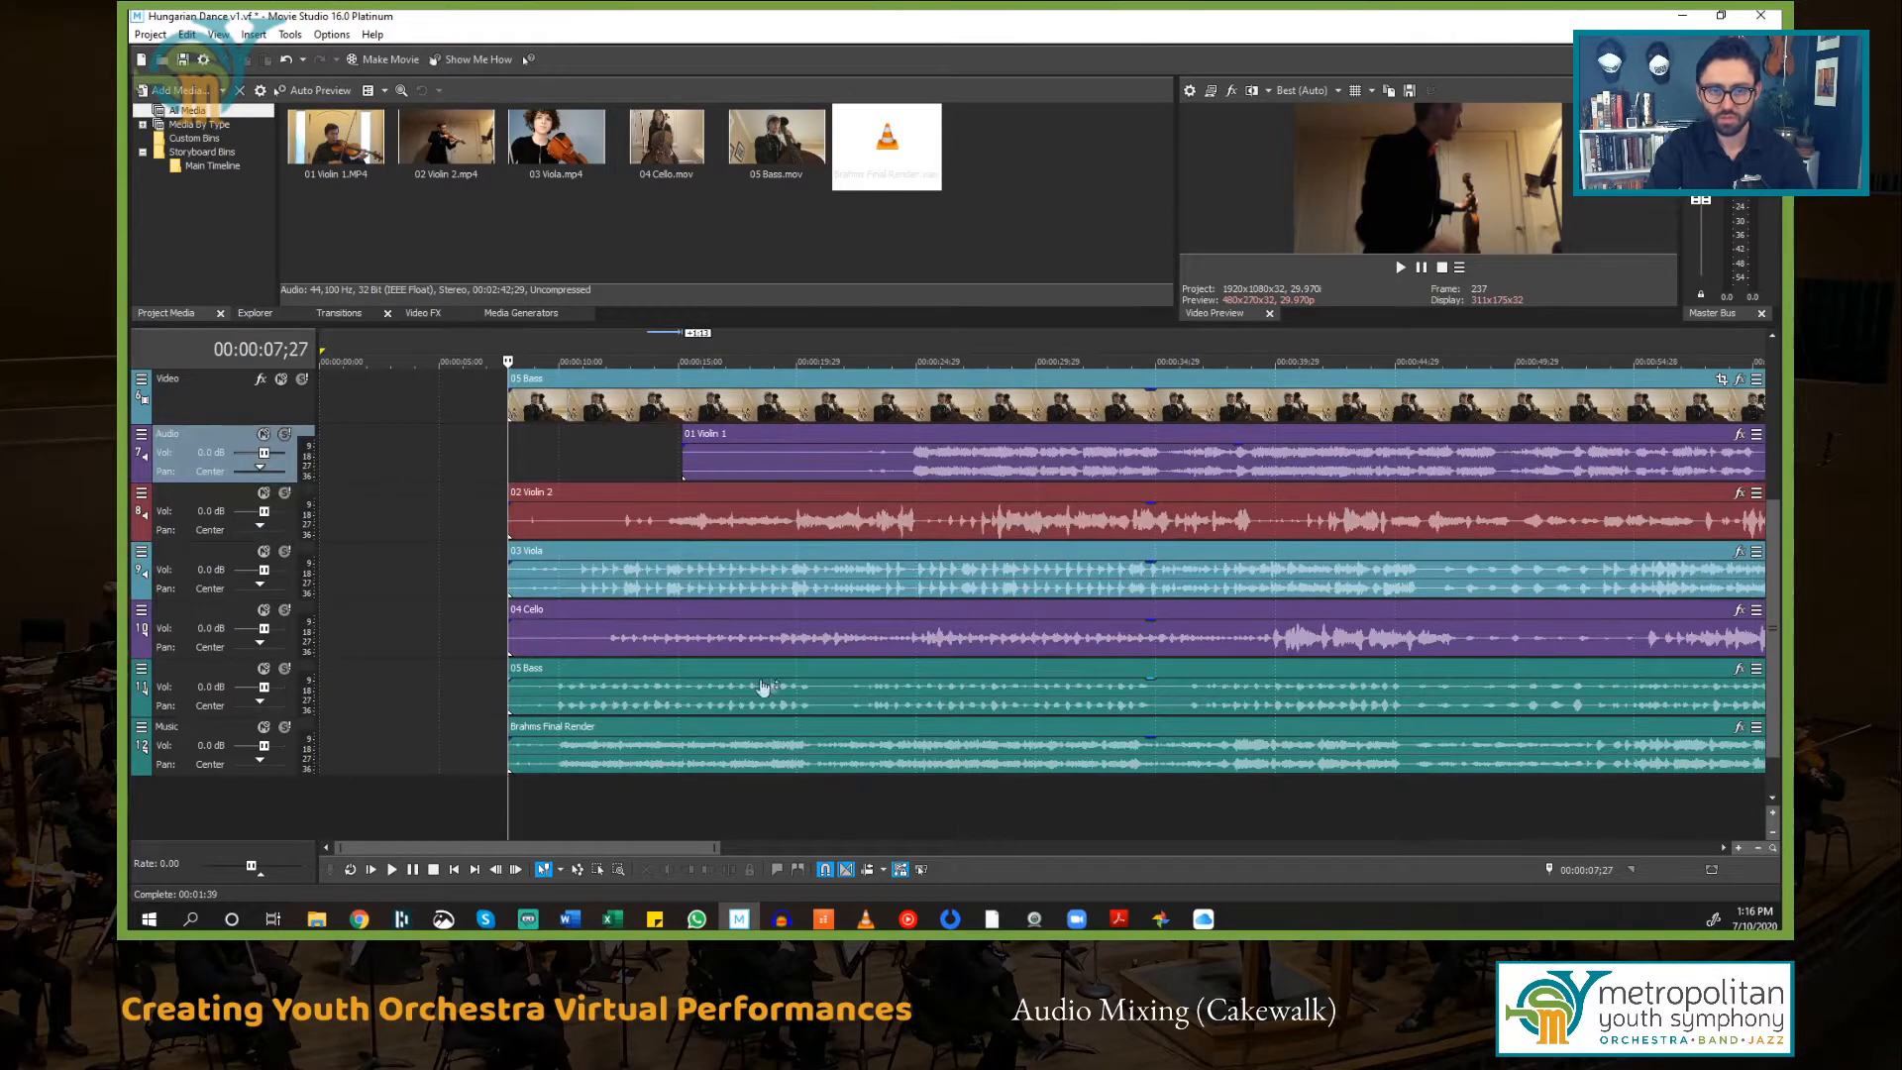
{"action": "scroll", "coordinate": [776, 686], "scroll_direction": "up", "scroll_amount": 2}
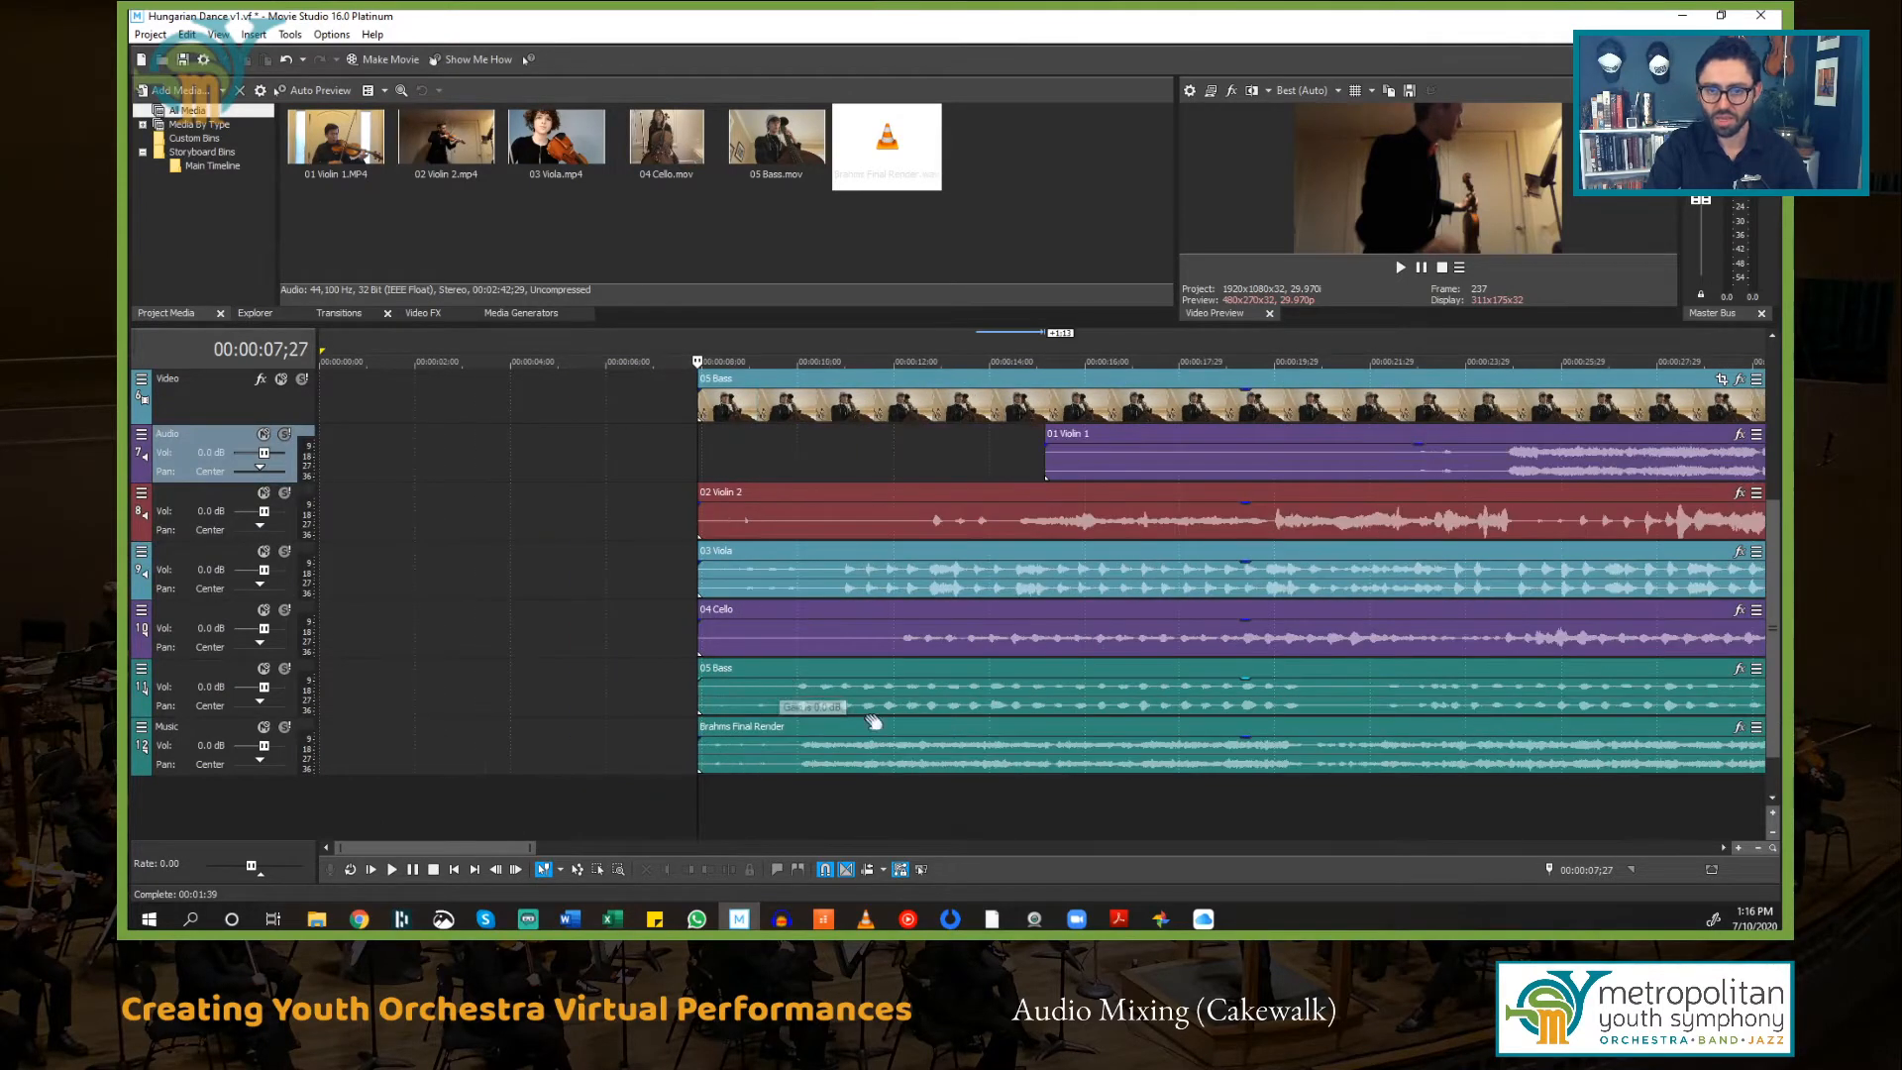
{"action": "scroll", "coordinate": [872, 710], "scroll_direction": "up", "scroll_amount": 1}
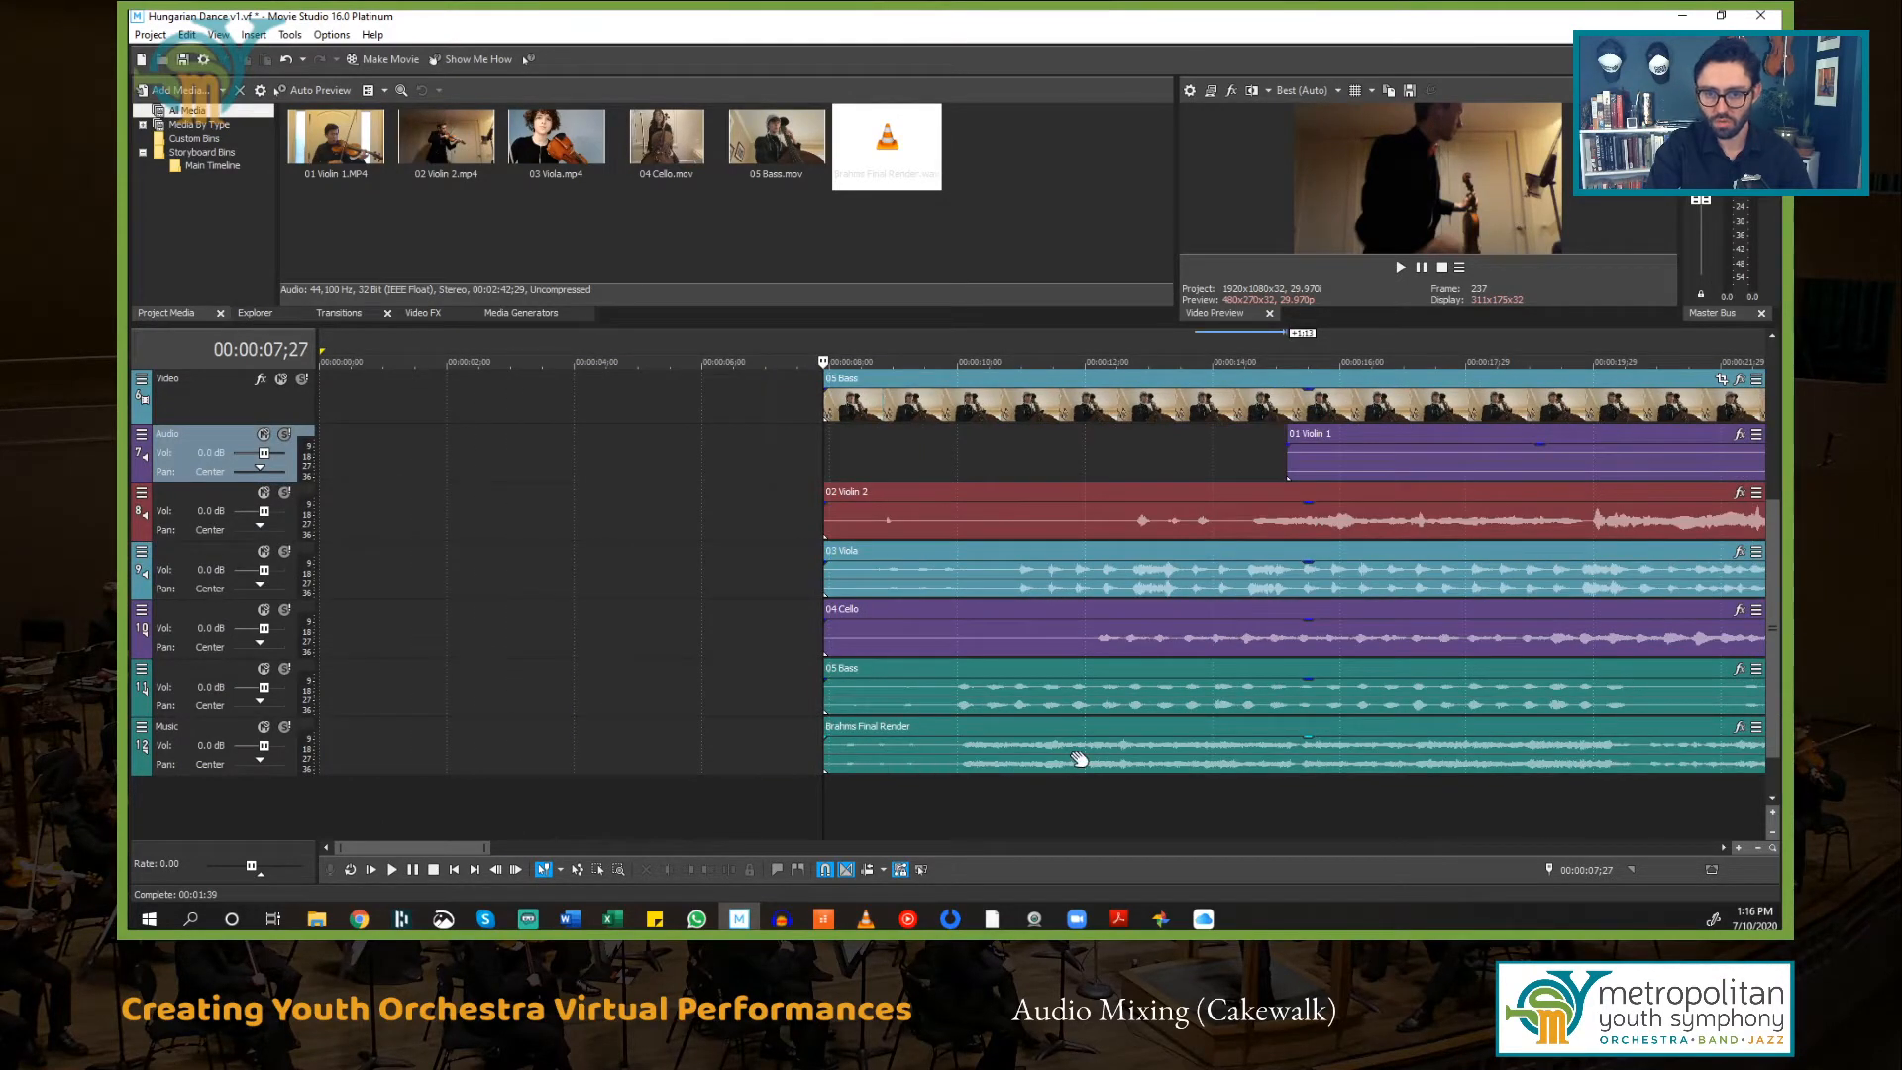
Step: Zoom in and out around the start of the timeline and preview several points to compare when each part's audio begins
{"action": "scroll", "coordinate": [1010, 718], "scroll_direction": "up", "scroll_amount": 1}
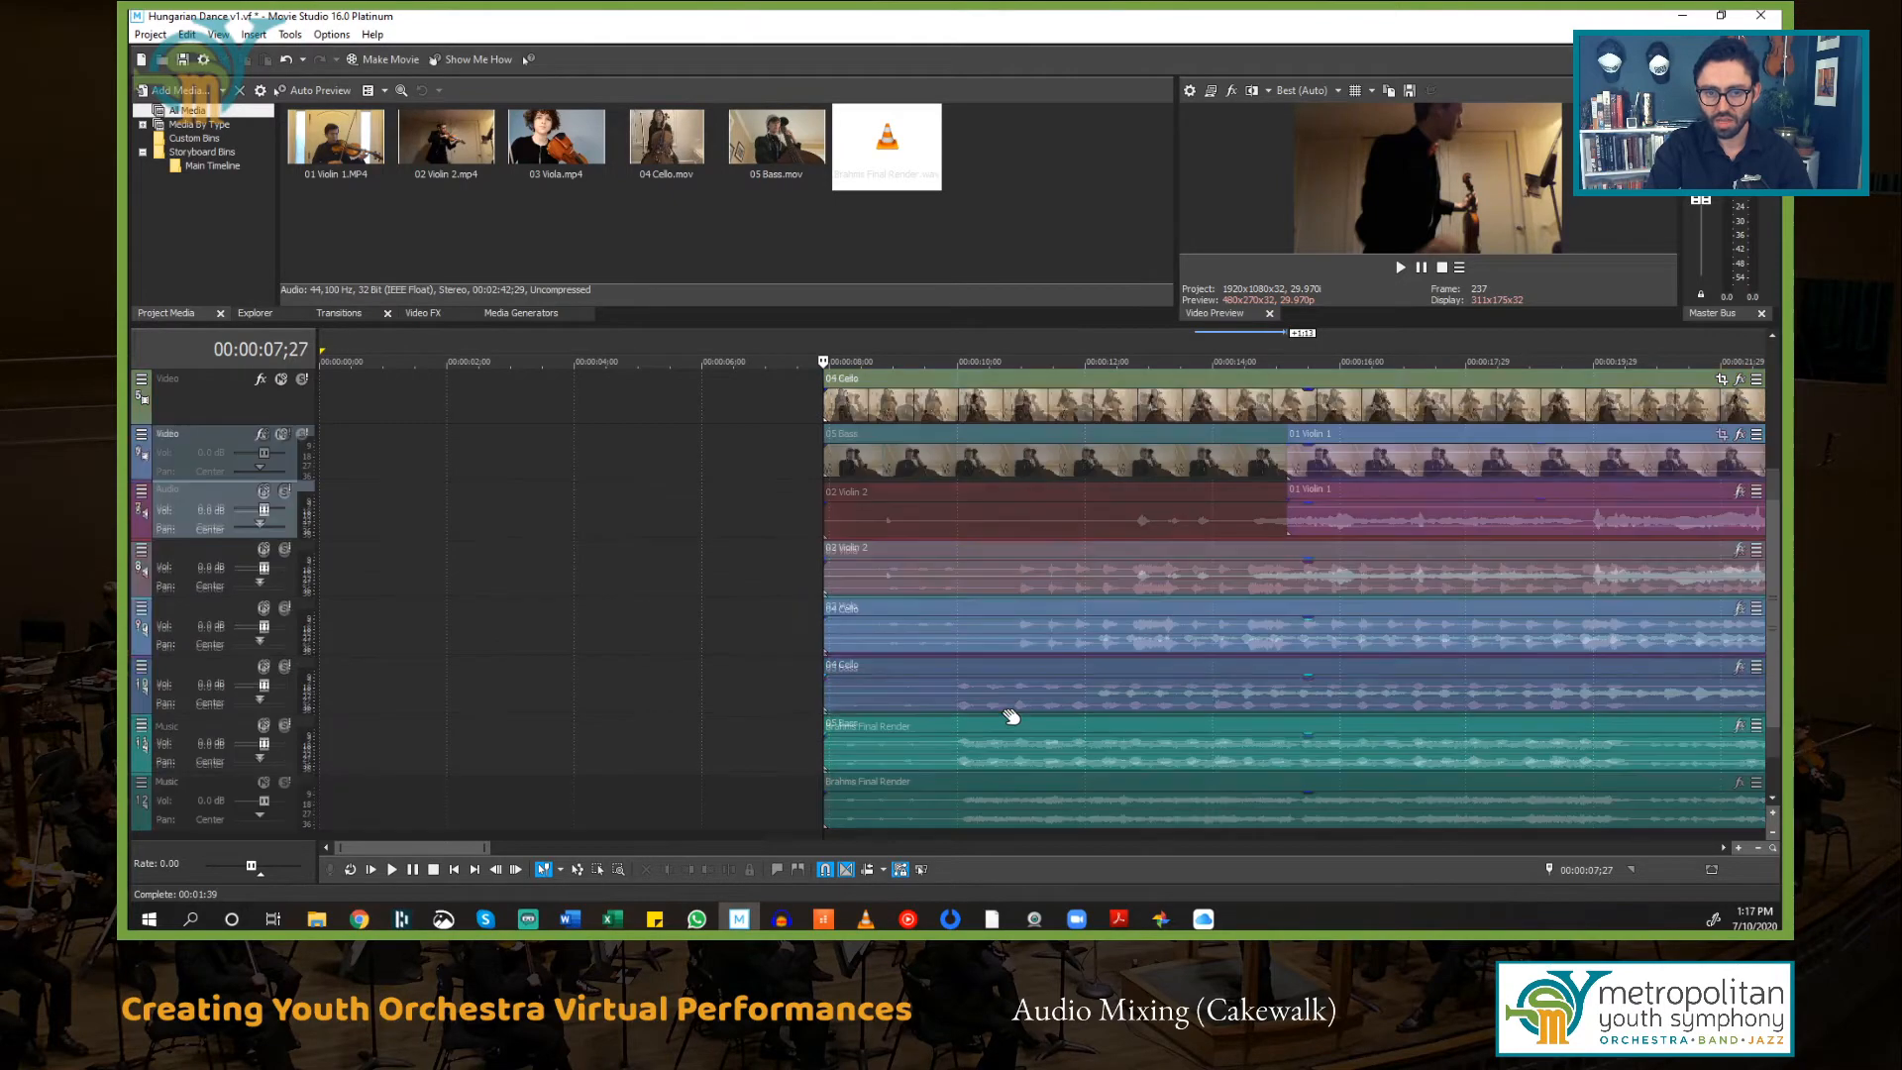
{"action": "scroll", "coordinate": [1011, 716], "scroll_direction": "down", "scroll_amount": 1}
{"action": "scroll", "coordinate": [1015, 714], "scroll_direction": "up", "scroll_amount": 1}
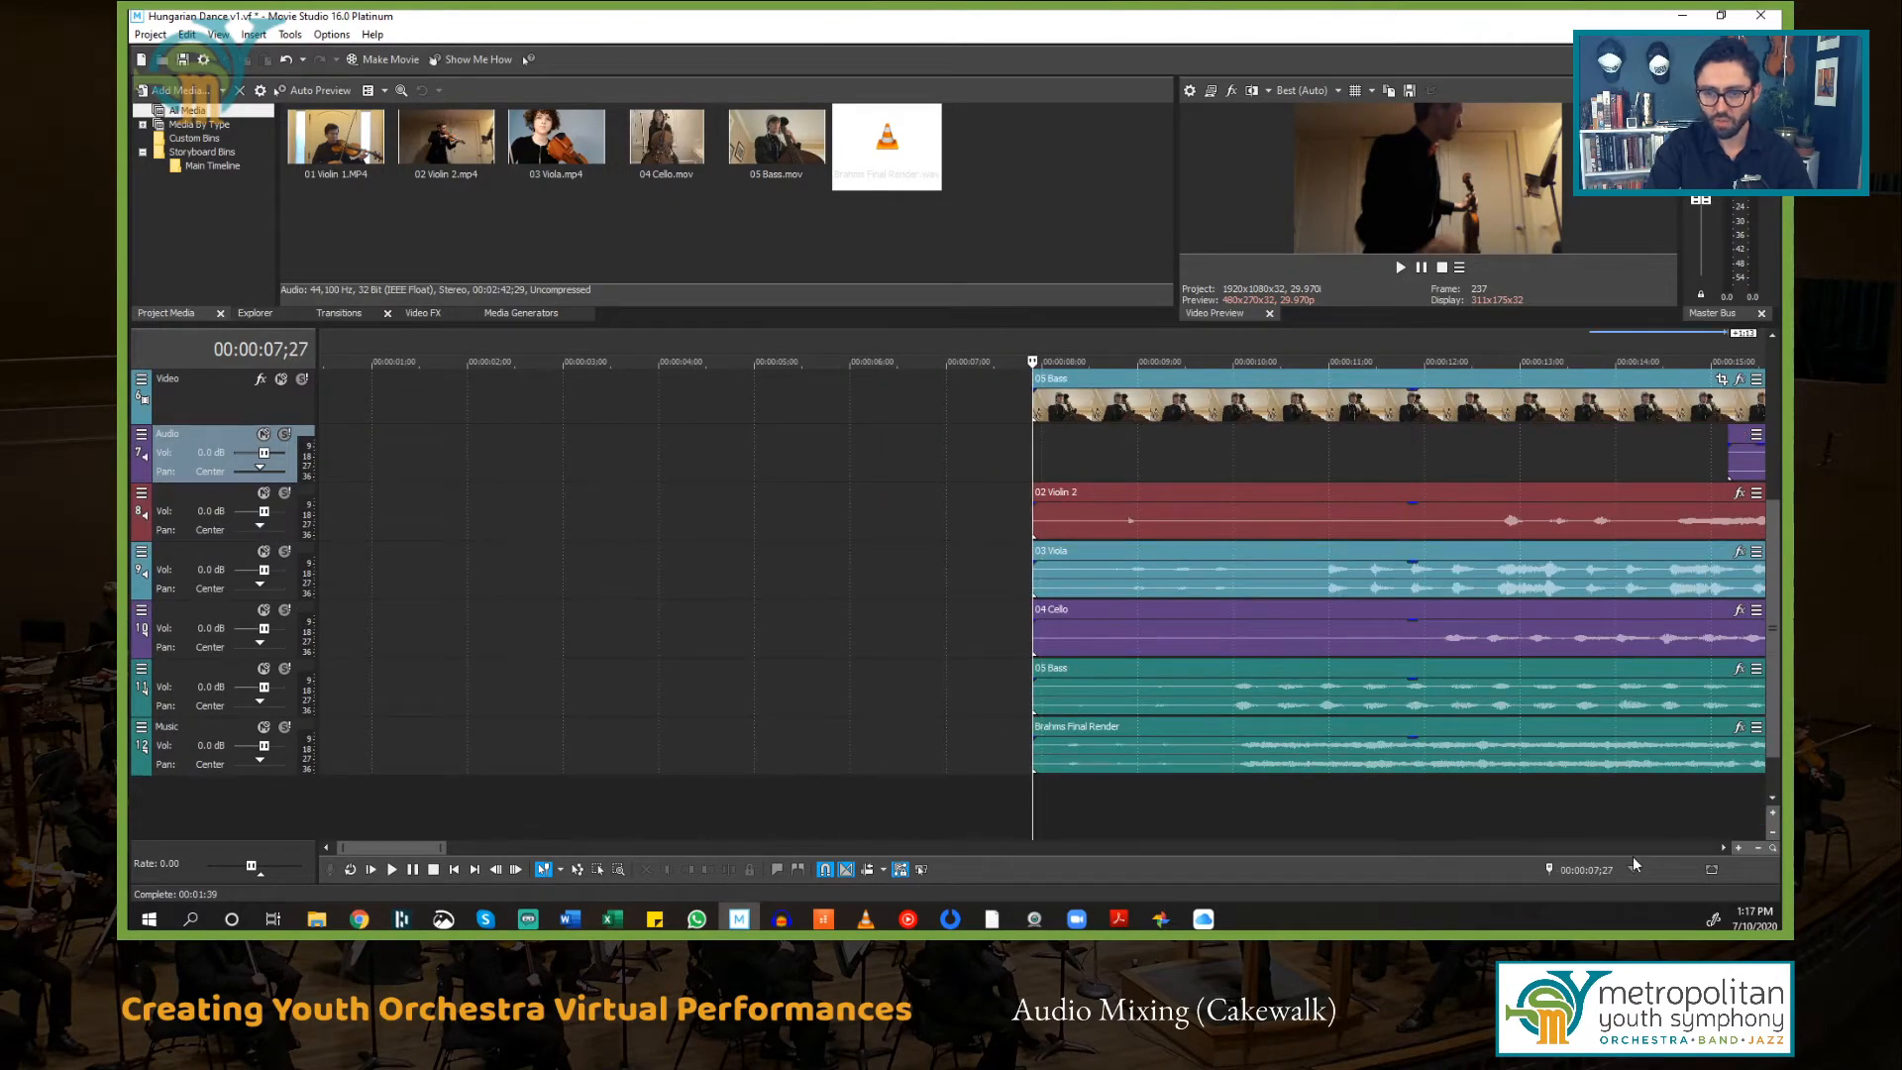
{"action": "left_click_drag", "start_coordinate": [1725, 849], "coordinate": [1726, 850]}
{"action": "left_click", "coordinate": [630, 753]}
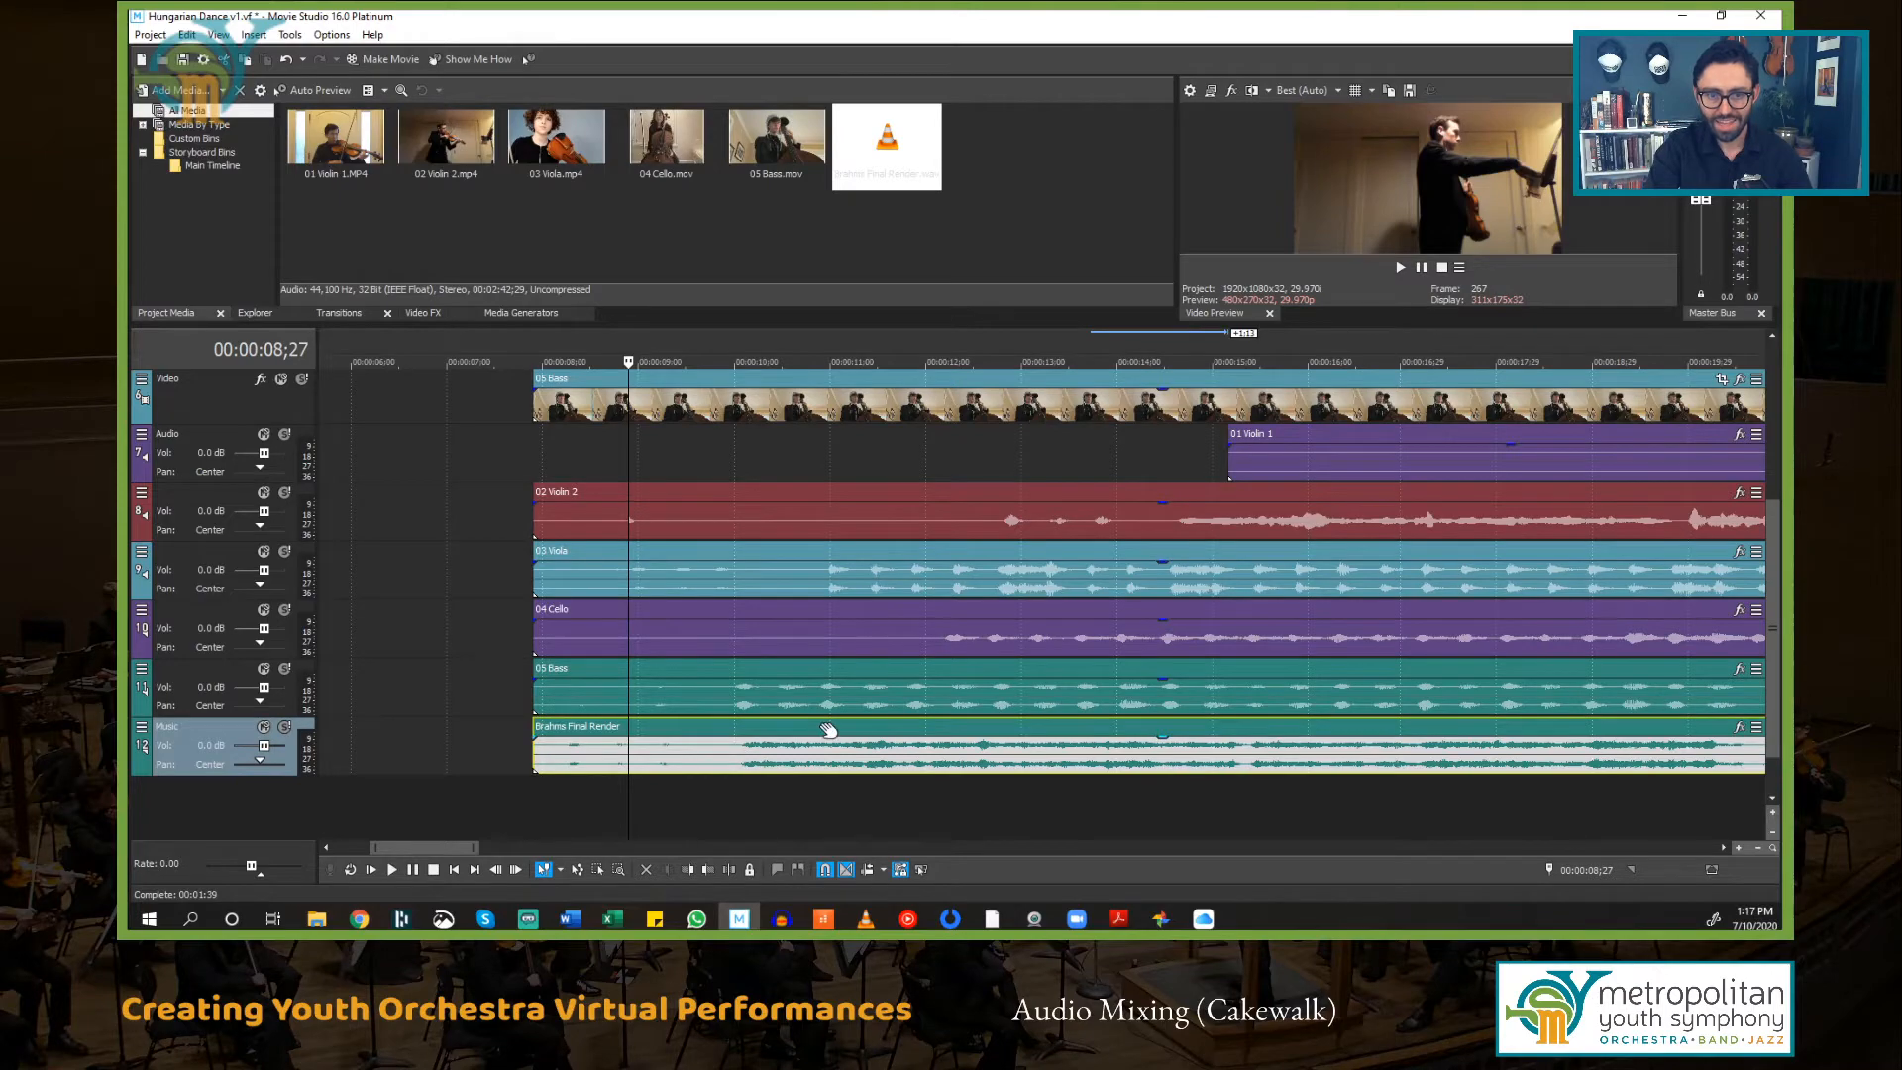
{"action": "scroll", "coordinate": [829, 731], "scroll_direction": "up", "scroll_amount": 2}
{"action": "scroll", "coordinate": [1412, 753], "scroll_direction": "up", "scroll_amount": 4}
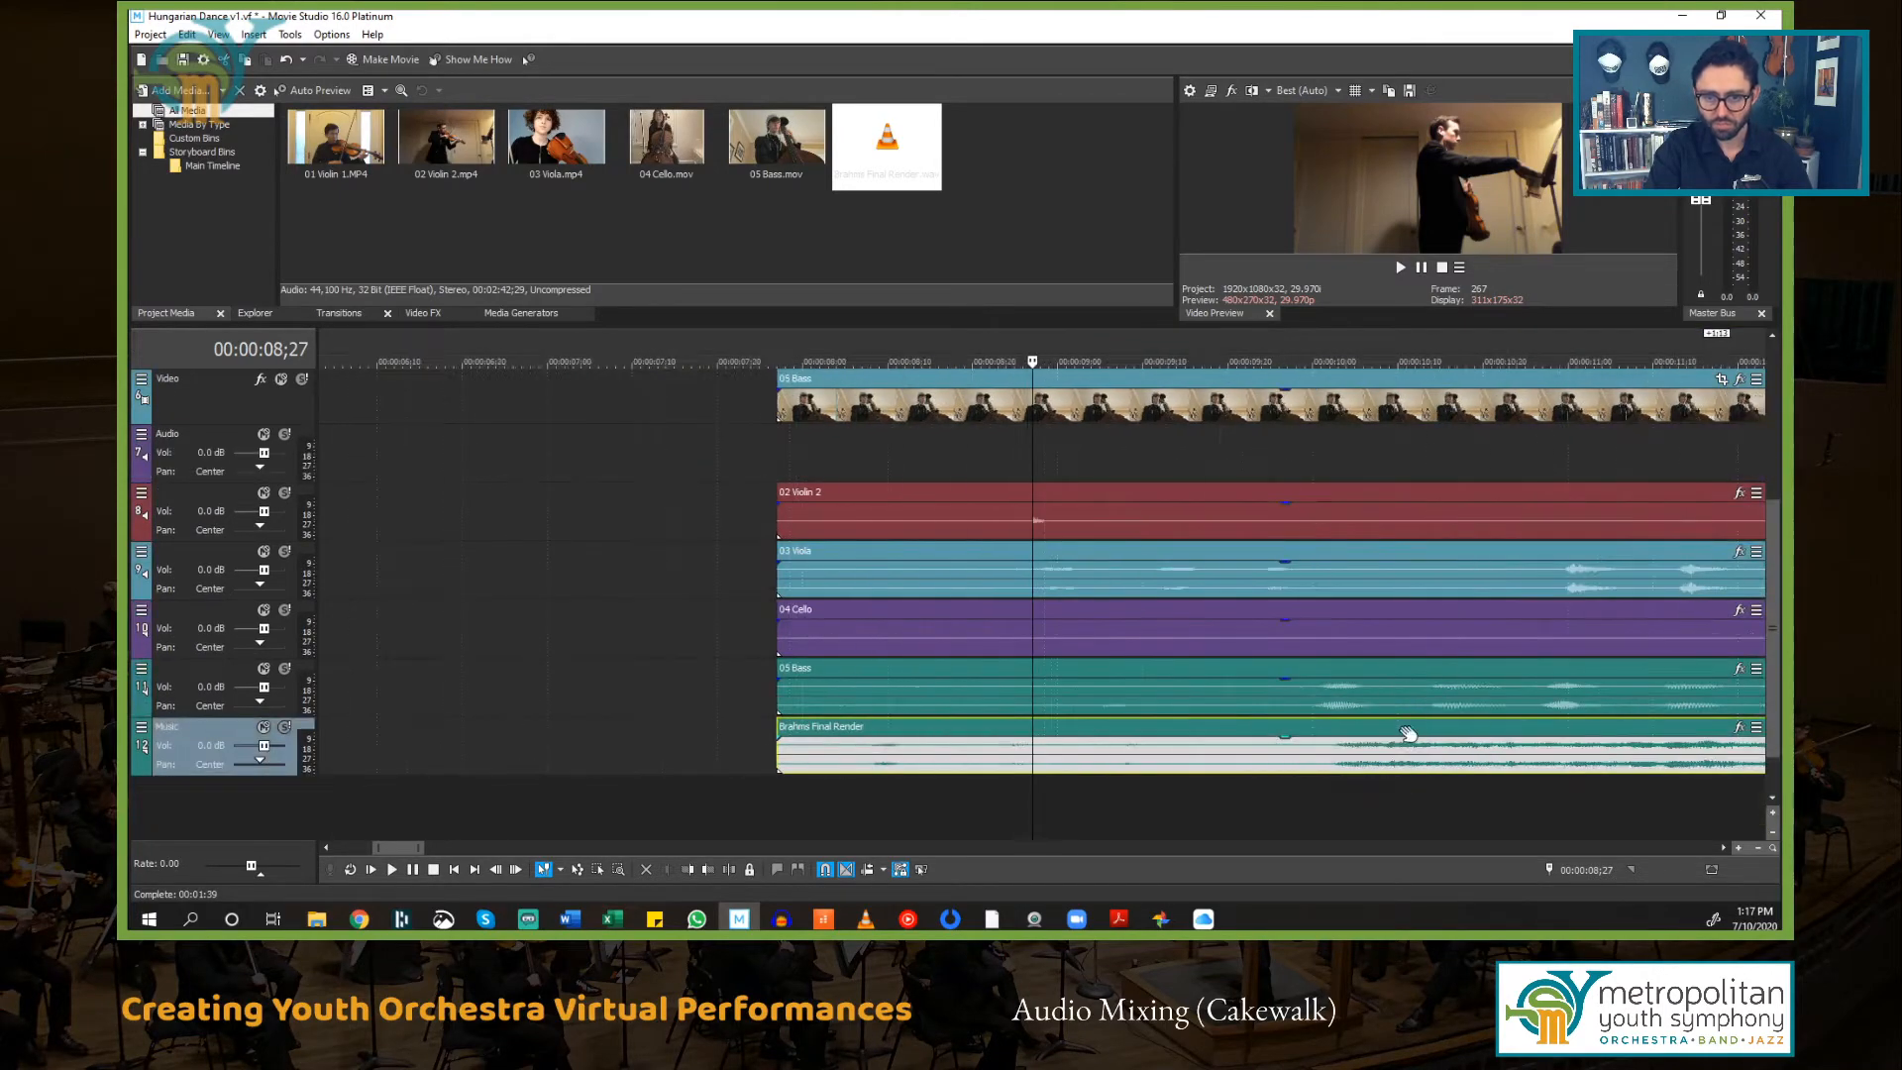
{"action": "scroll", "coordinate": [1394, 733], "scroll_direction": "down", "scroll_amount": 5}
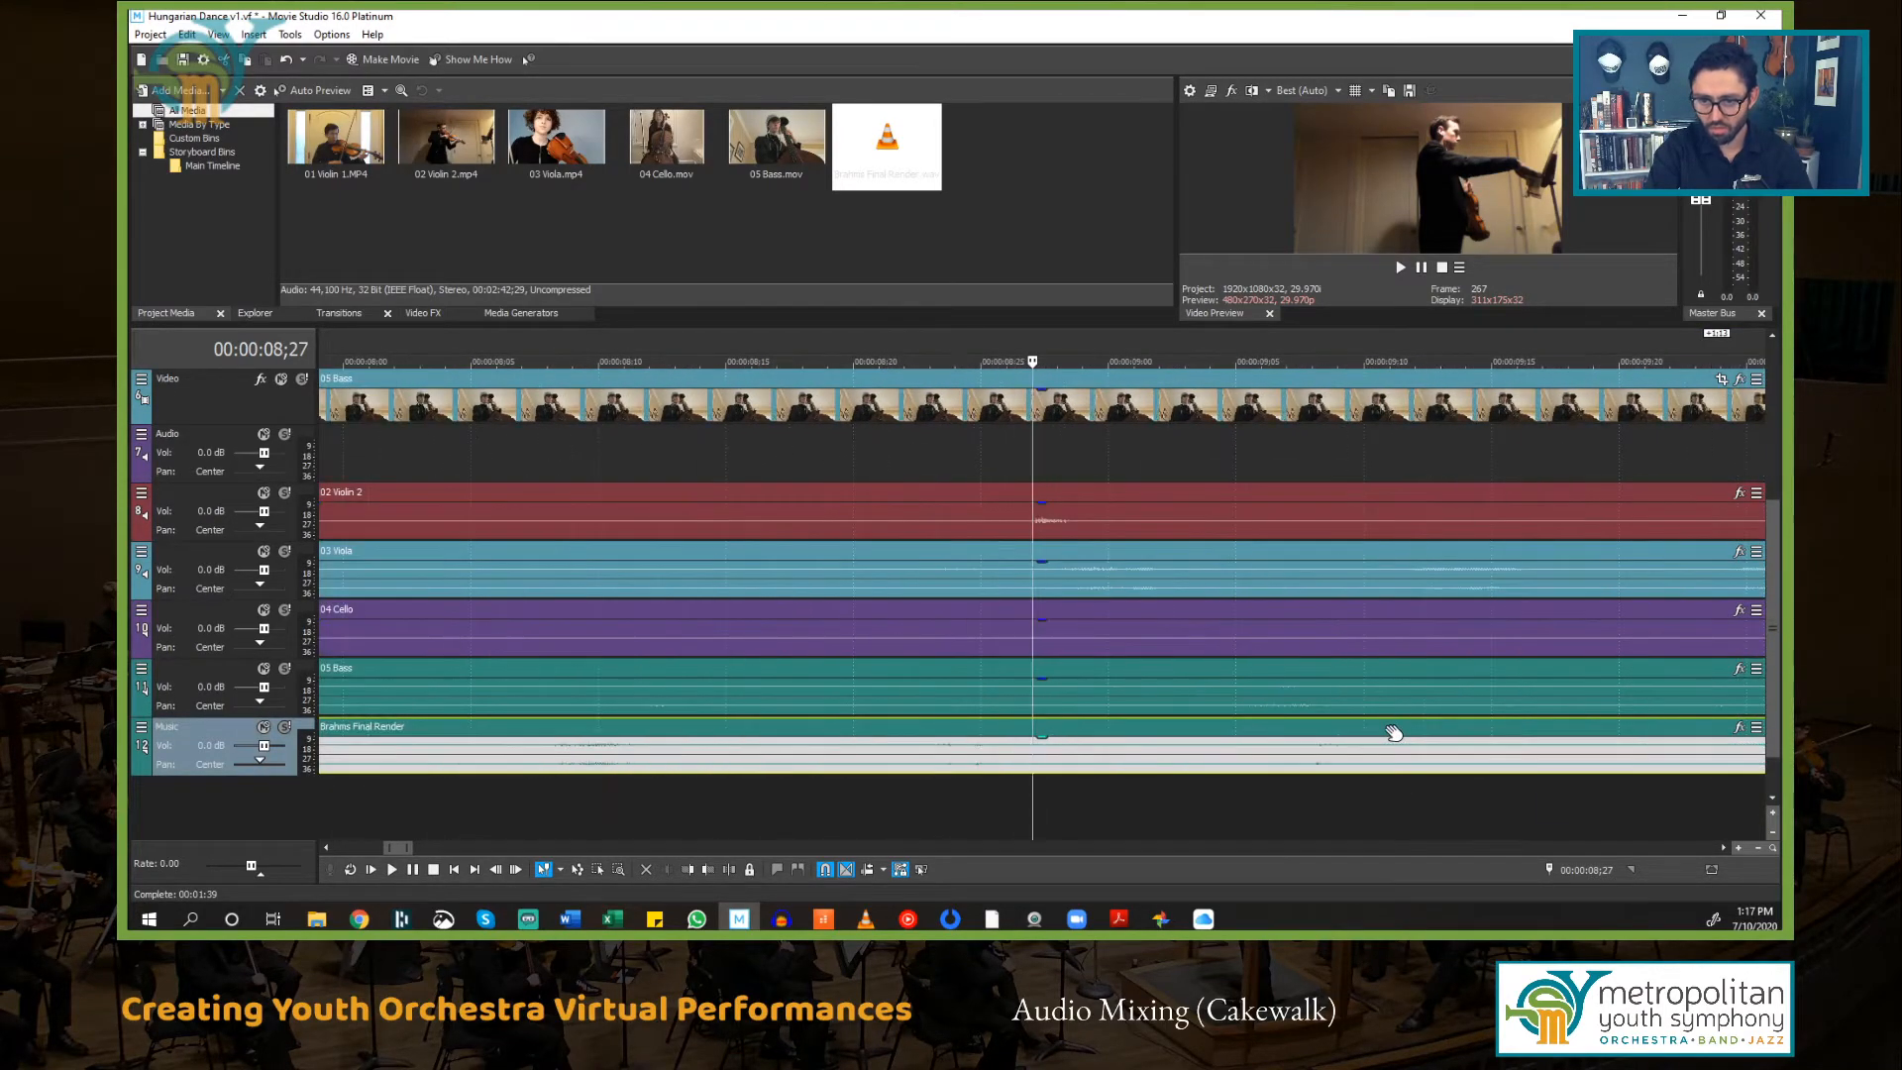
{"action": "left_click", "coordinate": [1125, 749]}
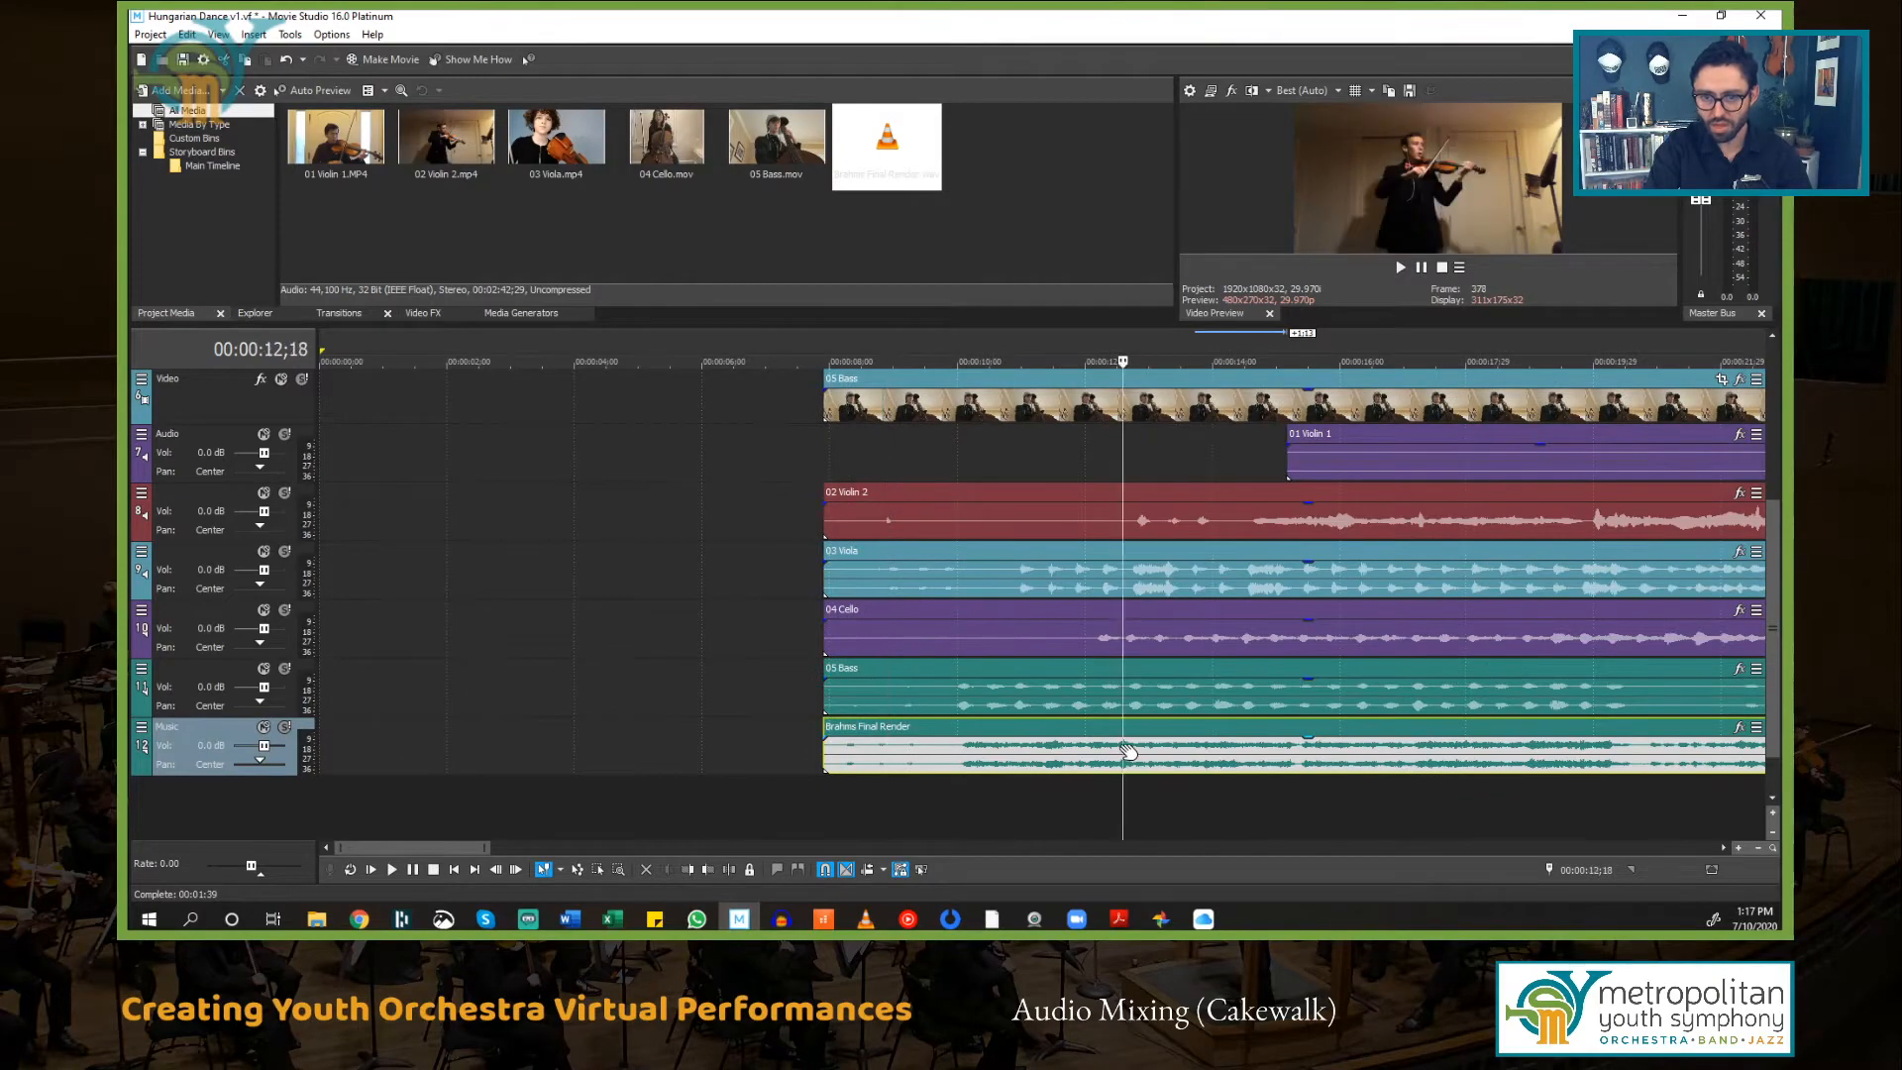
{"action": "scroll", "coordinate": [1100, 733], "scroll_direction": "up", "scroll_amount": 6}
{"action": "scroll", "coordinate": [1097, 728], "scroll_direction": "down", "scroll_amount": 8}
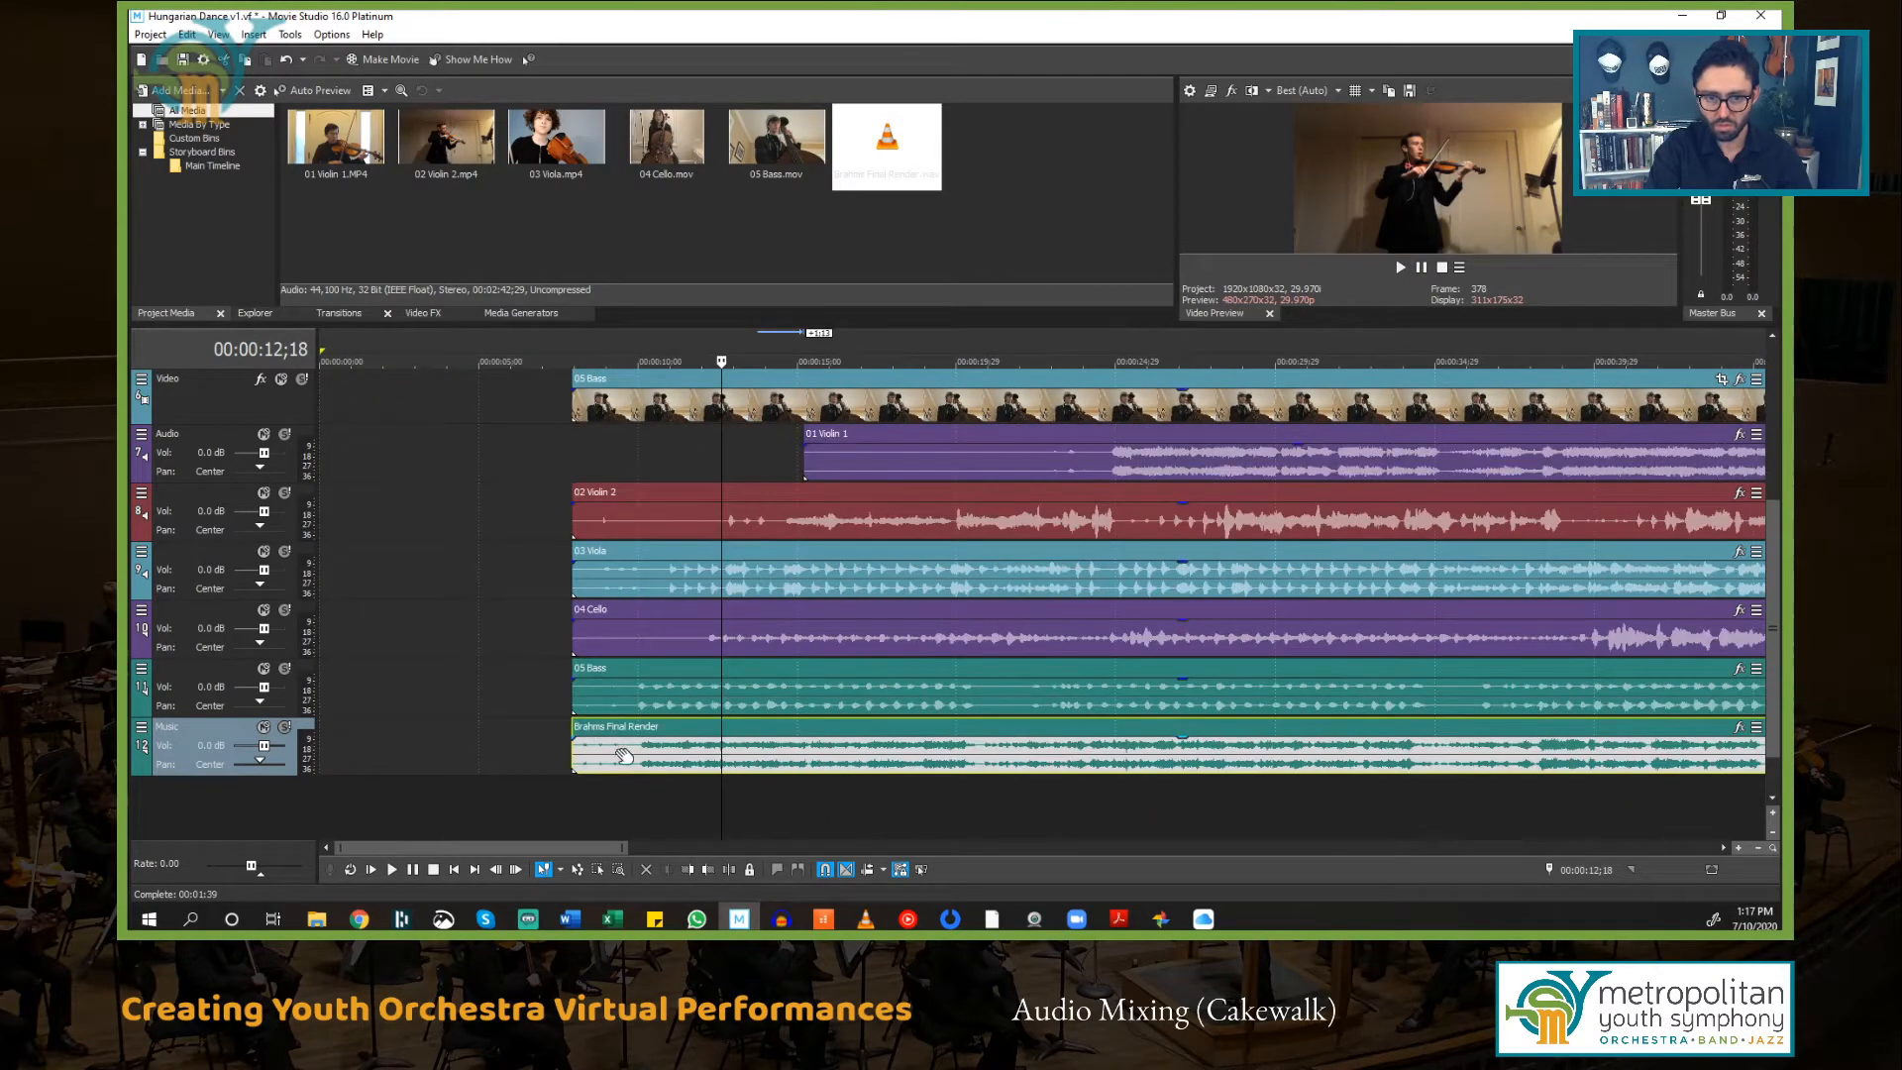
{"action": "left_click", "coordinate": [627, 693]}
{"action": "scroll", "coordinate": [628, 693], "scroll_direction": "up", "scroll_amount": 3}
{"action": "scroll", "coordinate": [1084, 741], "scroll_direction": "up", "scroll_amount": 2}
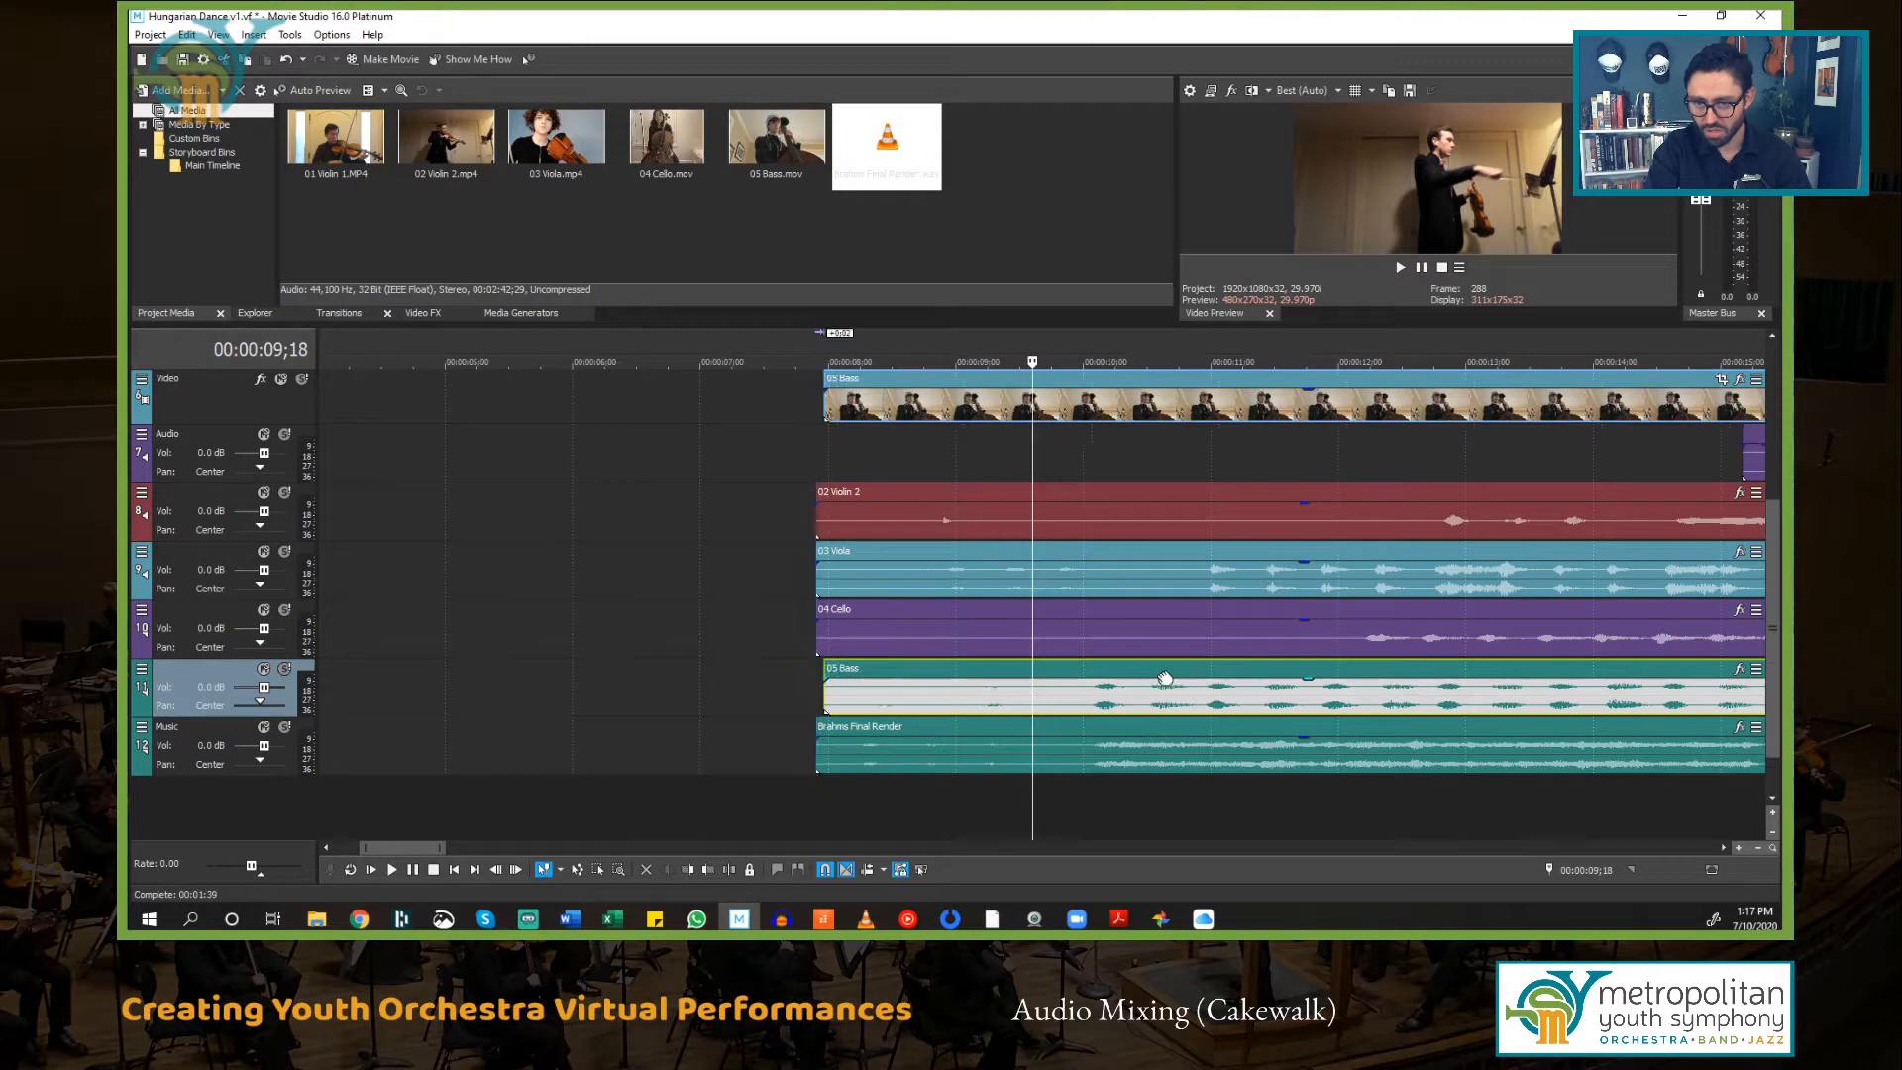
{"action": "left_click", "coordinate": [1096, 756]}
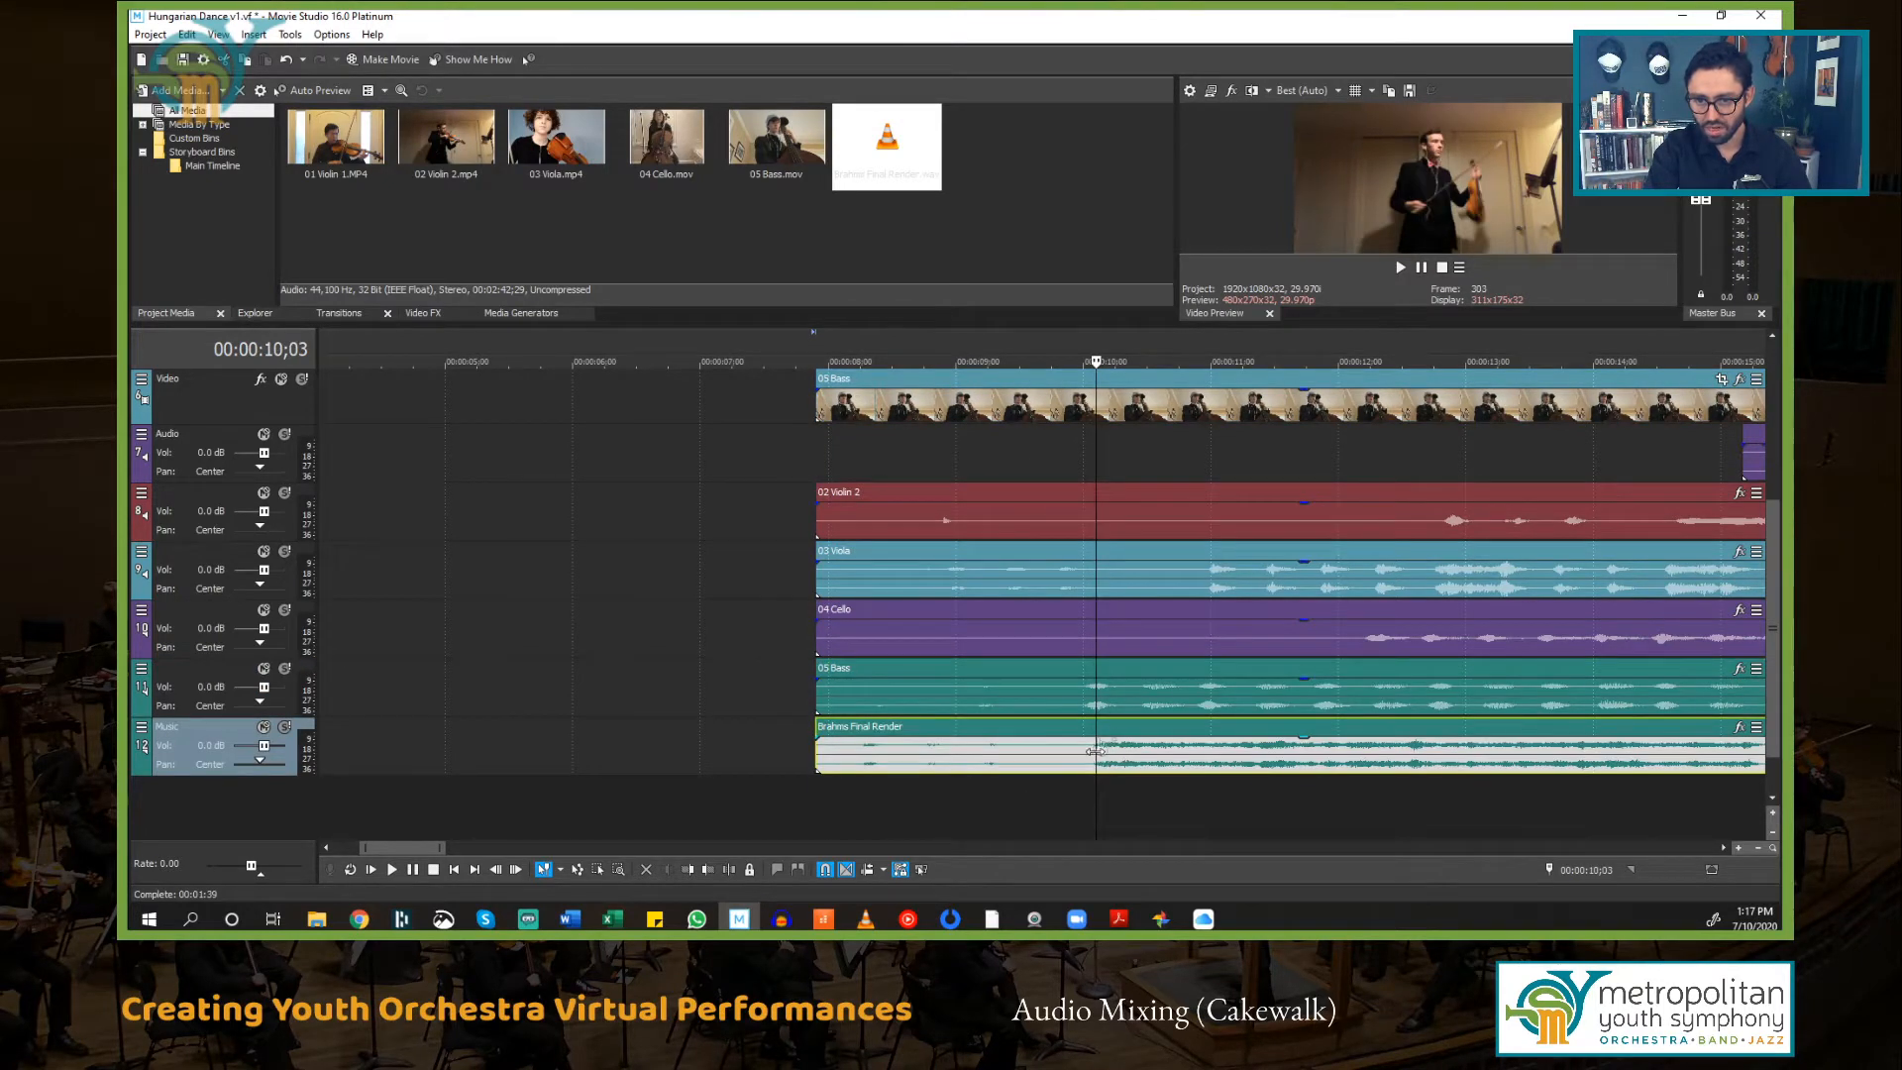
Step: Nudge the 05 Bass events slightly later and shift the 04 Cello events earlier to line up with the final mix
{"action": "left_click_drag", "start_coordinate": [1118, 655], "coordinate": [1140, 671]}
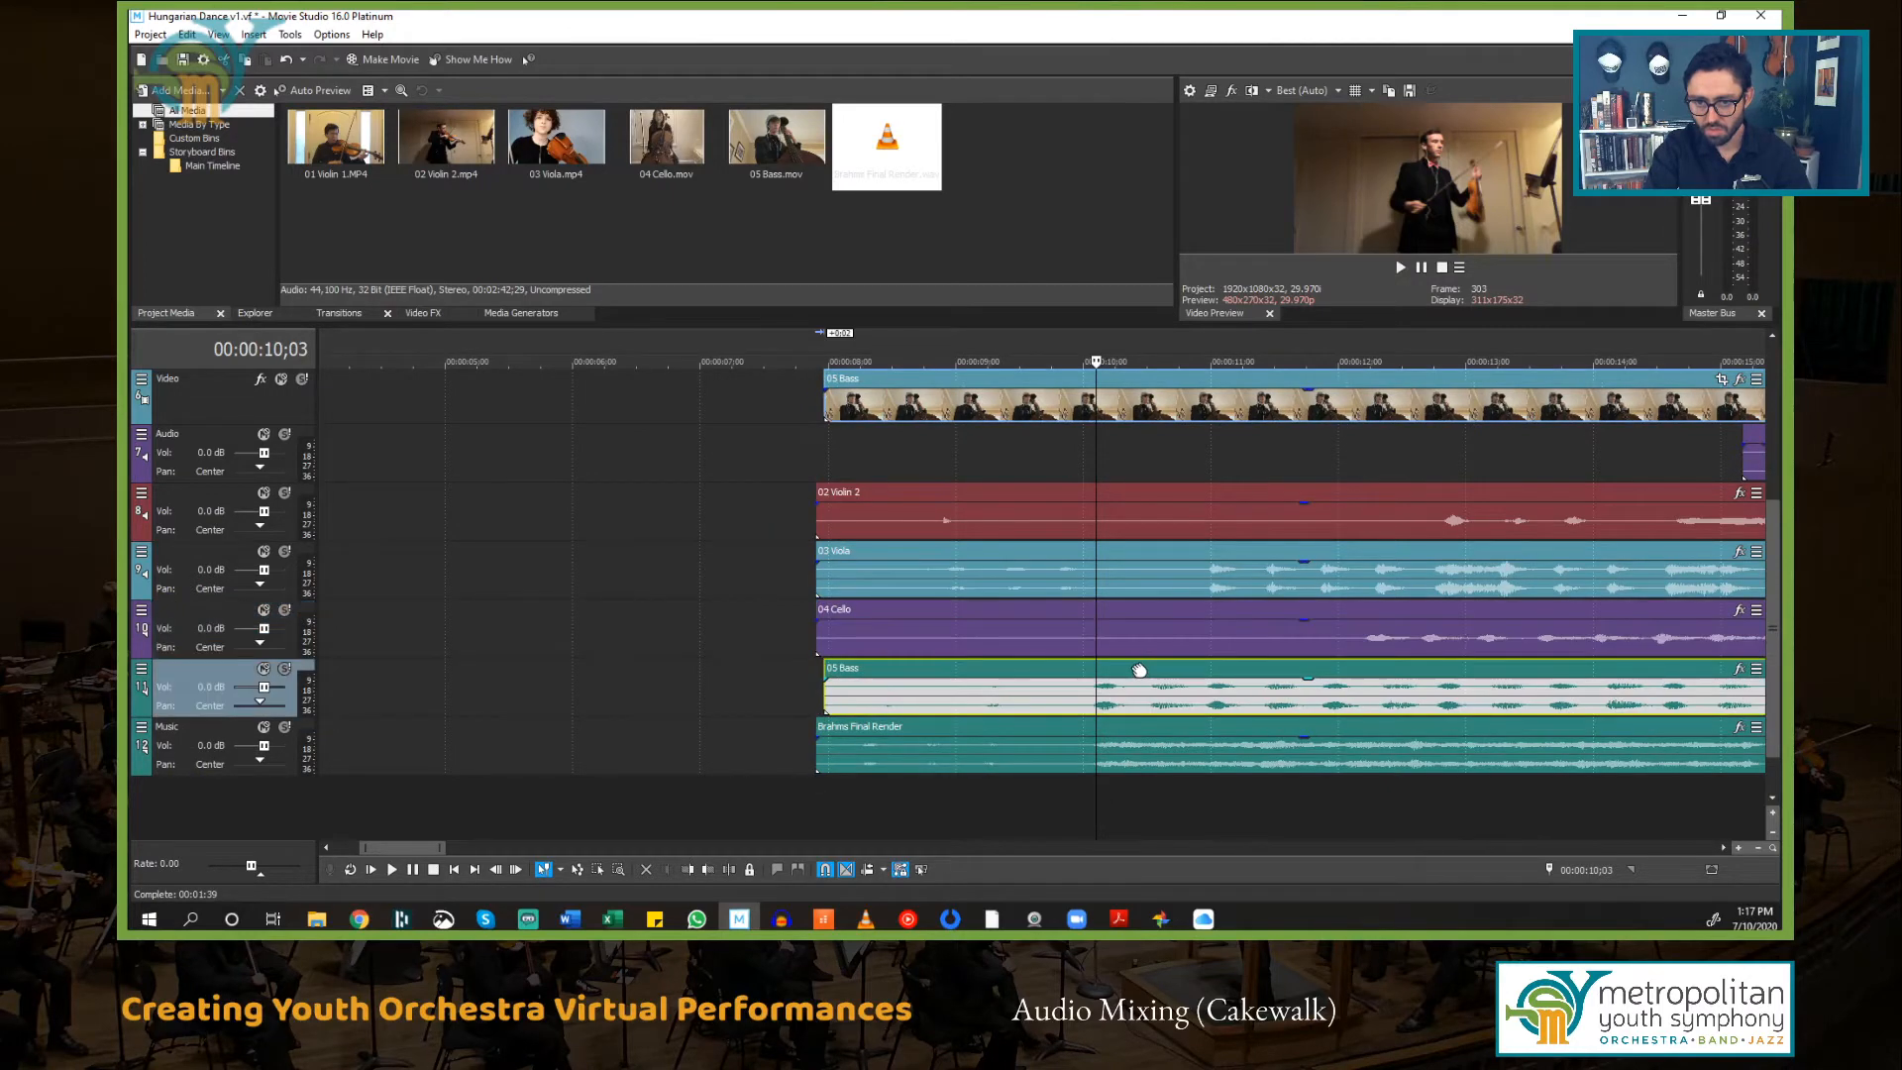
{"action": "left_click", "coordinate": [1410, 615], "text": "ctrl"}
{"action": "left_click_drag", "start_coordinate": [1411, 616], "coordinate": [1141, 644]}
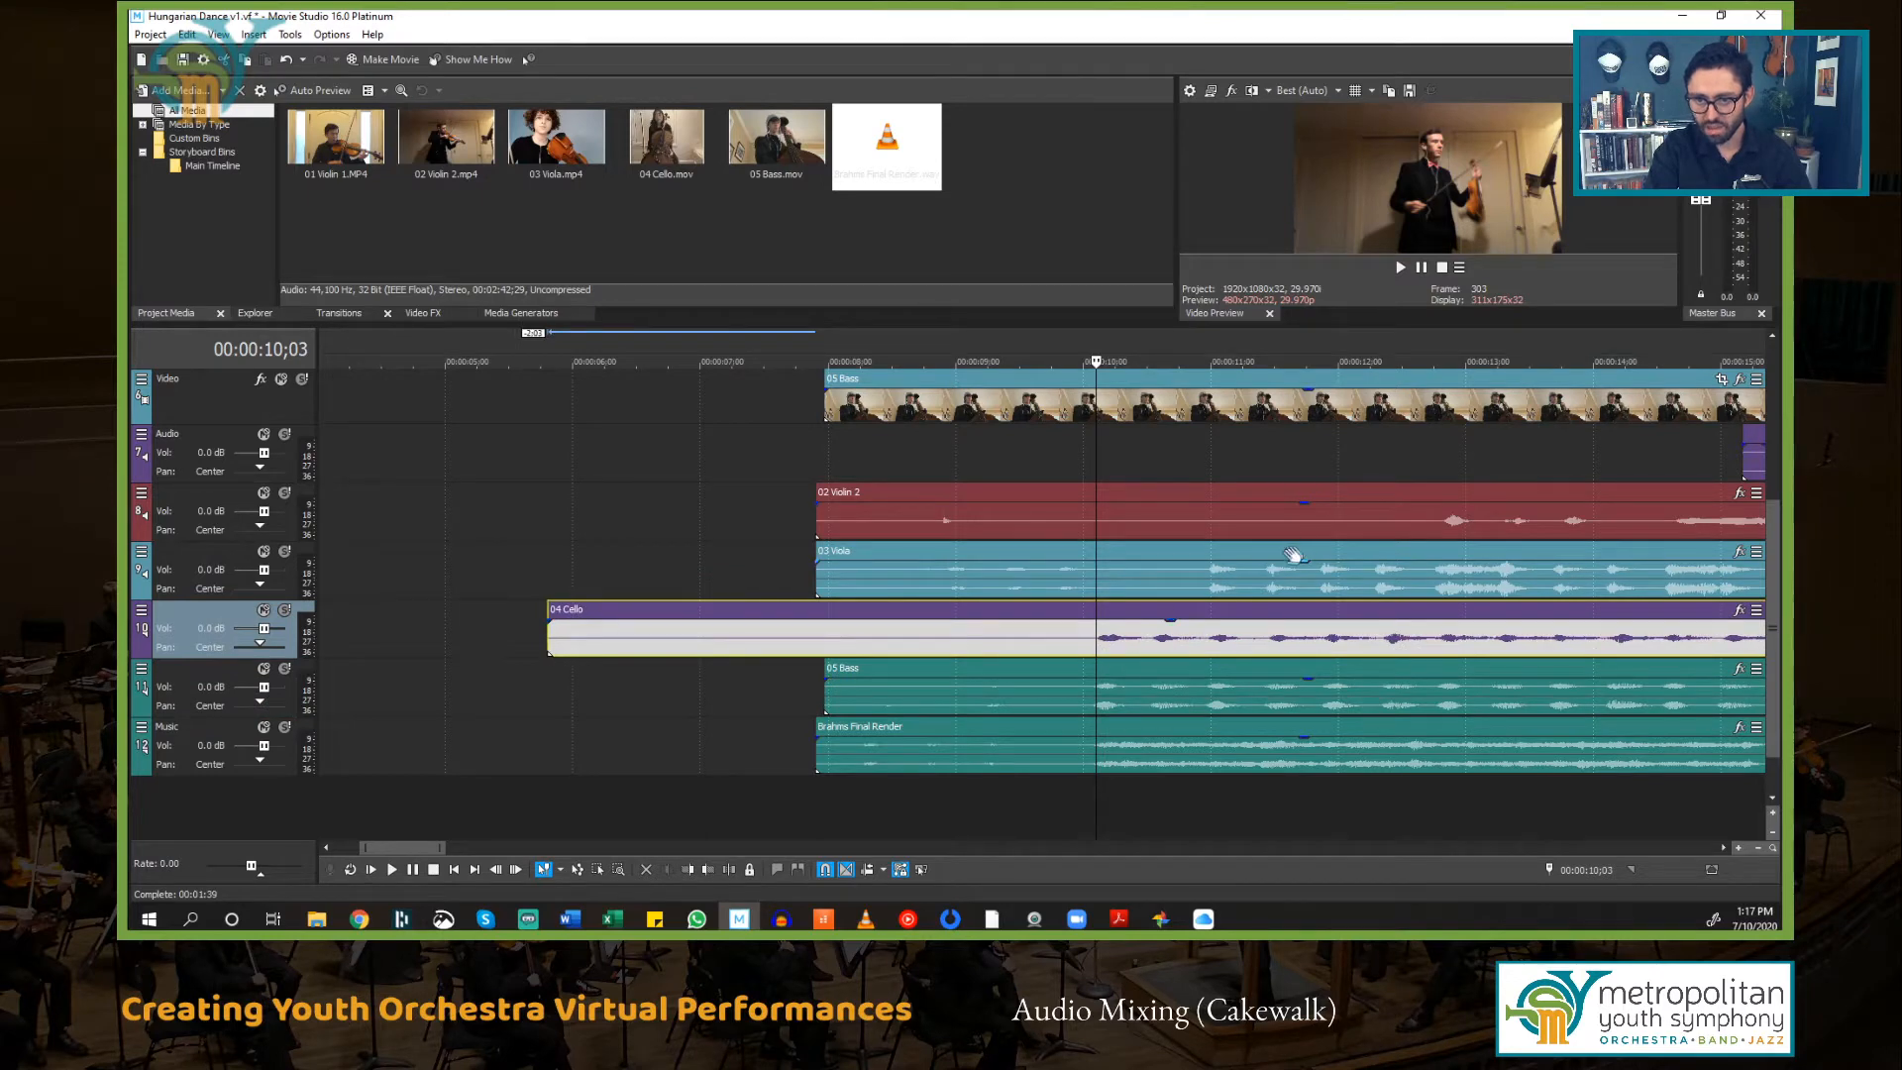
Step: Shift the 03 Viola events earlier, then move the 02 Violin 2 events earlier in two passes to align them
{"action": "left_click_drag", "start_coordinate": [1293, 556], "coordinate": [1209, 577]}
{"action": "left_click_drag", "start_coordinate": [1548, 496], "coordinate": [1317, 525]}
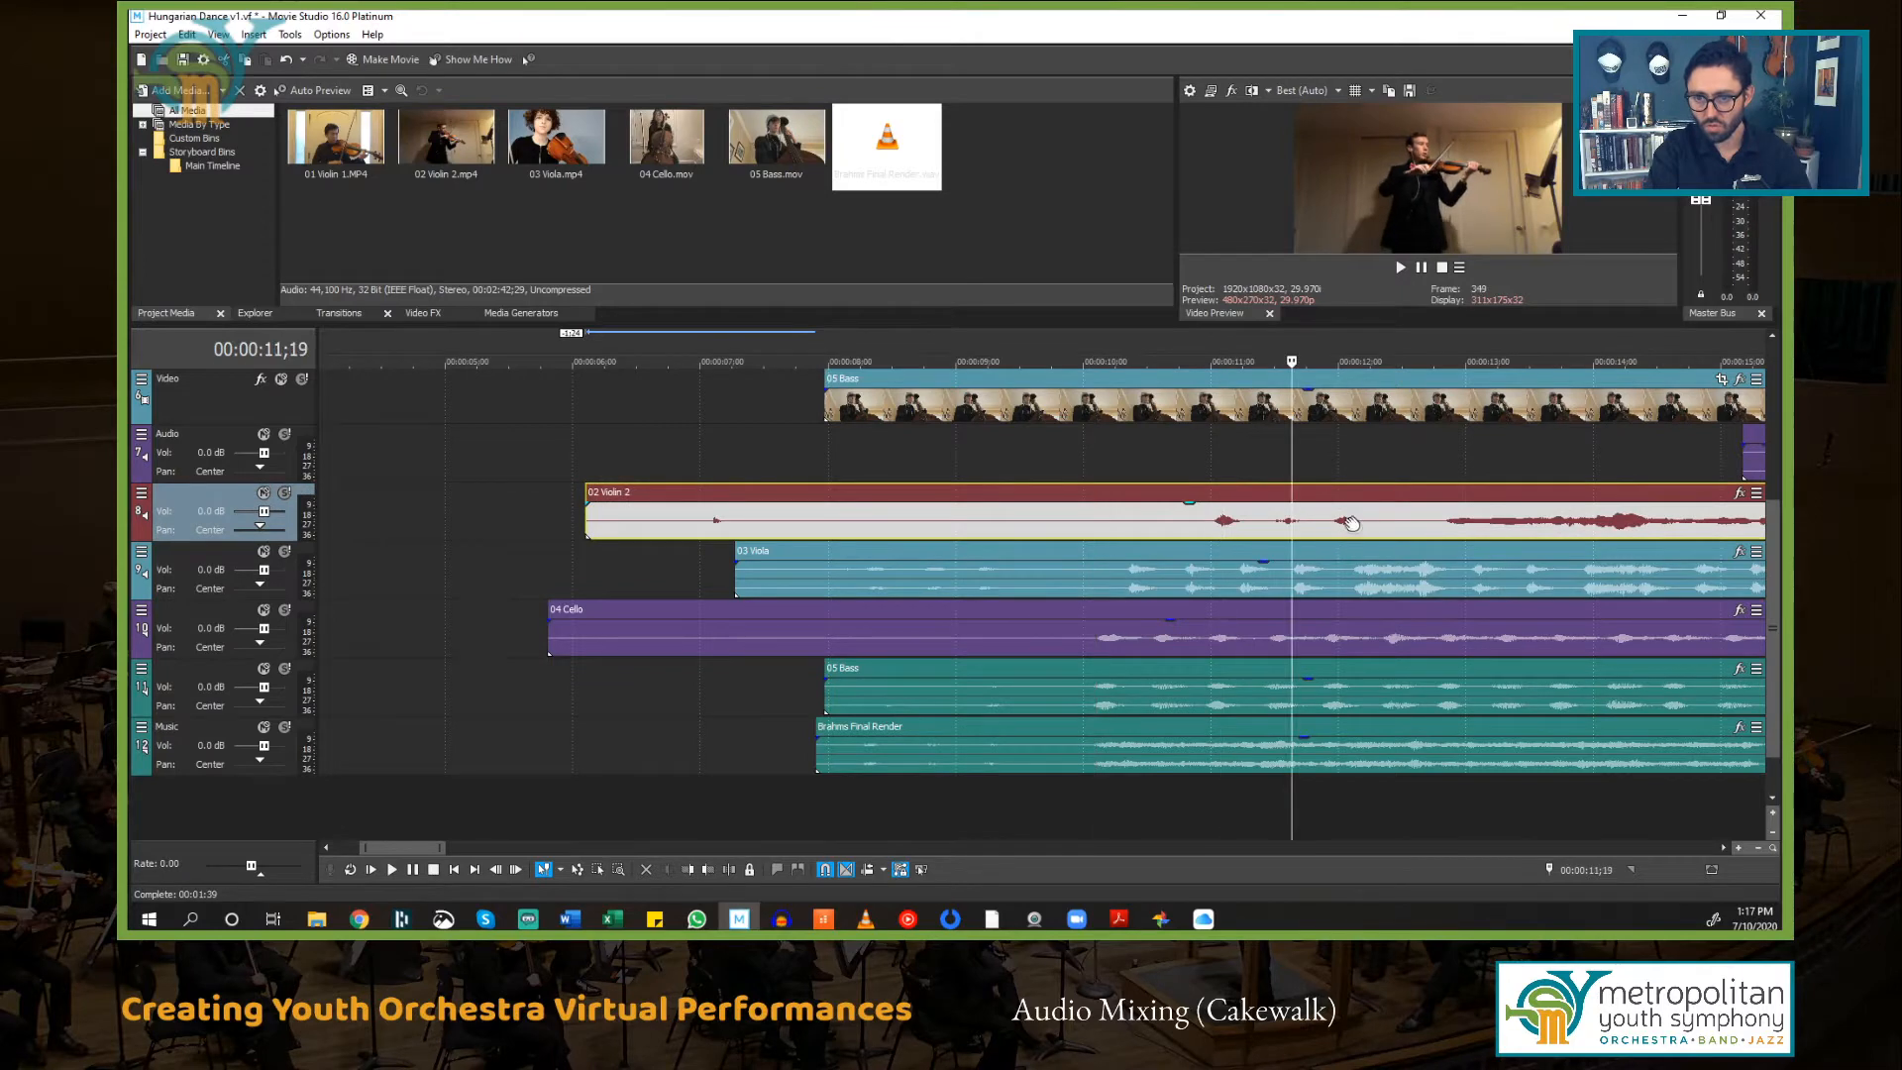
{"action": "left_click_drag", "start_coordinate": [1296, 528], "coordinate": [1154, 531]}
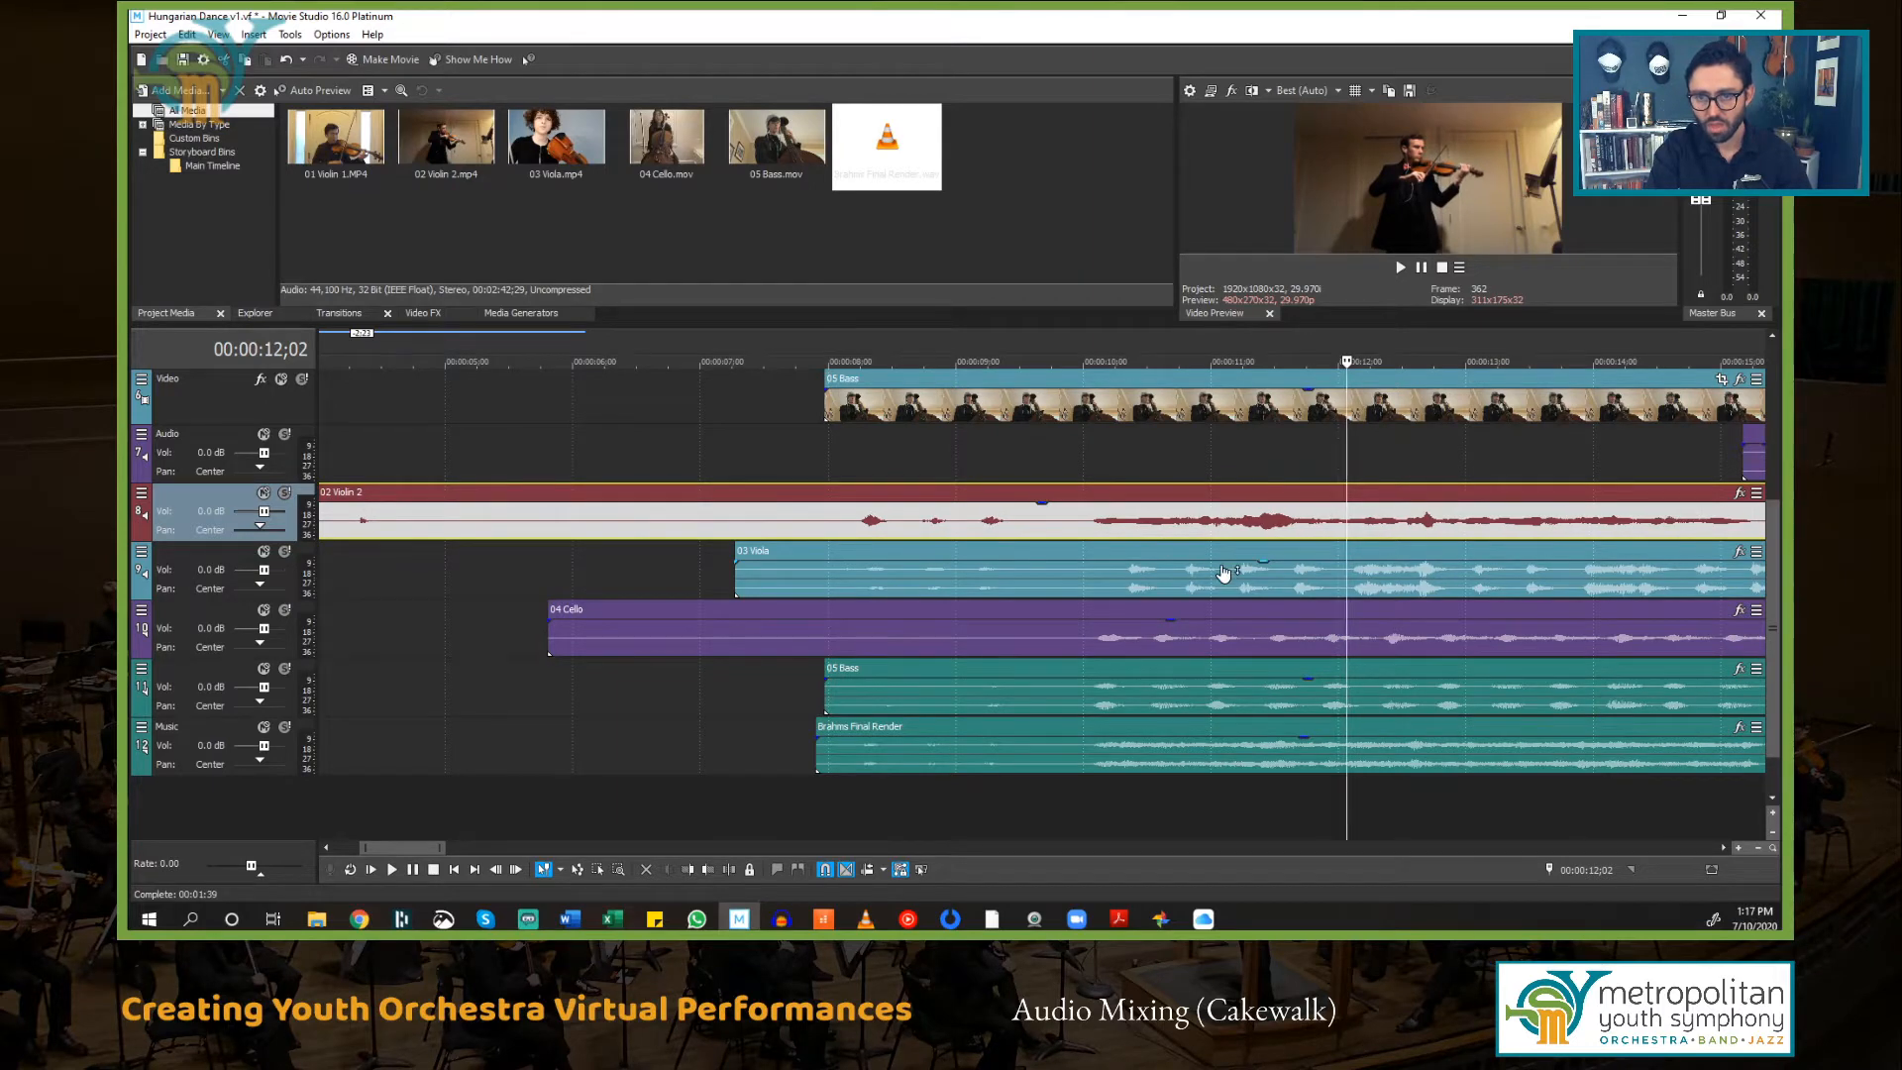
Step: Move the 03 Viola events further earlier and shift the 01 Violin 1 events earlier to match the other parts
{"action": "scroll", "coordinate": [1222, 572], "scroll_direction": "up", "scroll_amount": 2}
{"action": "scroll", "coordinate": [1221, 572], "scroll_direction": "down", "scroll_amount": 1}
{"action": "left_click_drag", "start_coordinate": [1474, 547], "coordinate": [711, 553]}
{"action": "scroll", "coordinate": [798, 552], "scroll_direction": "down", "scroll_amount": 1}
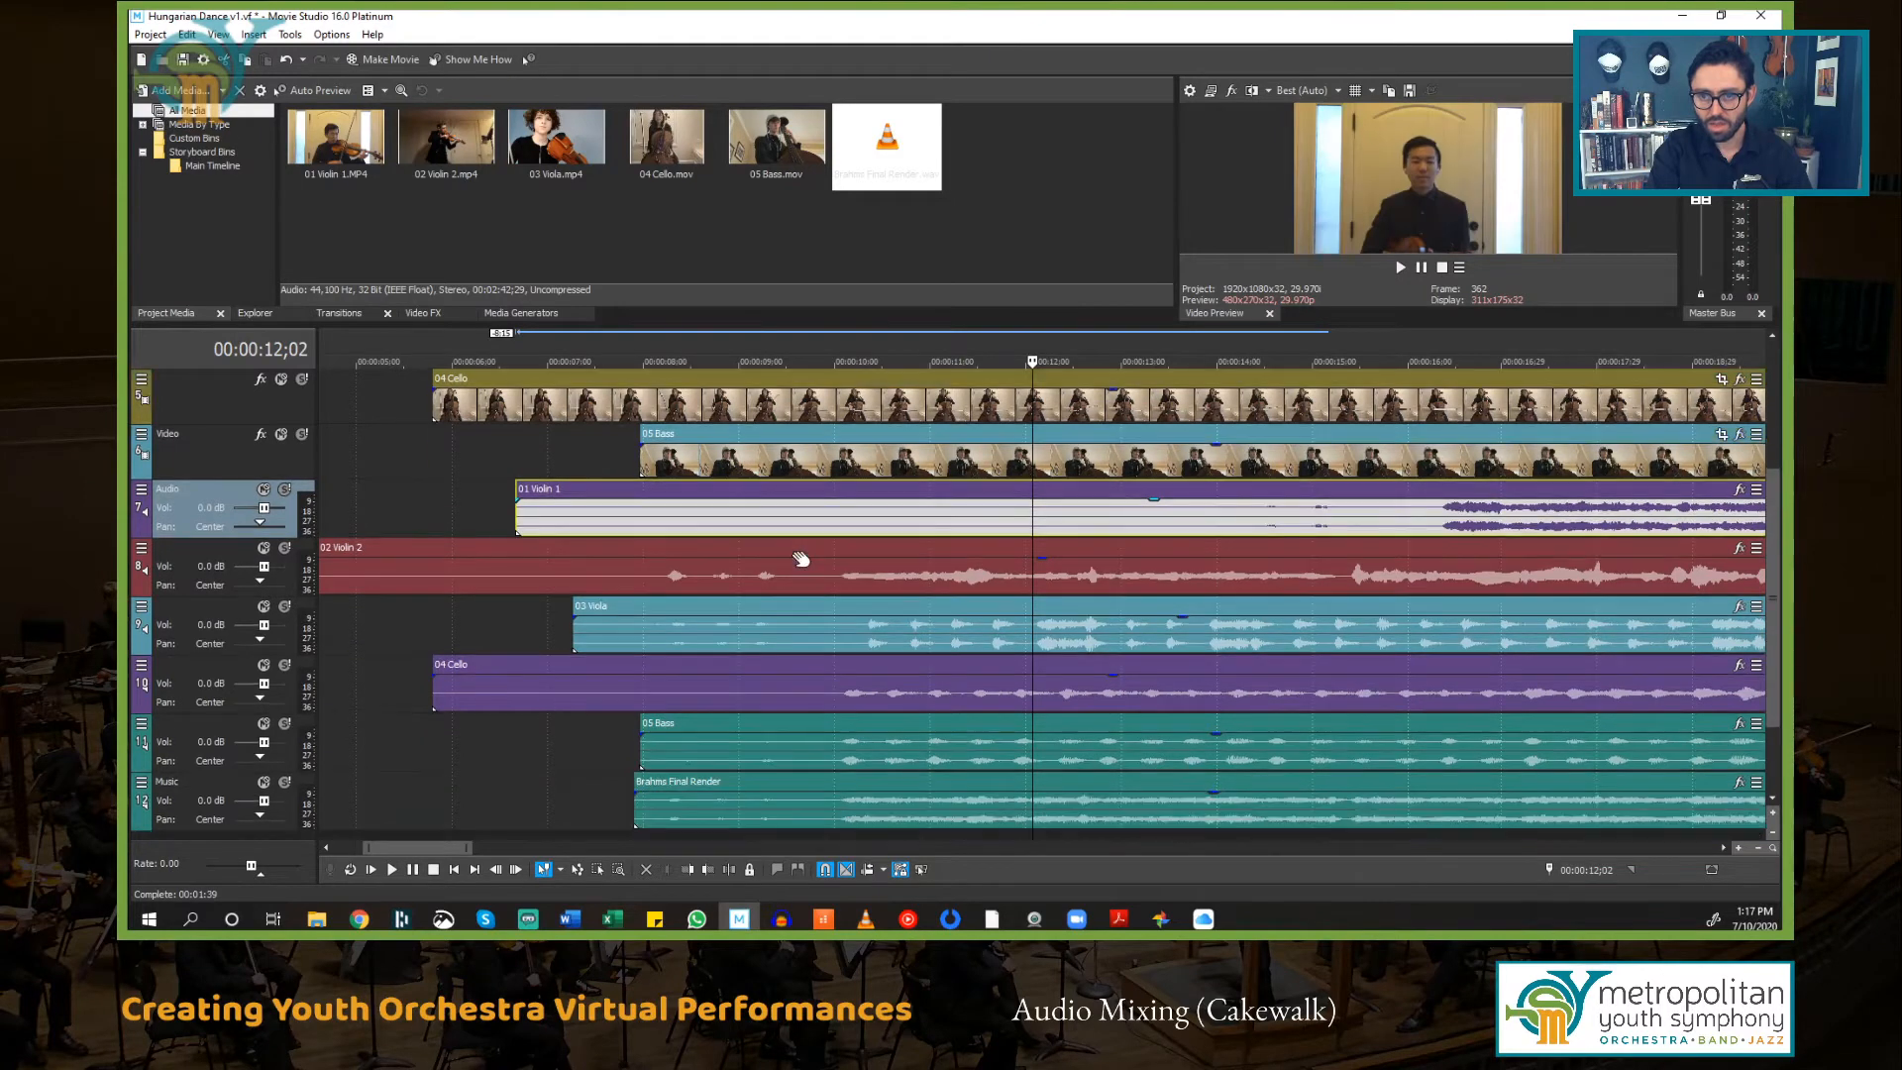
{"action": "scroll", "coordinate": [798, 552], "scroll_direction": "down", "scroll_amount": 2}
{"action": "left_click_drag", "start_coordinate": [1422, 505], "coordinate": [1021, 511]}
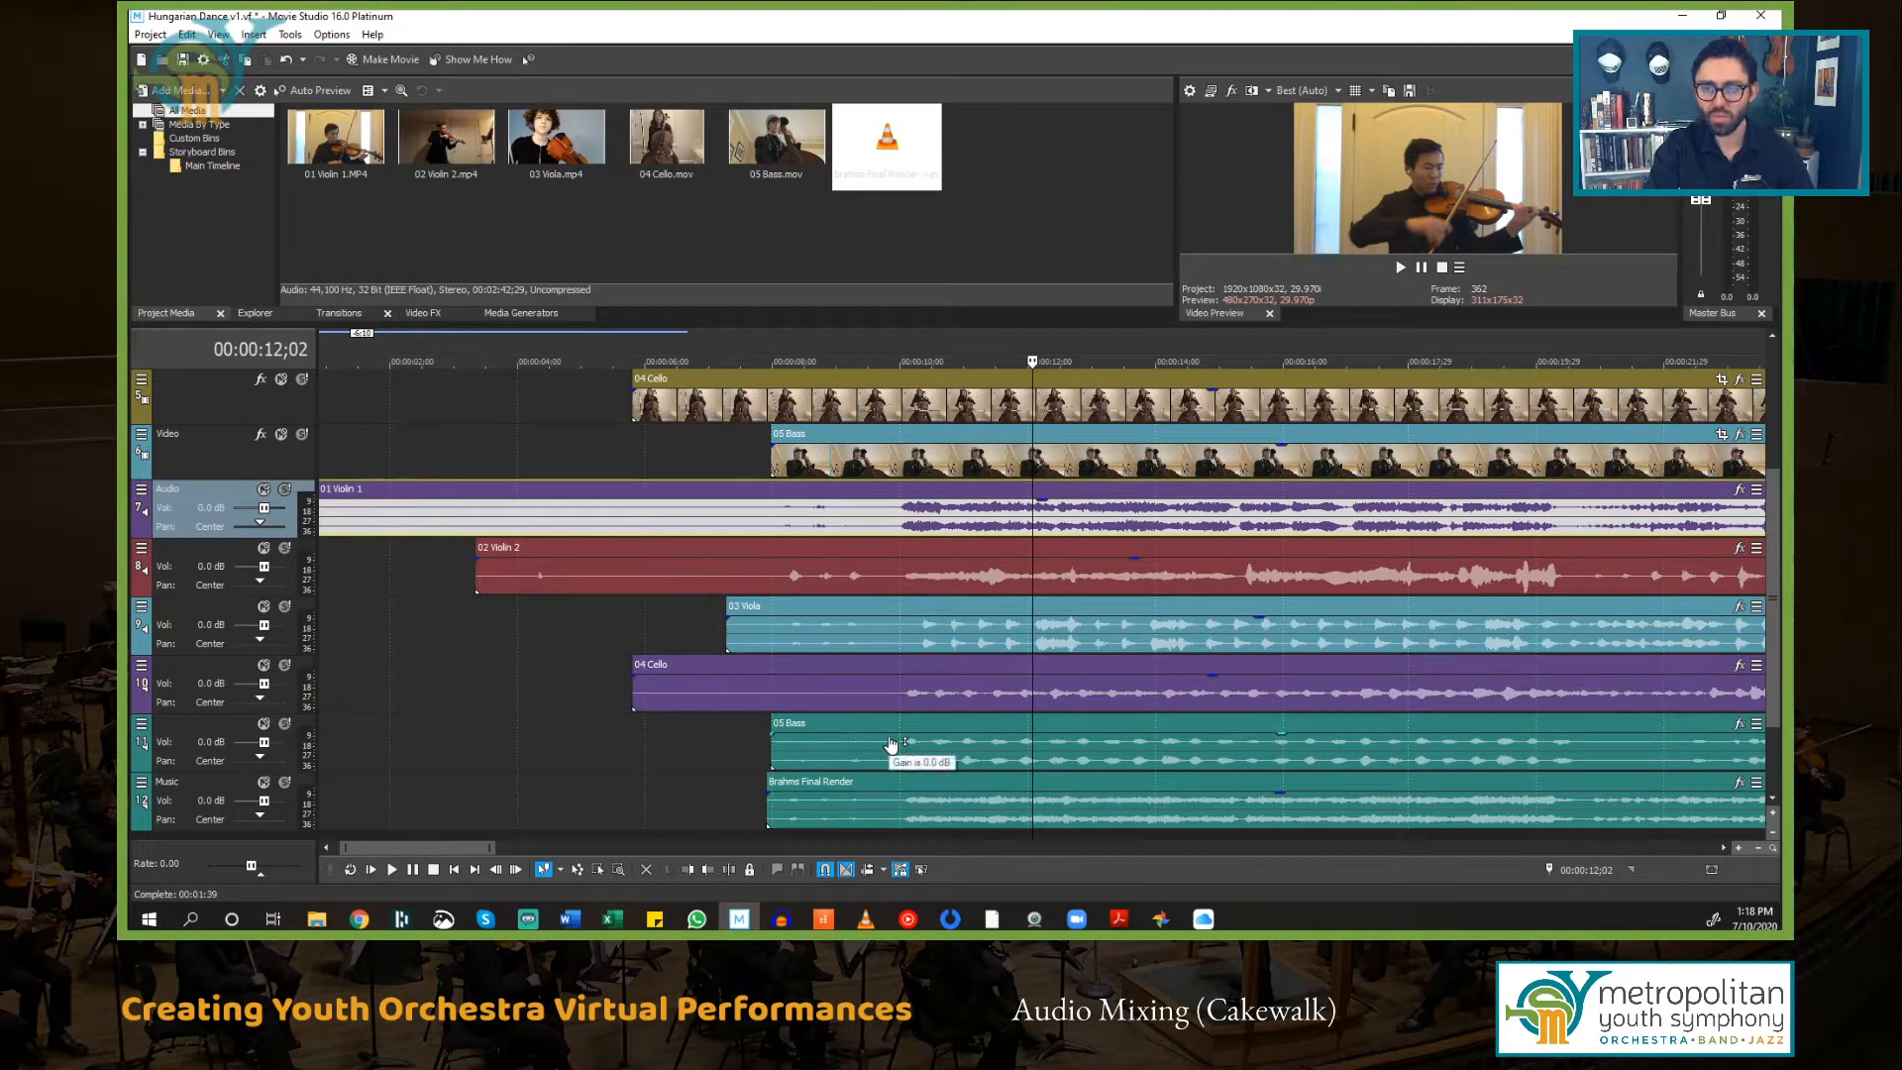
Step: Enlarge the video preview by resizing the panes above the timeline and preview the aligned videos at two points
{"action": "scroll", "coordinate": [891, 743], "scroll_direction": "up", "scroll_amount": 4}
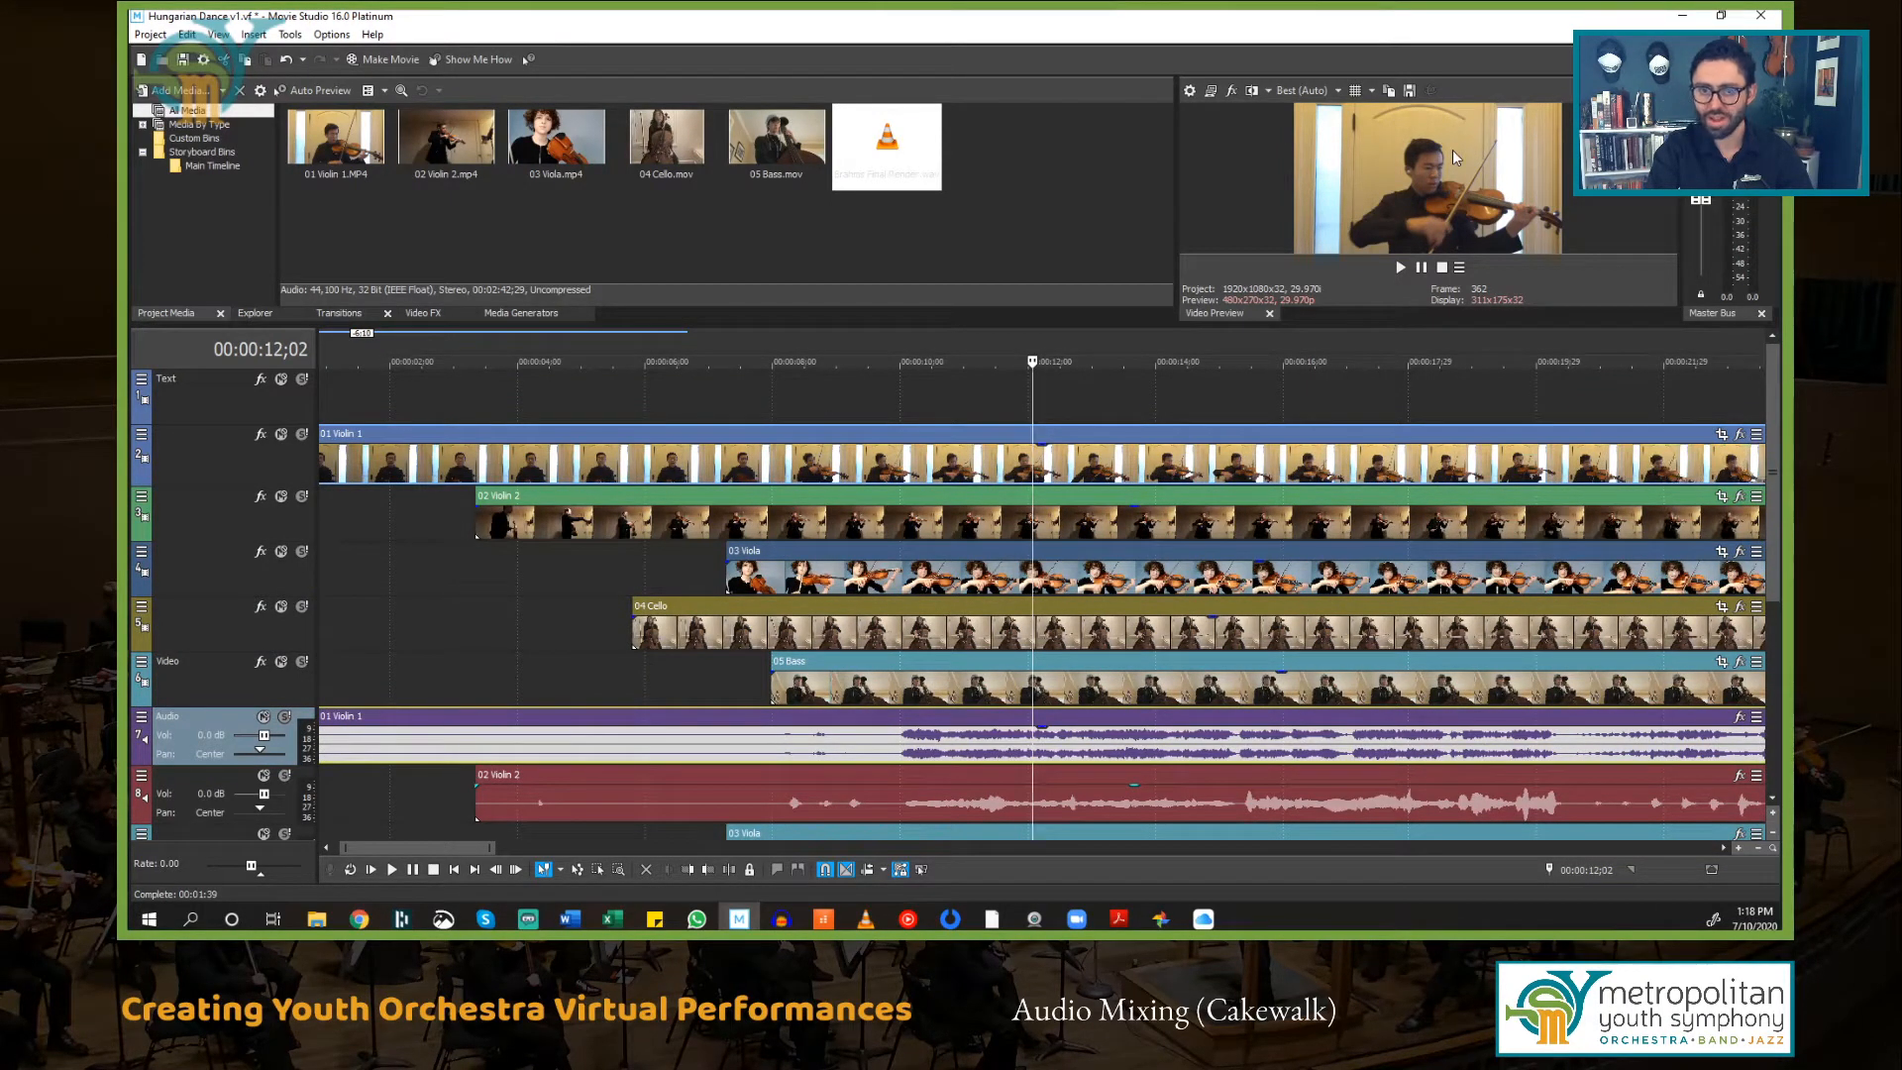
{"action": "left_click_drag", "start_coordinate": [1178, 243], "coordinate": [914, 265]}
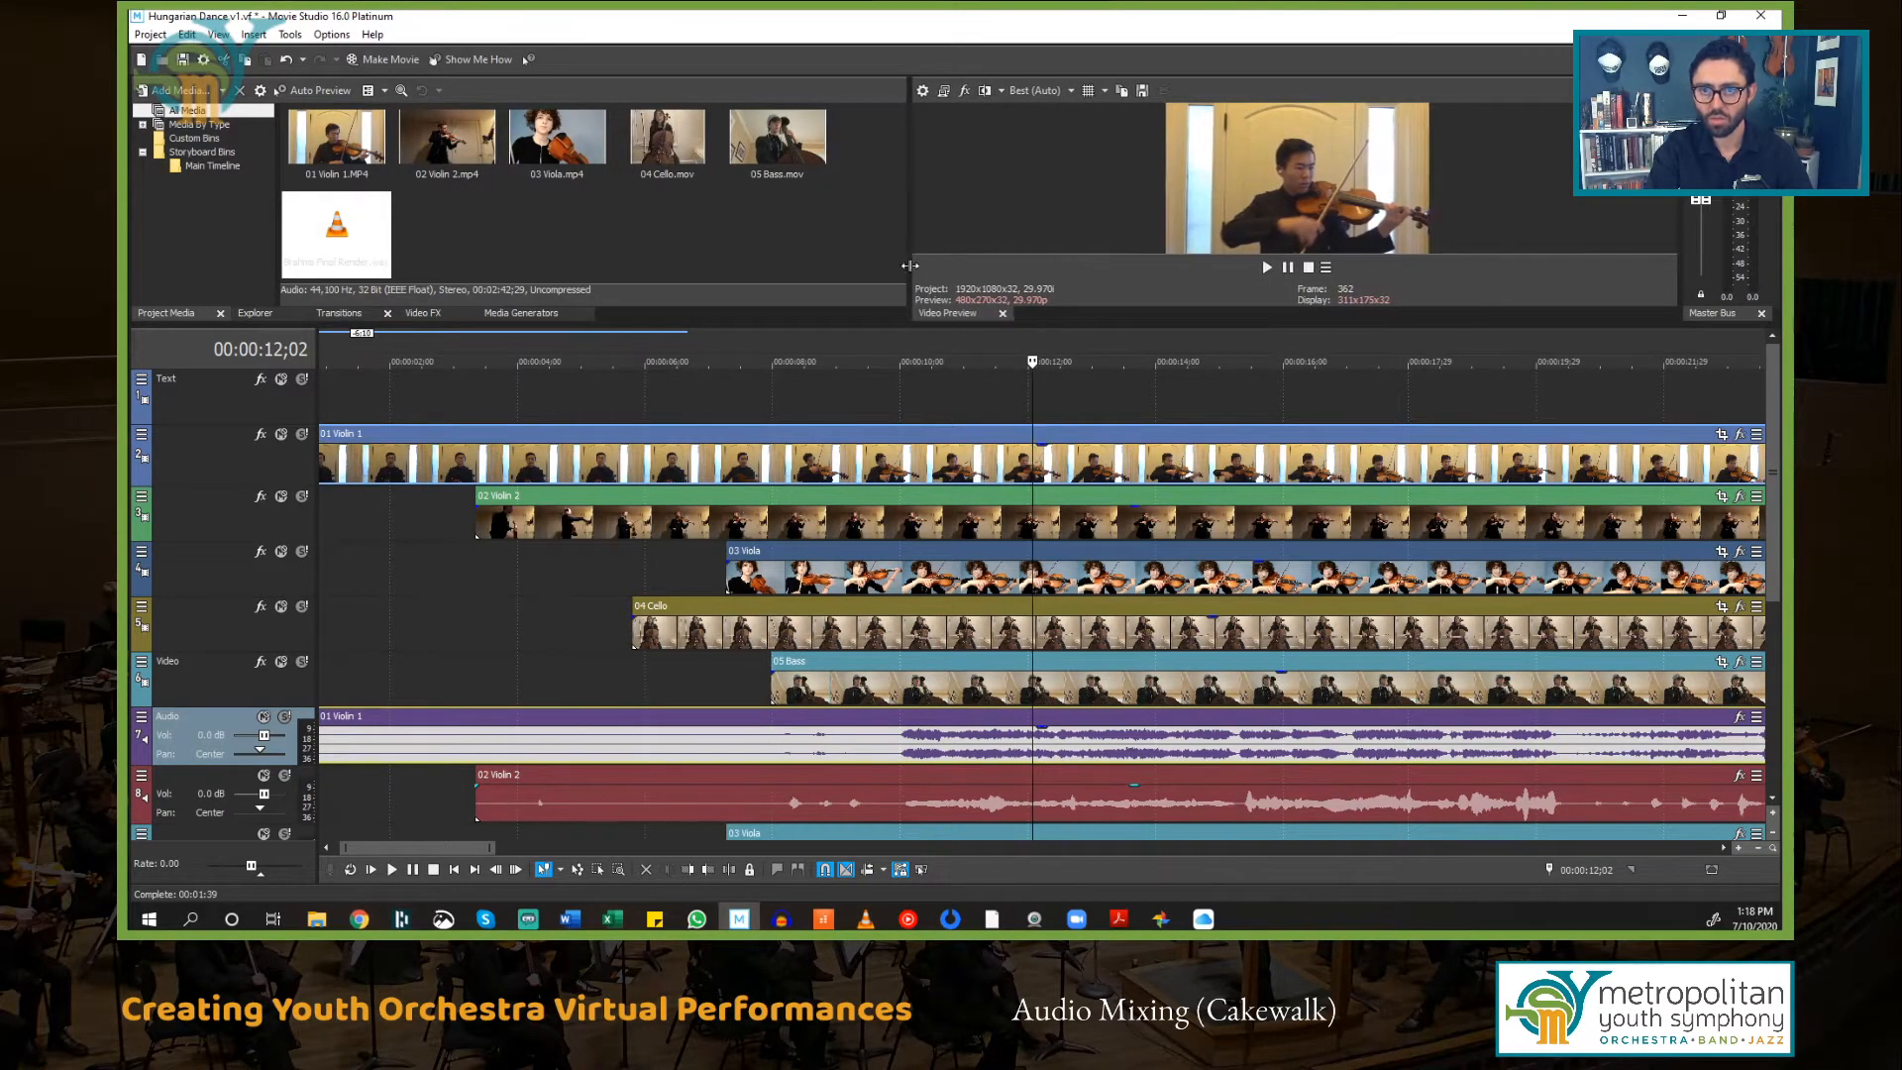
{"action": "left_click_drag", "start_coordinate": [1002, 324], "coordinate": [1002, 427]}
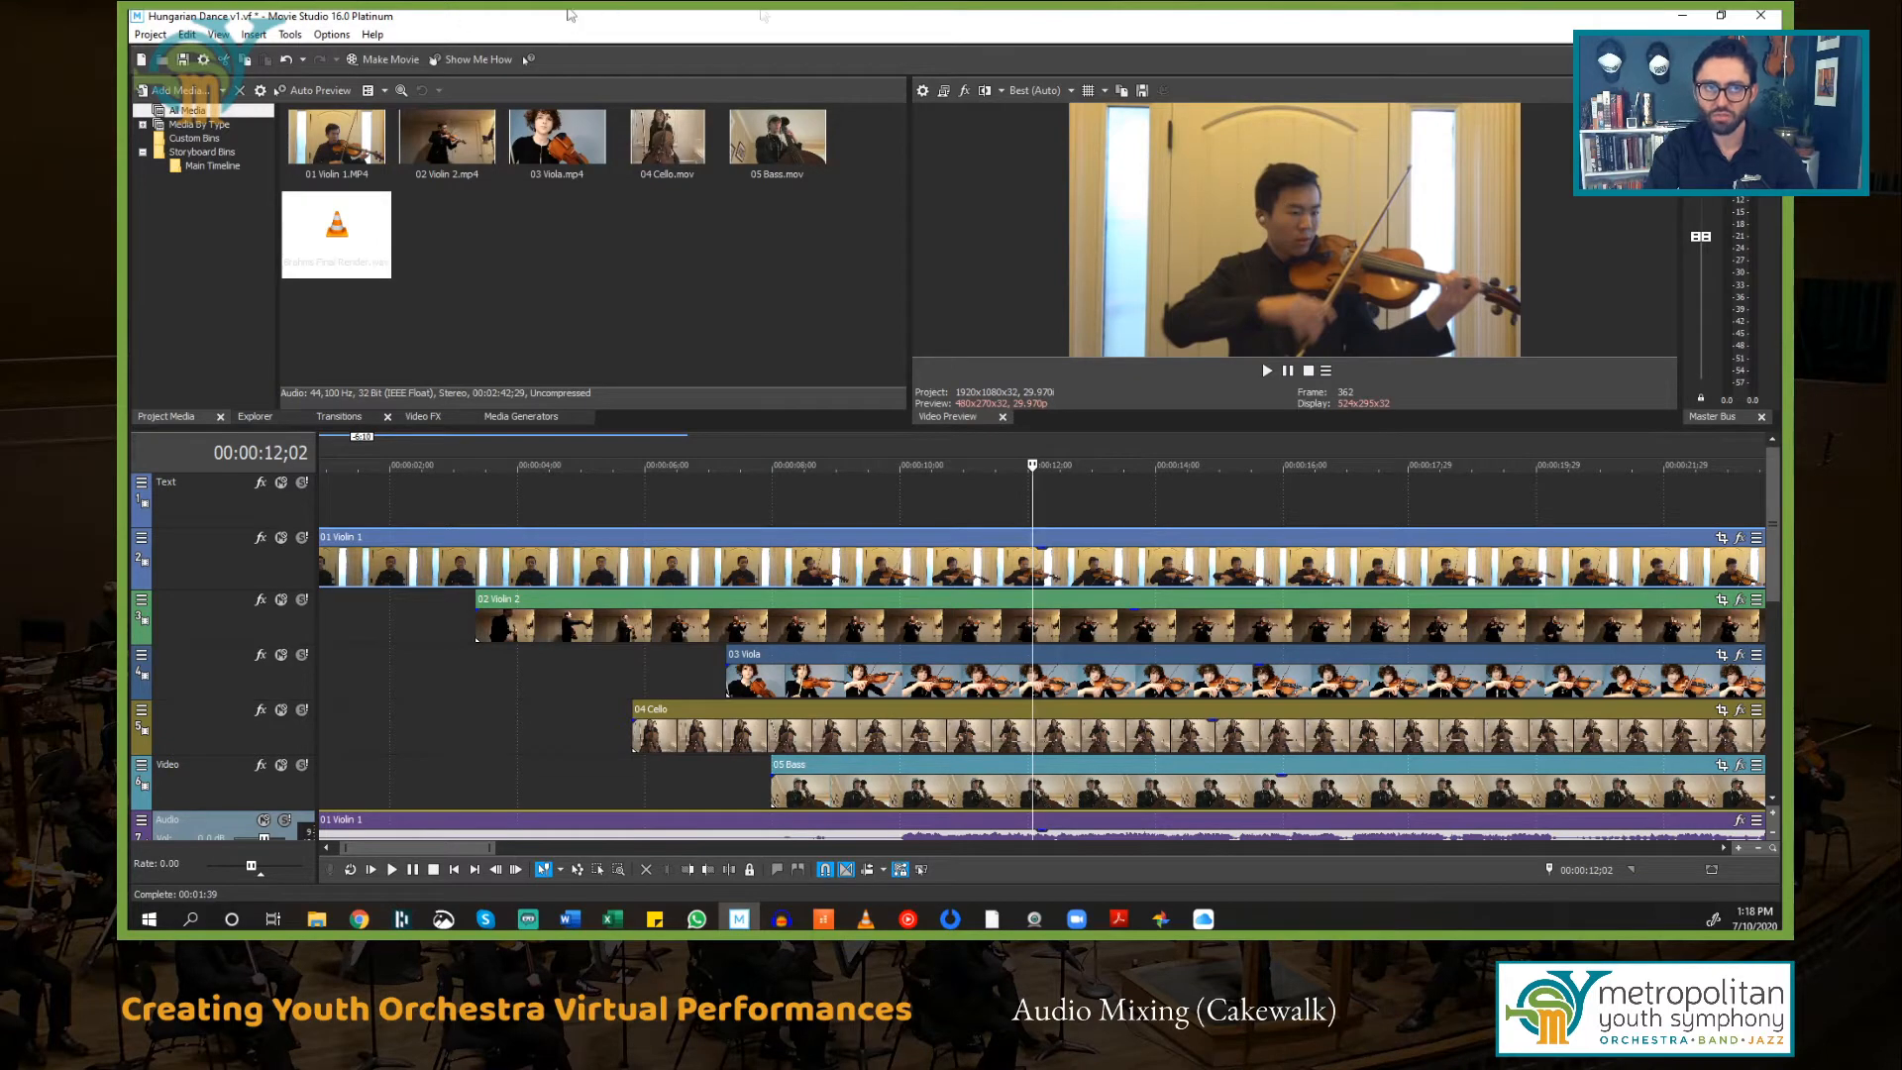
{"action": "left_click", "coordinate": [914, 508]}
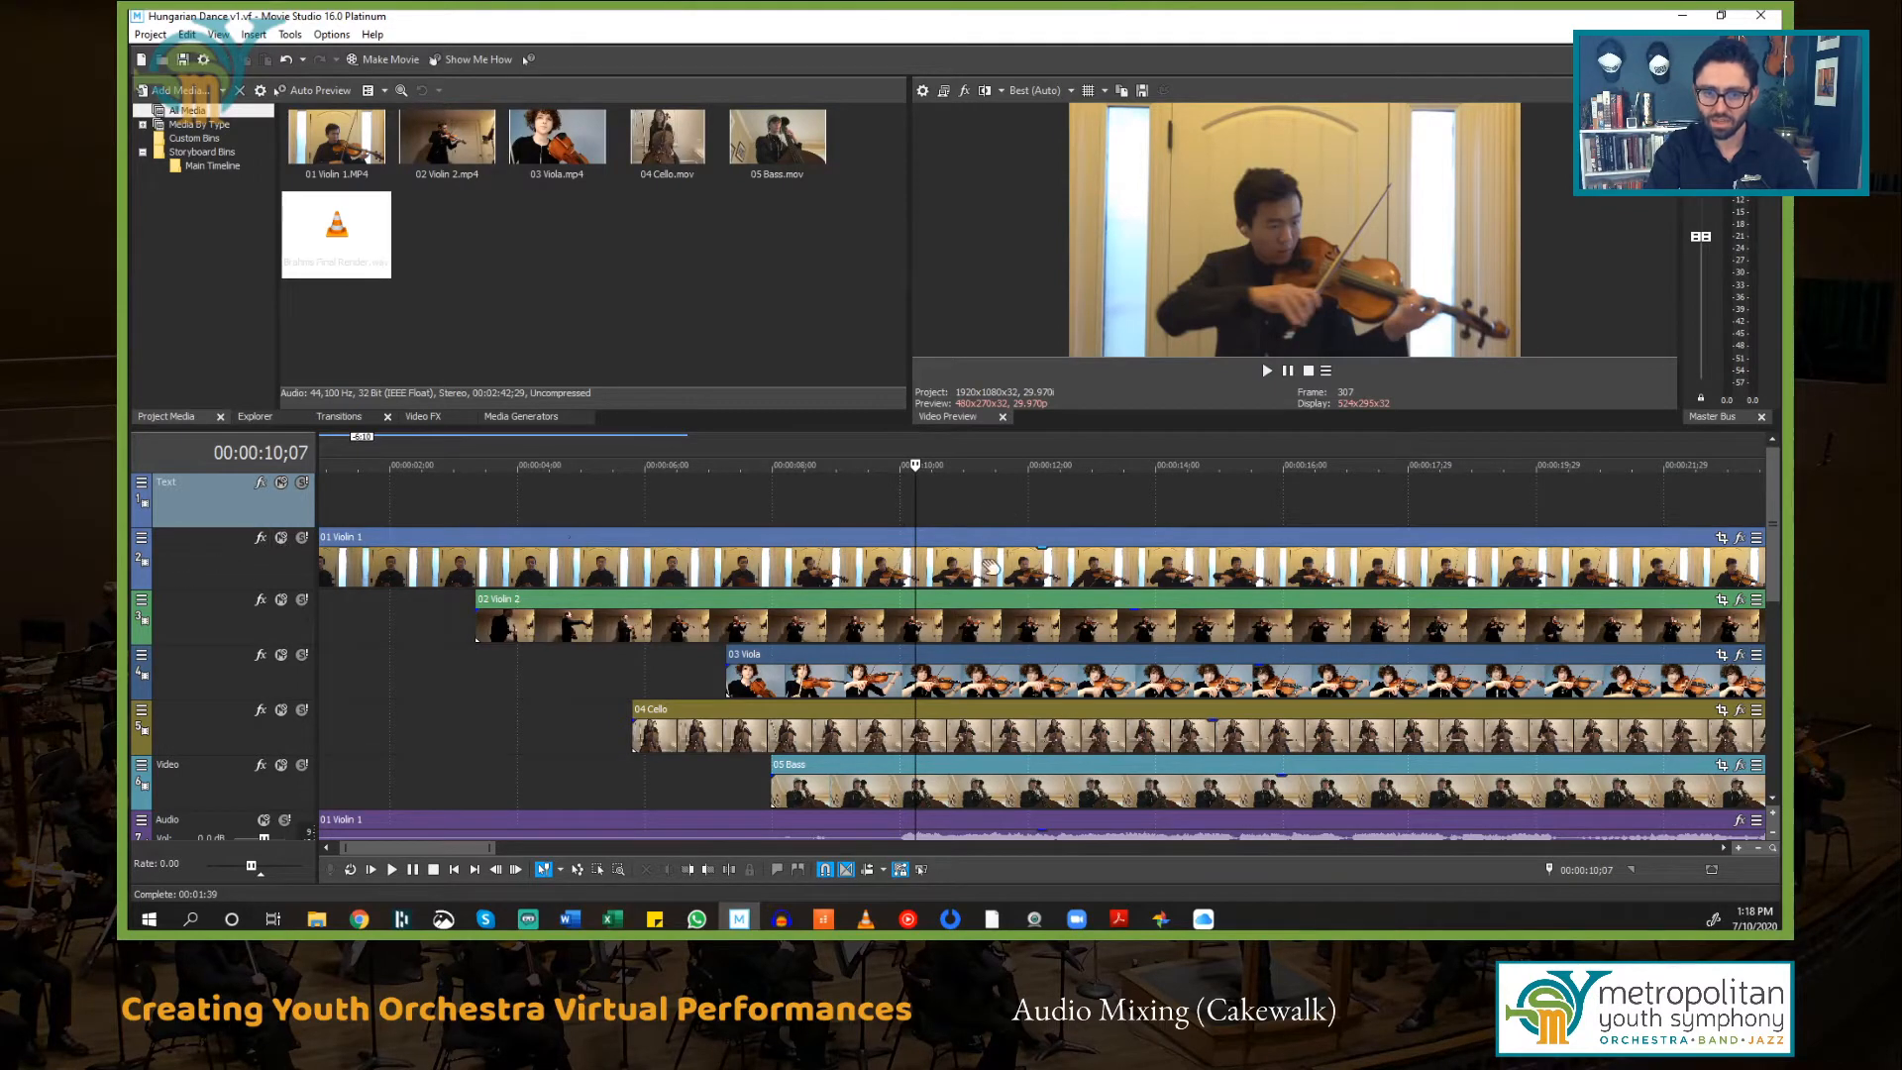
{"action": "left_click", "coordinate": [1095, 512]}
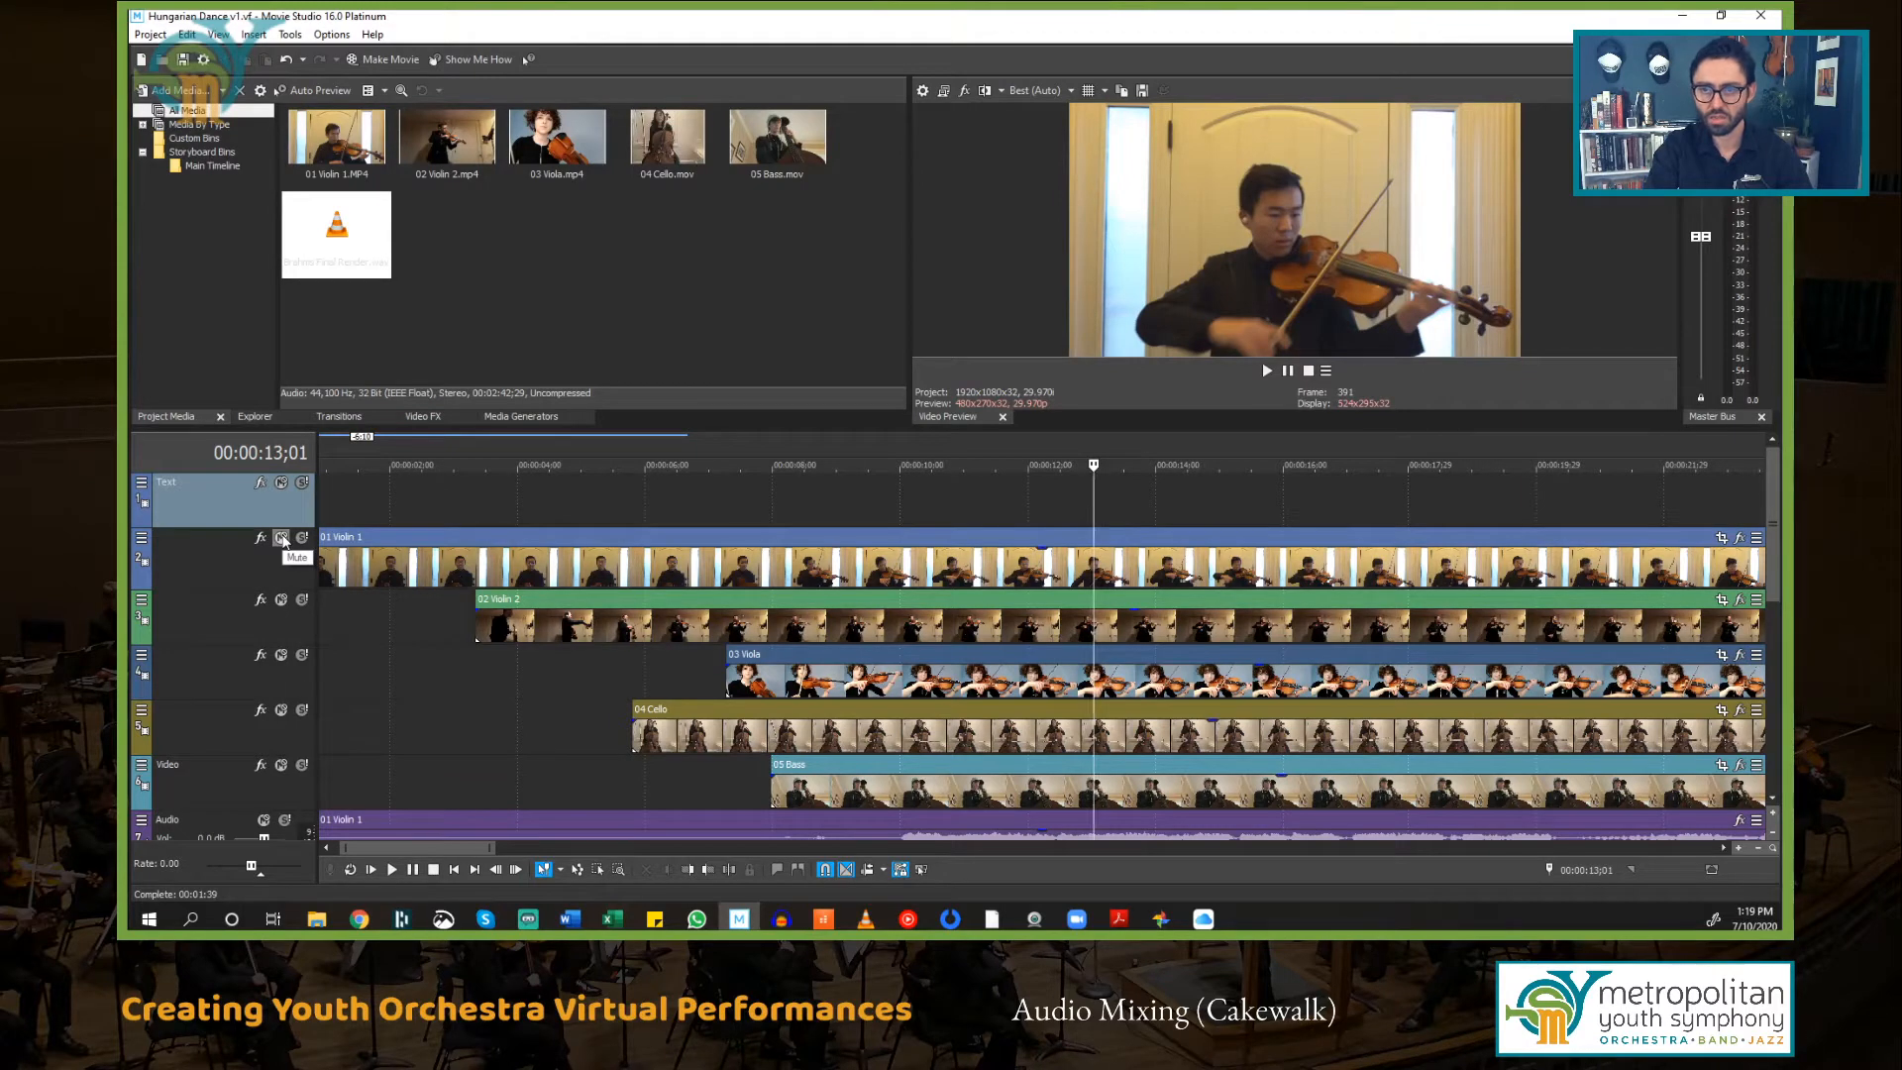
Step: Try muting the 01 Violin 1 video track and undo the mute
{"action": "left_click", "coordinate": [282, 538]}
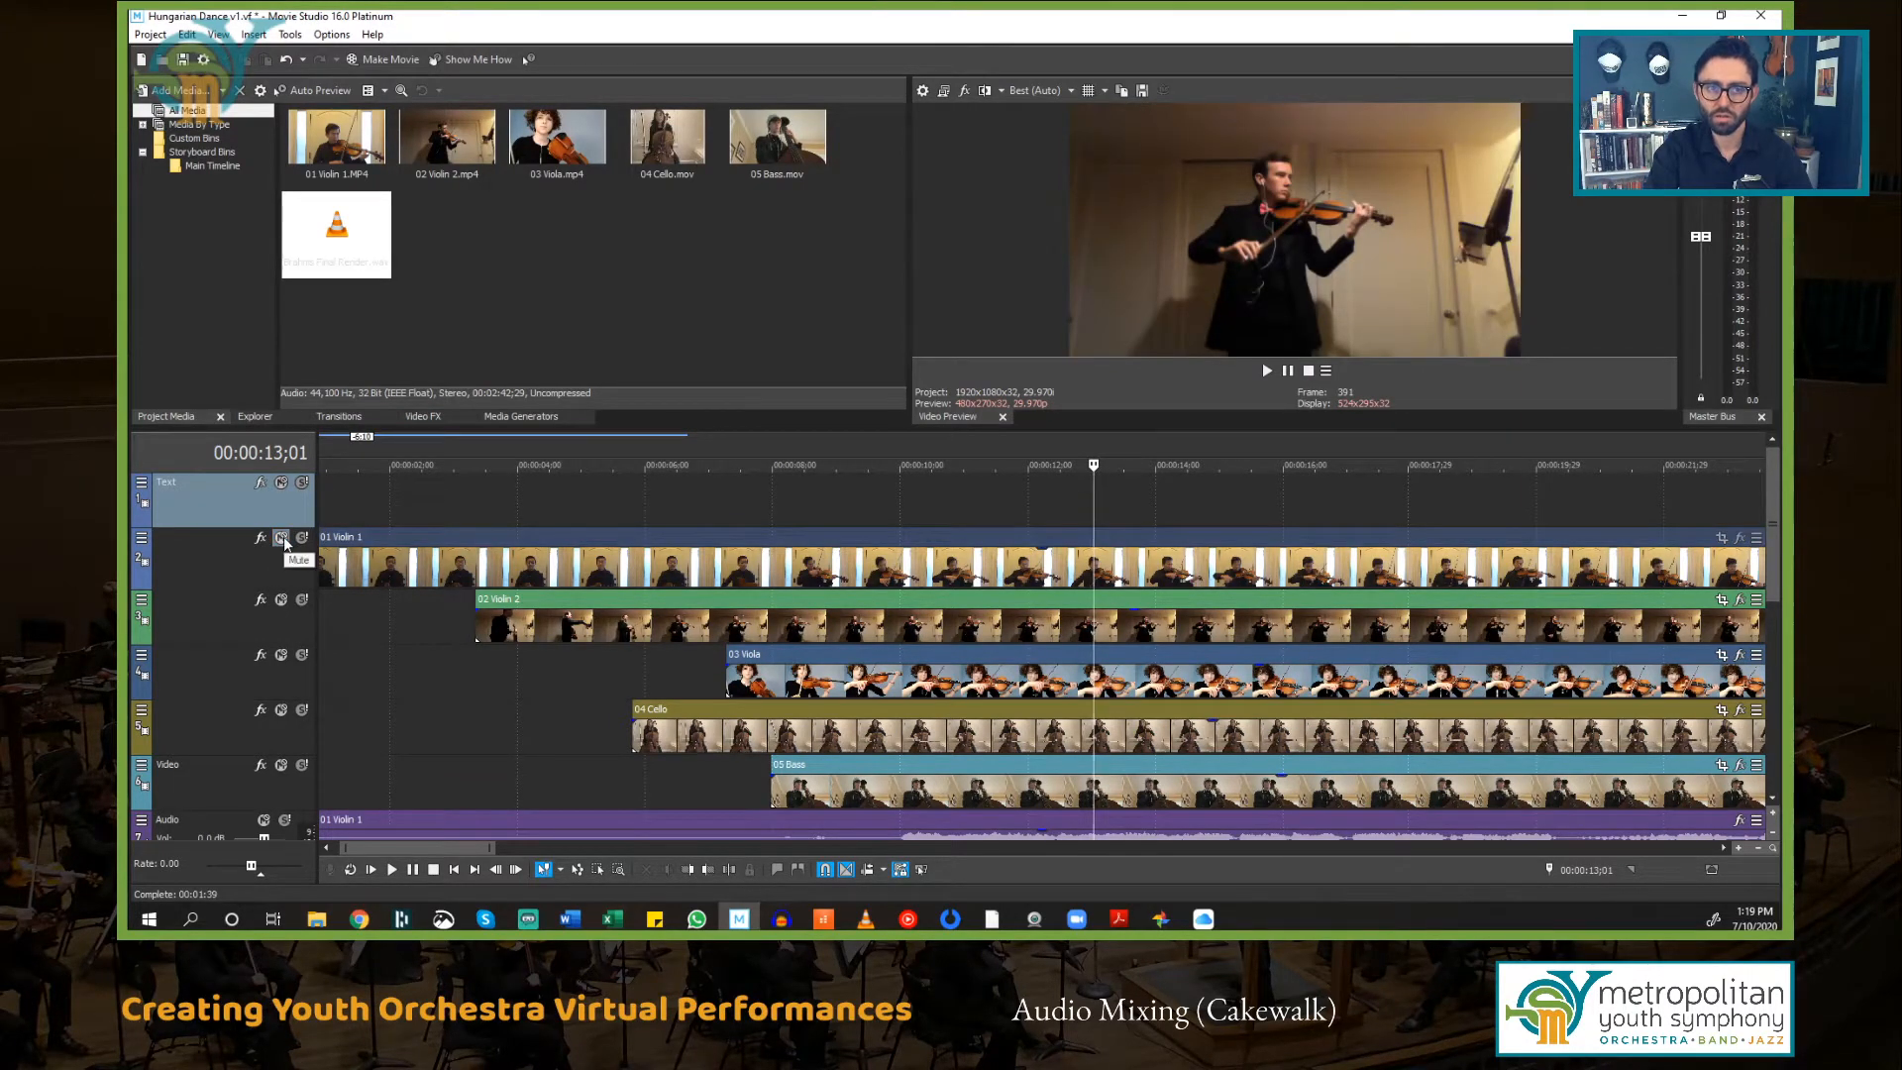
{"action": "key", "text": "ctrl+z"}
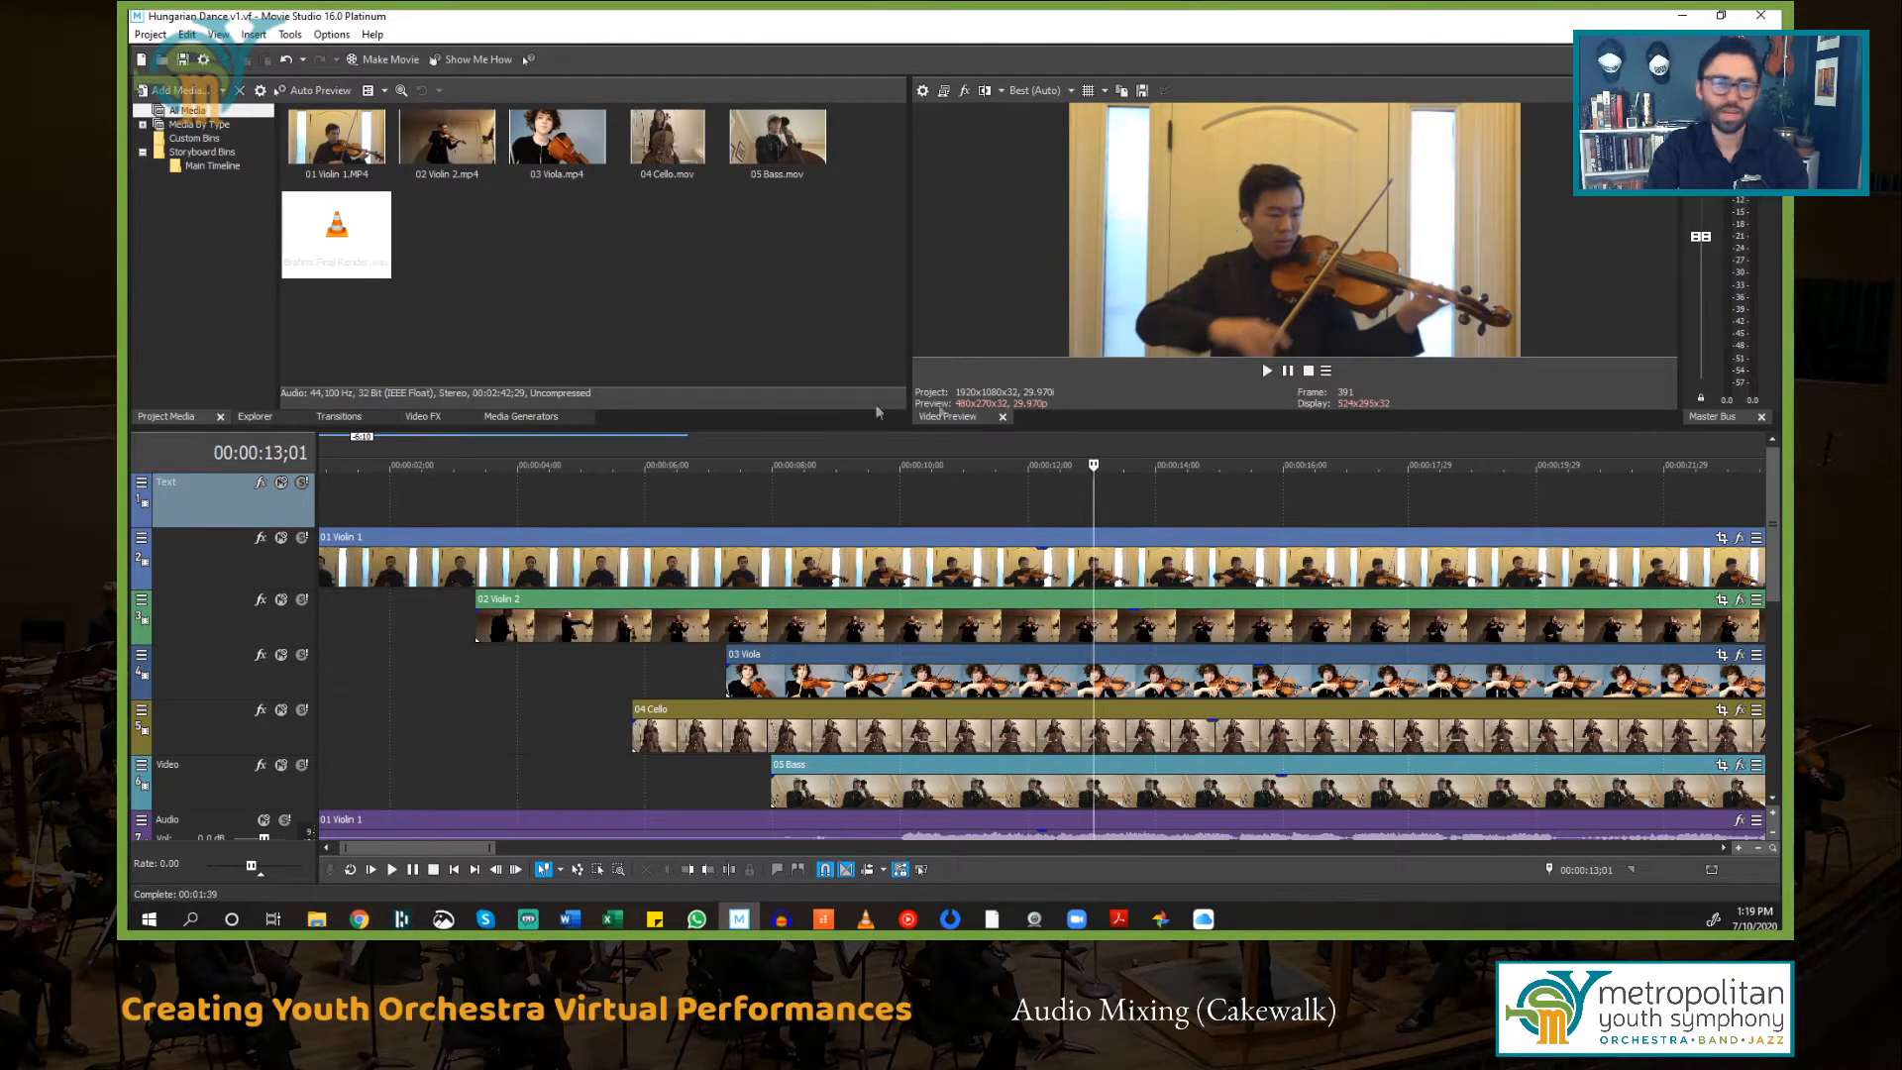
Step: Zoom out the timeline to examine all the video events across the whole performance
{"action": "key", "text": "alt+Tab"}
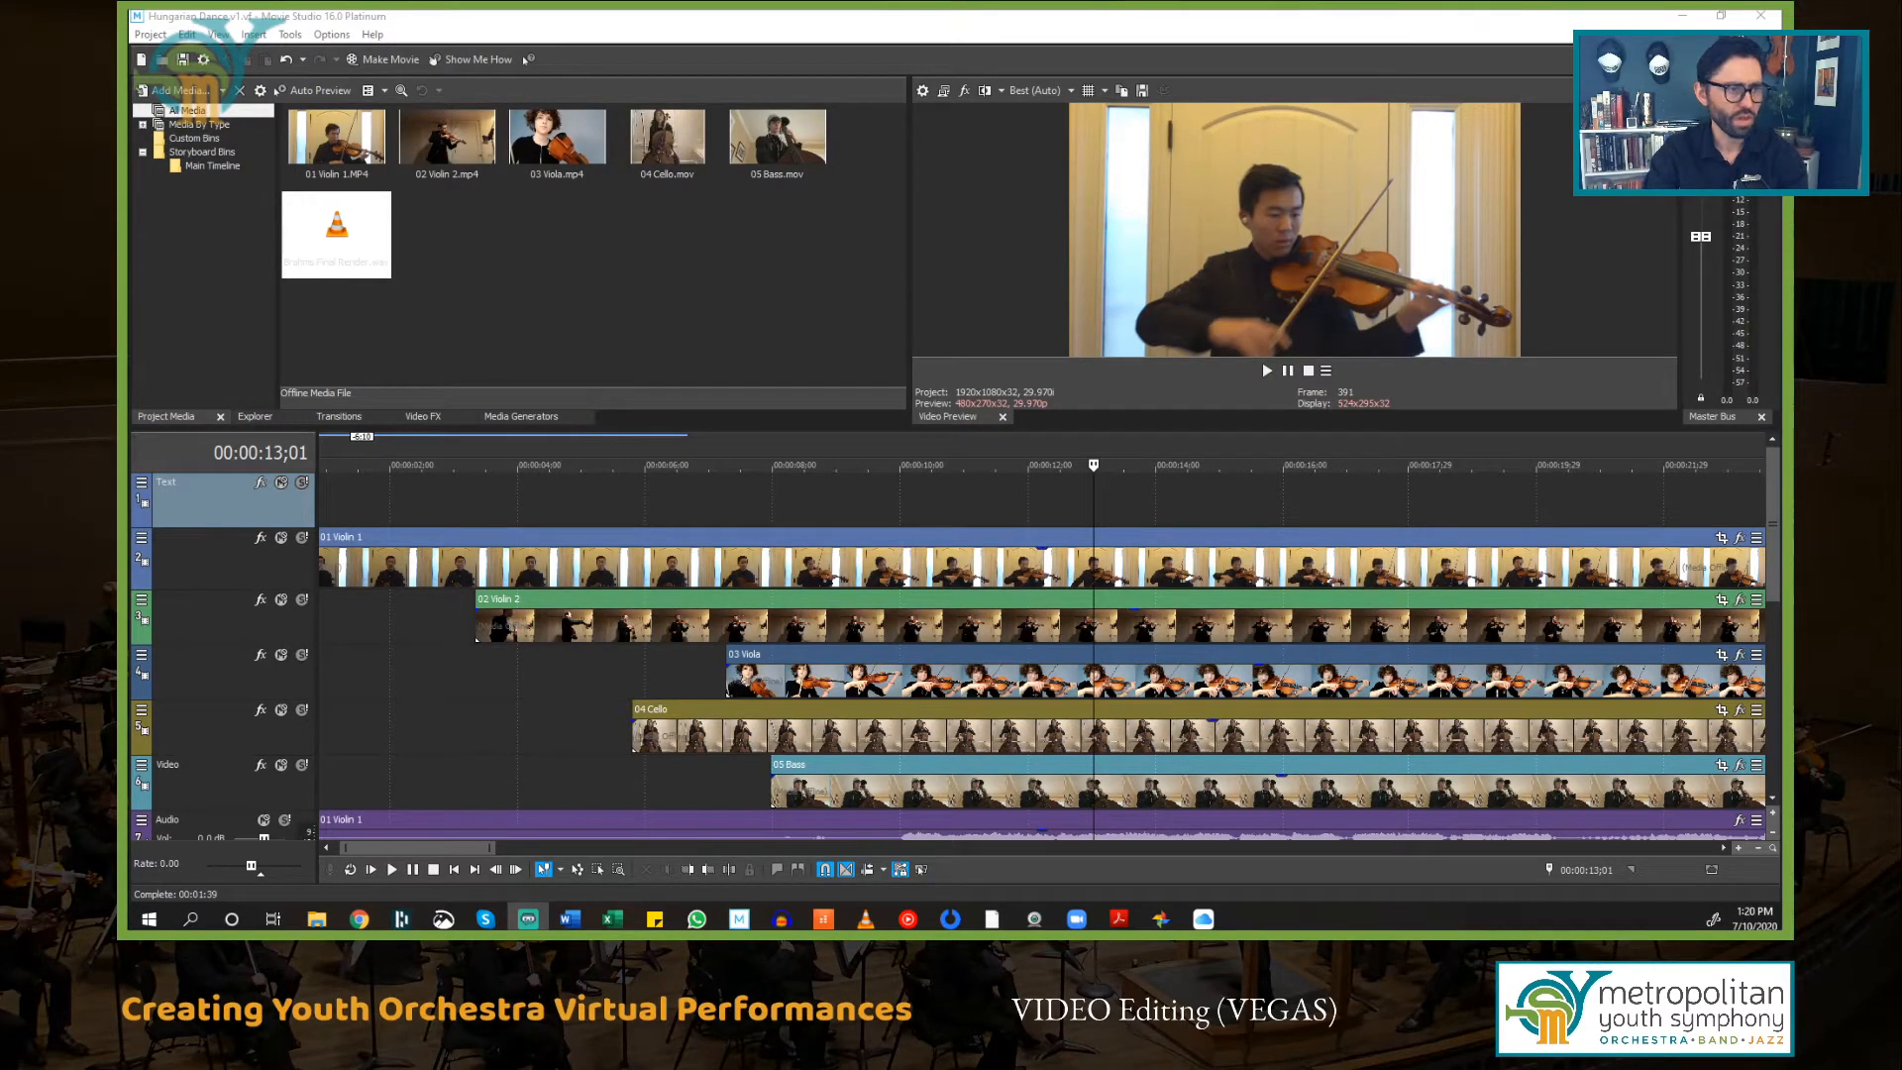
{"action": "left_click", "coordinate": [1295, 13]}
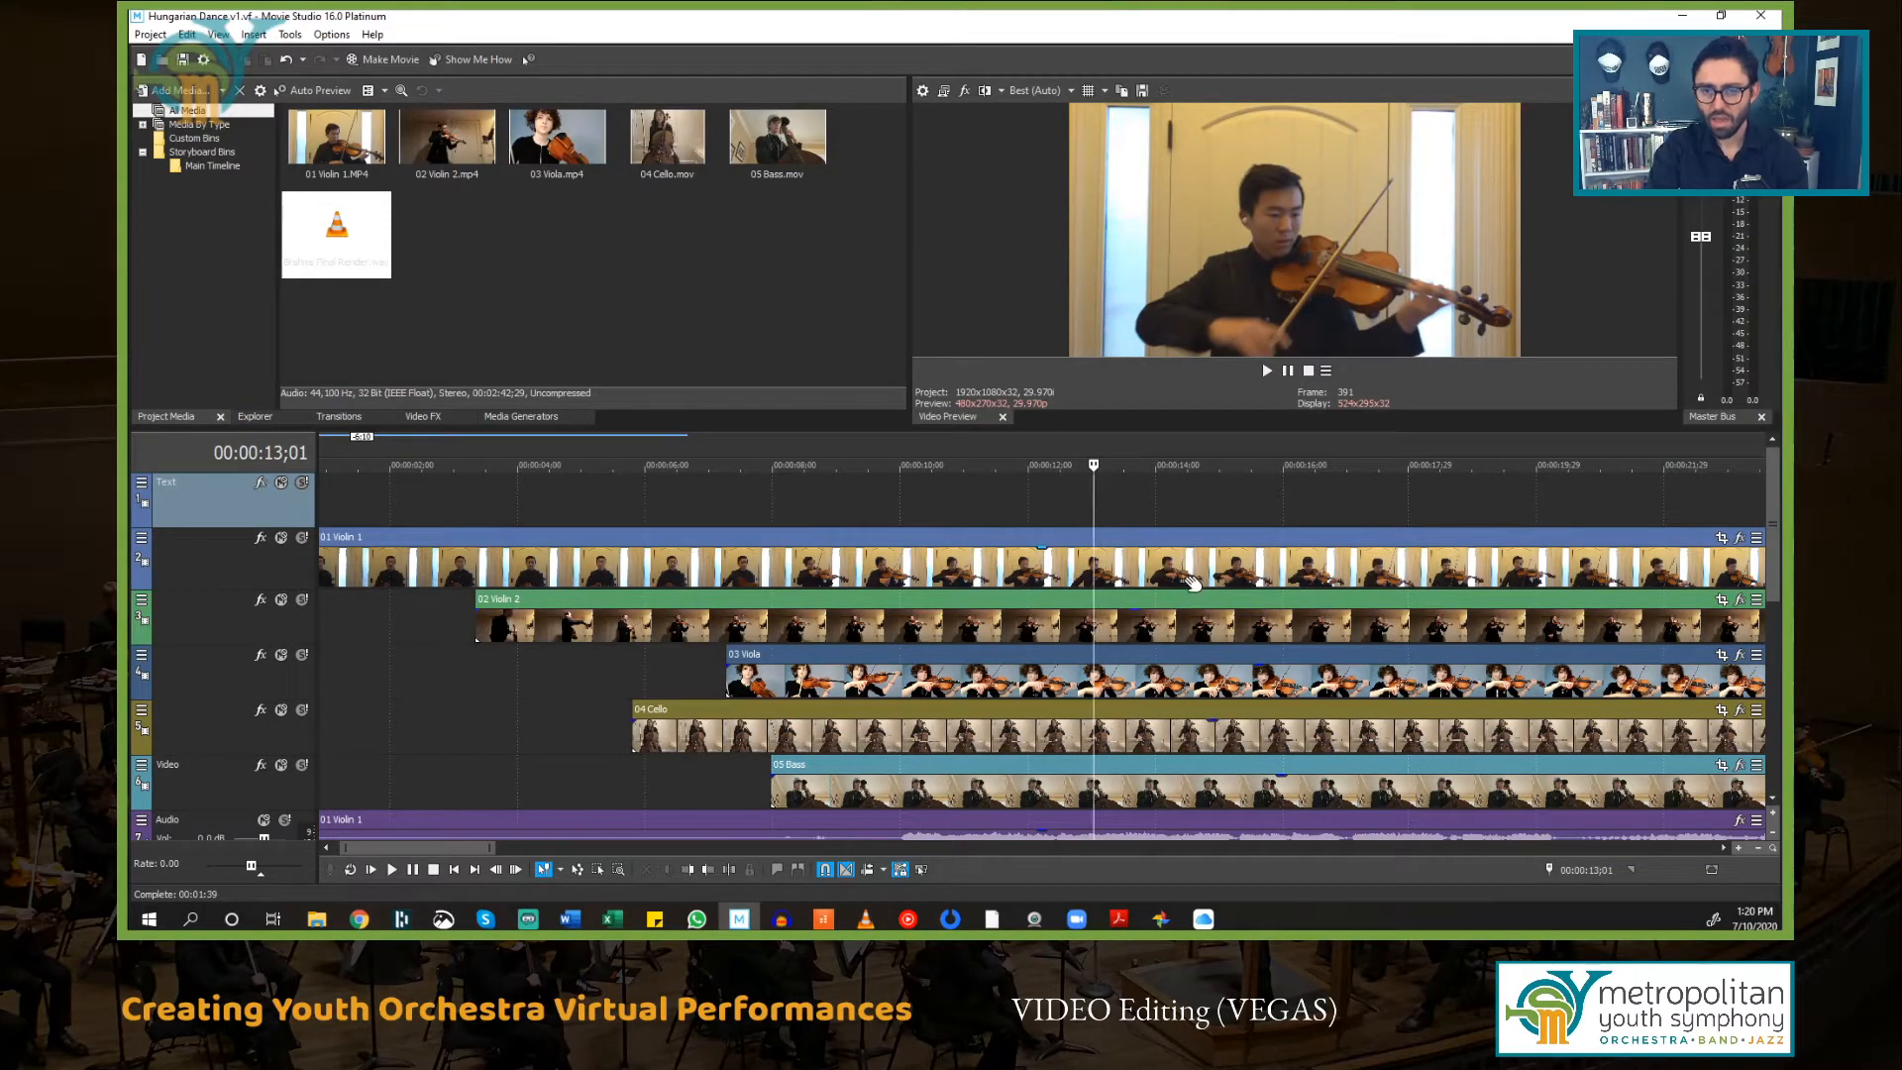
{"action": "scroll", "coordinate": [1192, 582], "scroll_direction": "down", "scroll_amount": 1}
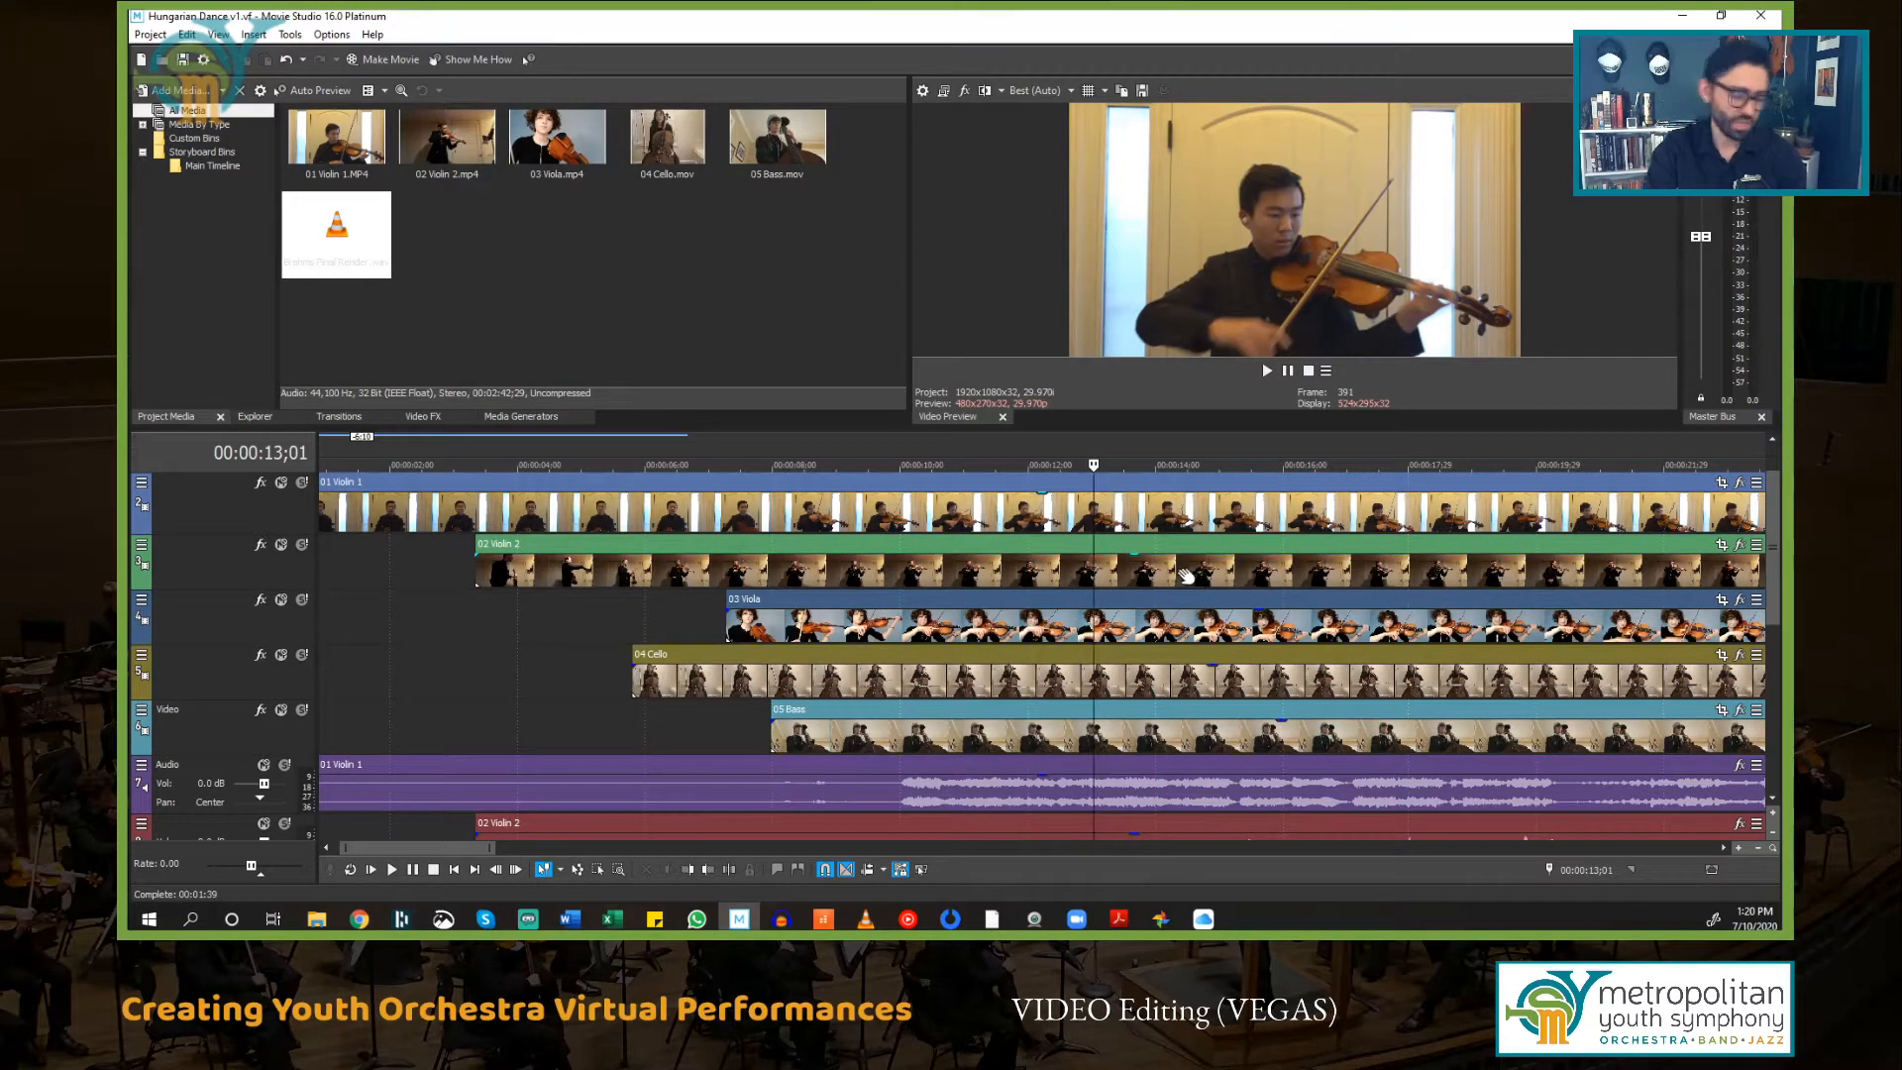
{"action": "scroll", "coordinate": [1187, 575], "scroll_direction": "down", "scroll_amount": 6}
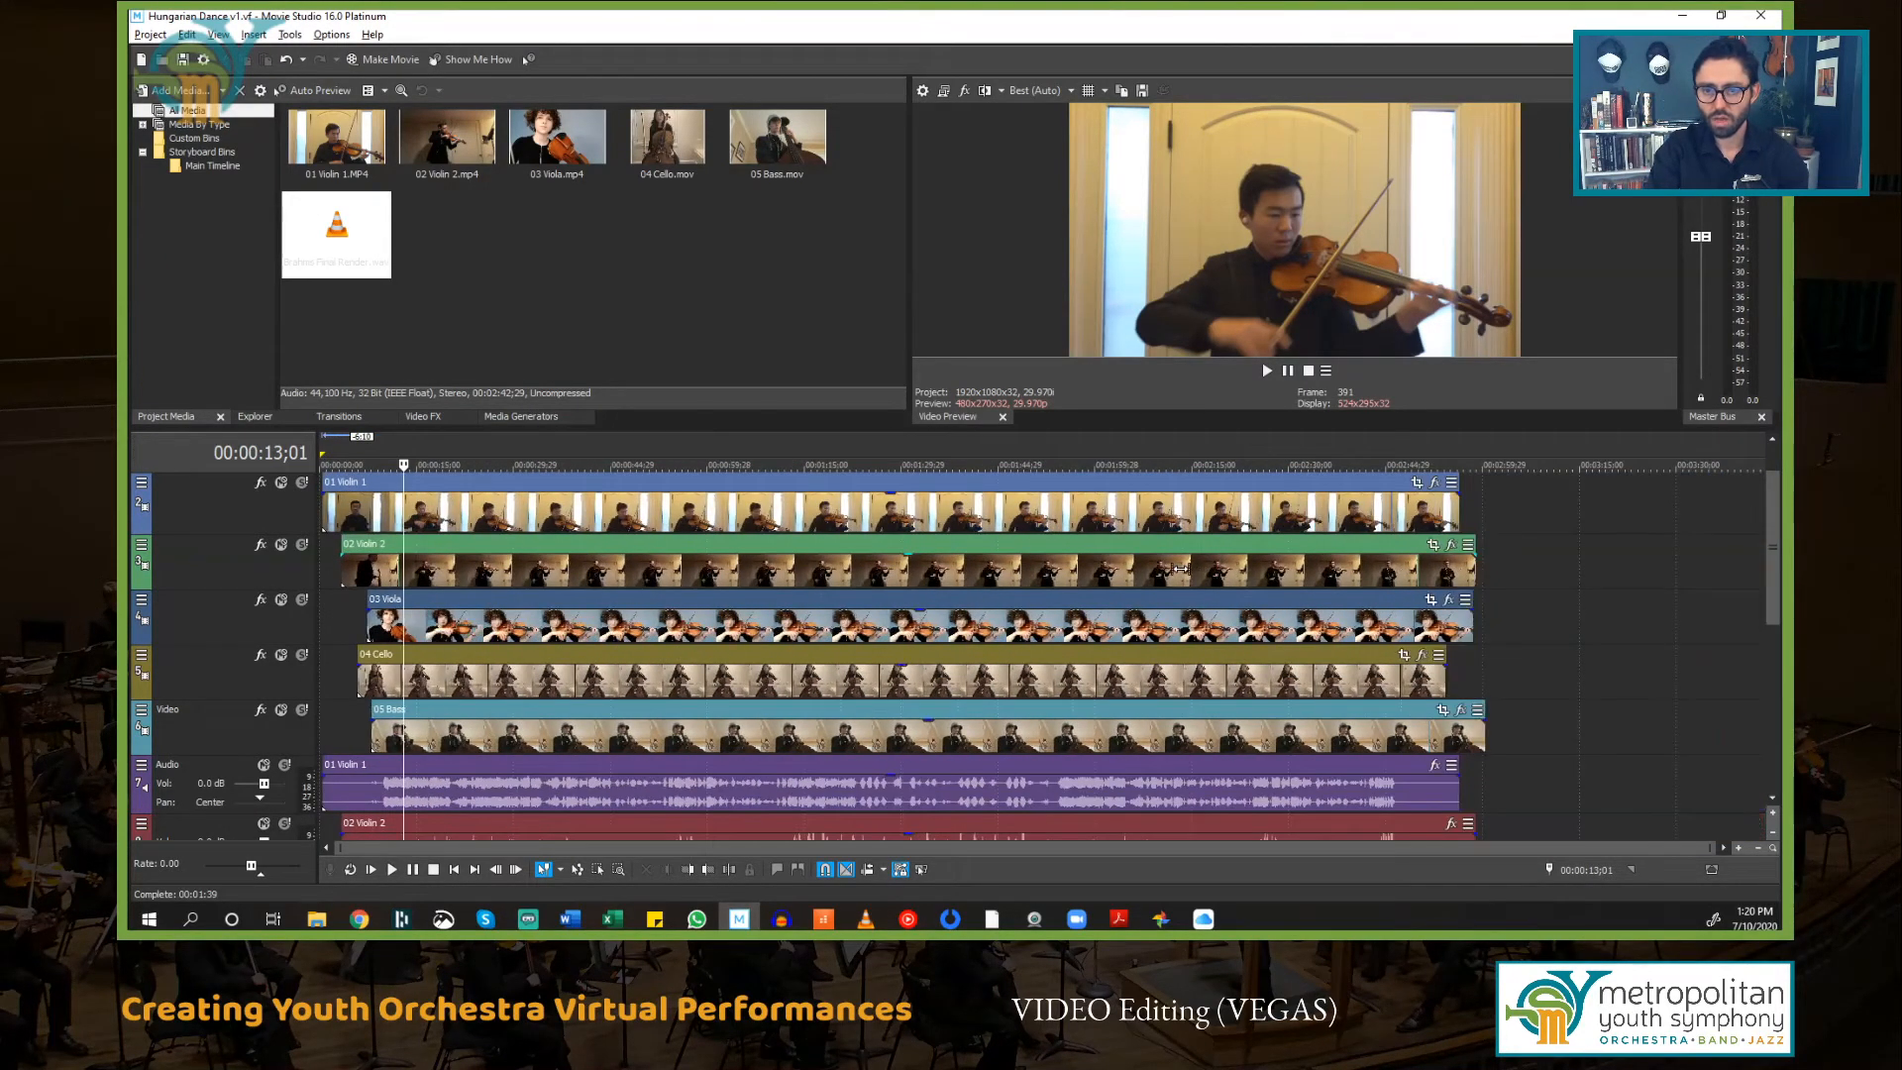
{"action": "scroll", "coordinate": [1058, 578], "scroll_direction": "up", "scroll_amount": 2}
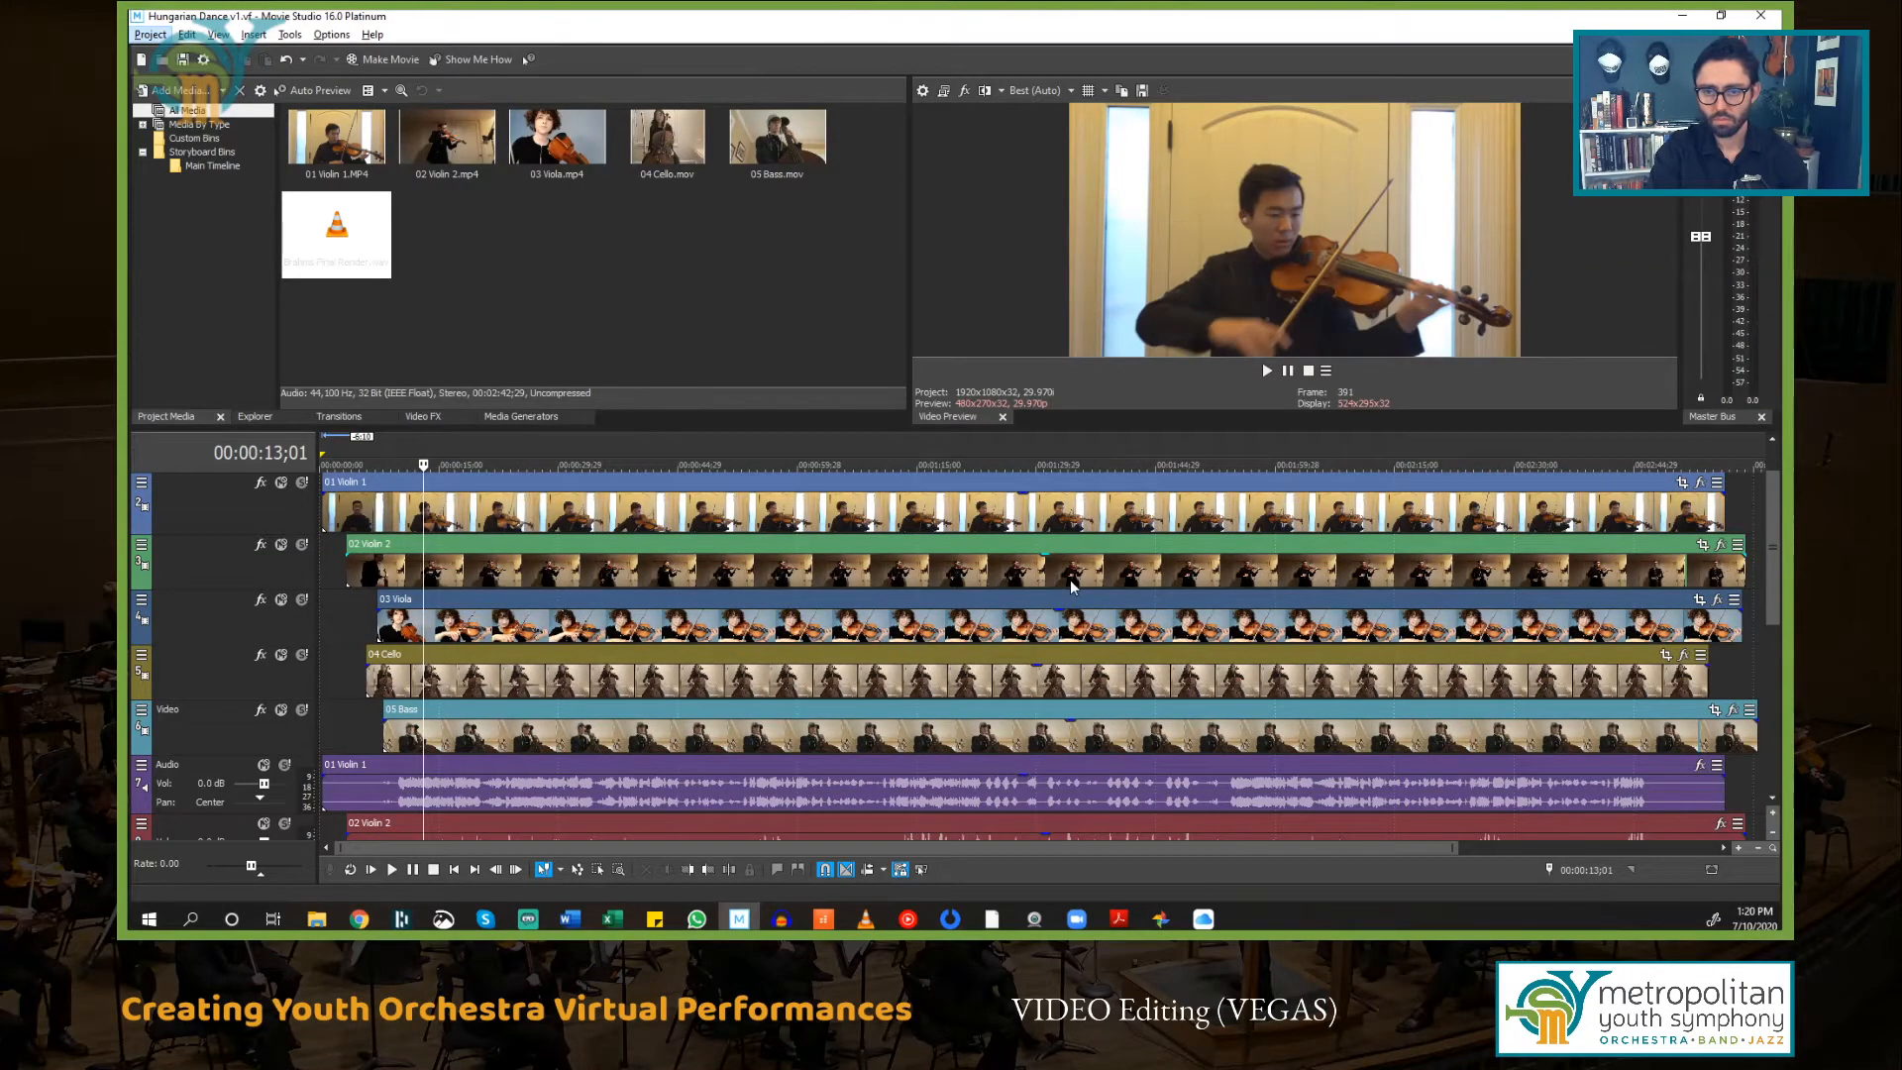
{"action": "scroll", "coordinate": [1070, 586], "scroll_direction": "down", "scroll_amount": 2}
{"action": "scroll", "coordinate": [1075, 585], "scroll_direction": "up", "scroll_amount": 2}
{"action": "scroll", "coordinate": [1080, 592], "scroll_direction": "down", "scroll_amount": 2}
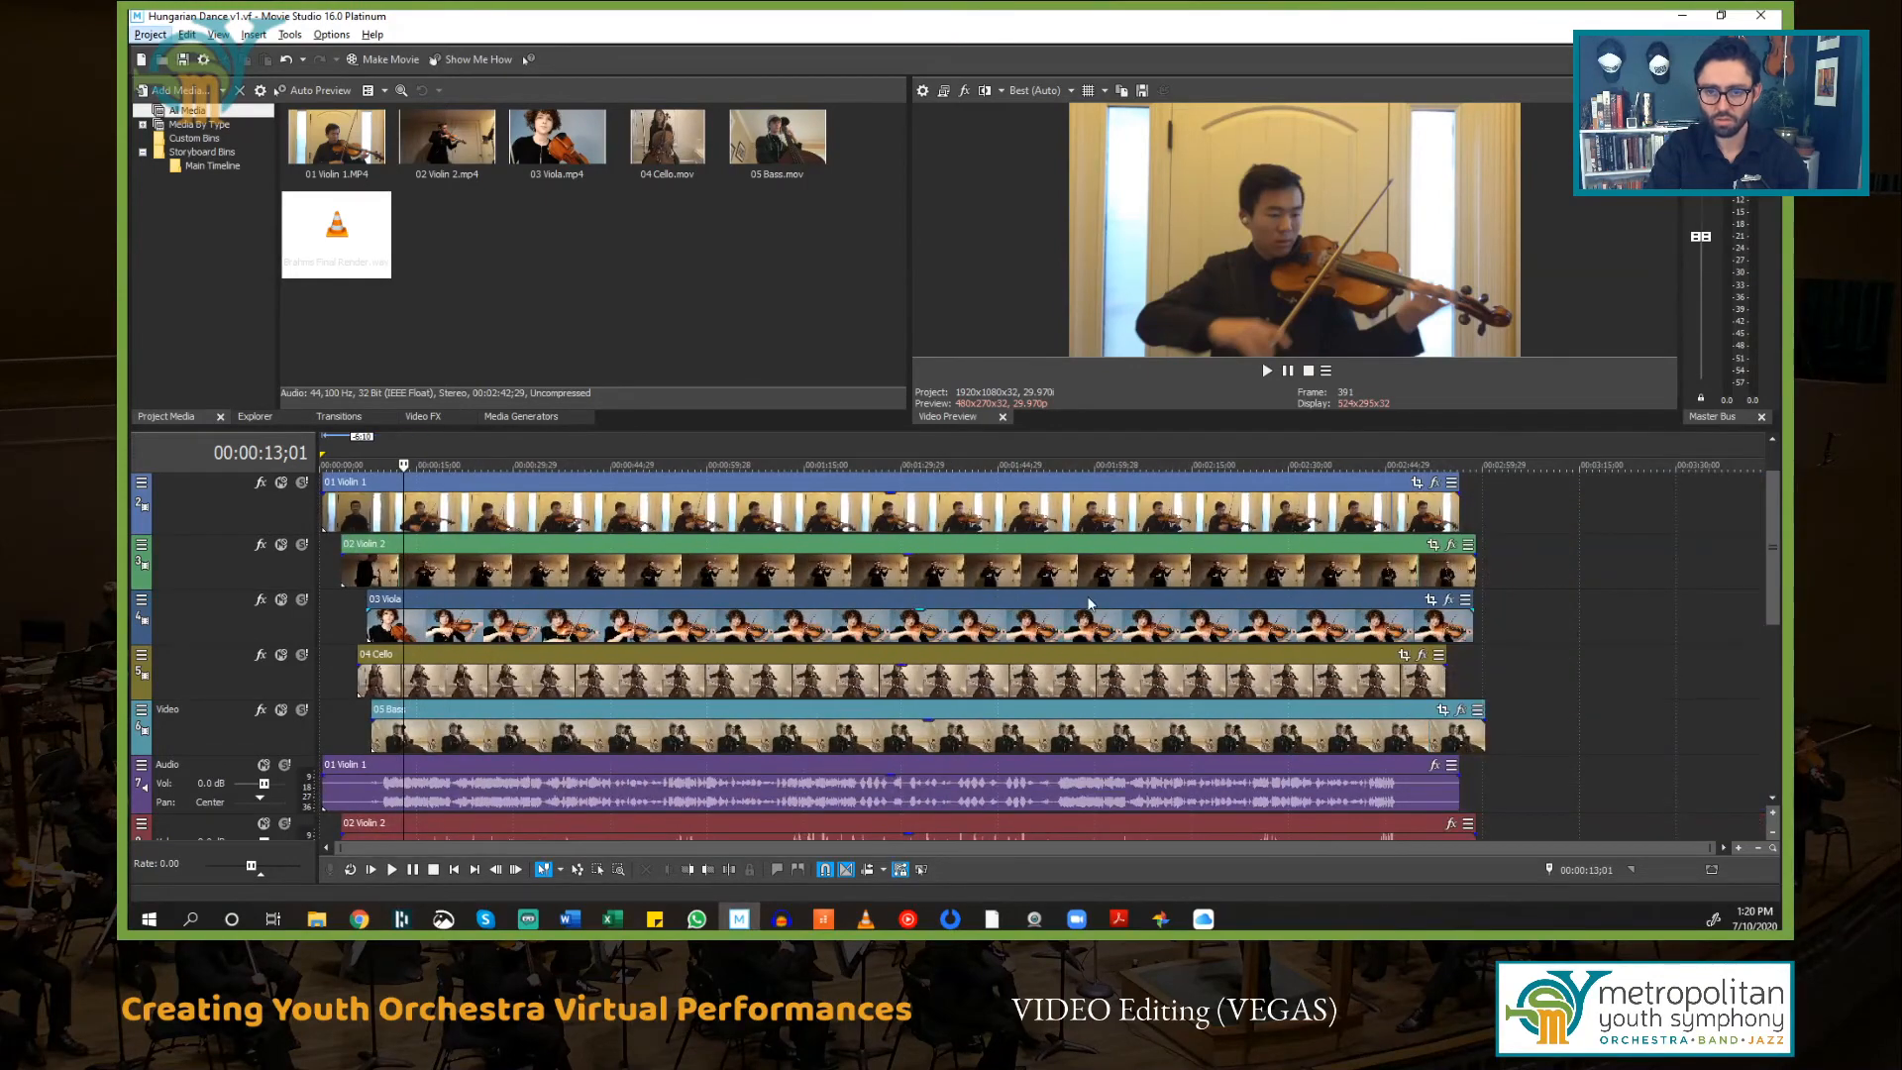
{"action": "scroll", "coordinate": [1379, 597], "scroll_direction": "up", "scroll_amount": 2}
{"action": "scroll", "coordinate": [1375, 584], "scroll_direction": "down", "scroll_amount": 2}
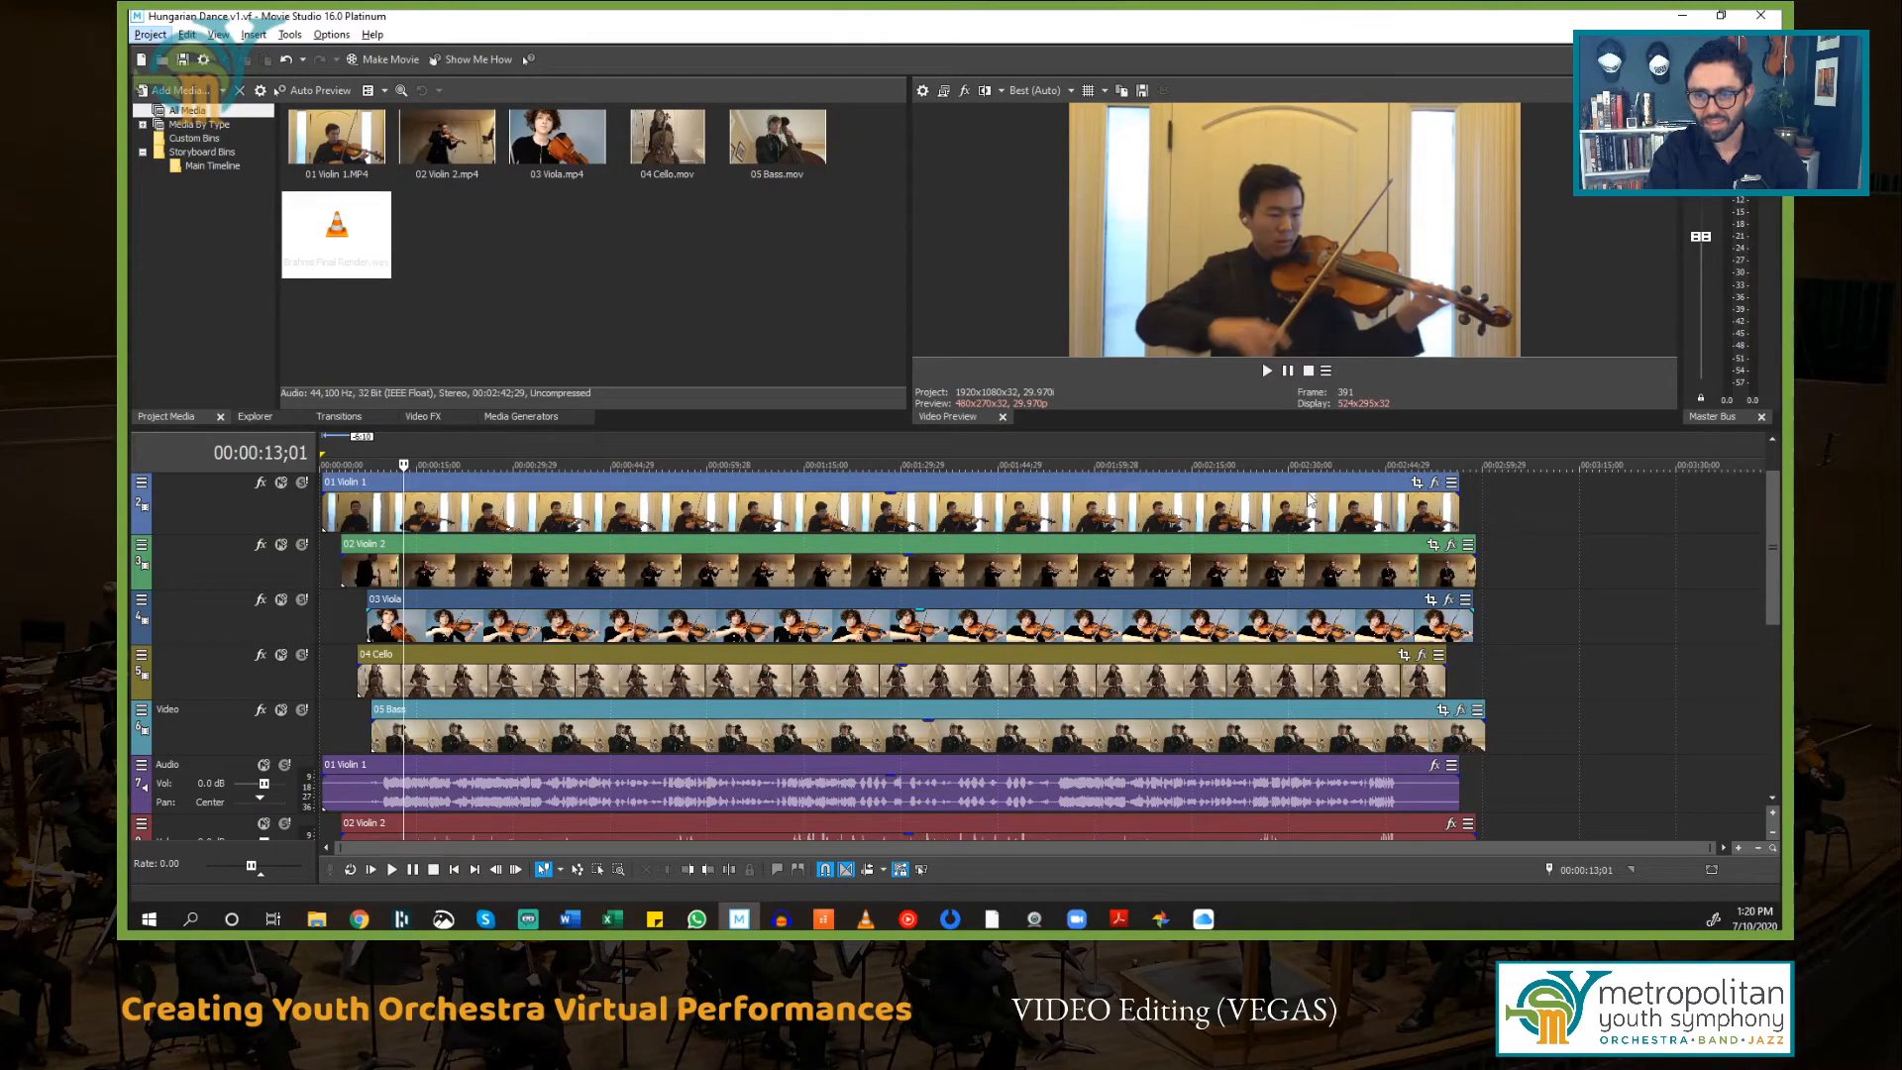
Step: Open Pan/Crop for the 01 Violin 1 event and enlarge its frame to 3840 by 2160 so the video fills the upper-left quarter
{"action": "left_click", "coordinate": [1376, 489]}
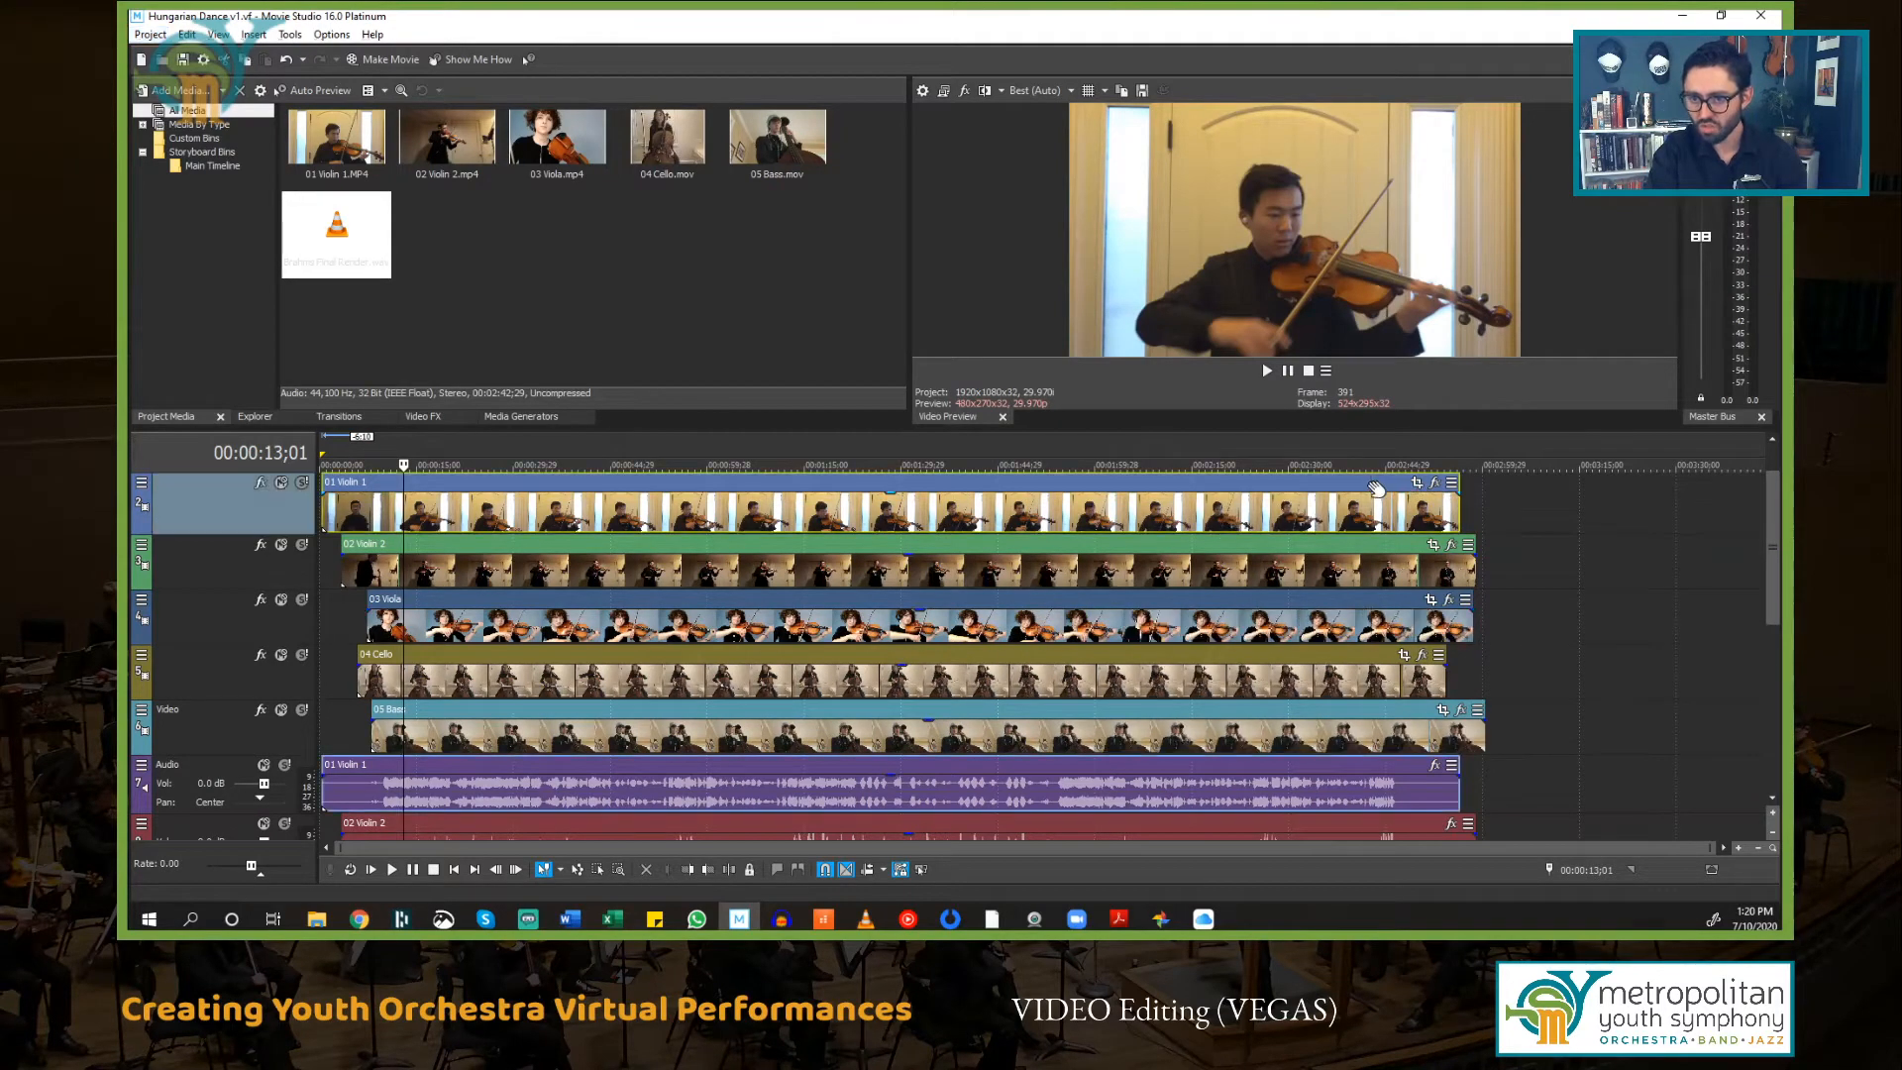
{"action": "left_click", "coordinate": [1373, 488]}
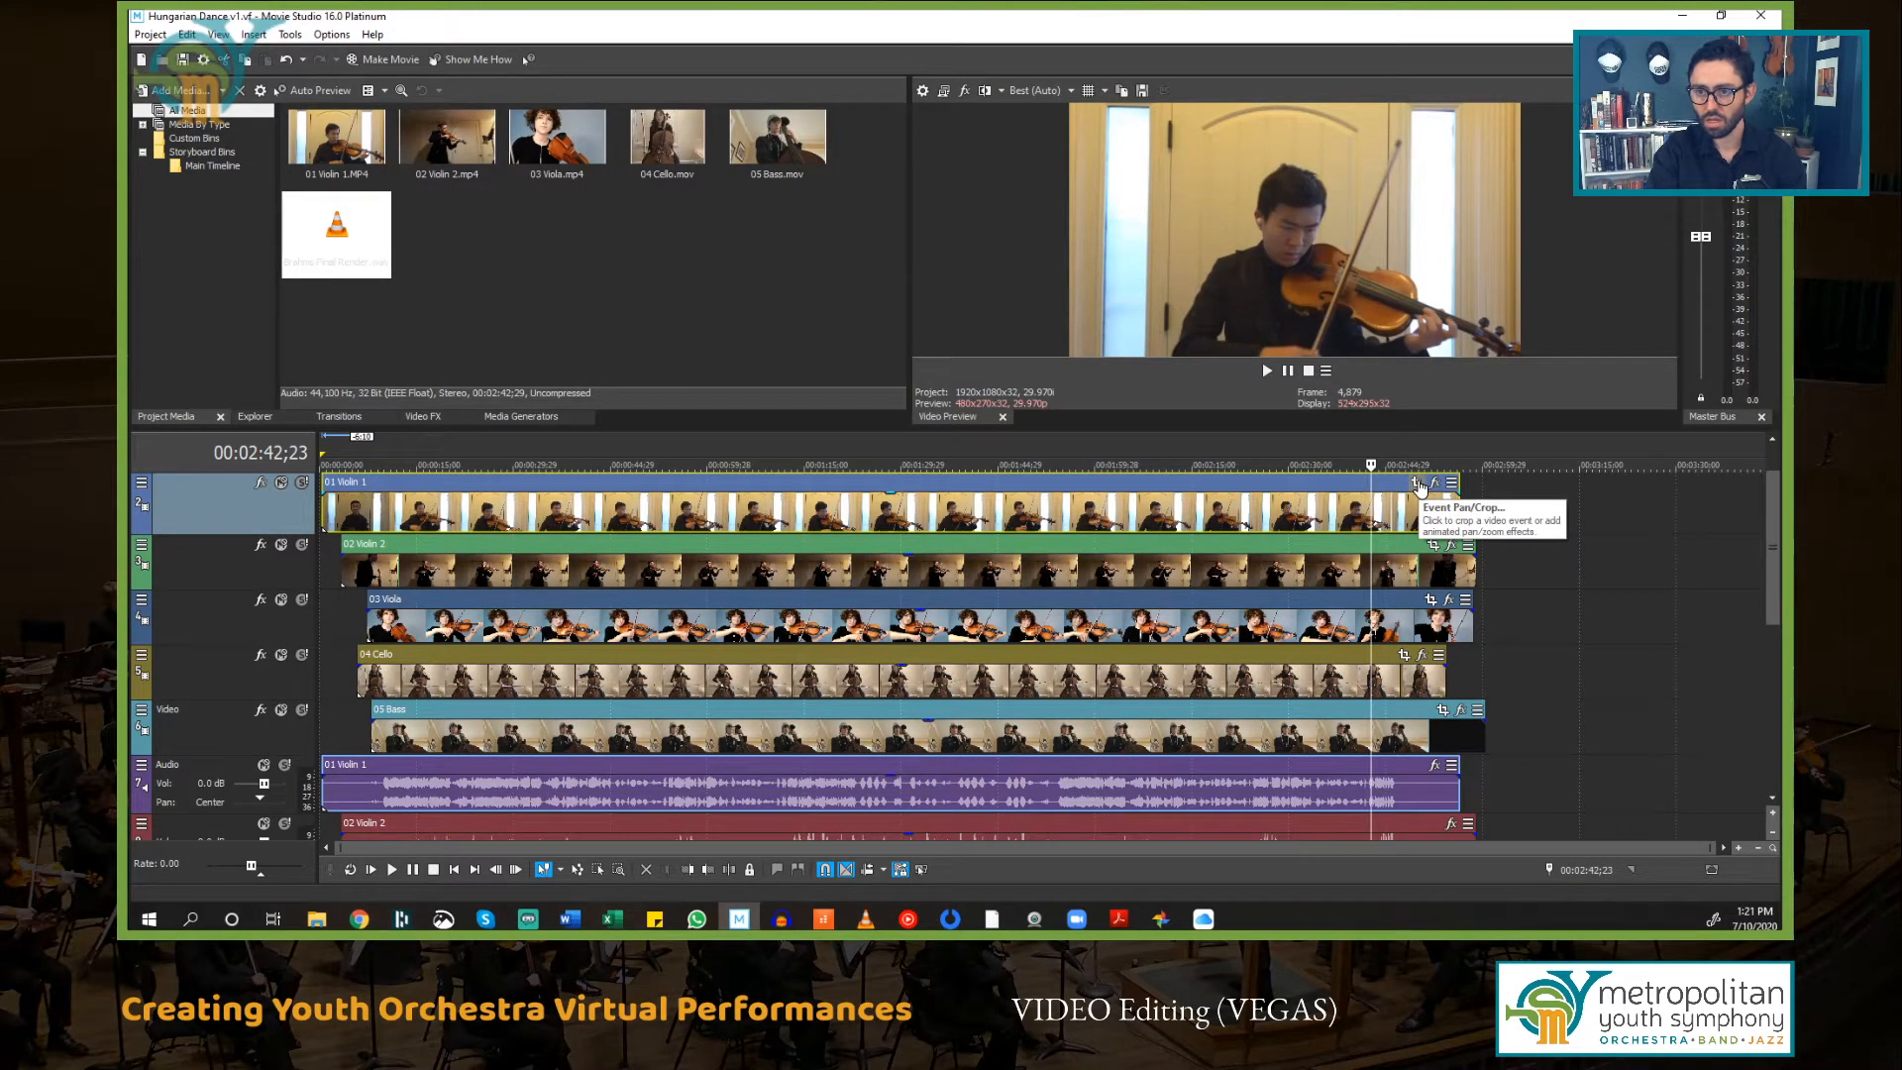
{"action": "left_click", "coordinate": [1418, 483]}
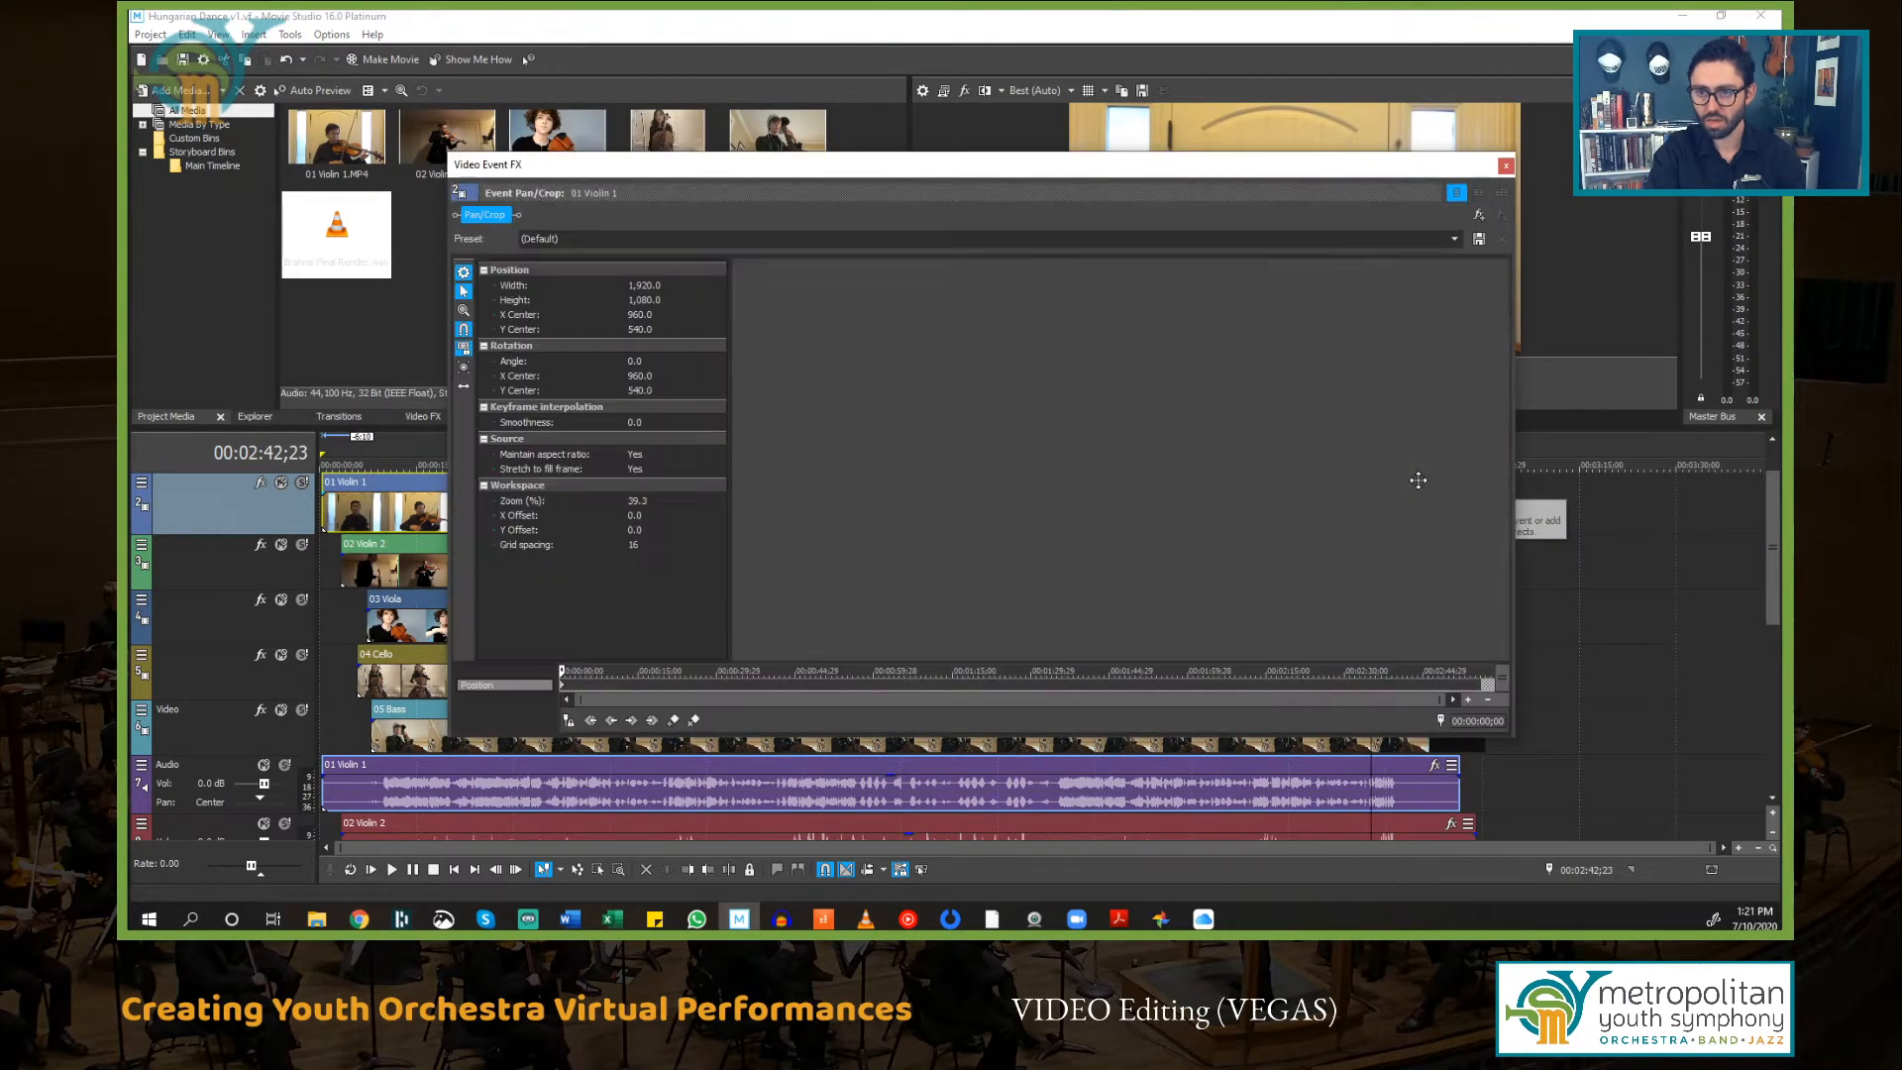
{"action": "scroll", "coordinate": [1036, 382], "scroll_direction": "down", "scroll_amount": 6}
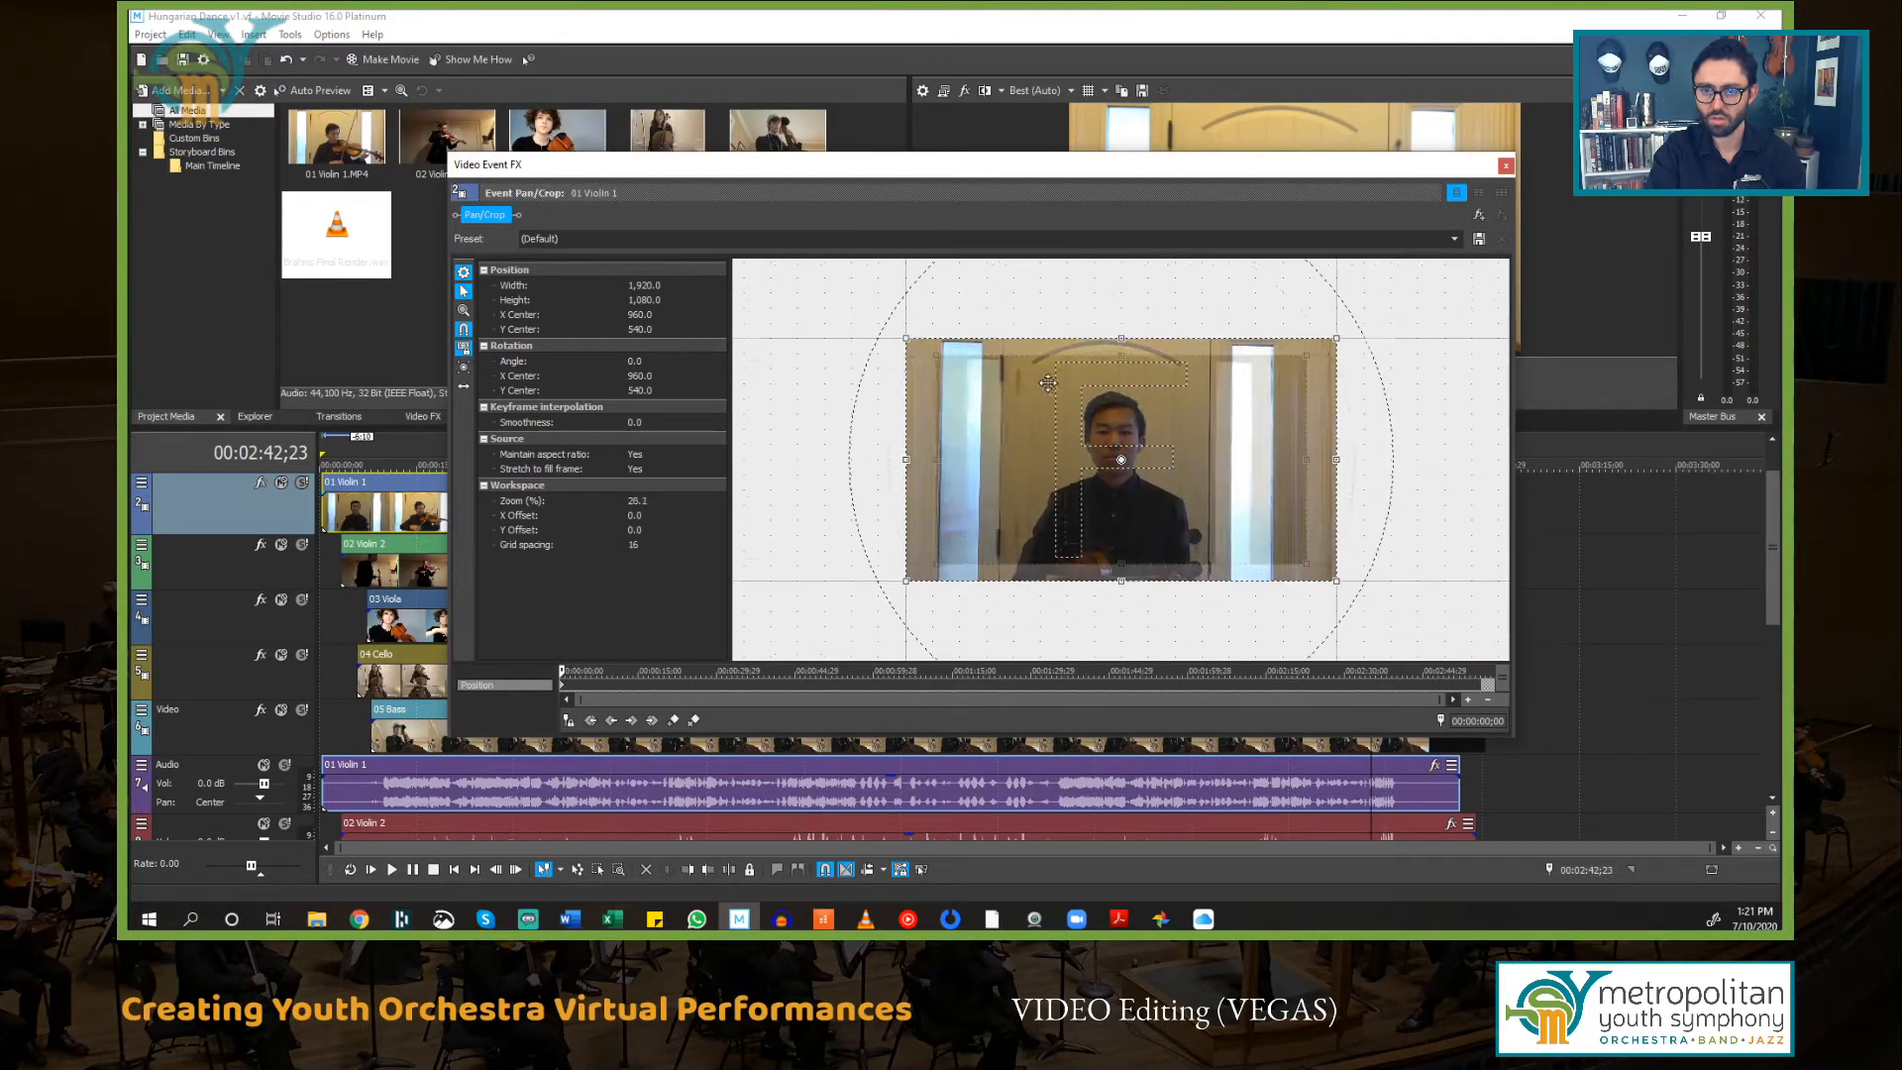
{"action": "scroll", "coordinate": [1059, 381], "scroll_direction": "down", "scroll_amount": 1}
{"action": "left_click_drag", "start_coordinate": [1139, 167], "coordinate": [914, 264]}
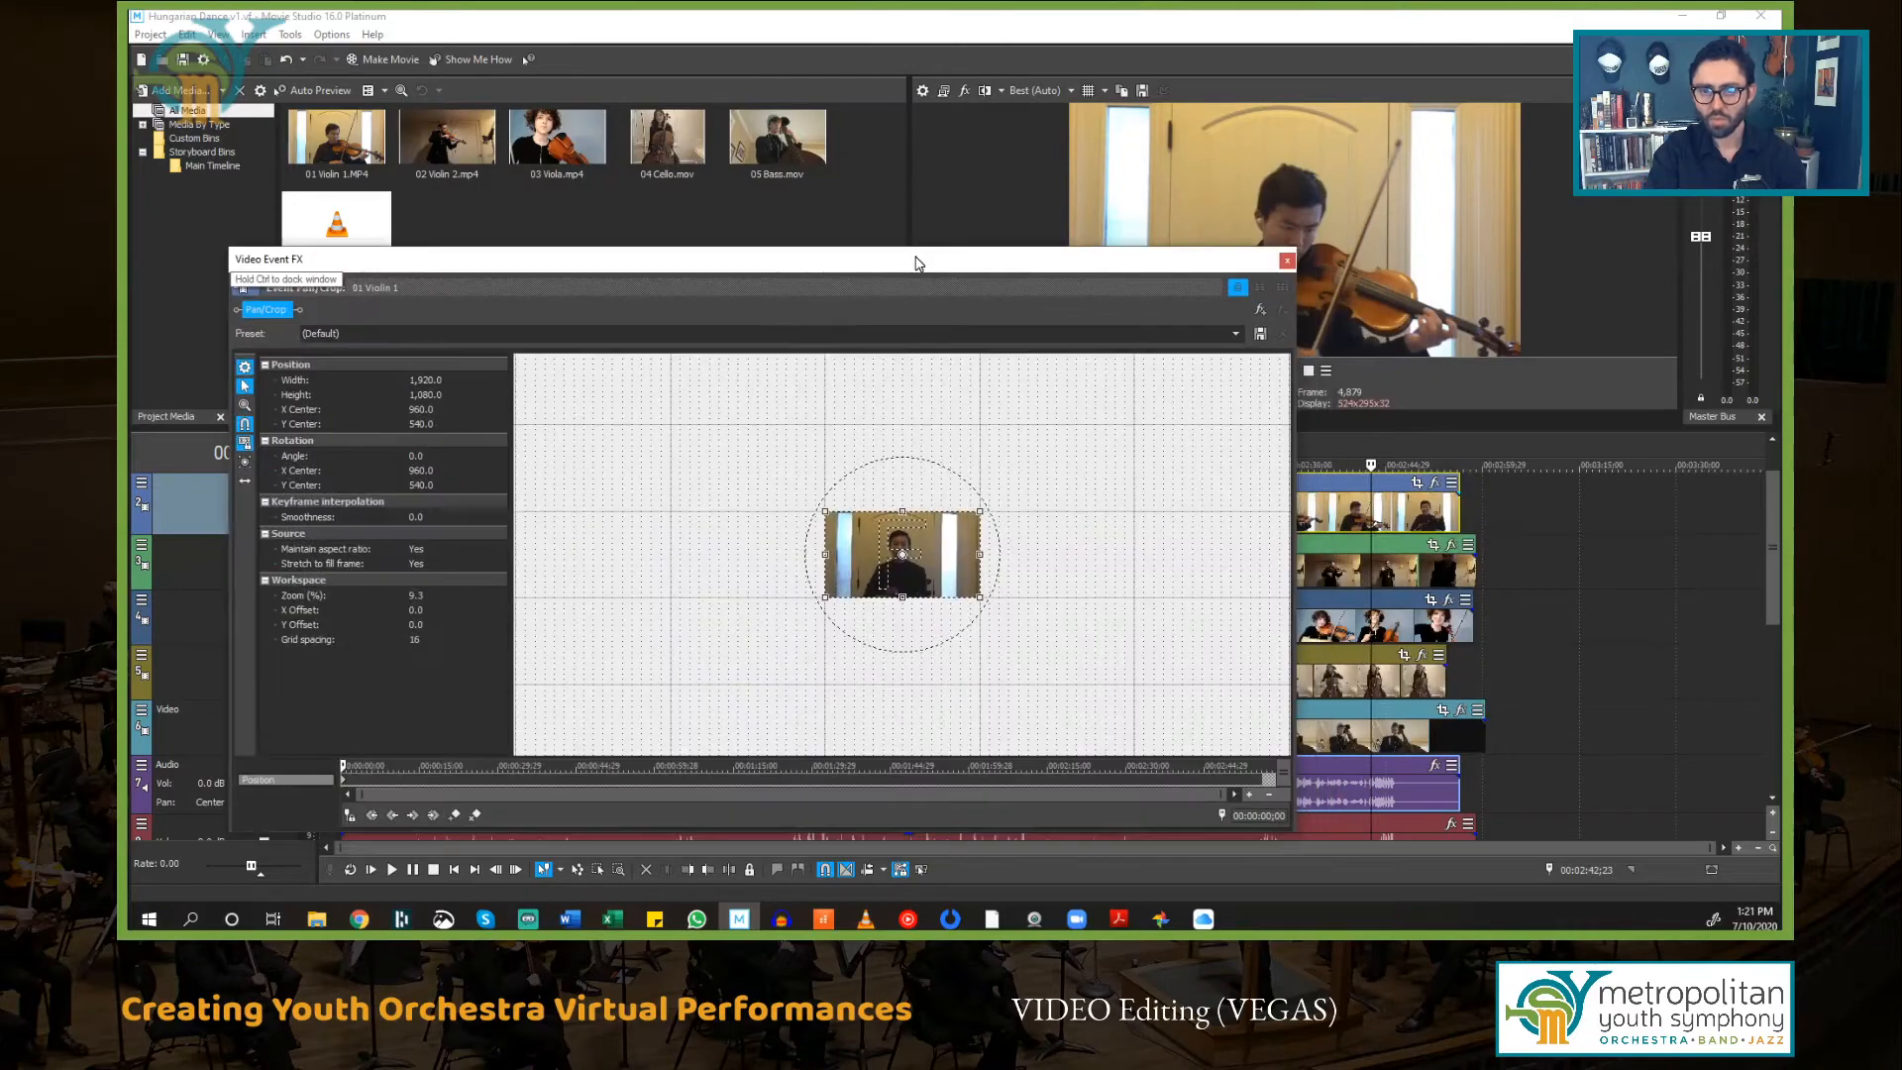
{"action": "scroll", "coordinate": [809, 510], "scroll_direction": "up", "scroll_amount": 3}
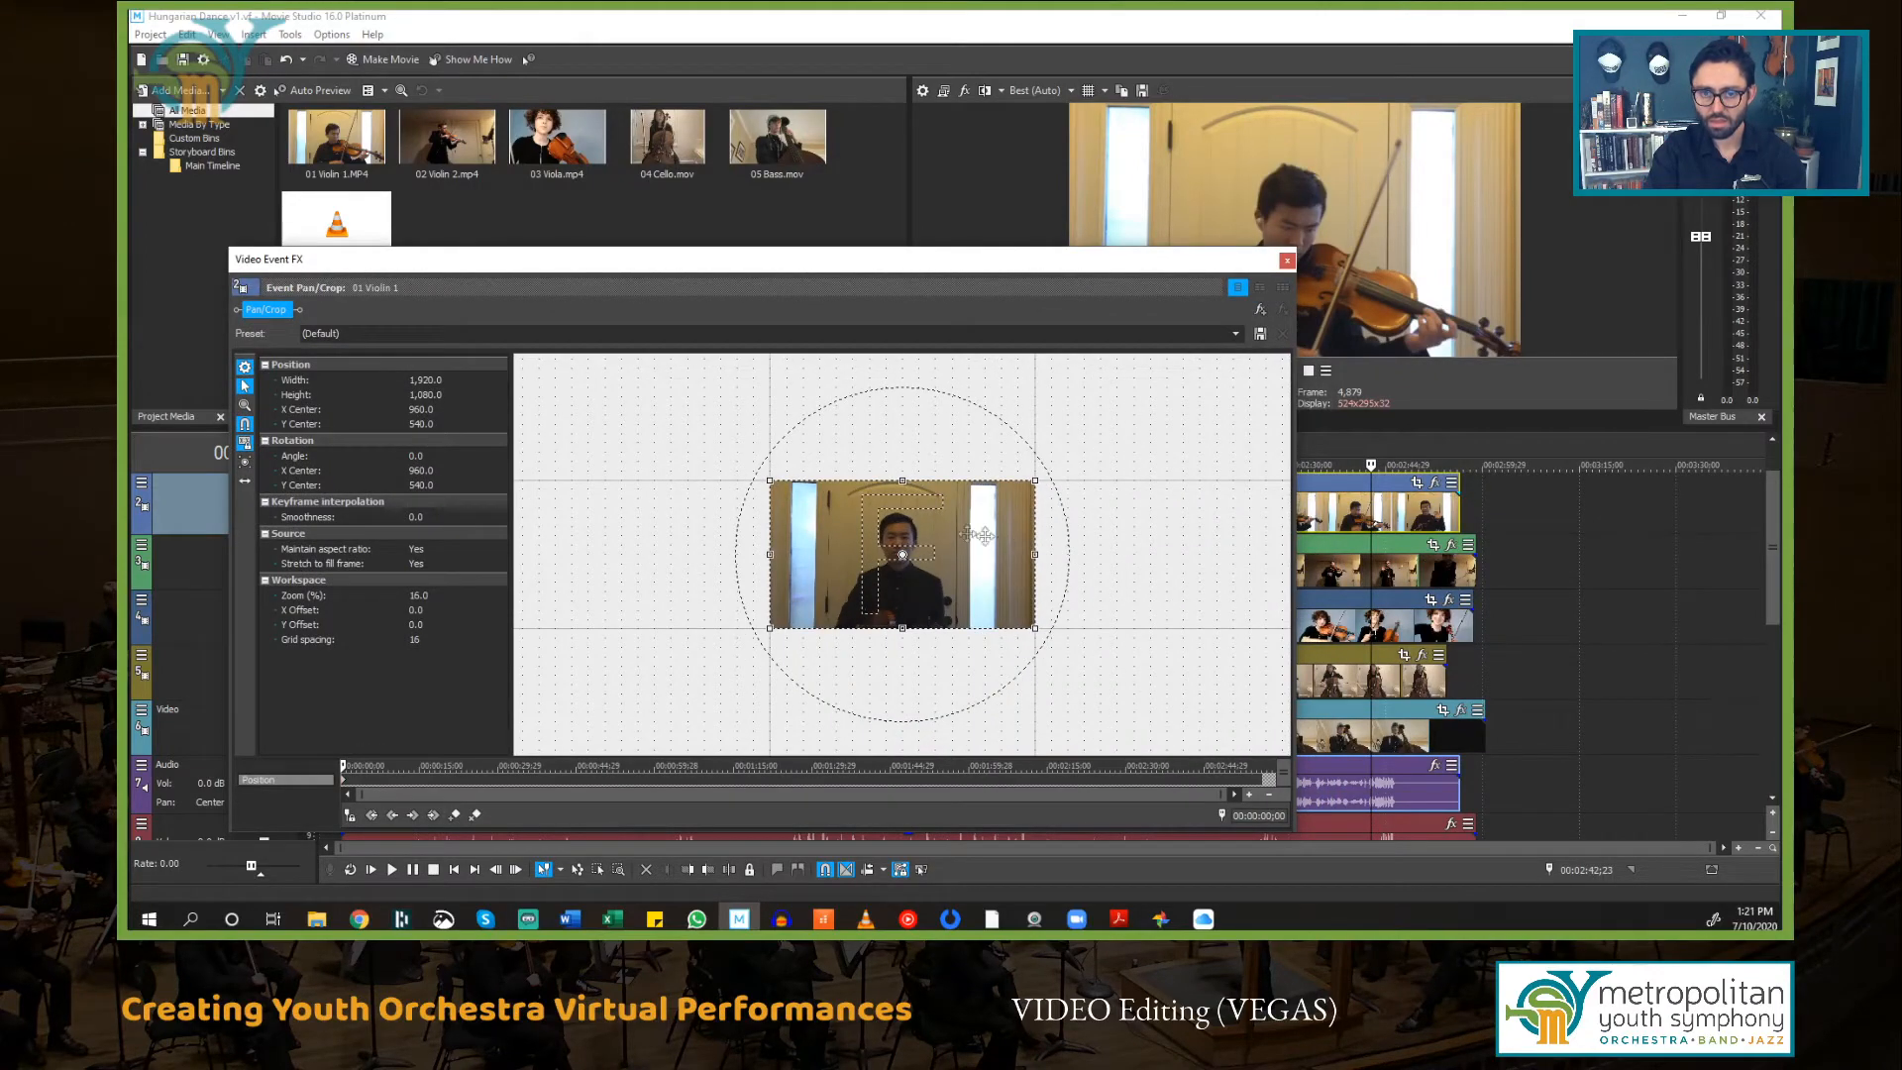
{"action": "scroll", "coordinate": [781, 500], "scroll_direction": "down", "scroll_amount": 2}
{"action": "scroll", "coordinate": [782, 506], "scroll_direction": "down", "scroll_amount": 4}
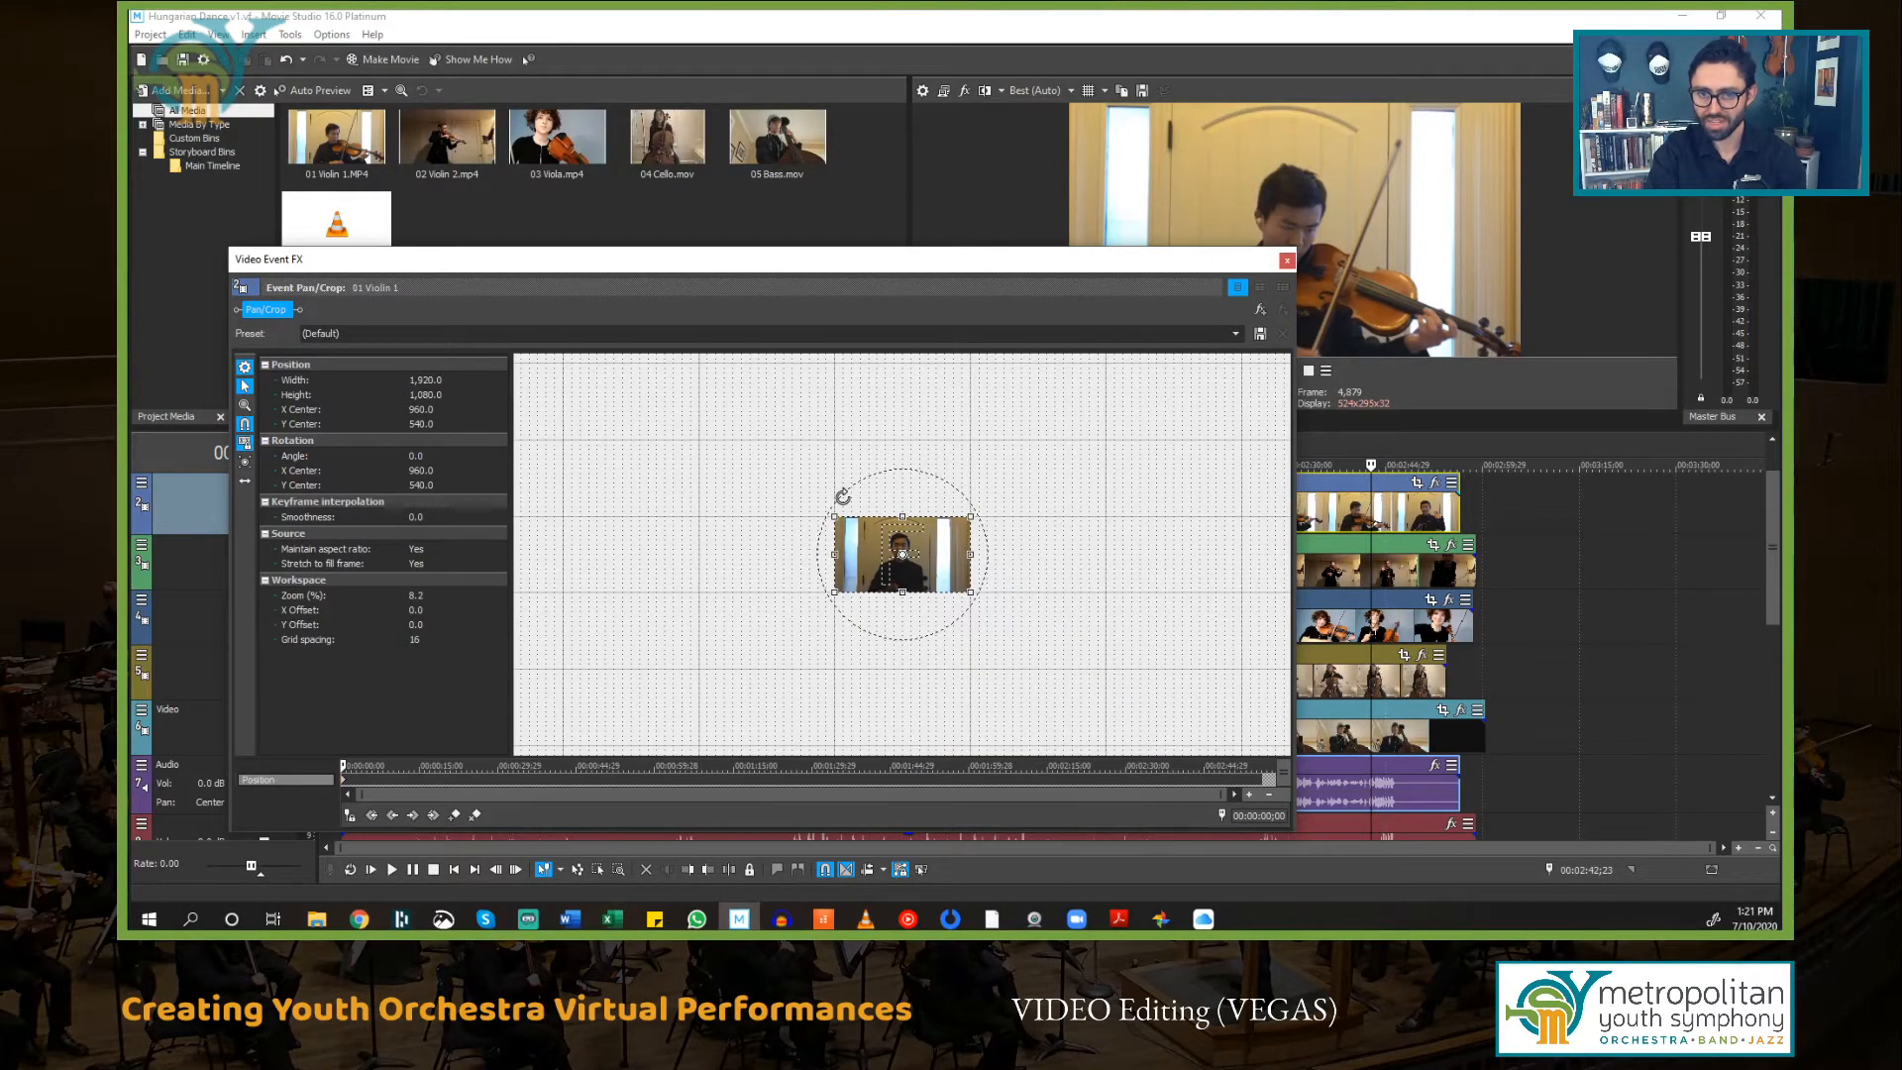
{"action": "left_click_drag", "start_coordinate": [1116, 594], "coordinate": [998, 518]}
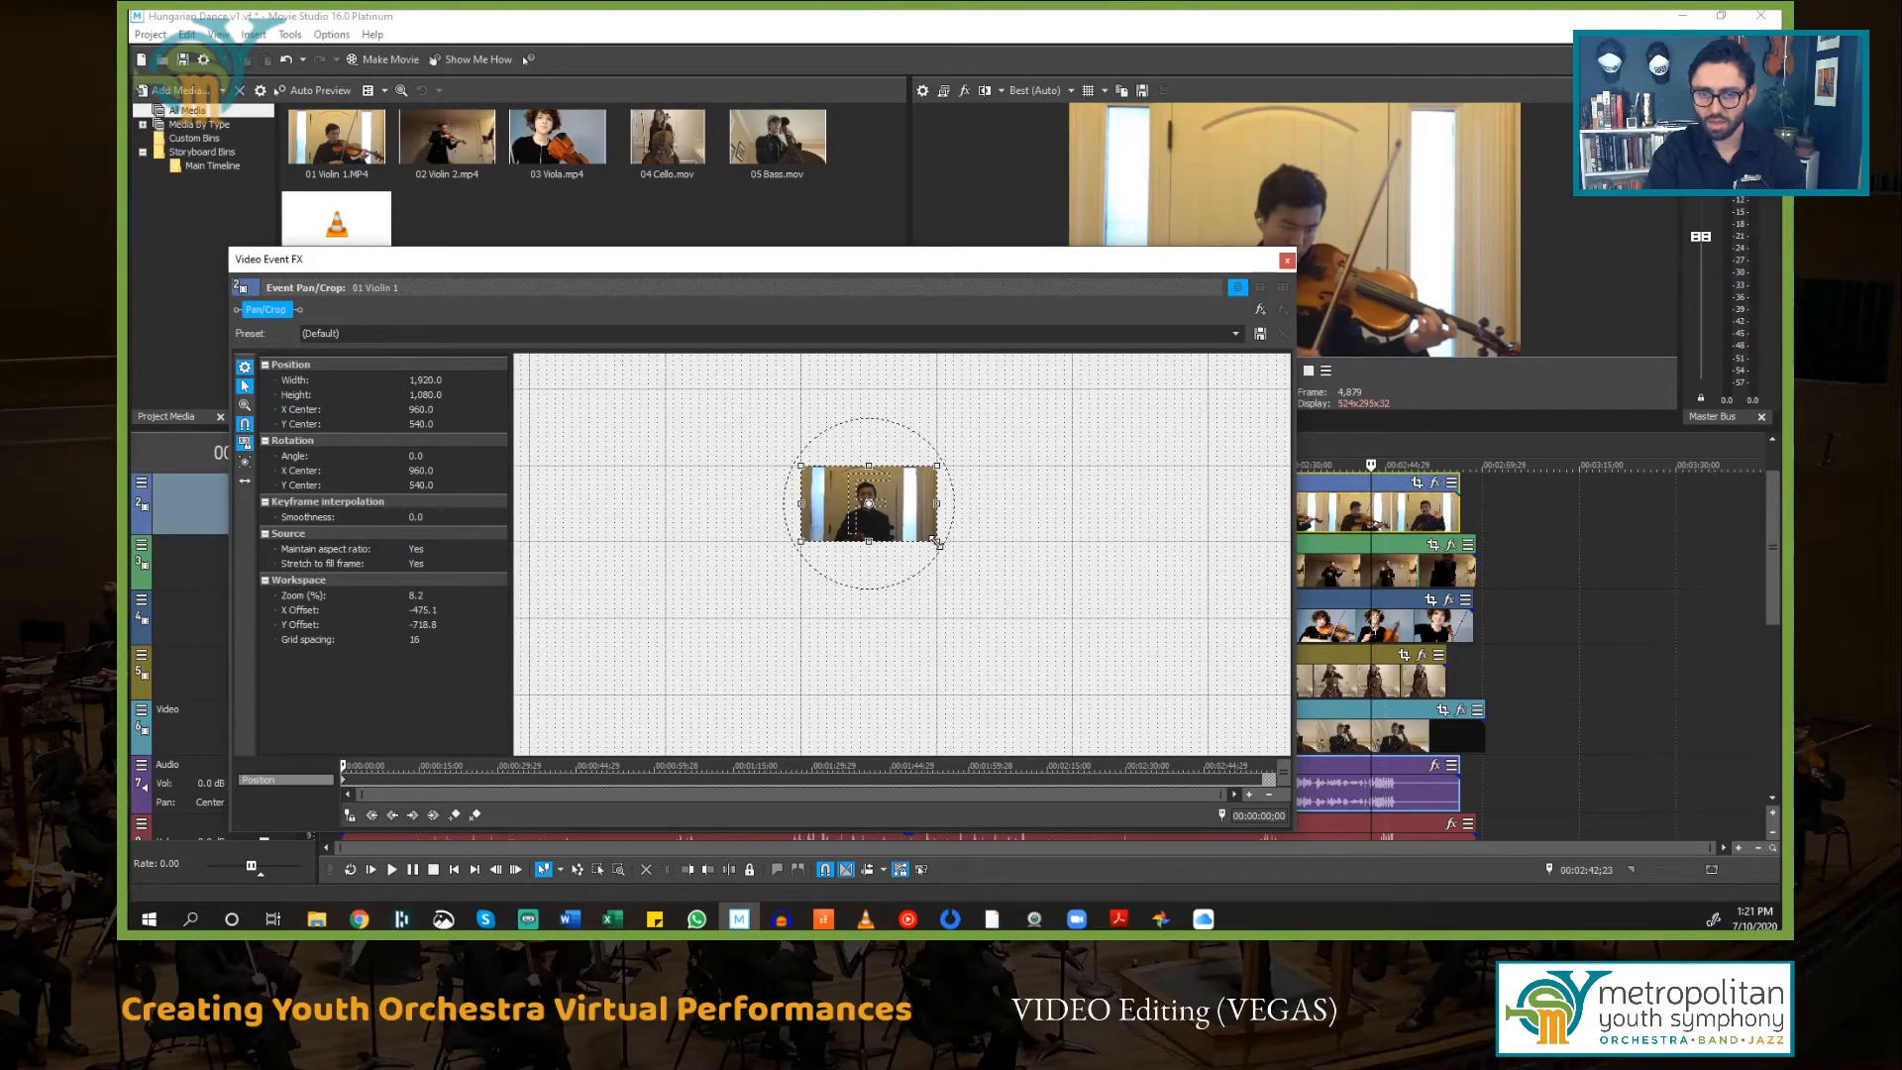
{"action": "left_click_drag", "start_coordinate": [939, 545], "coordinate": [1070, 661]}
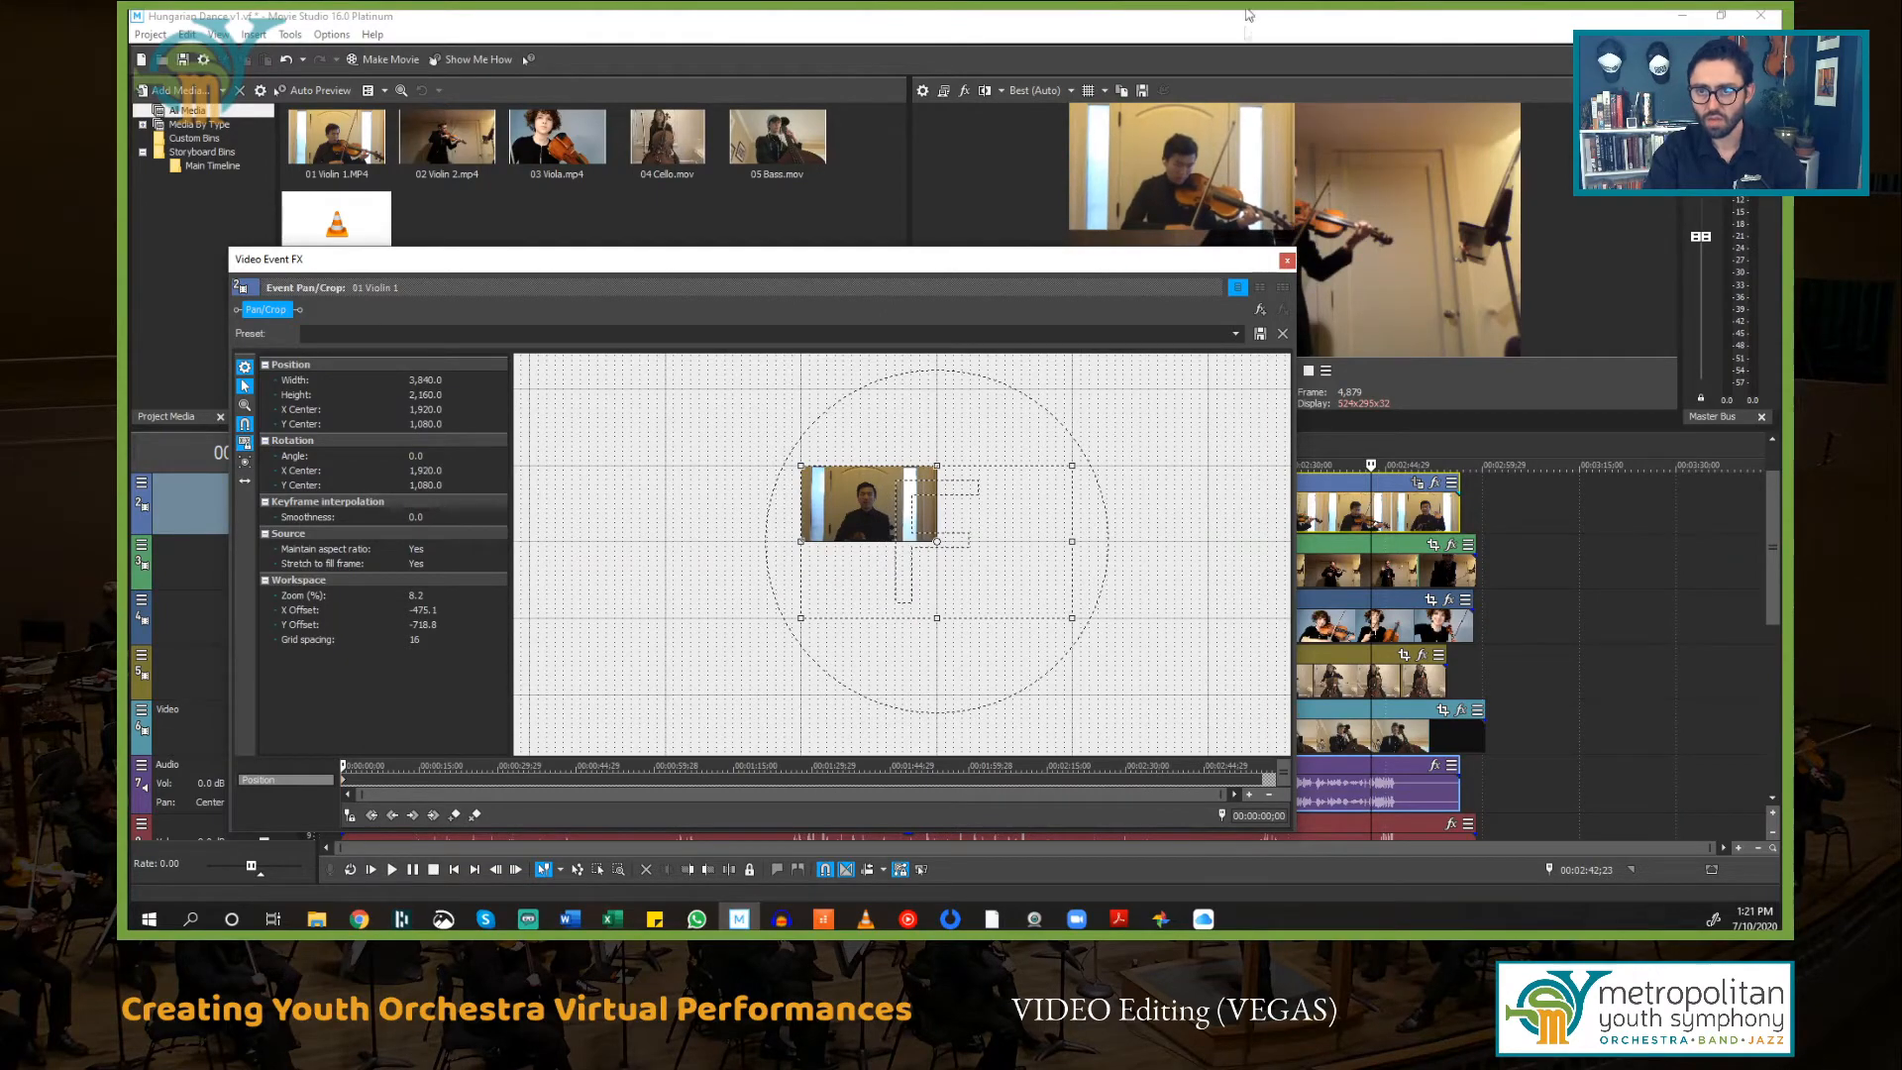
Step: Reset the 01 Violin 1 frame, enlarge it again to 3840 by 2160 for the upper-left quarter, and close the dialog
{"action": "left_click_drag", "start_coordinate": [1185, 268], "coordinate": [1209, 371]}
{"action": "left_click_drag", "start_coordinate": [1095, 723], "coordinate": [959, 657]}
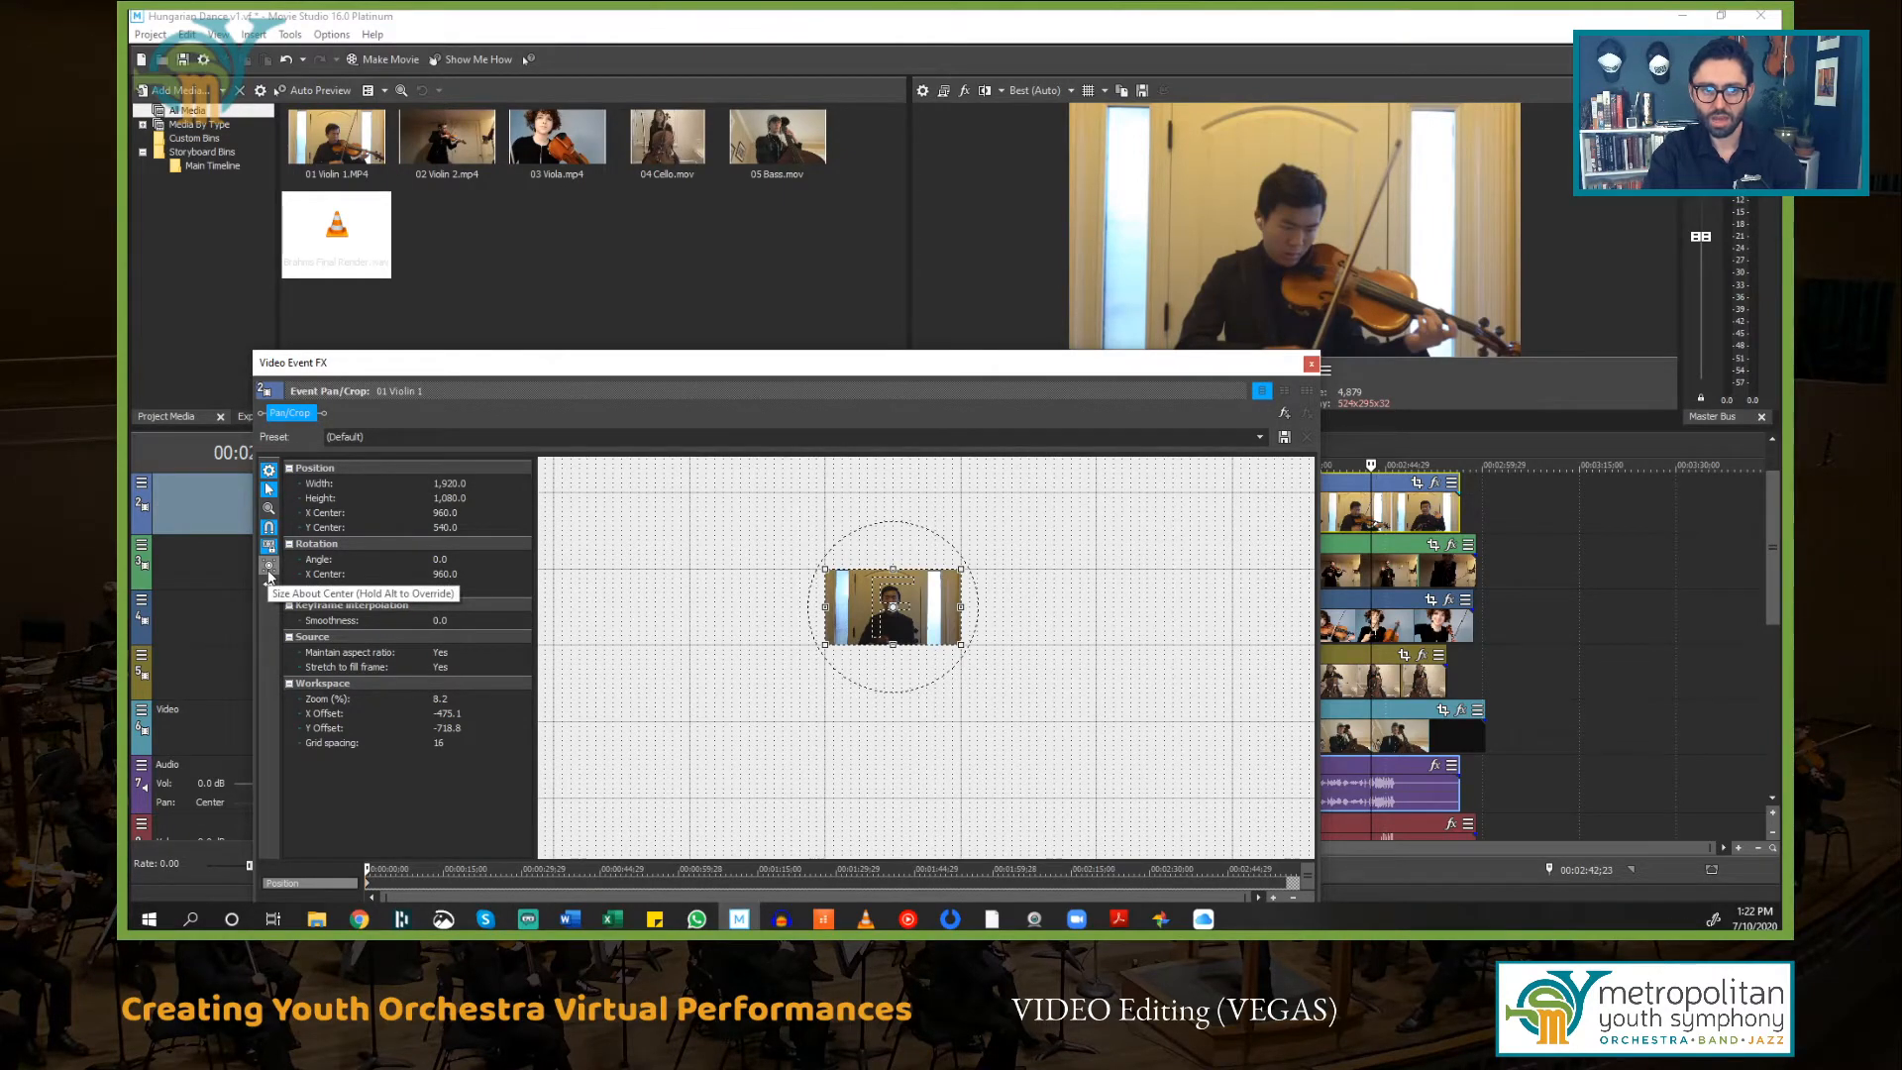
{"action": "mouse_move", "coordinate": [963, 647]}
{"action": "left_mouse_down"}
{"action": "mouse_move", "coordinate": [1092, 739]}
{"action": "mouse_move", "coordinate": [985, 670]}
{"action": "mouse_move", "coordinate": [960, 677]}
{"action": "left_mouse_up"}
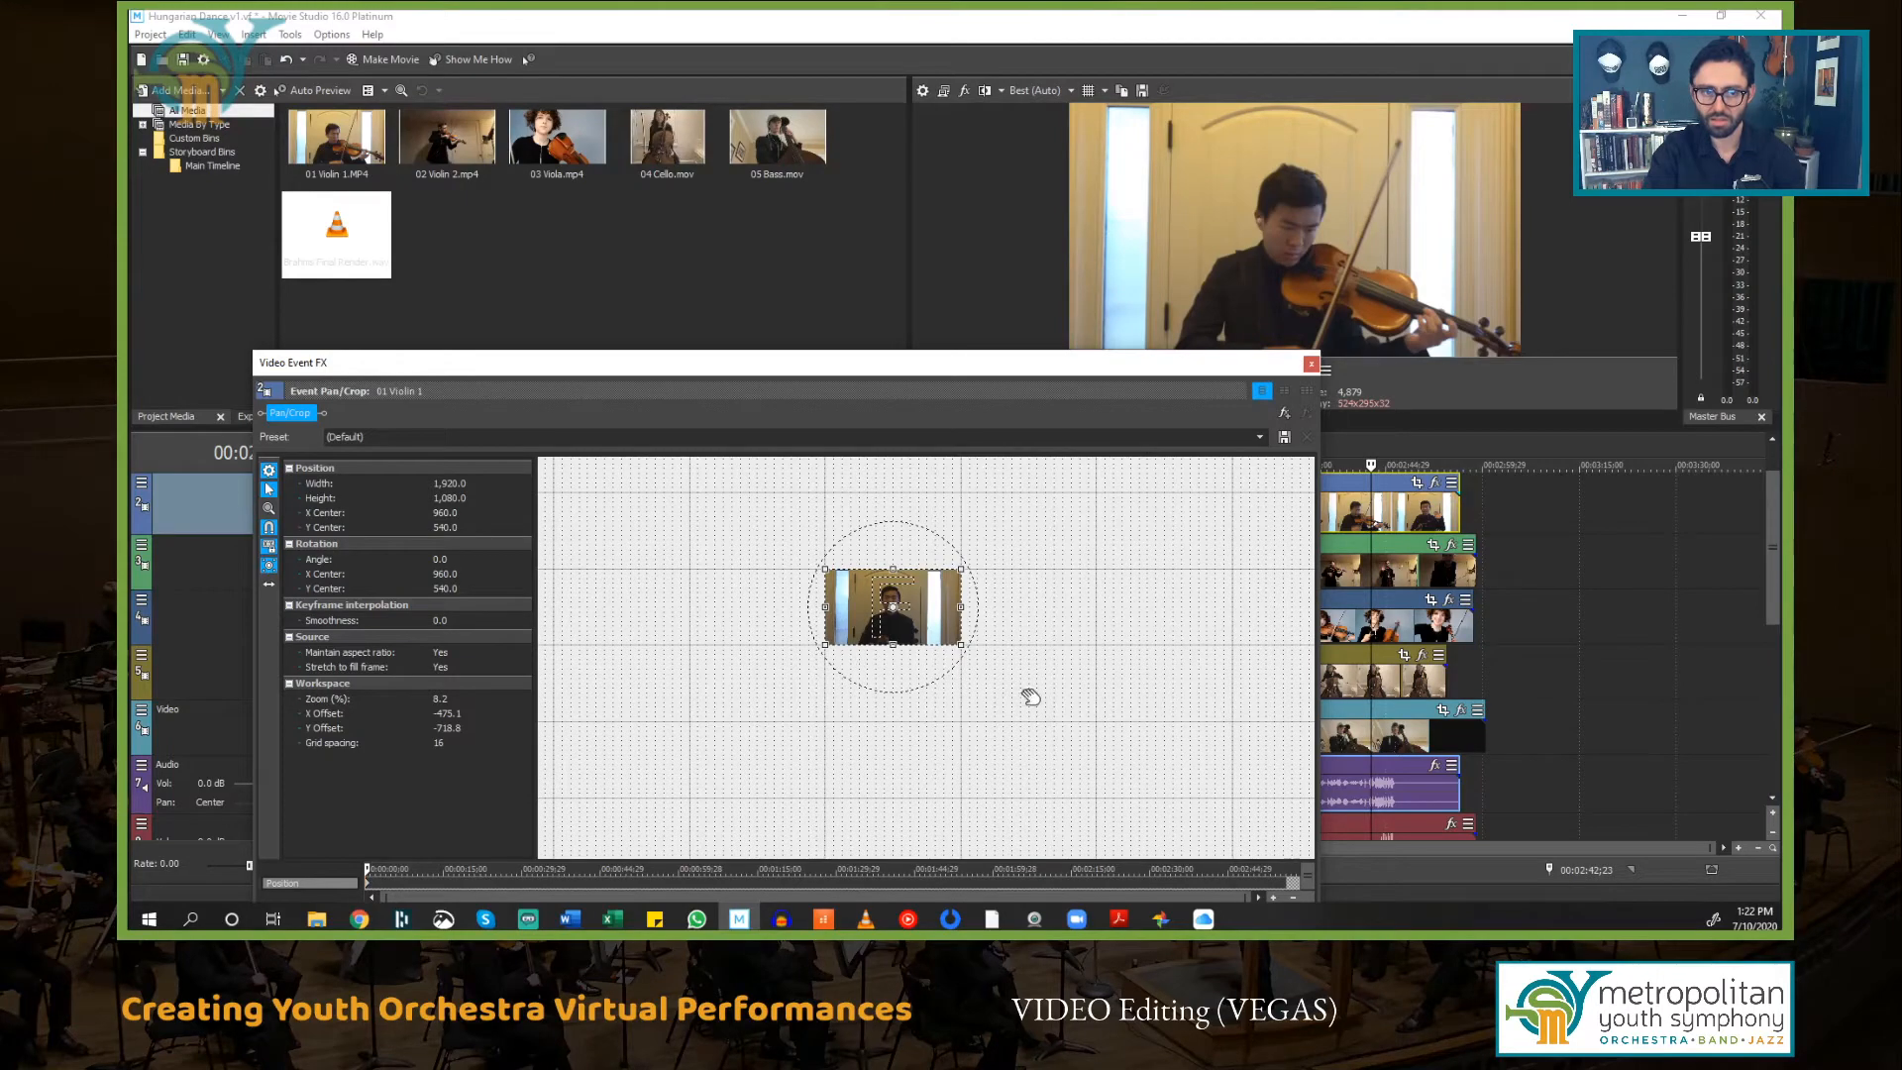
{"action": "mouse_move", "coordinate": [963, 655]}
{"action": "left_mouse_down"}
{"action": "mouse_move", "coordinate": [1053, 720]}
{"action": "mouse_move", "coordinate": [957, 642]}
{"action": "left_mouse_up"}
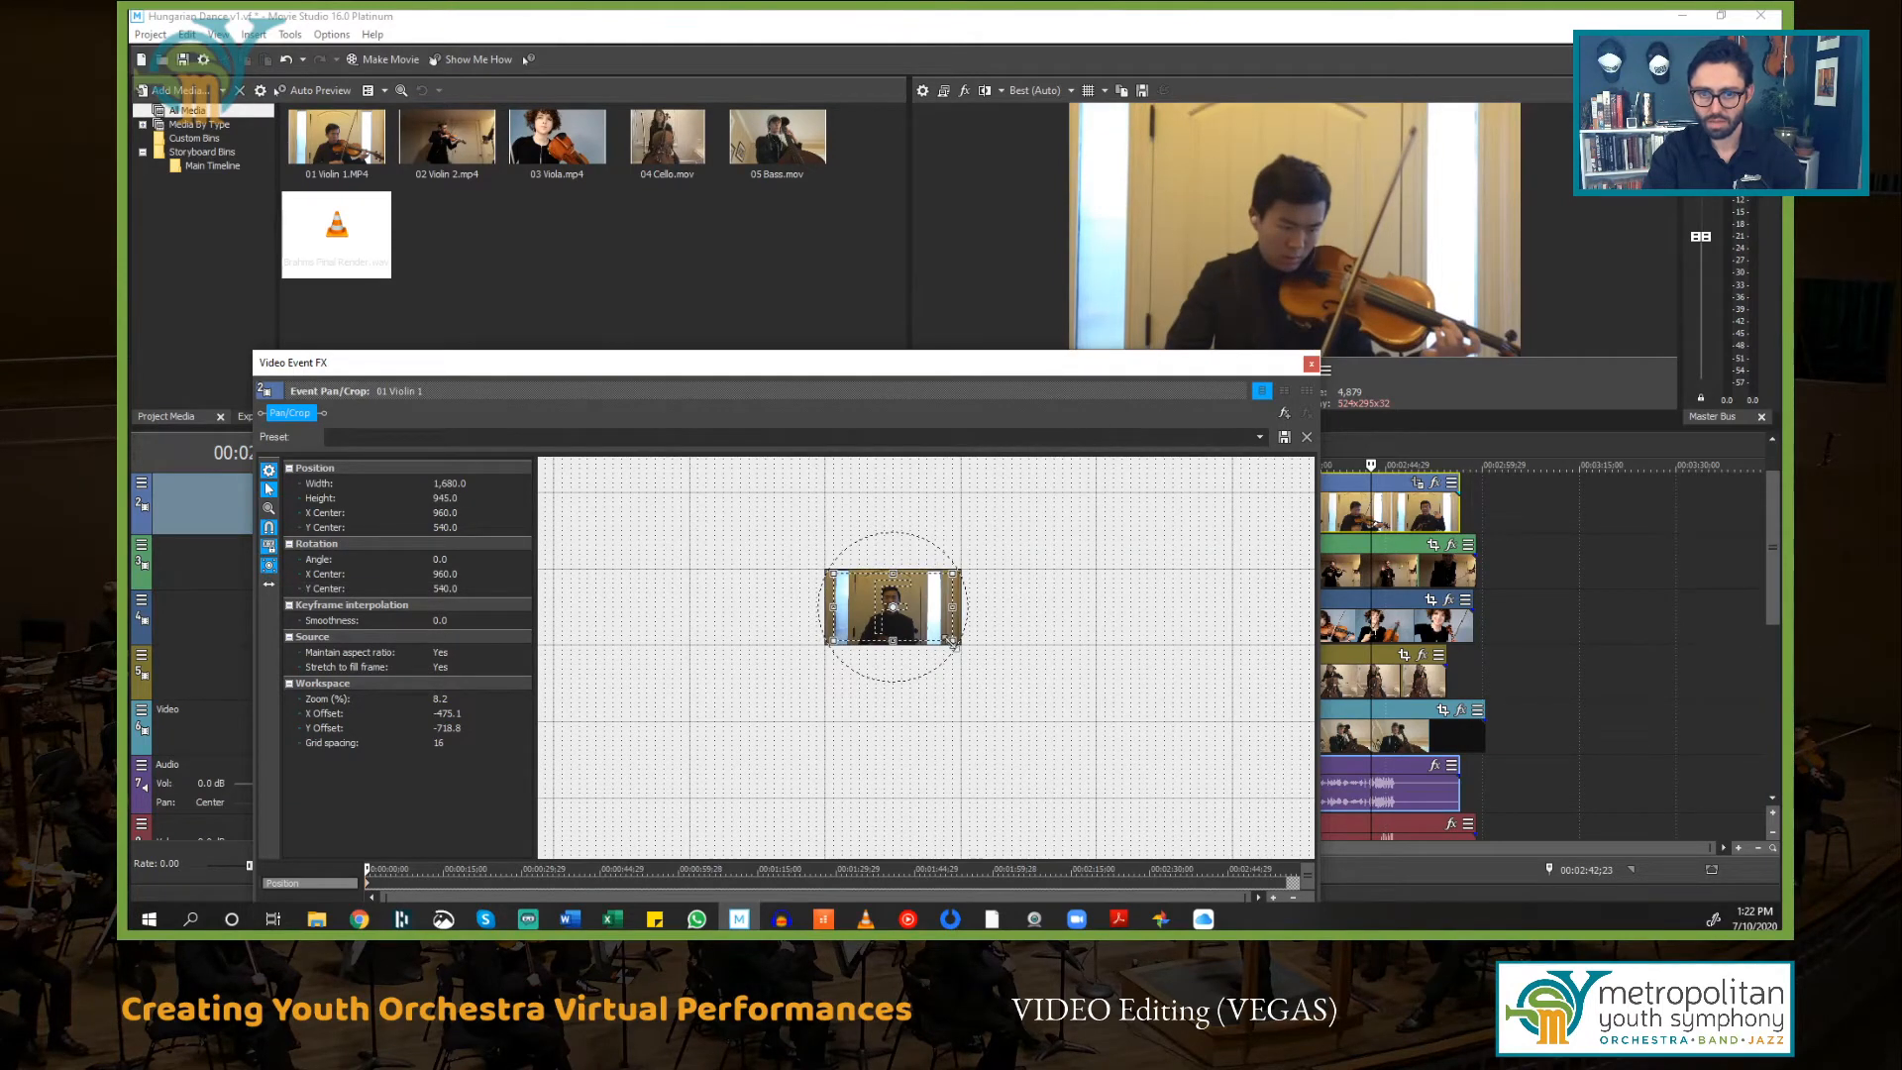
{"action": "left_click_drag", "start_coordinate": [952, 642], "coordinate": [960, 645]}
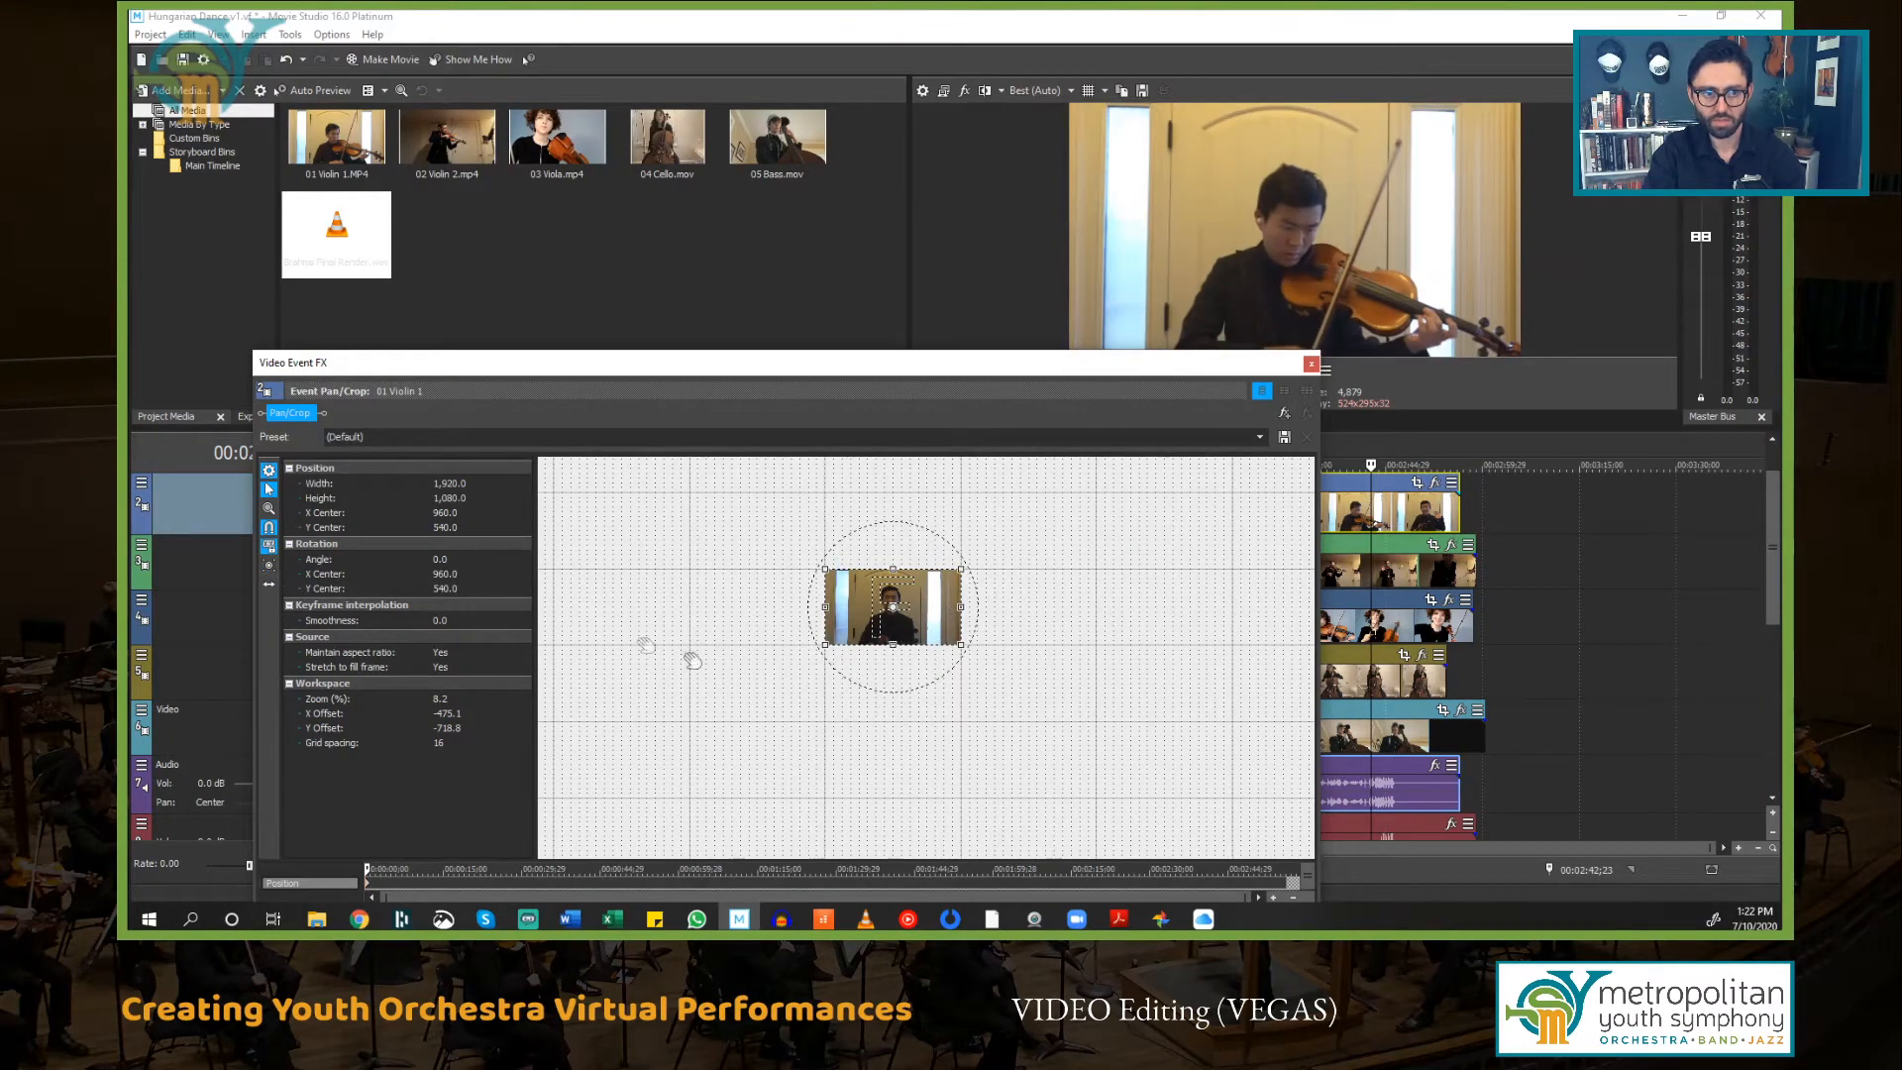
{"action": "left_click_drag", "start_coordinate": [963, 649], "coordinate": [1096, 729]}
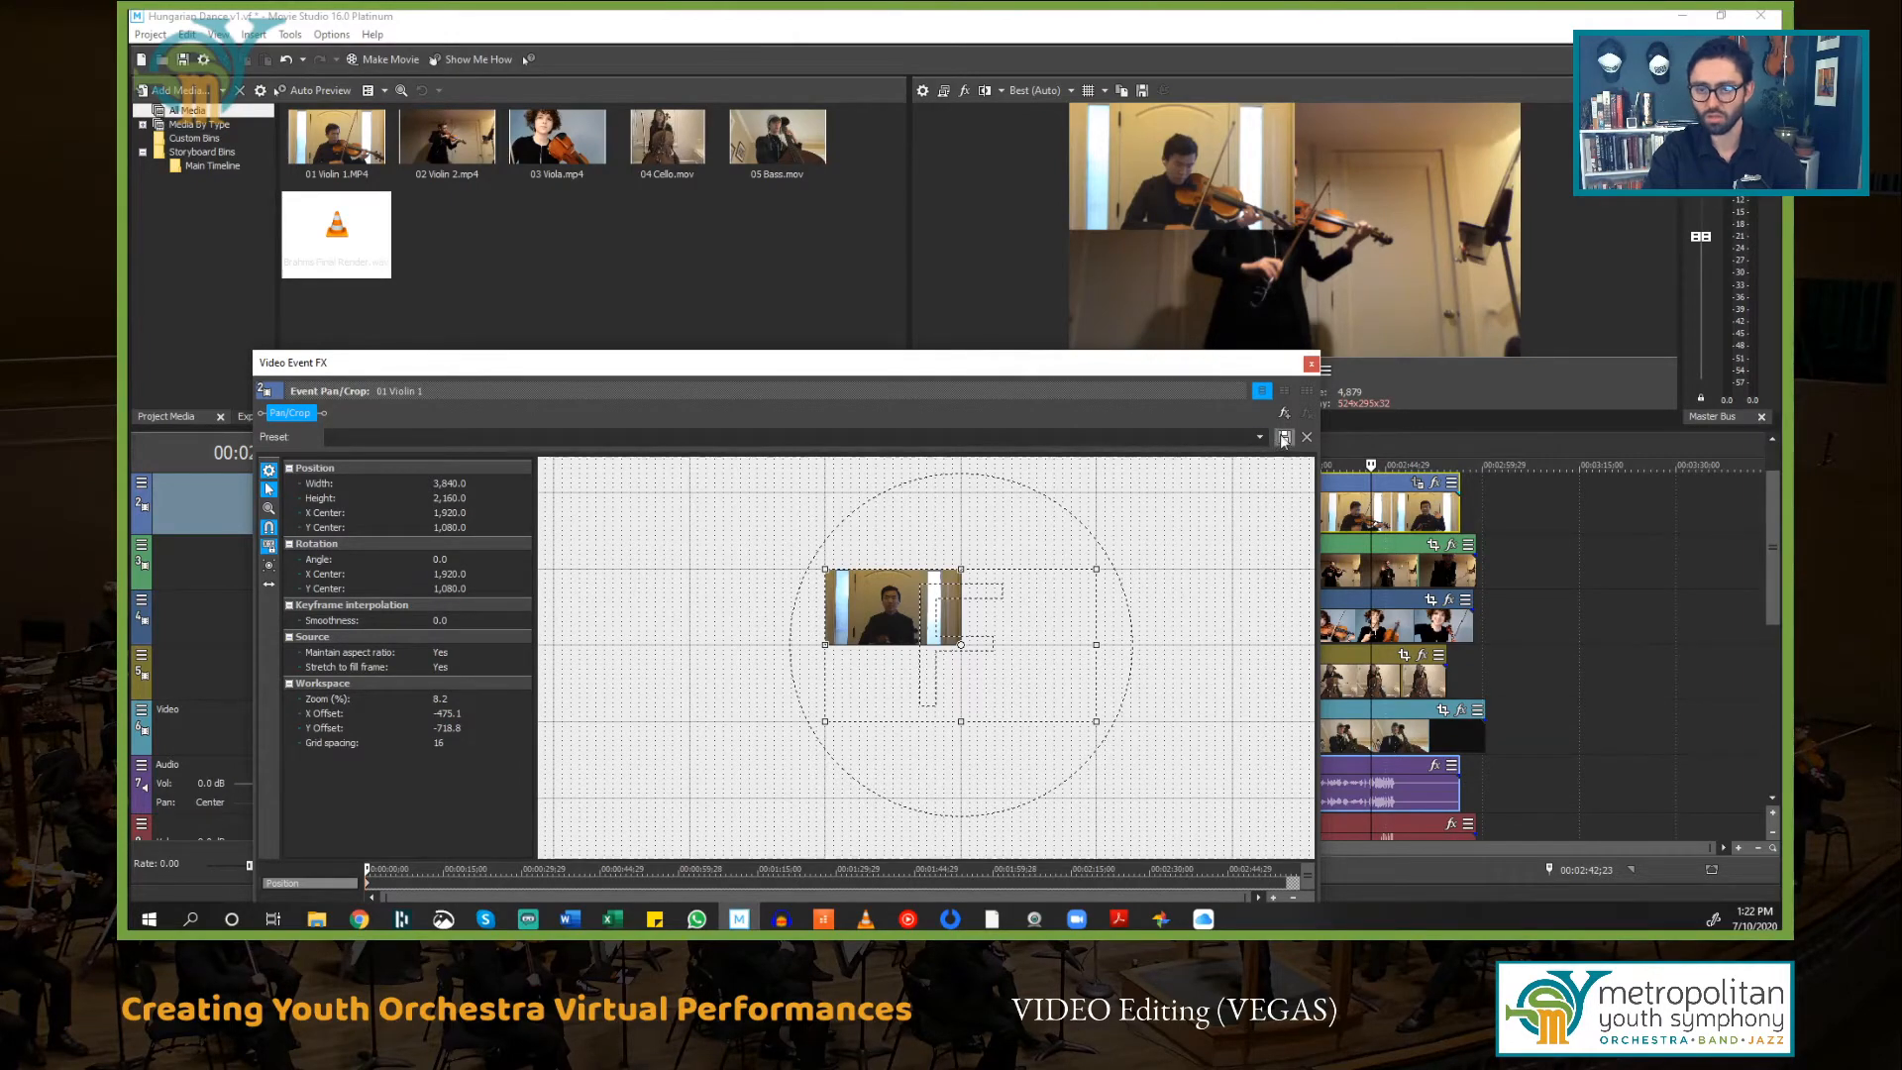
{"action": "left_click", "coordinate": [1311, 366]}
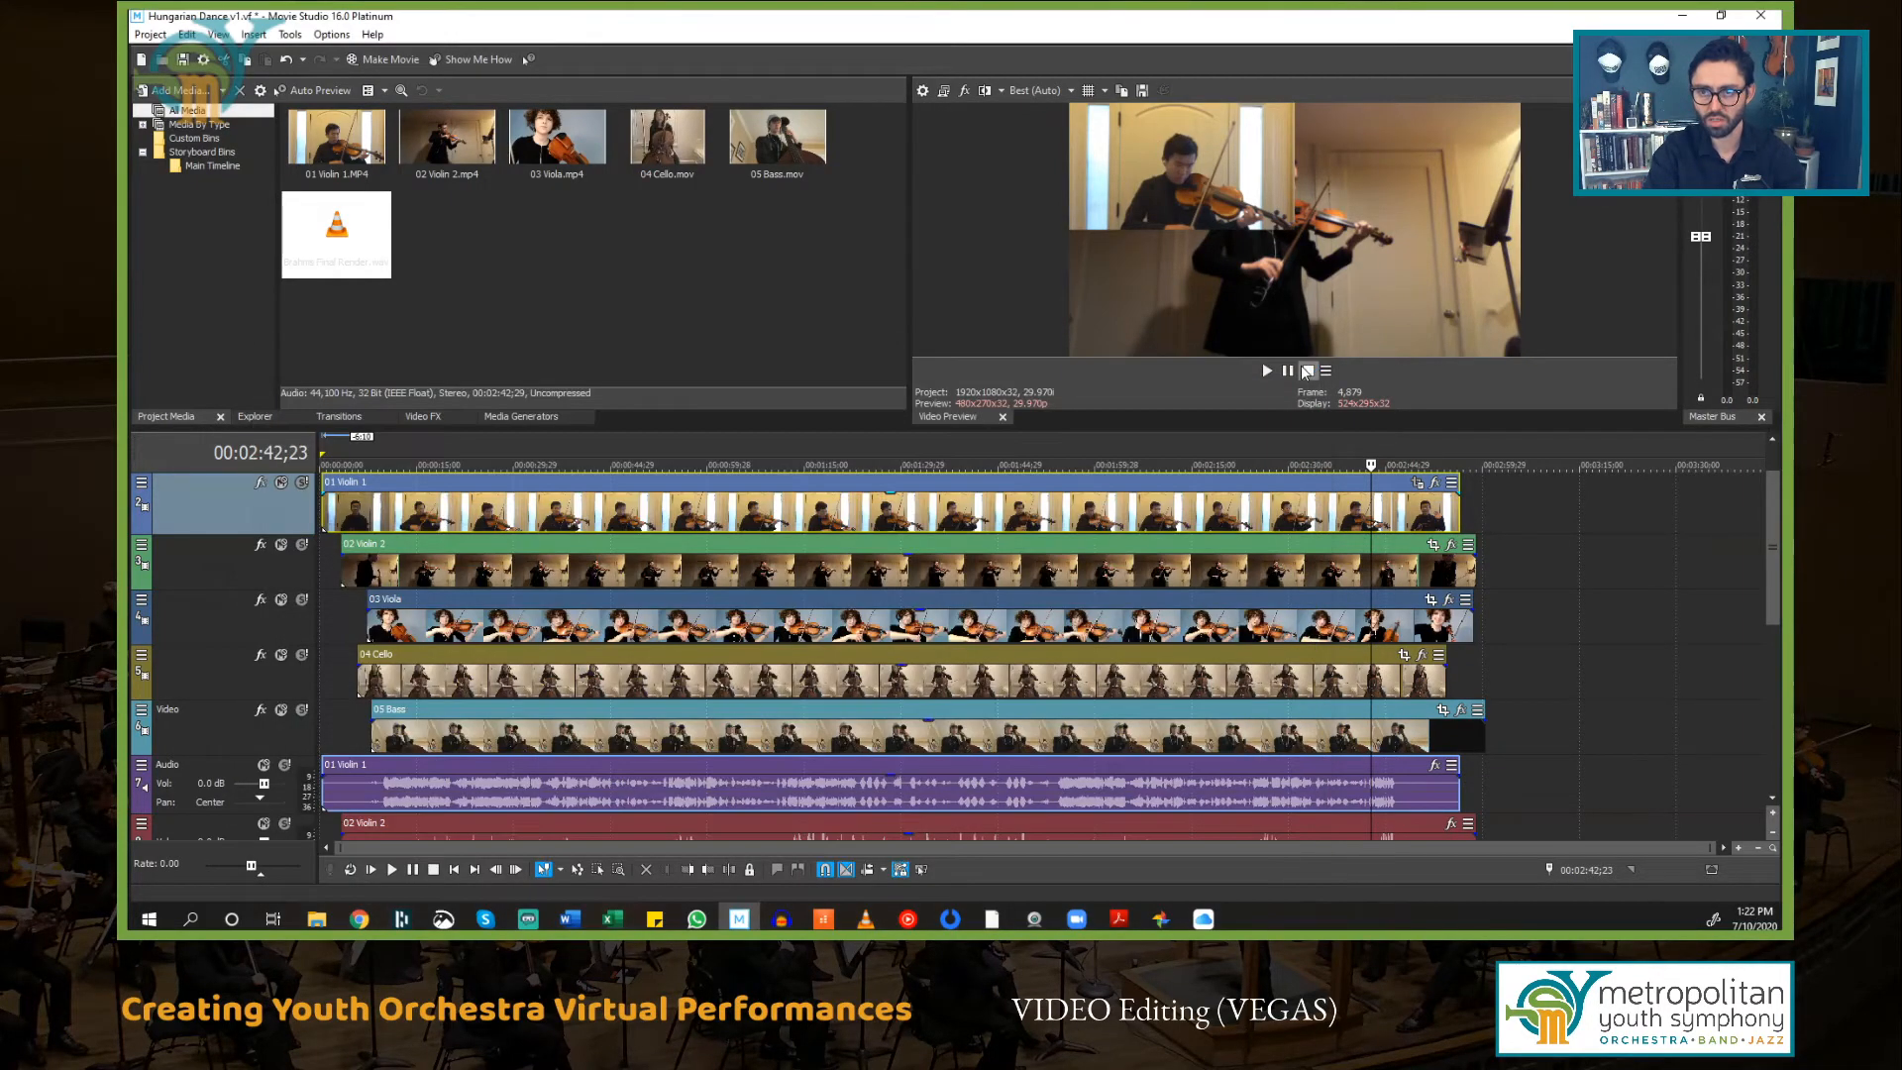
Step: Open Pan/Crop for the 02 Violin 2 event and enlarge its frame to 2560 by 1440 so the video fills the upper-right quarter
{"action": "left_click", "coordinate": [417, 553]}
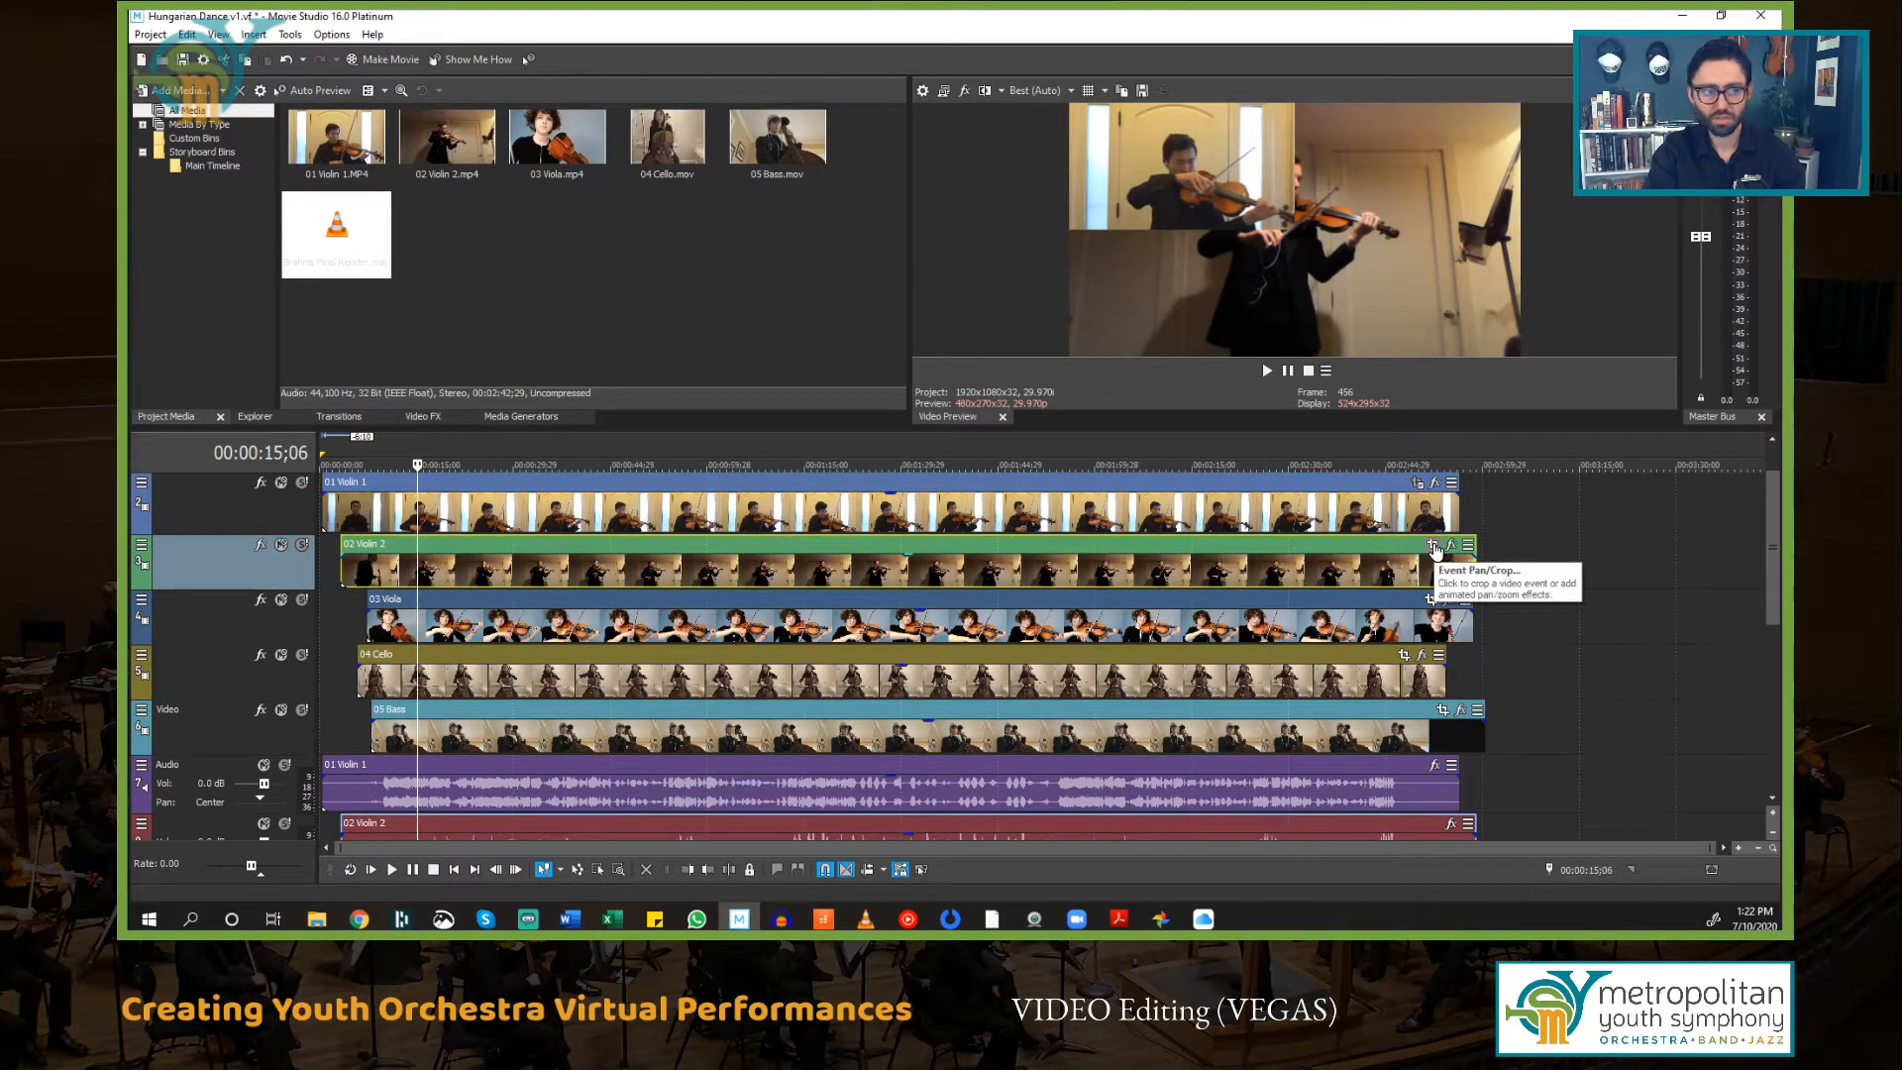
{"action": "left_click", "coordinate": [1434, 548]}
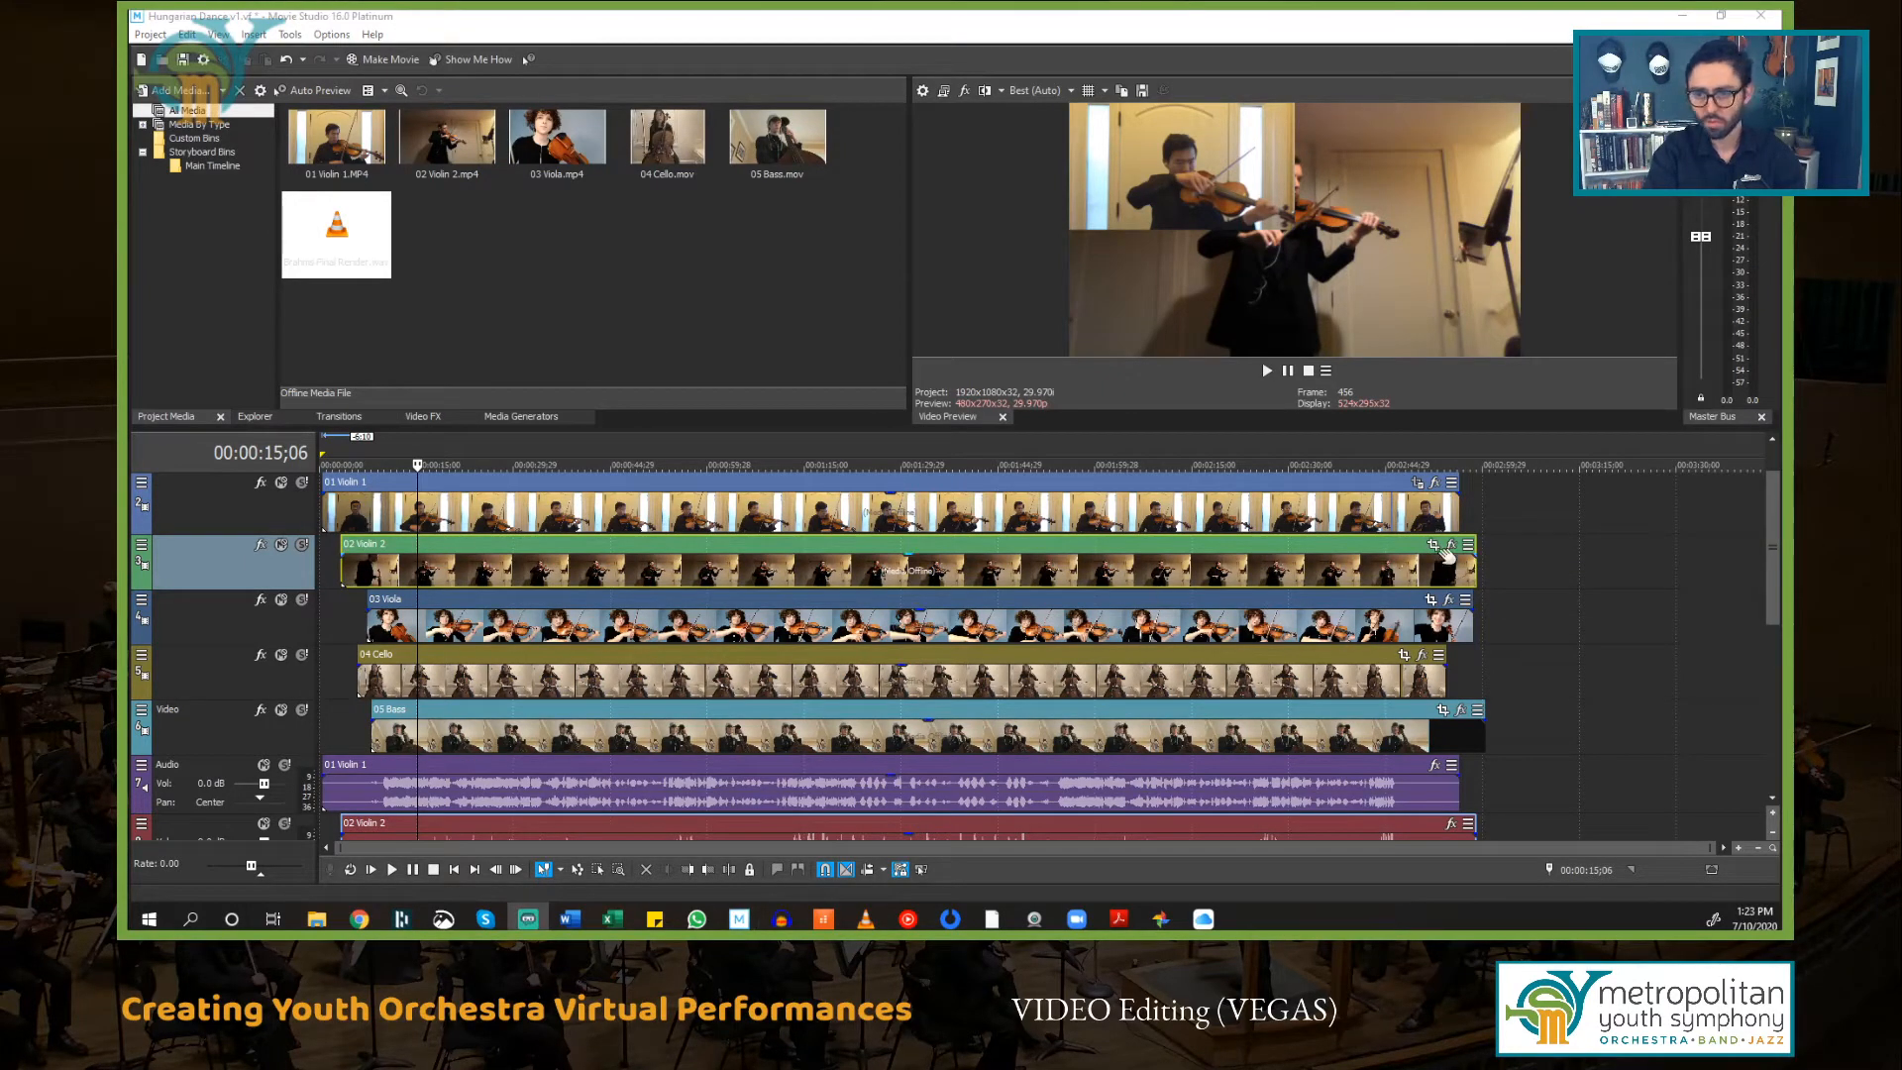
{"action": "left_click", "coordinate": [1434, 546]}
{"action": "scroll", "coordinate": [779, 658], "scroll_direction": "down", "scroll_amount": 6}
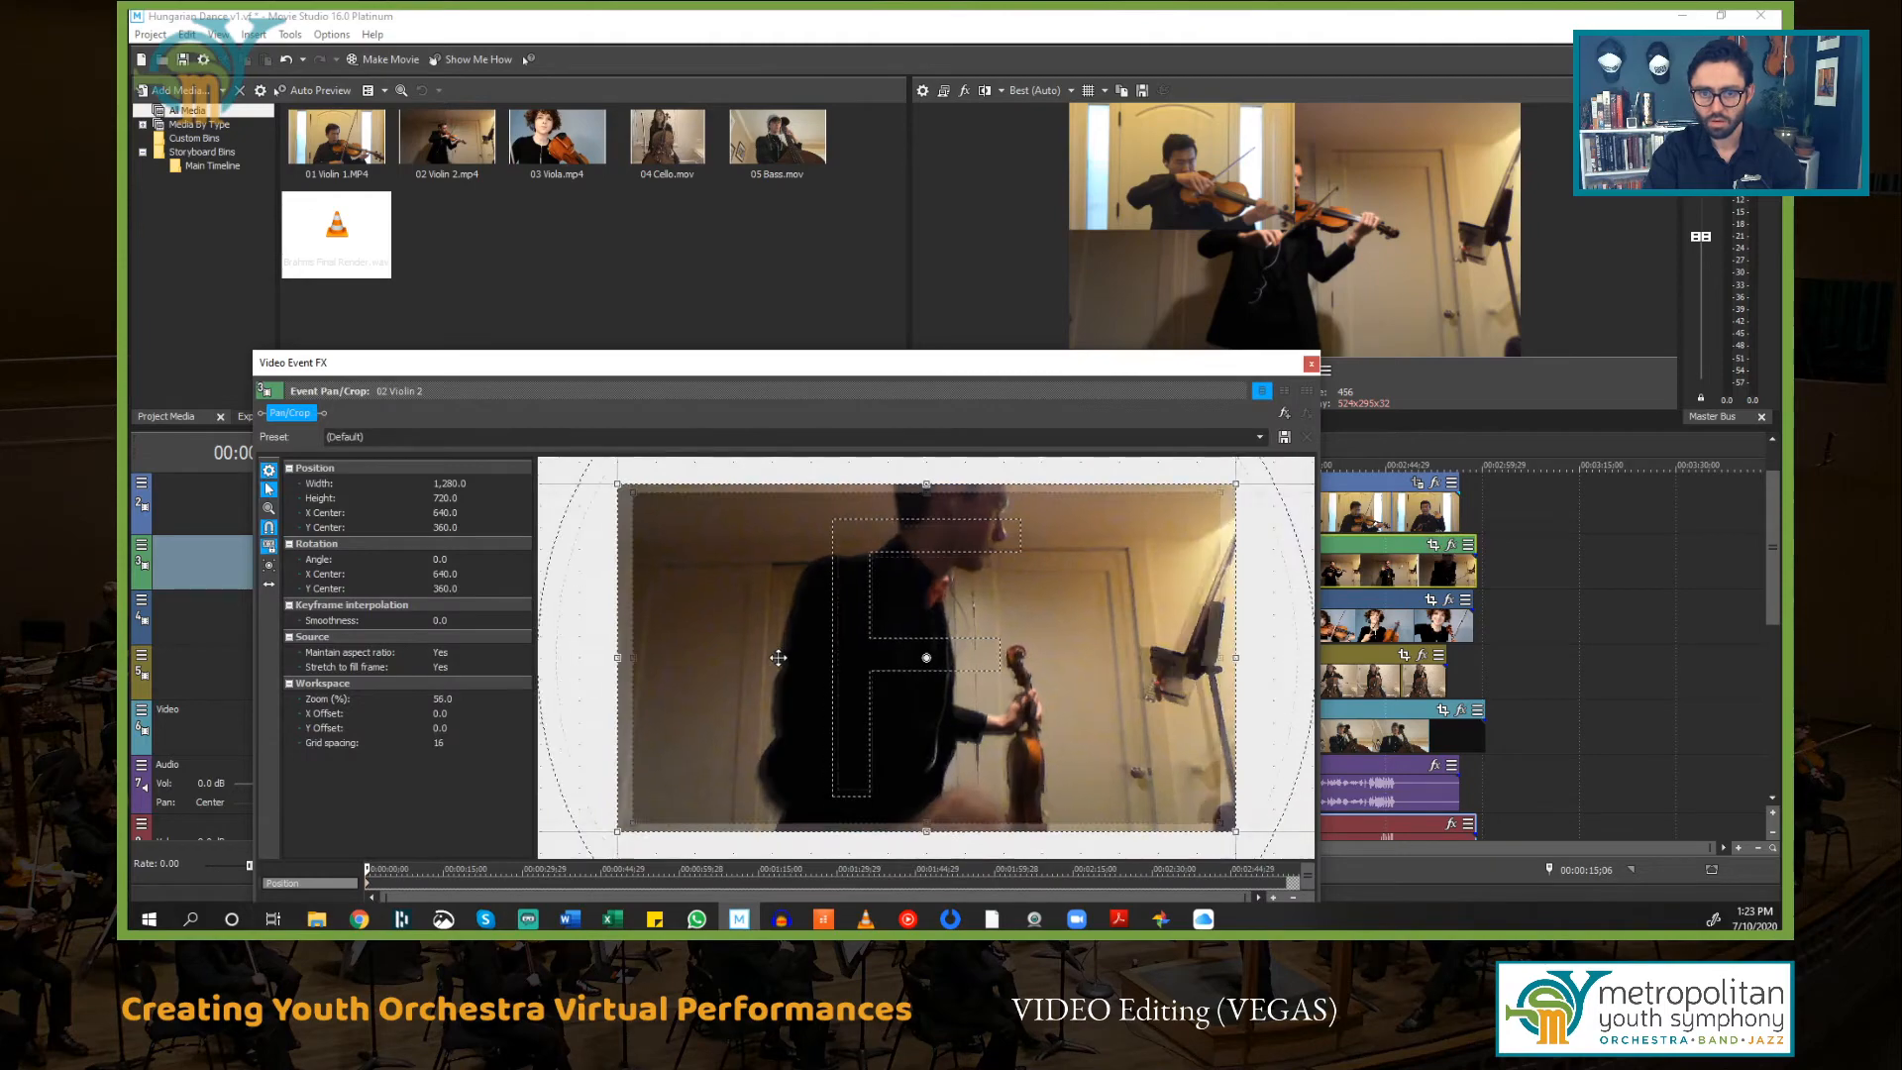
{"action": "scroll", "coordinate": [966, 604], "scroll_direction": "down", "scroll_amount": 3}
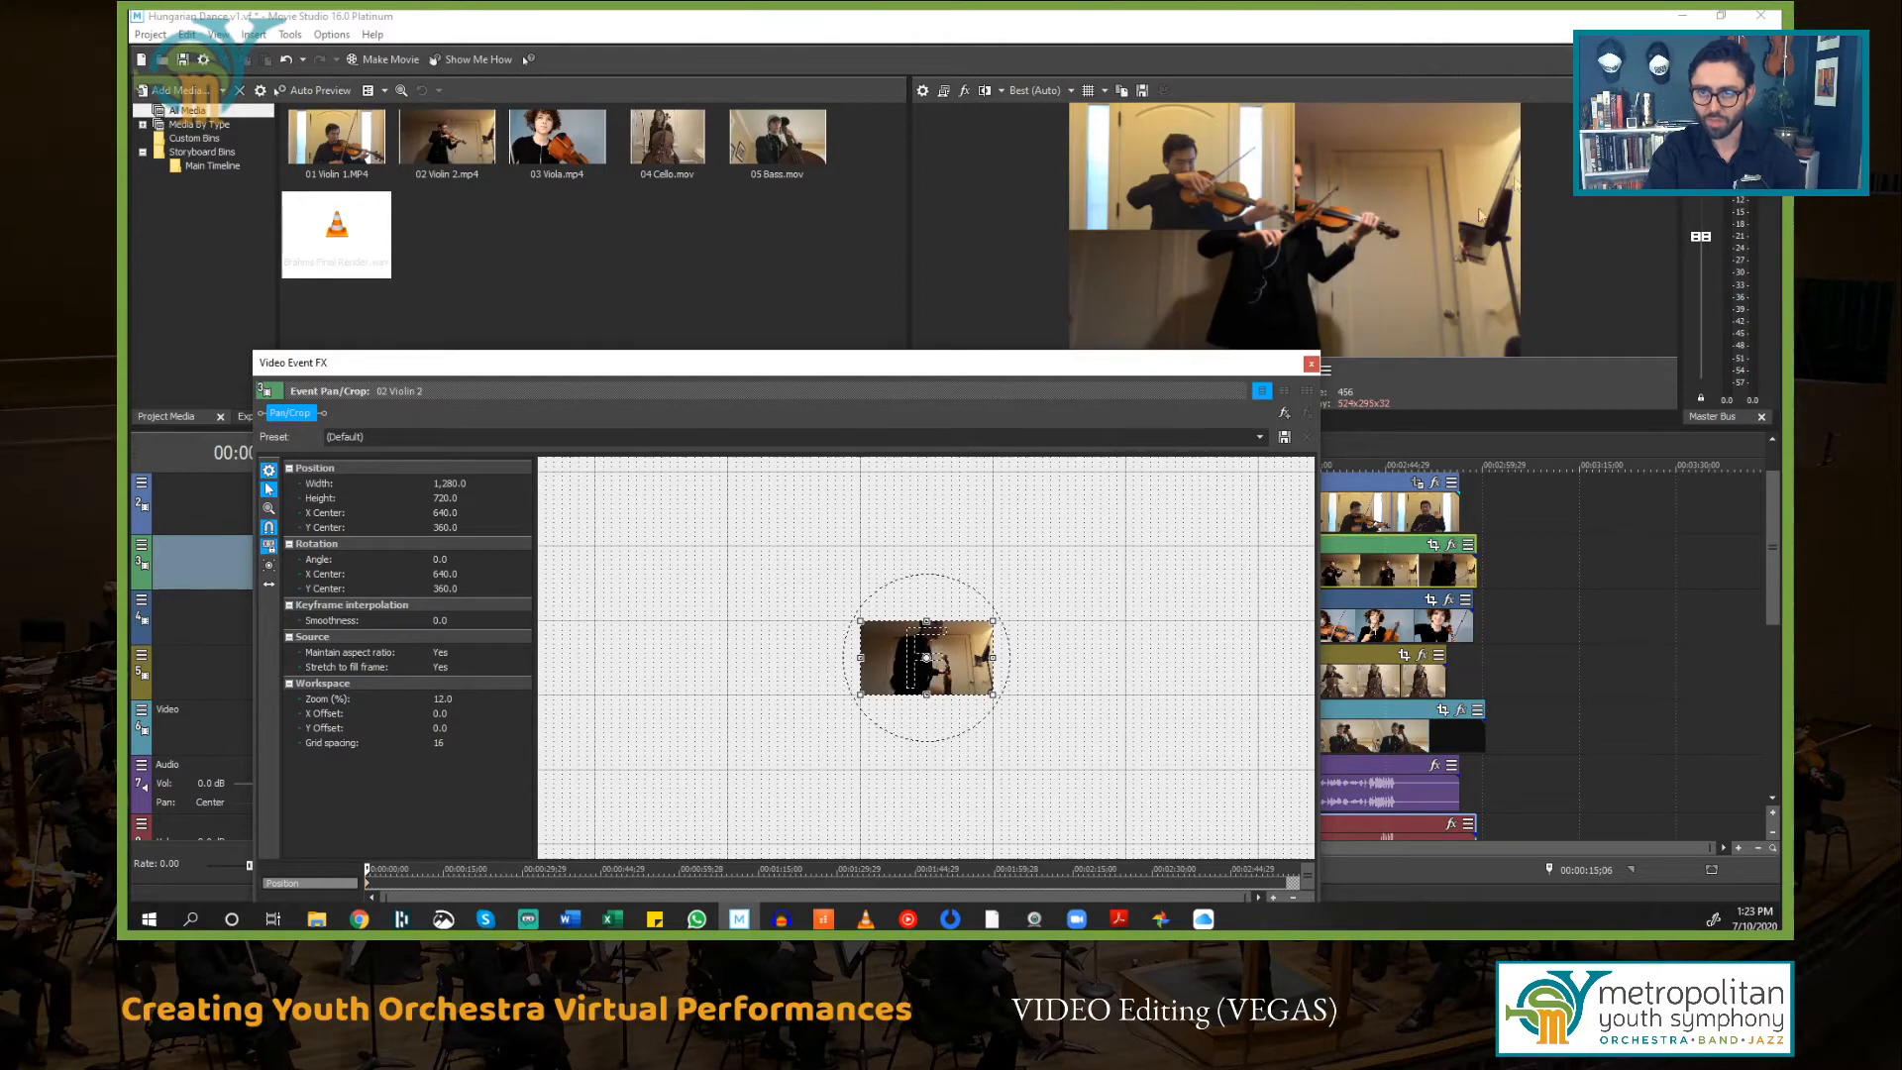
{"action": "left_click_drag", "start_coordinate": [857, 698], "coordinate": [725, 797]}
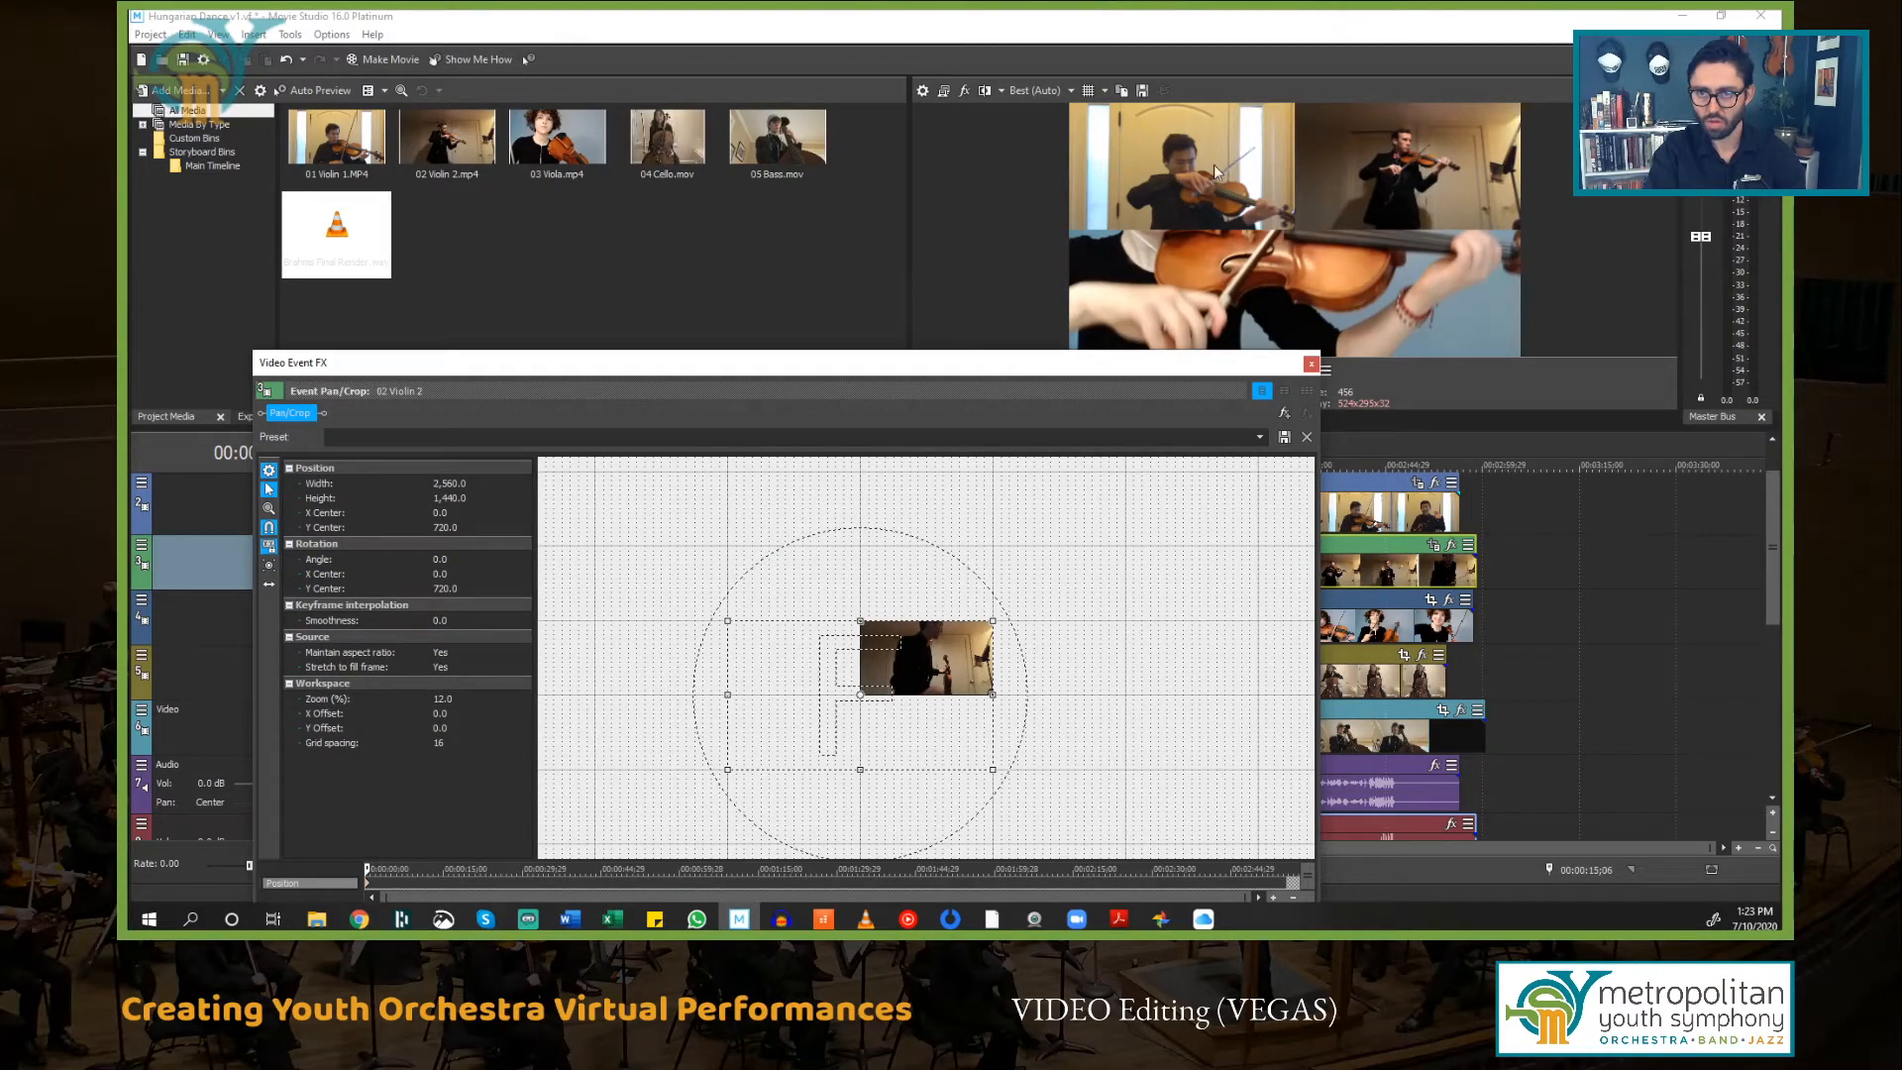
{"action": "left_click", "coordinate": [1312, 364]}
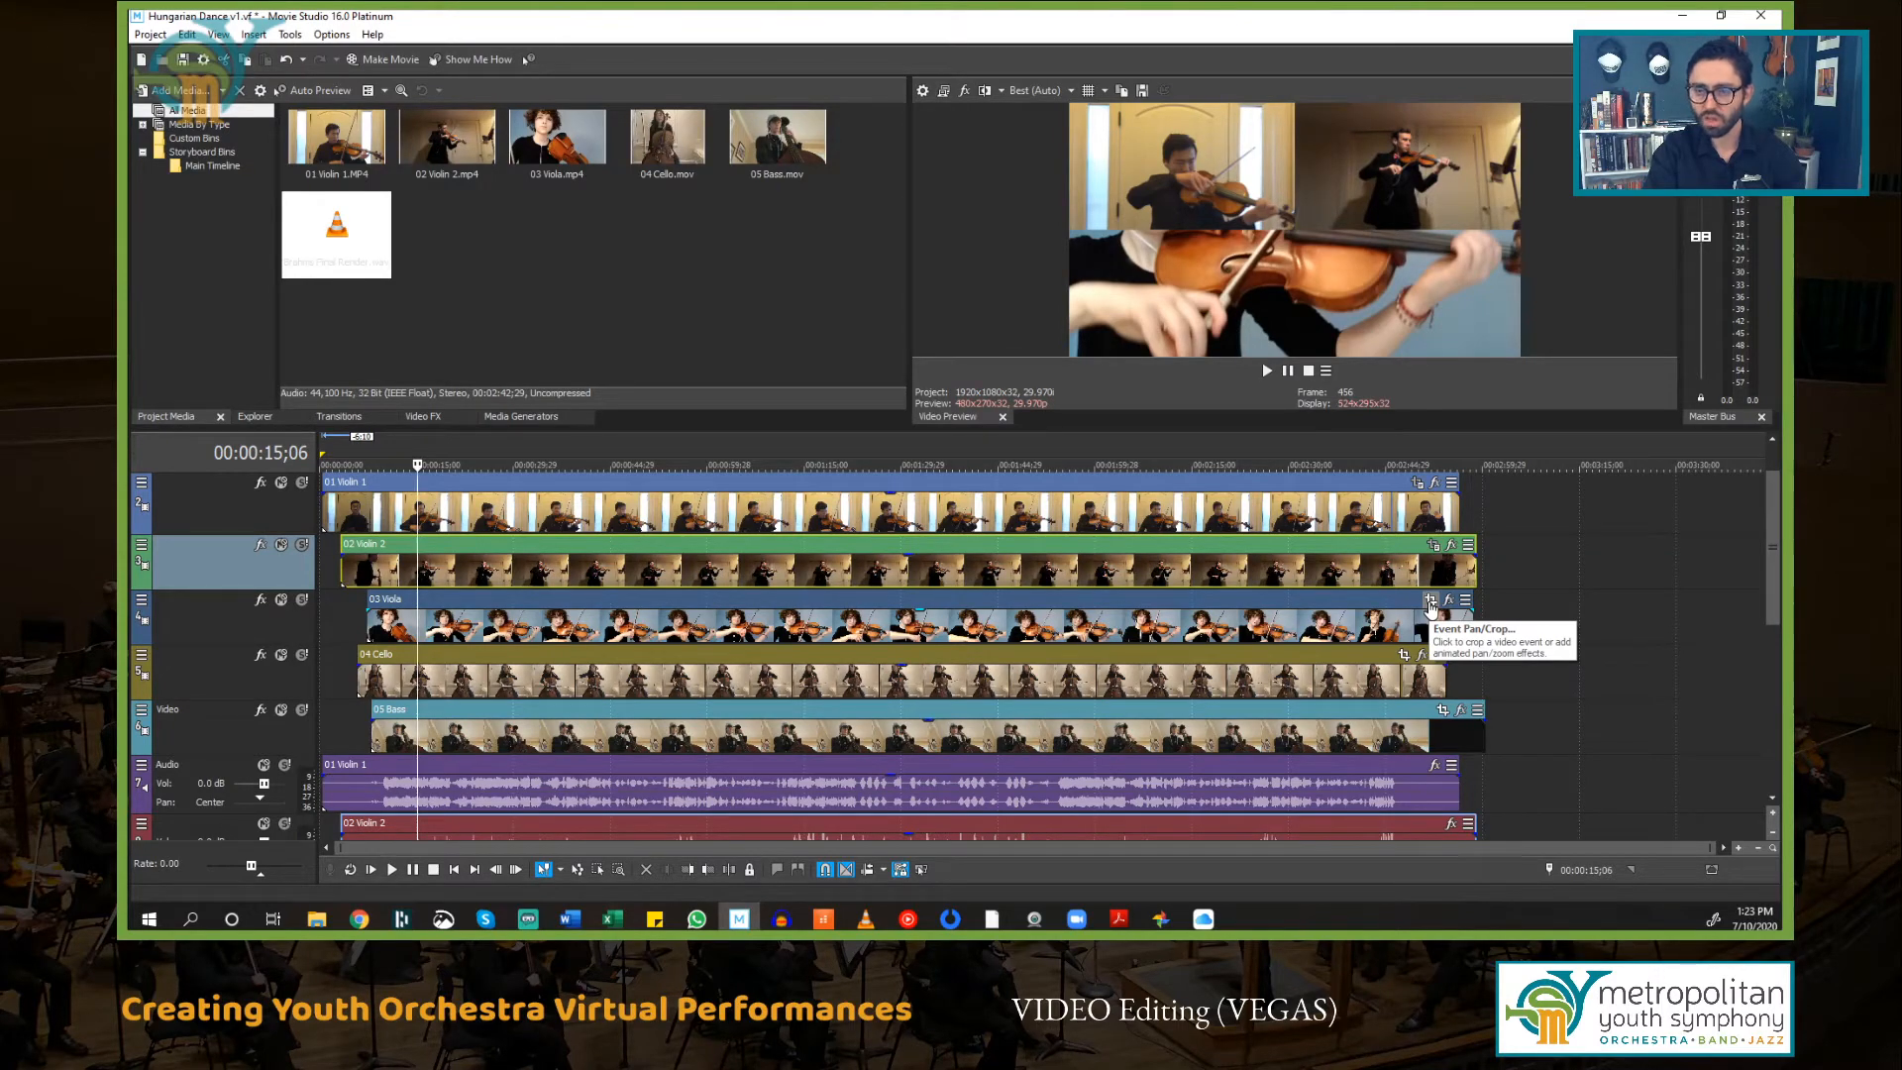
Step: Open Pan/Crop for the 03 Viola event and enlarge its frame to 3840 by 2160 so the video sits in the lower-left quarter
{"action": "left_click", "coordinate": [1431, 602]}
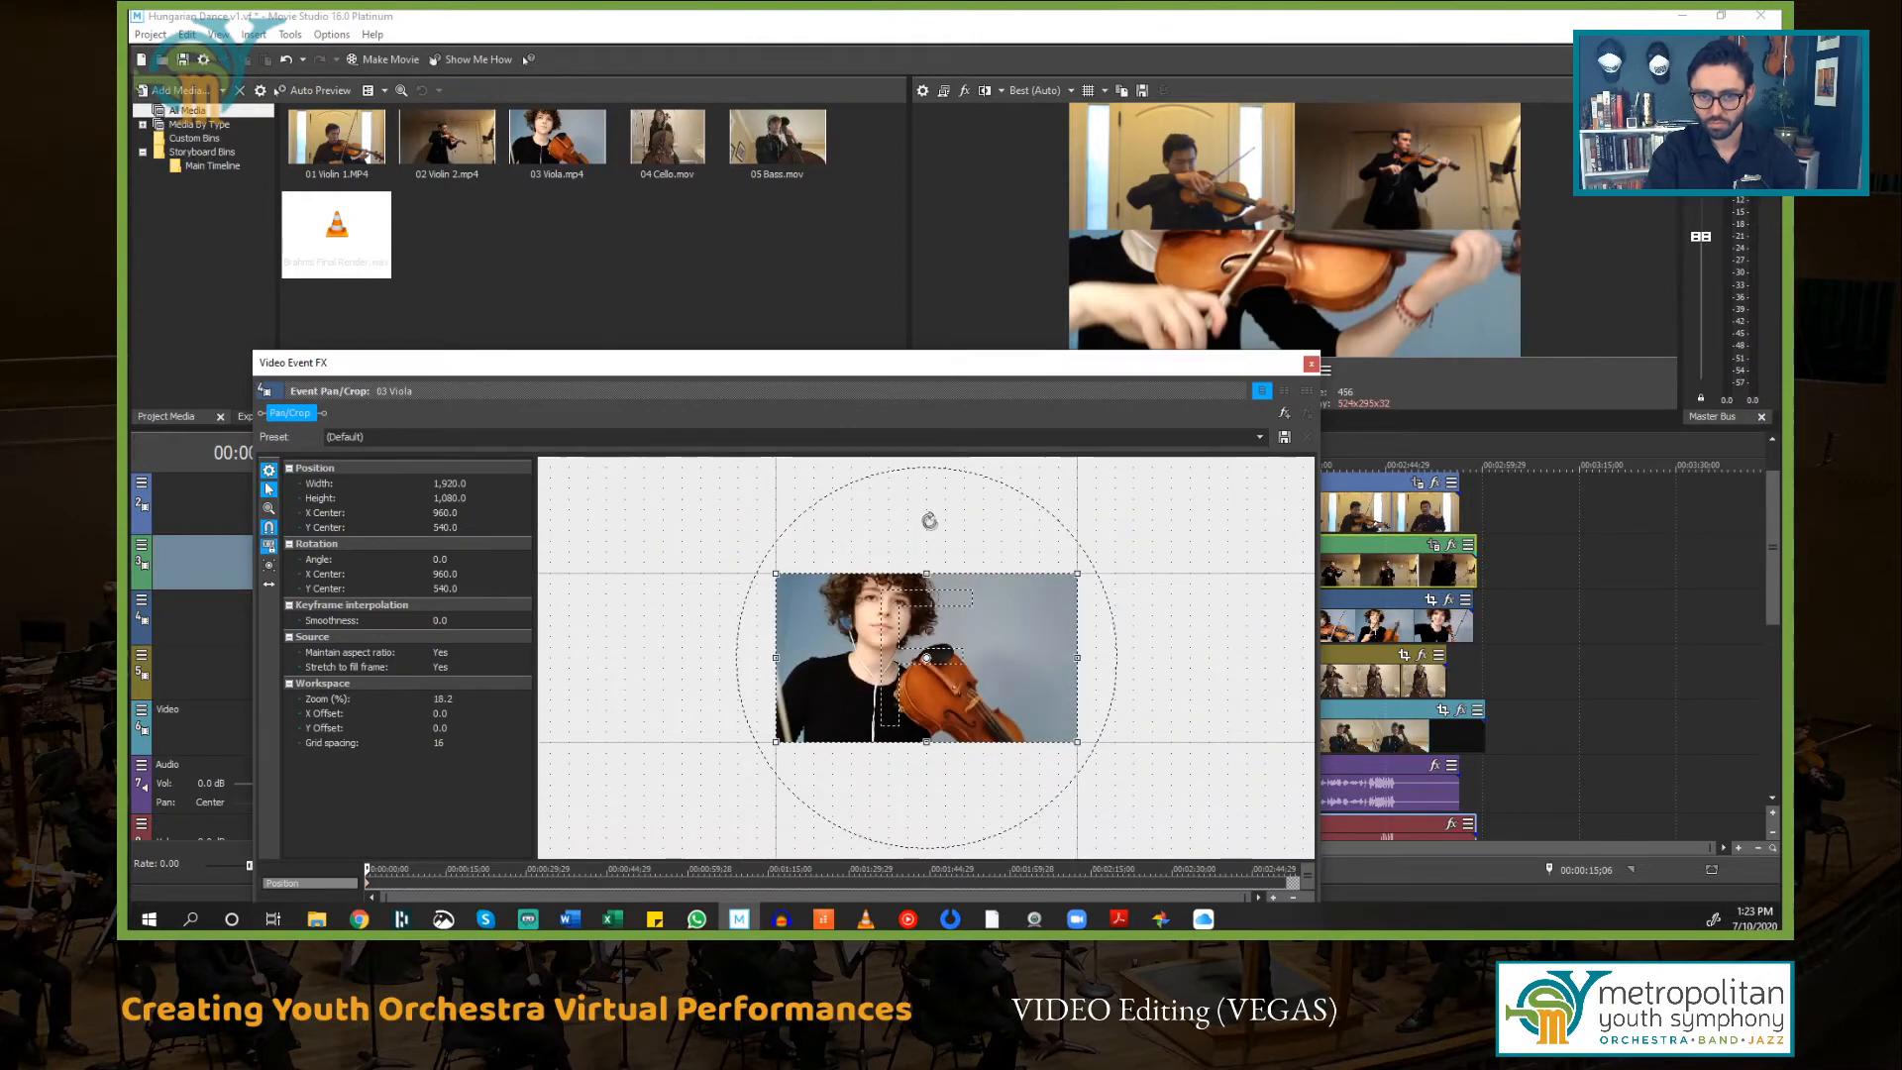
{"action": "scroll", "coordinate": [1030, 568], "scroll_direction": "down", "scroll_amount": 3}
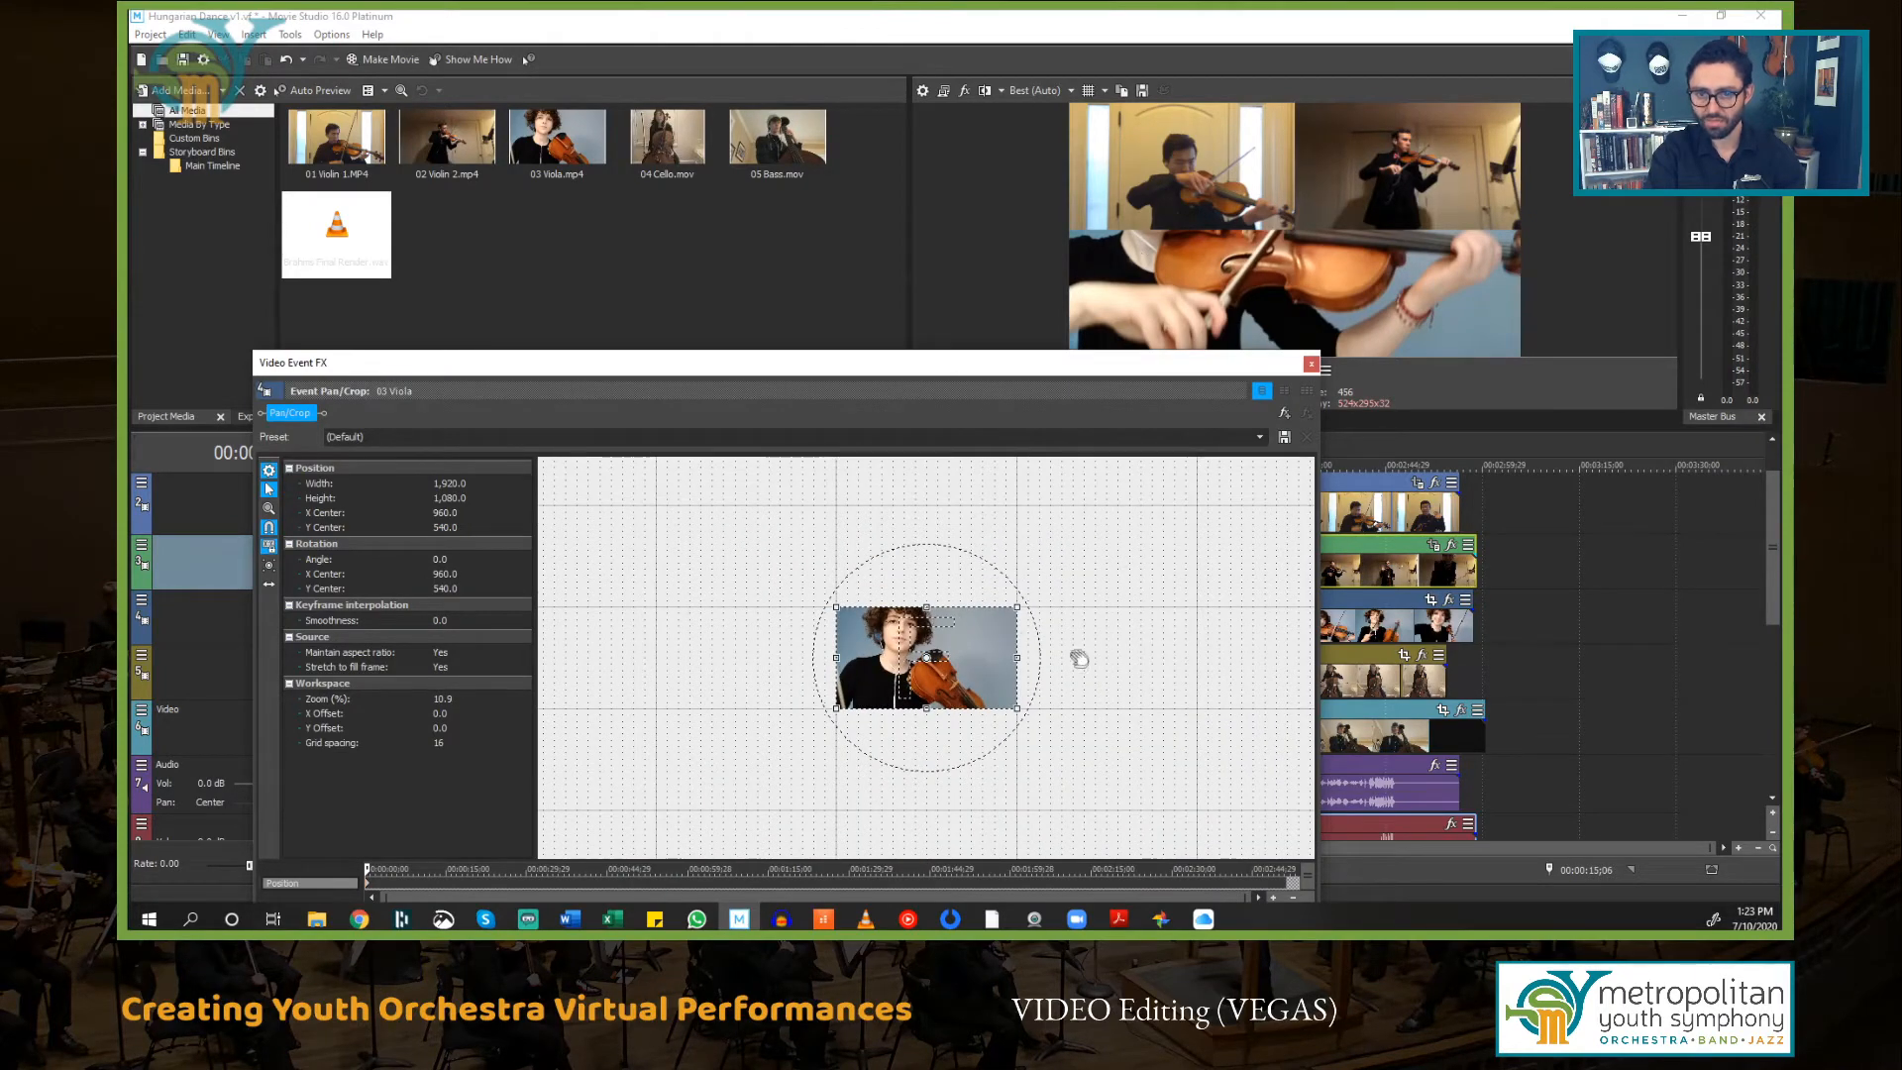
{"action": "left_click_drag", "start_coordinate": [1016, 606], "coordinate": [1264, 504]}
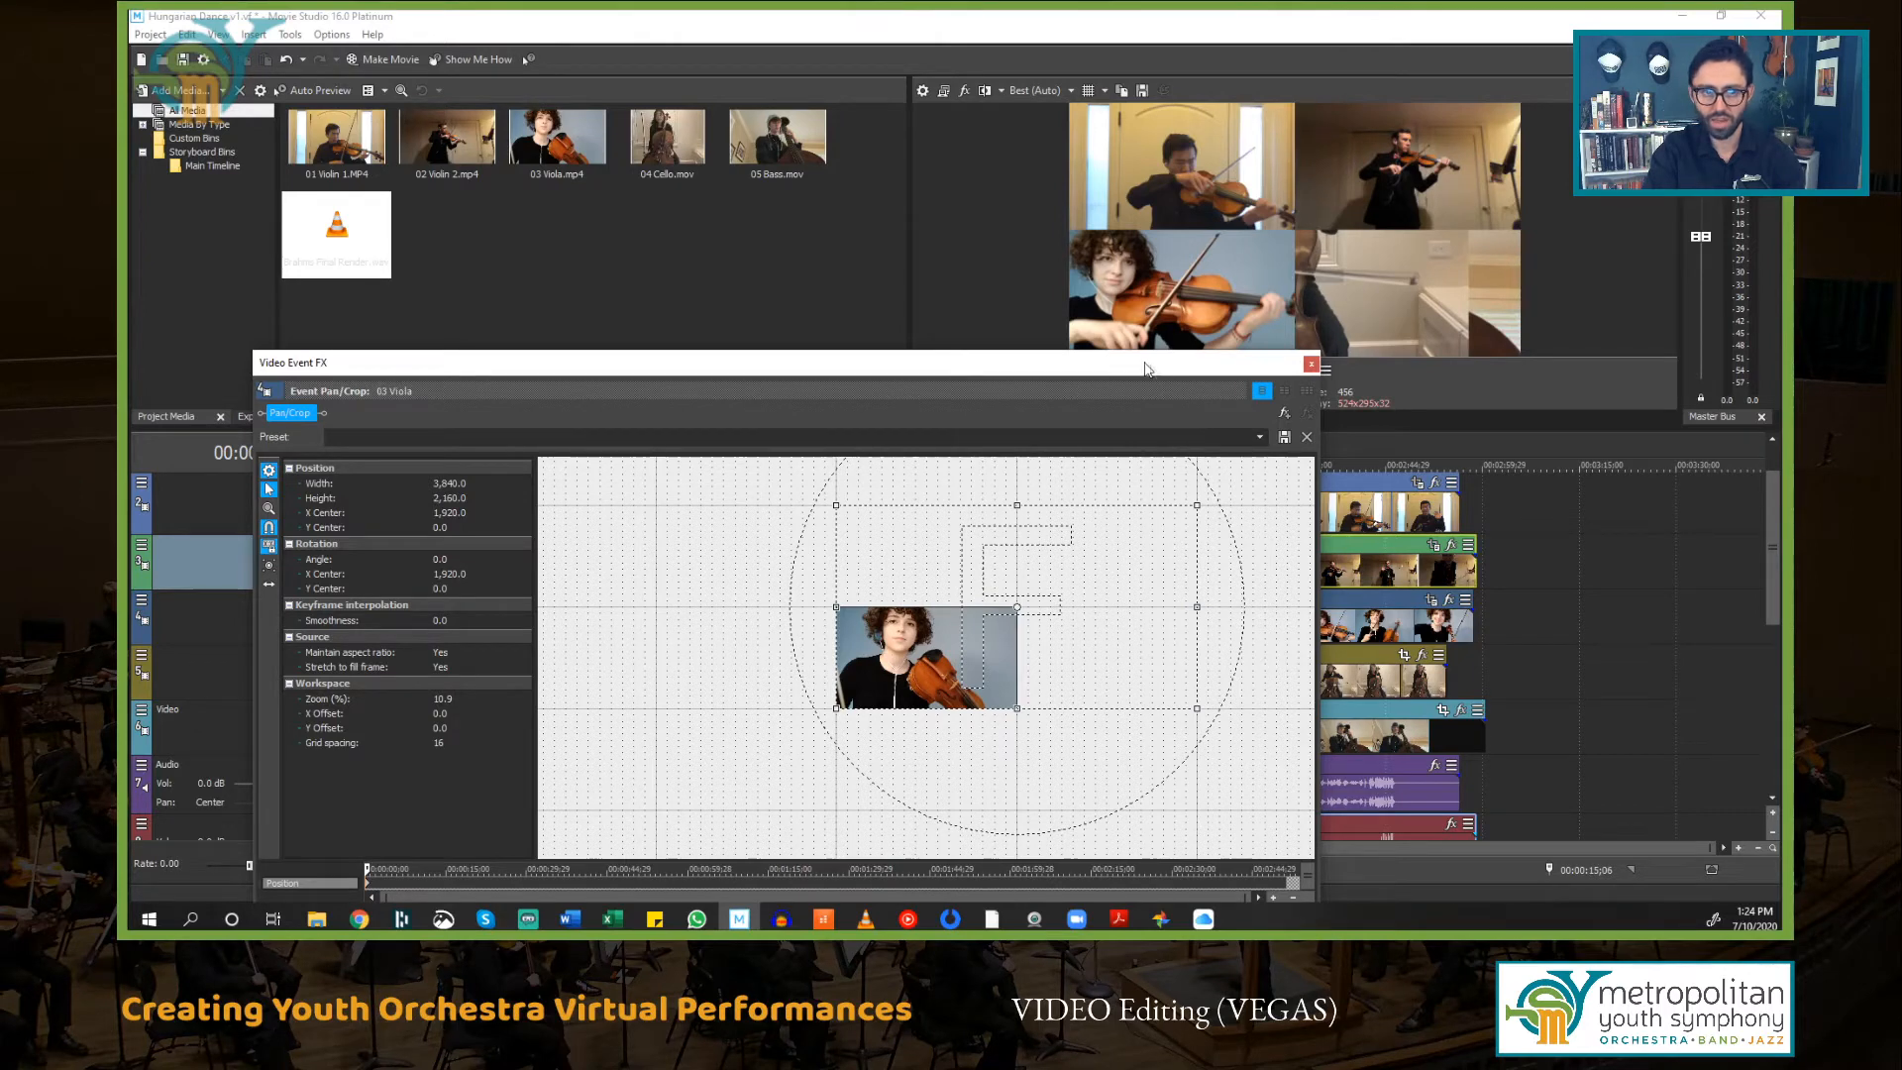
Step: Add the VEGAS Crop effect to the 03 Viola event
{"action": "left_click", "coordinate": [1285, 414]}
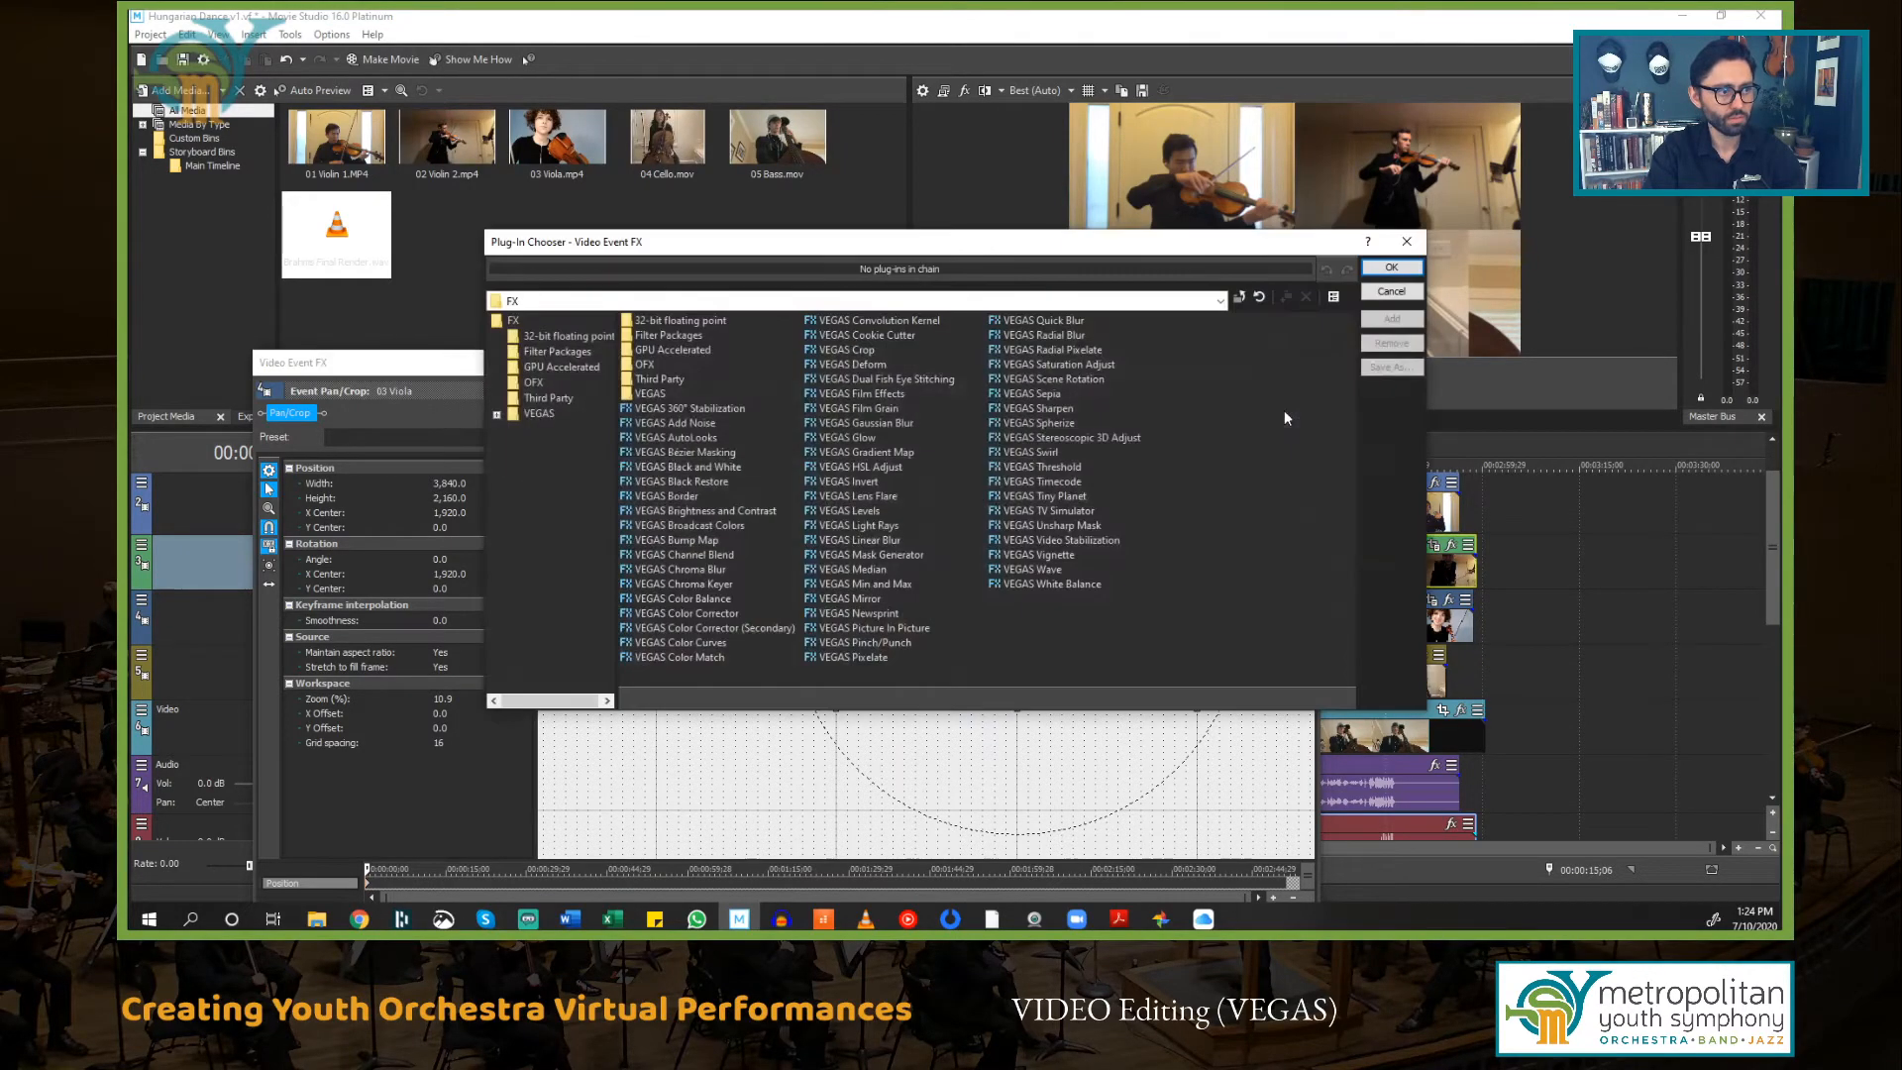
{"action": "left_click", "coordinate": [841, 350]}
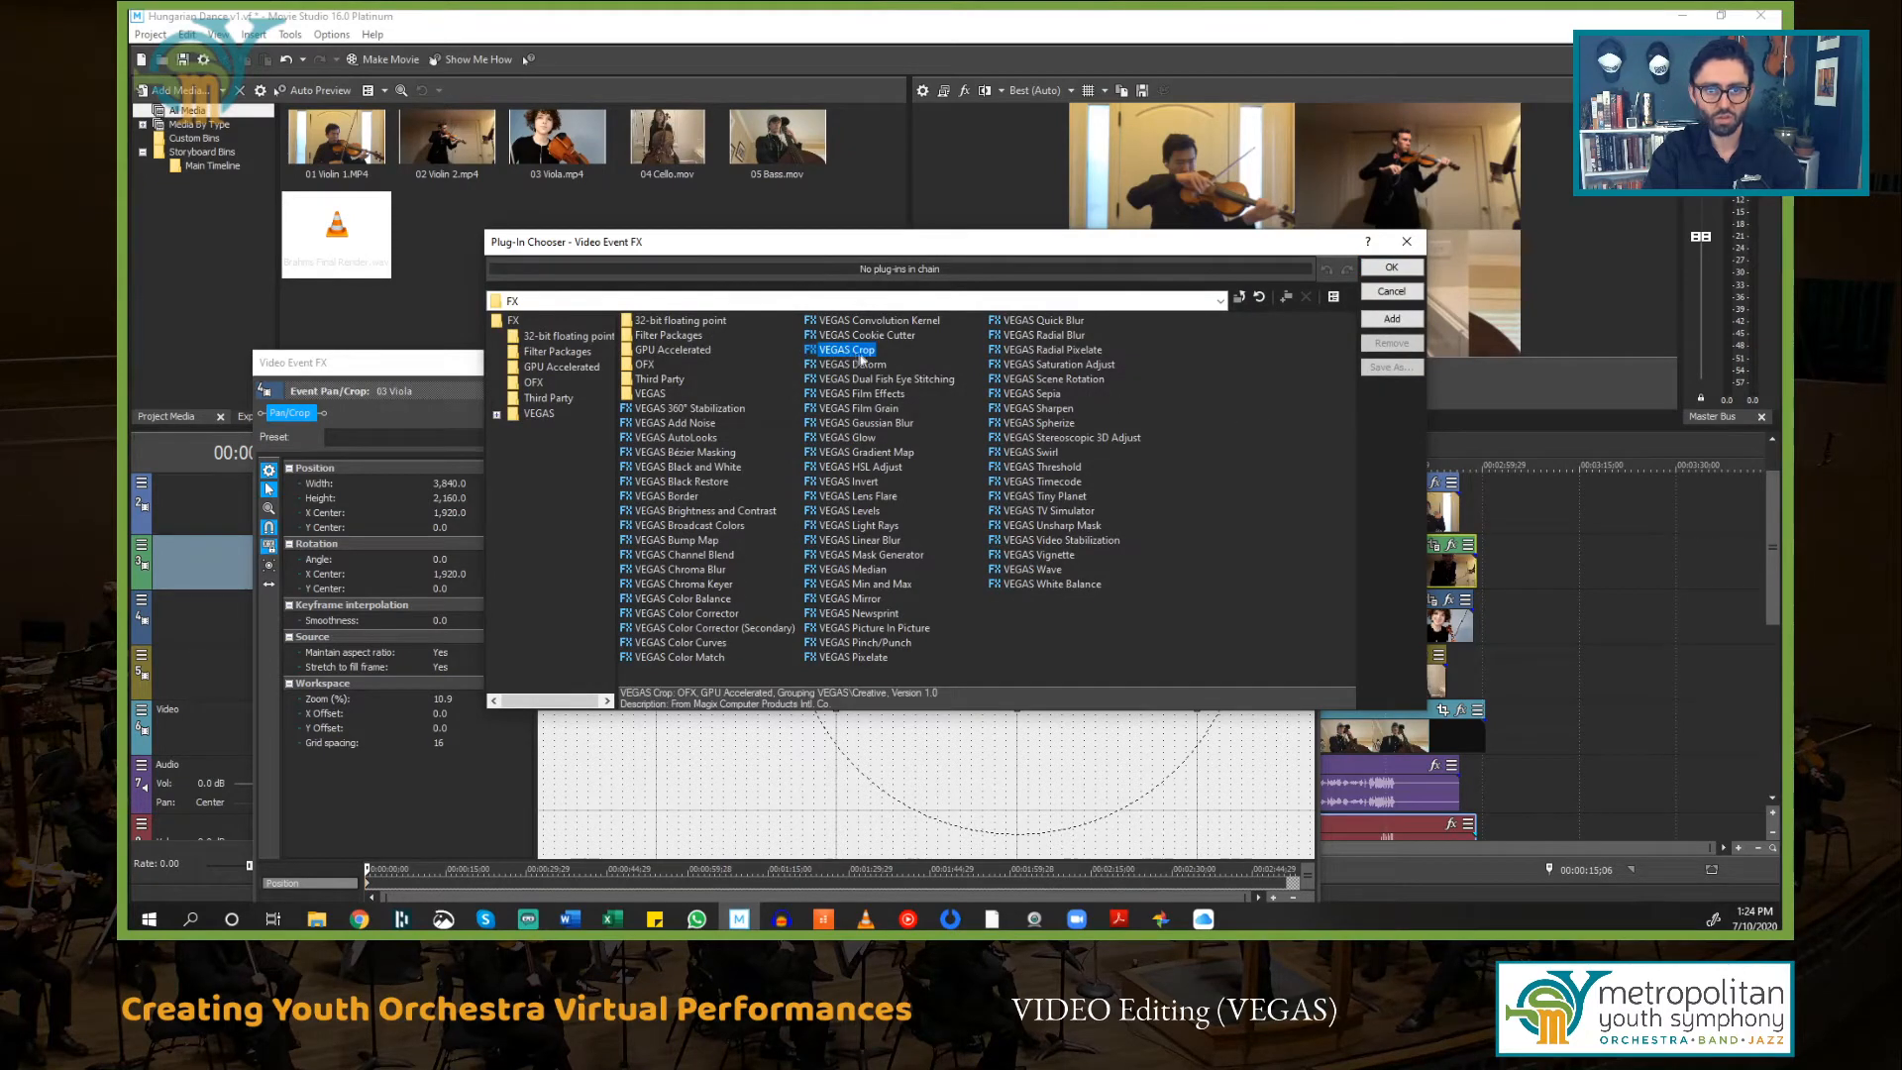
{"action": "left_click", "coordinate": [1389, 267]}
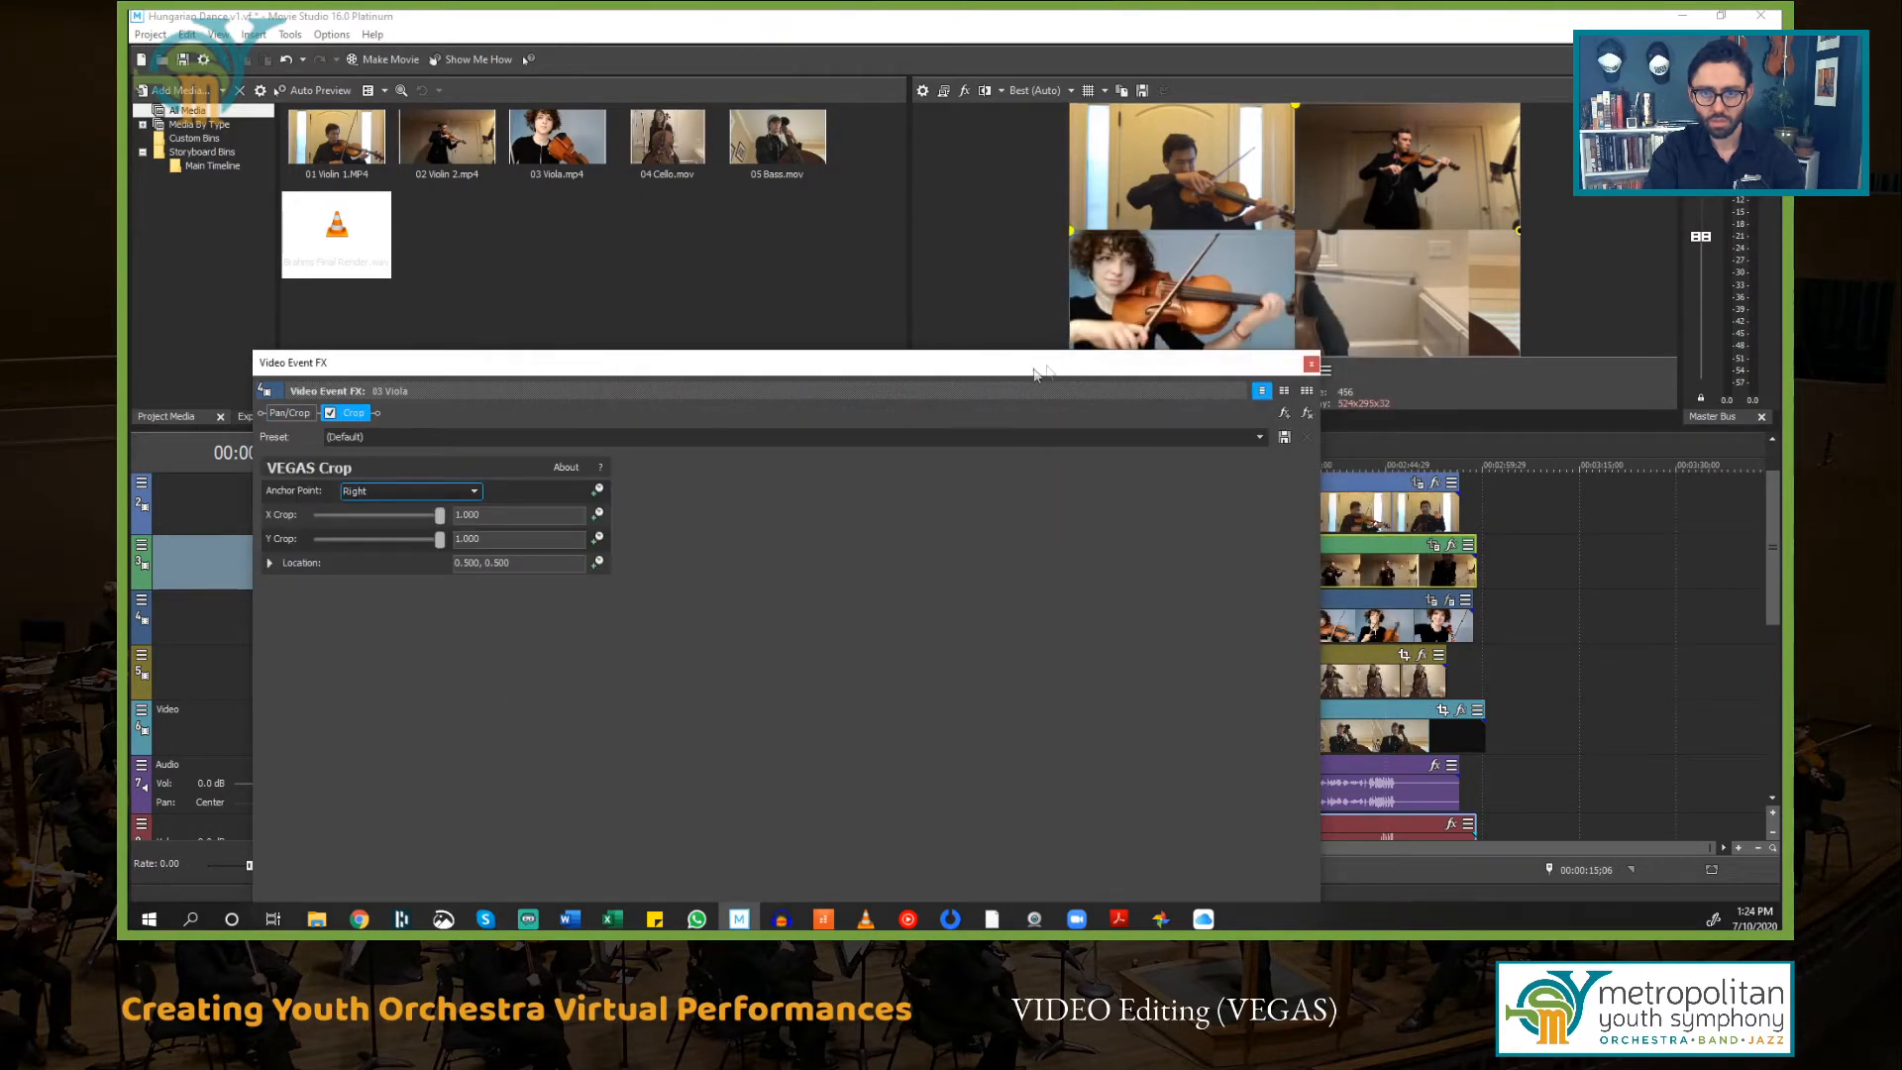
{"action": "left_click_drag", "start_coordinate": [1016, 351], "coordinate": [971, 378]}
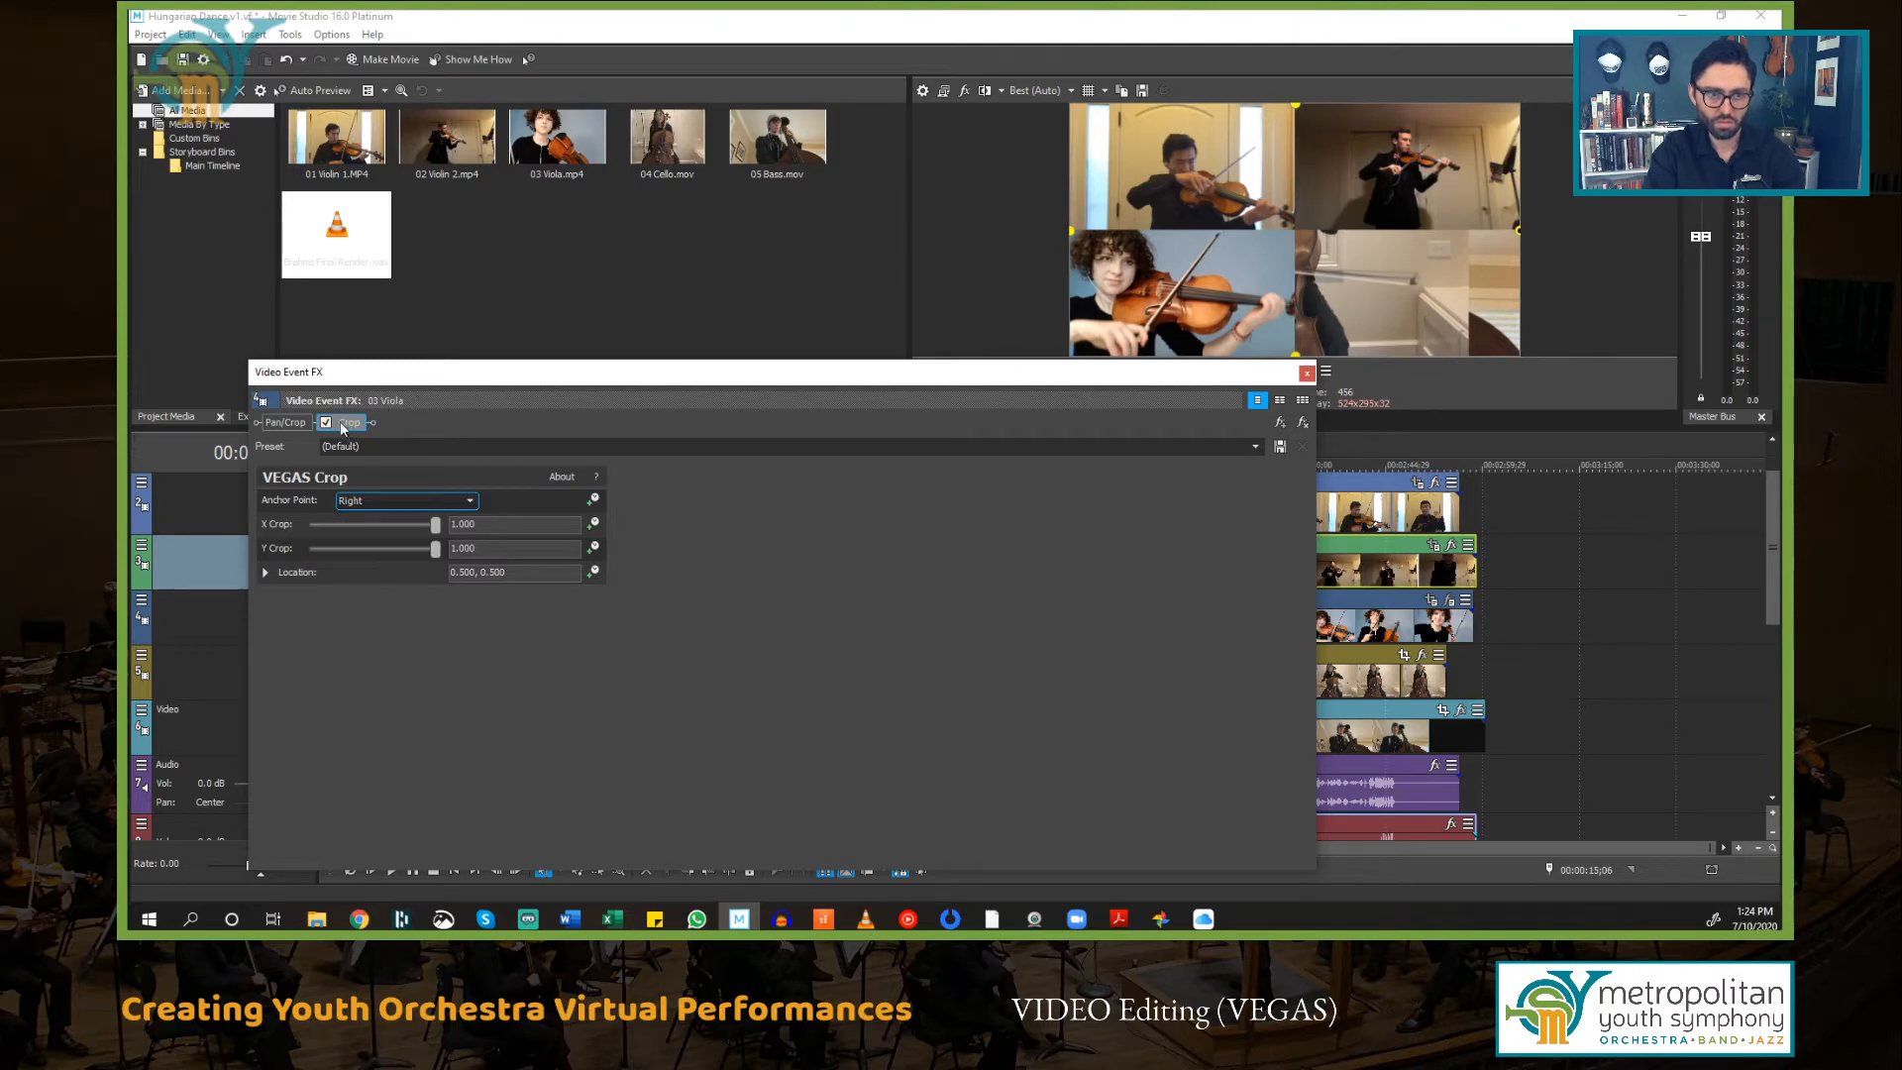
{"action": "left_click", "coordinate": [295, 419]}
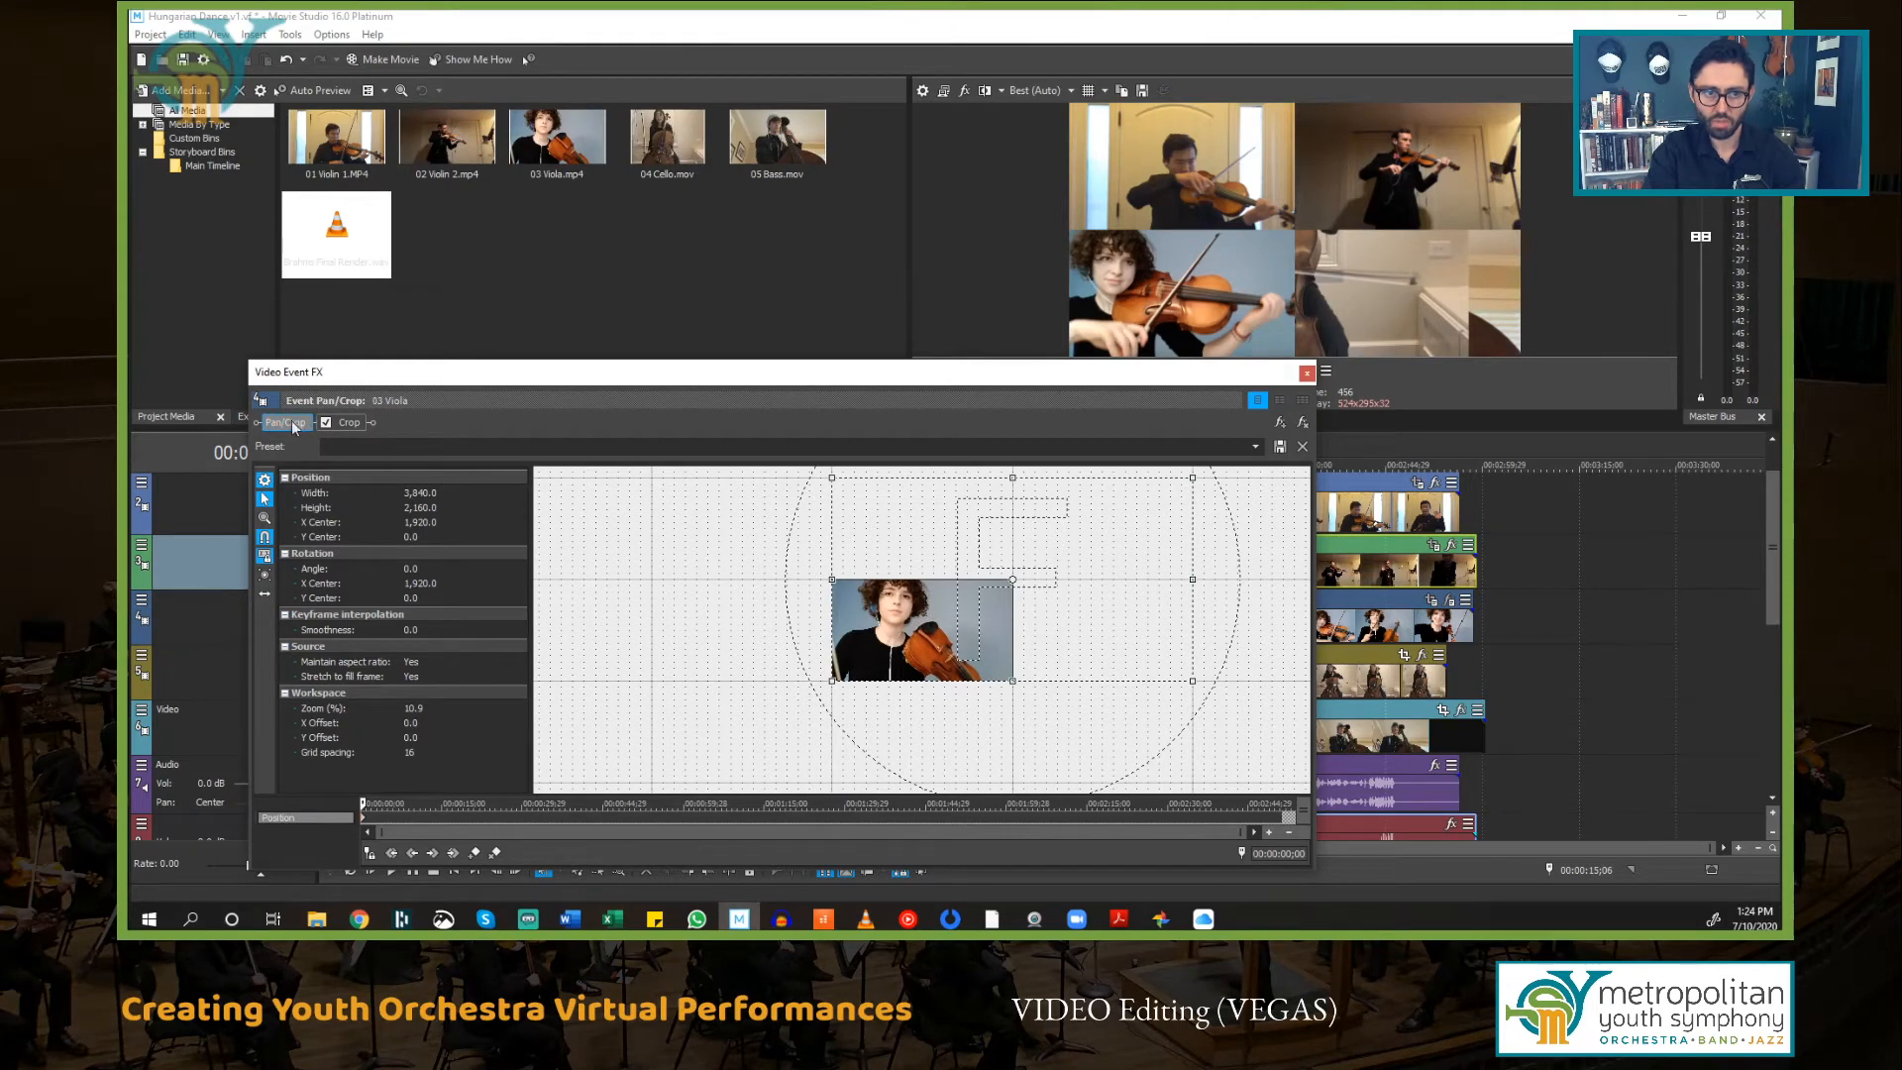
{"action": "left_click", "coordinate": [349, 422]}
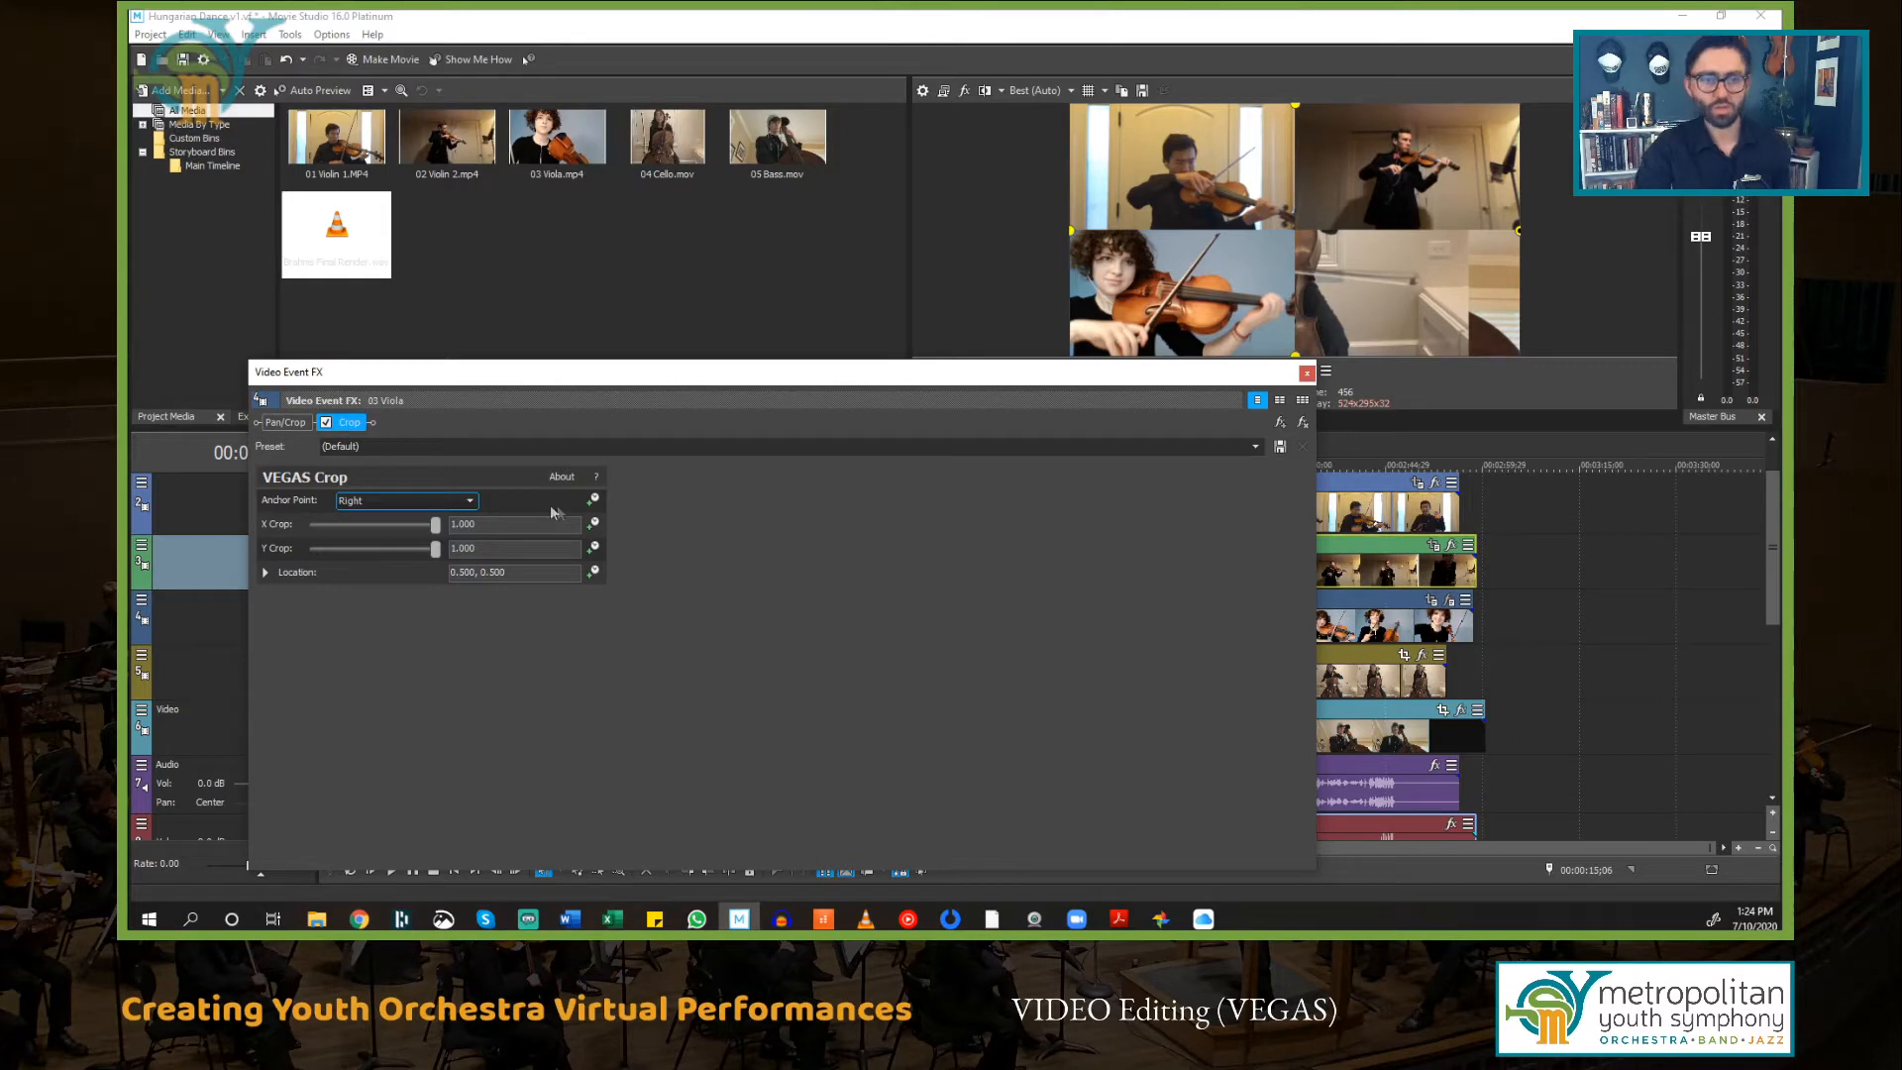
{"action": "mouse_move", "coordinate": [1010, 373]}
{"action": "left_mouse_down"}
{"action": "mouse_move", "coordinate": [1013, 445]}
{"action": "mouse_move", "coordinate": [1003, 404]}
{"action": "left_mouse_up"}
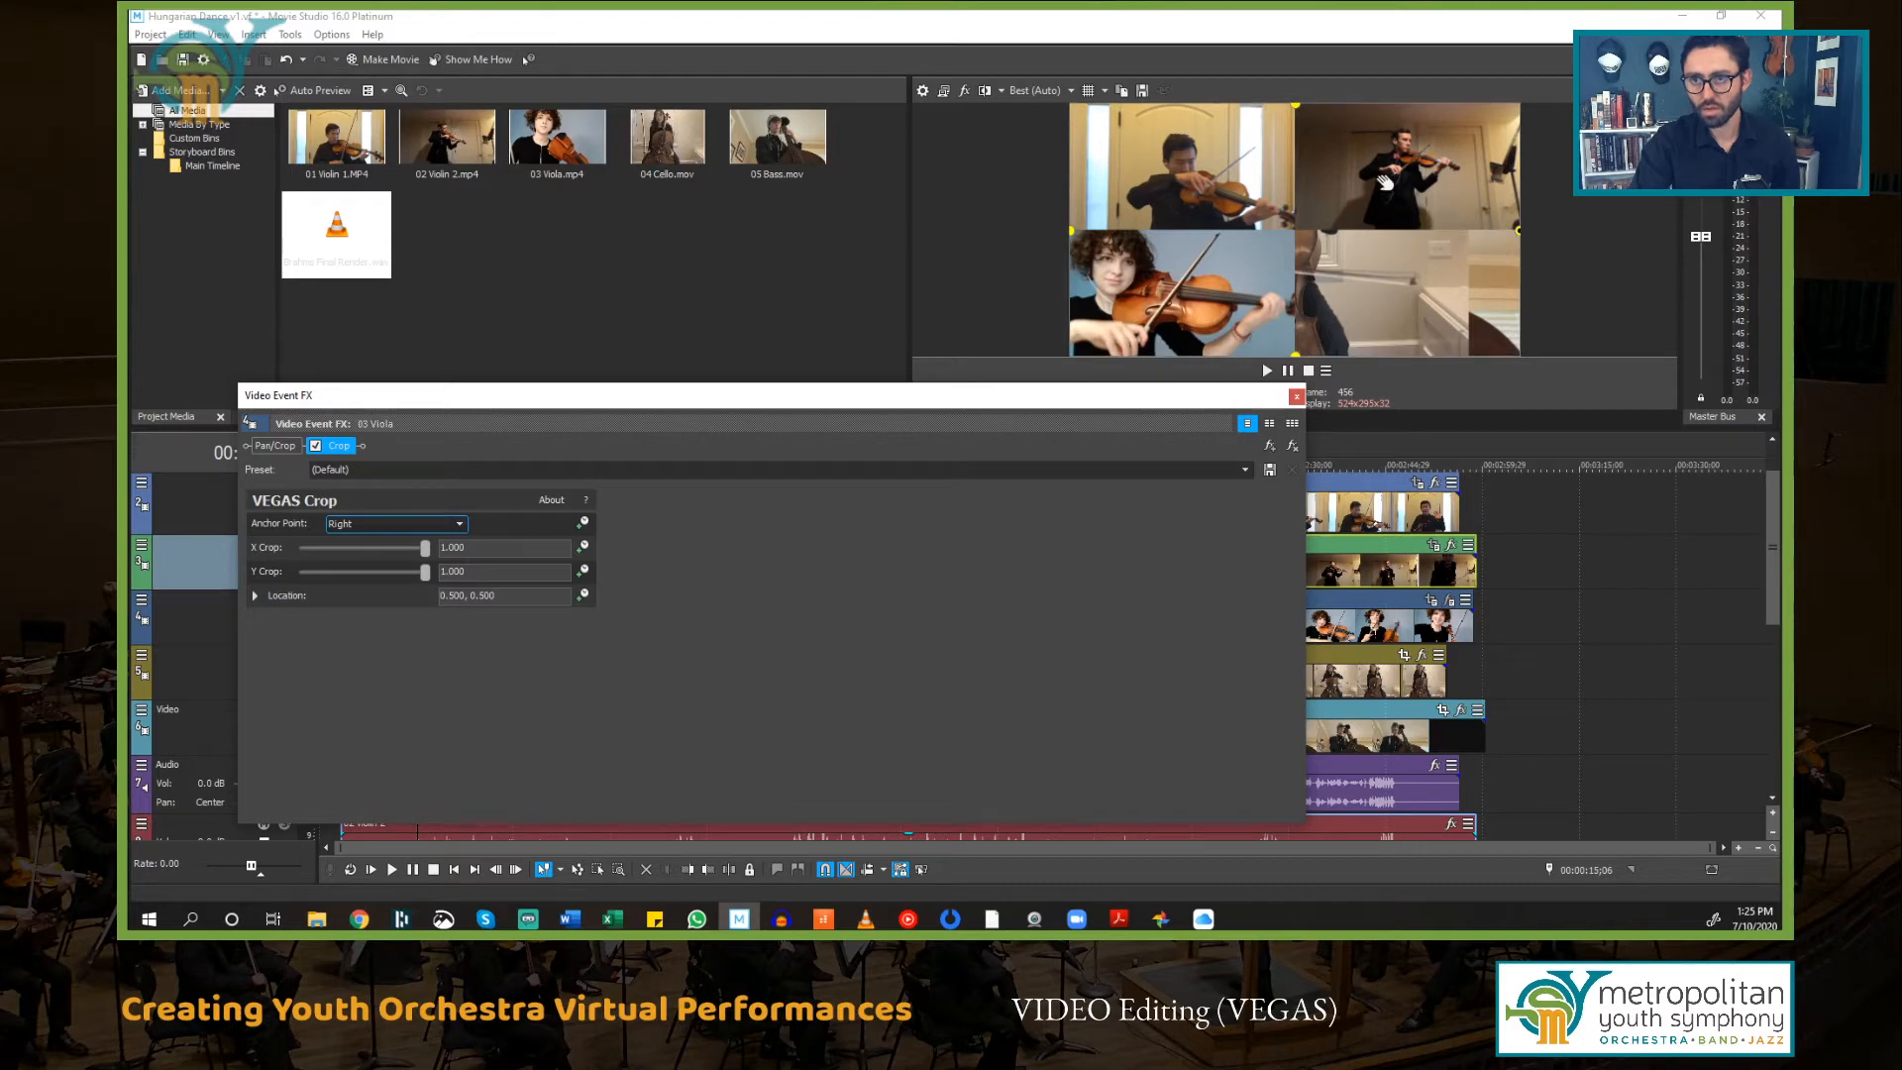
Step: Crop the 03 Viola video in the preview to a Y crop of about 0.50 and an X crop of about 0.36
{"action": "left_click_drag", "start_coordinate": [1295, 103], "coordinate": [1289, 230]}
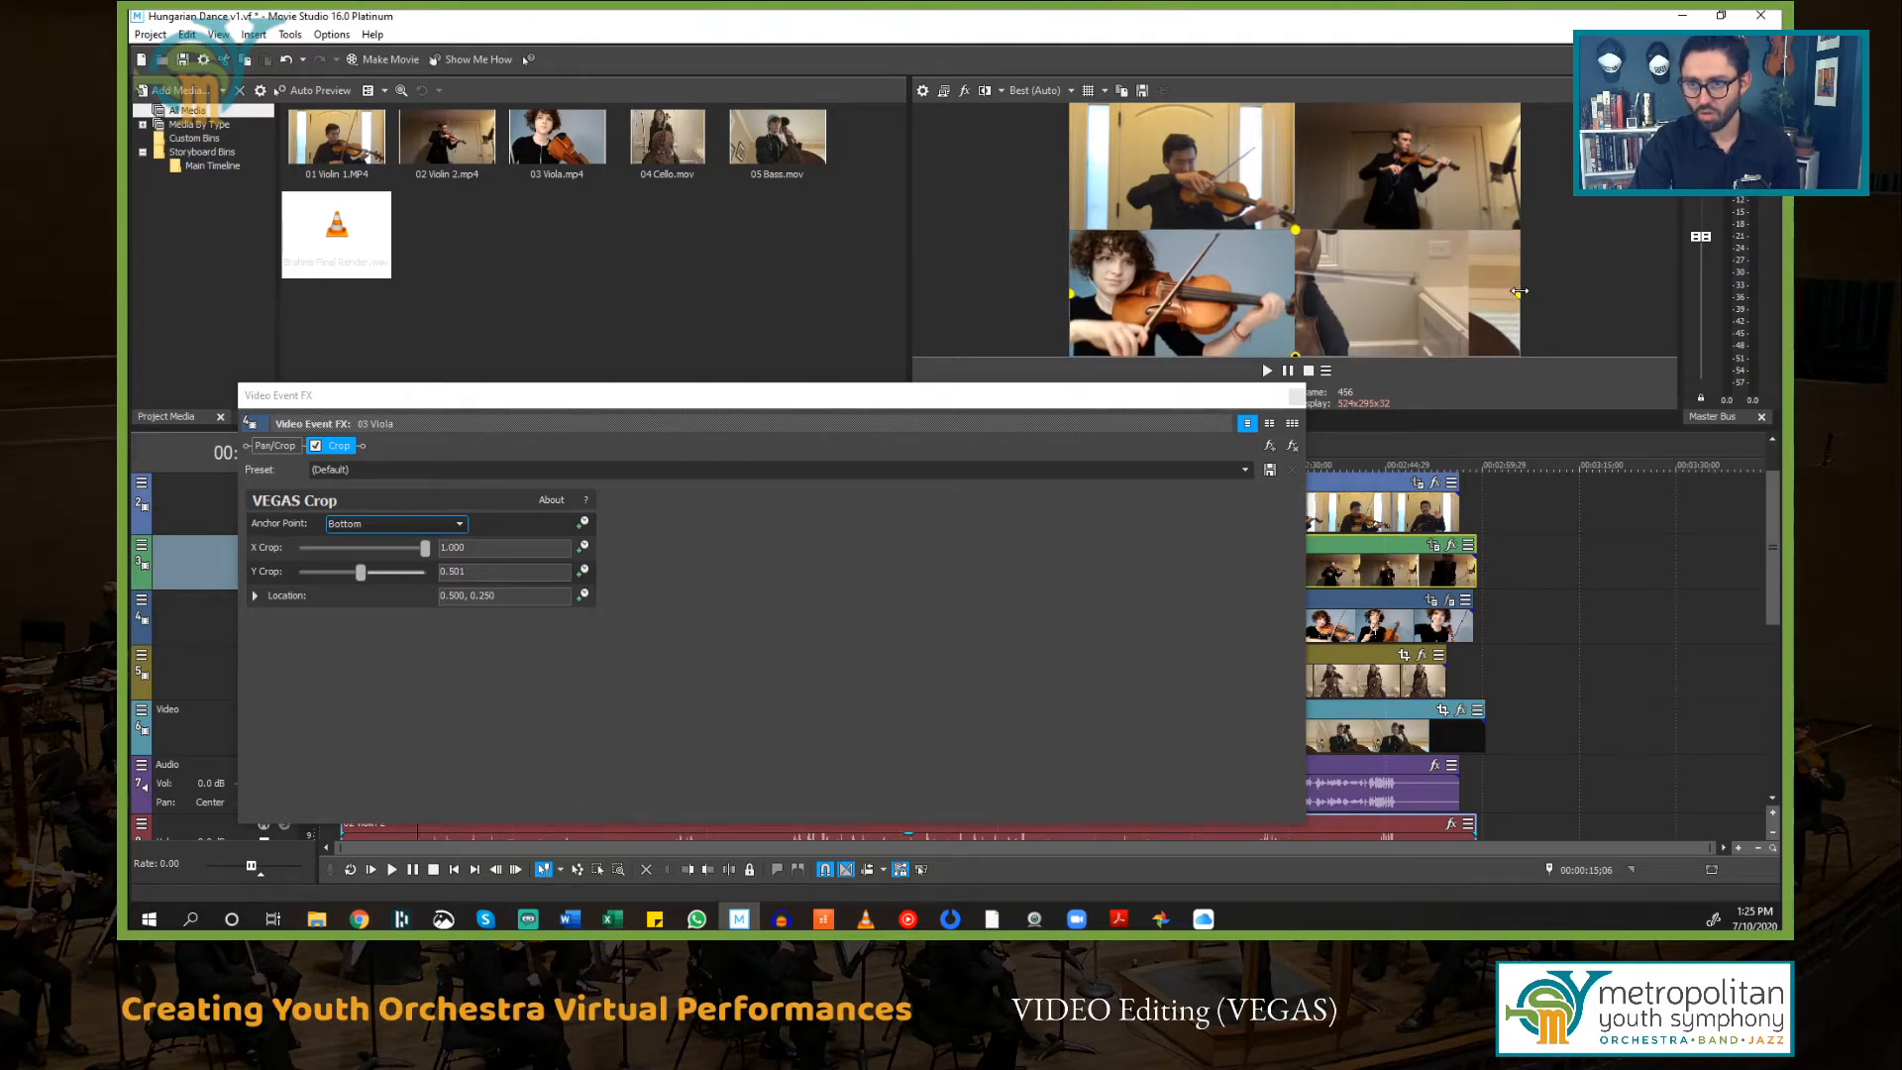
{"action": "mouse_move", "coordinate": [1518, 294]}
{"action": "left_mouse_down"}
{"action": "mouse_move", "coordinate": [1229, 321]}
{"action": "mouse_move", "coordinate": [1476, 332]}
{"action": "mouse_move", "coordinate": [1296, 307]}
{"action": "mouse_move", "coordinate": [1494, 277]}
{"action": "left_mouse_up"}
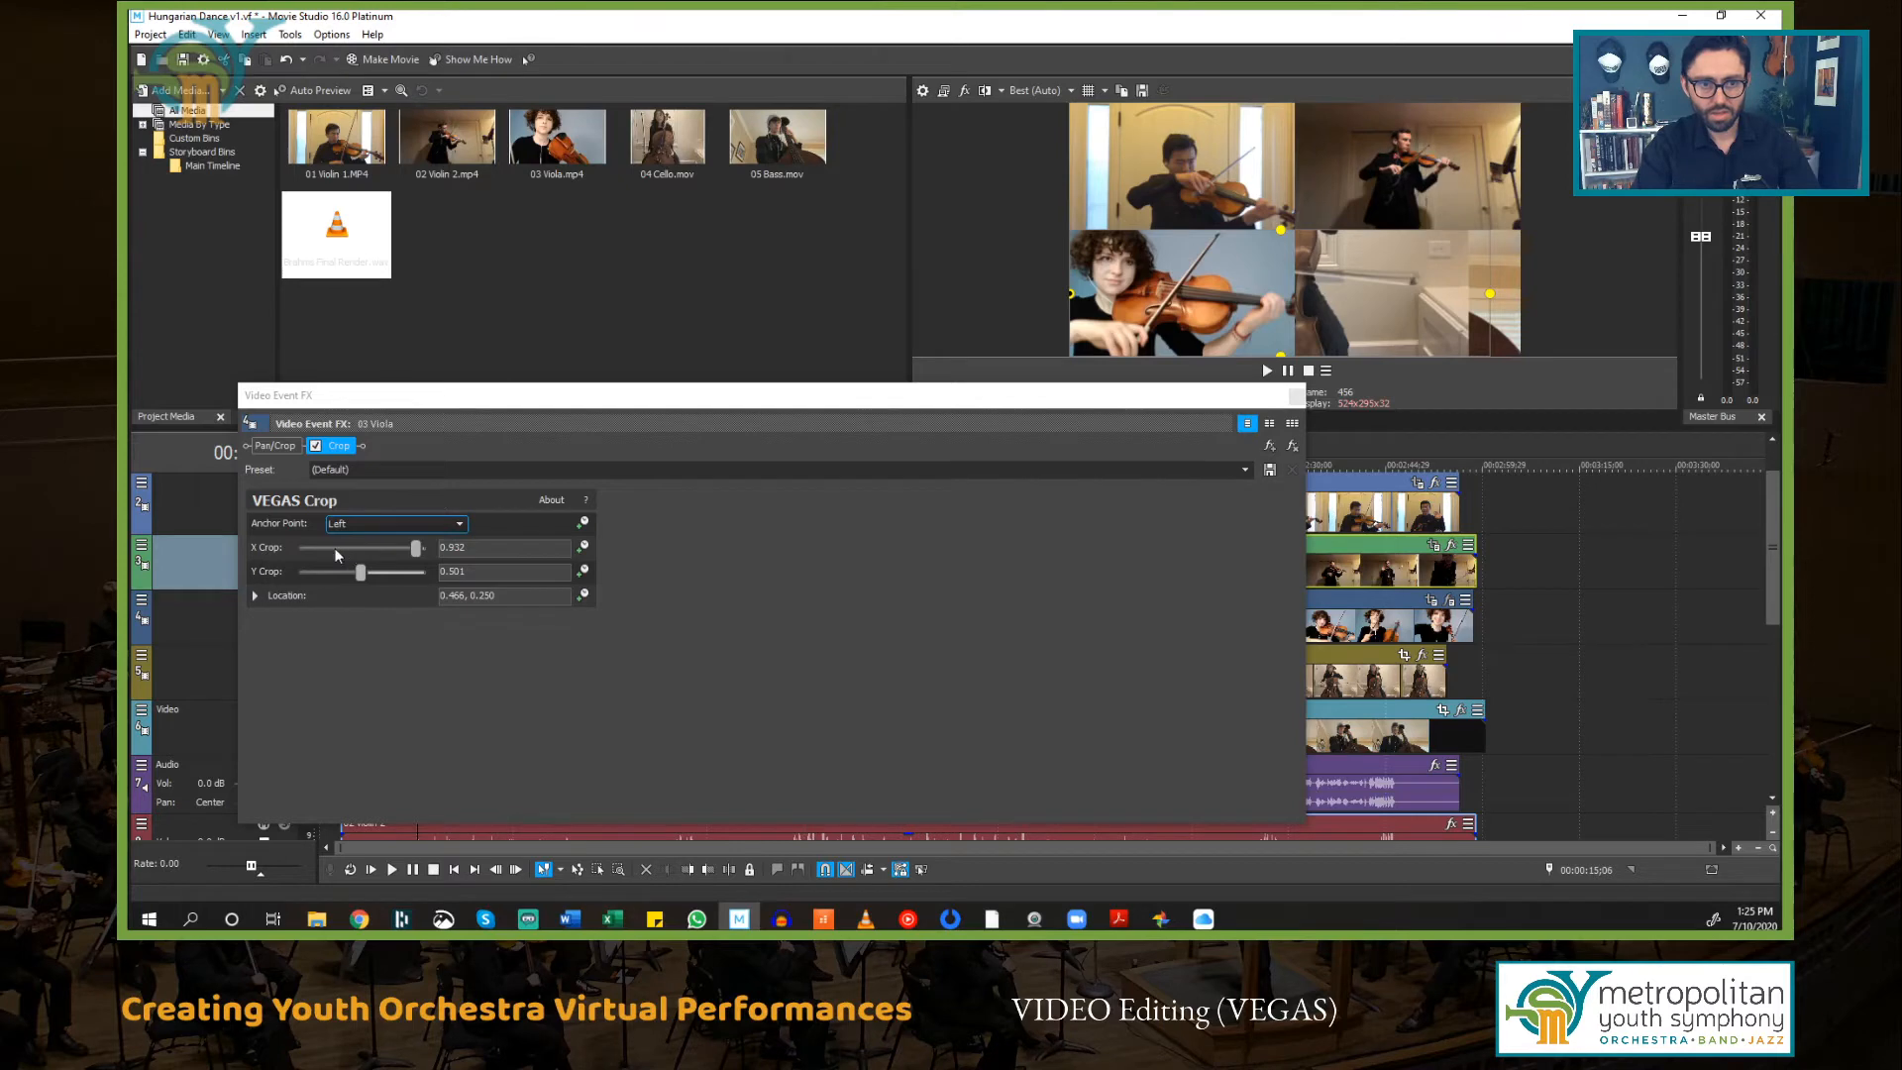
{"action": "left_click_drag", "start_coordinate": [1490, 293], "coordinate": [1258, 303]}
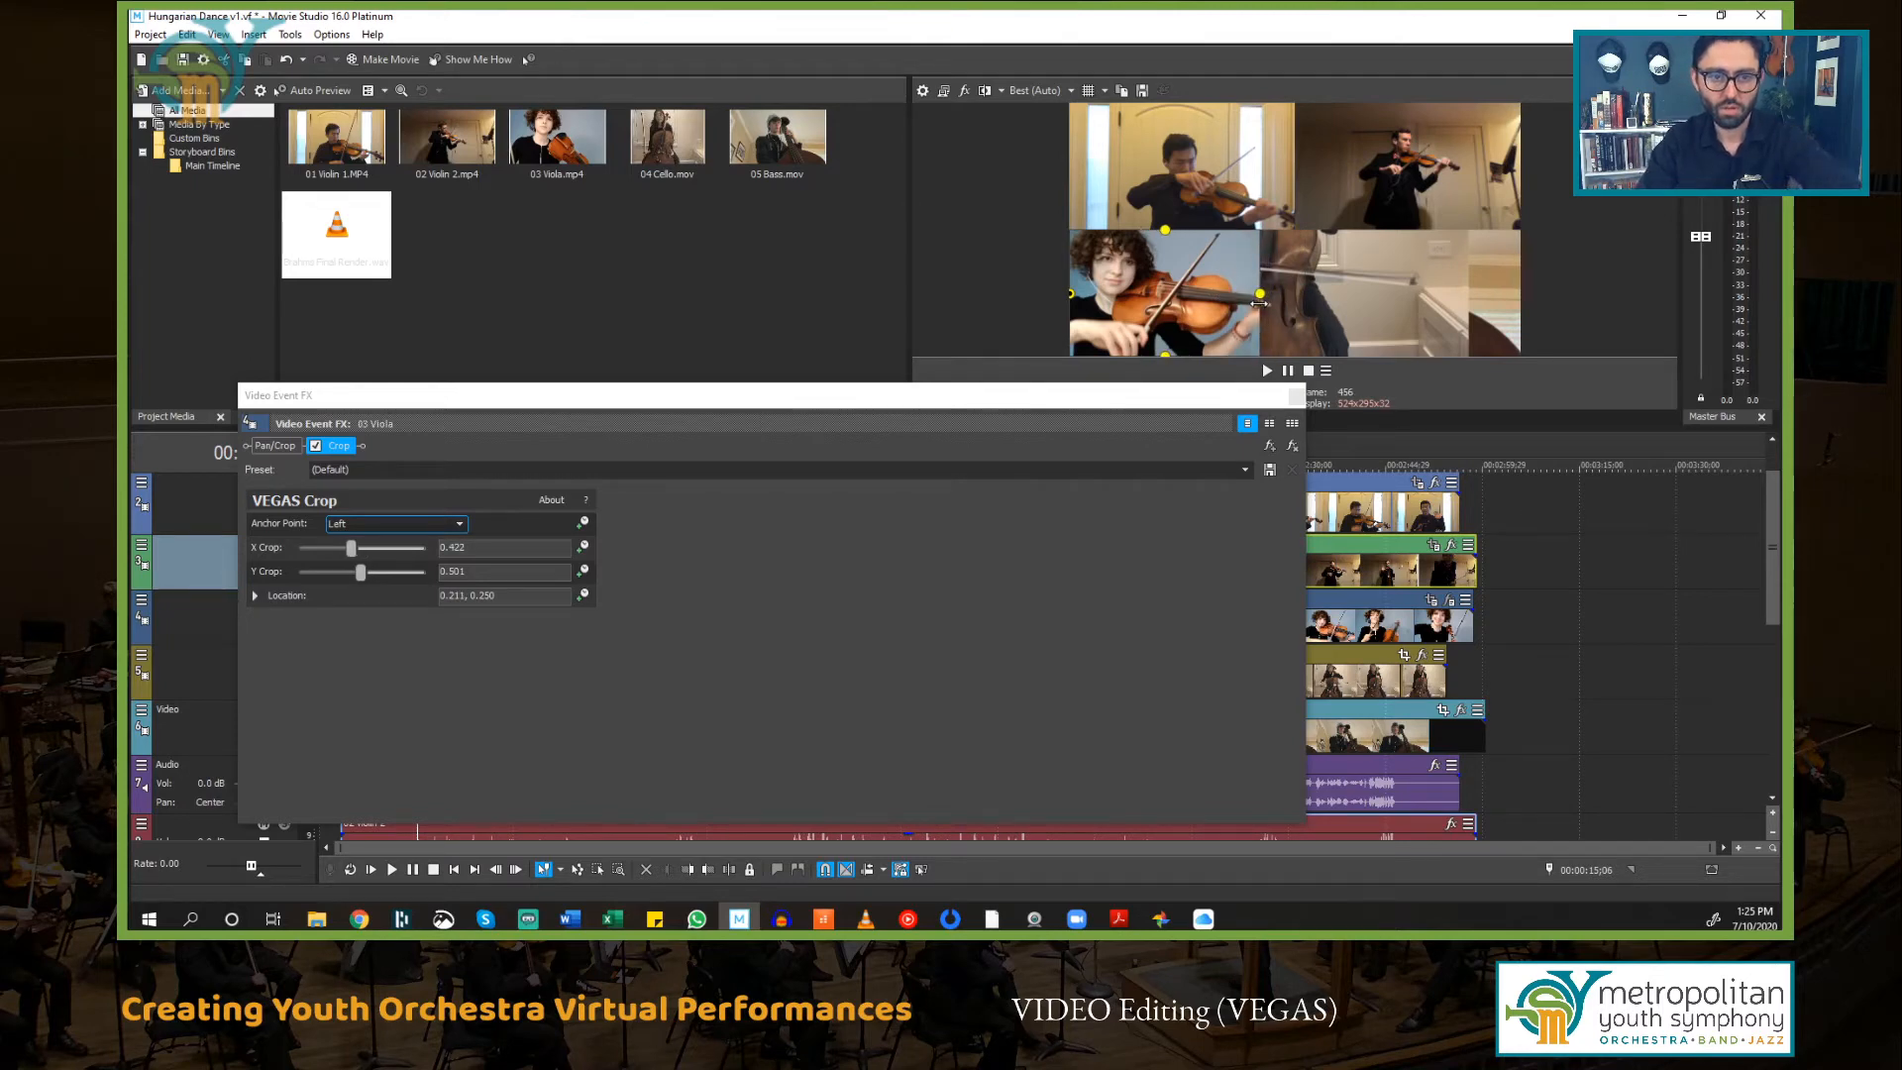
{"action": "left_click_drag", "start_coordinate": [1259, 303], "coordinate": [1230, 298]}
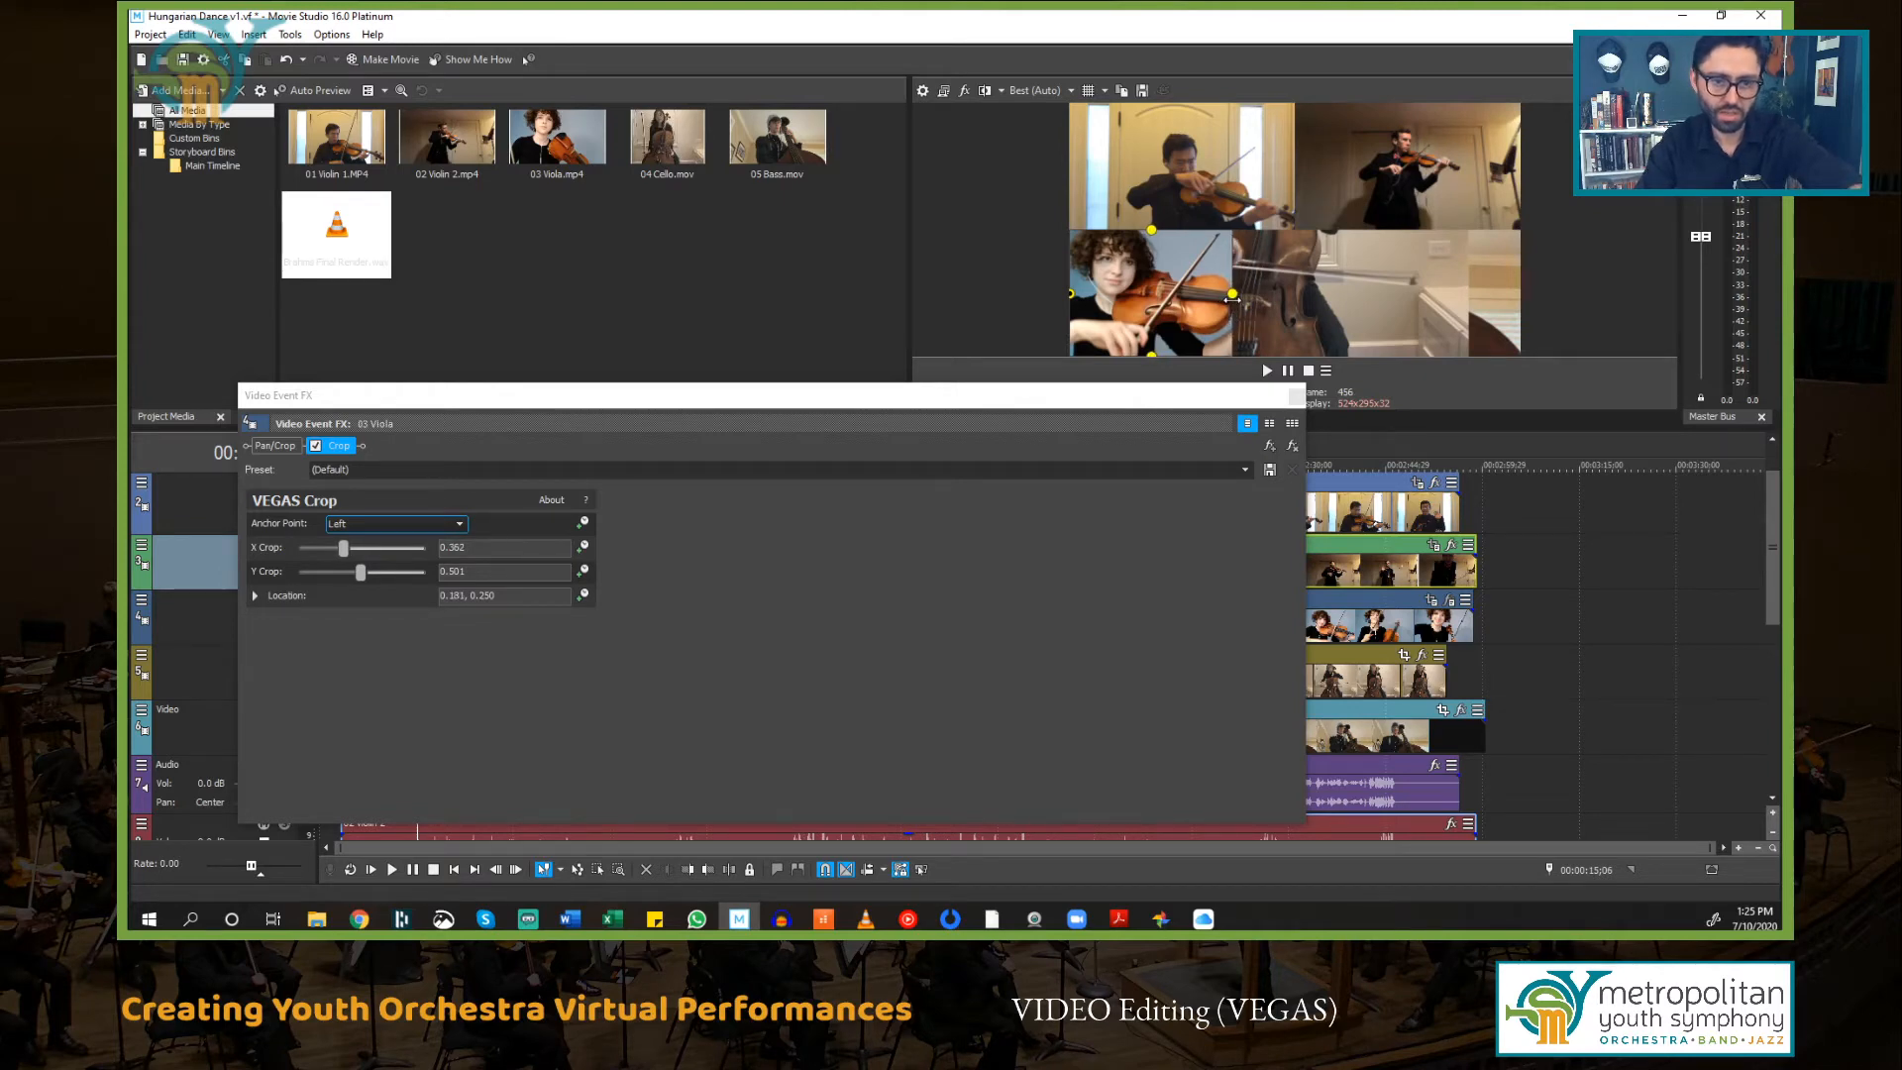
Step: Refine the 03 Viola crop to an X crop of 0.334 and a Y crop of 0.500, then close the effects window
{"action": "left_click_drag", "start_coordinate": [1230, 298], "coordinate": [1220, 299]}
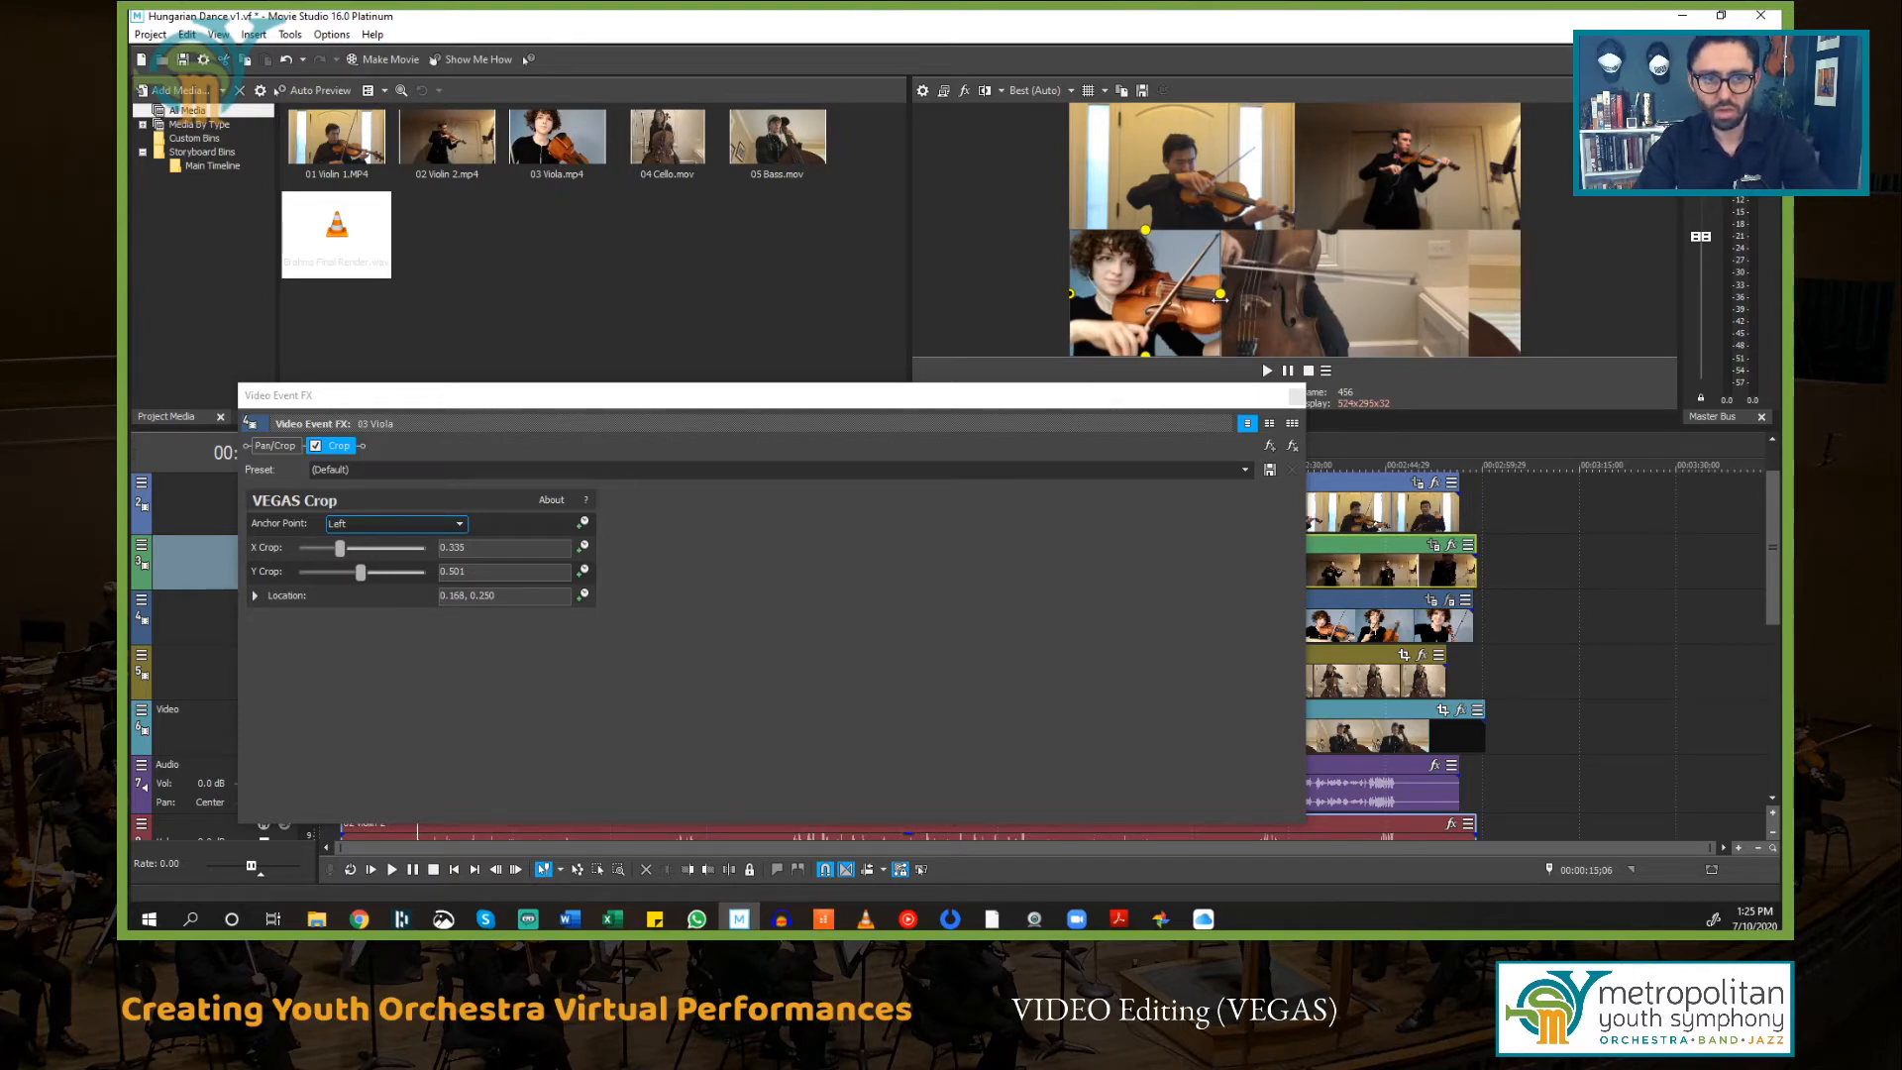
{"action": "left_click_drag", "start_coordinate": [1221, 296], "coordinate": [1224, 298]}
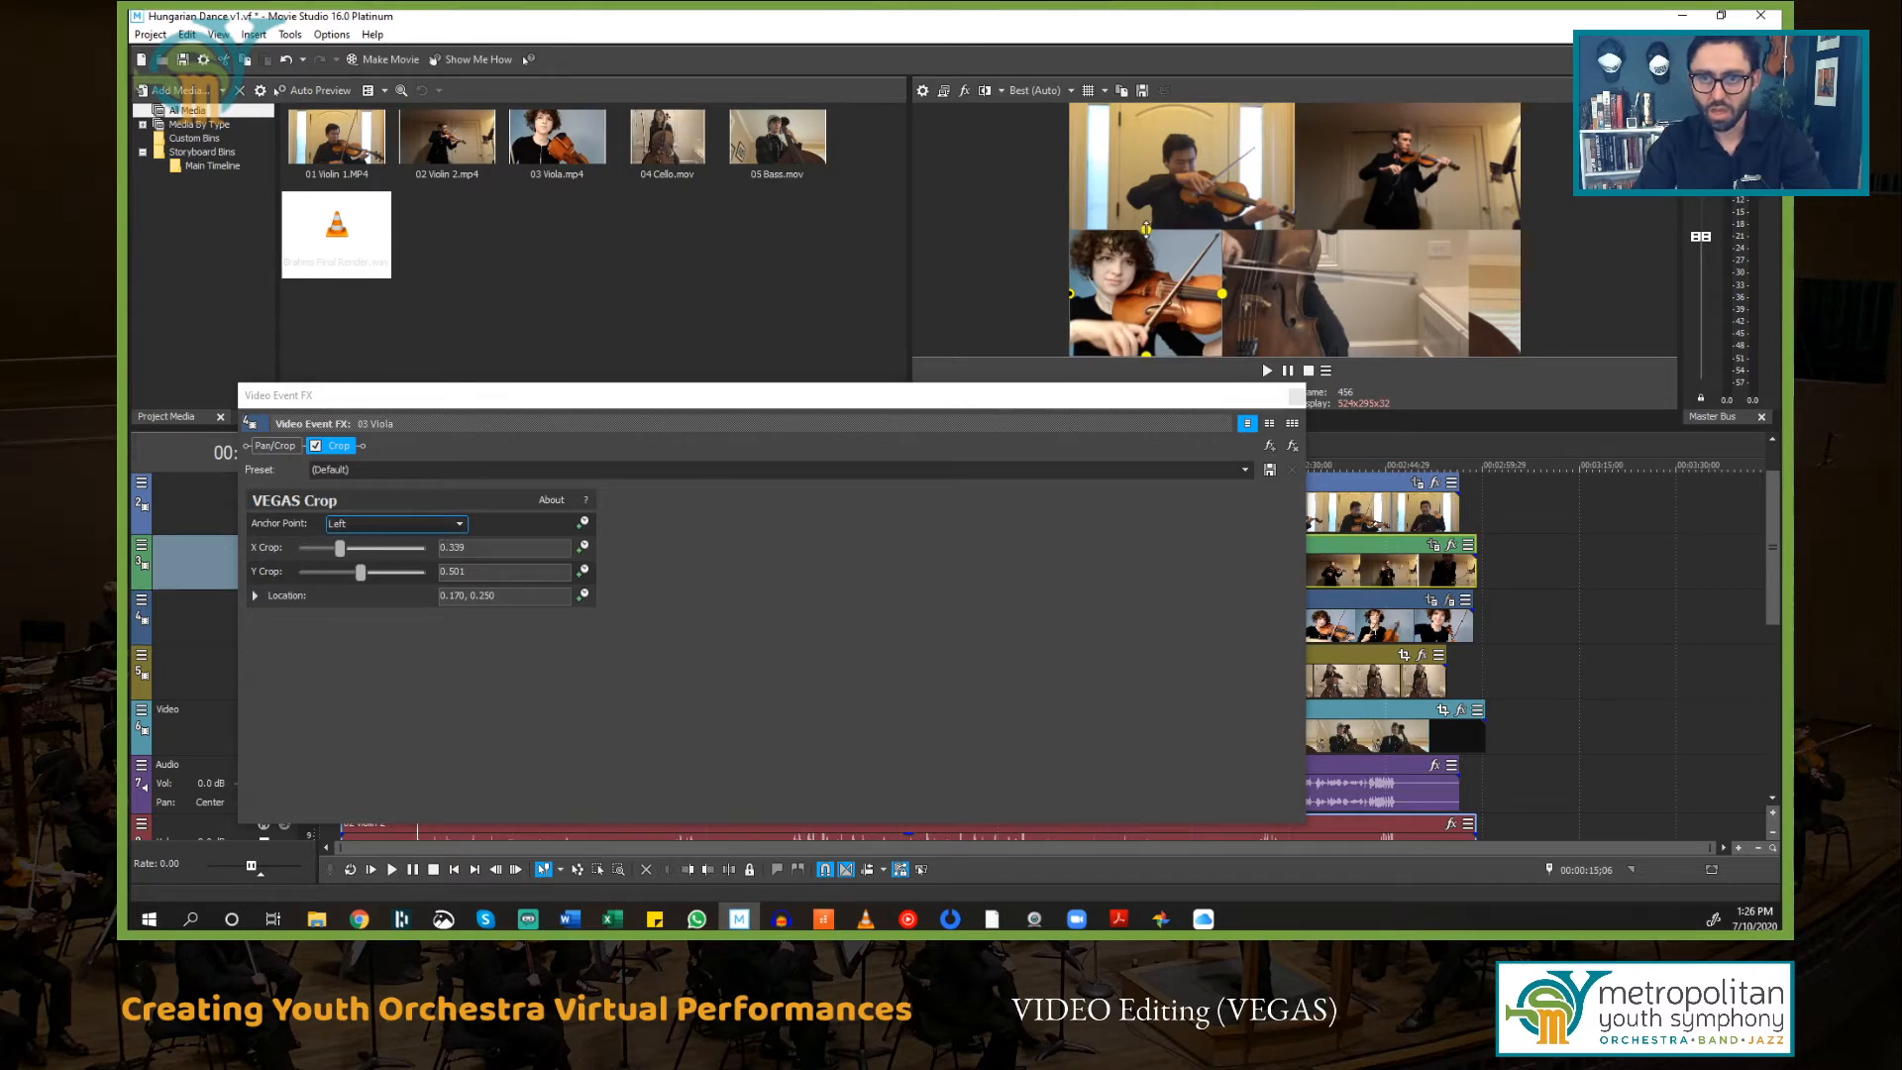
{"action": "mouse_move", "coordinate": [1145, 228]}
{"action": "left_mouse_down"}
{"action": "mouse_move", "coordinate": [1159, 161]}
{"action": "mouse_move", "coordinate": [1176, 233]}
{"action": "left_mouse_up"}
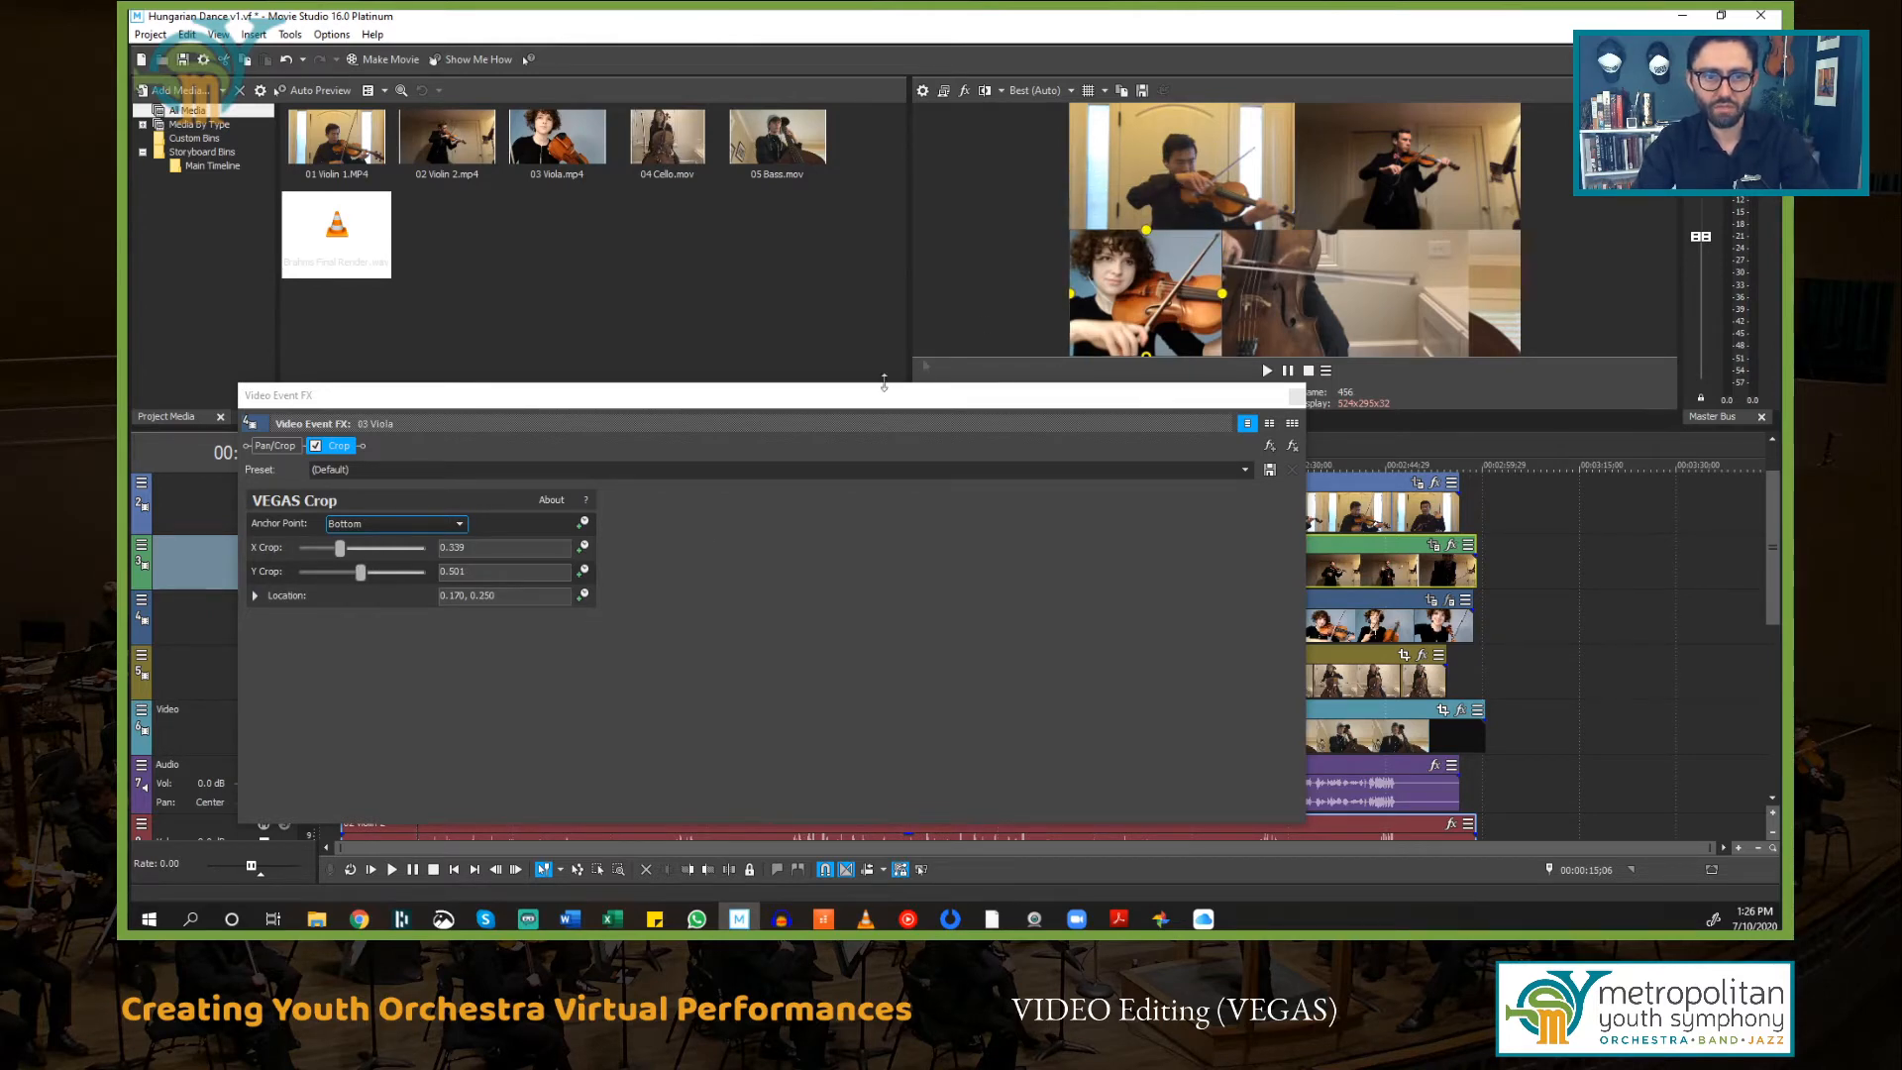
{"action": "left_click", "coordinate": [505, 553]}
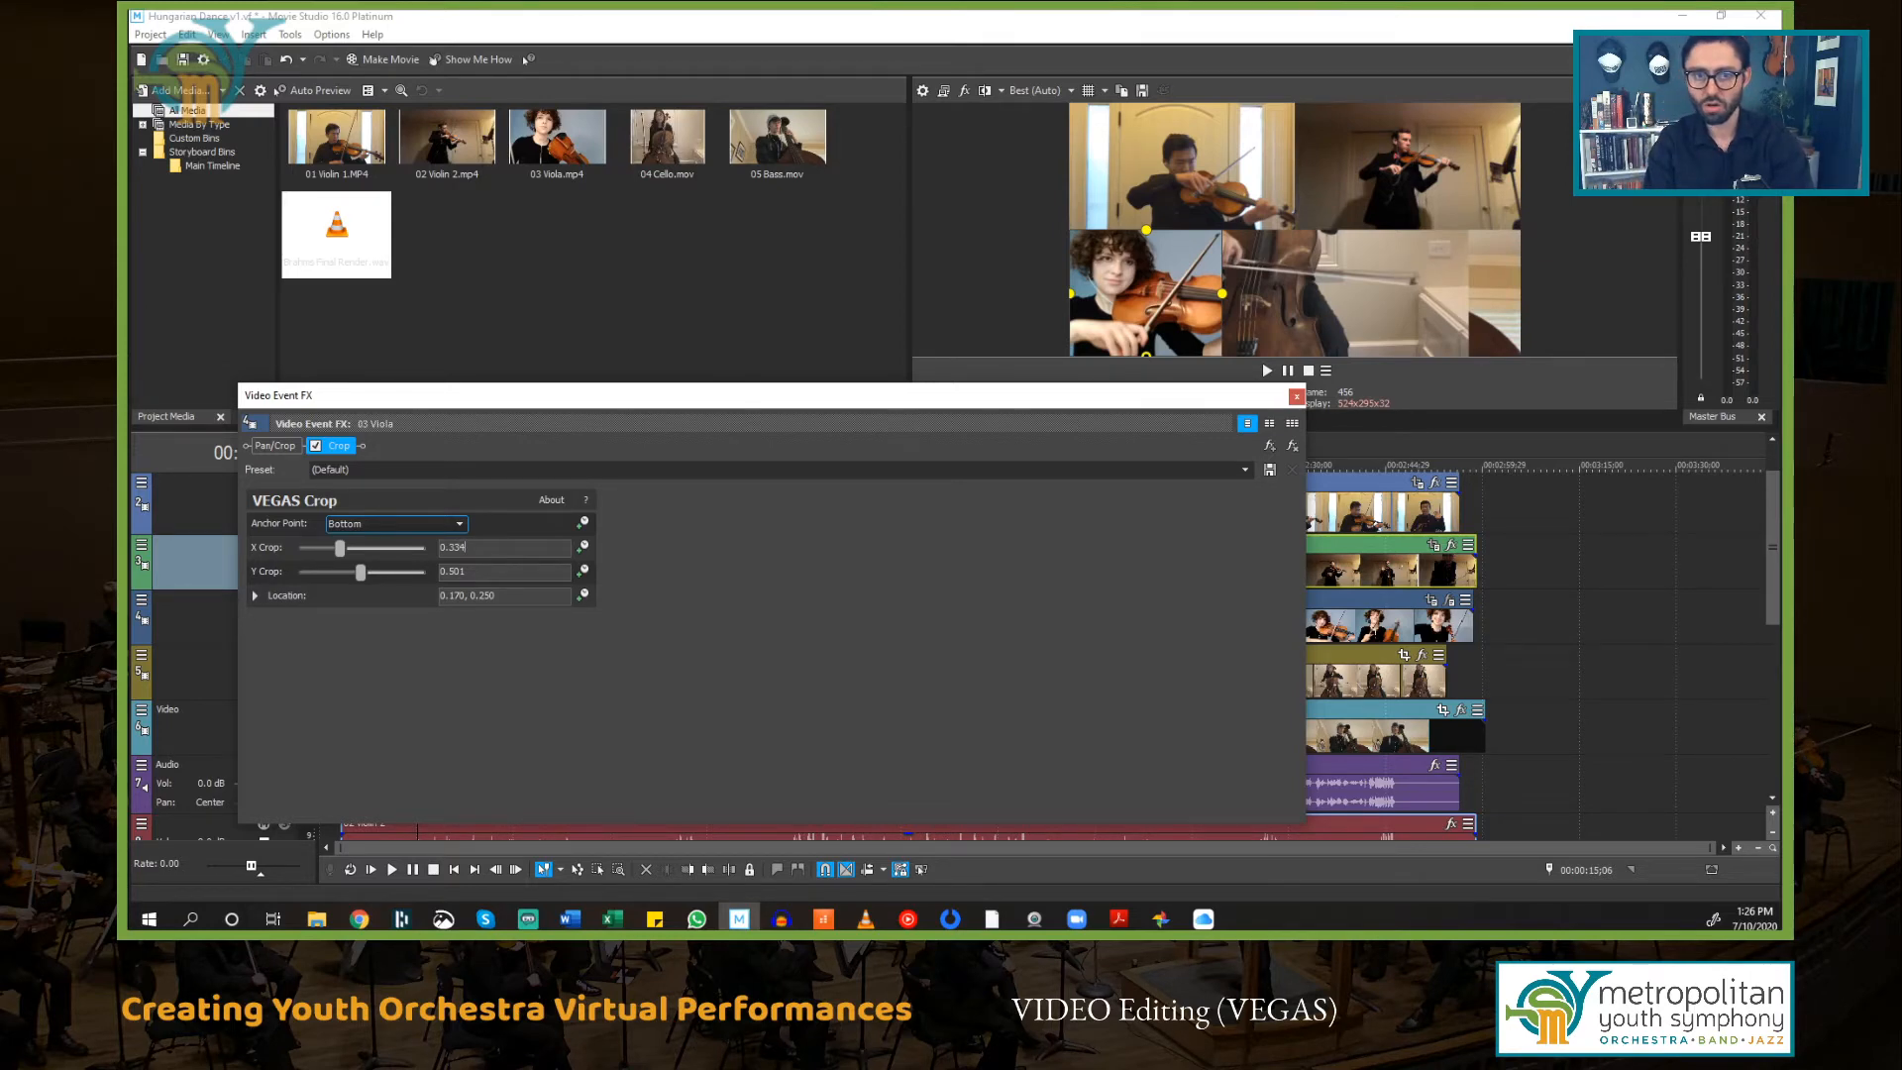
{"action": "key", "text": "Return"}
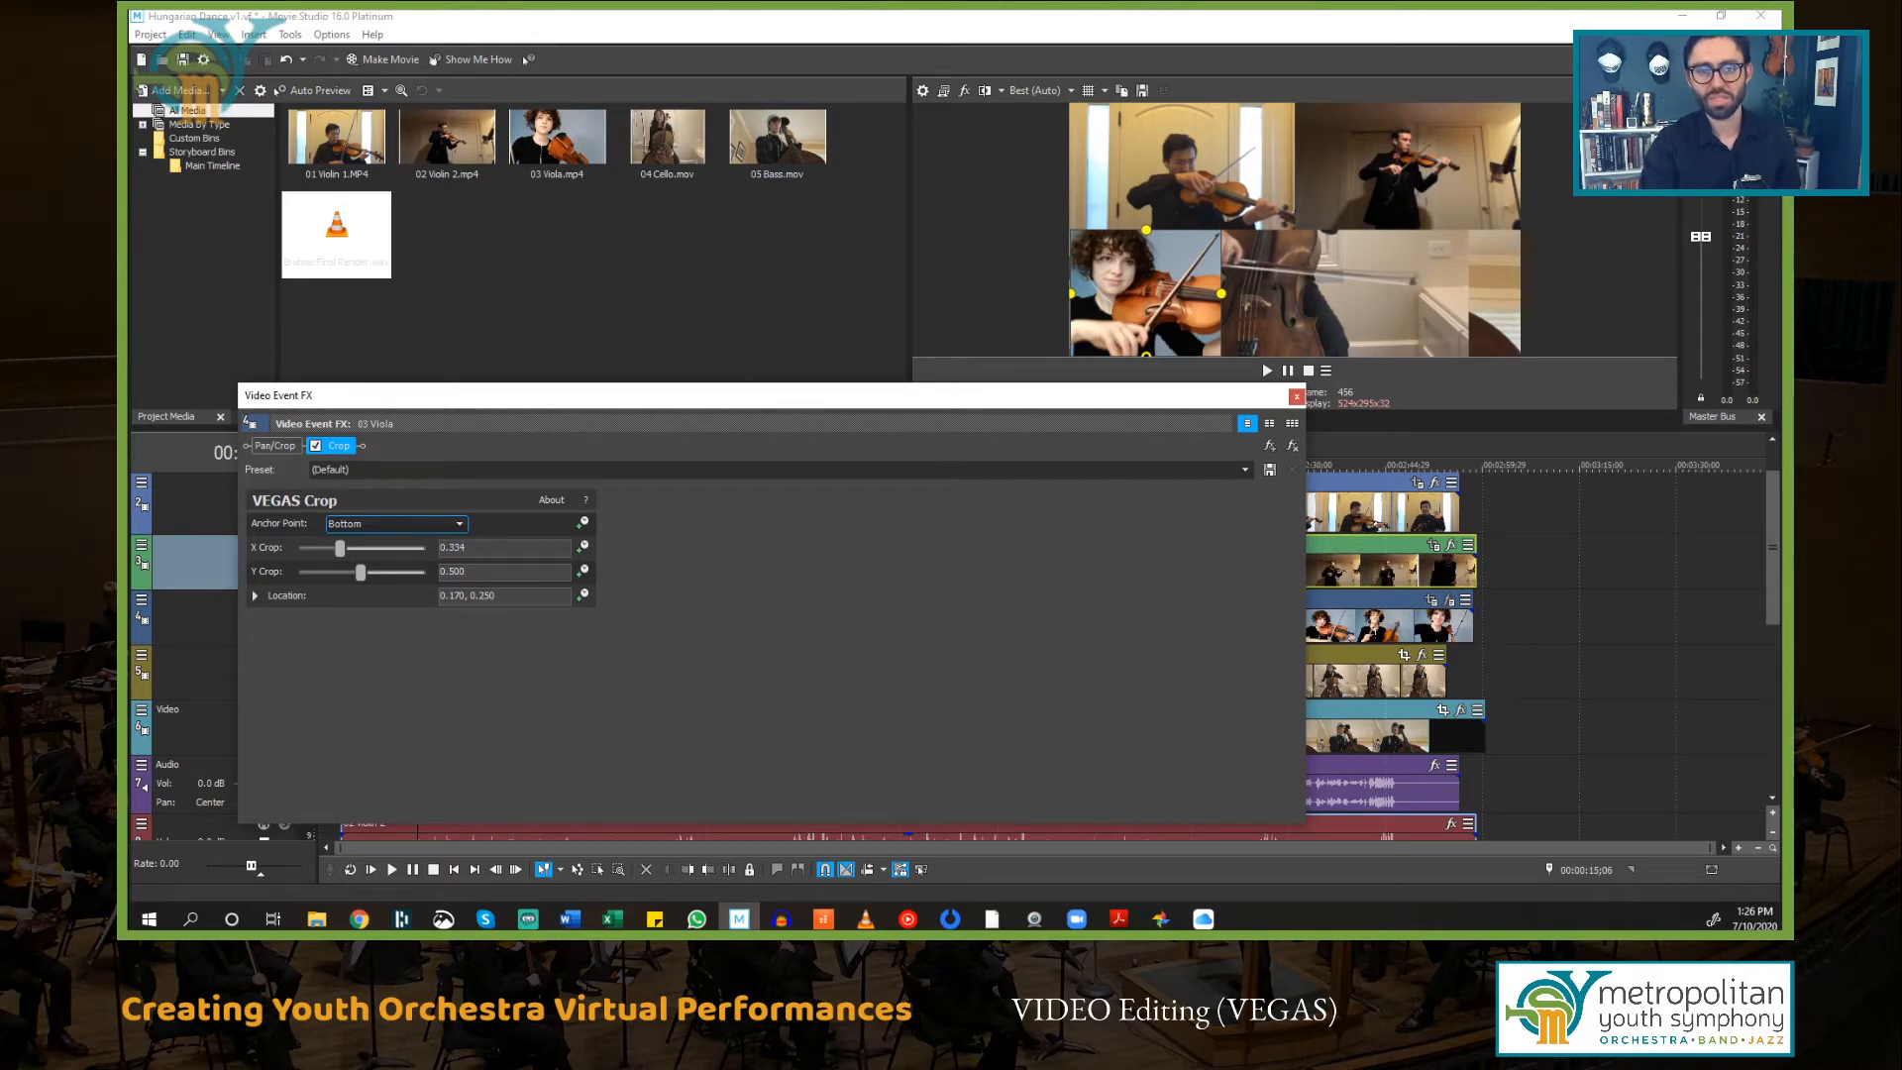
{"action": "key", "text": "Return"}
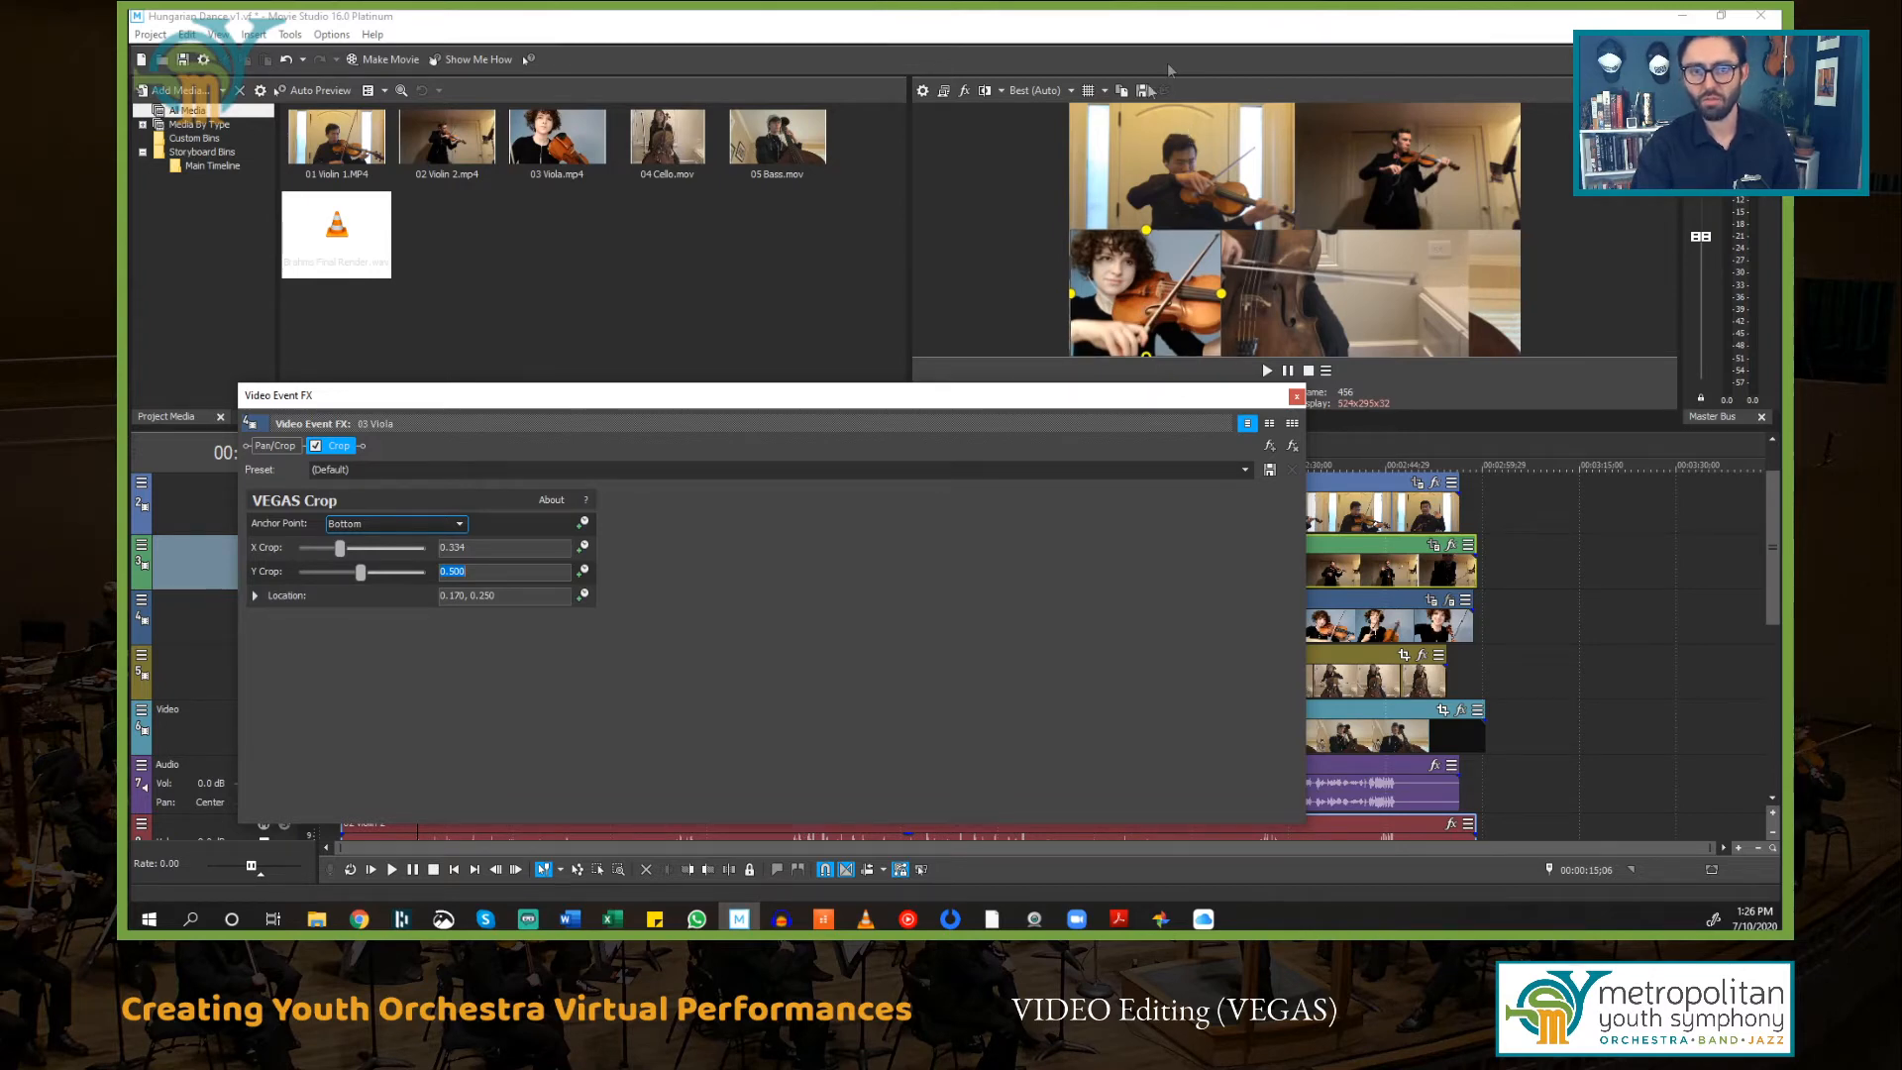
{"action": "left_click", "coordinate": [1295, 397]}
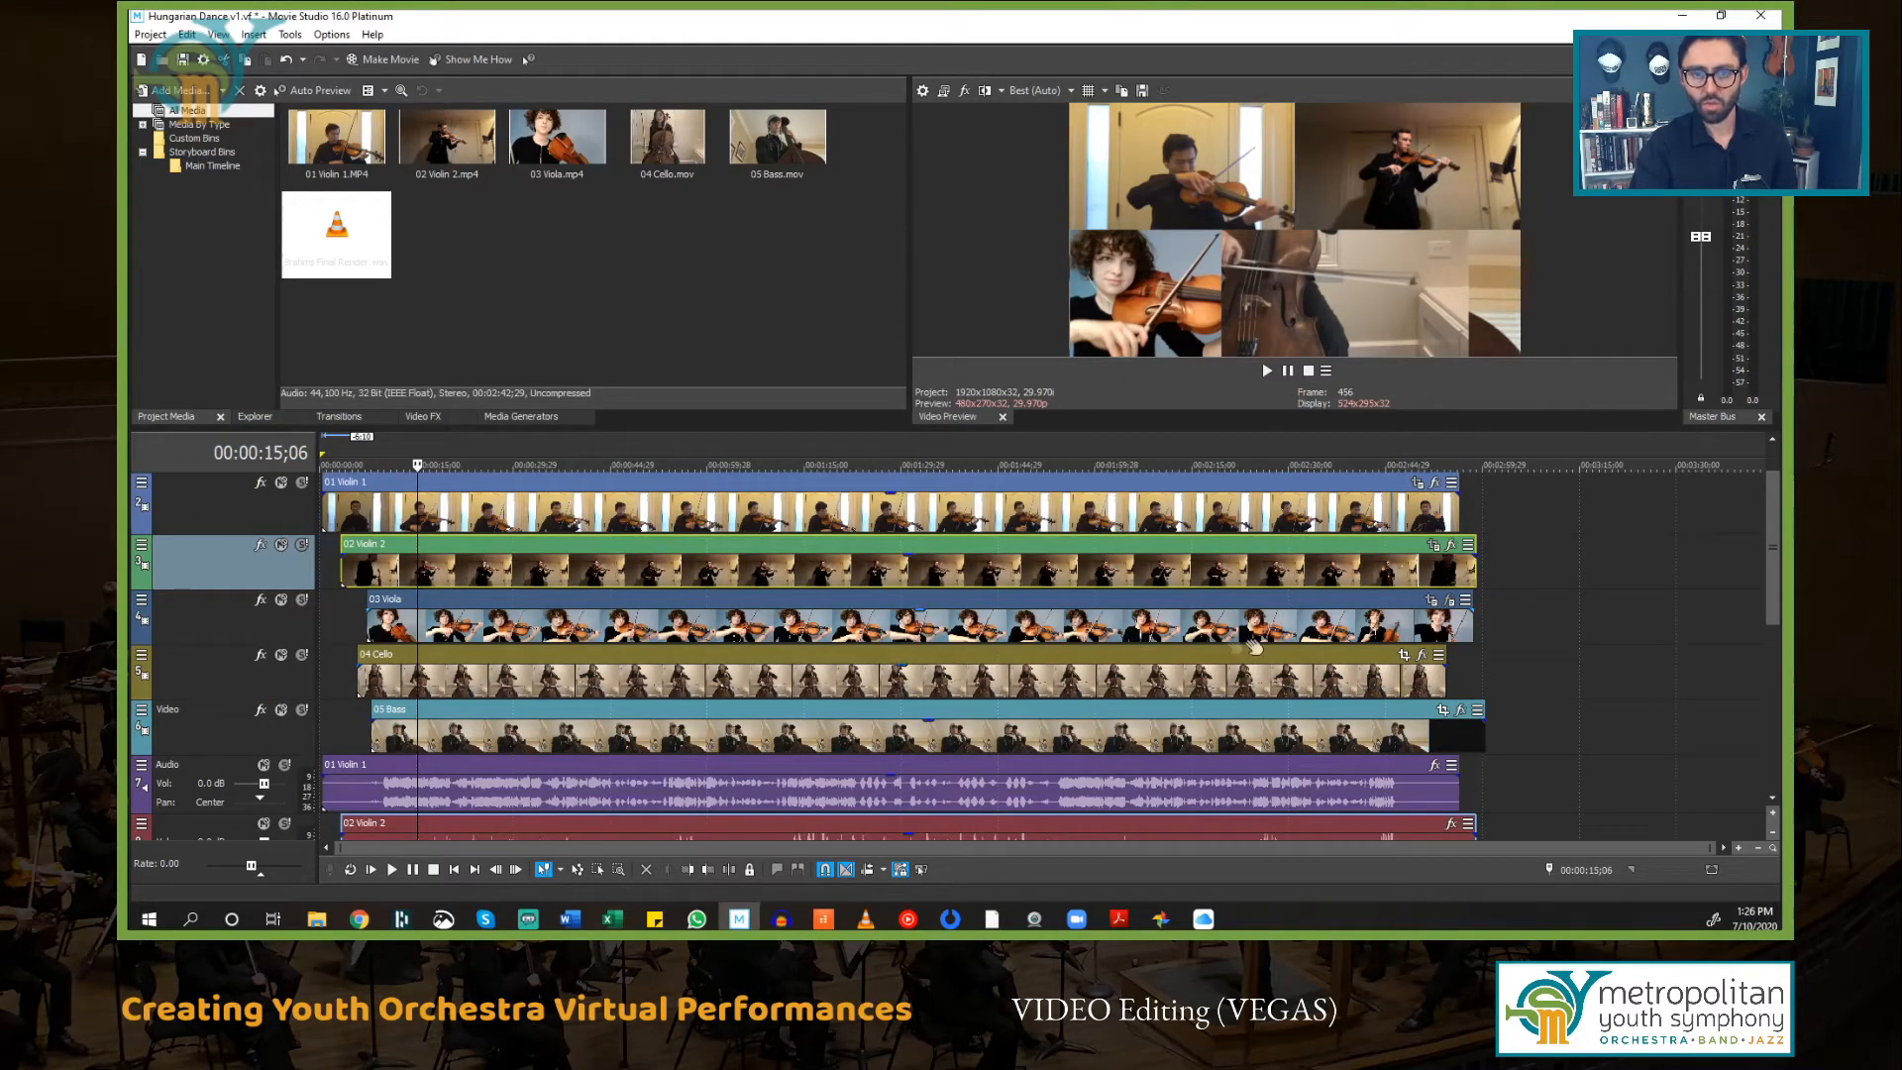
Step: Open Pan/Crop for the 04 Cello event and match the frame to the output aspect
{"action": "left_click", "coordinate": [1404, 656]}
{"action": "left_click_drag", "start_coordinate": [864, 407], "coordinate": [841, 361]}
{"action": "scroll", "coordinate": [911, 543], "scroll_direction": "down", "scroll_amount": 1}
{"action": "scroll", "coordinate": [912, 543], "scroll_direction": "down", "scroll_amount": 4}
{"action": "scroll", "coordinate": [976, 705], "scroll_direction": "up", "scroll_amount": 3}
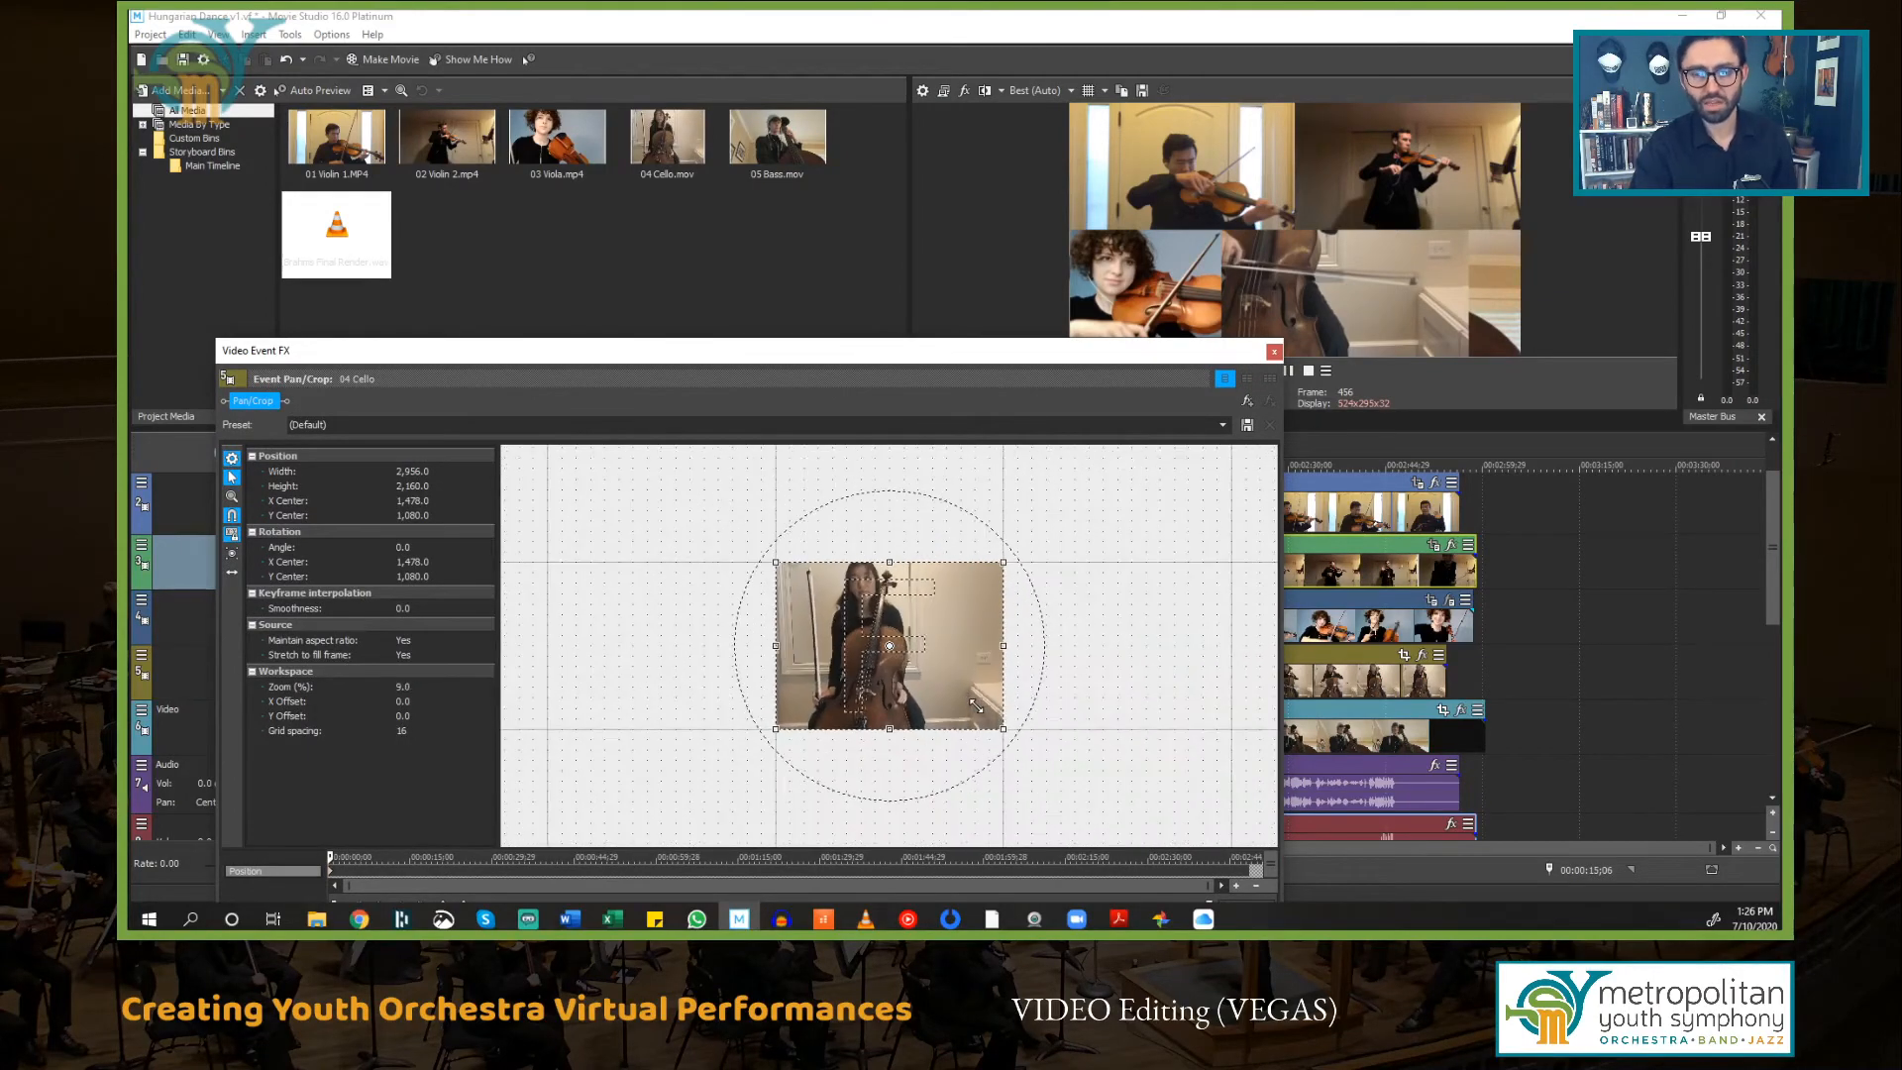
{"action": "scroll", "coordinate": [976, 705], "scroll_direction": "down", "scroll_amount": 3}
{"action": "scroll", "coordinate": [977, 684], "scroll_direction": "up", "scroll_amount": 2}
{"action": "scroll", "coordinate": [977, 683], "scroll_direction": "down", "scroll_amount": 2}
{"action": "scroll", "coordinate": [977, 683], "scroll_direction": "up", "scroll_amount": 3}
{"action": "scroll", "coordinate": [977, 684], "scroll_direction": "down", "scroll_amount": 3}
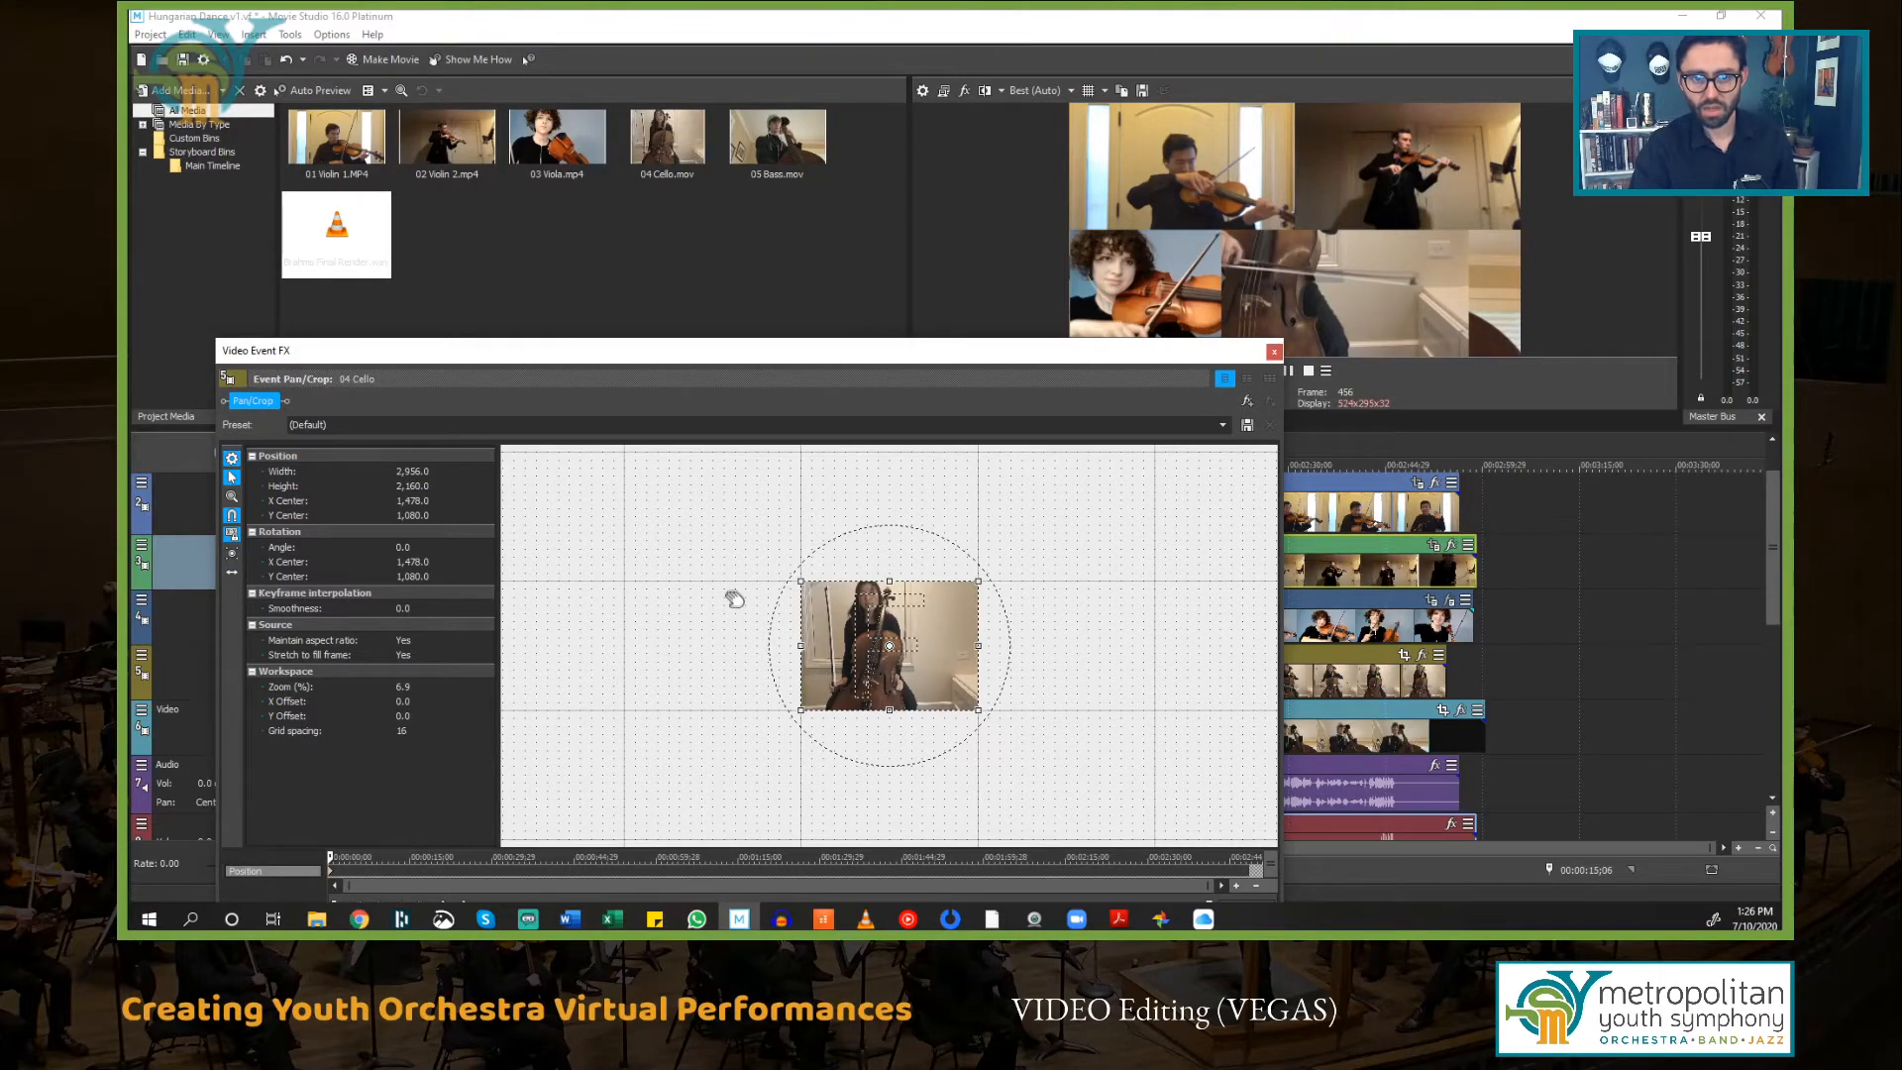
{"action": "scroll", "coordinate": [991, 706], "scroll_direction": "up", "scroll_amount": 5}
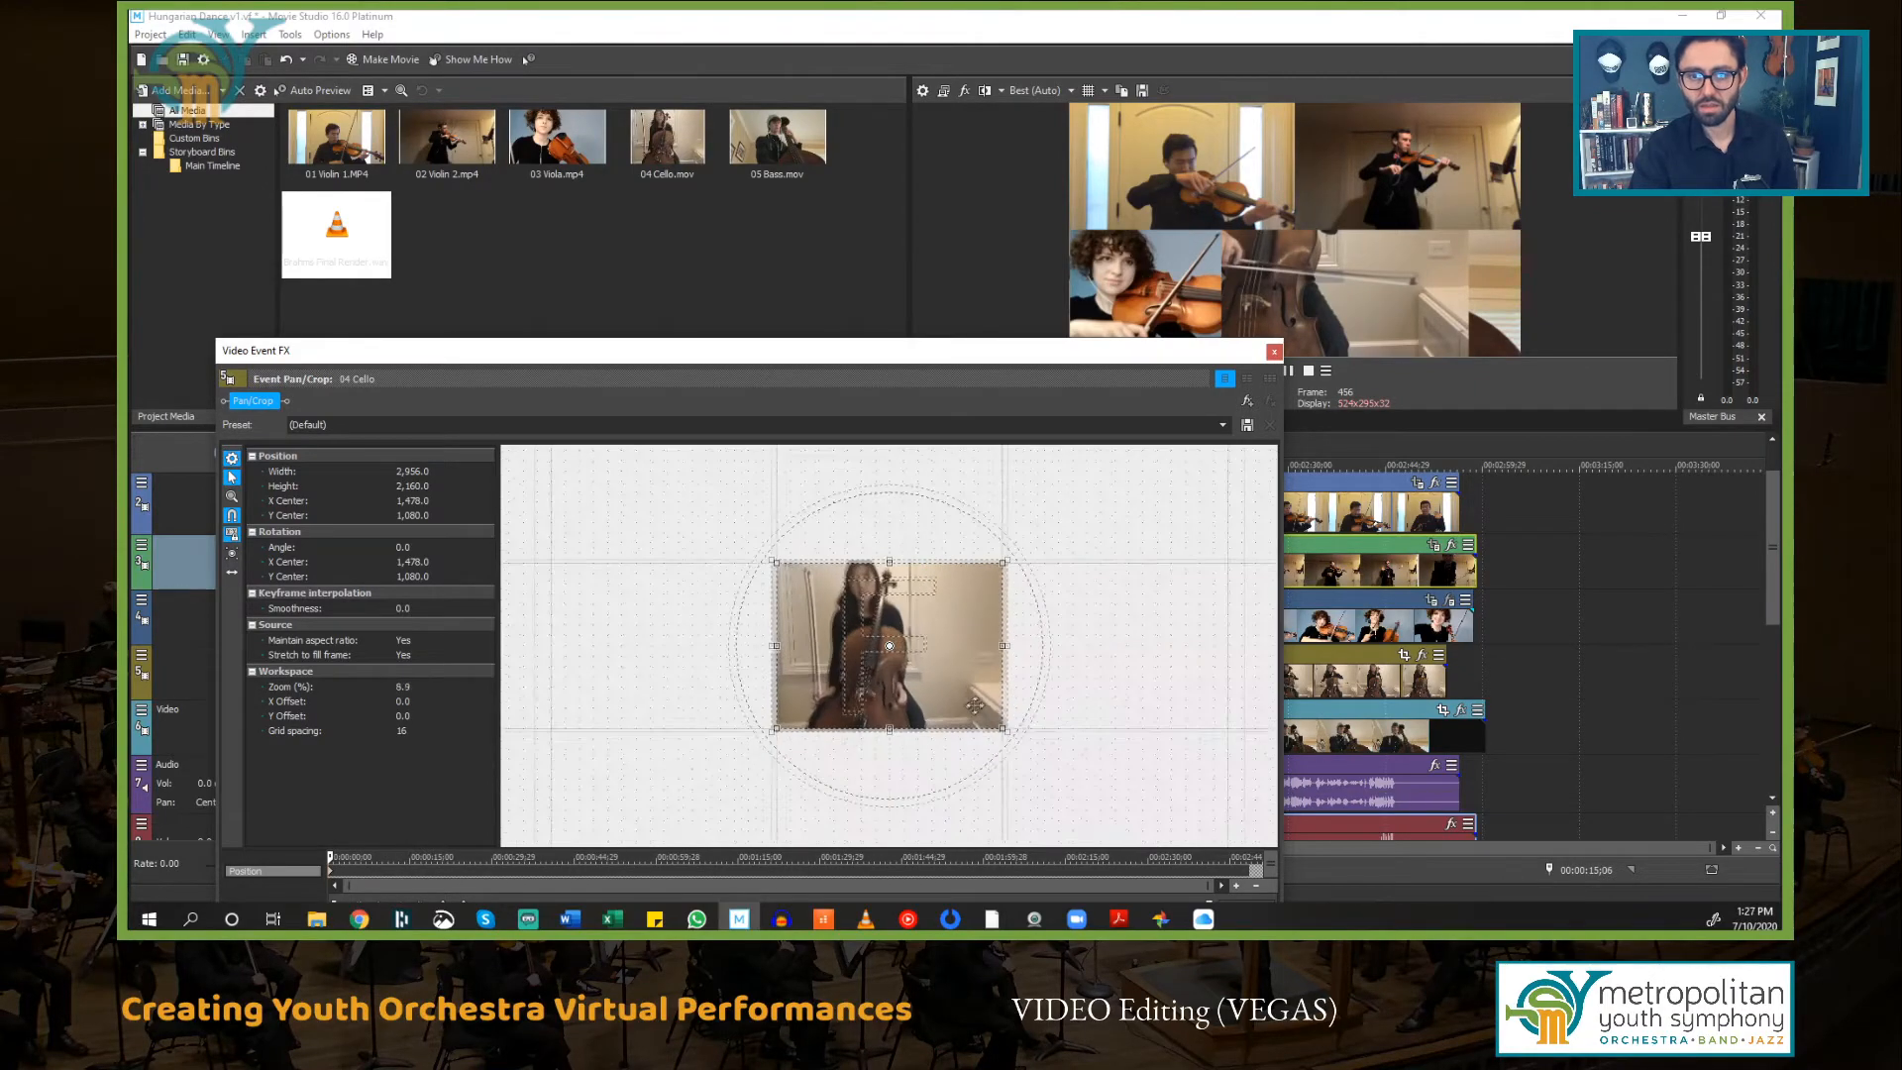
{"action": "scroll", "coordinate": [974, 705], "scroll_direction": "down", "scroll_amount": 4}
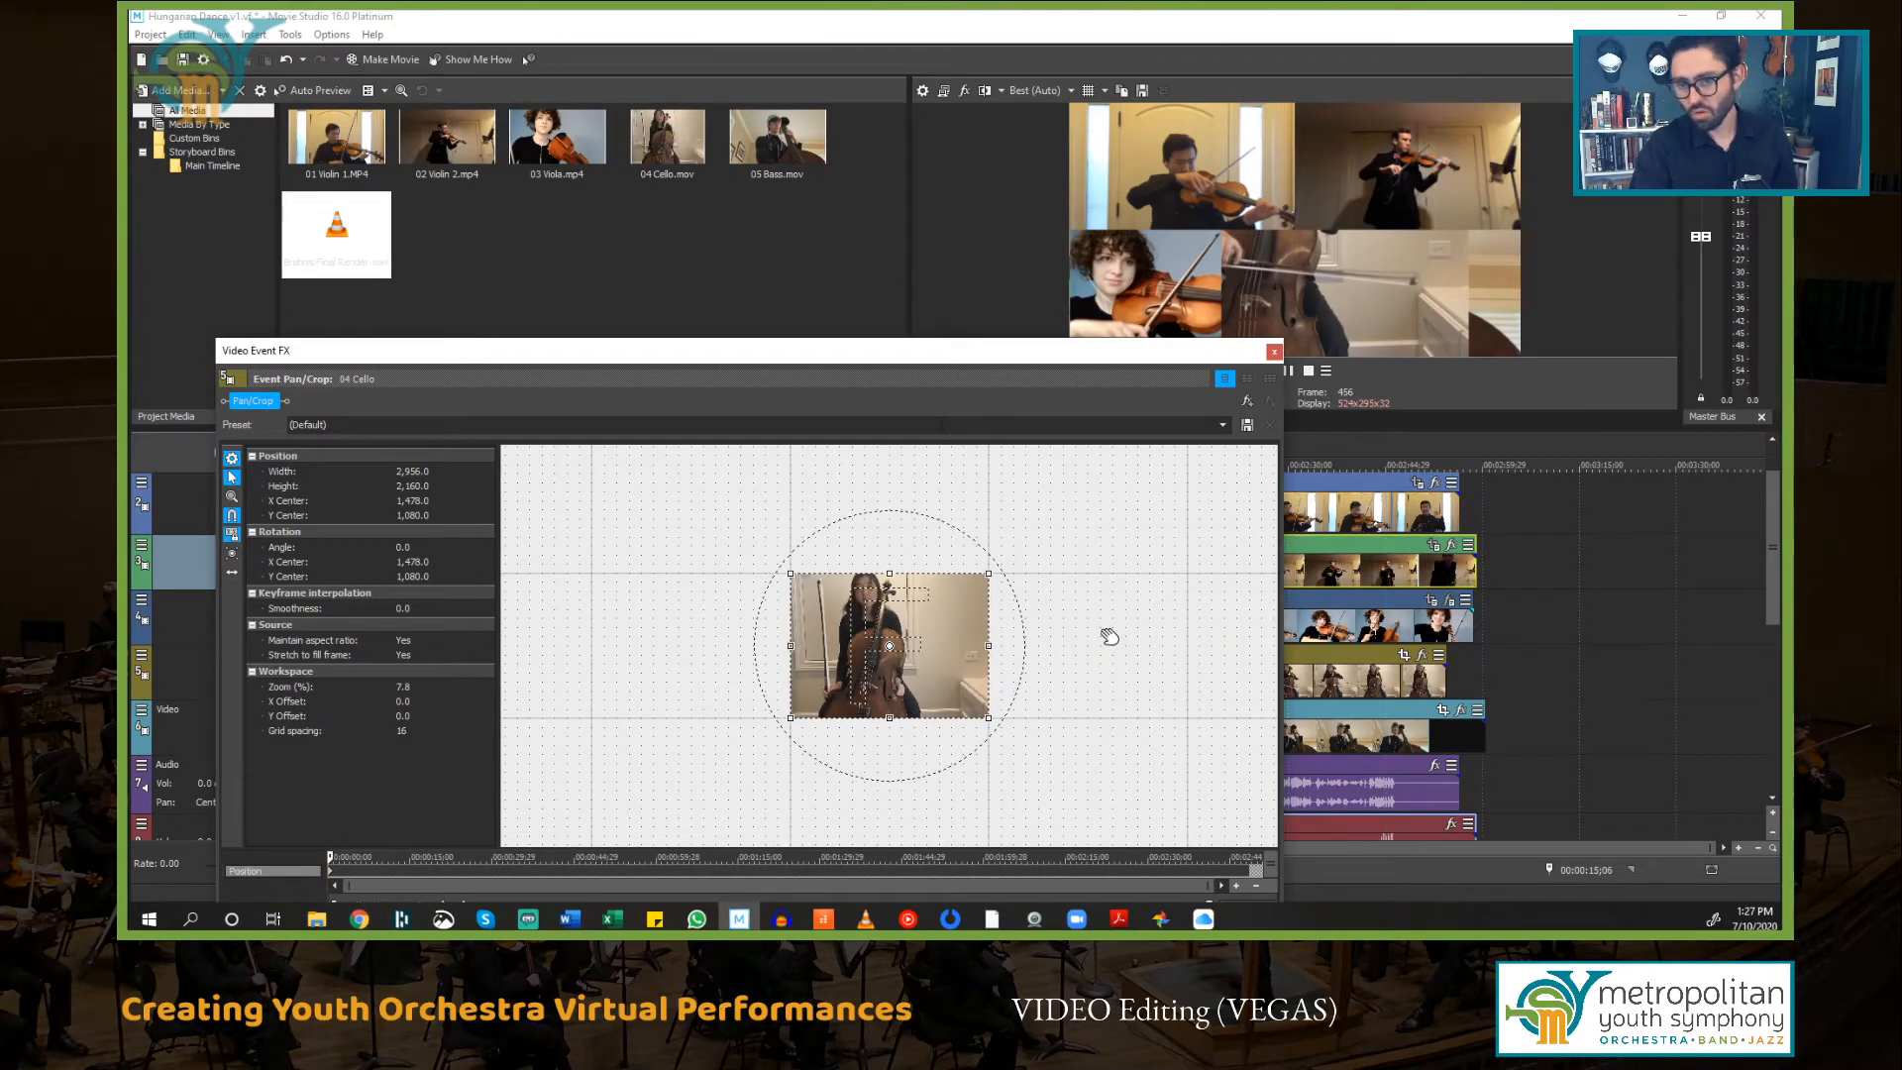
{"action": "mouse_move", "coordinate": [1104, 646]}
{"action": "left_mouse_down"}
{"action": "mouse_move", "coordinate": [1078, 561]}
{"action": "mouse_move", "coordinate": [1100, 631]}
{"action": "left_mouse_up"}
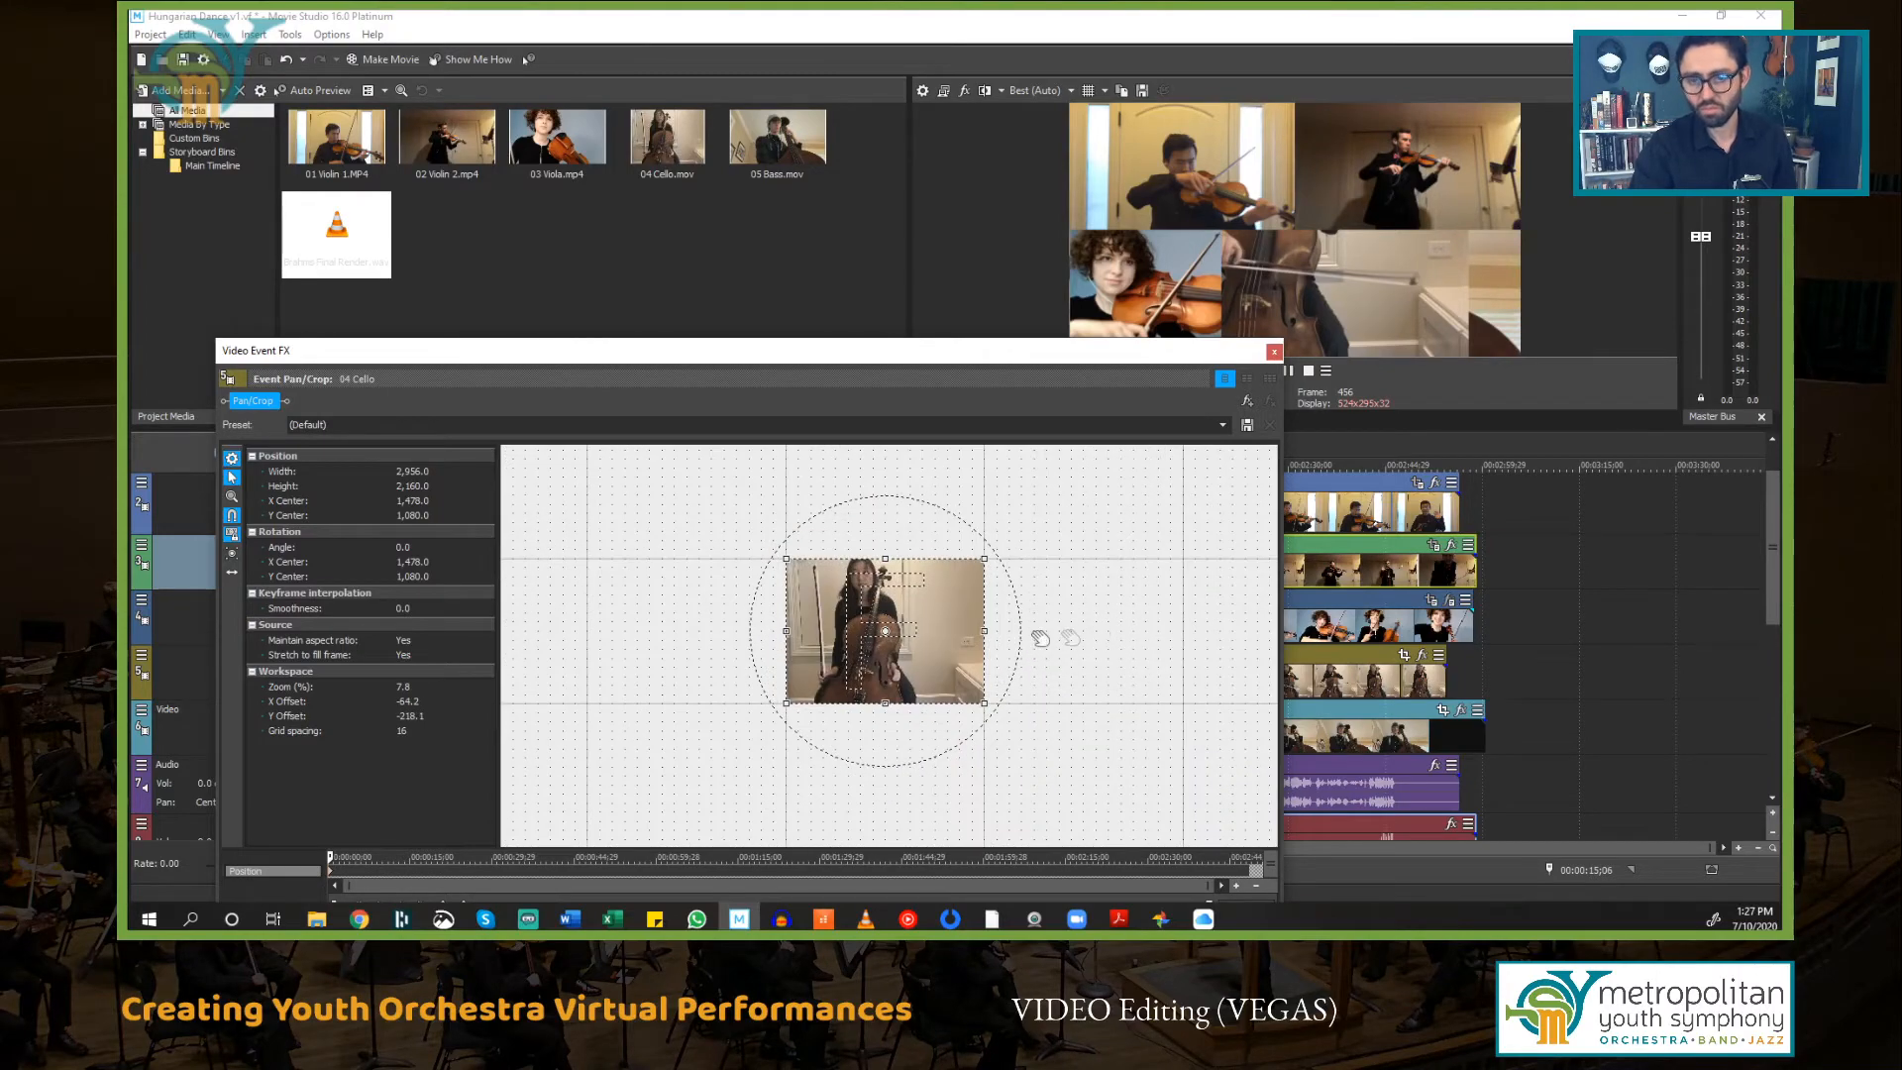
{"action": "right_click", "coordinate": [941, 614]}
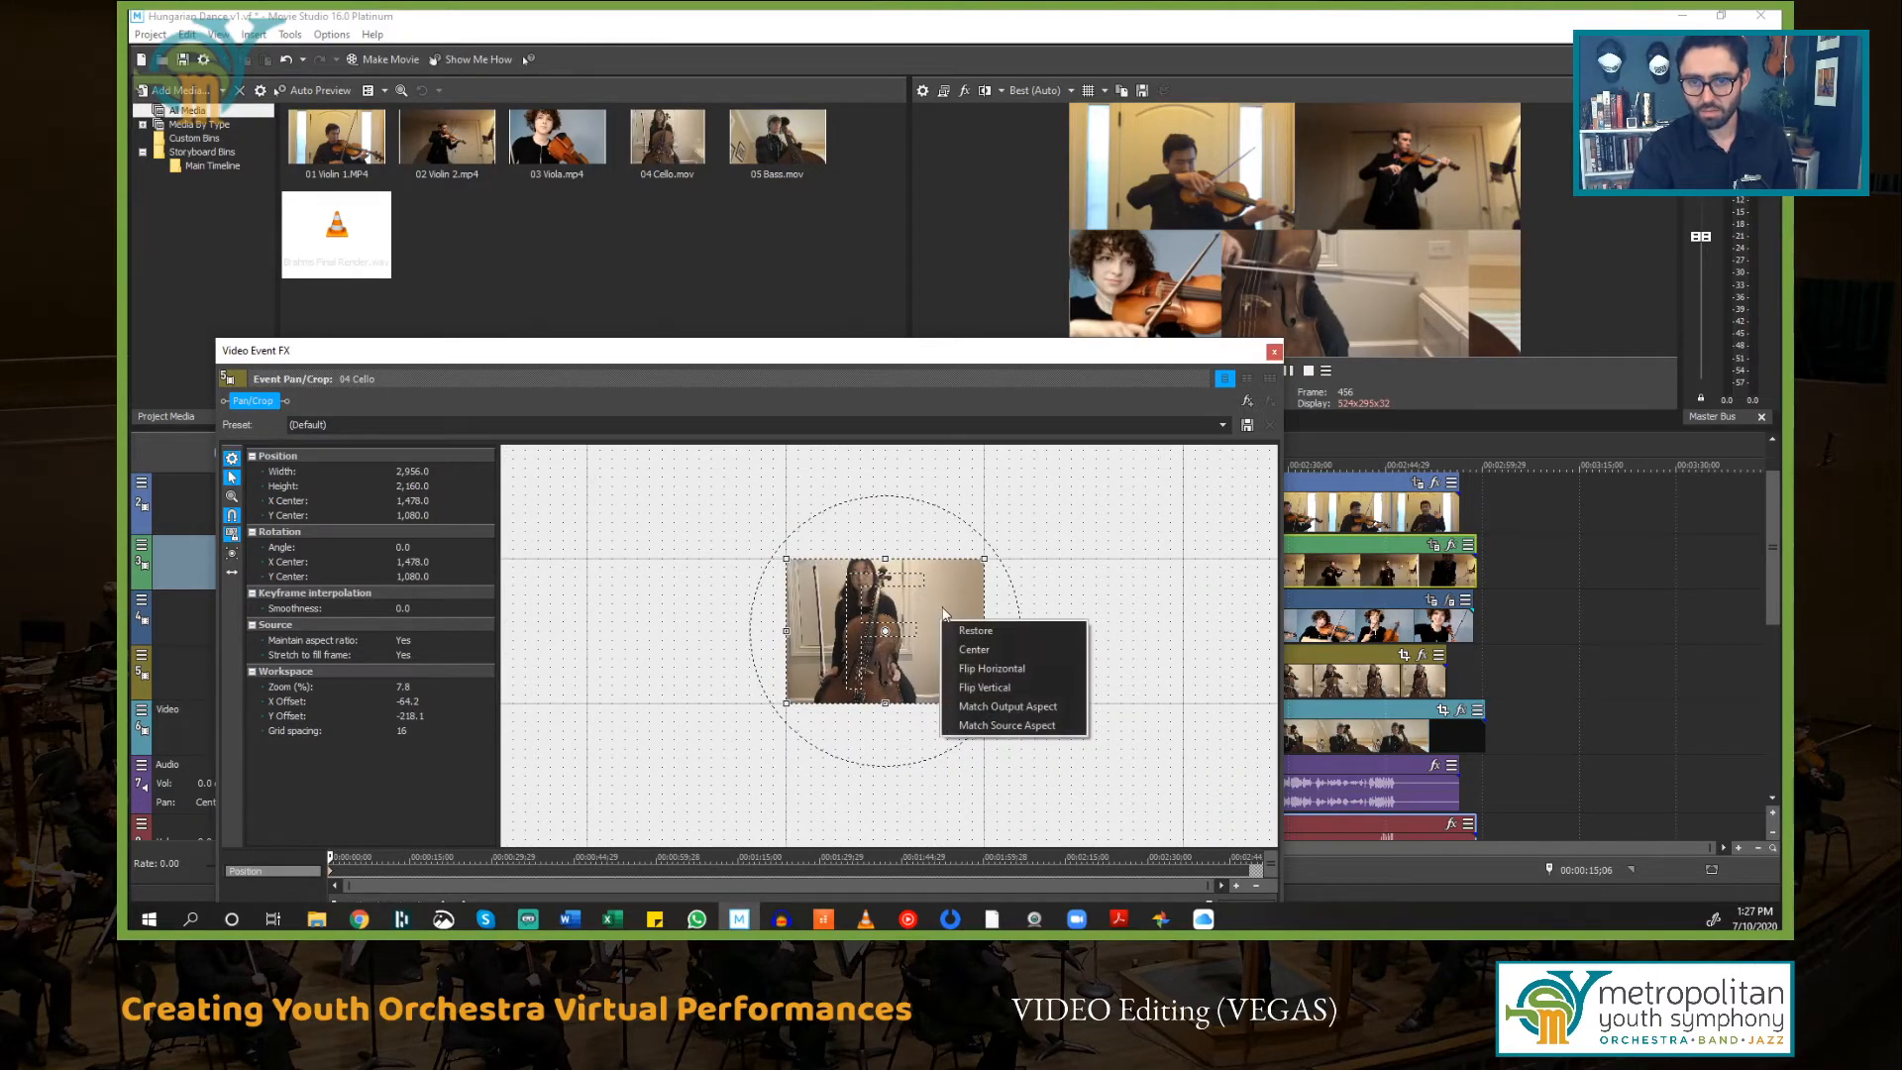
{"action": "left_click", "coordinate": [1050, 711]}
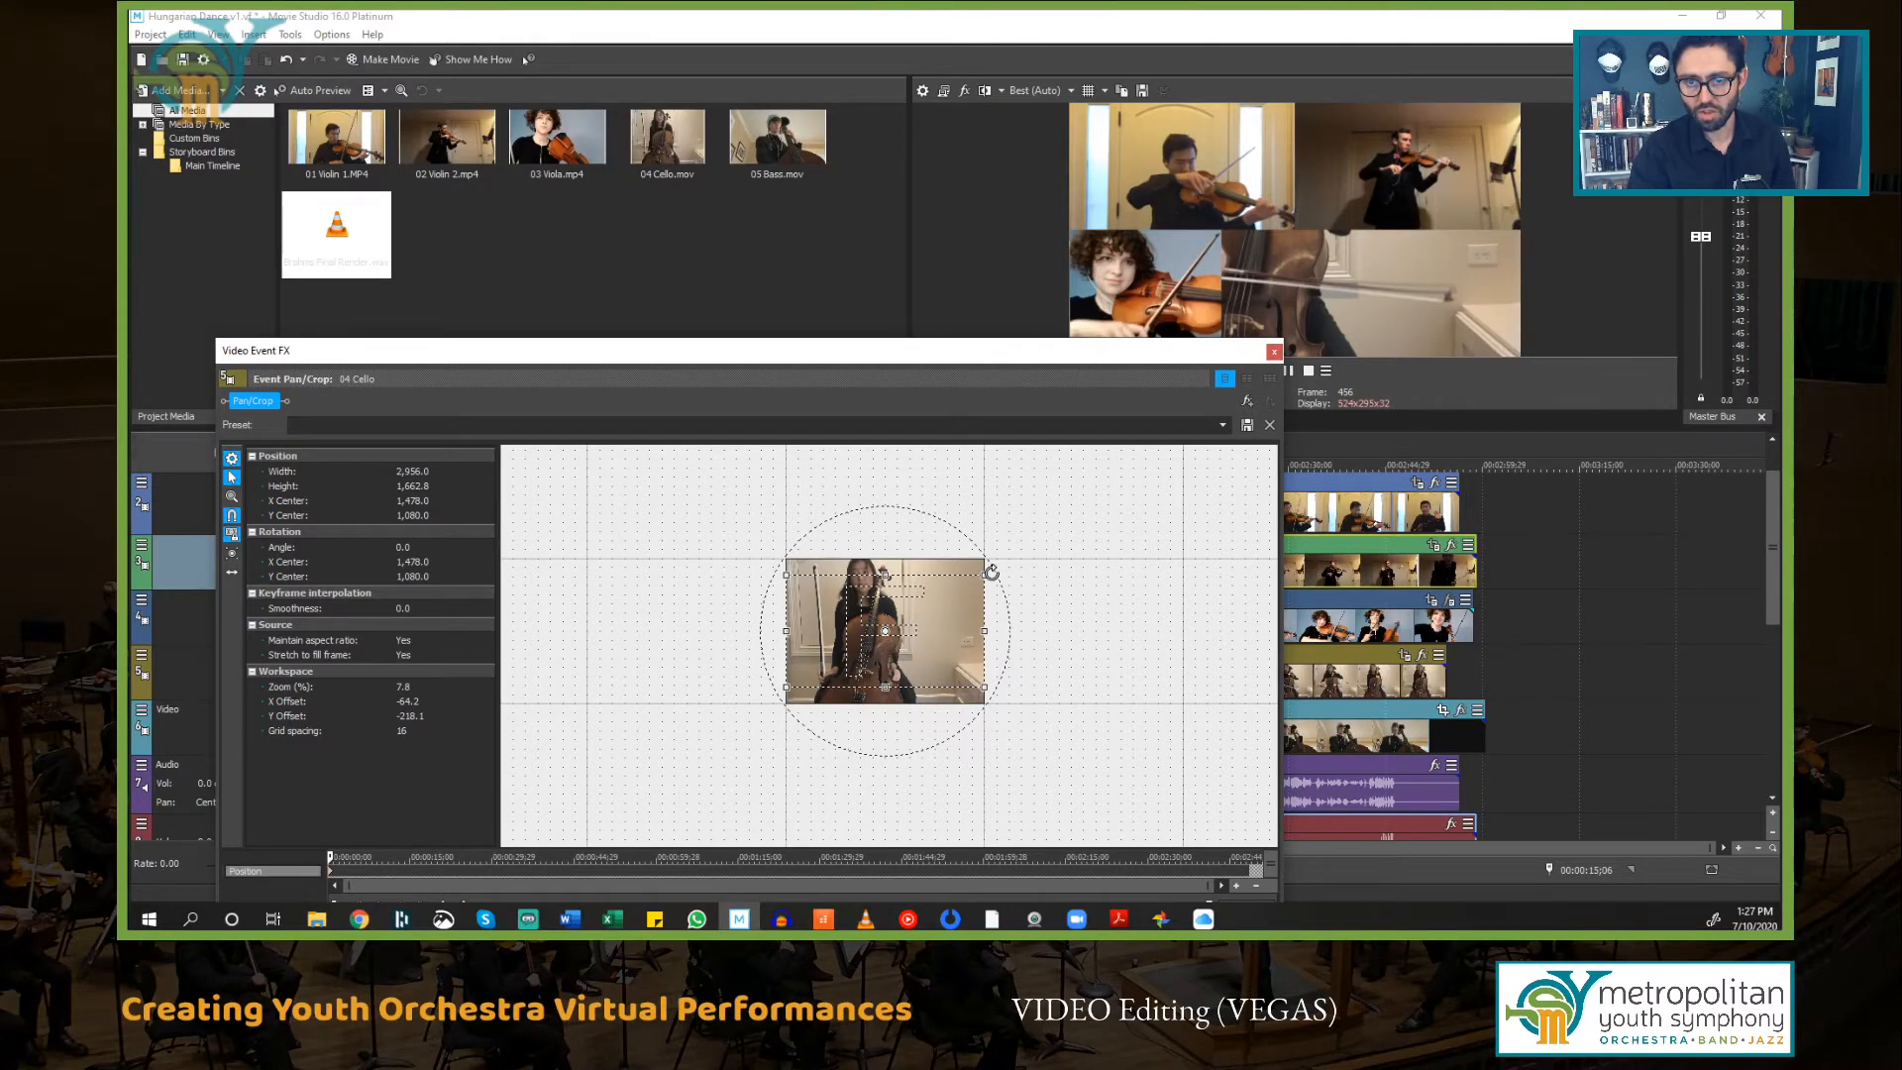
Step: Enlarge the 04 Cello frame to about 7440 by 4185 and position it so the cello sits in the lower-middle cell
{"action": "scroll", "coordinate": [985, 565], "scroll_direction": "down", "scroll_amount": 3}
{"action": "left_click_drag", "start_coordinate": [963, 591], "coordinate": [1197, 453]}
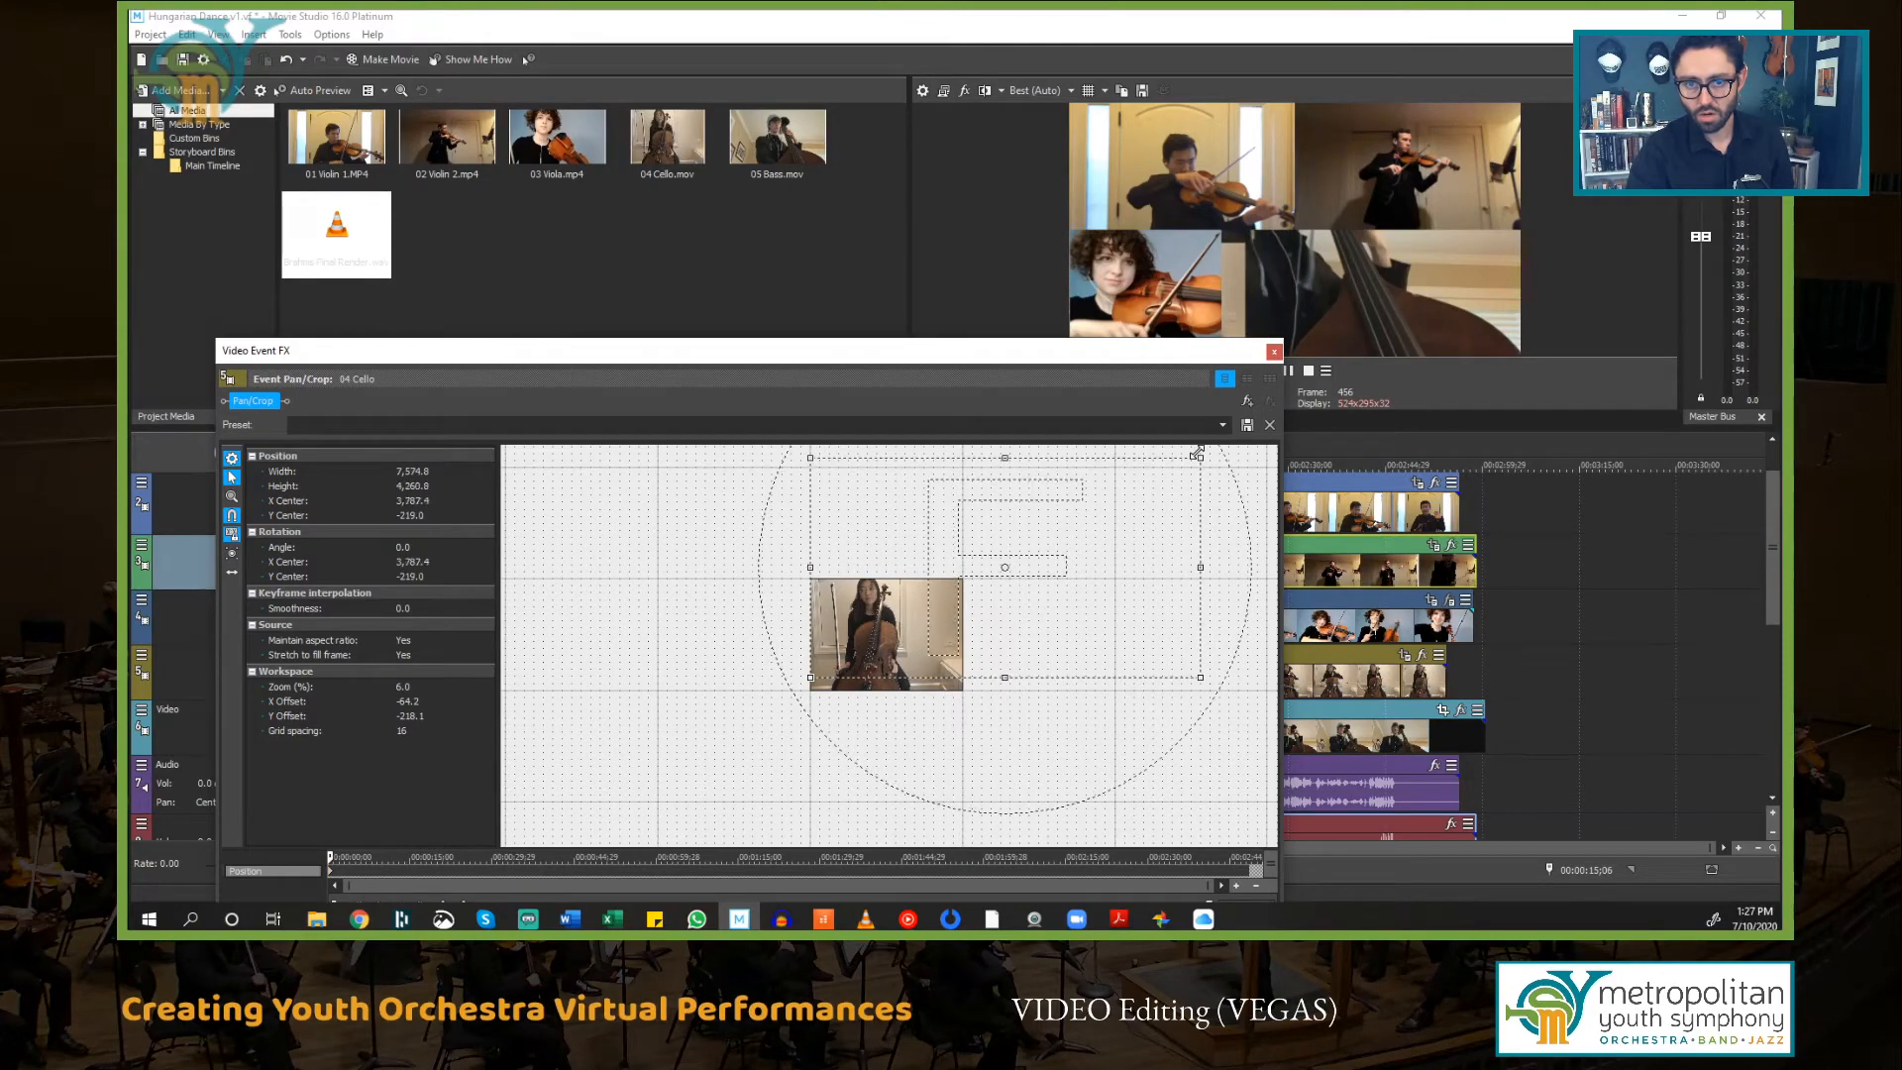
{"action": "left_click_drag", "start_coordinate": [805, 677], "coordinate": [745, 654]}
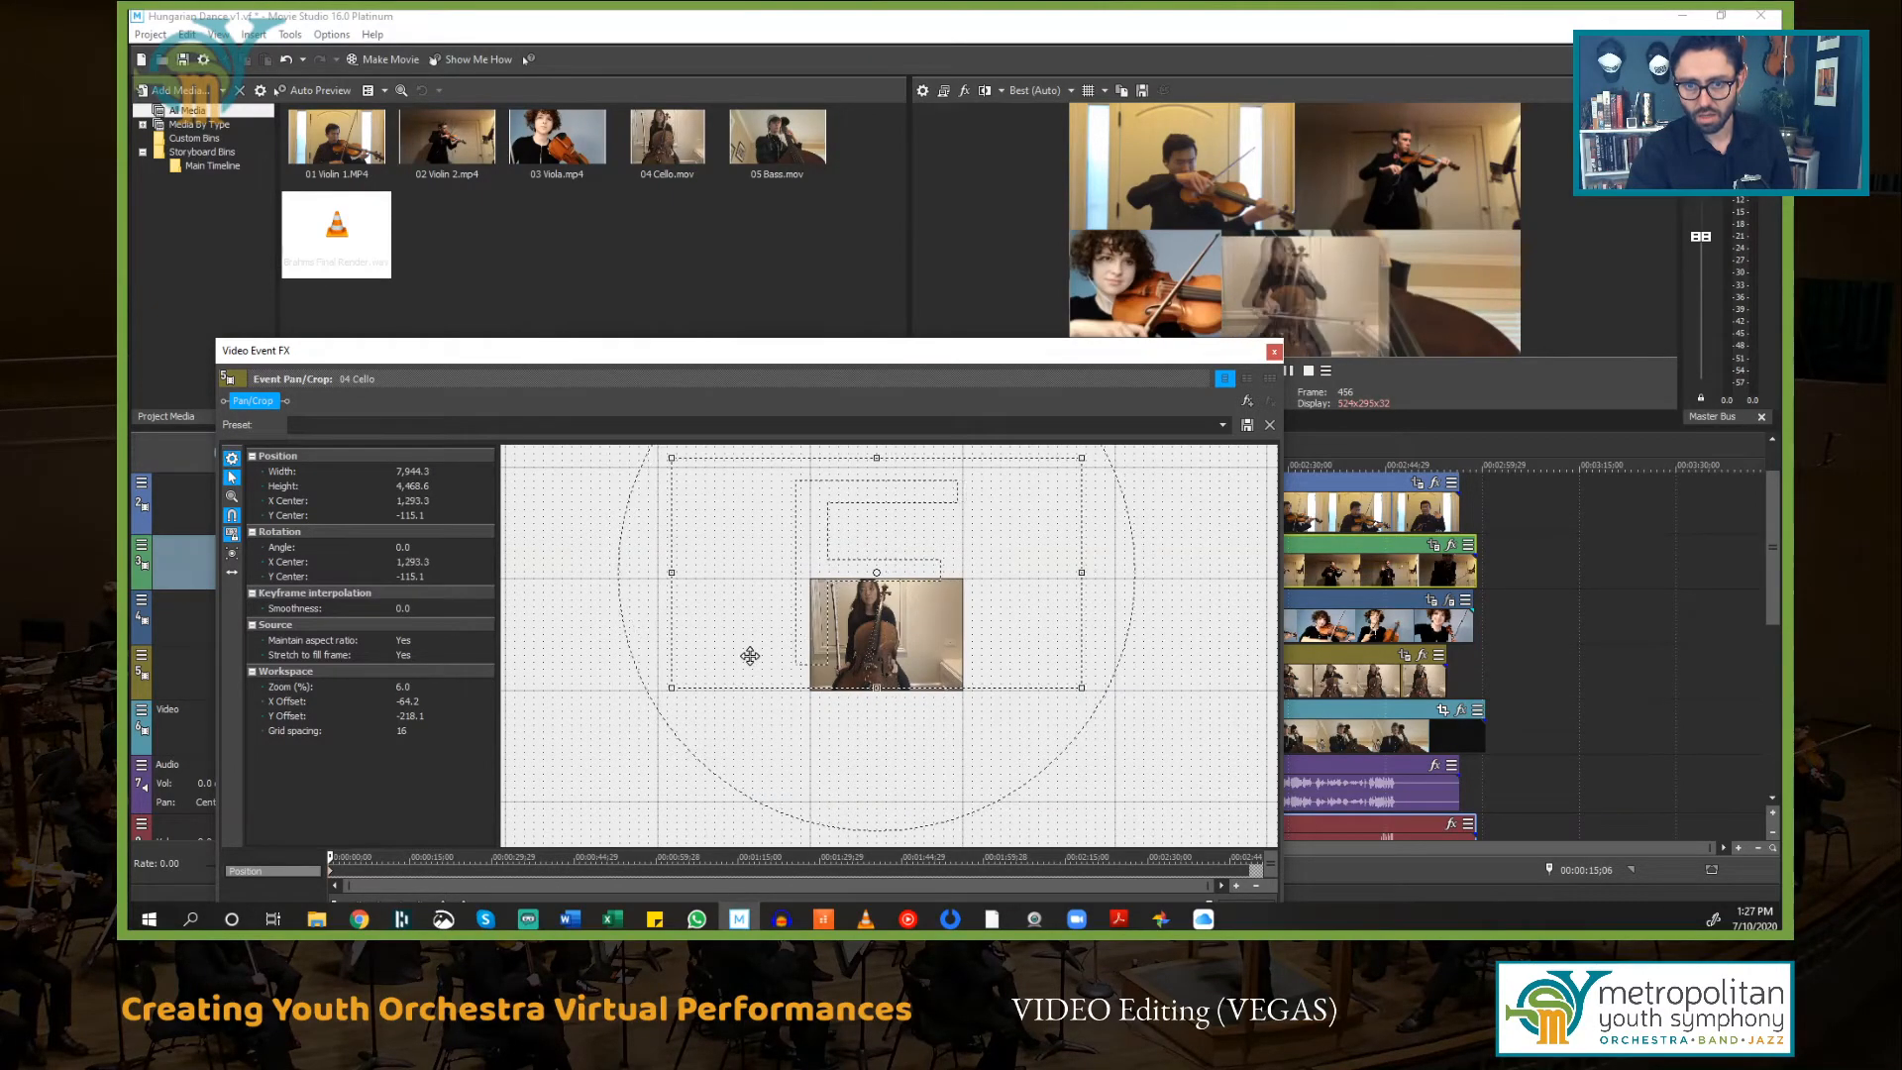
{"action": "scroll", "coordinate": [924, 609], "scroll_direction": "up", "scroll_amount": 3}
{"action": "scroll", "coordinate": [924, 609], "scroll_direction": "down", "scroll_amount": 3}
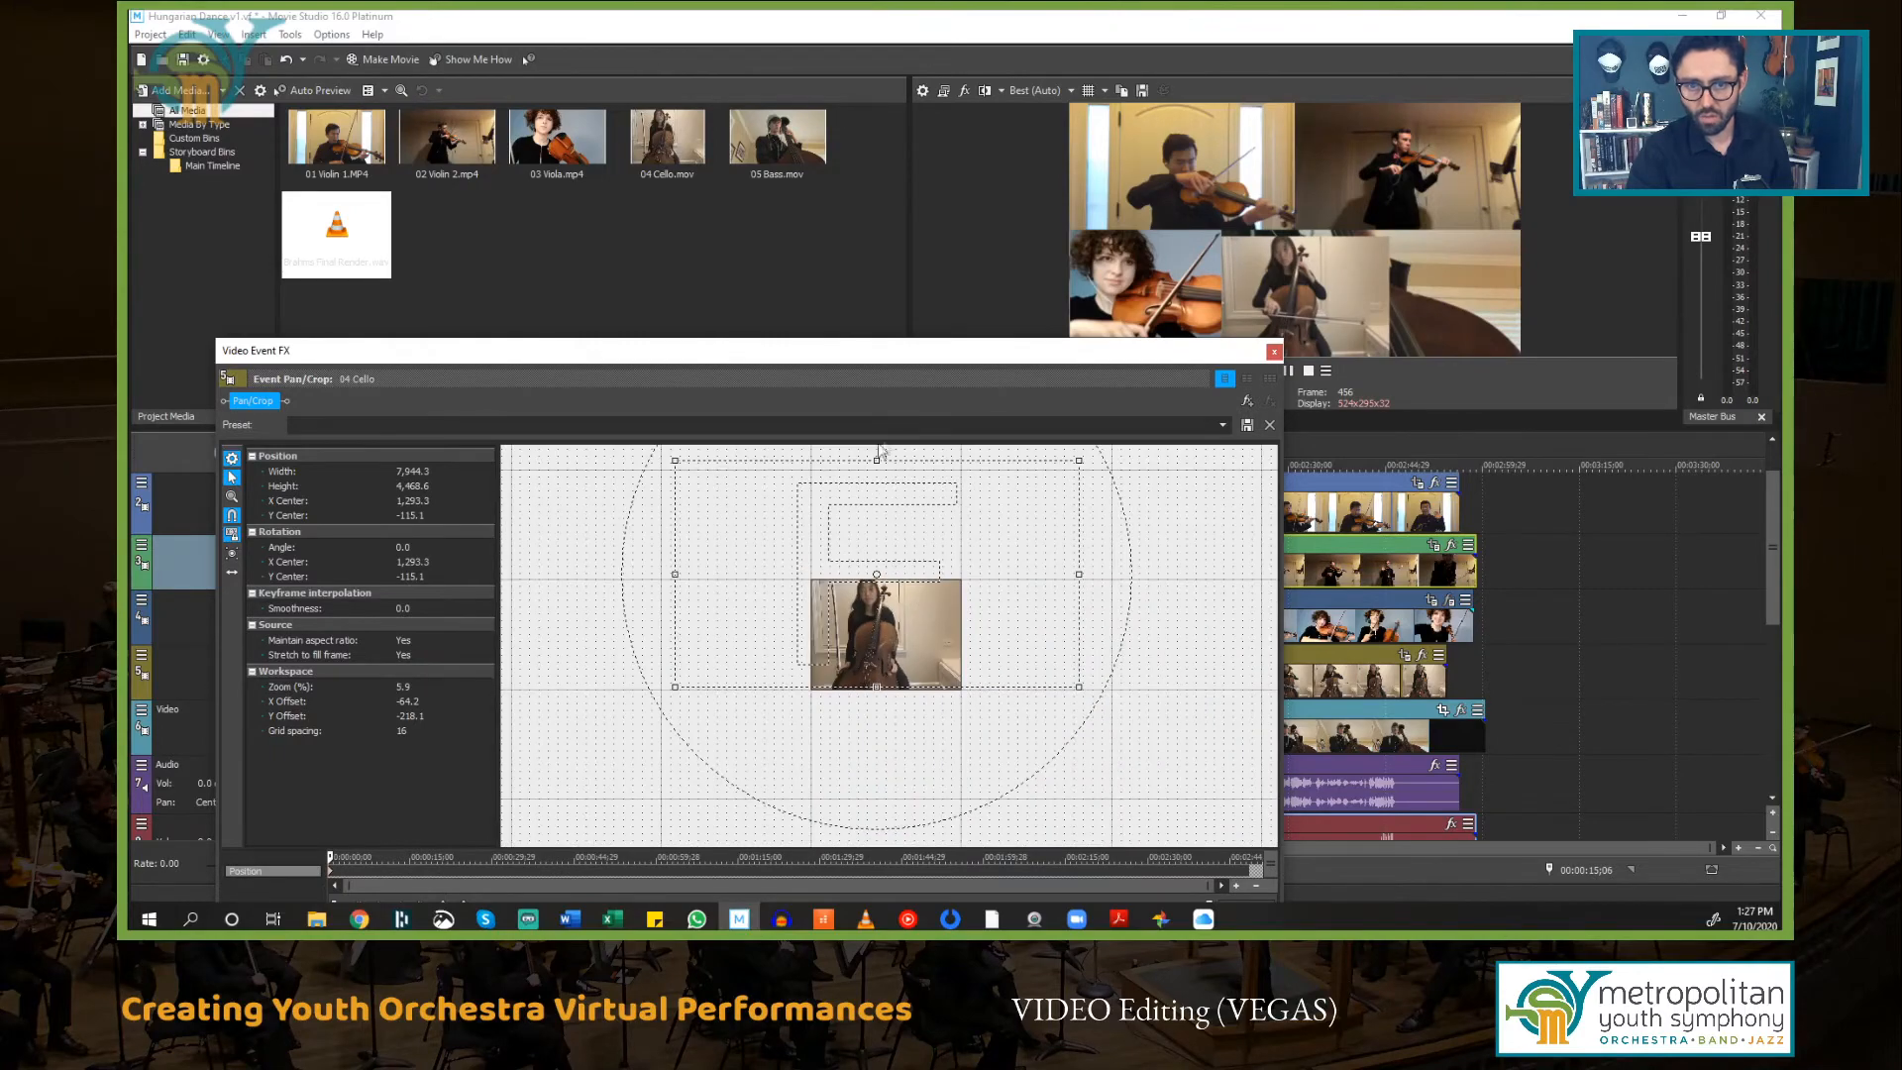
{"action": "left_click_drag", "start_coordinate": [878, 464], "coordinate": [879, 478]}
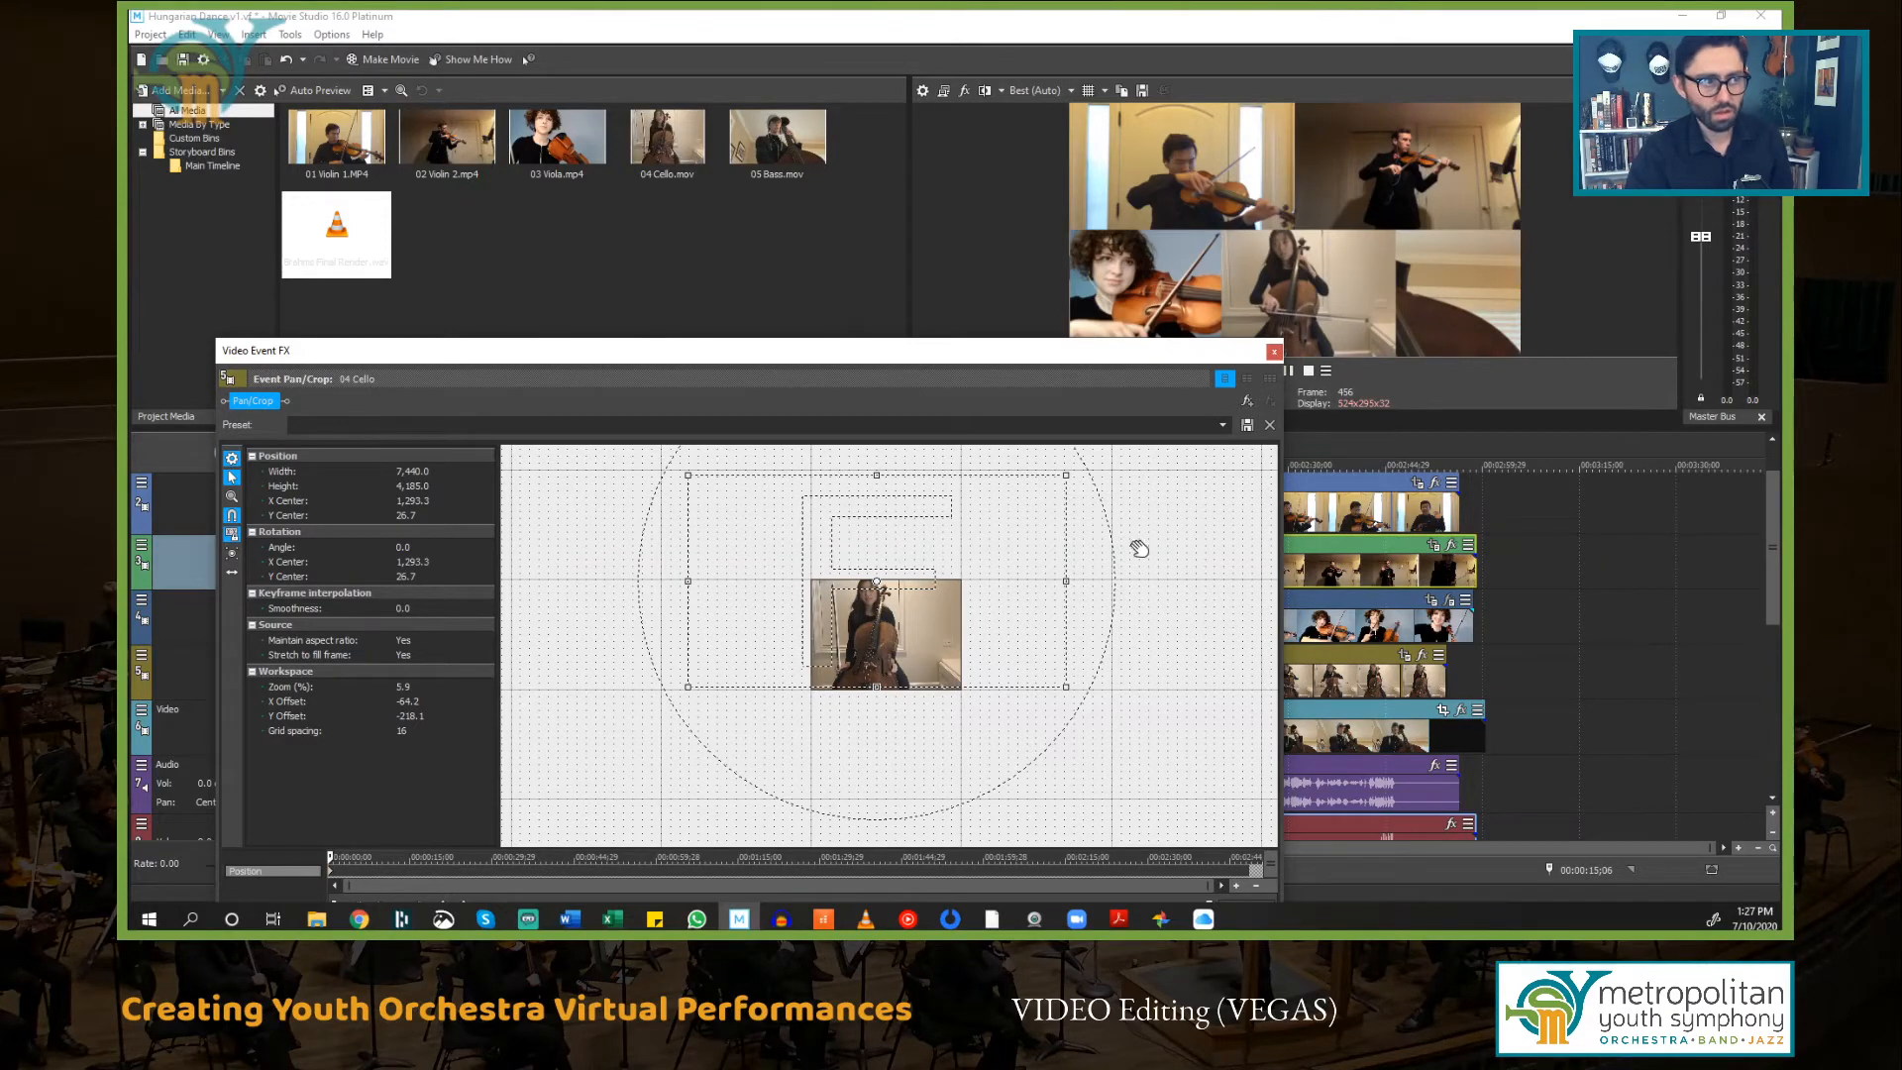
{"action": "left_click_drag", "start_coordinate": [901, 636], "coordinate": [911, 641]}
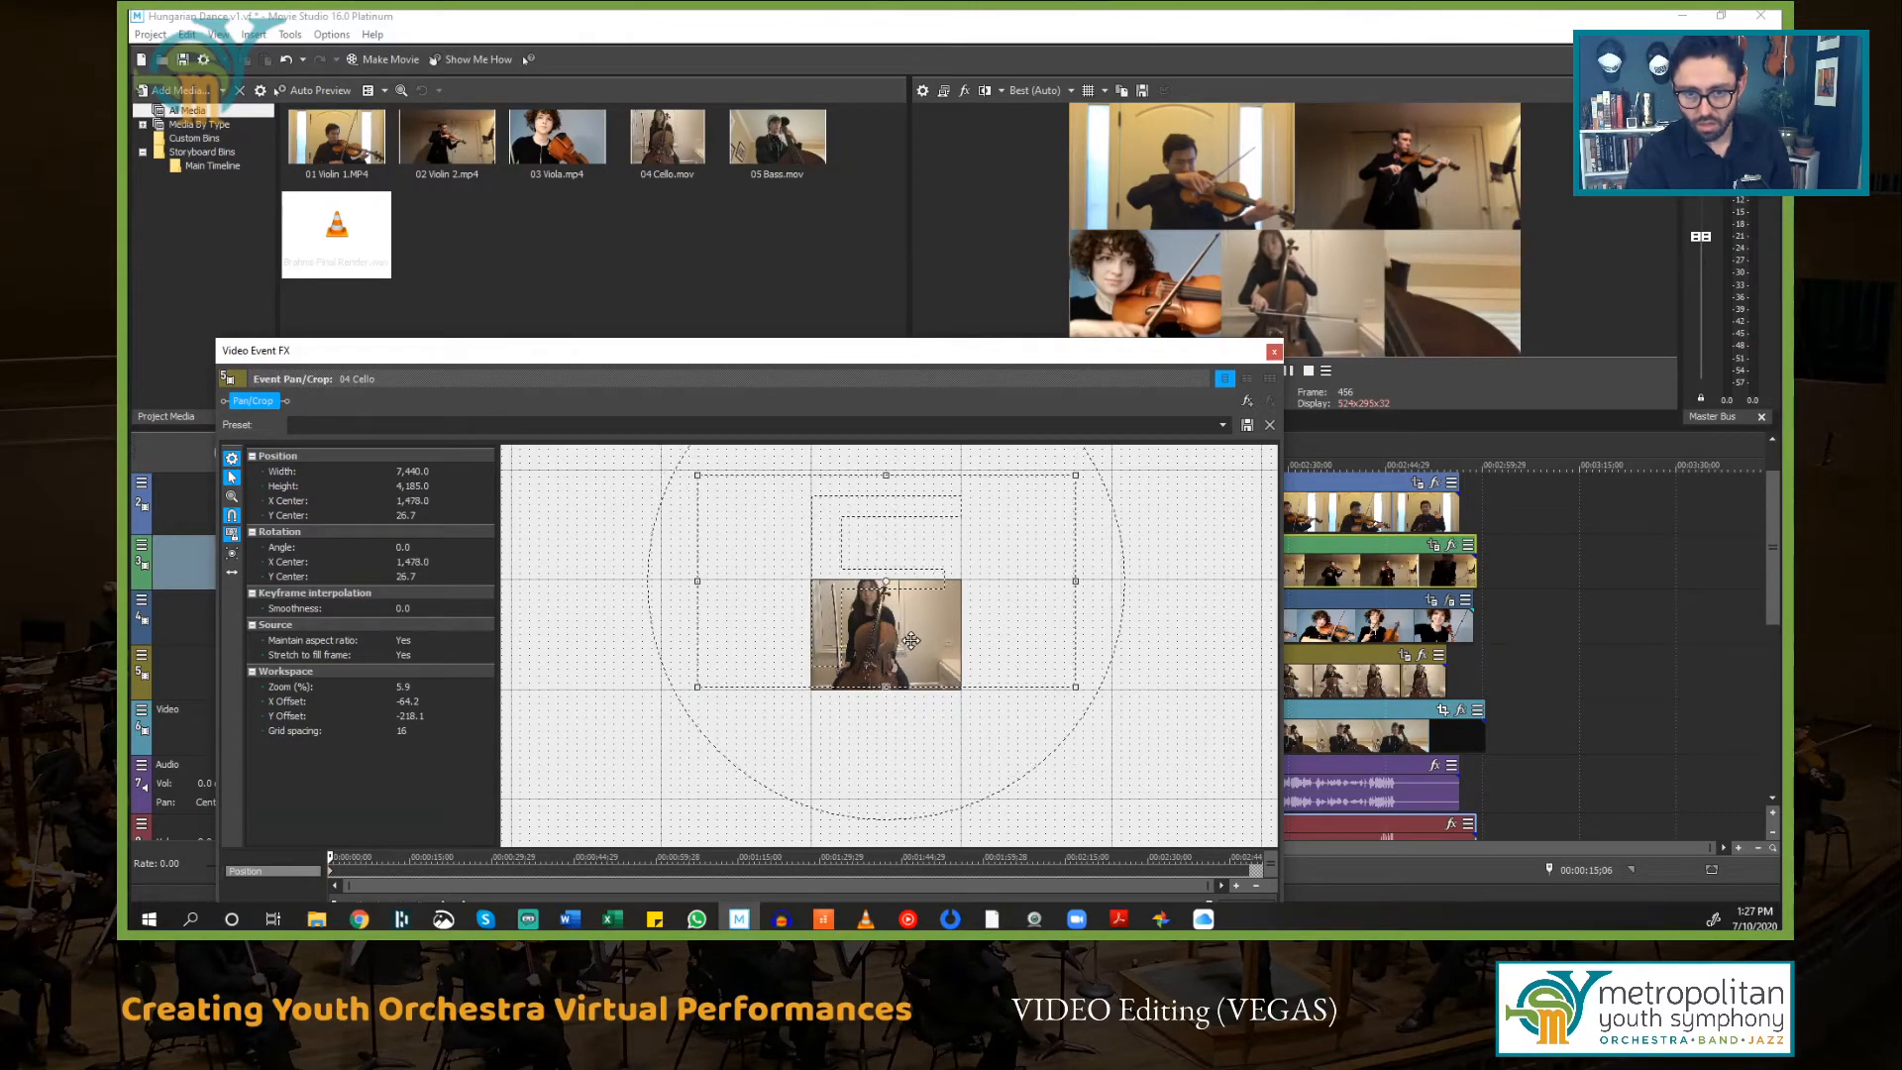
{"action": "scroll", "coordinate": [908, 642], "scroll_direction": "up", "scroll_amount": 4}
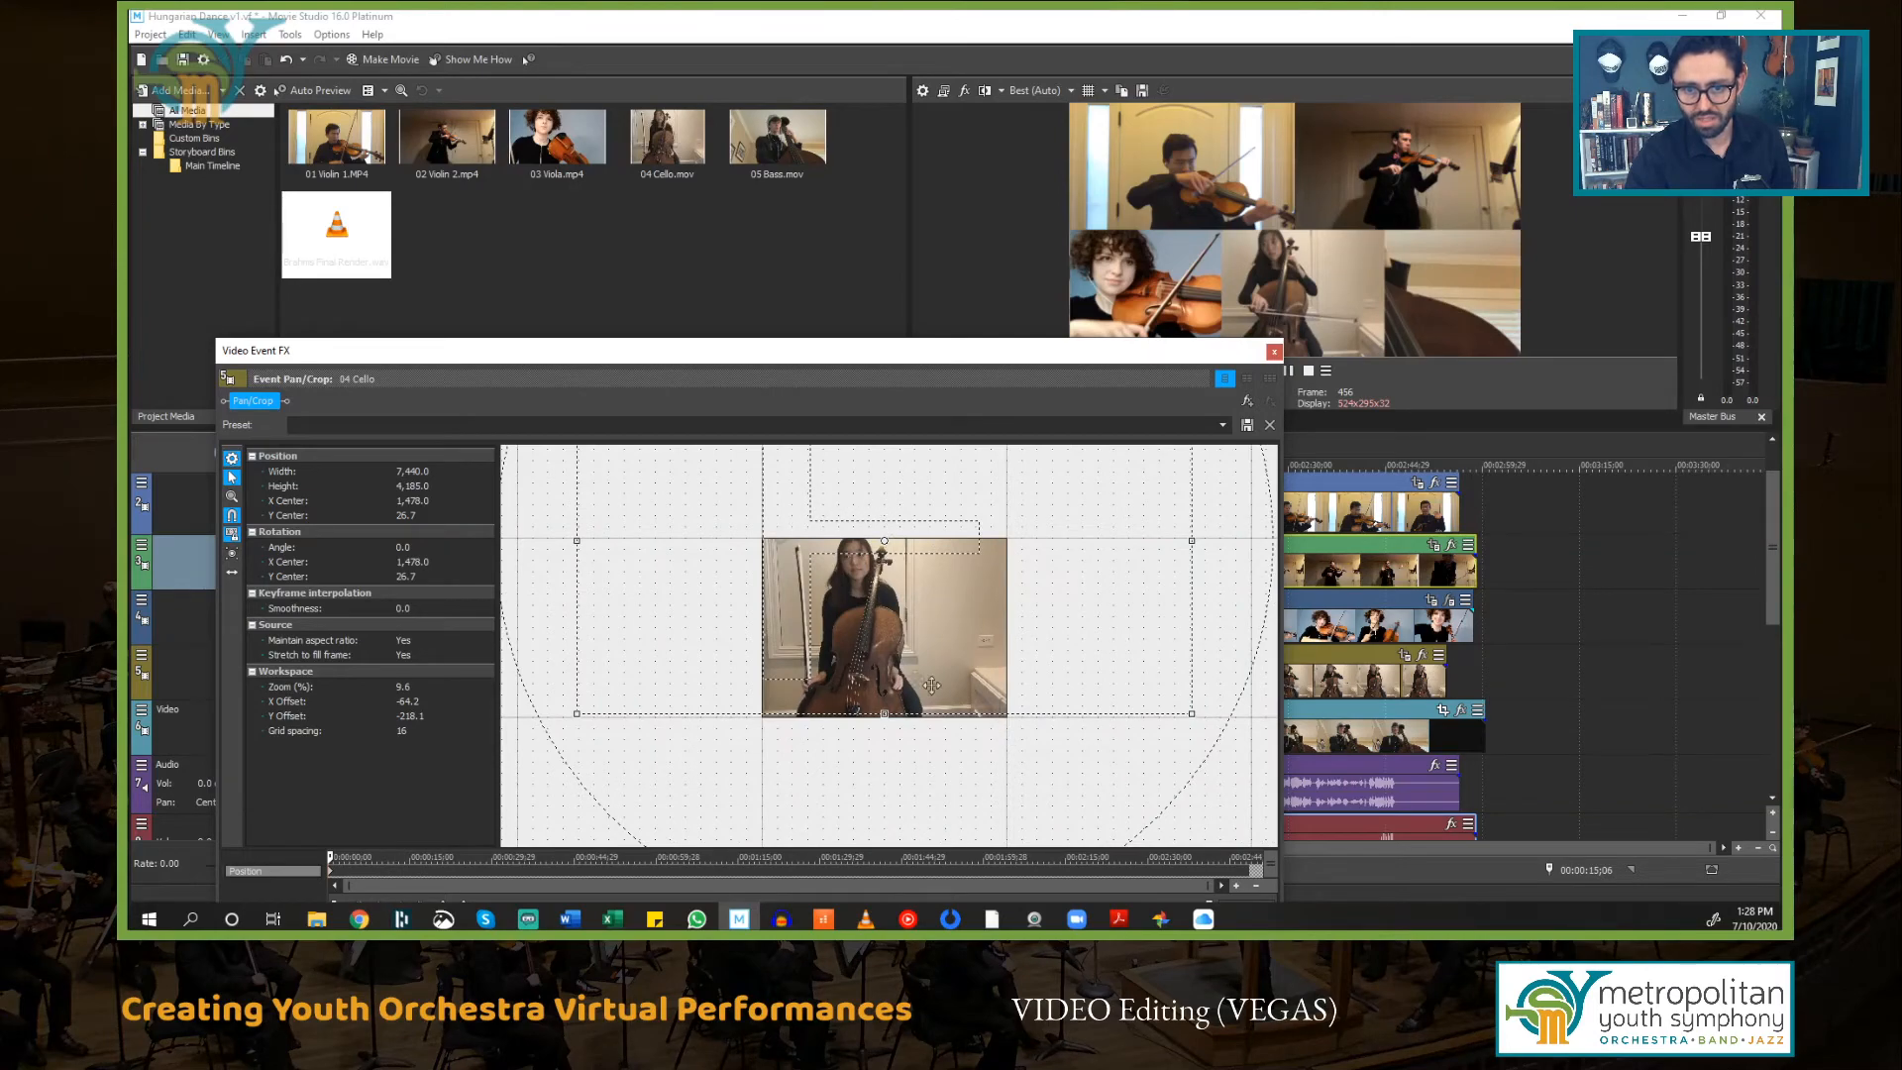
{"action": "scroll", "coordinate": [883, 589], "scroll_direction": "down", "scroll_amount": 5}
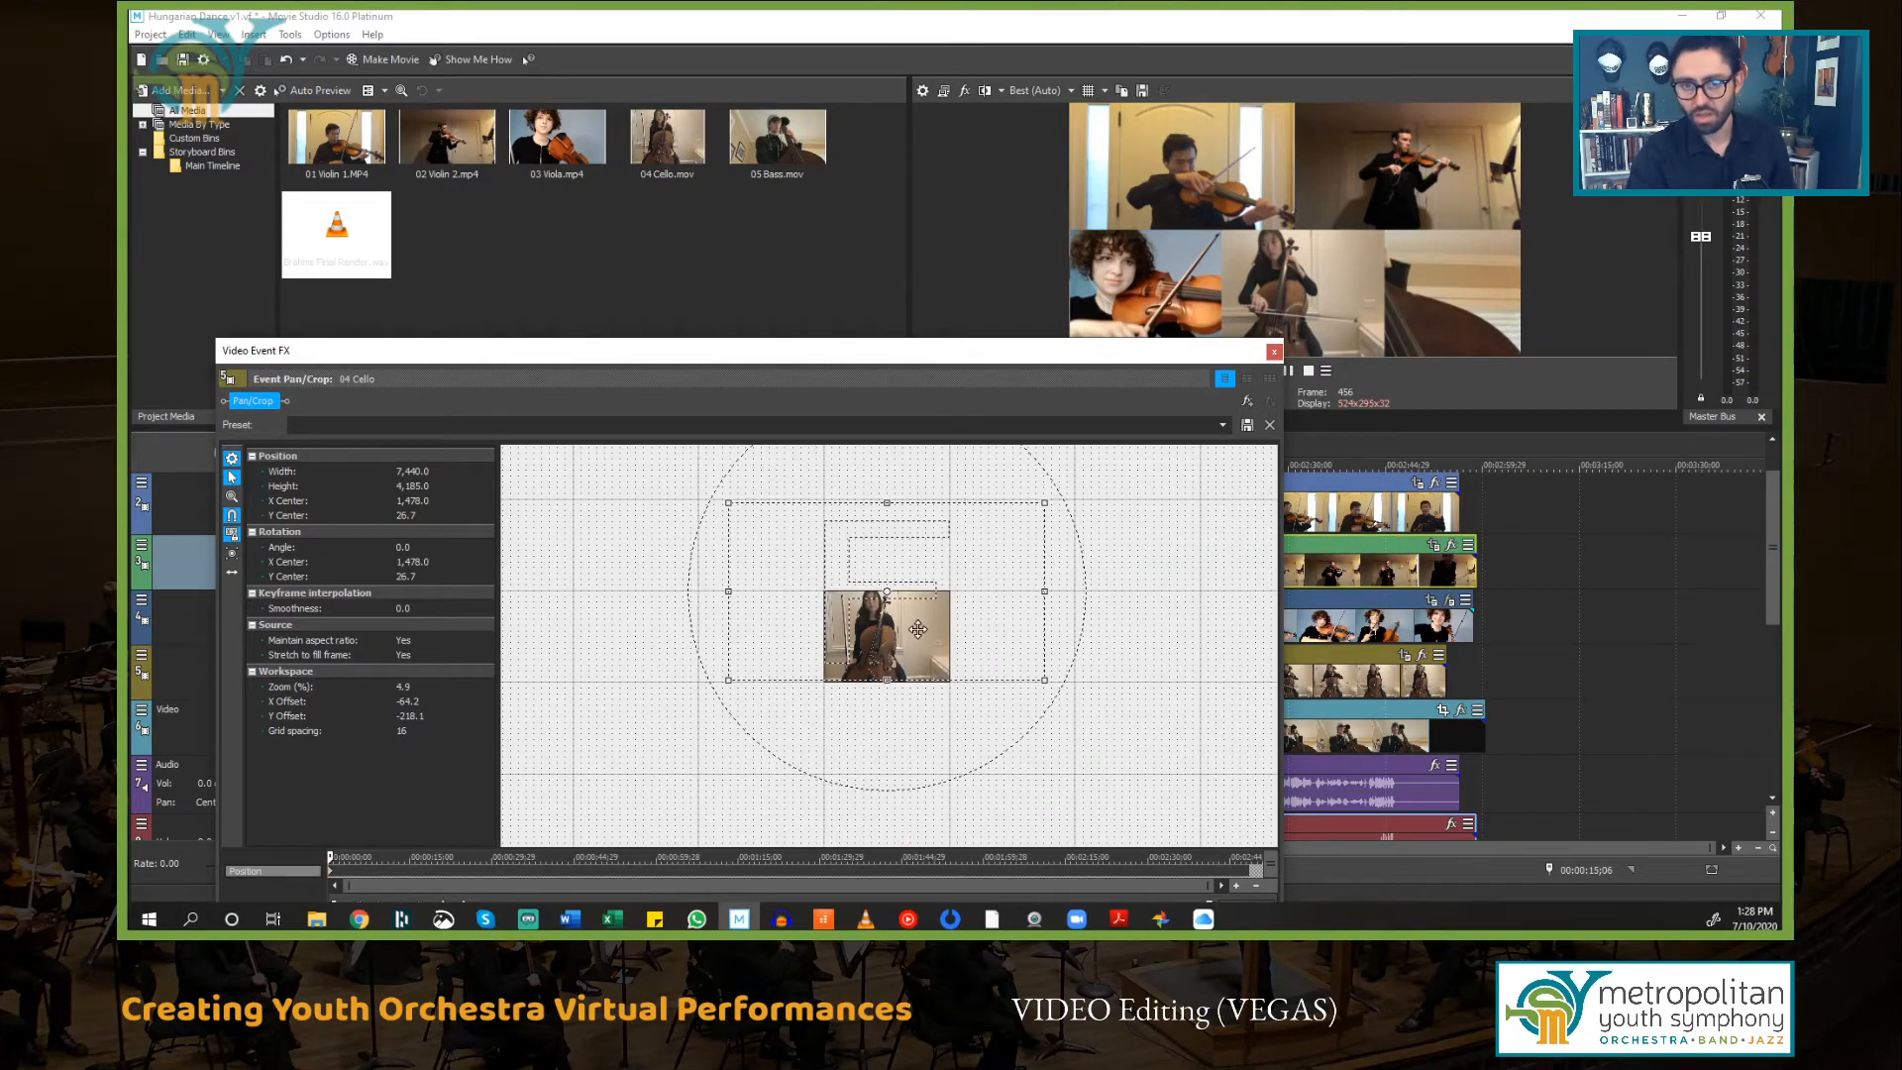
Step: Add the VEGAS Crop effect to the 04 Cello event
{"action": "left_click", "coordinate": [1249, 400]}
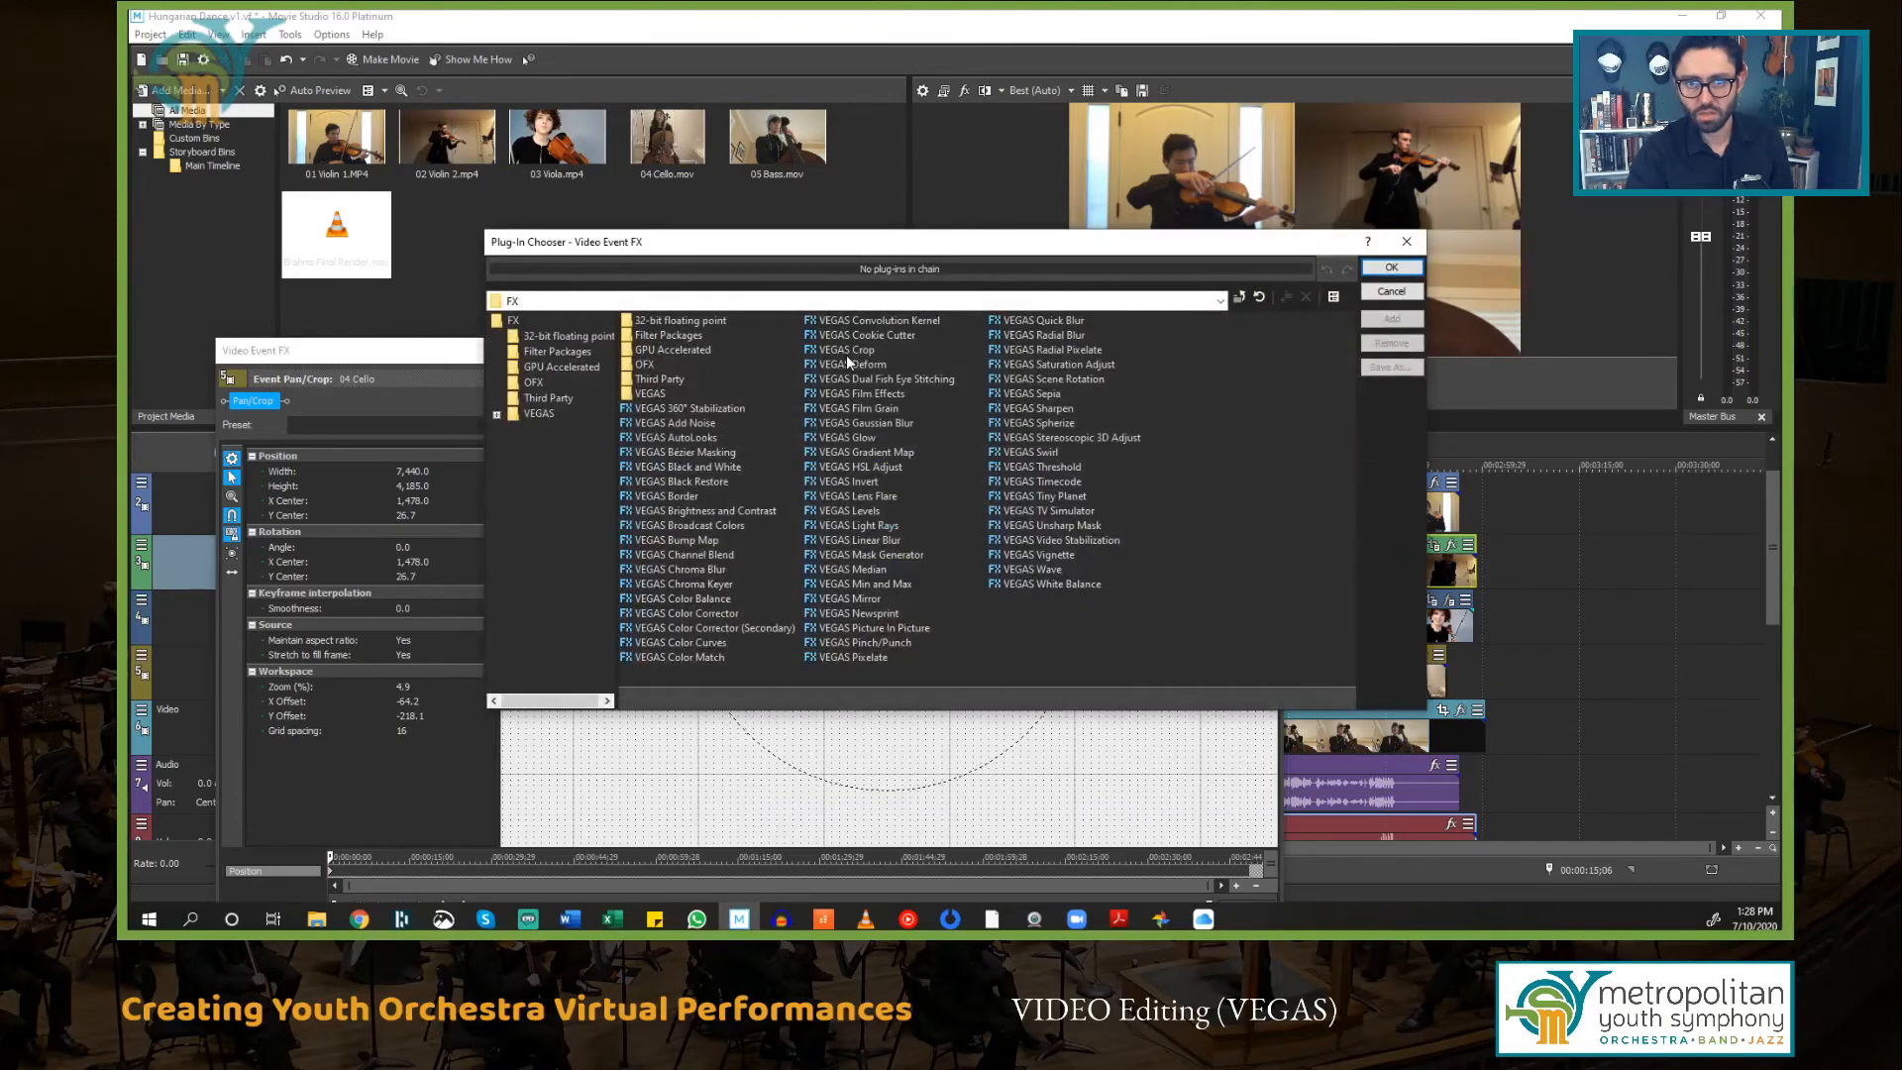
{"action": "left_click", "coordinate": [848, 351]}
{"action": "left_click", "coordinate": [1392, 269]}
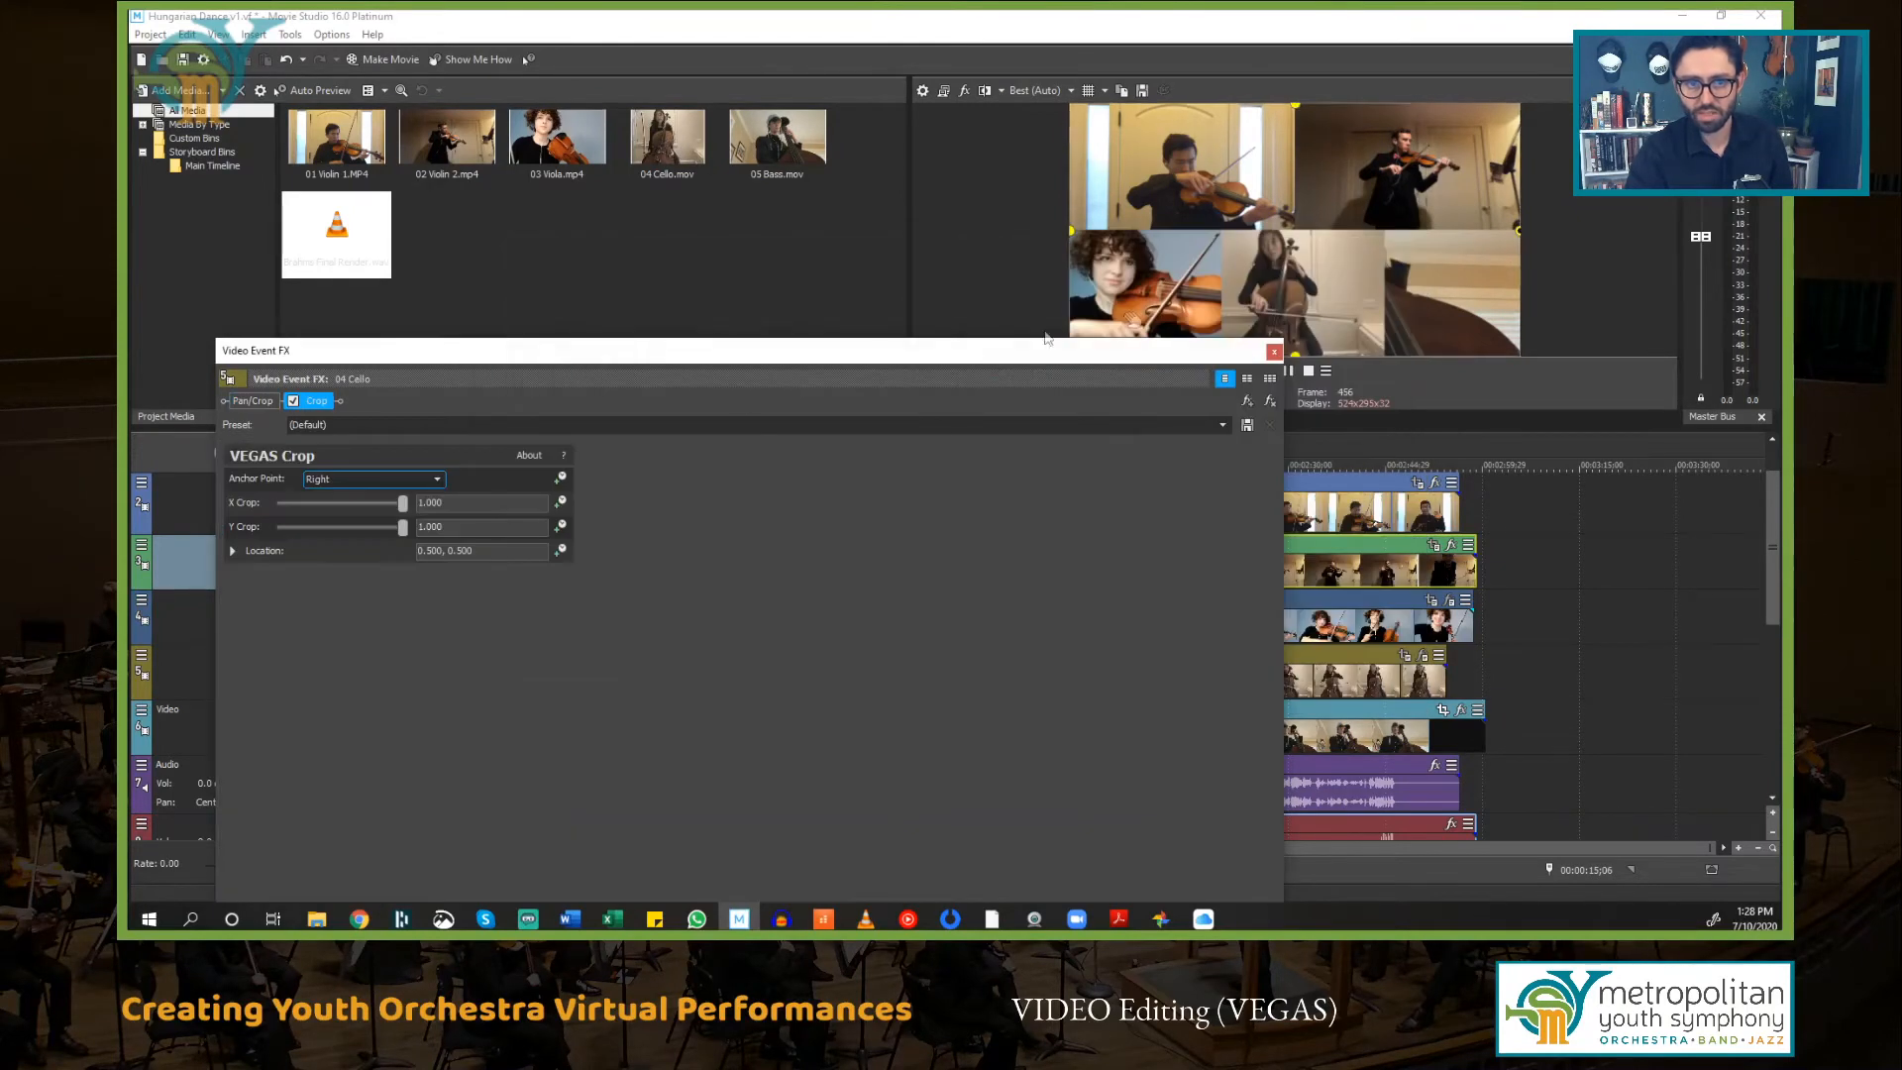
Step: Crop the 04 Cello video to an X crop of 0.334 and a Y crop of 0.500
{"action": "left_click_drag", "start_coordinate": [1085, 242], "coordinate": [1220, 261]}
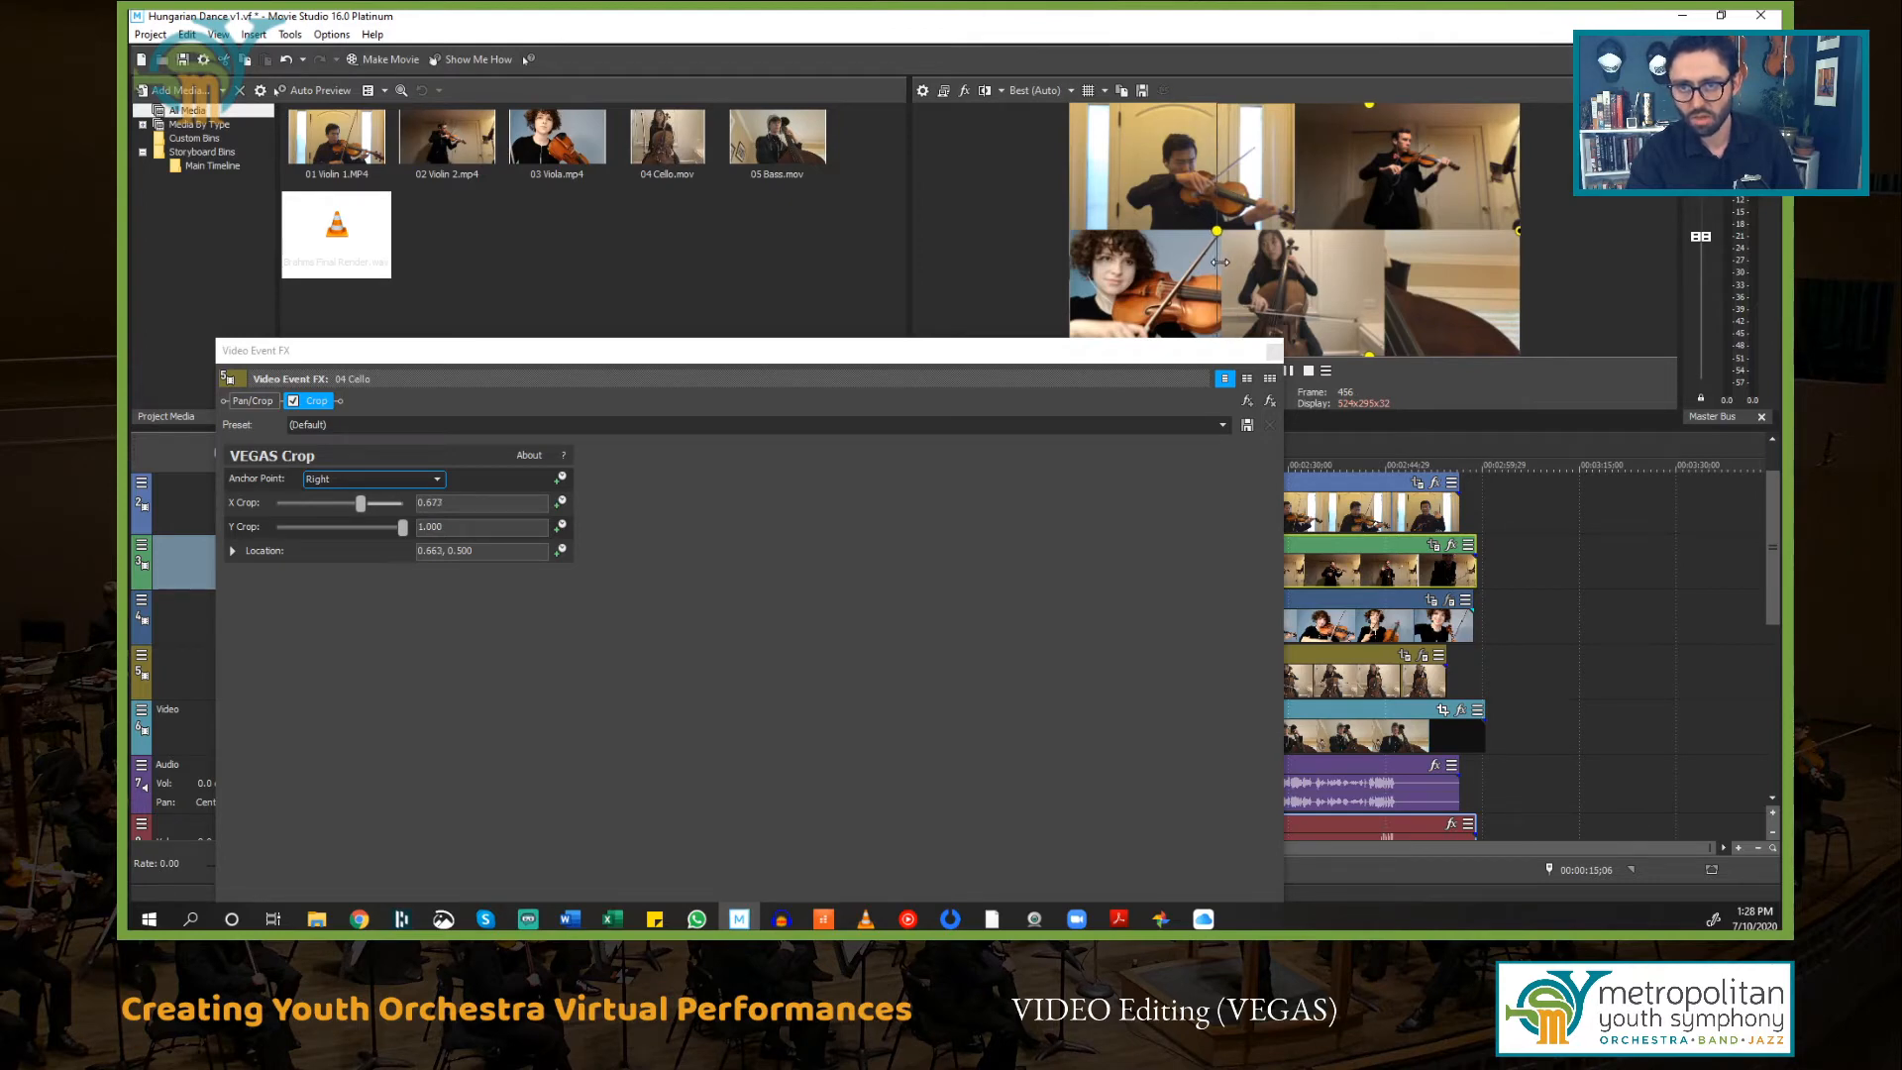
{"action": "left_click_drag", "start_coordinate": [1515, 231], "coordinate": [1363, 254]}
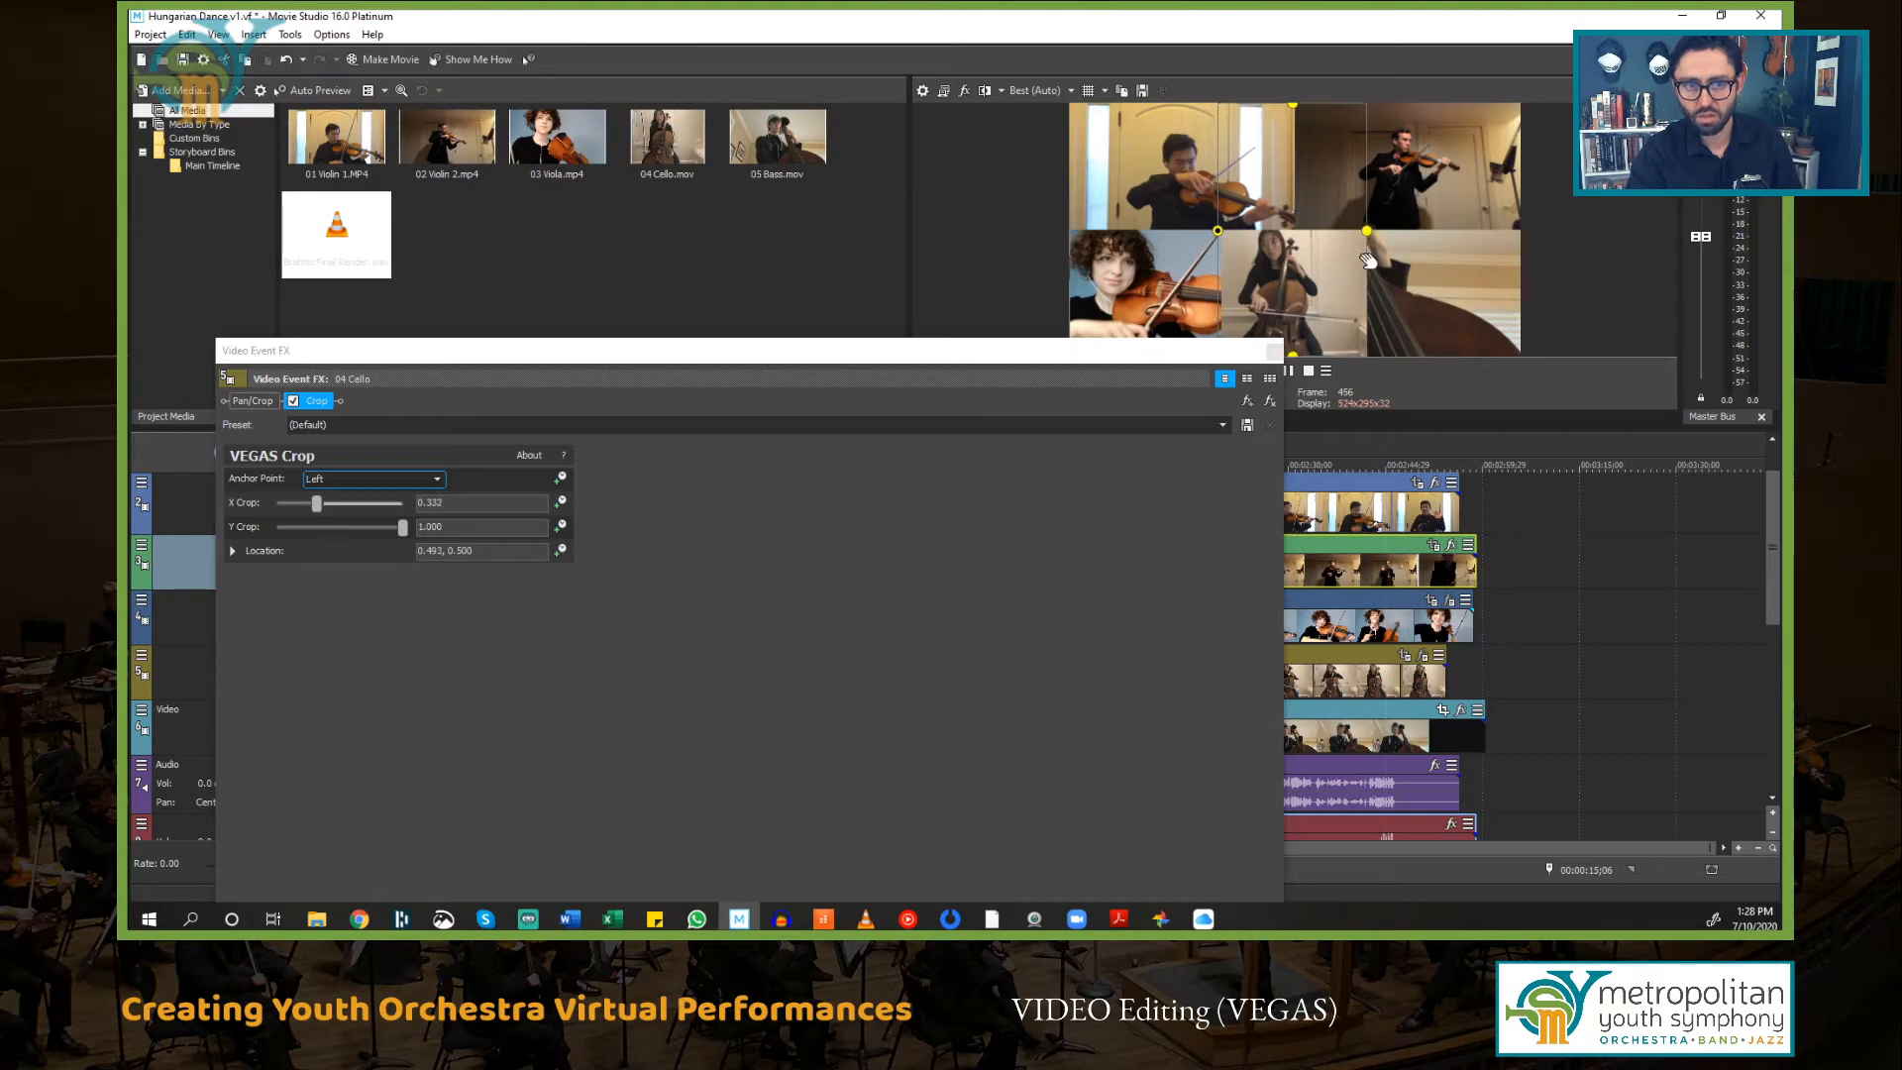
{"action": "left_click", "coordinate": [476, 503]}
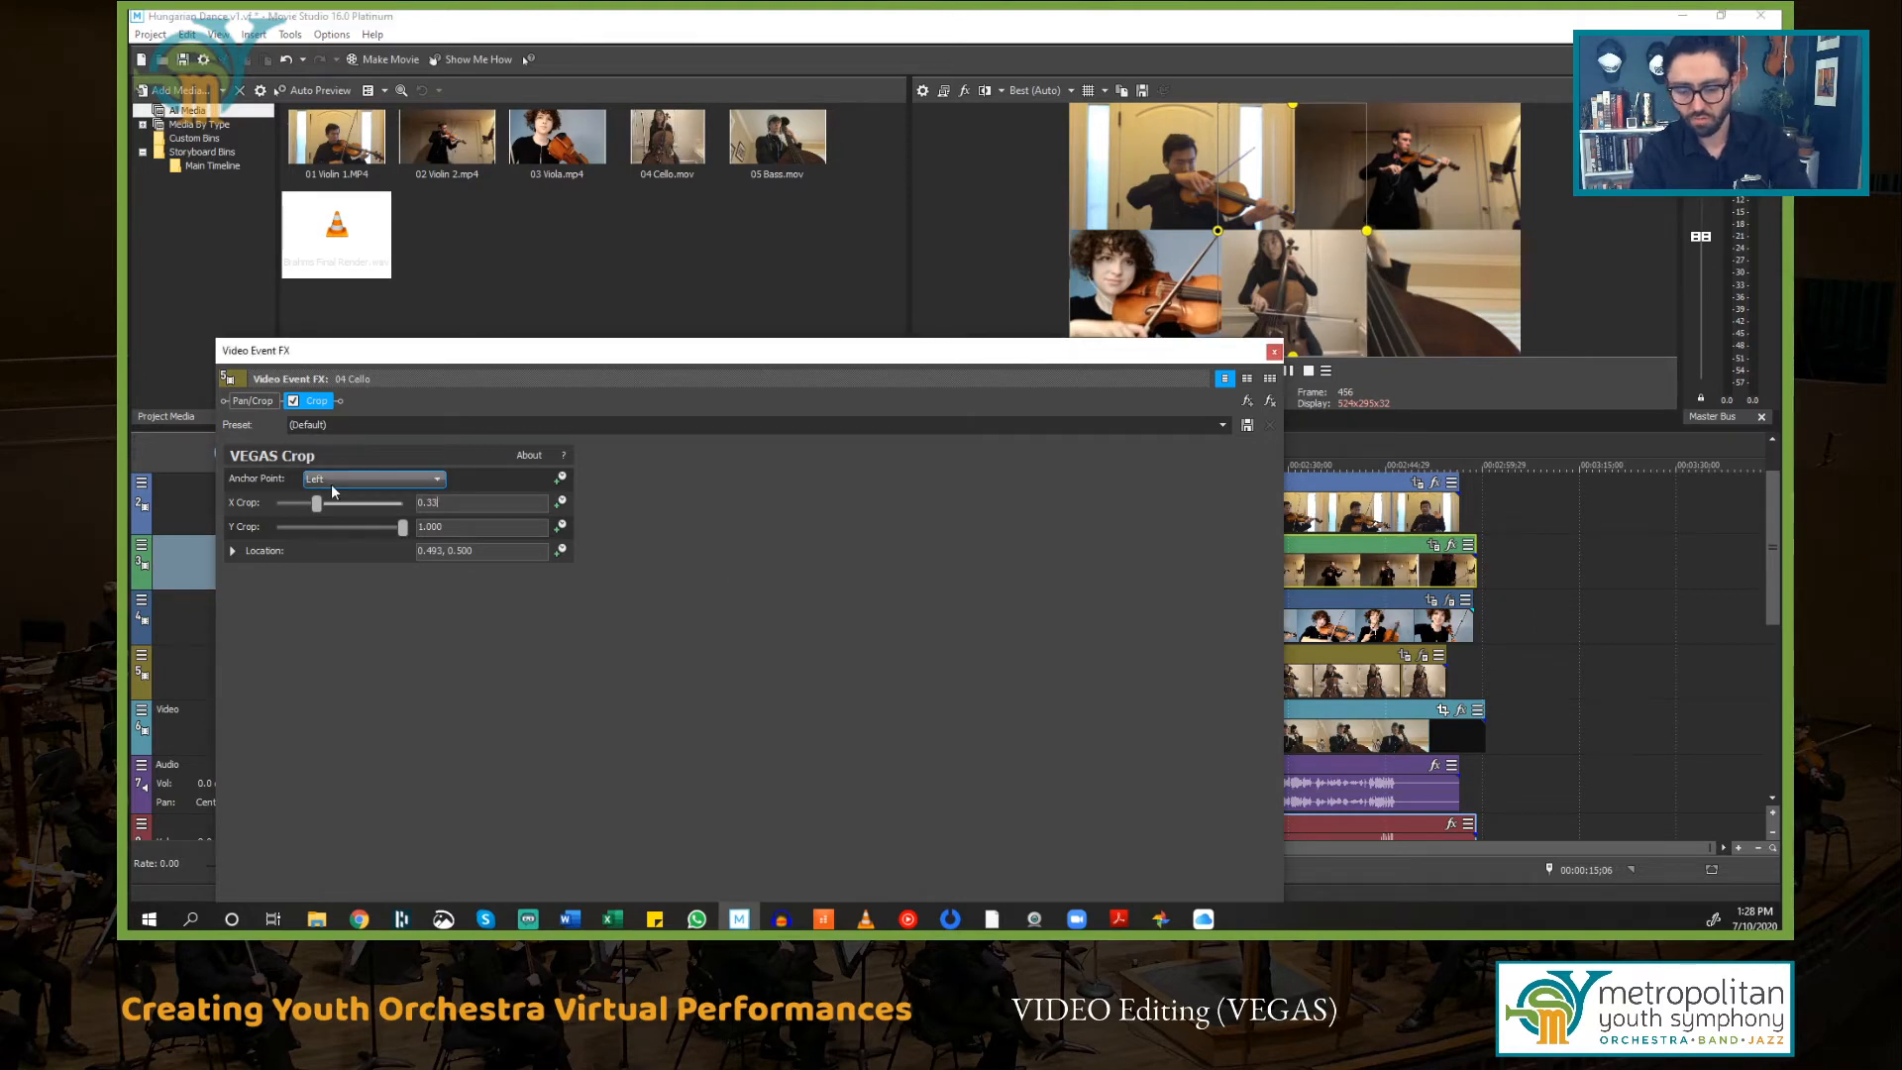
{"action": "key", "text": "Return"}
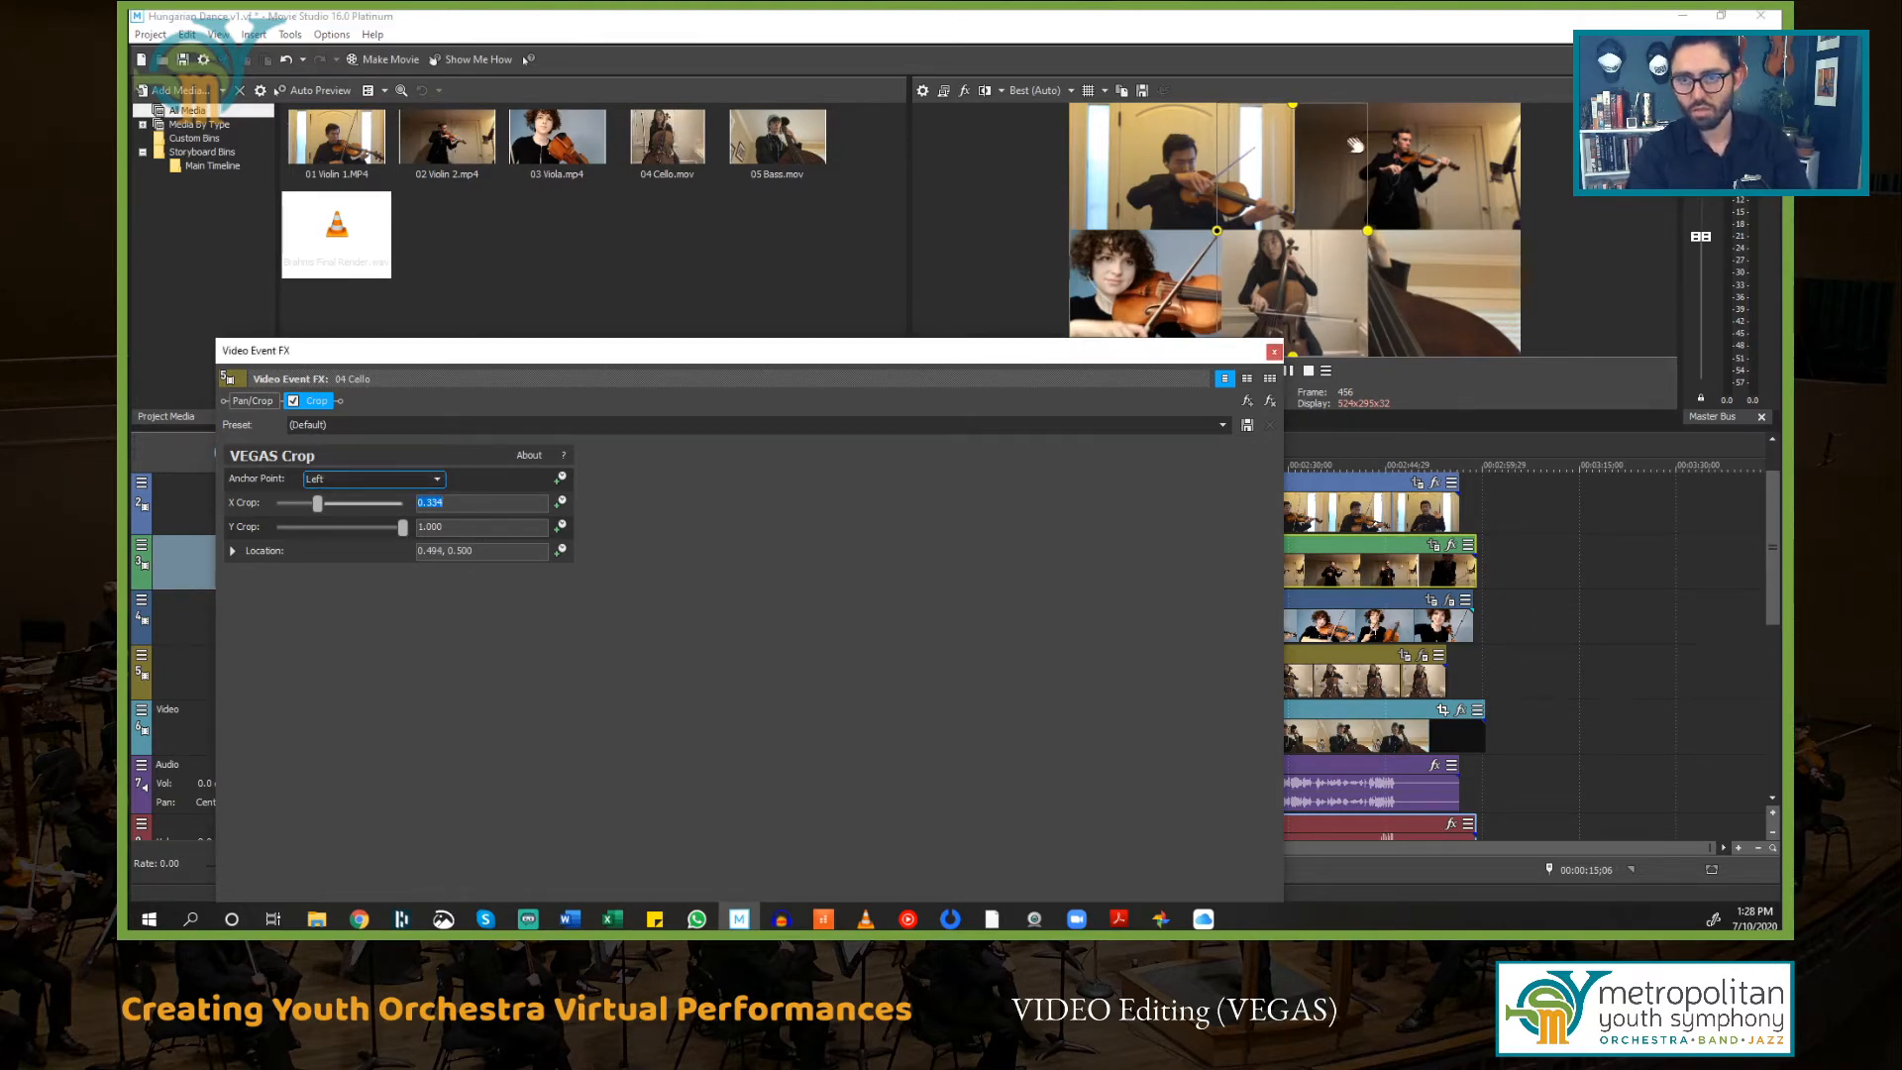
{"action": "left_click_drag", "start_coordinate": [1294, 109], "coordinate": [1276, 226]}
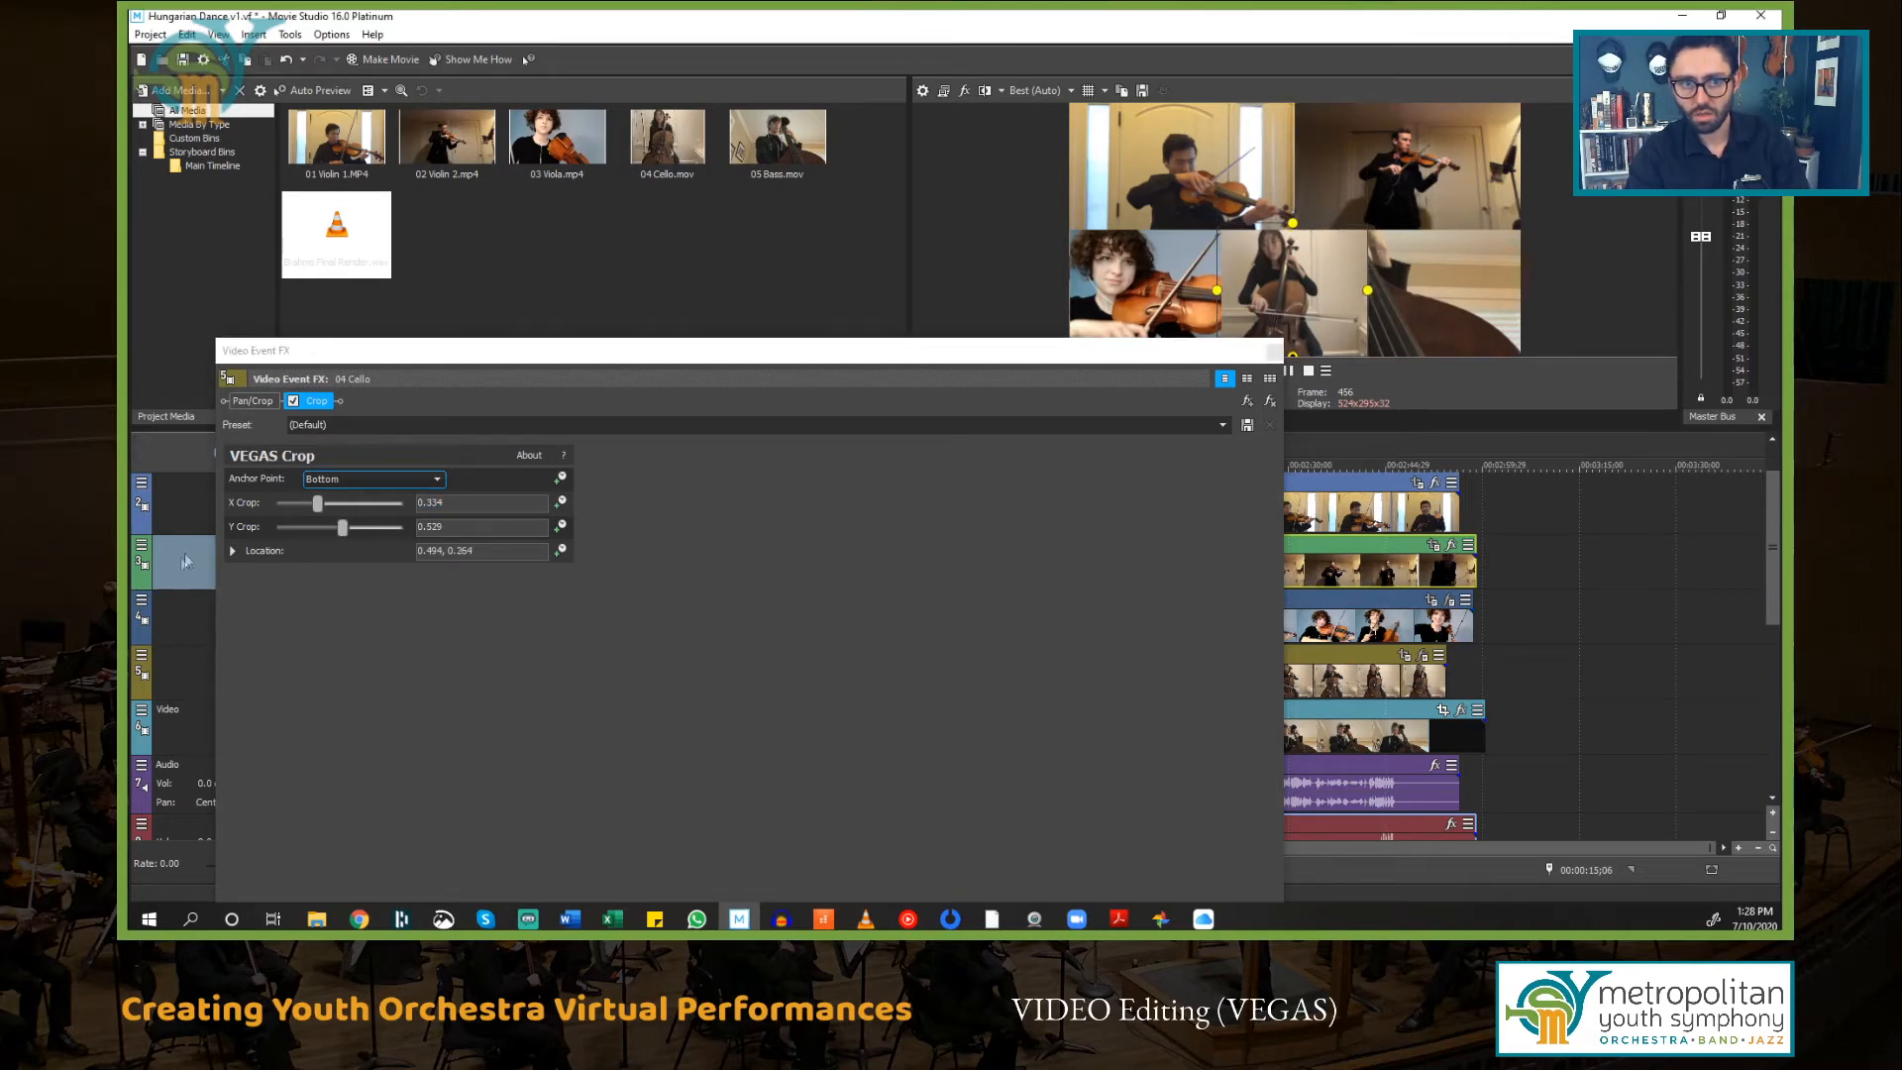
{"action": "left_click", "coordinate": [475, 528]}
{"action": "key", "text": "Return"}
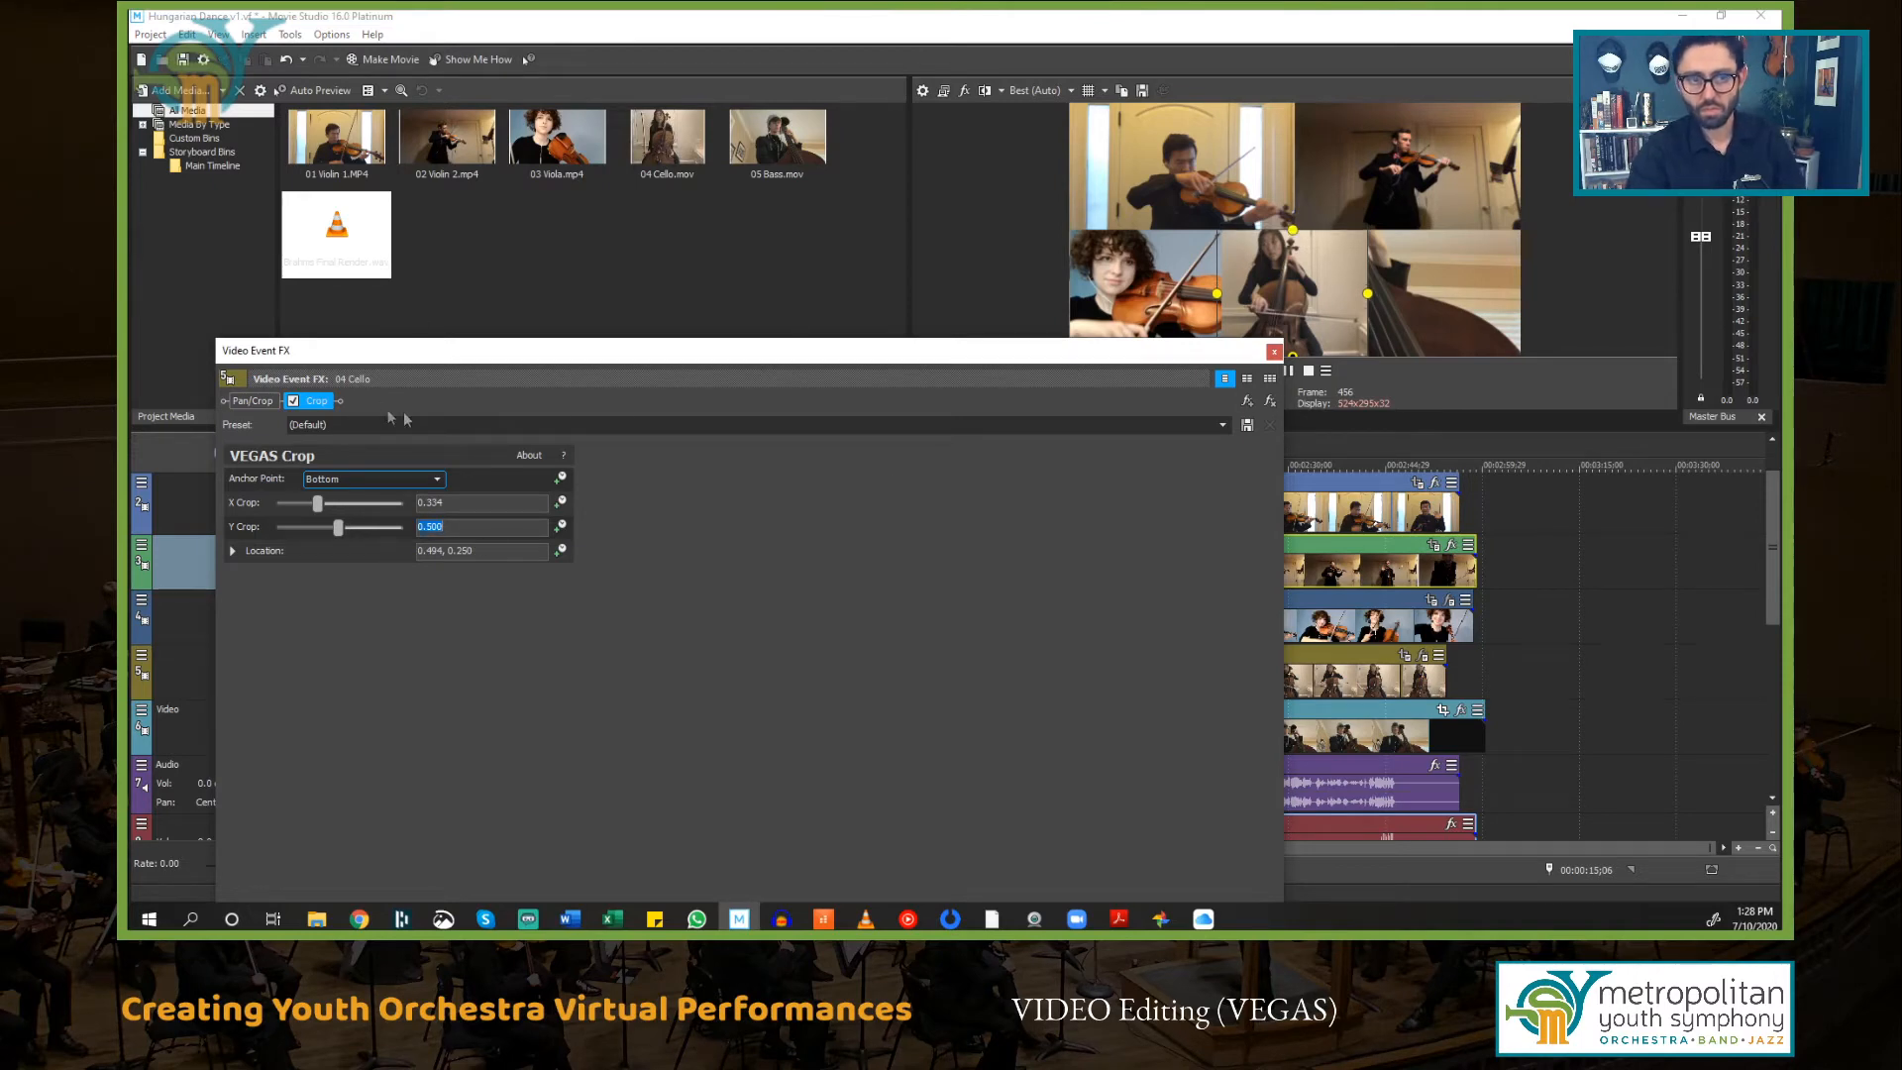
Step: Shift the 04 Cello Pan/Crop frame horizontally to an X center of about 1293, then close the effects window
{"action": "left_click_drag", "start_coordinate": [821, 357], "coordinate": [804, 450]}
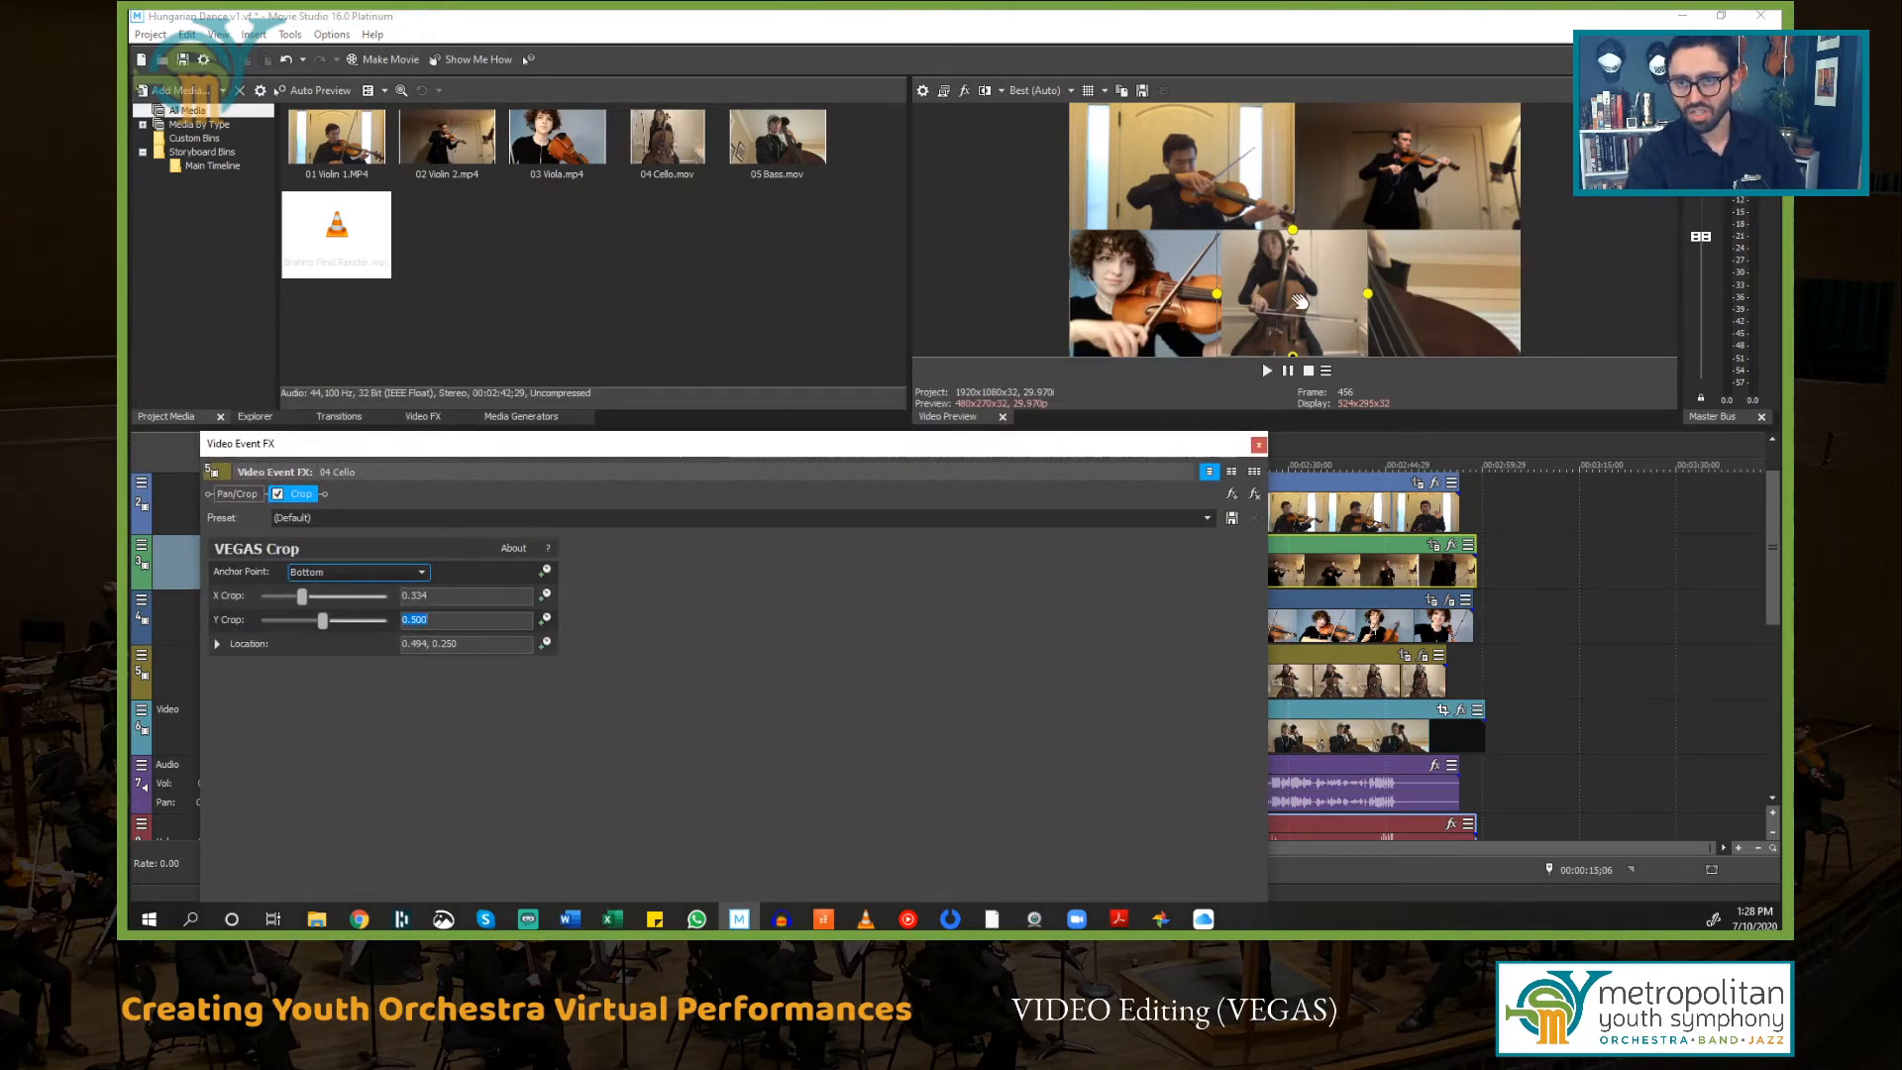
{"action": "left_click", "coordinate": [252, 497]}
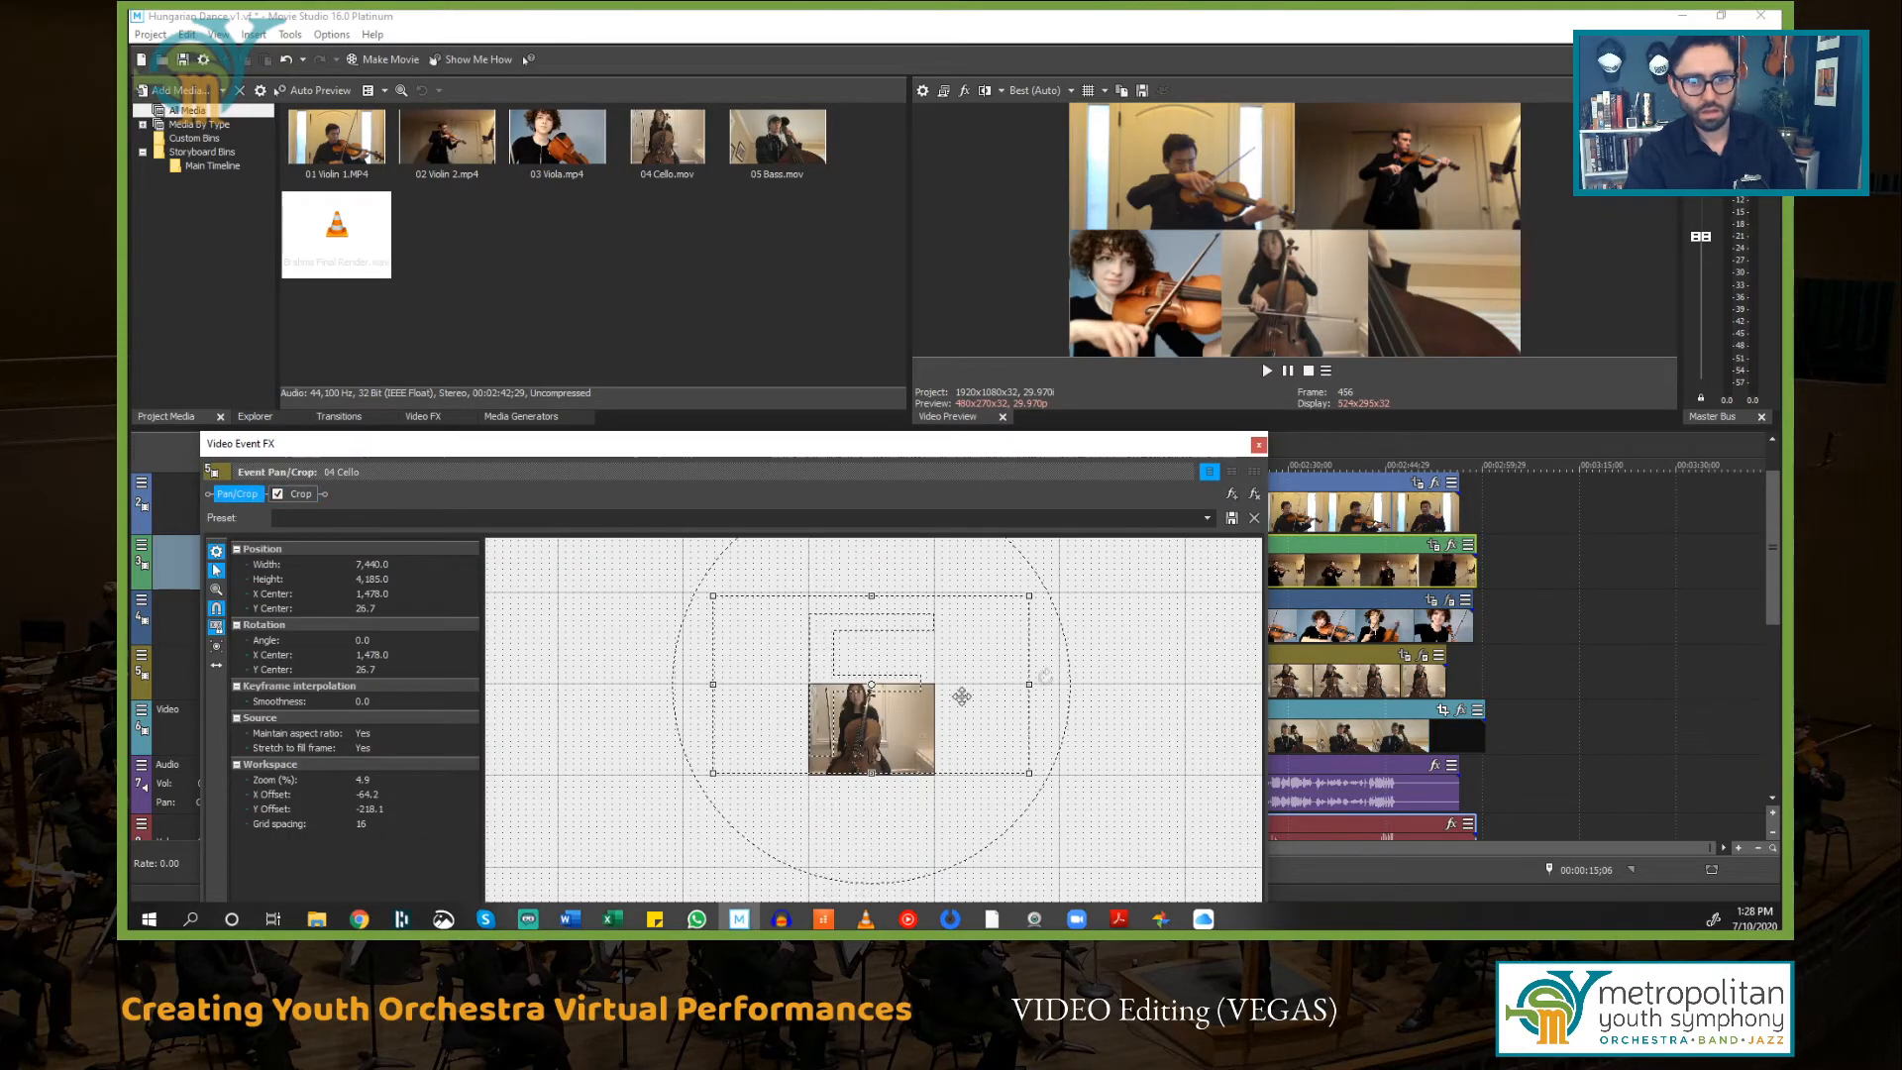
{"action": "mouse_move", "coordinate": [905, 724]}
{"action": "left_mouse_down"}
{"action": "mouse_move", "coordinate": [834, 728]}
{"action": "mouse_move", "coordinate": [882, 711]}
{"action": "left_mouse_up"}
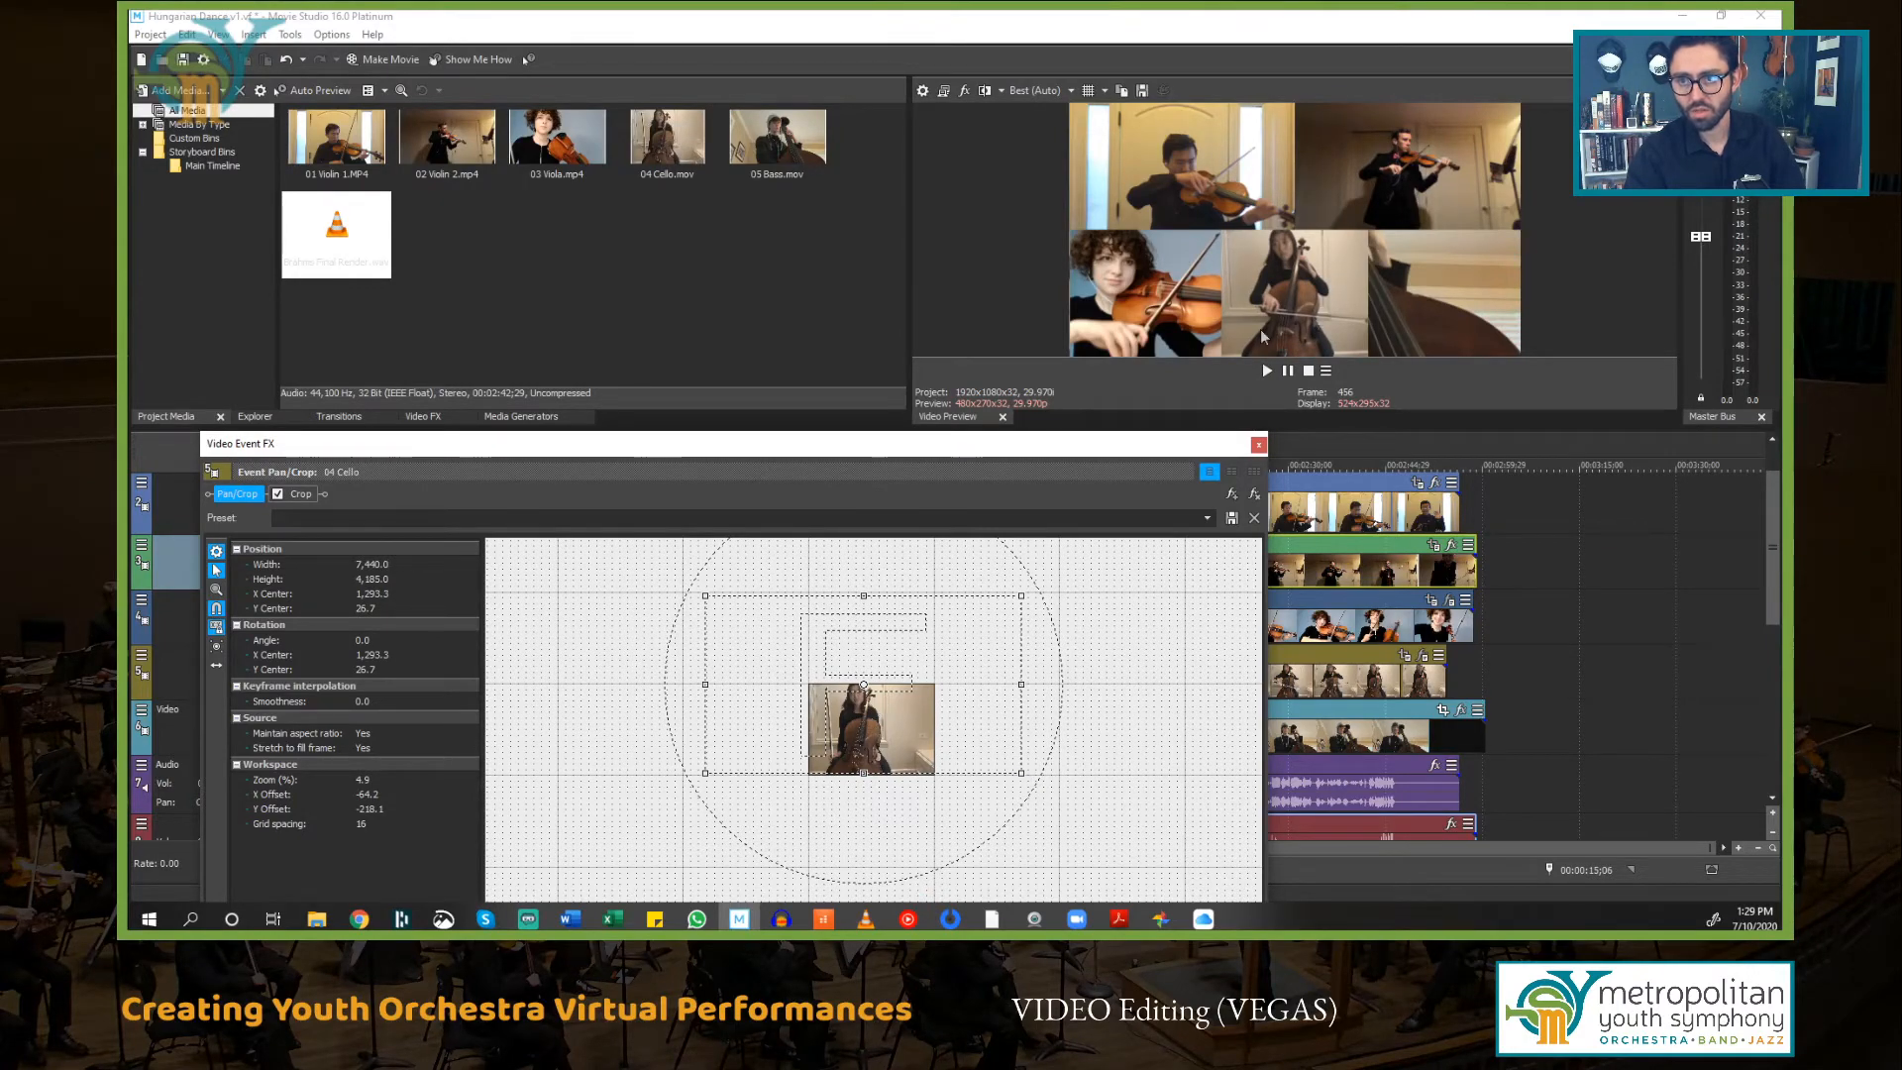
{"action": "left_click", "coordinate": [1258, 445]}
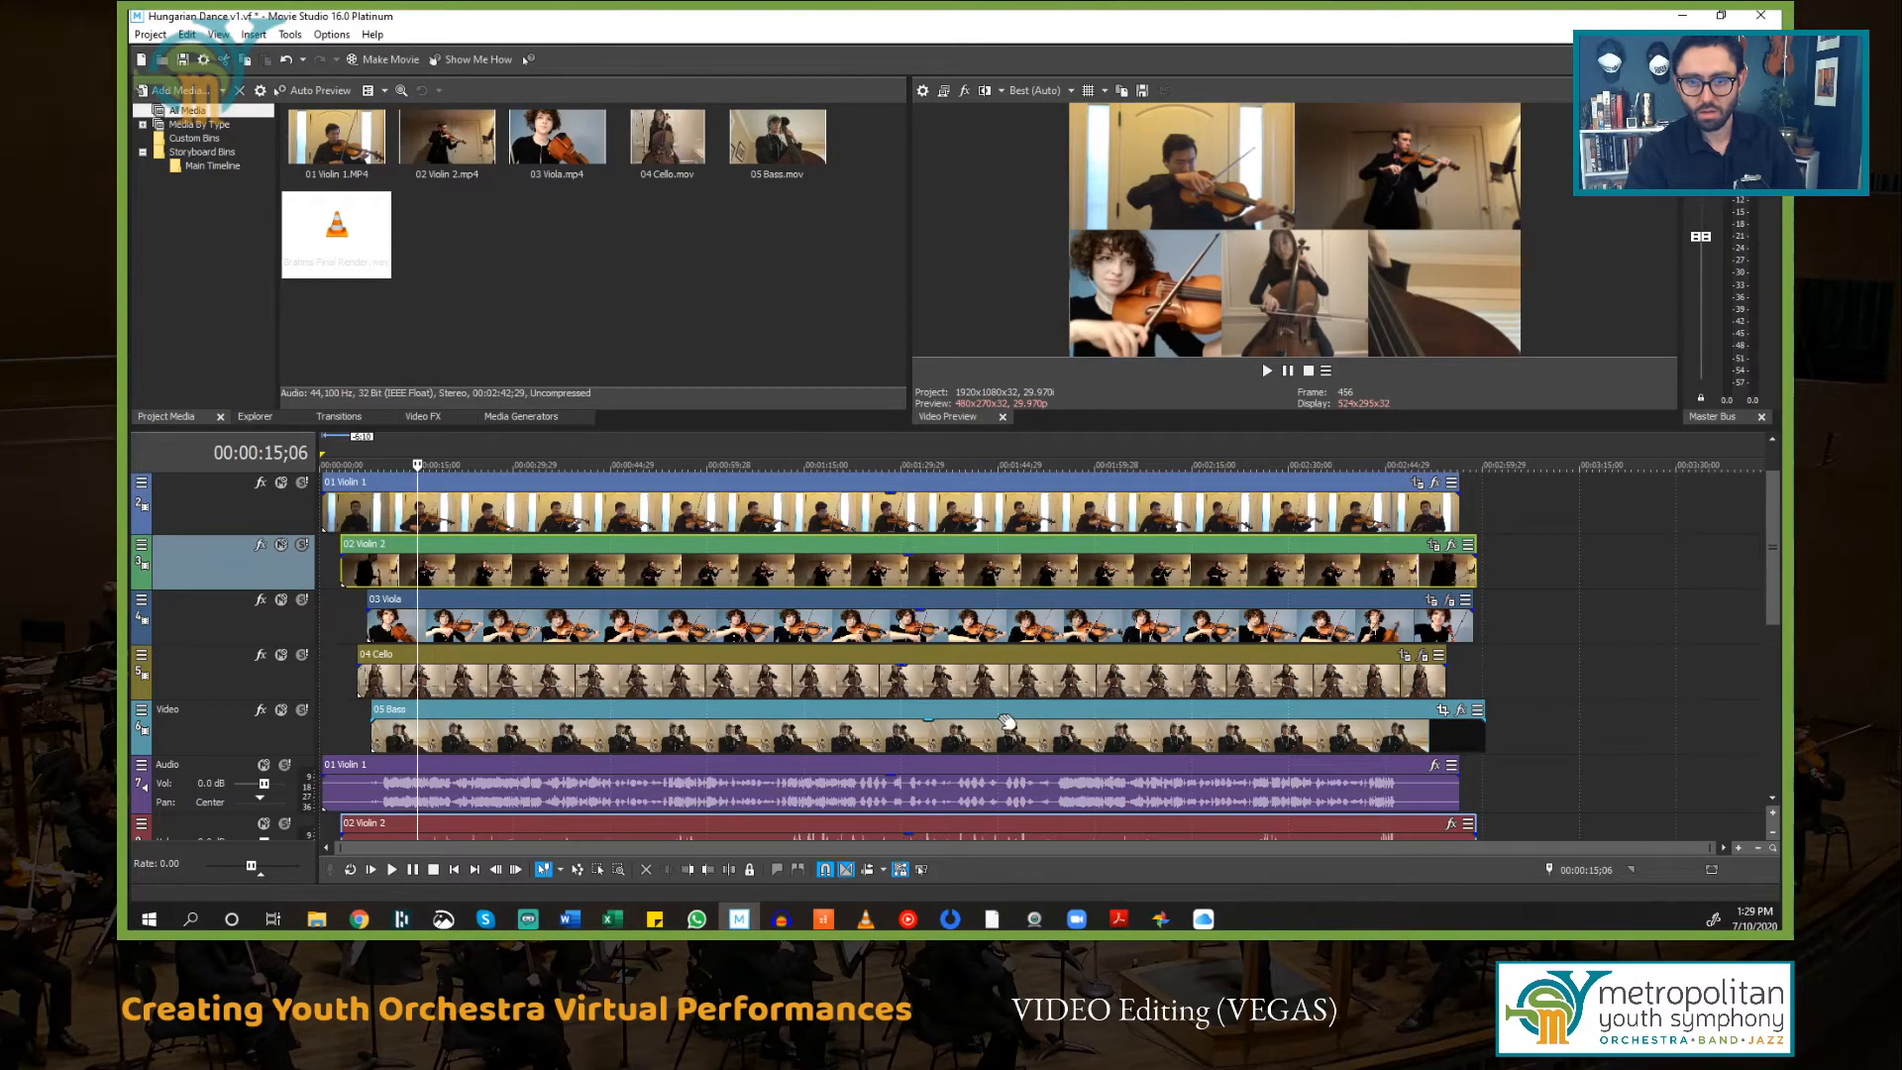
Step: Open Pan/Crop for the 05 Bass event and enlarge its frame to 3840 by 2160
{"action": "left_click", "coordinate": [1008, 723]}
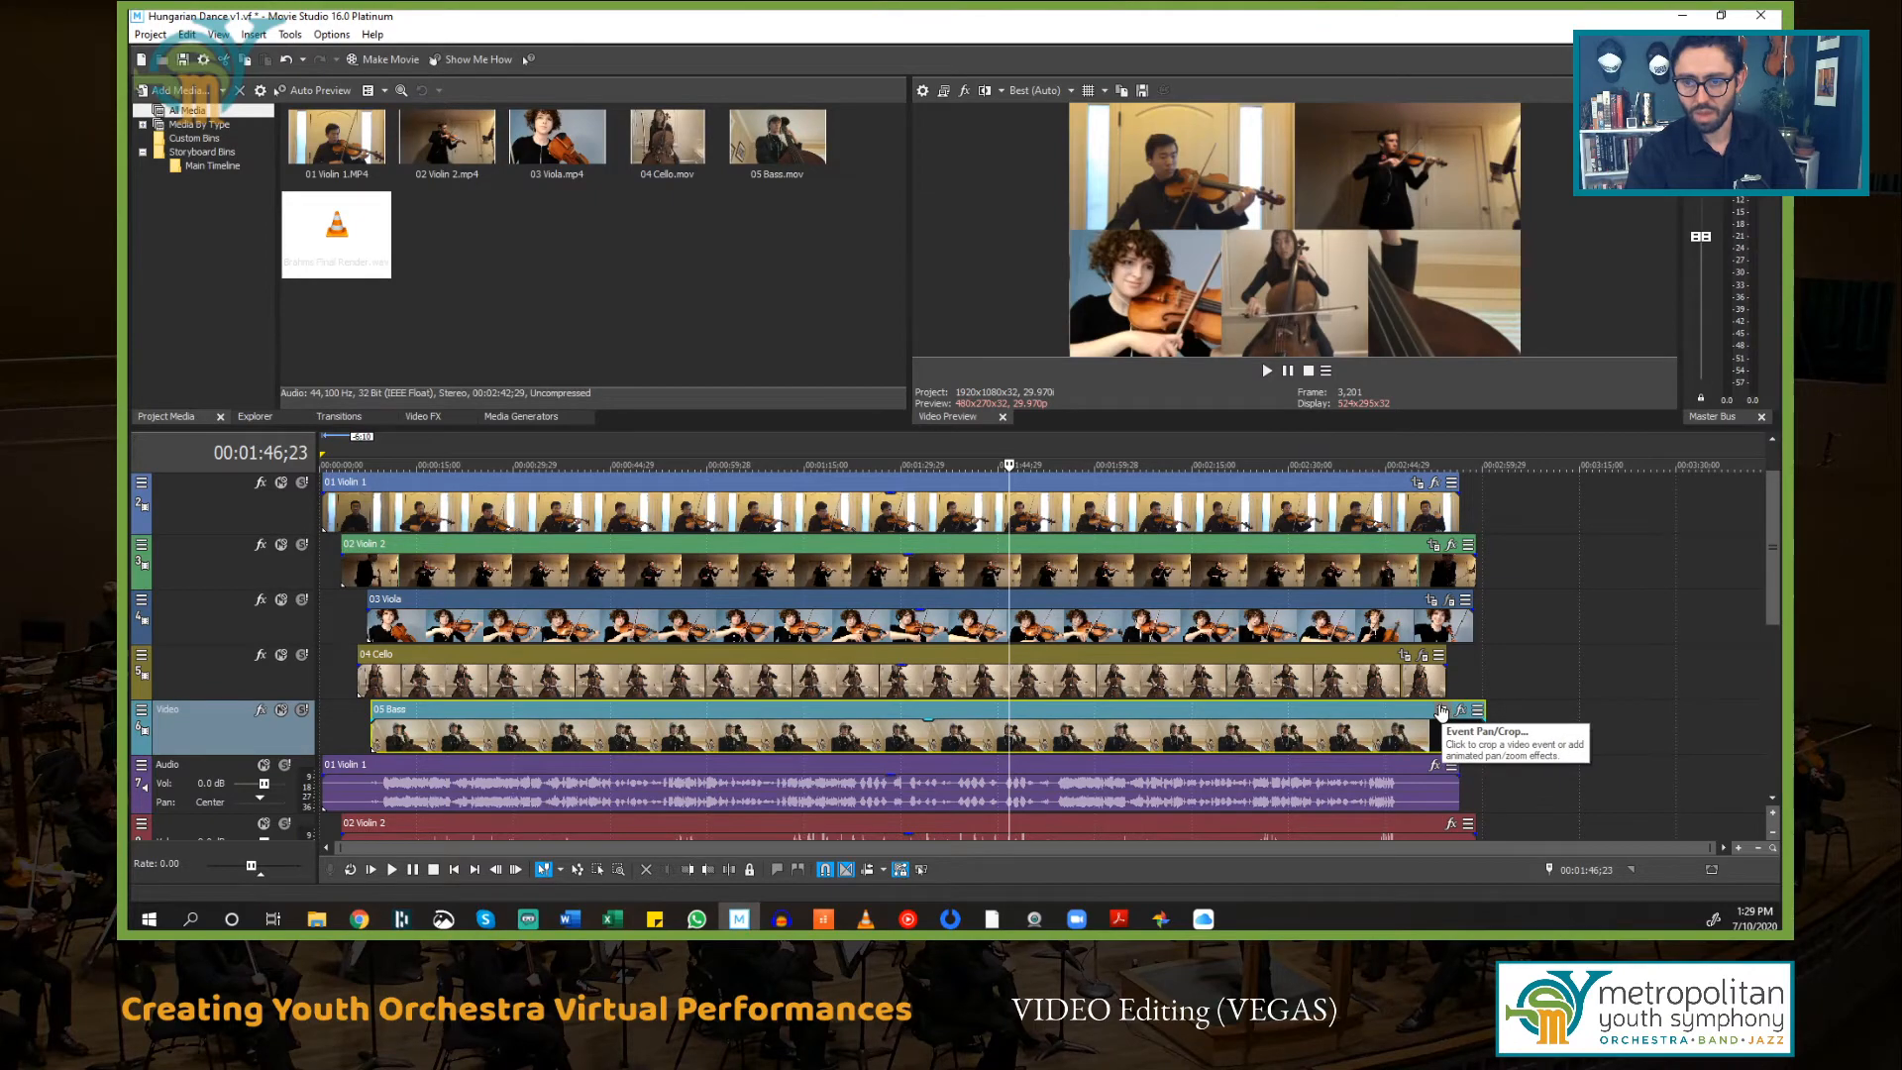
{"action": "left_click", "coordinate": [1441, 711]}
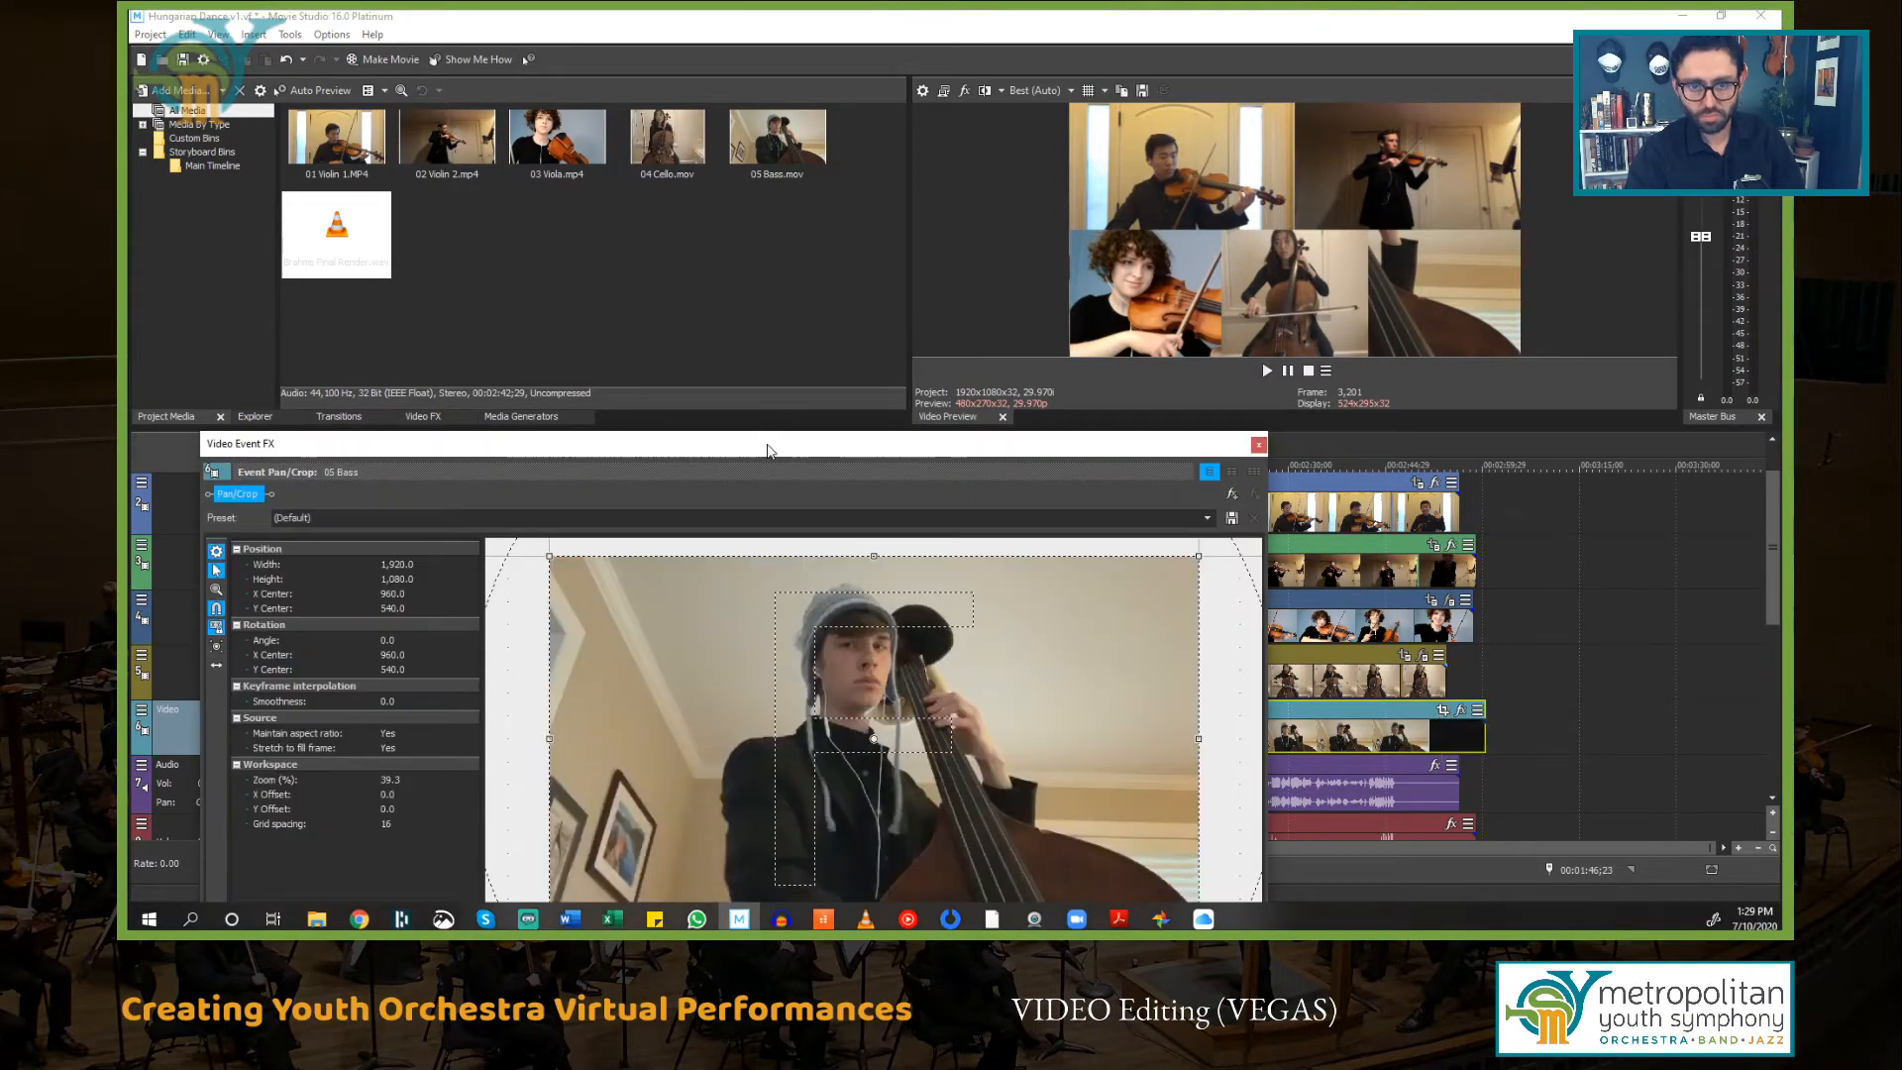
{"action": "left_click_drag", "start_coordinate": [768, 451], "coordinate": [822, 238]}
{"action": "scroll", "coordinate": [947, 522], "scroll_direction": "down", "scroll_amount": 8}
{"action": "scroll", "coordinate": [947, 522], "scroll_direction": "down", "scroll_amount": 1}
{"action": "left_click_drag", "start_coordinate": [1038, 236], "coordinate": [893, 261]}
{"action": "left_click_drag", "start_coordinate": [705, 508], "coordinate": [520, 428]}
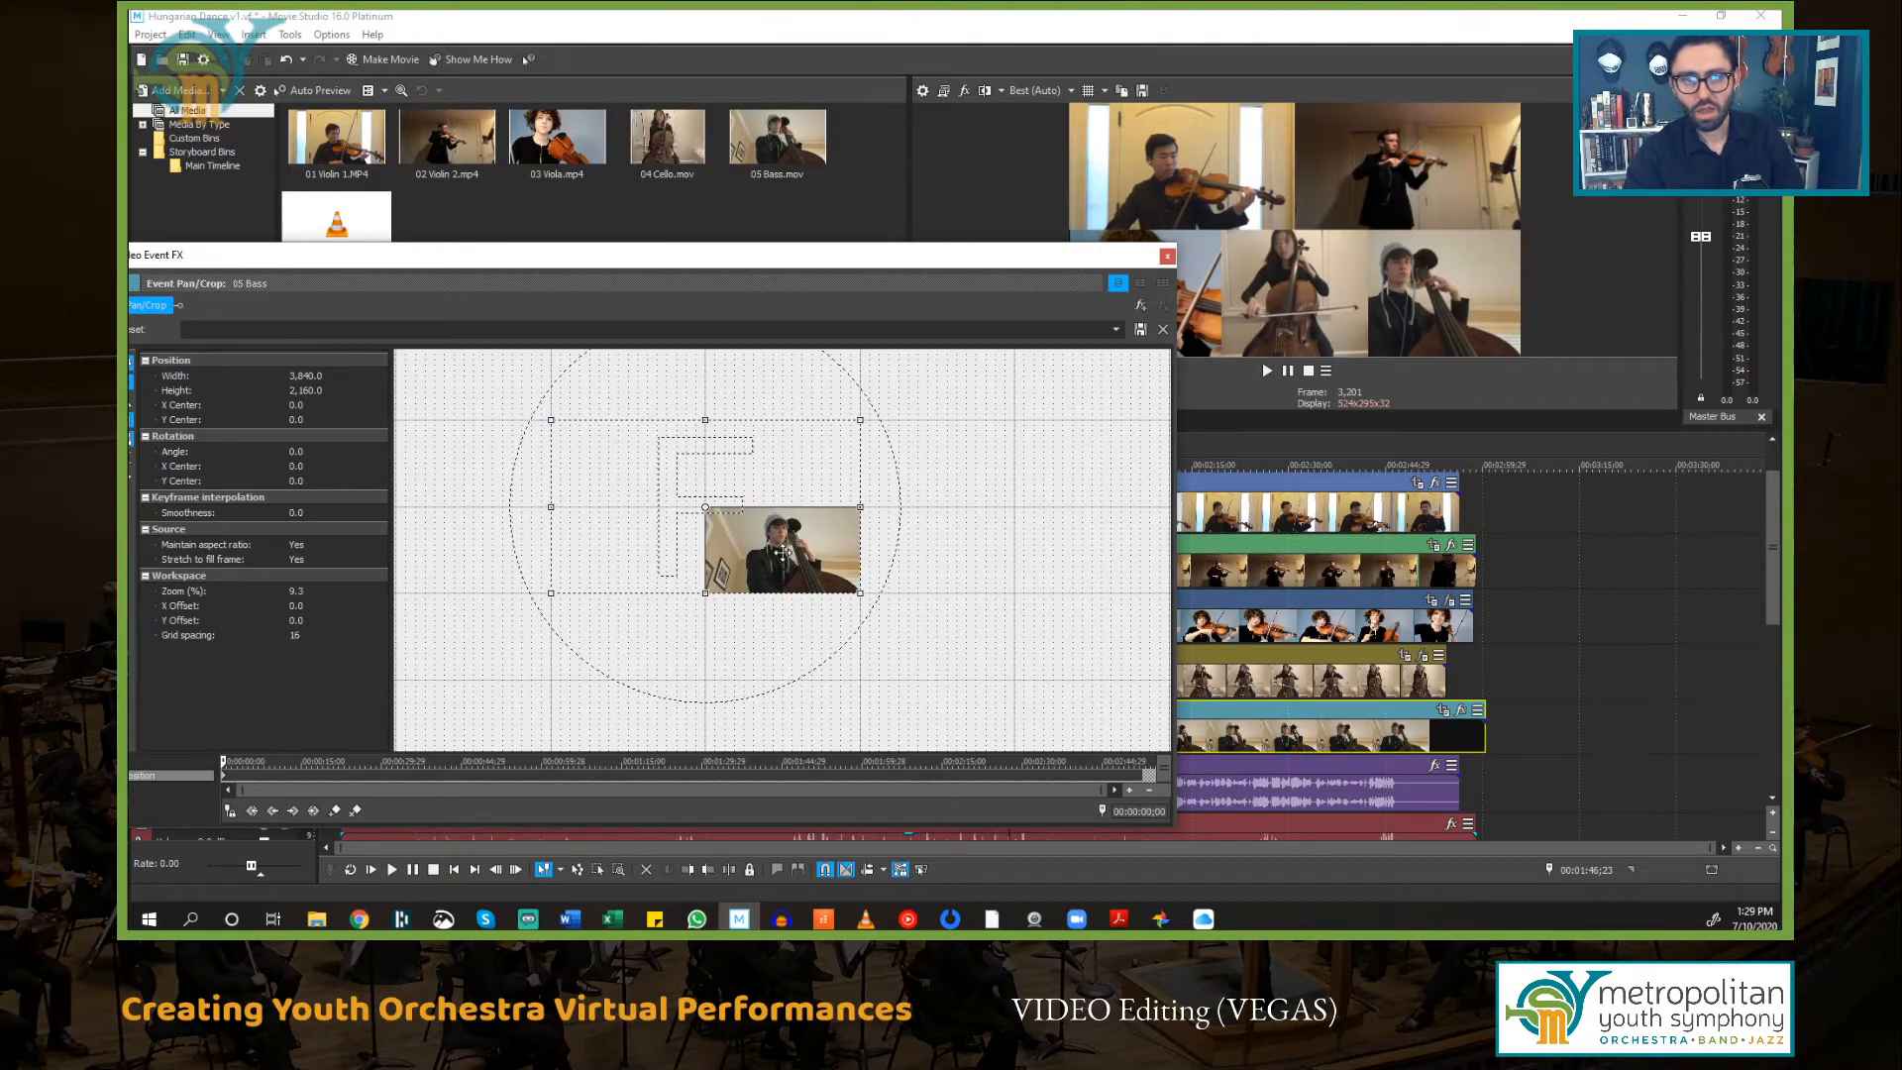
Step: Shift the 05 Bass frame horizontally to an X center of about -240, then close the effects window
{"action": "left_click_drag", "start_coordinate": [780, 257], "coordinate": [833, 277]}
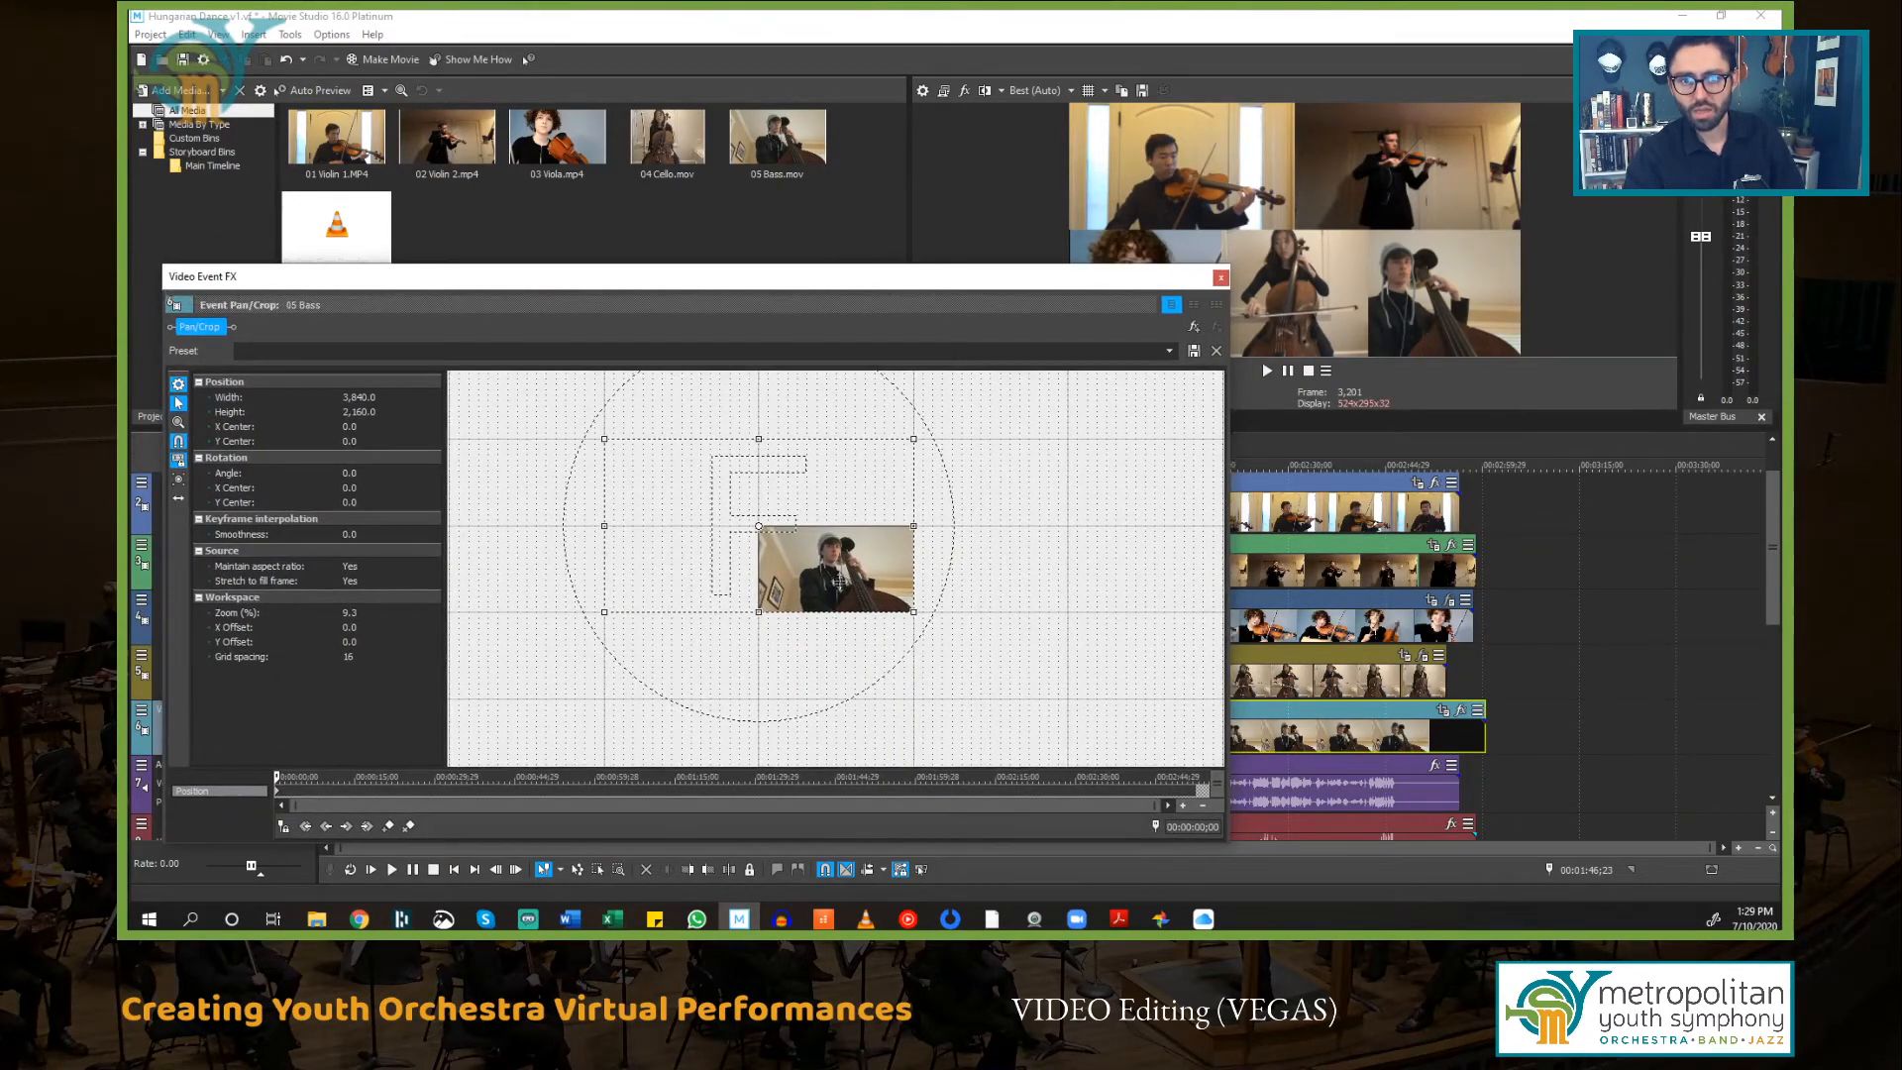
{"action": "left_click_drag", "start_coordinate": [839, 580], "coordinate": [828, 579]}
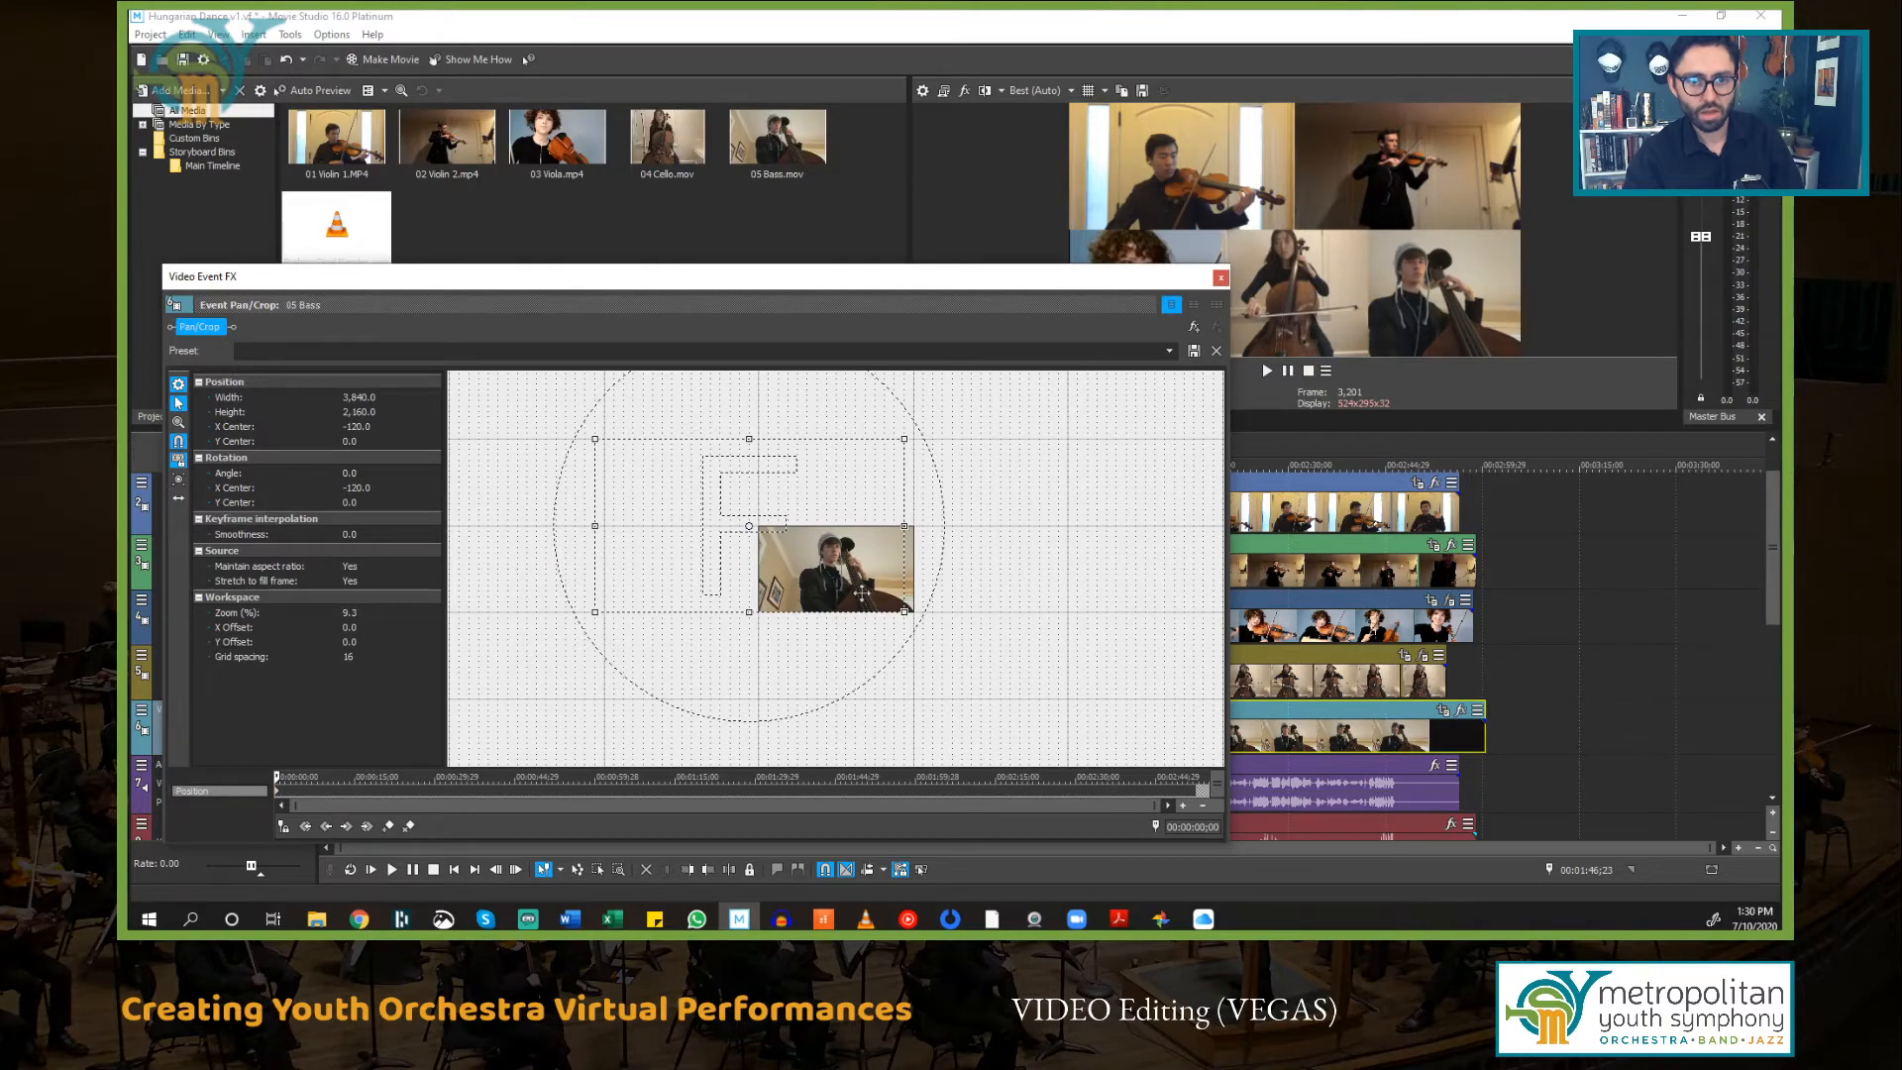
{"action": "left_click", "coordinate": [181, 503]}
{"action": "mouse_move", "coordinate": [889, 564]}
{"action": "left_mouse_down"}
{"action": "mouse_move", "coordinate": [883, 658]}
{"action": "mouse_move", "coordinate": [884, 576]}
{"action": "left_mouse_up"}
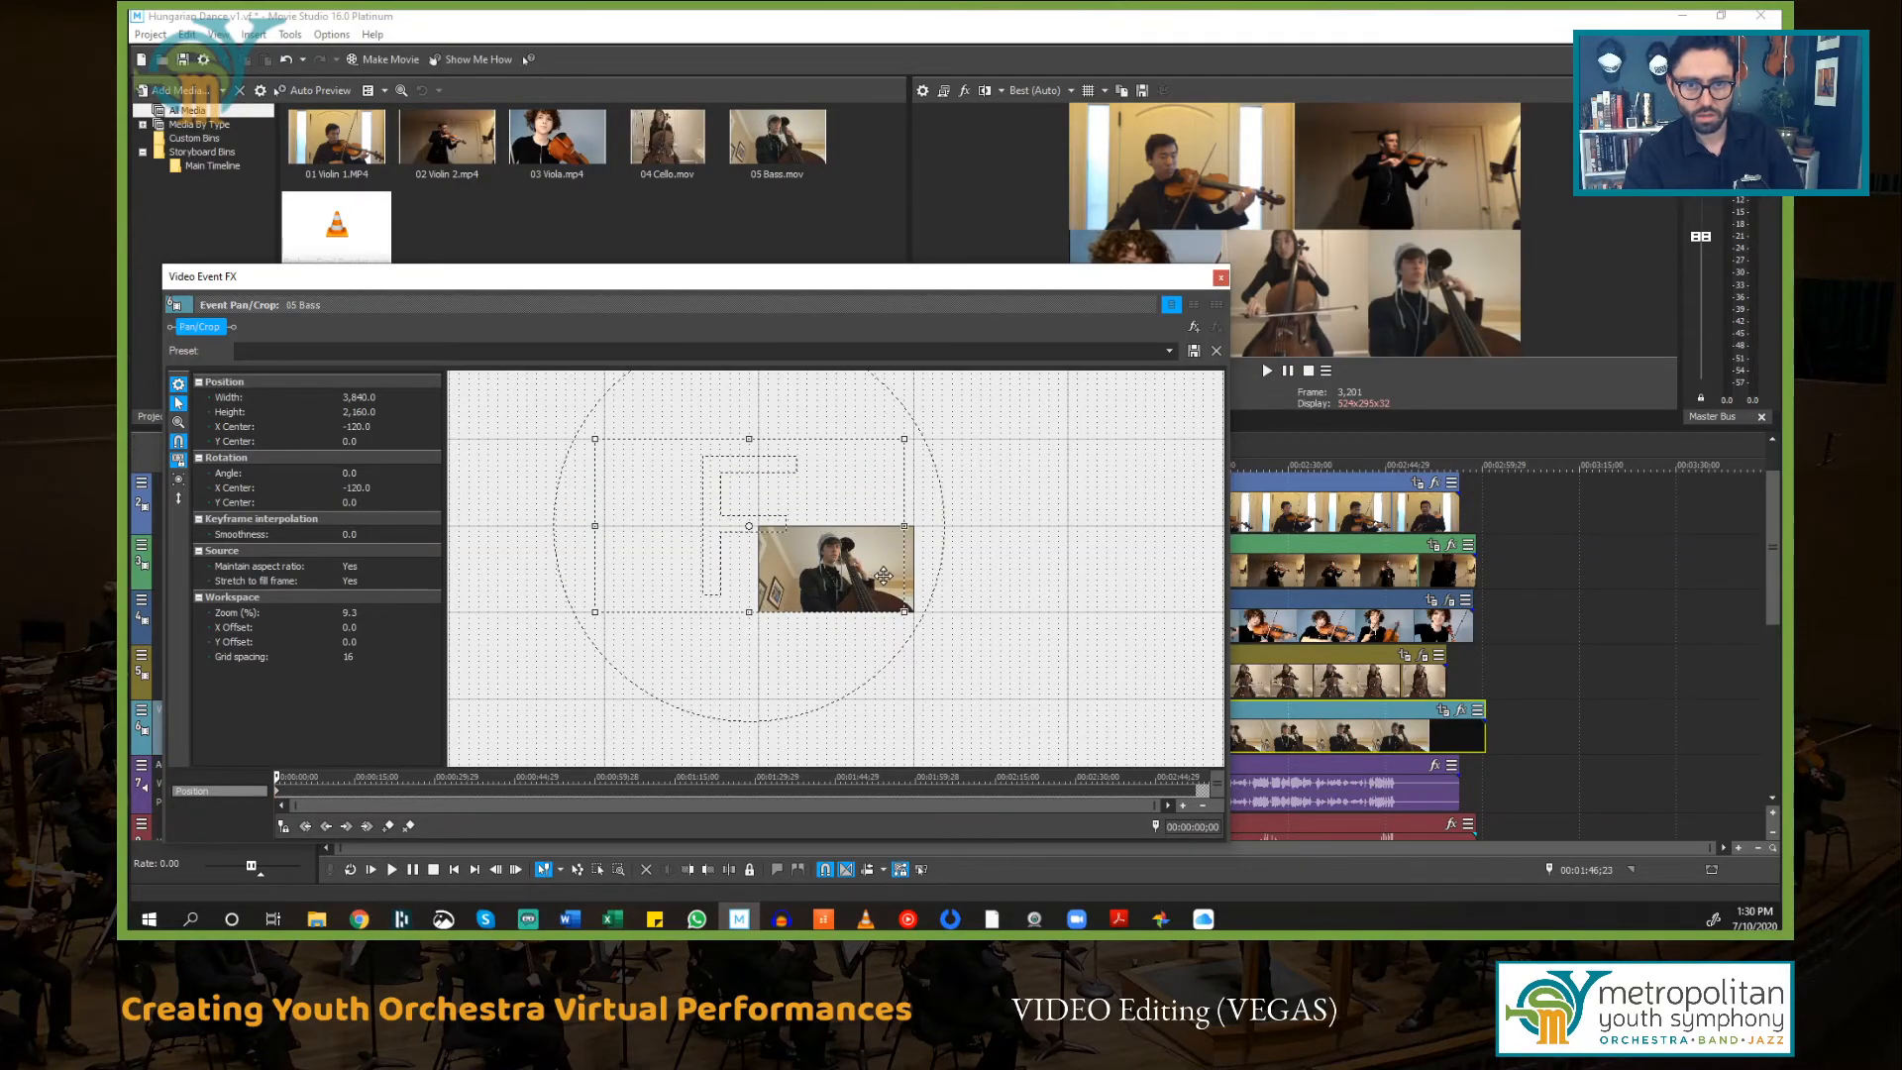
{"action": "left_click", "coordinate": [178, 498]}
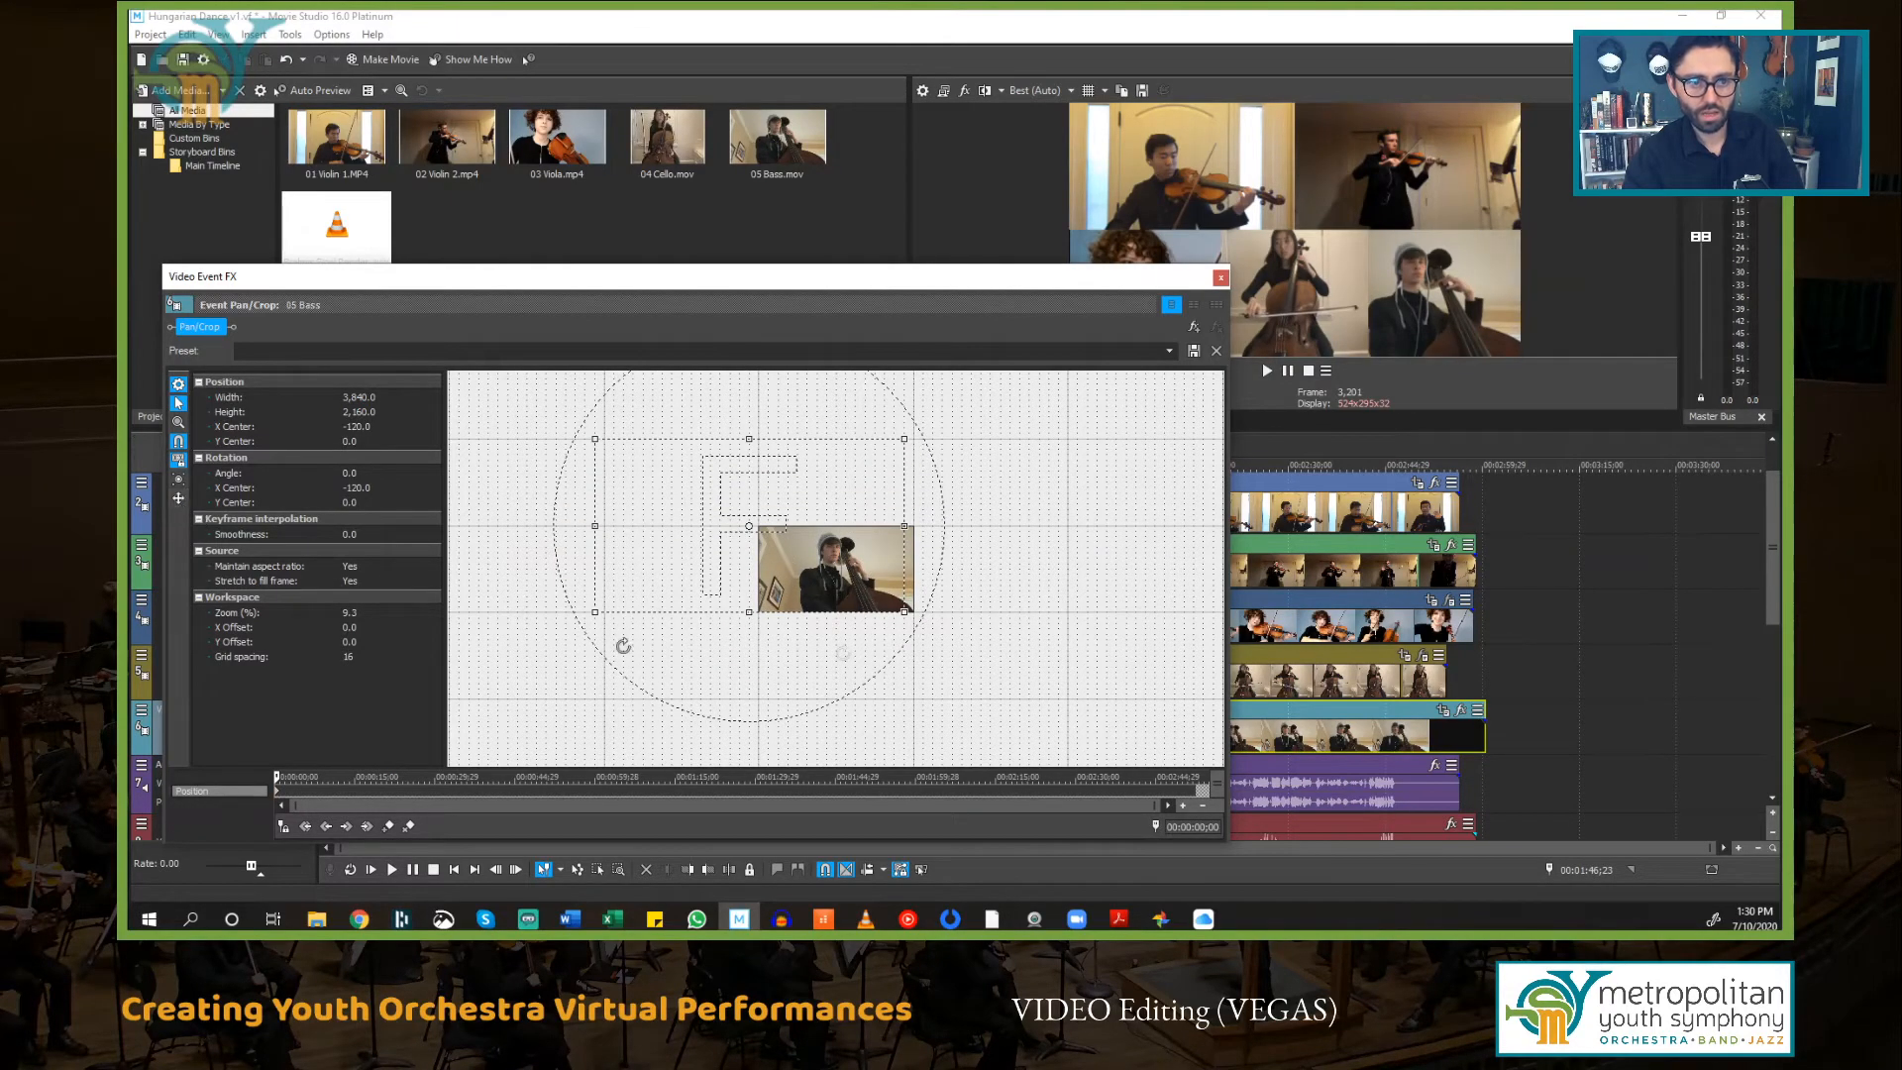
{"action": "left_click_drag", "start_coordinate": [841, 552], "coordinate": [829, 553]}
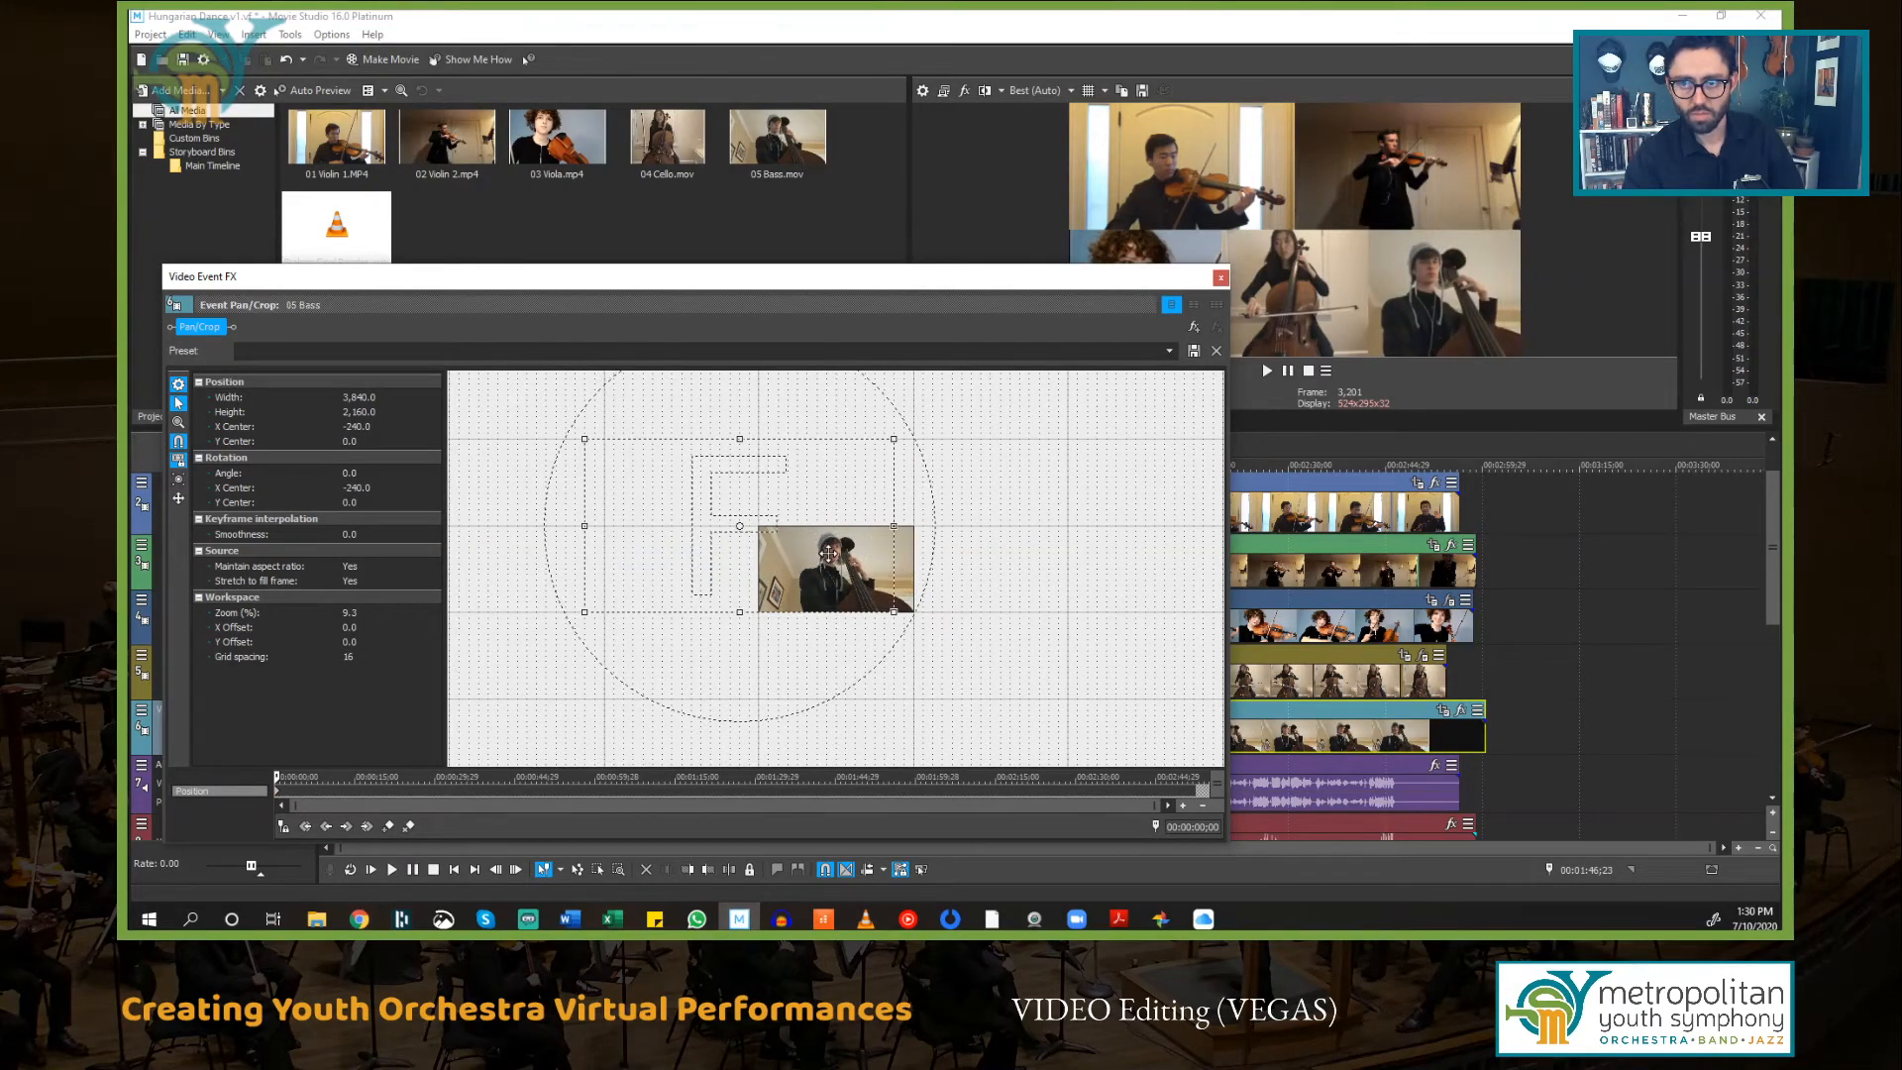
{"action": "left_click", "coordinate": [1221, 279]}
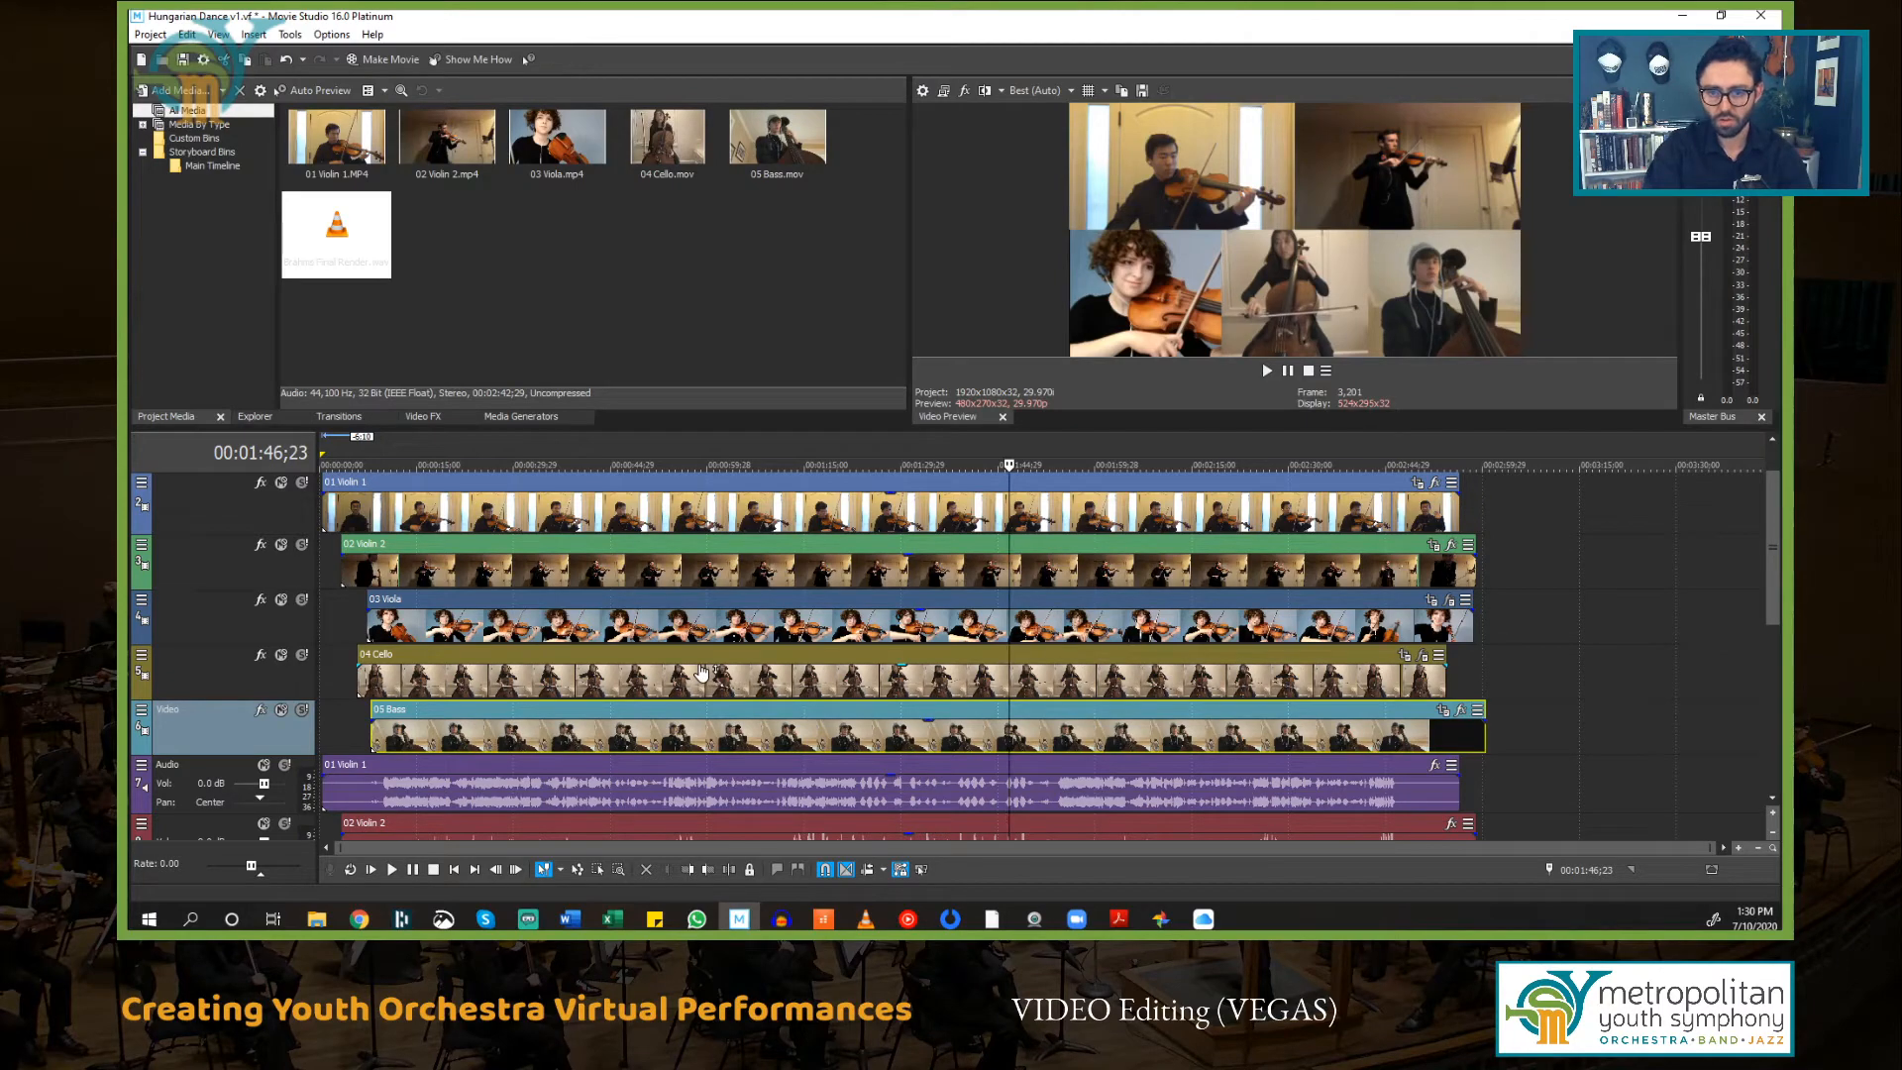
Step: Mute the audio tracks of all five student parts
{"action": "scroll", "coordinate": [708, 662], "scroll_direction": "down", "scroll_amount": 3}
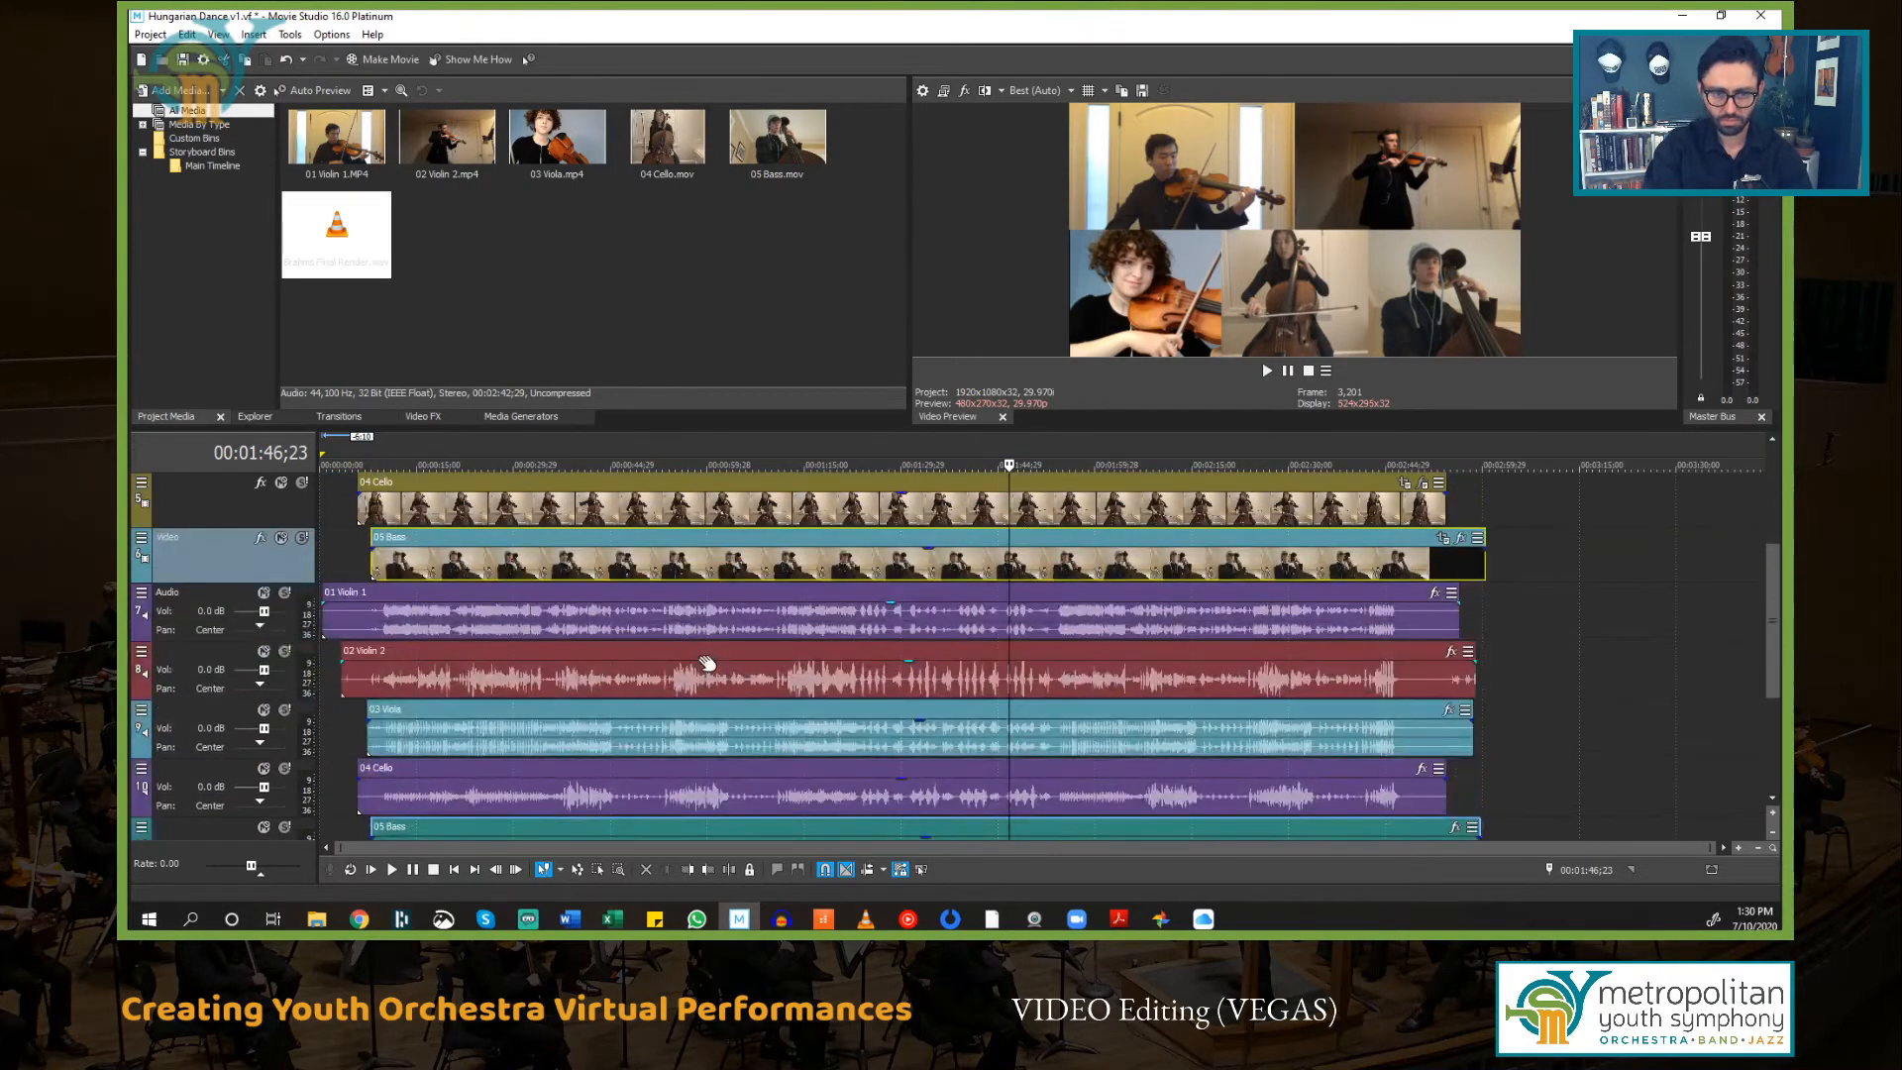
{"action": "scroll", "coordinate": [707, 661], "scroll_direction": "down", "scroll_amount": 2}
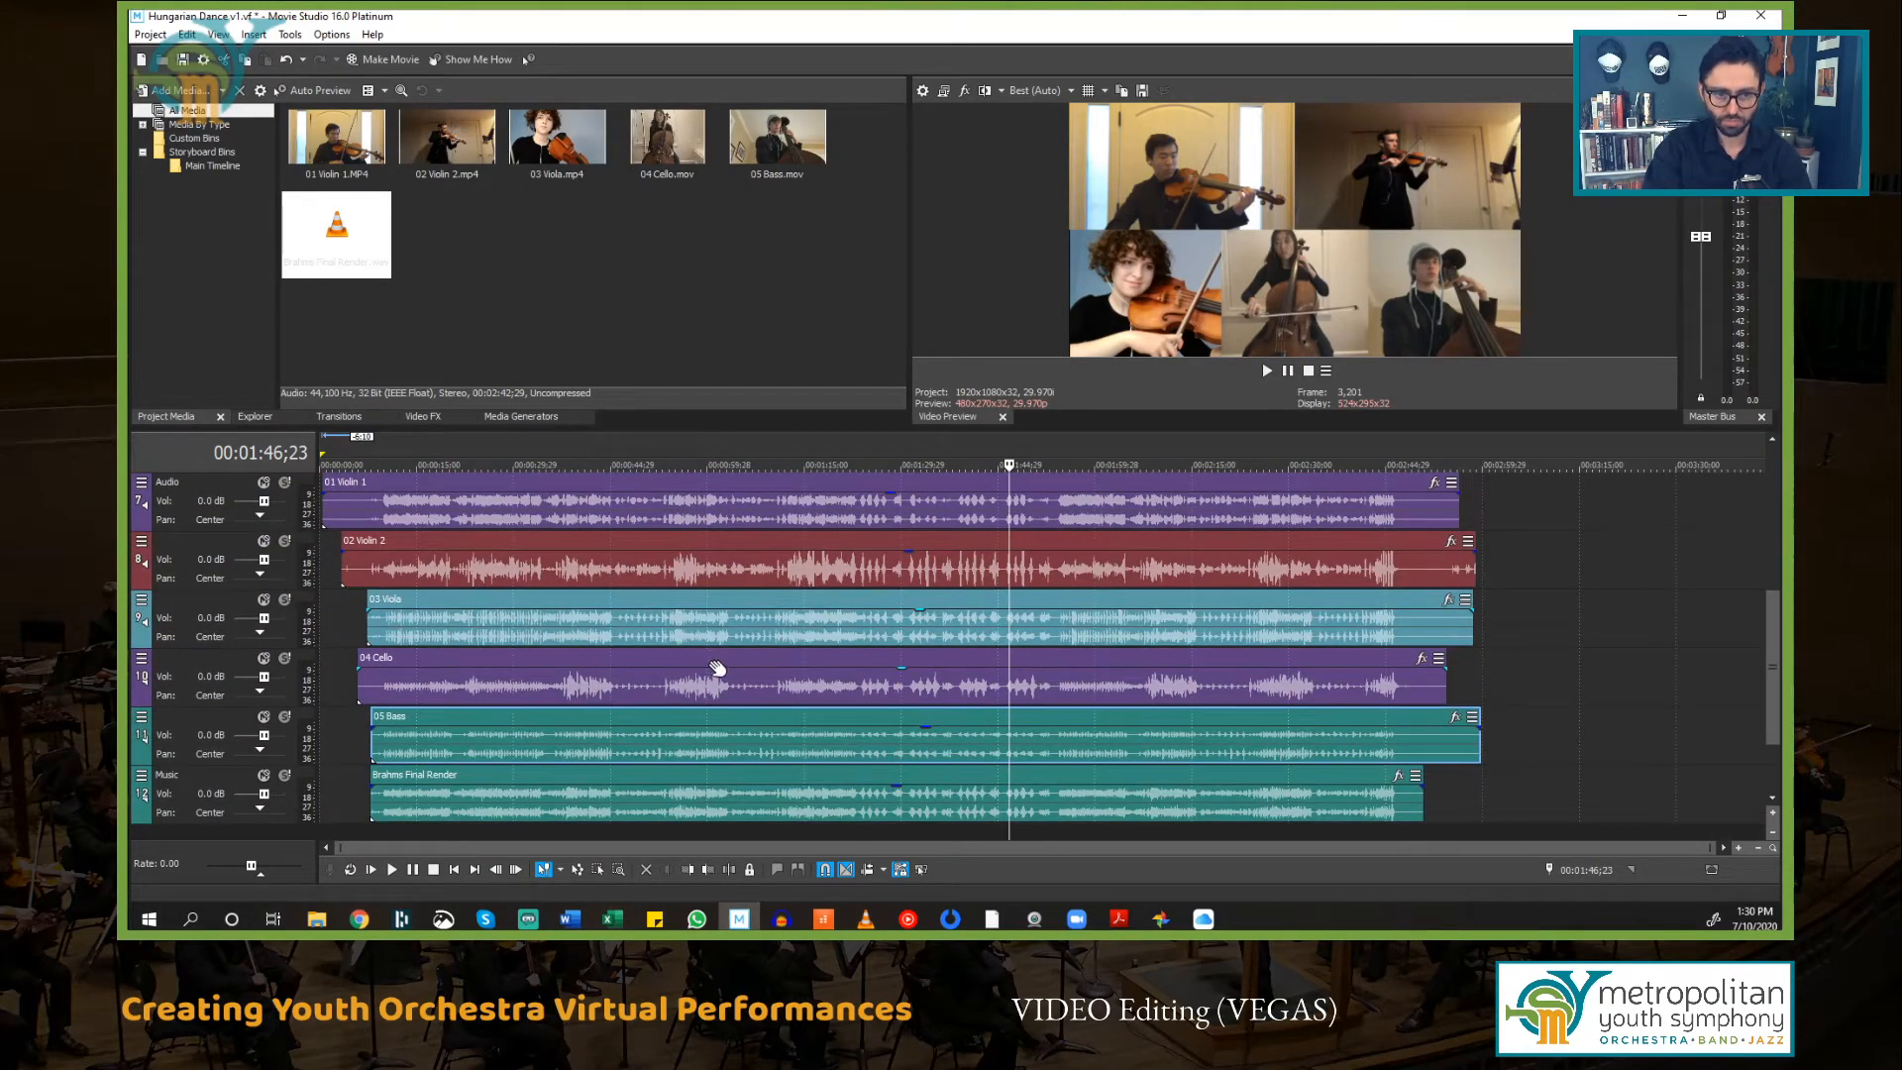
{"action": "left_click", "coordinate": [263, 717]}
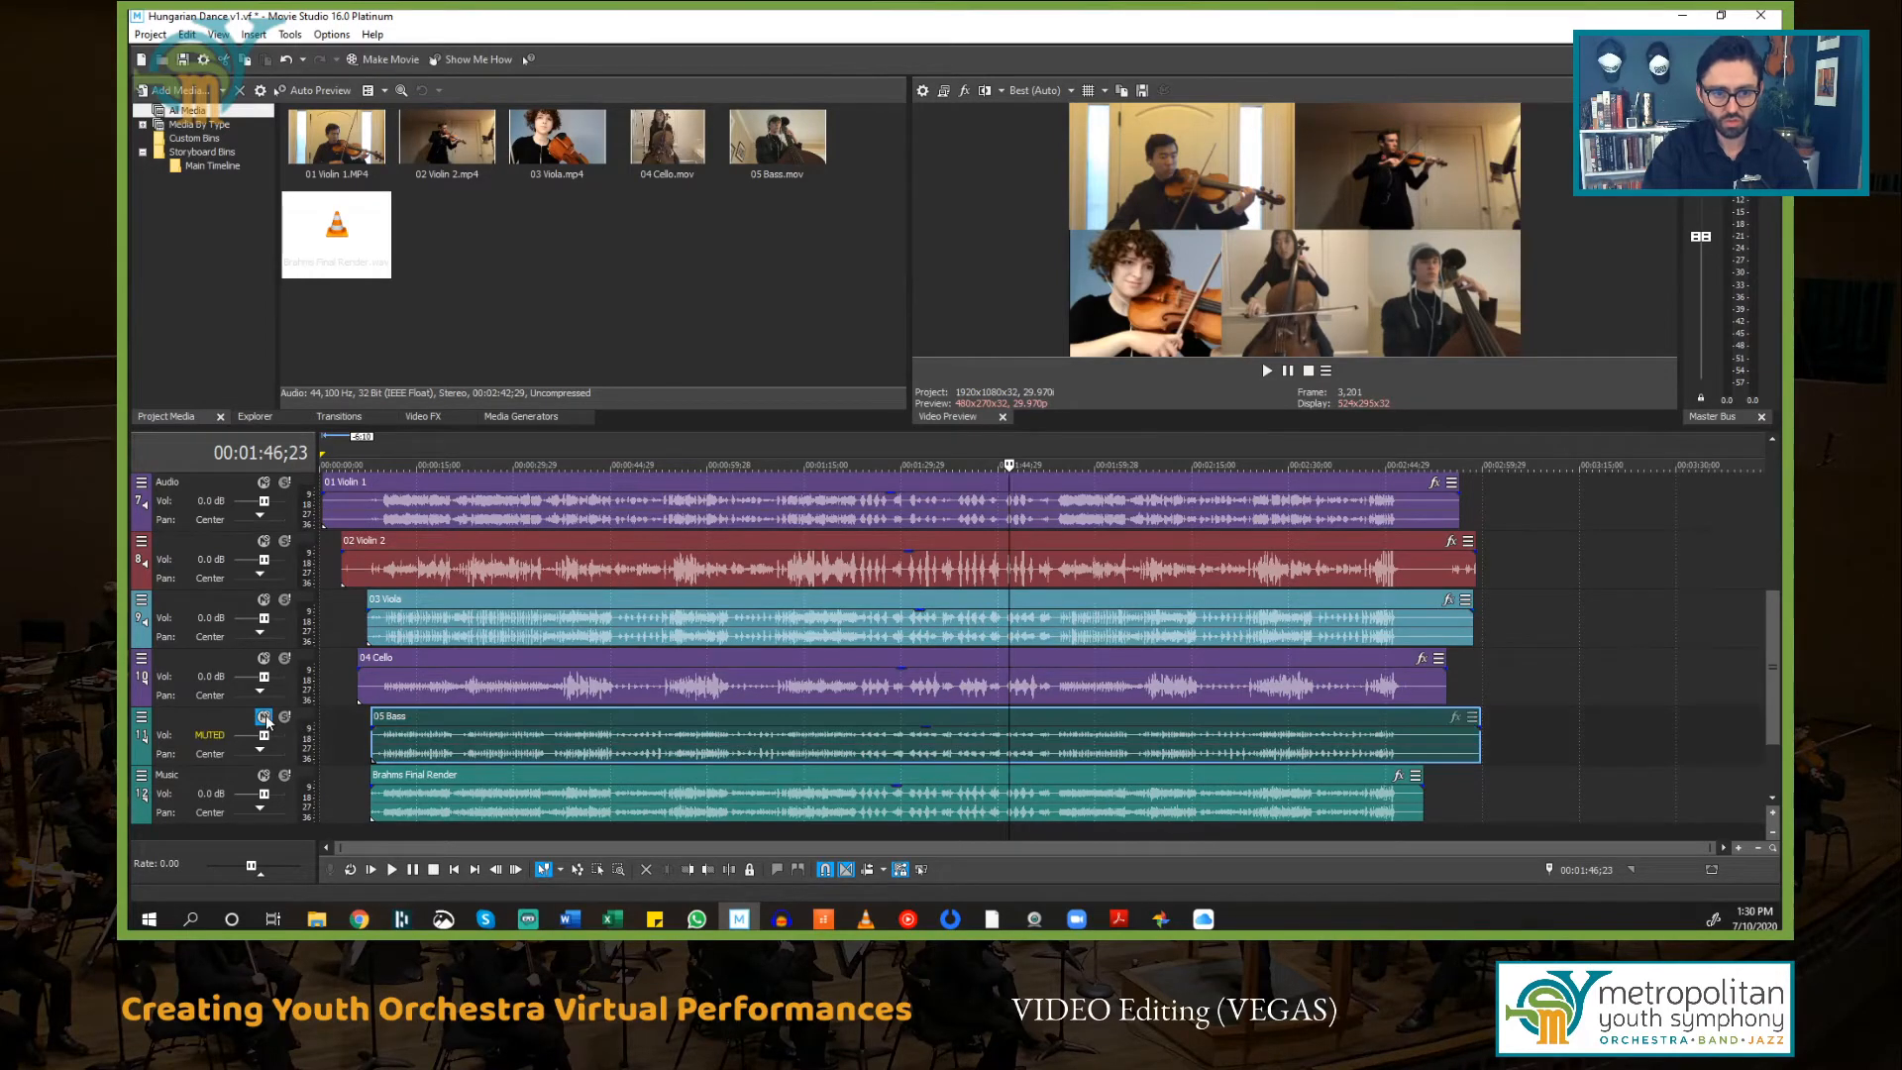
{"action": "left_click", "coordinate": [264, 658]}
{"action": "left_click", "coordinate": [263, 599]}
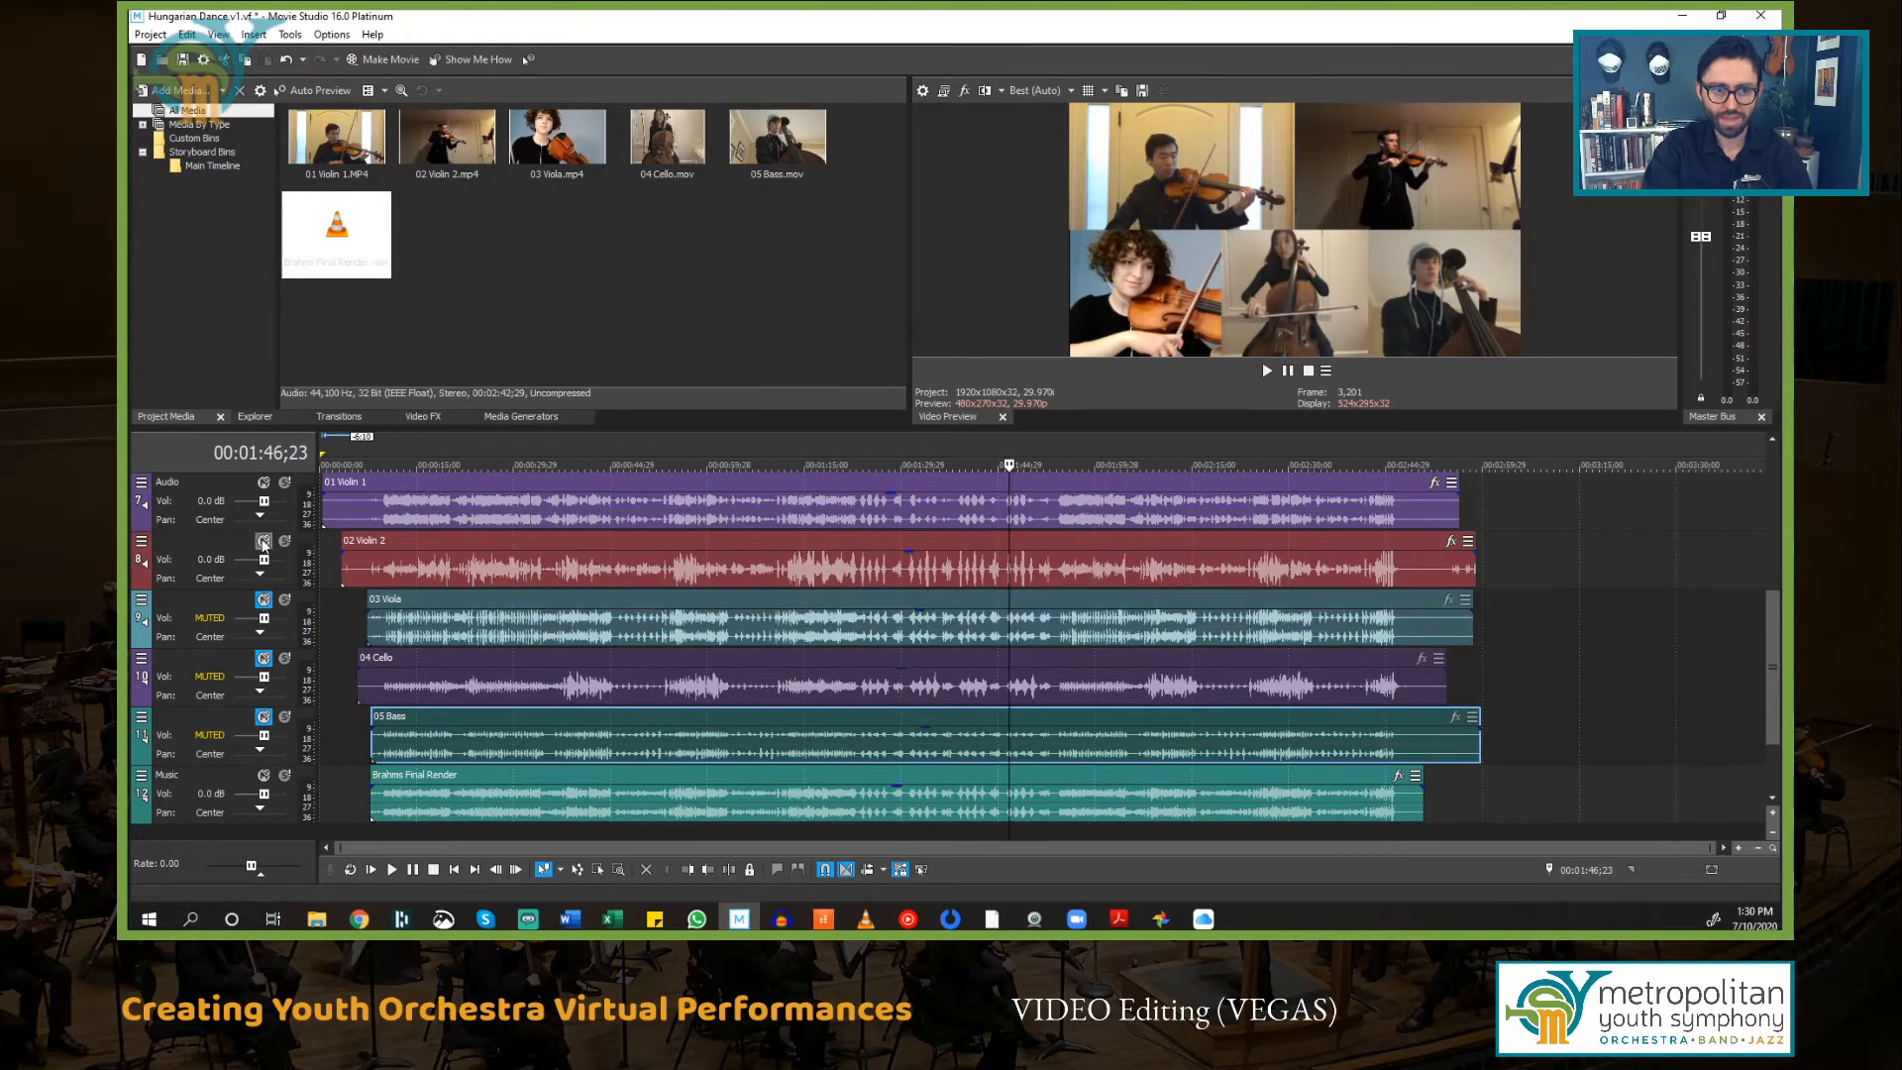
{"action": "left_click", "coordinate": [264, 542]}
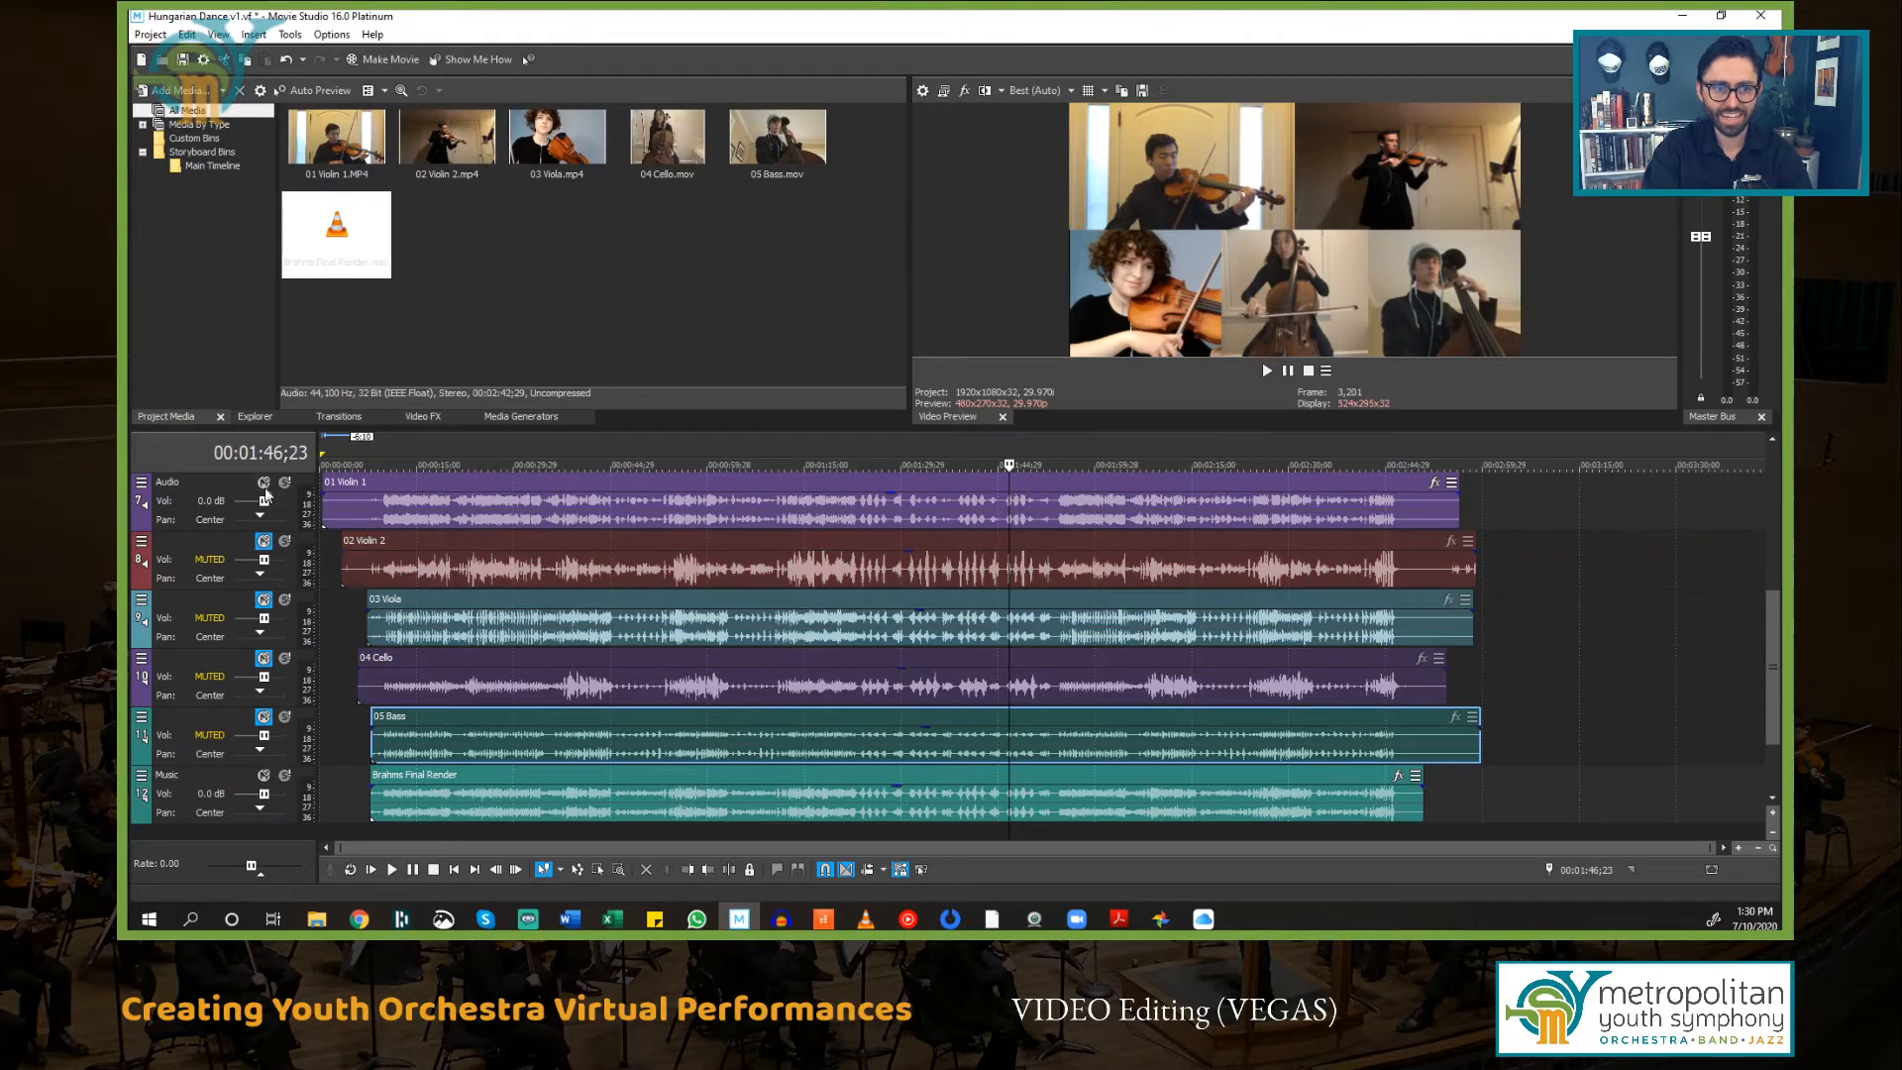
Step: Select the Brahms Final Render music track and play back the project from near the start
{"action": "left_click", "coordinate": [232, 784]}
{"action": "left_click", "coordinate": [442, 782]}
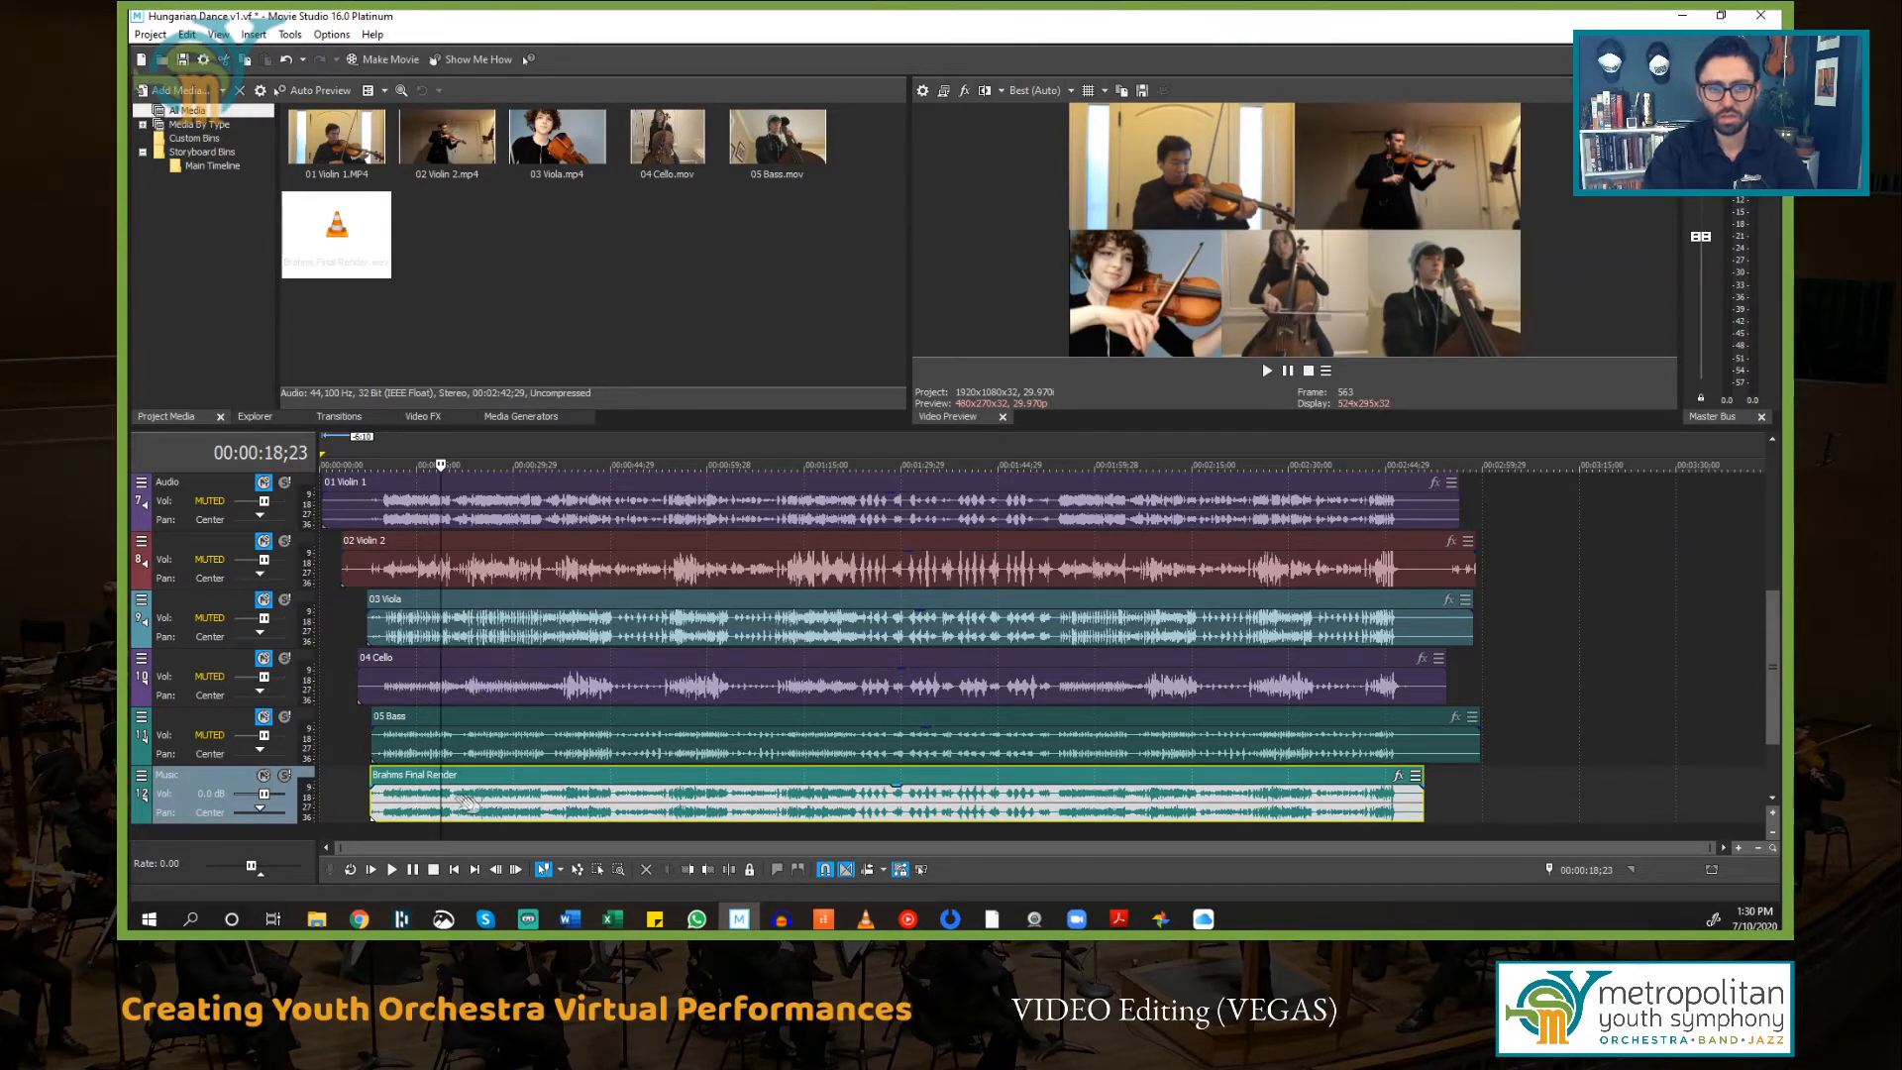
{"action": "left_click", "coordinate": [374, 838]}
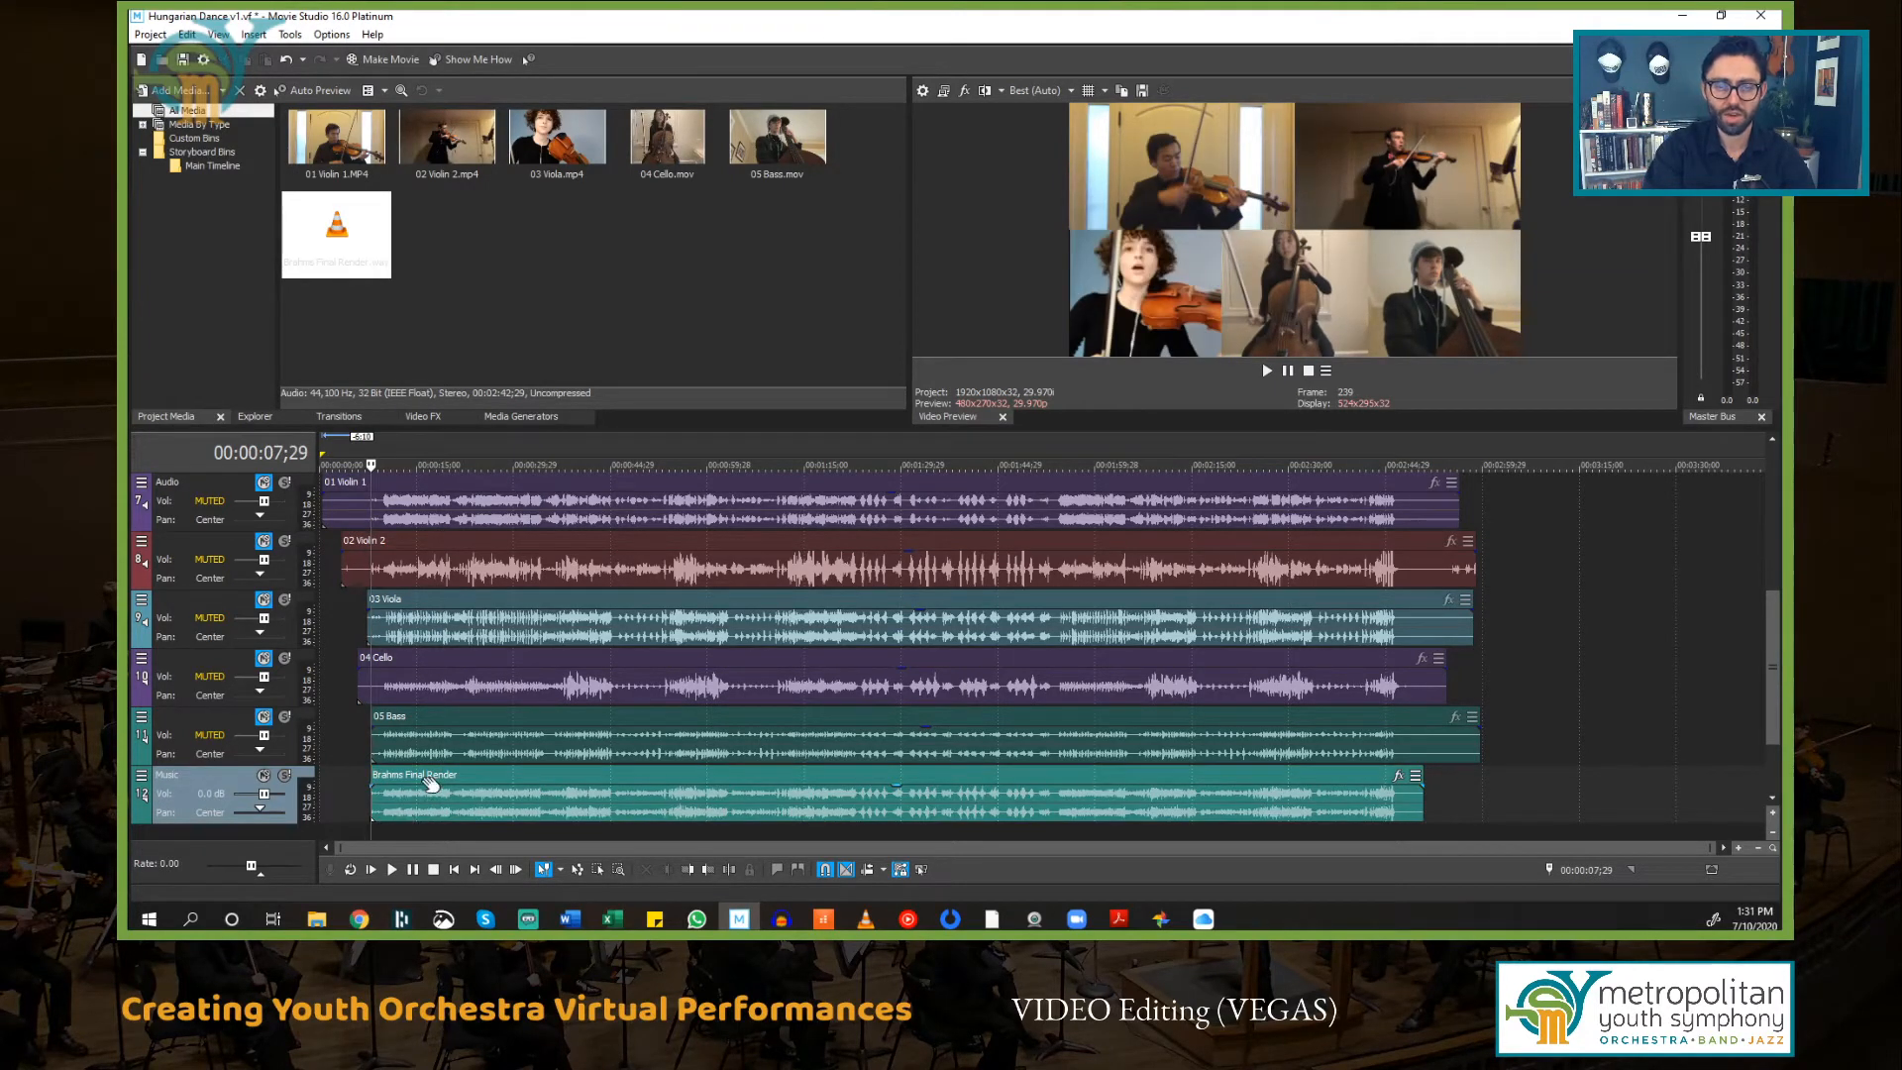
Step: Remove the 05 Bass audio event from its group
{"action": "left_click", "coordinate": [461, 724]}
{"action": "right_click", "coordinate": [472, 716]}
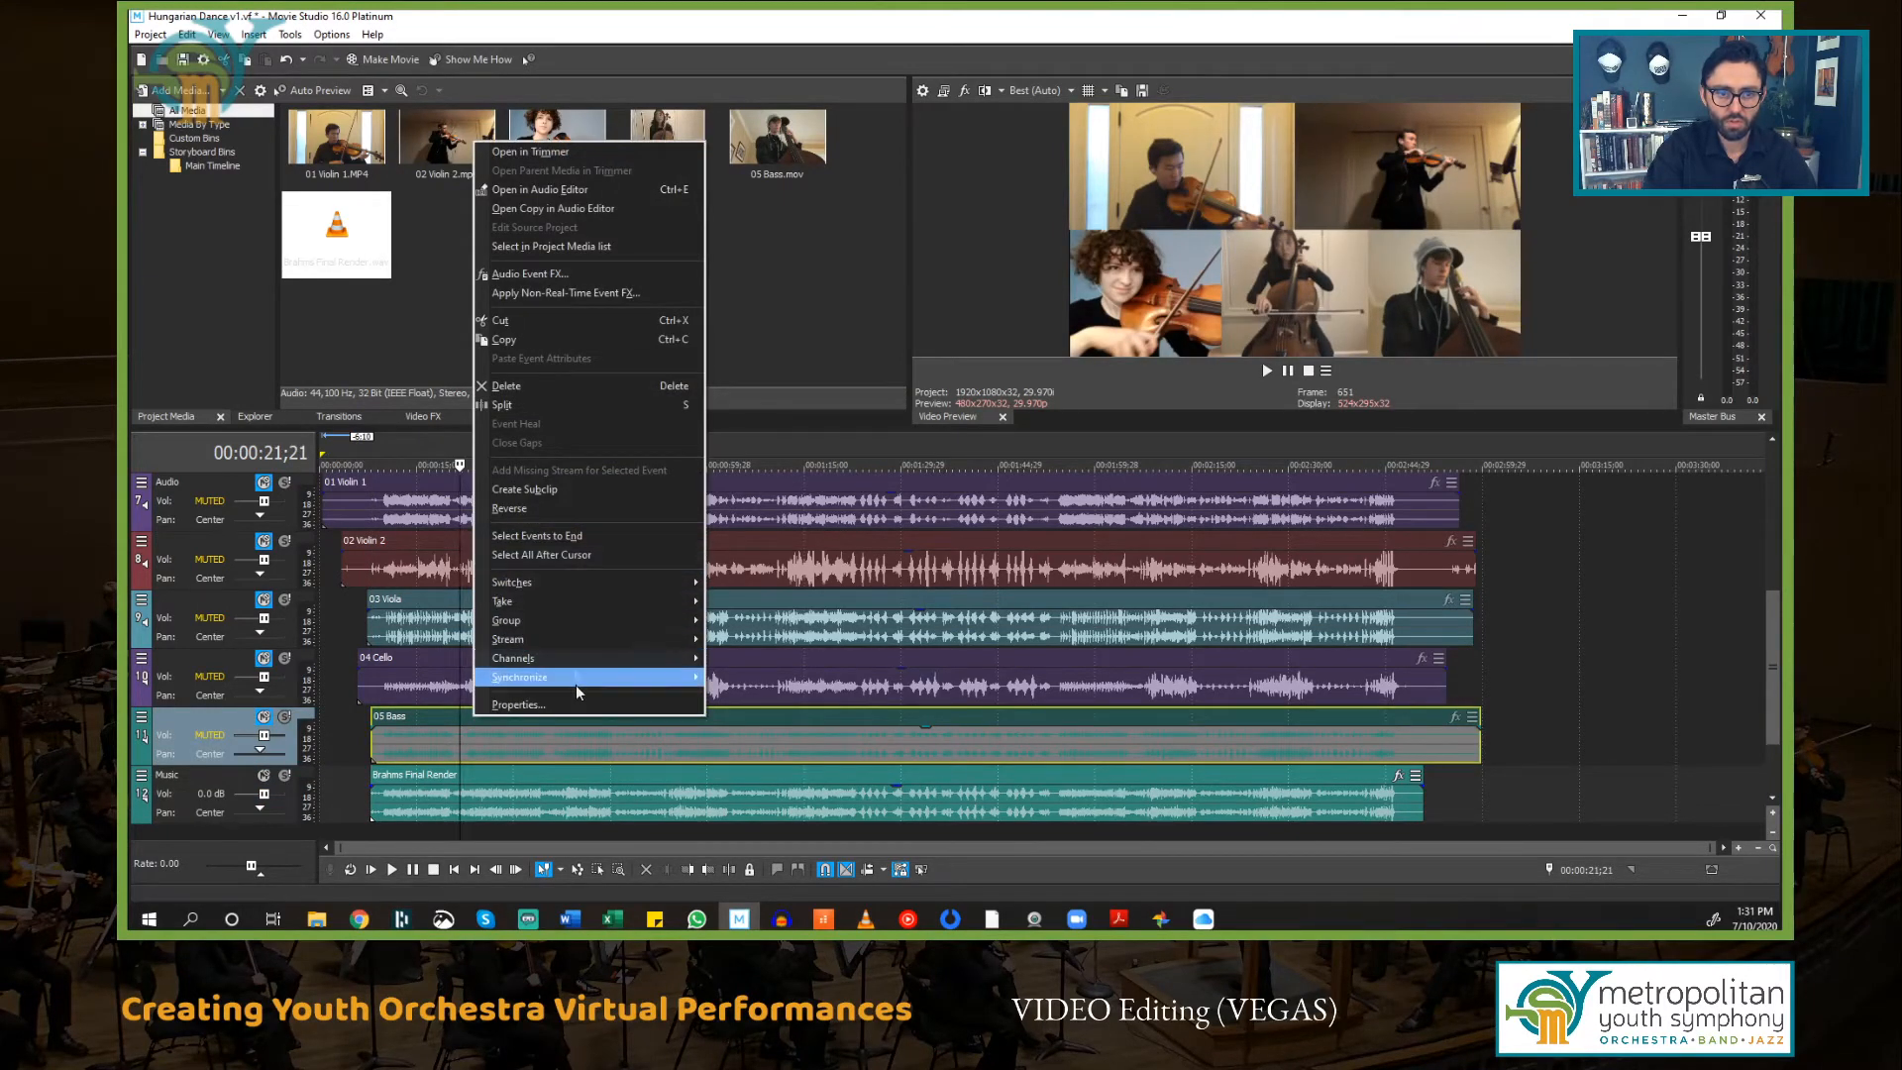
{"action": "right_click", "coordinate": [436, 717]}
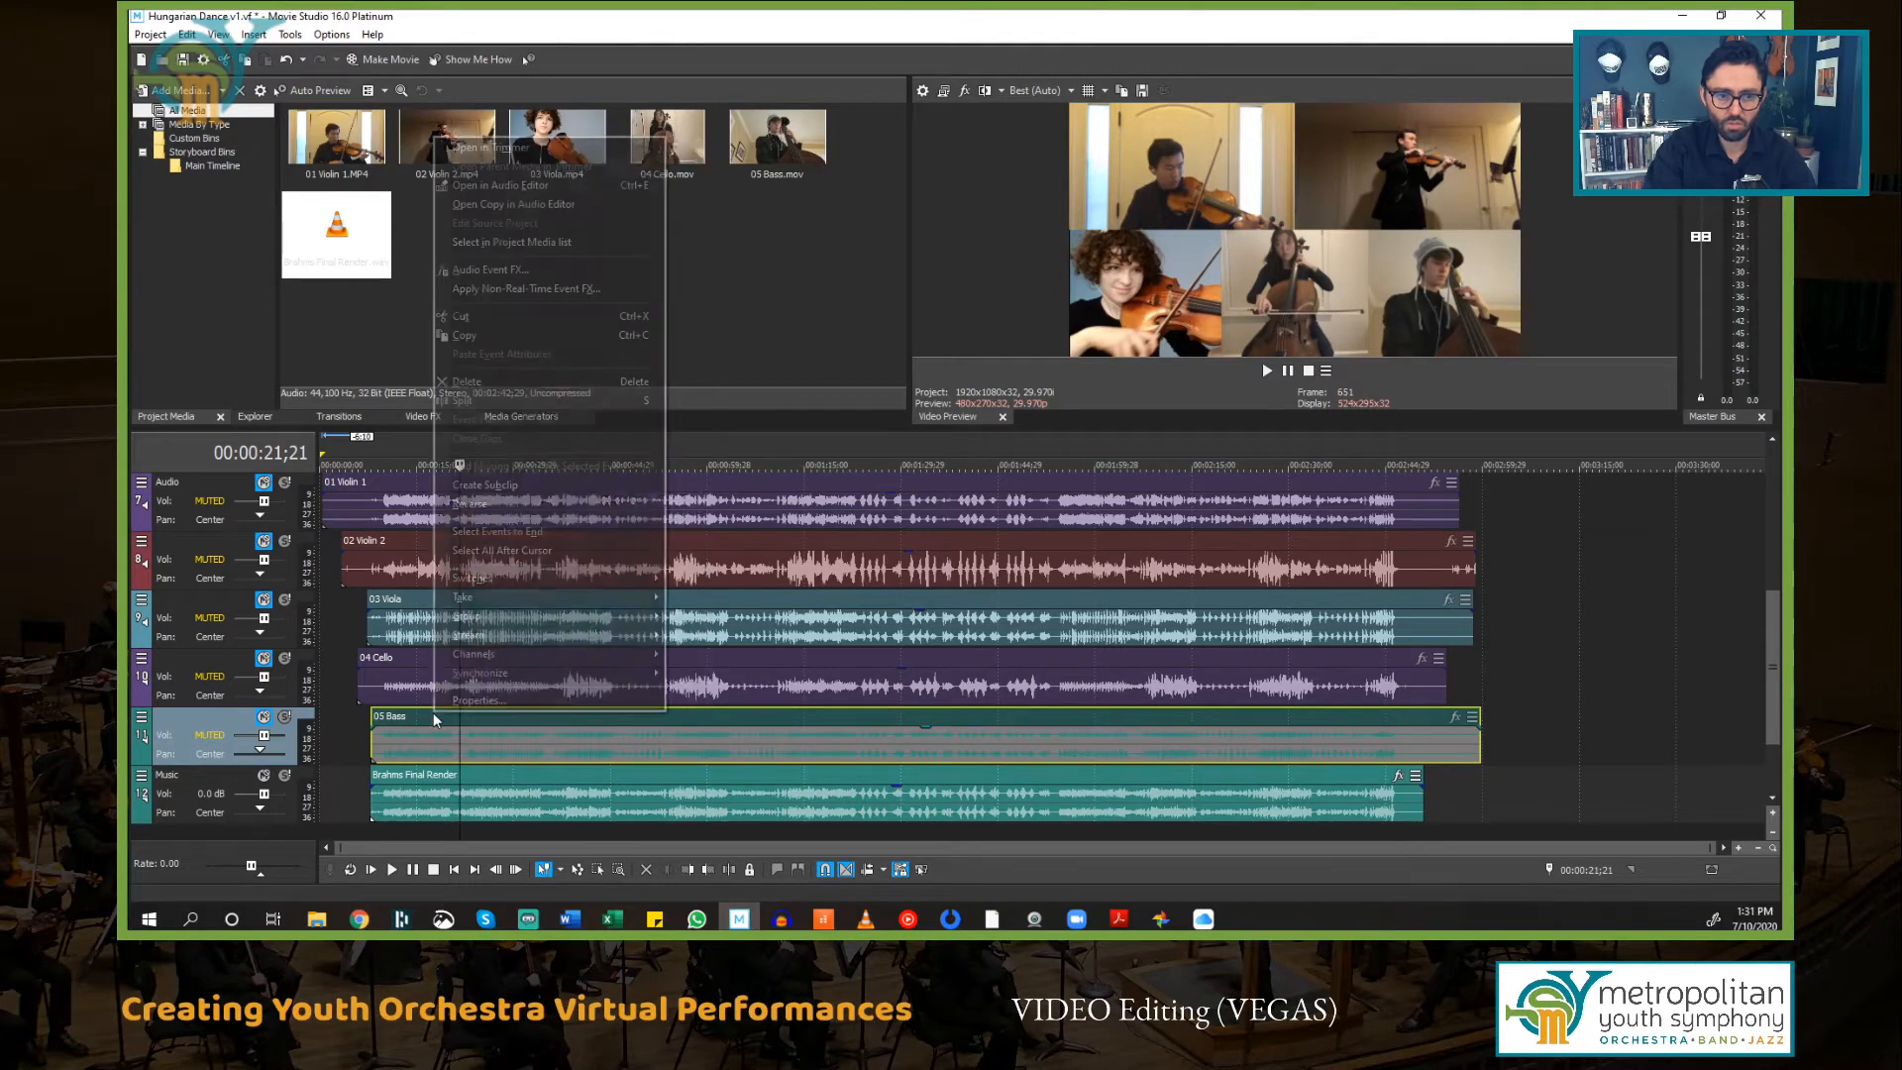
{"action": "mouse_move", "coordinate": [503, 616]}
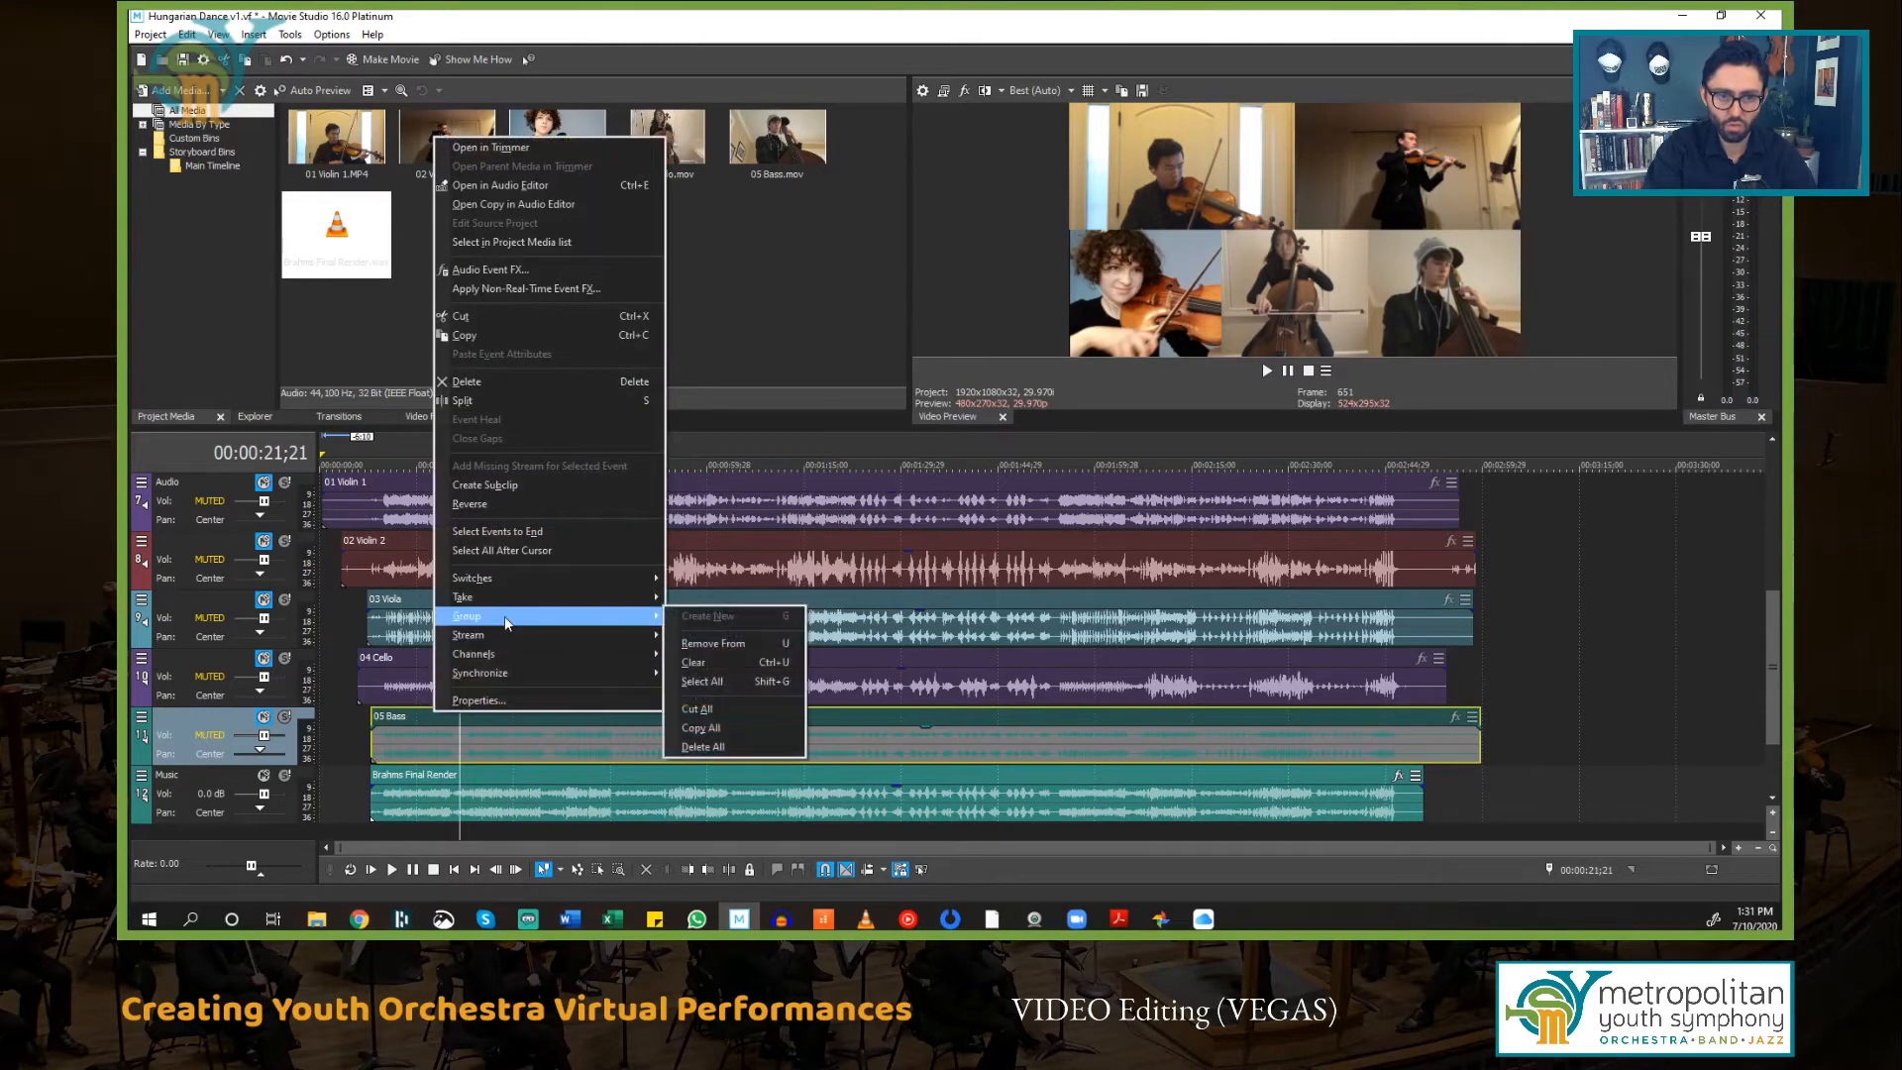
{"action": "left_click", "coordinate": [759, 645]}
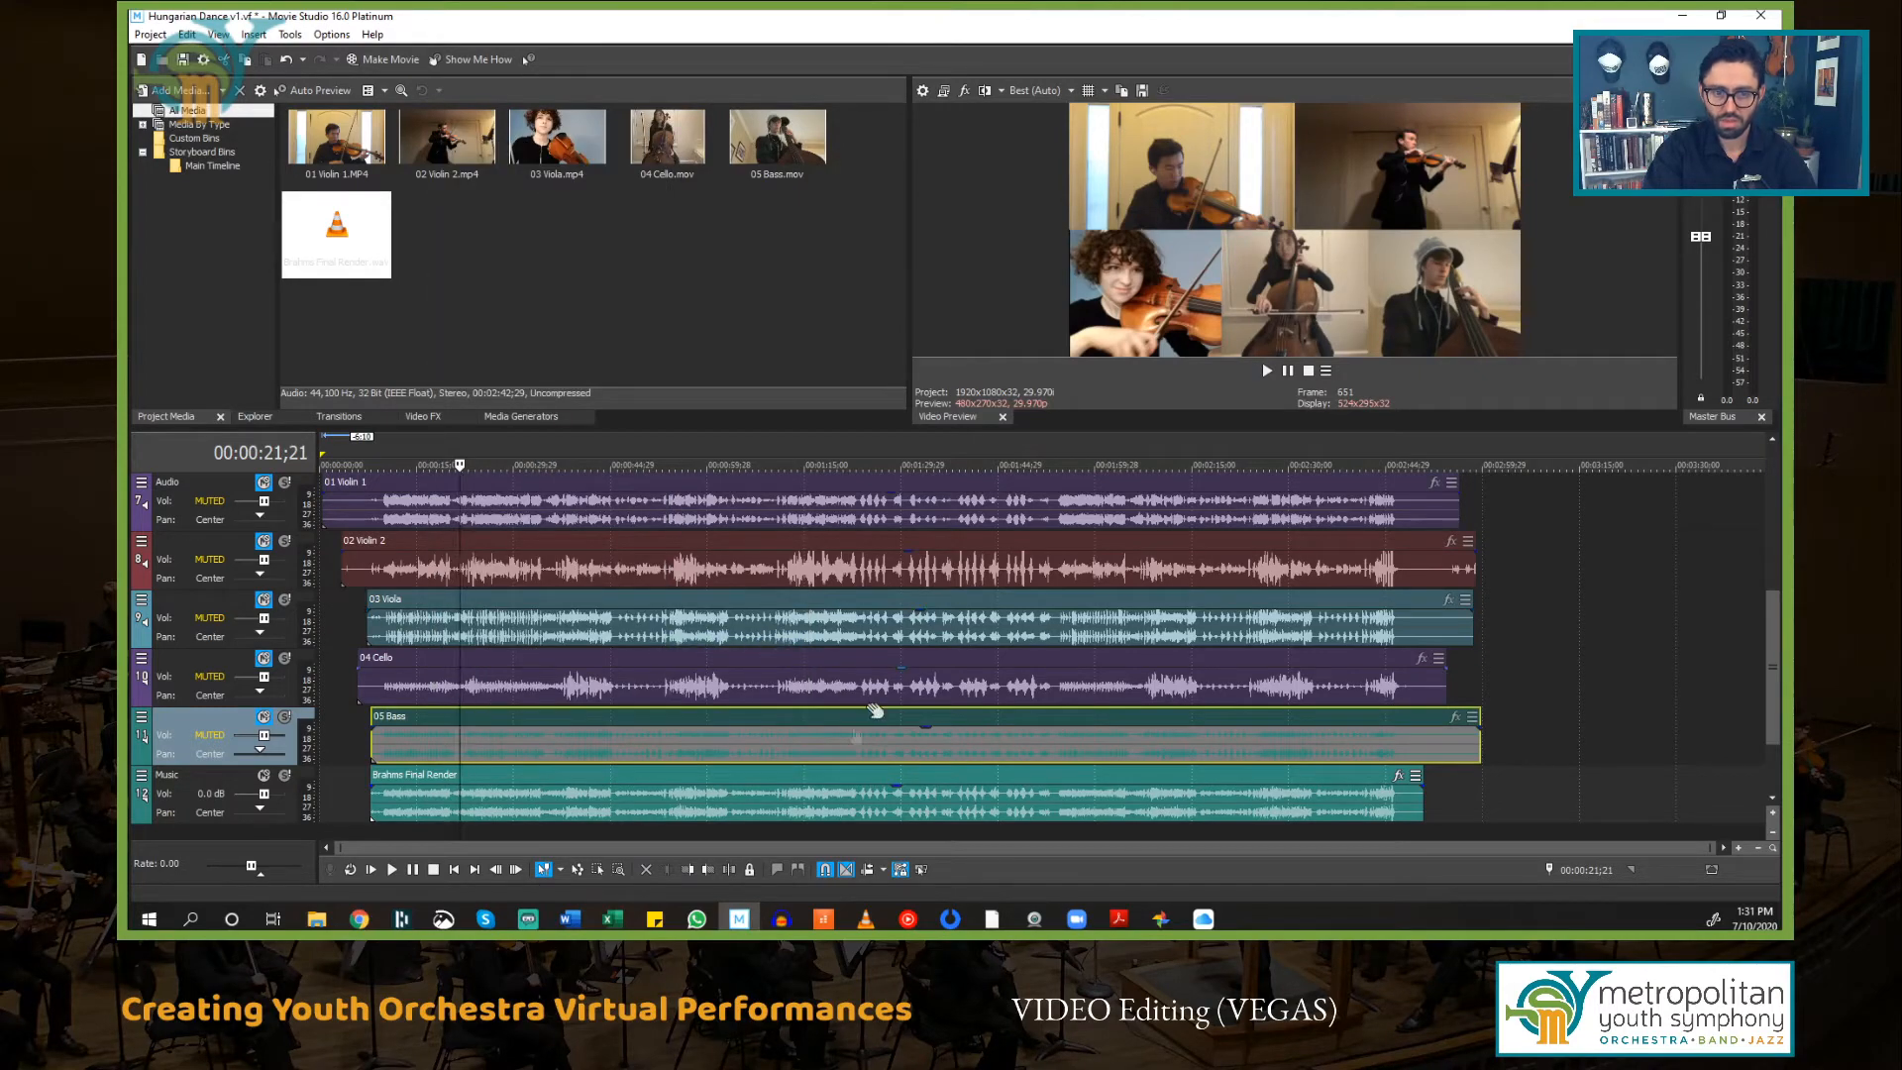
Step: Try deleting the 05 Bass audio event, then undo the deletion
{"action": "left_click", "coordinate": [804, 720]}
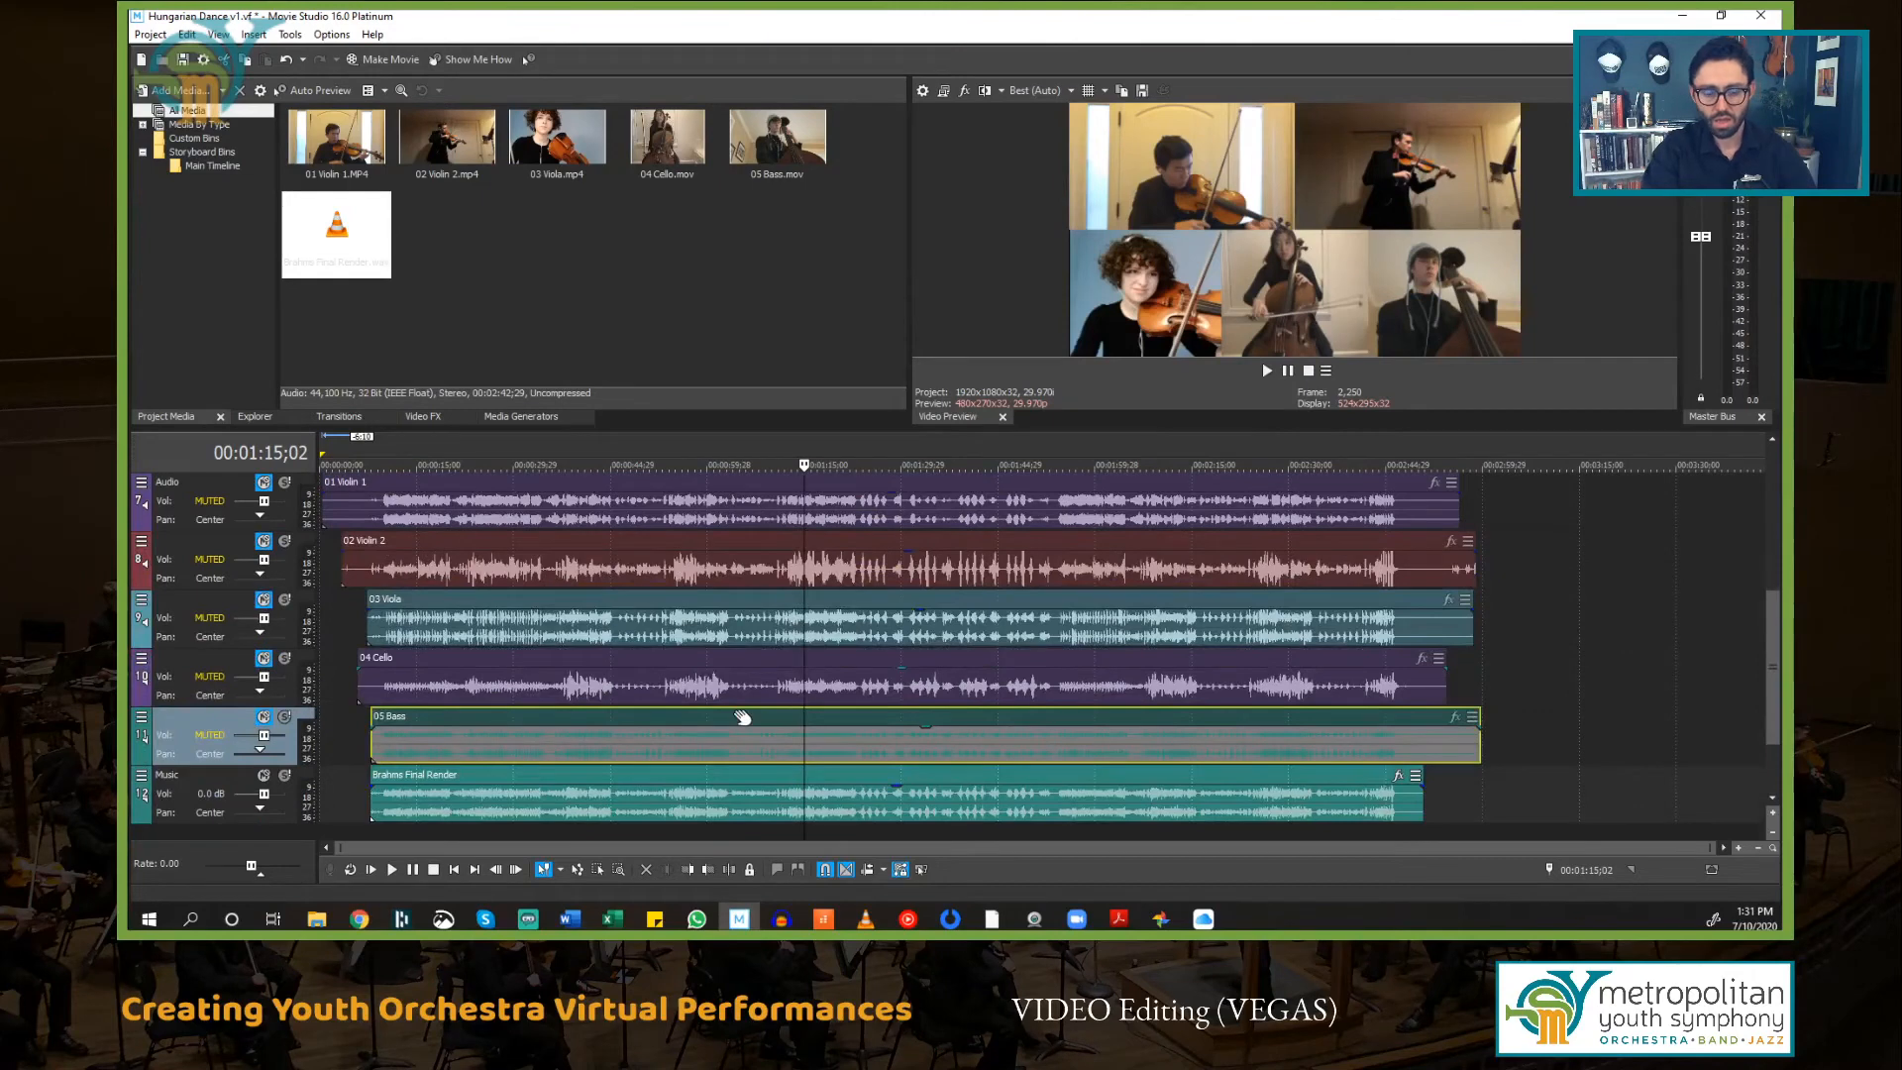
{"action": "key", "text": "Delete"}
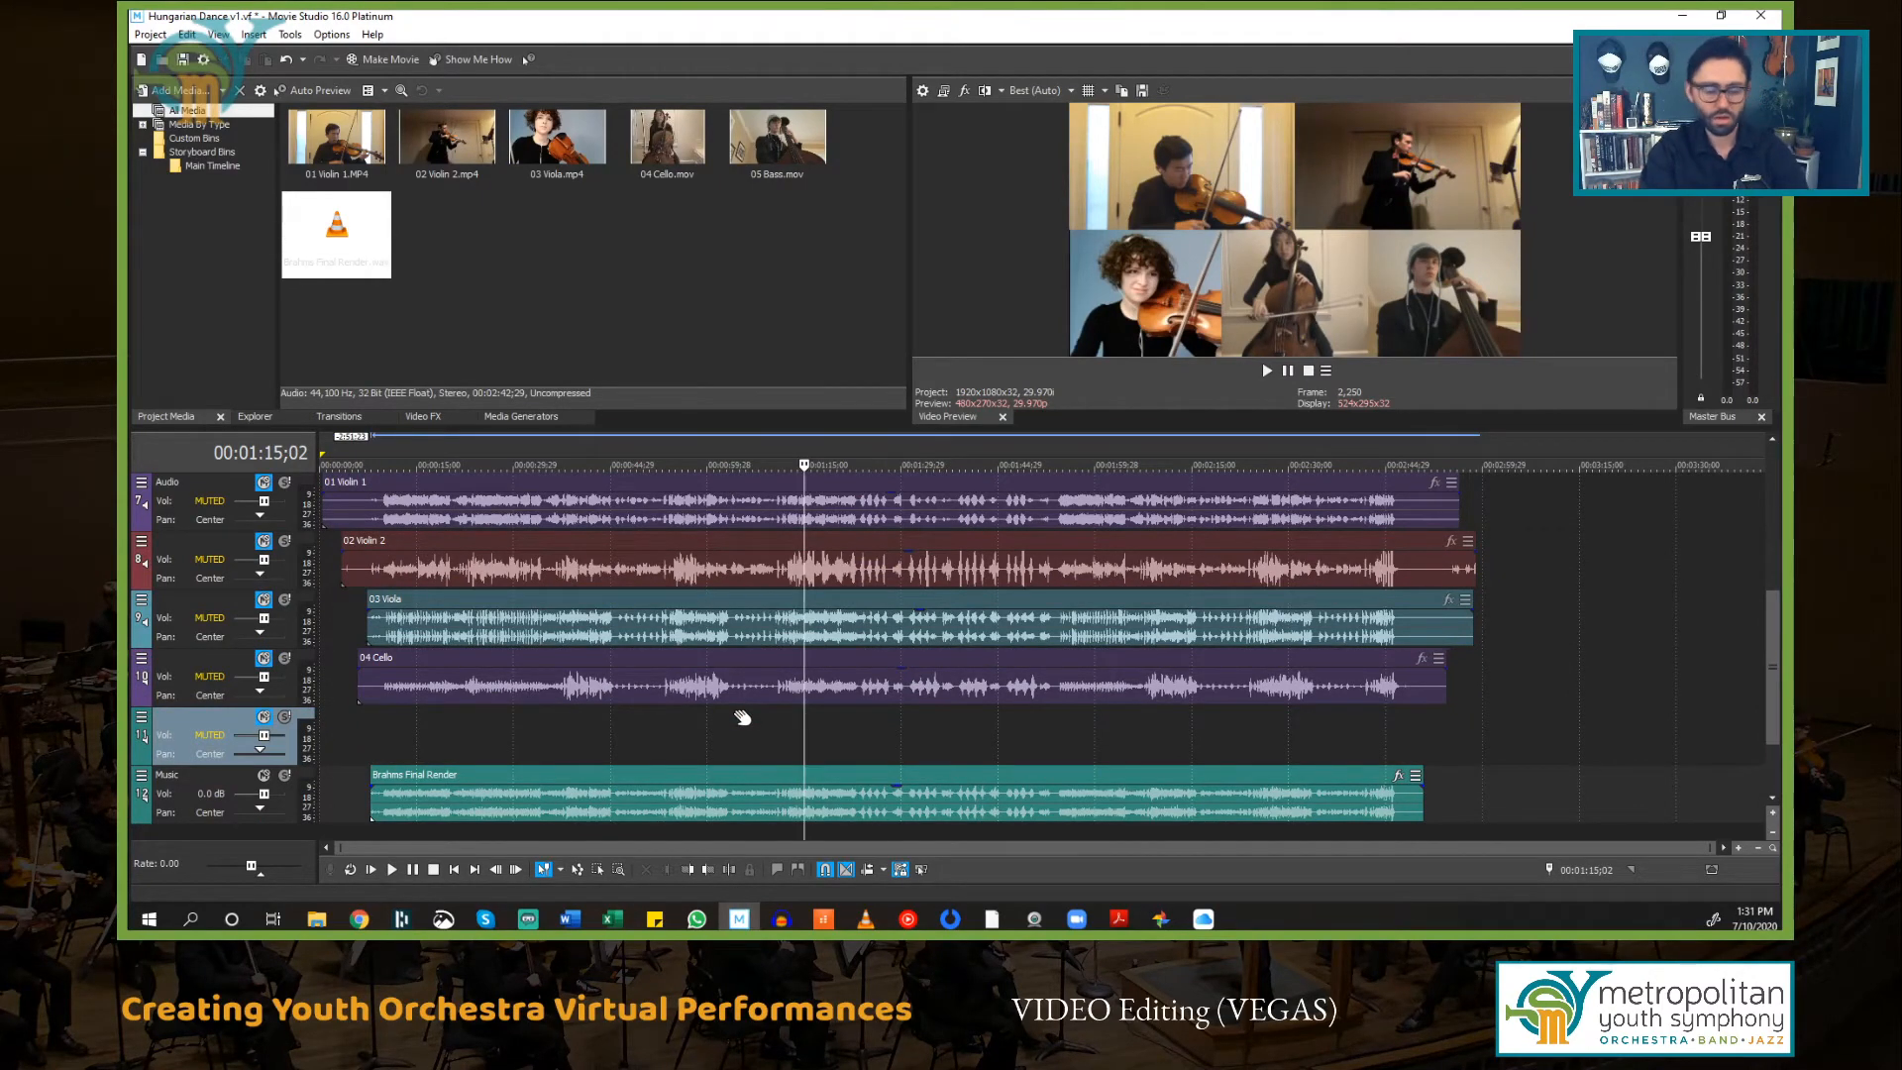
{"action": "key", "text": "ctrl+z"}
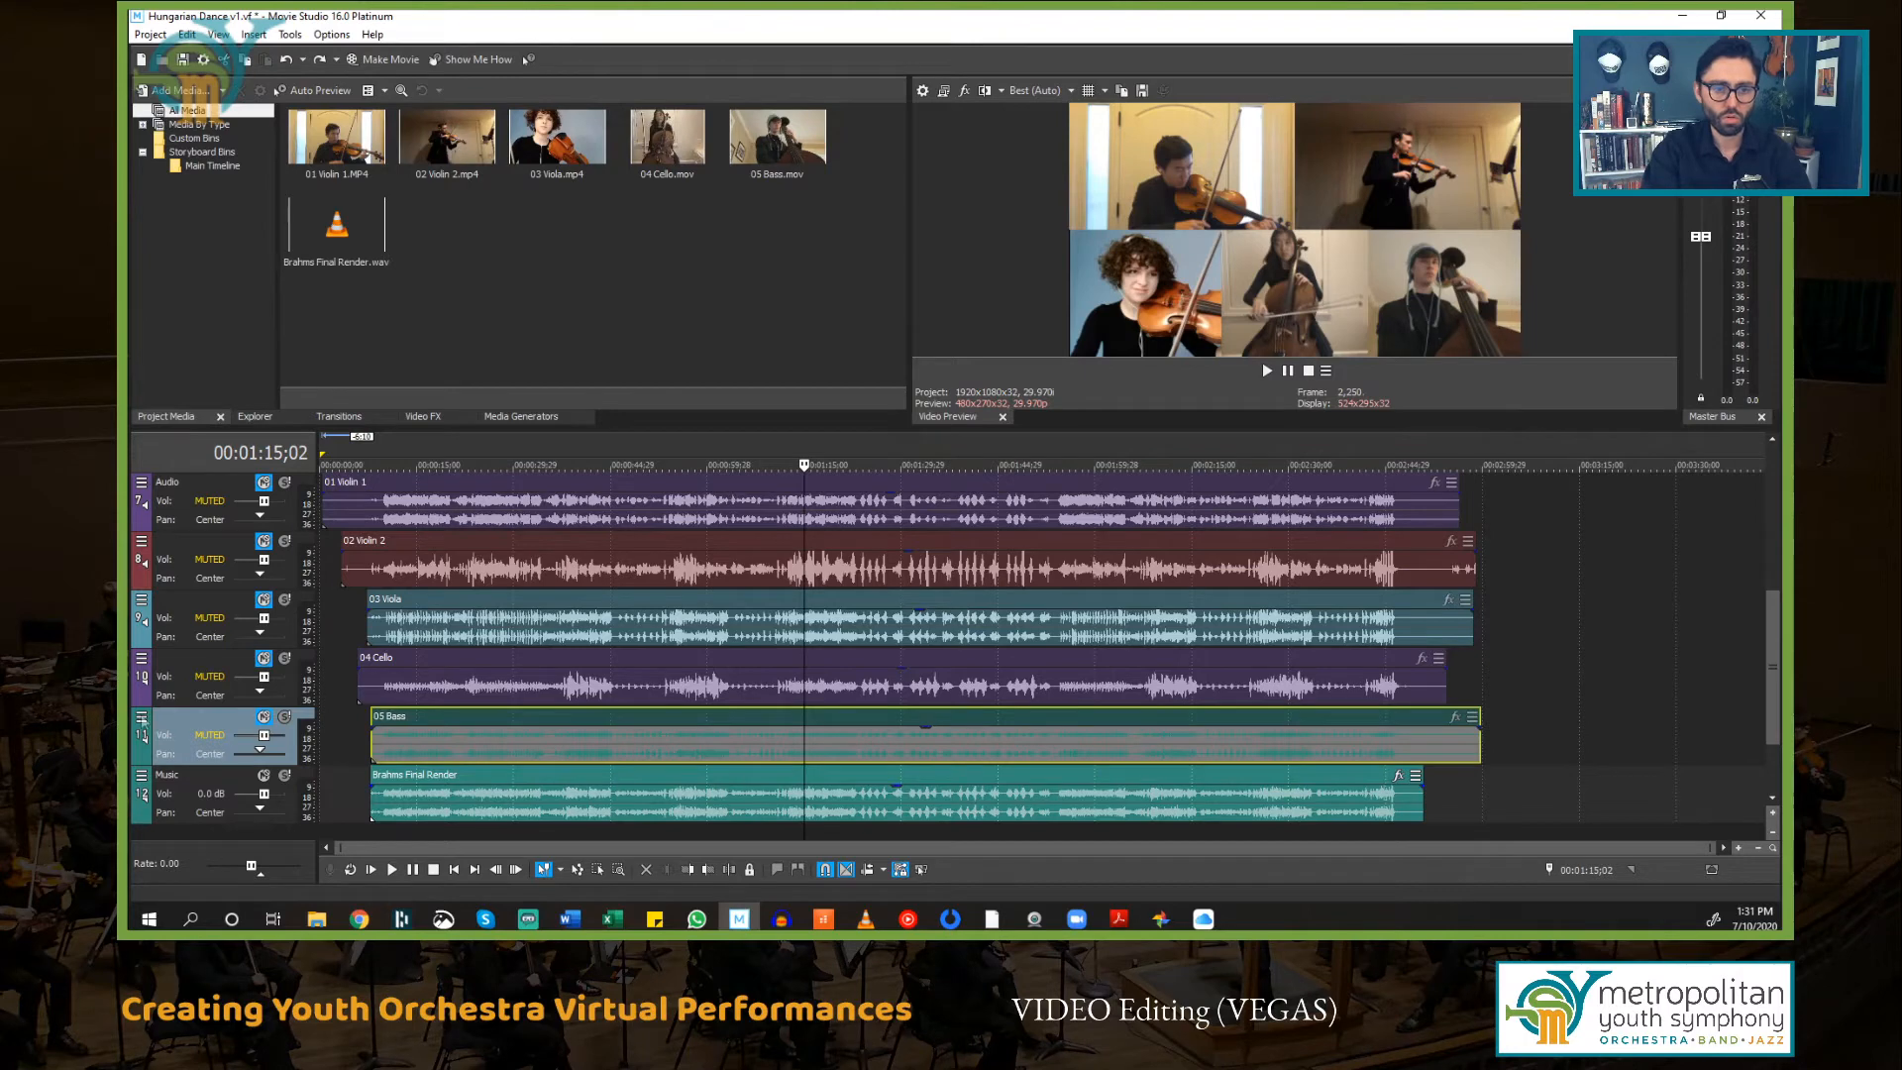
Step: Delete the 05 Bass audio track together with its events
{"action": "right_click", "coordinate": [202, 717]}
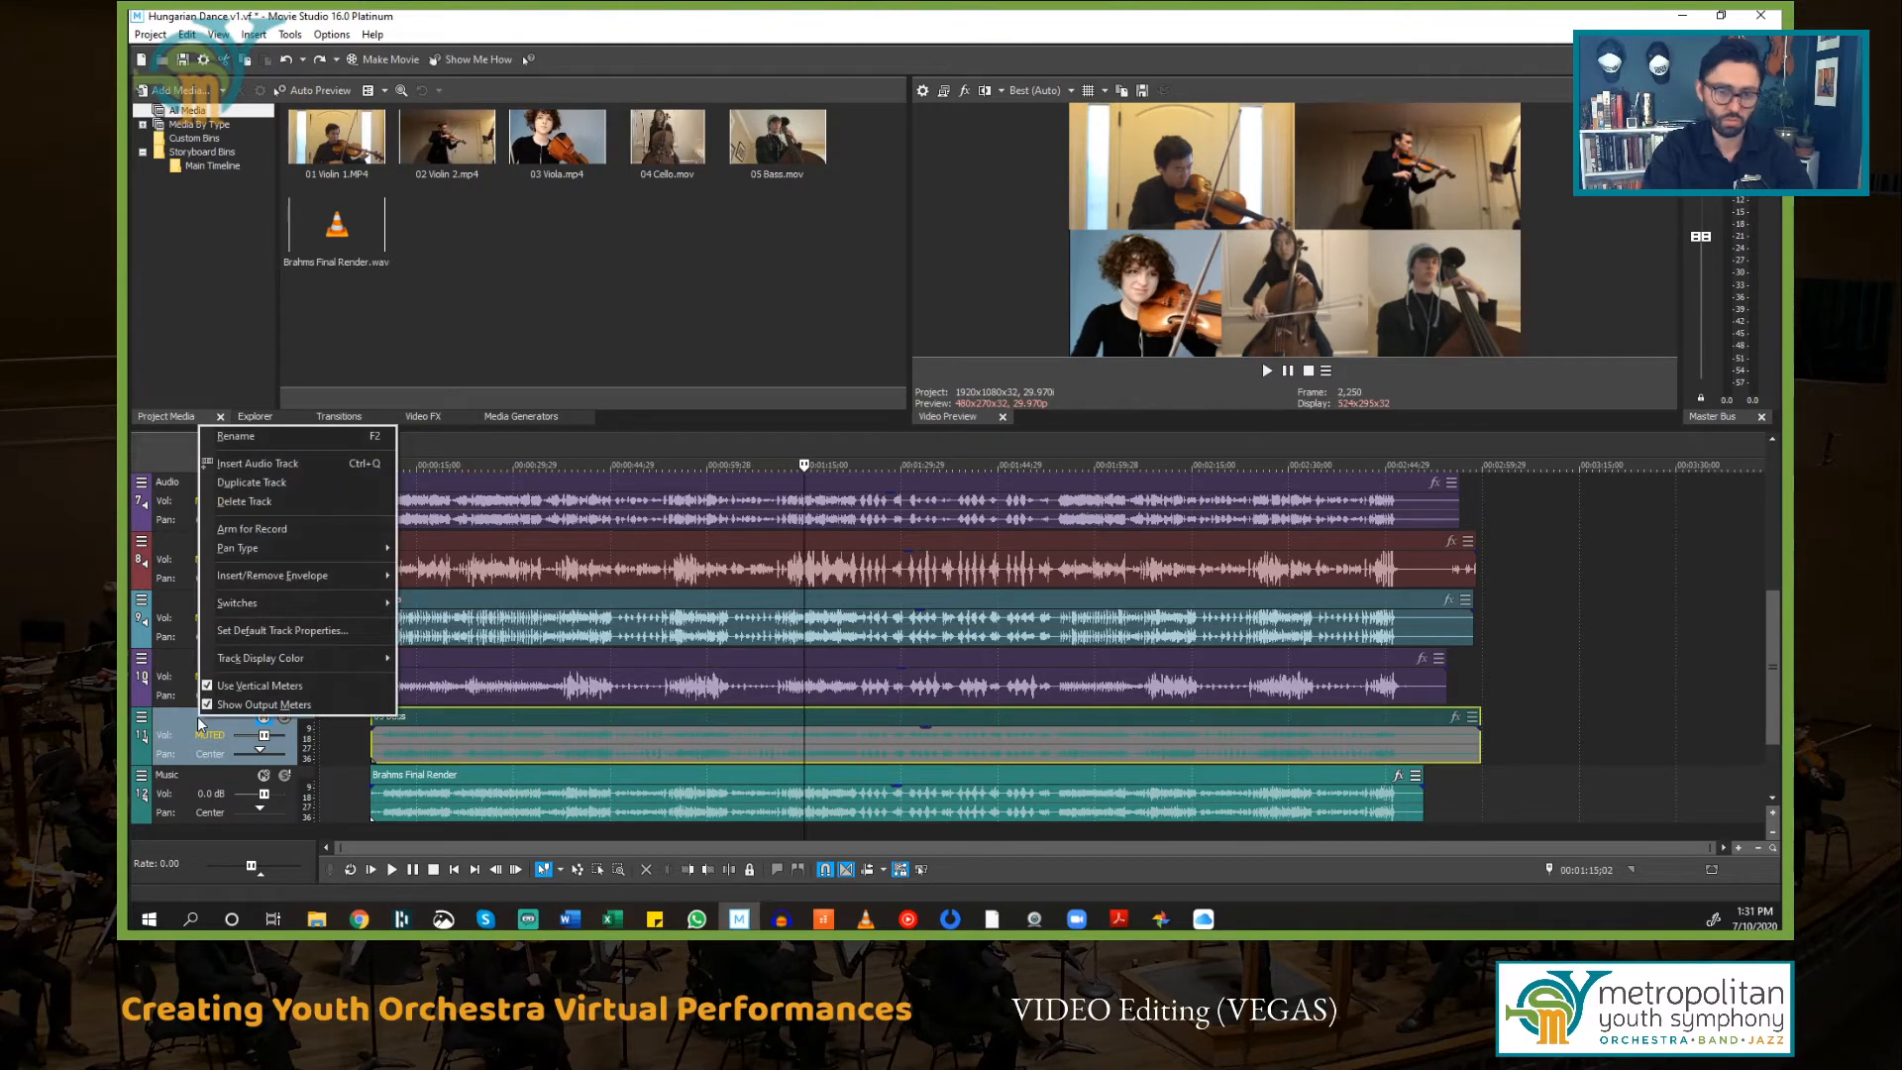
{"action": "left_click", "coordinate": [248, 501]}
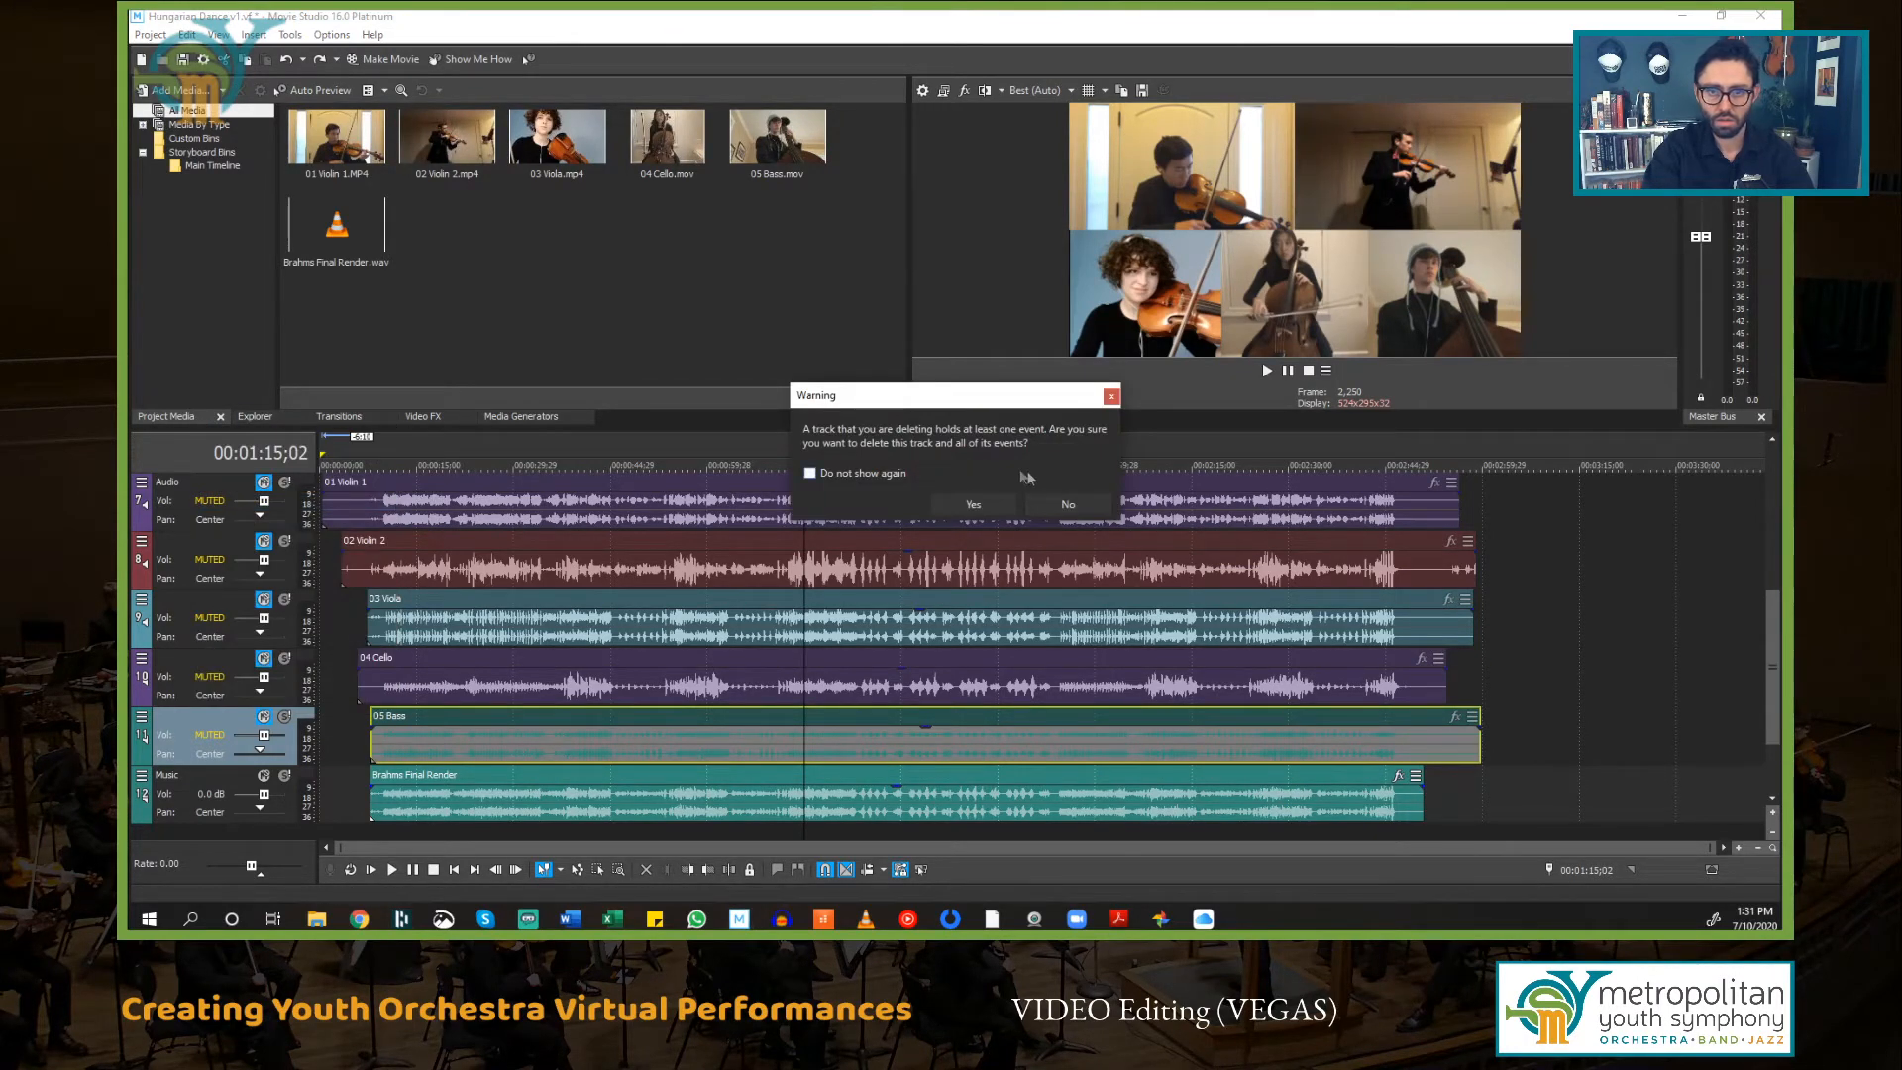
{"action": "left_click", "coordinate": [983, 507]}
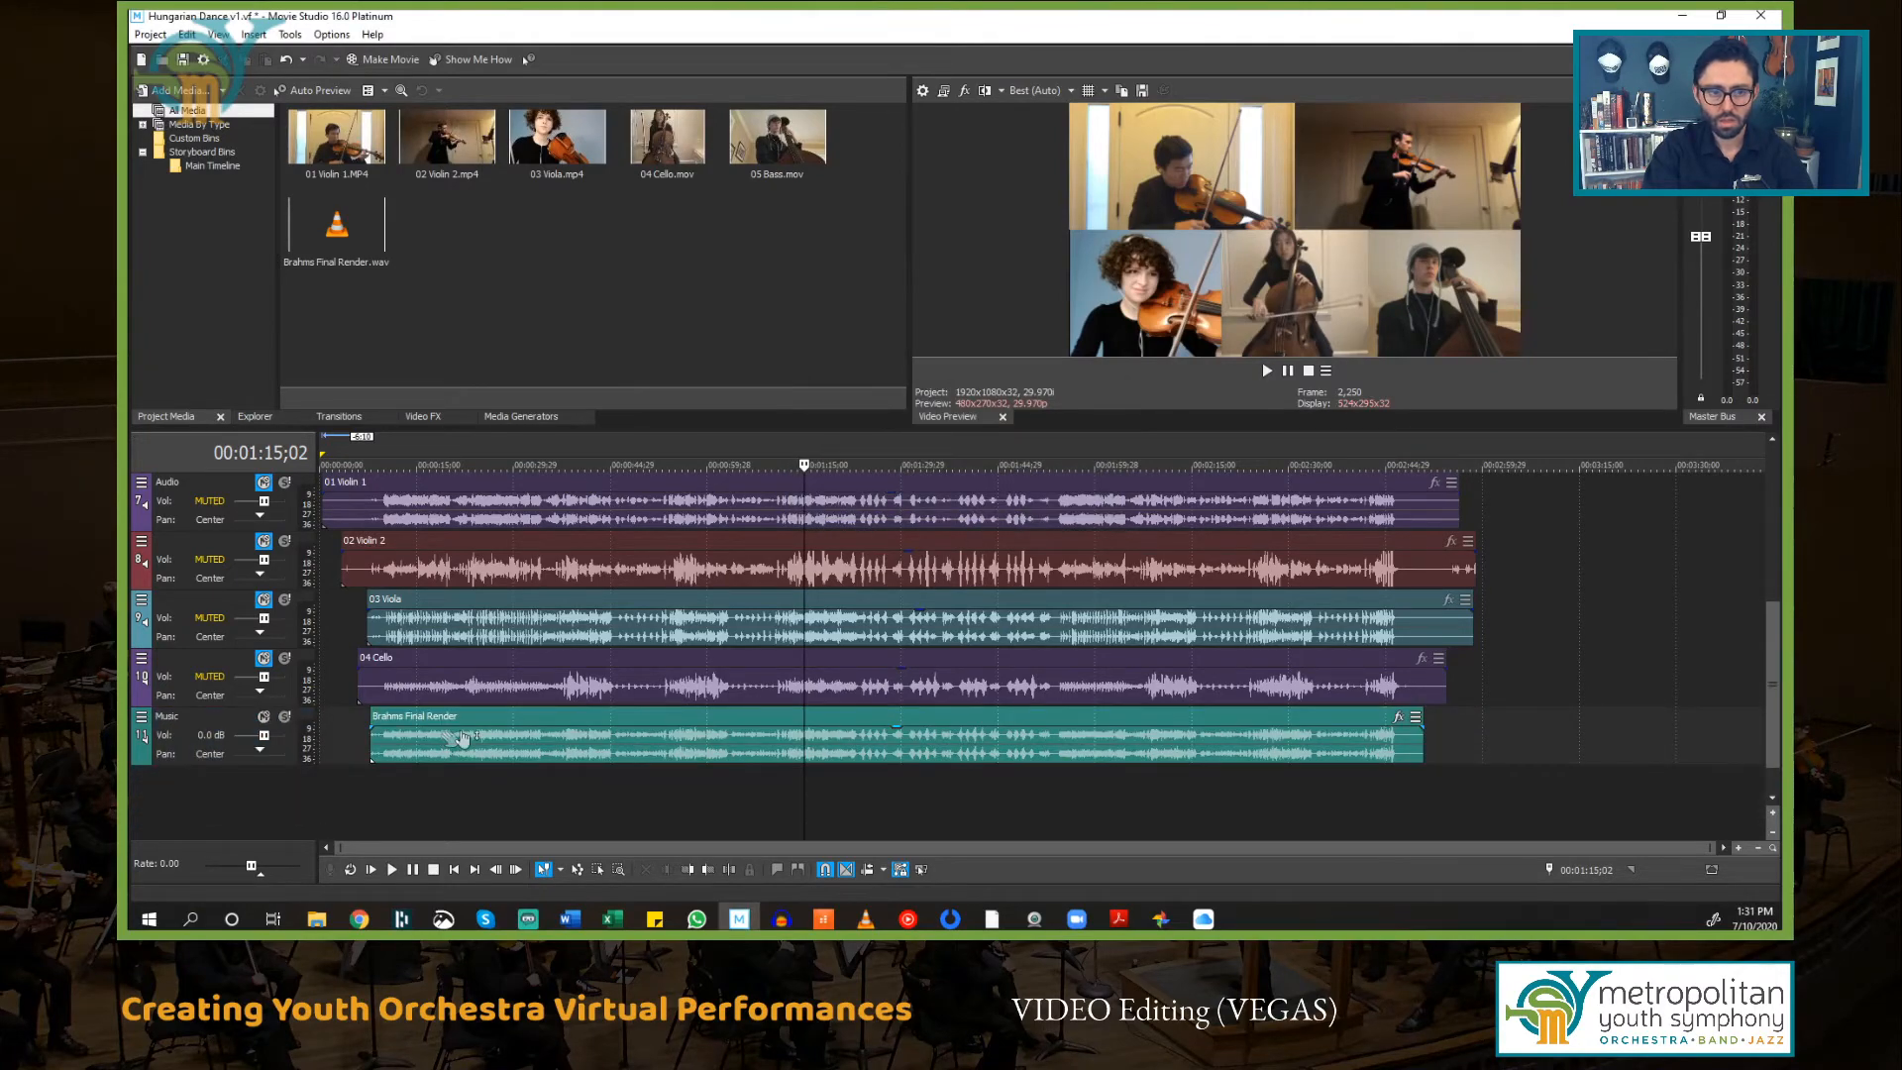
Step: Solo the 01 Violin 1 video track
{"action": "scroll", "coordinate": [624, 755], "scroll_direction": "up", "scroll_amount": 3}
{"action": "left_click", "coordinate": [540, 604]}
{"action": "scroll", "coordinate": [530, 686], "scroll_direction": "down", "scroll_amount": 2}
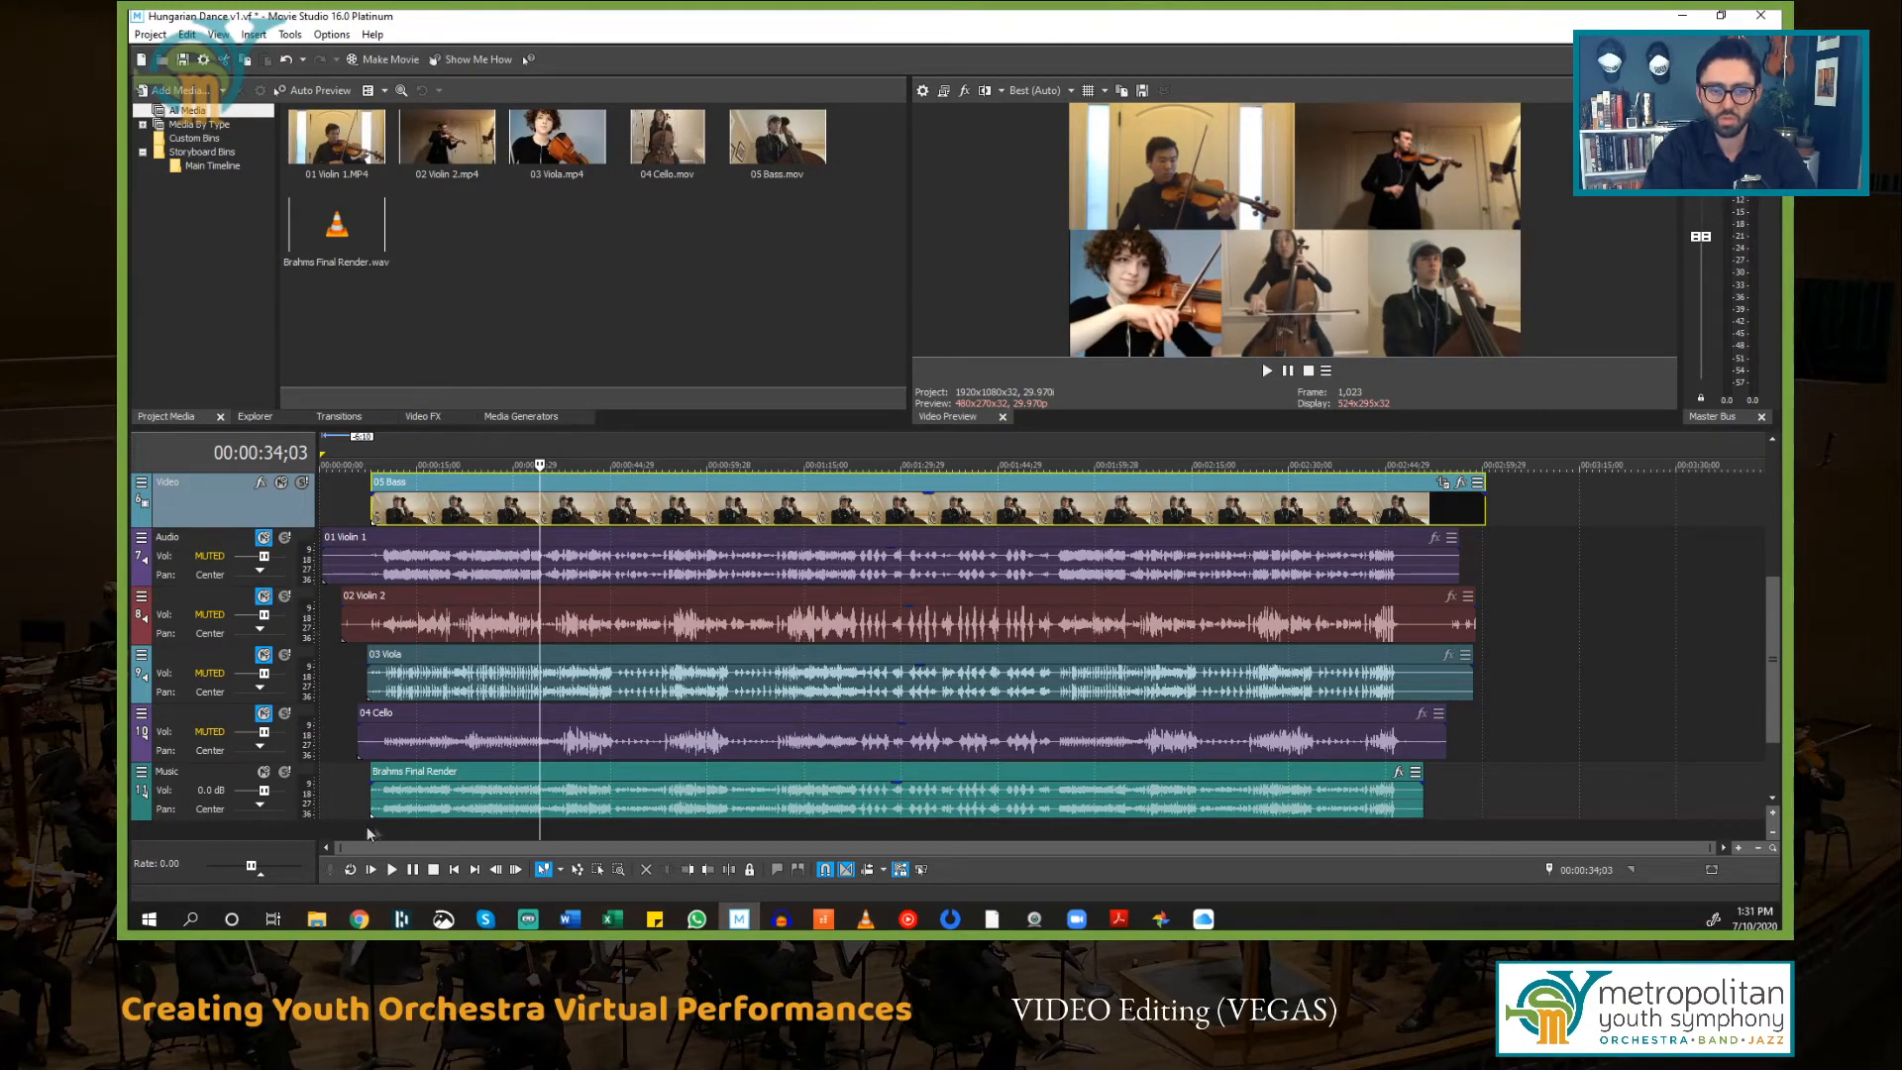
{"action": "left_click", "coordinate": [384, 793]}
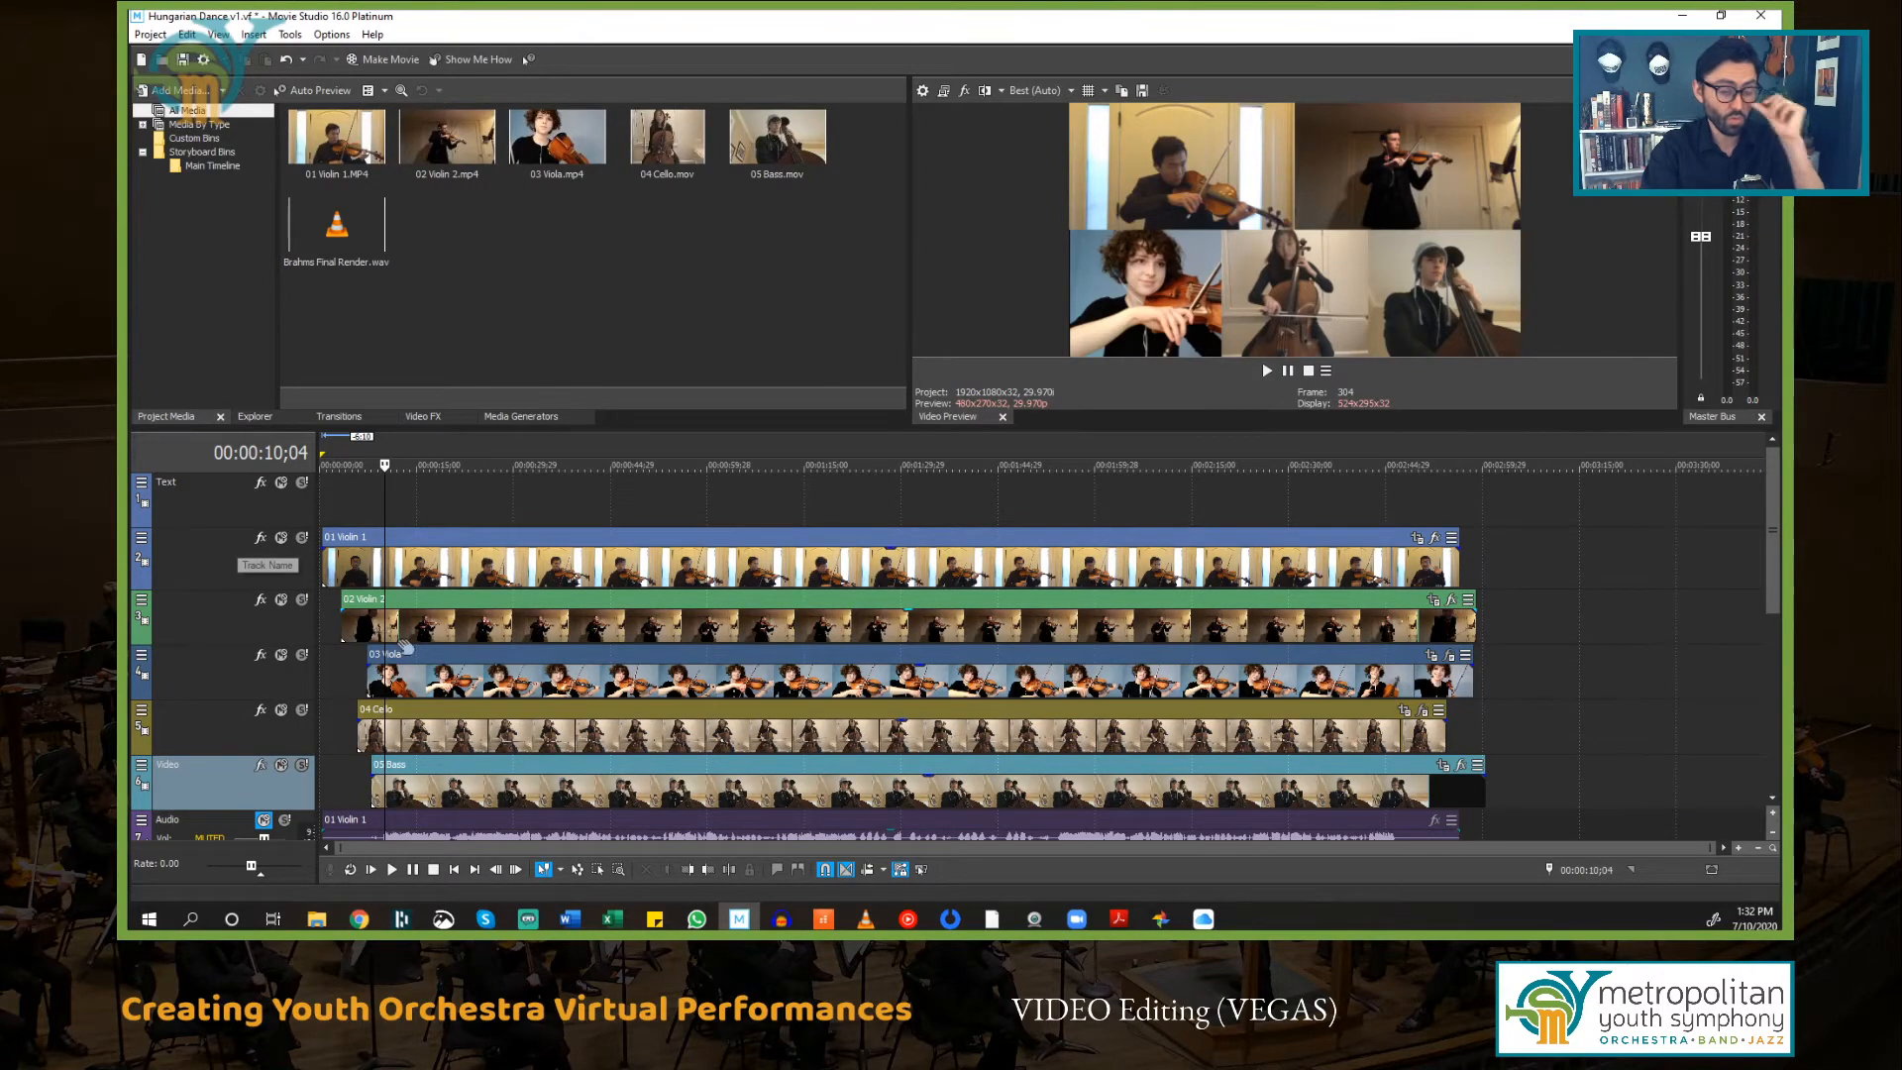
{"action": "left_click", "coordinate": [218, 556]}
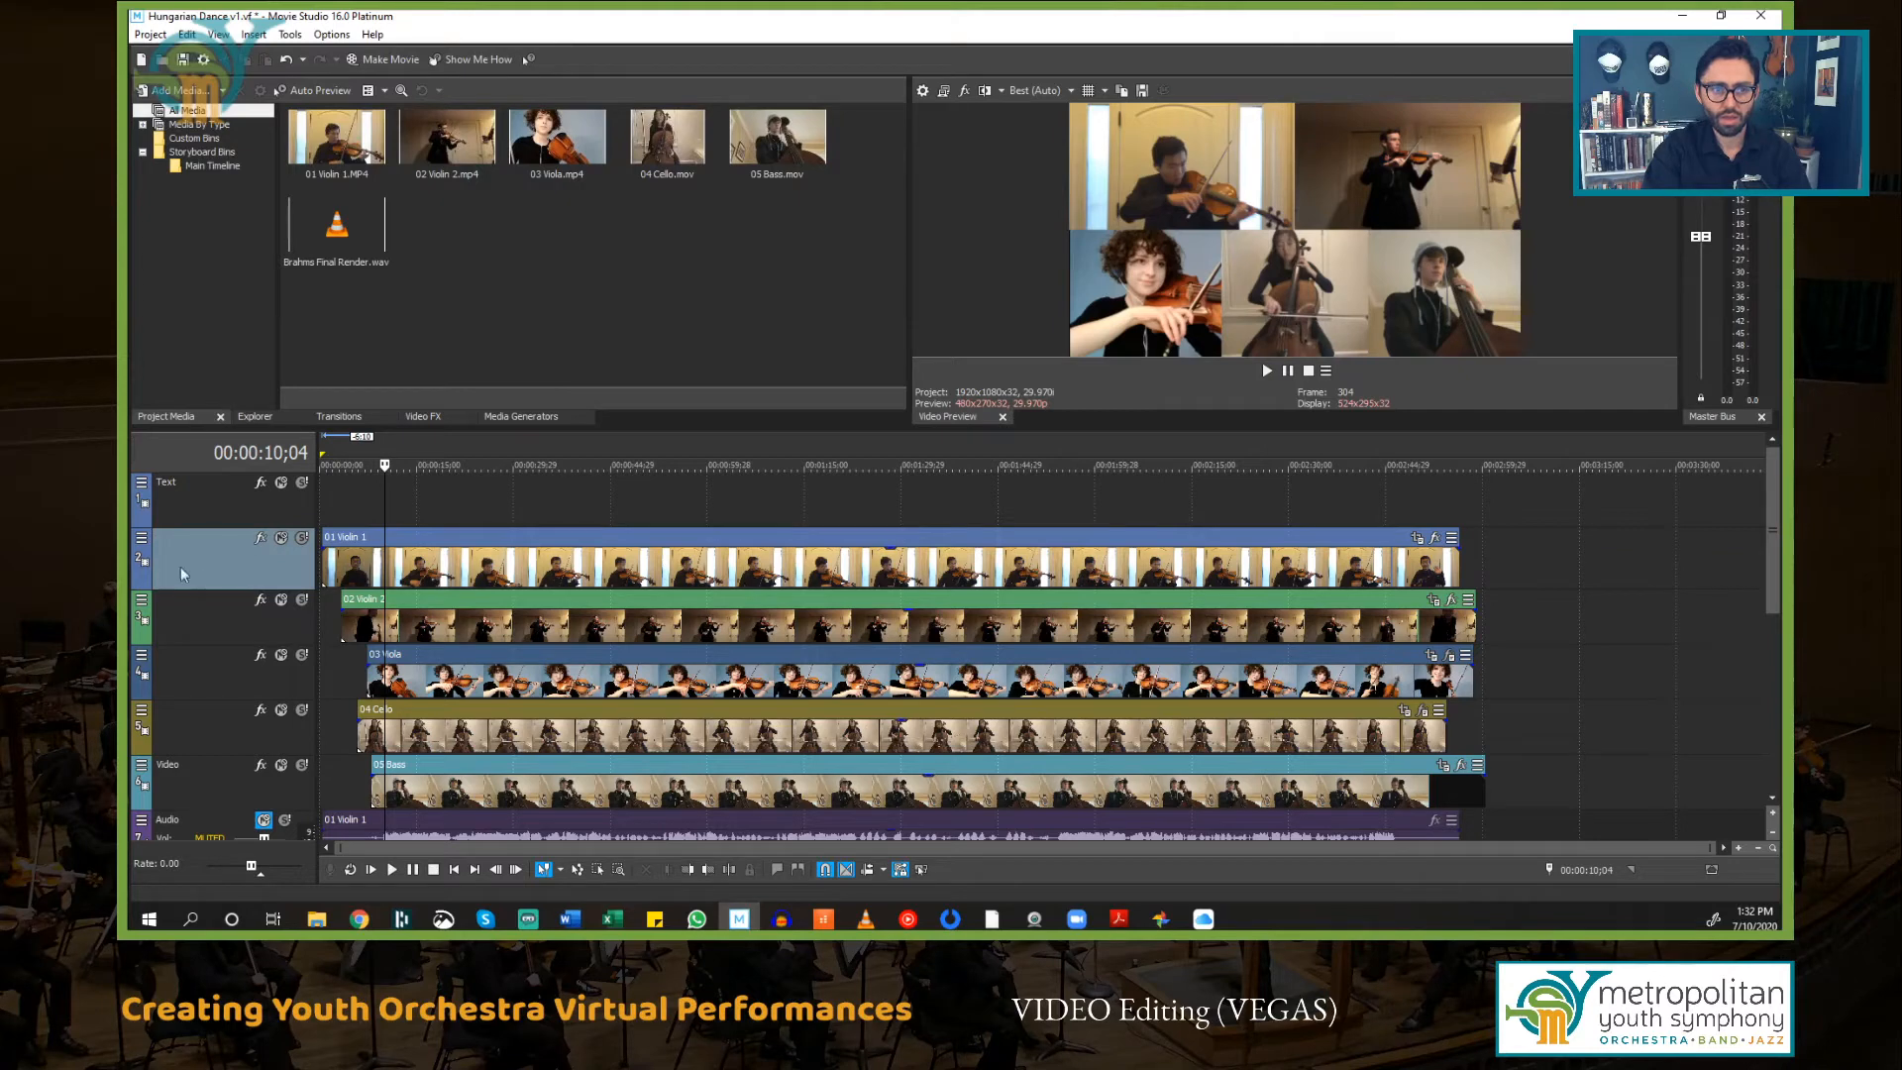
{"action": "left_click", "coordinate": [302, 539]}
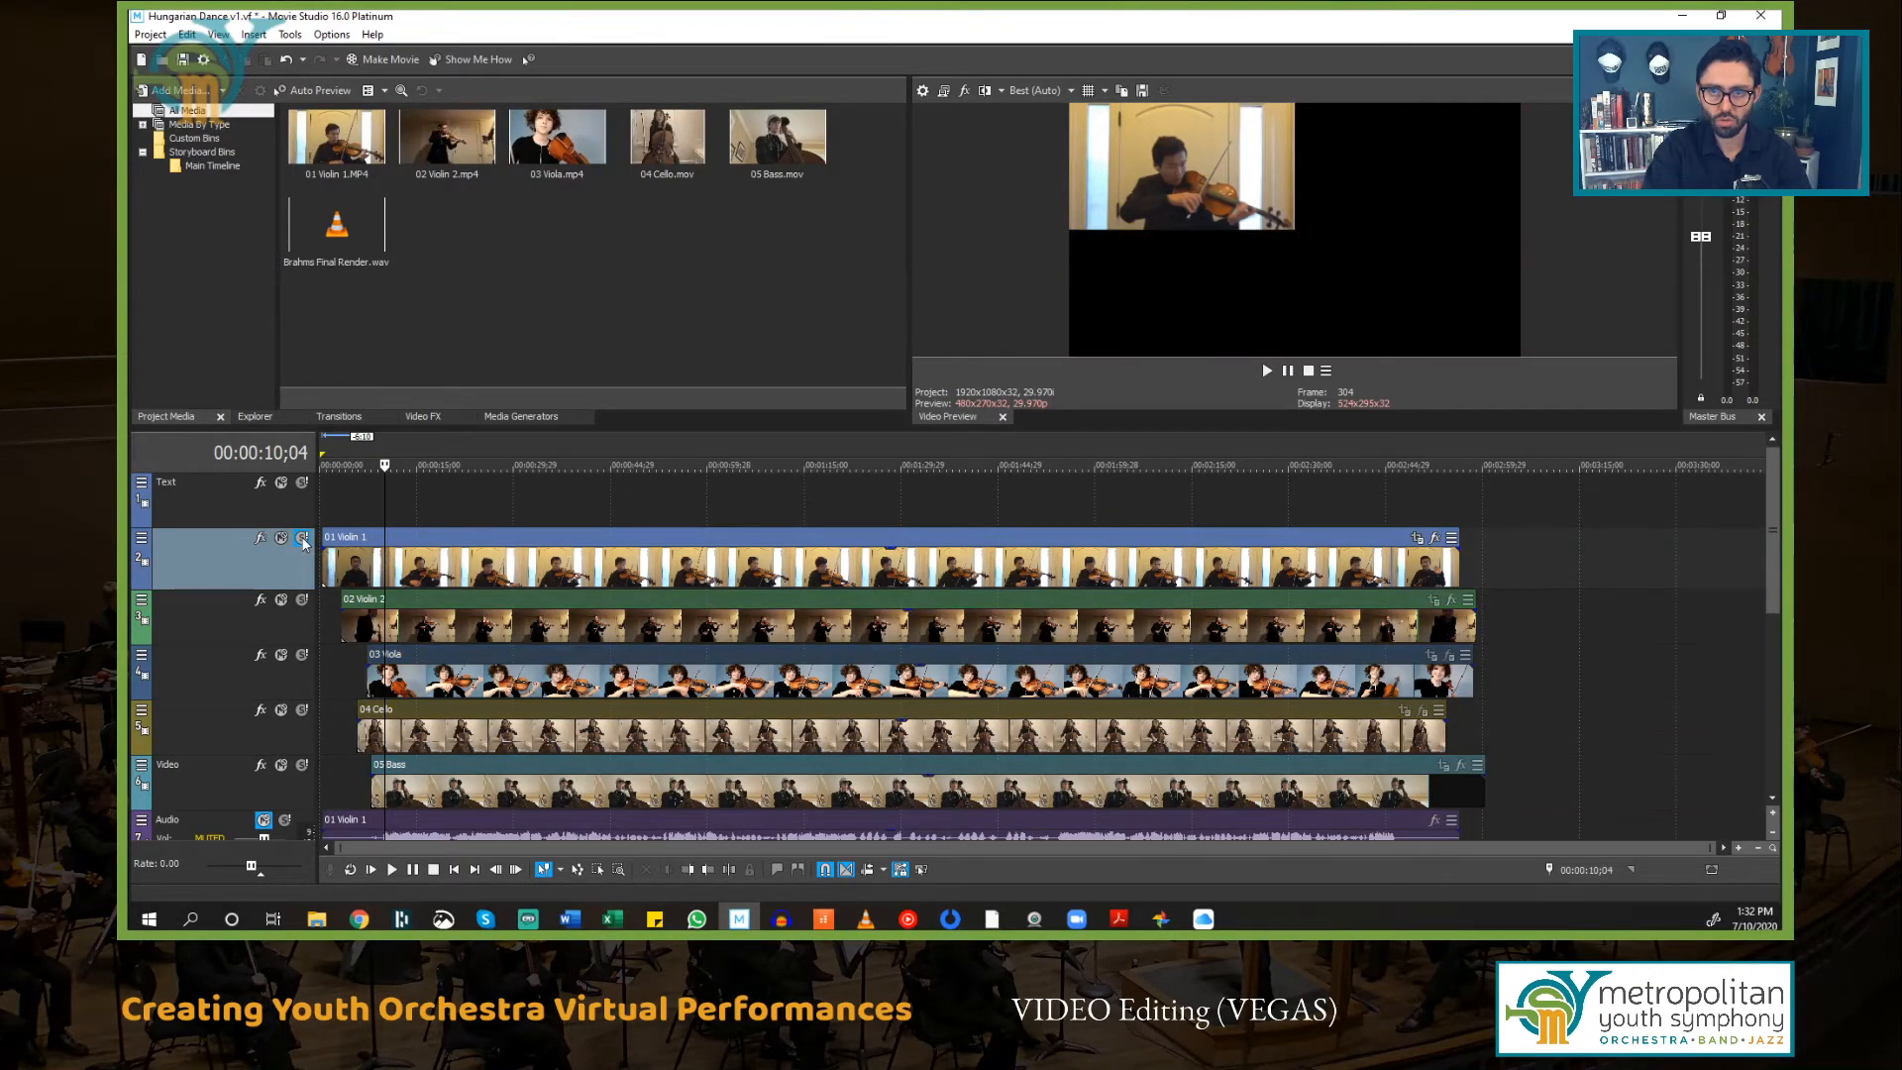
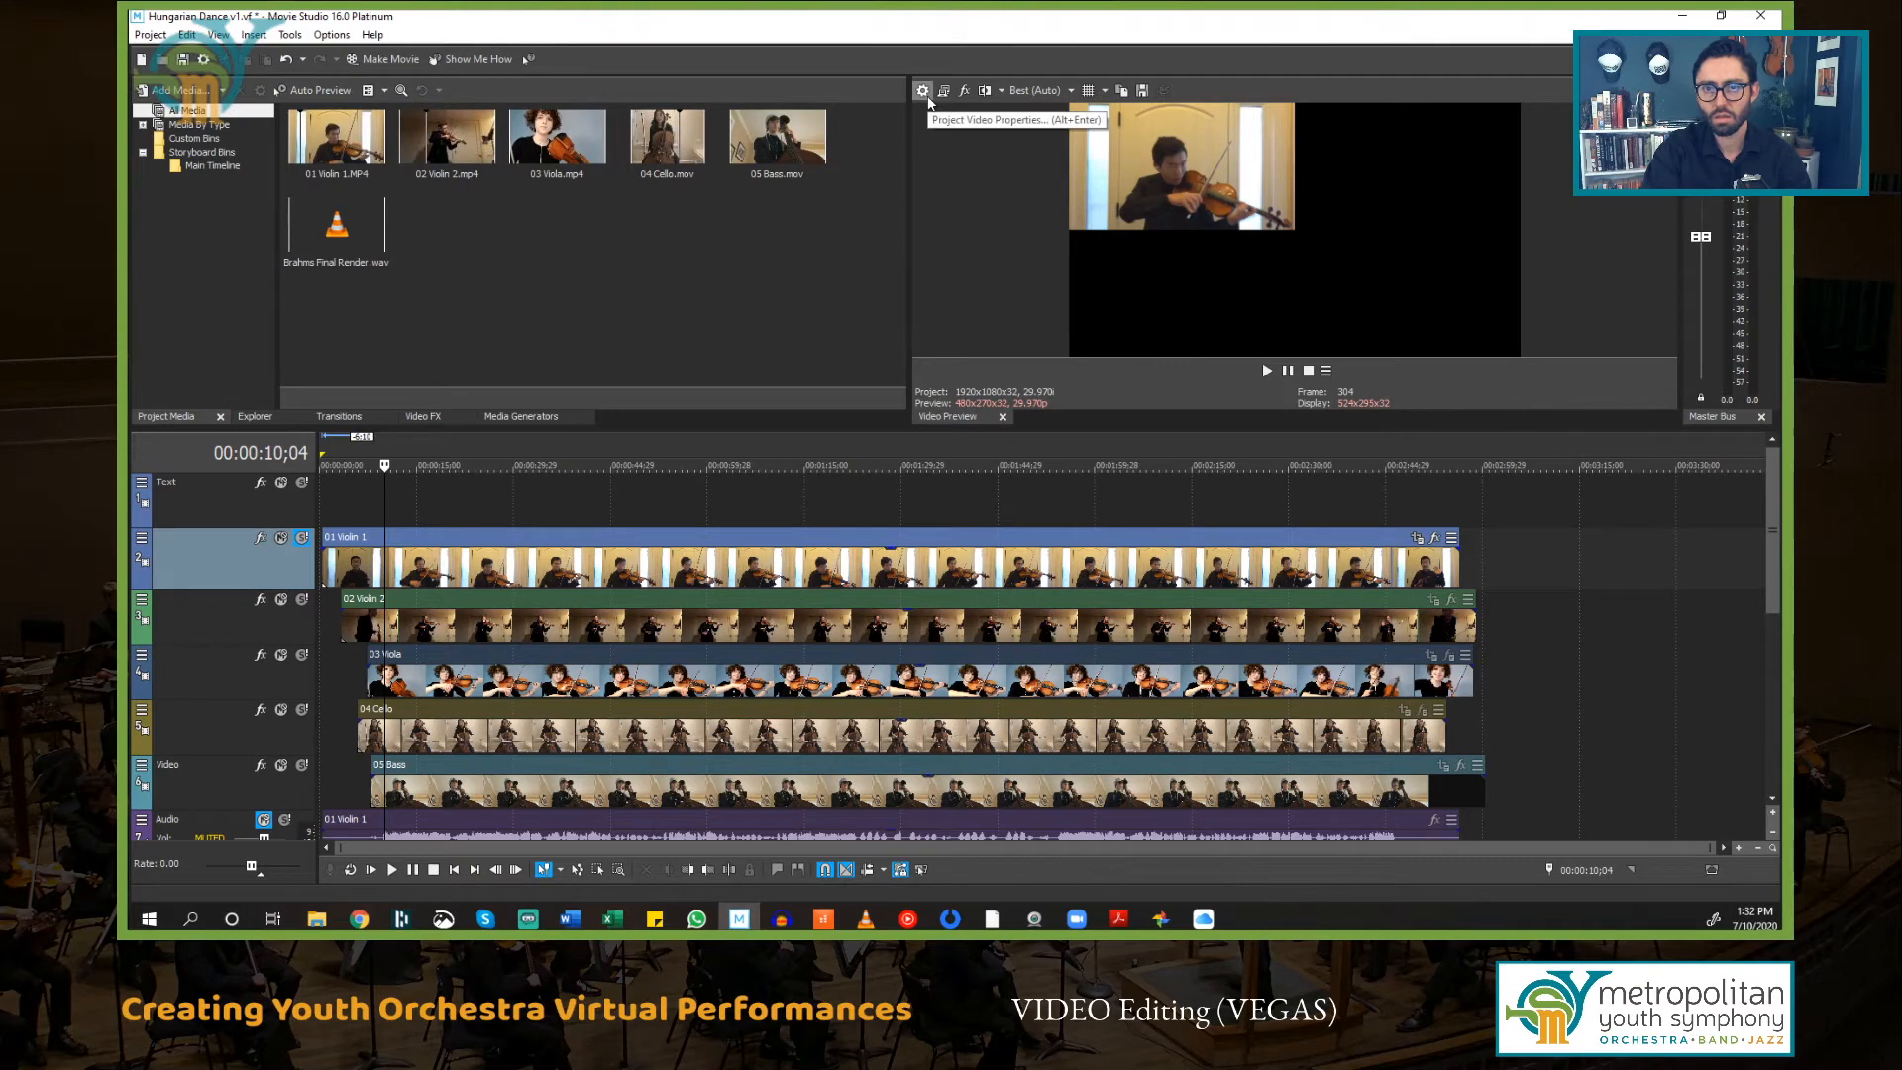
Step: Undock the Video Preview window and re-dock it enlarged beside the project media area
{"action": "left_click", "coordinate": [922, 91]}
{"action": "left_click", "coordinate": [1030, 649]}
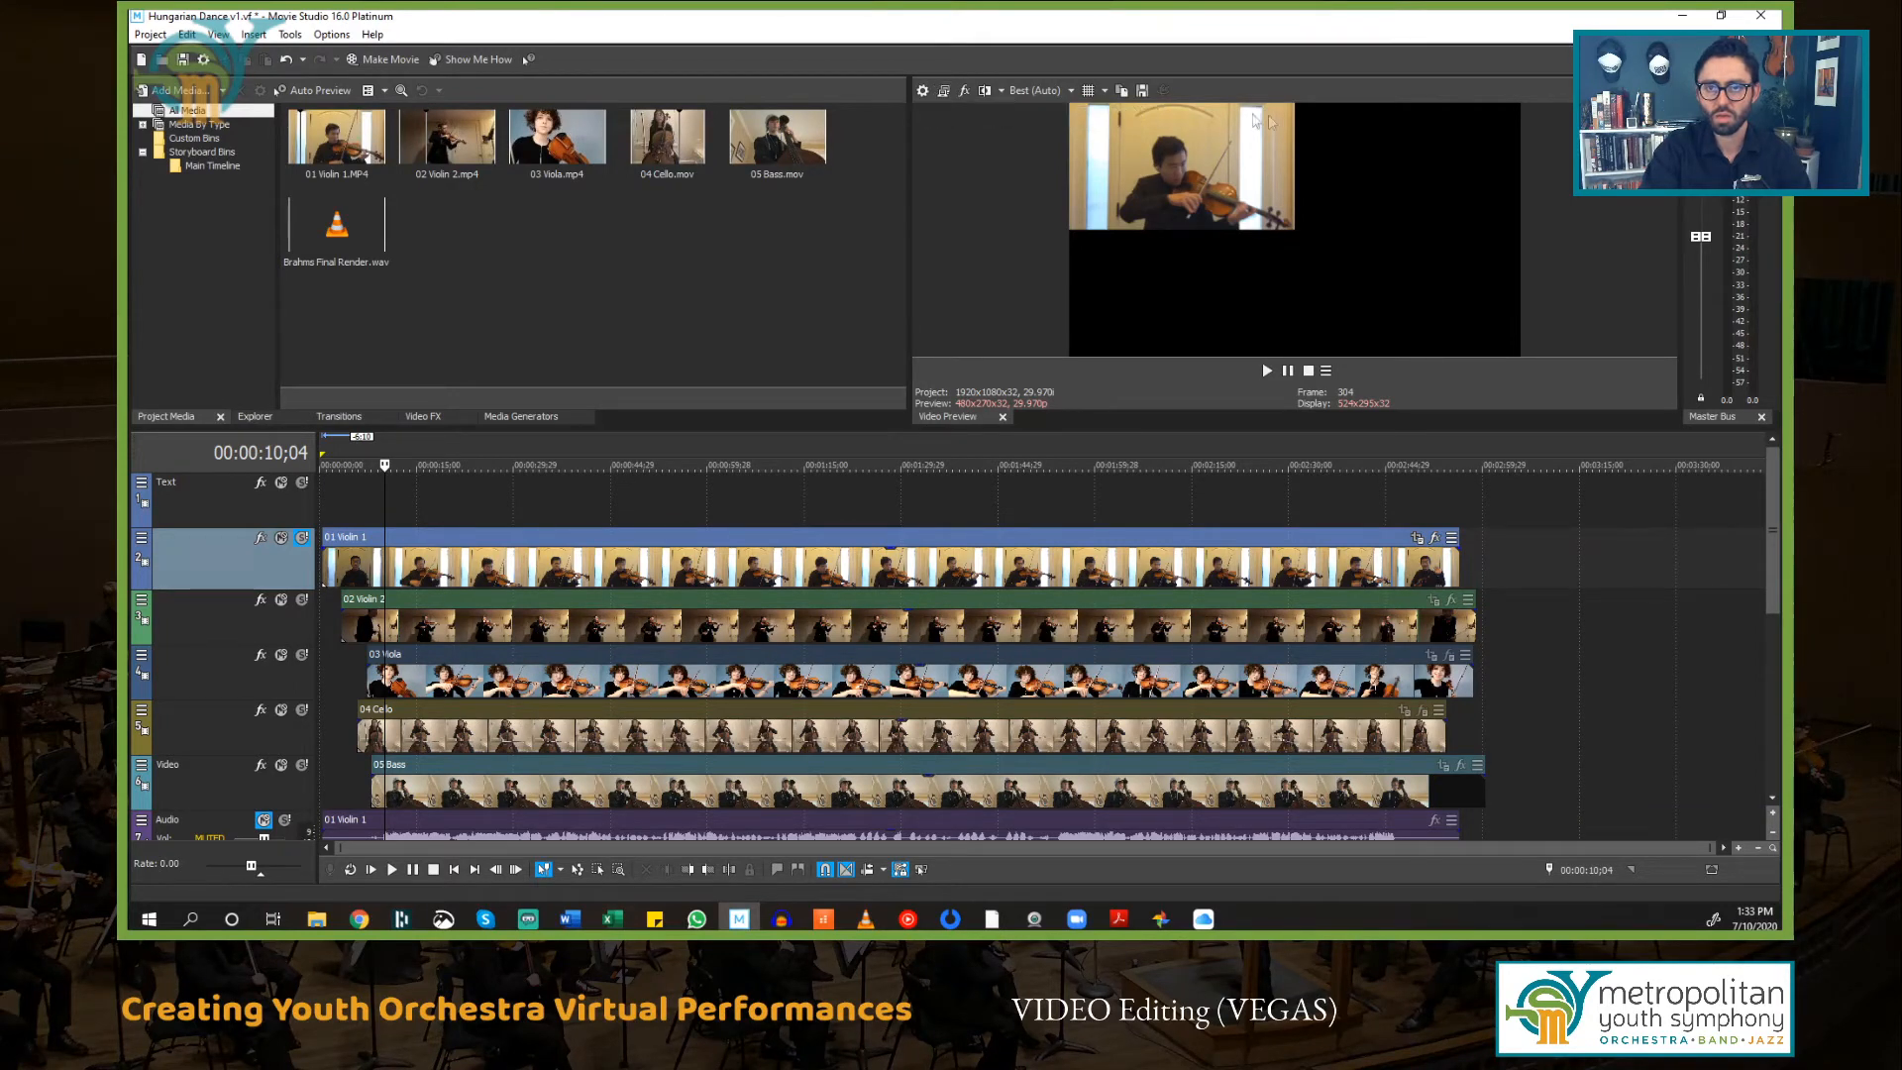
{"action": "left_click_drag", "start_coordinate": [1044, 431], "coordinate": [1026, 93]}
{"action": "left_click_drag", "start_coordinate": [1068, 420], "coordinate": [200, 308]}
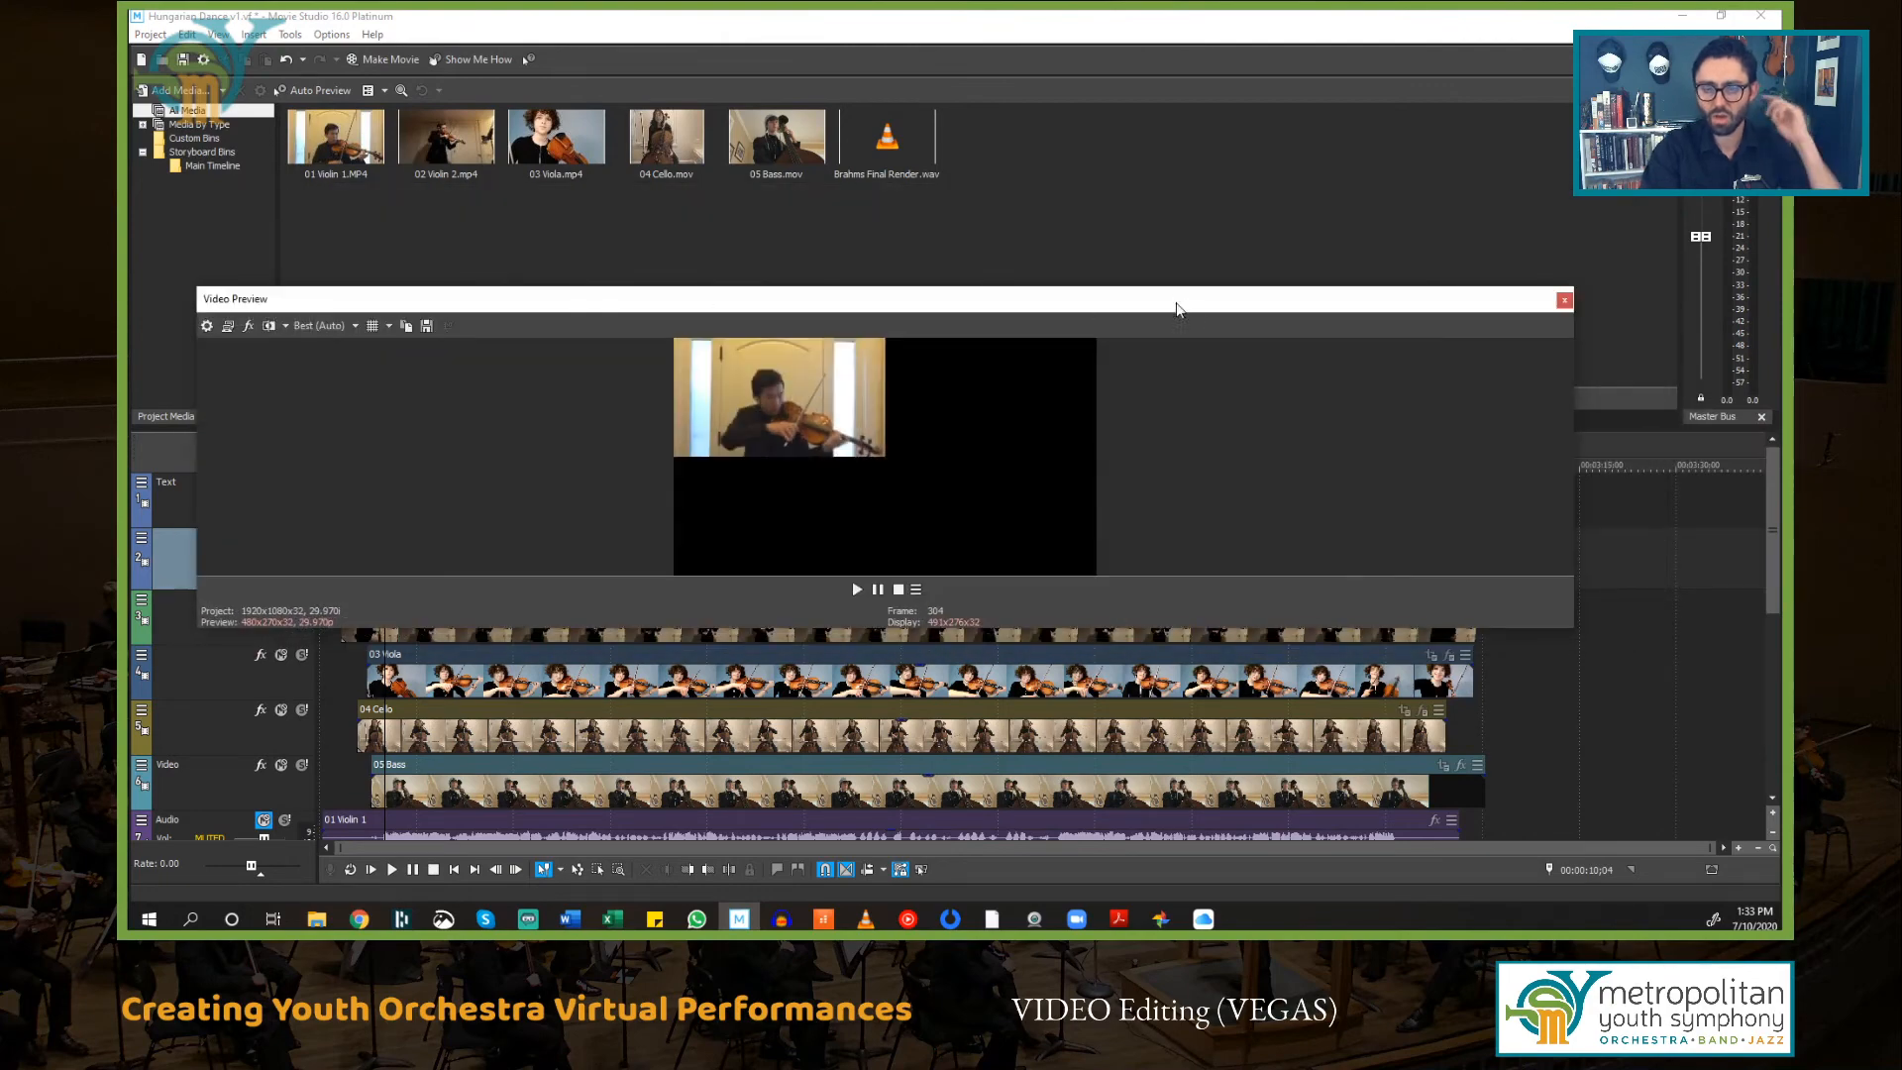
{"action": "left_click_drag", "start_coordinate": [1177, 310], "coordinate": [1312, 216]}
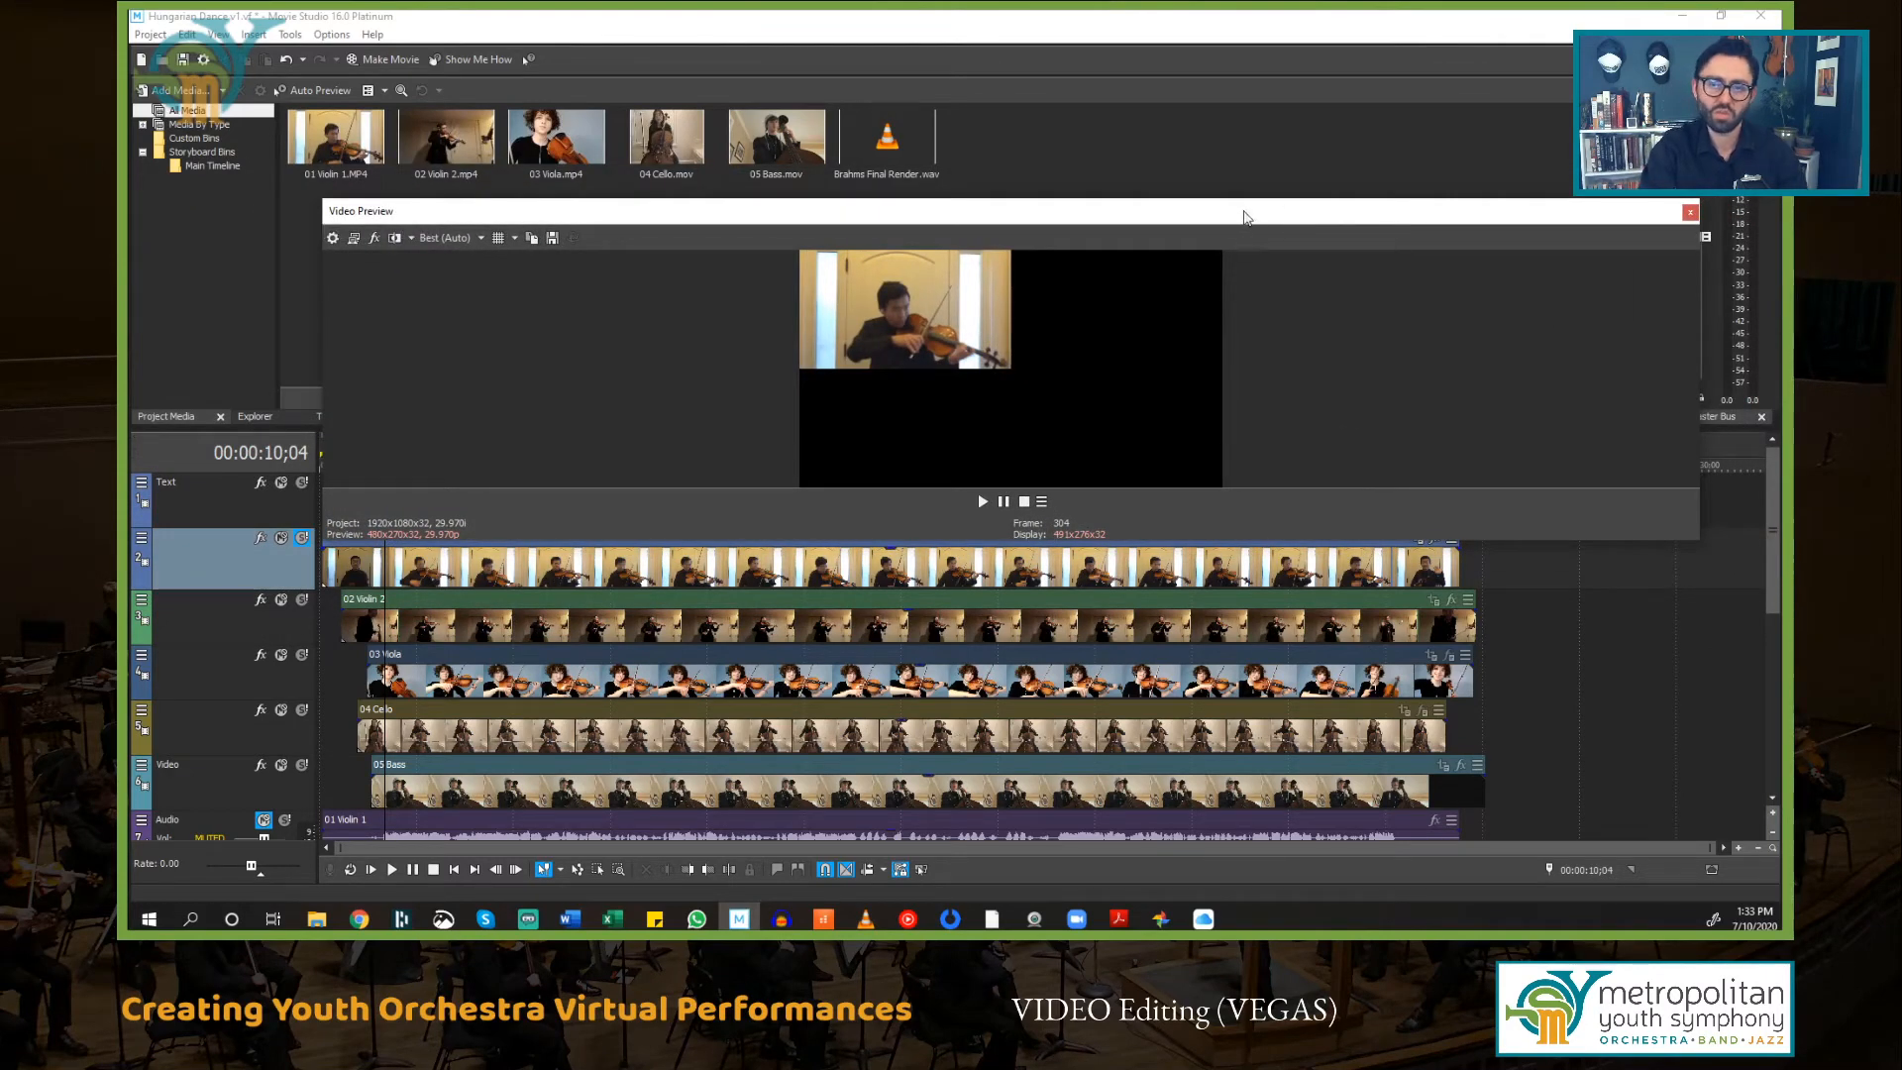
{"action": "left_click_drag", "start_coordinate": [1217, 213], "coordinate": [1589, 100]}
{"action": "left_click_drag", "start_coordinate": [753, 243], "coordinate": [978, 239]}
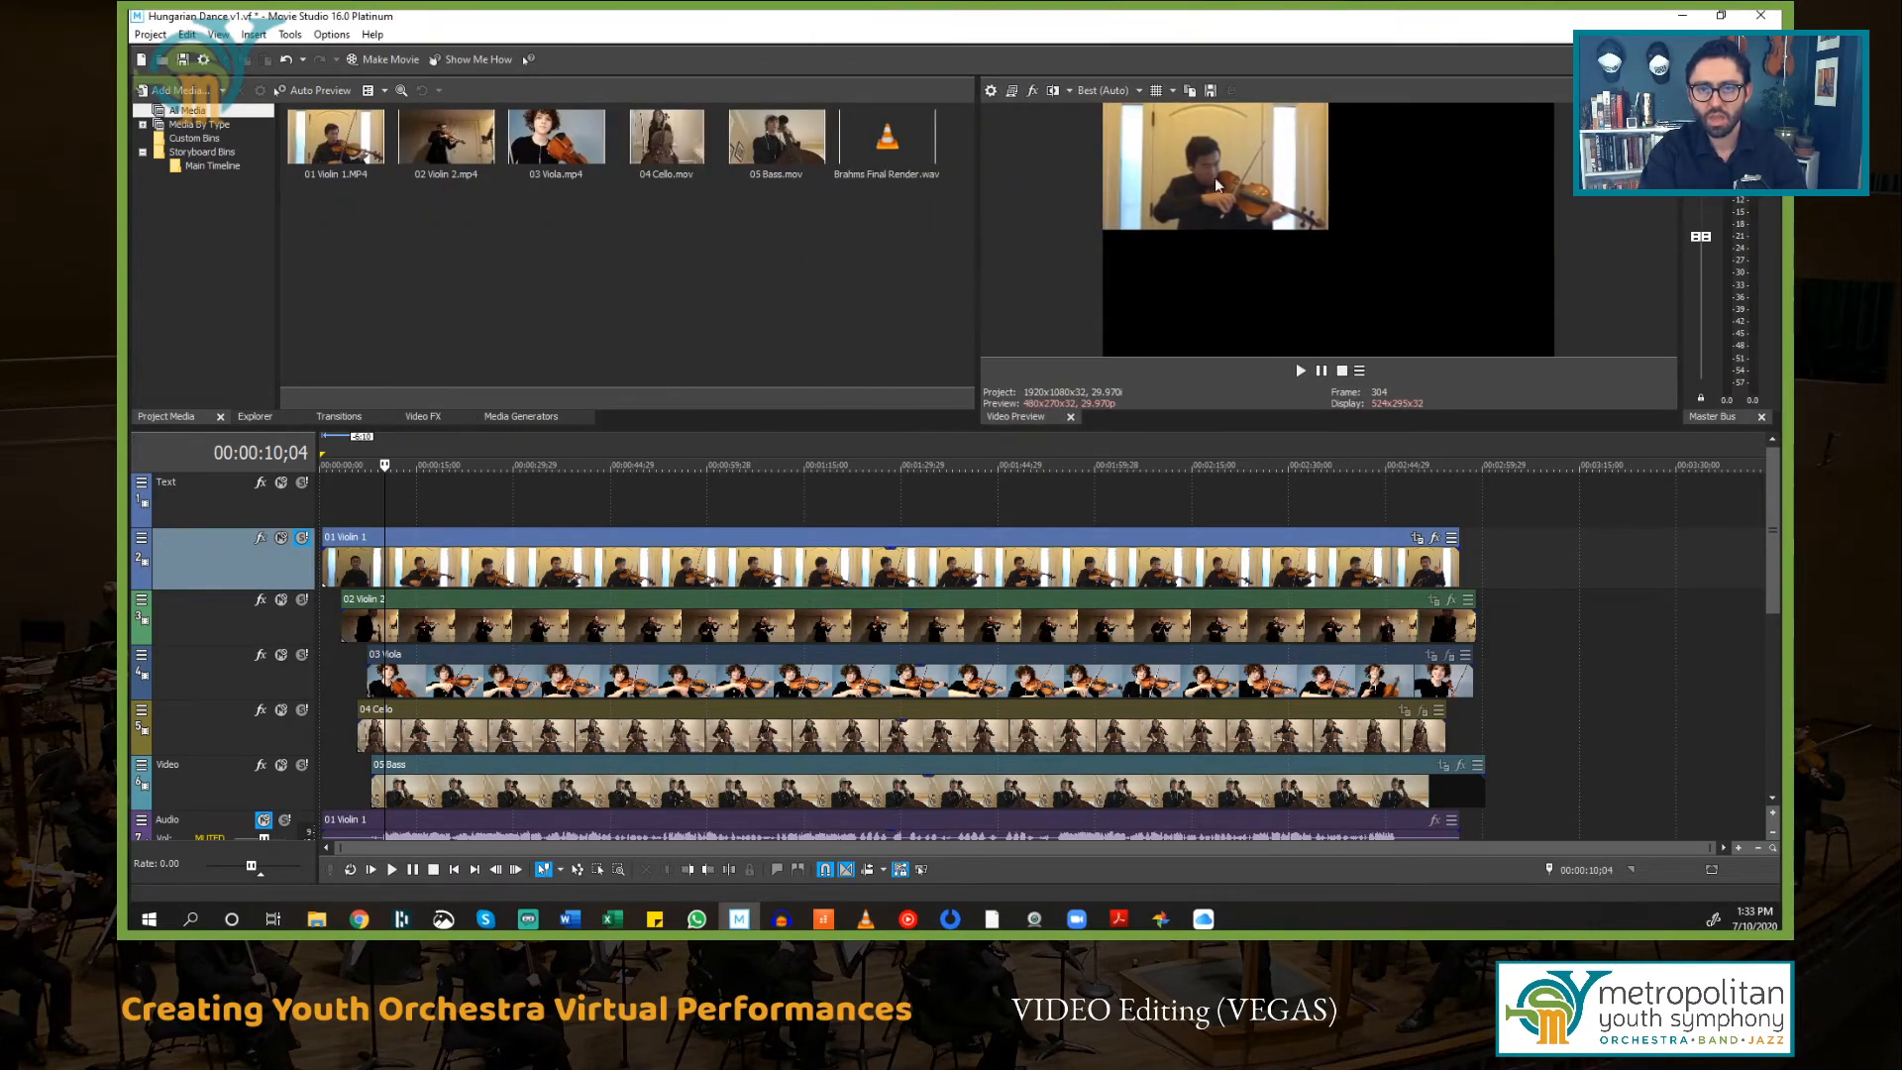
Step: Play back the soloed 01 Violin 1 track from about 00:00:09;10 and stop
{"action": "scroll", "coordinate": [409, 773], "scroll_direction": "down", "scroll_amount": 6}
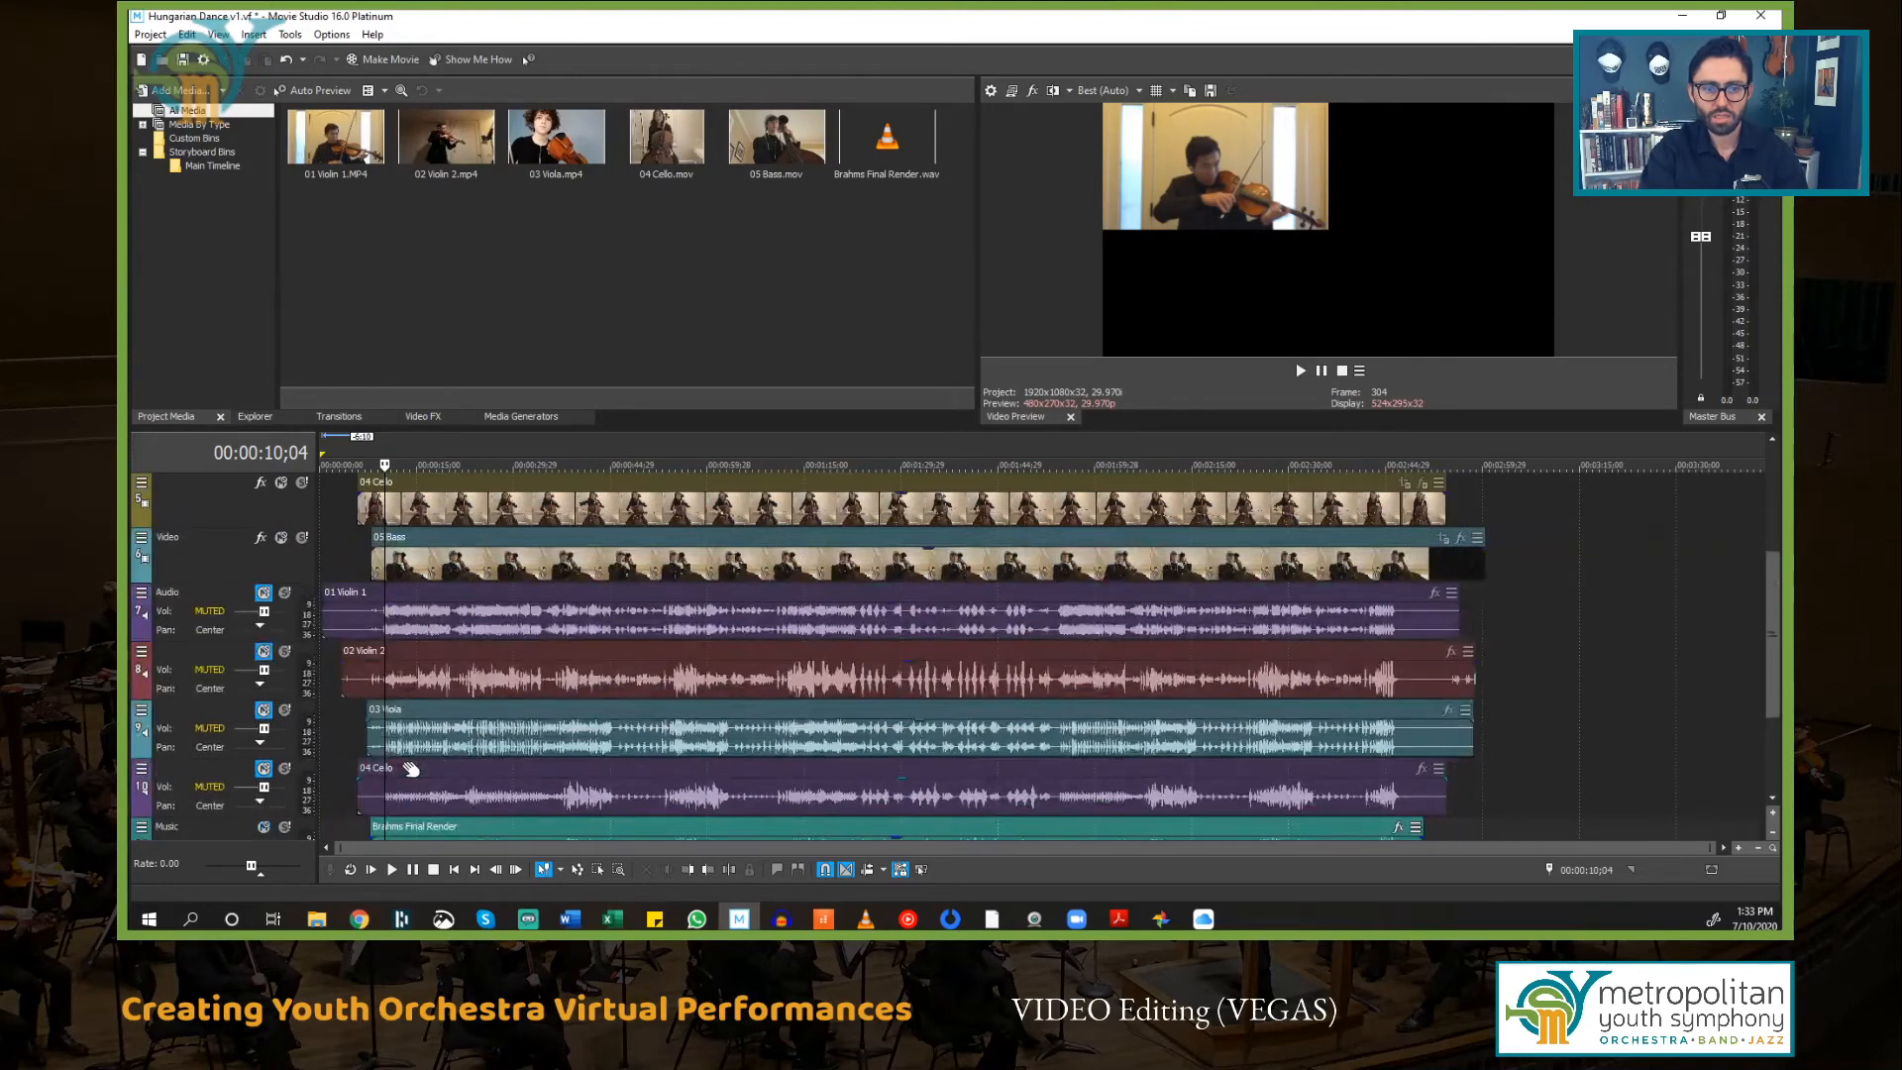
{"action": "scroll", "coordinate": [408, 773], "scroll_direction": "up", "scroll_amount": 6}
{"action": "left_click", "coordinate": [379, 504]}
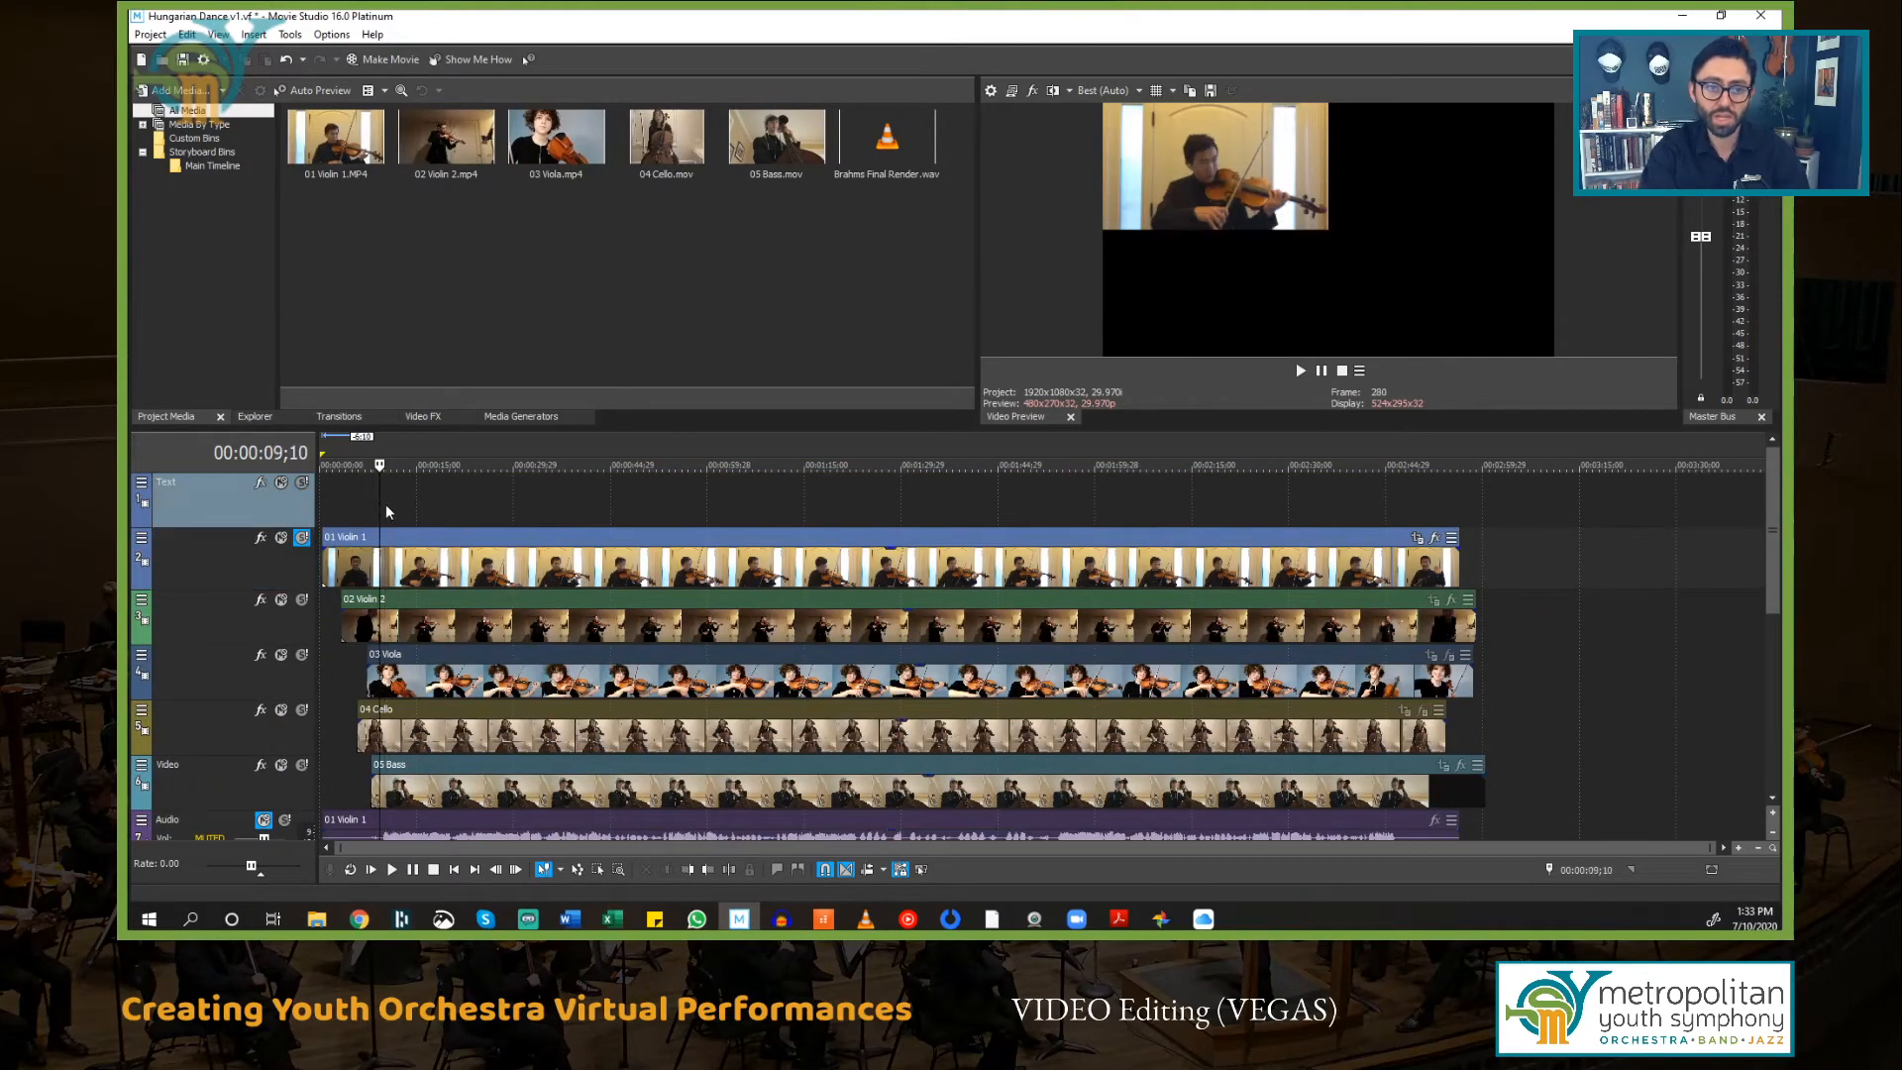
{"action": "key", "text": "space"}
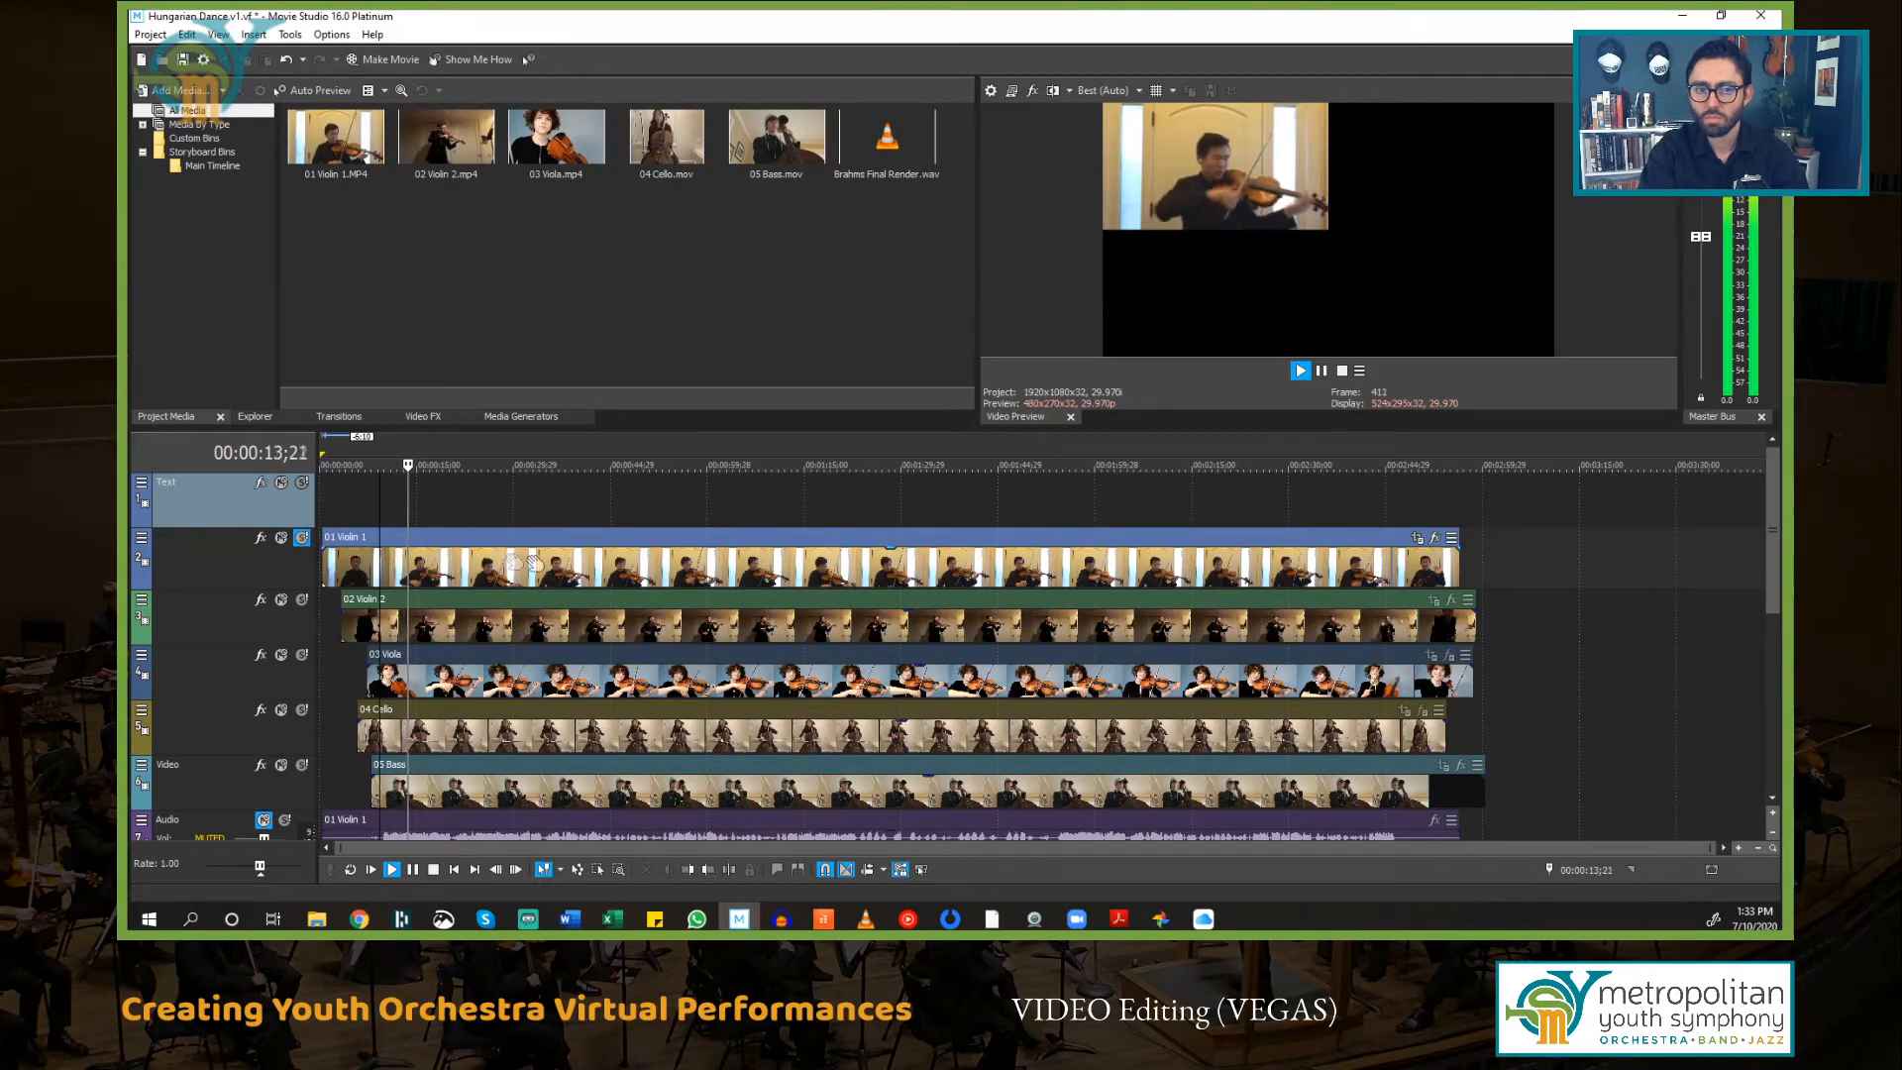
{"action": "key", "text": "space"}
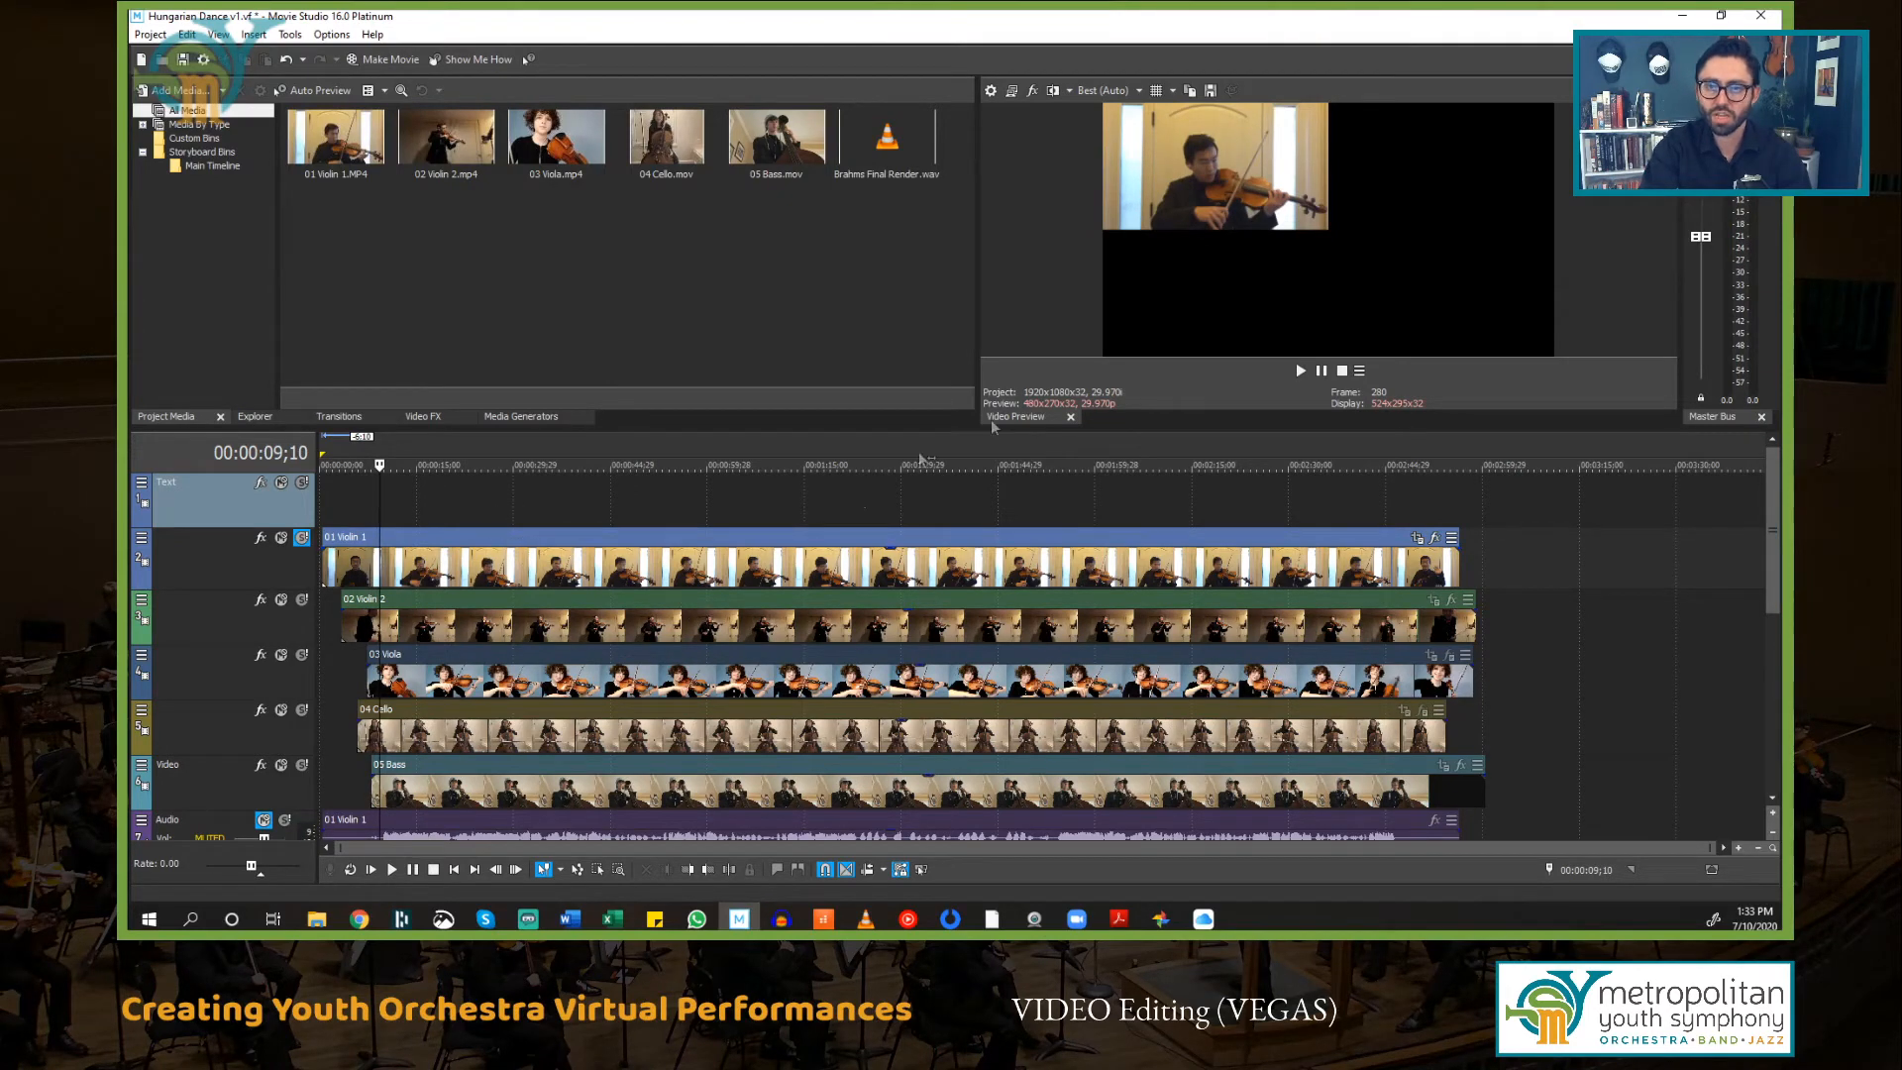
Step: Move the solo from the 01 Violin 1 track to the 02 Violin 2 track and play it back
{"action": "left_click", "coordinate": [302, 541]}
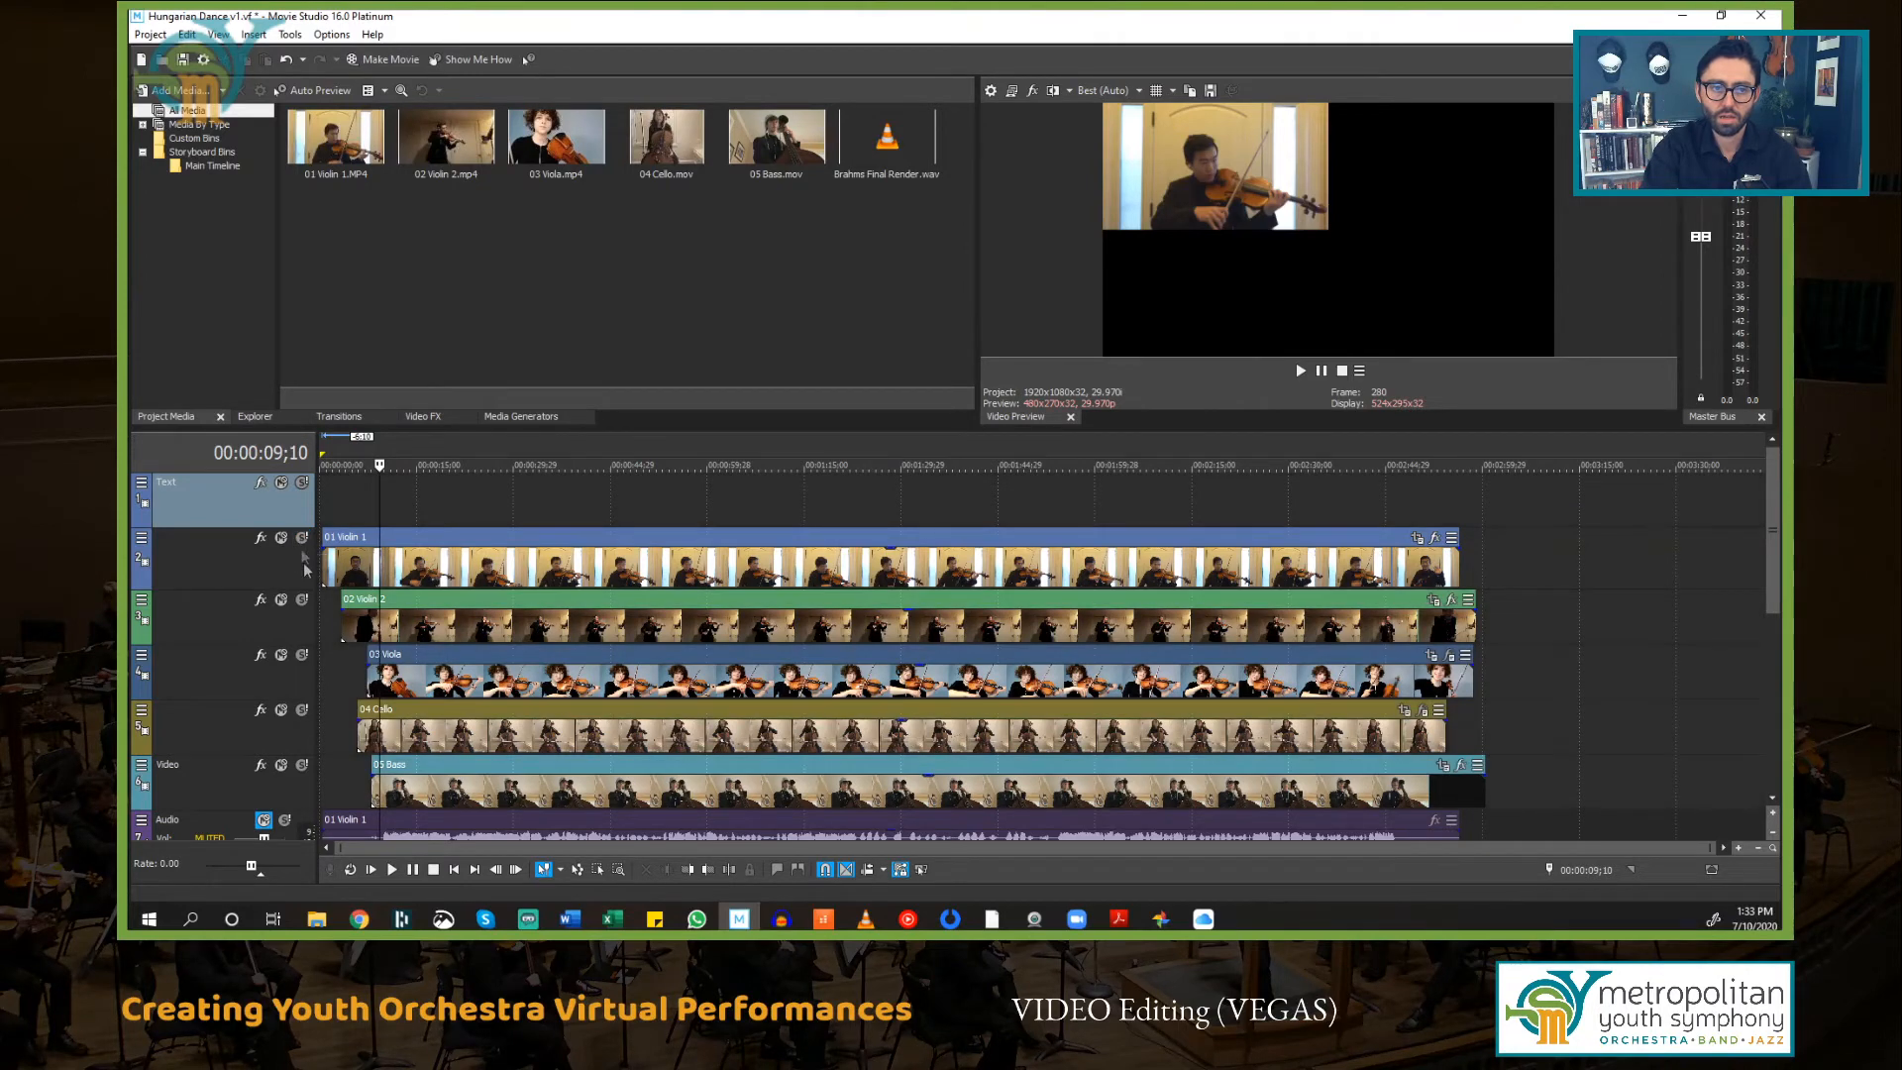
{"action": "left_click", "coordinate": [446, 607]}
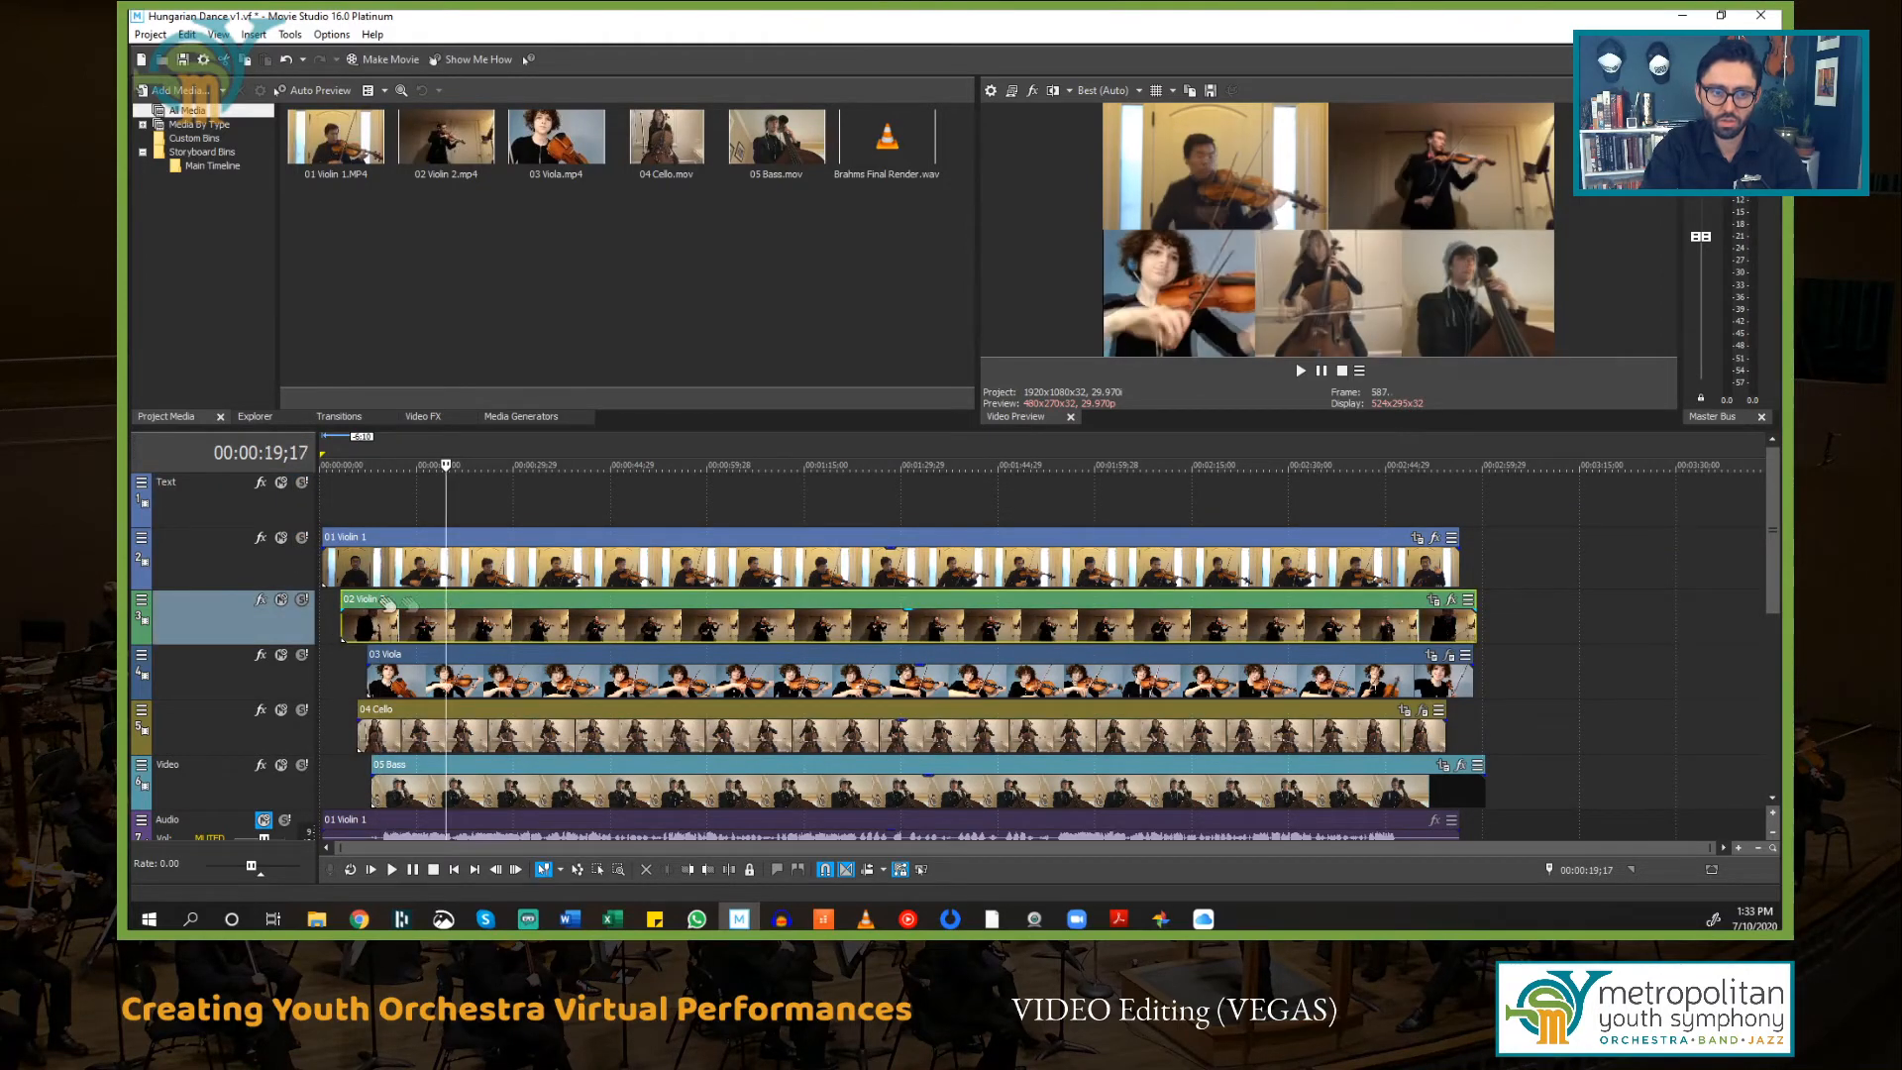
{"action": "left_click", "coordinate": [302, 602]}
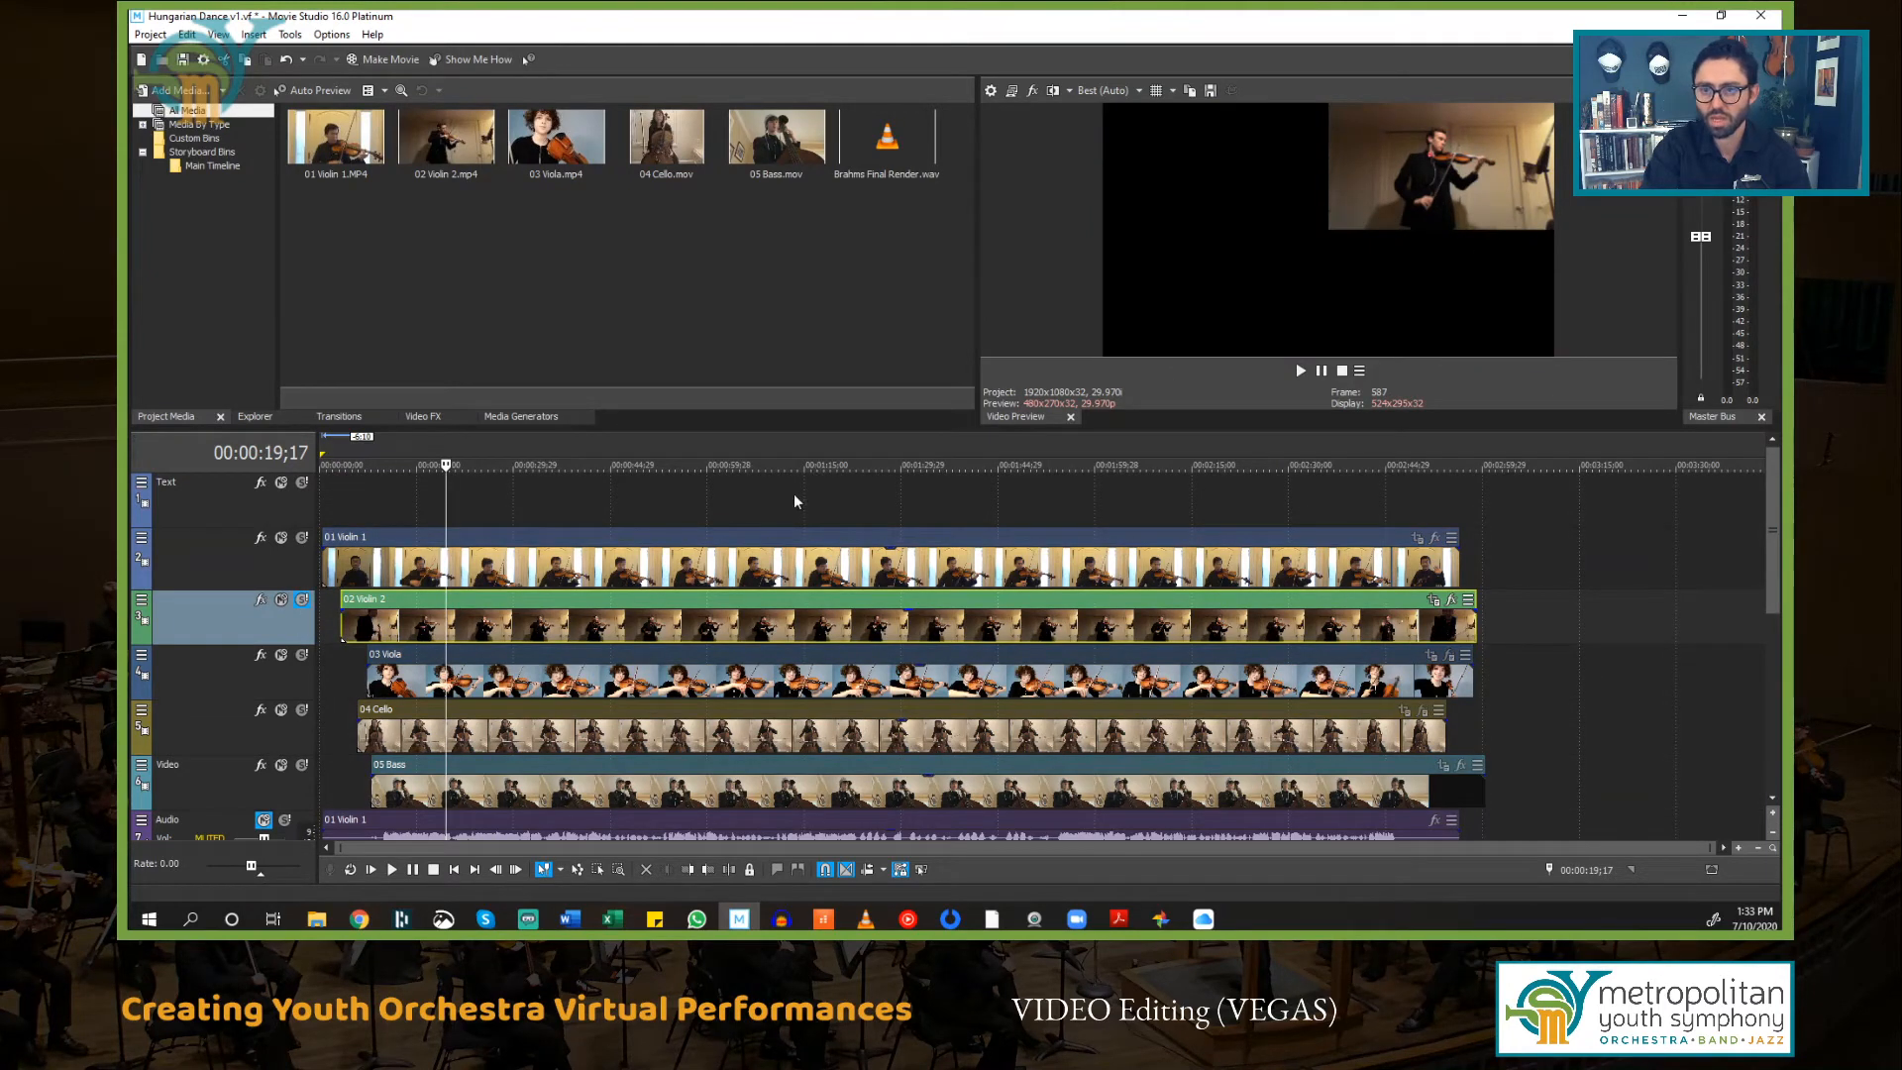
{"action": "key", "text": "space"}
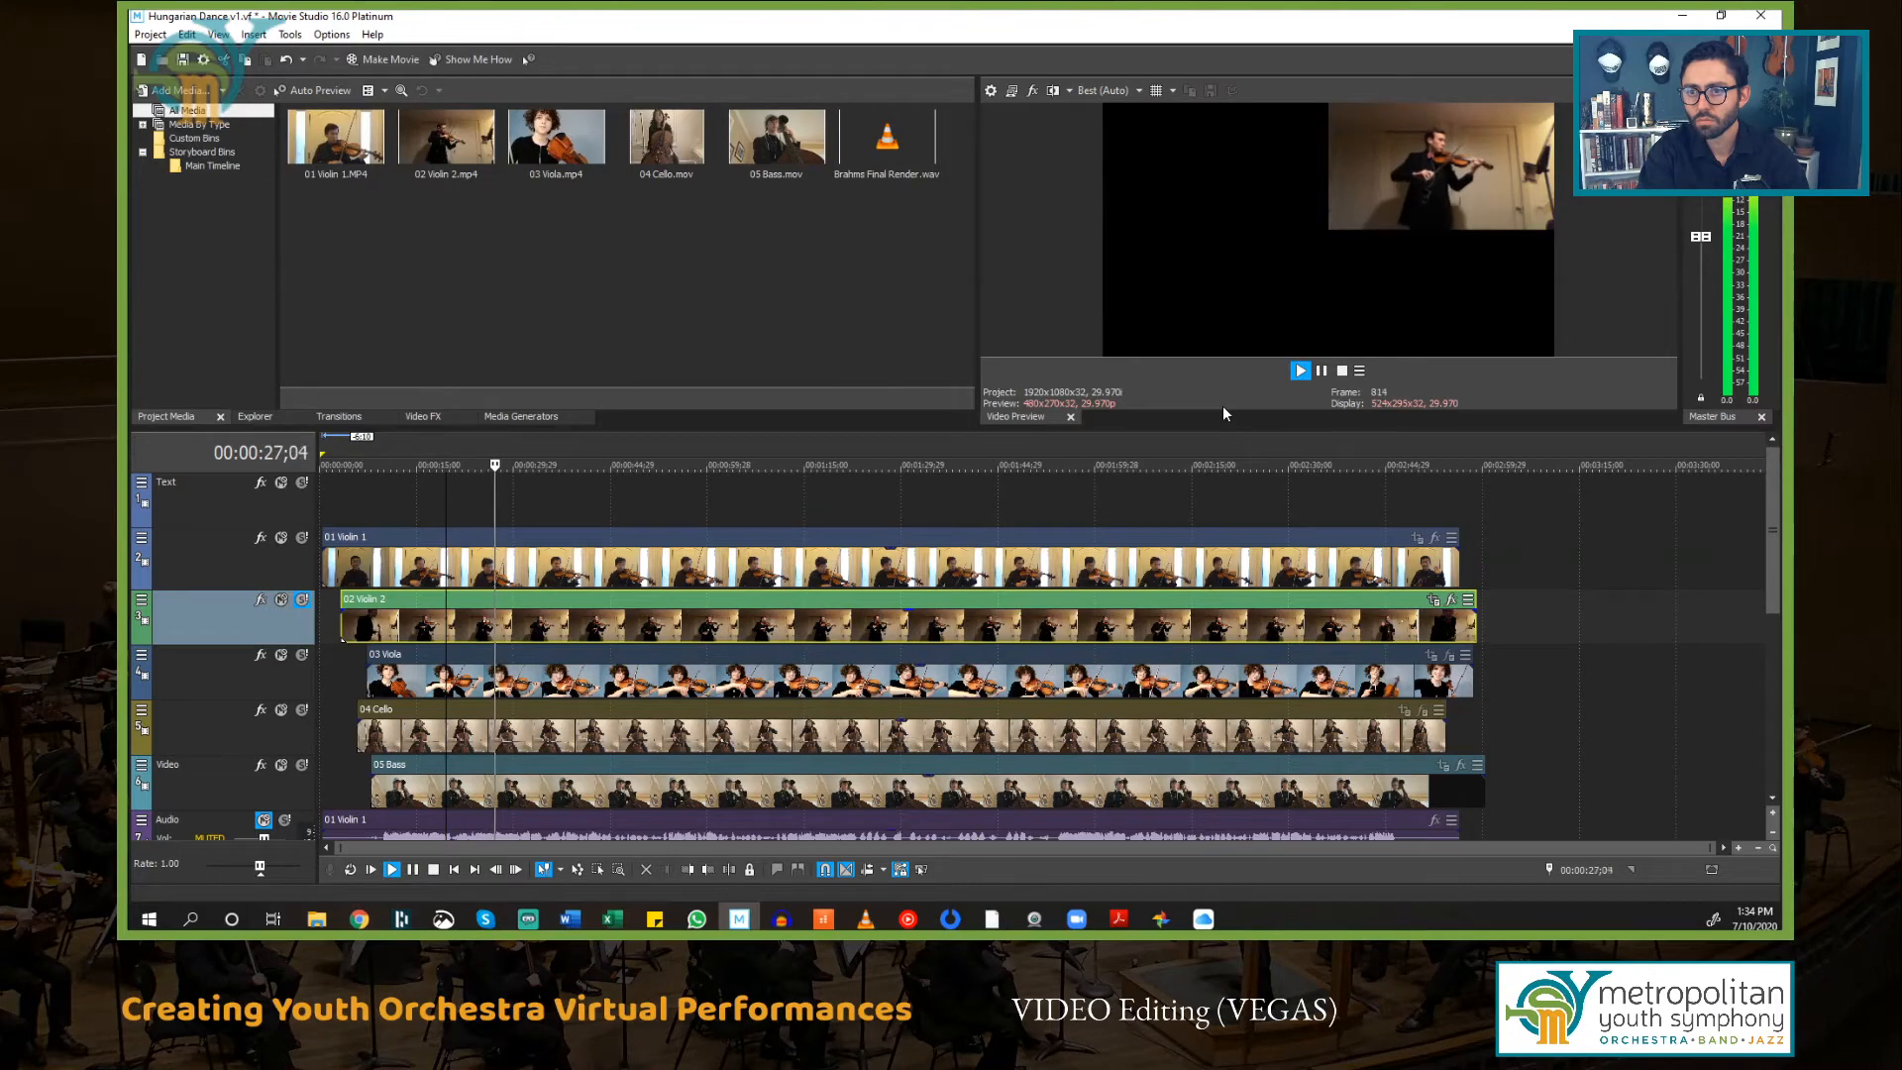
{"action": "key", "text": "space"}
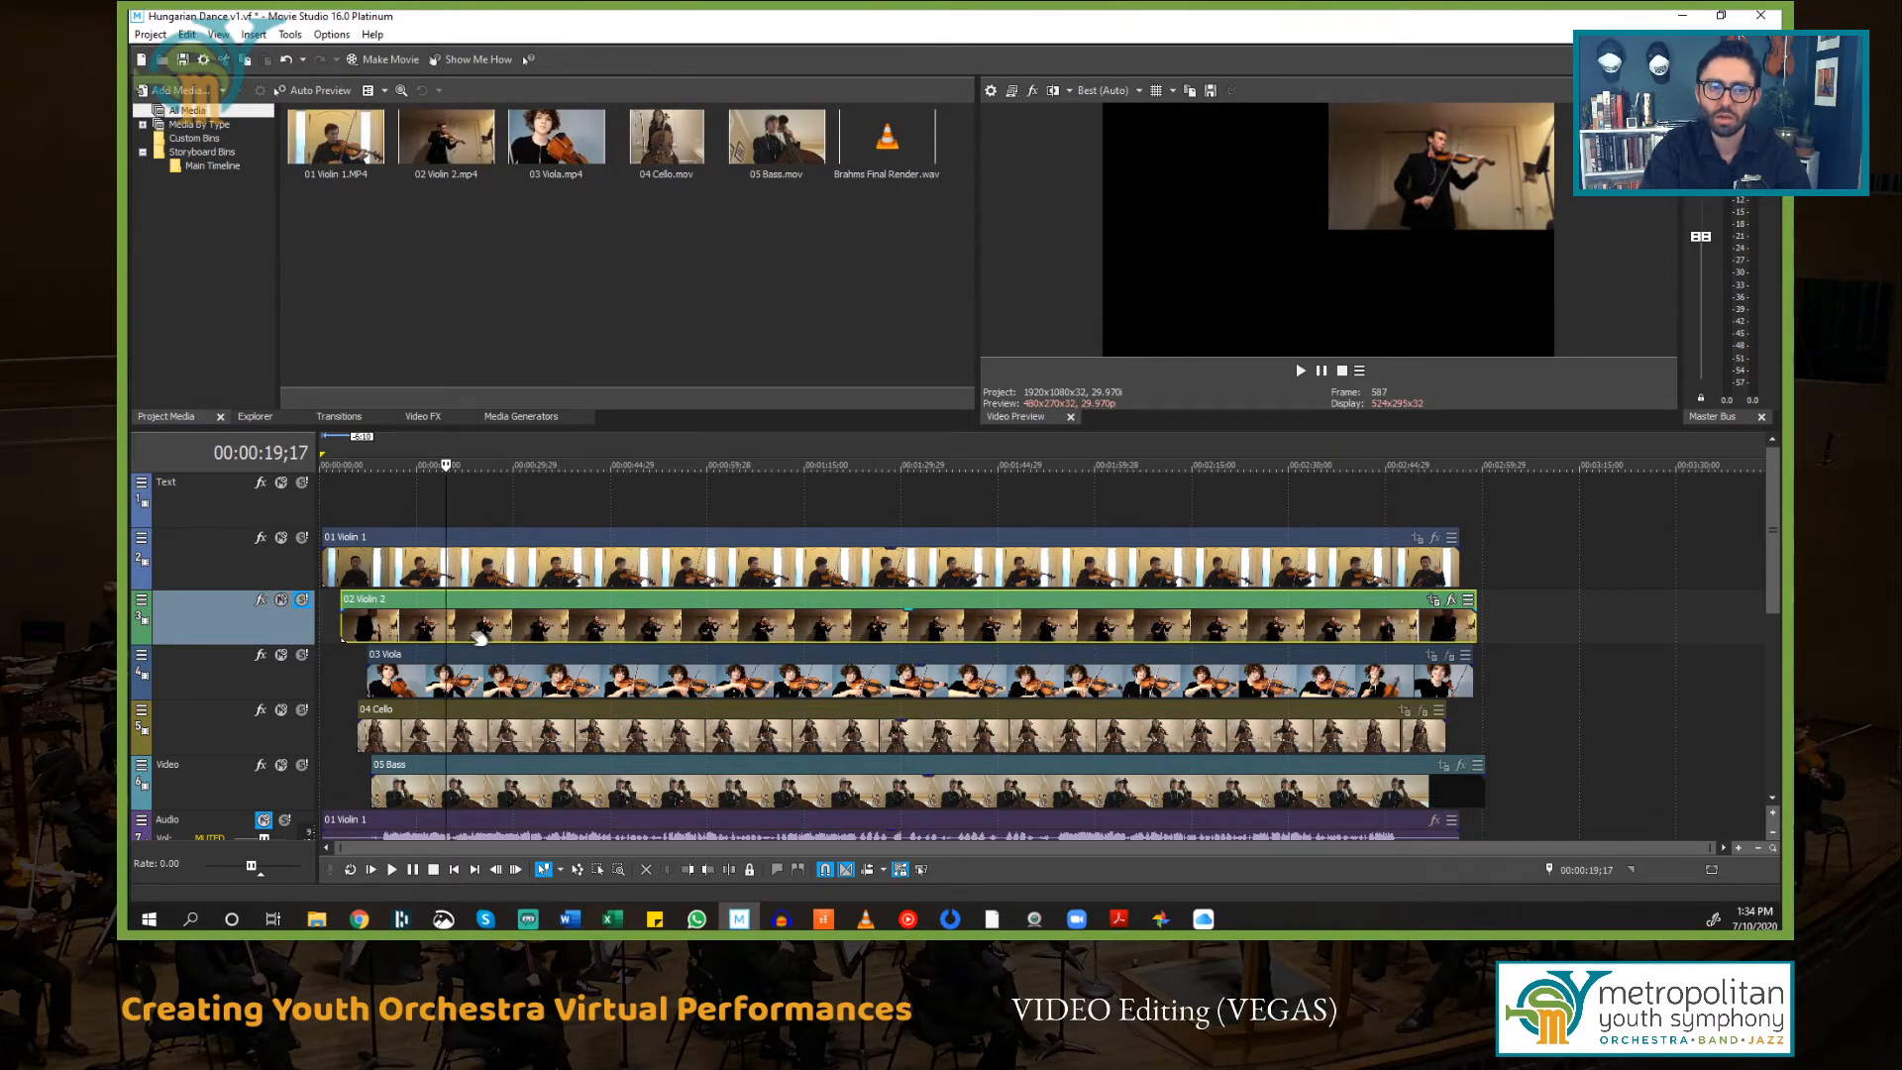
Step: Zoom into the start of the timeline and play the 02 Violin 2 part from about 00:00:09;29
{"action": "scroll", "coordinate": [479, 634], "scroll_direction": "up", "scroll_amount": 5}
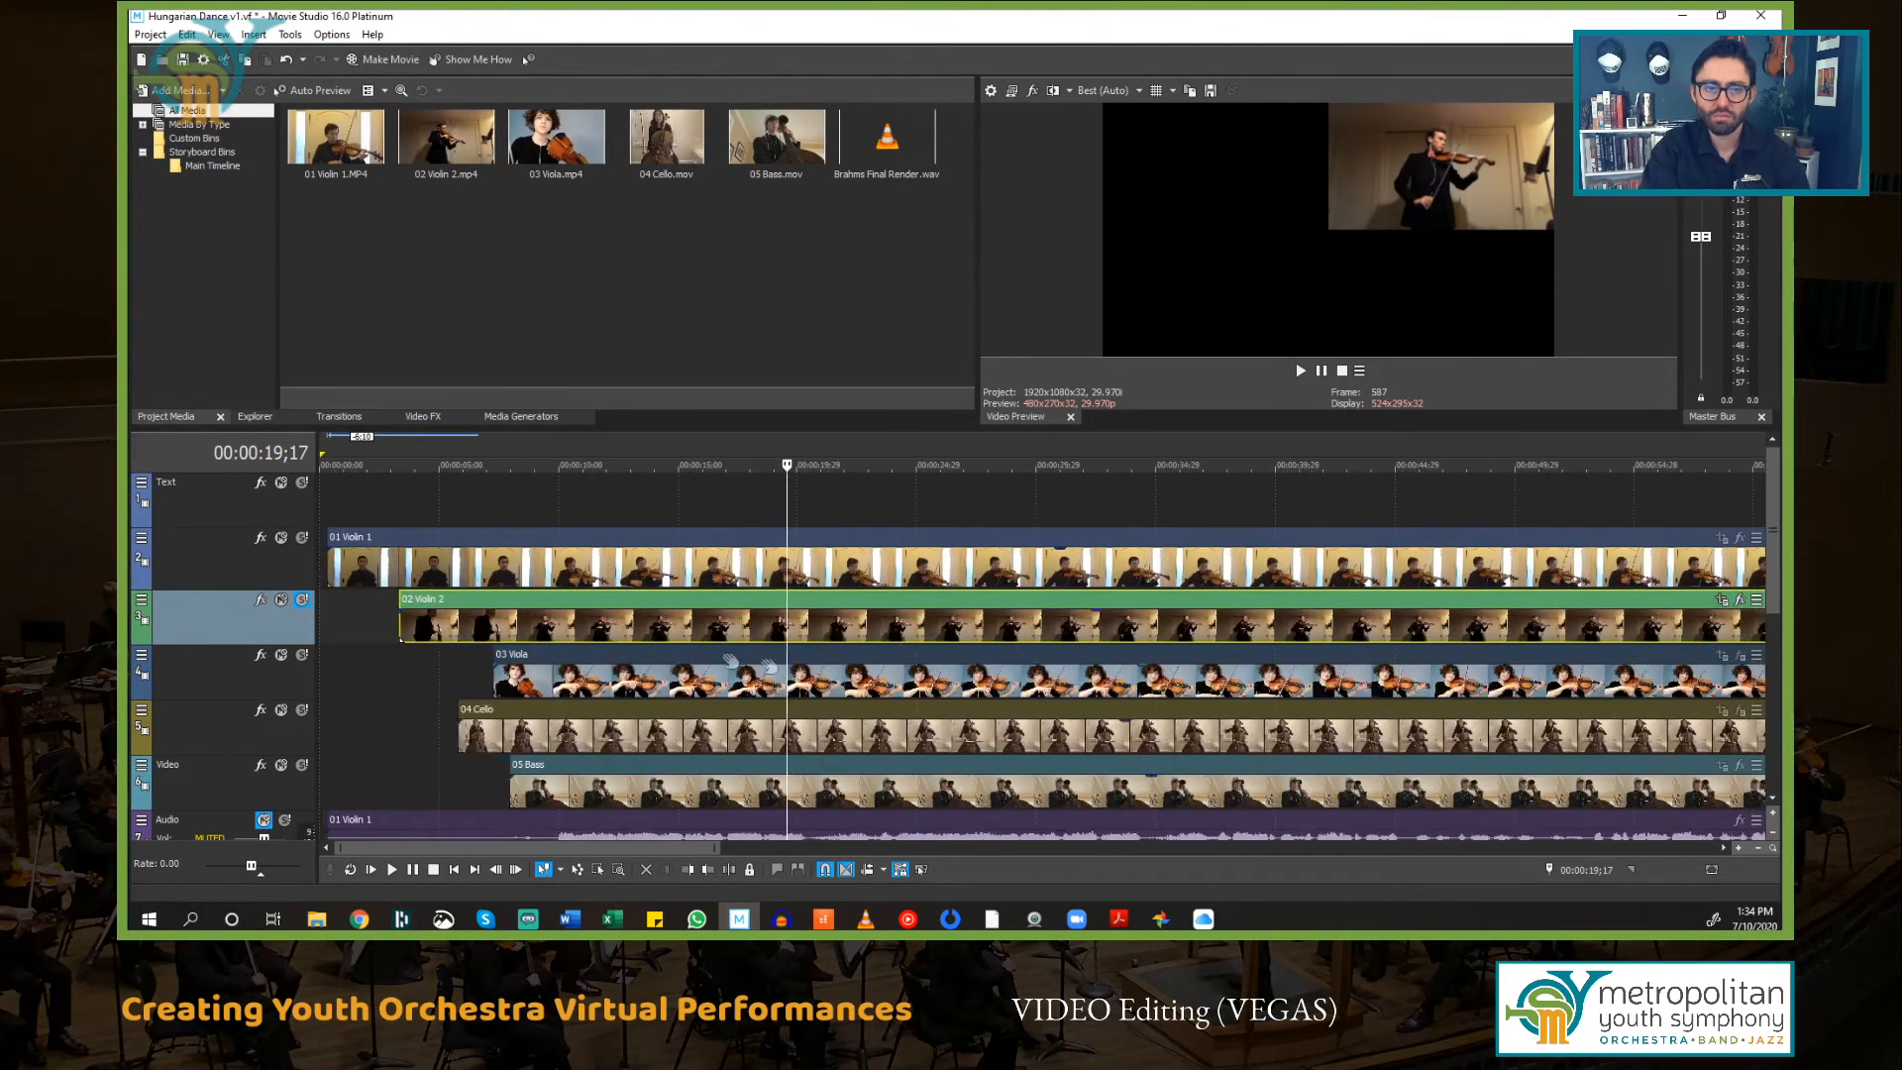
{"action": "scroll", "coordinate": [902, 624], "scroll_direction": "up", "scroll_amount": 5}
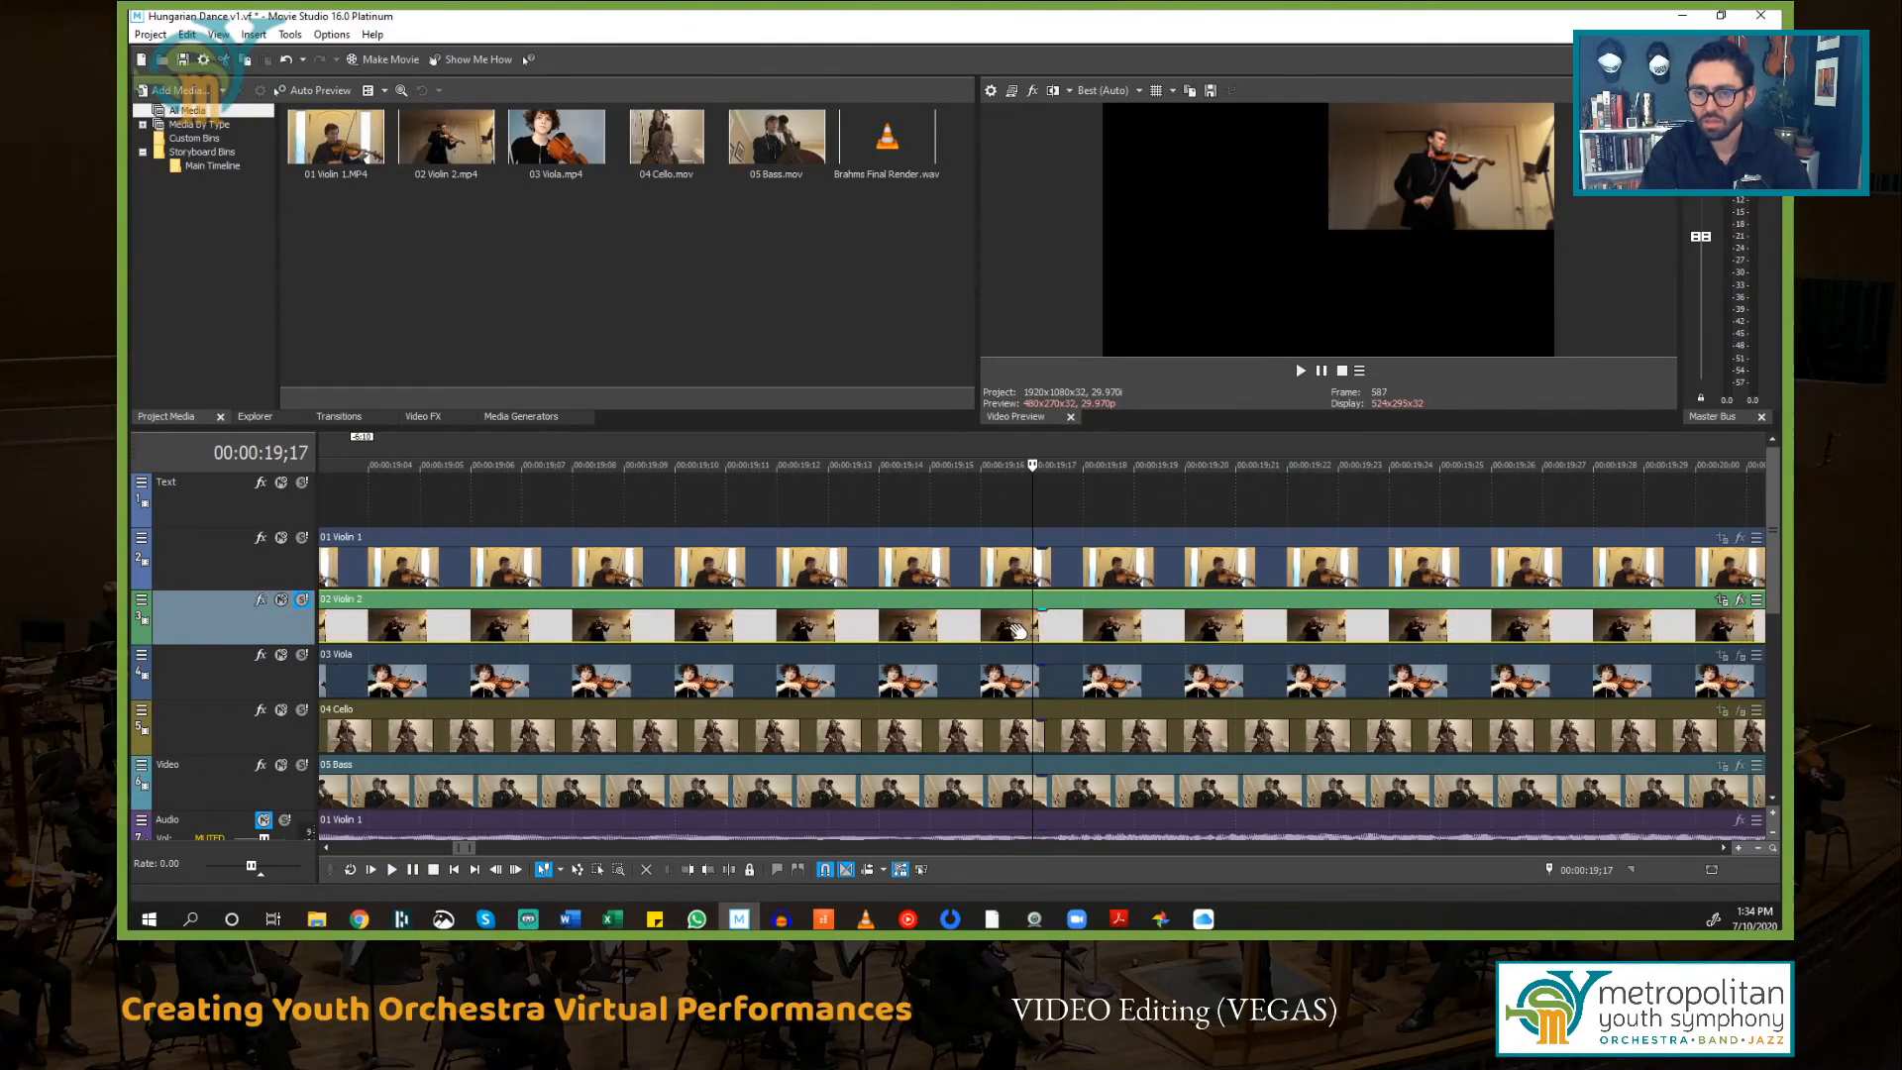
{"action": "scroll", "coordinate": [1019, 630], "scroll_direction": "down", "scroll_amount": 6}
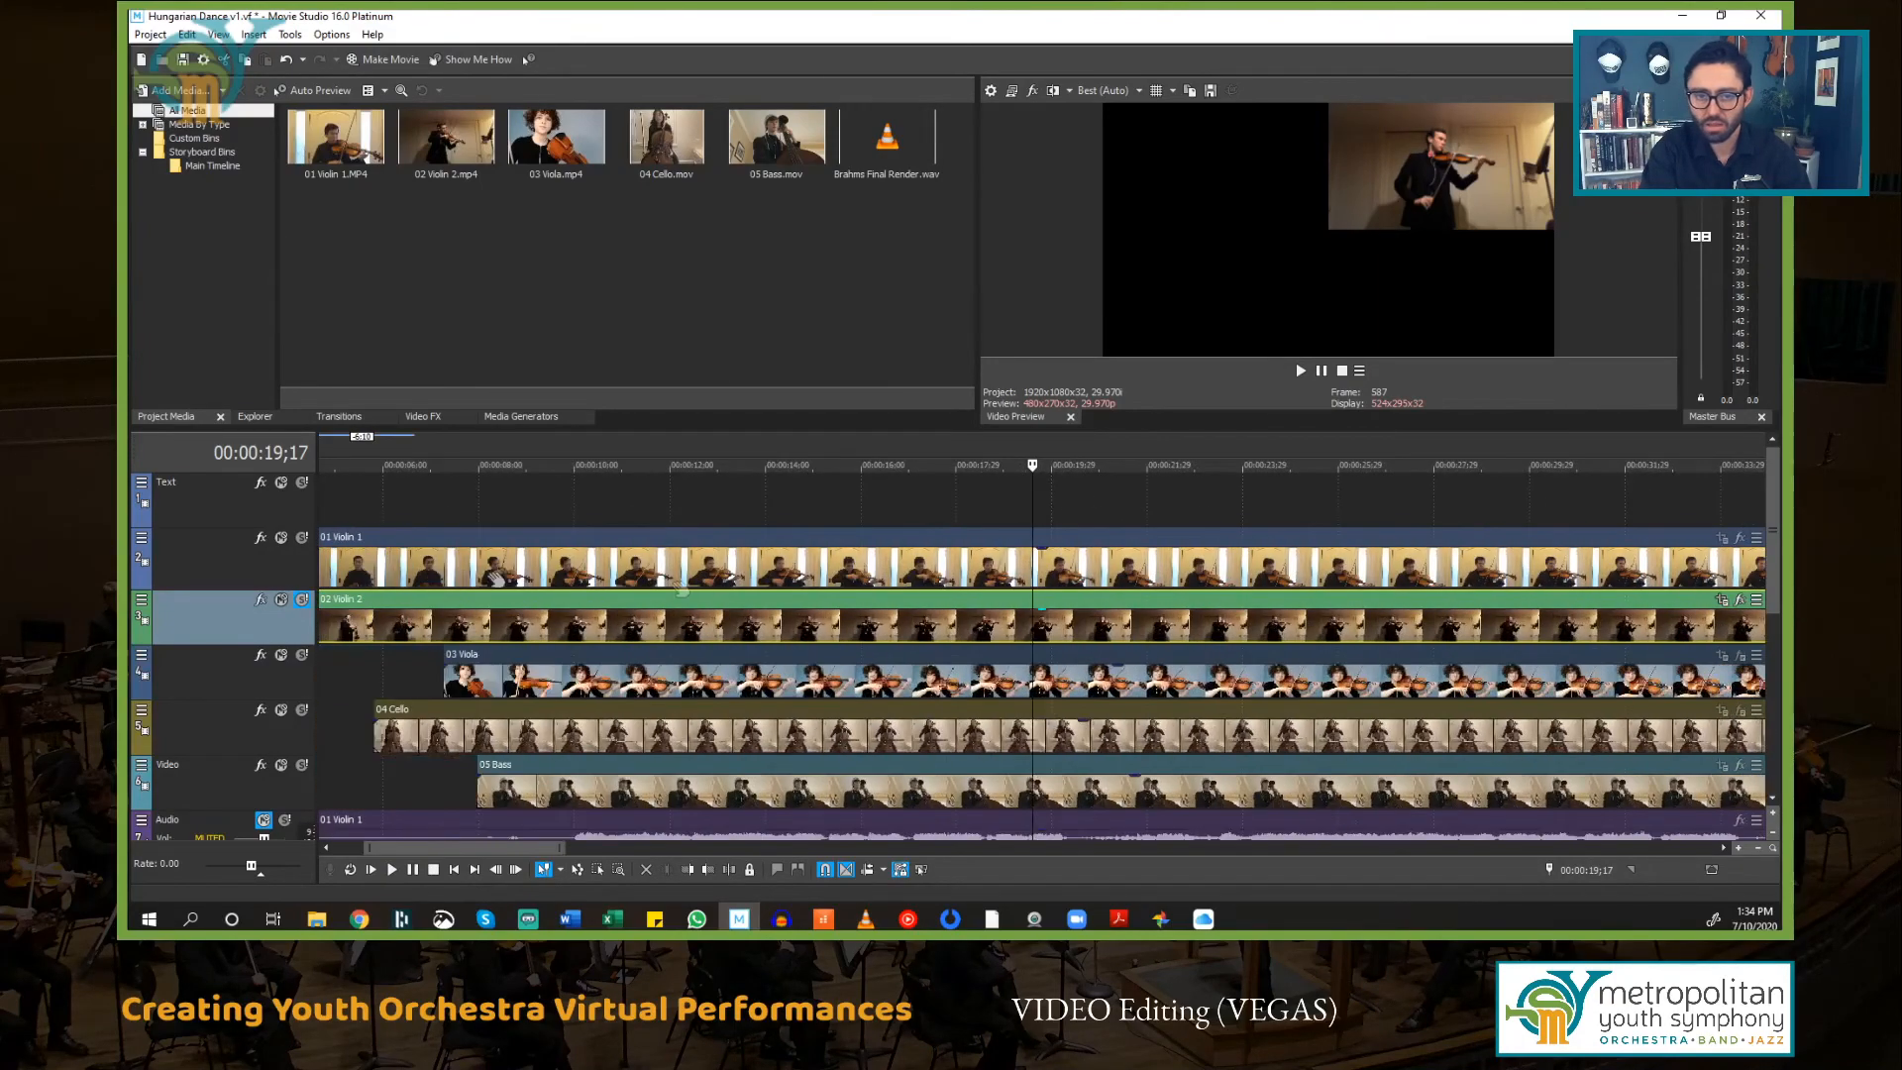
{"action": "left_click", "coordinate": [396, 501]}
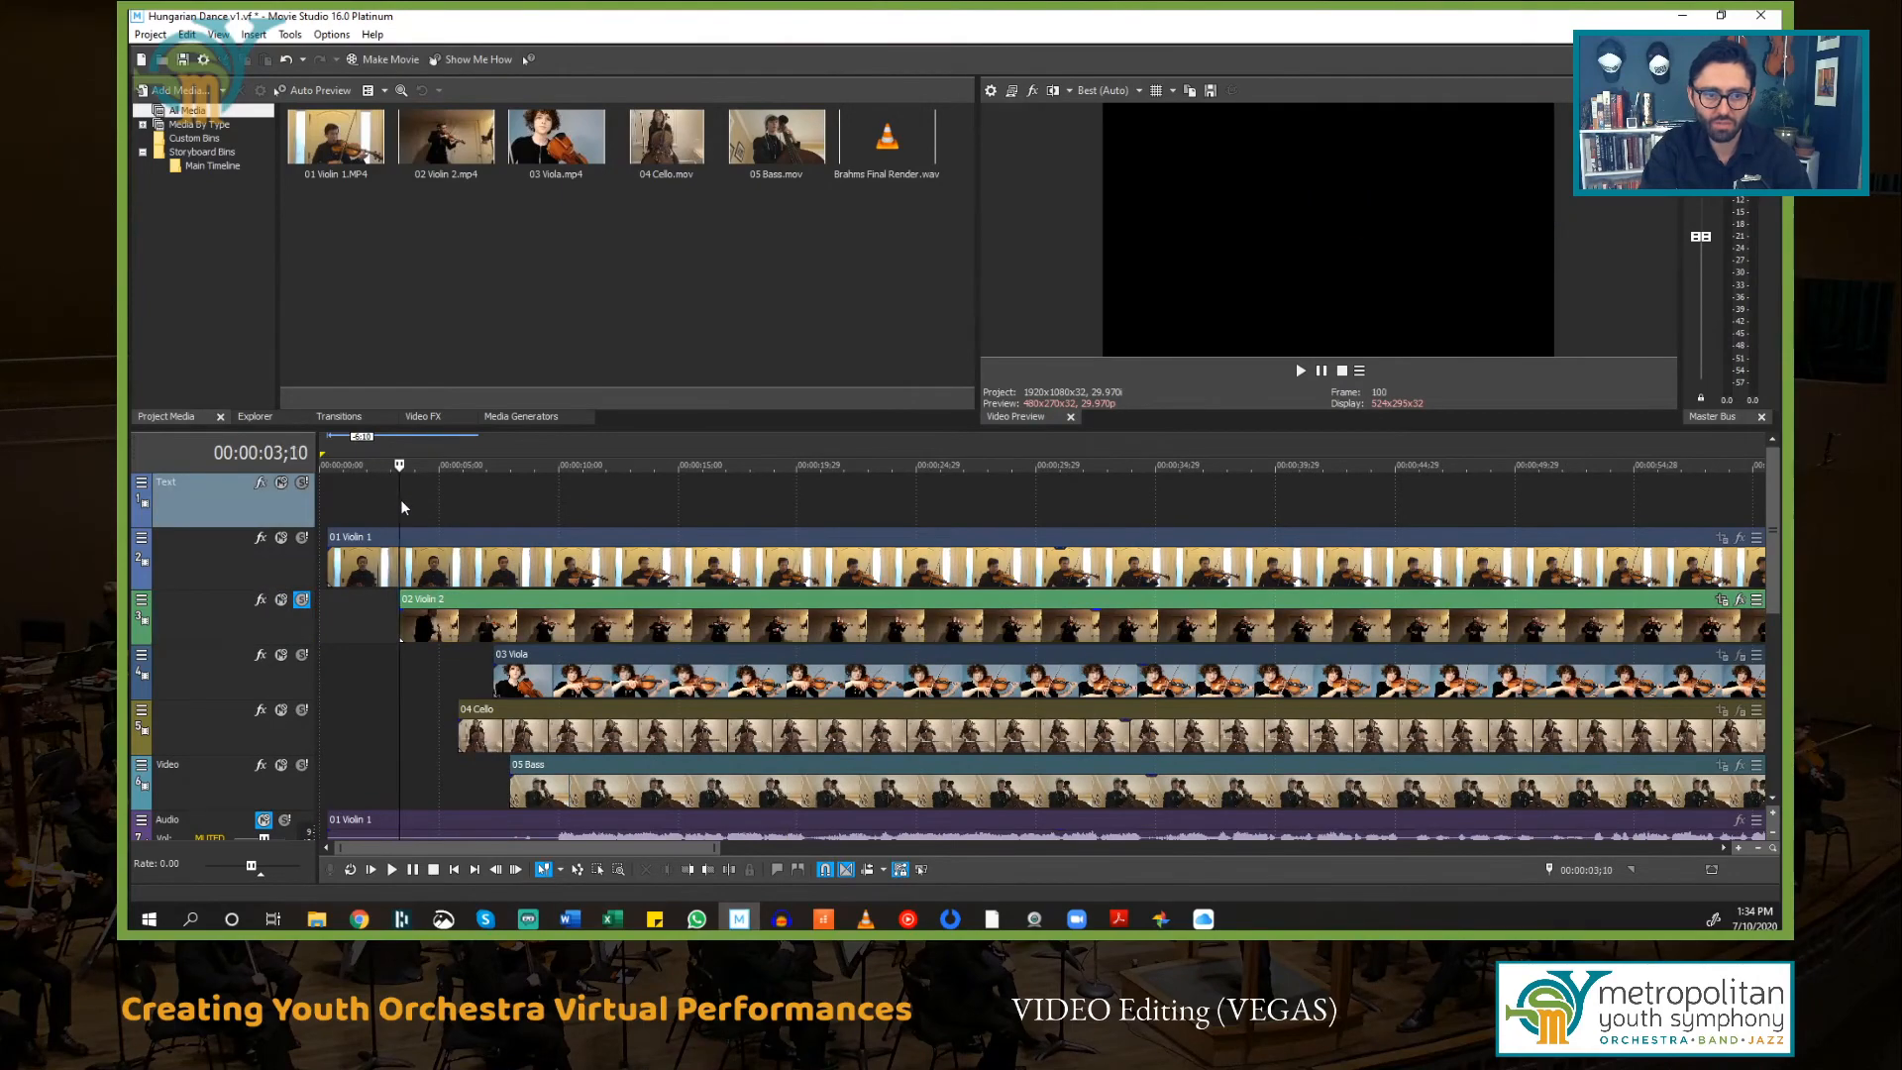
{"action": "scroll", "coordinate": [406, 505], "scroll_direction": "up", "scroll_amount": 6}
{"action": "scroll", "coordinate": [706, 572], "scroll_direction": "down", "scroll_amount": 3}
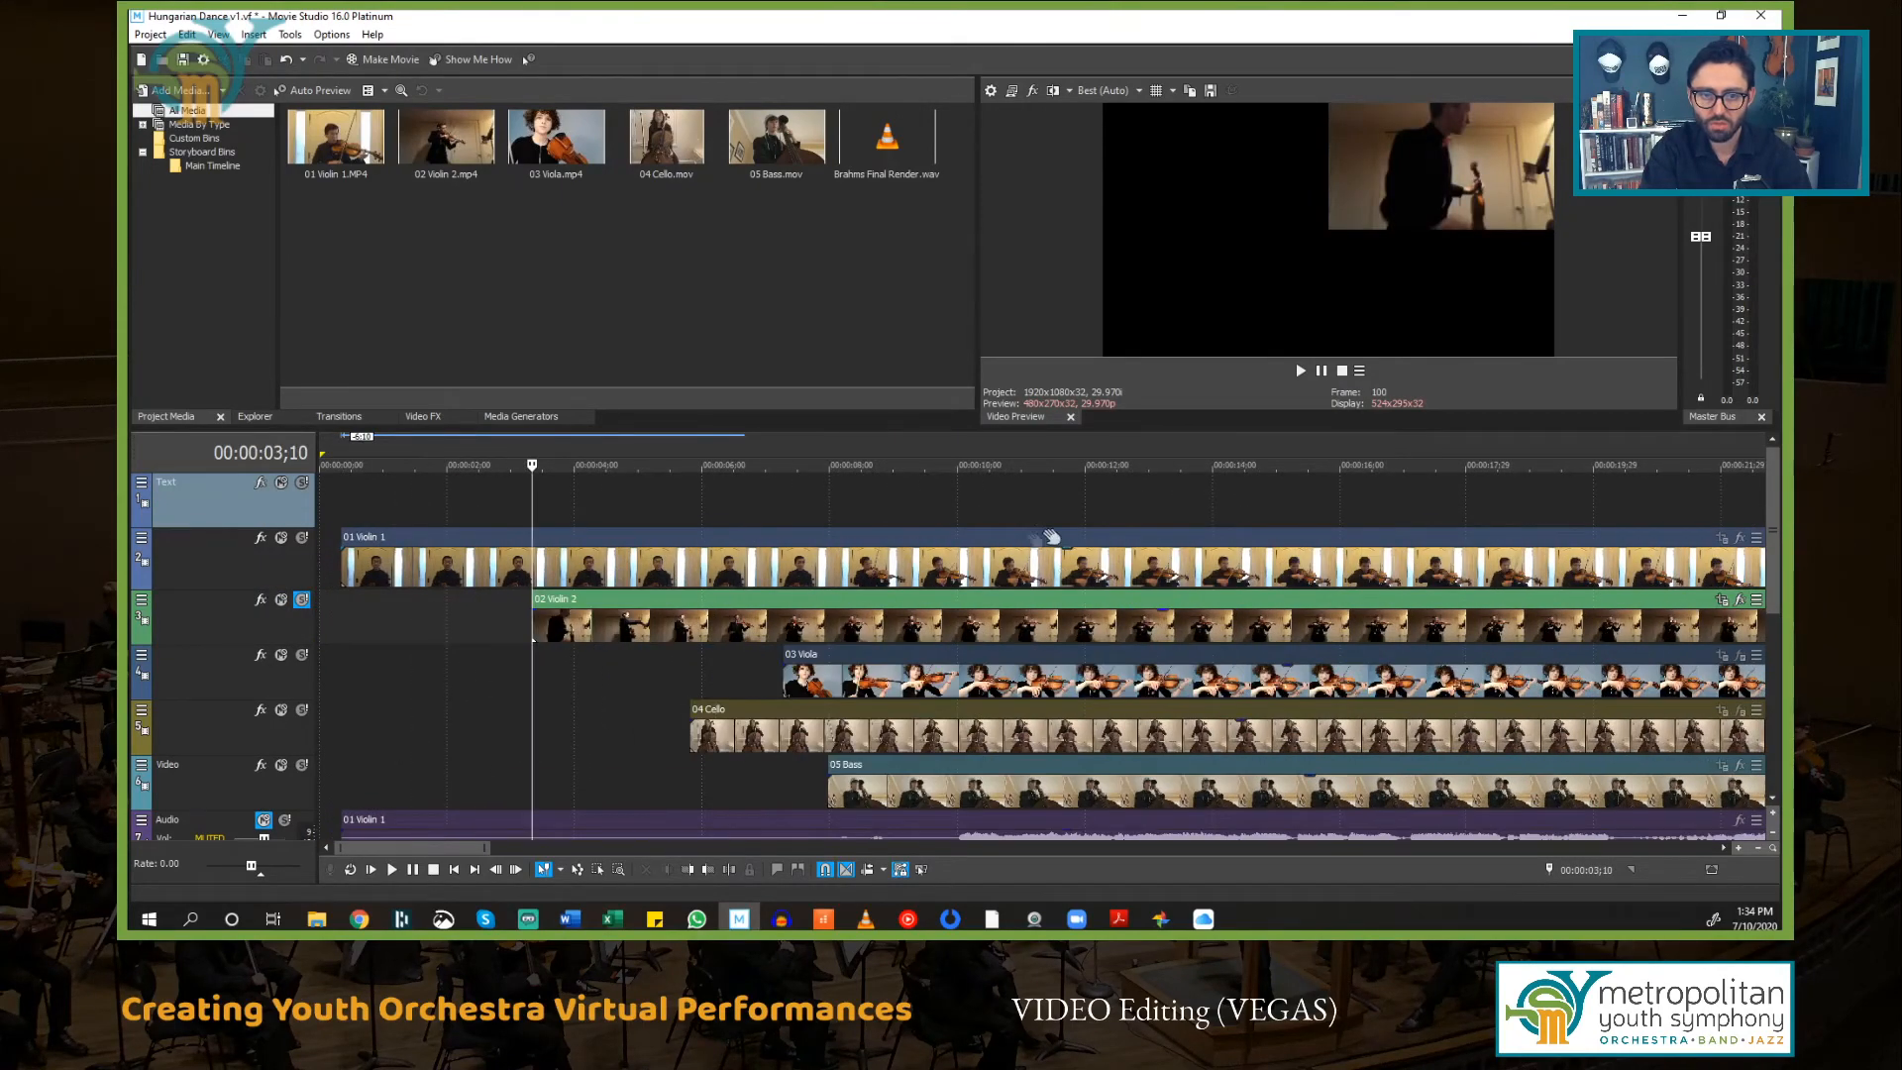
{"action": "left_click", "coordinate": [954, 501]}
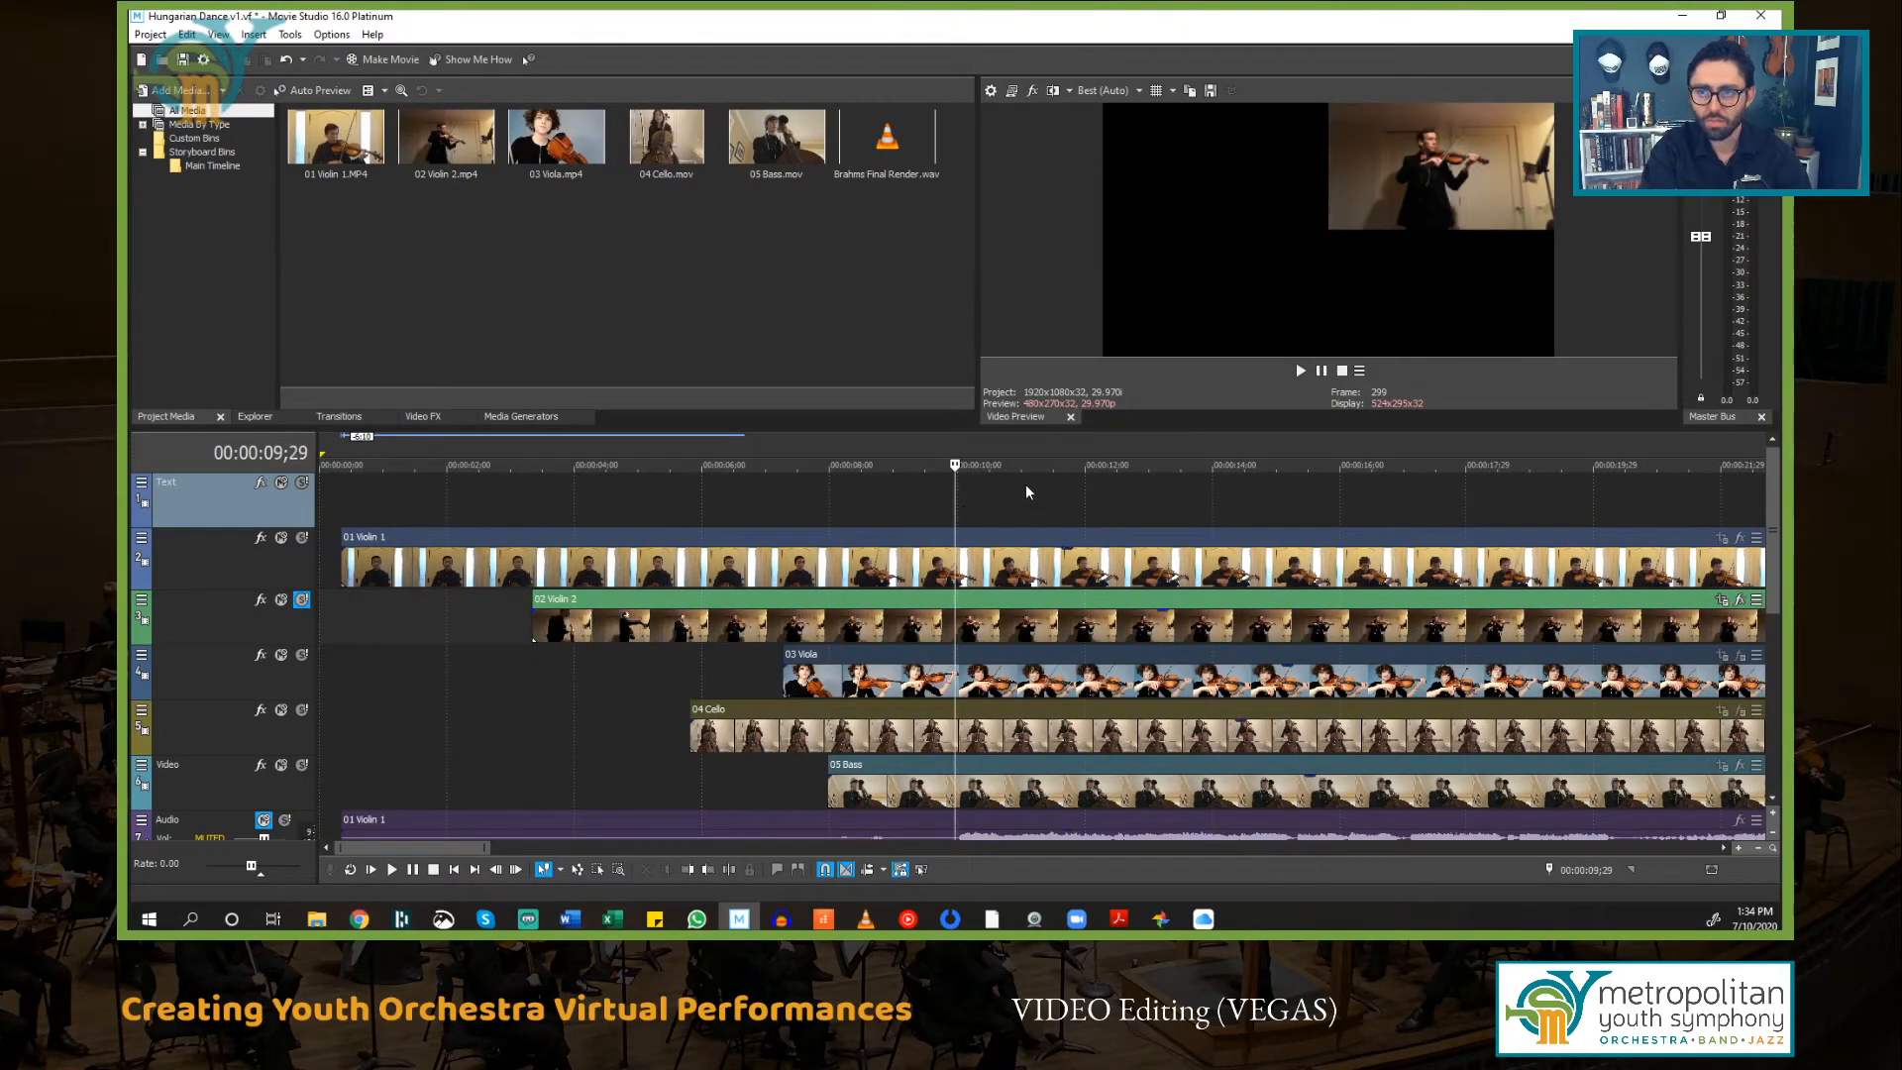
{"action": "key", "text": "space"}
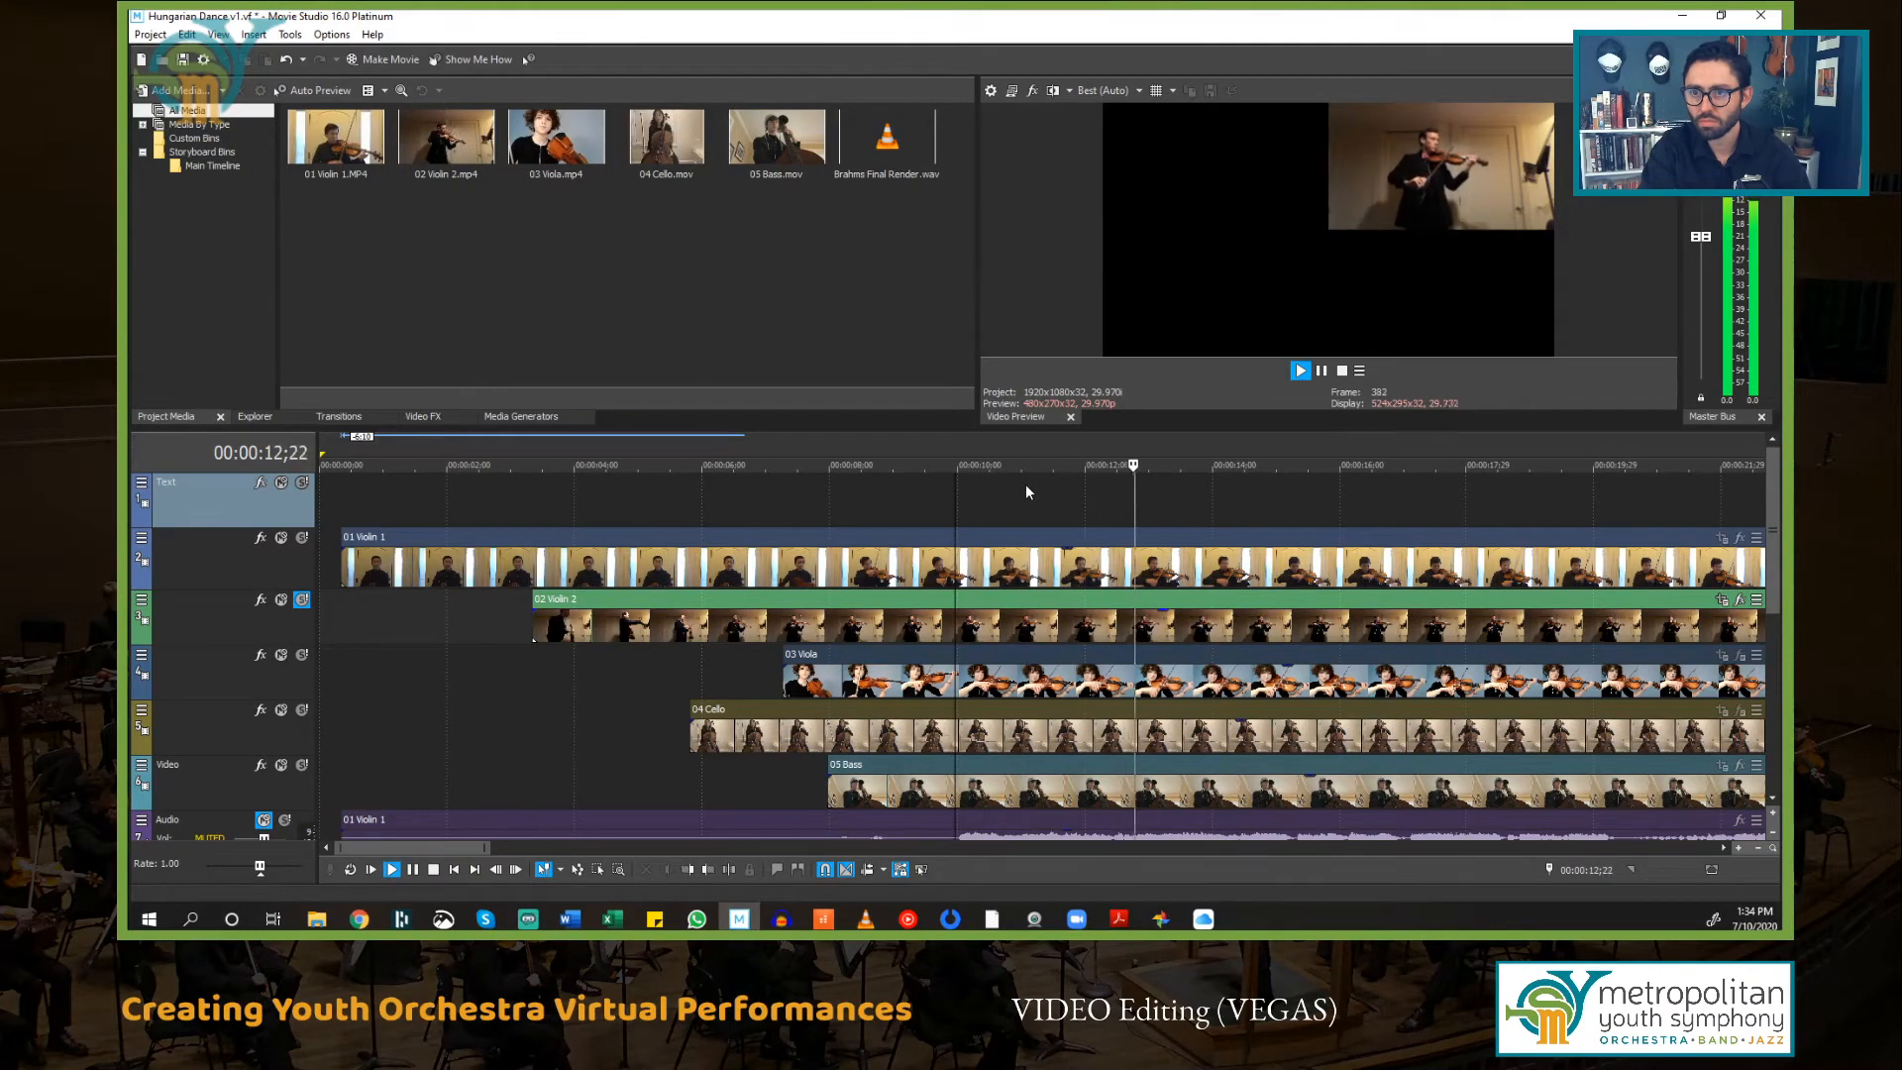
{"action": "key", "text": "space"}
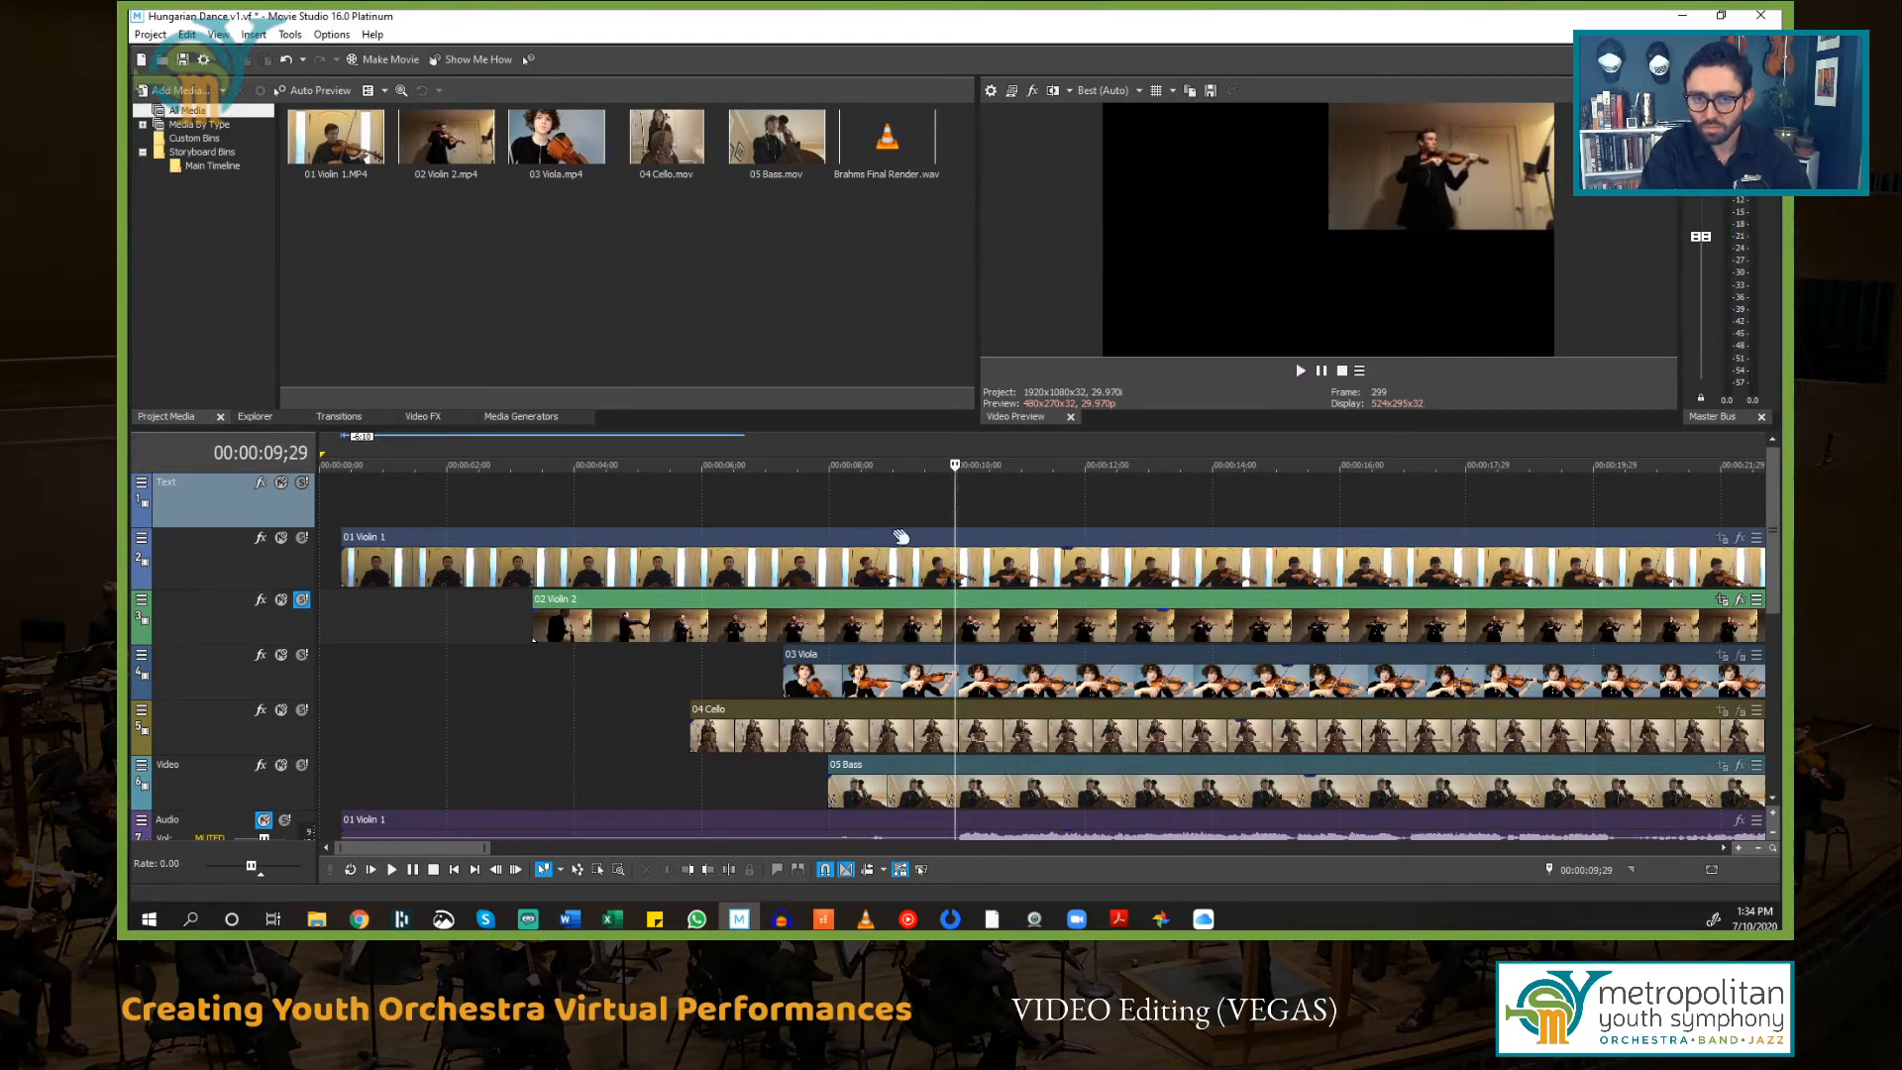
Step: Nudge the 02 Violin 2 event slightly earlier to align it, and play back to check the sync
{"action": "left_click", "coordinate": [865, 604]}
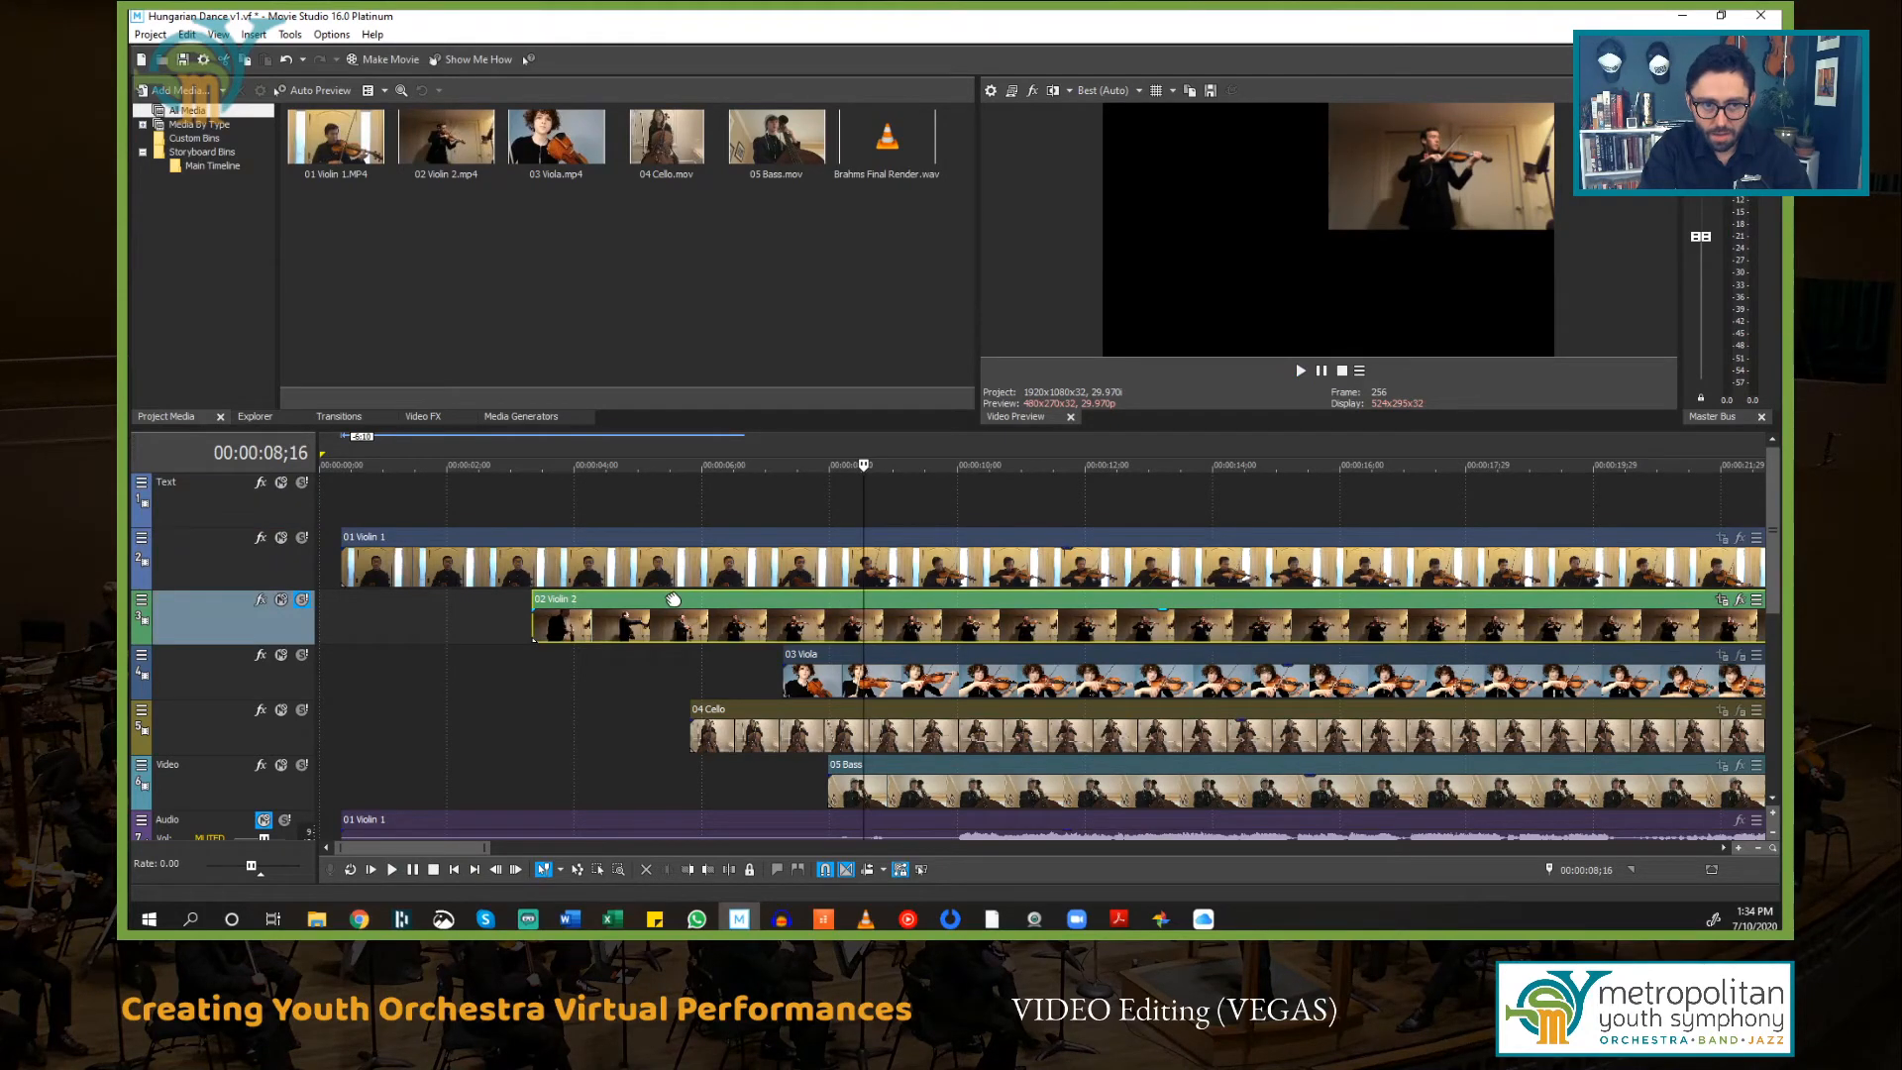
{"action": "left_click_drag", "start_coordinate": [673, 600], "coordinate": [669, 600]}
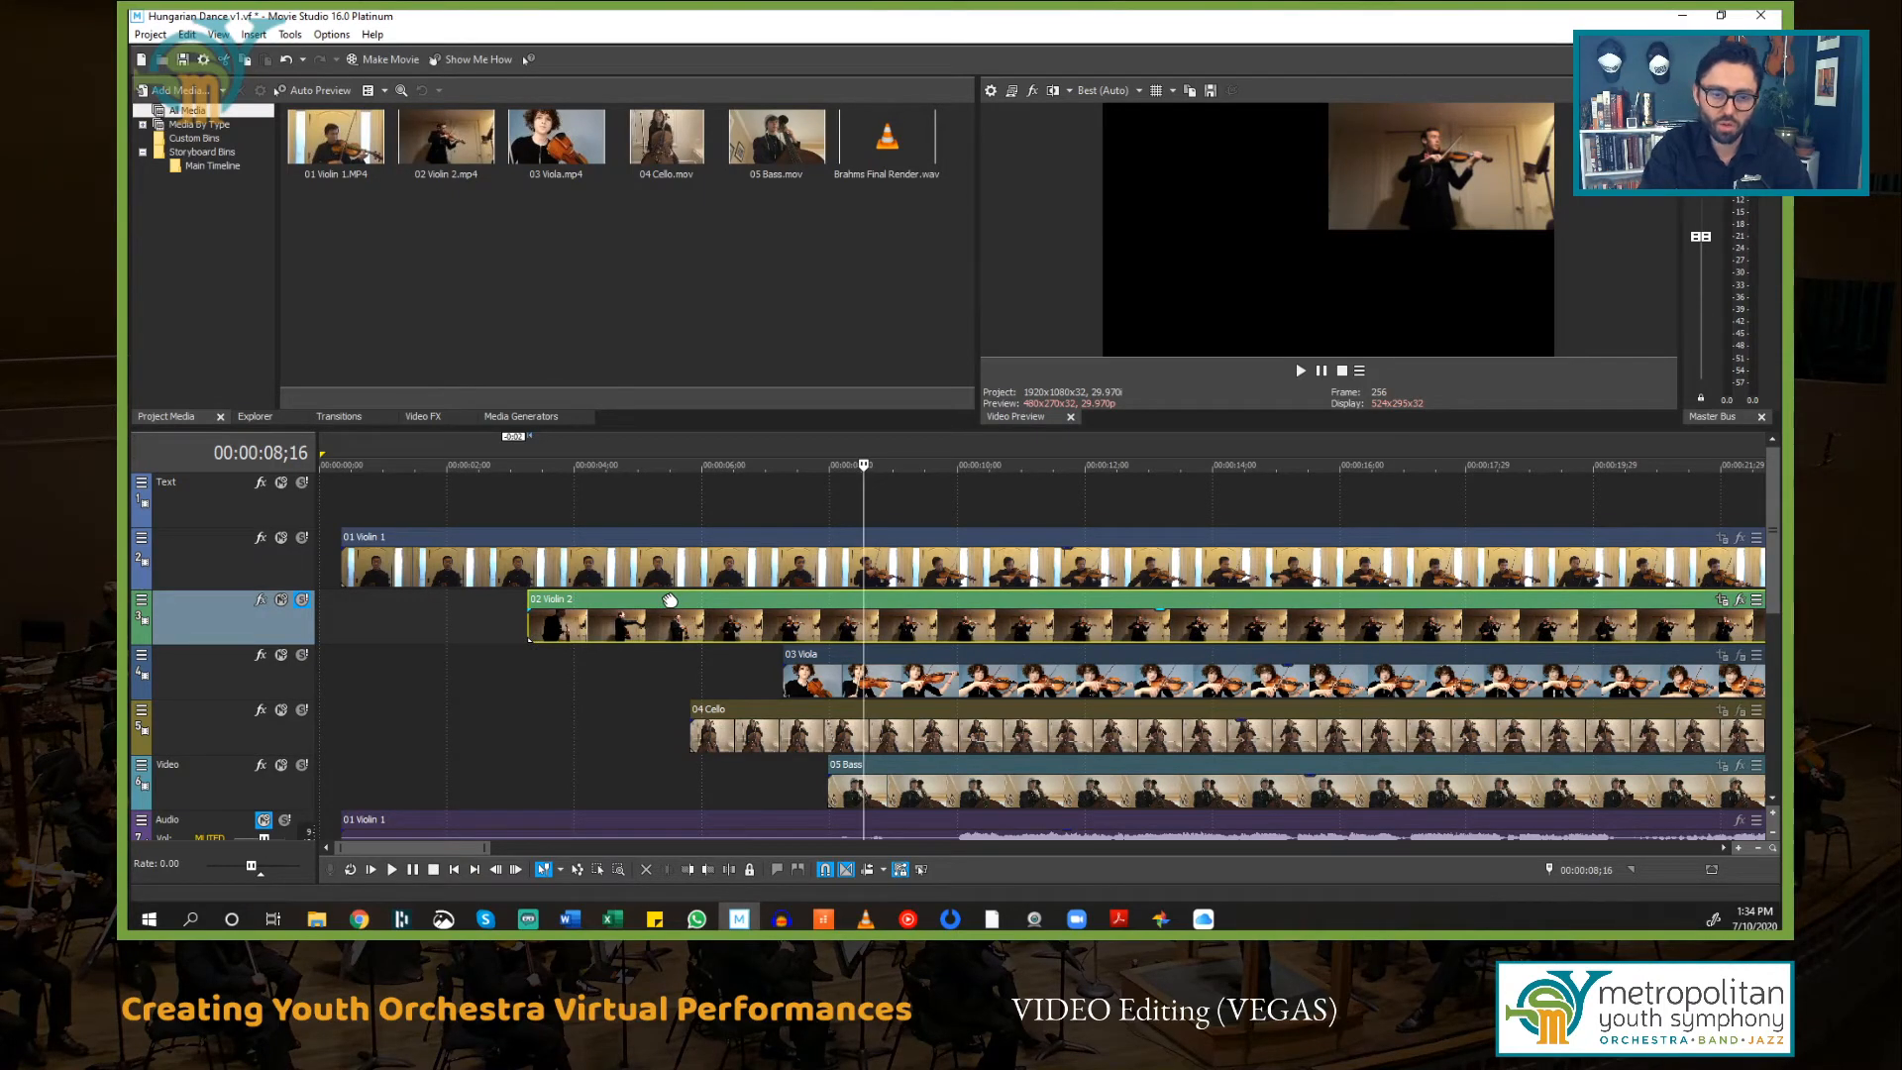
{"action": "left_click_drag", "start_coordinate": [670, 601], "coordinate": [673, 600]}
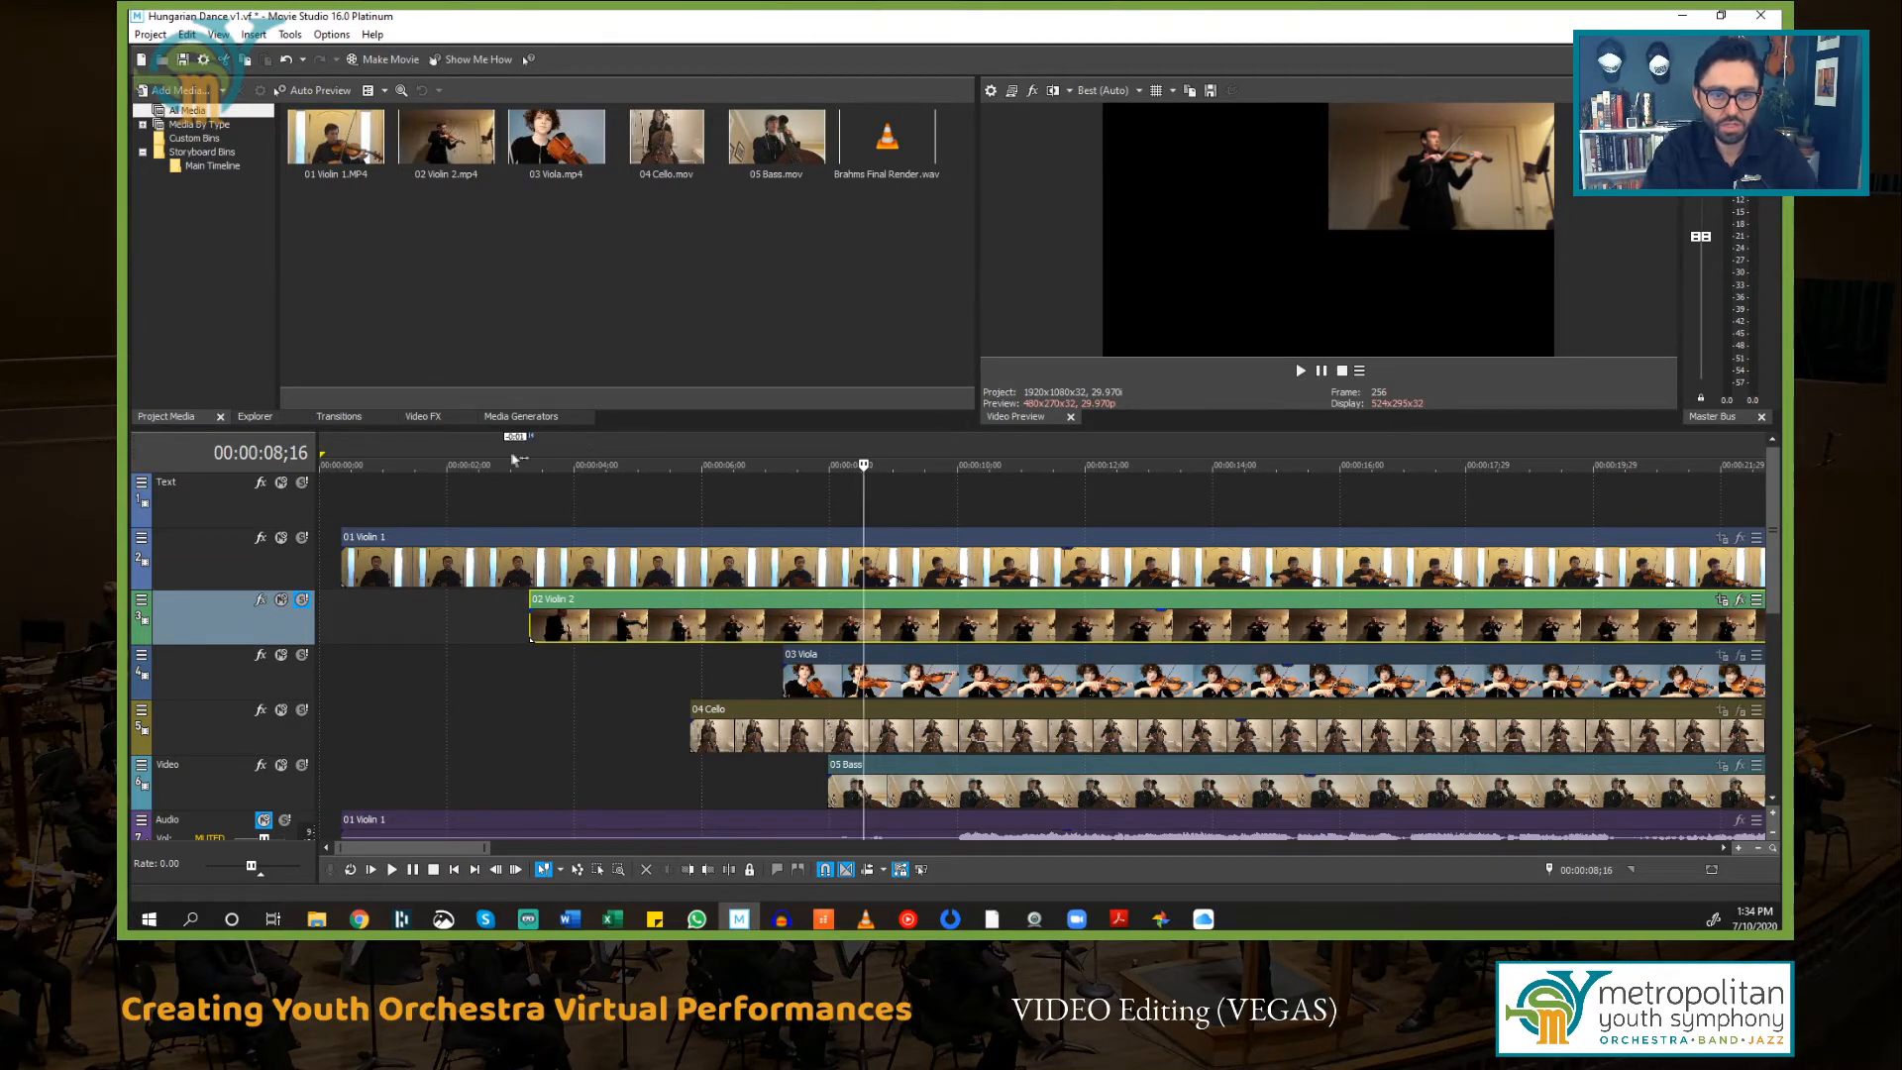
{"action": "mouse_move", "coordinate": [671, 602]}
{"action": "left_mouse_down"}
{"action": "mouse_move", "coordinate": [635, 602]}
{"action": "mouse_move", "coordinate": [665, 602]}
{"action": "left_mouse_up"}
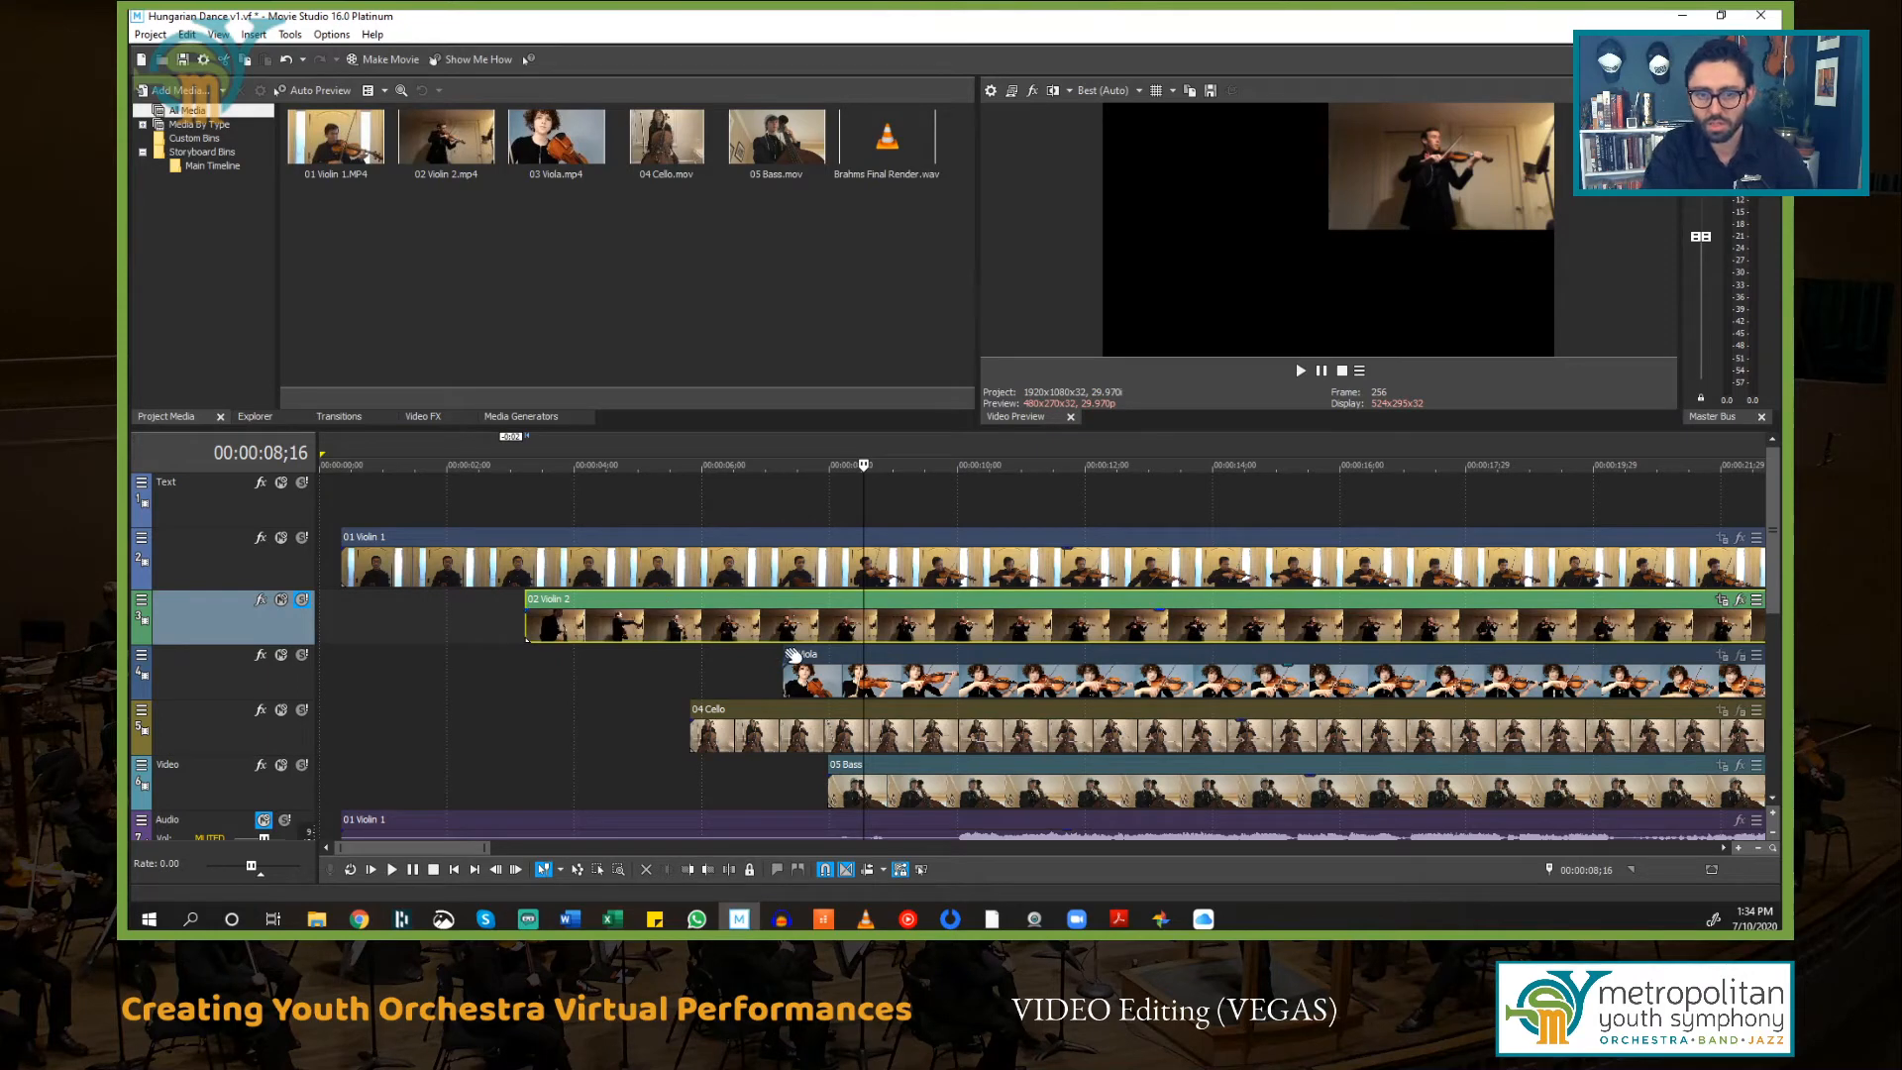
{"action": "key", "text": "space"}
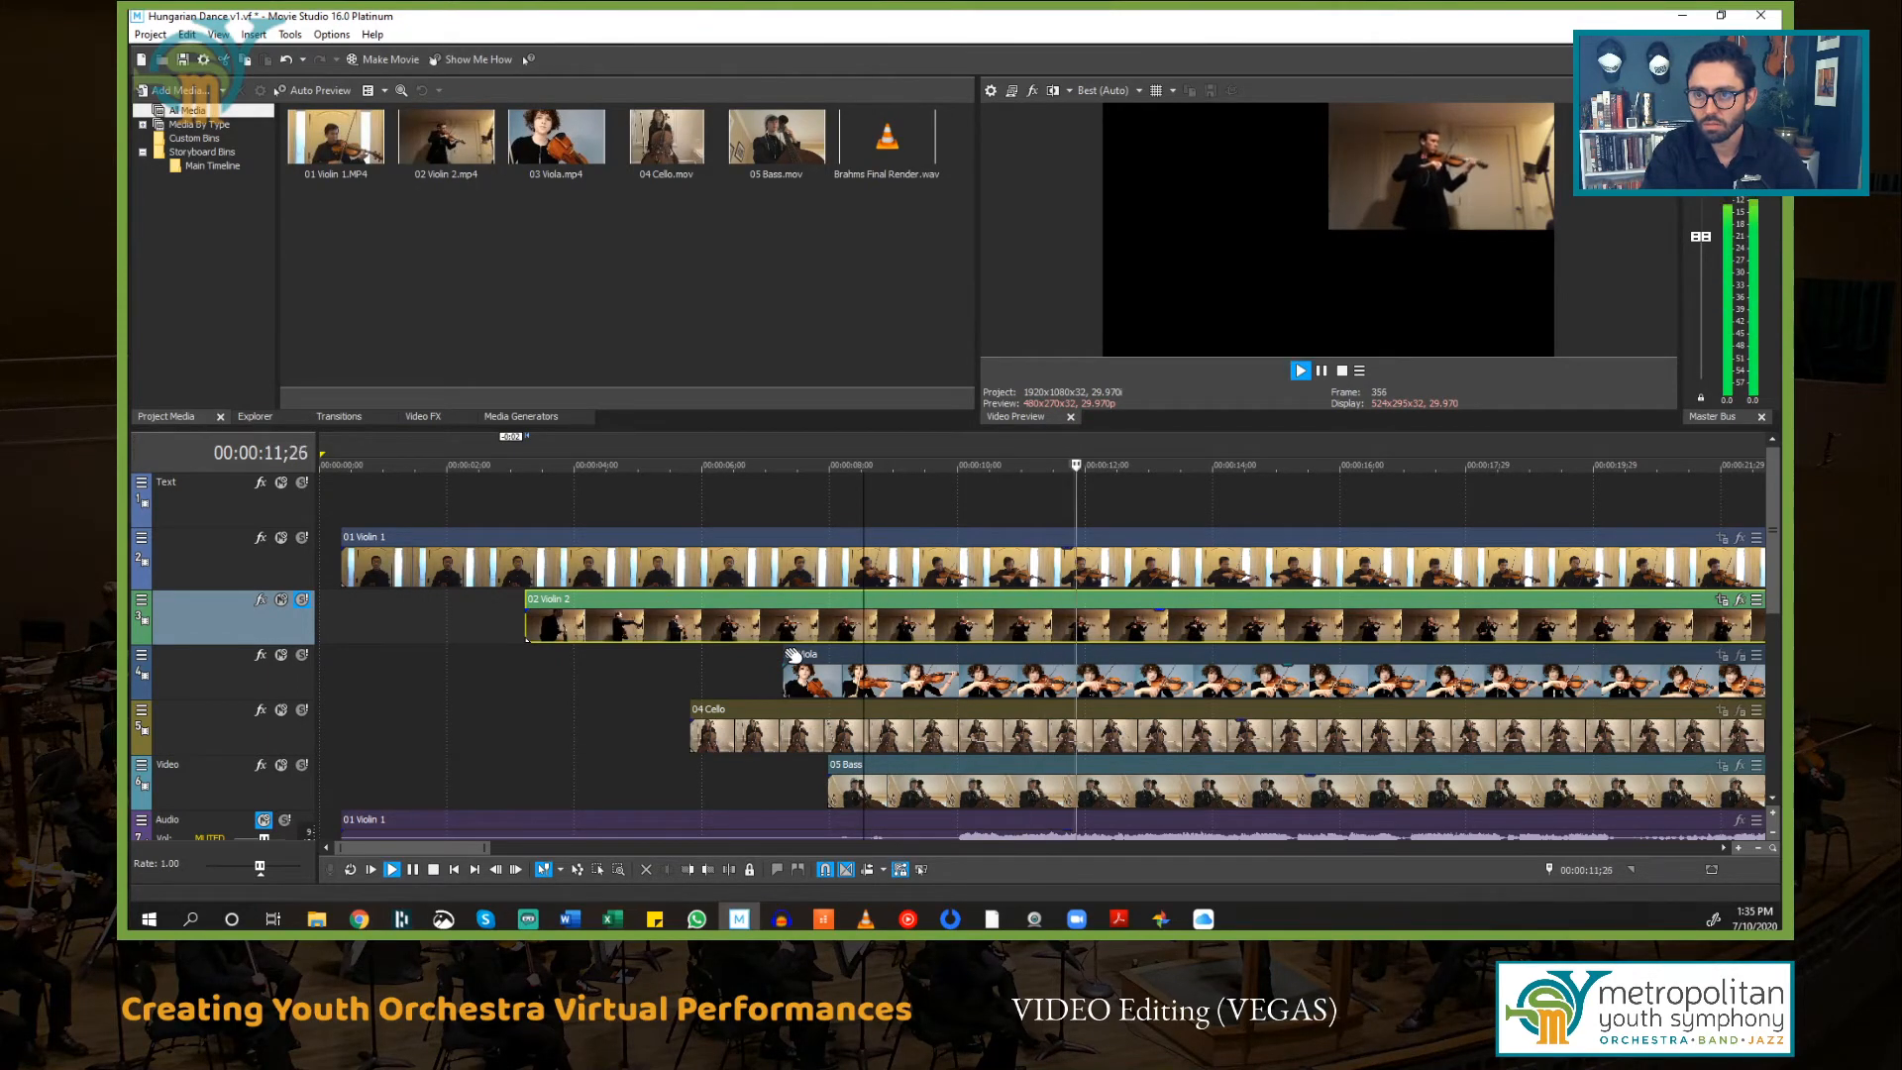
{"action": "key", "text": "space"}
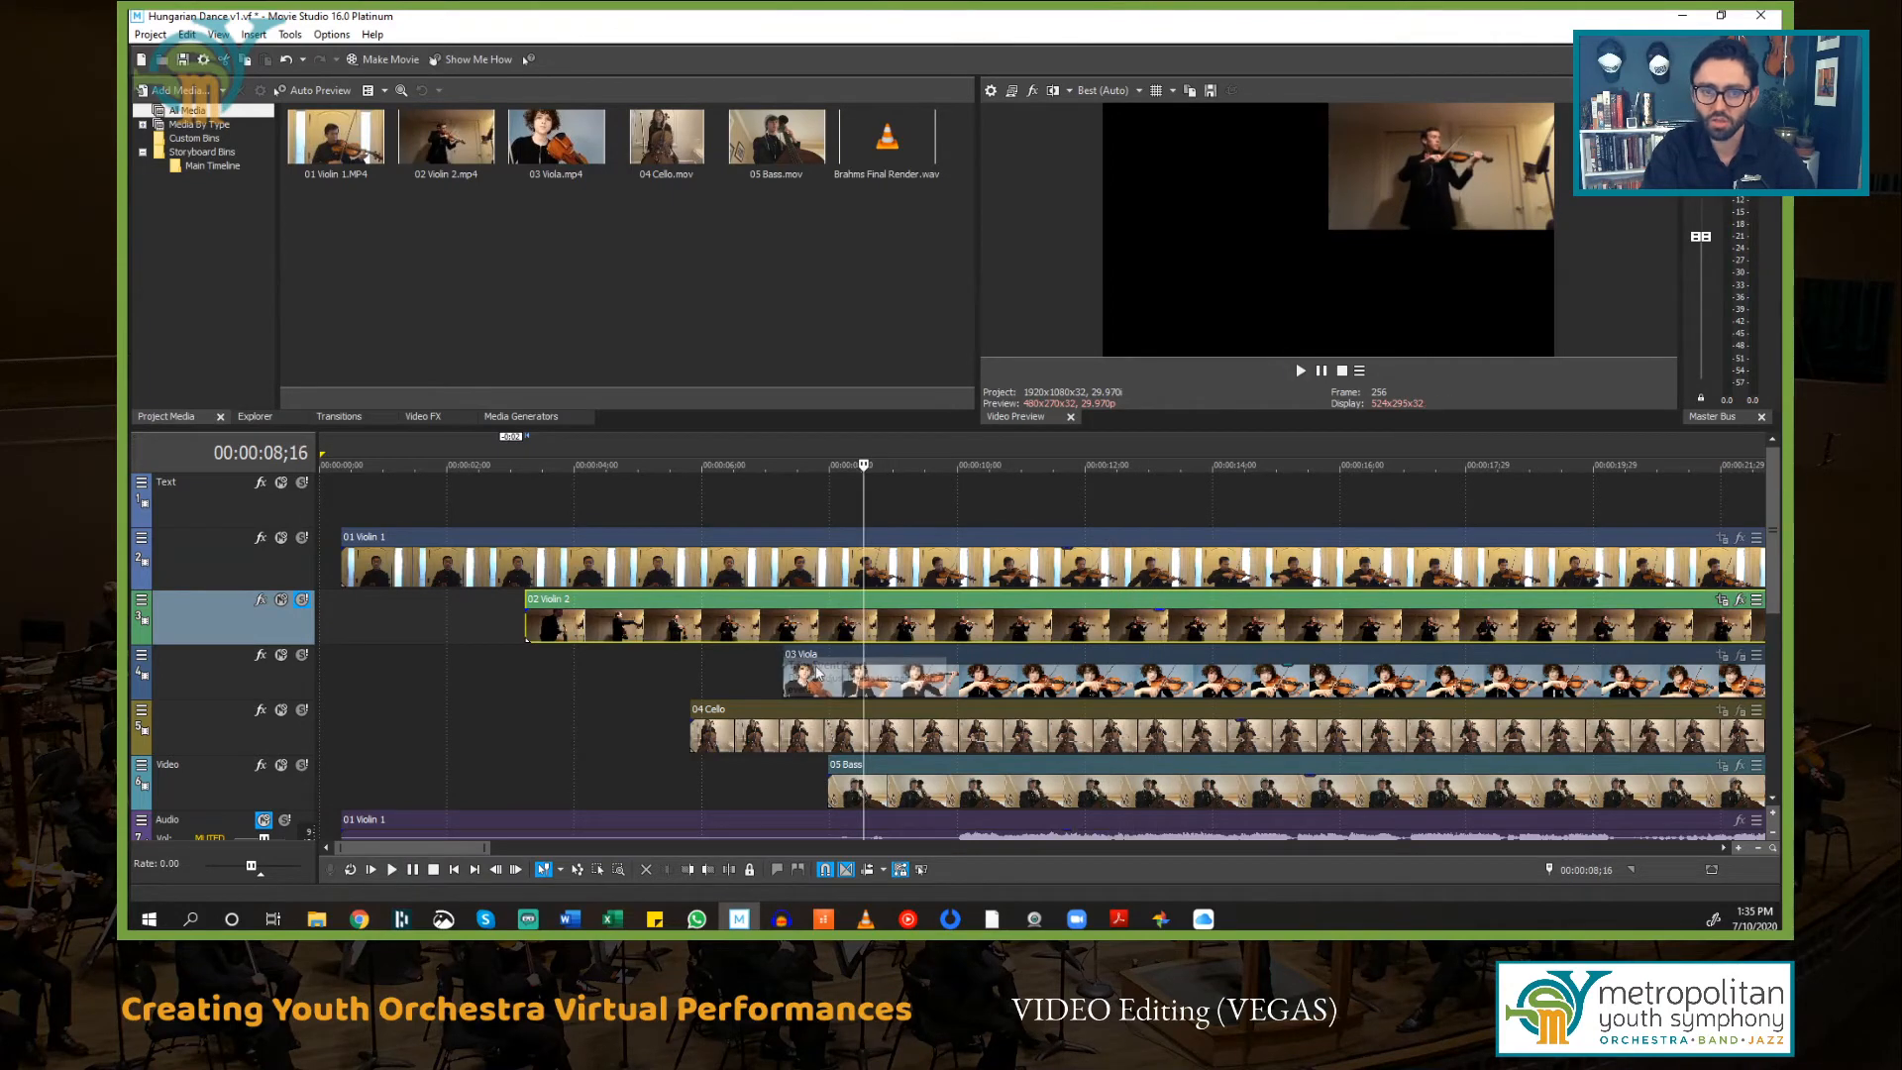
Step: Unsolo the 02 Violin 2 track, solo the 03 Viola track, and play it back from 00:00:08;16
{"action": "left_click", "coordinate": [301, 601]}
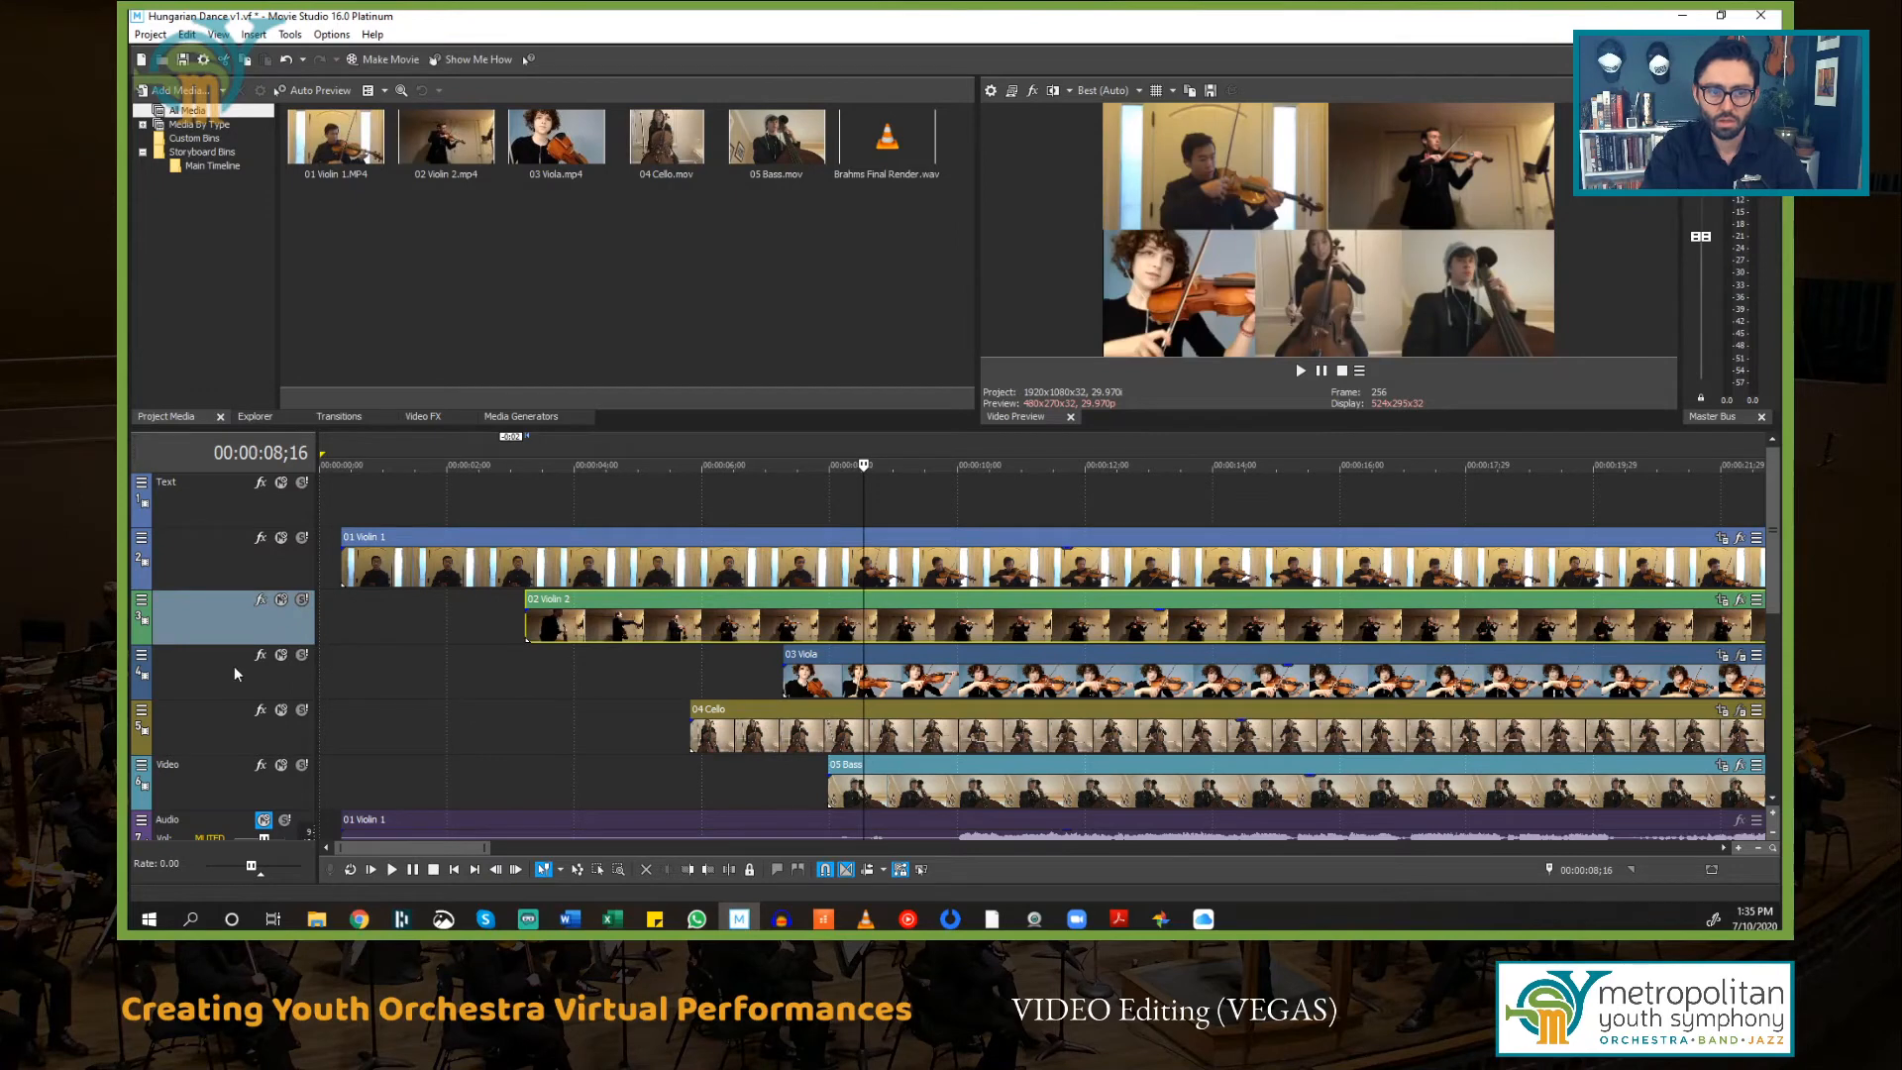
{"action": "left_click", "coordinate": [297, 675]}
{"action": "left_click", "coordinate": [301, 657]}
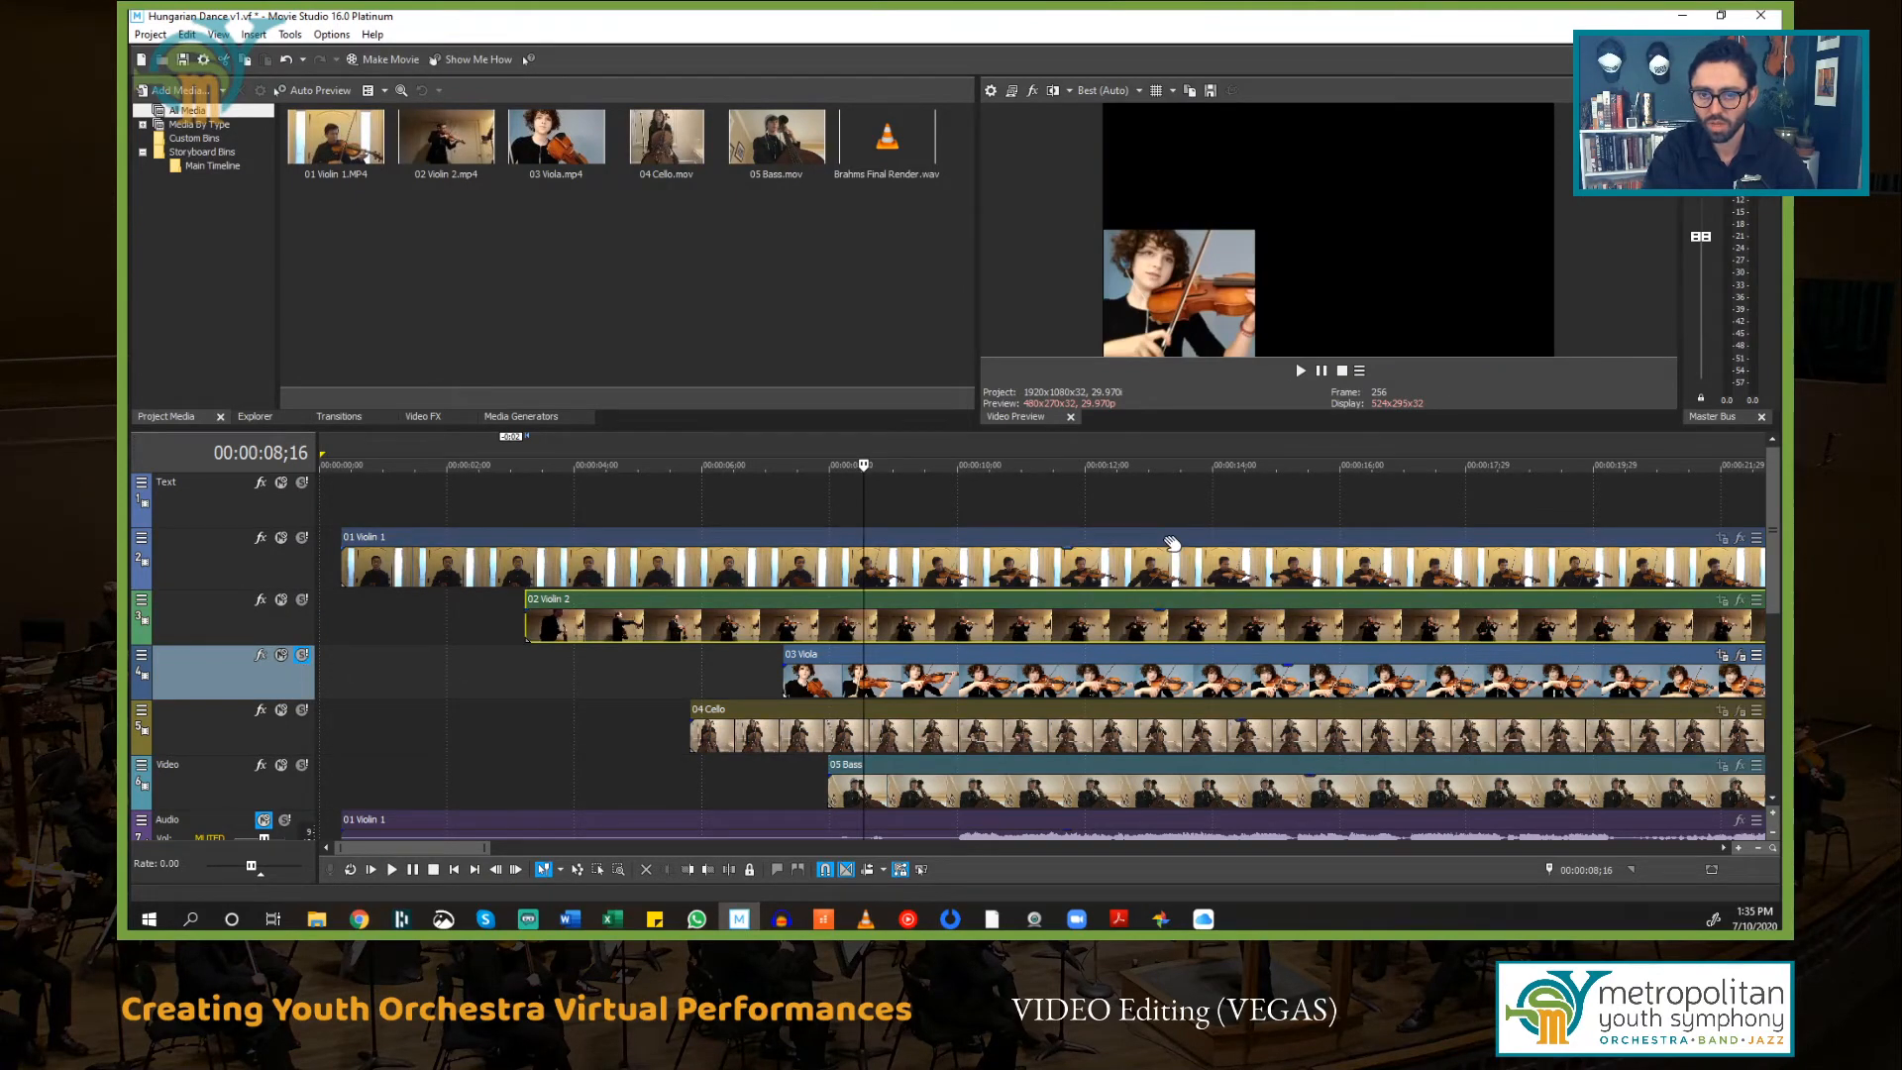
{"action": "key", "text": "space"}
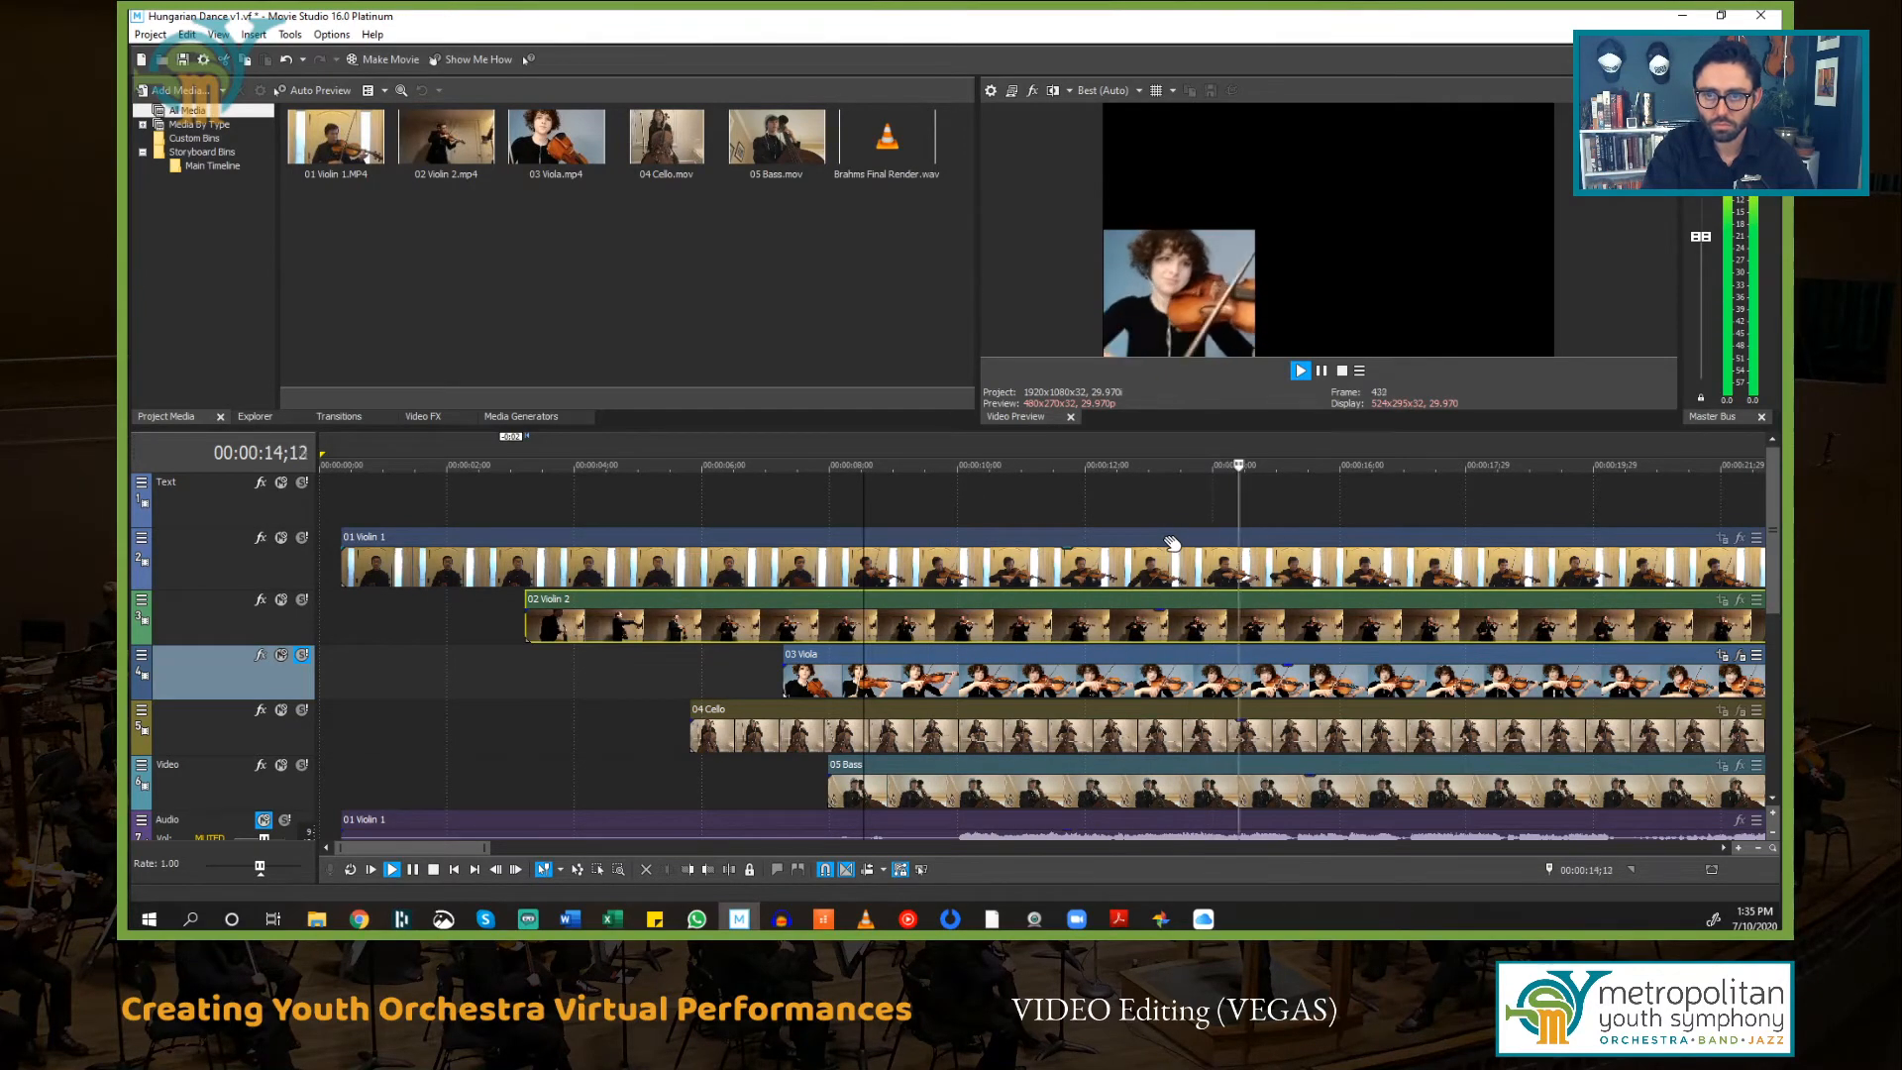
{"action": "key", "text": "space"}
{"action": "key", "text": "space"}
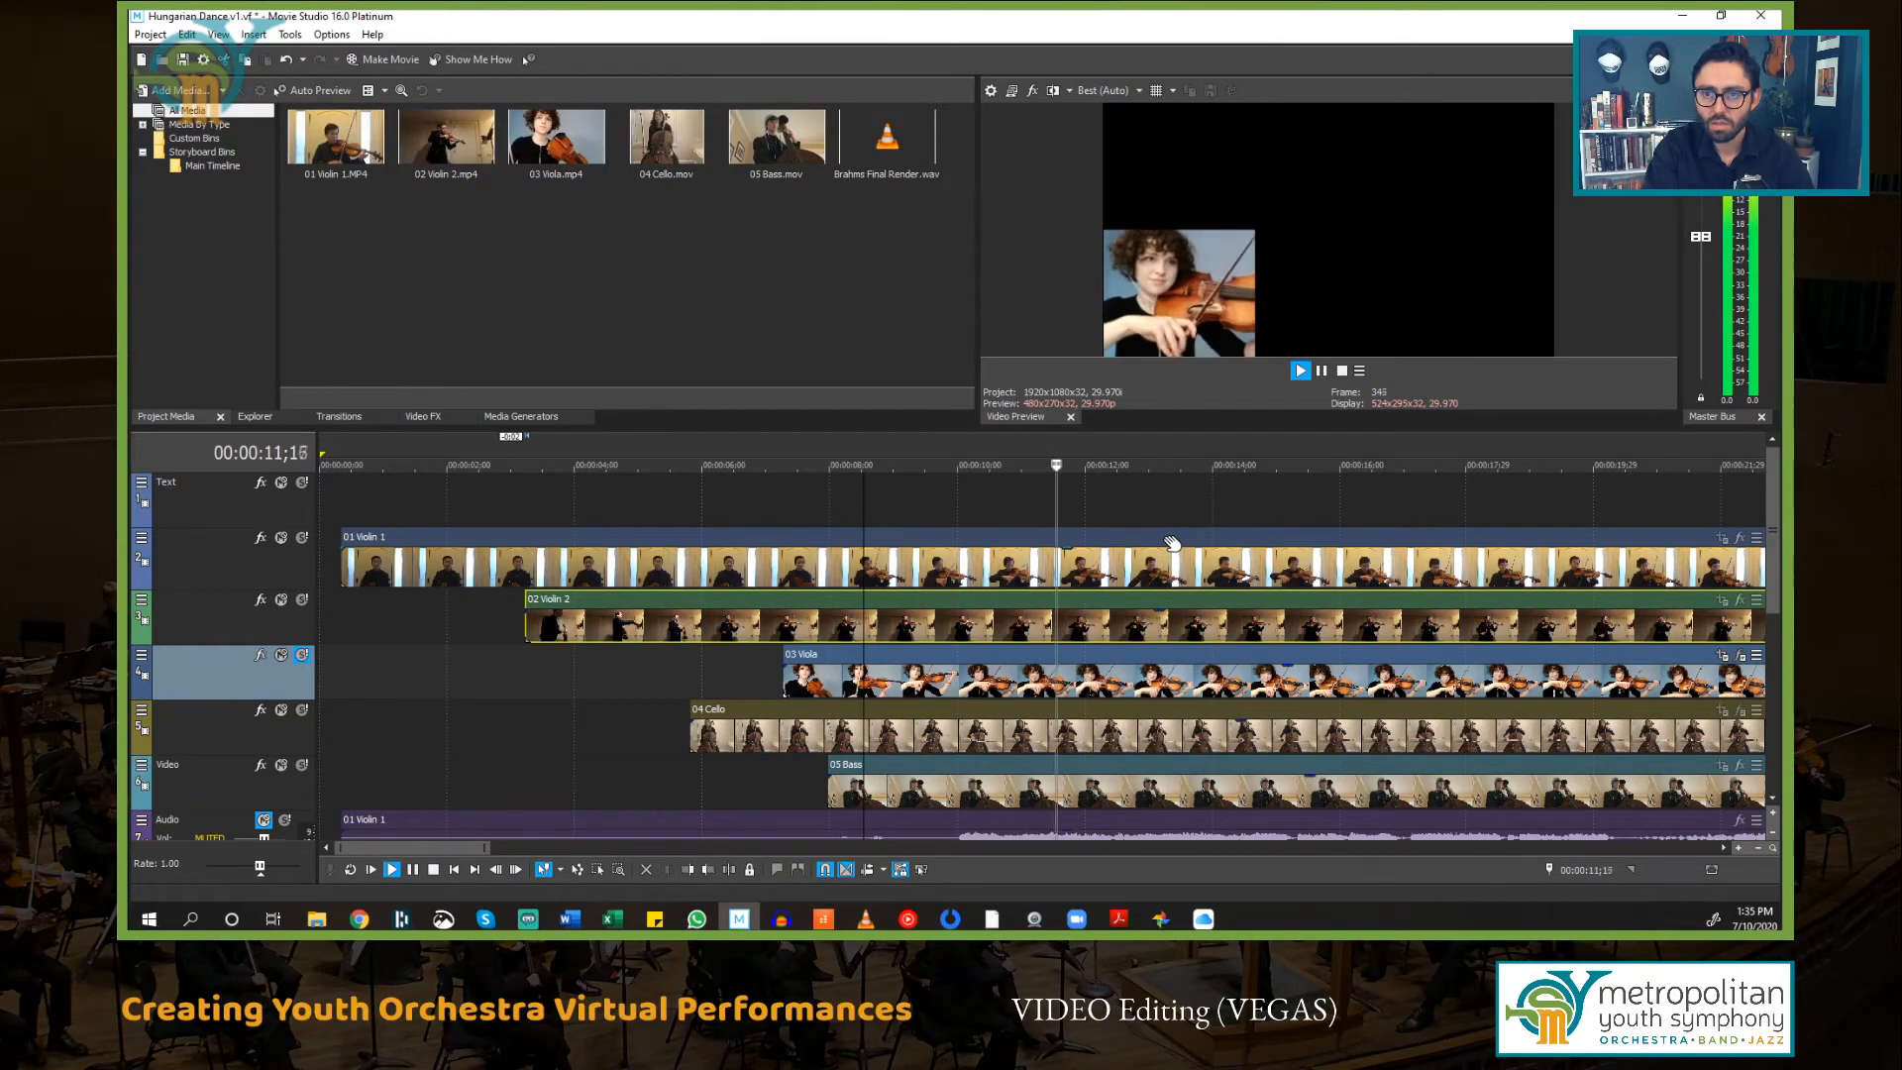
{"action": "key", "text": "space"}
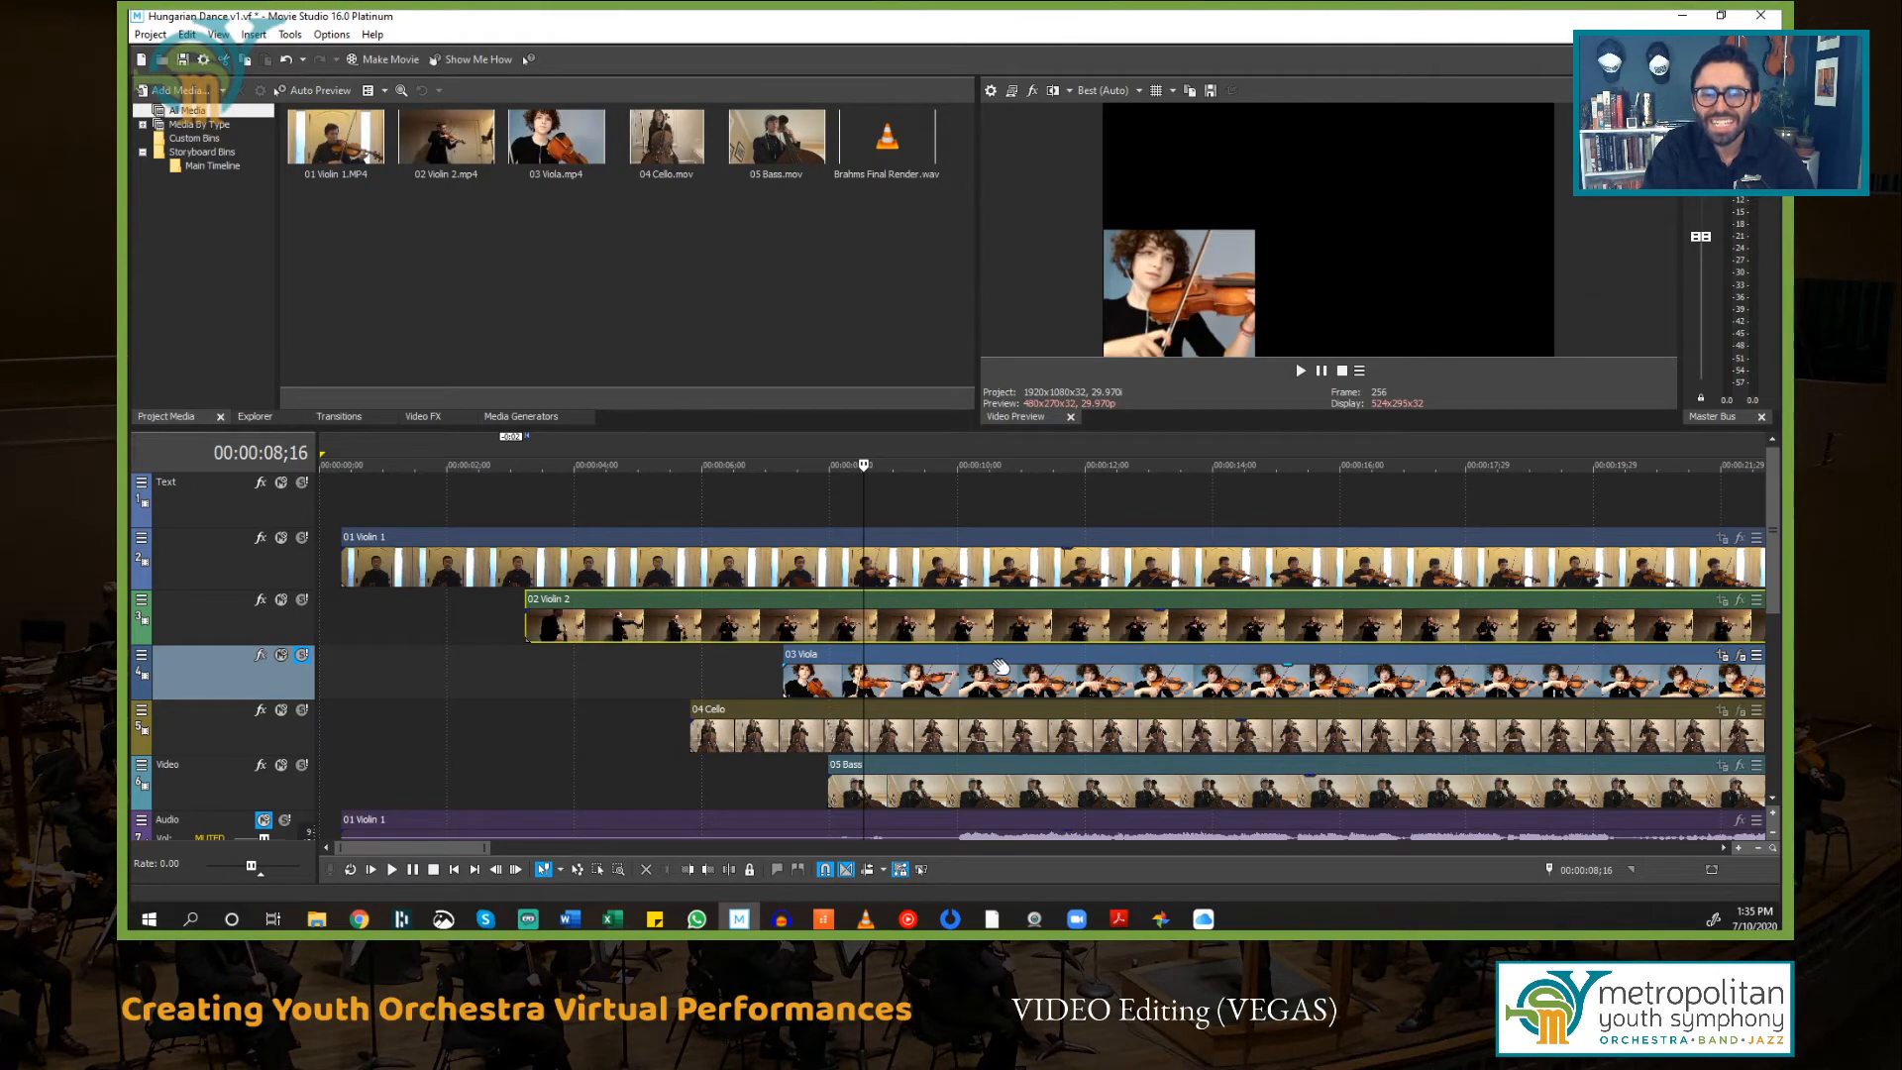
{"action": "scroll", "coordinate": [1008, 670], "scroll_direction": "up", "scroll_amount": 3}
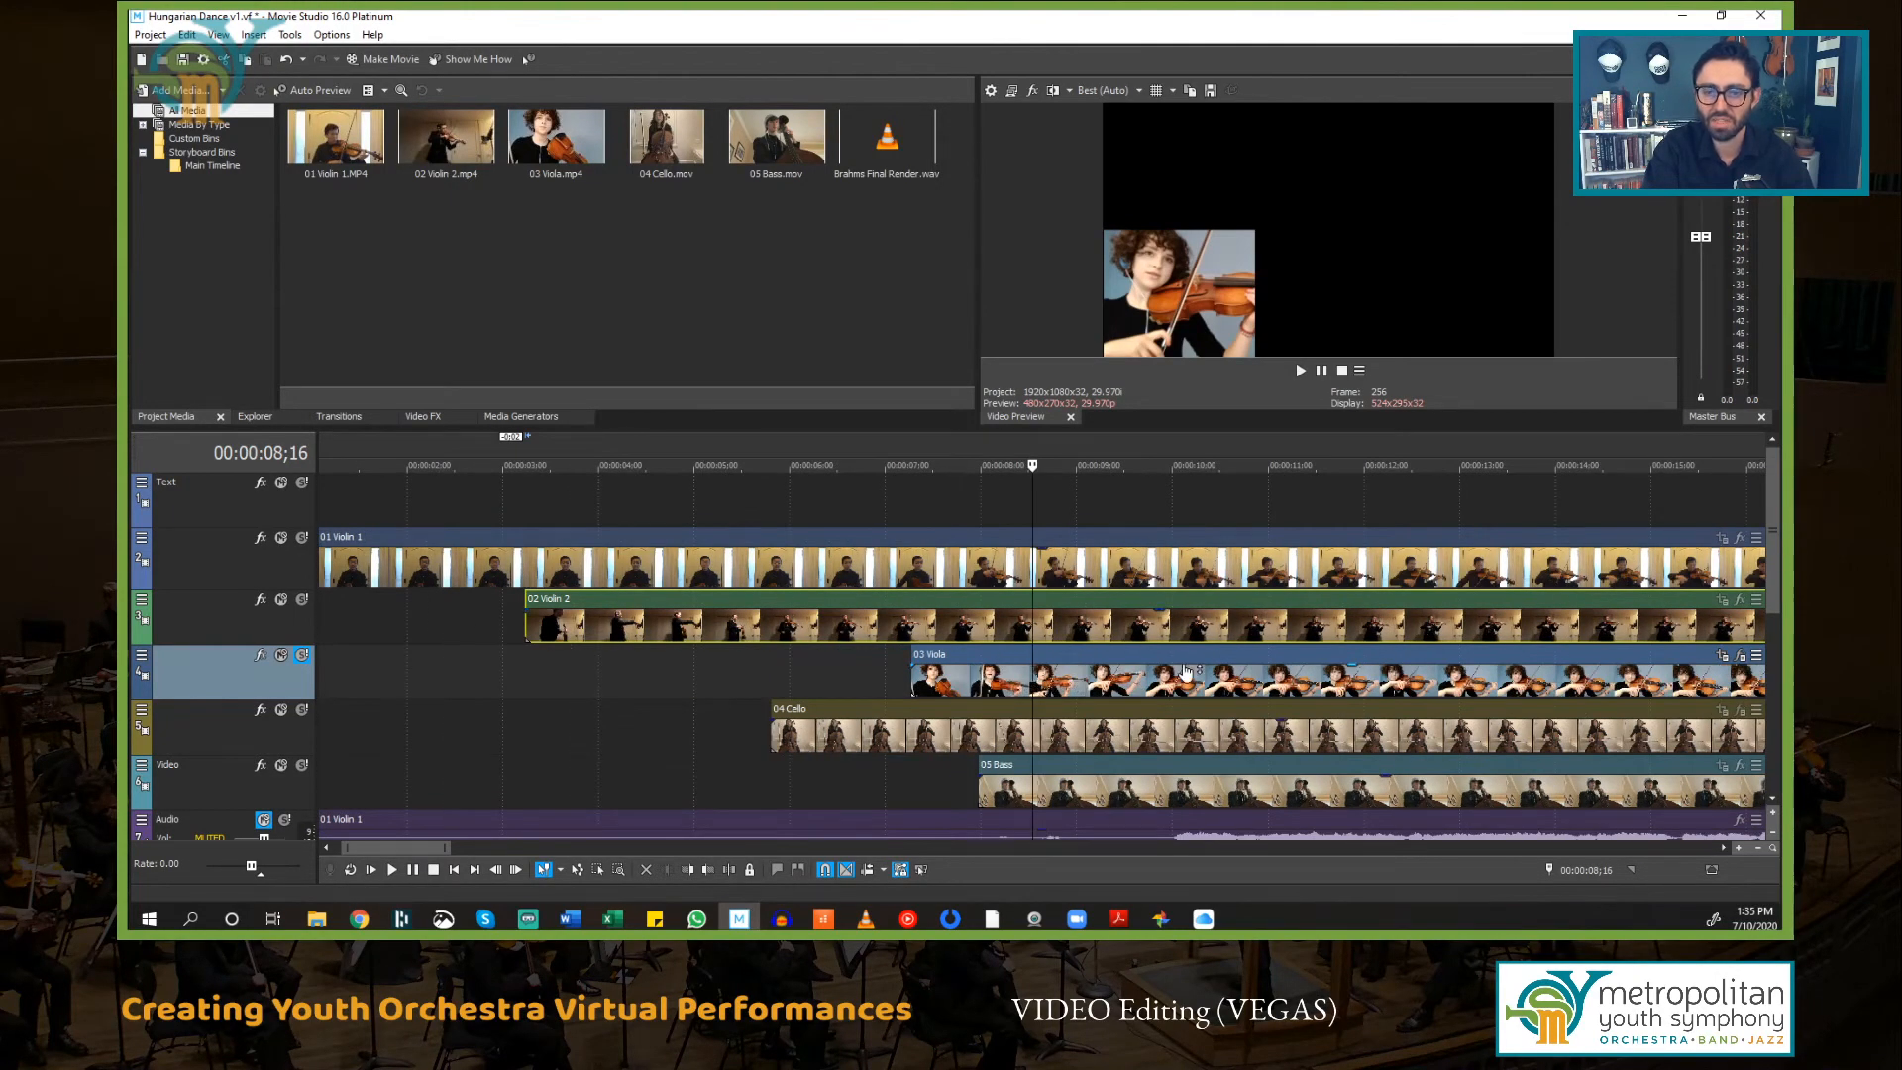
{"action": "scroll", "coordinate": [1197, 659], "scroll_direction": "up", "scroll_amount": 2}
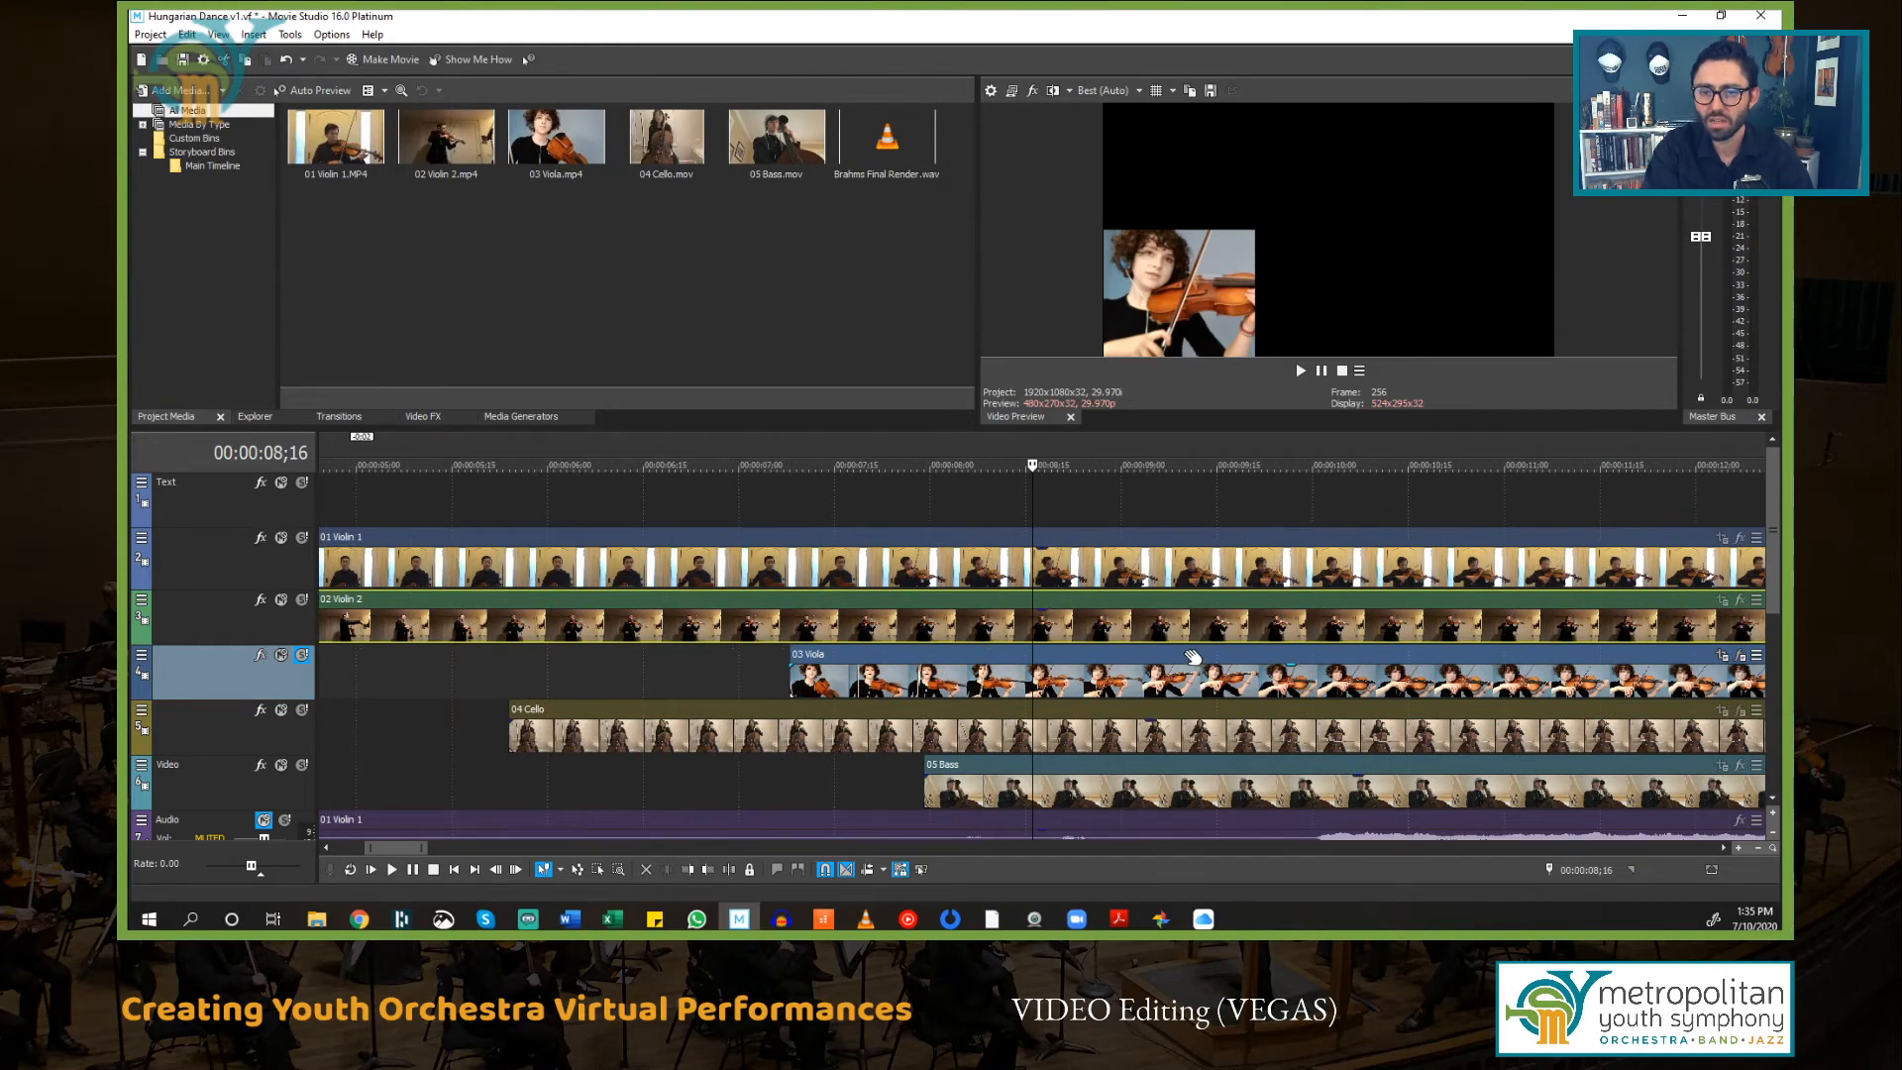
{"action": "scroll", "coordinate": [1193, 657], "scroll_direction": "down", "scroll_amount": 2}
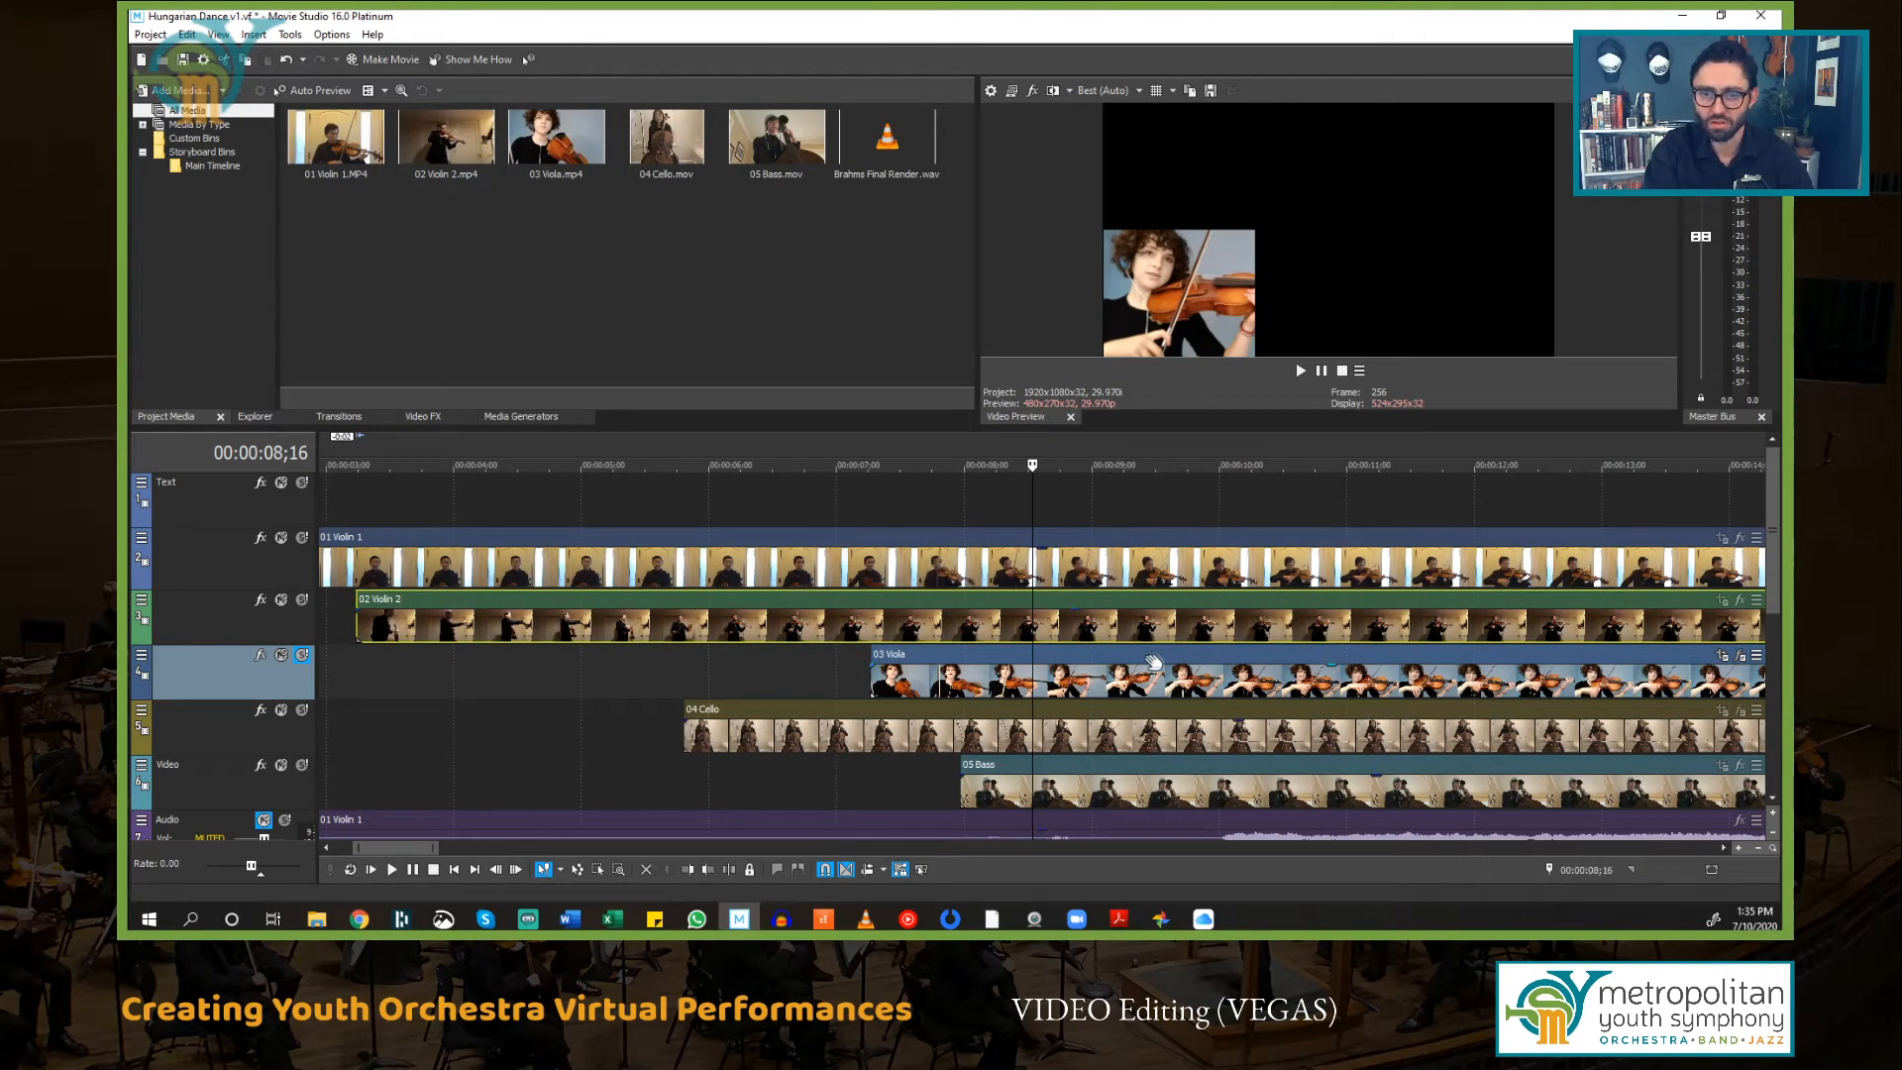
Step: Nudge the 03 Viola event earlier in several small moves, playing back after each to check its sync
{"action": "key", "text": "space"}
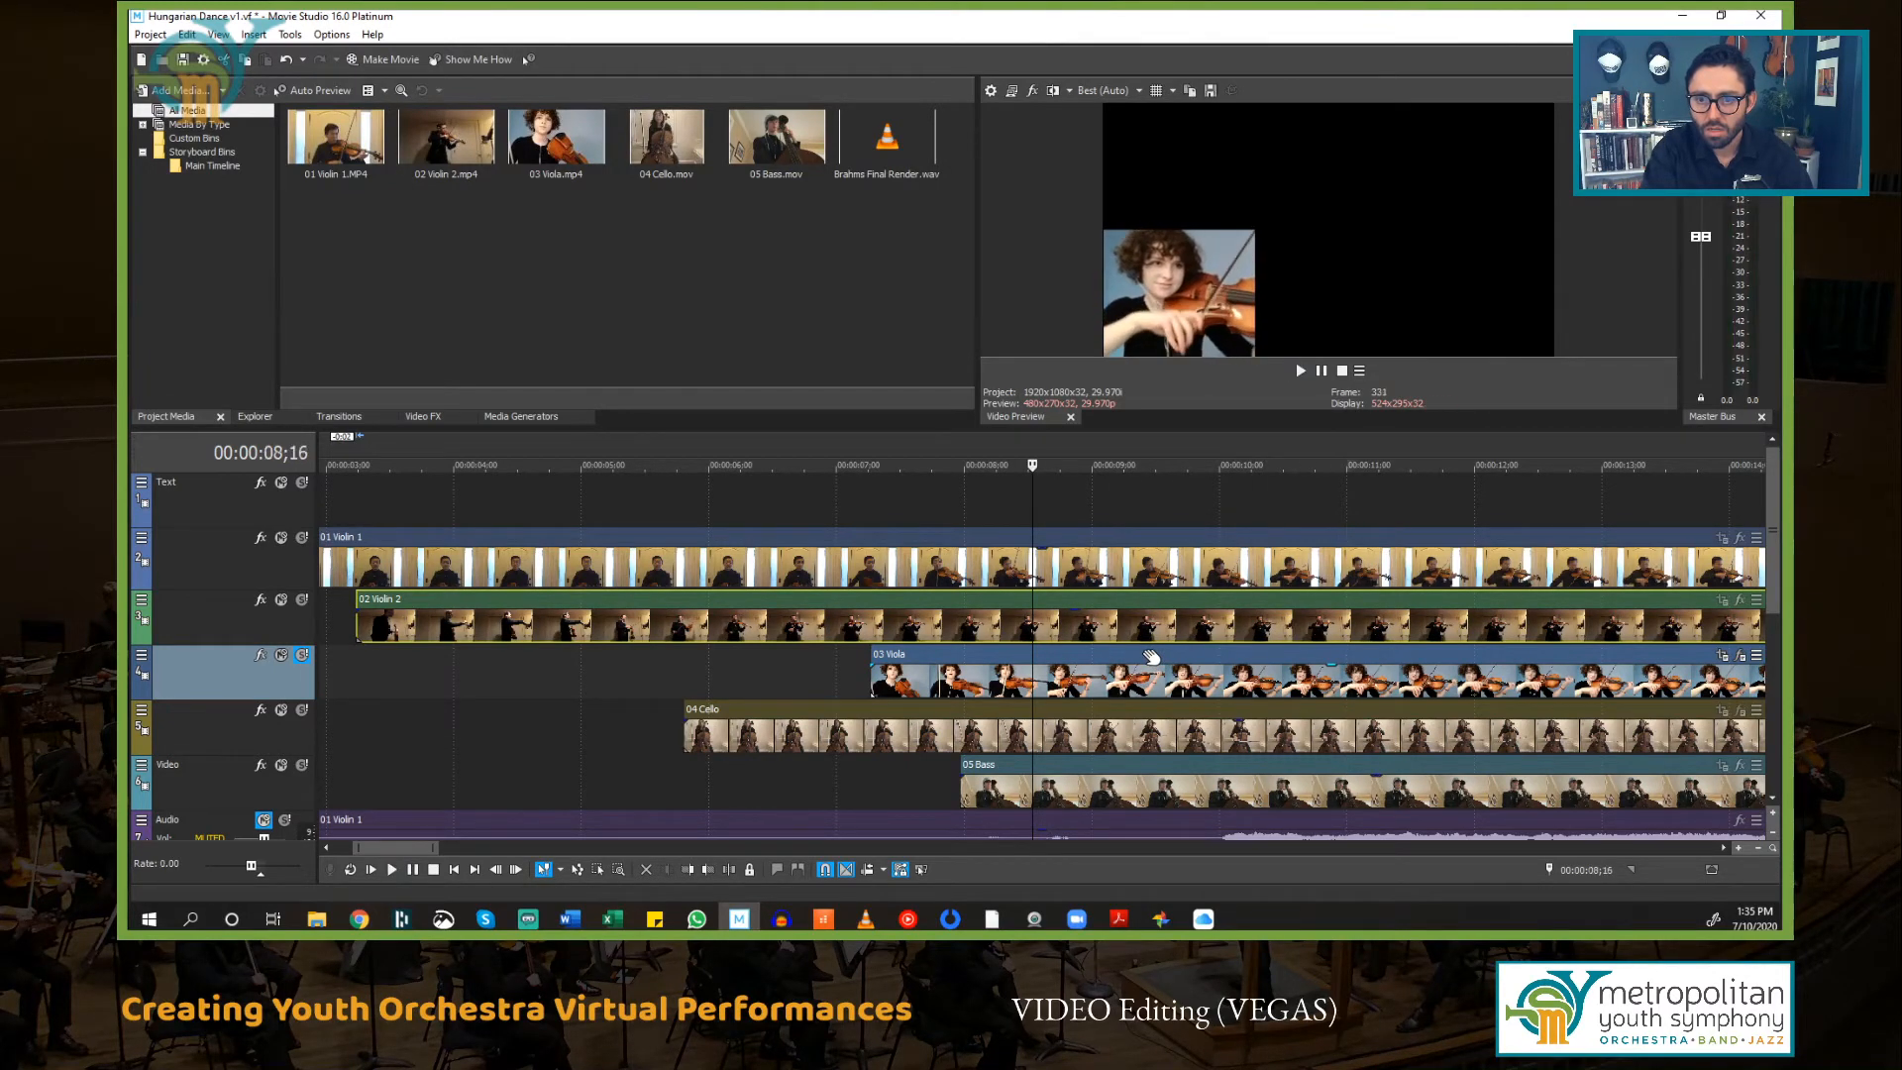
{"action": "key", "text": "space"}
{"action": "scroll", "coordinate": [1151, 657], "scroll_direction": "up", "scroll_amount": 2}
{"action": "scroll", "coordinate": [1038, 650], "scroll_direction": "up", "scroll_amount": 1}
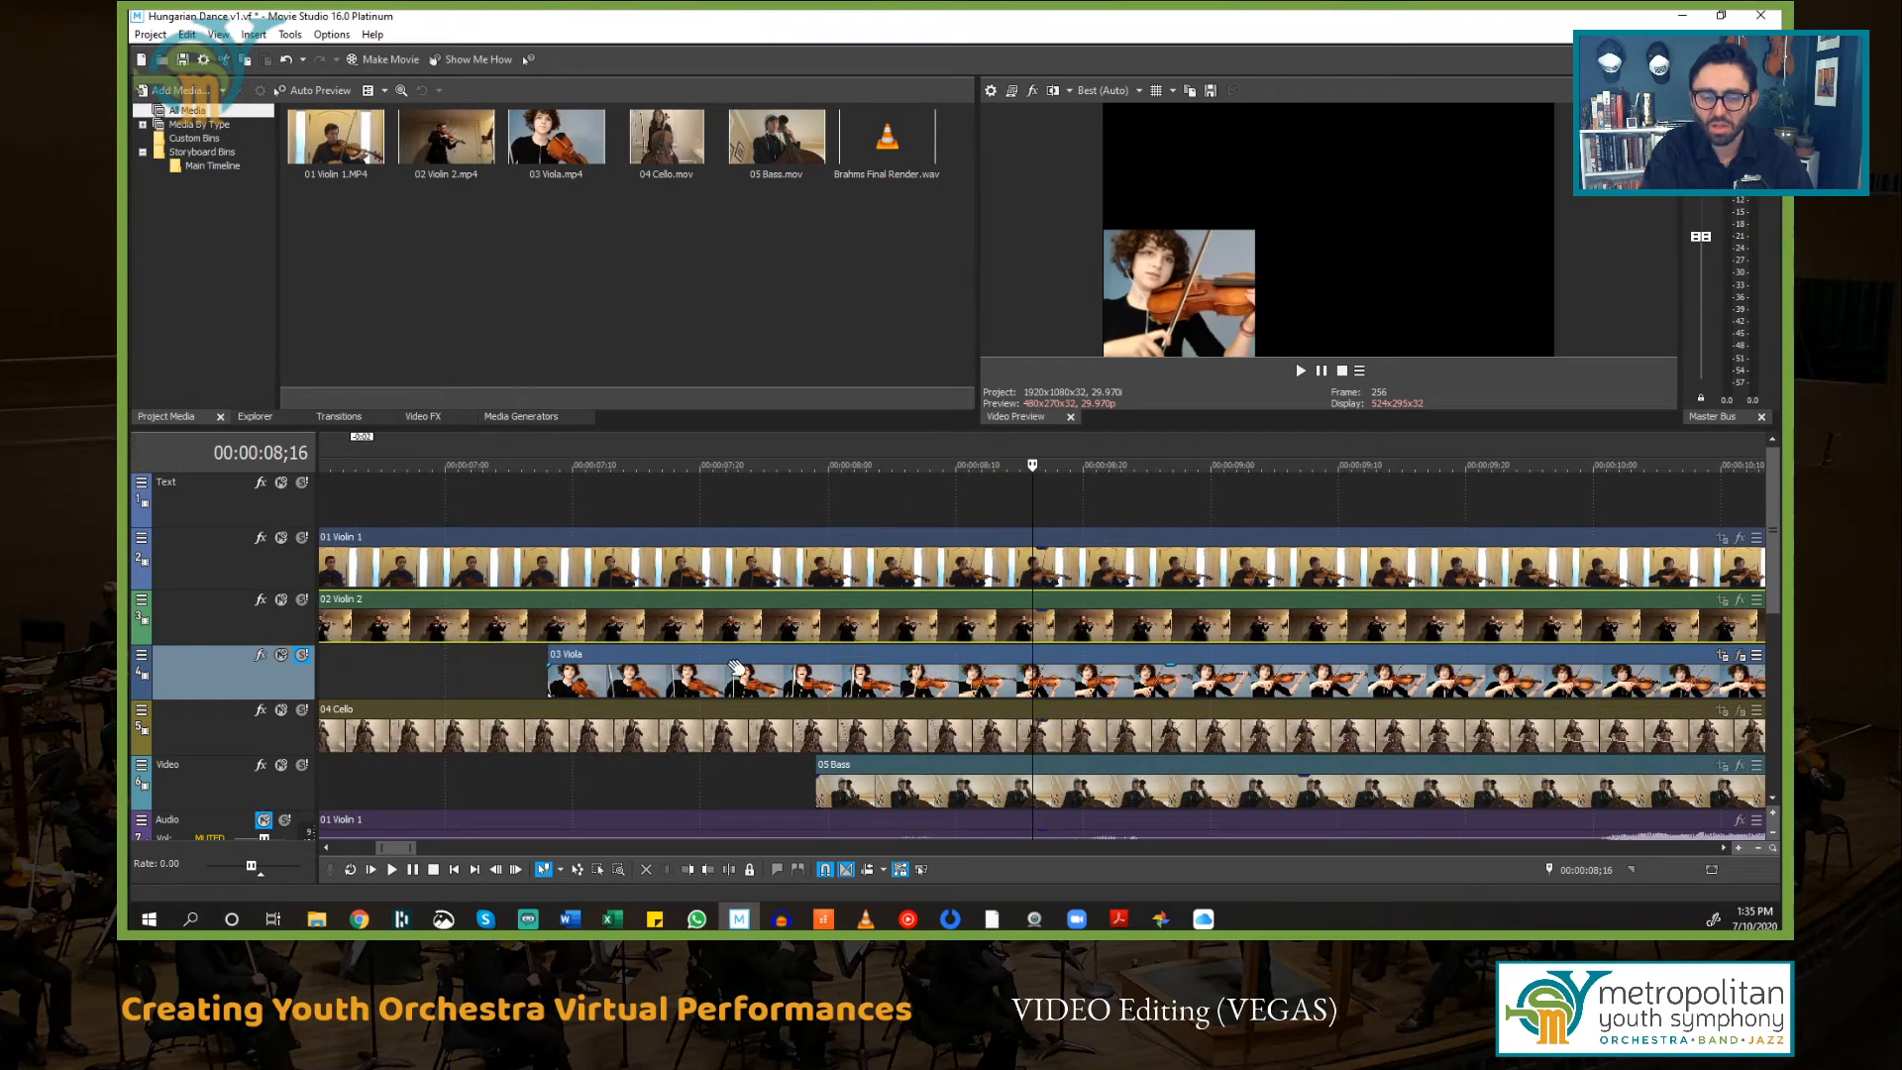
{"action": "left_click_drag", "start_coordinate": [755, 653], "coordinate": [736, 656]}
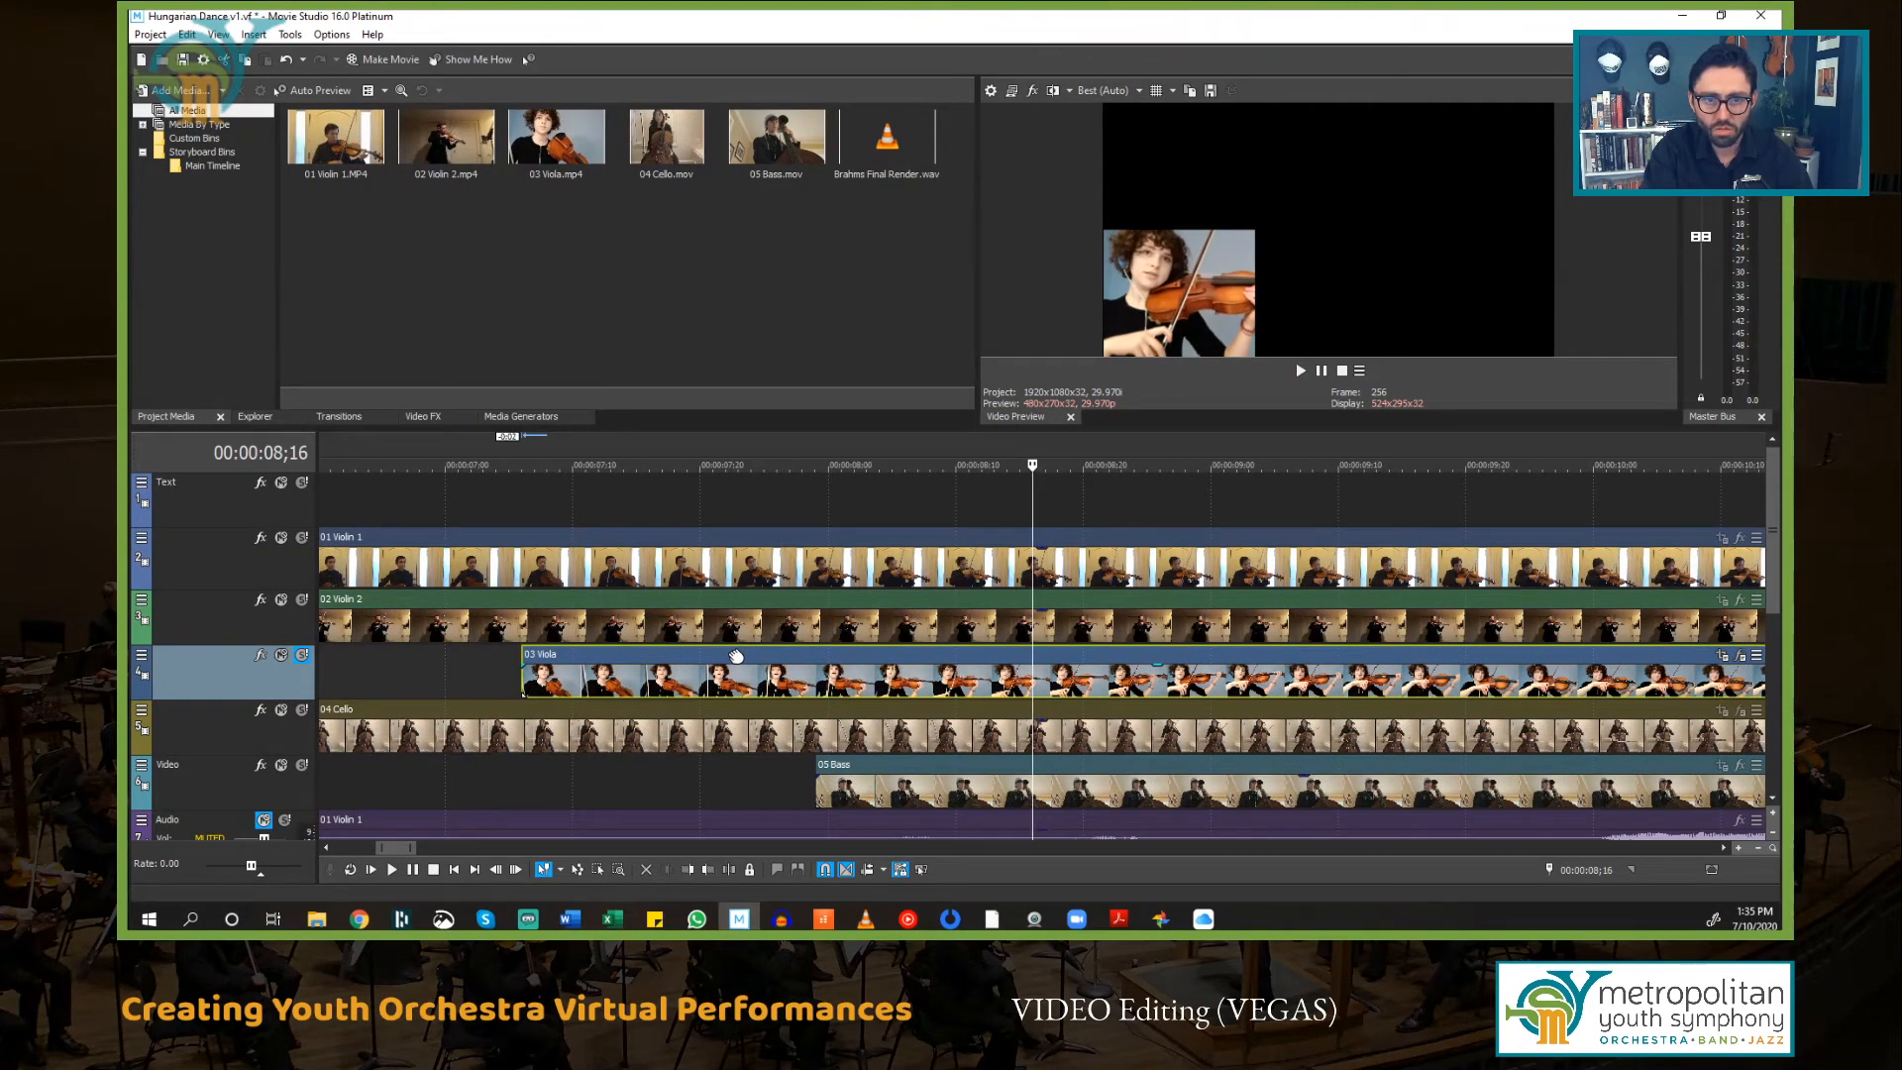
{"action": "key", "text": "space"}
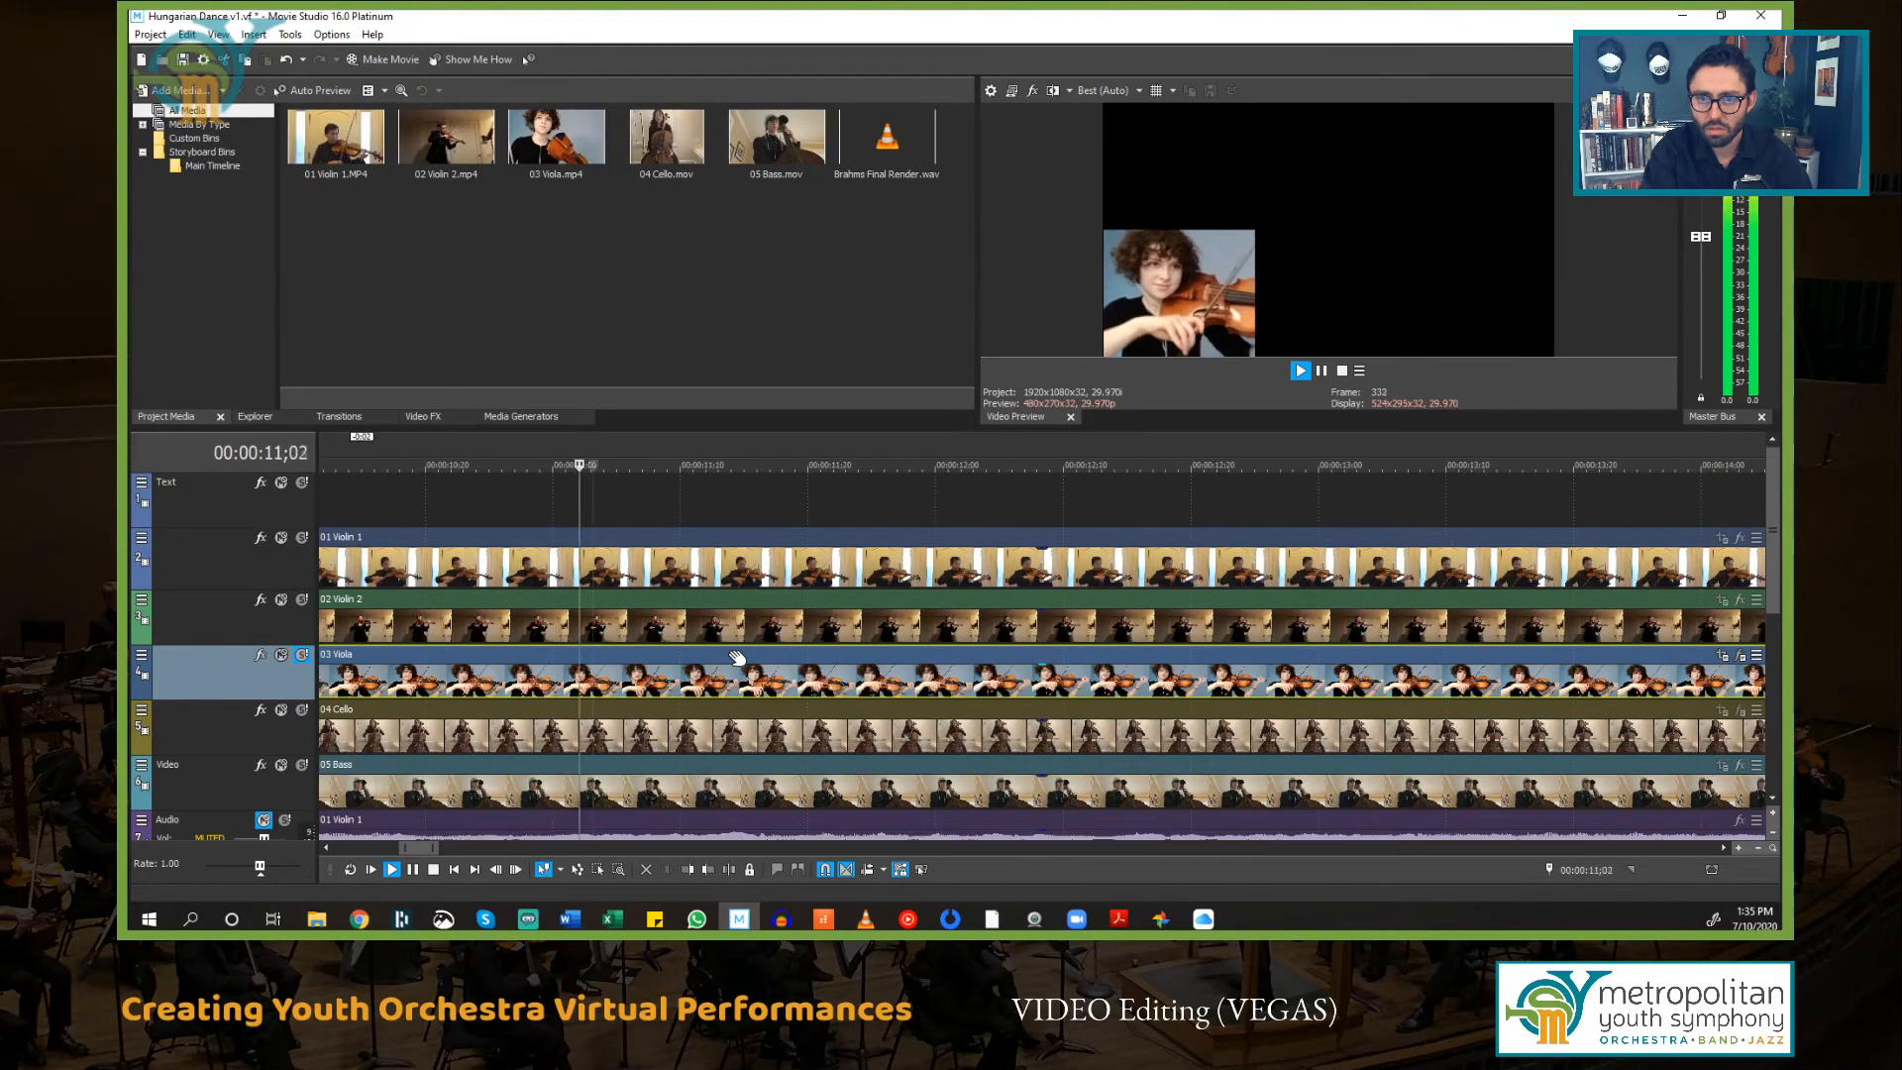
{"action": "key", "text": "space"}
{"action": "left_click_drag", "start_coordinate": [736, 656], "coordinate": [727, 656]}
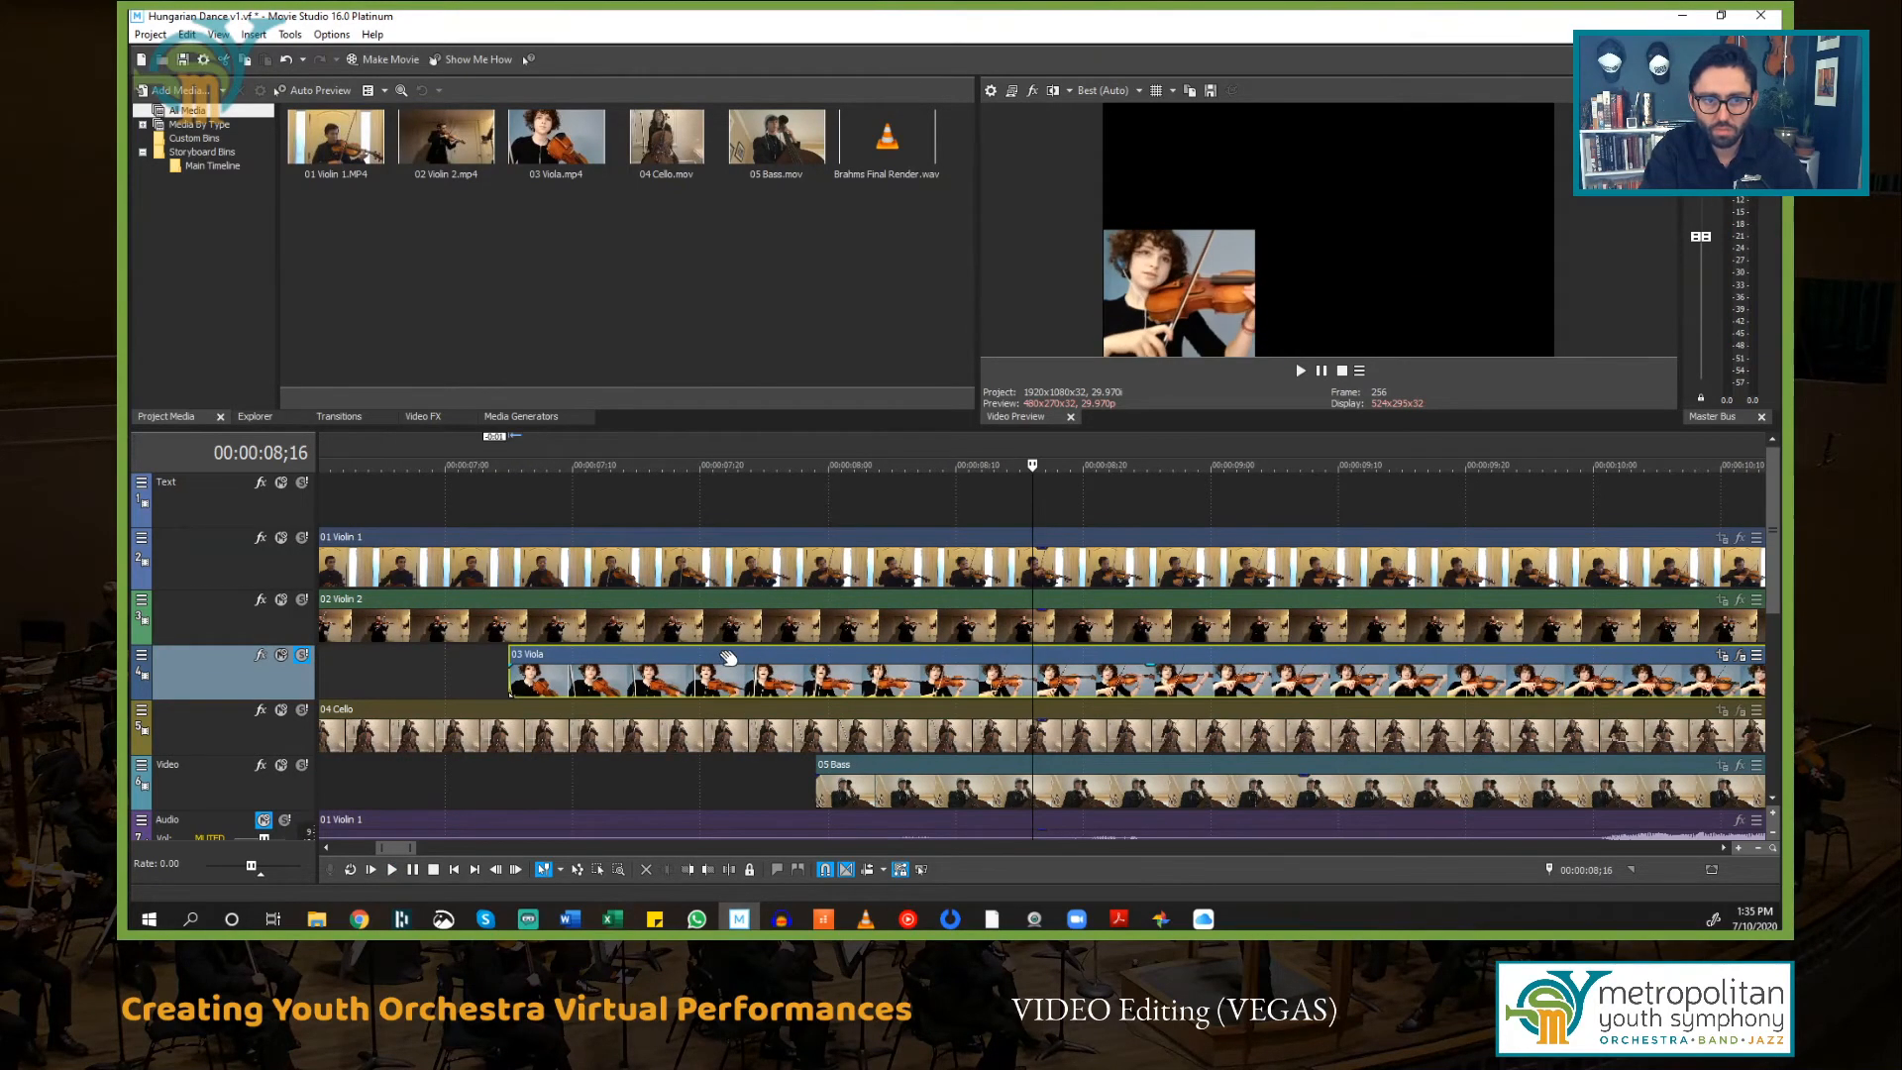
{"action": "key", "text": "space"}
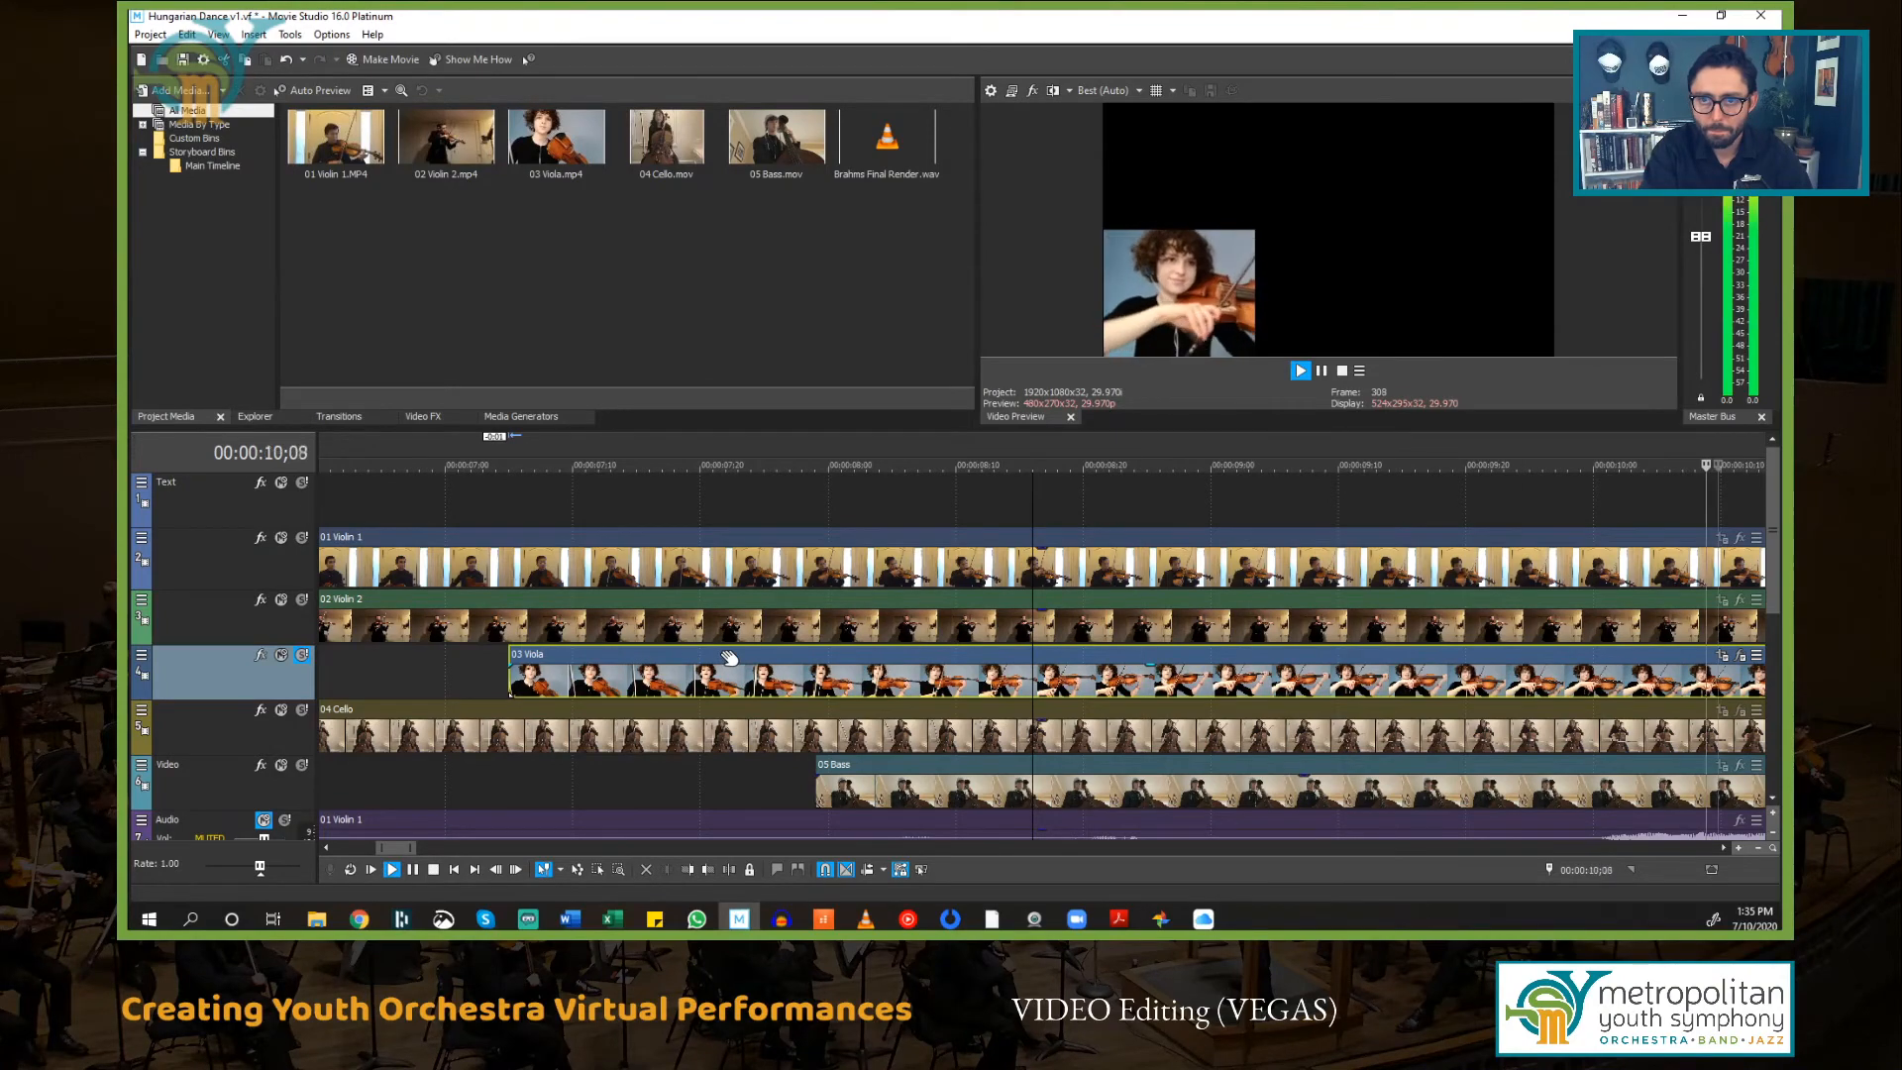
{"action": "key", "text": "space"}
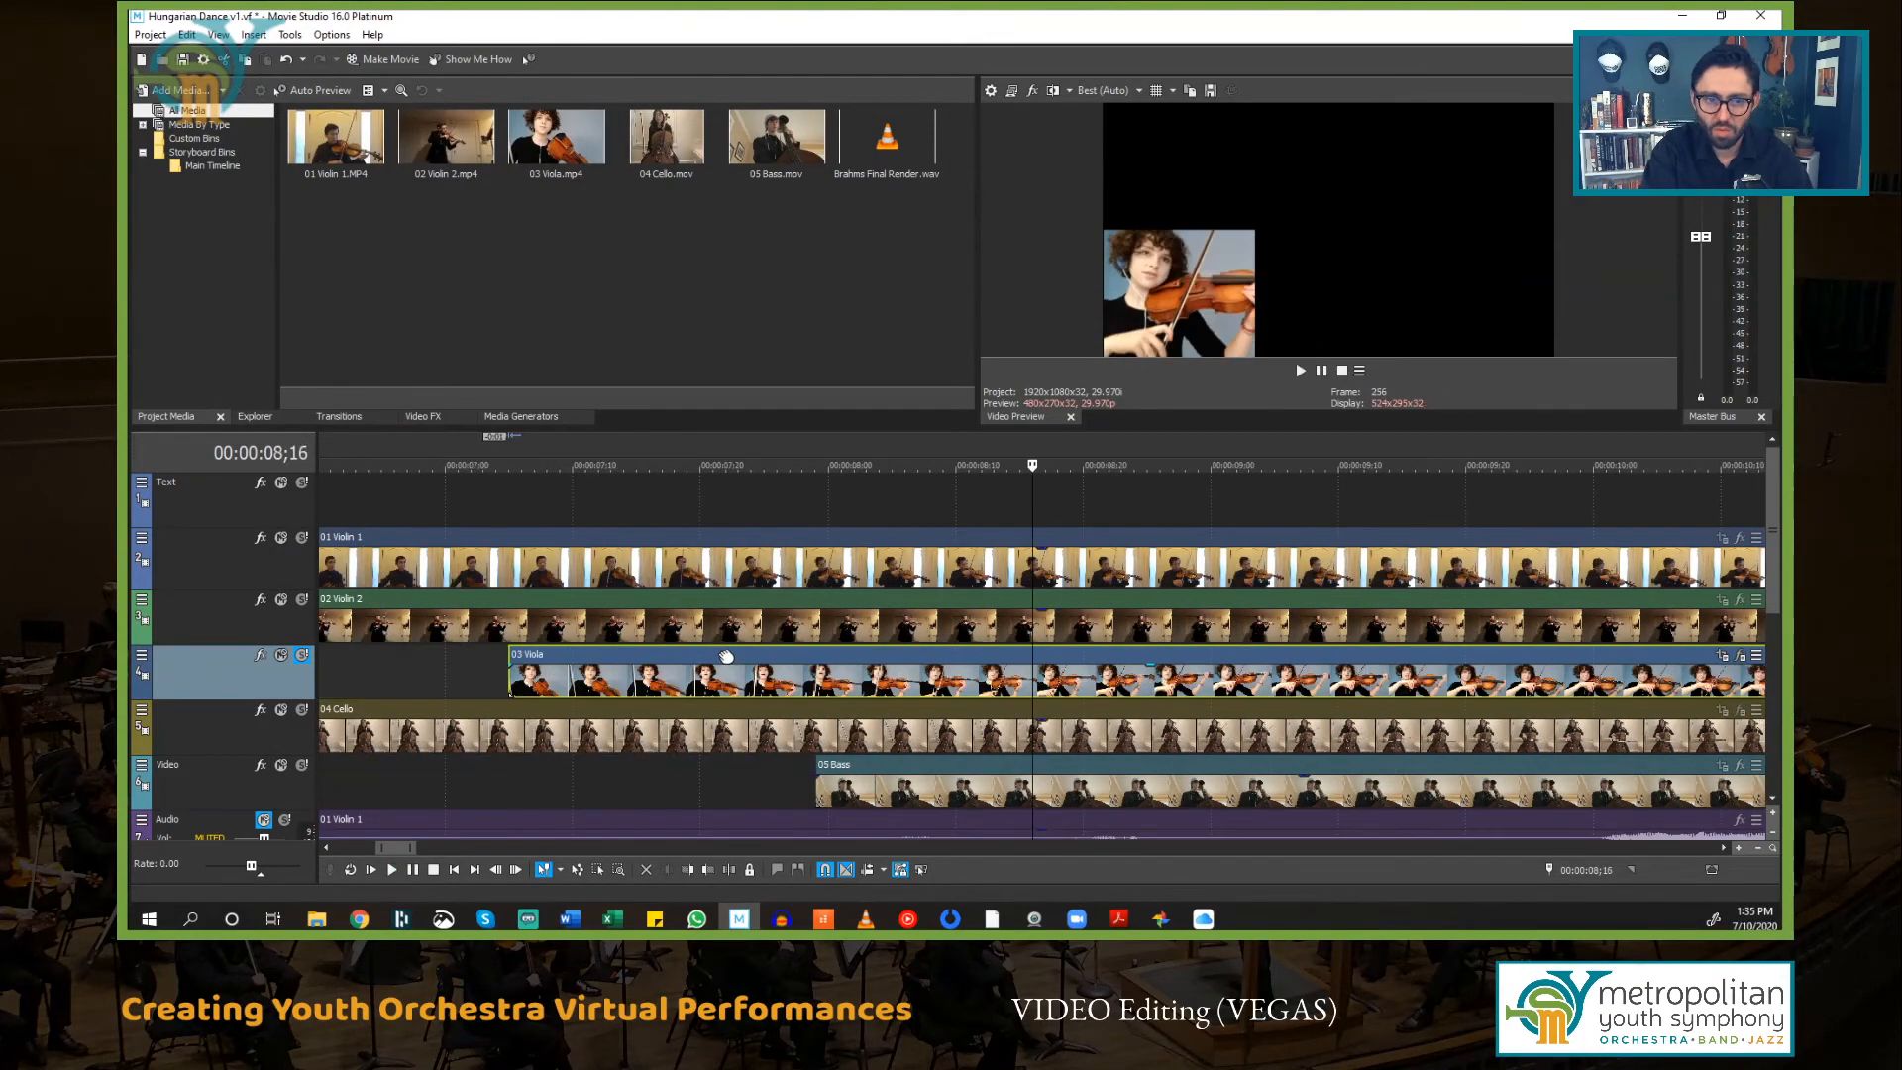
{"action": "left_click_drag", "start_coordinate": [728, 656], "coordinate": [719, 661]}
{"action": "key", "text": "space"}
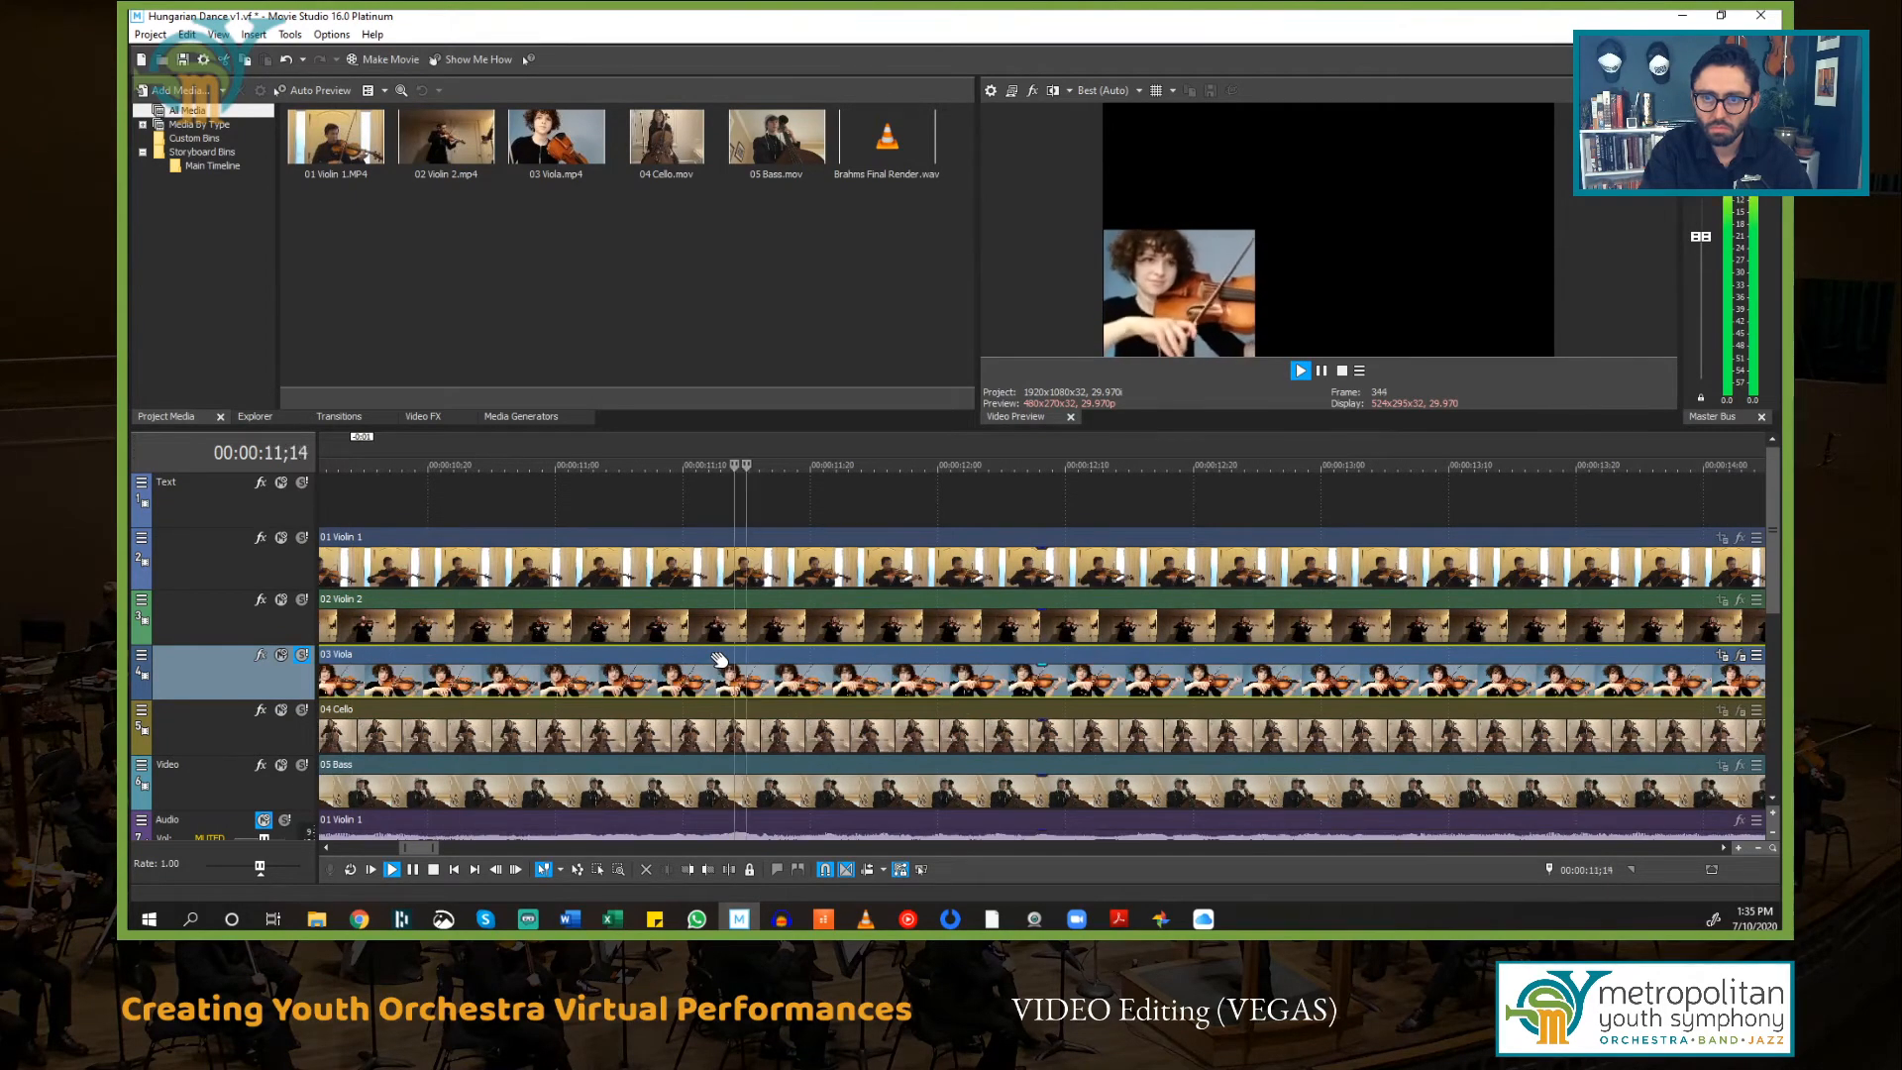
{"action": "key", "text": "space"}
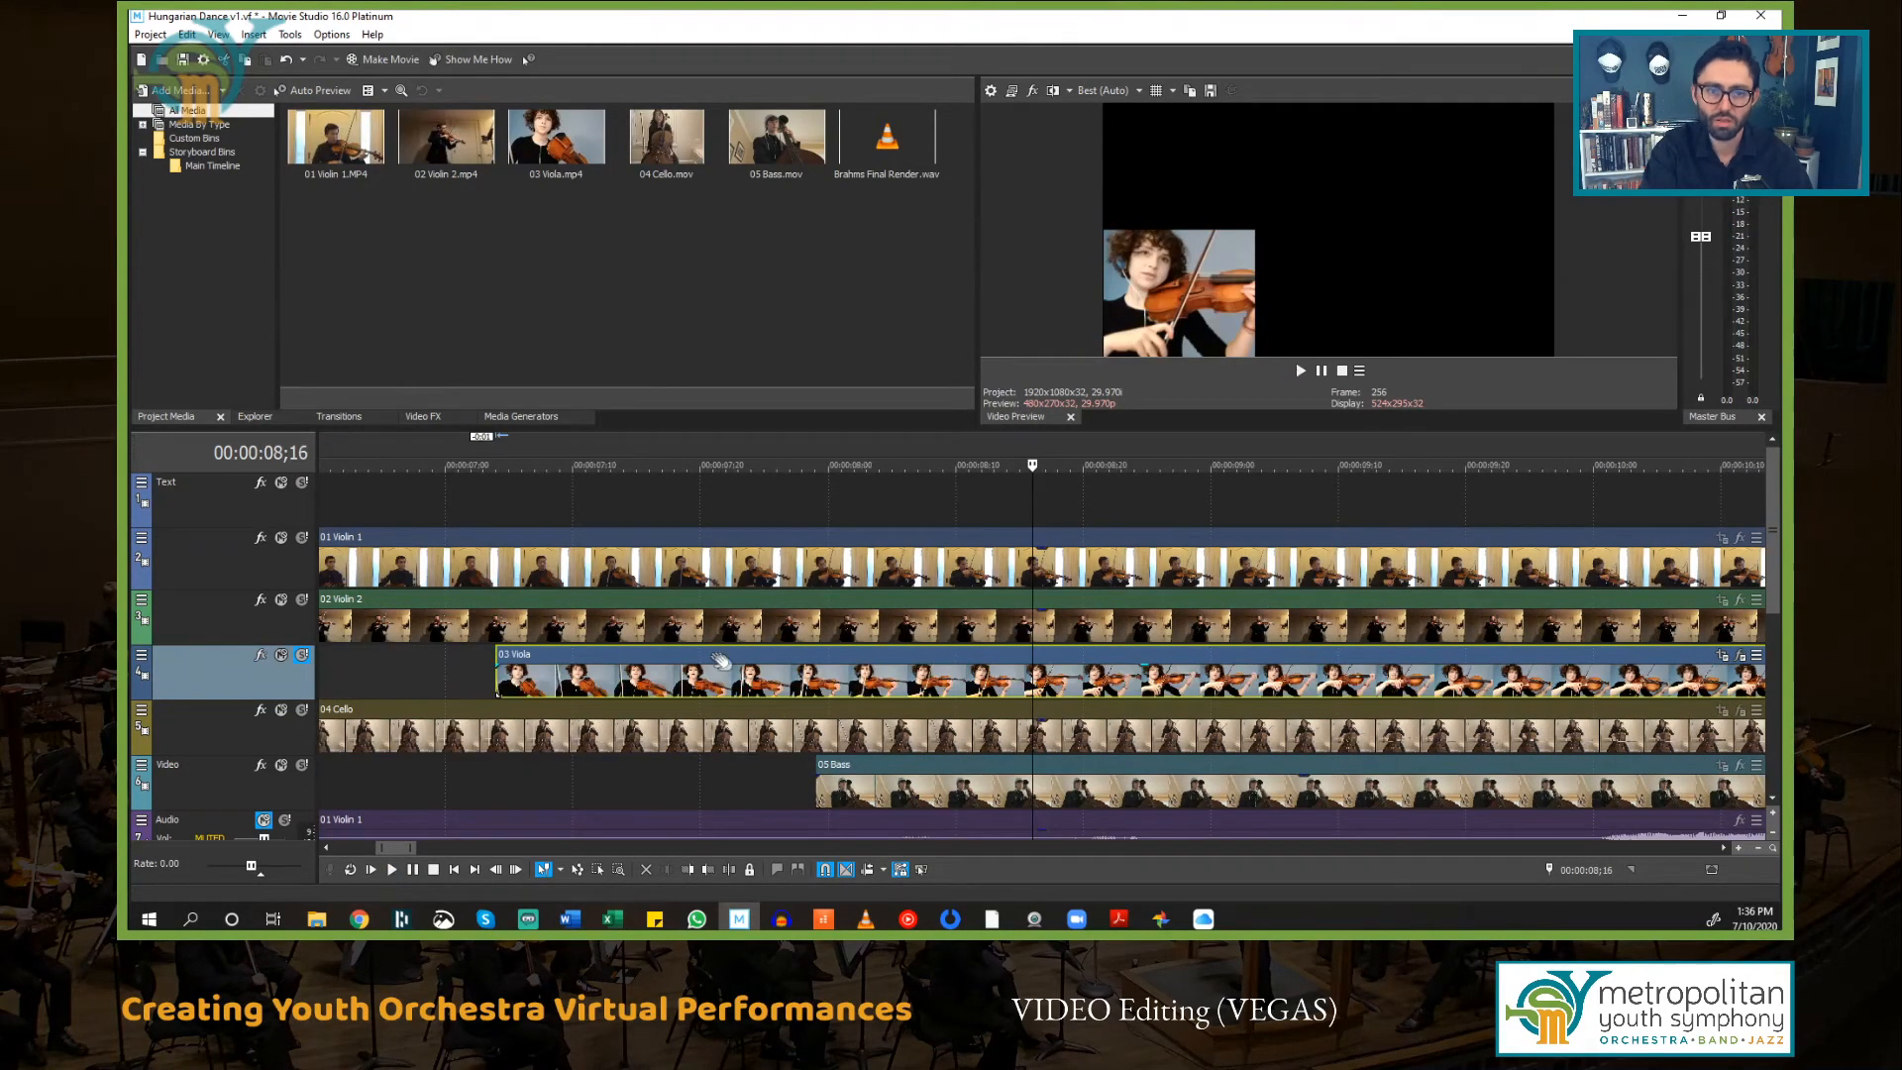
Step: Unsolo the 03 Viola track, solo the 04 Cello track, and play it back from about 00:00:06;26
{"action": "left_click", "coordinate": [303, 657]}
{"action": "left_click", "coordinate": [235, 718]}
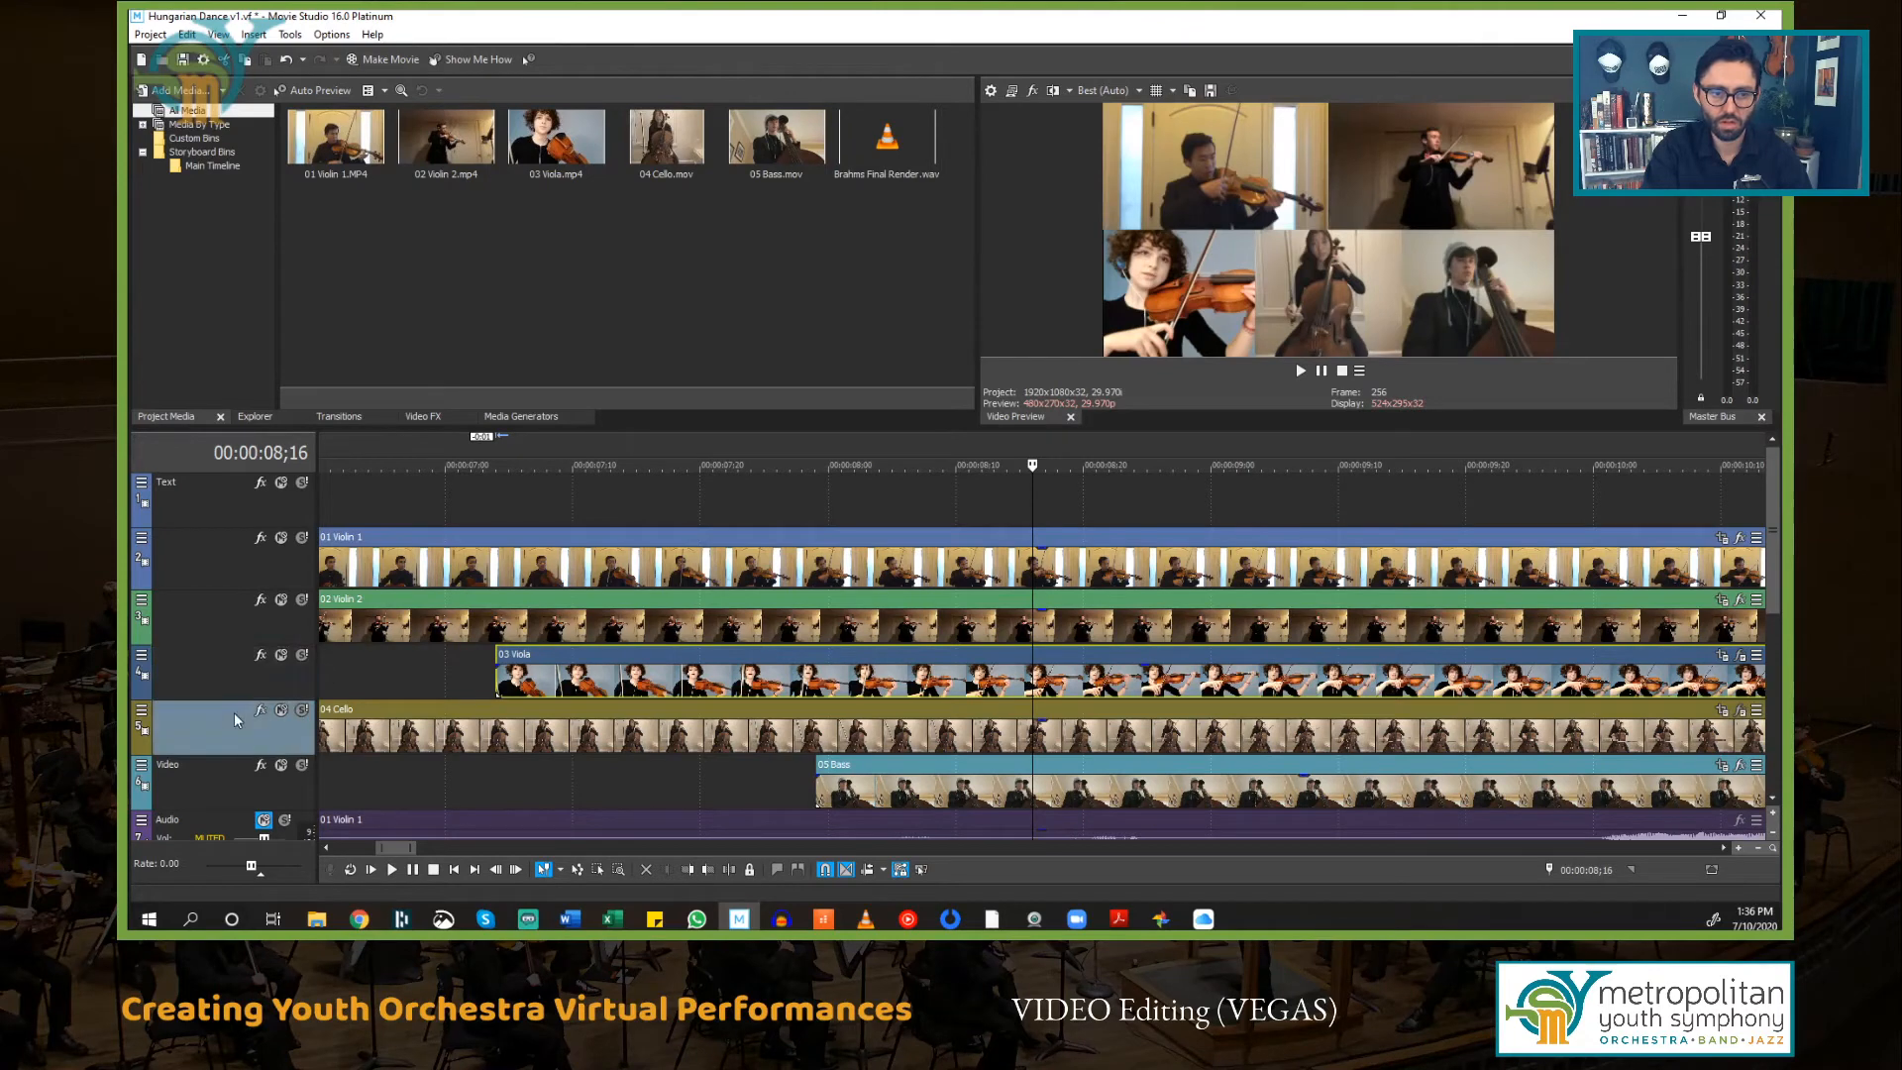
{"action": "left_click", "coordinate": [303, 711]}
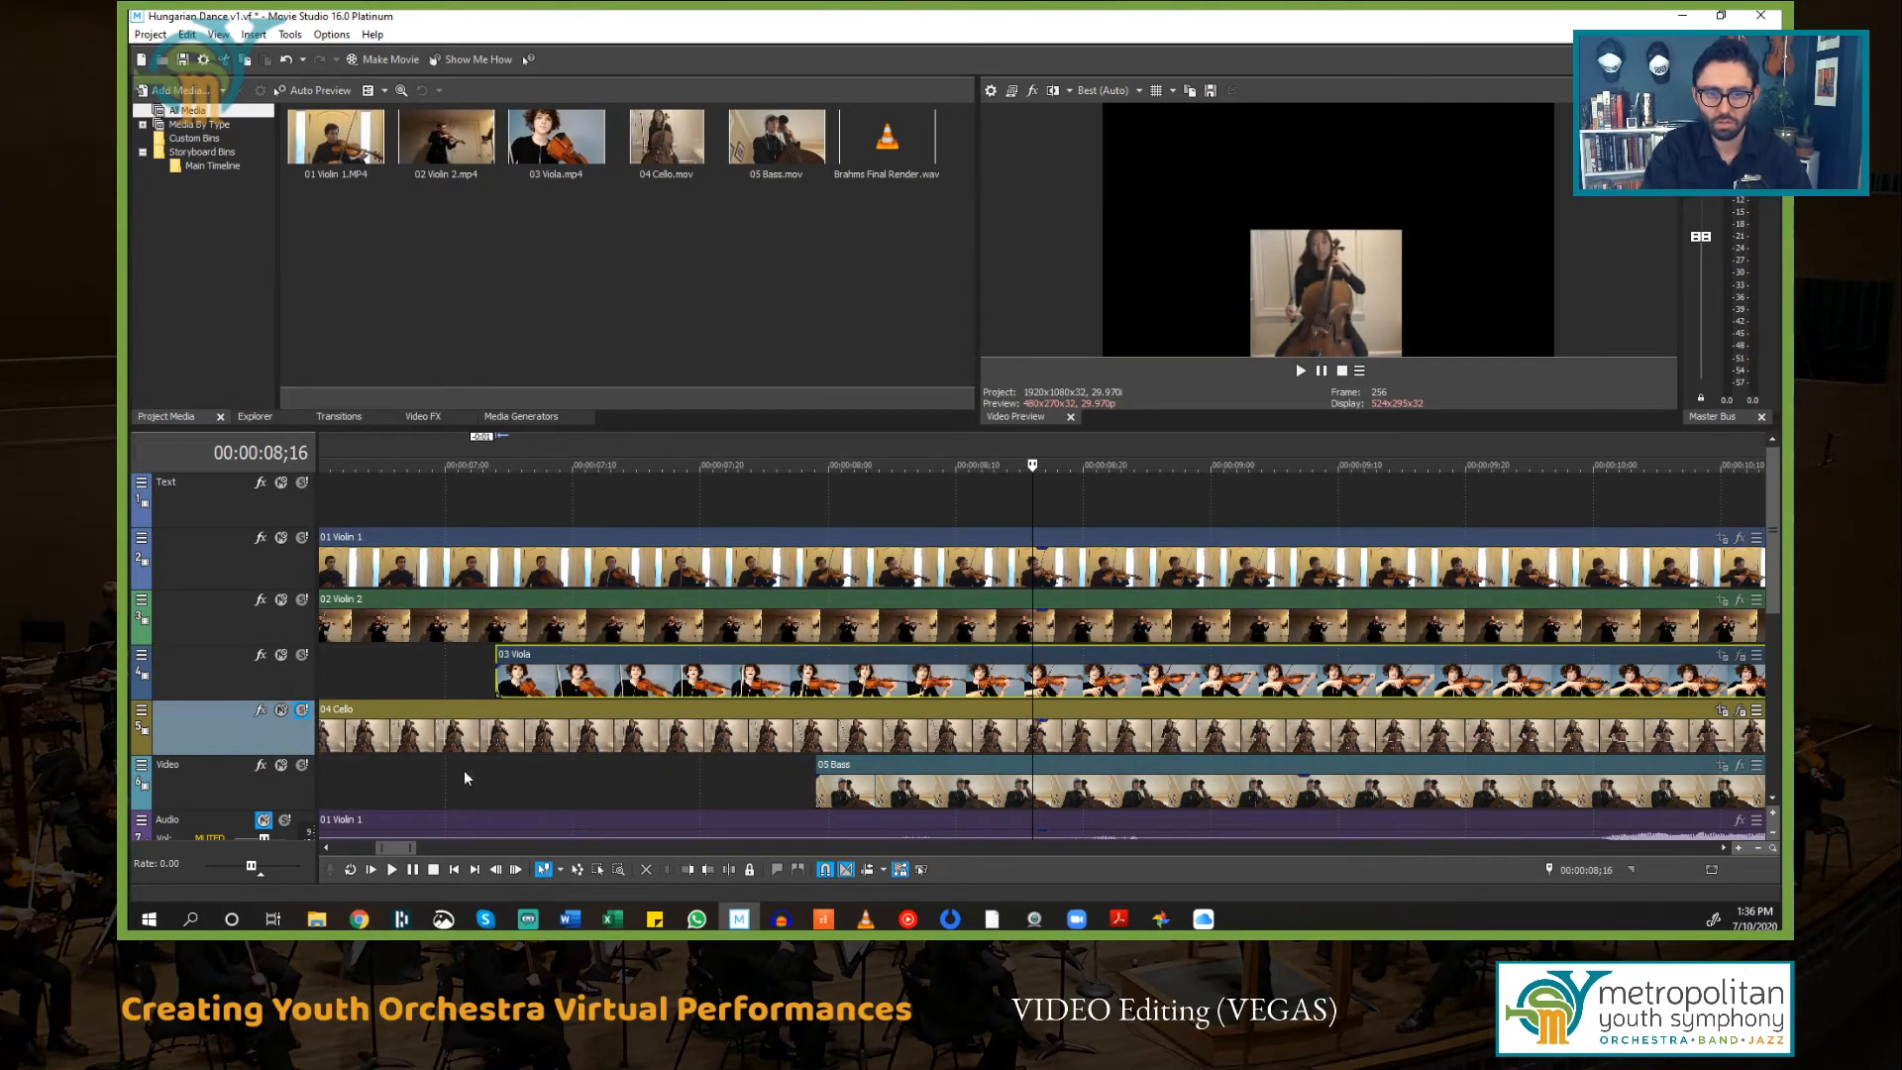
{"action": "left_click", "coordinate": [397, 783]}
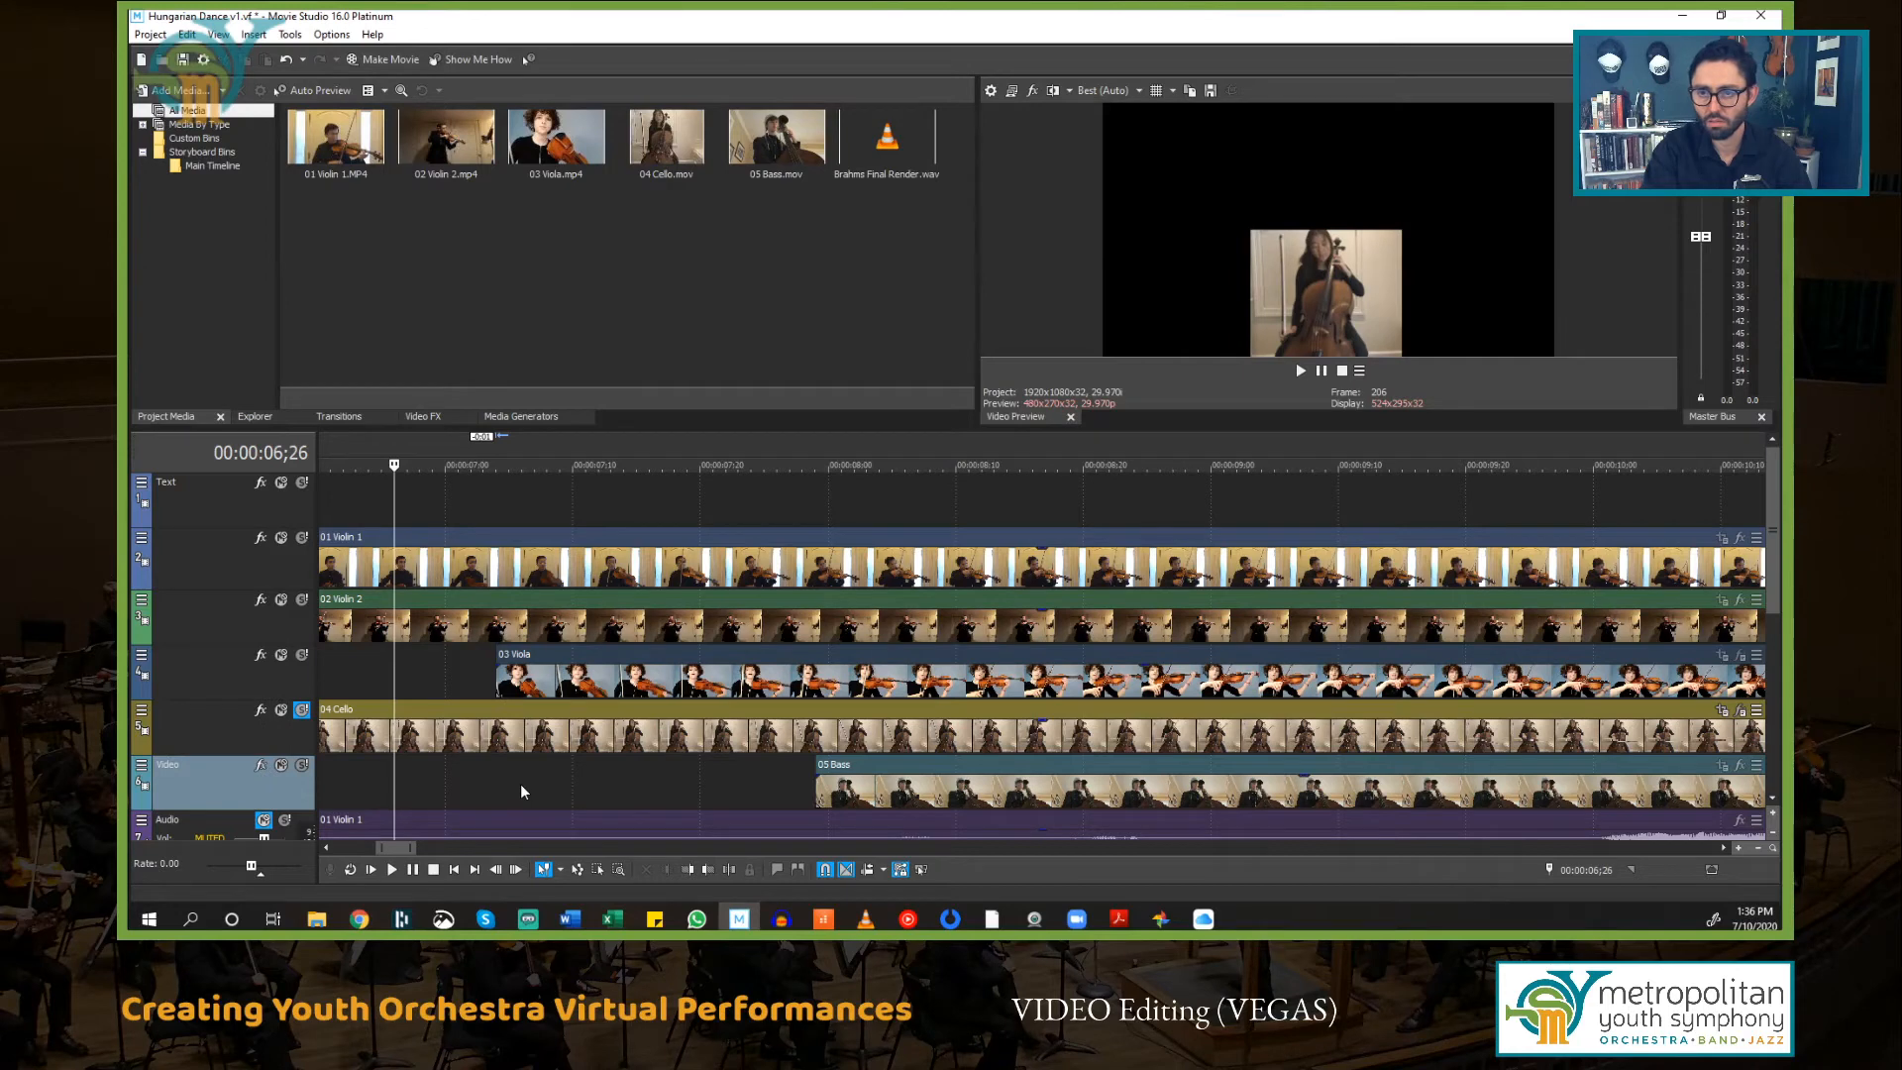
{"action": "key", "text": "space"}
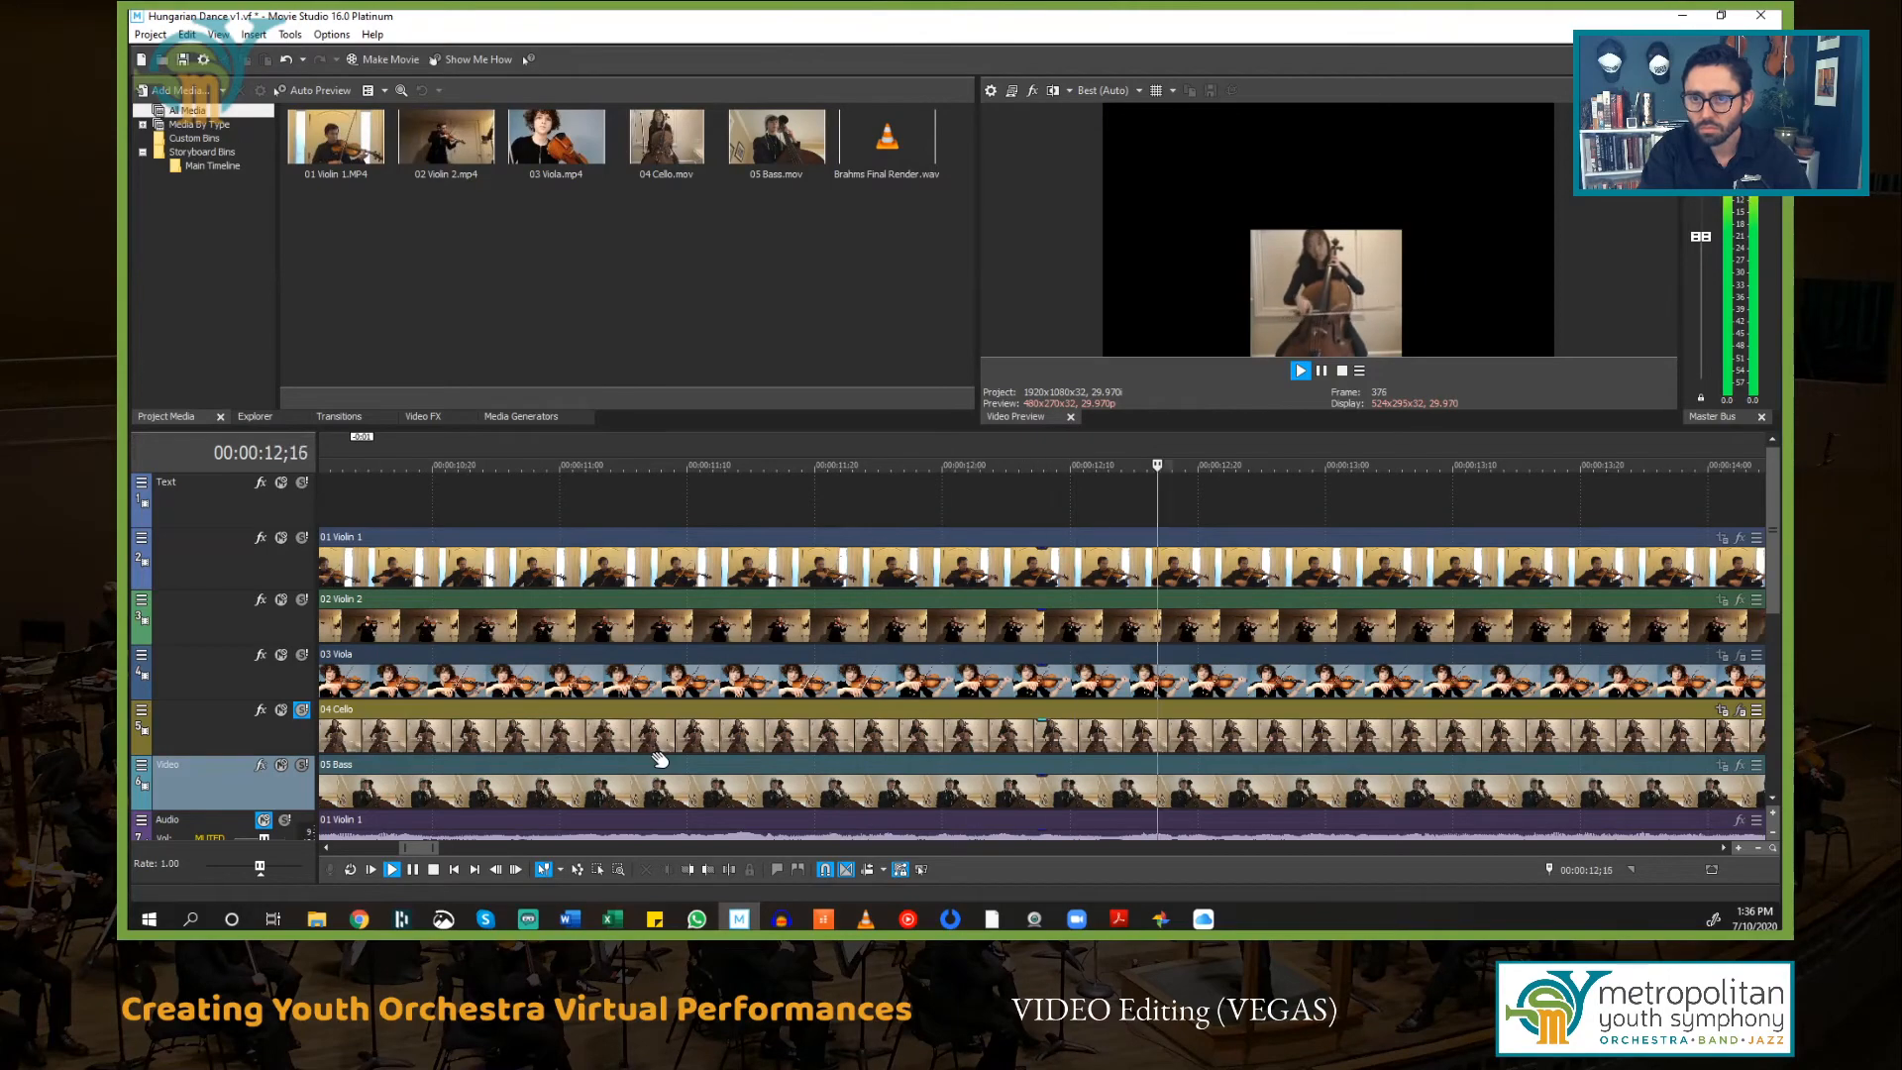
{"action": "key", "text": "space"}
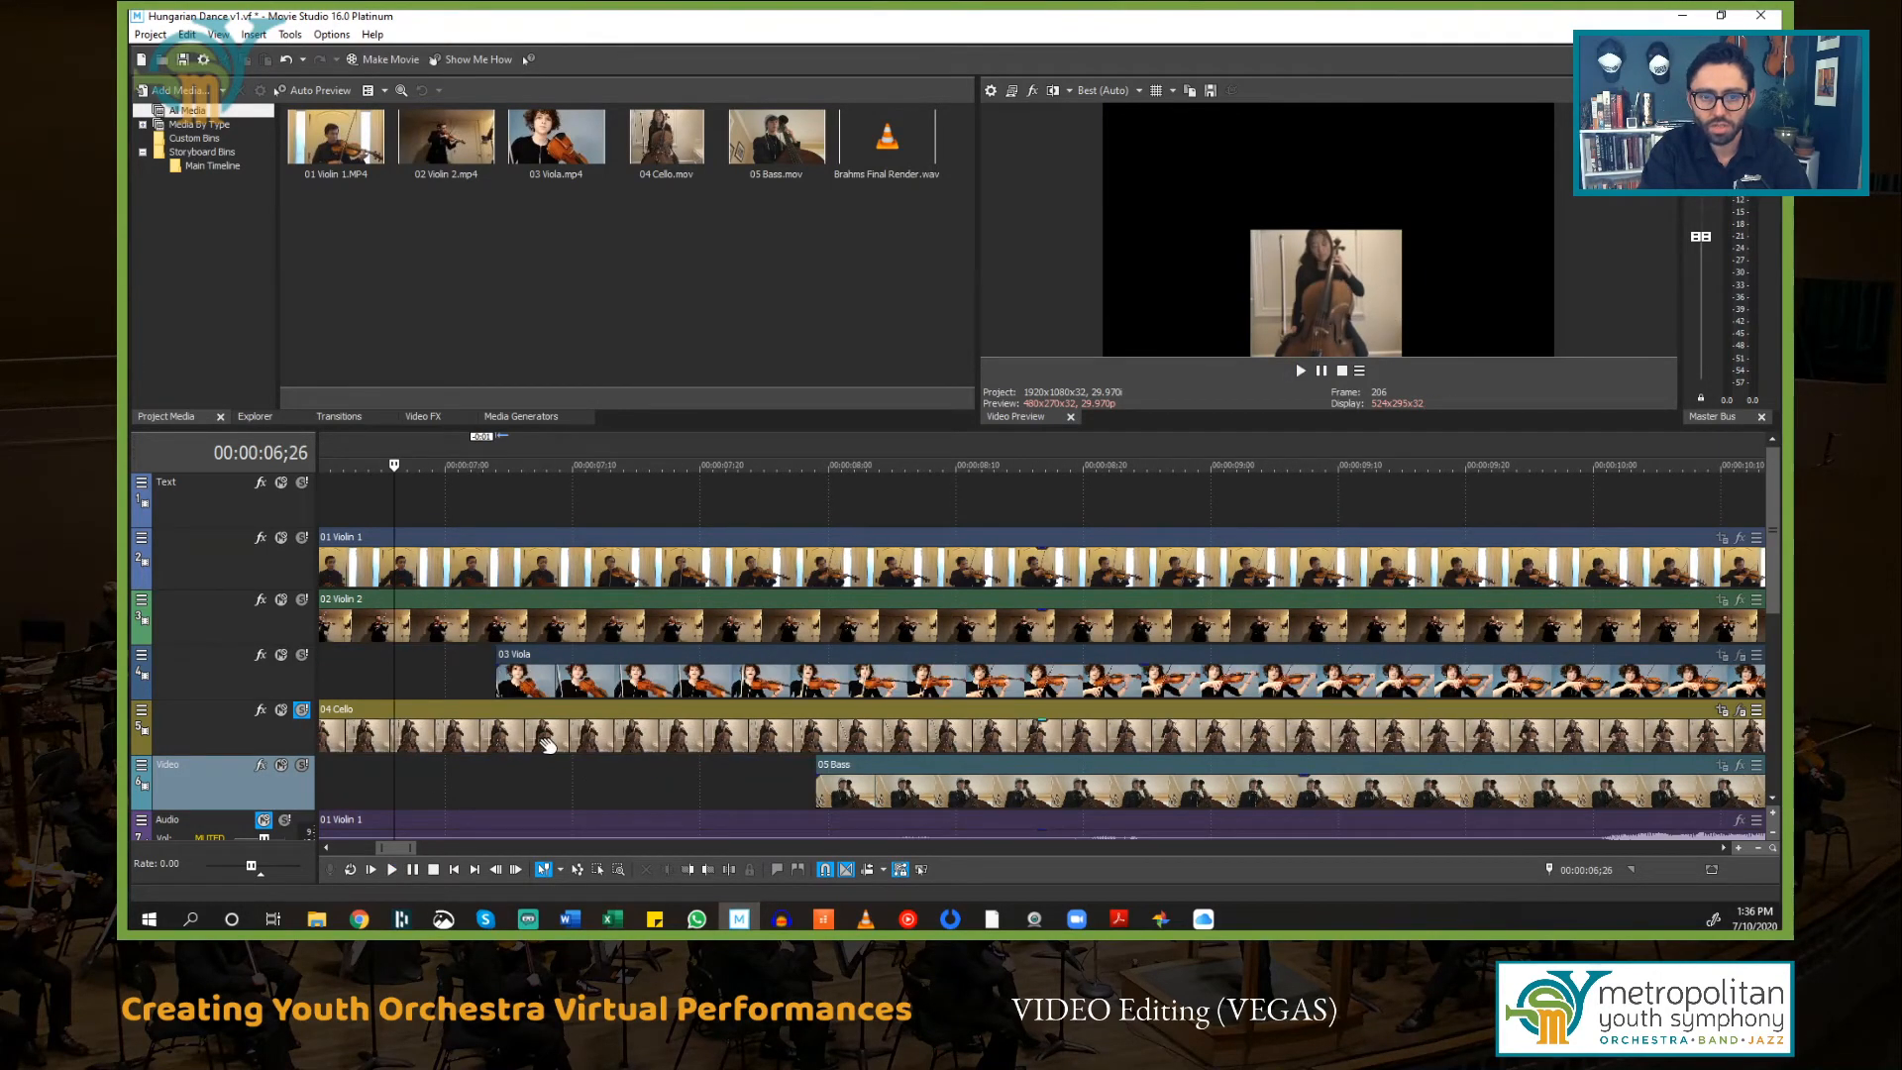
Step: Nudge the 04 Cello event slightly earlier at close zoom, then play back to check the sync
{"action": "scroll", "coordinate": [652, 748], "scroll_direction": "up", "scroll_amount": 3}
{"action": "scroll", "coordinate": [653, 738], "scroll_direction": "up", "scroll_amount": 5}
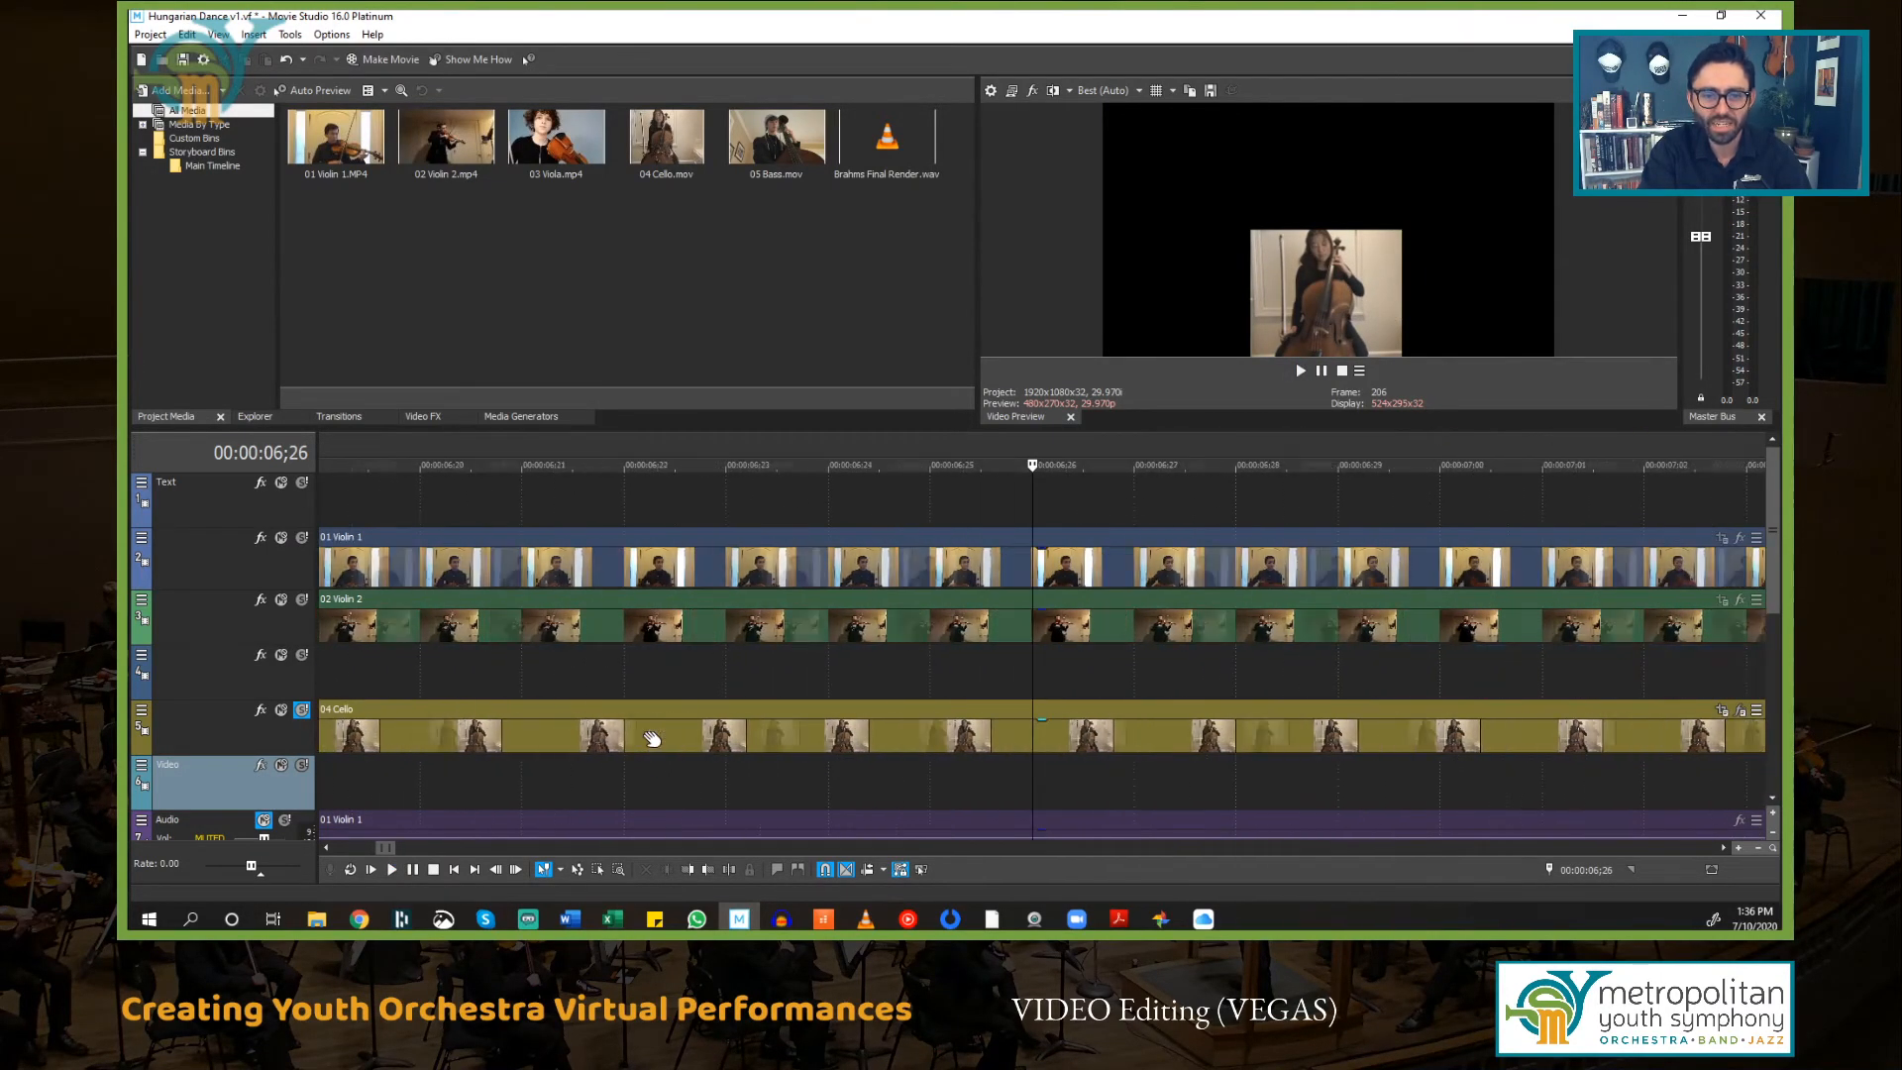
{"action": "left_click", "coordinate": [755, 709]}
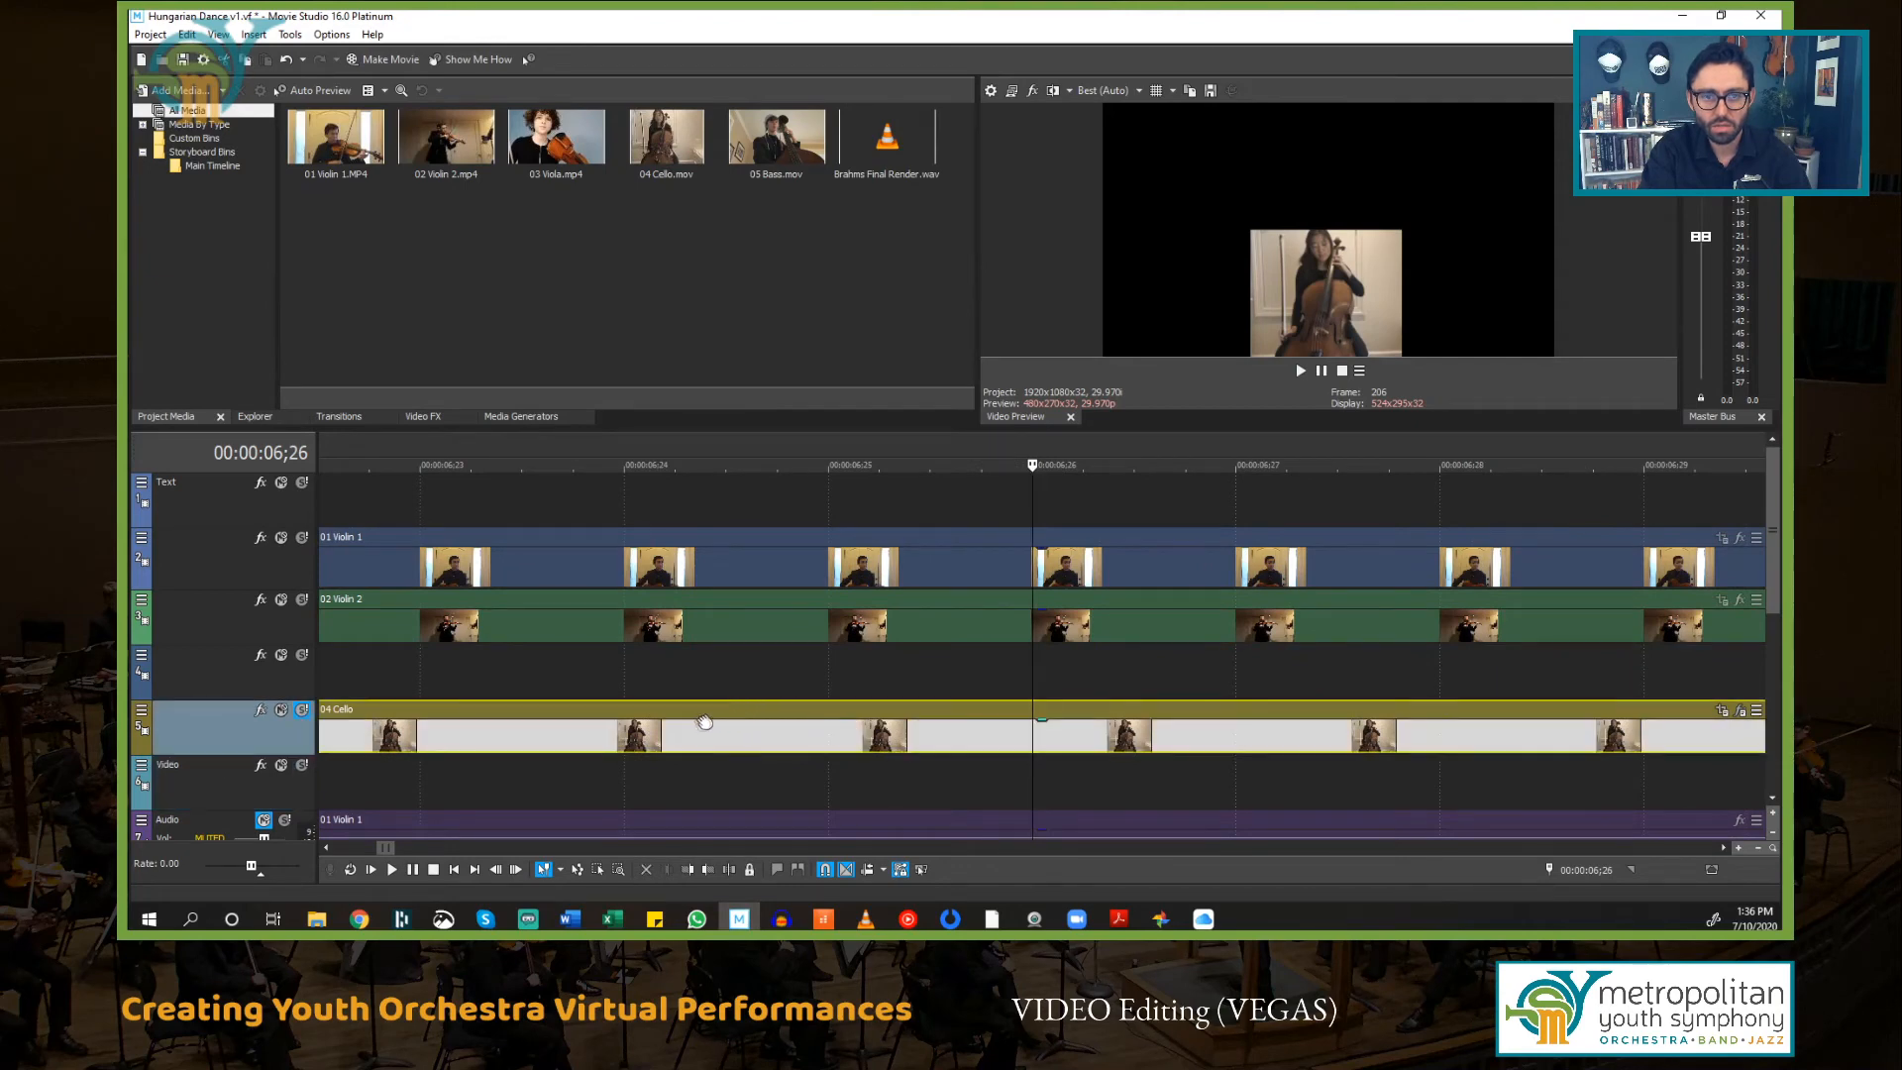
{"action": "scroll", "coordinate": [684, 724], "scroll_direction": "down", "scroll_amount": 4}
{"action": "left_click_drag", "start_coordinate": [696, 717], "coordinate": [604, 730]}
{"action": "scroll", "coordinate": [614, 730], "scroll_direction": "down", "scroll_amount": 3}
{"action": "key", "text": "space"}
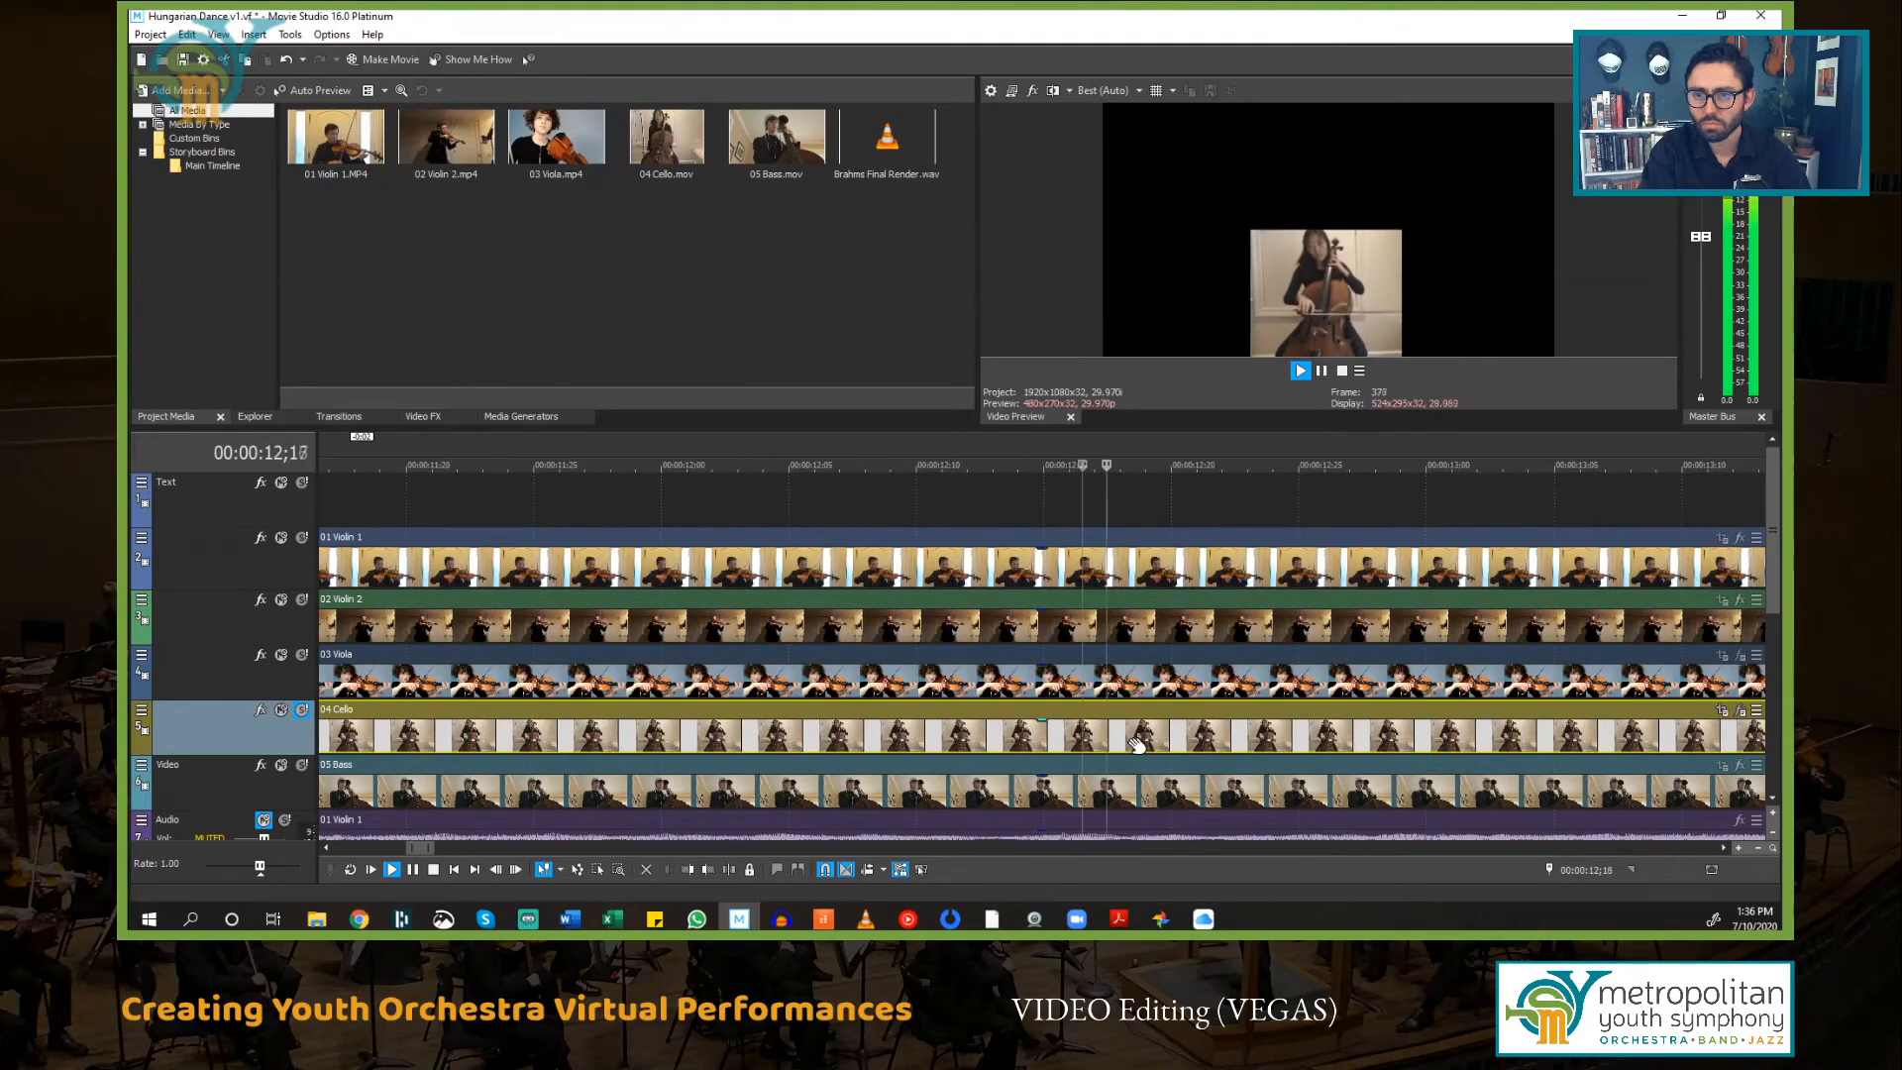
{"action": "key", "text": "space"}
Step: Solo the 05 Bass track and play it back from 00:00:06;26
{"action": "scroll", "coordinate": [1137, 745], "scroll_direction": "down", "scroll_amount": 5}
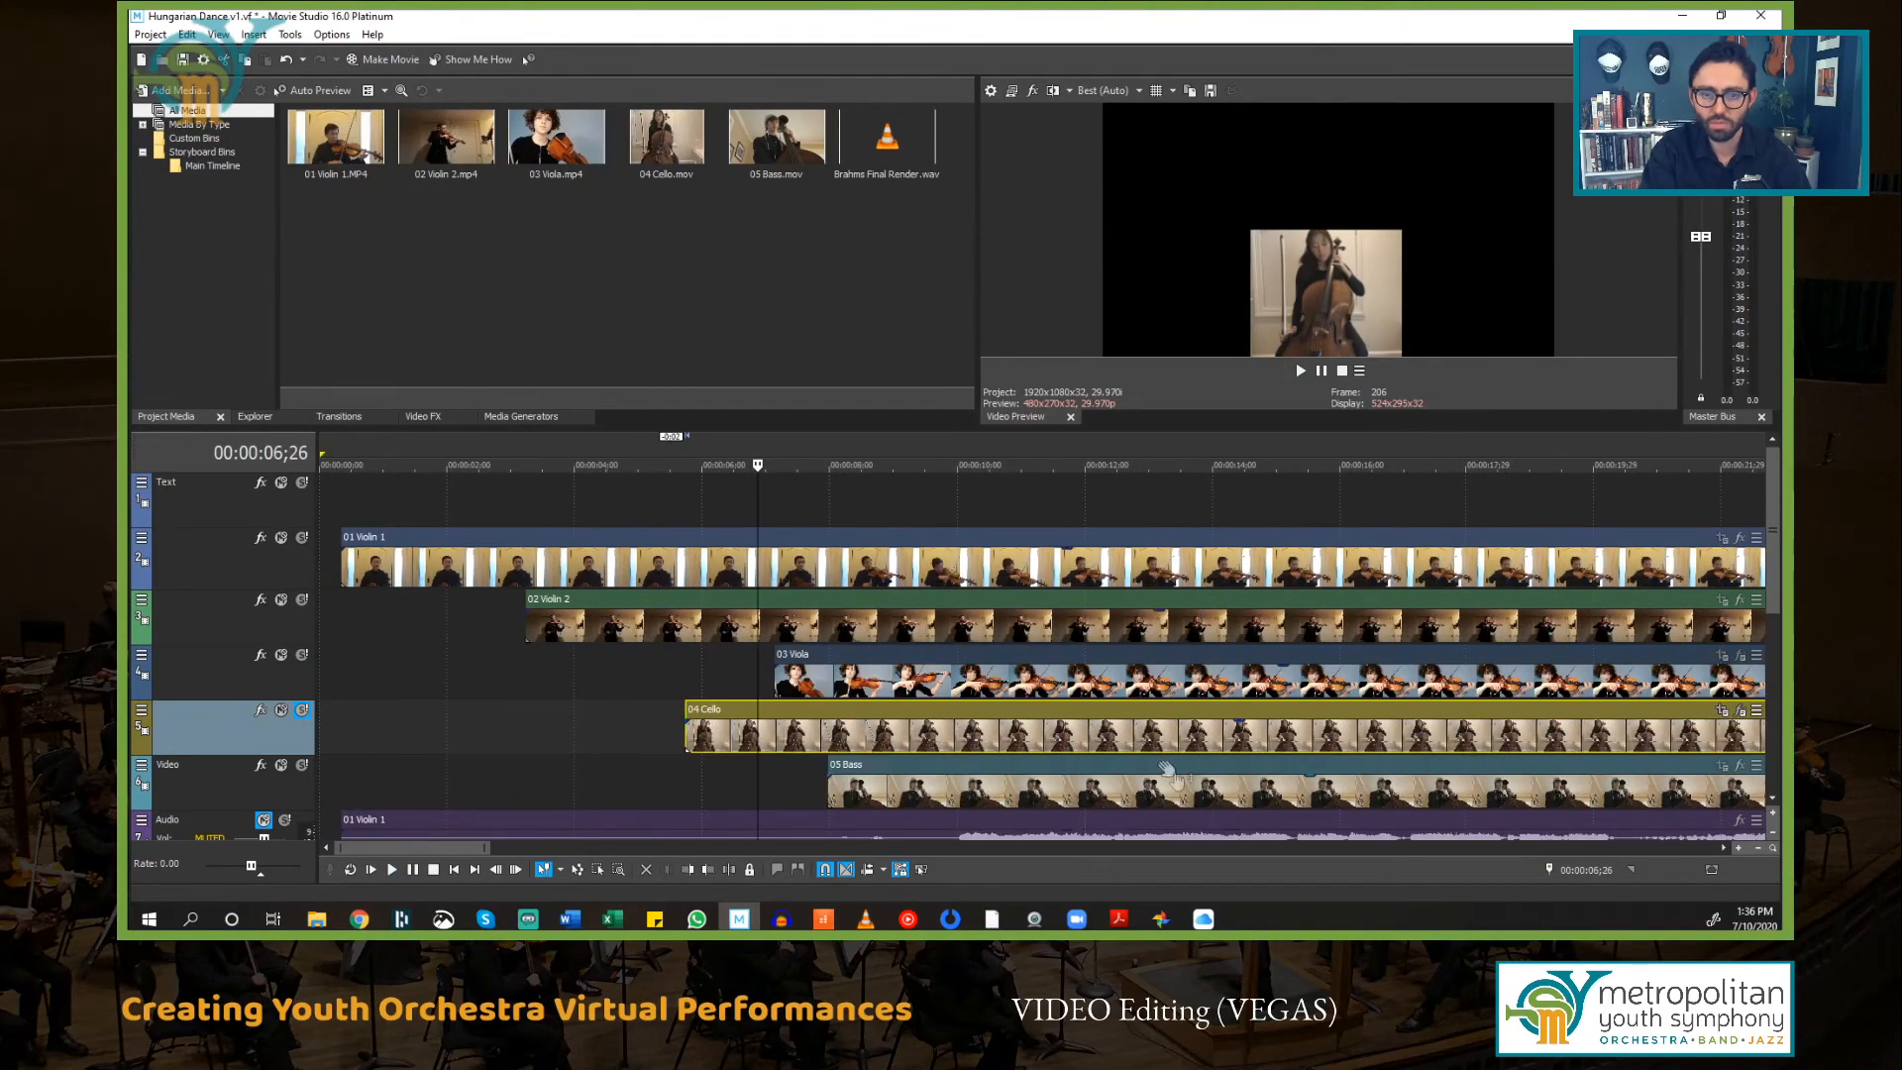
{"action": "scroll", "coordinate": [1177, 782], "scroll_direction": "down", "scroll_amount": 2}
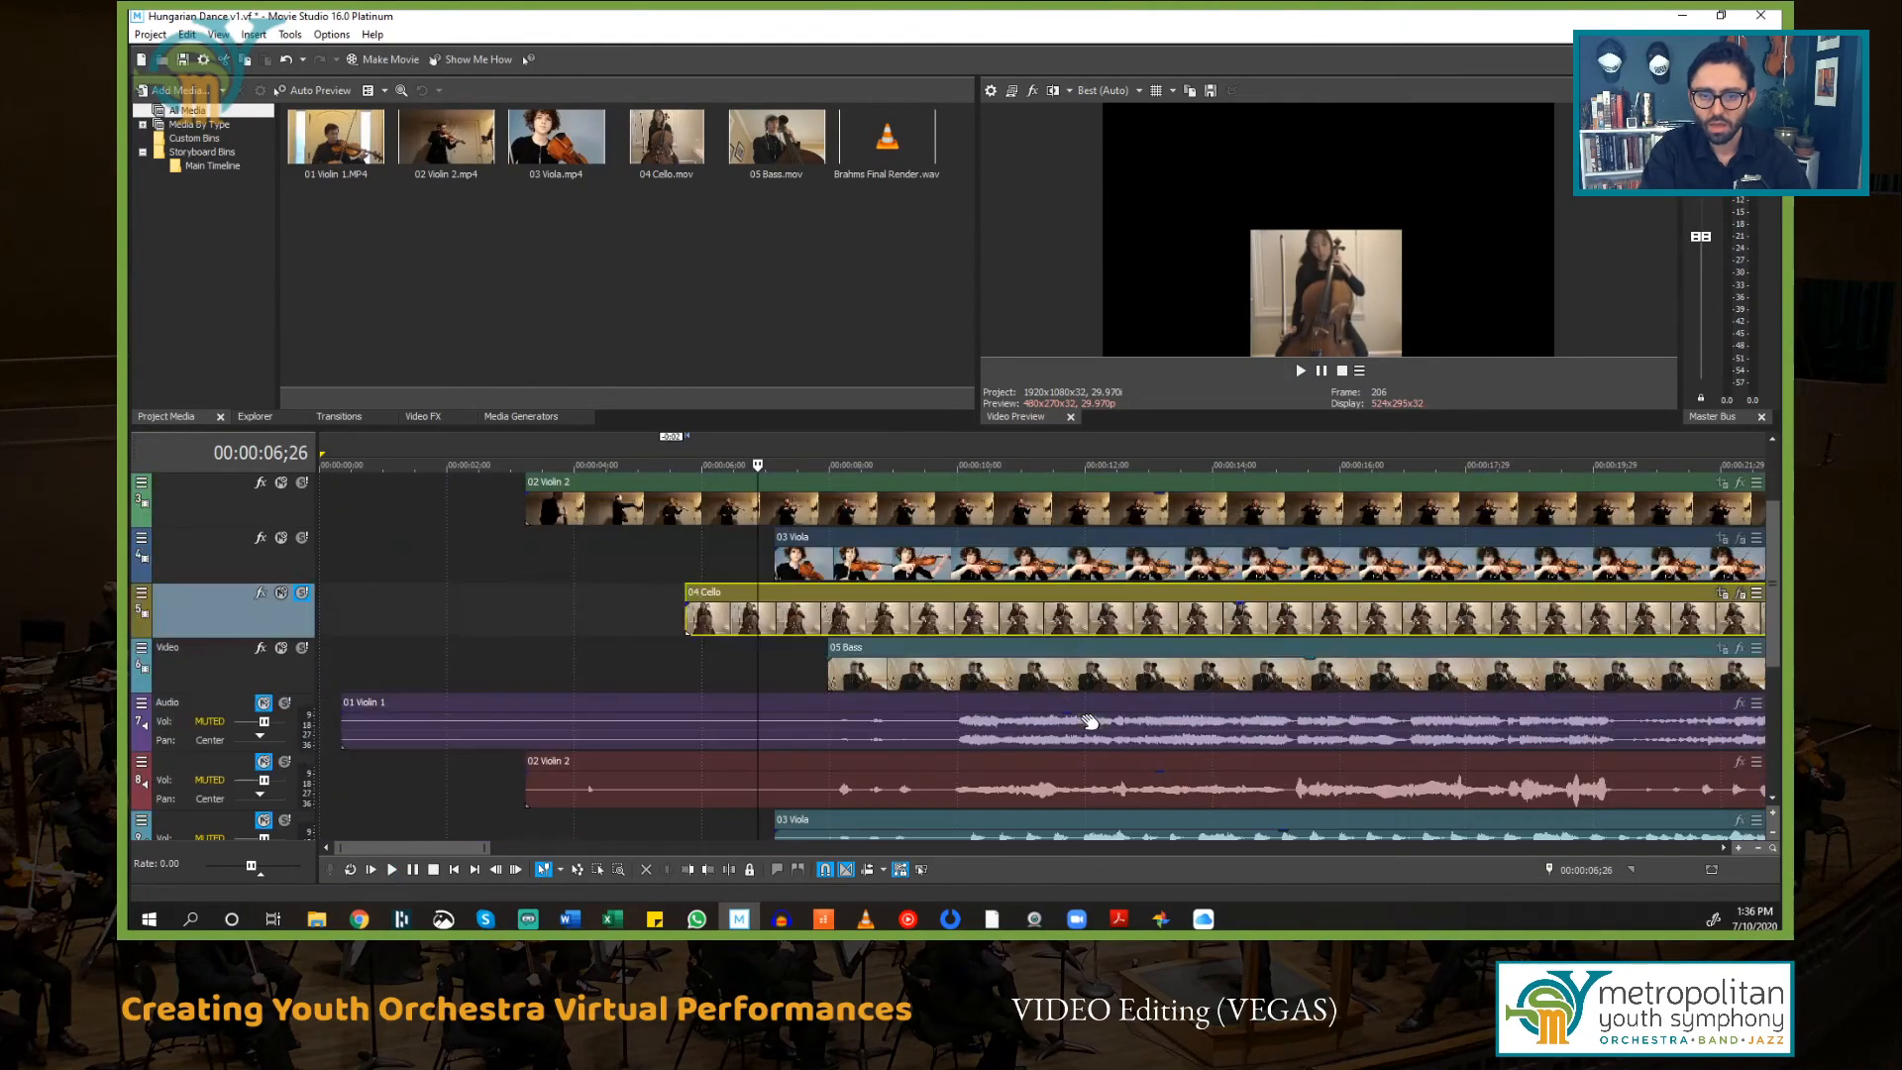
{"action": "left_click", "coordinate": [302, 648]}
{"action": "key", "text": "space"}
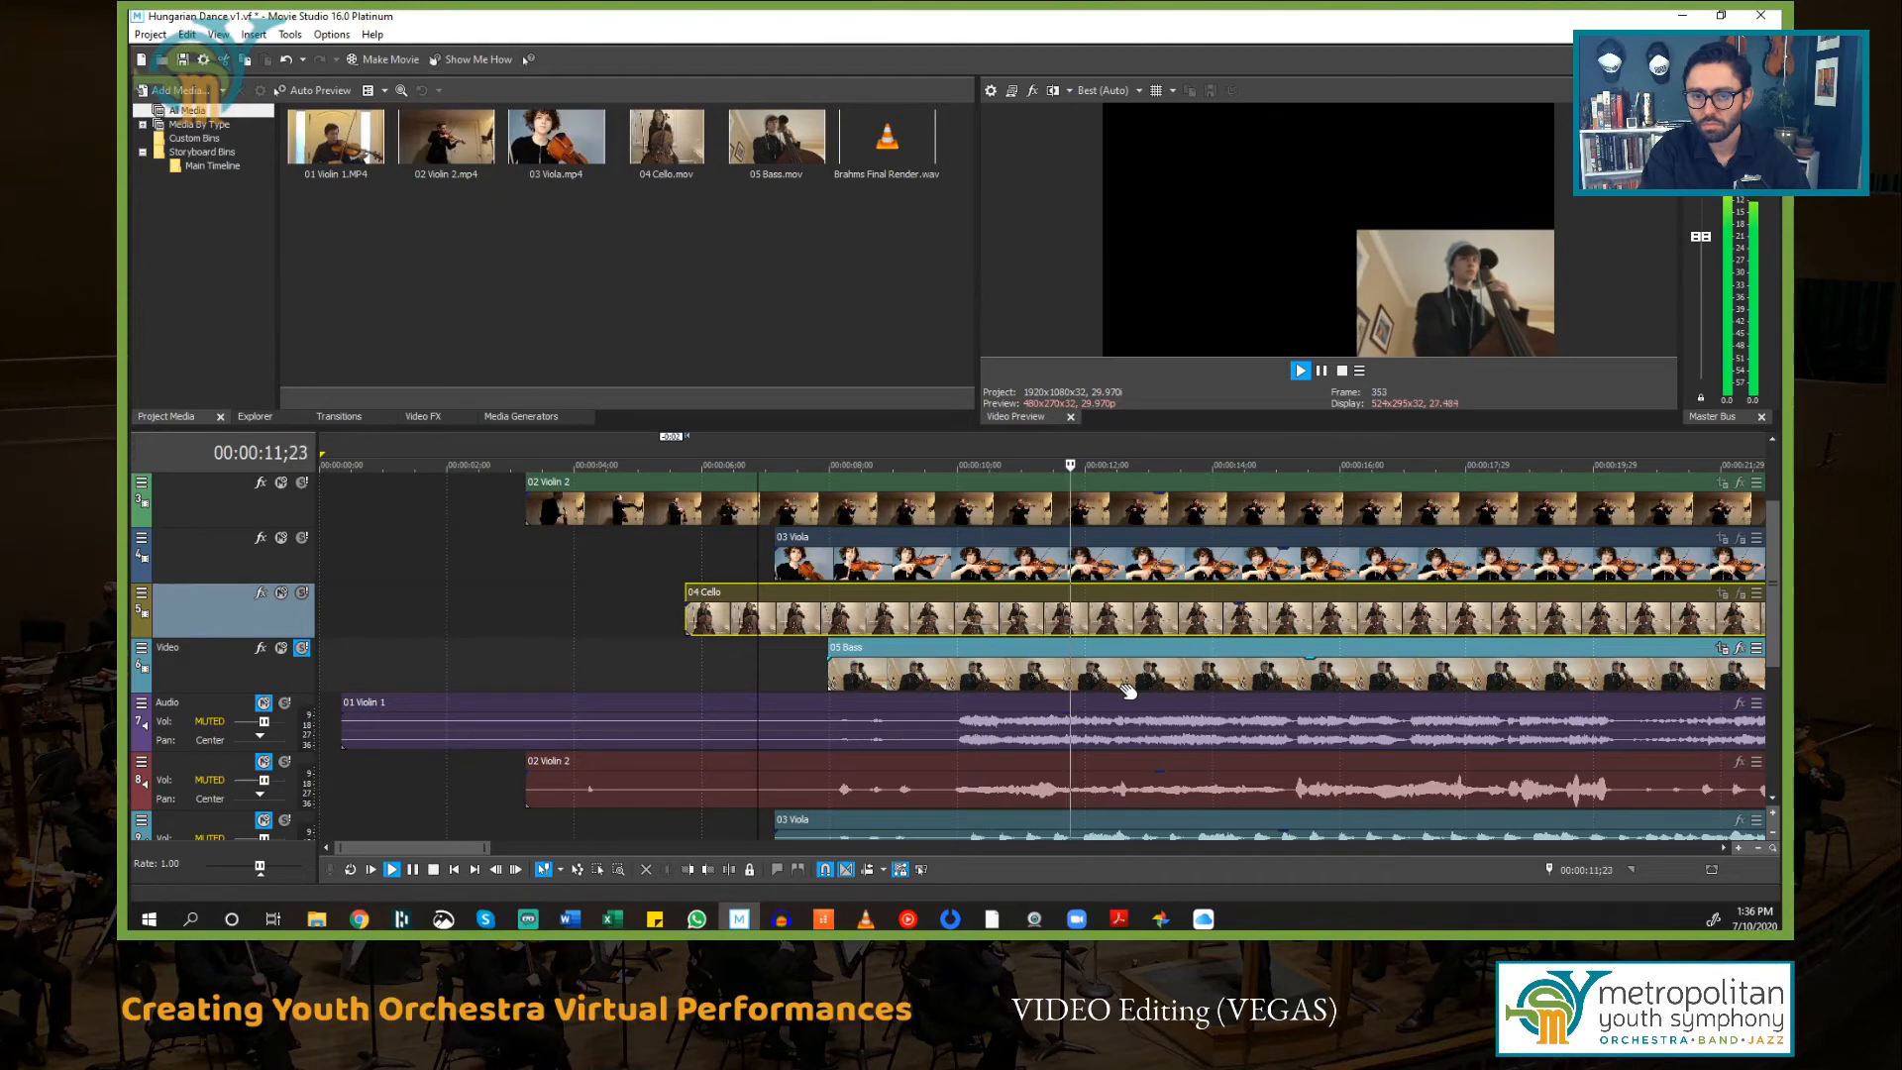
{"action": "key", "text": "space"}
Step: Select the 05 Bass event and play it back repeatedly from about 00:00:07;27 to check its entry
{"action": "left_click", "coordinate": [821, 663]}
{"action": "scroll", "coordinate": [1213, 703], "scroll_direction": "up", "scroll_amount": 1}
{"action": "scroll", "coordinate": [1213, 702], "scroll_direction": "down", "scroll_amount": 1}
{"action": "scroll", "coordinate": [1288, 697], "scroll_direction": "up", "scroll_amount": 2}
{"action": "scroll", "coordinate": [1287, 696], "scroll_direction": "down", "scroll_amount": 2}
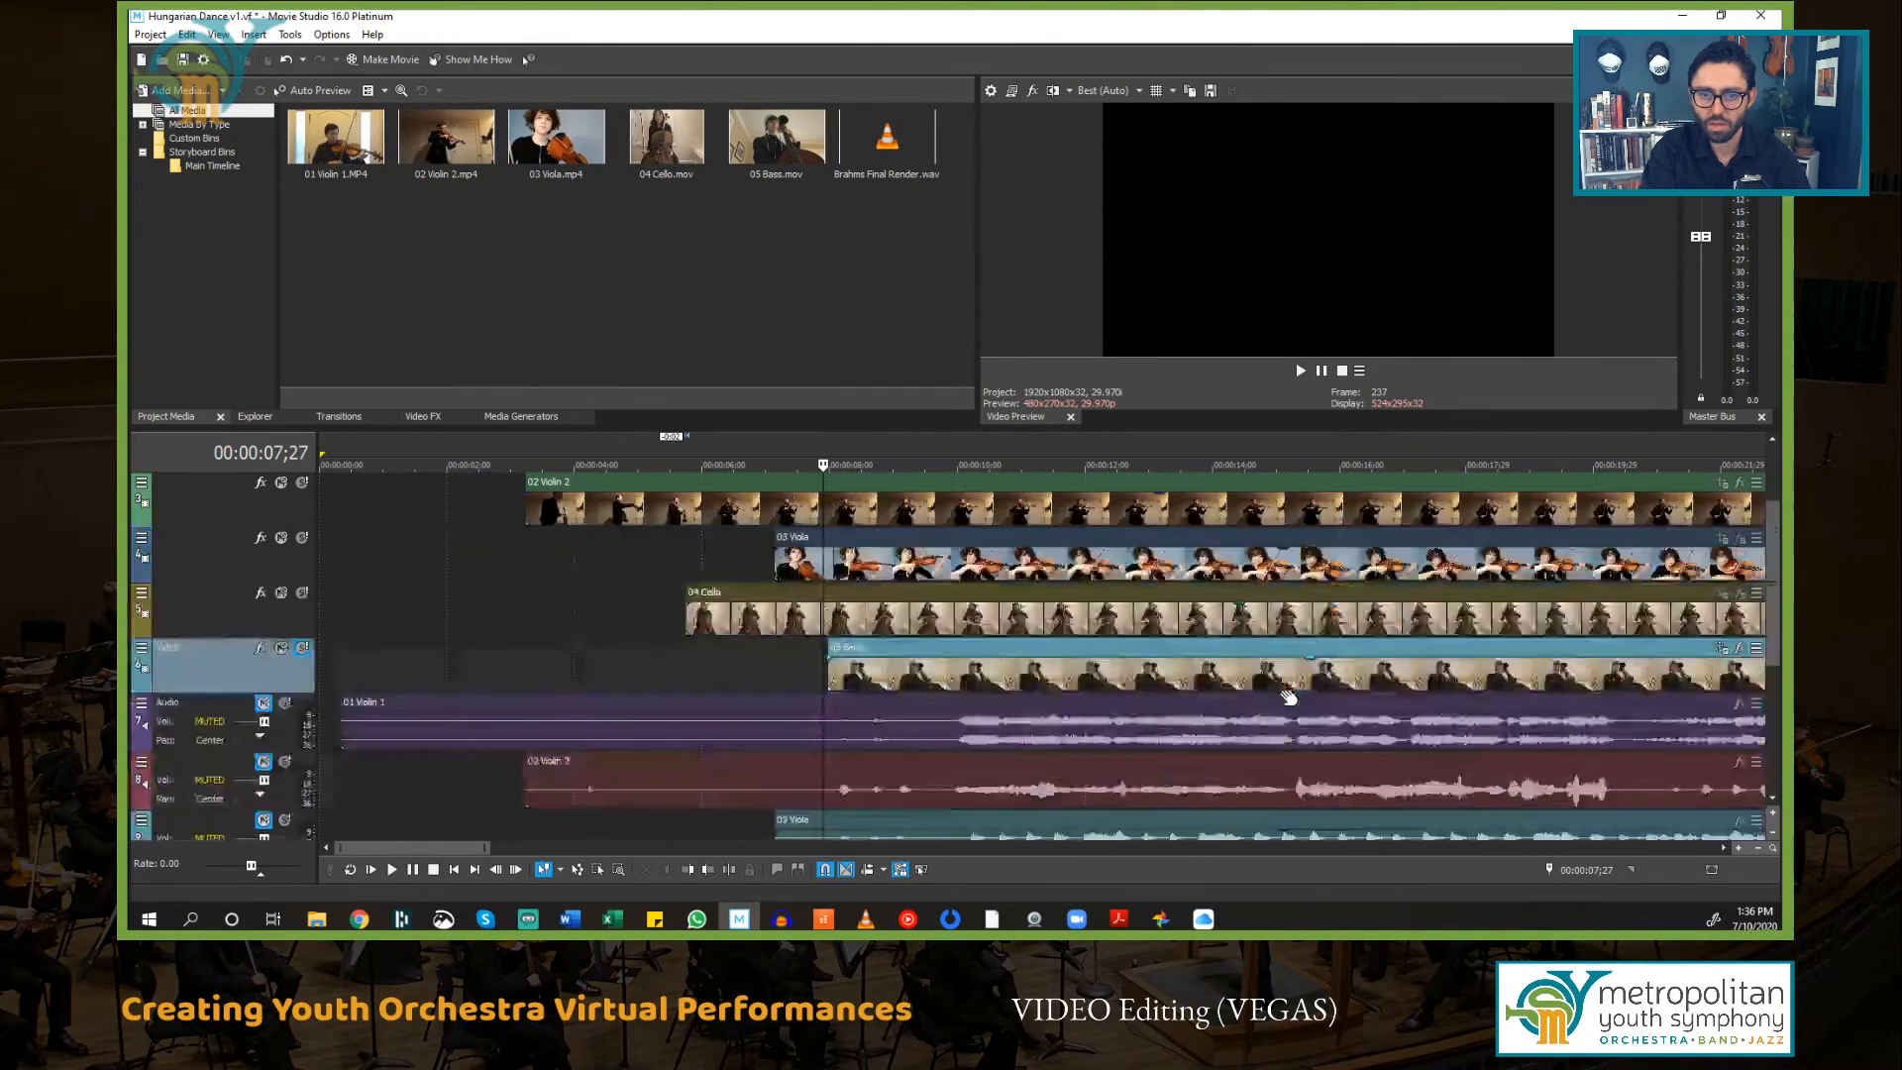
{"action": "scroll", "coordinate": [1288, 696], "scroll_direction": "up", "scroll_amount": 5}
{"action": "key", "text": "space"}
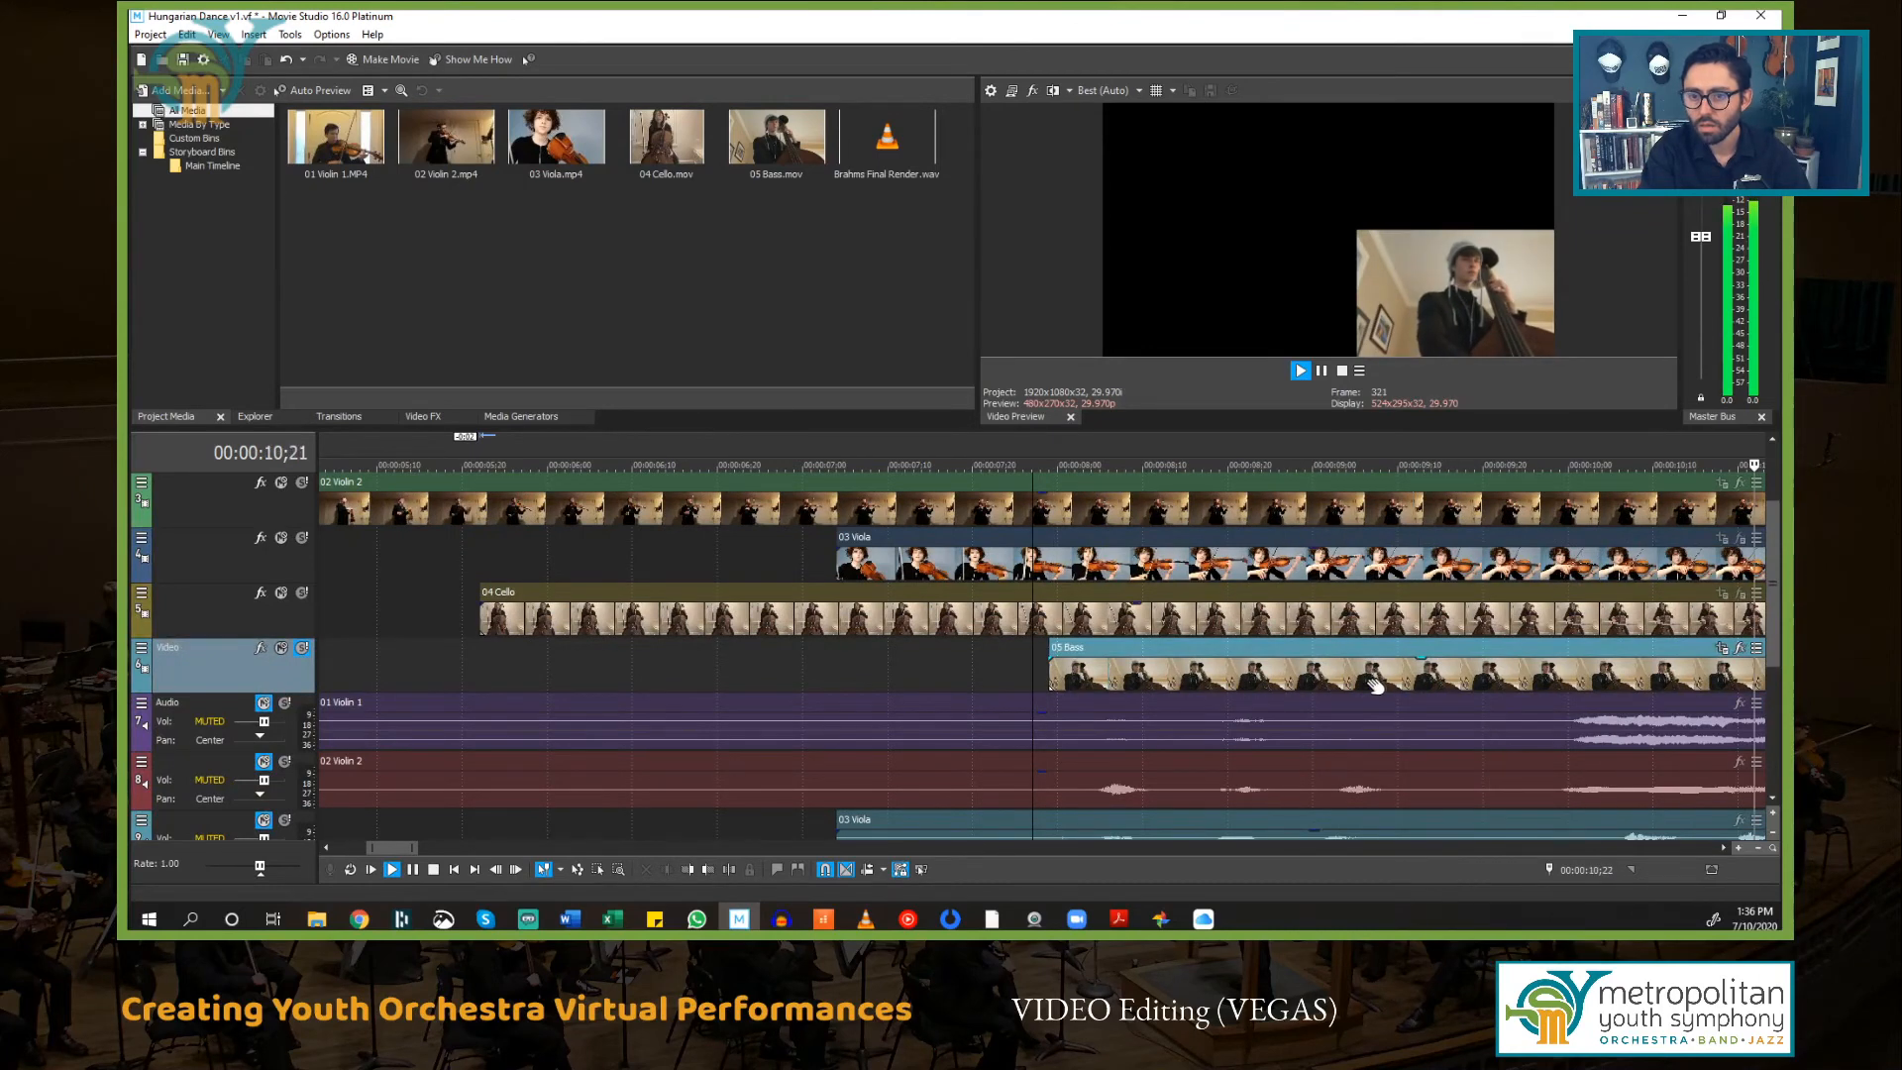
{"action": "key", "text": "space"}
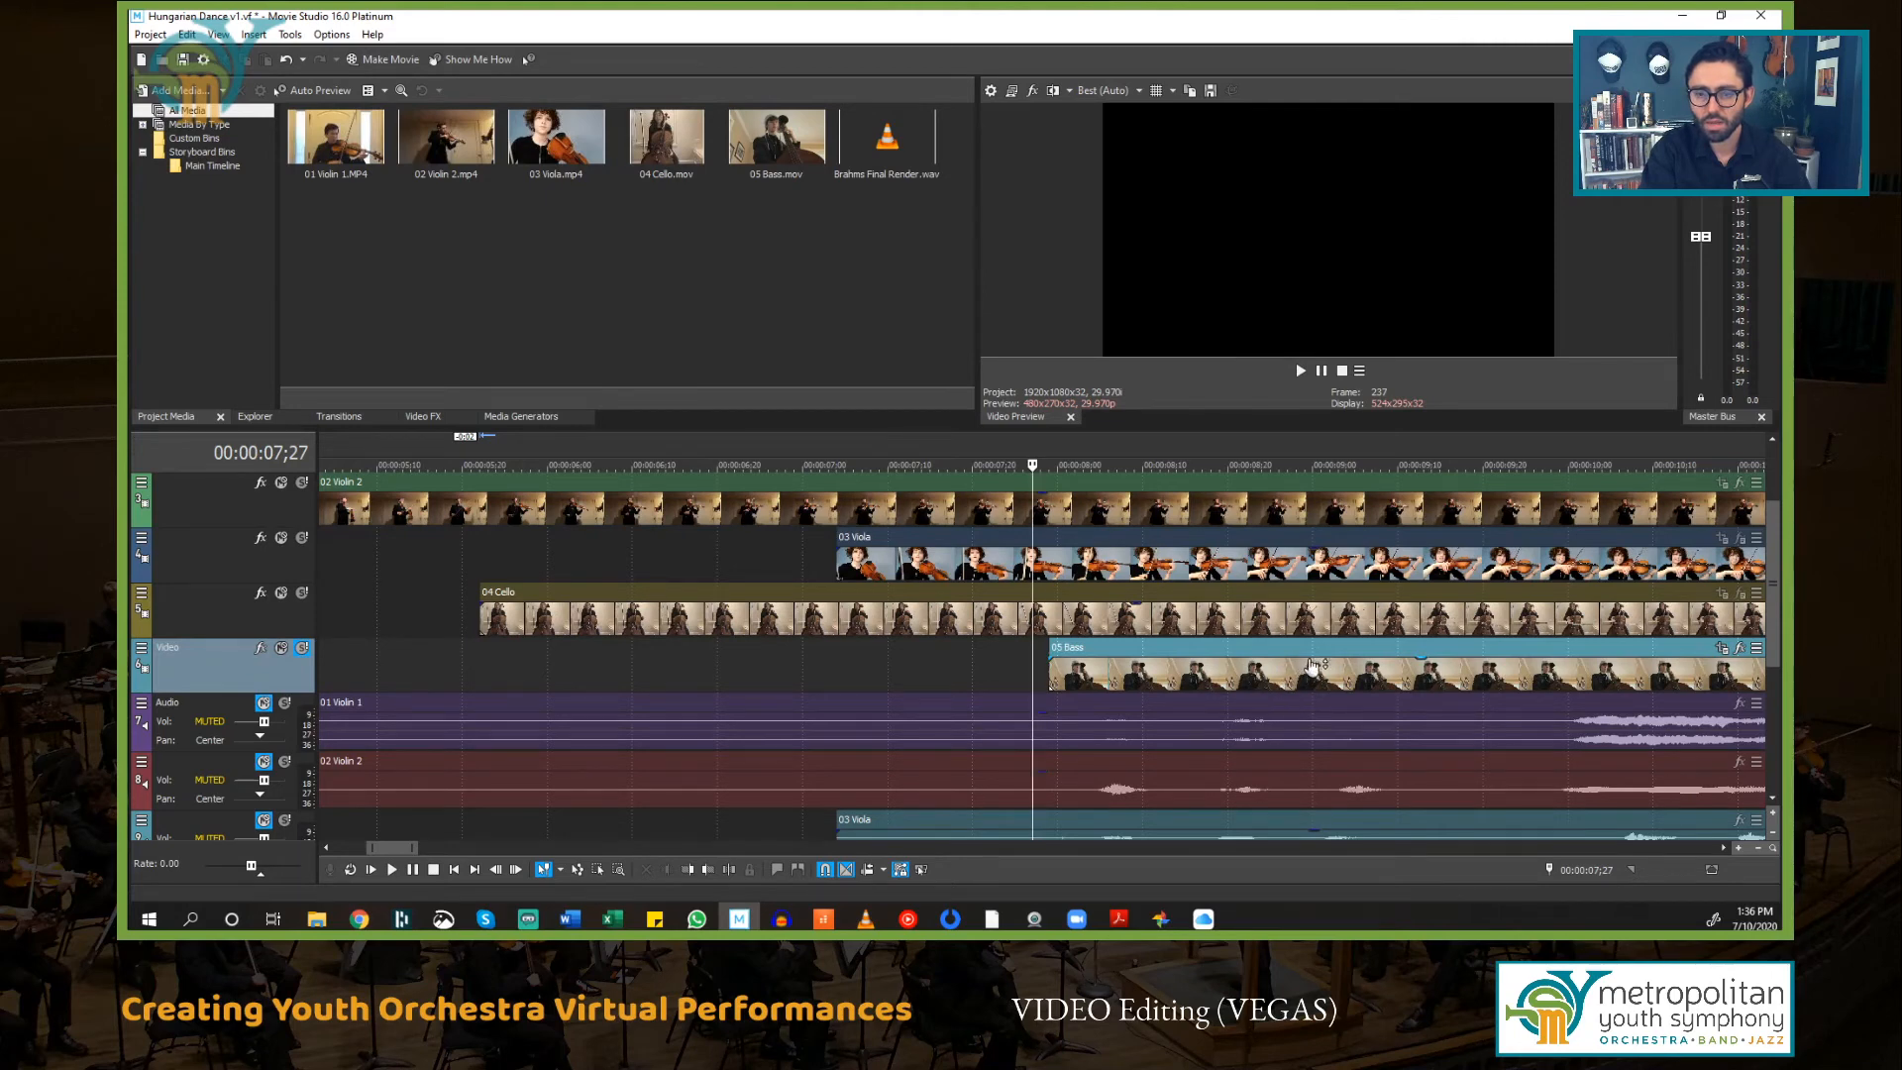
{"action": "key", "text": "space"}
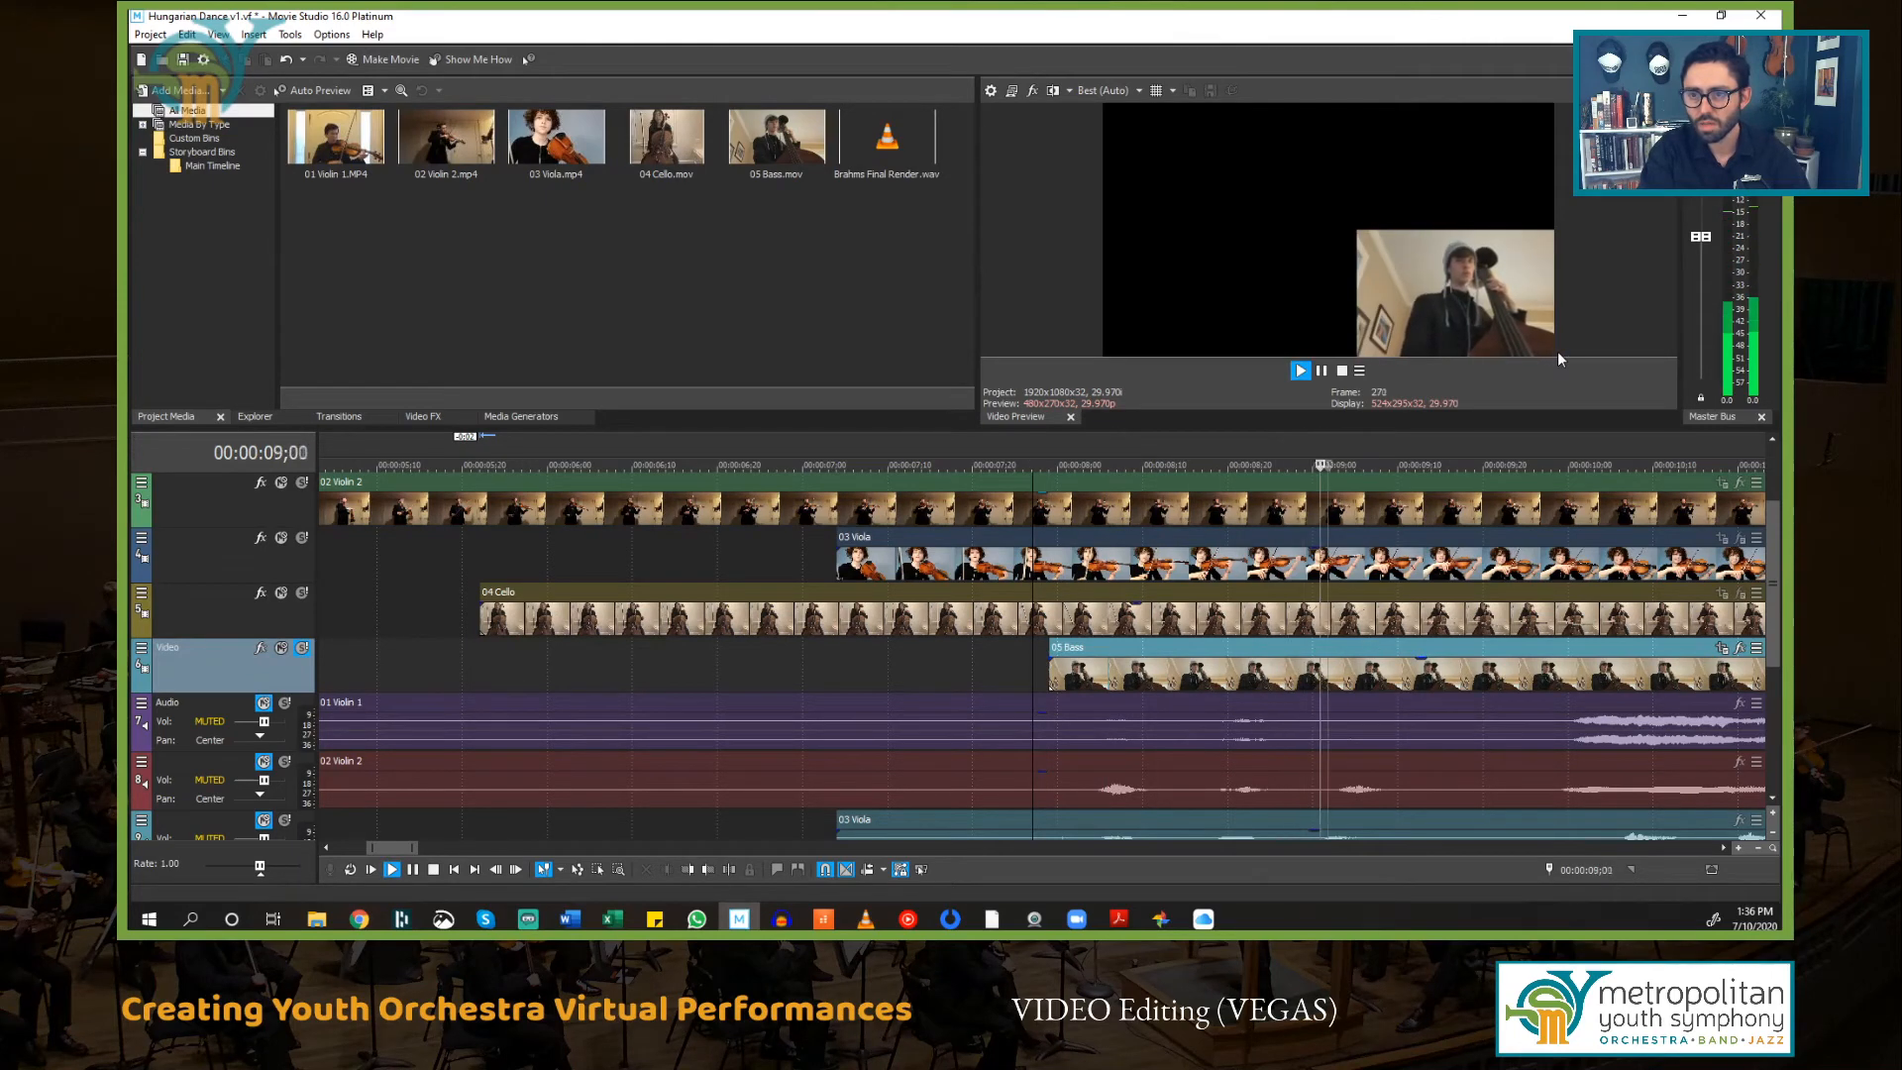
{"action": "key", "text": "space"}
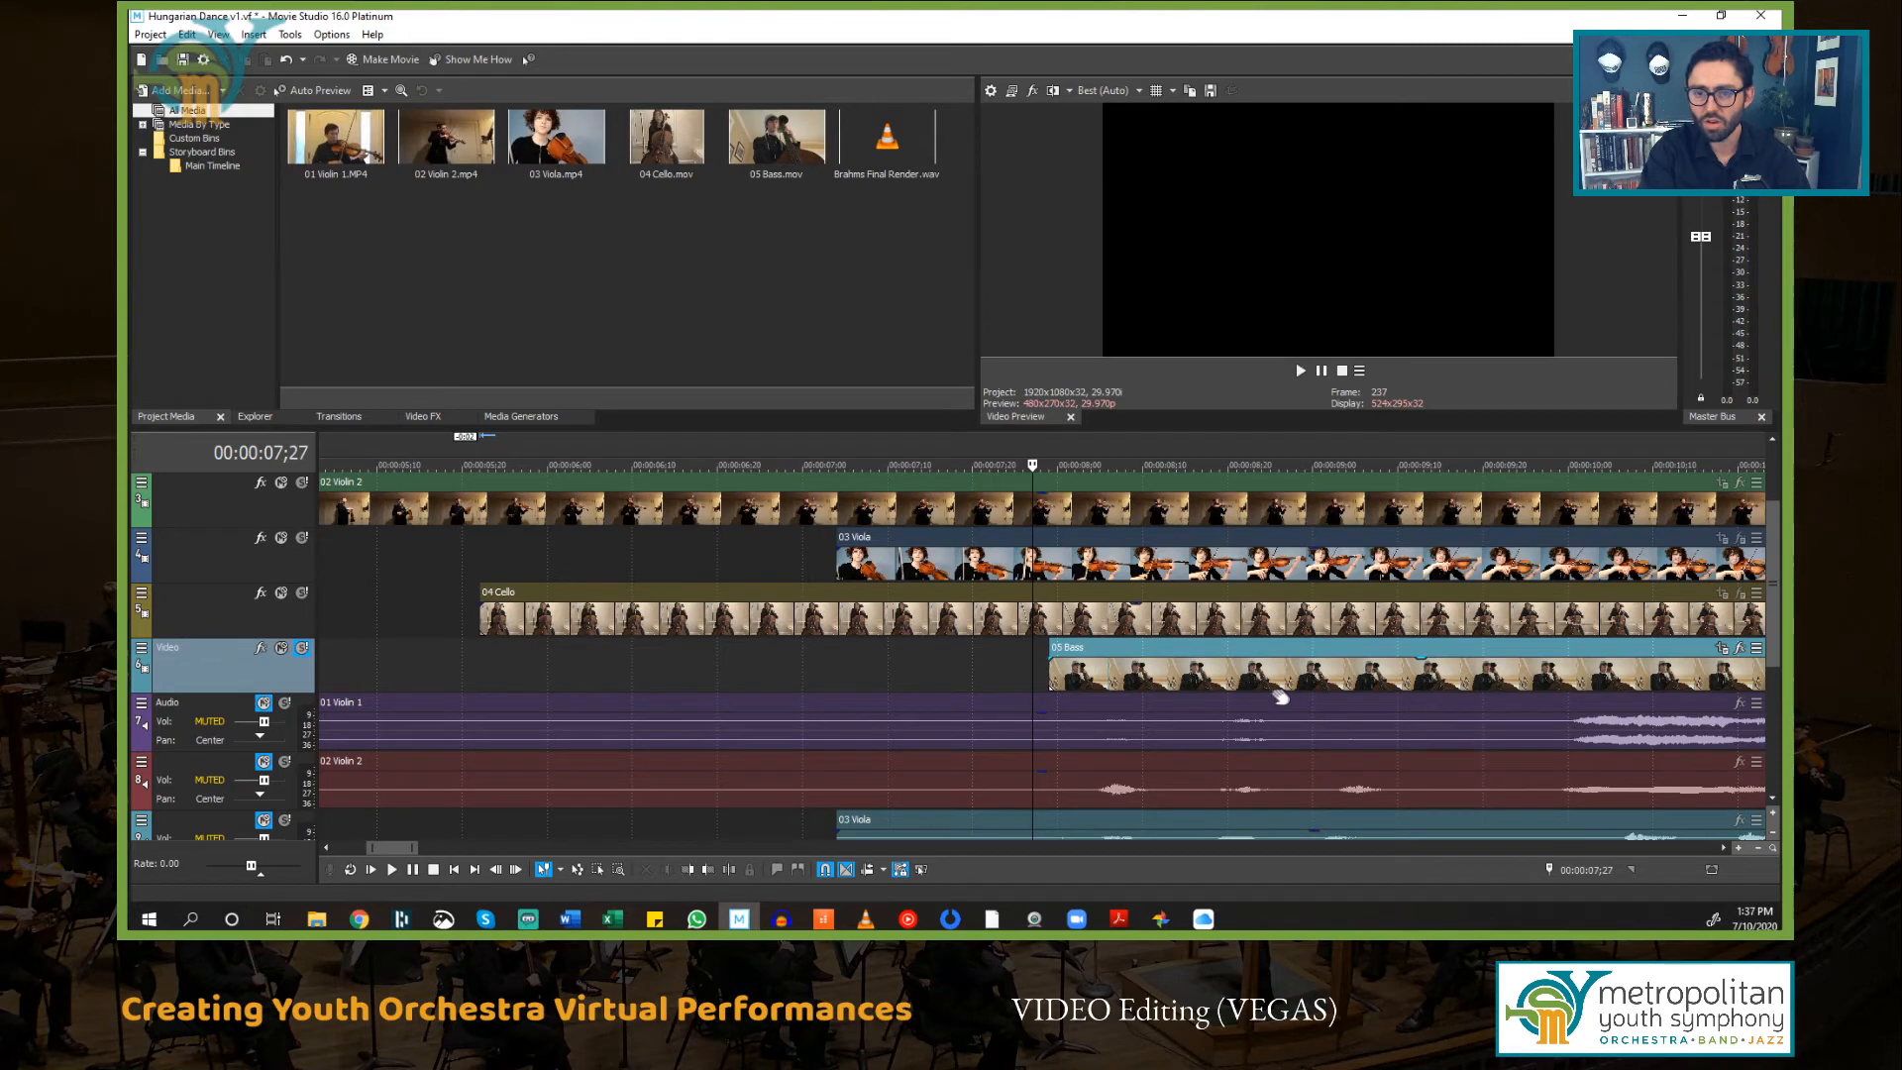
Step: Nudge the 05 Bass event earlier in three small moves, playing back after each to check its sync
{"action": "left_click_drag", "start_coordinate": [1308, 654], "coordinate": [1258, 654]}
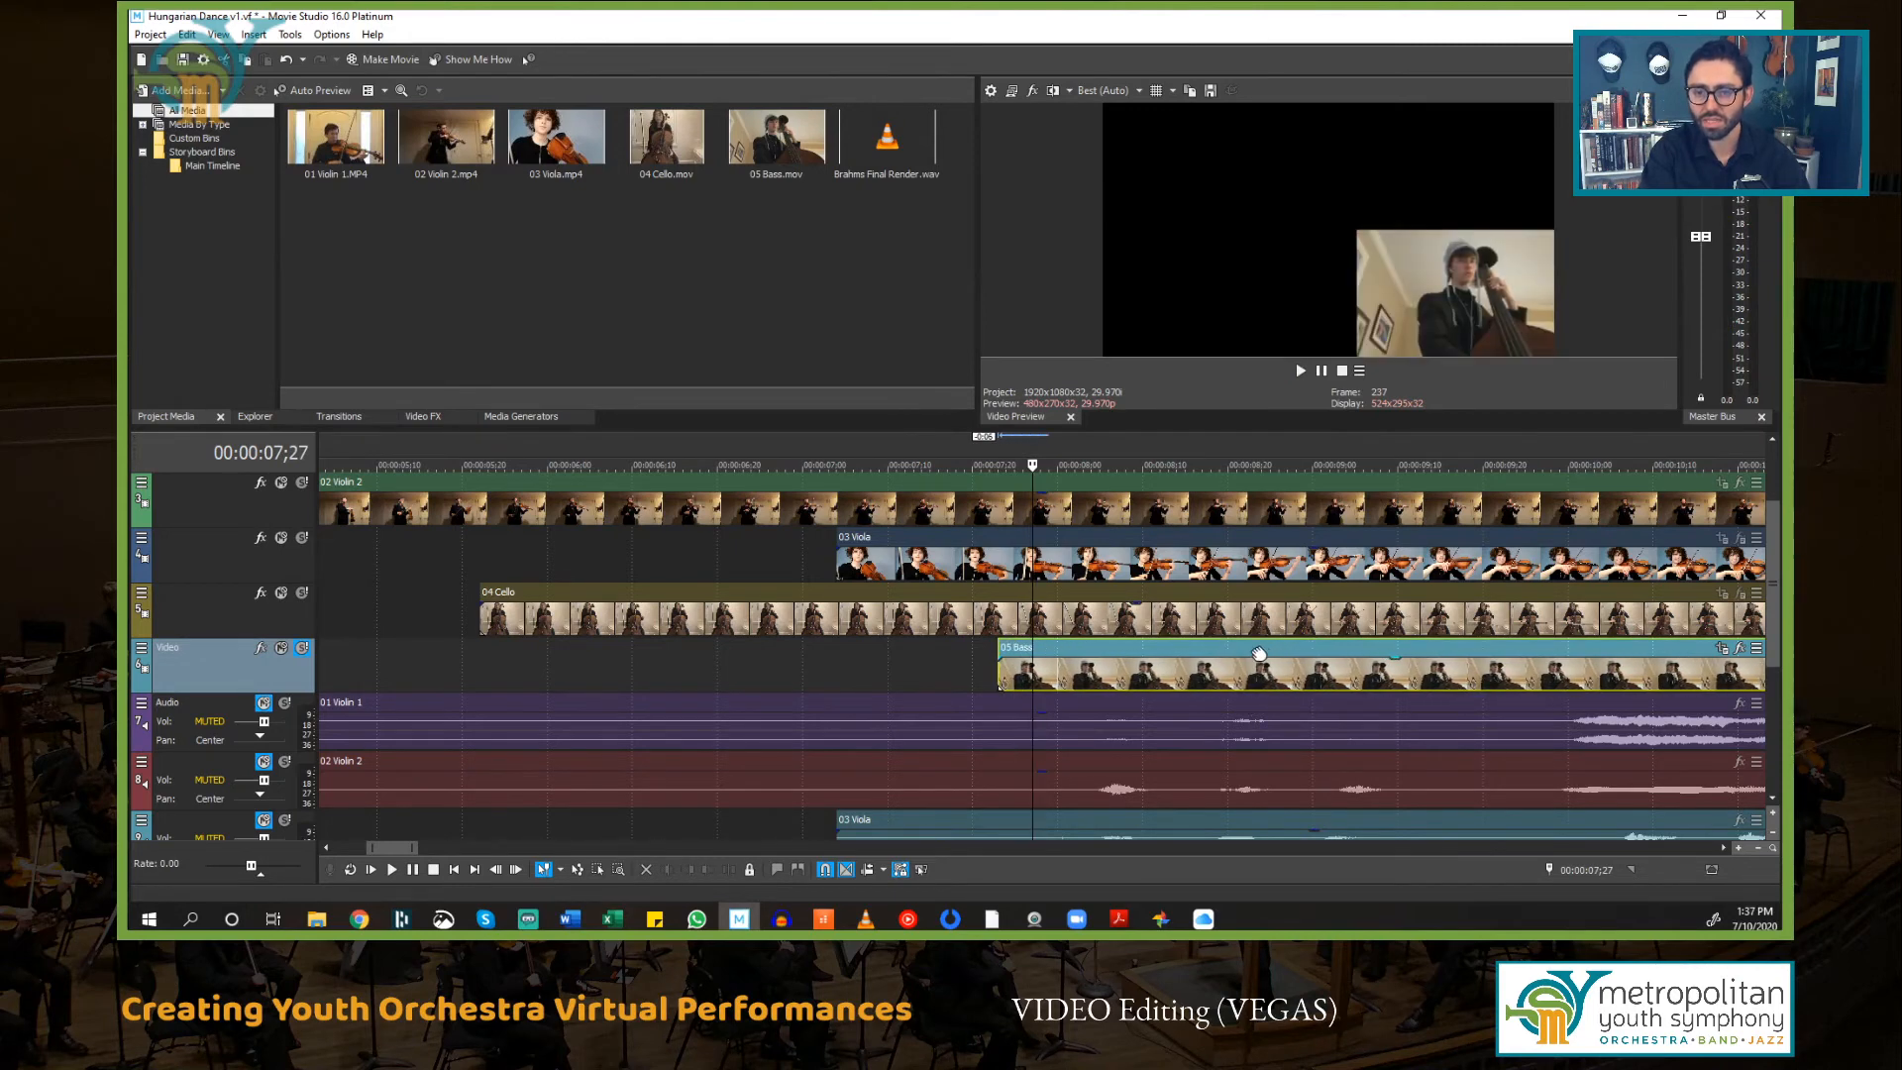
{"action": "left_click", "coordinate": [972, 658]}
{"action": "key", "text": "space"}
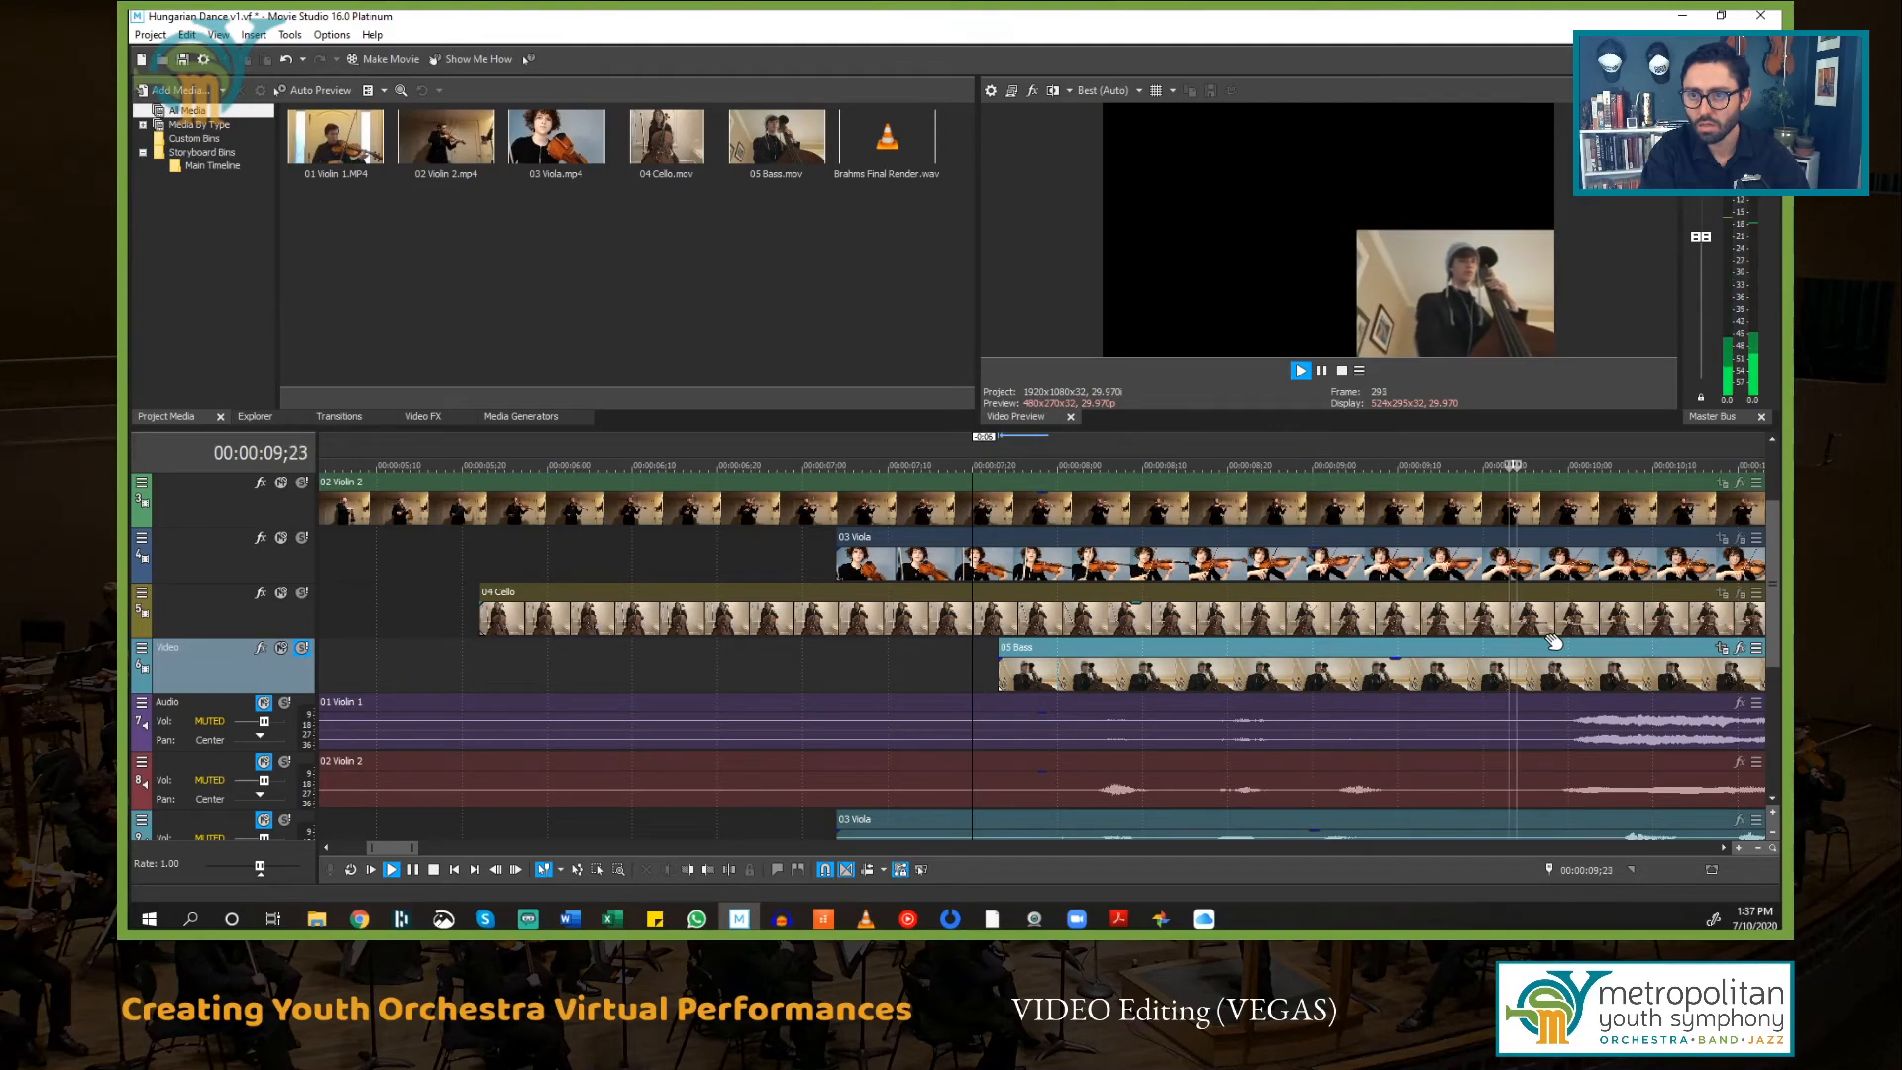
{"action": "key", "text": "space"}
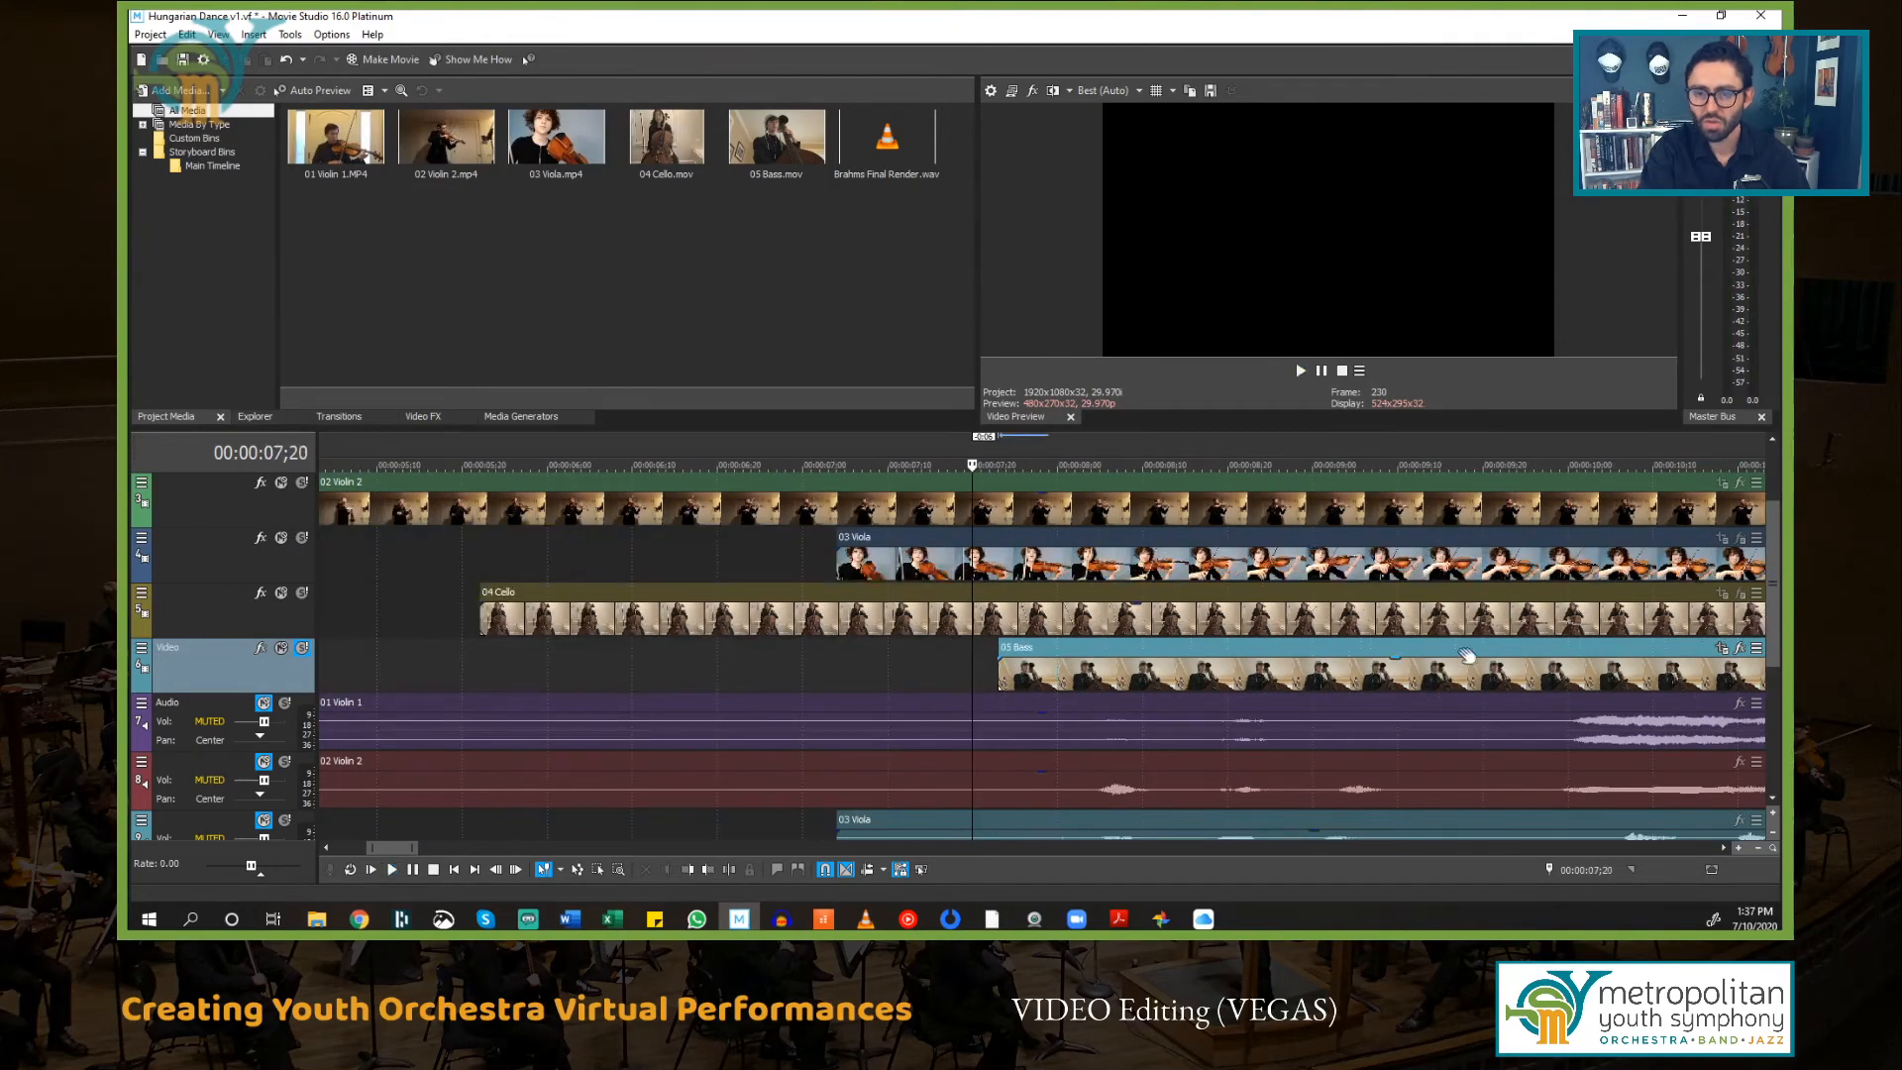
{"action": "left_click_drag", "start_coordinate": [1488, 654], "coordinate": [1439, 662]}
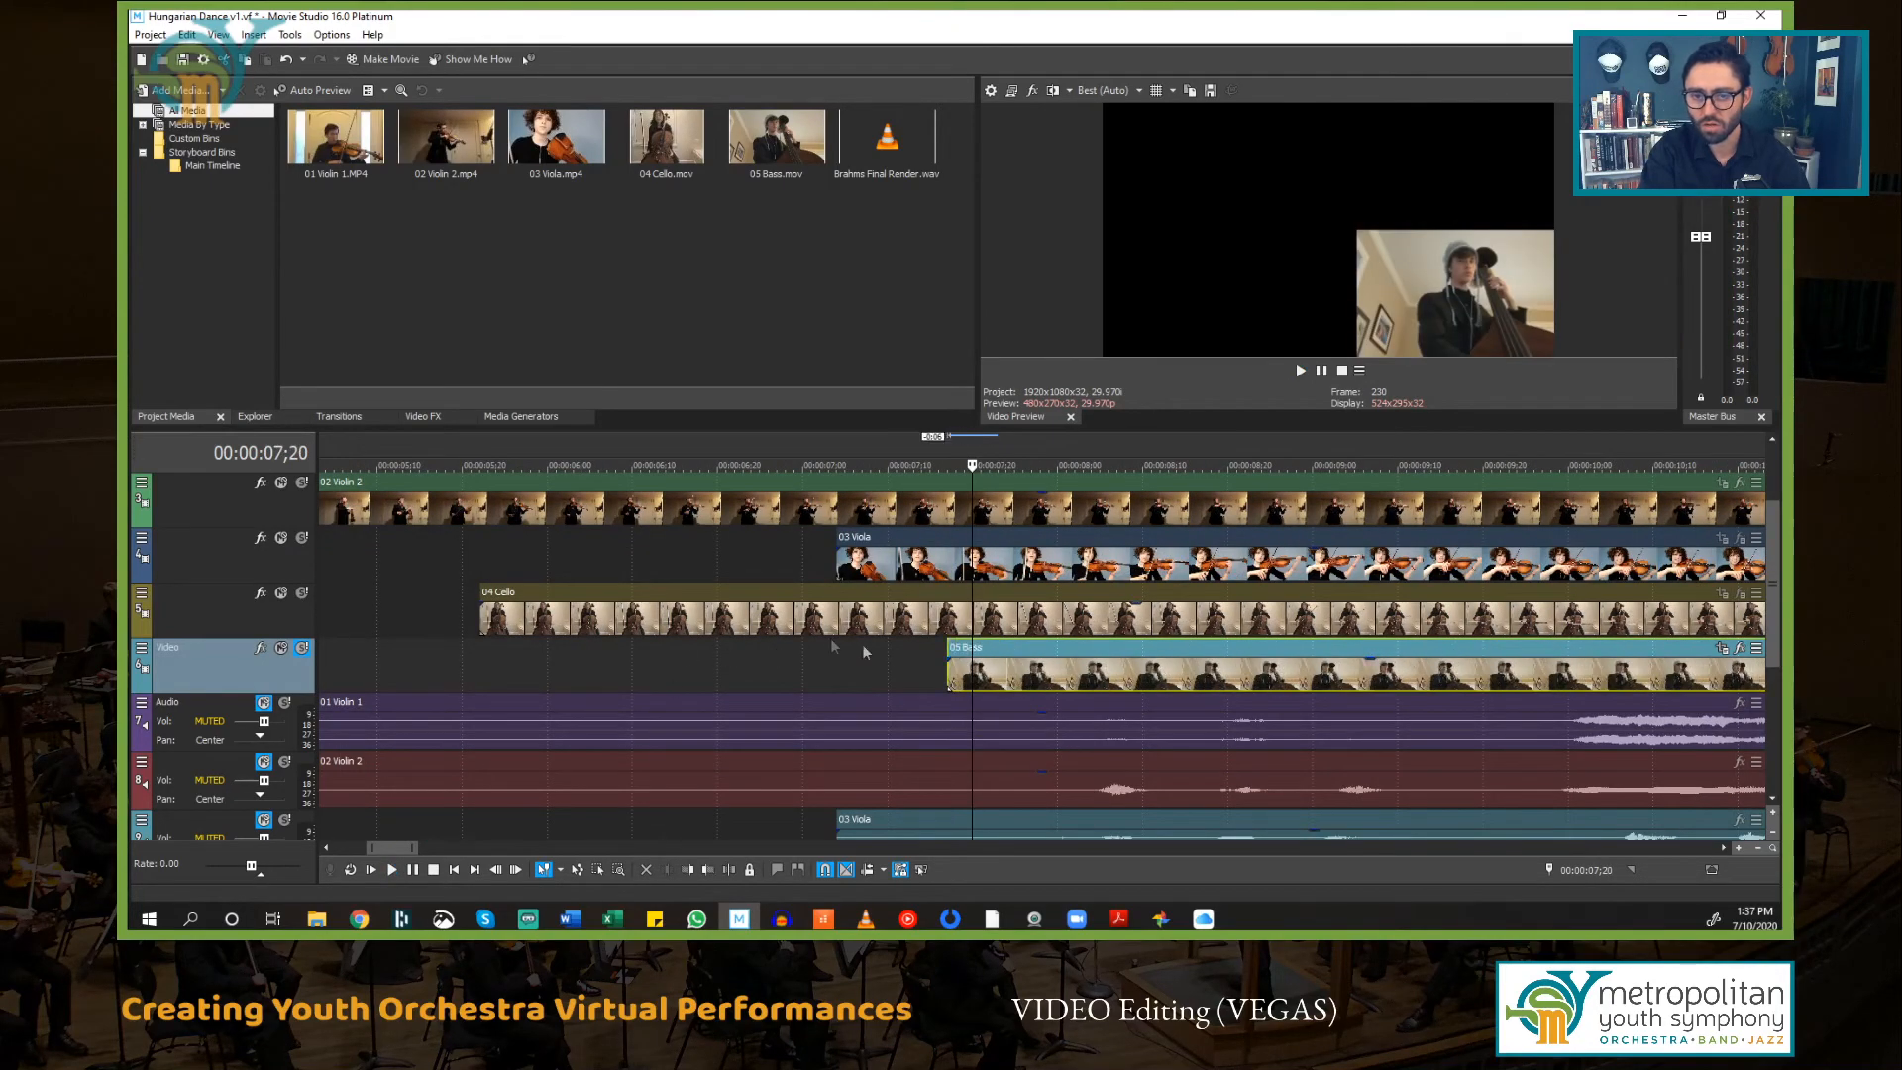
{"action": "left_click", "coordinate": [903, 652]}
{"action": "key", "text": "space"}
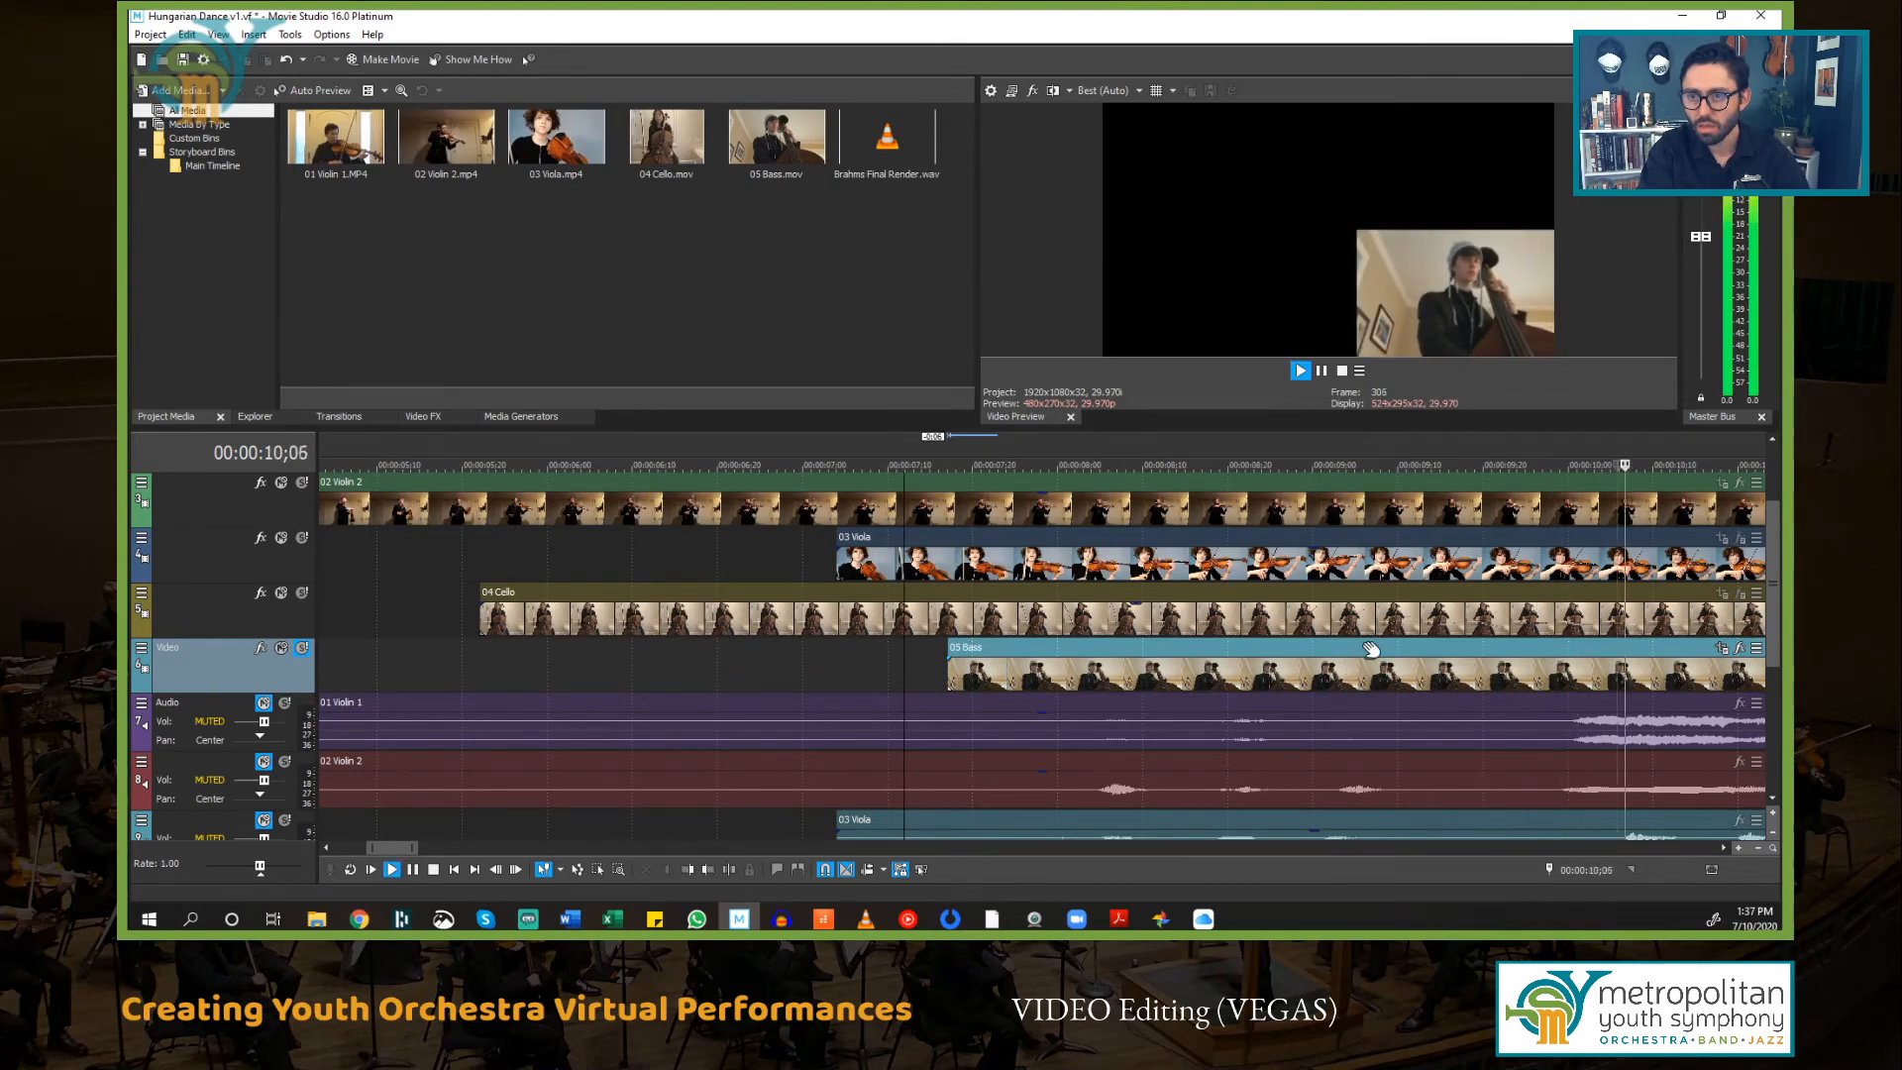
{"action": "key", "text": "space"}
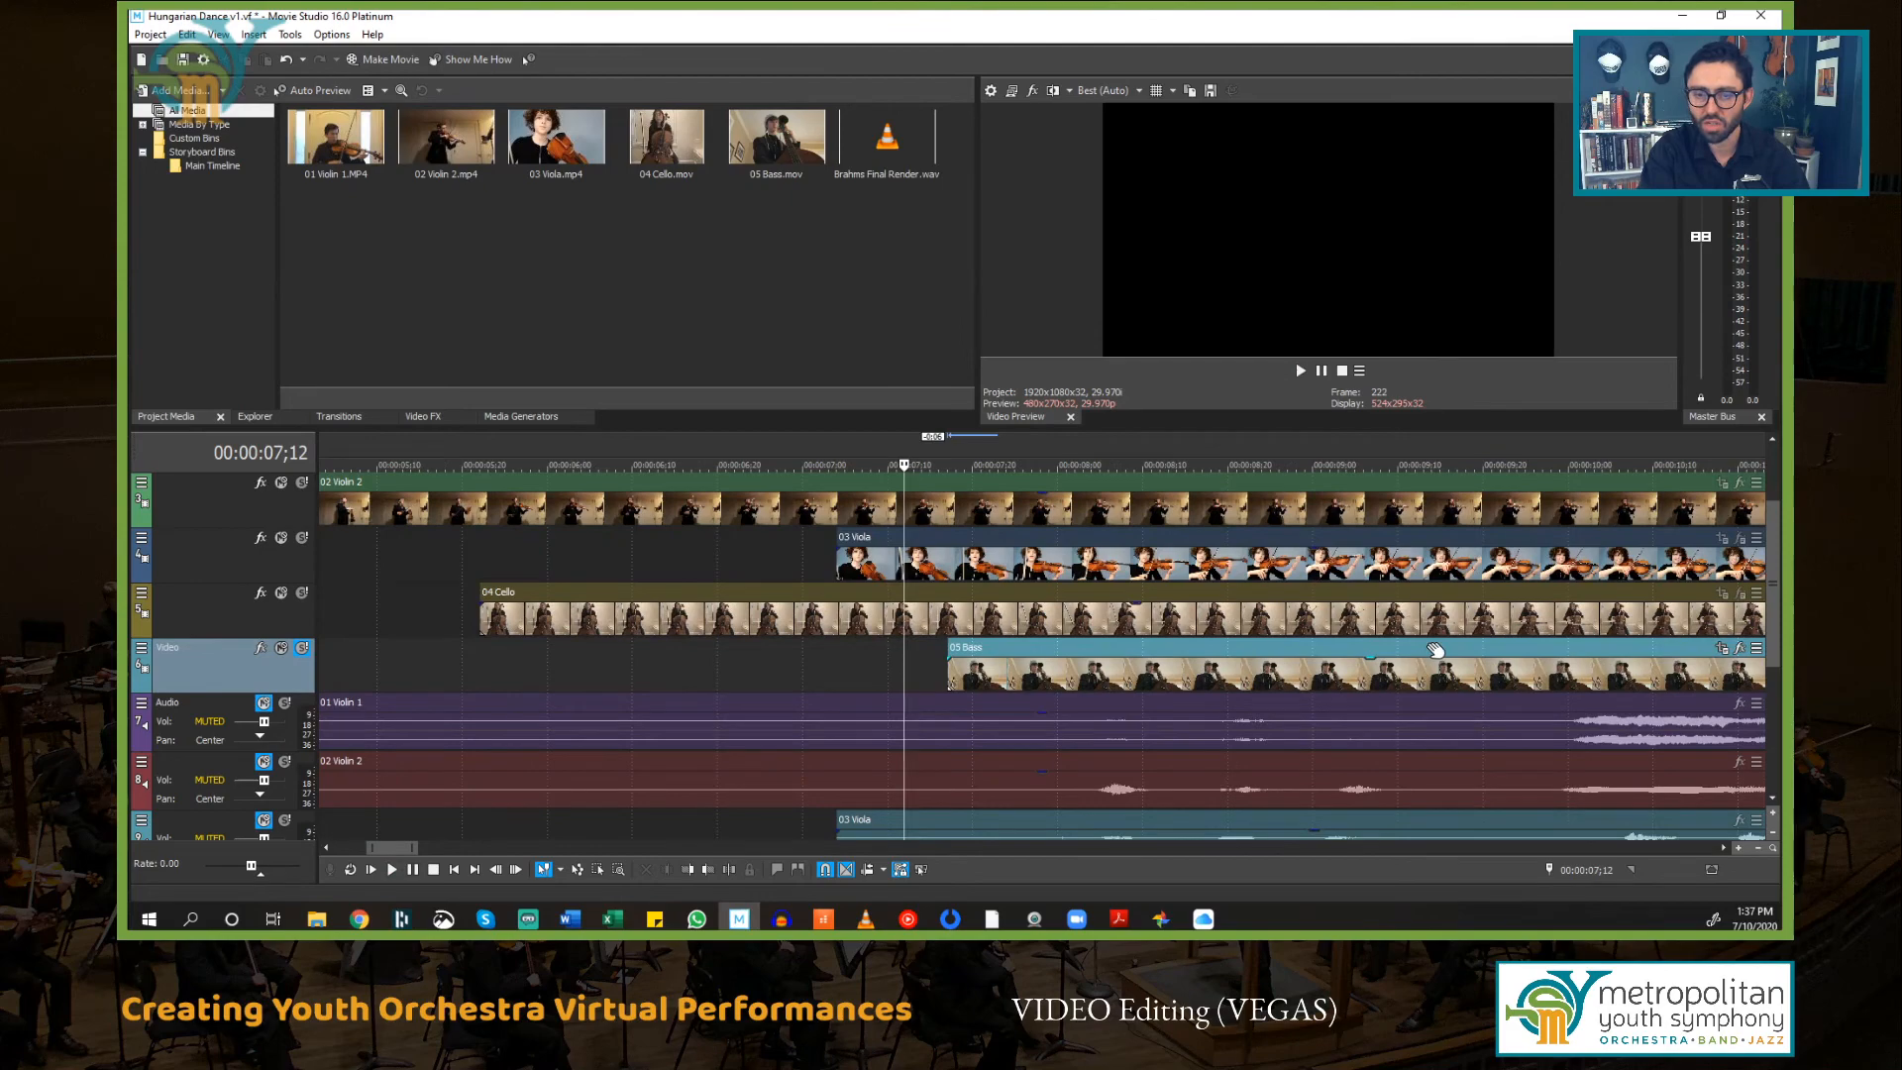
{"action": "scroll", "coordinate": [1207, 667], "scroll_direction": "down", "scroll_amount": 4}
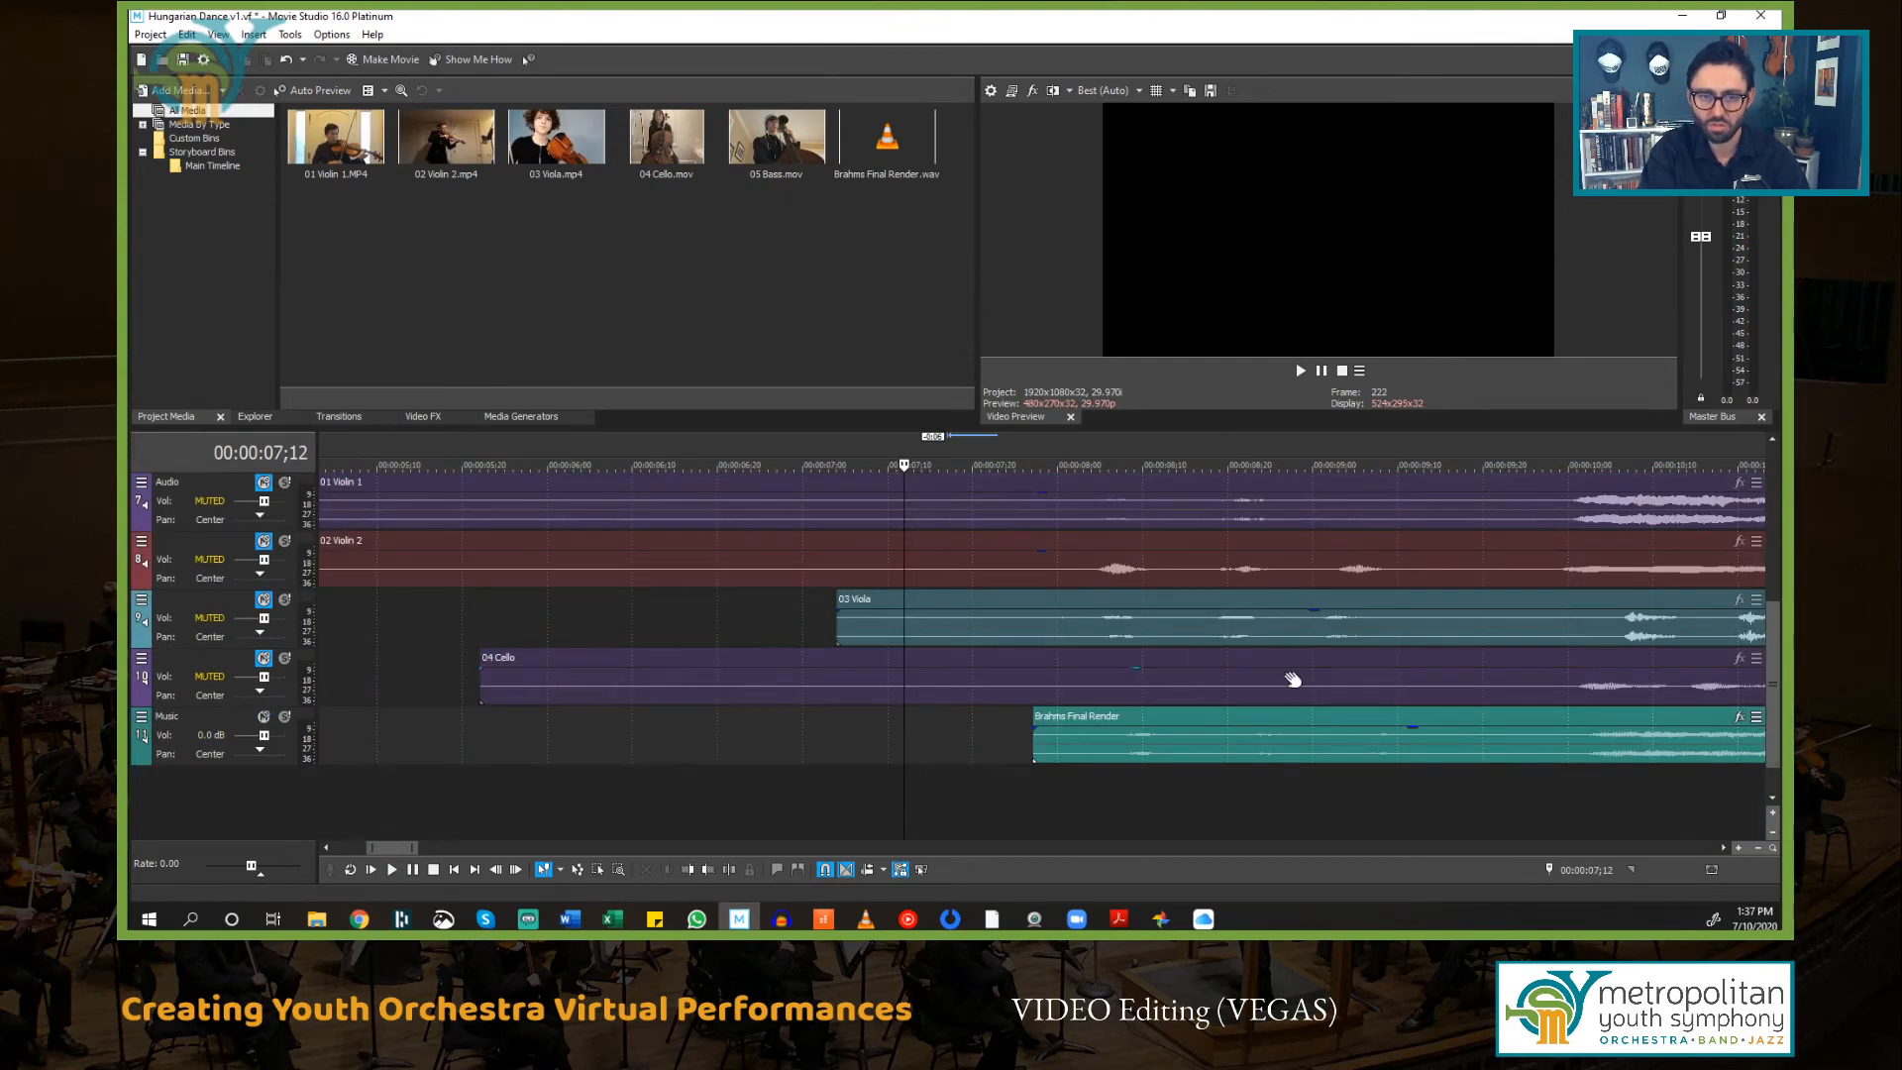
{"action": "scroll", "coordinate": [1190, 697], "scroll_direction": "up", "scroll_amount": 4}
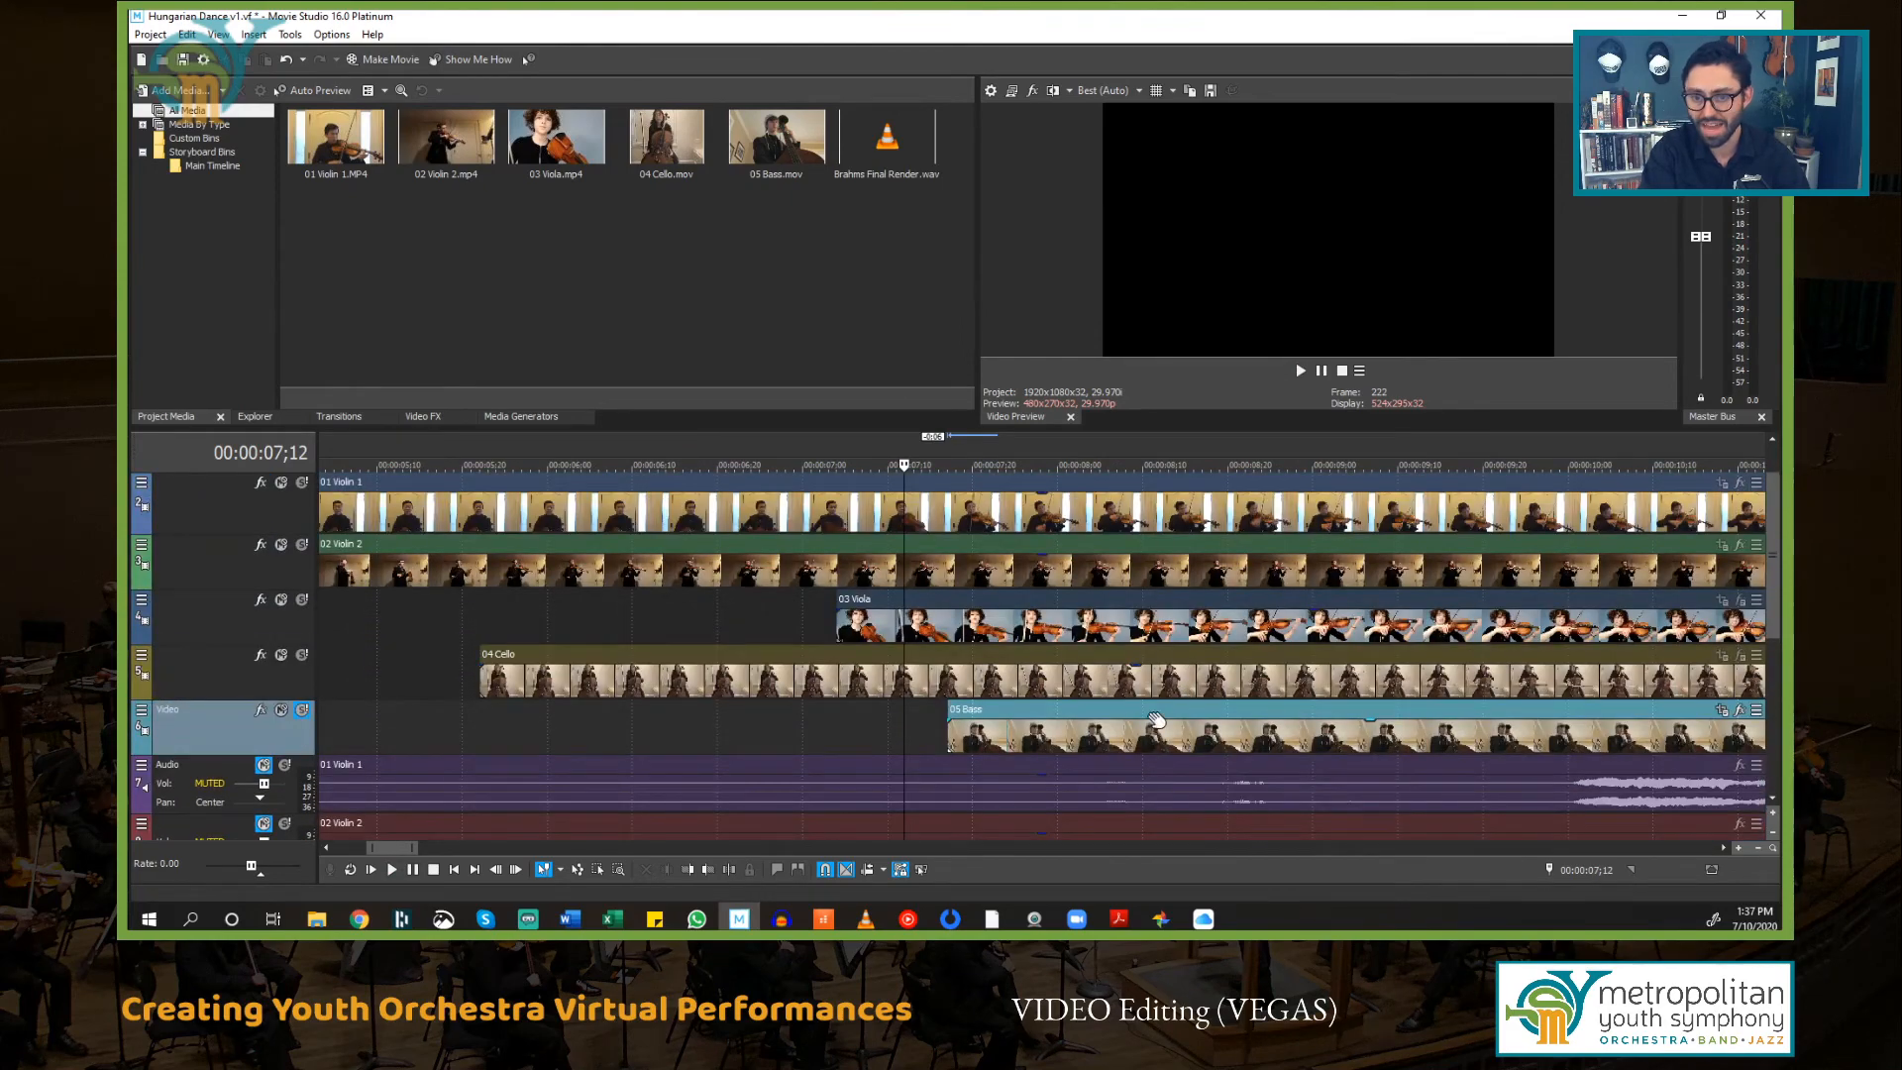
{"action": "left_click_drag", "start_coordinate": [1103, 715], "coordinate": [1077, 714]}
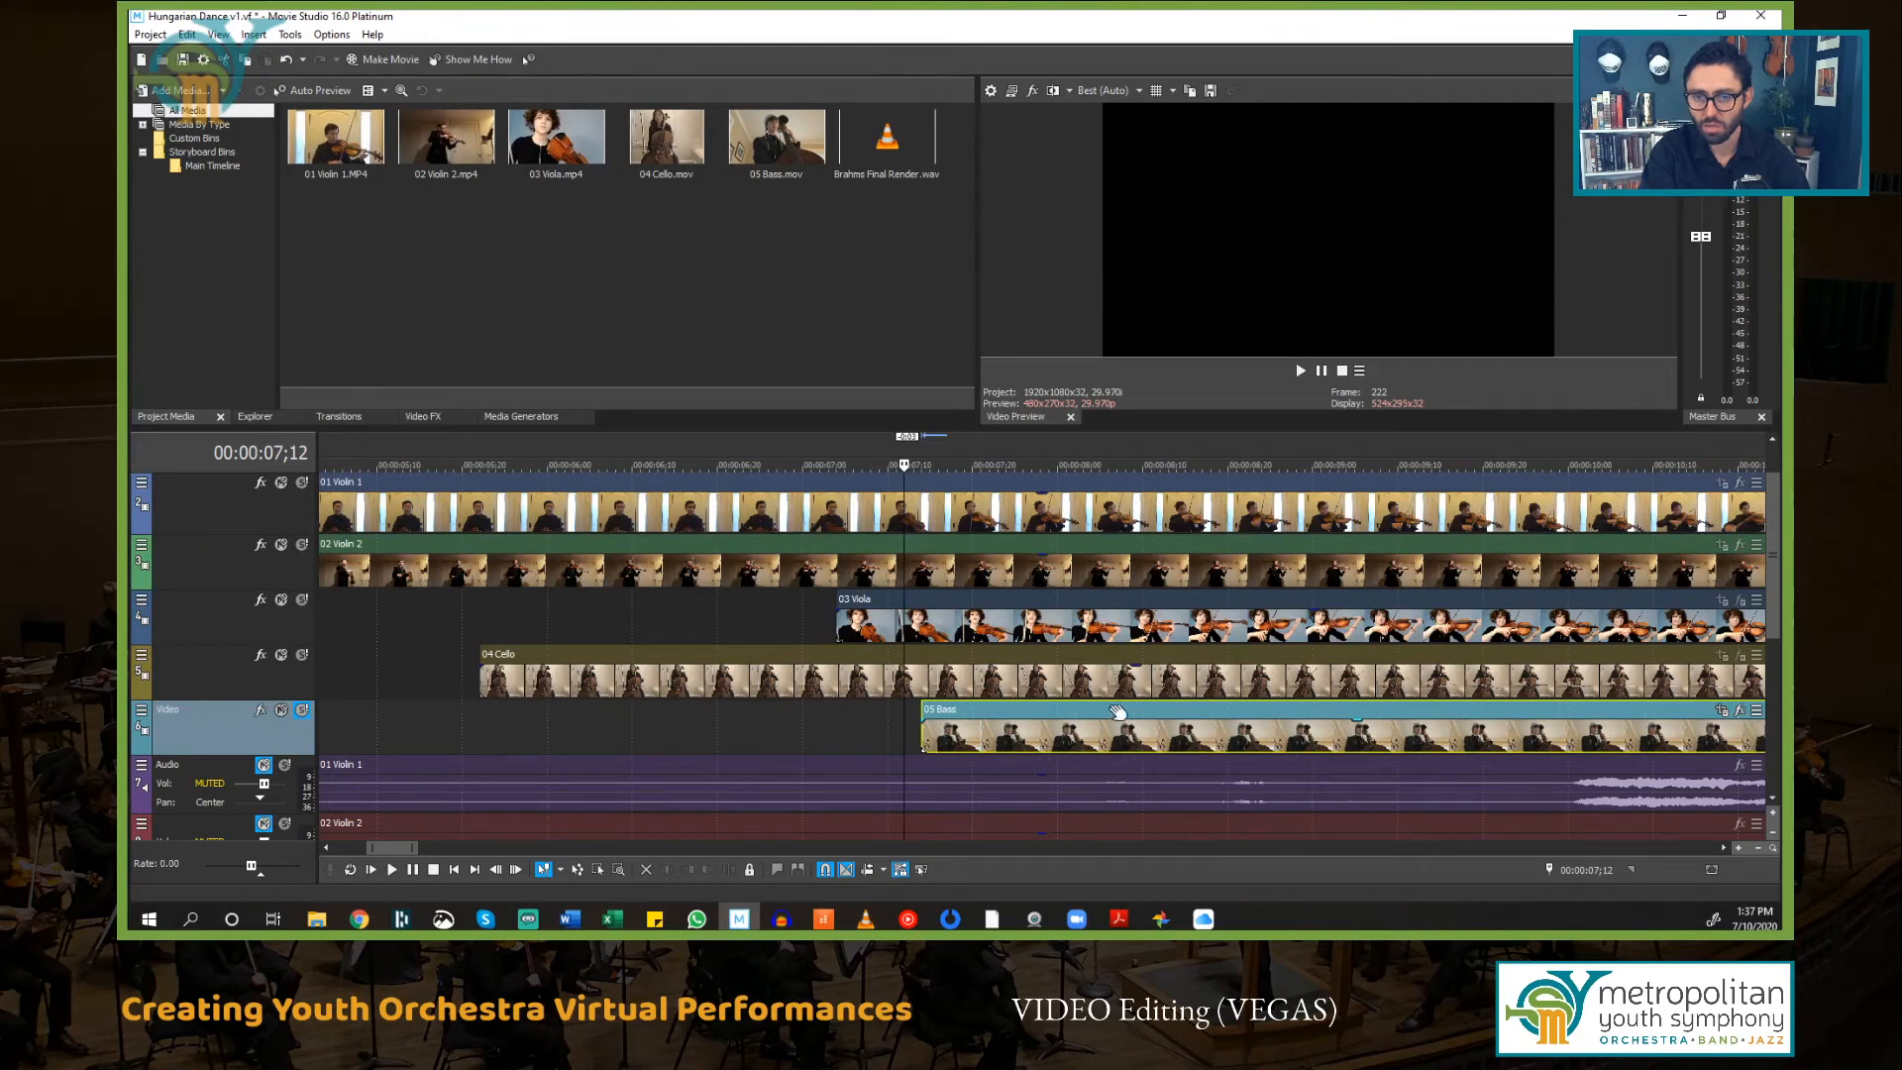
{"action": "key", "text": "space"}
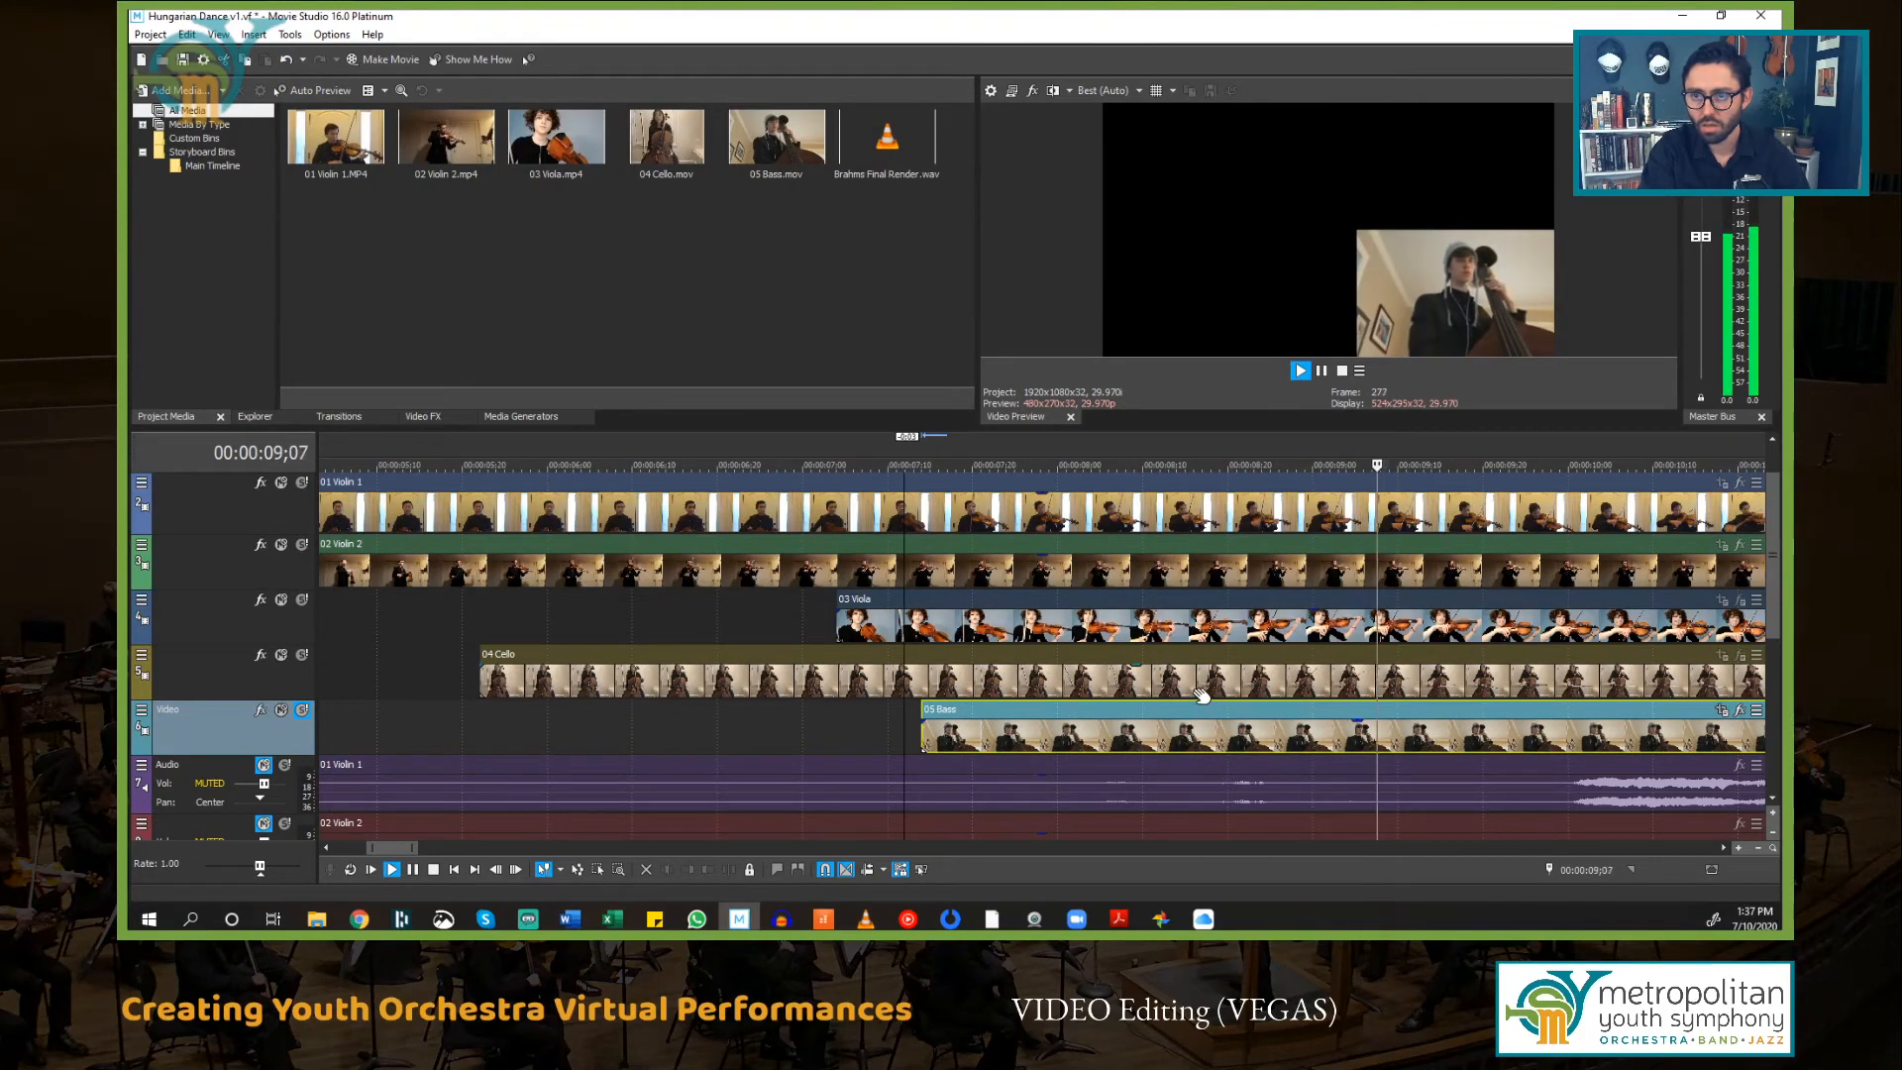
Step: Nudge the 05 Bass event slightly earlier once more at close zoom and play back to check its sync
{"action": "key", "text": "space"}
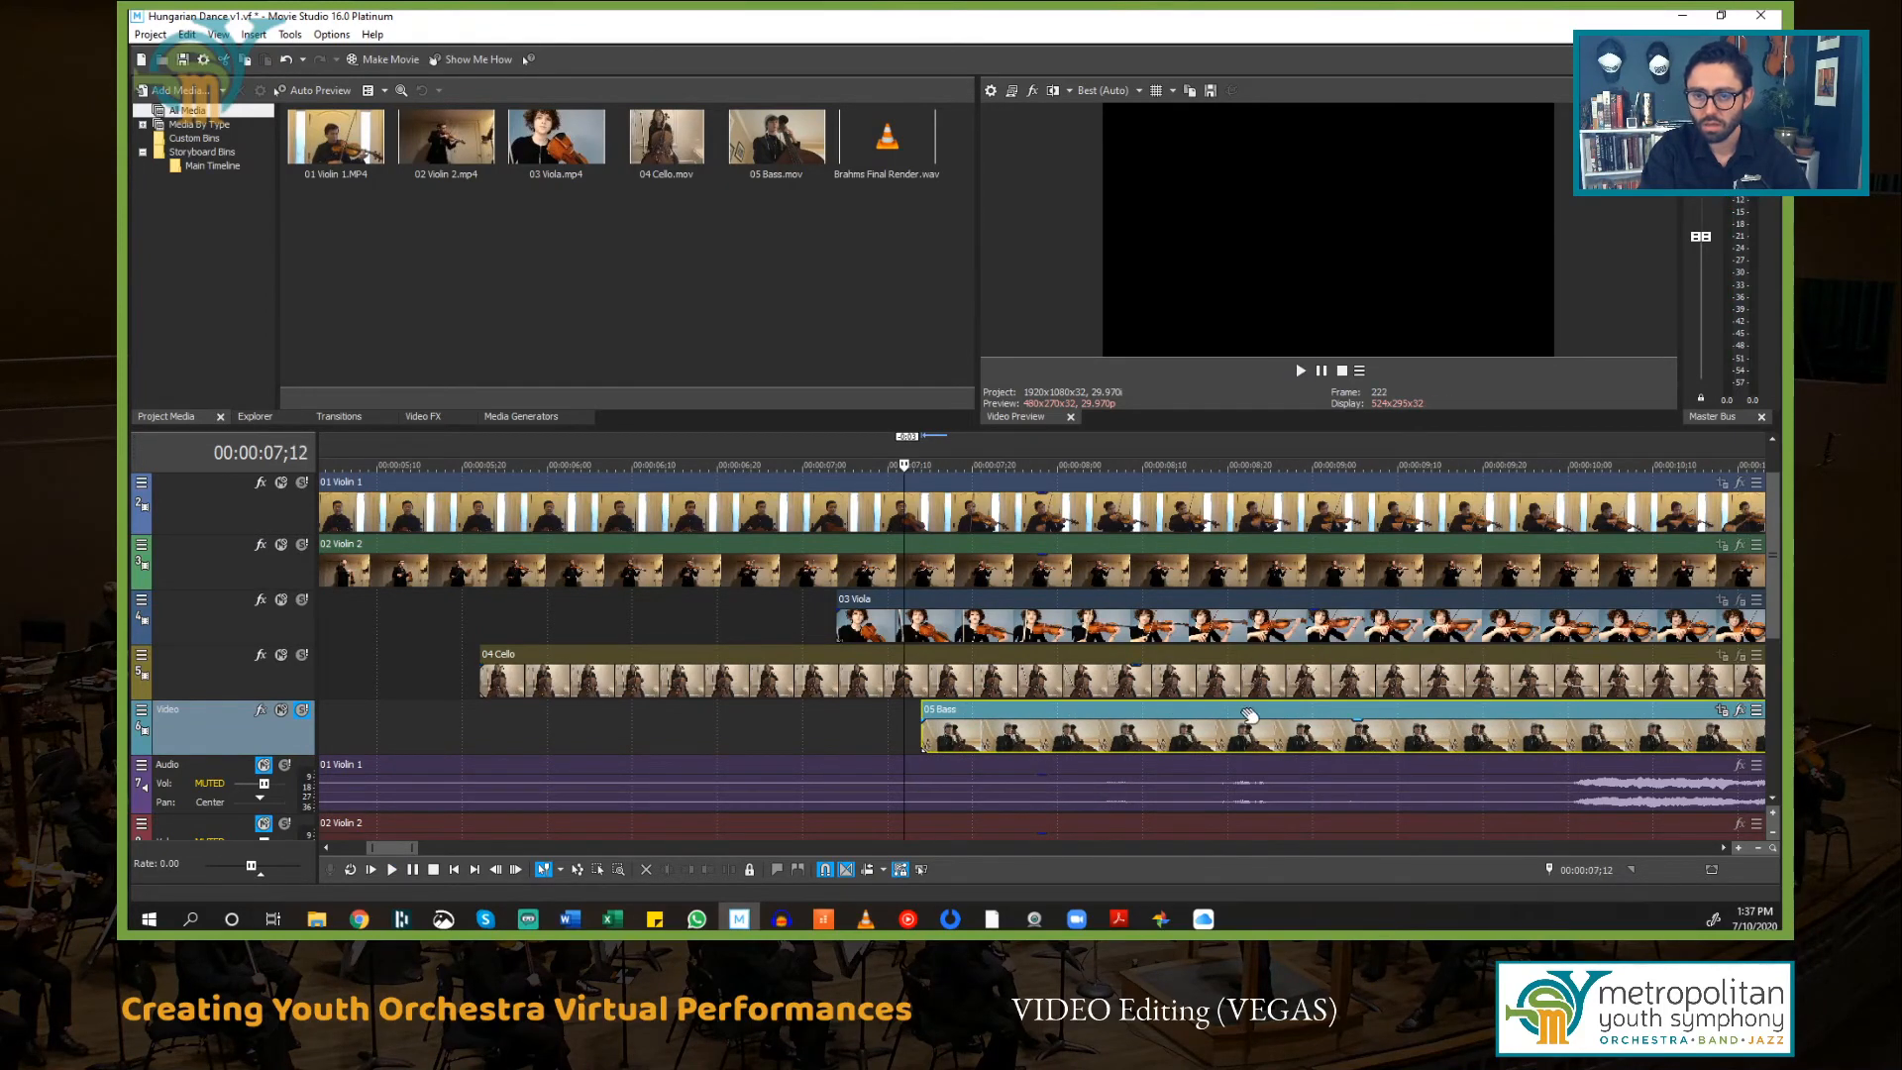
{"action": "key", "text": "space"}
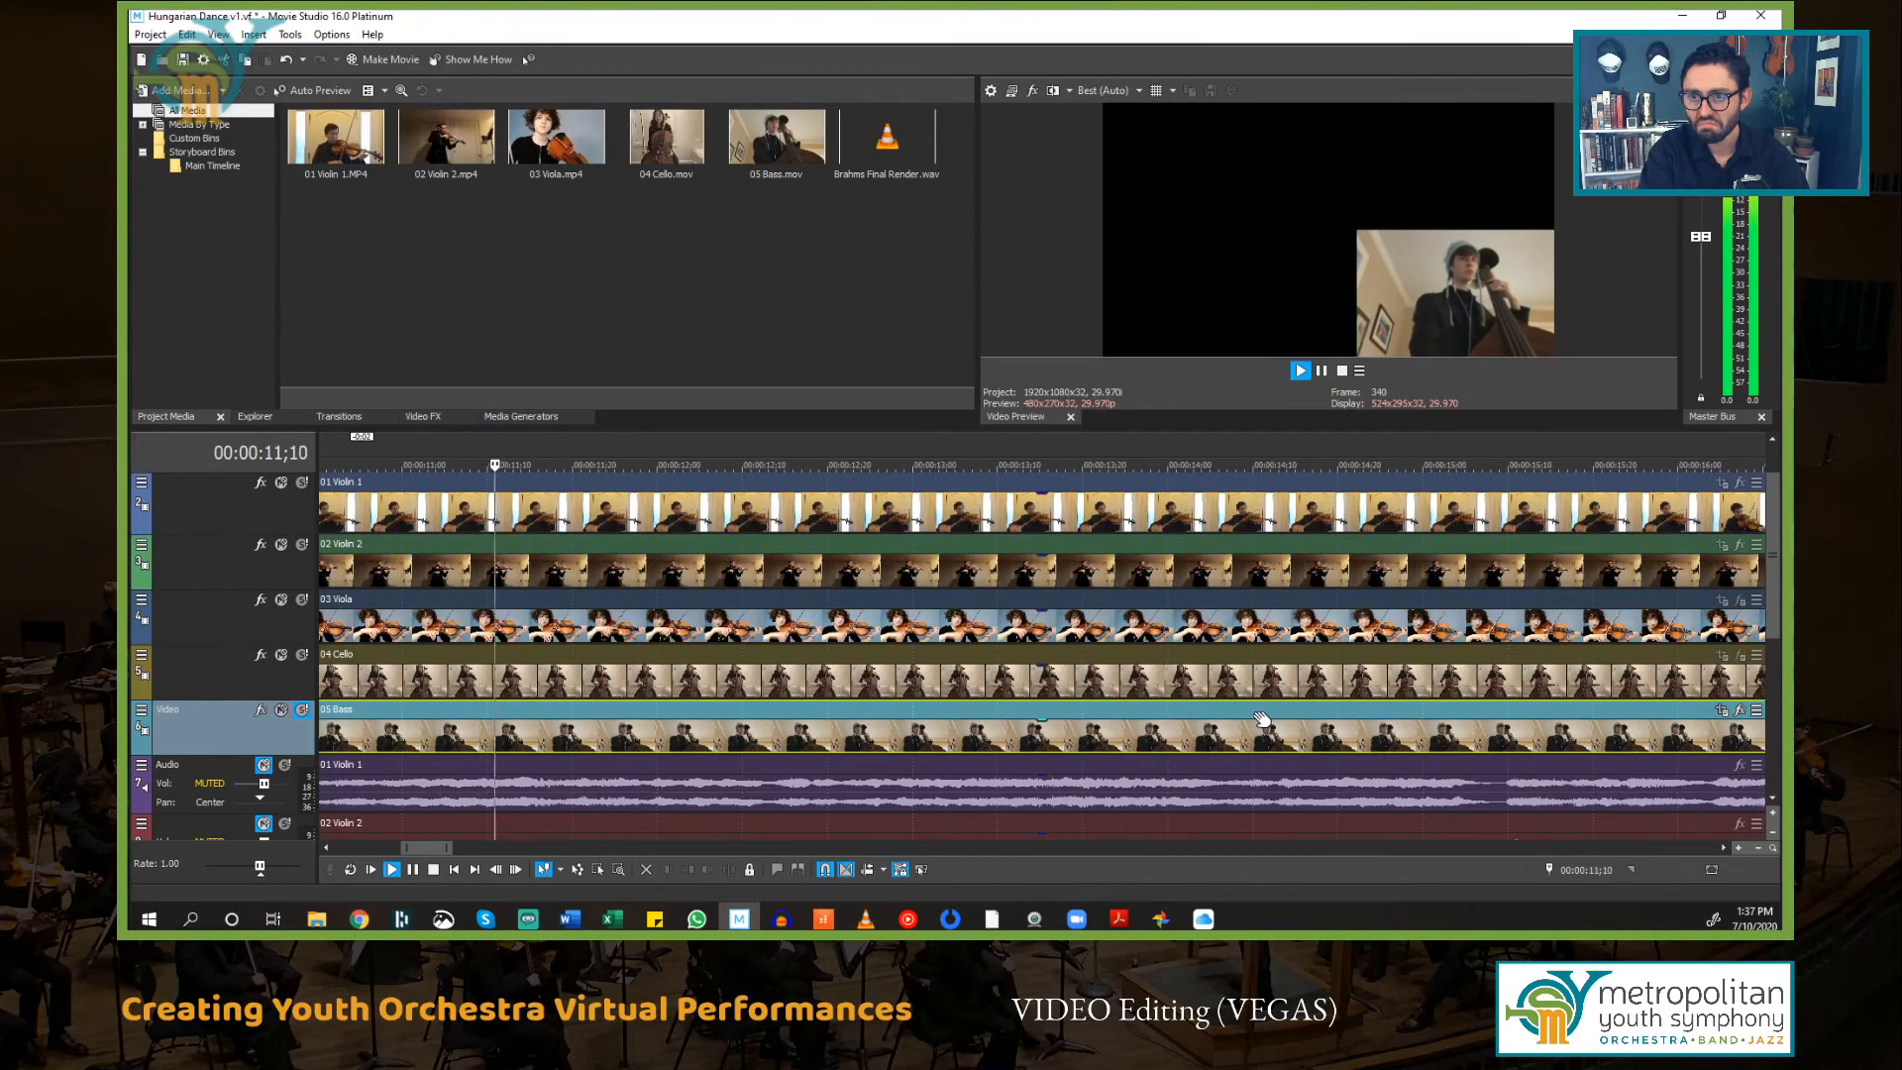
{"action": "key", "text": "space"}
{"action": "scroll", "coordinate": [1292, 719], "scroll_direction": "up", "scroll_amount": 2}
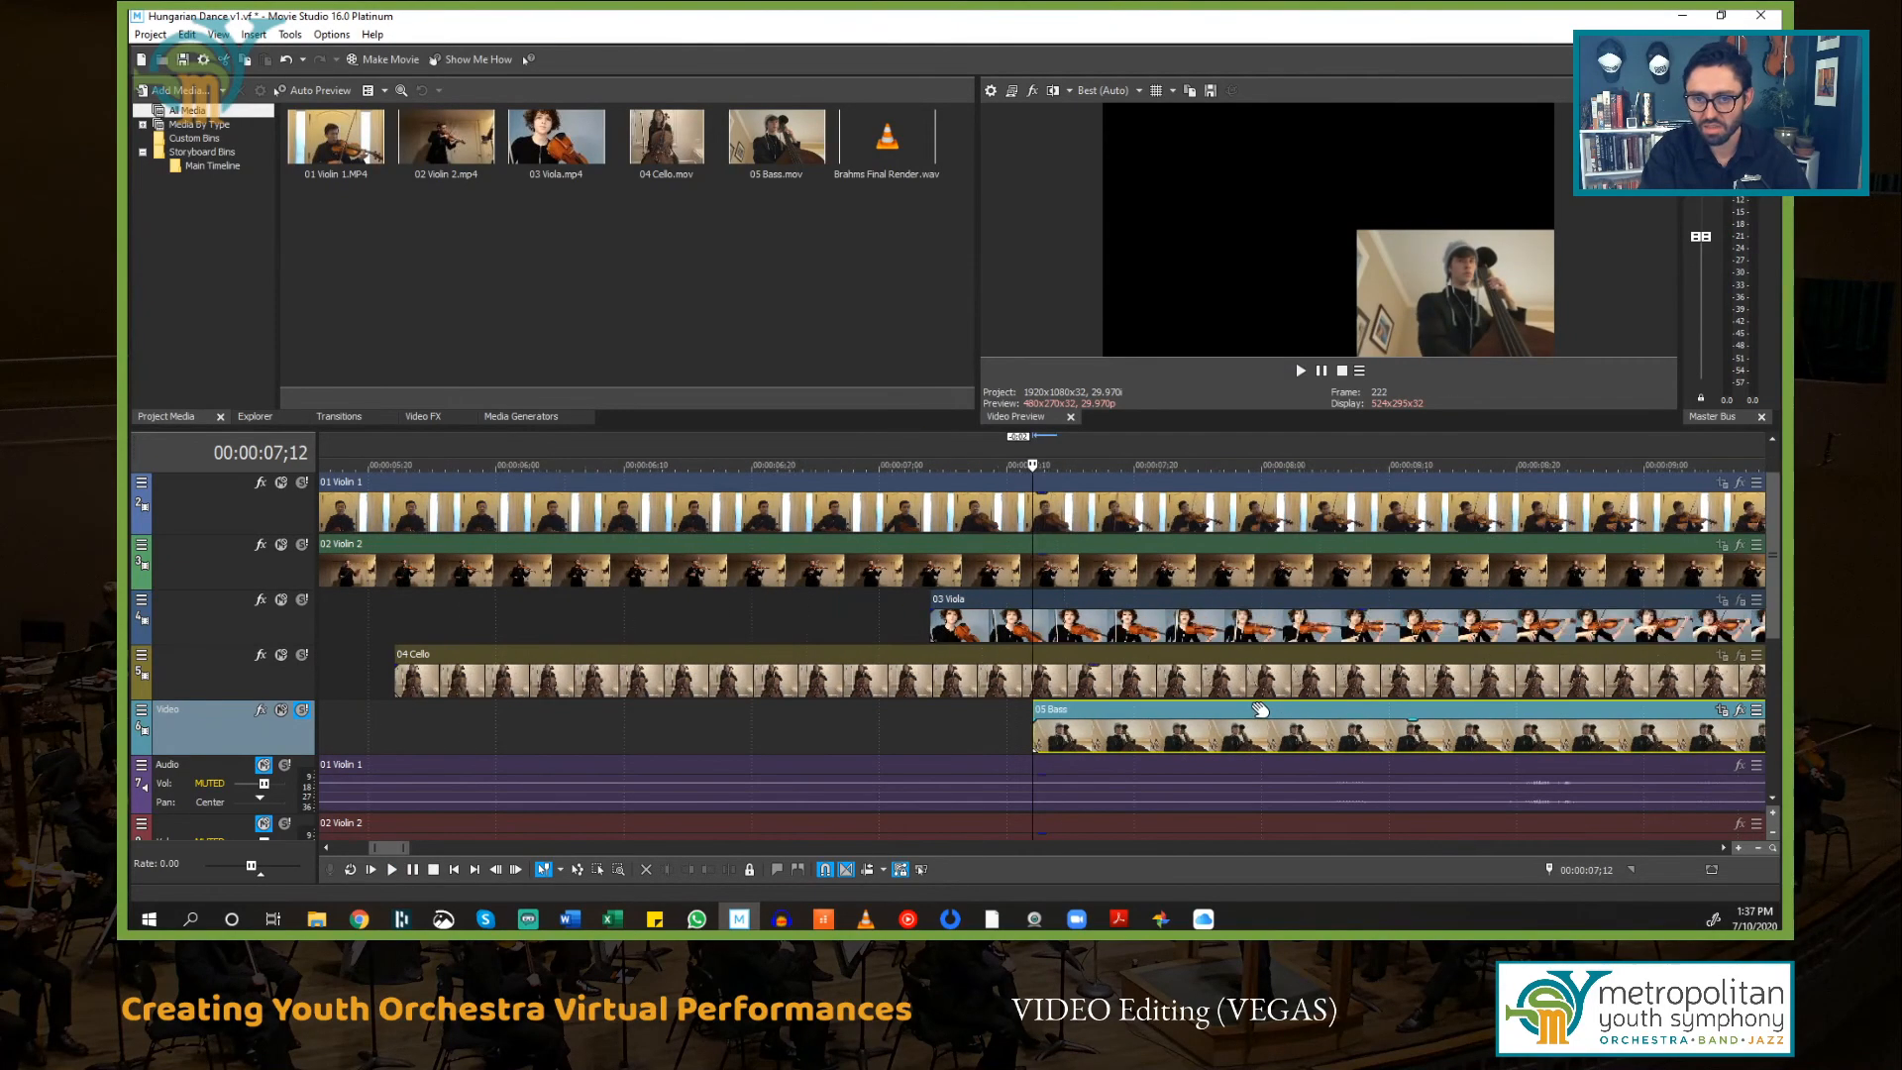
{"action": "scroll", "coordinate": [1256, 714], "scroll_direction": "up", "scroll_amount": 1}
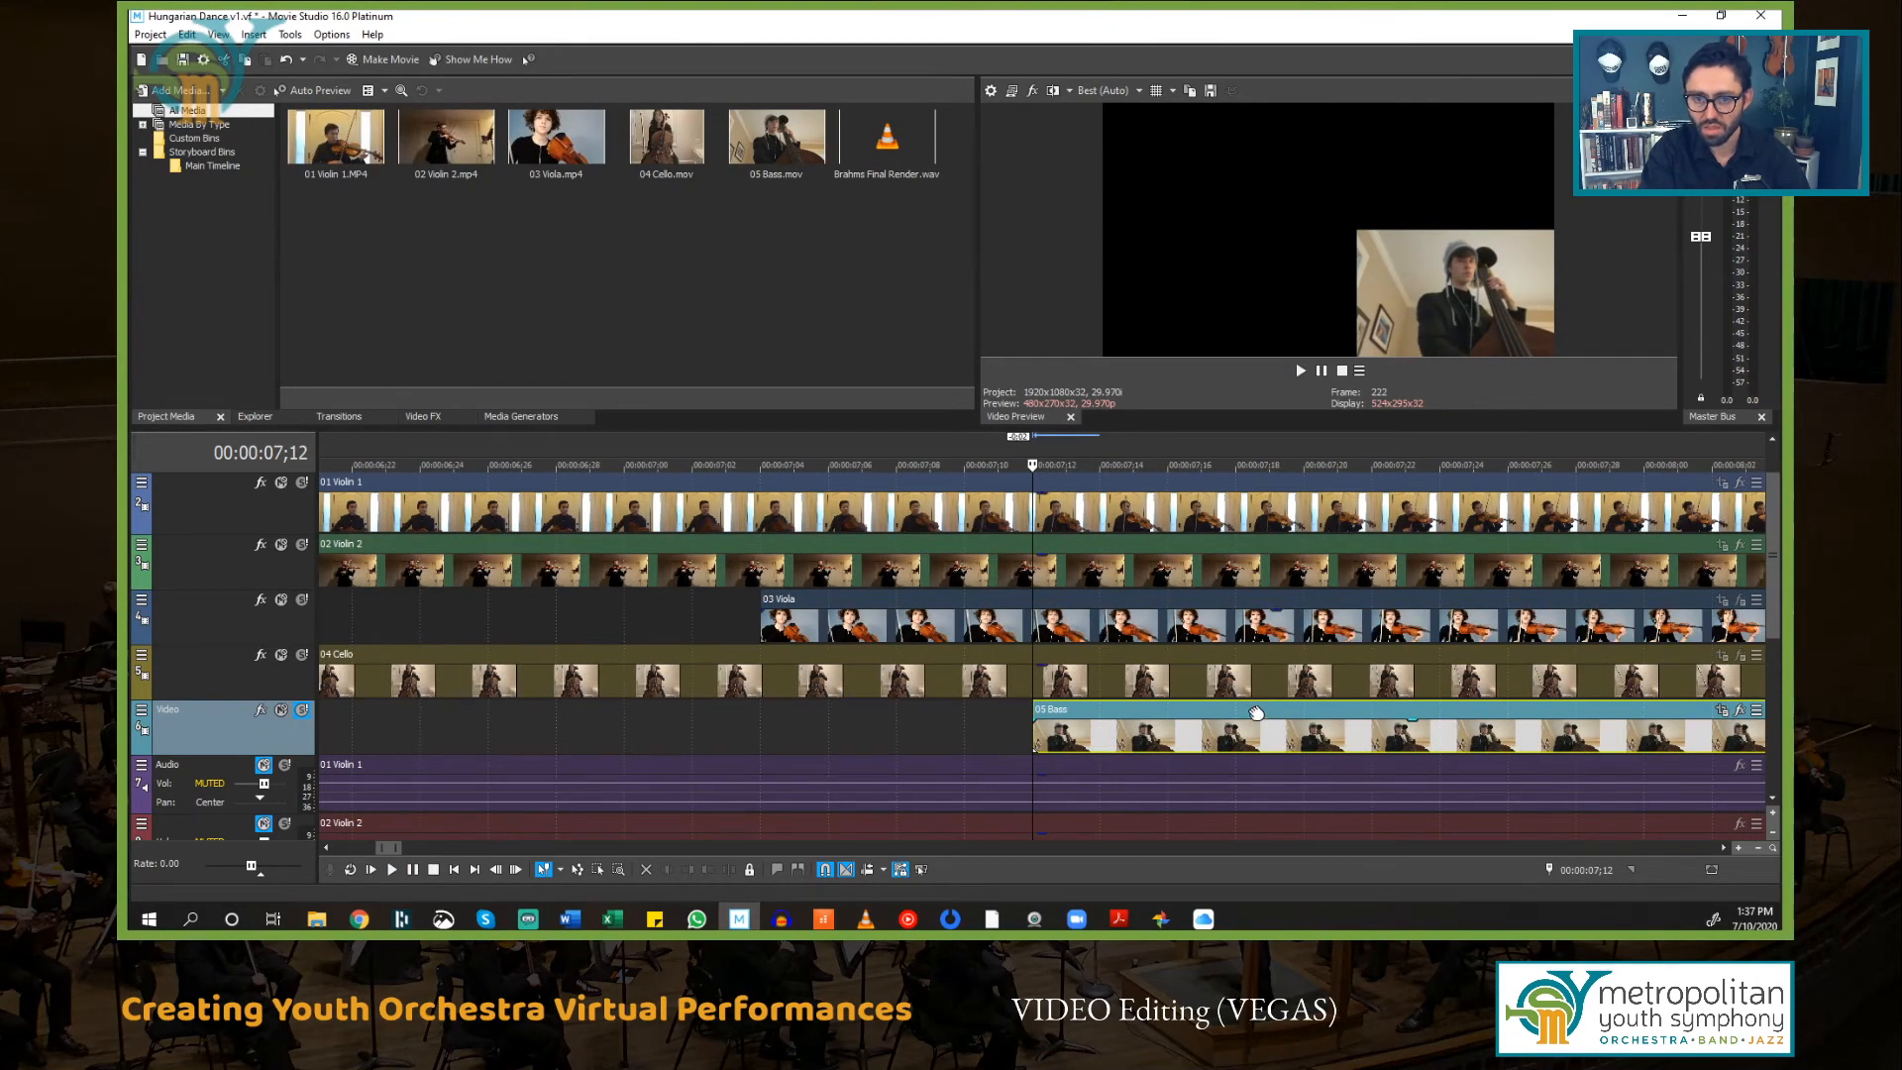
{"action": "left_click_drag", "start_coordinate": [1251, 716], "coordinate": [1236, 719]}
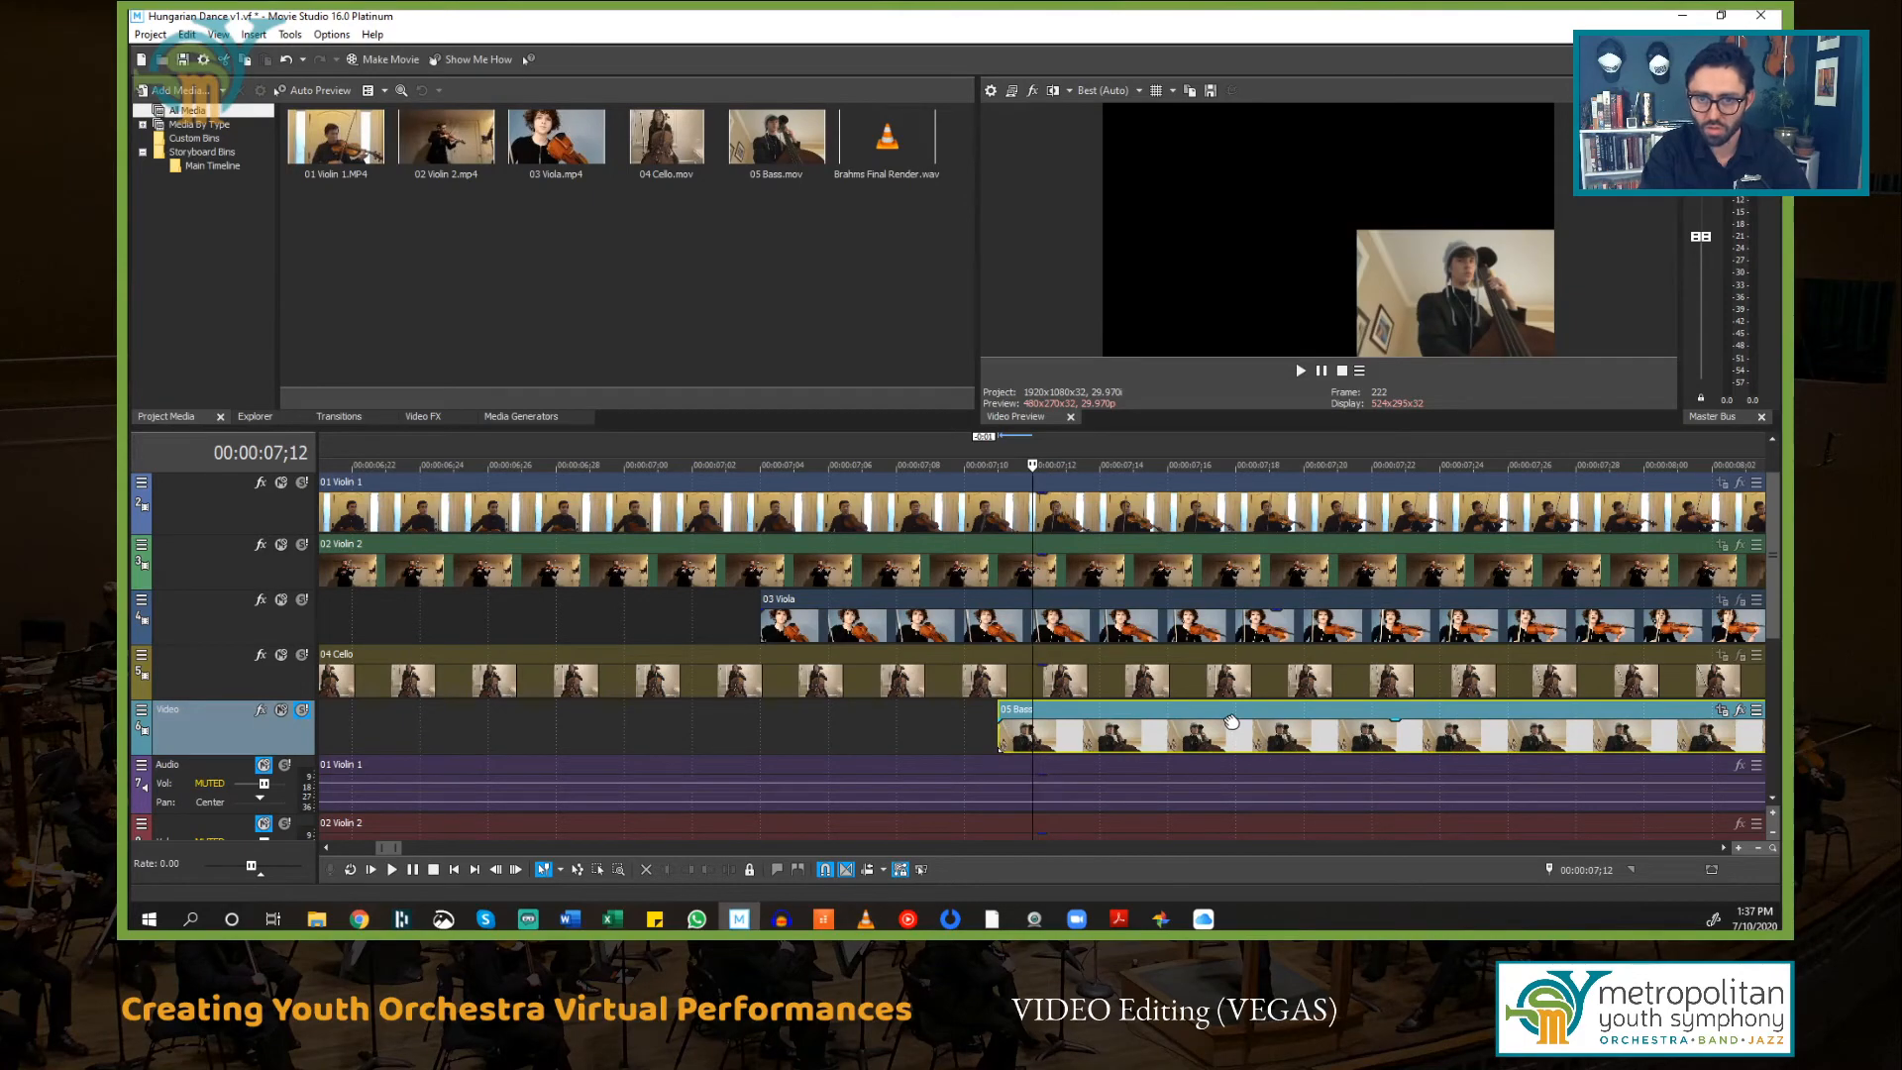
{"action": "left_click", "coordinate": [936, 723]}
{"action": "scroll", "coordinate": [935, 716], "scroll_direction": "down", "scroll_amount": 3}
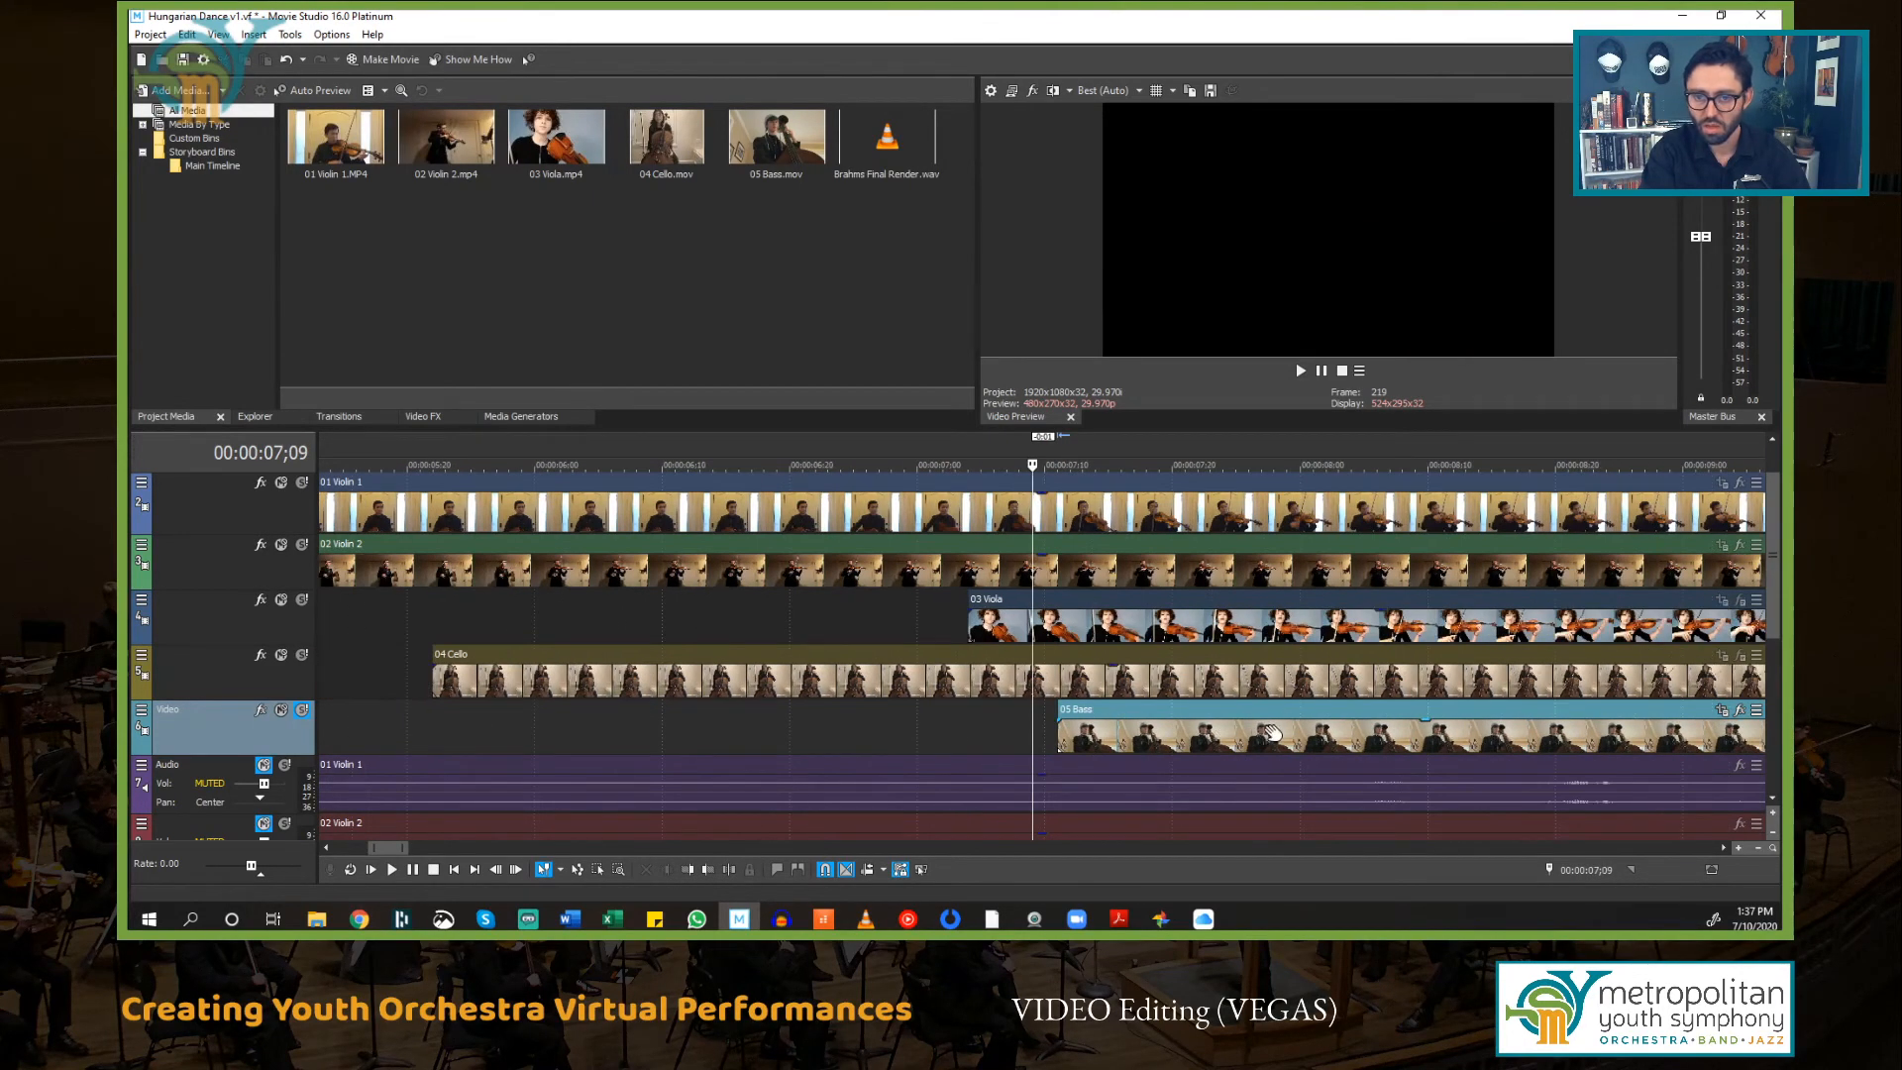
{"action": "key", "text": "space"}
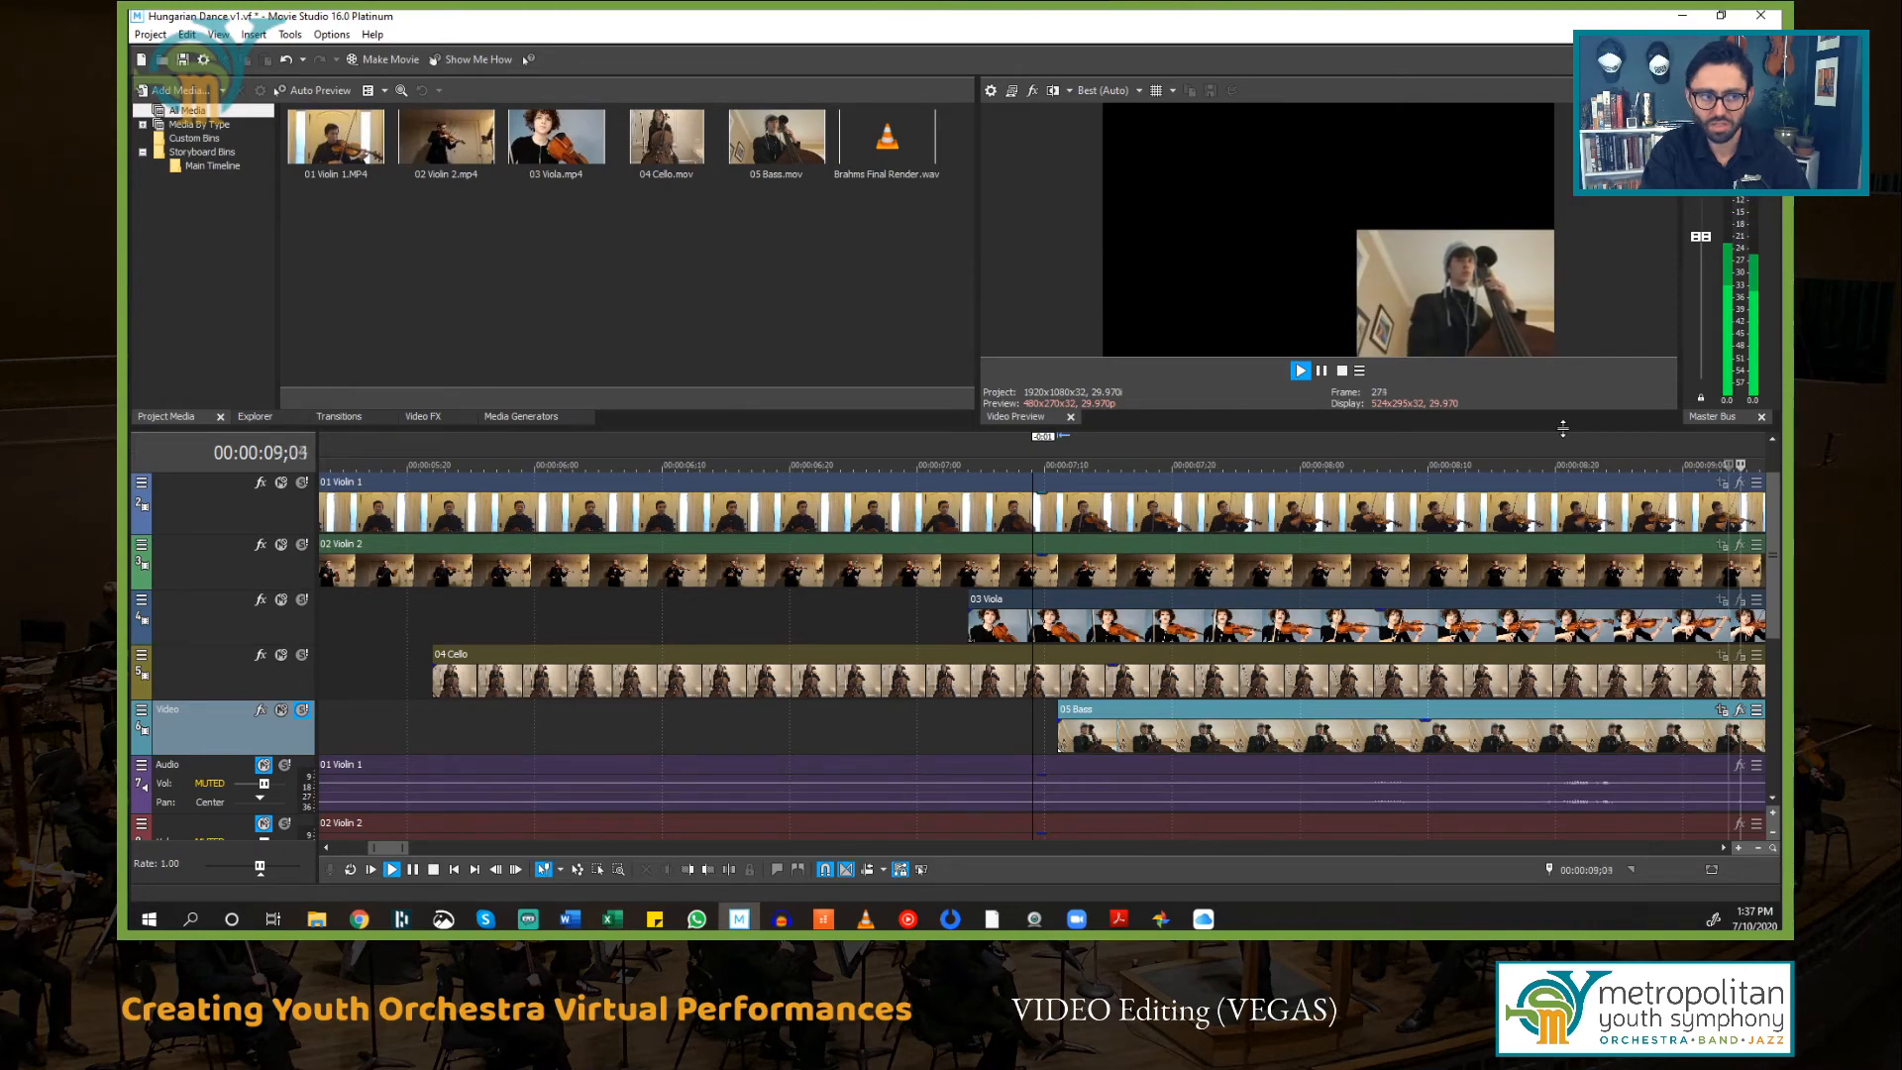
{"action": "key", "text": "space"}
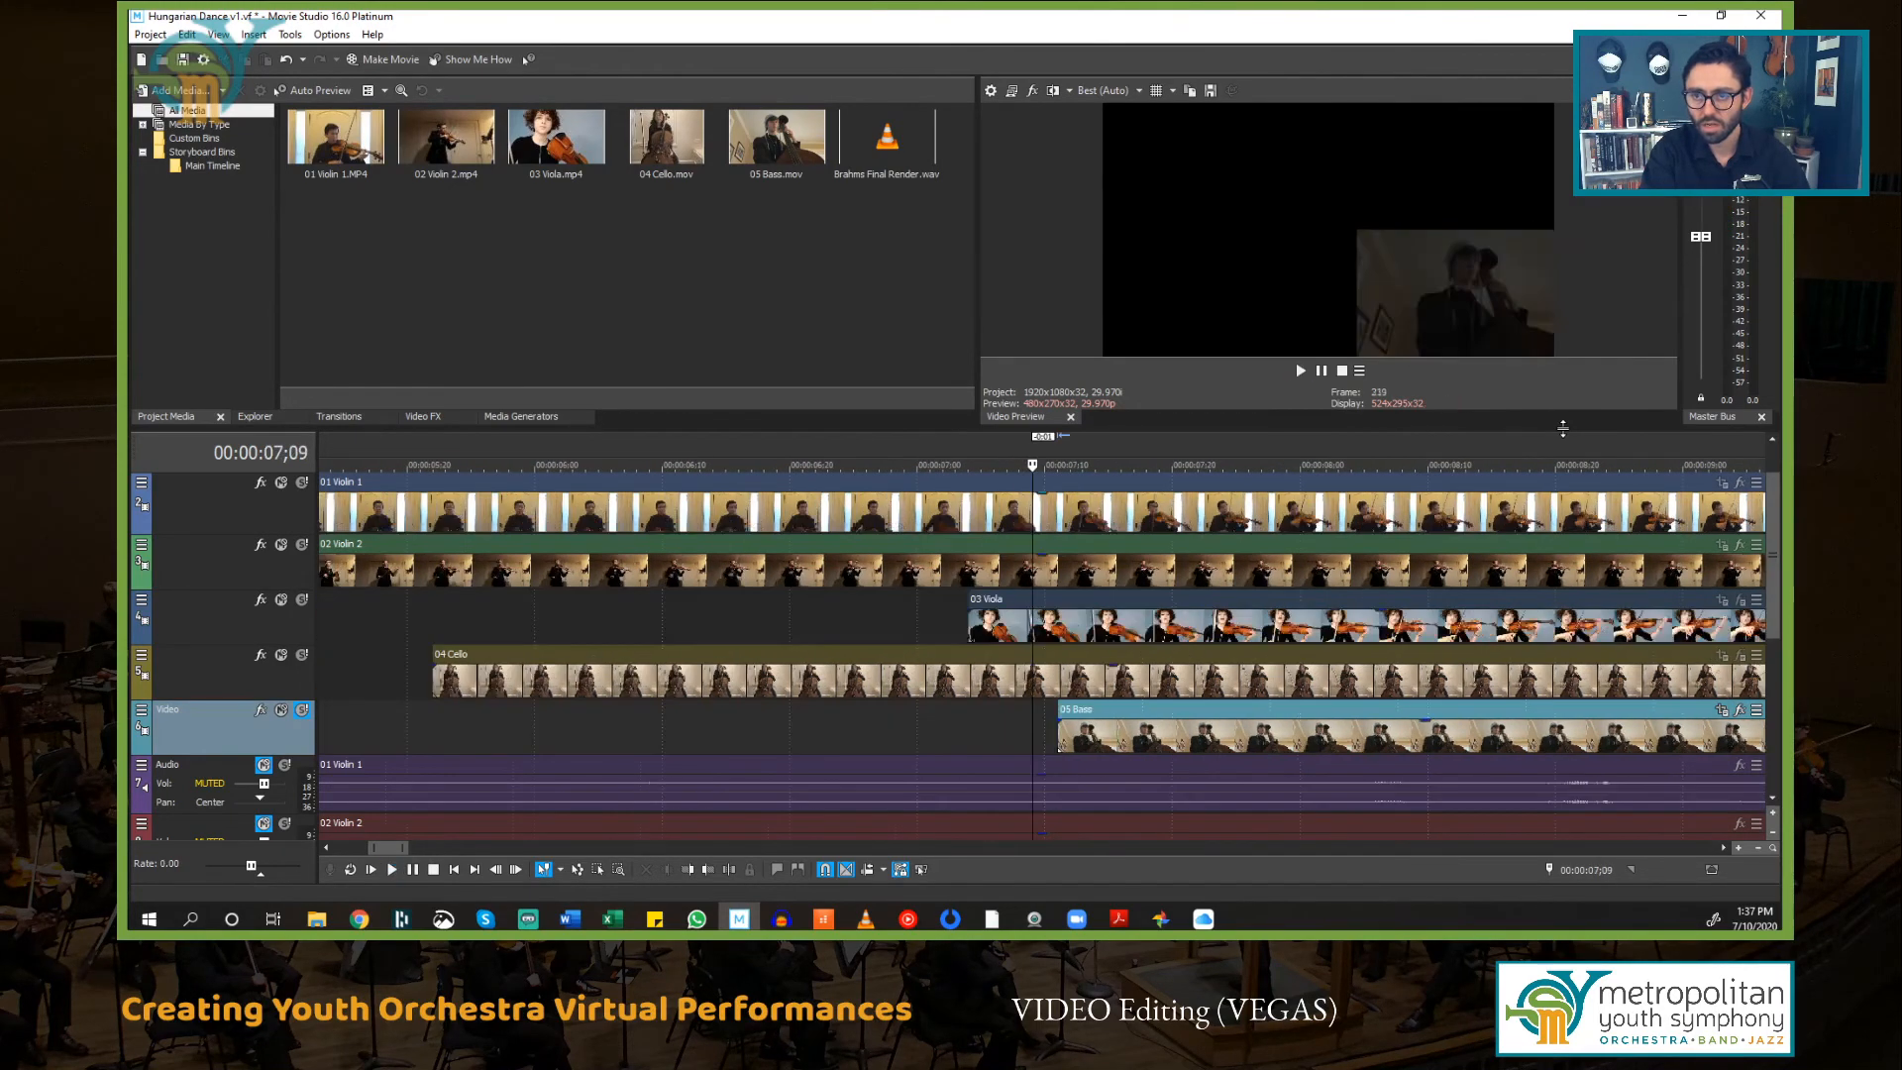
Step: Unsolo the 05 Bass track so all video tracks show in the preview
{"action": "scroll", "coordinate": [1024, 706], "scroll_direction": "down", "scroll_amount": 6}
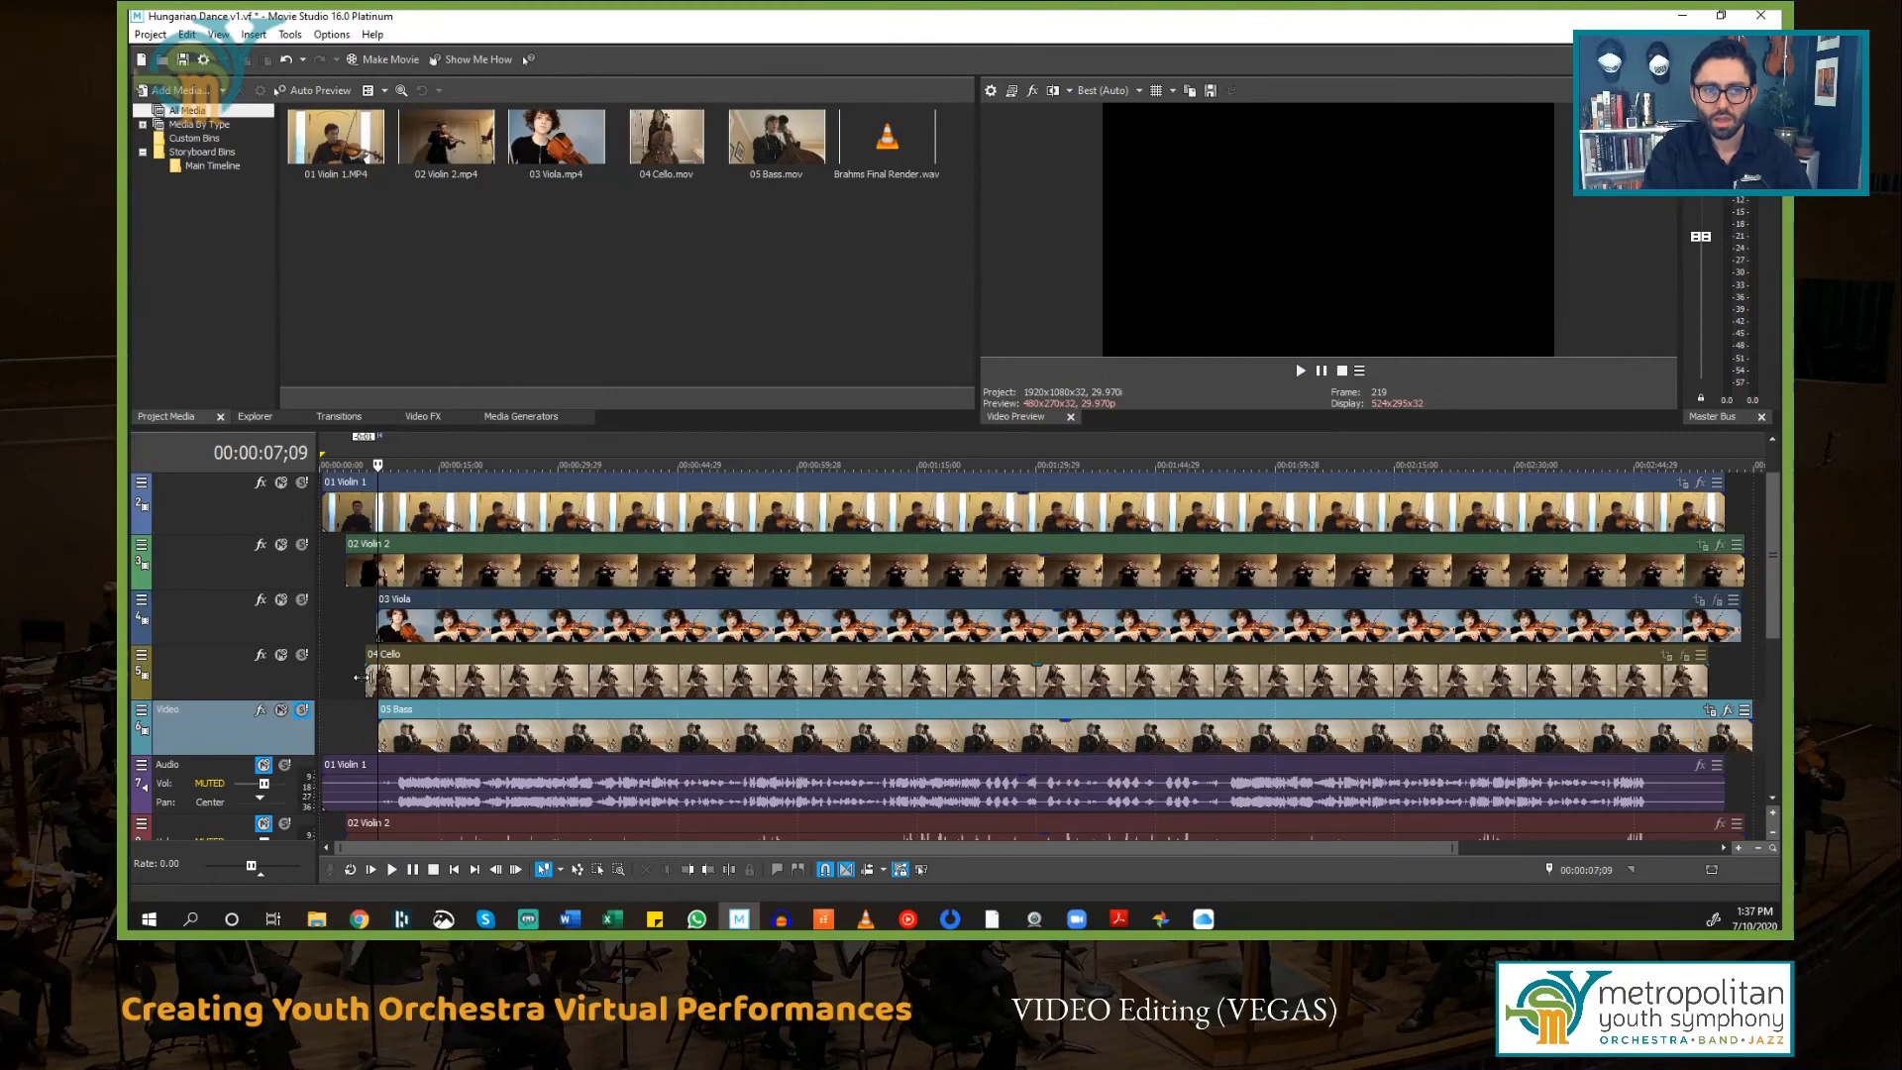
{"action": "left_click", "coordinate": [303, 711]}
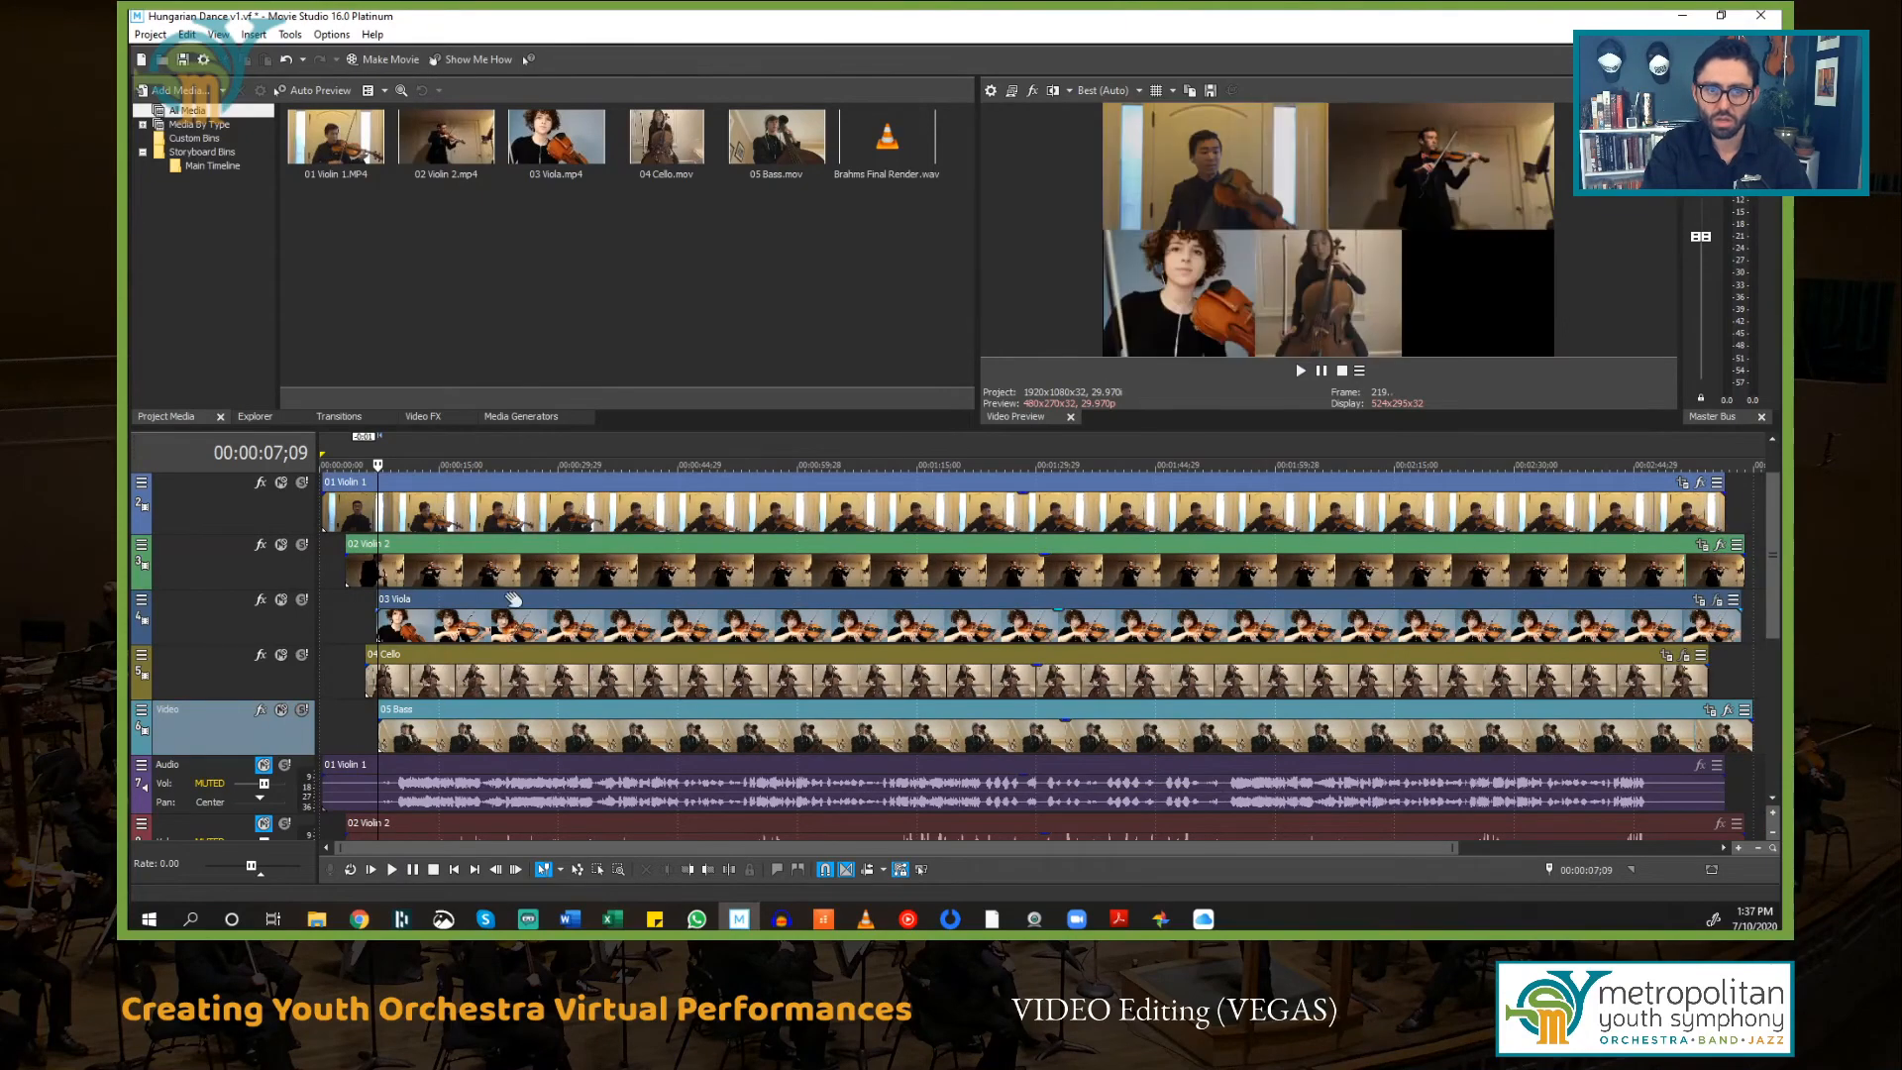
{"action": "left_click", "coordinate": [656, 574]}
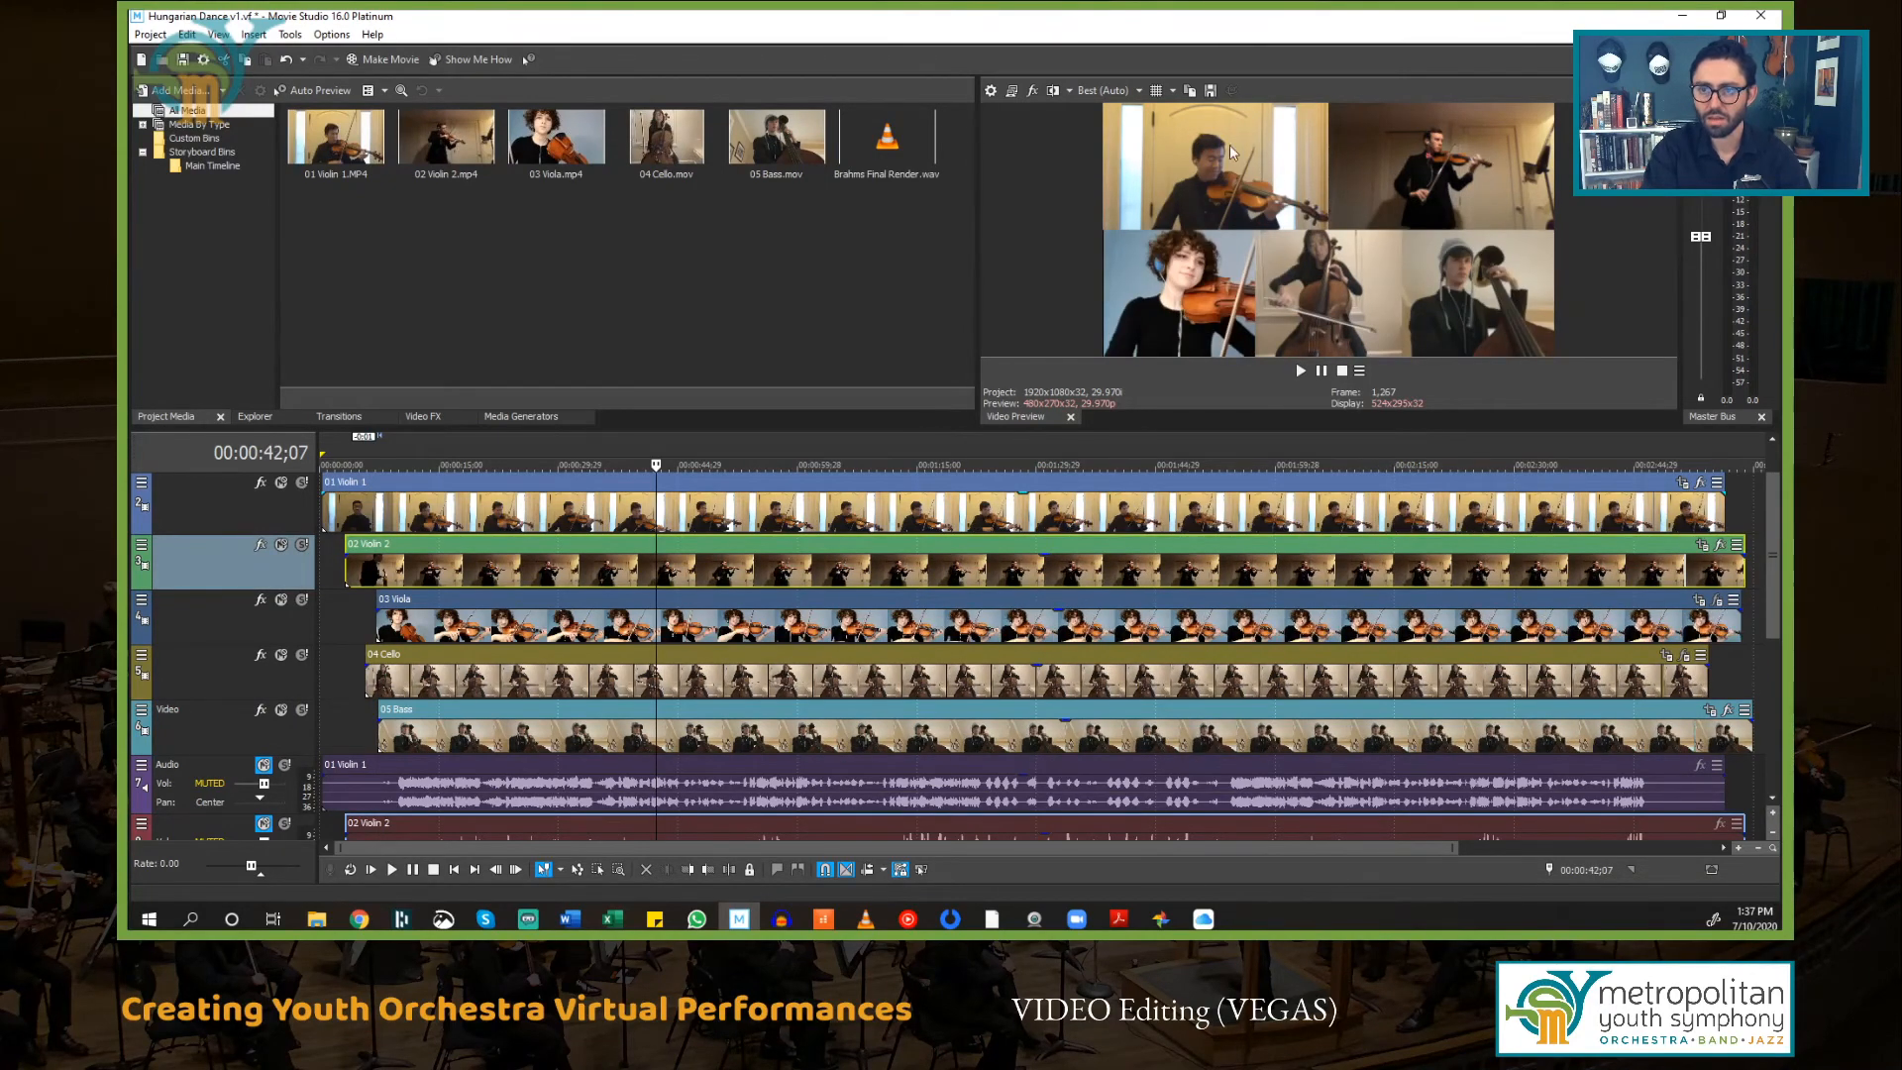
Step: Play back all parts together from near the start to check the overall sync
{"action": "scroll", "coordinate": [398, 677], "scroll_direction": "down", "scroll_amount": 2}
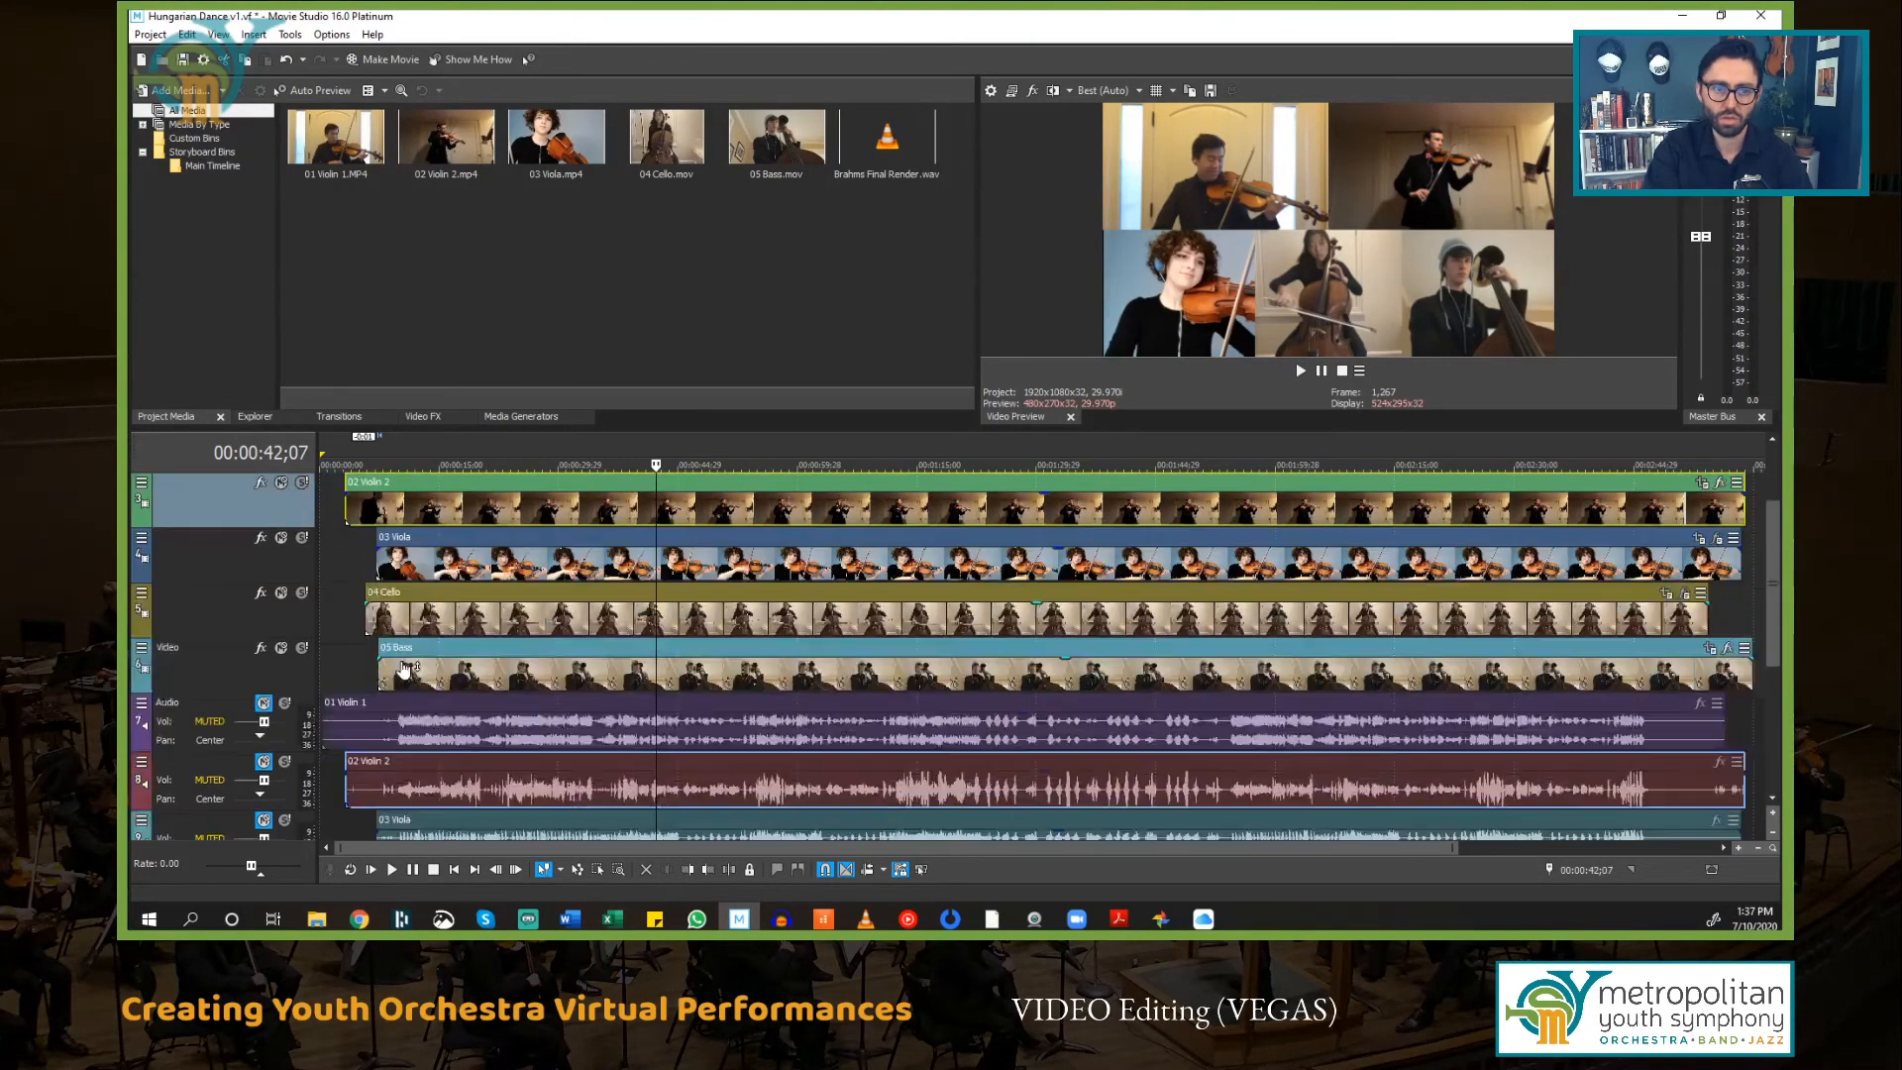
{"action": "scroll", "coordinate": [411, 674], "scroll_direction": "down", "scroll_amount": 1}
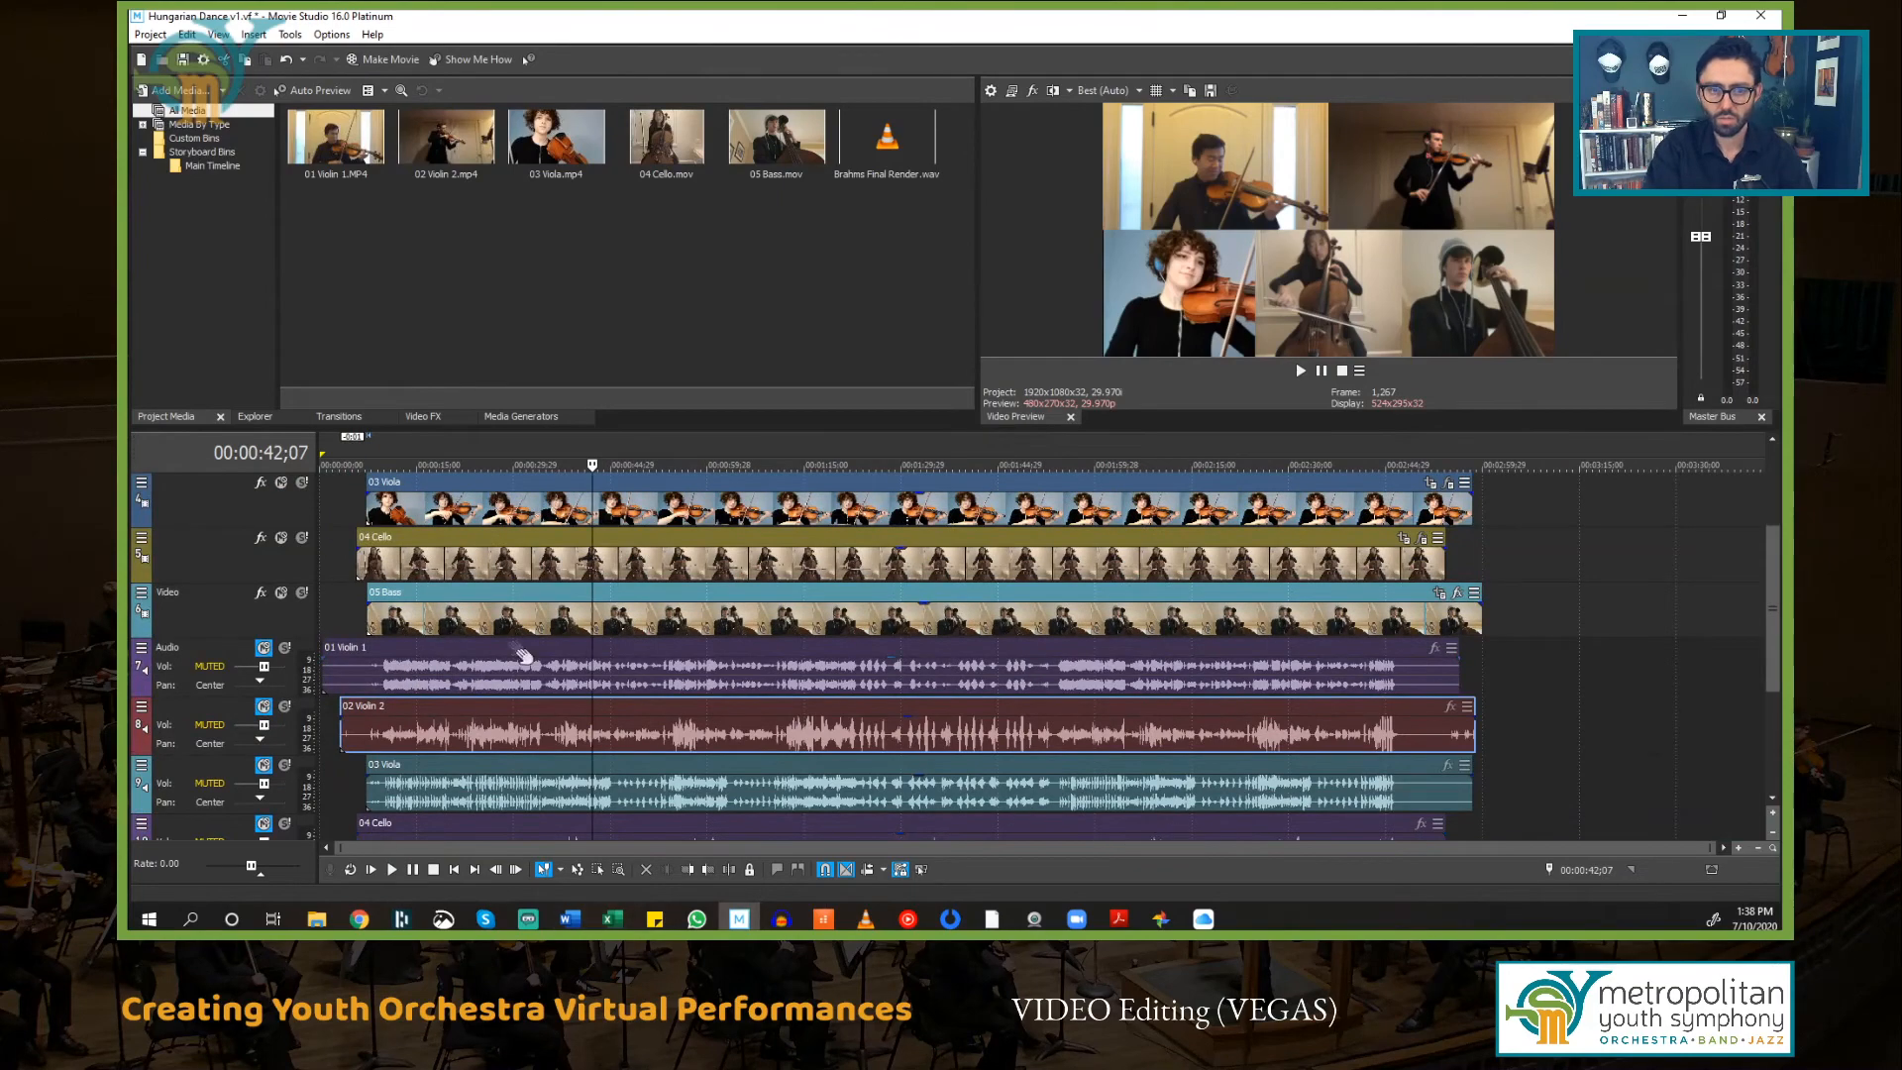
{"action": "scroll", "coordinate": [367, 708], "scroll_direction": "down", "scroll_amount": 3}
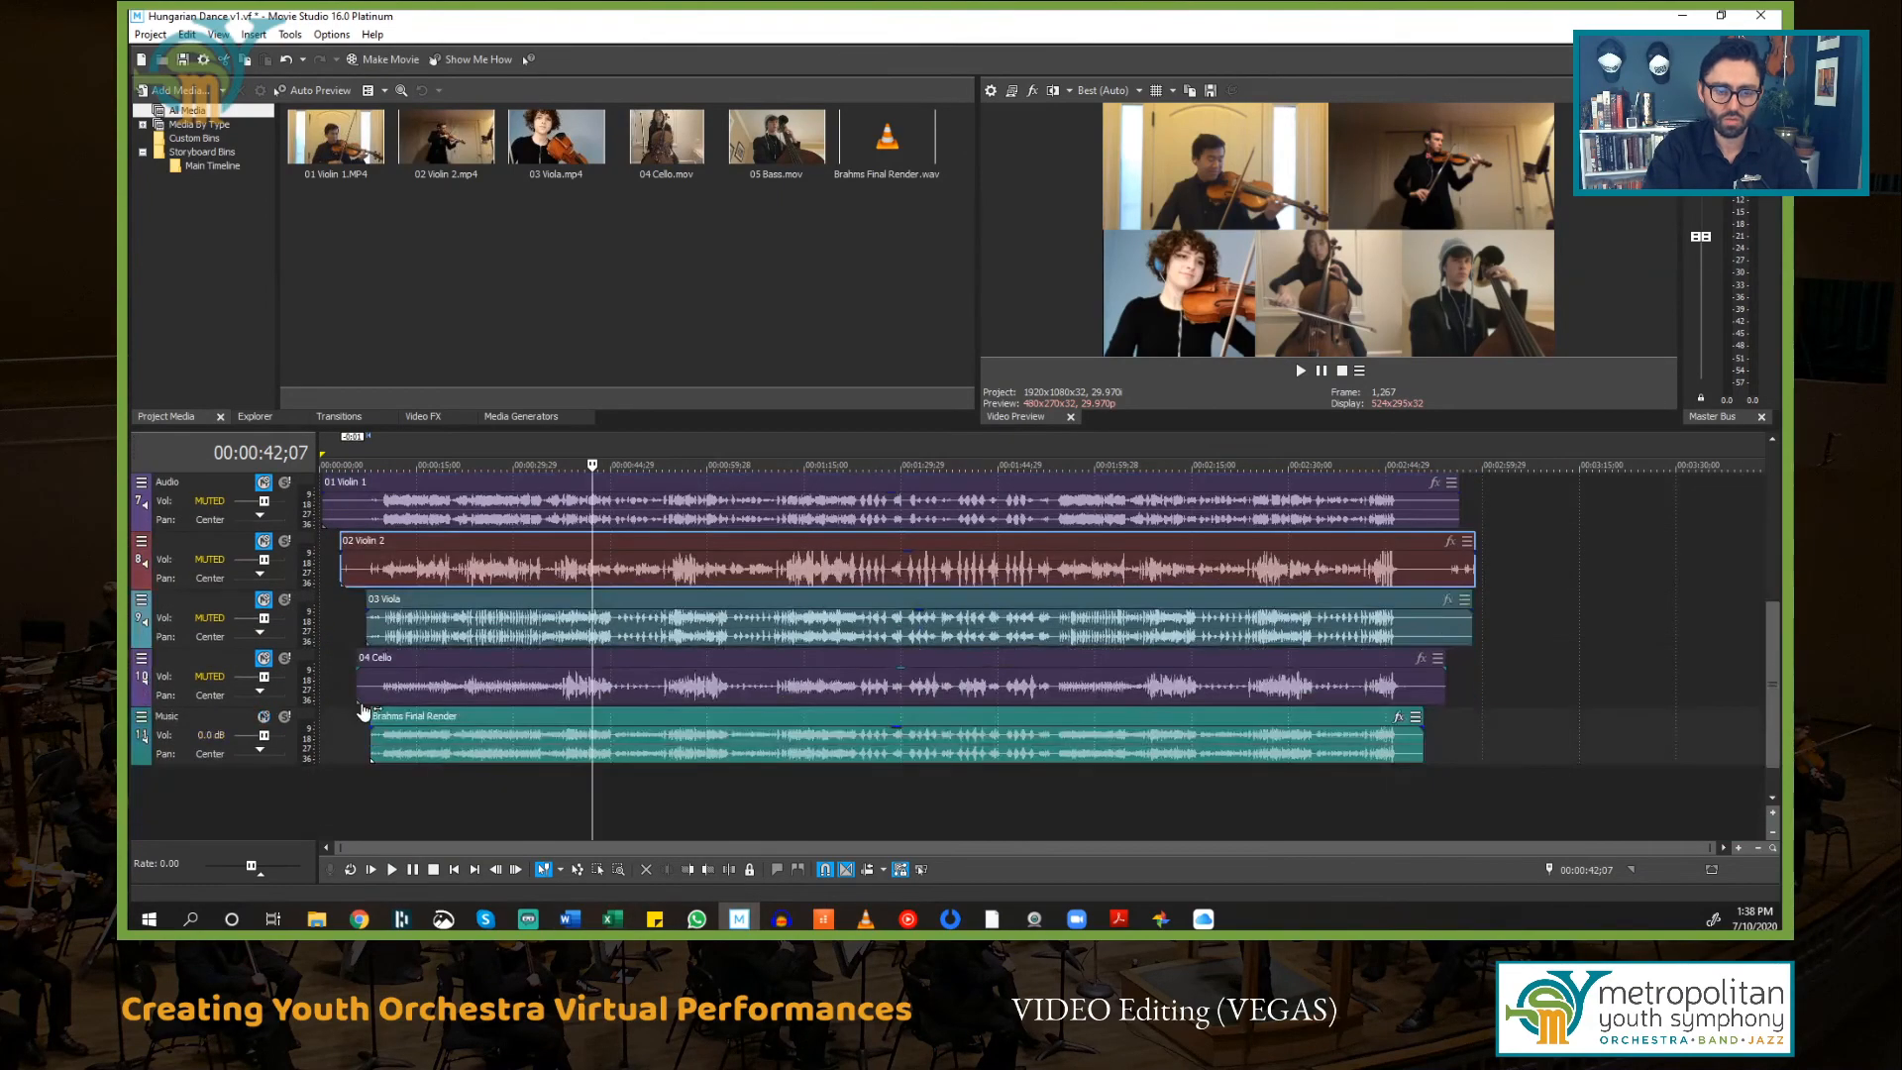
{"action": "left_click", "coordinate": [370, 780]}
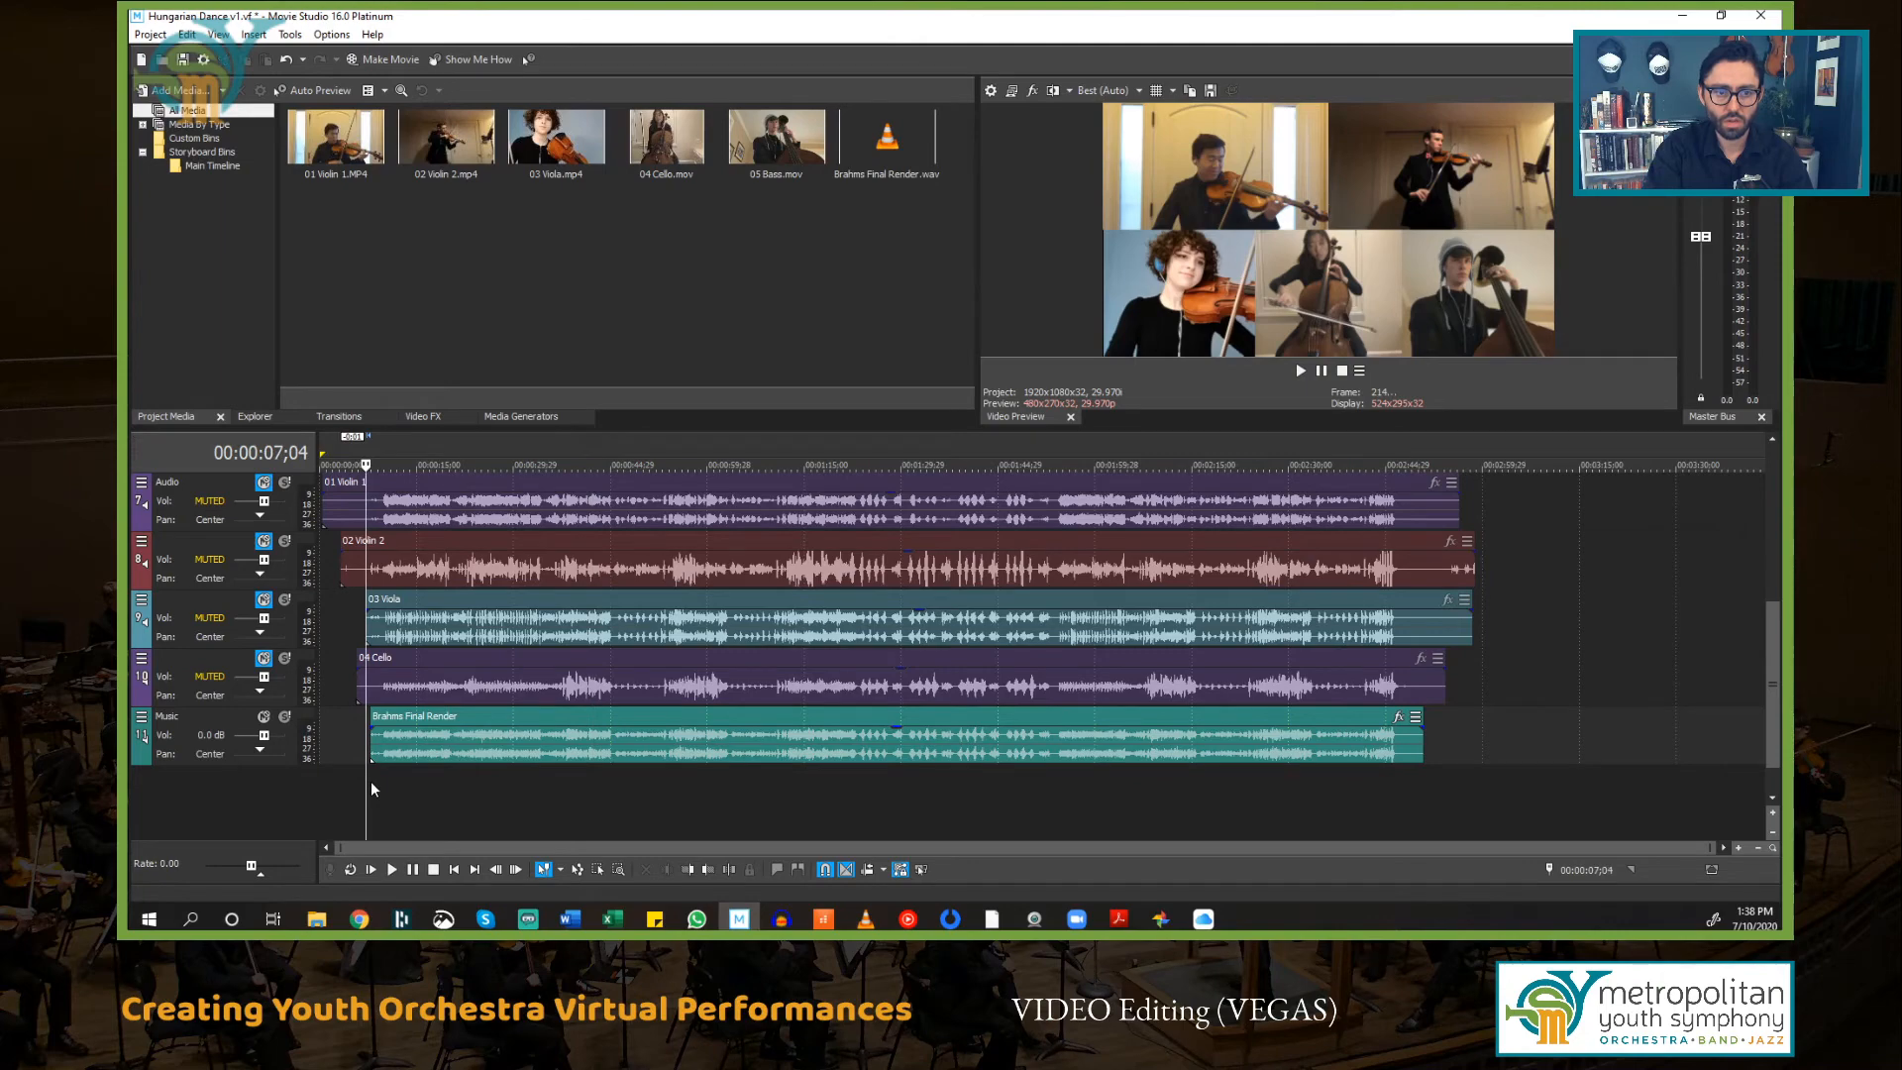
{"action": "key", "text": "space"}
{"action": "scroll", "coordinate": [377, 790], "scroll_direction": "up", "scroll_amount": 3}
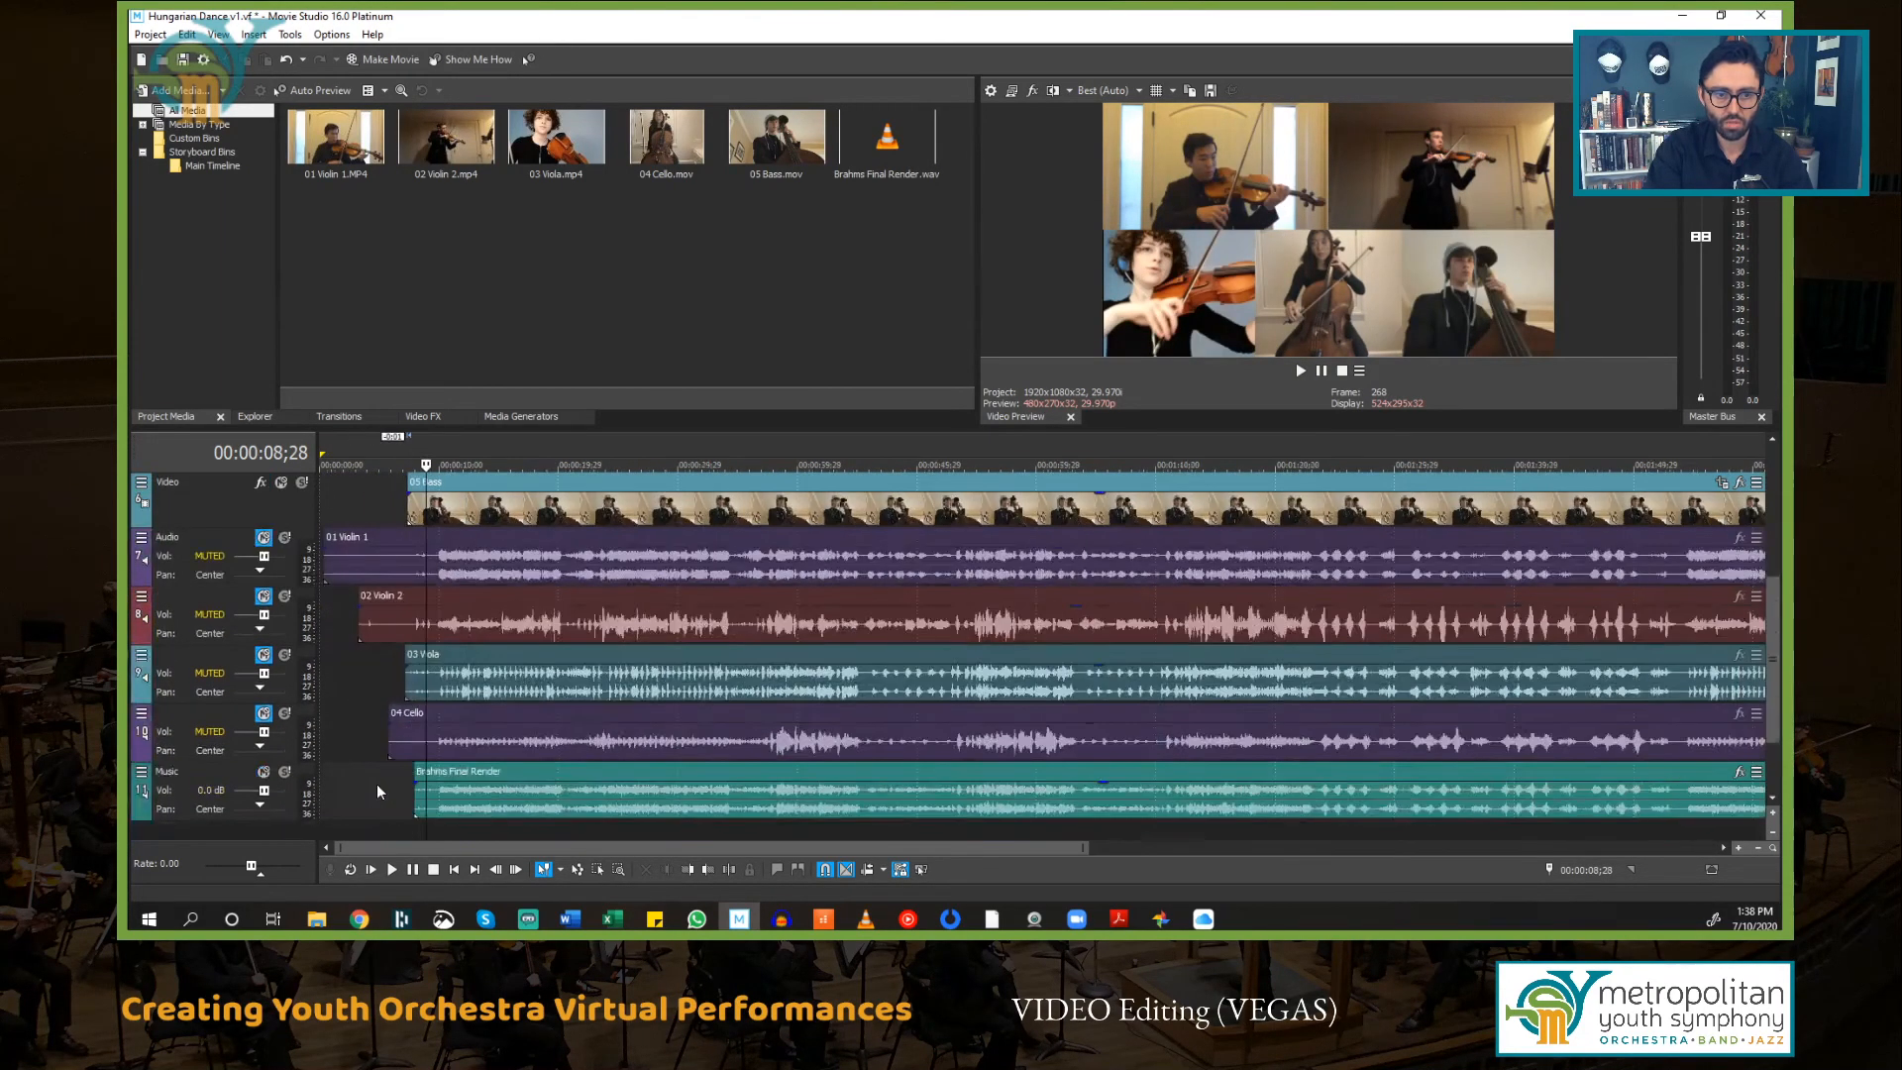
{"action": "scroll", "coordinate": [376, 791], "scroll_direction": "up", "scroll_amount": 1}
{"action": "left_click", "coordinate": [446, 828]}
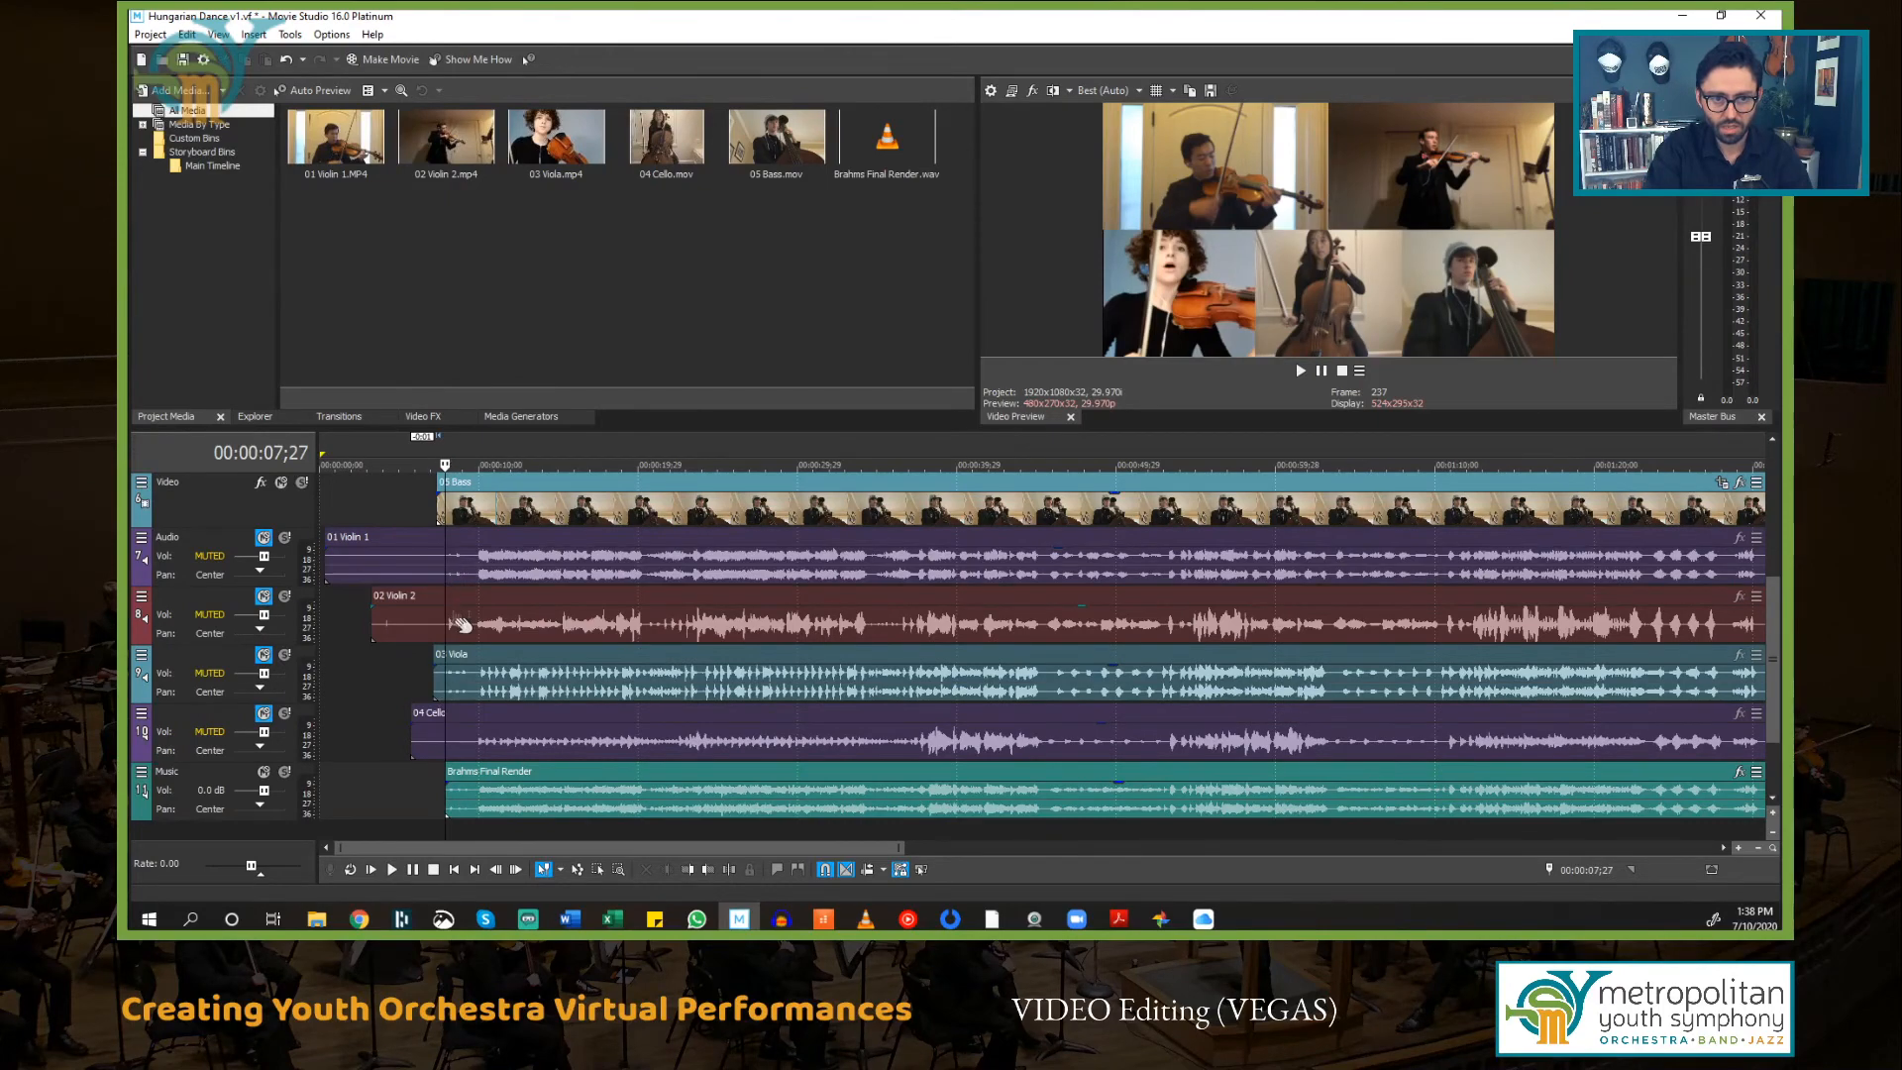
{"action": "scroll", "coordinate": [461, 624], "scroll_direction": "up", "scroll_amount": 5}
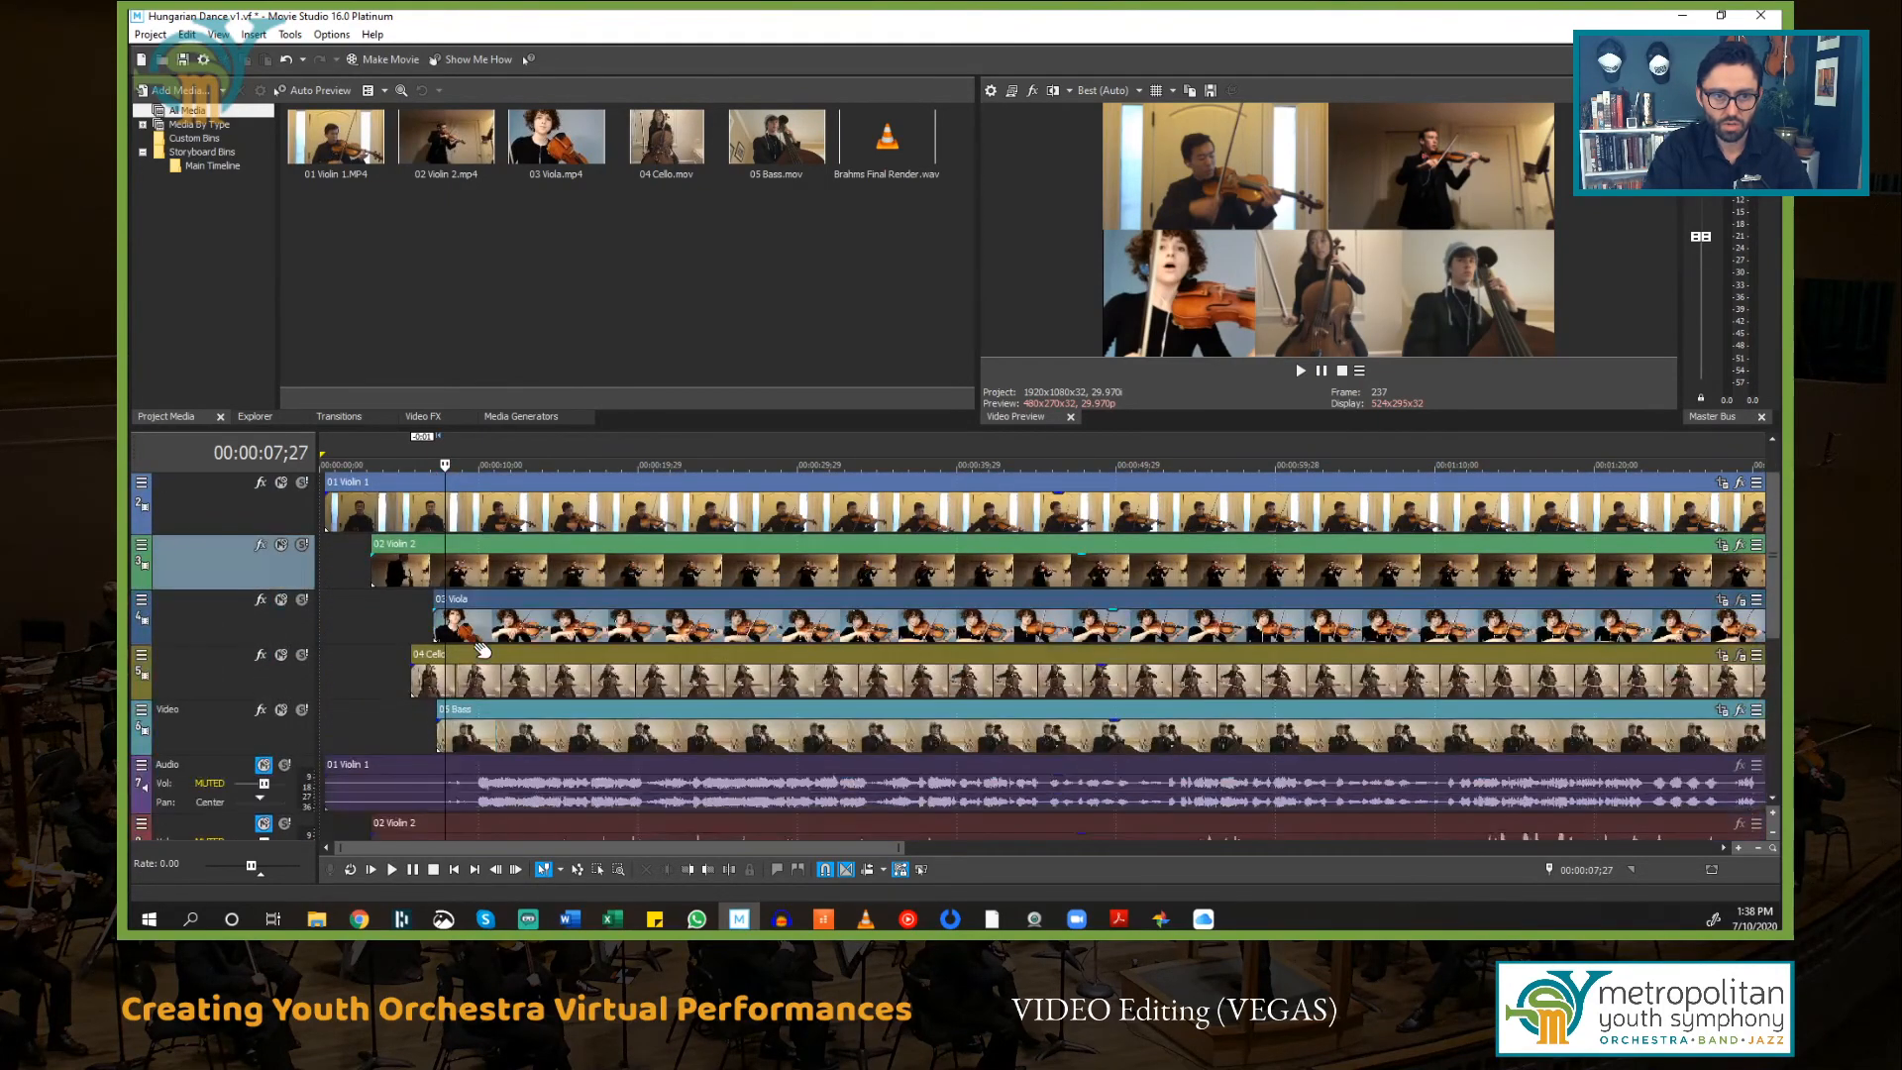
Step: Split all events at 00:00:07;27 and delete the leading portions of the five video events
{"action": "key", "text": "ctrl+a"}
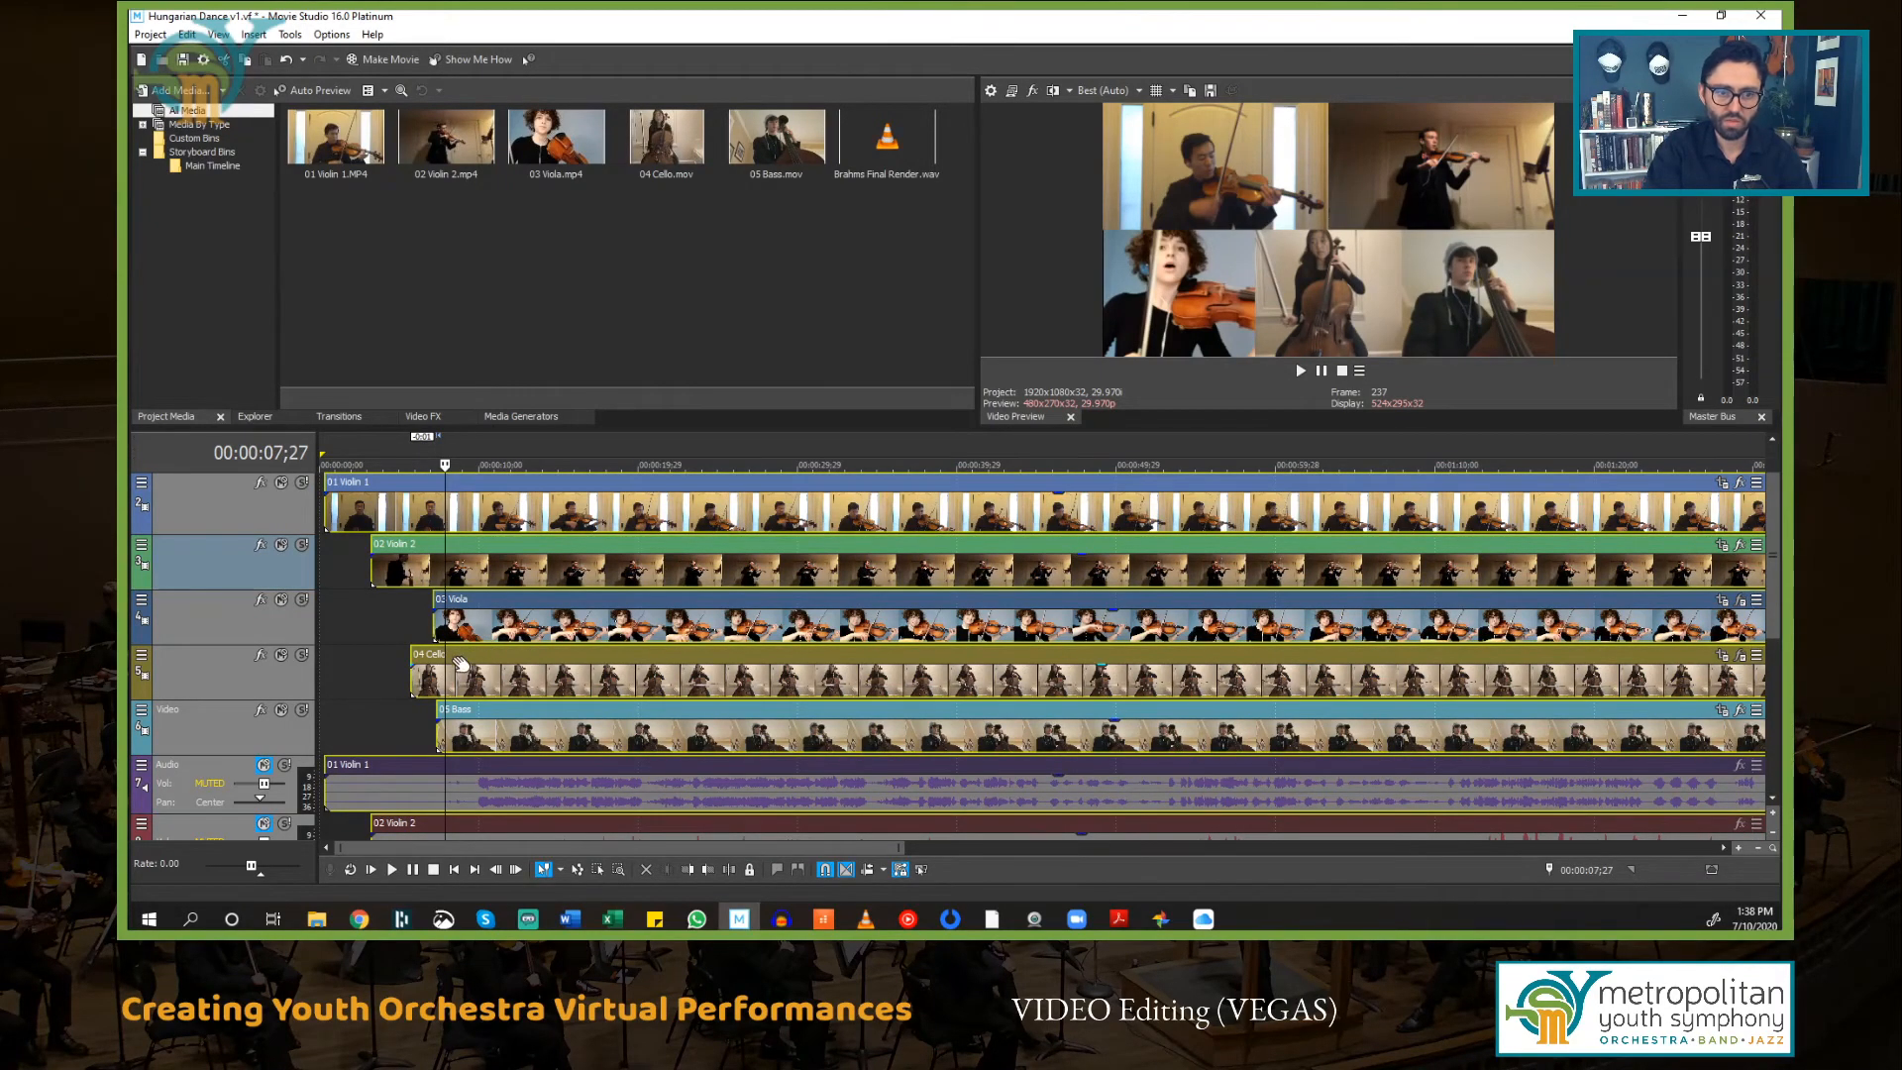
{"action": "key", "text": "s"}
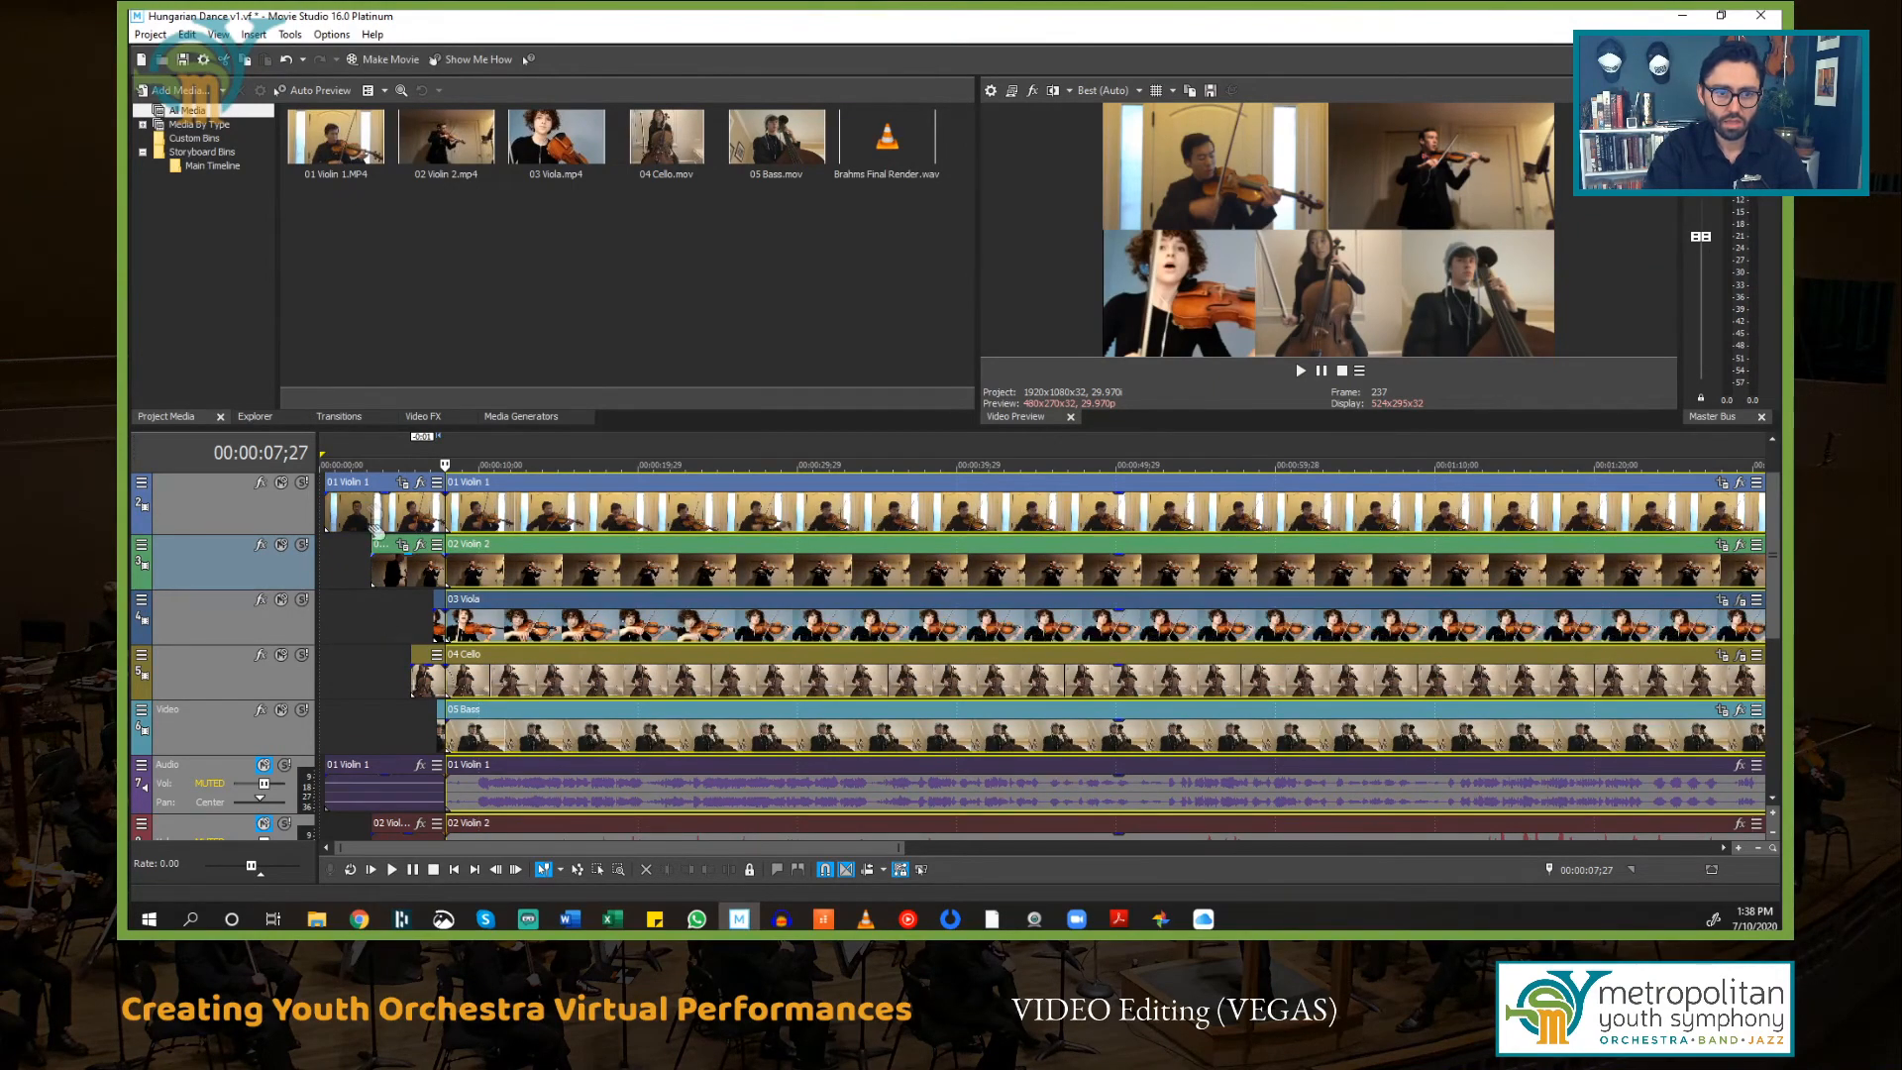
{"action": "left_click", "coordinate": [378, 482]}
{"action": "key", "text": "Delete"}
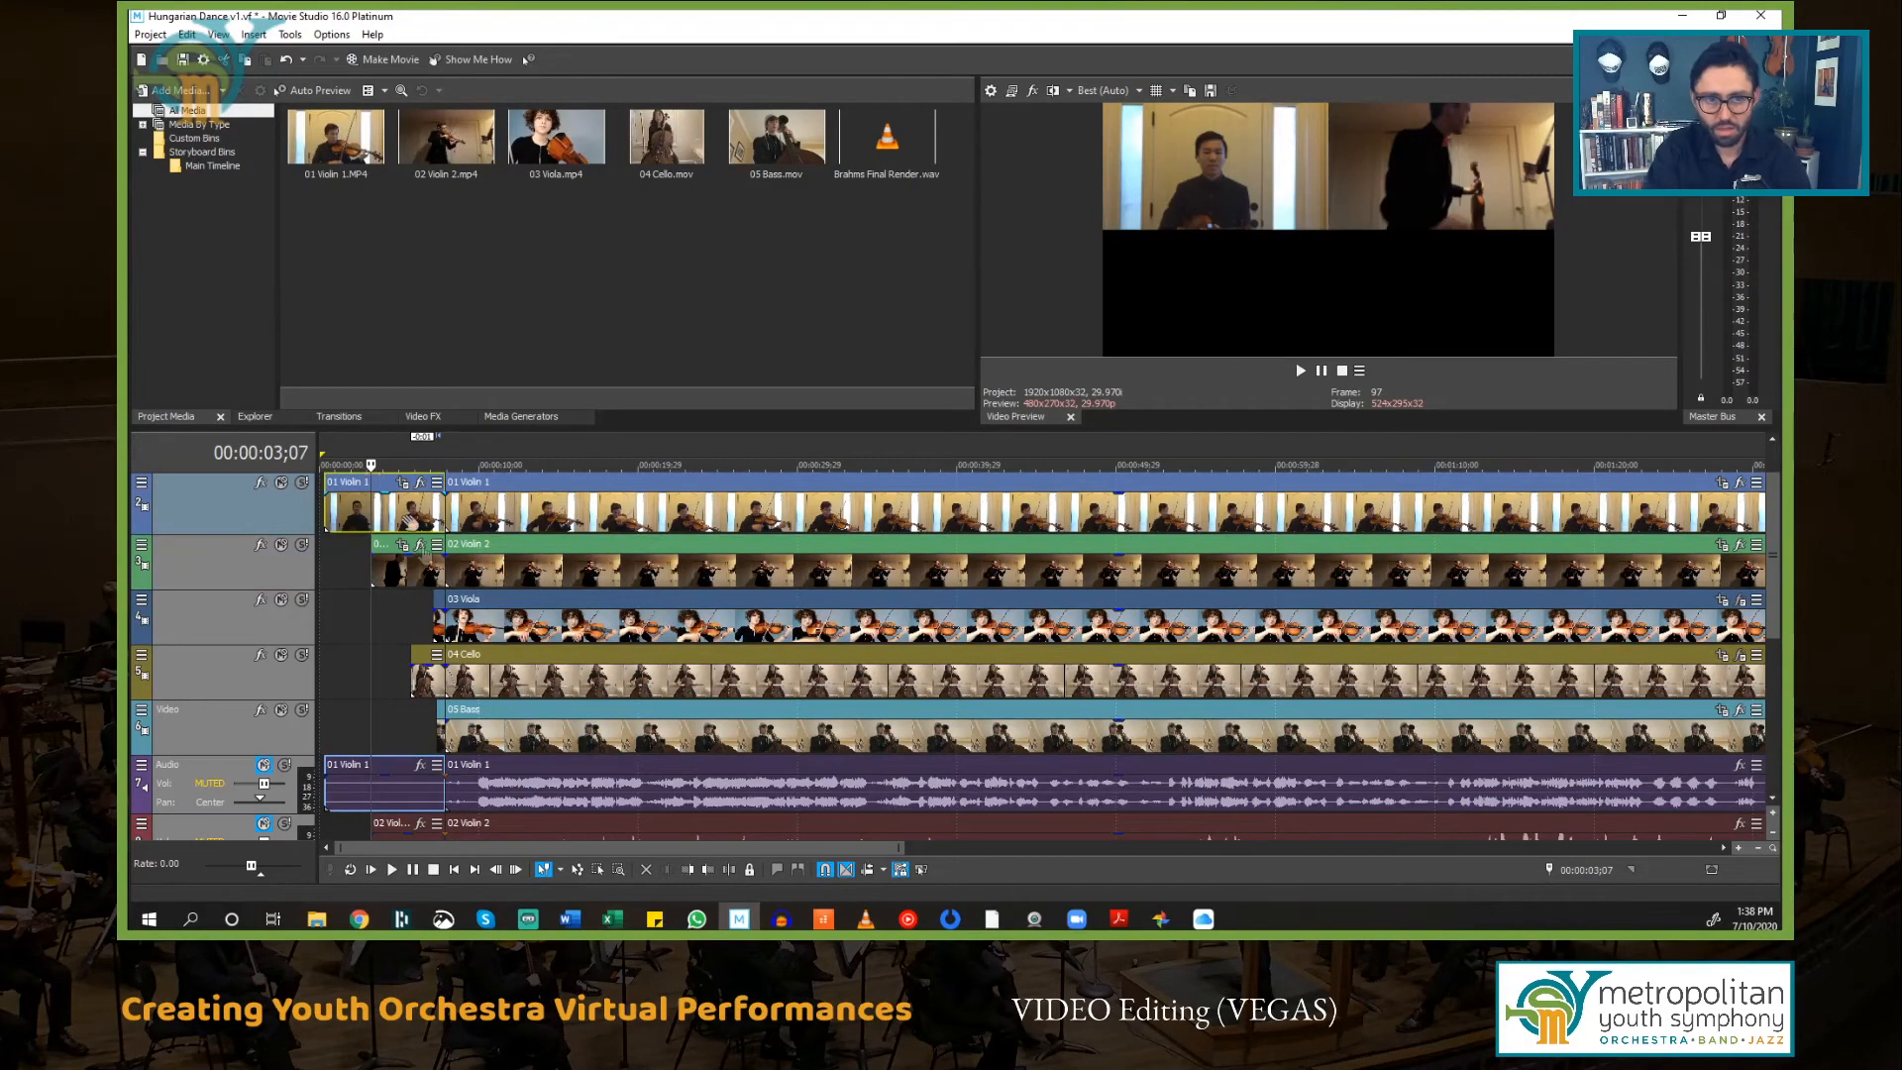
{"action": "left_click", "coordinate": [396, 550]}
{"action": "key", "text": "Delete"}
{"action": "left_click", "coordinate": [439, 616]}
{"action": "key", "text": "Delete"}
{"action": "left_click", "coordinate": [419, 666]}
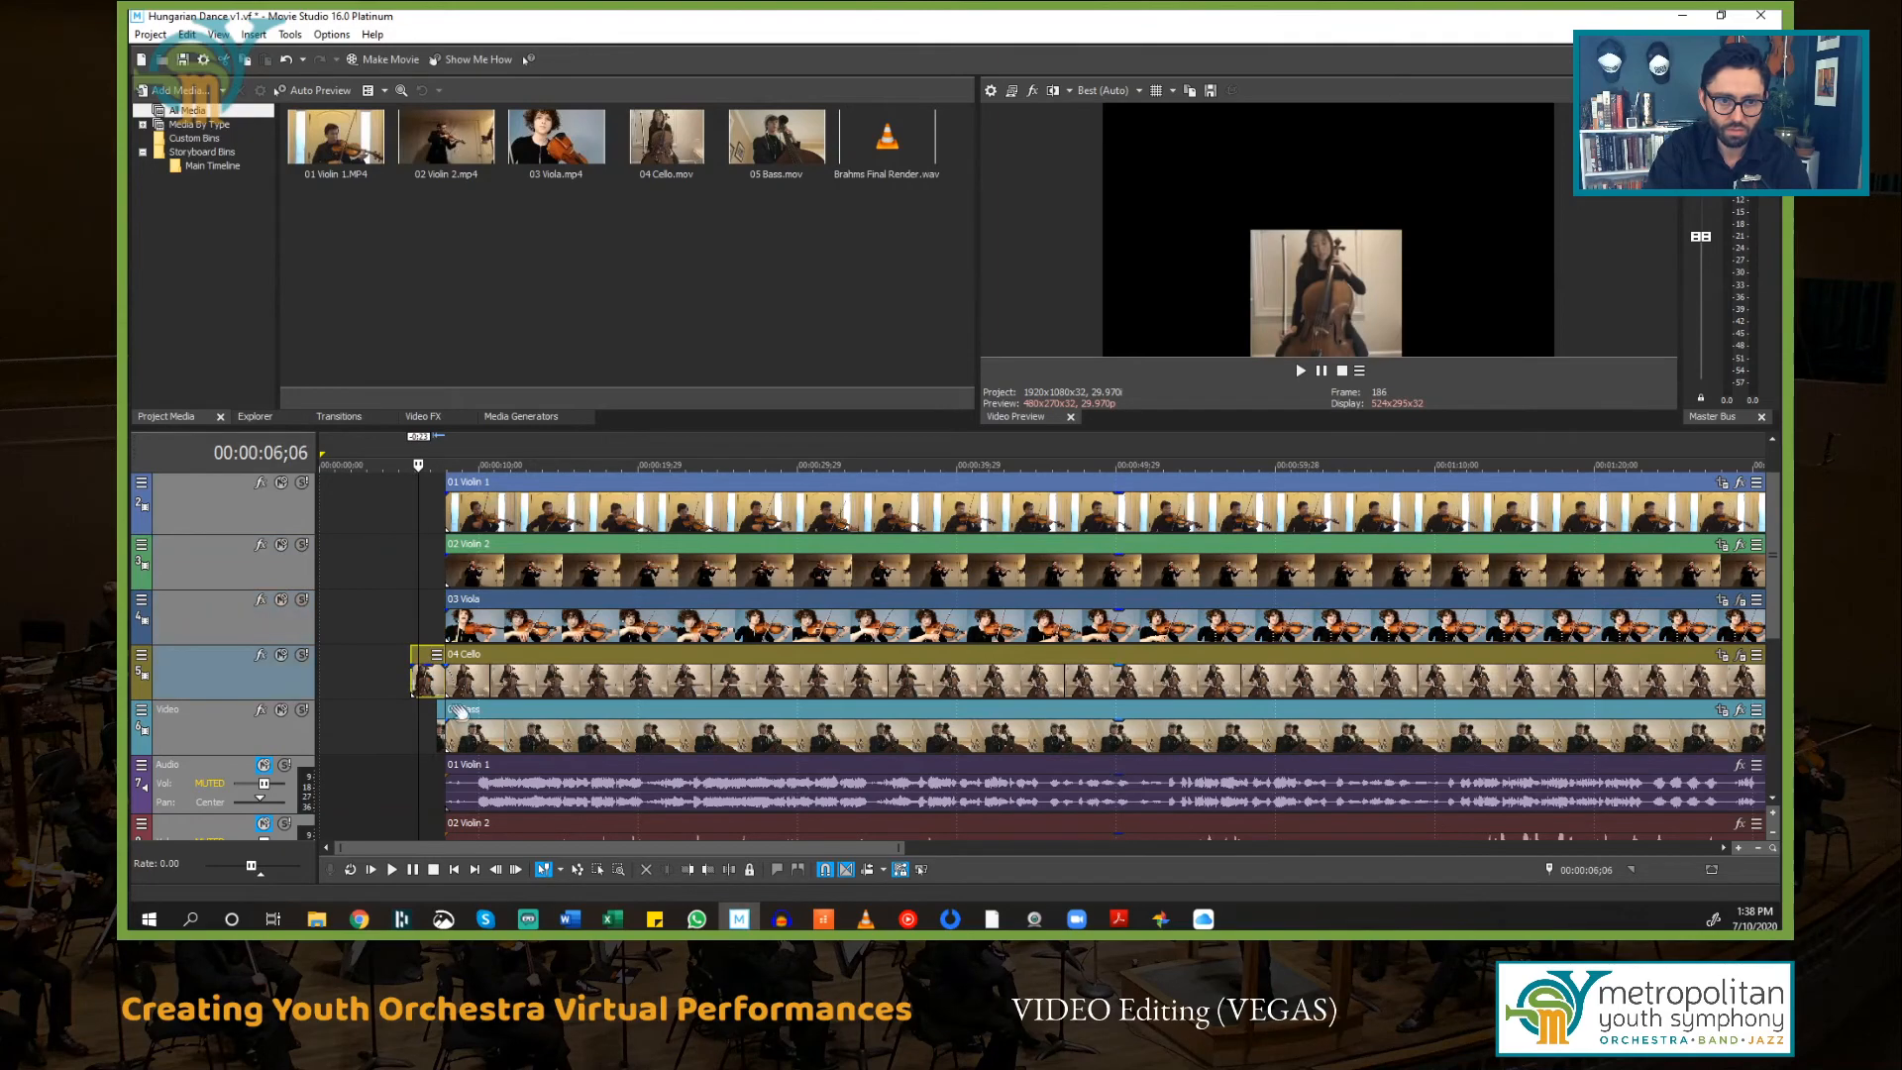
{"action": "key", "text": "Delete"}
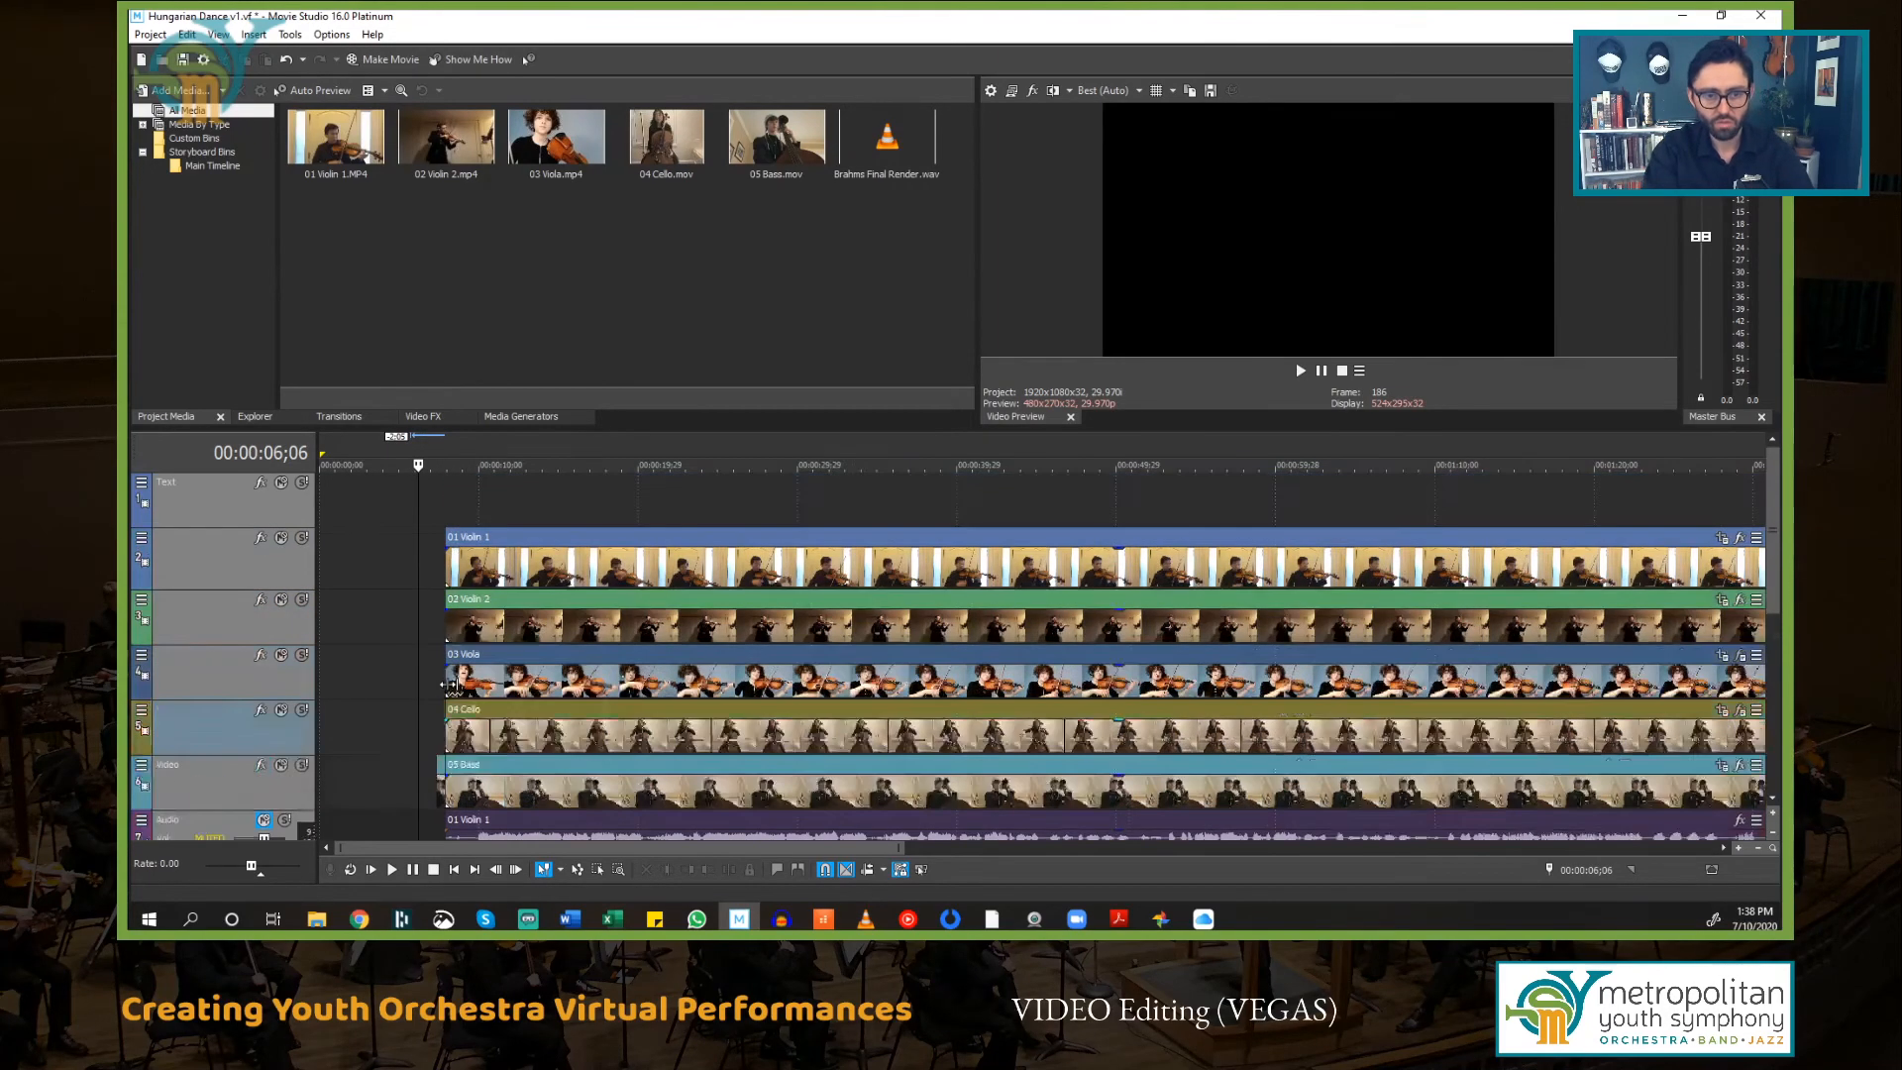
{"action": "scroll", "coordinate": [438, 690], "scroll_direction": "up", "scroll_amount": 6}
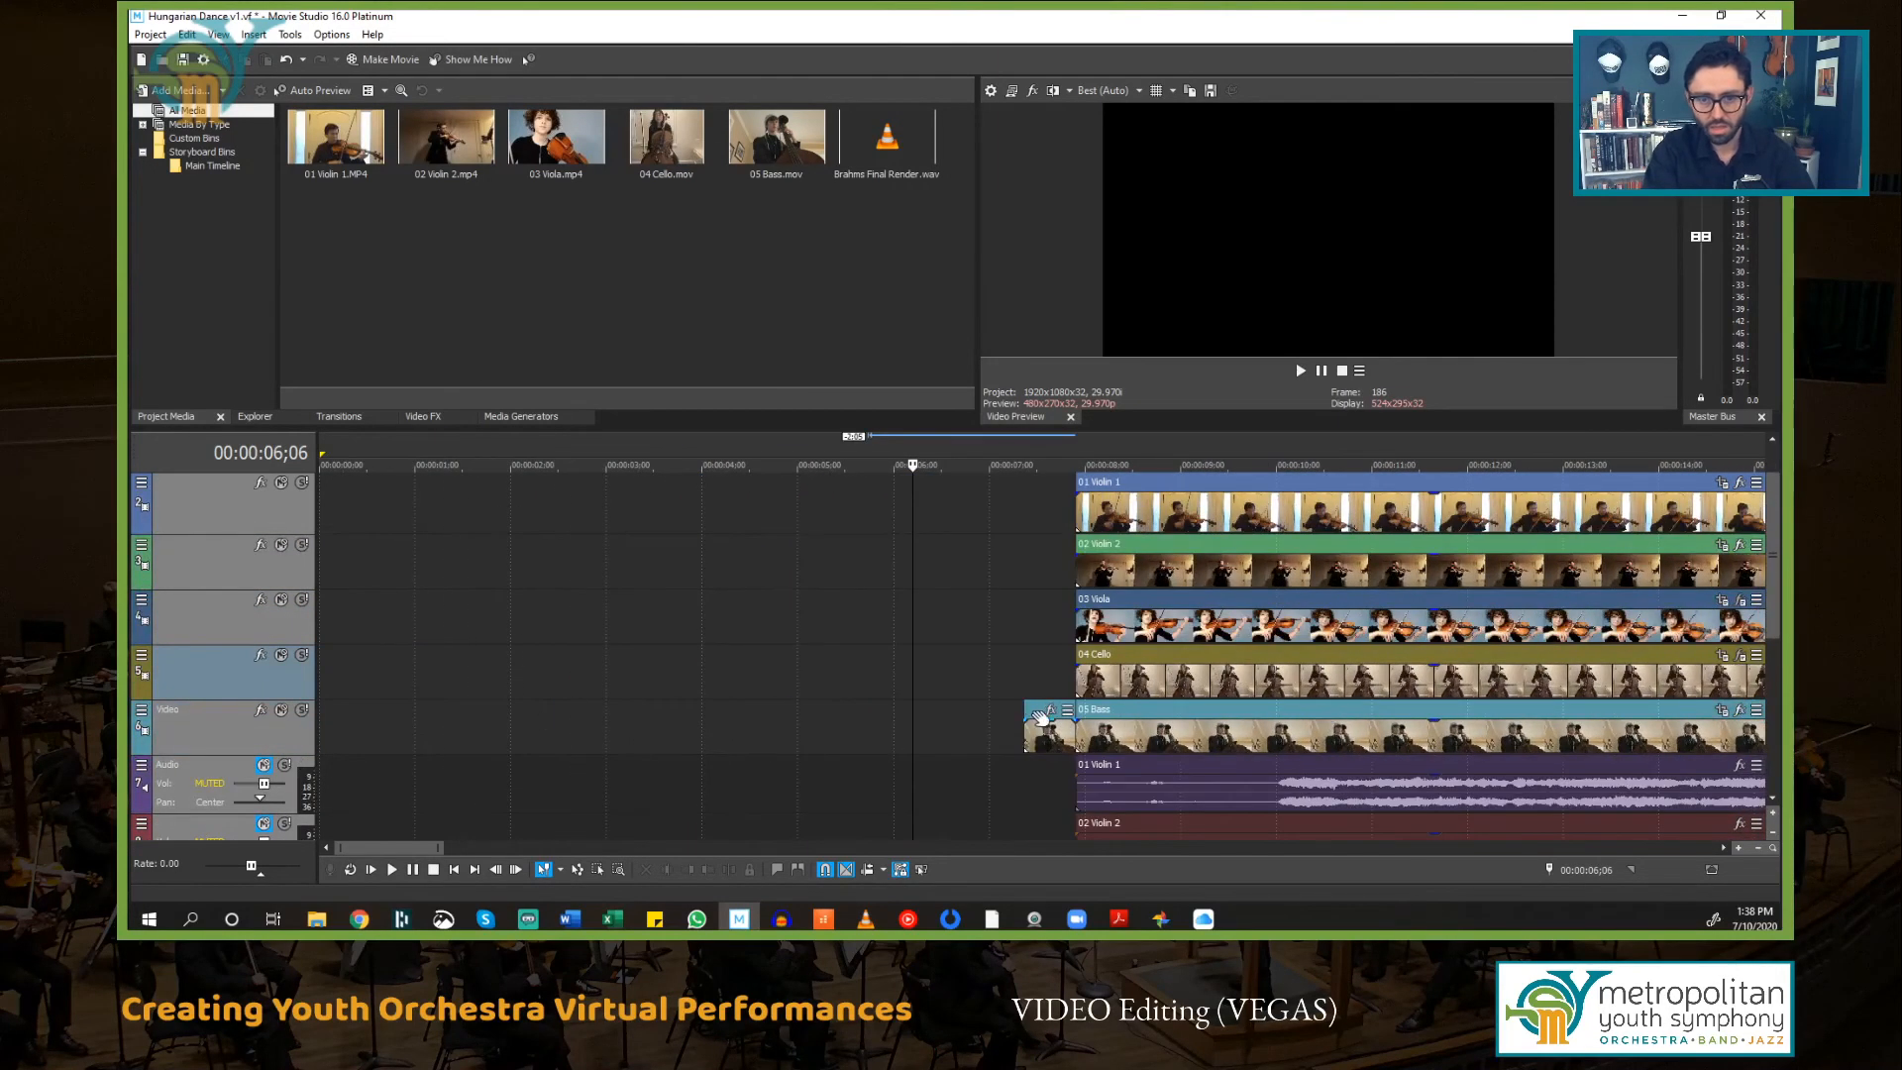
{"action": "left_click", "coordinate": [1028, 711]}
{"action": "key", "text": "Delete"}
Step: Select all events and move them together to the start of the project
{"action": "scroll", "coordinate": [1032, 705], "scroll_direction": "down", "scroll_amount": 6}
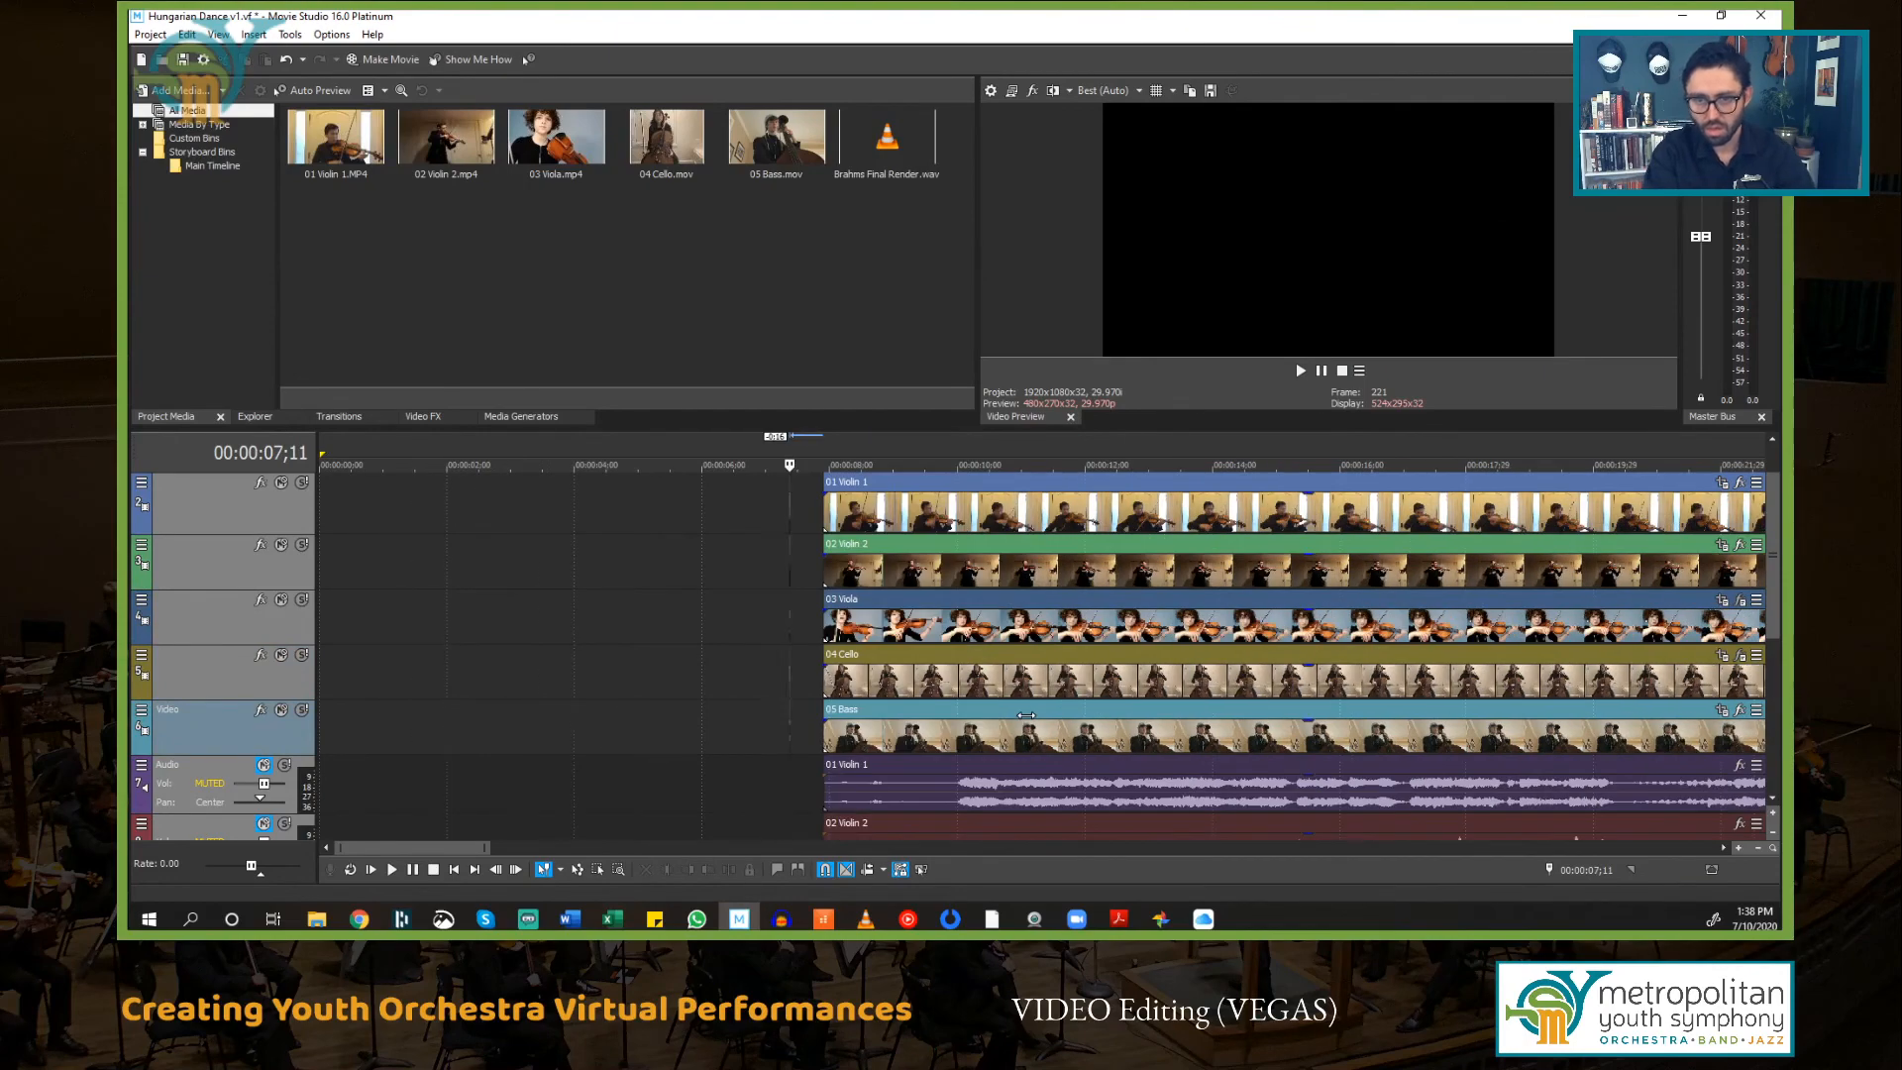
{"action": "scroll", "coordinate": [821, 711], "scroll_direction": "down", "scroll_amount": 5}
{"action": "scroll", "coordinate": [820, 703], "scroll_direction": "up", "scroll_amount": 6}
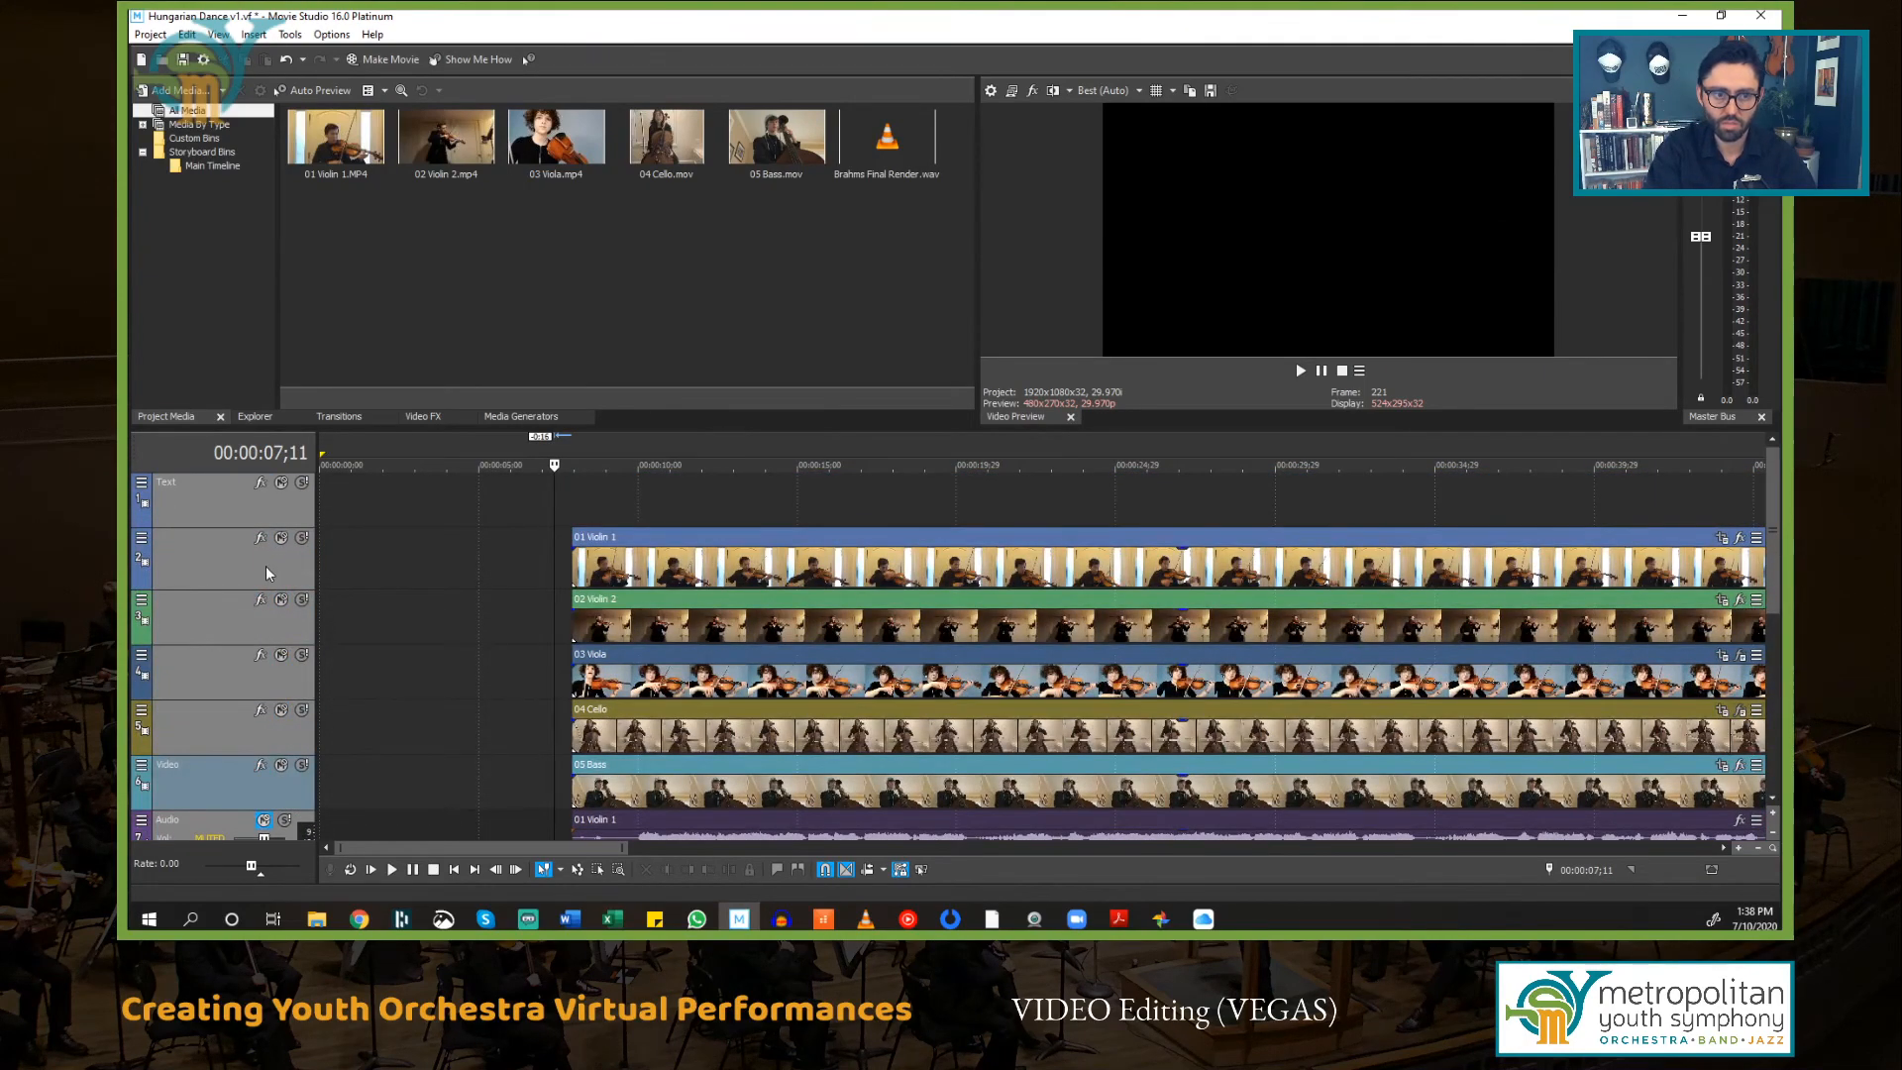
{"action": "left_click", "coordinate": [473, 573]}
{"action": "key", "text": "ctrl+a"}
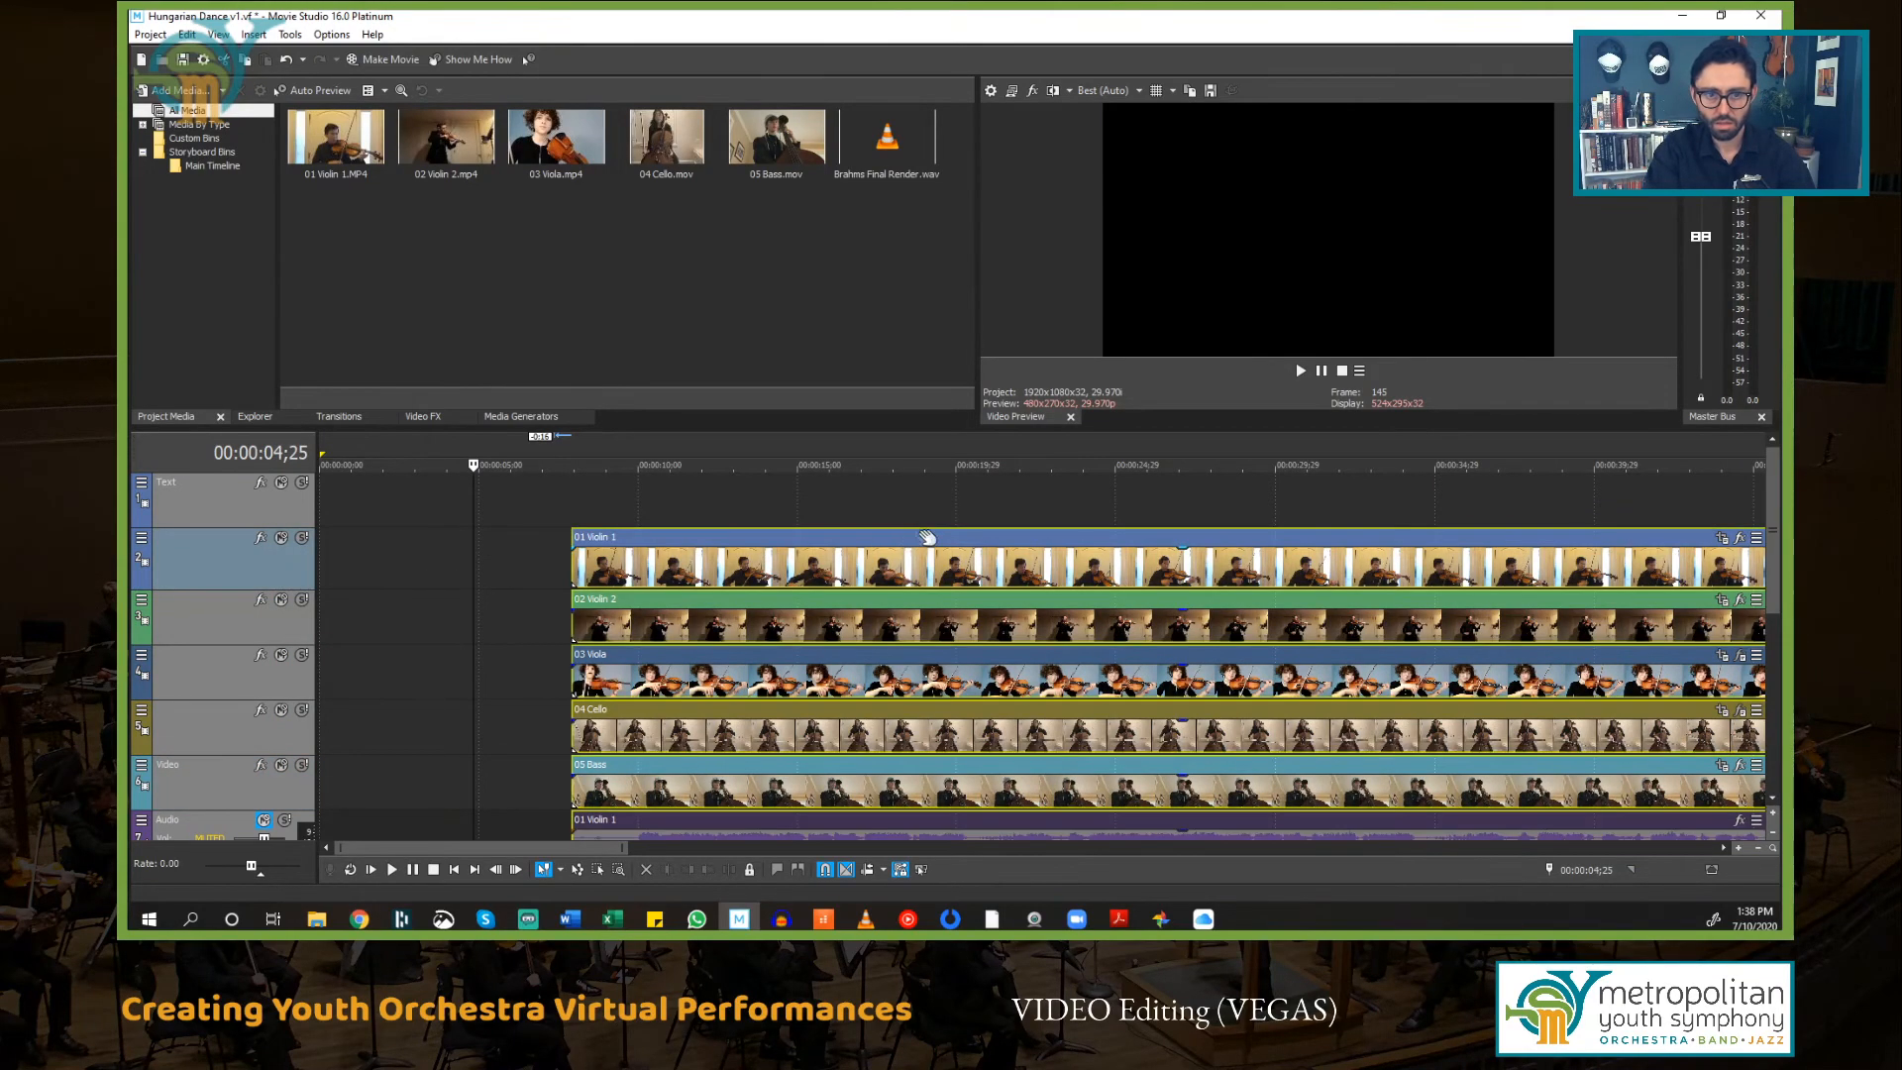
{"action": "left_click_drag", "start_coordinate": [943, 540], "coordinate": [330, 543]}
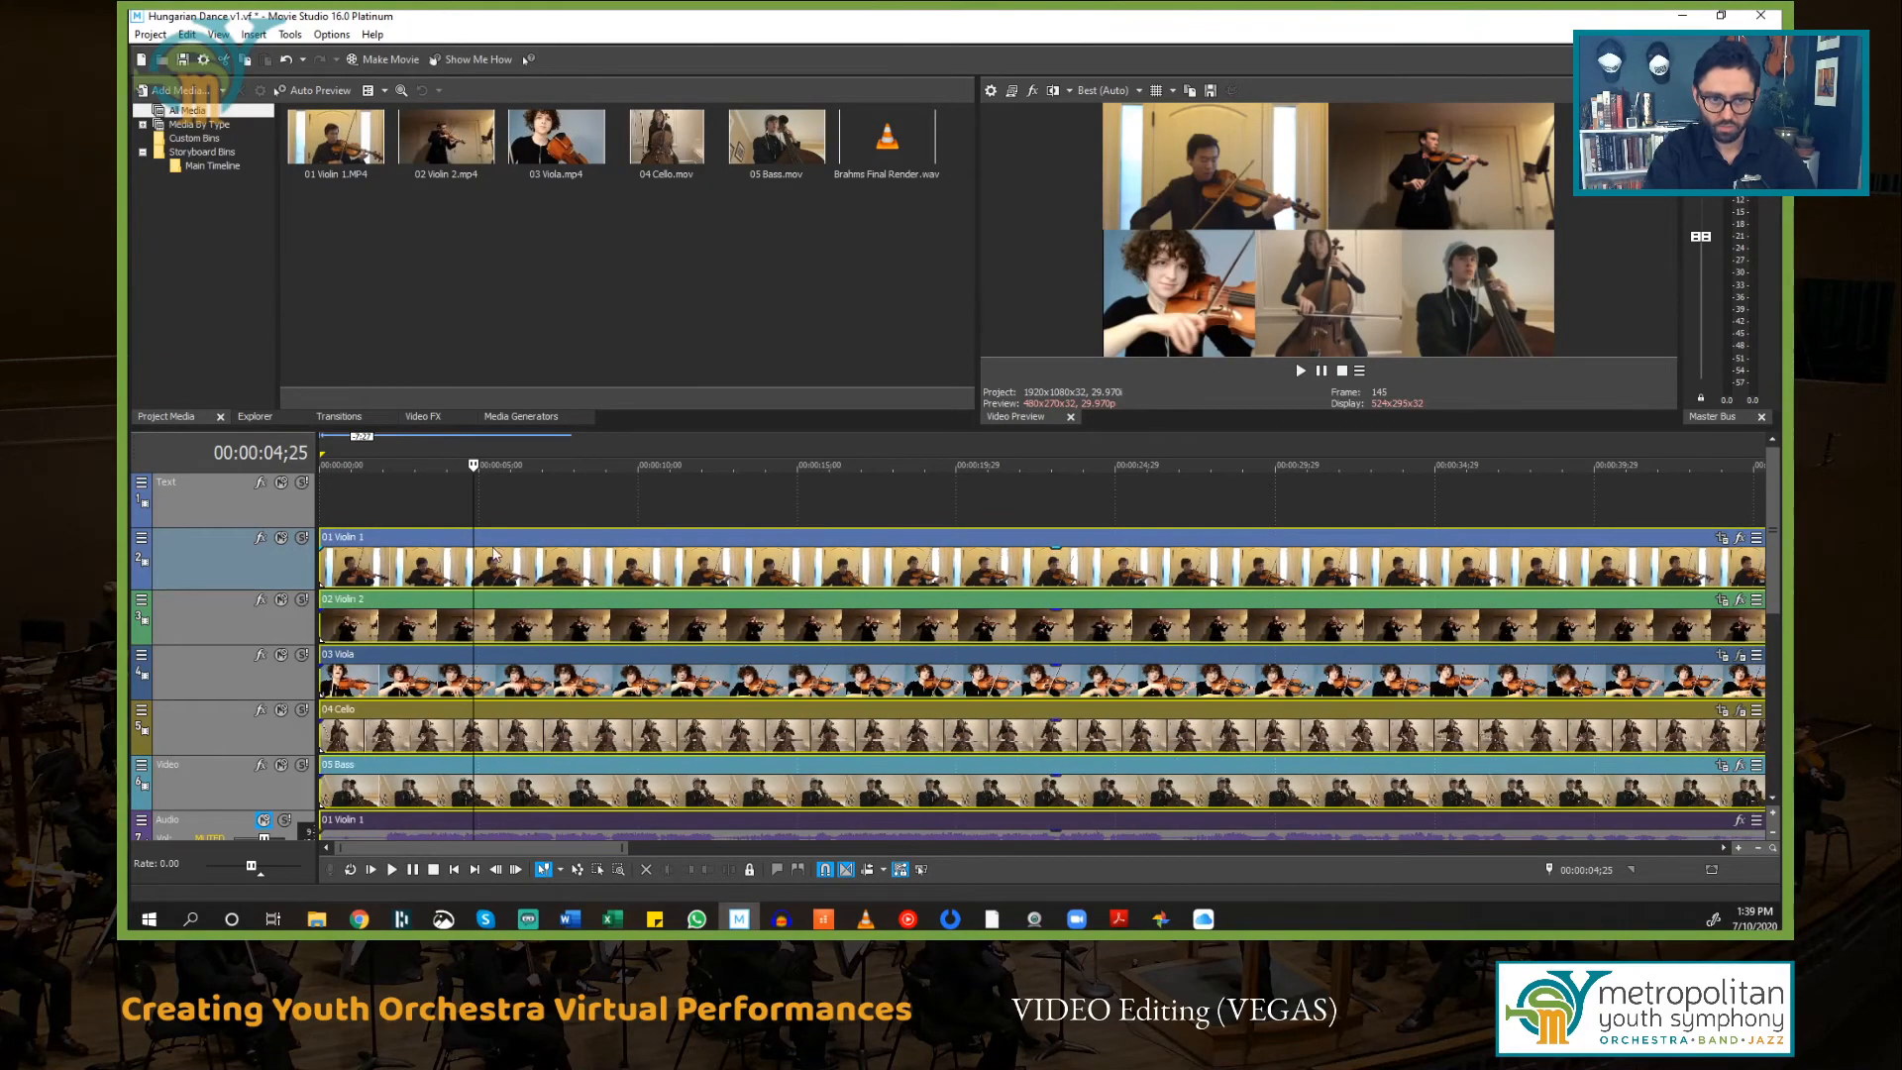
Step: Play back the trimmed project from 00:00:00;00 to check the combined performance
{"action": "left_click", "coordinate": [406, 505]}
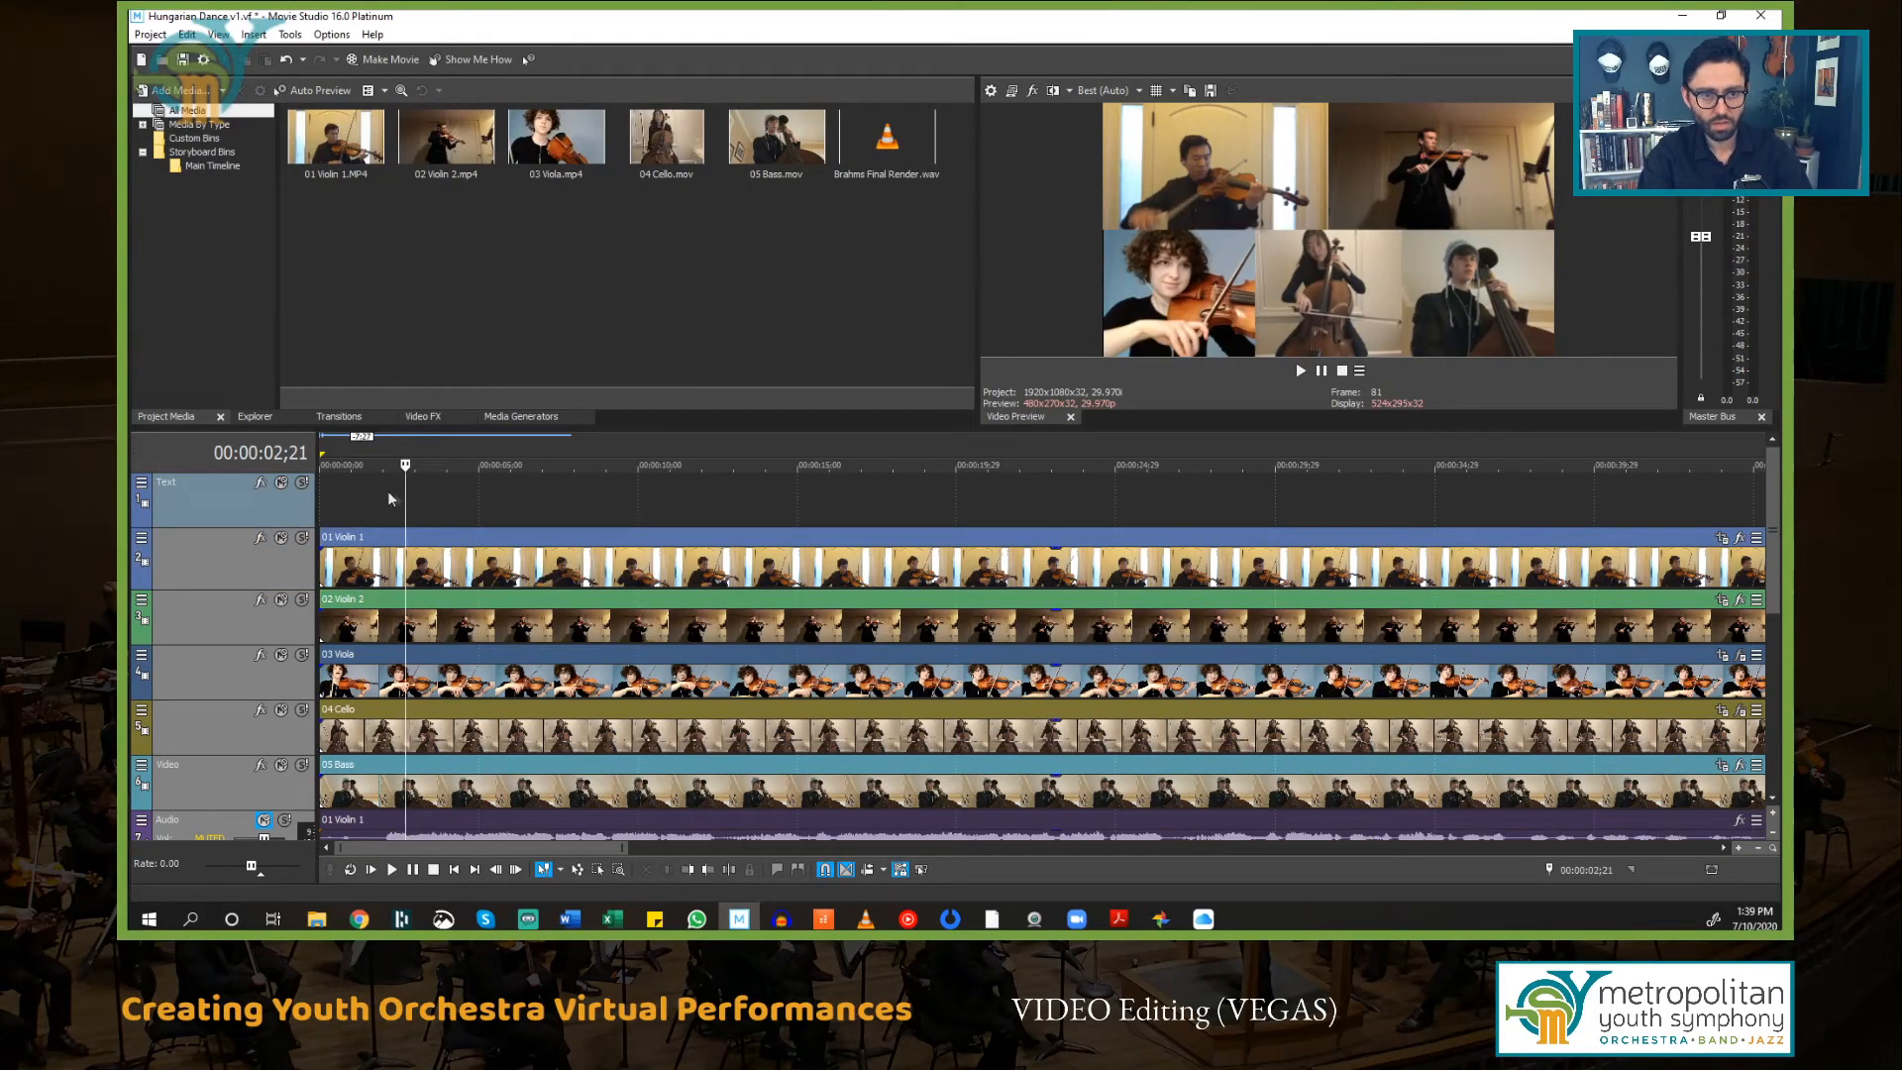
{"action": "left_click_drag", "start_coordinate": [401, 464], "coordinate": [175, 475]}
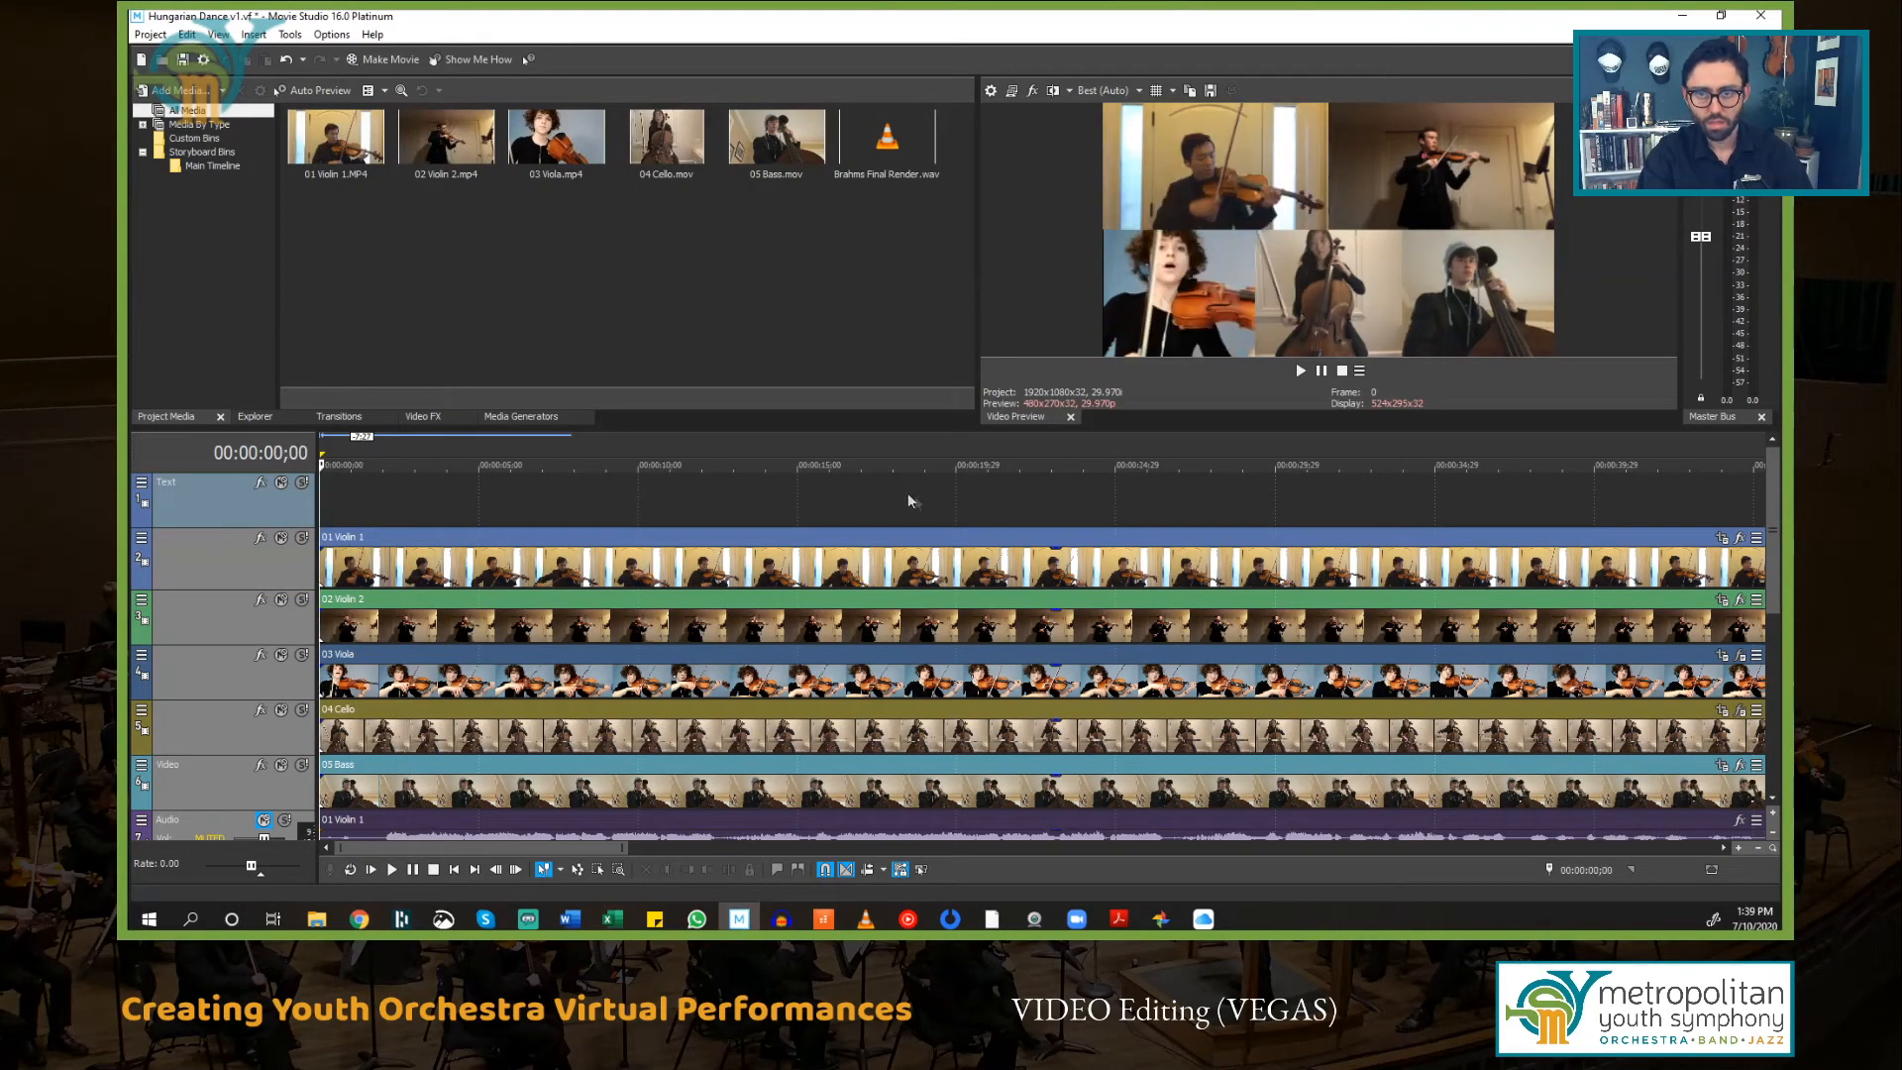
{"action": "scroll", "coordinate": [595, 644], "scroll_direction": "down", "scroll_amount": 5}
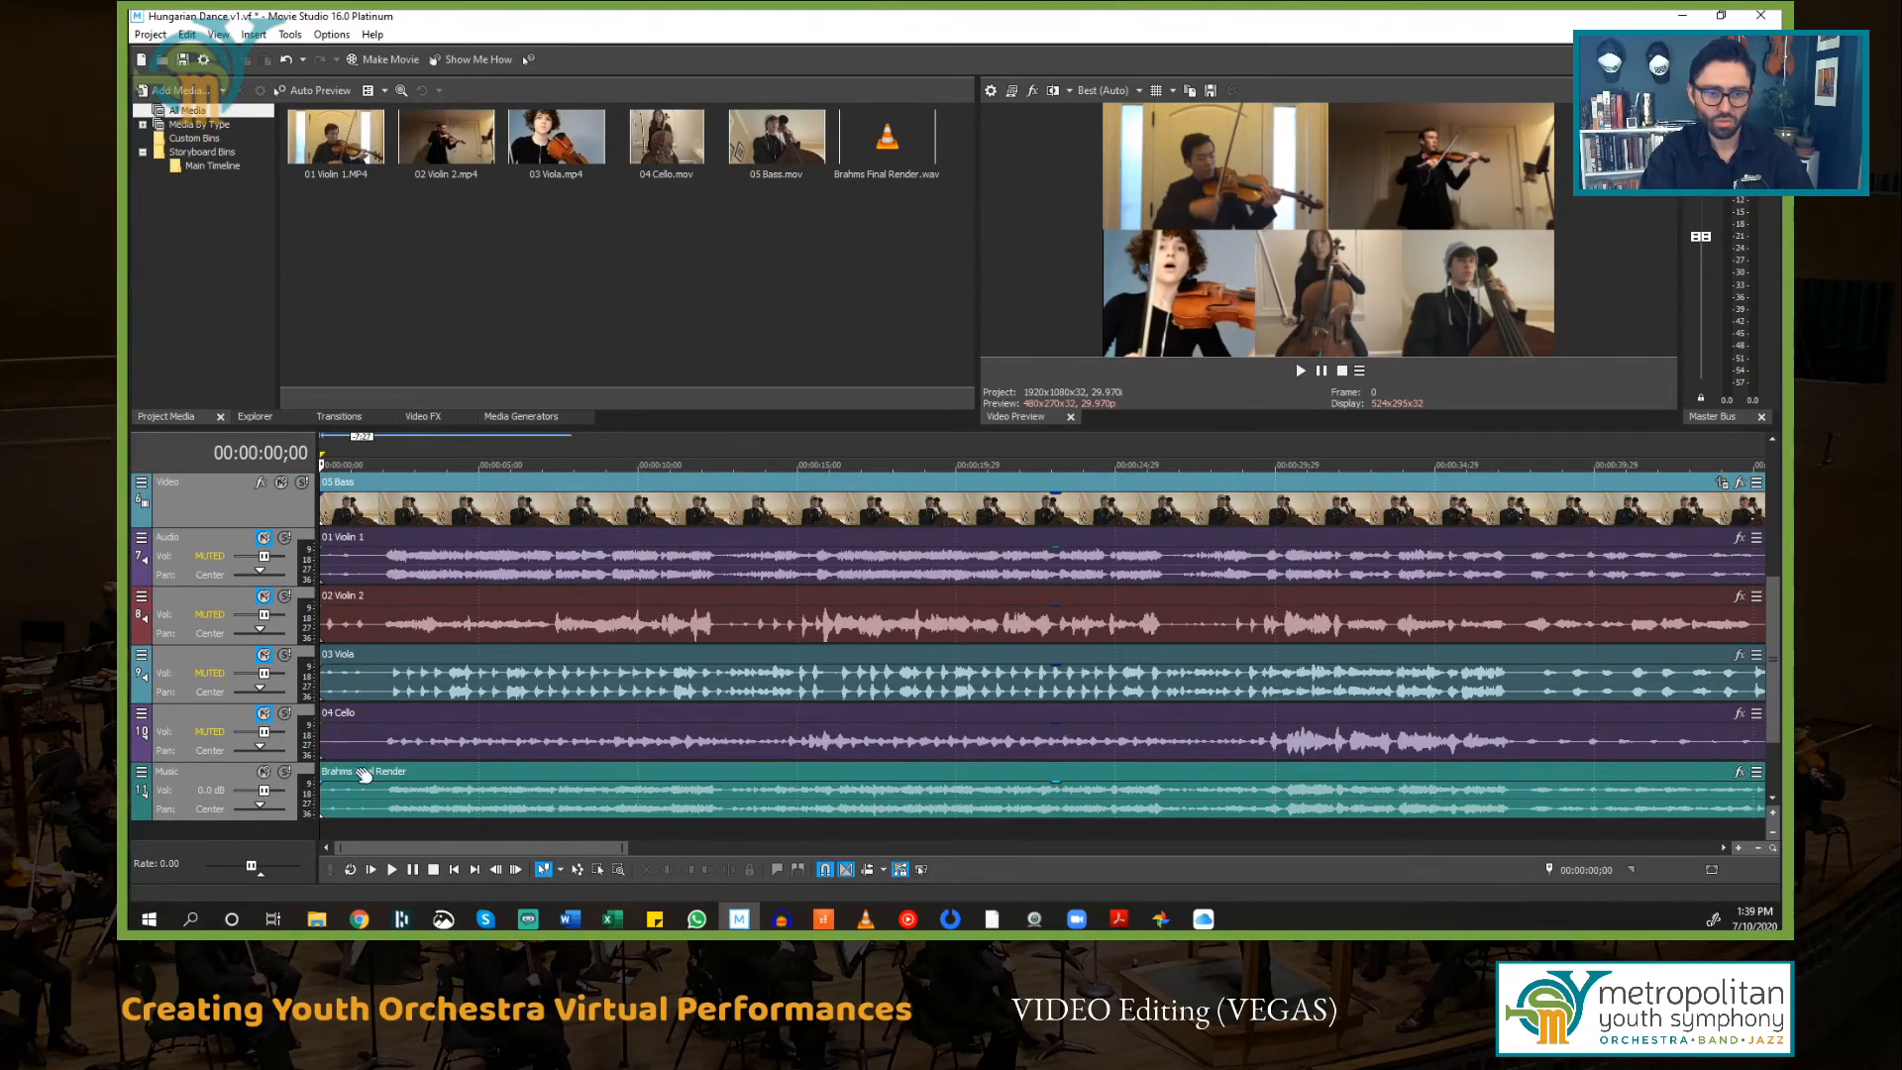
{"action": "key", "text": "space"}
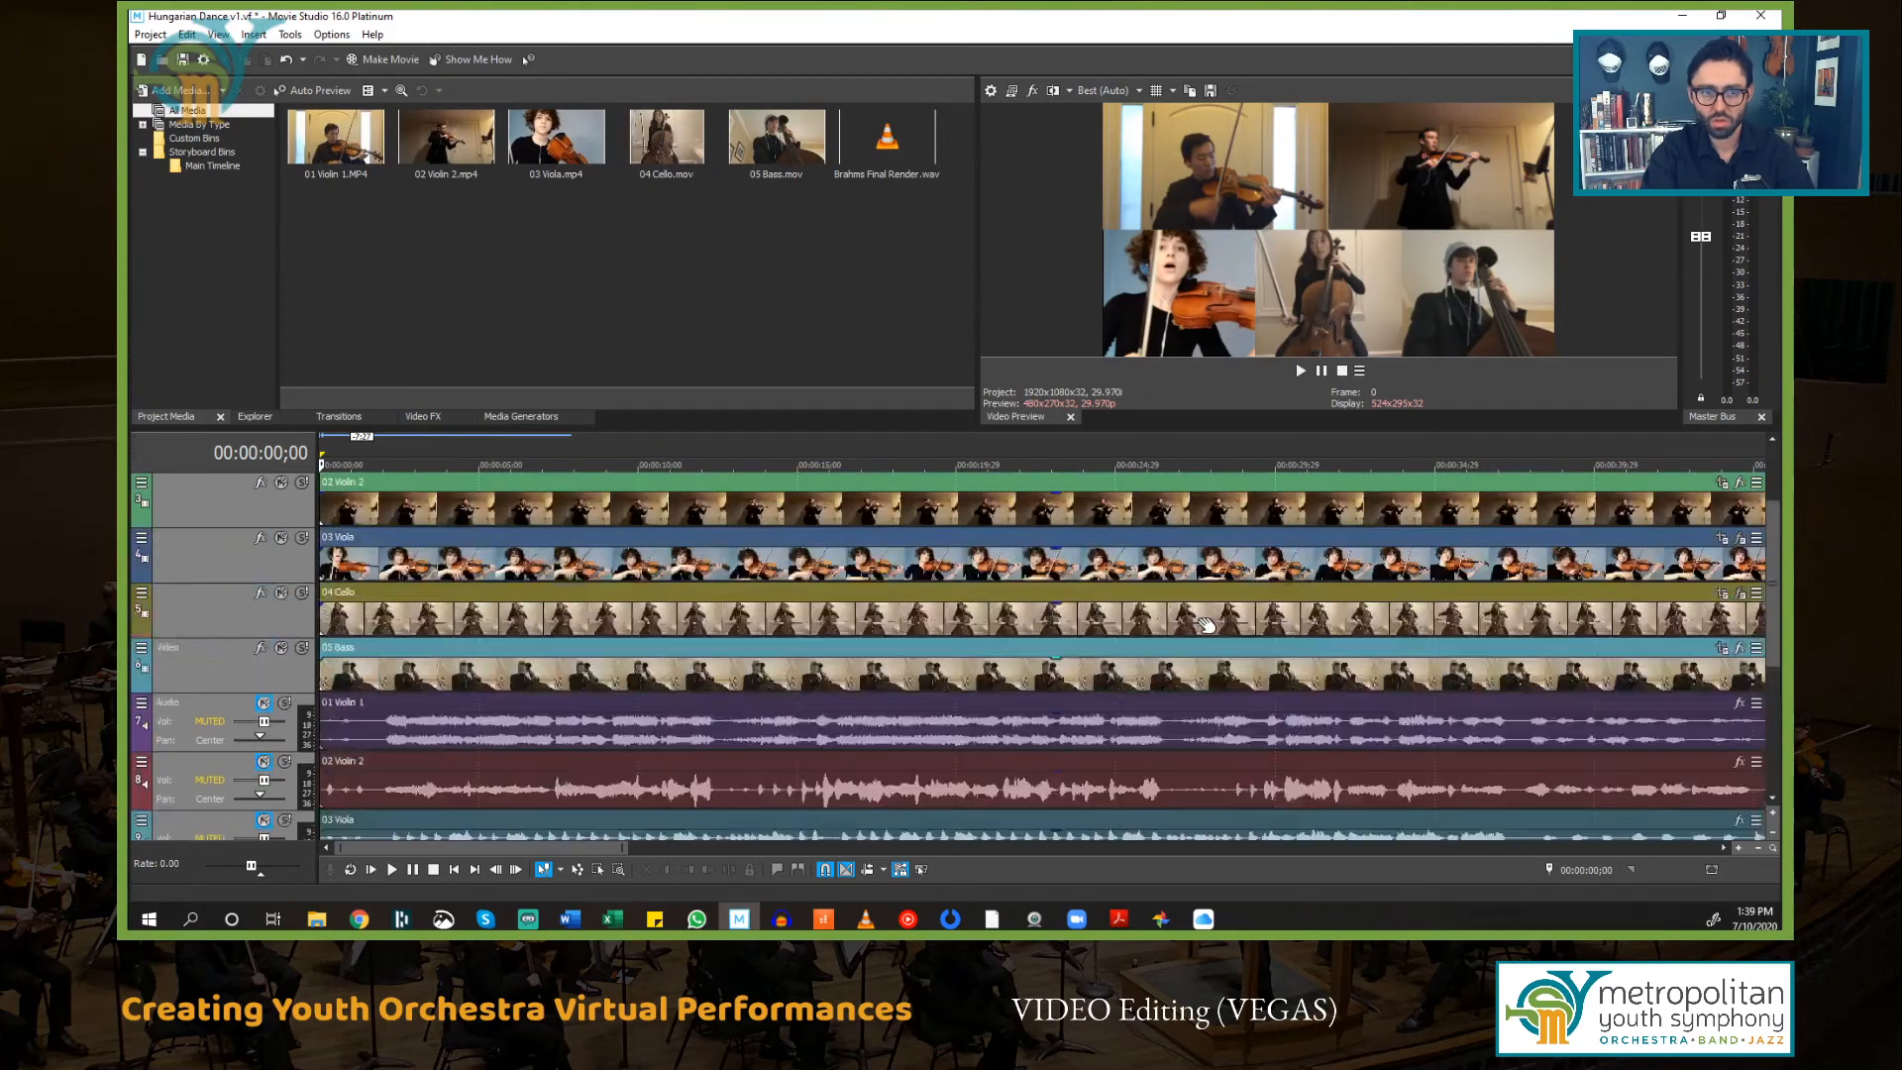
{"action": "scroll", "coordinate": [1204, 614], "scroll_direction": "up", "scroll_amount": 5}
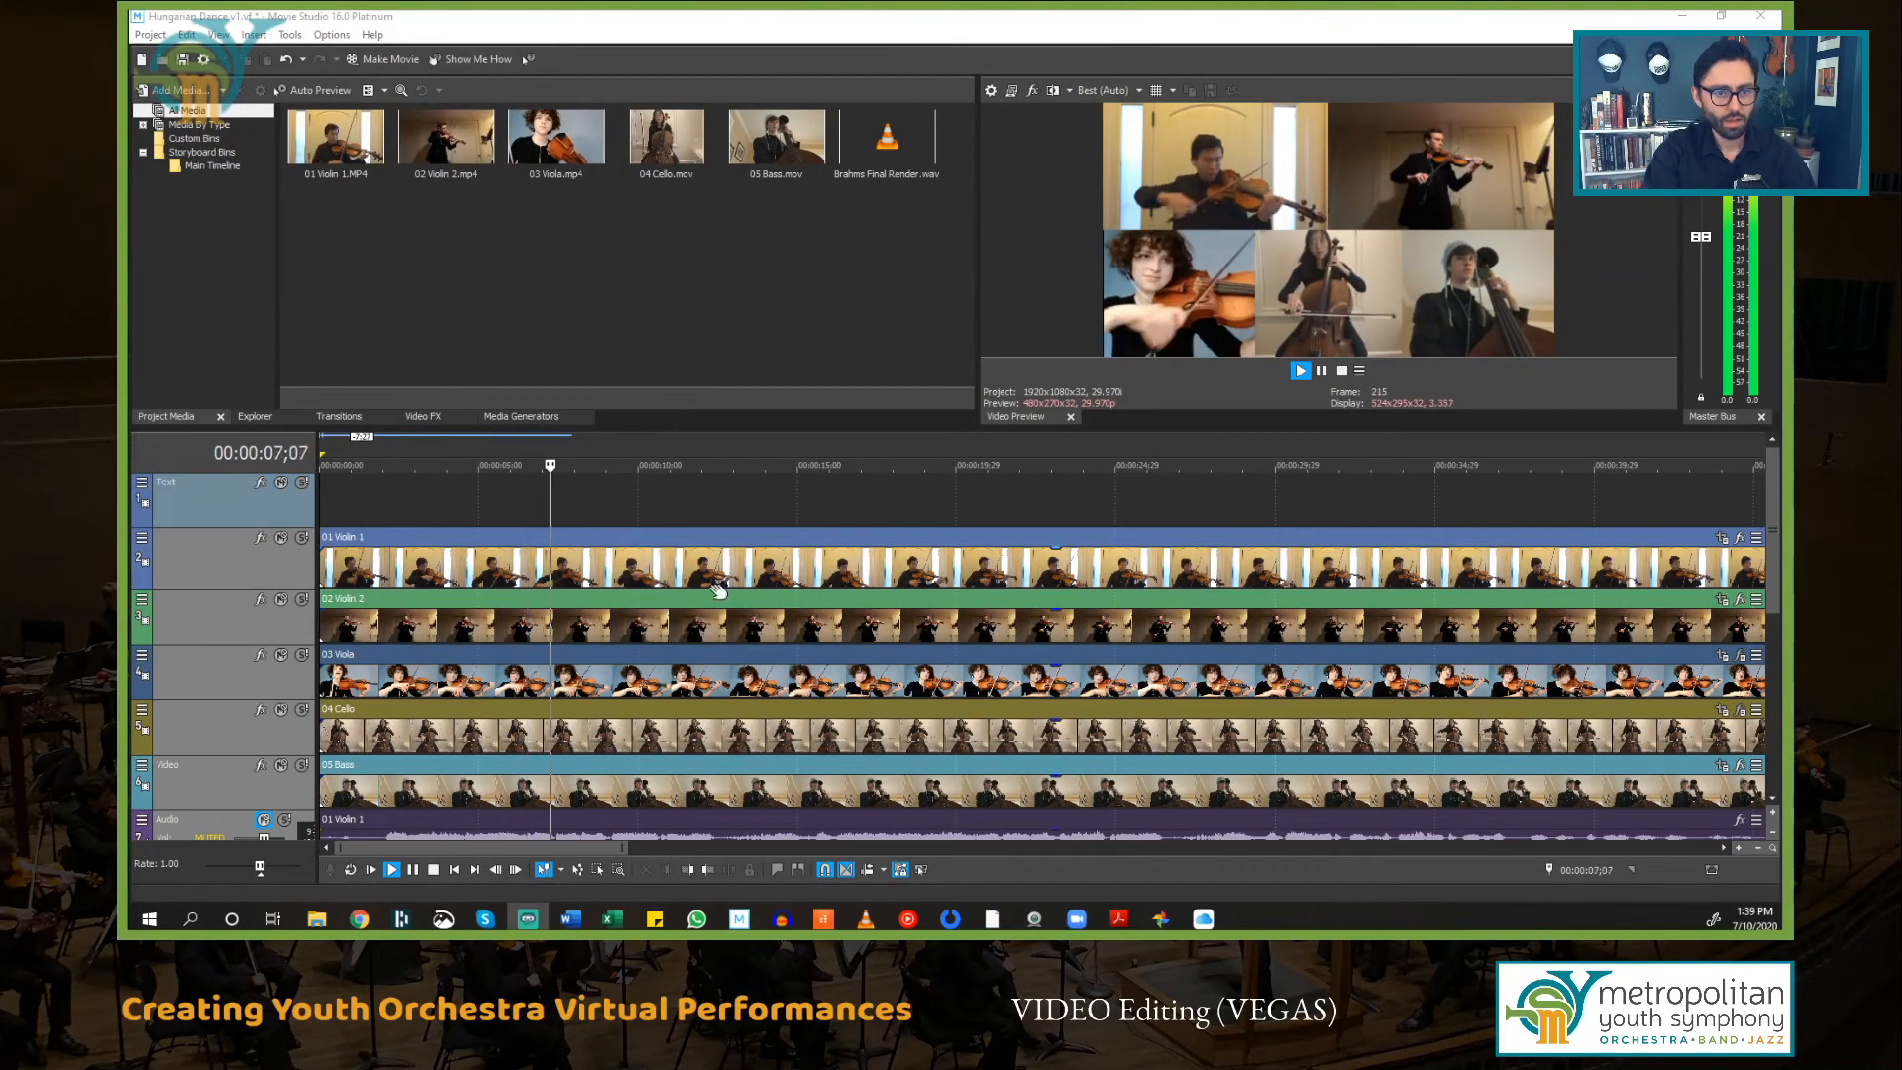
{"action": "left_click", "coordinate": [526, 516]}
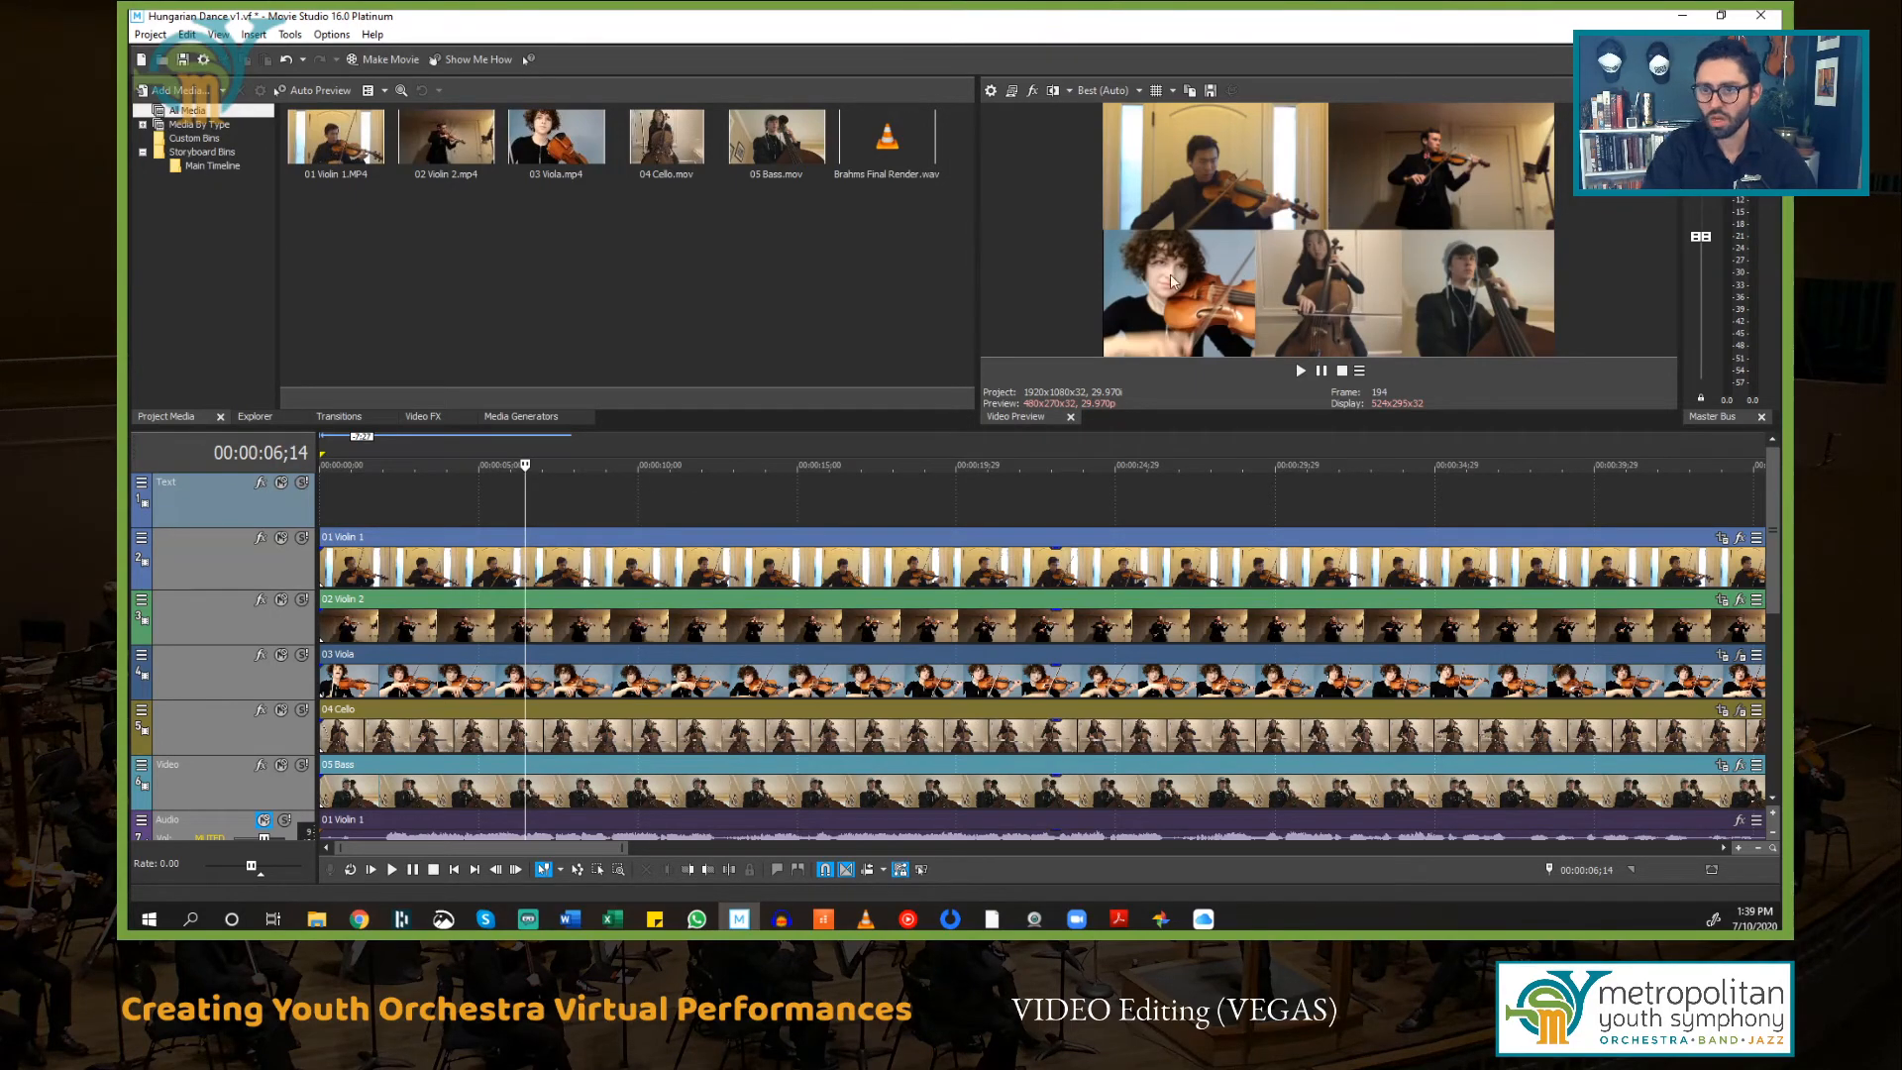
Step: Set the video preview quality to Draft (Auto)
{"action": "left_click", "coordinate": [1141, 91]}
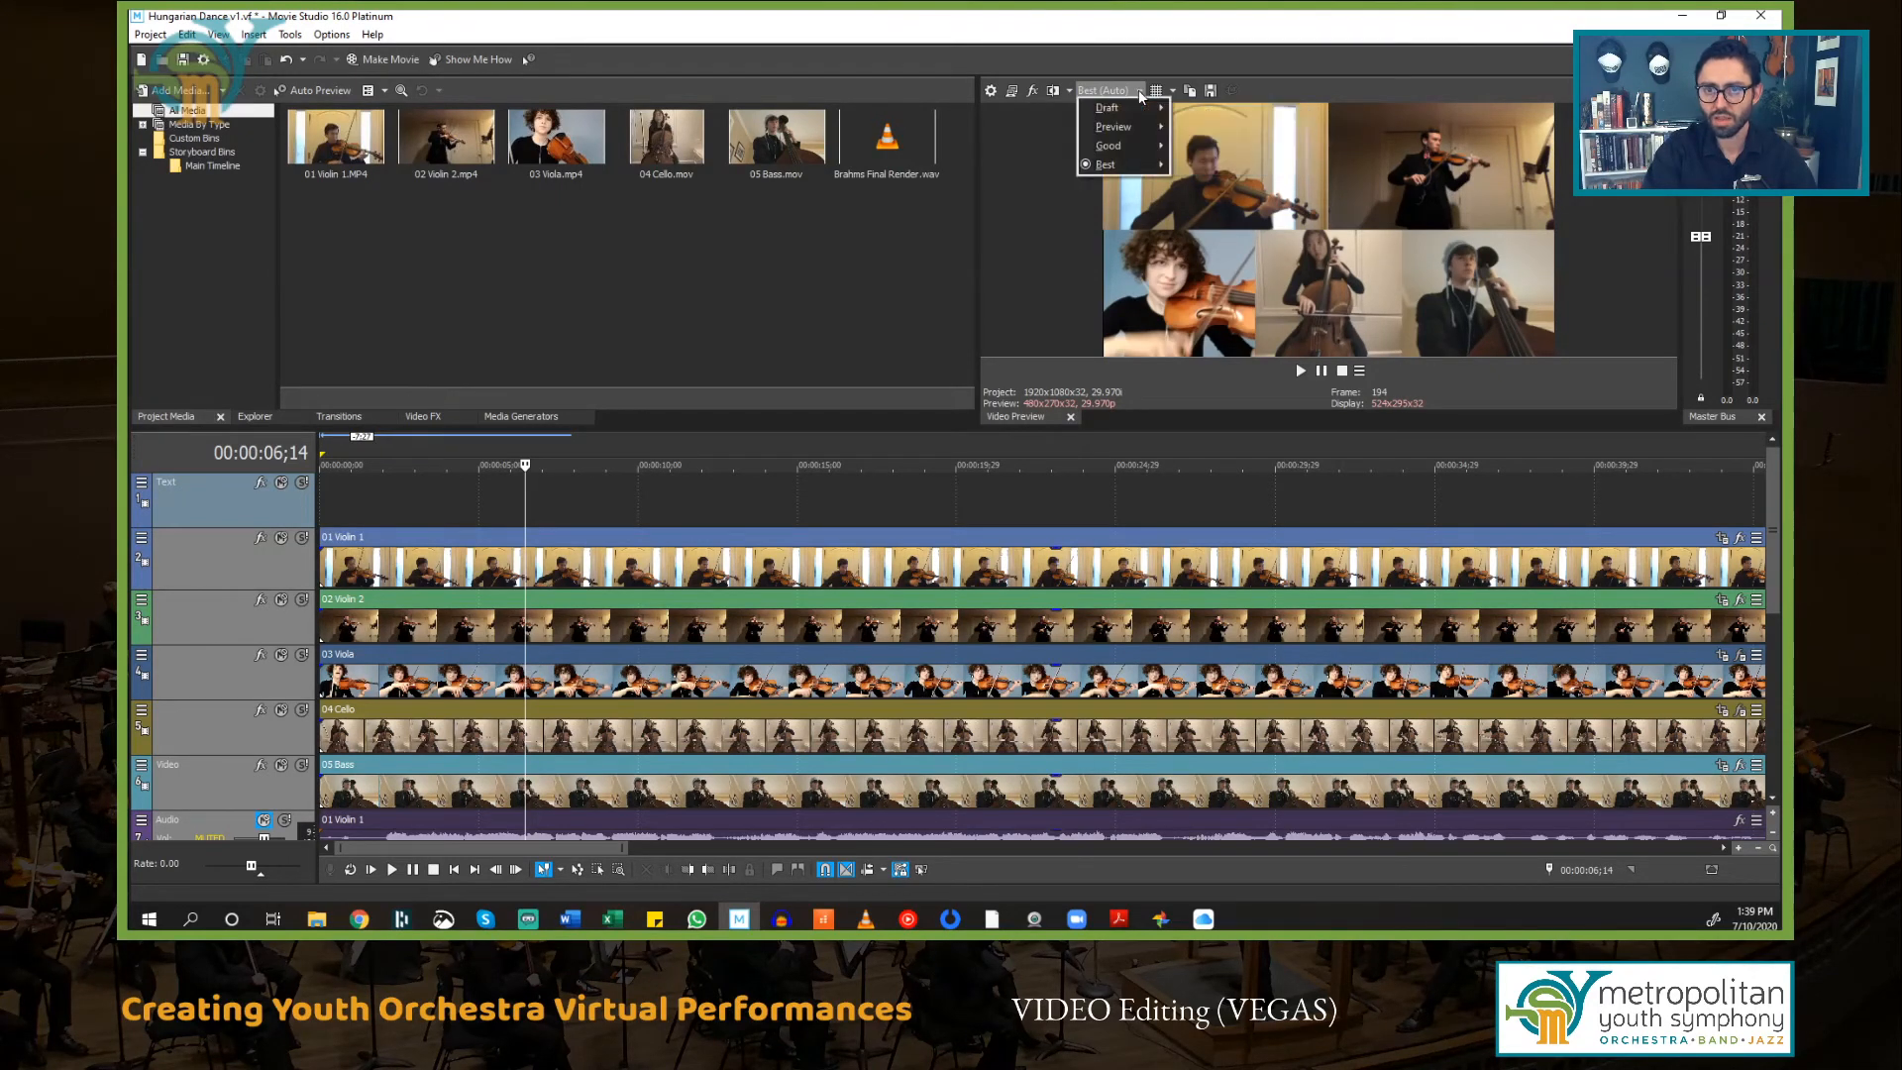
{"action": "mouse_move", "coordinate": [1123, 114]}
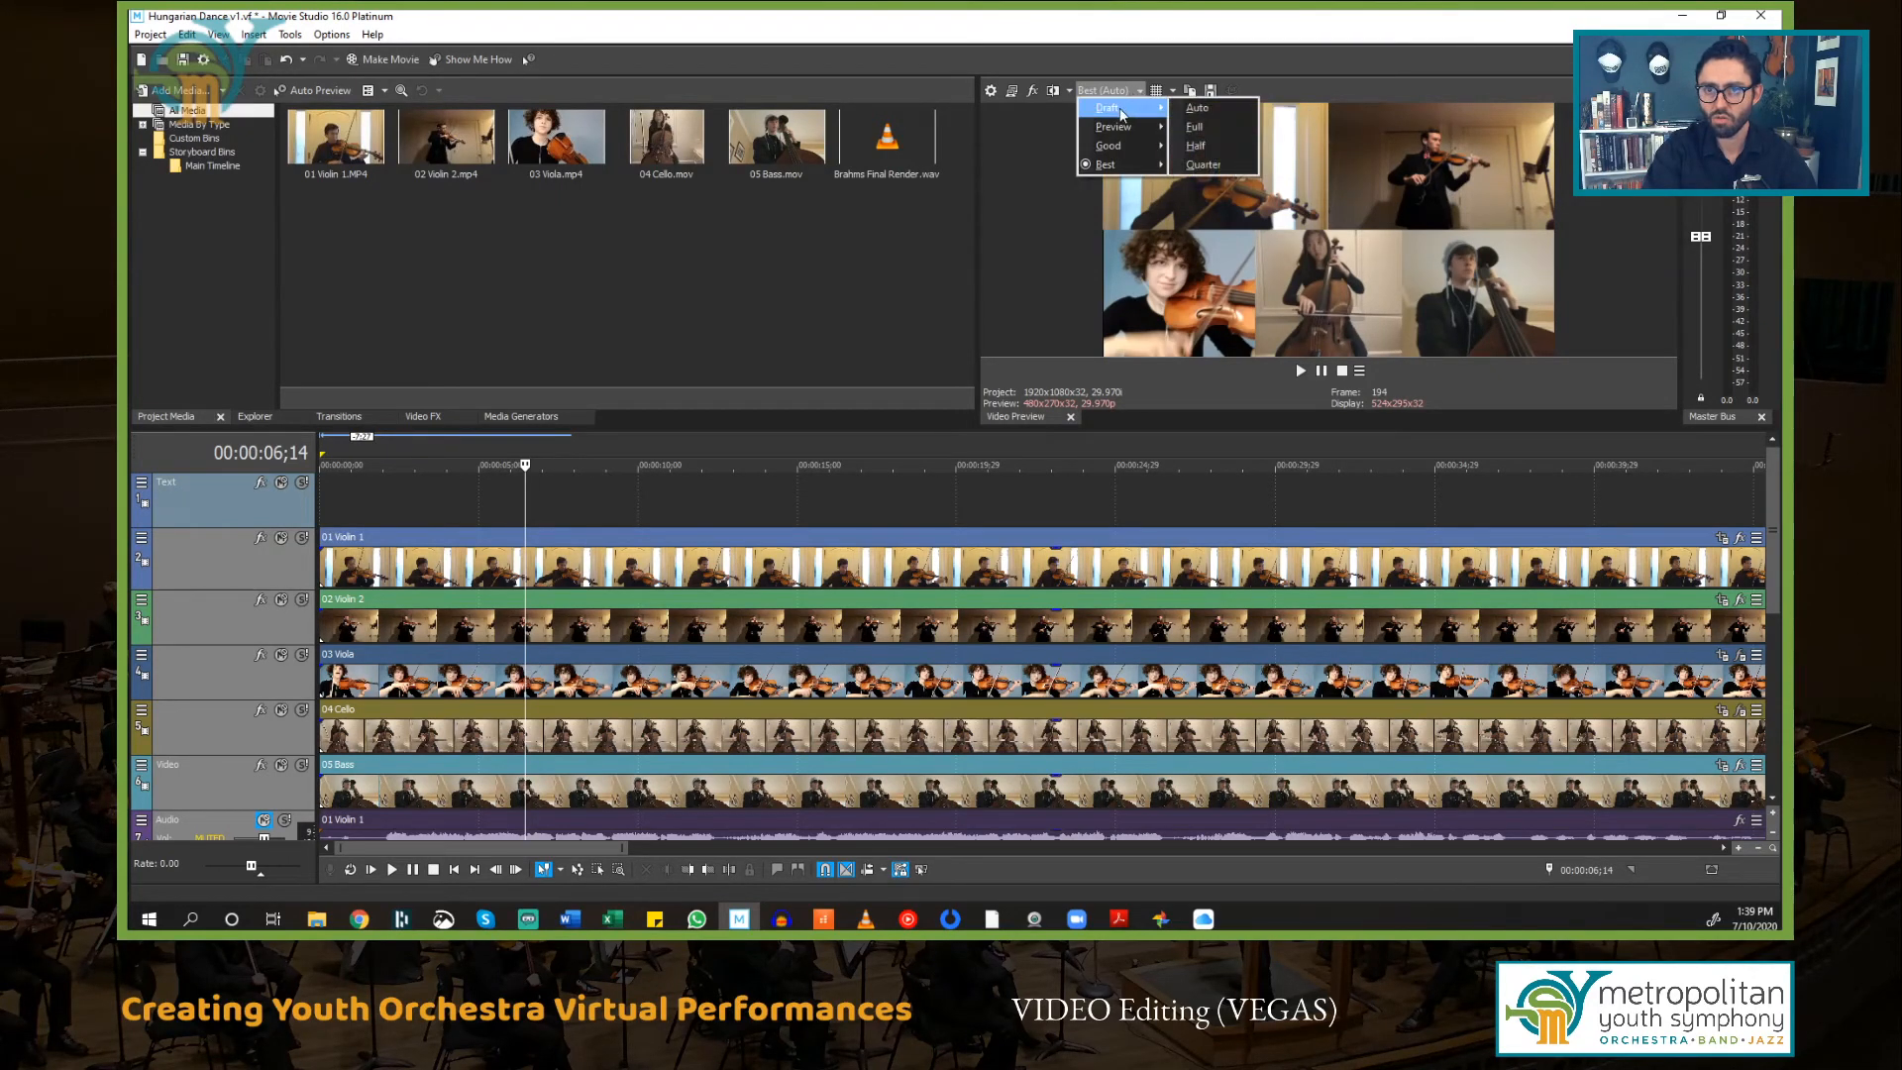
{"action": "left_click", "coordinate": [1197, 108]}
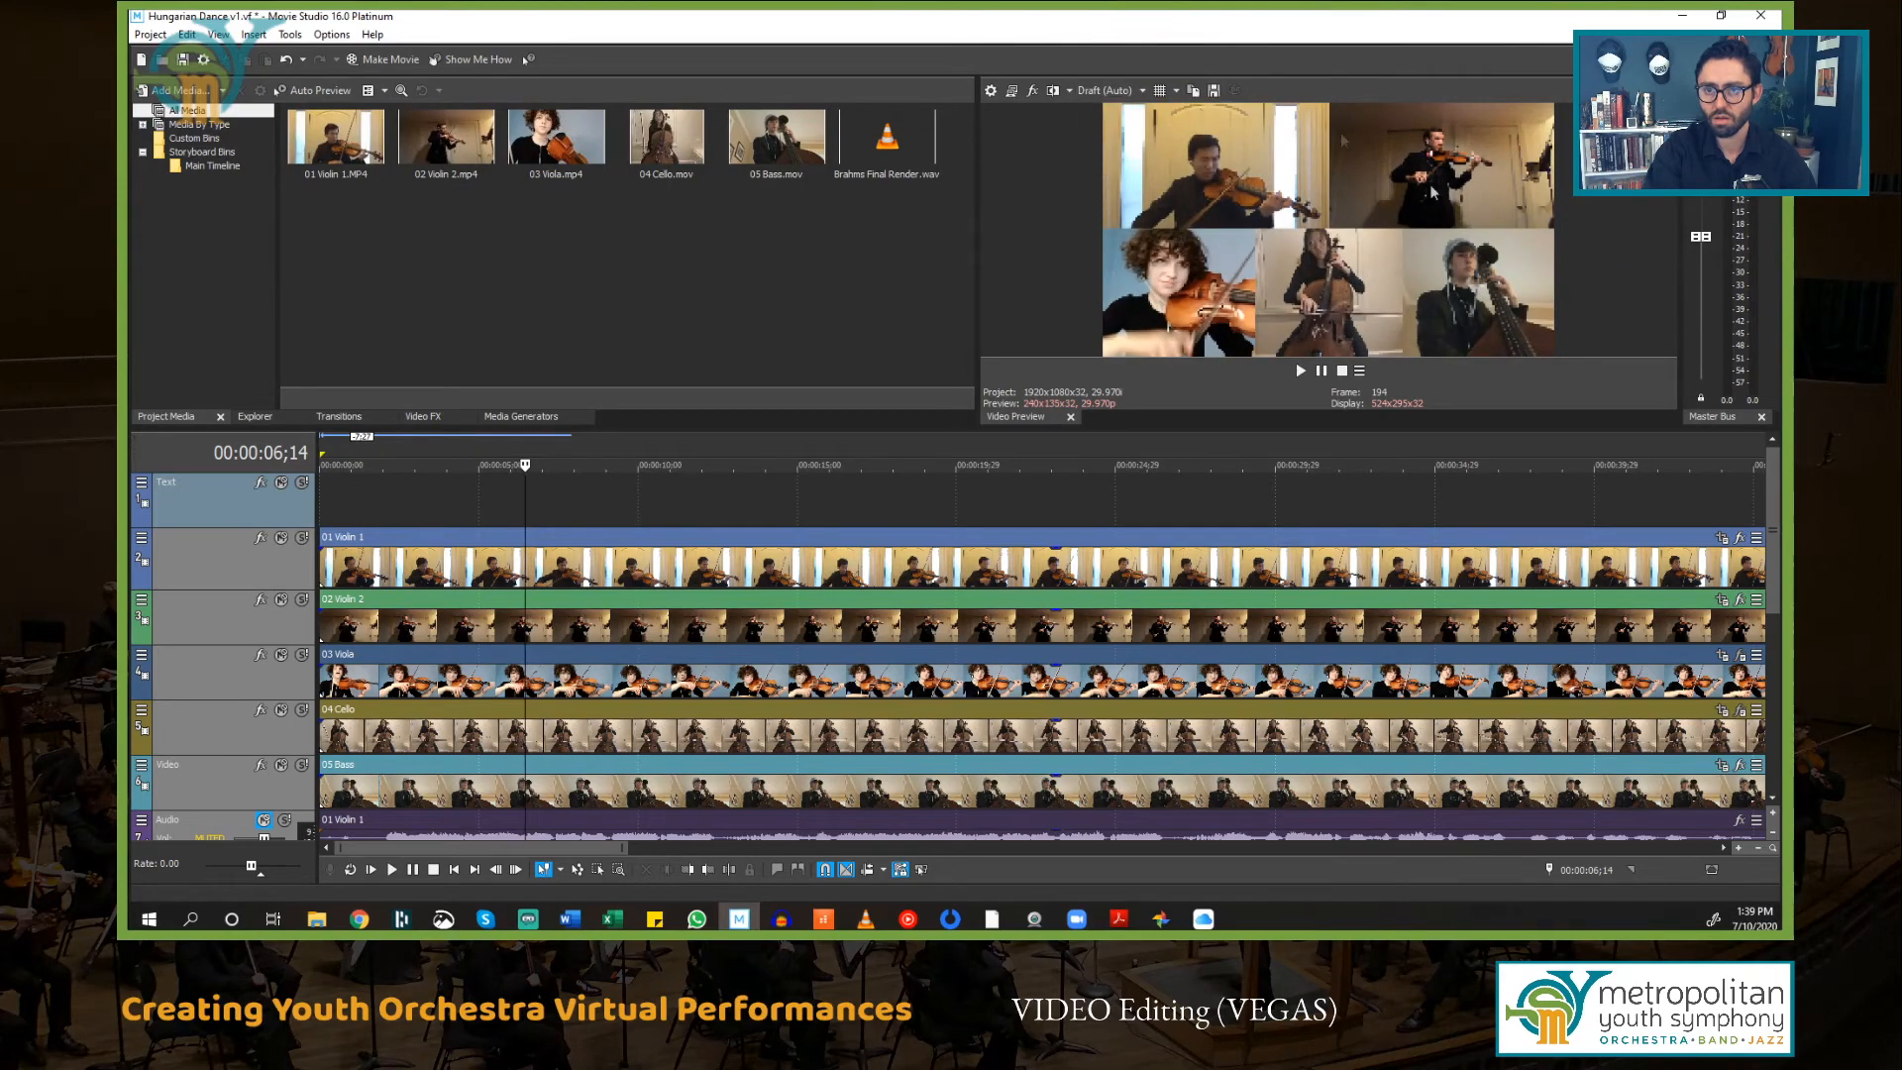
Step: Play back the opening seconds of the project to check the parts with the new preview quality
{"action": "left_click", "coordinate": [405, 503]}
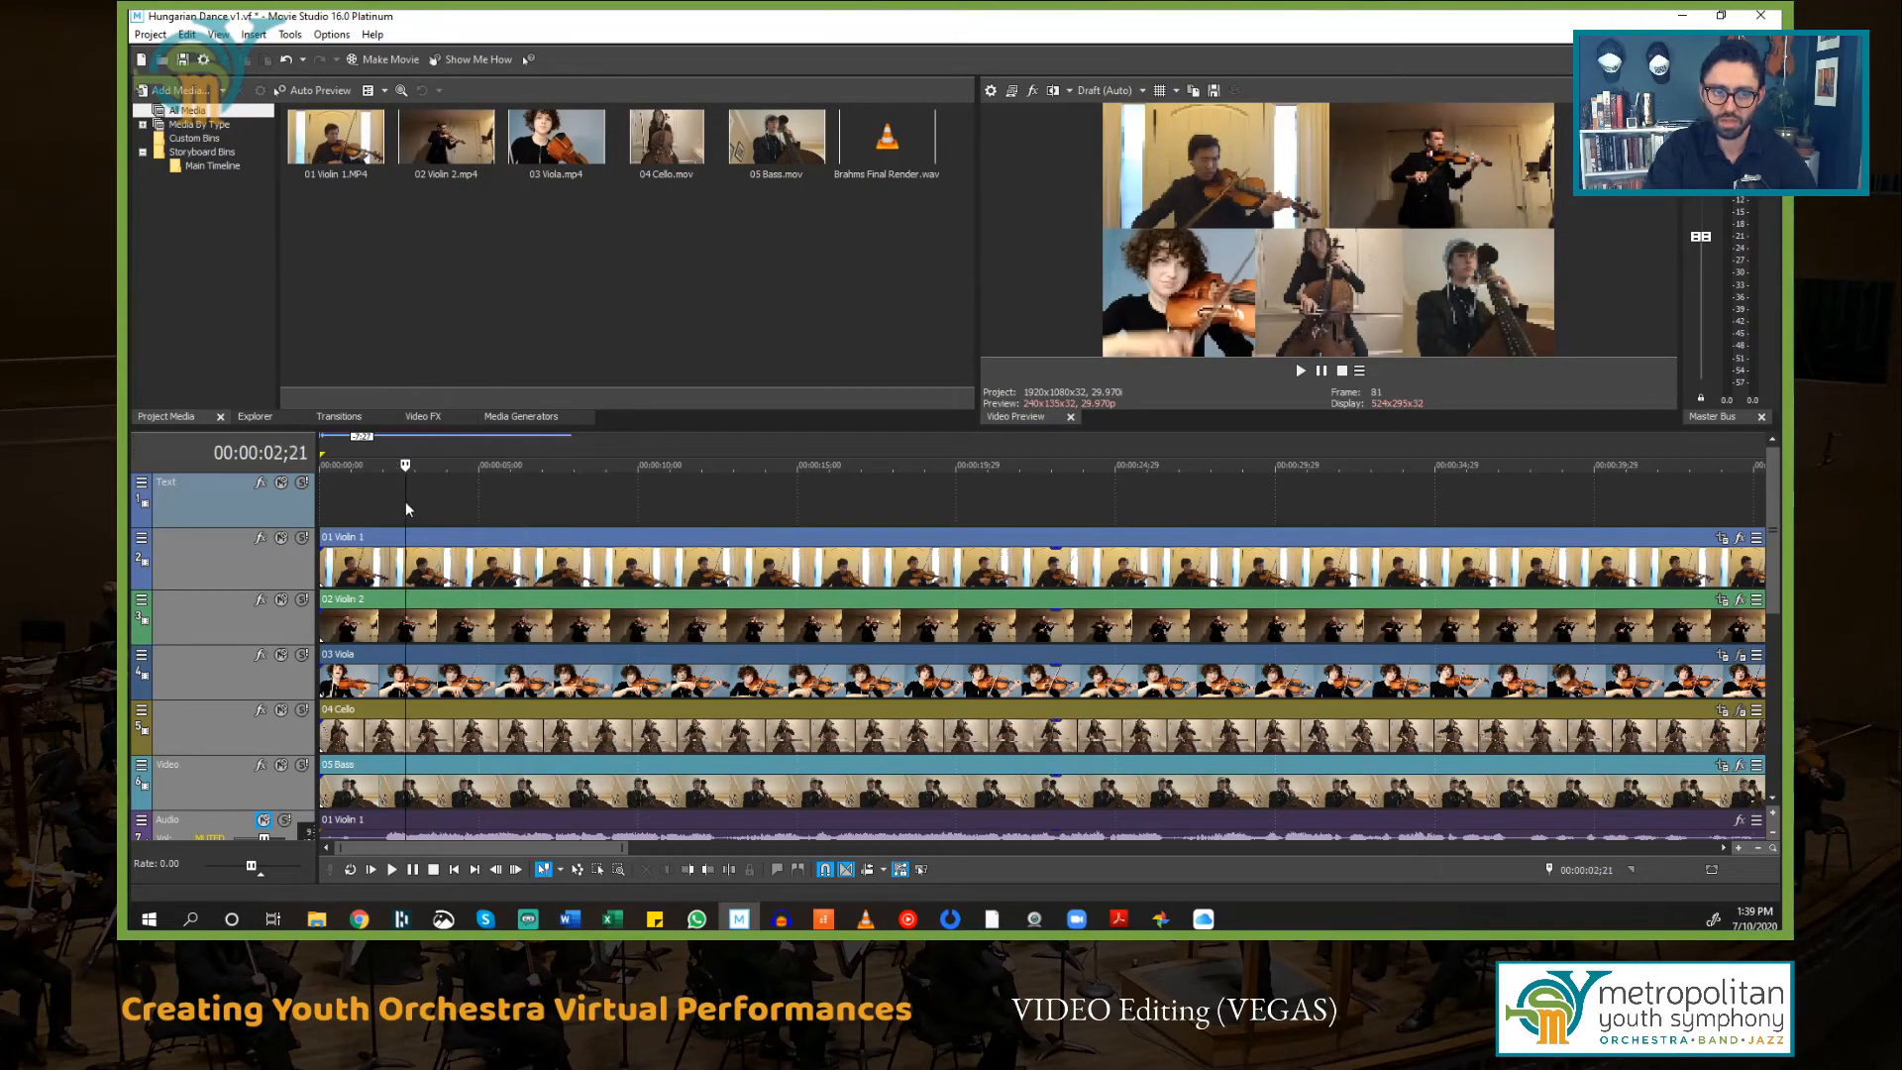
{"action": "key", "text": "space"}
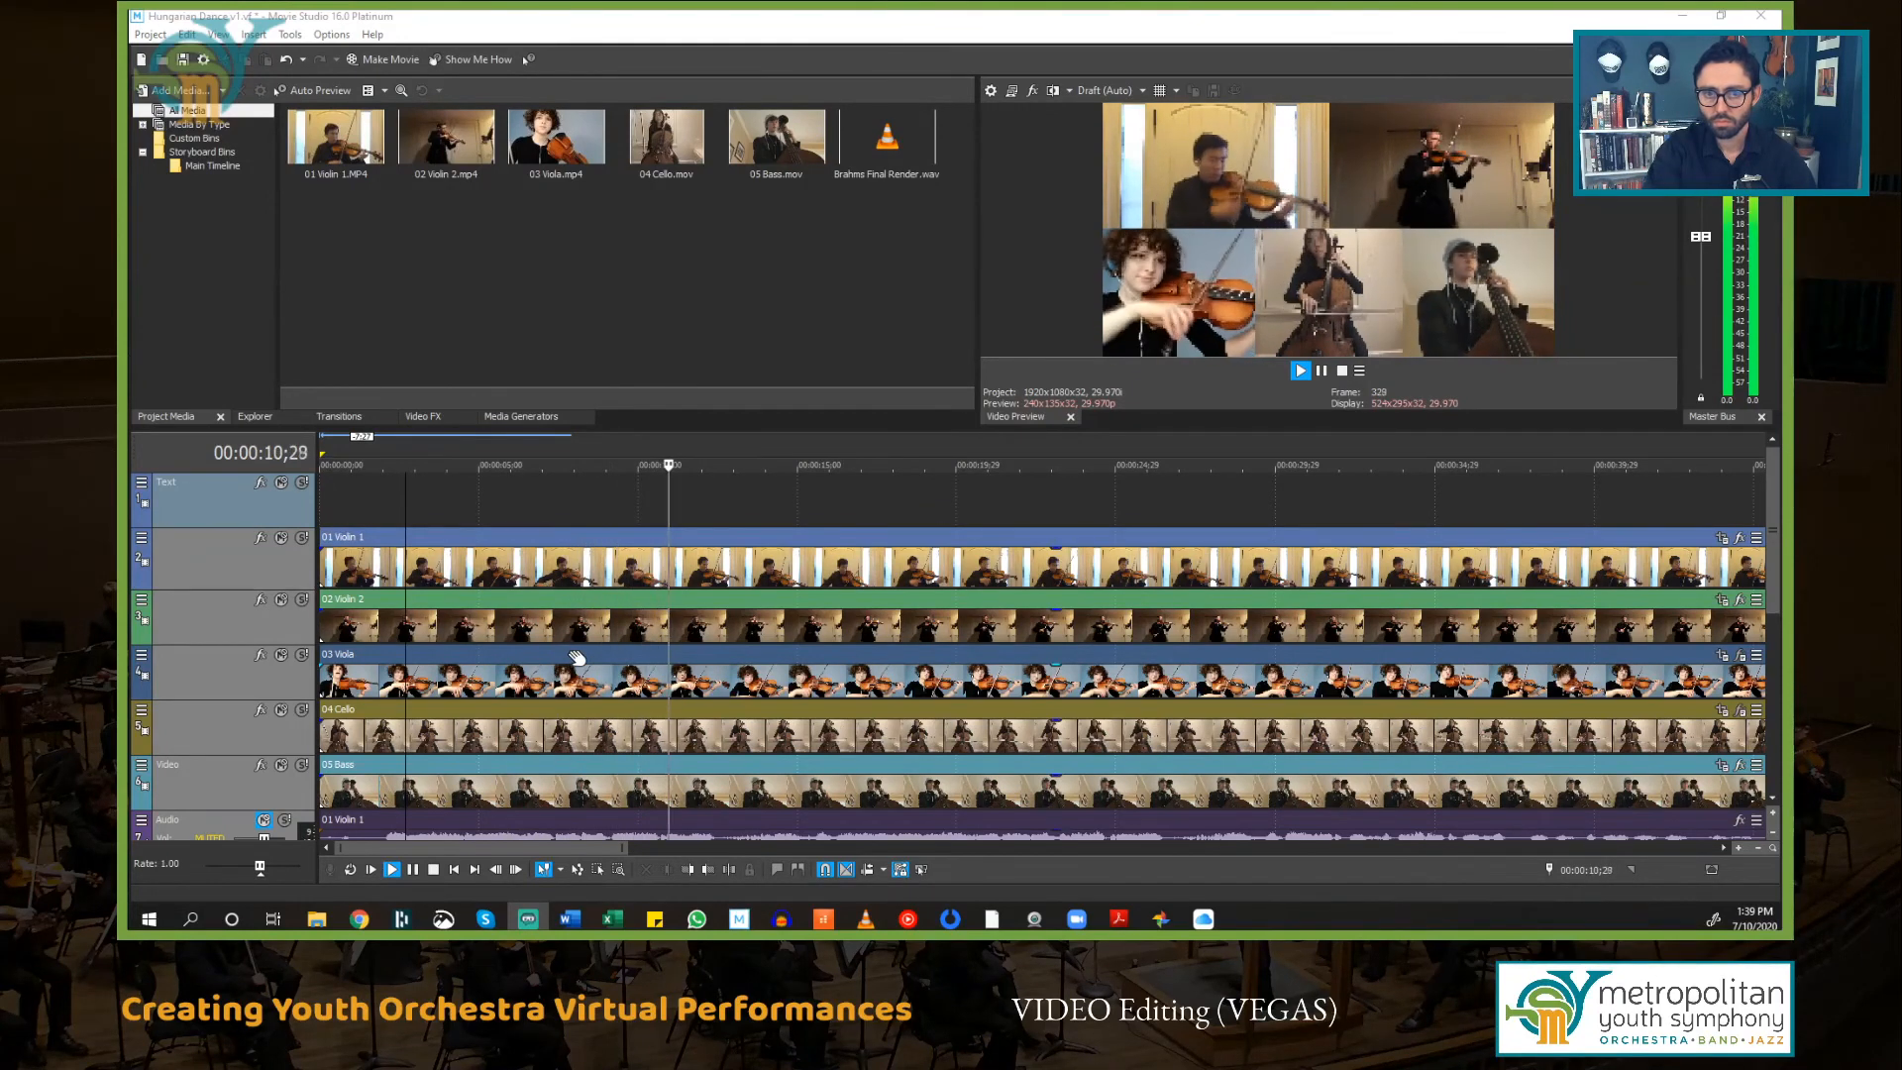
{"action": "left_click", "coordinate": [792, 510]}
{"action": "key", "text": "space"}
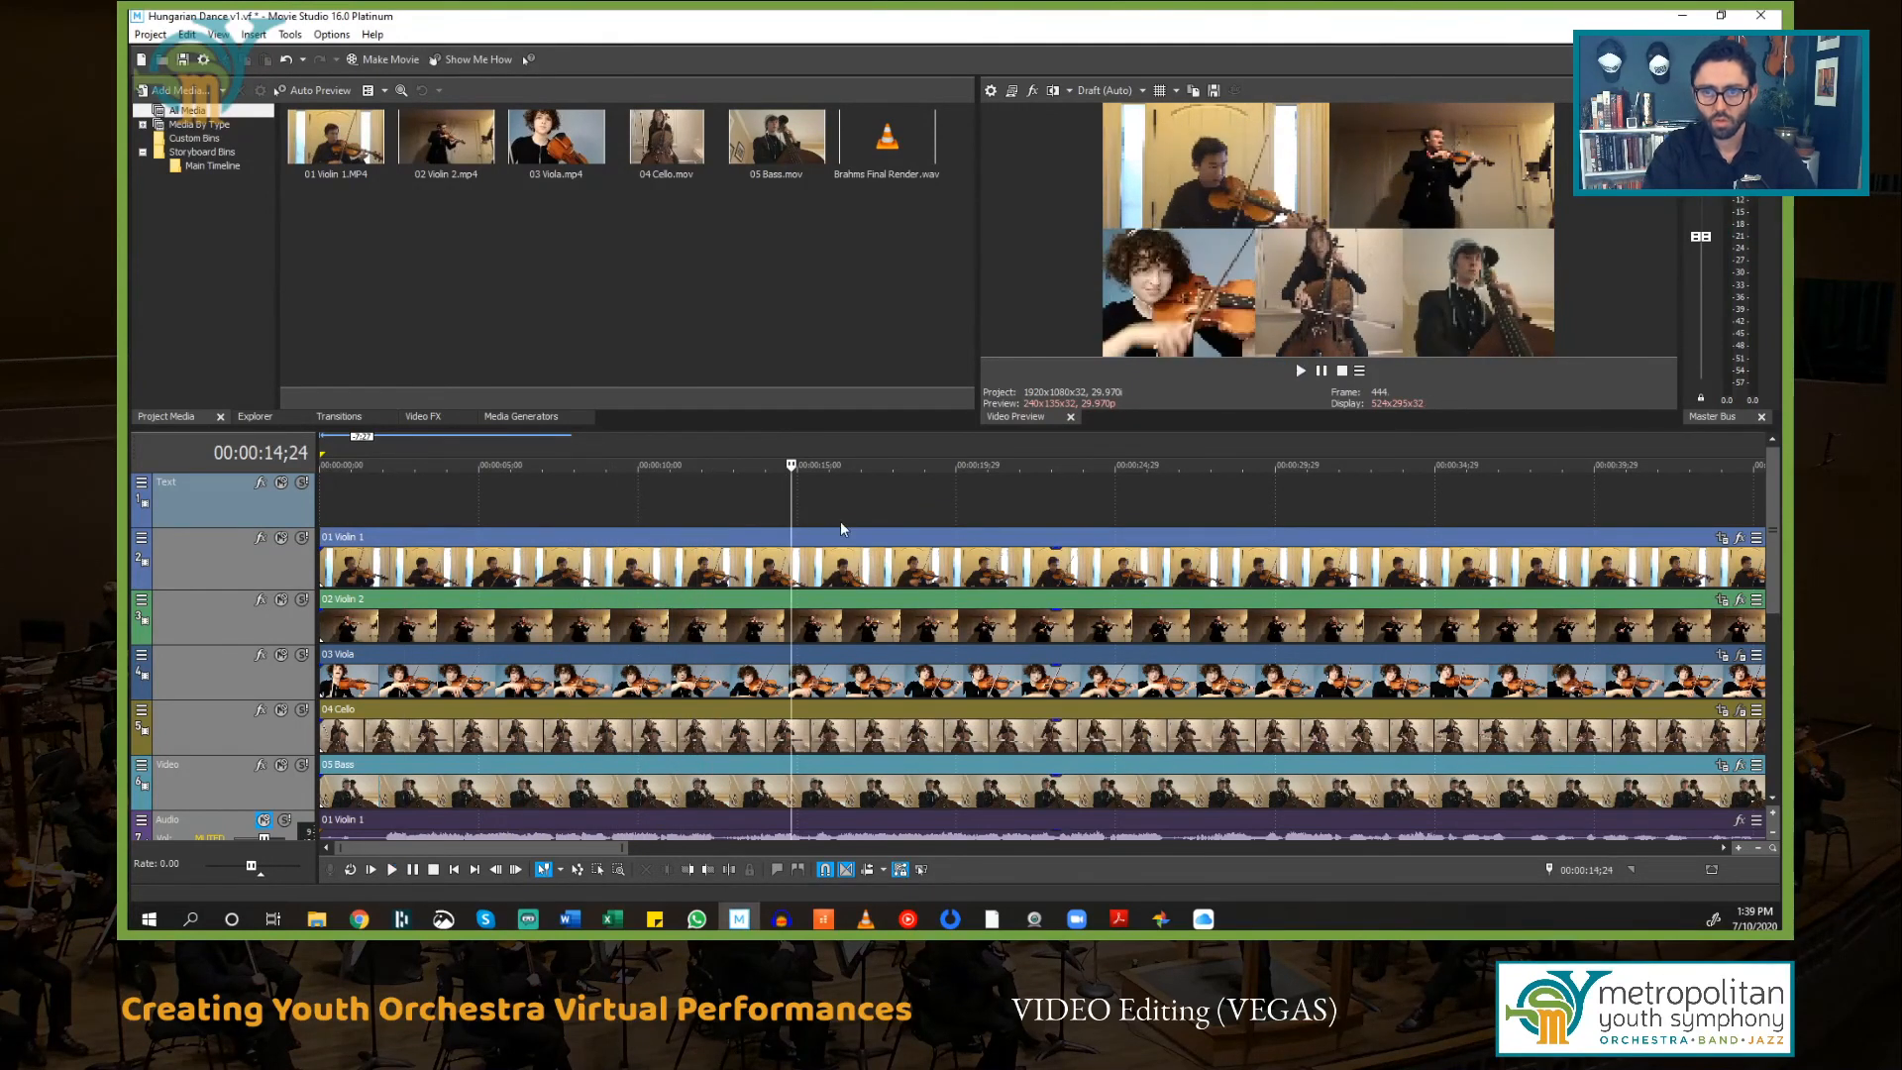
Step: Play back the ending of the performance to find where the parts finish
{"action": "scroll", "coordinate": [788, 580], "scroll_direction": "down", "scroll_amount": 4}
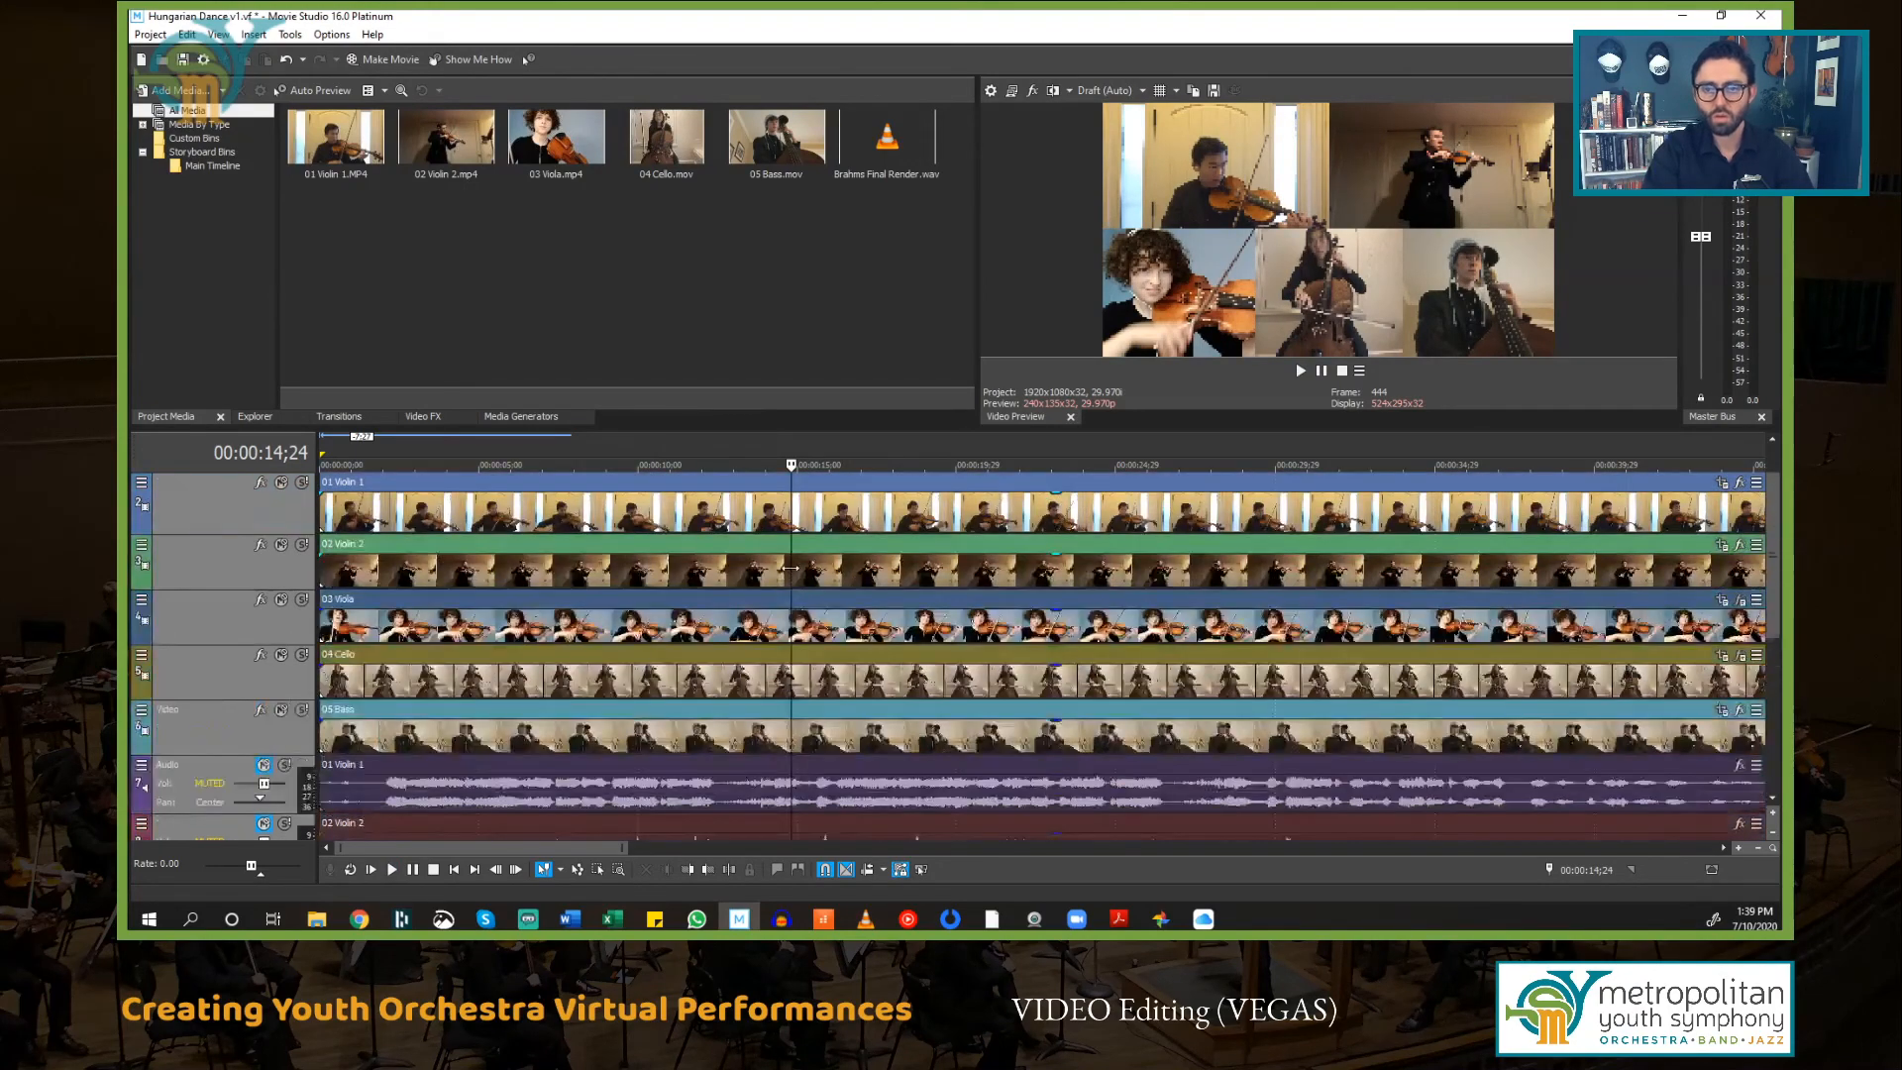
{"action": "scroll", "coordinate": [1036, 677], "scroll_direction": "down", "scroll_amount": 5}
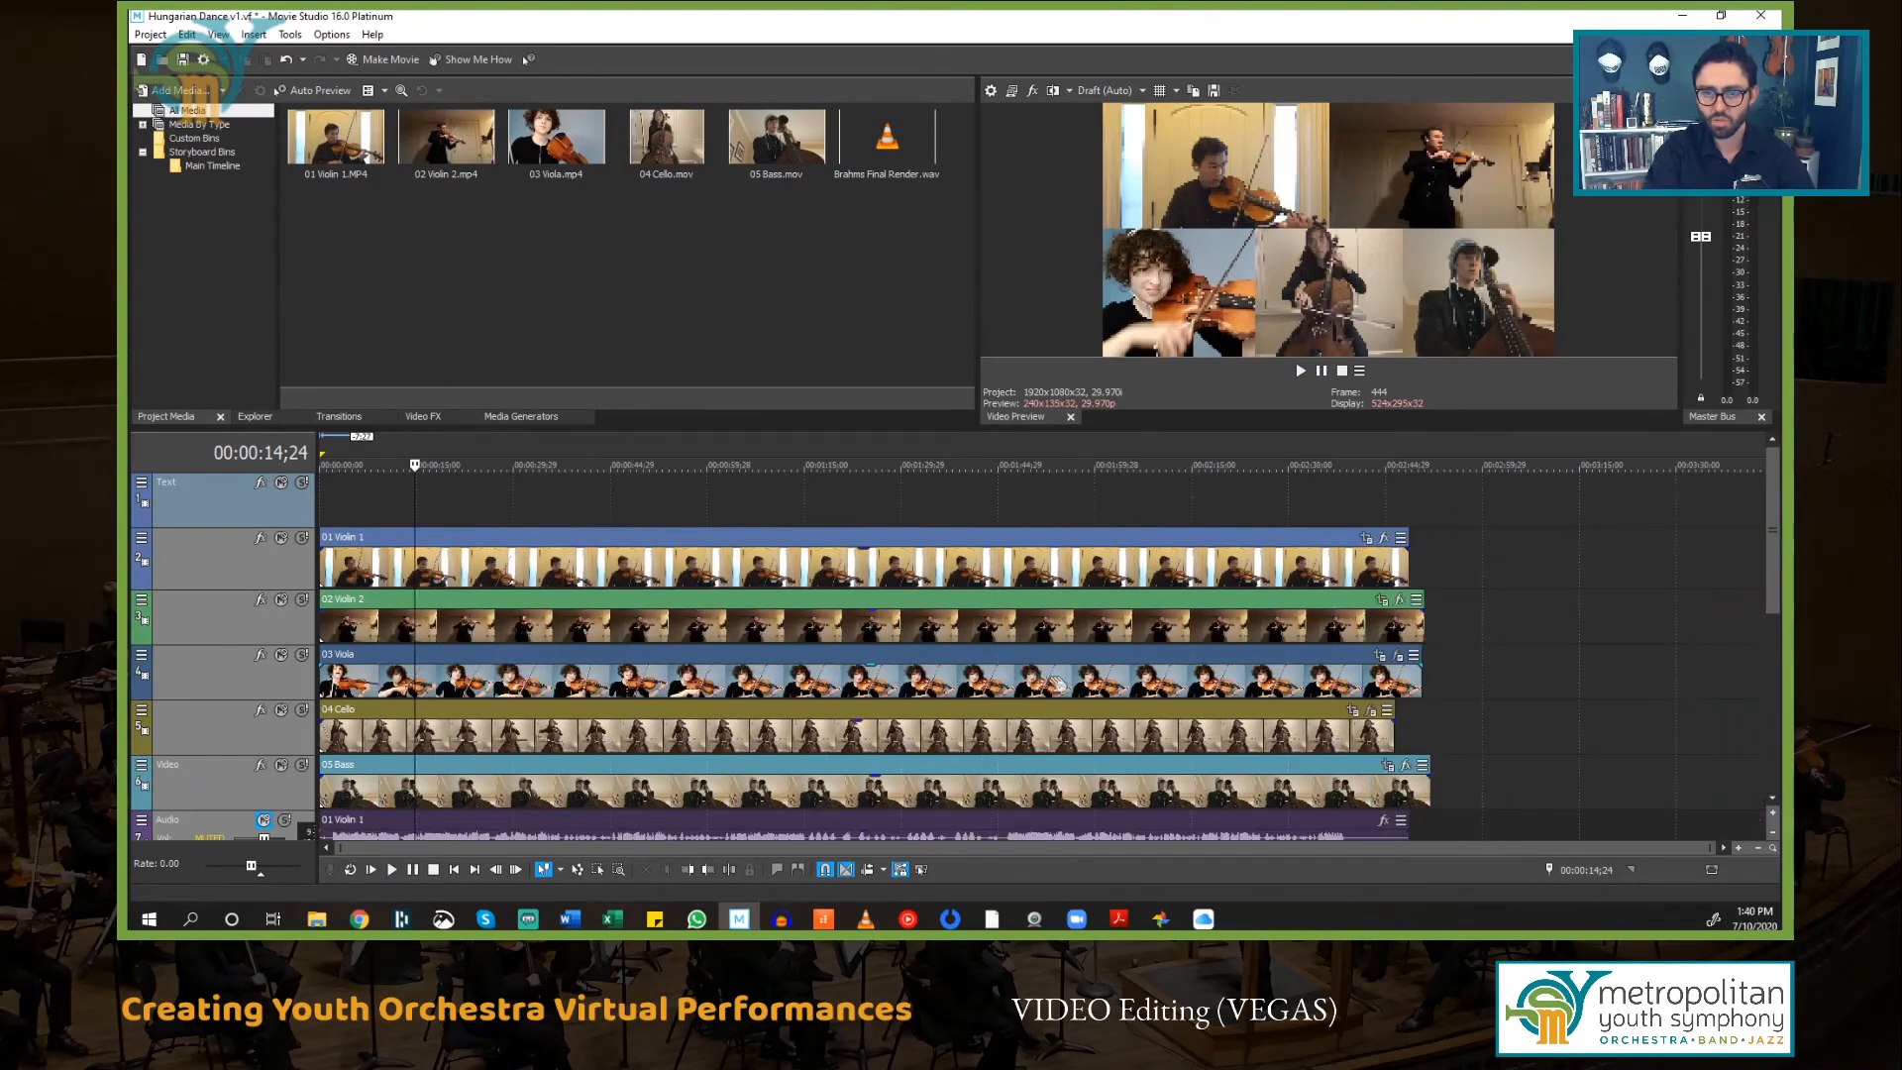
{"action": "left_click", "coordinate": [1393, 497]}
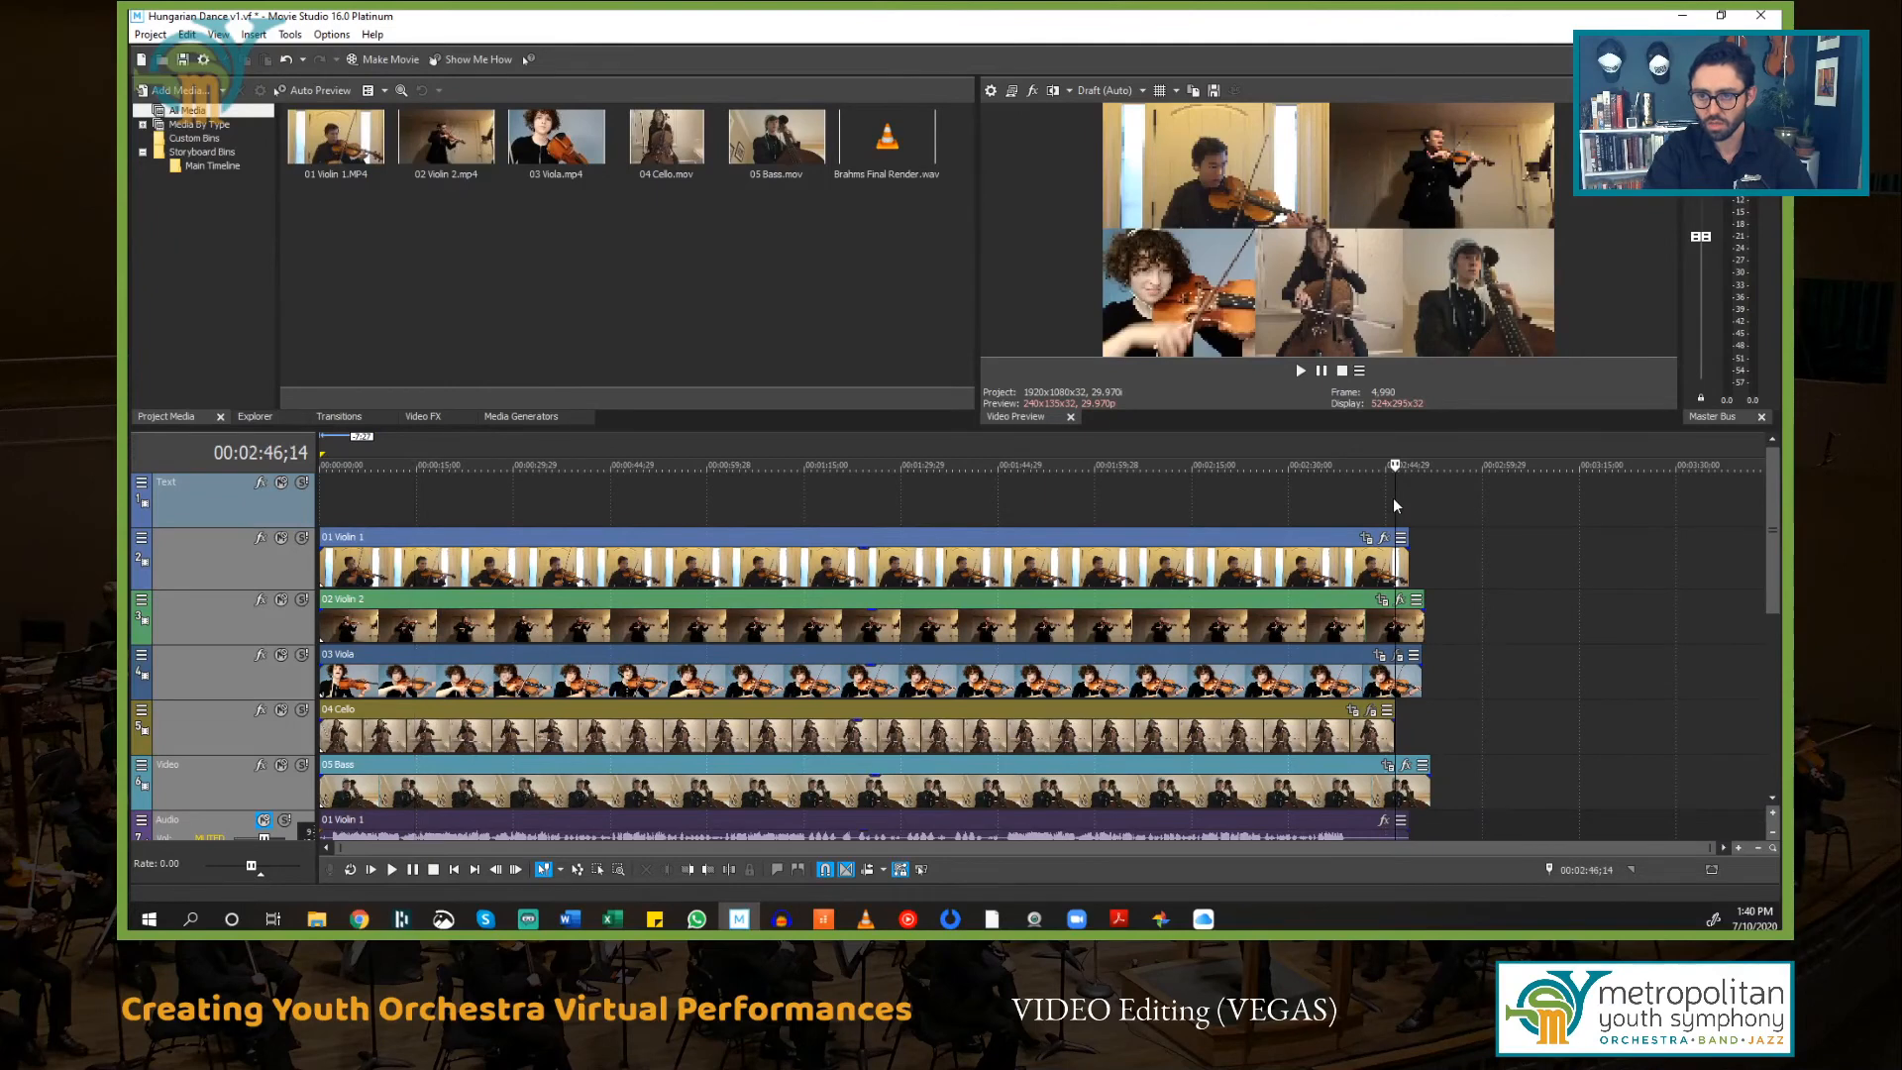
{"action": "left_click", "coordinate": [1349, 501]}
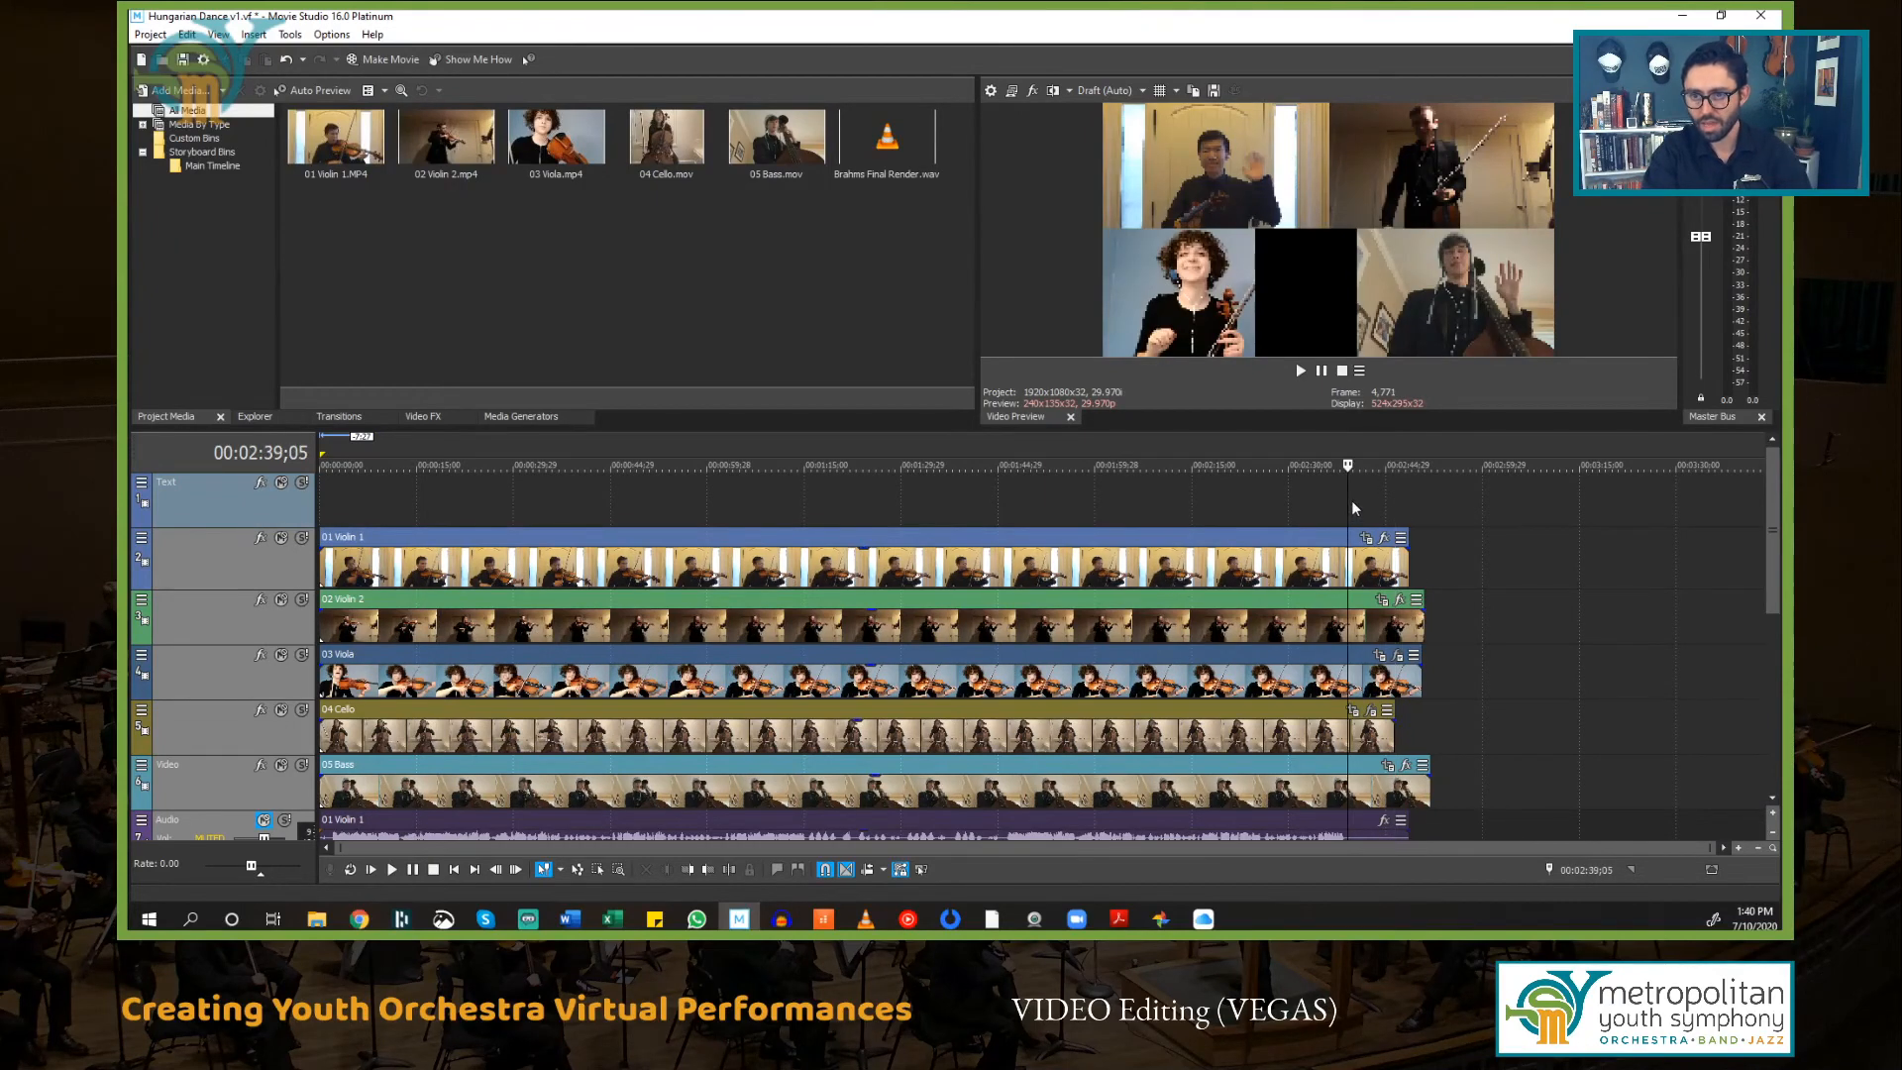
{"action": "key", "text": "space"}
{"action": "scroll", "coordinate": [1407, 526], "scroll_direction": "up", "scroll_amount": 1}
{"action": "left_click", "coordinate": [988, 491]}
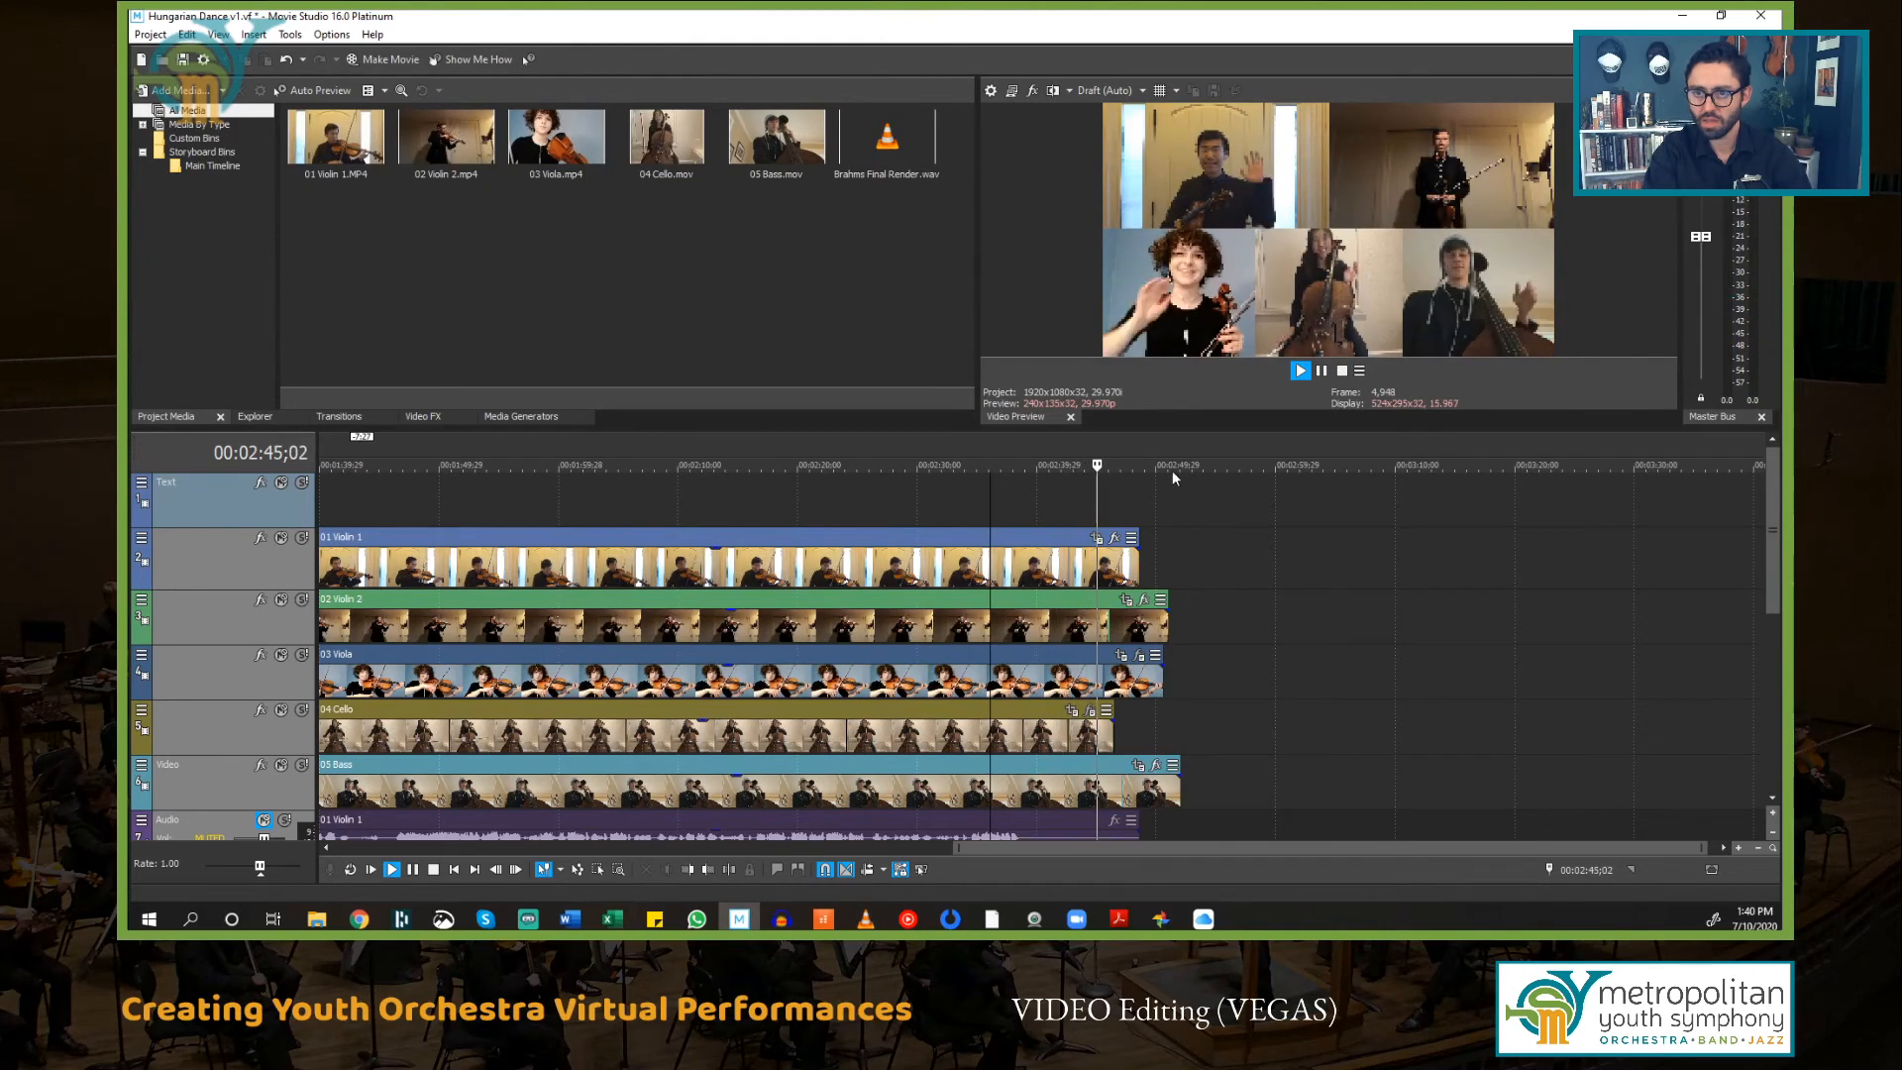
{"action": "key", "text": "space"}
Step: Split all events at 00:02:45;05 and delete the trailing portions after the split
{"action": "left_click", "coordinate": [1100, 509]}
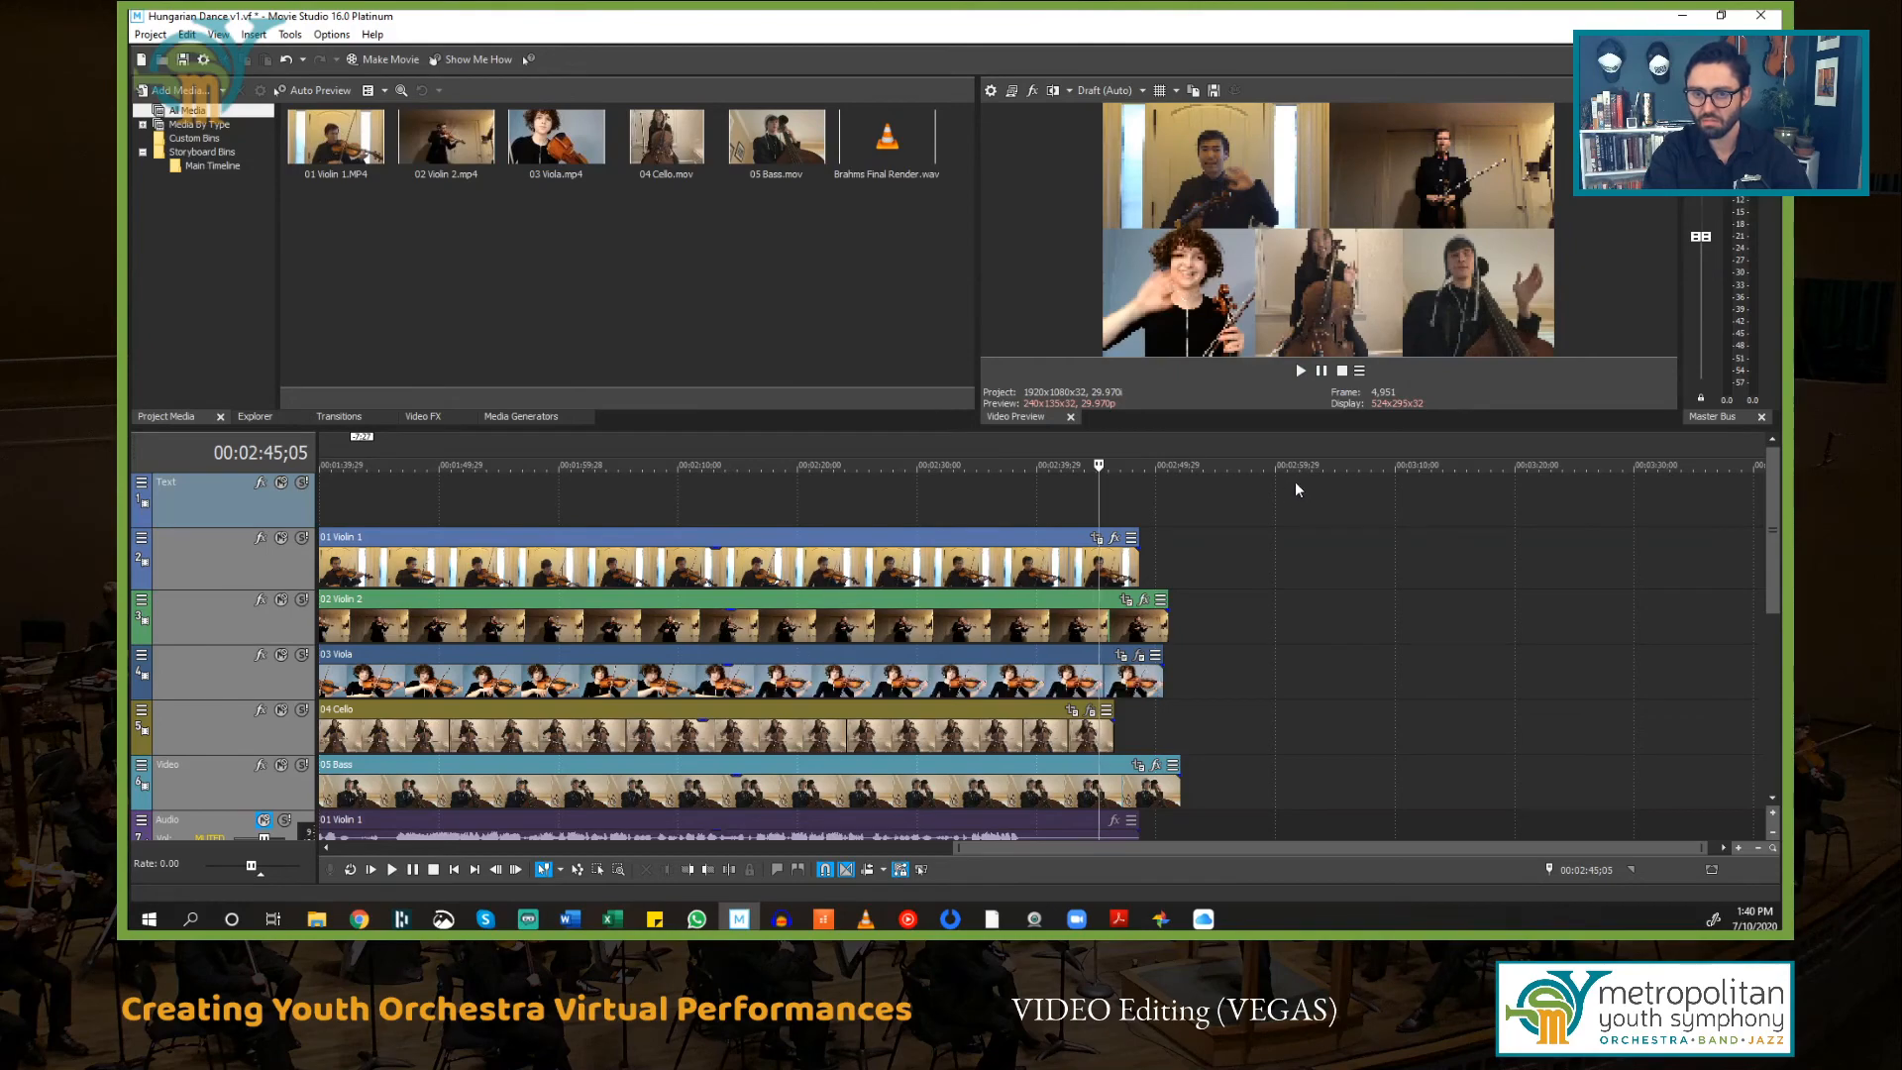
{"action": "key", "text": "ctrl+a"}
{"action": "key", "text": "s"}
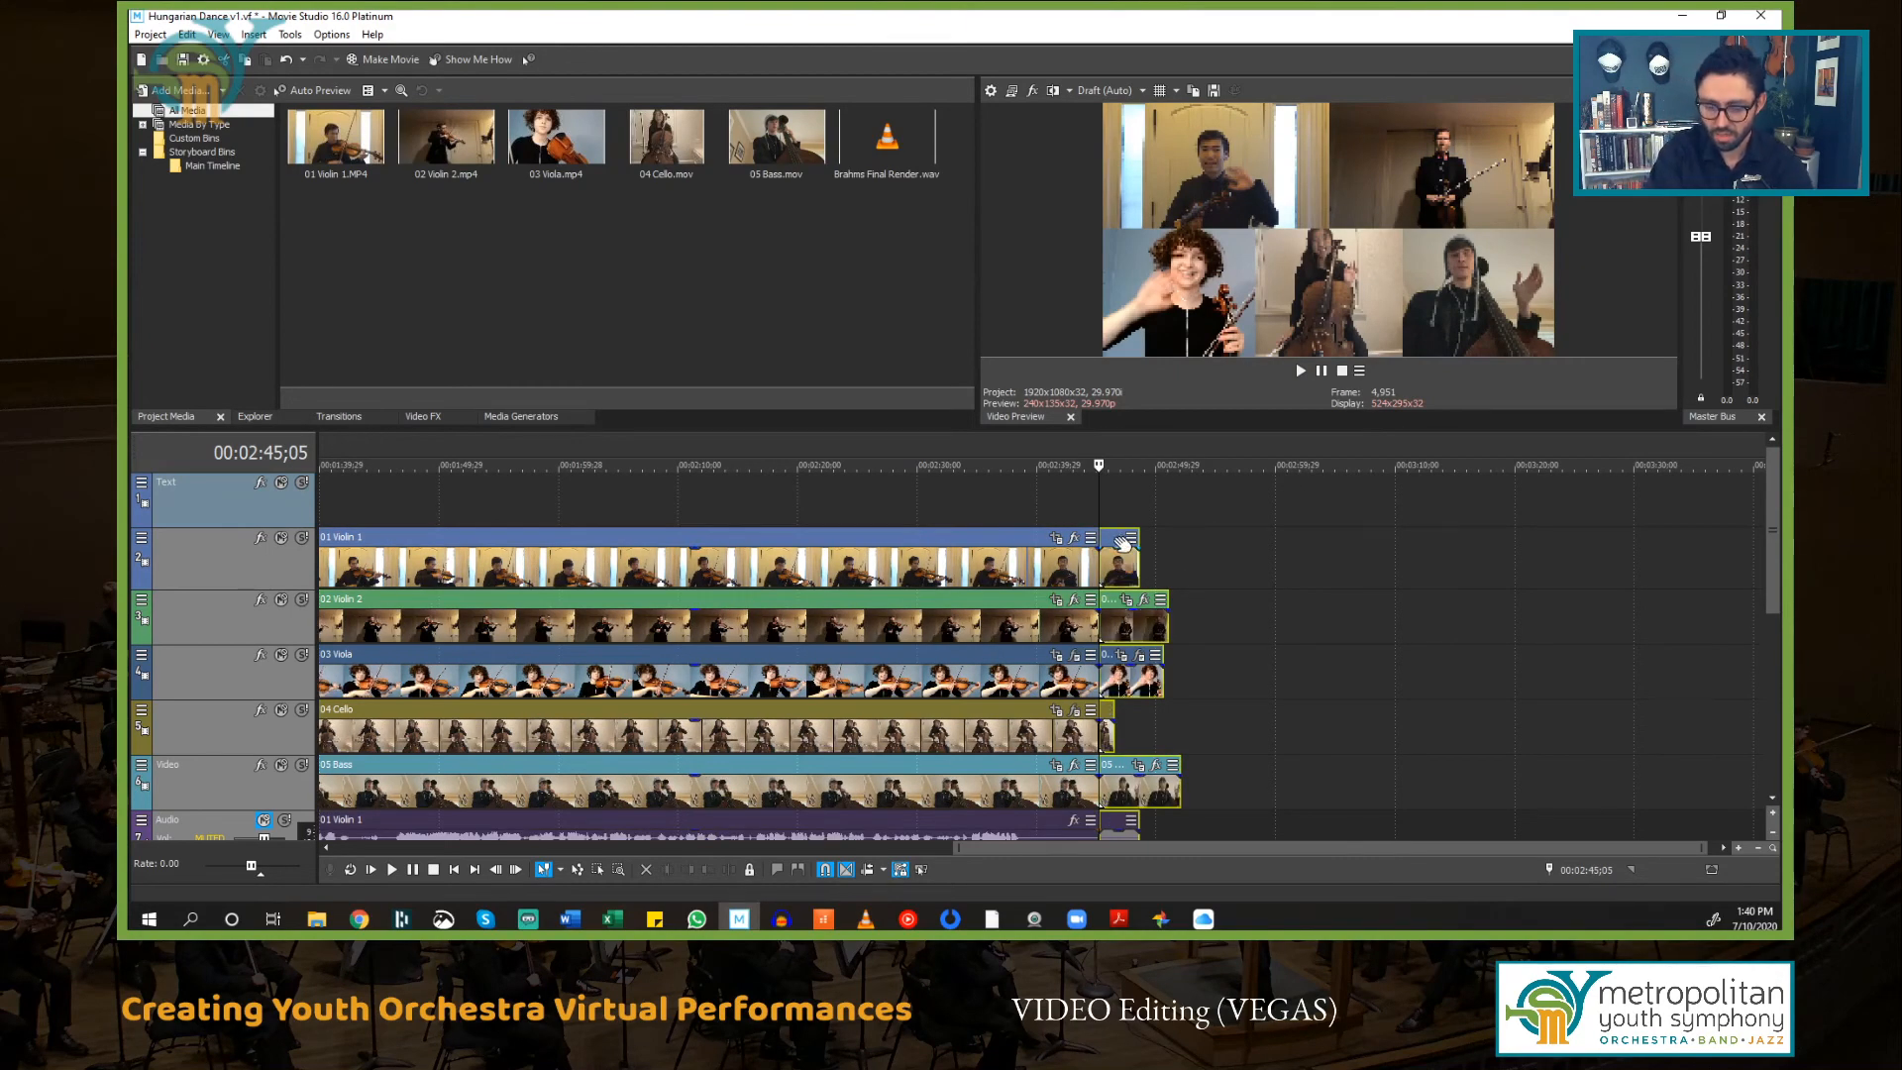
{"action": "key", "text": "Delete"}
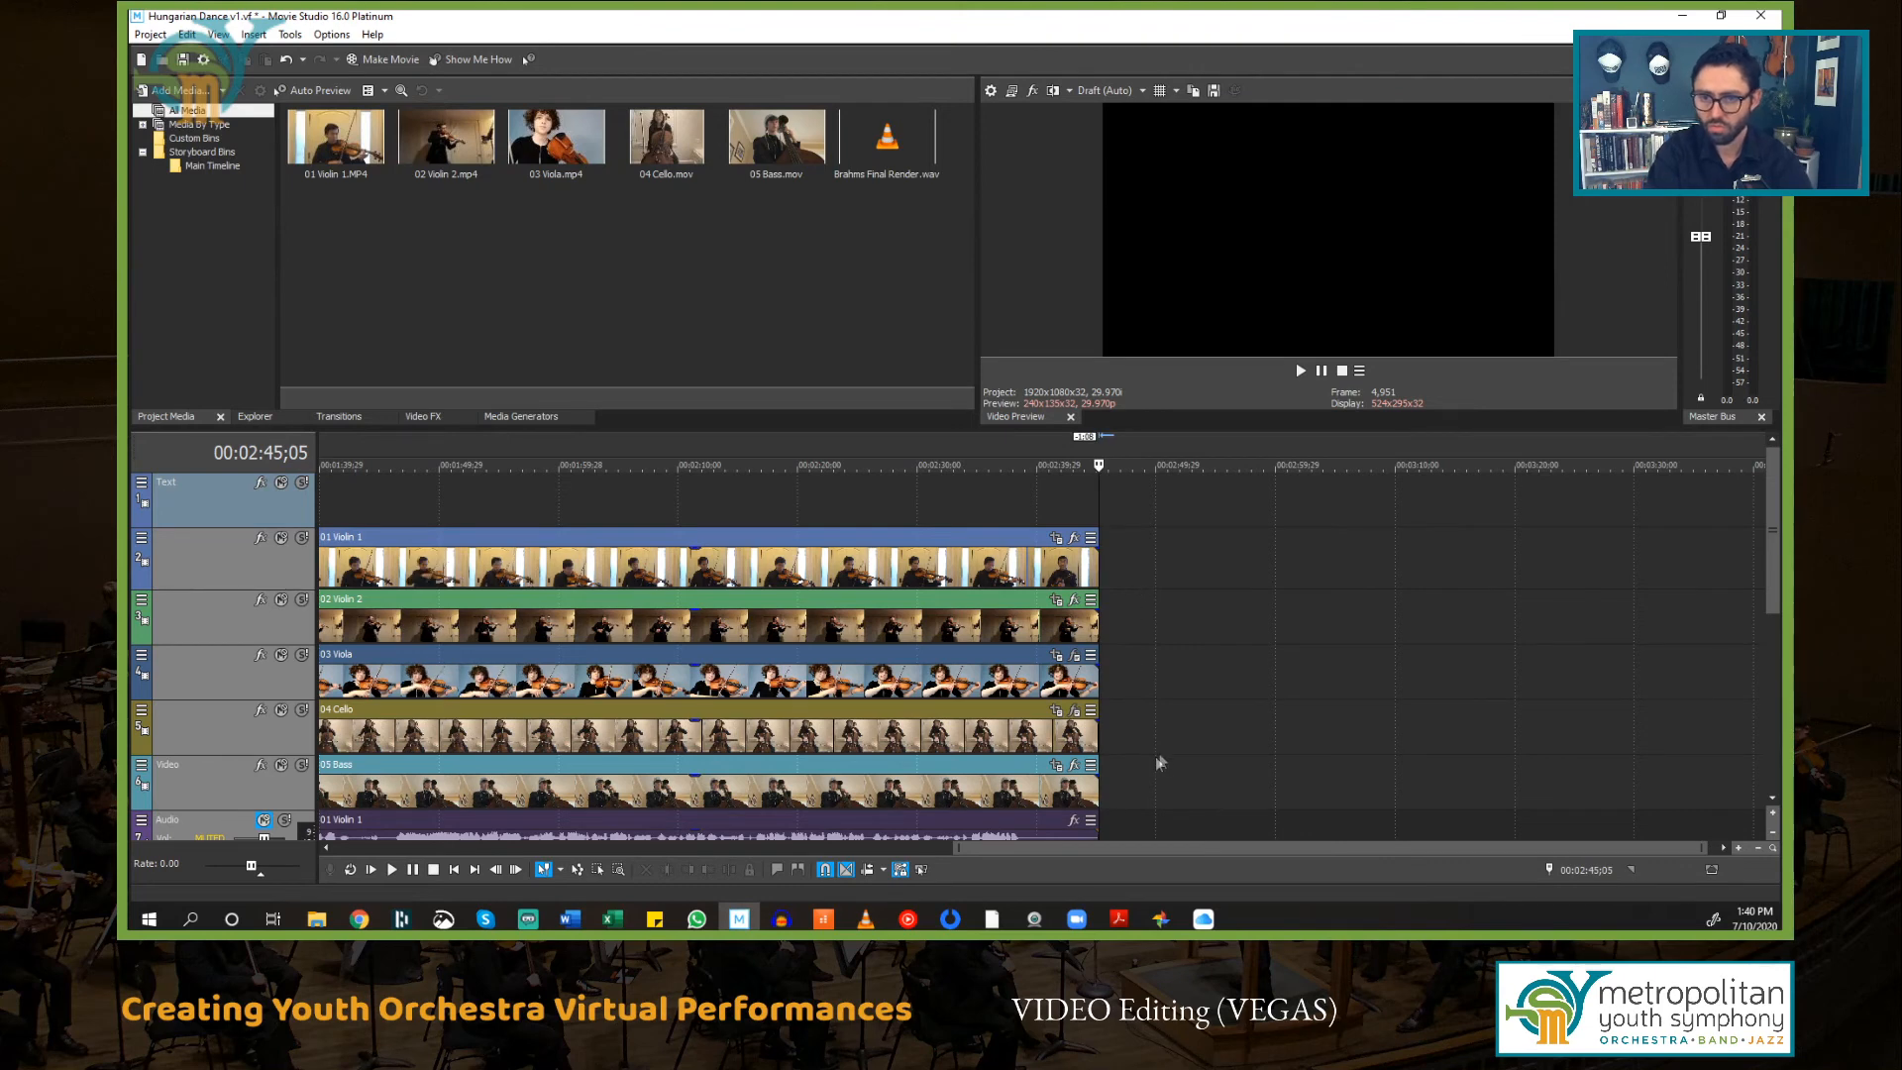
Step: Play back the final seconds to check the trimmed ending
{"action": "left_click", "coordinate": [1066, 511]}
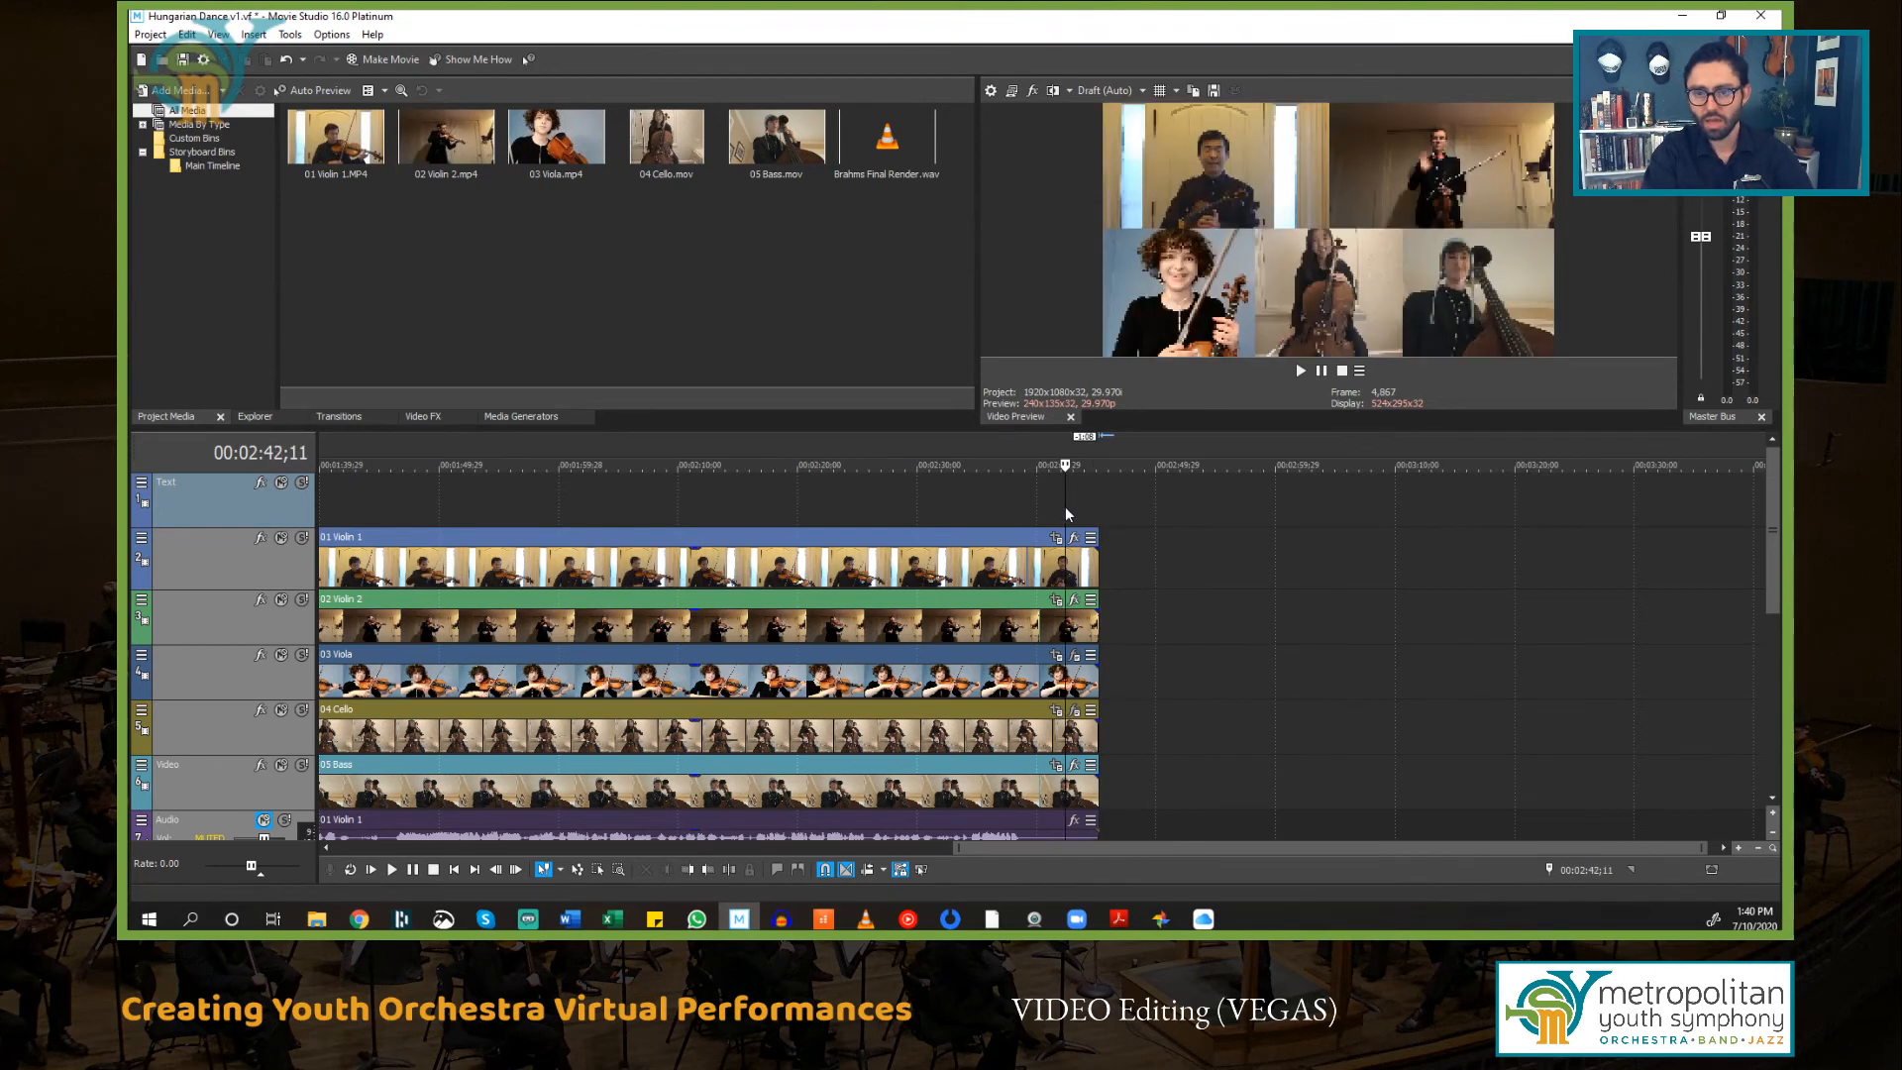
{"action": "key", "text": "space"}
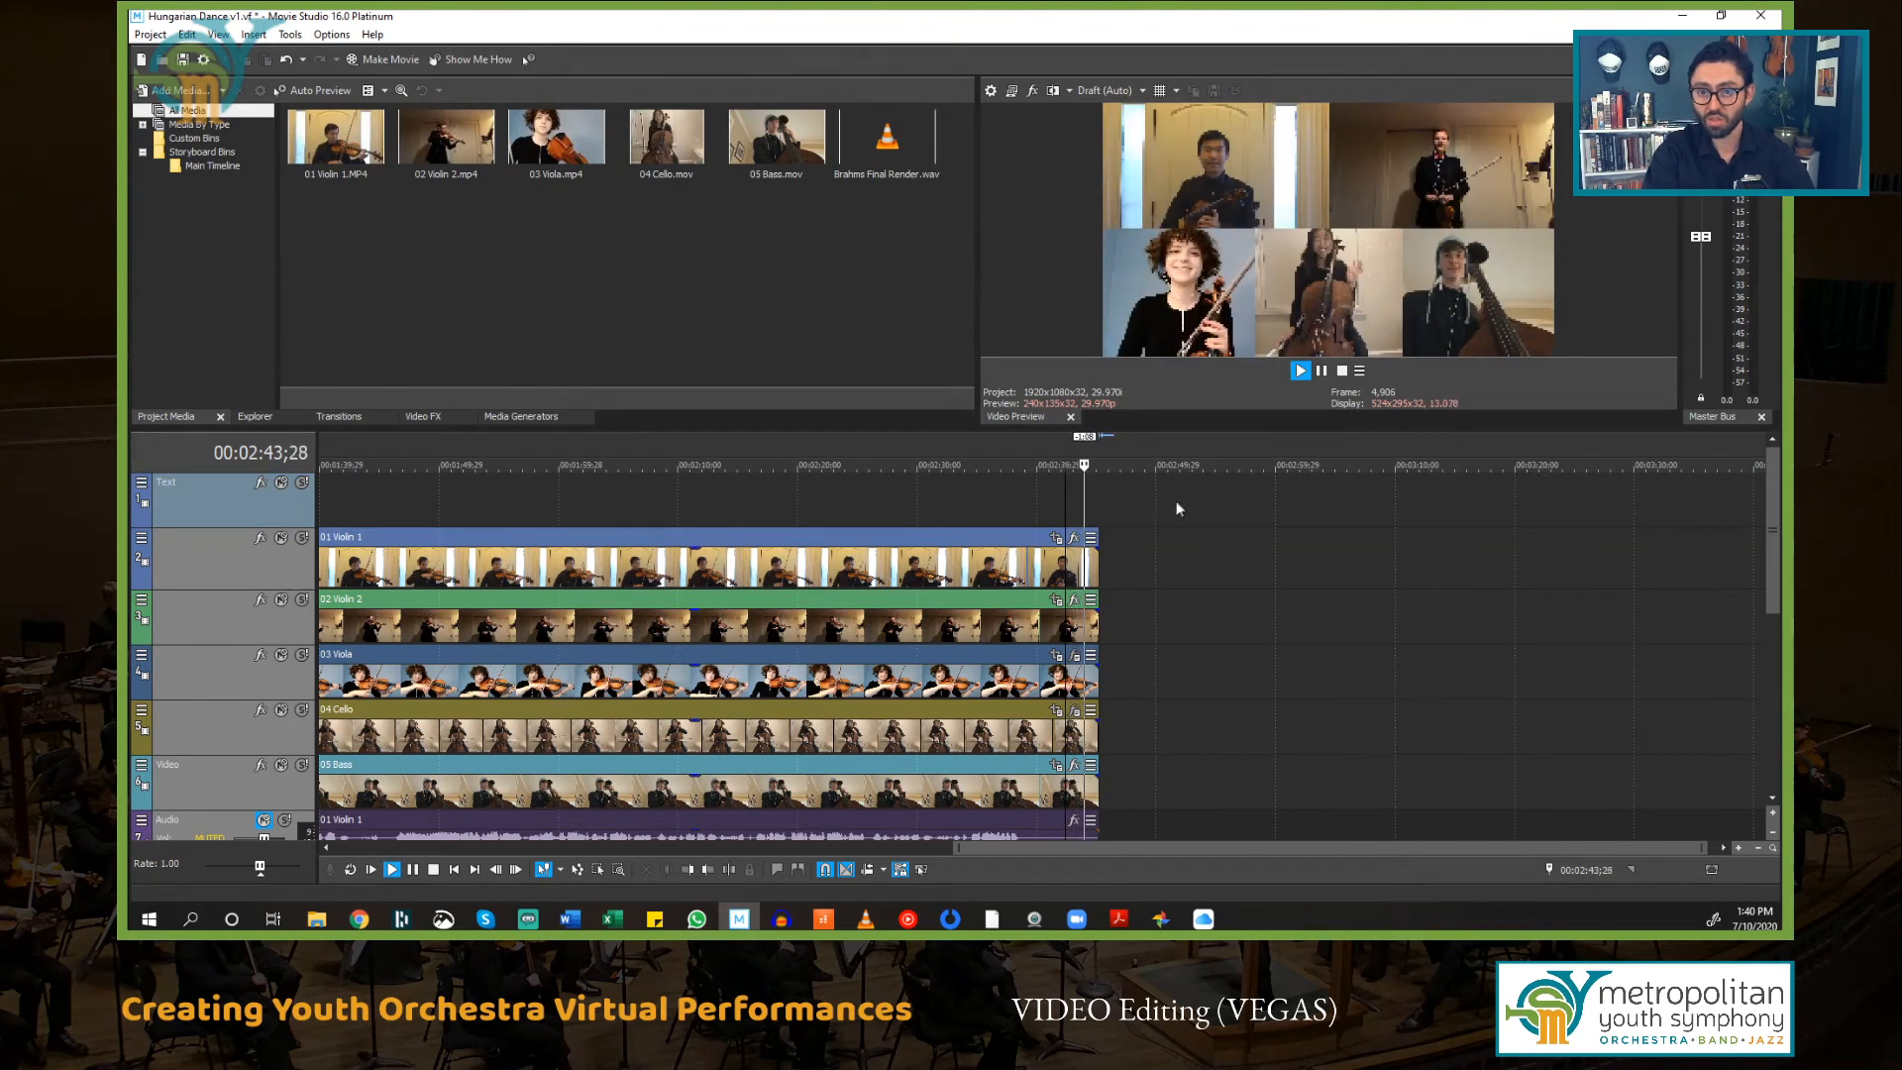
{"action": "key", "text": "space"}
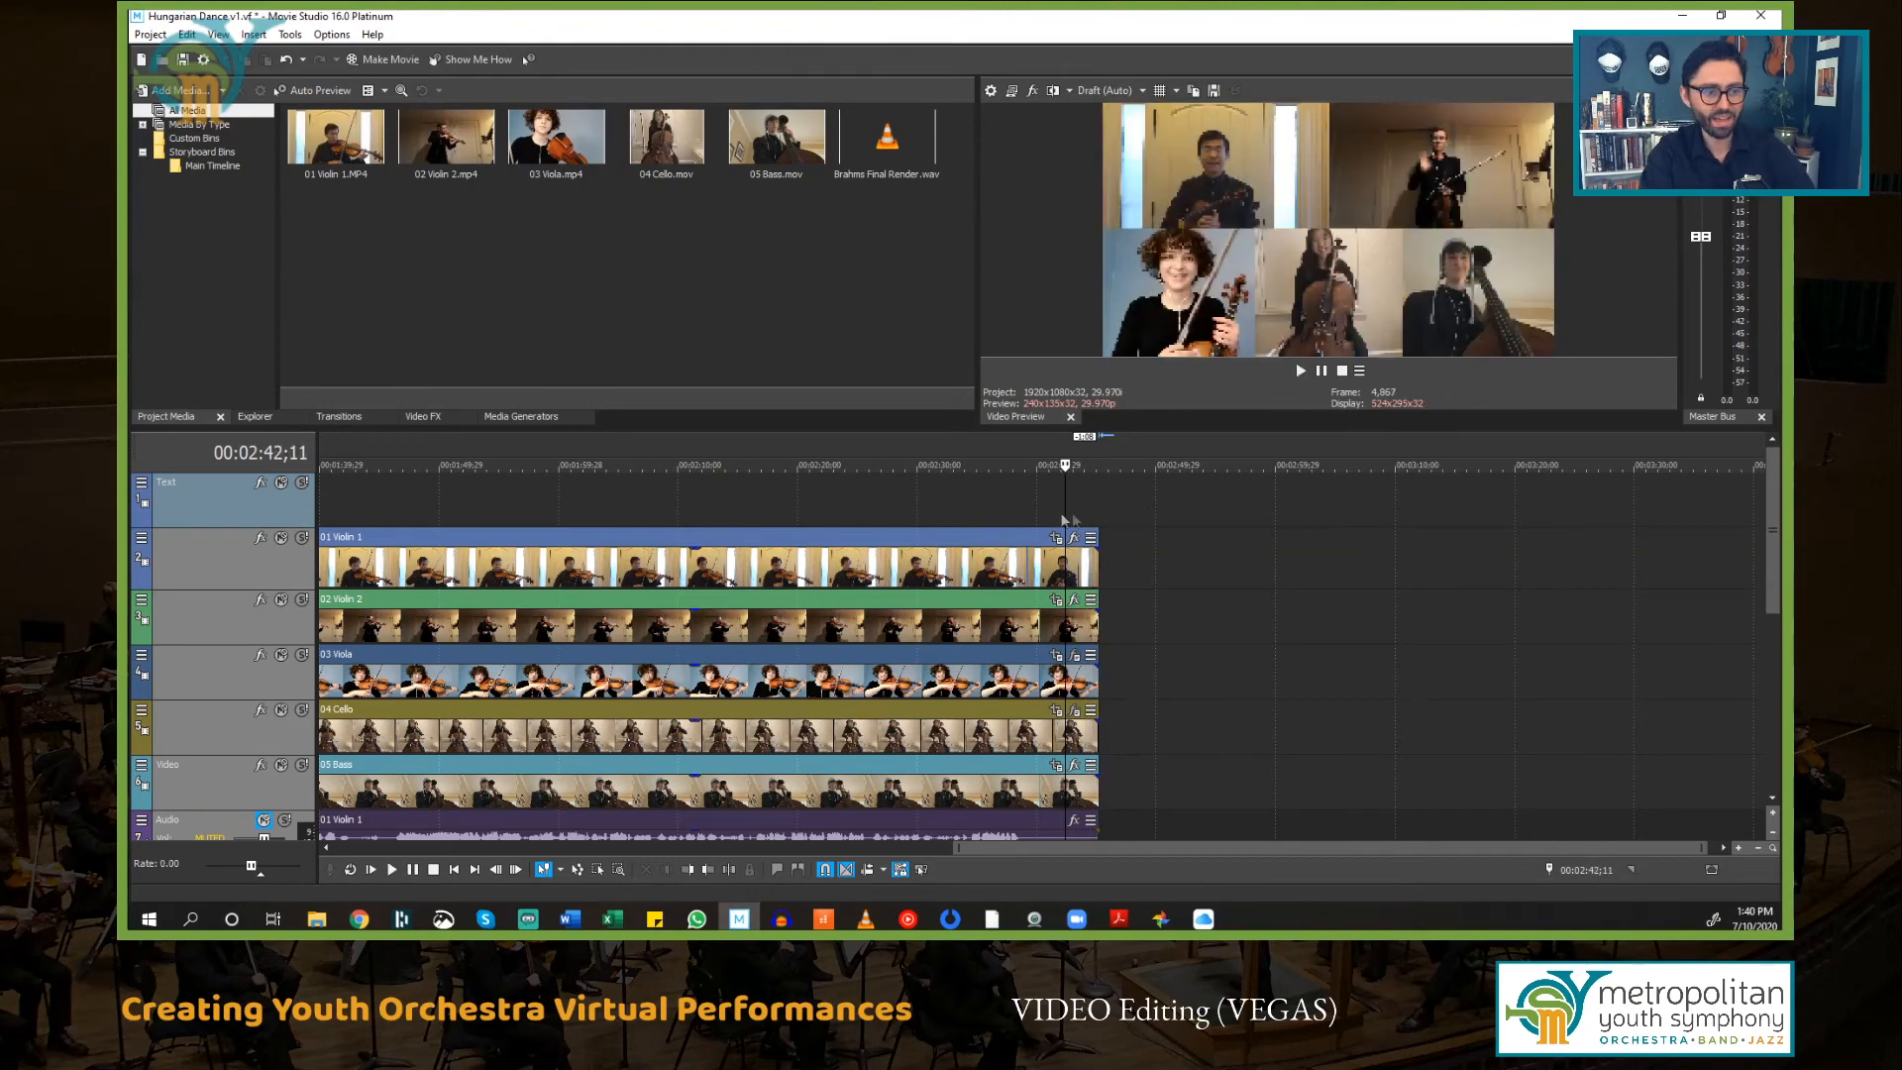
Step: Add a fade-in to the start of each of the five video events
{"action": "key", "text": "Home"}
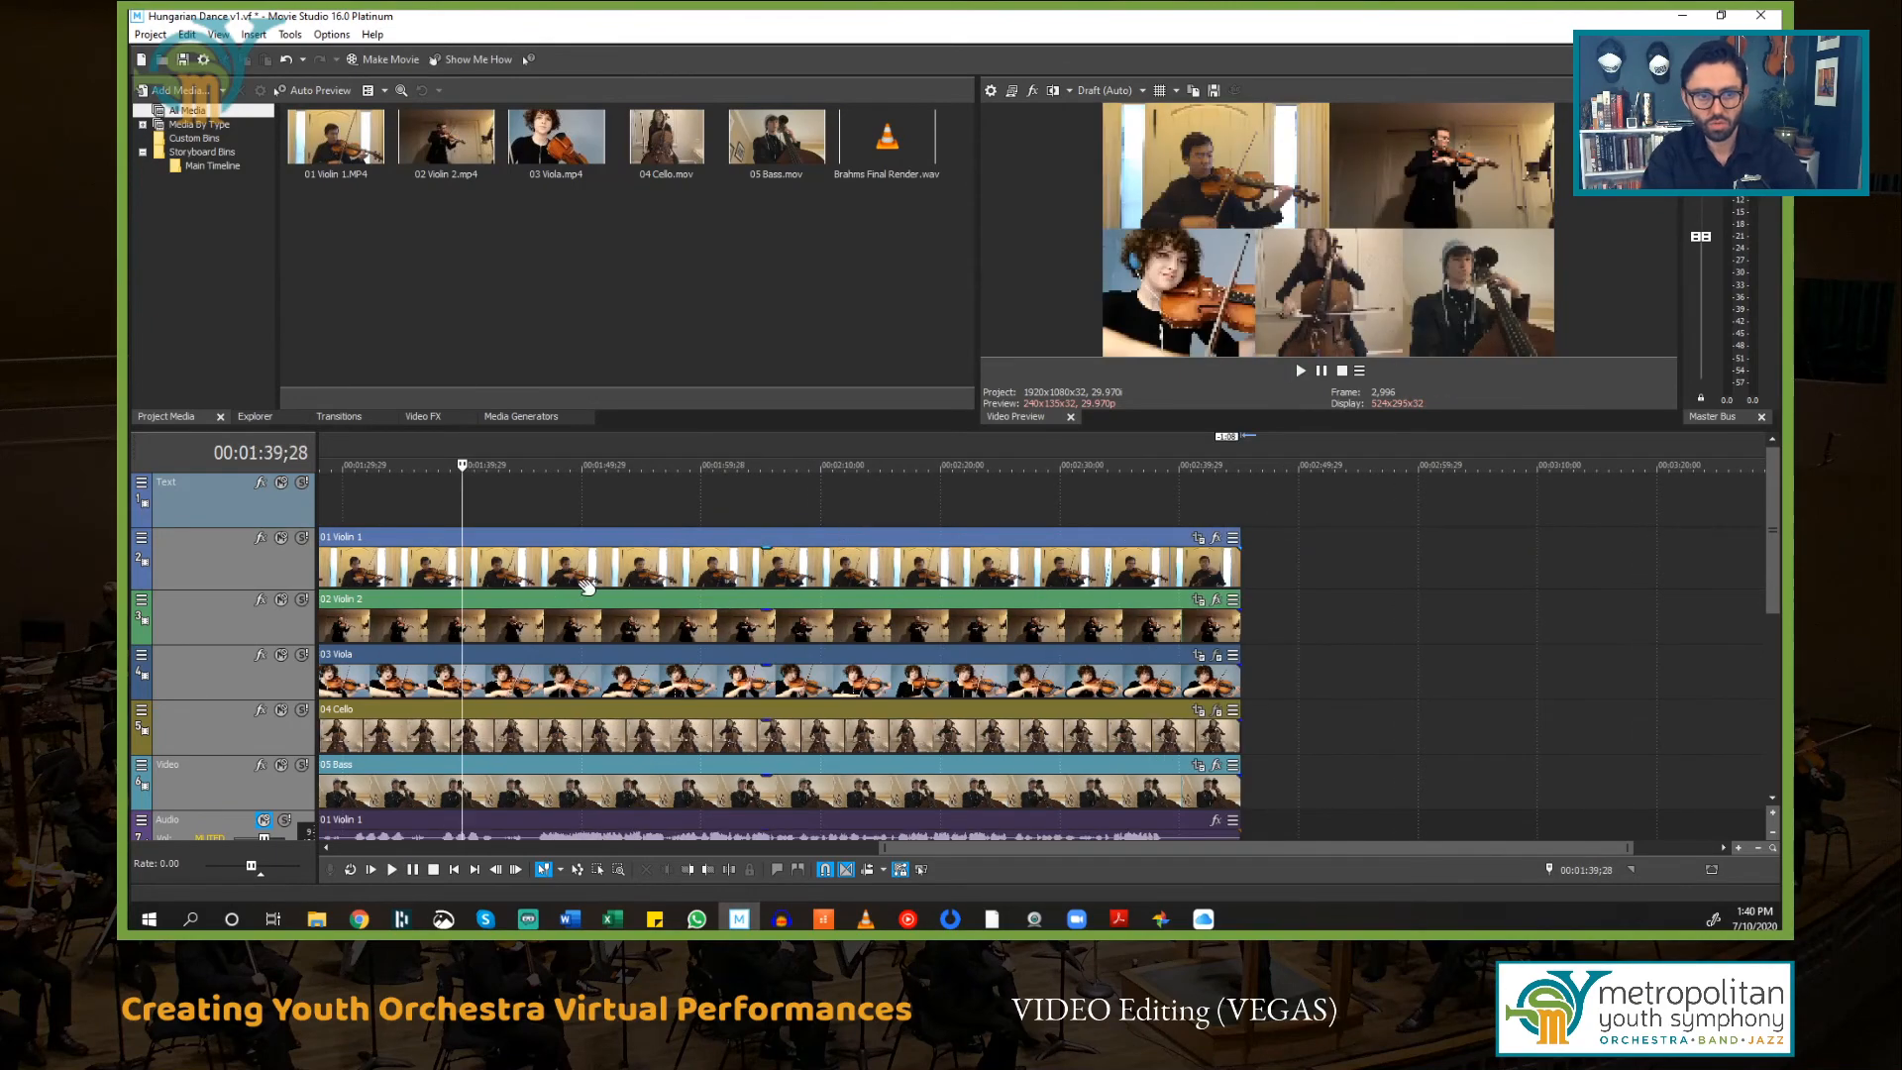
{"action": "scroll", "coordinate": [660, 553], "scroll_direction": "down", "scroll_amount": 3}
{"action": "scroll", "coordinate": [659, 553], "scroll_direction": "up", "scroll_amount": 2}
{"action": "scroll", "coordinate": [660, 553], "scroll_direction": "down", "scroll_amount": 2}
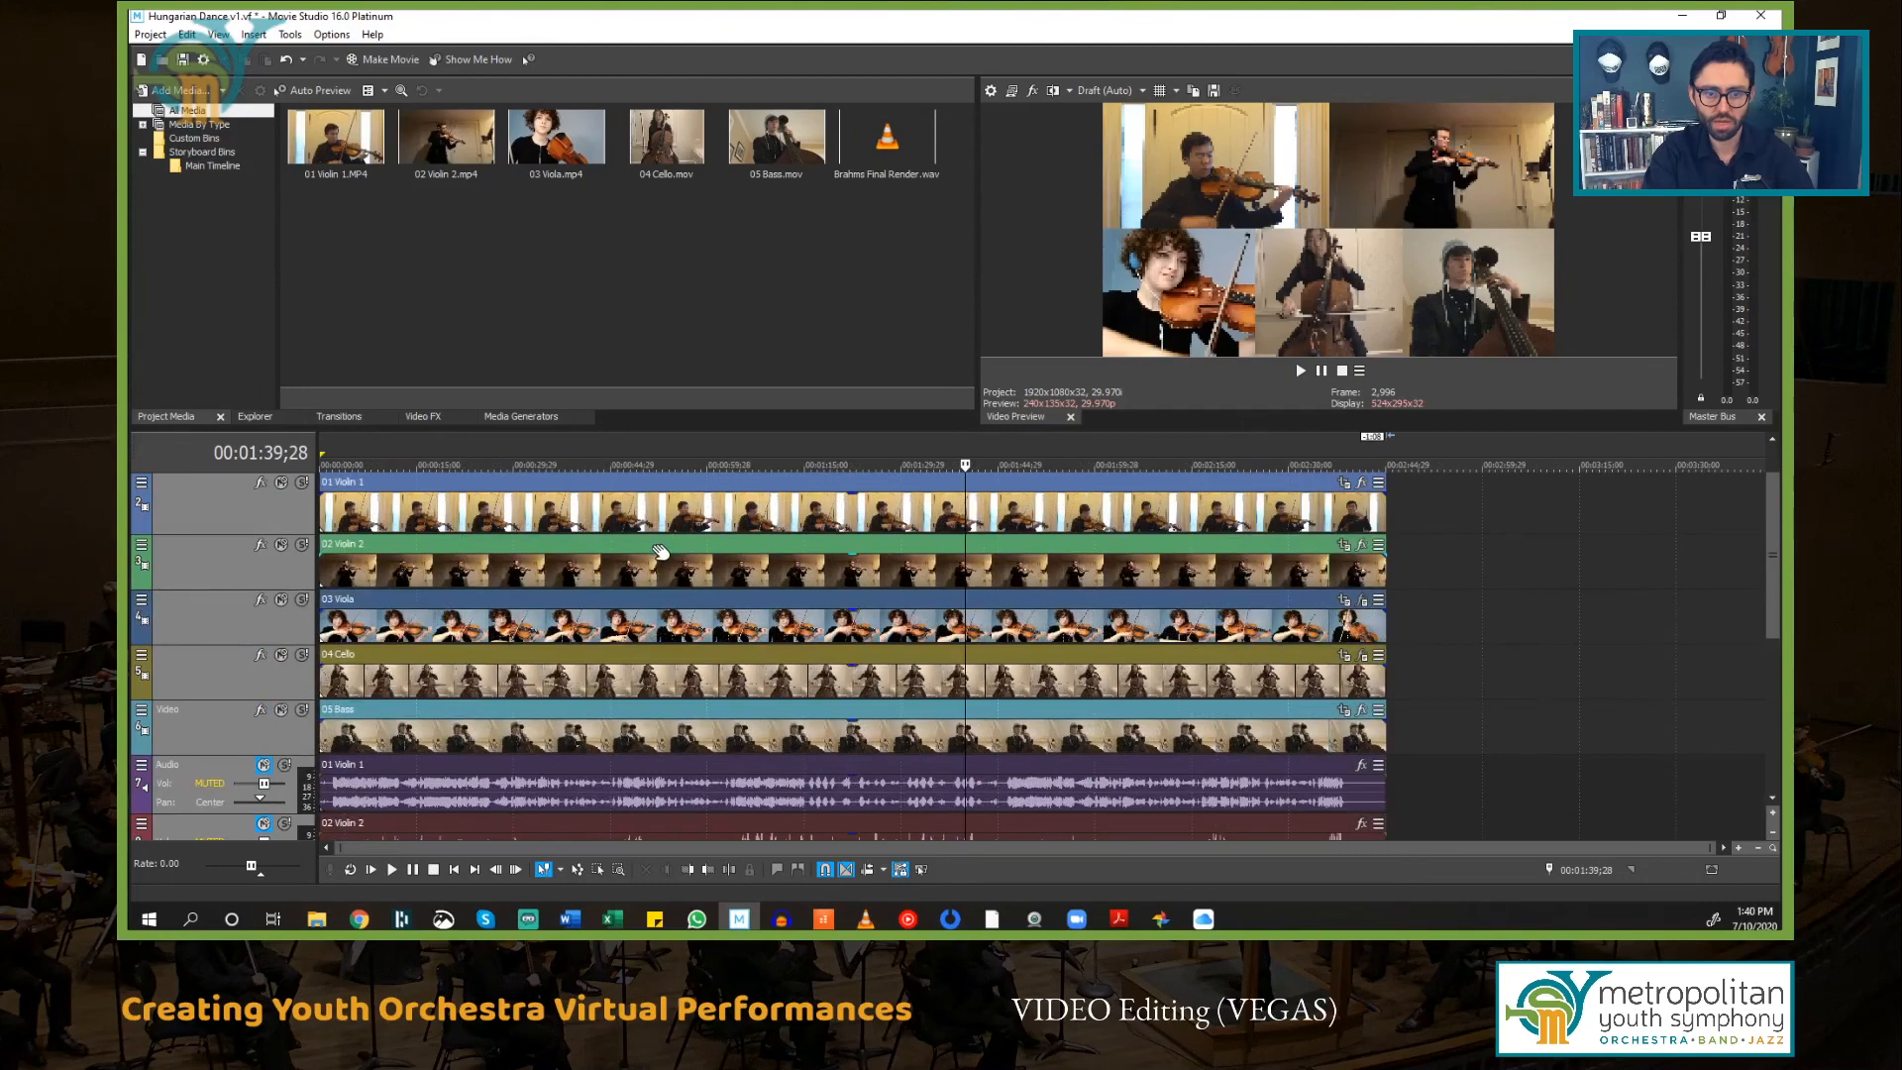
{"action": "left_click", "coordinate": [236, 501]}
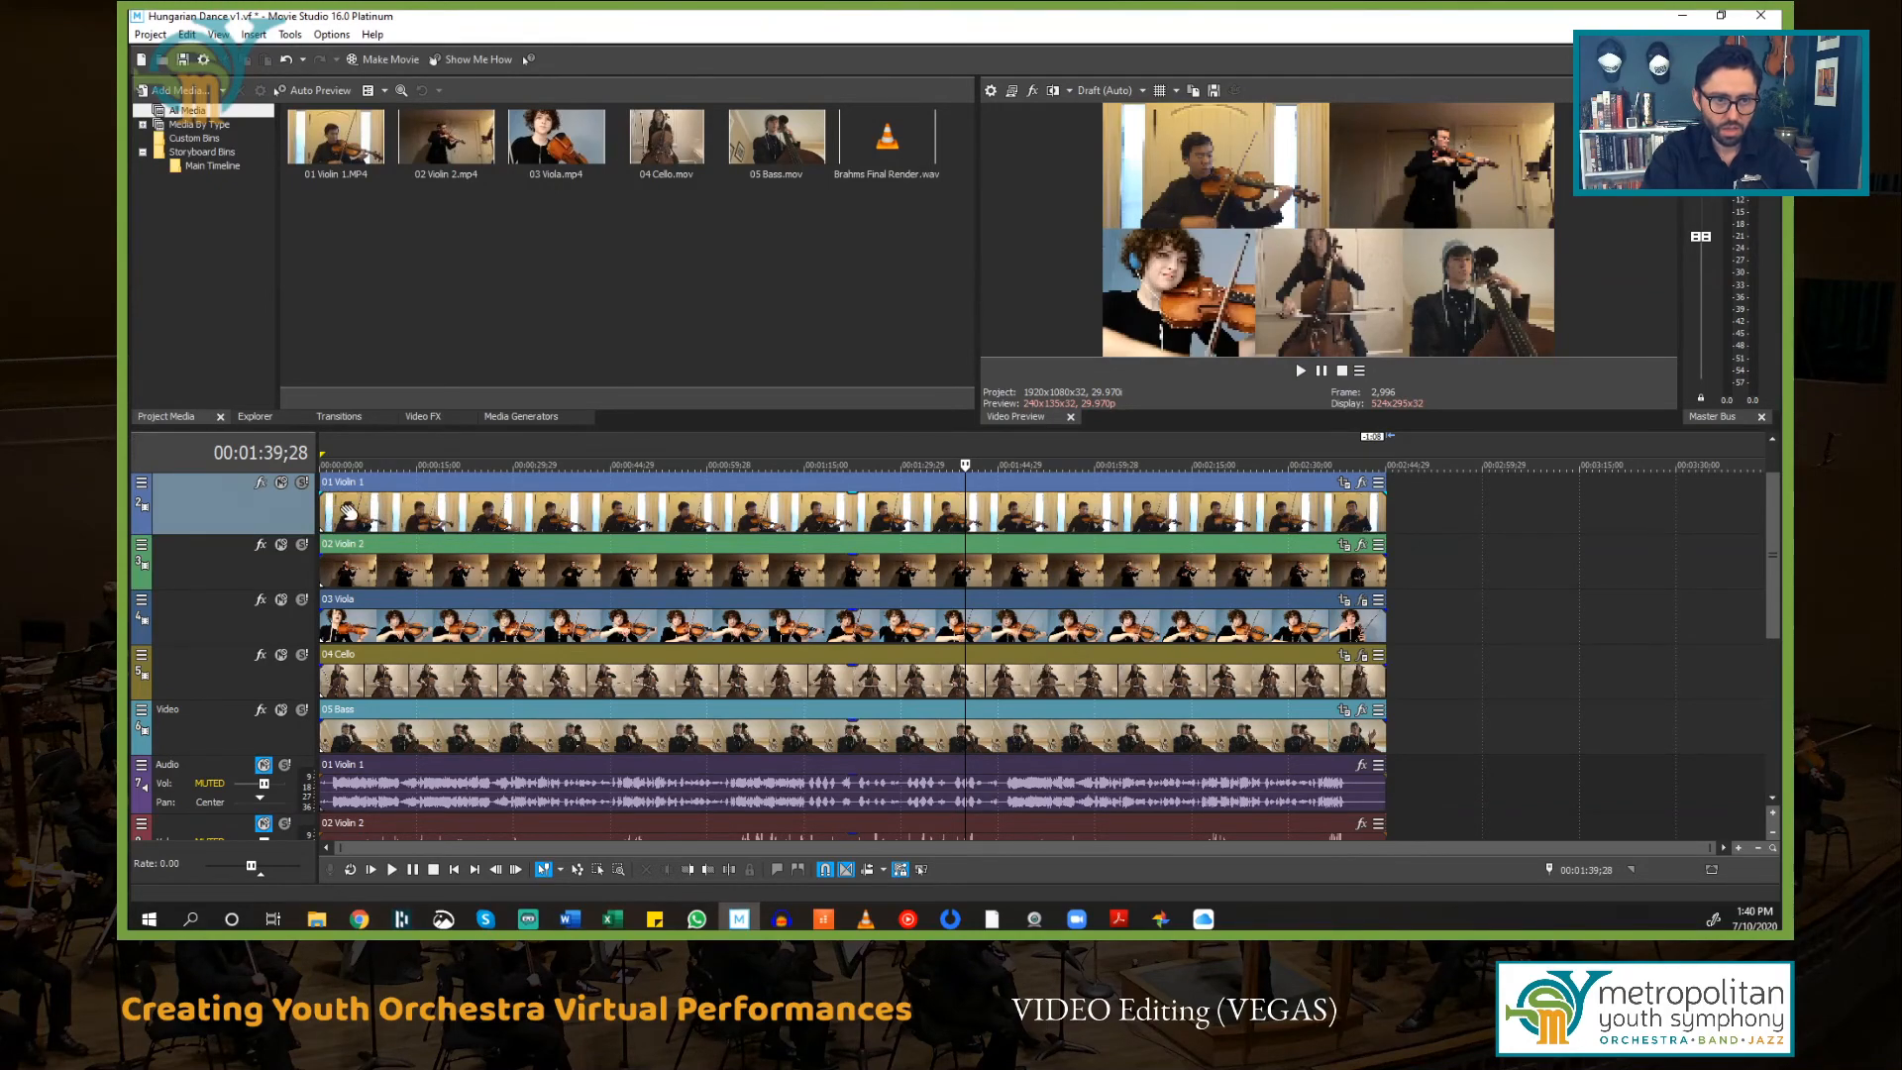
{"action": "scroll", "coordinate": [348, 511], "scroll_direction": "up", "scroll_amount": 5}
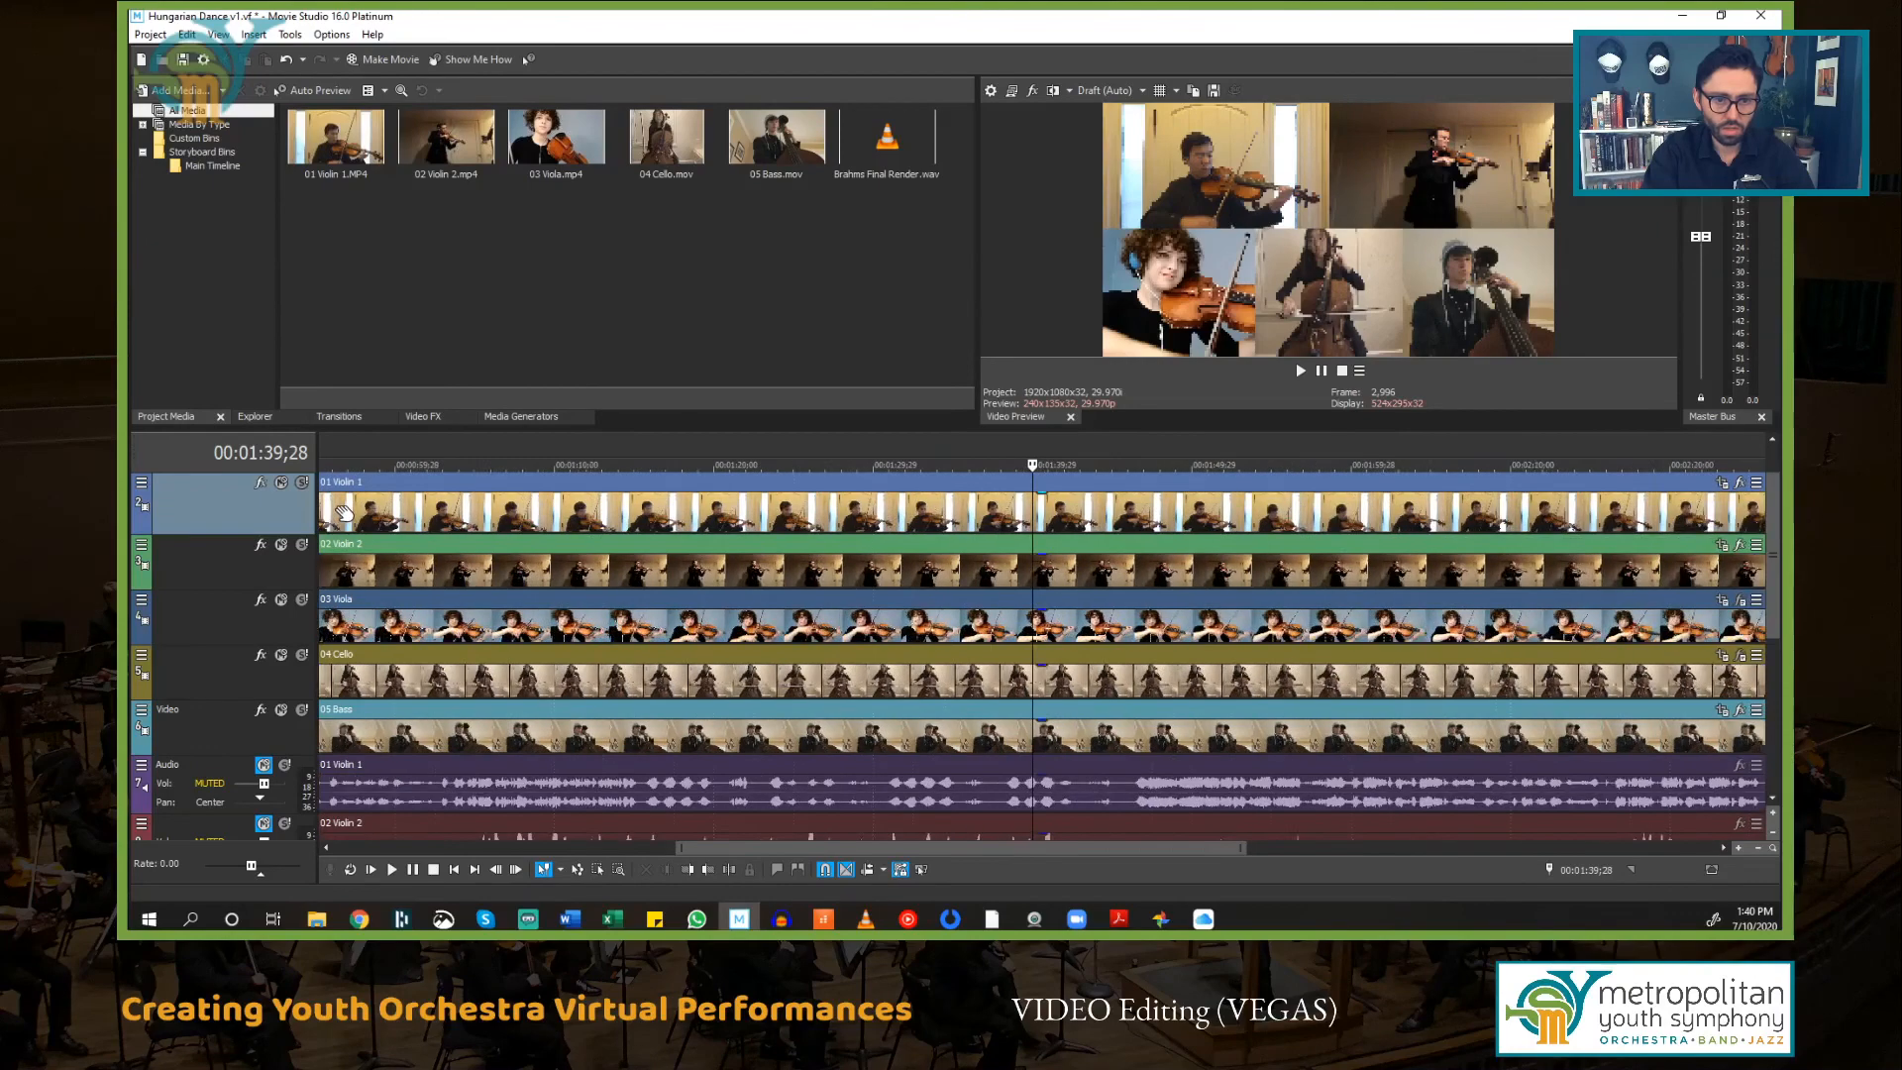
{"action": "scroll", "coordinate": [344, 511], "scroll_direction": "up", "scroll_amount": 3}
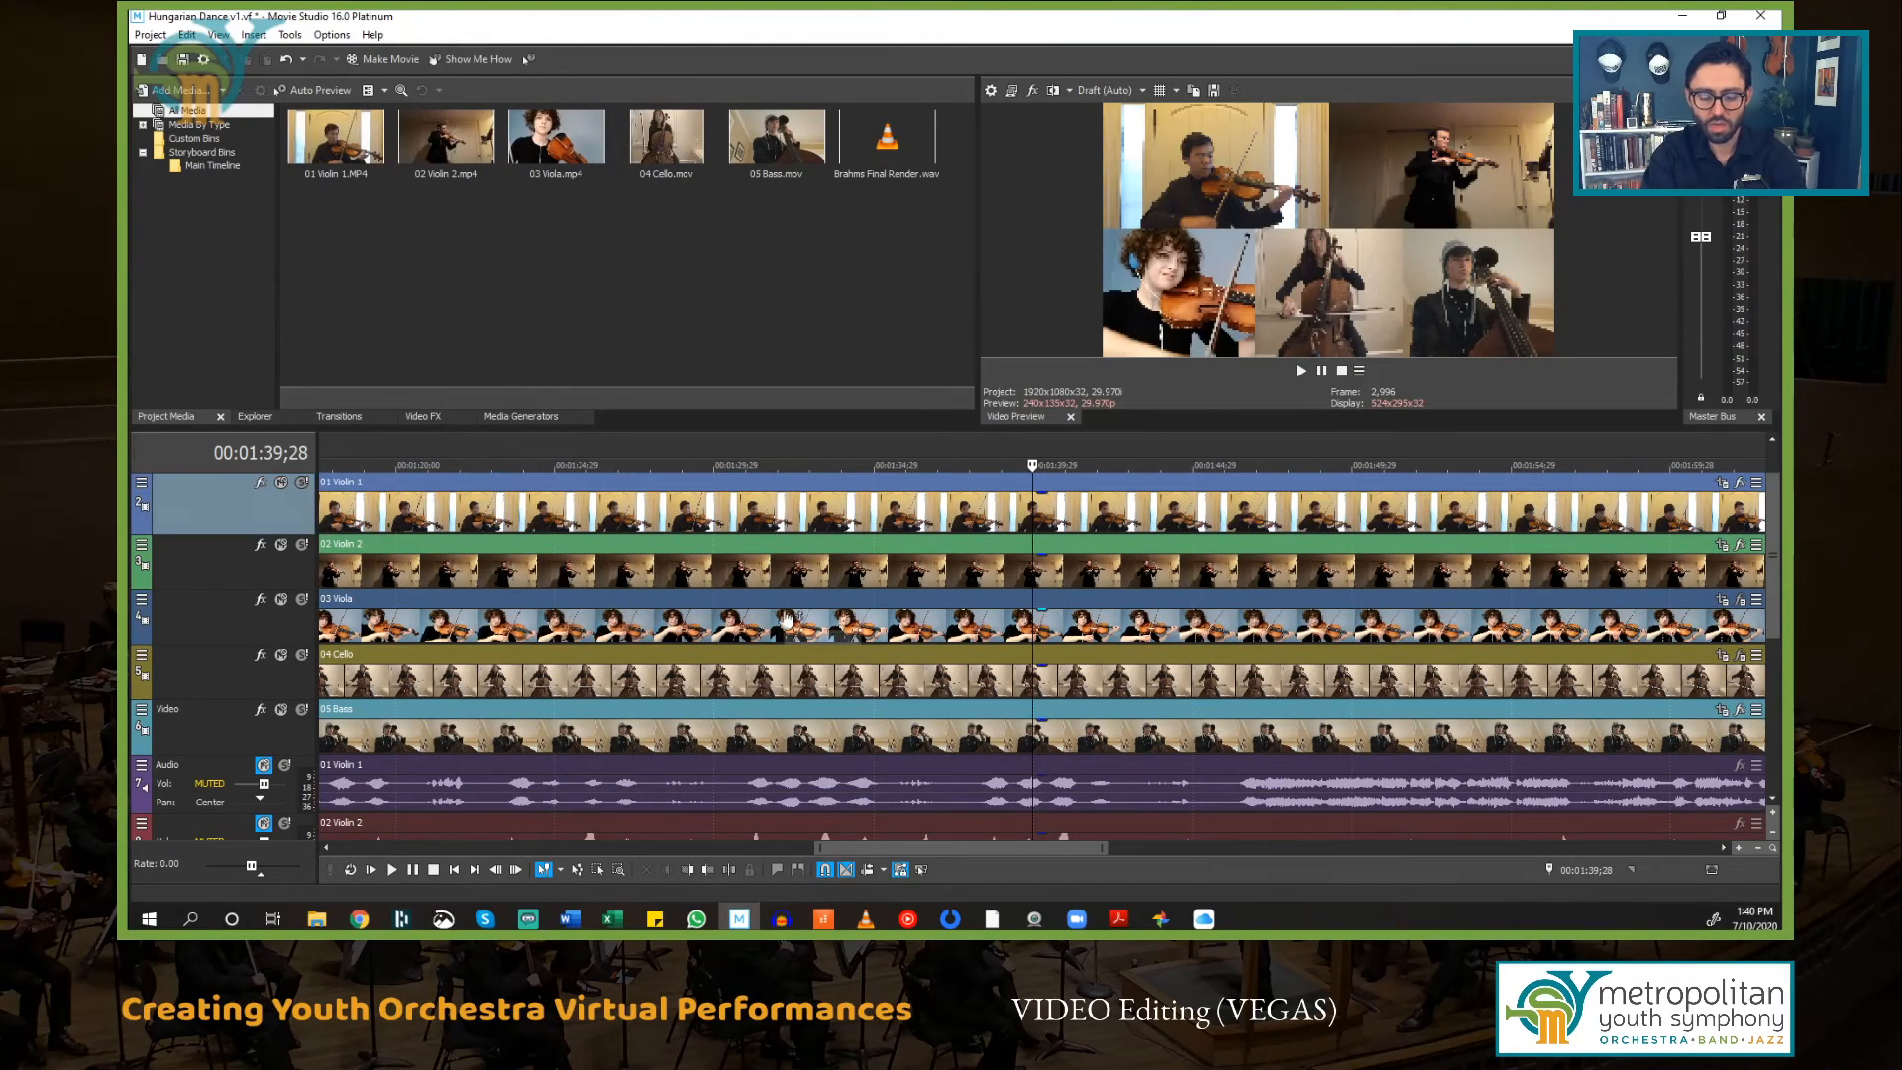
{"action": "scroll", "coordinate": [871, 562], "scroll_direction": "up", "scroll_amount": 1}
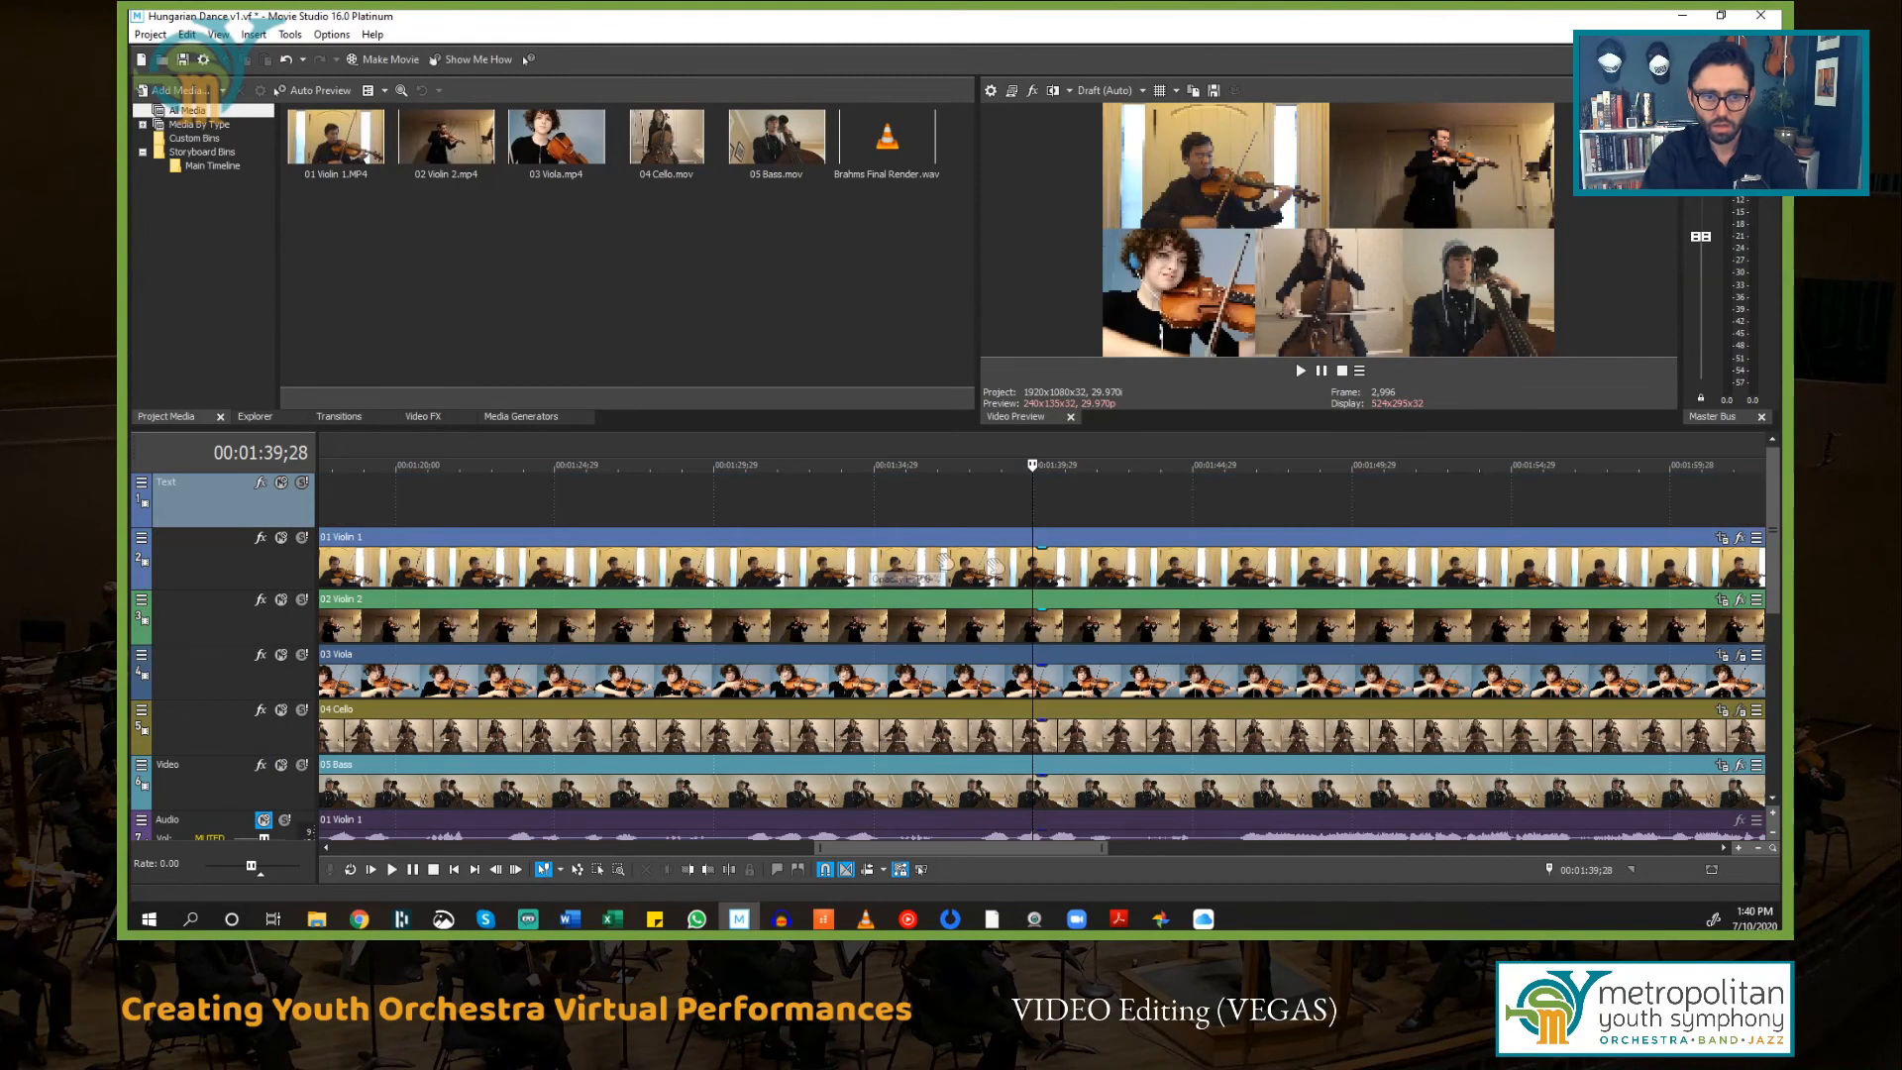
{"action": "left_click", "coordinate": [819, 512]}
{"action": "key", "text": "Home"}
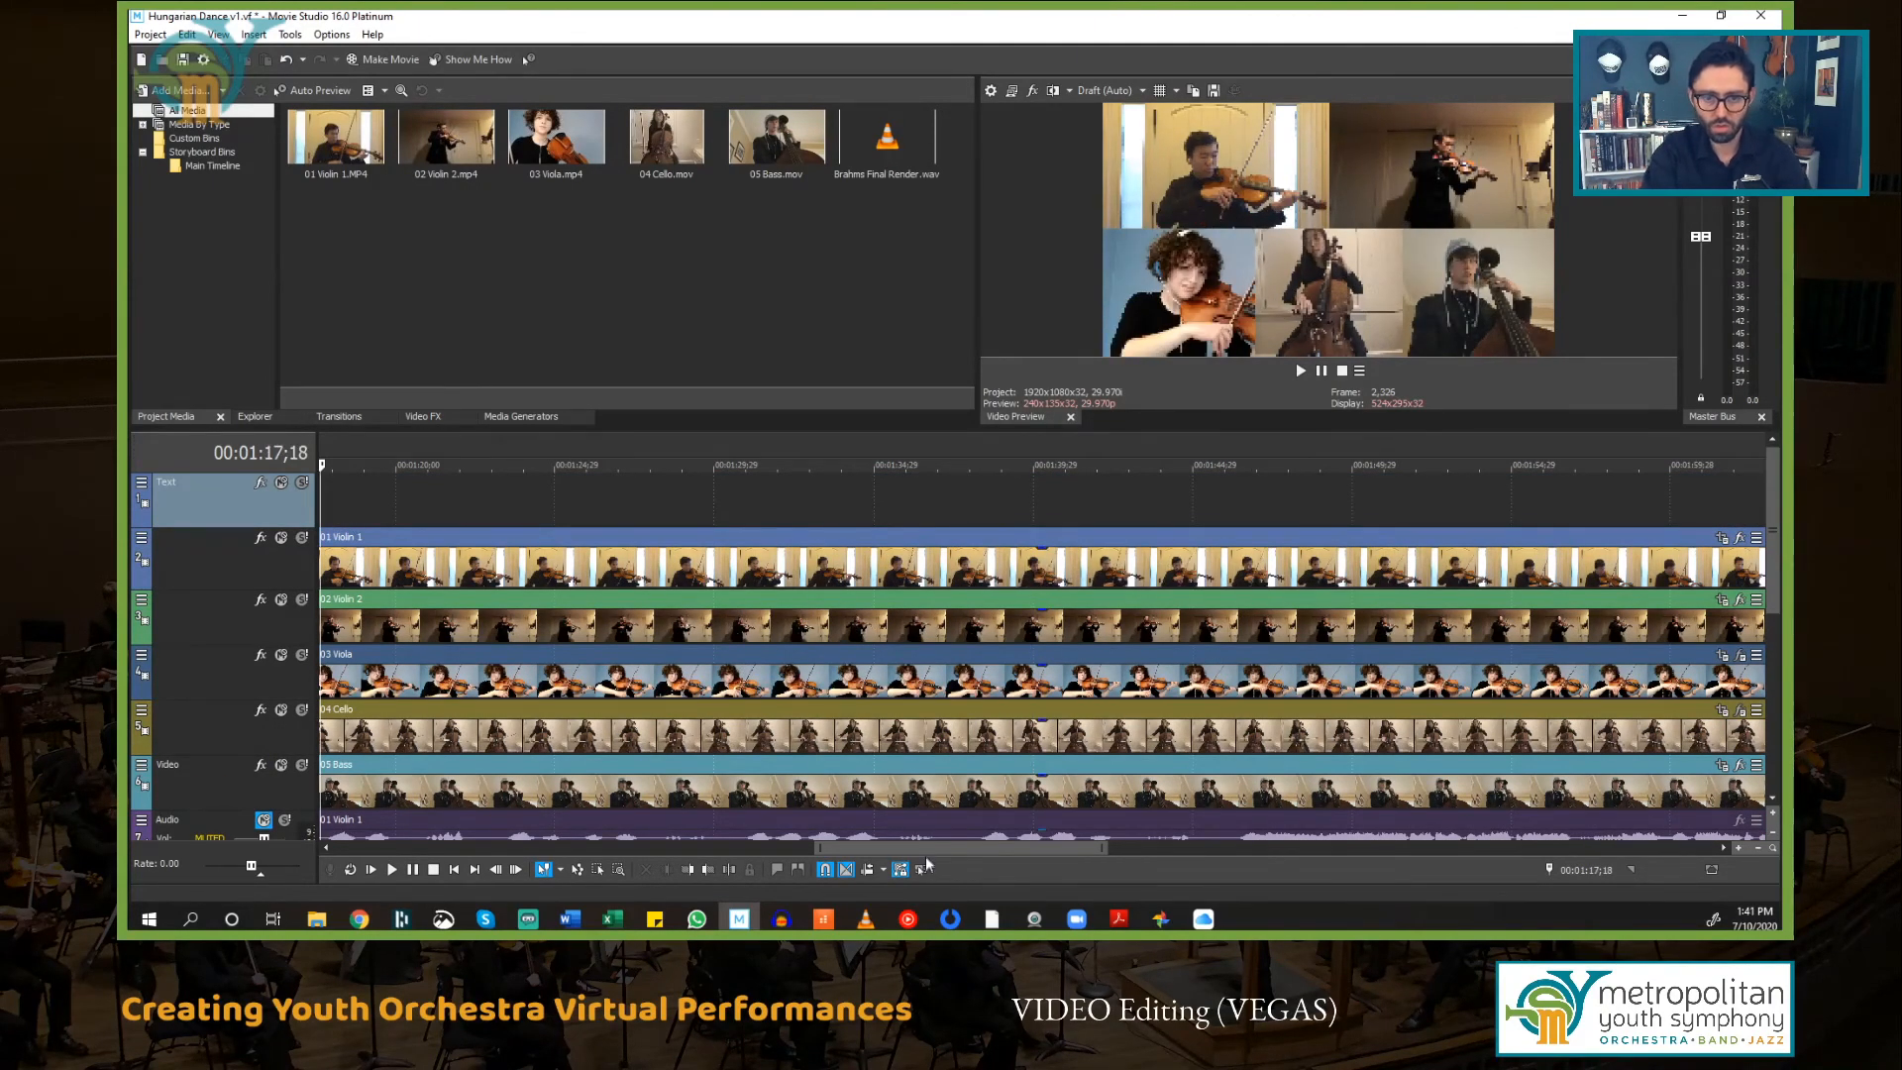
{"action": "left_click_drag", "start_coordinate": [931, 849], "coordinate": [625, 849]}
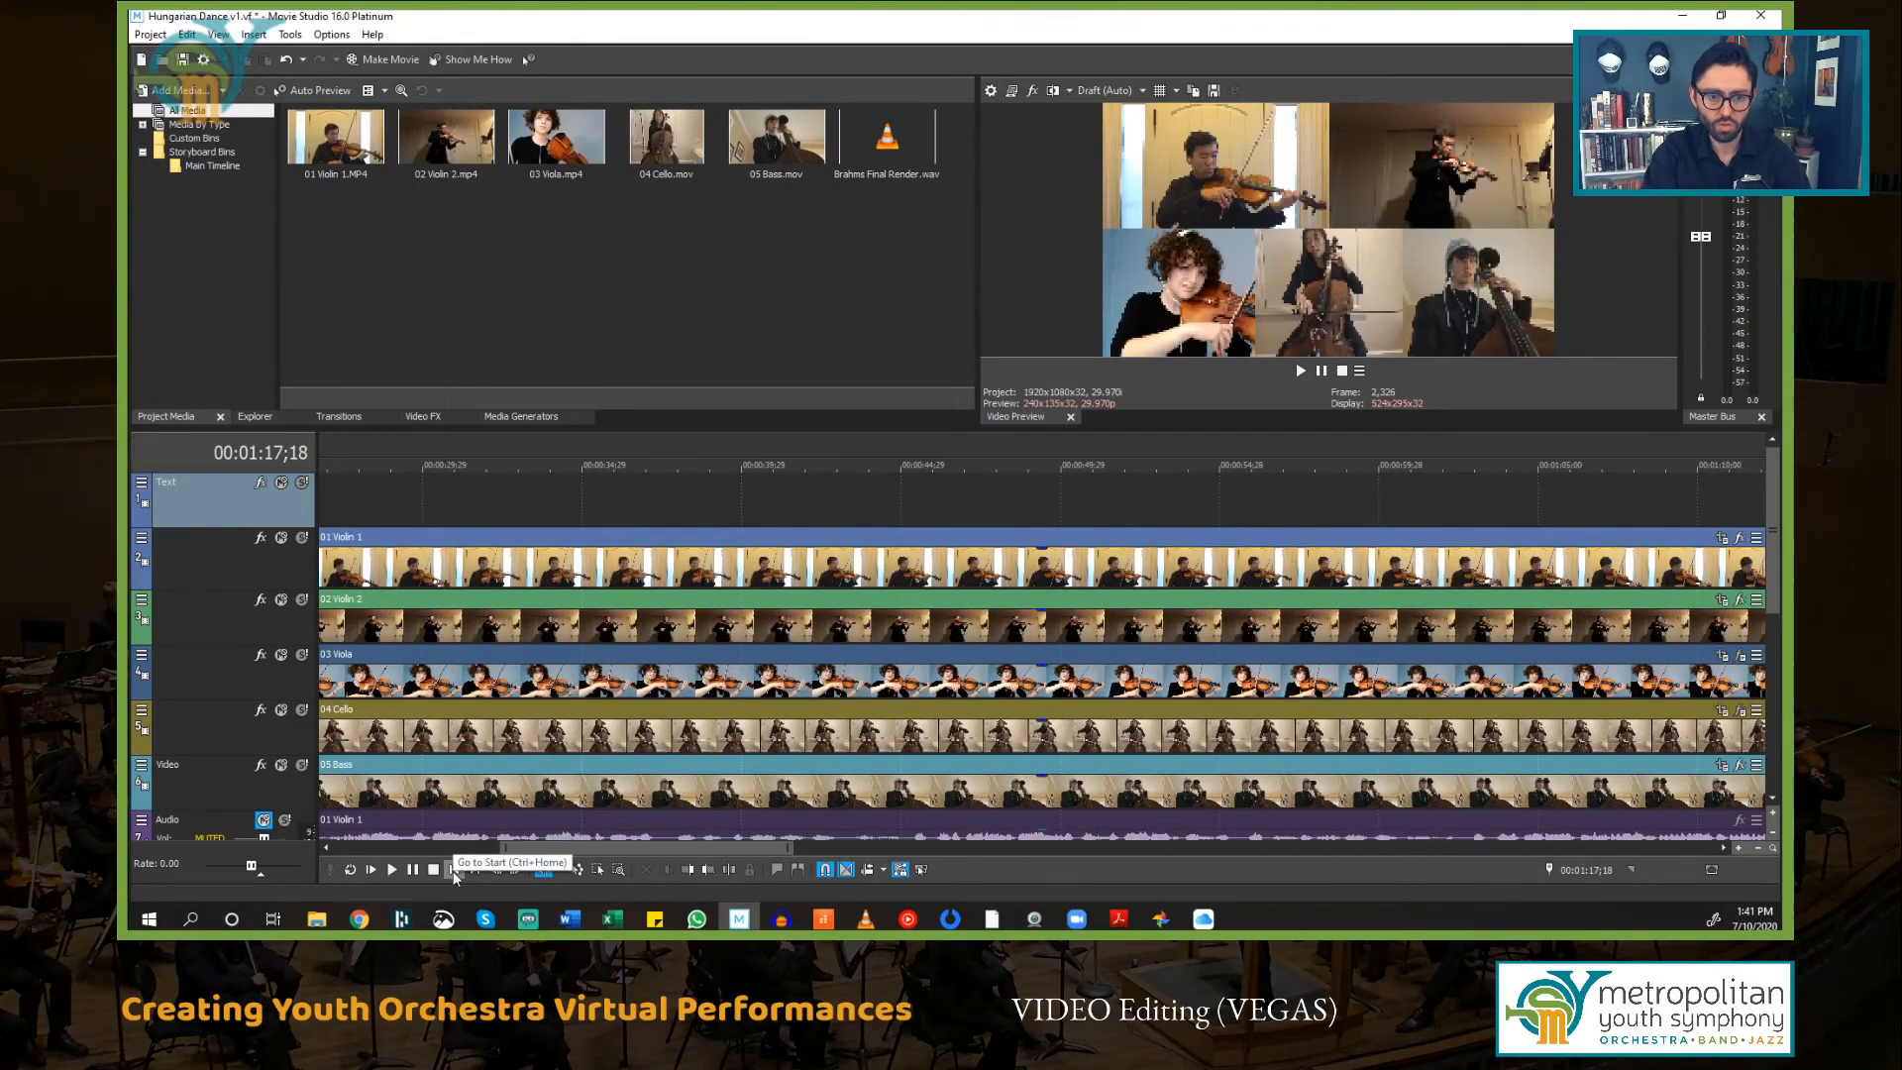
{"action": "left_click", "coordinate": [454, 871]}
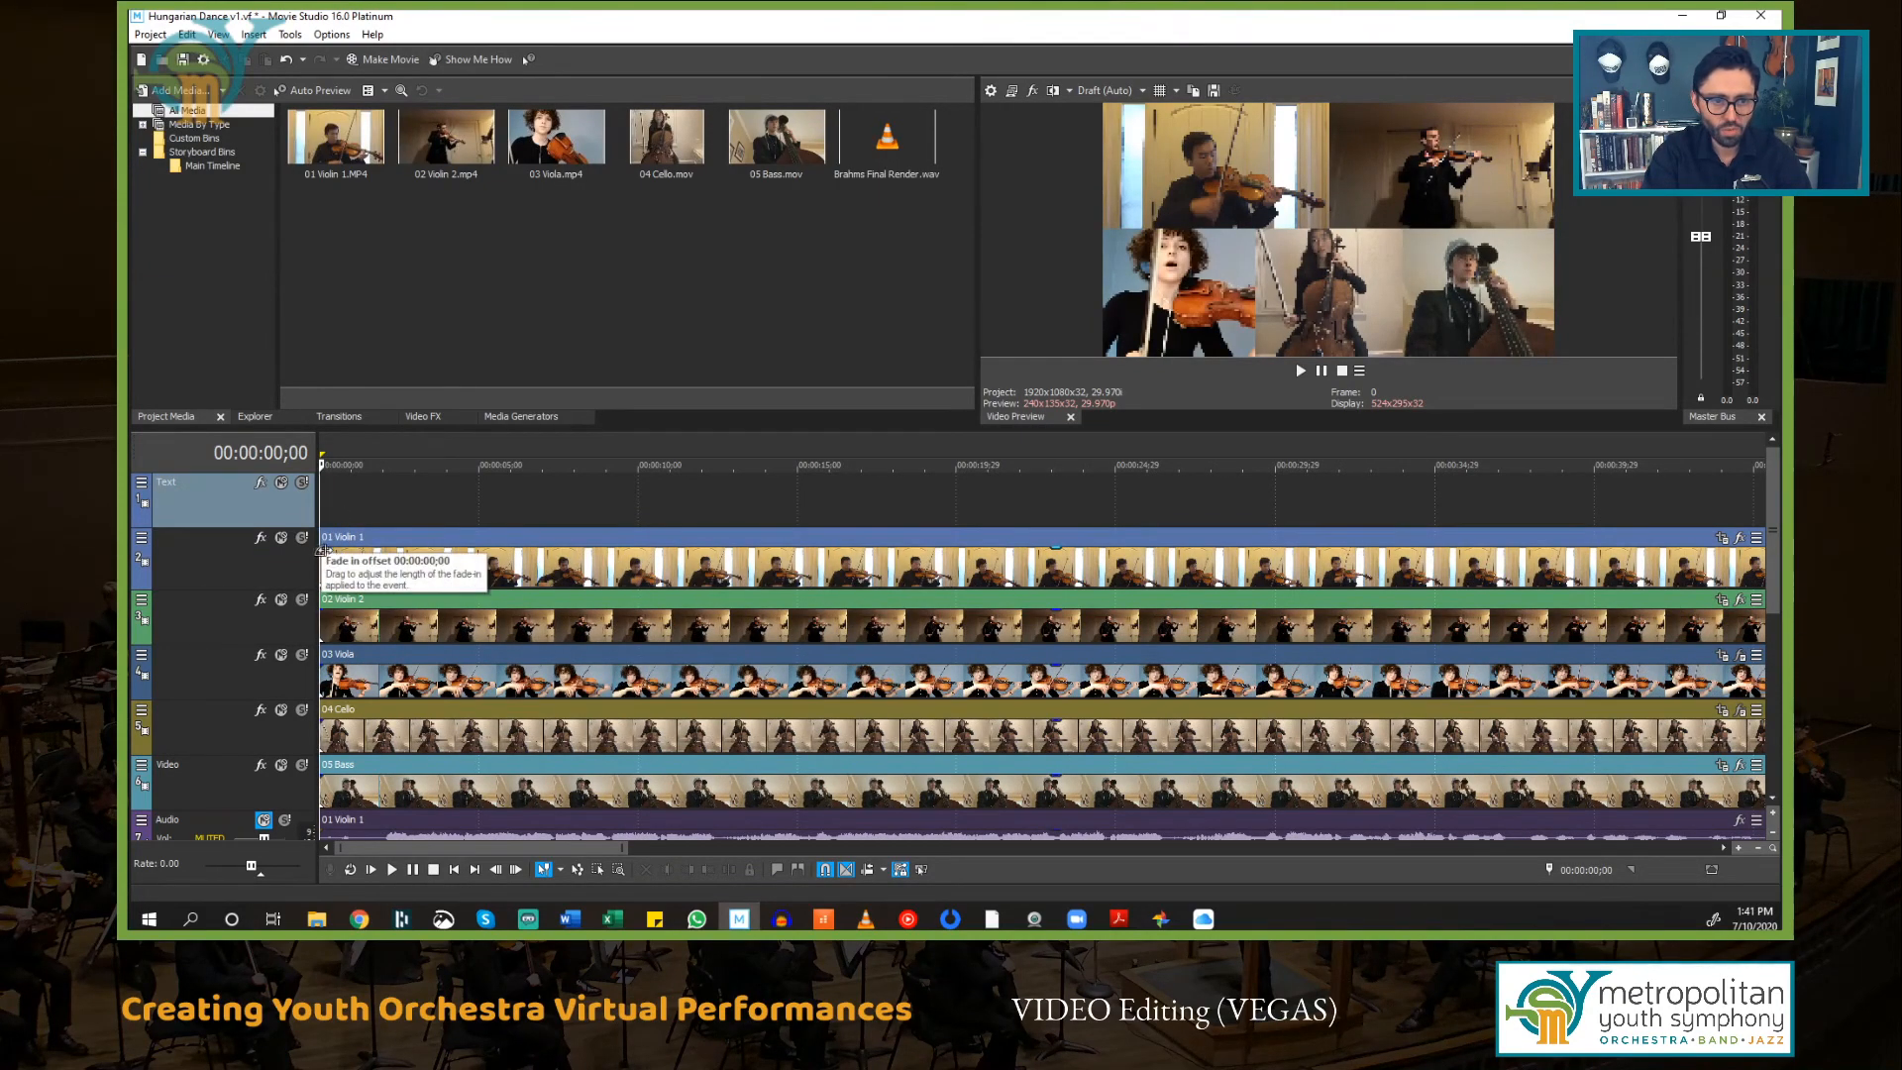
{"action": "mouse_move", "coordinate": [319, 547]}
{"action": "left_mouse_down"}
{"action": "mouse_move", "coordinate": [782, 551]}
{"action": "mouse_move", "coordinate": [334, 570]}
{"action": "left_mouse_up"}
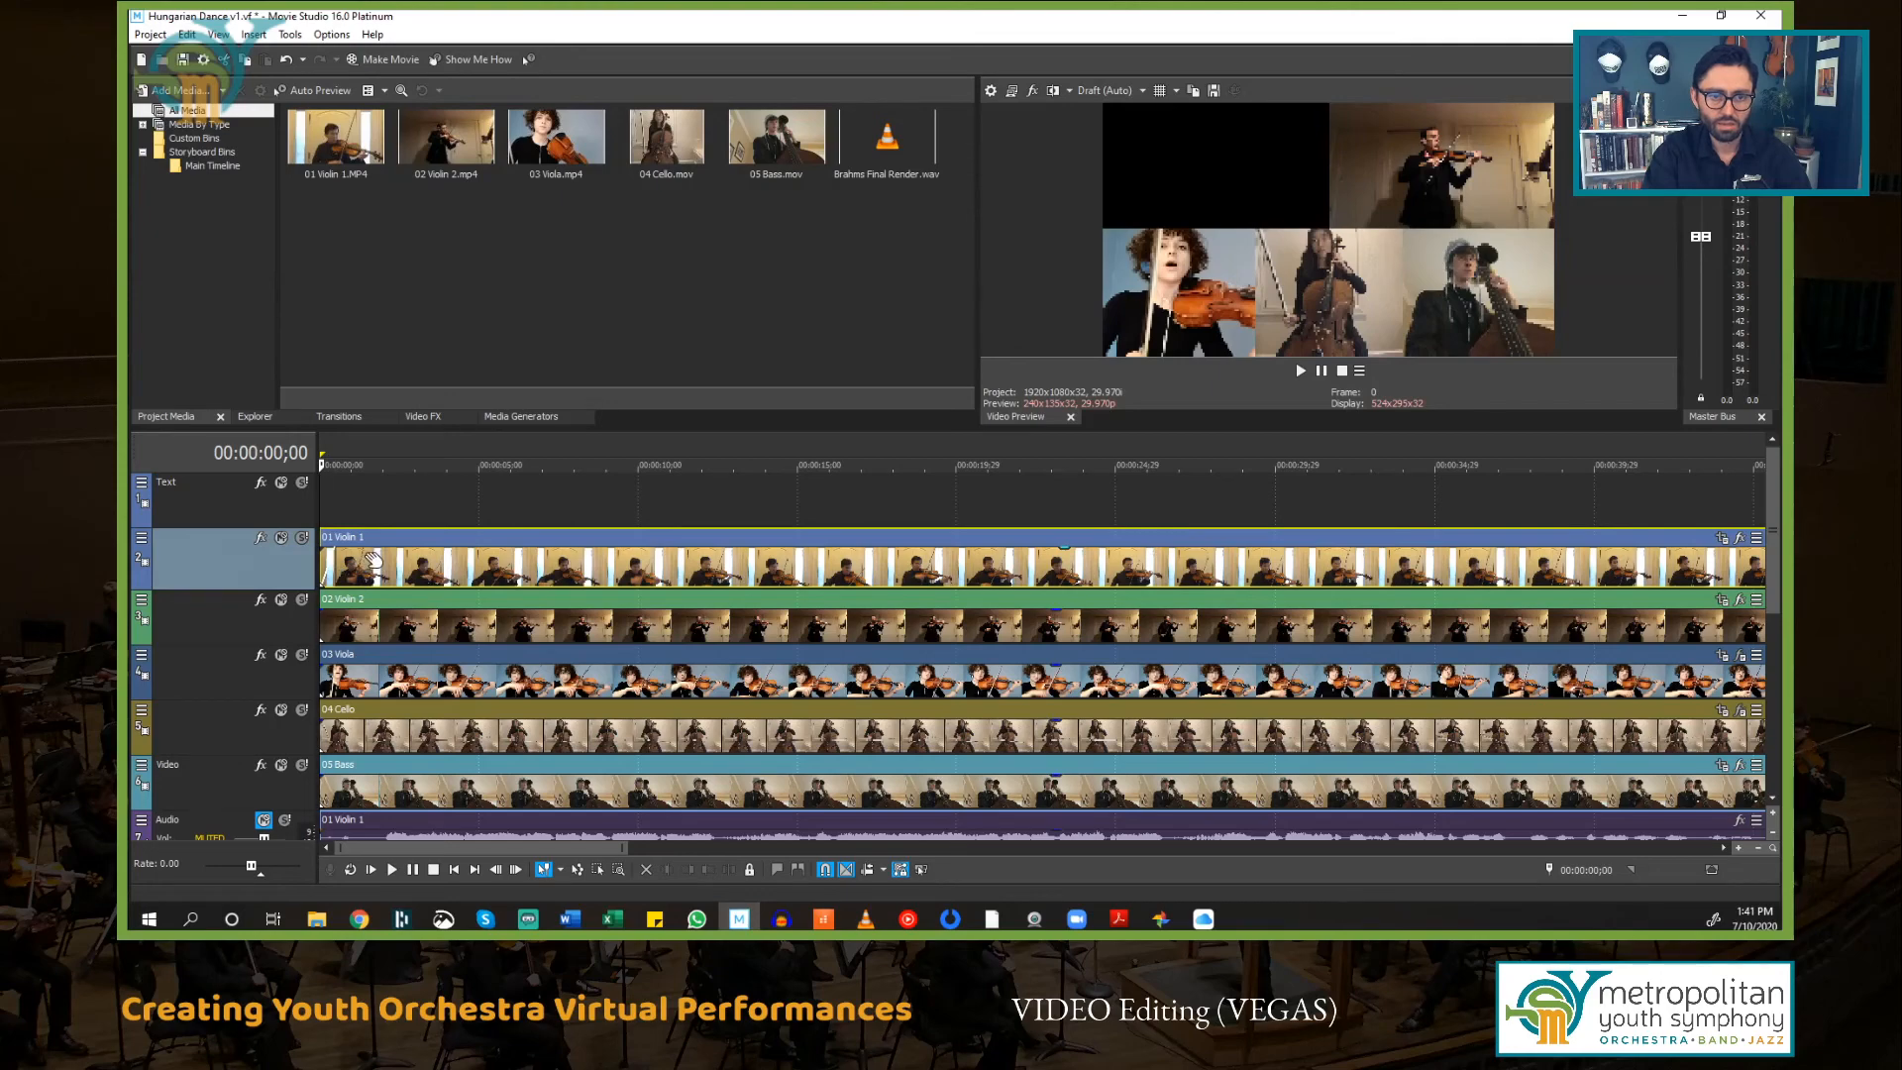
{"action": "scroll", "coordinate": [337, 498], "scroll_direction": "up", "scroll_amount": 8}
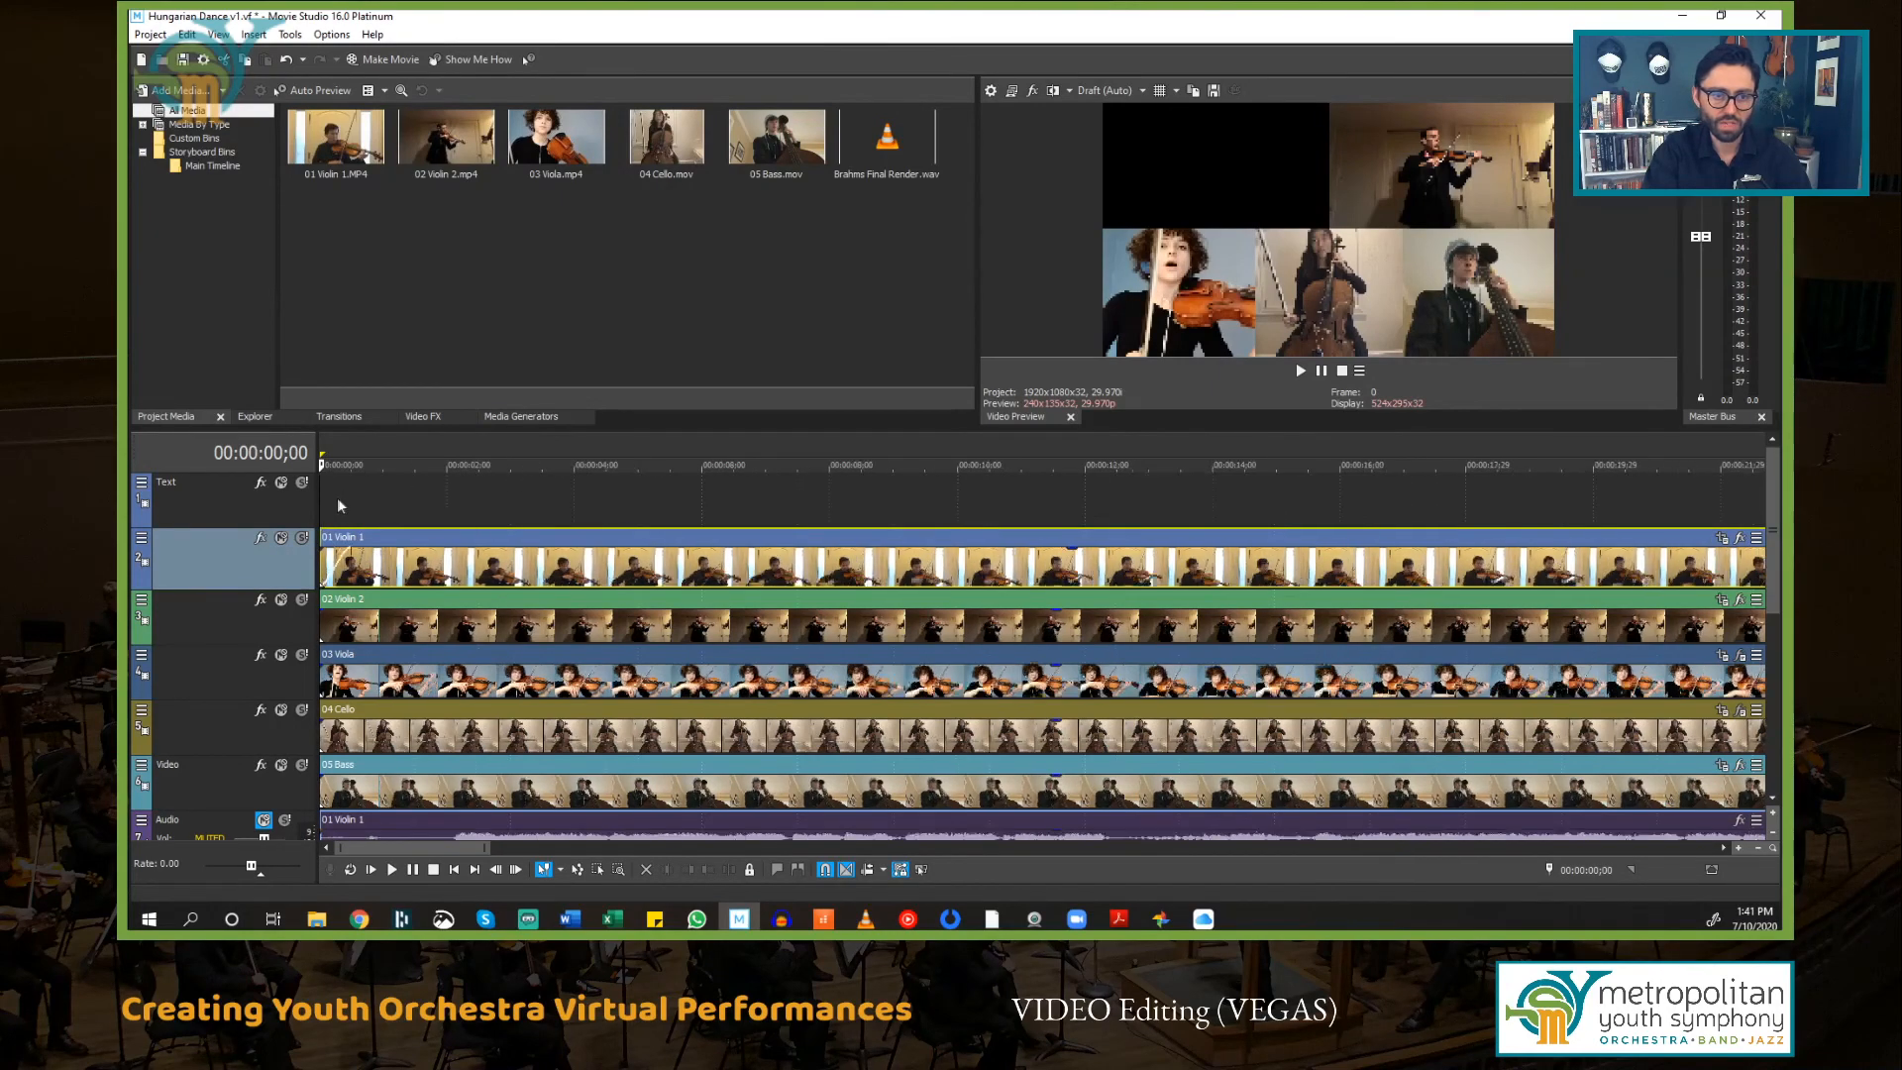
{"action": "scroll", "coordinate": [349, 630], "scroll_direction": "up", "scroll_amount": 2}
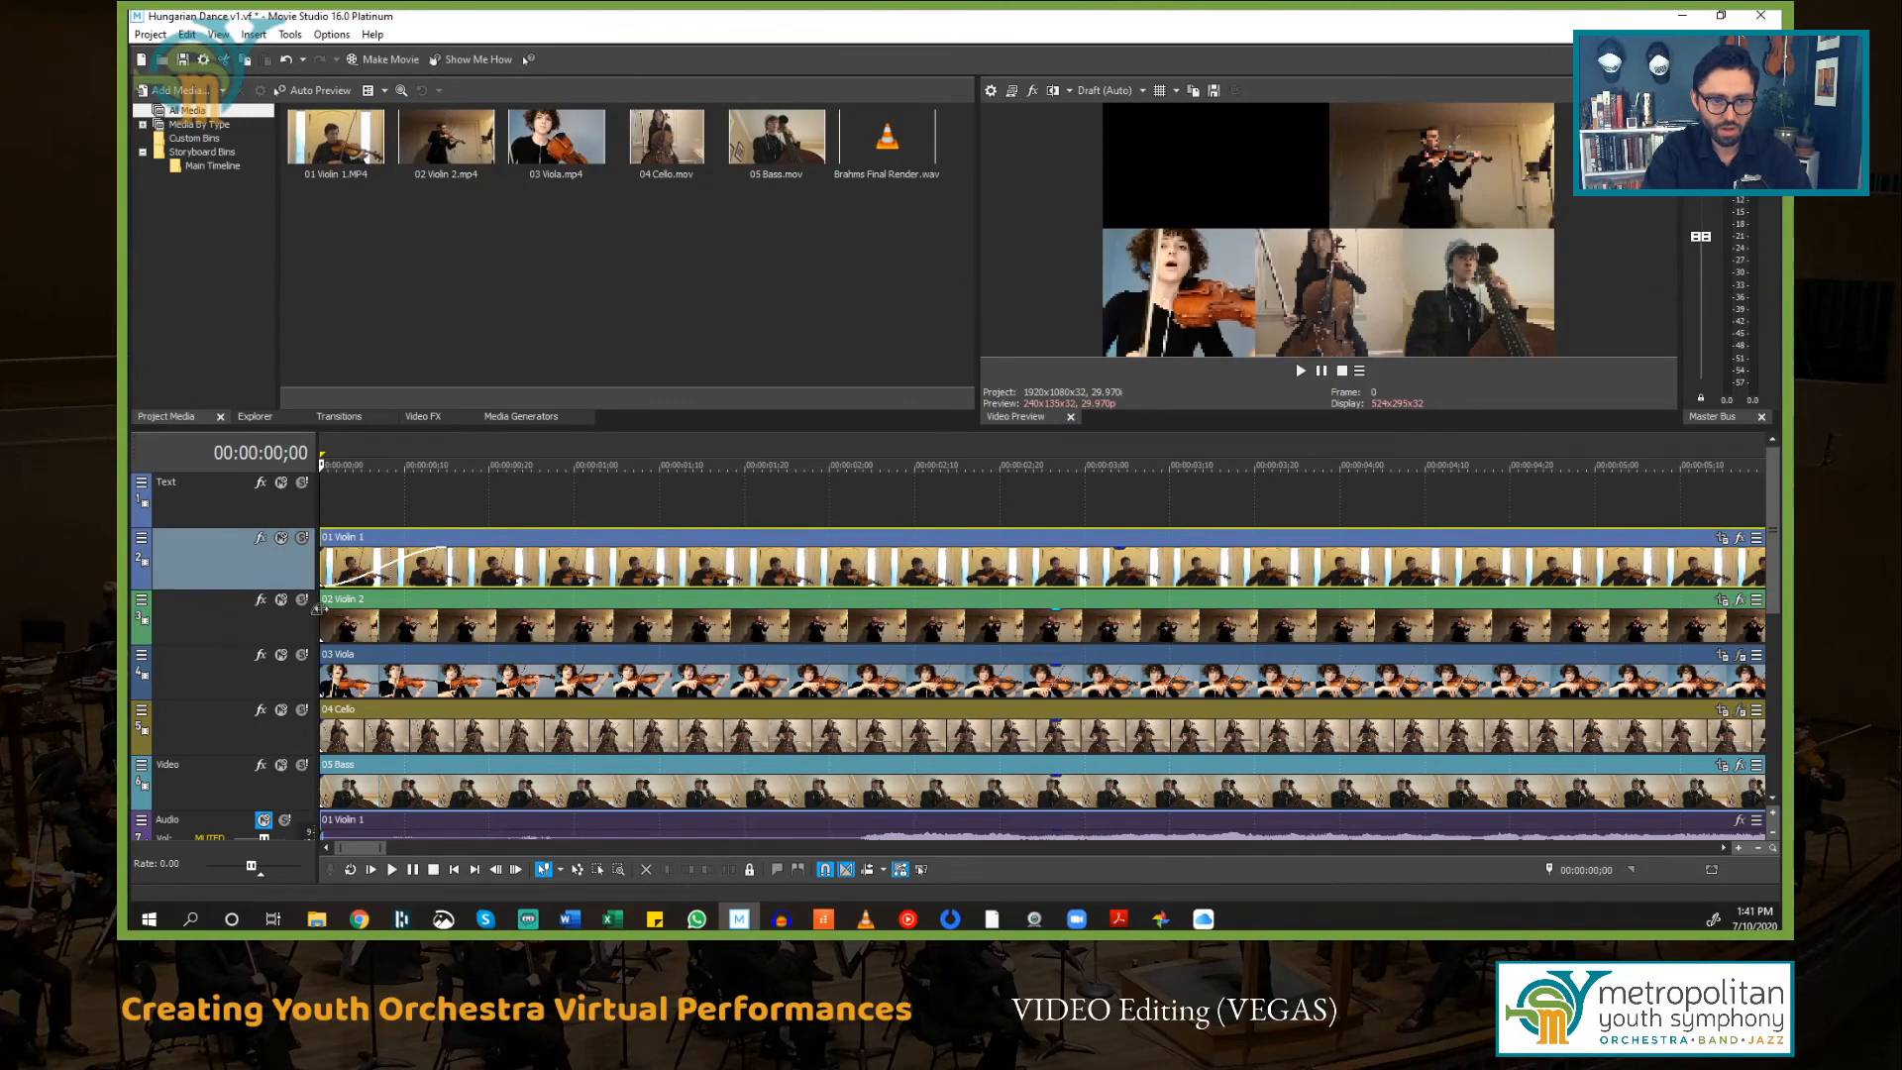
{"action": "left_click_drag", "start_coordinate": [319, 606], "coordinate": [444, 610]}
{"action": "left_click_drag", "start_coordinate": [322, 655], "coordinate": [442, 658]}
{"action": "left_click_drag", "start_coordinate": [318, 718], "coordinate": [443, 712]}
{"action": "left_click_drag", "start_coordinate": [320, 771], "coordinate": [438, 774]}
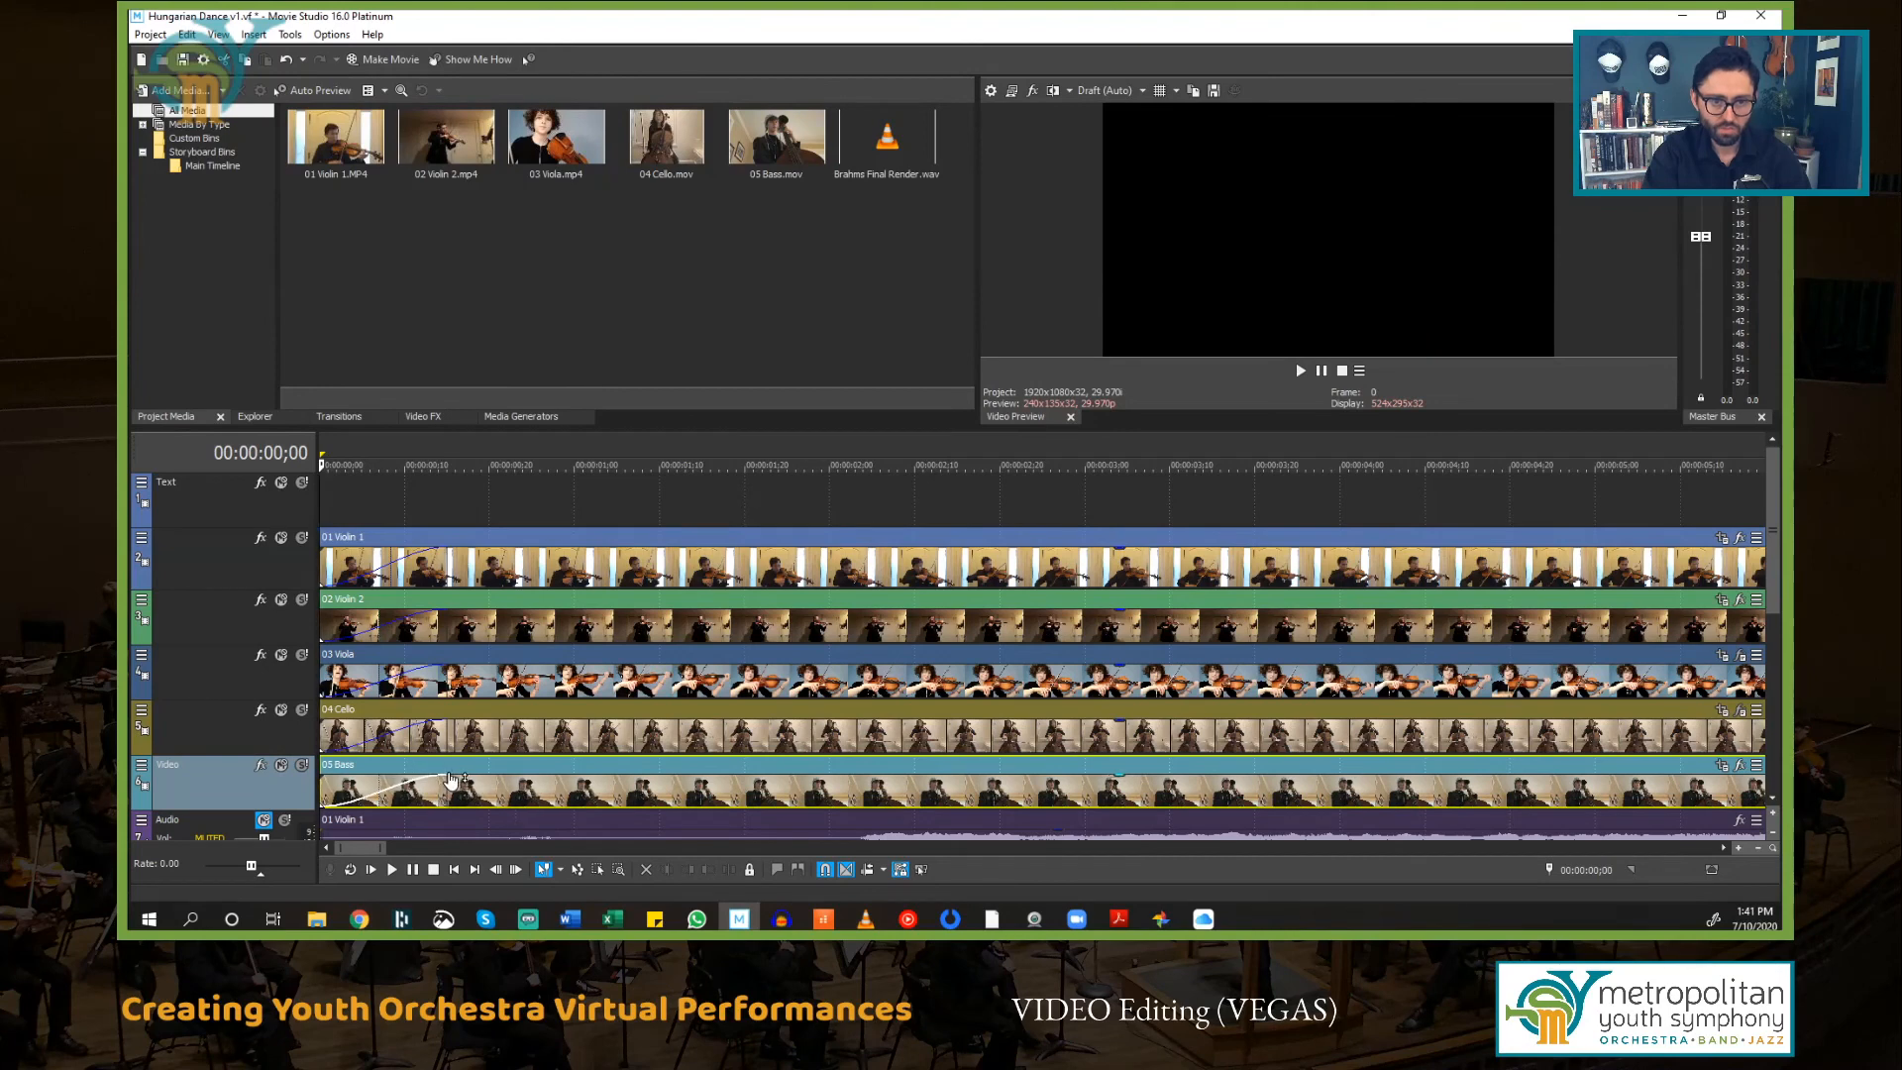
Step: Play back the opening from 00:00:00;00 to check the video fade-ins
{"action": "key", "text": "space"}
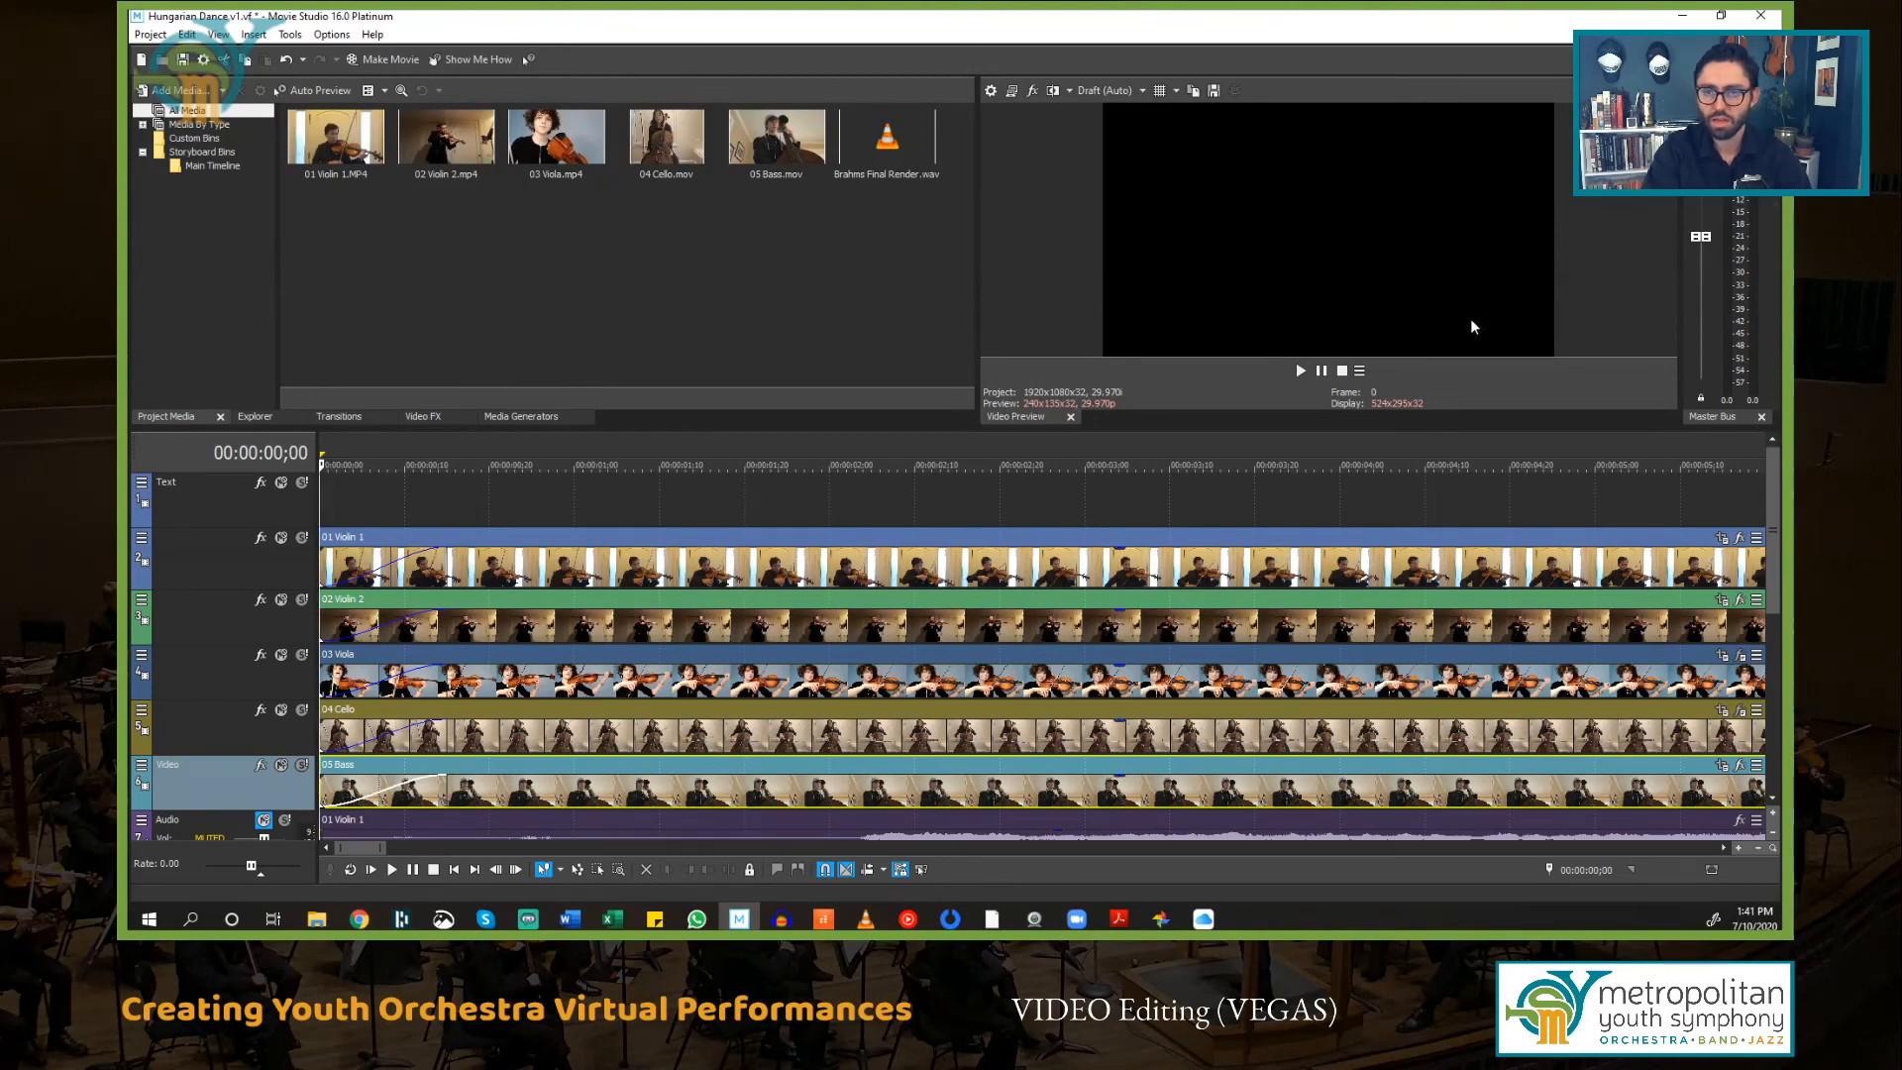
{"action": "key", "text": "space"}
{"action": "key", "text": "space"}
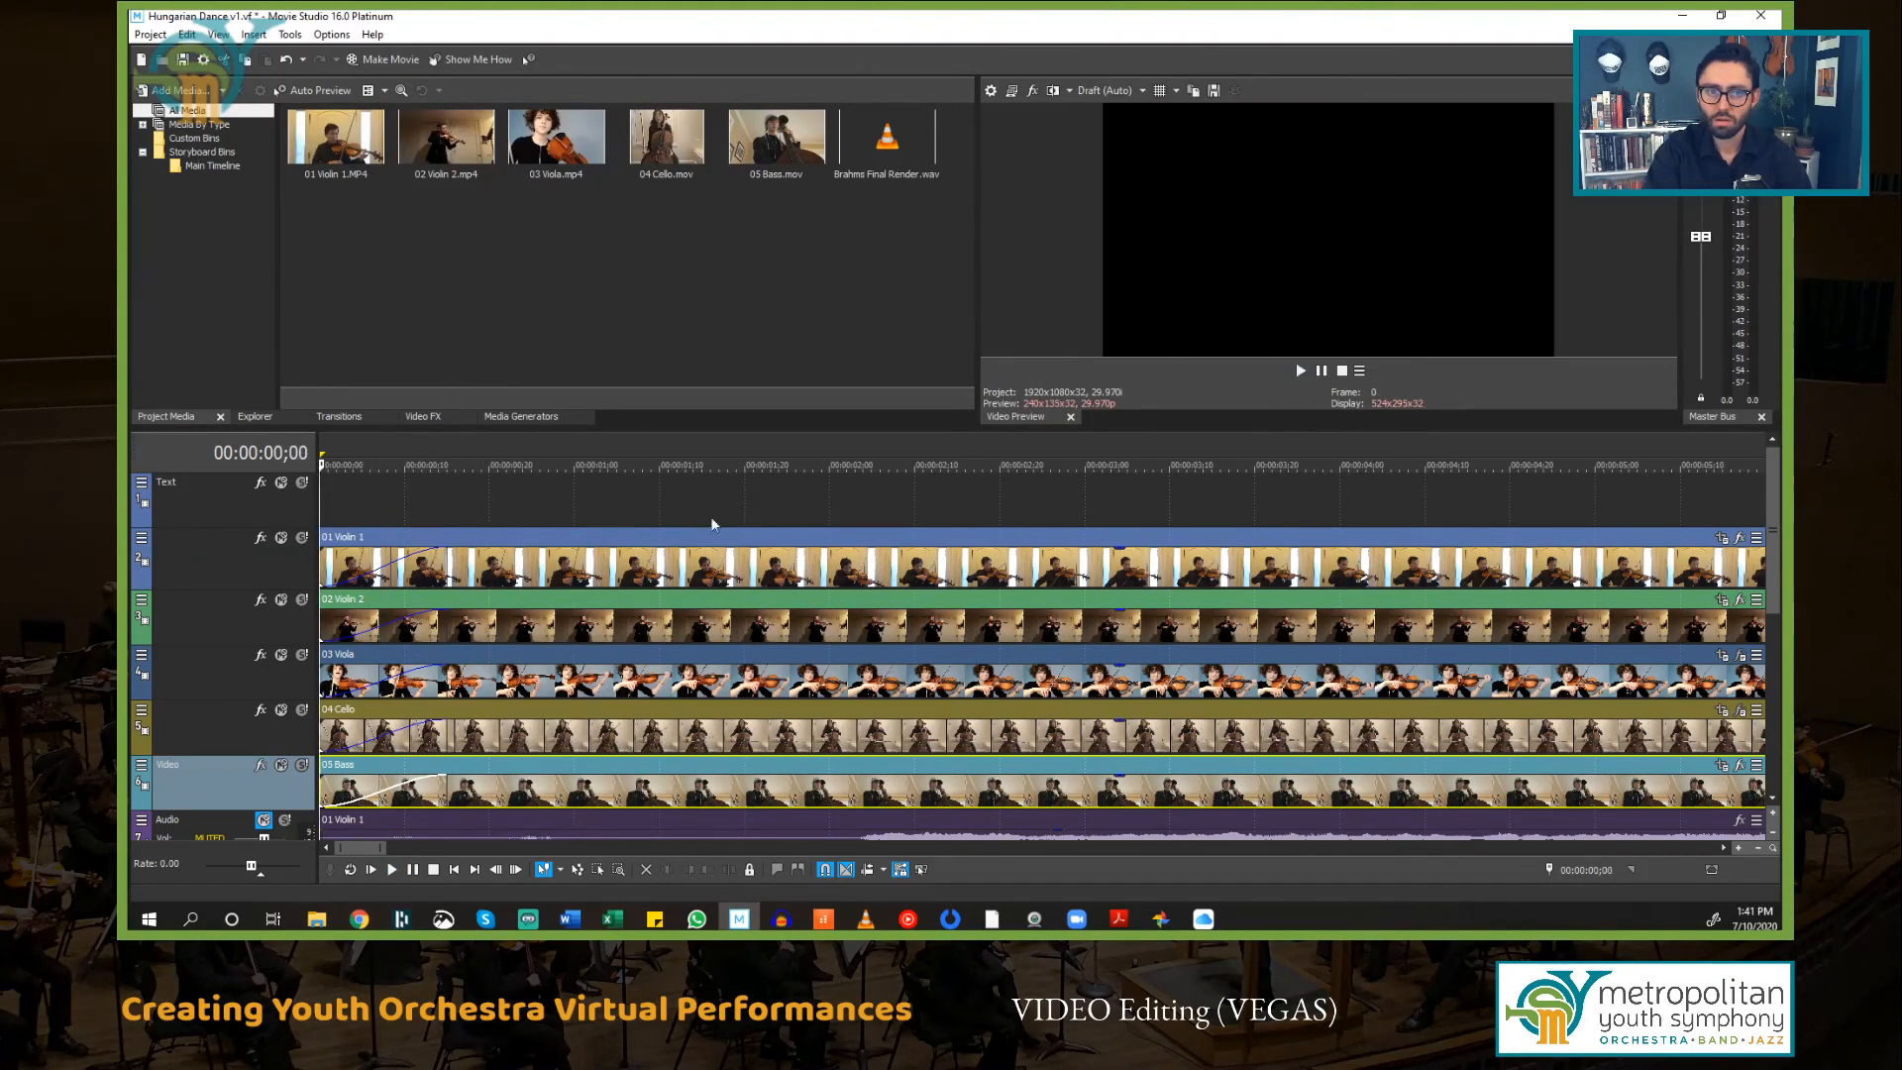
{"action": "key", "text": "space"}
{"action": "key", "text": "space"}
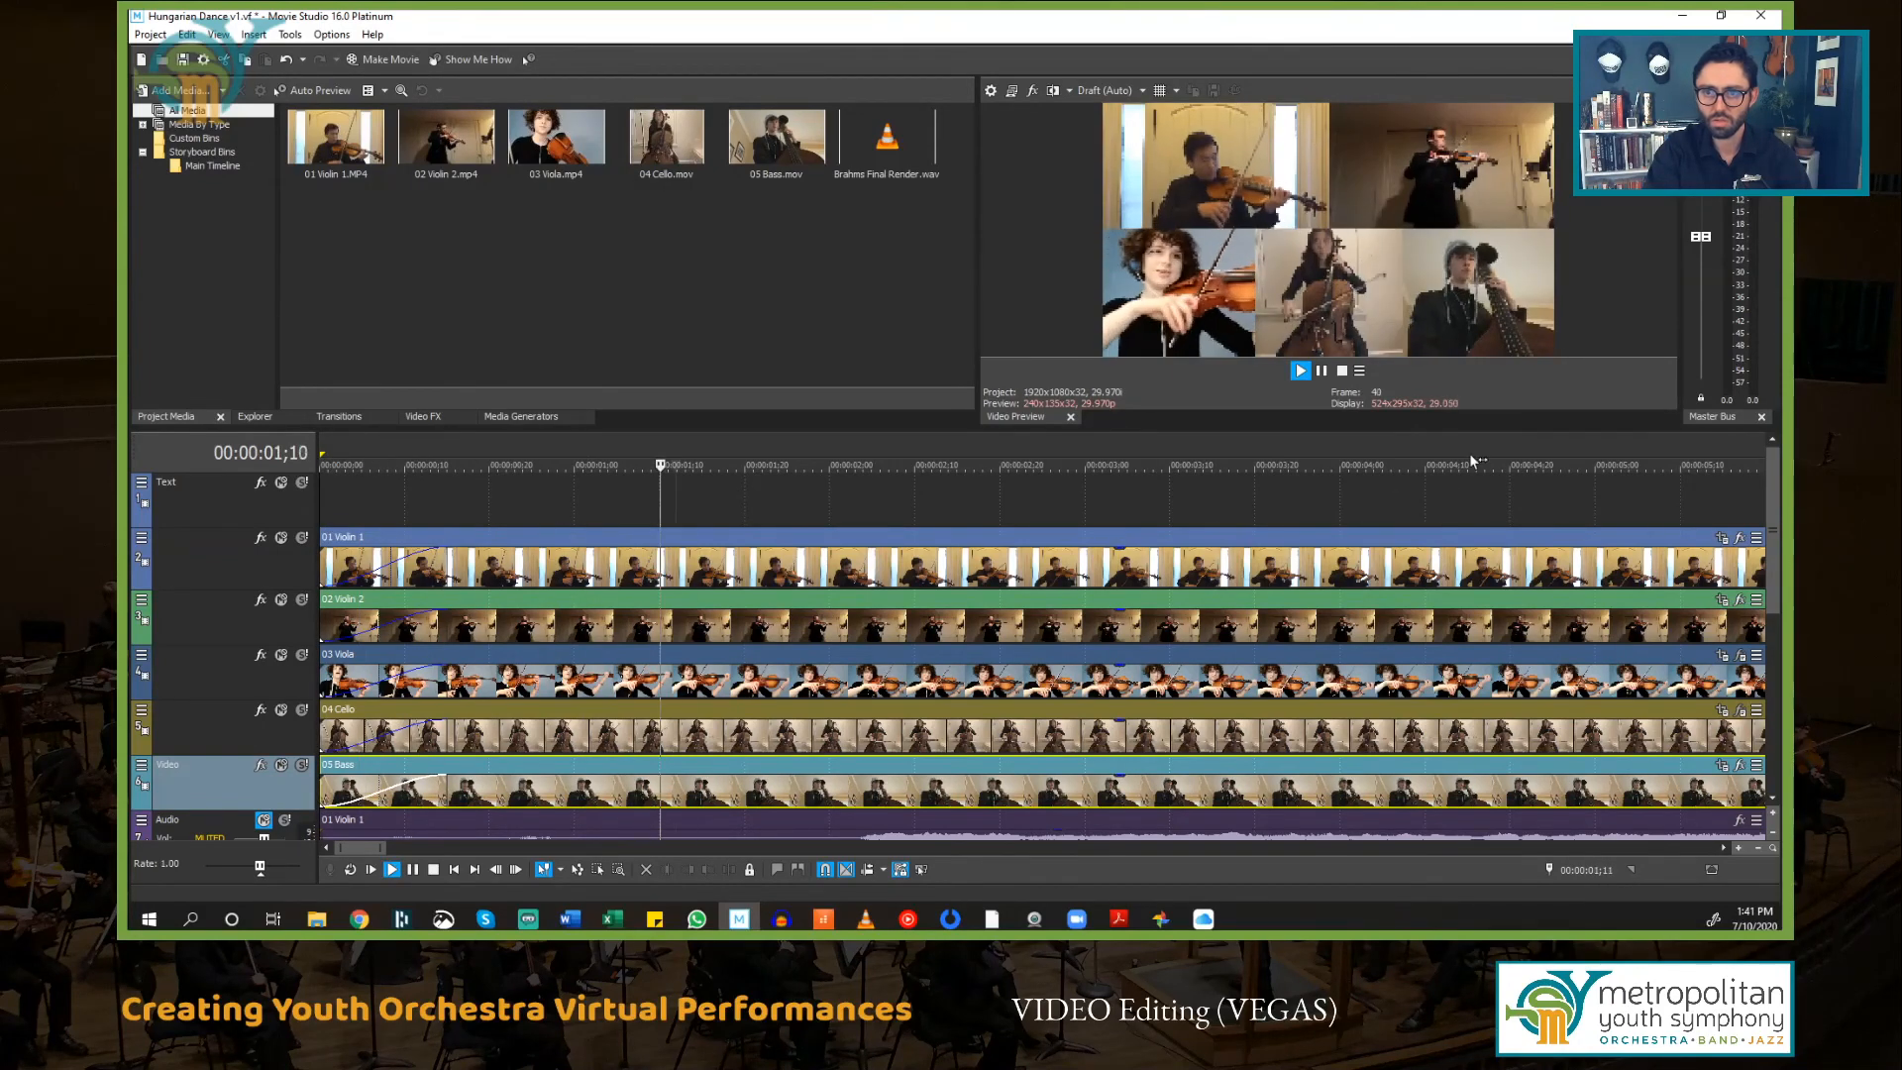
{"action": "key", "text": "space"}
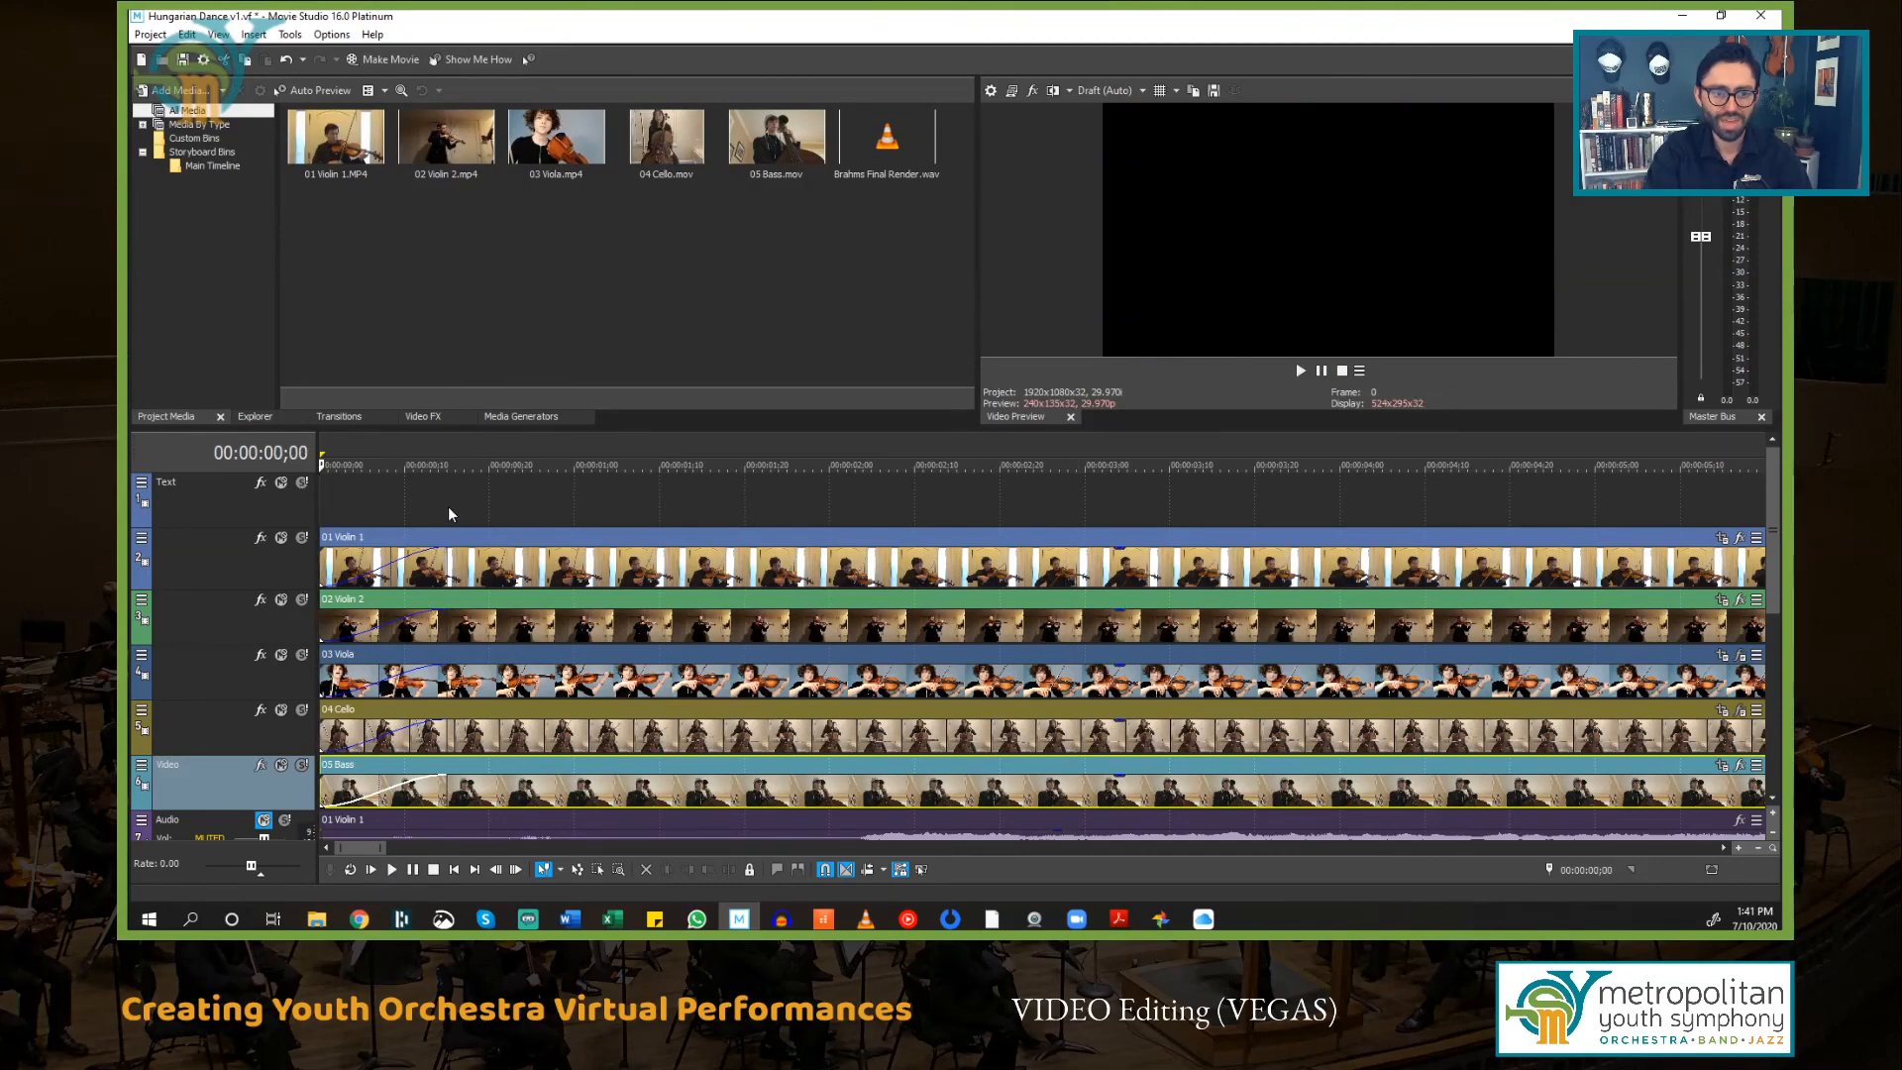
{"action": "scroll", "coordinate": [451, 509], "scroll_direction": "down", "scroll_amount": 5}
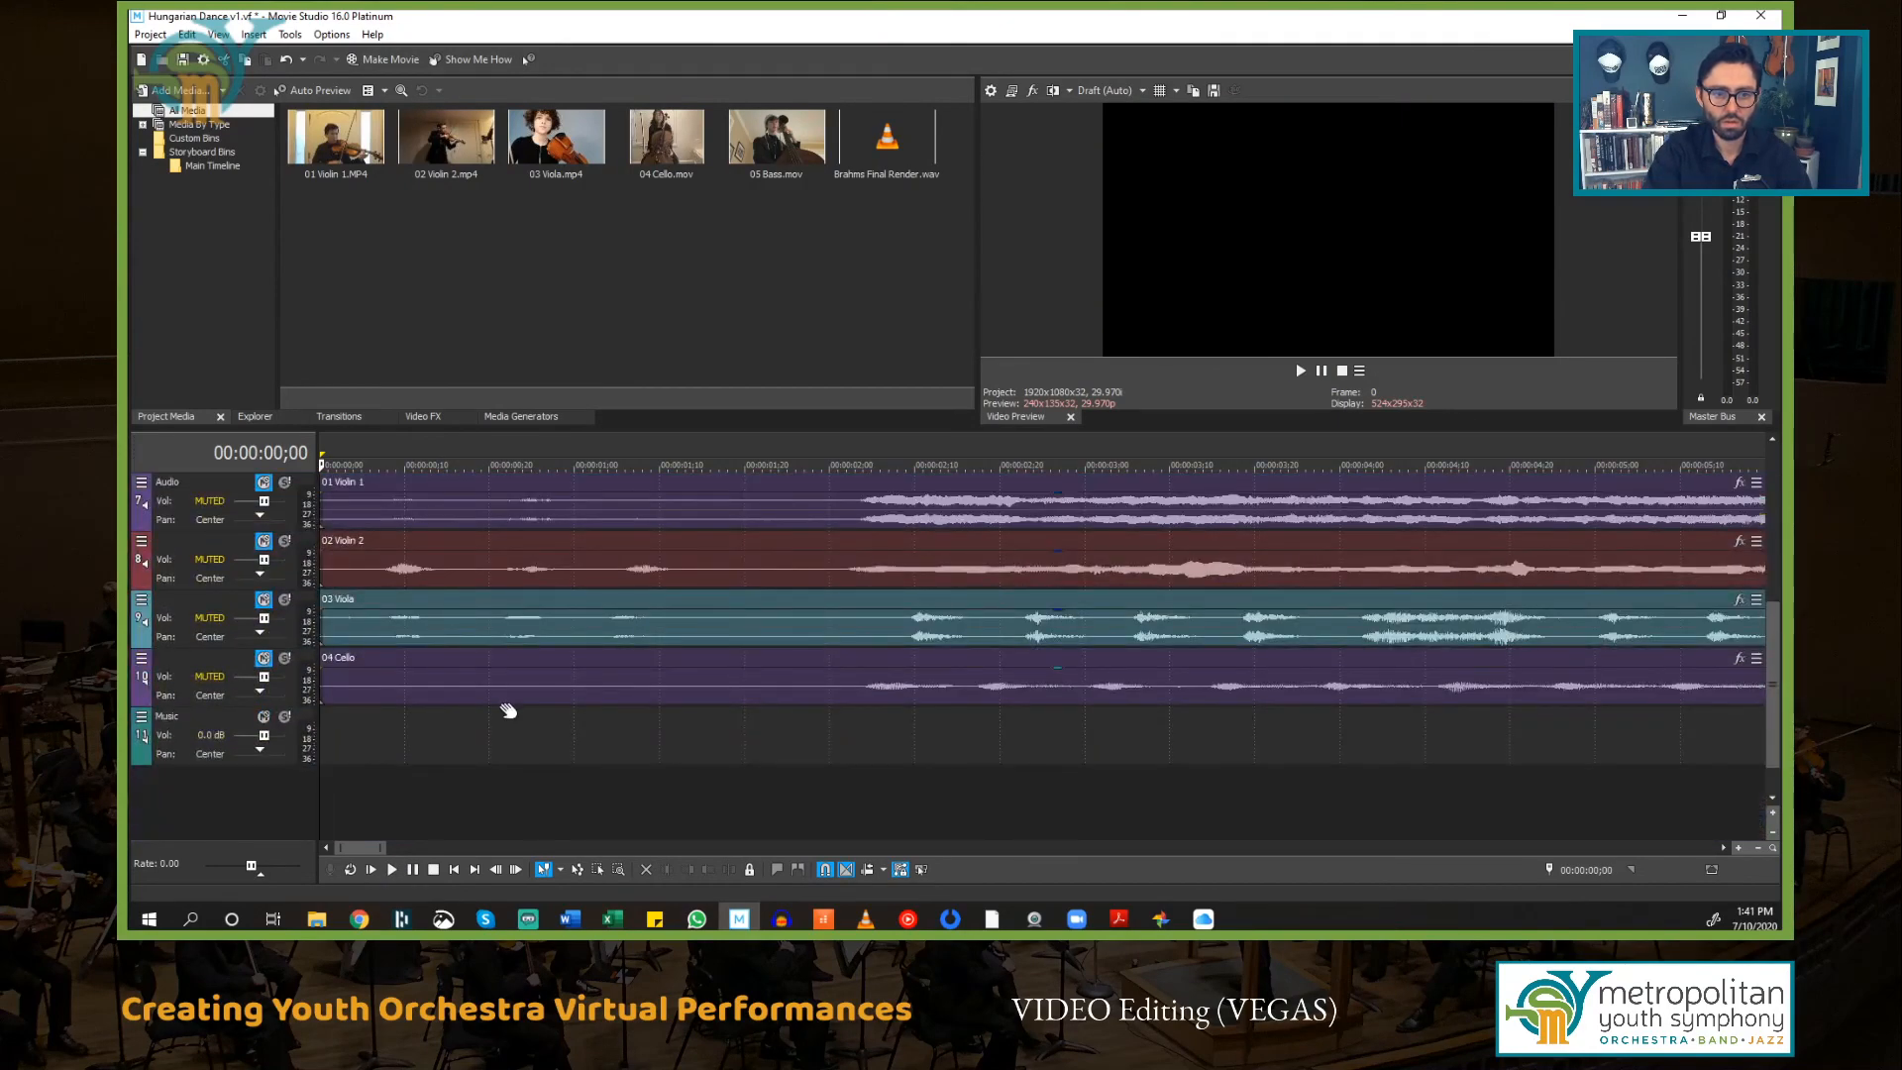
Step: Split the events that extend past the ending at the cursor and save the project
{"action": "scroll", "coordinate": [508, 710], "scroll_direction": "down", "scroll_amount": 8}
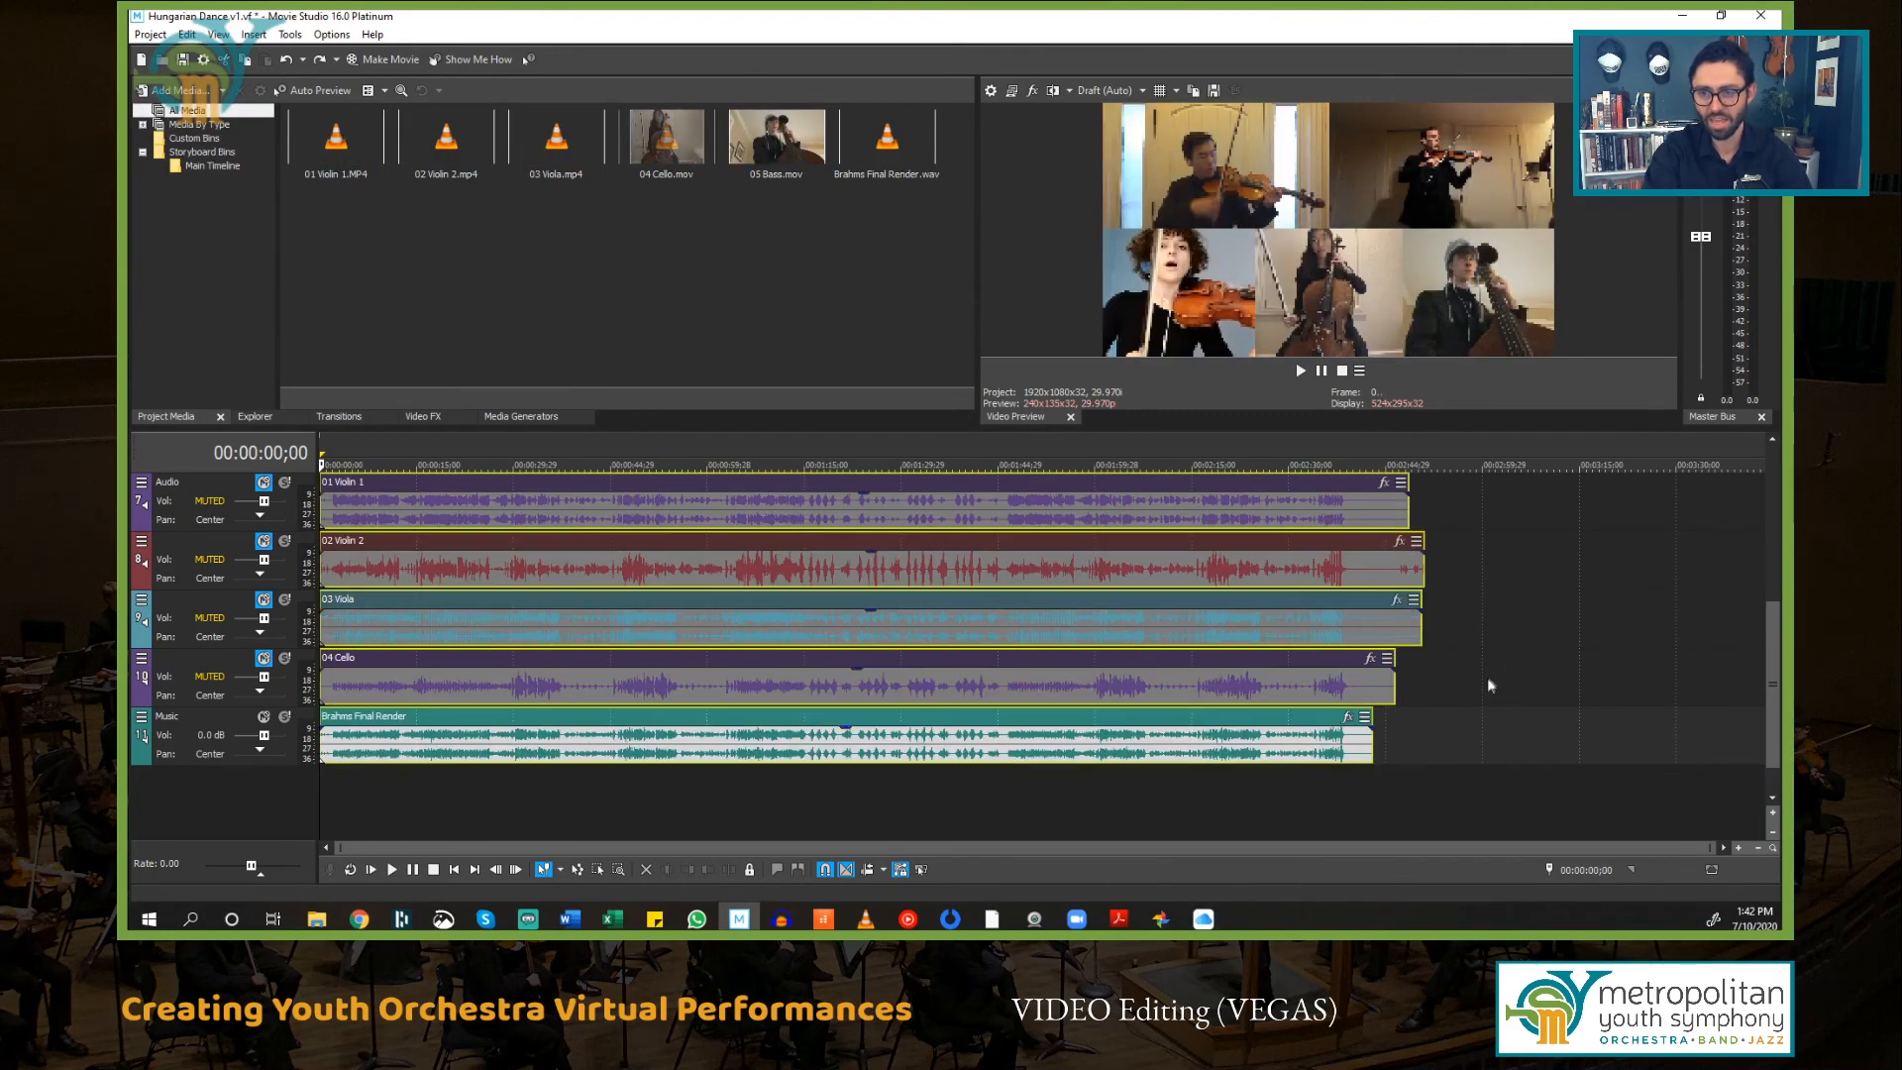
{"action": "key", "text": "s"}
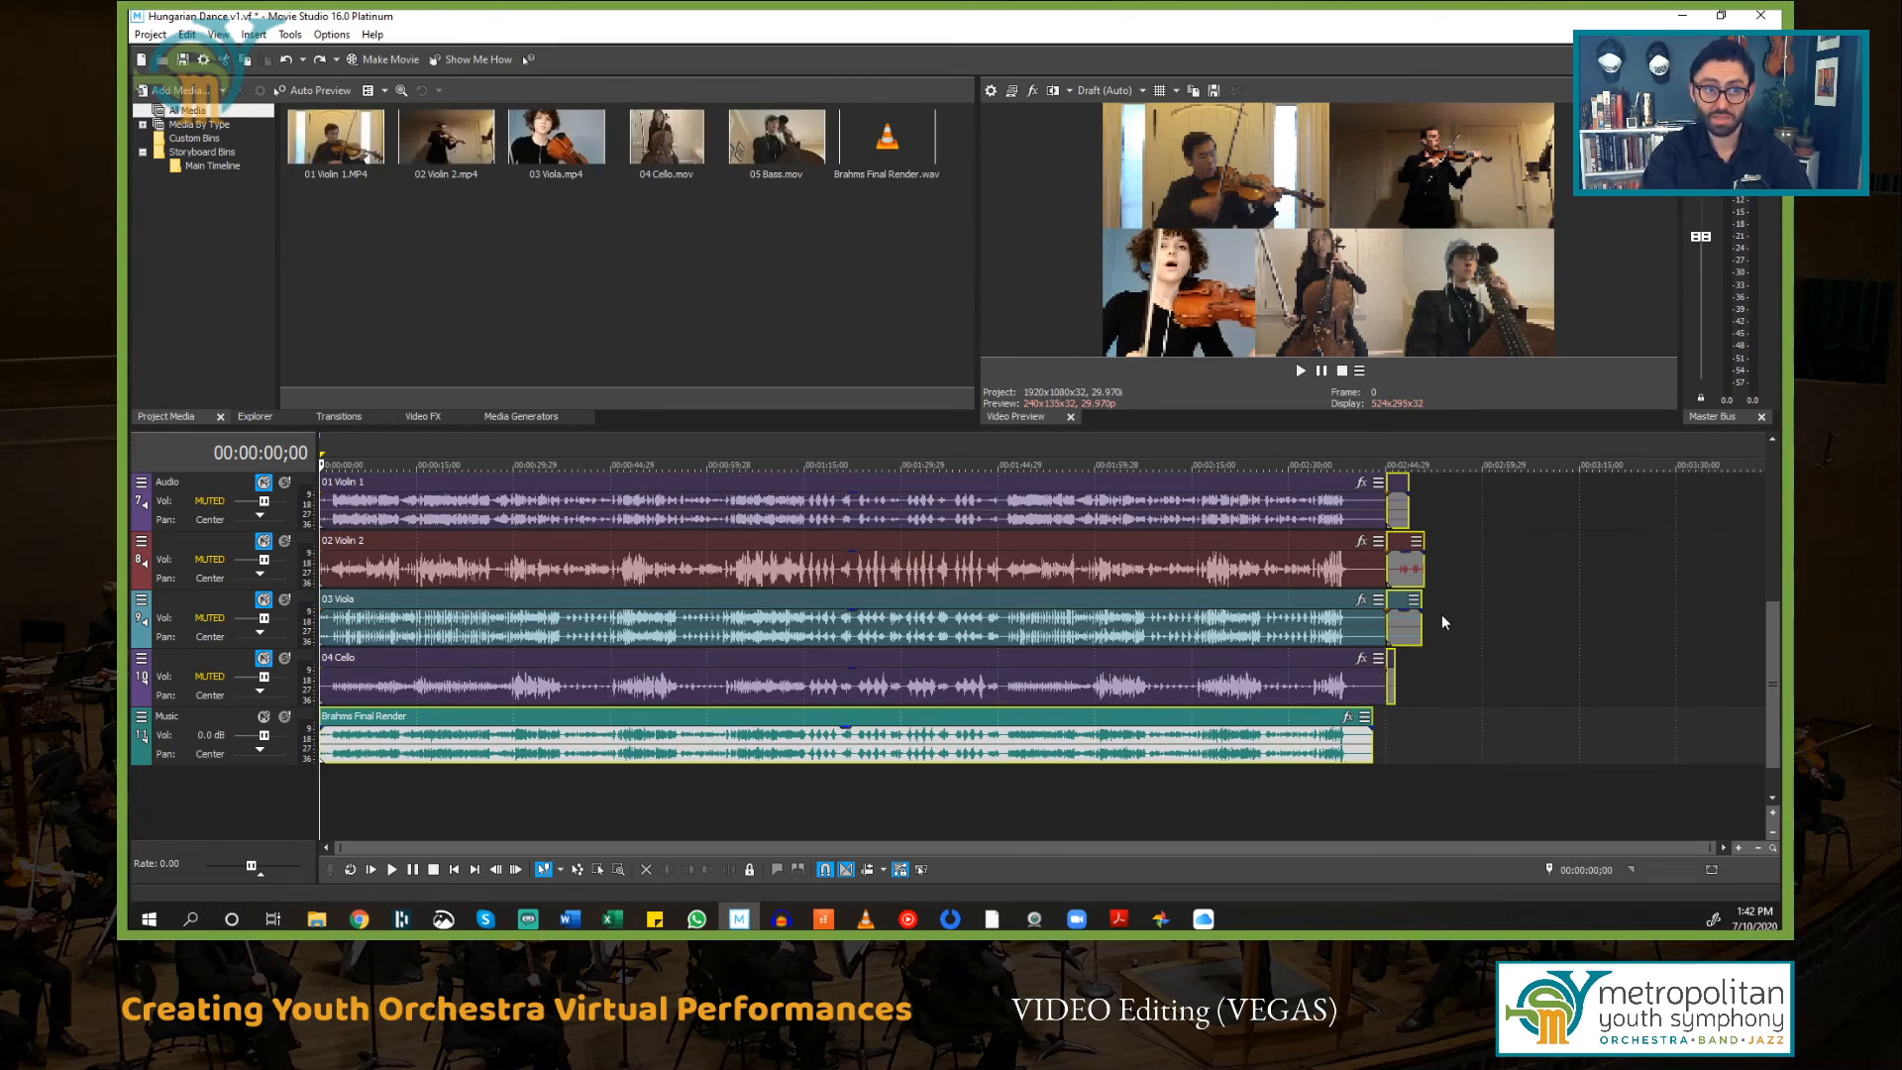
{"action": "key", "text": "ctrl+s"}
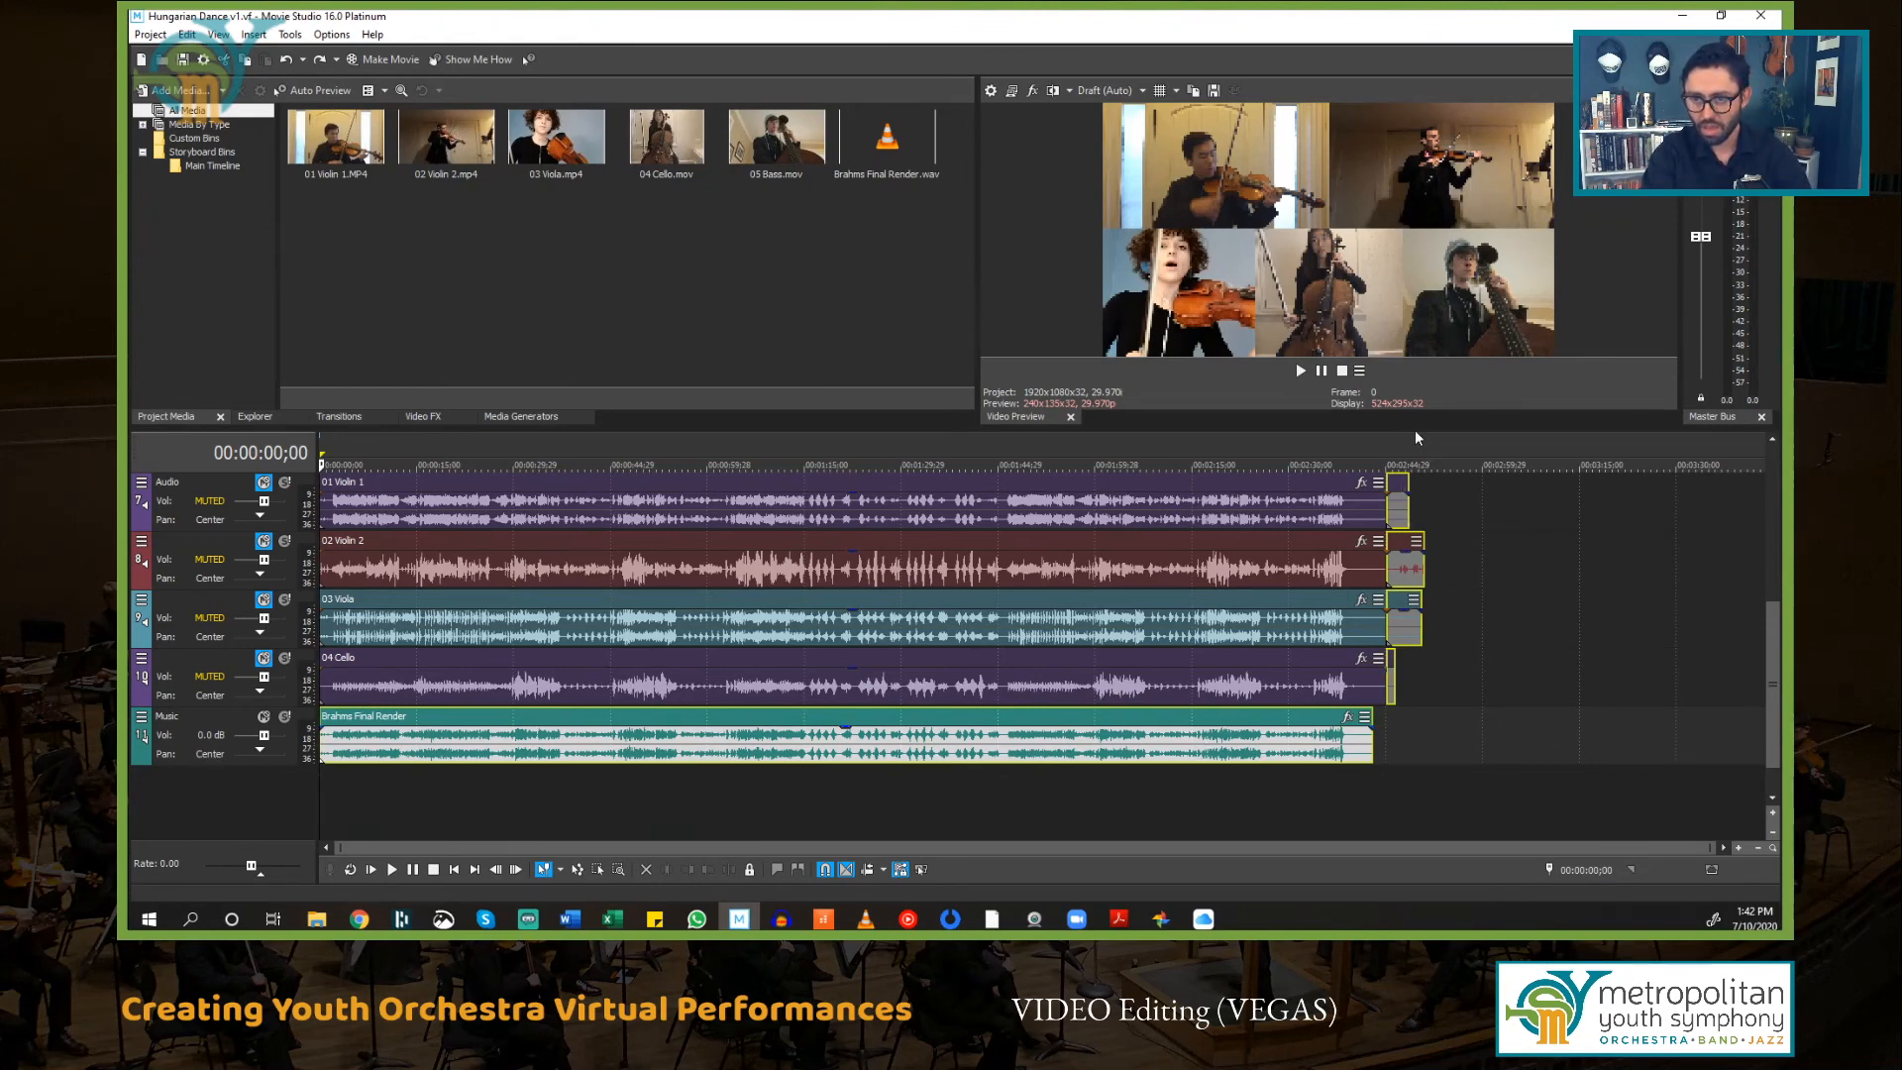
Step: Delete the trailing slivers left after the split from the four audio events and the bass video event
{"action": "left_click", "coordinate": [1441, 675]}
{"action": "left_click", "coordinate": [1405, 601]}
{"action": "key", "text": "Delete"}
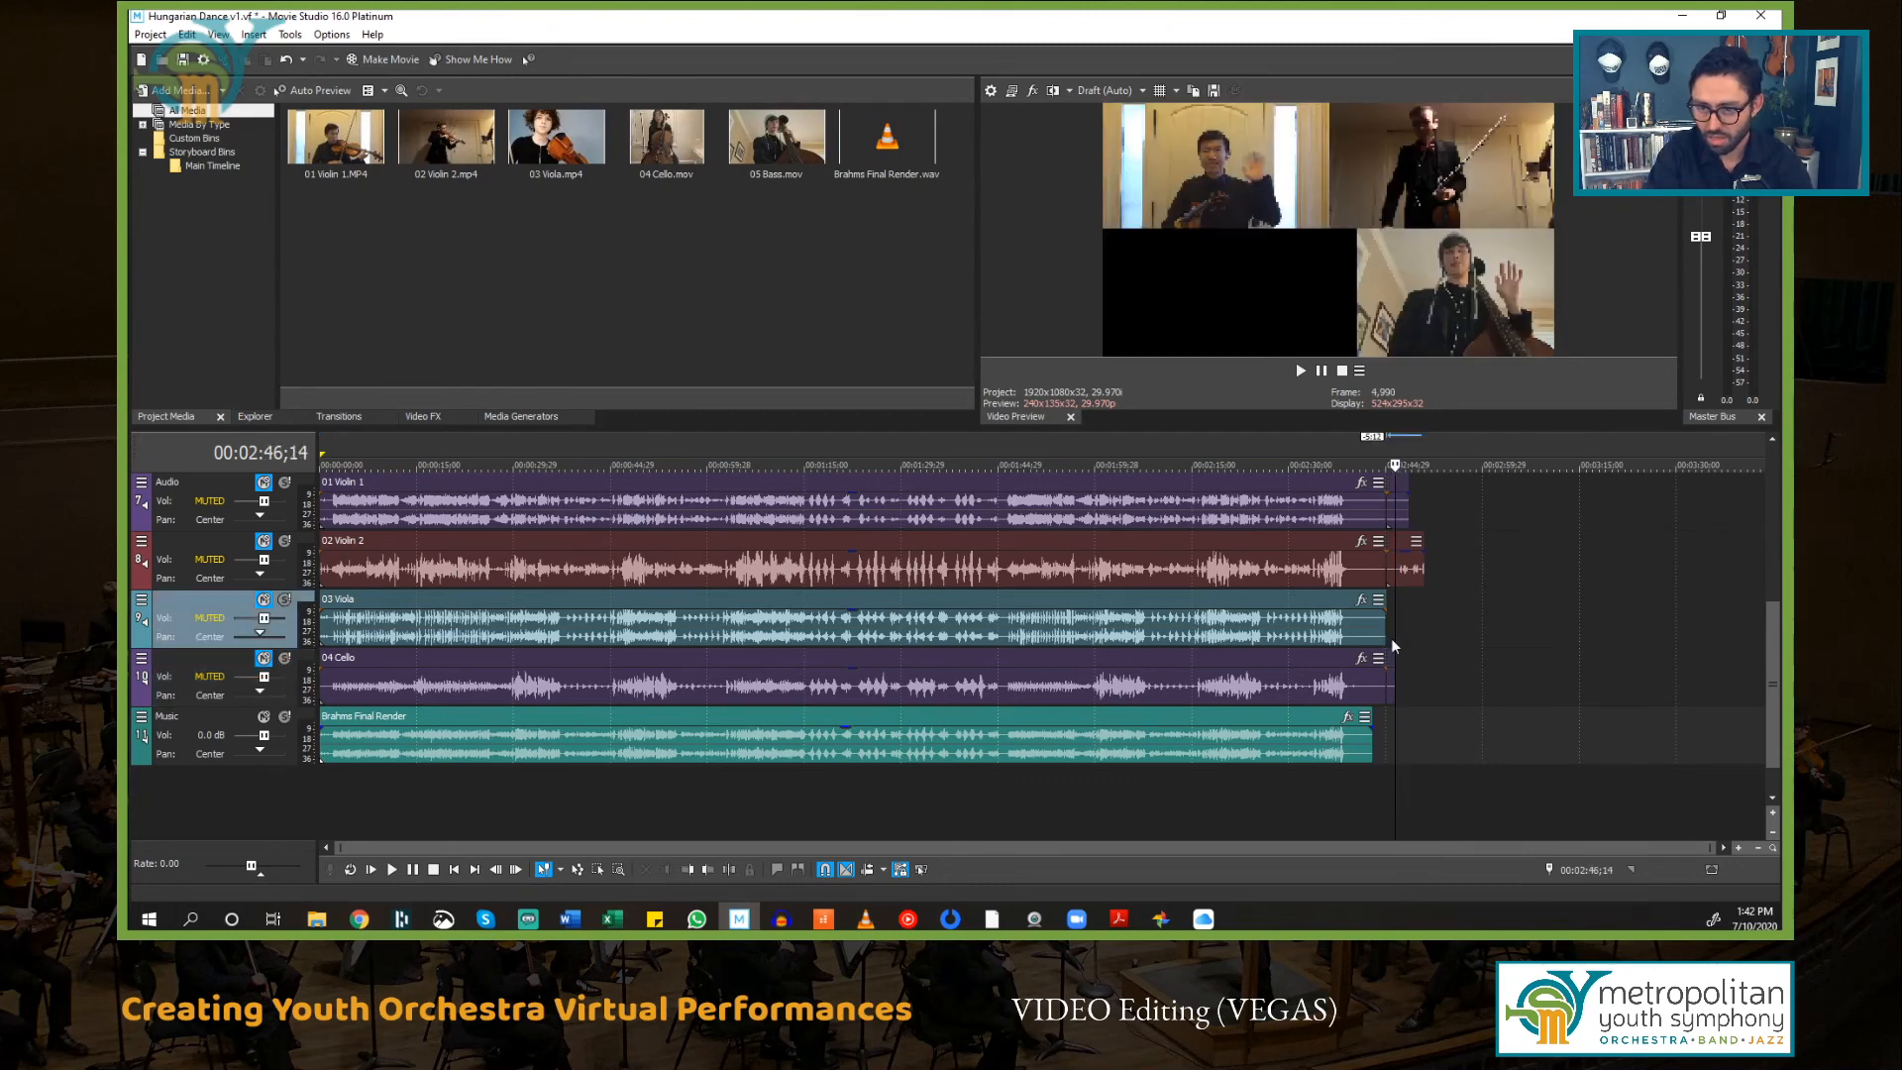
{"action": "left_click", "coordinate": [1405, 547]}
{"action": "key", "text": "Delete"}
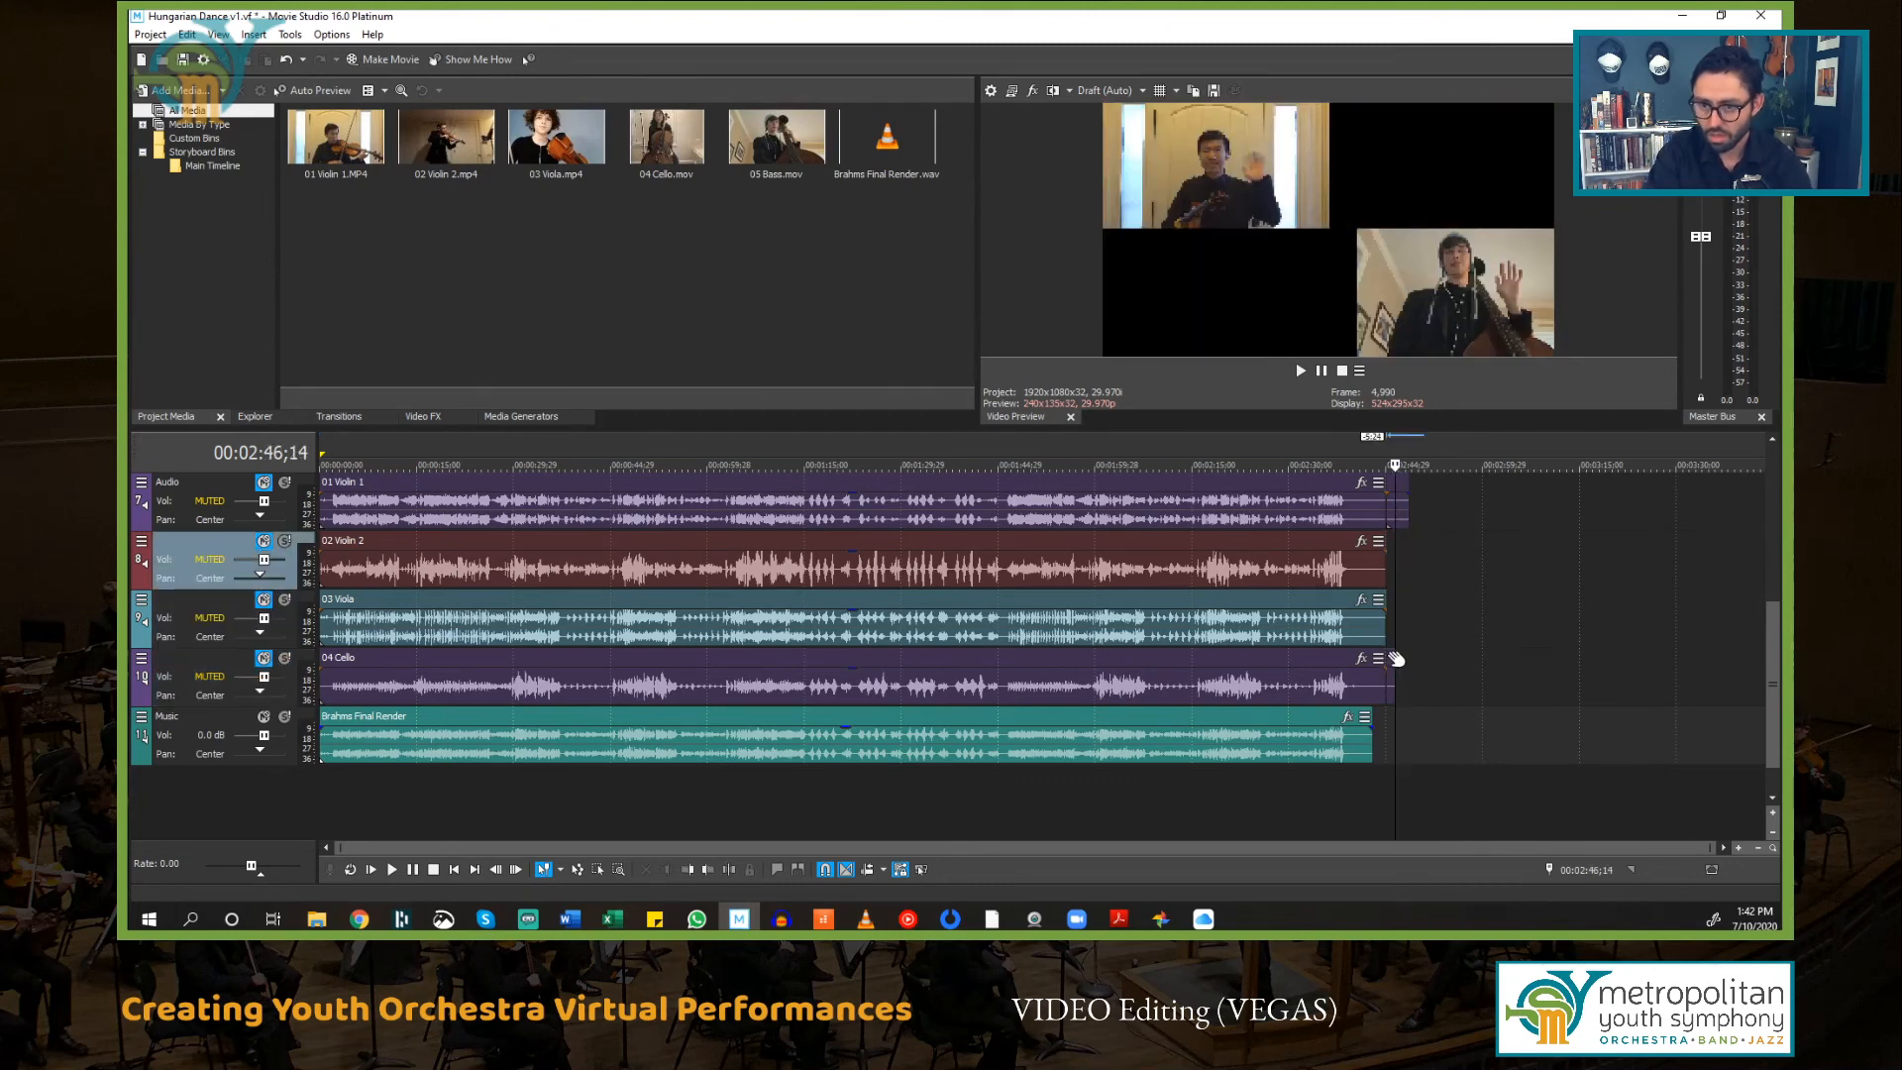
{"action": "left_click", "coordinate": [1395, 658]}
{"action": "key", "text": "Delete"}
{"action": "left_click", "coordinate": [1399, 500]}
{"action": "key", "text": "Delete"}
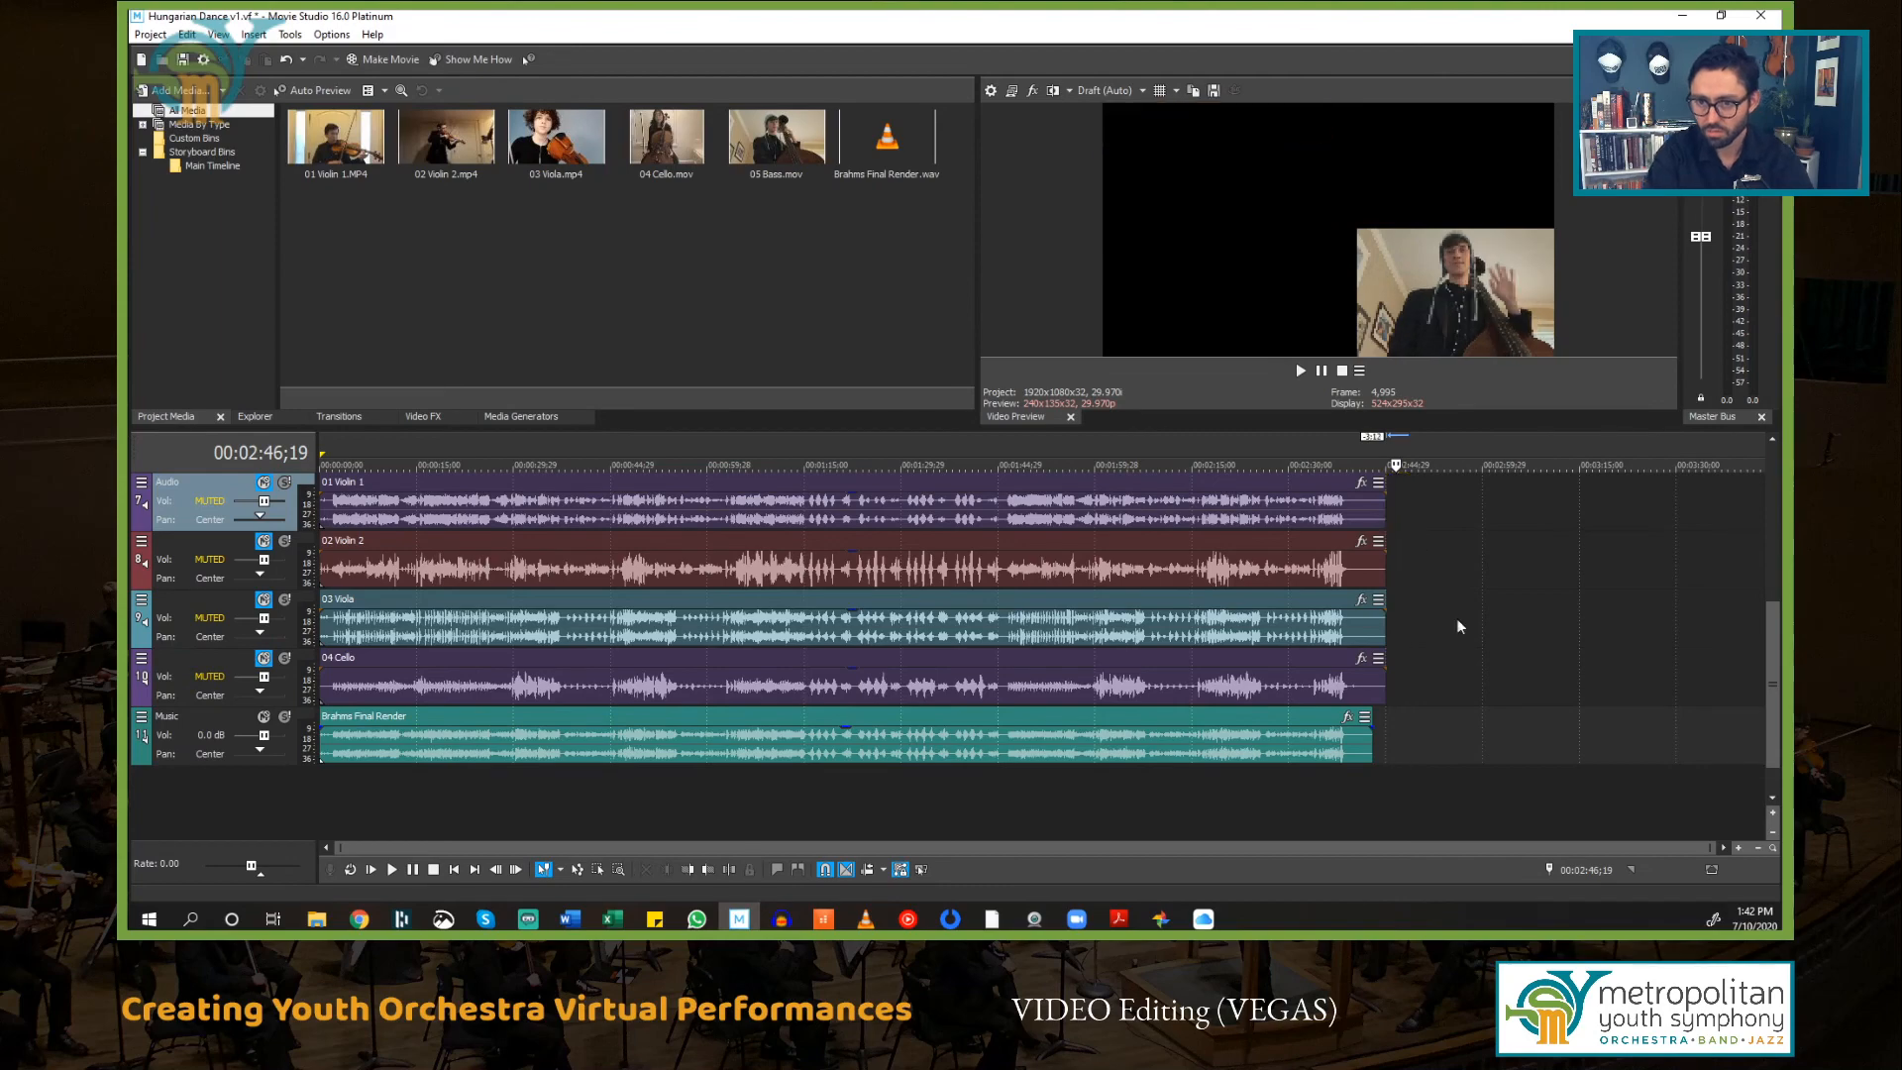
{"action": "scroll", "coordinate": [1399, 715], "scroll_direction": "up", "scroll_amount": 3}
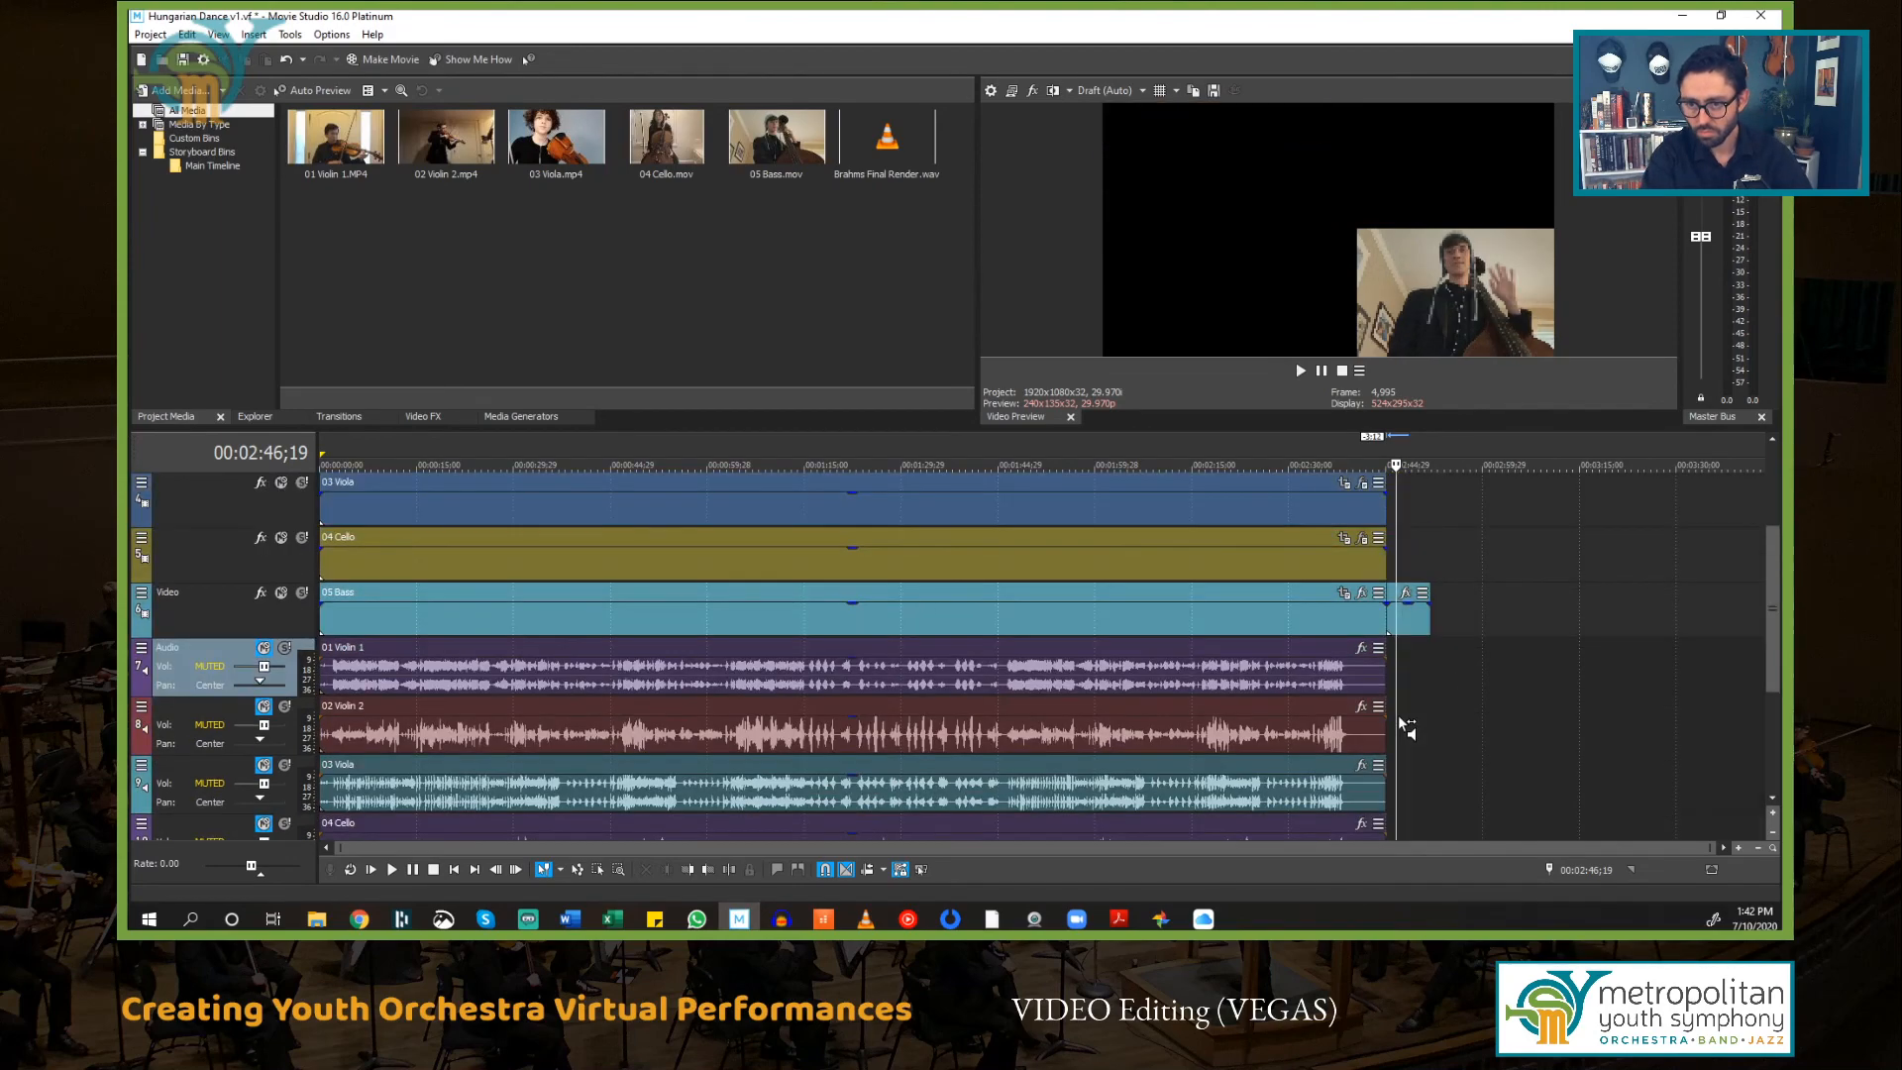
{"action": "left_click", "coordinate": [1400, 600]}
{"action": "key", "text": "Delete"}
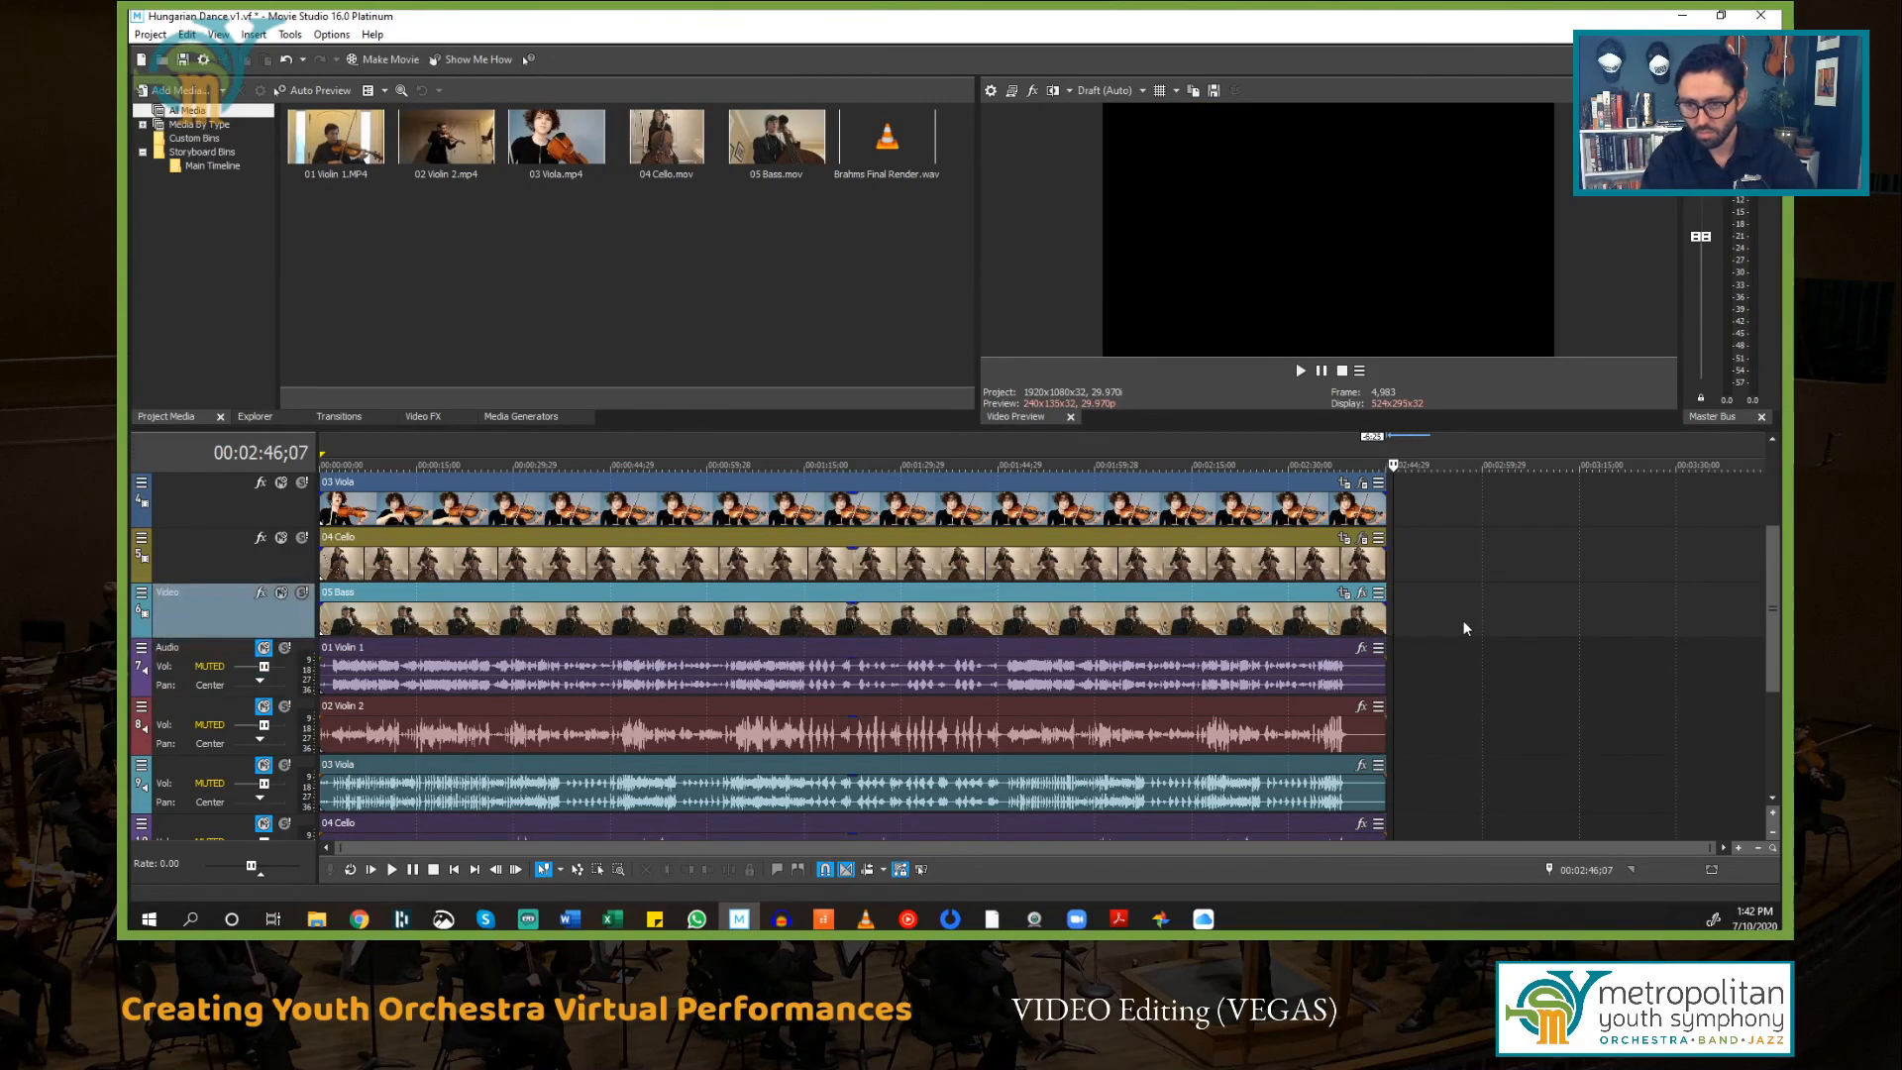
{"action": "scroll", "coordinate": [1452, 619], "scroll_direction": "up", "scroll_amount": 4}
{"action": "scroll", "coordinate": [1452, 618], "scroll_direction": "down", "scroll_amount": 4}
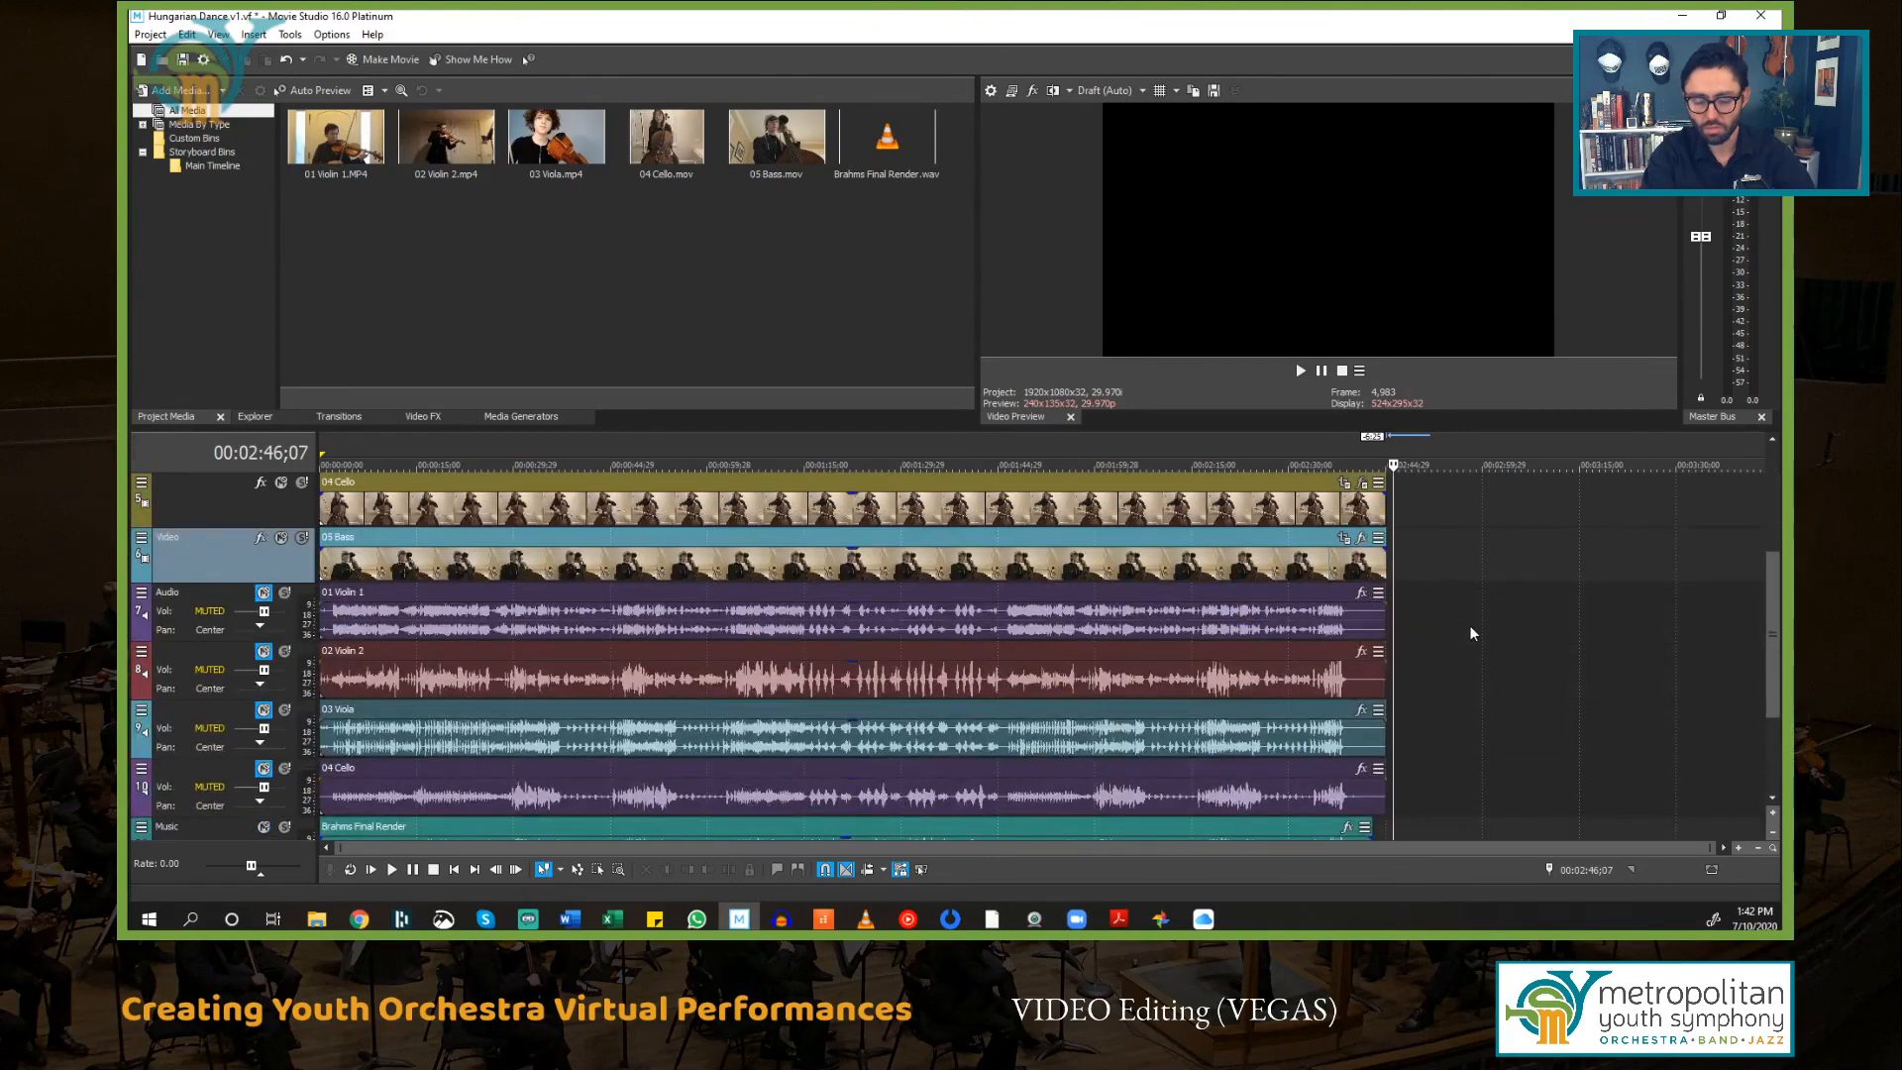
Step: Lengthen the fade-in at the start of each of the five video events to about the same length
{"action": "key", "text": "ctrl+Home"}
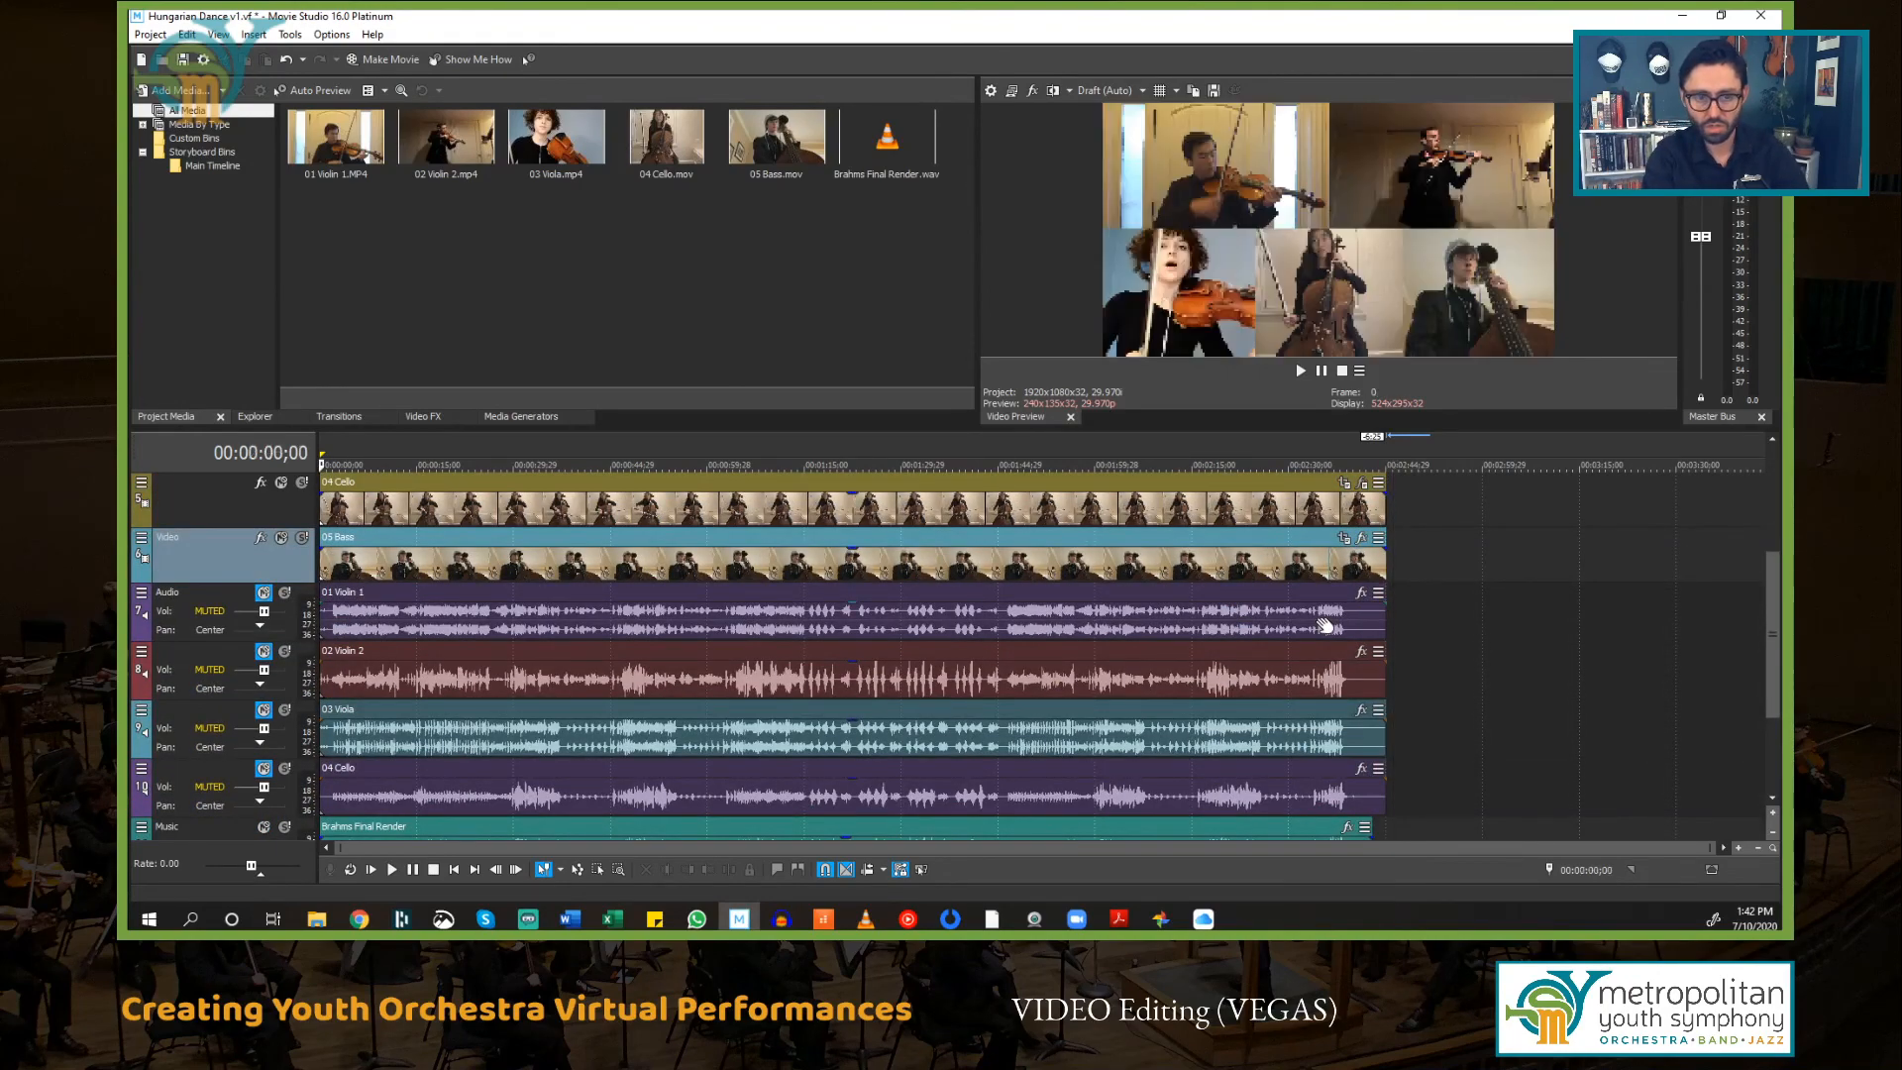
{"action": "scroll", "coordinate": [454, 677], "scroll_direction": "up", "scroll_amount": 4}
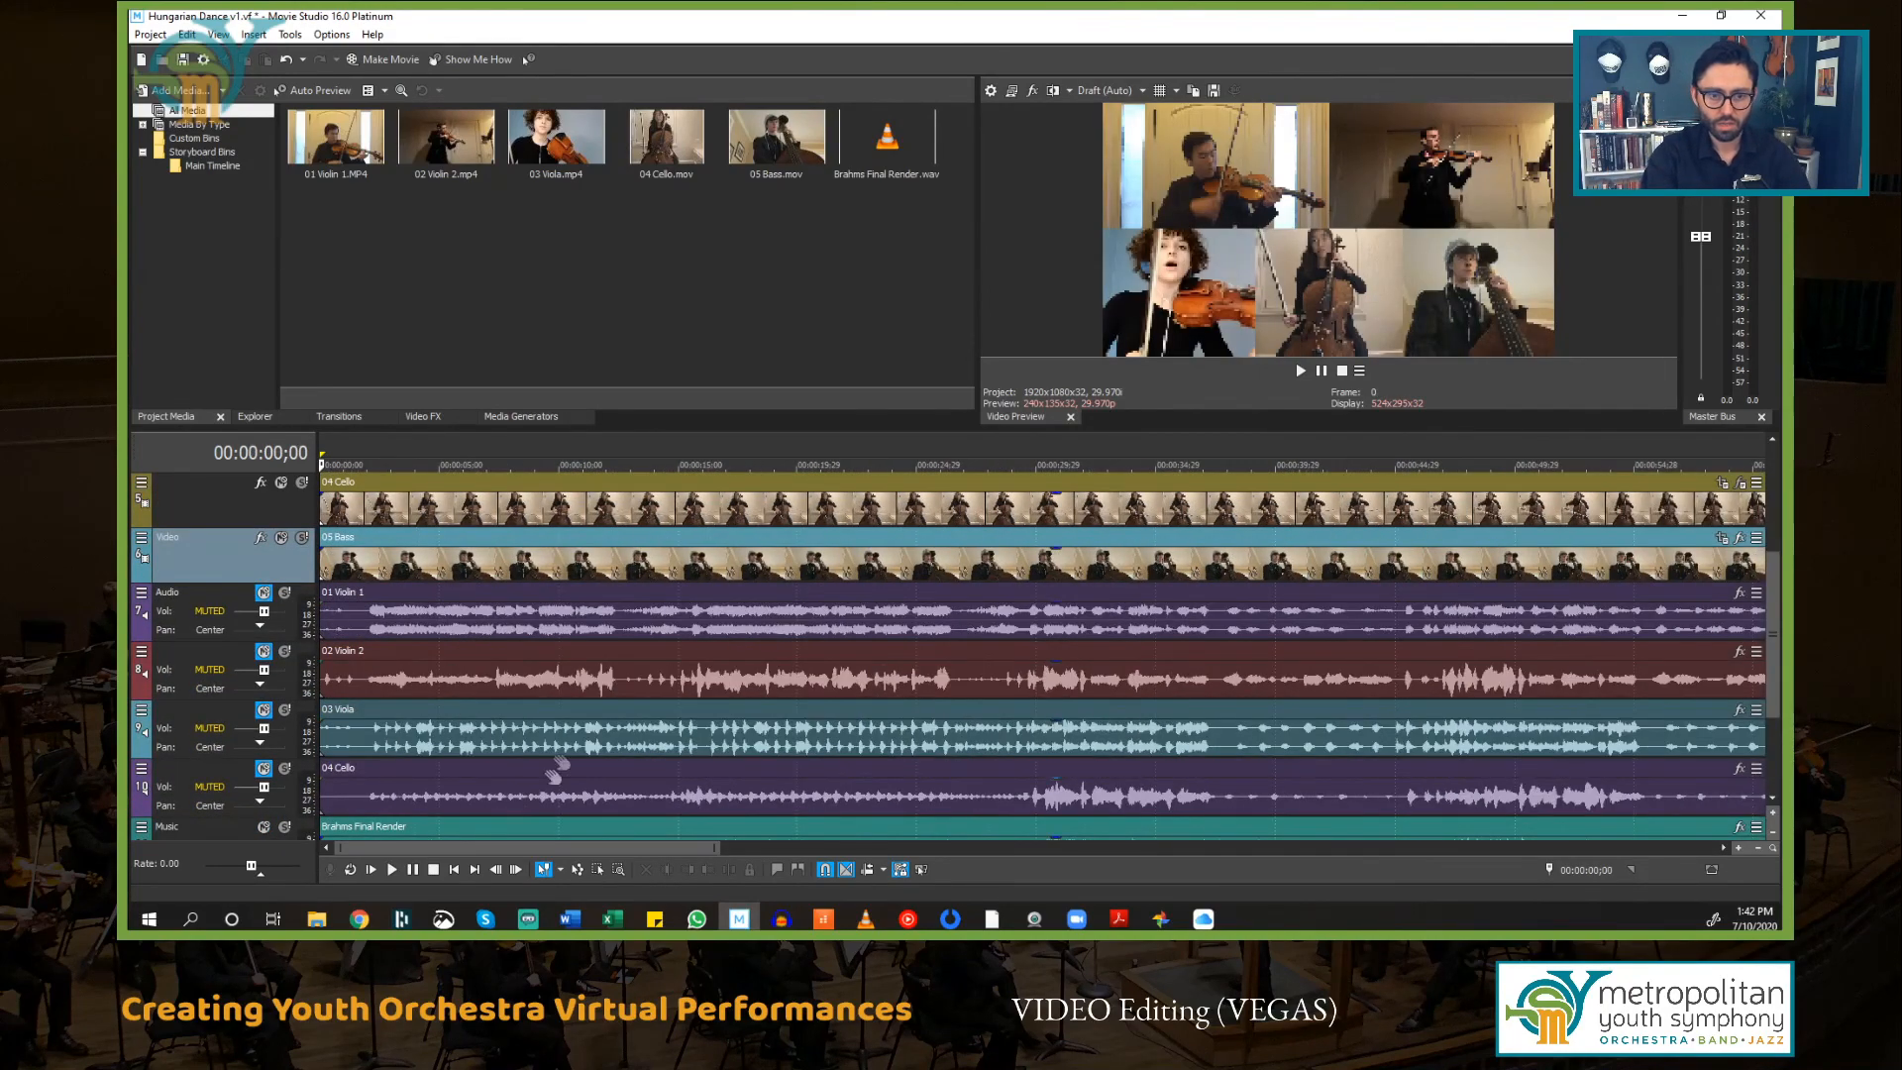
{"action": "scroll", "coordinate": [545, 783], "scroll_direction": "up", "scroll_amount": 4}
{"action": "scroll", "coordinate": [548, 746], "scroll_direction": "up", "scroll_amount": 2}
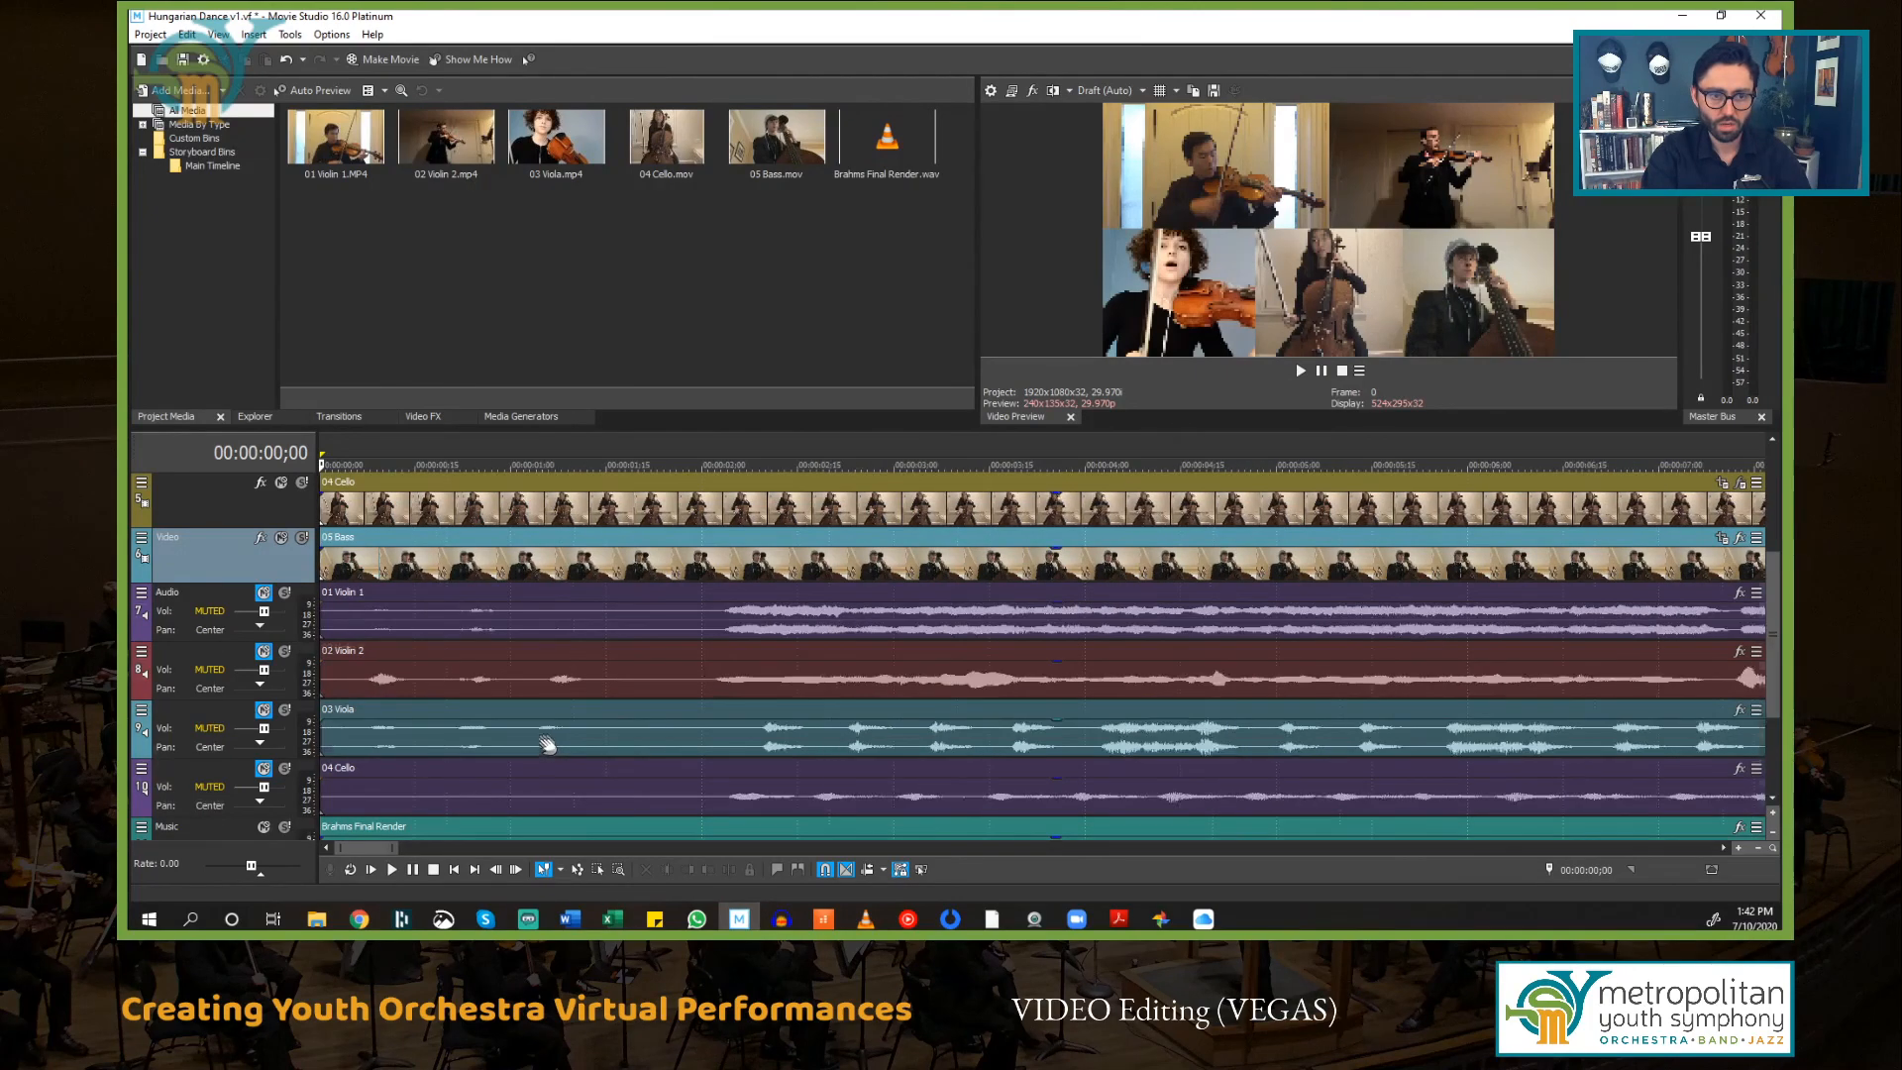
{"action": "scroll", "coordinate": [548, 746], "scroll_direction": "up", "scroll_amount": 3}
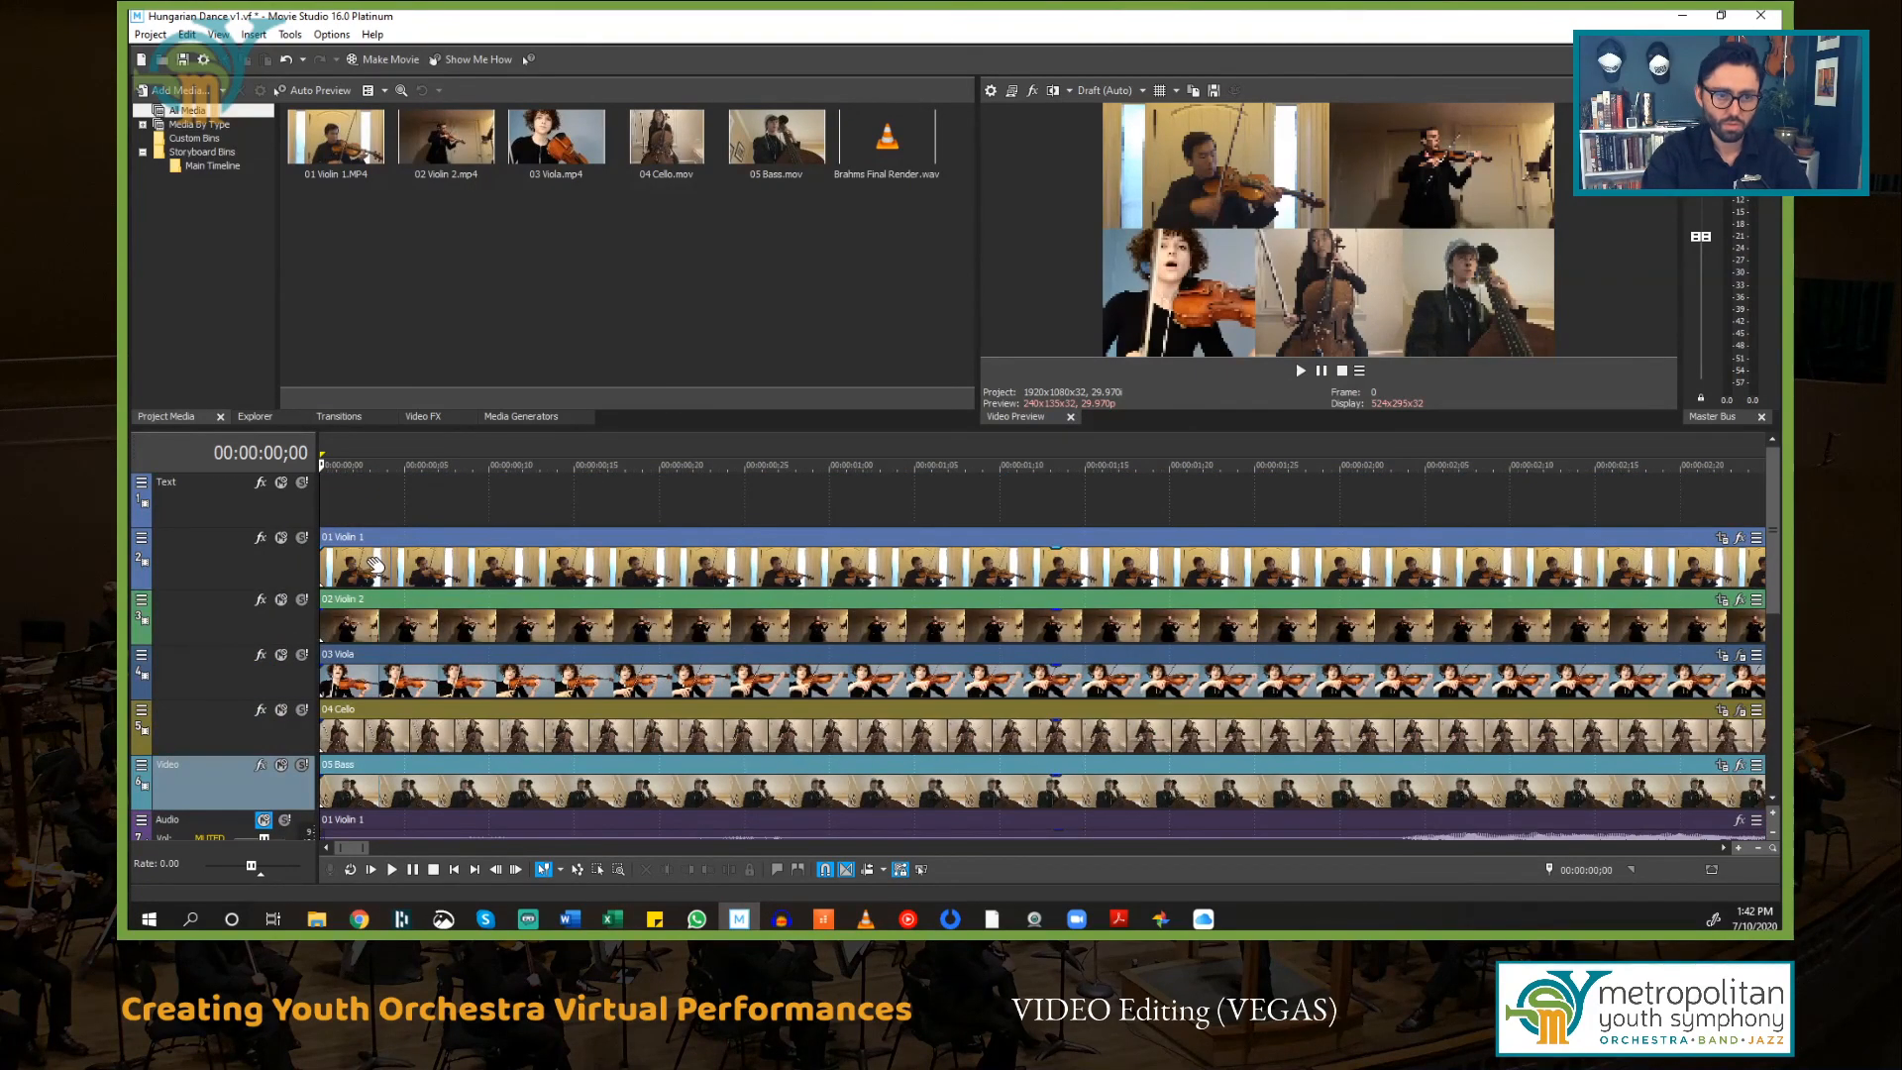
{"action": "scroll", "coordinate": [371, 565], "scroll_direction": "up", "scroll_amount": 5}
{"action": "left_click_drag", "start_coordinate": [322, 532], "coordinate": [1328, 553]}
{"action": "scroll", "coordinate": [959, 674], "scroll_direction": "down", "scroll_amount": 2}
{"action": "scroll", "coordinate": [966, 672], "scroll_direction": "up", "scroll_amount": 1}
{"action": "scroll", "coordinate": [957, 652], "scroll_direction": "down", "scroll_amount": 4}
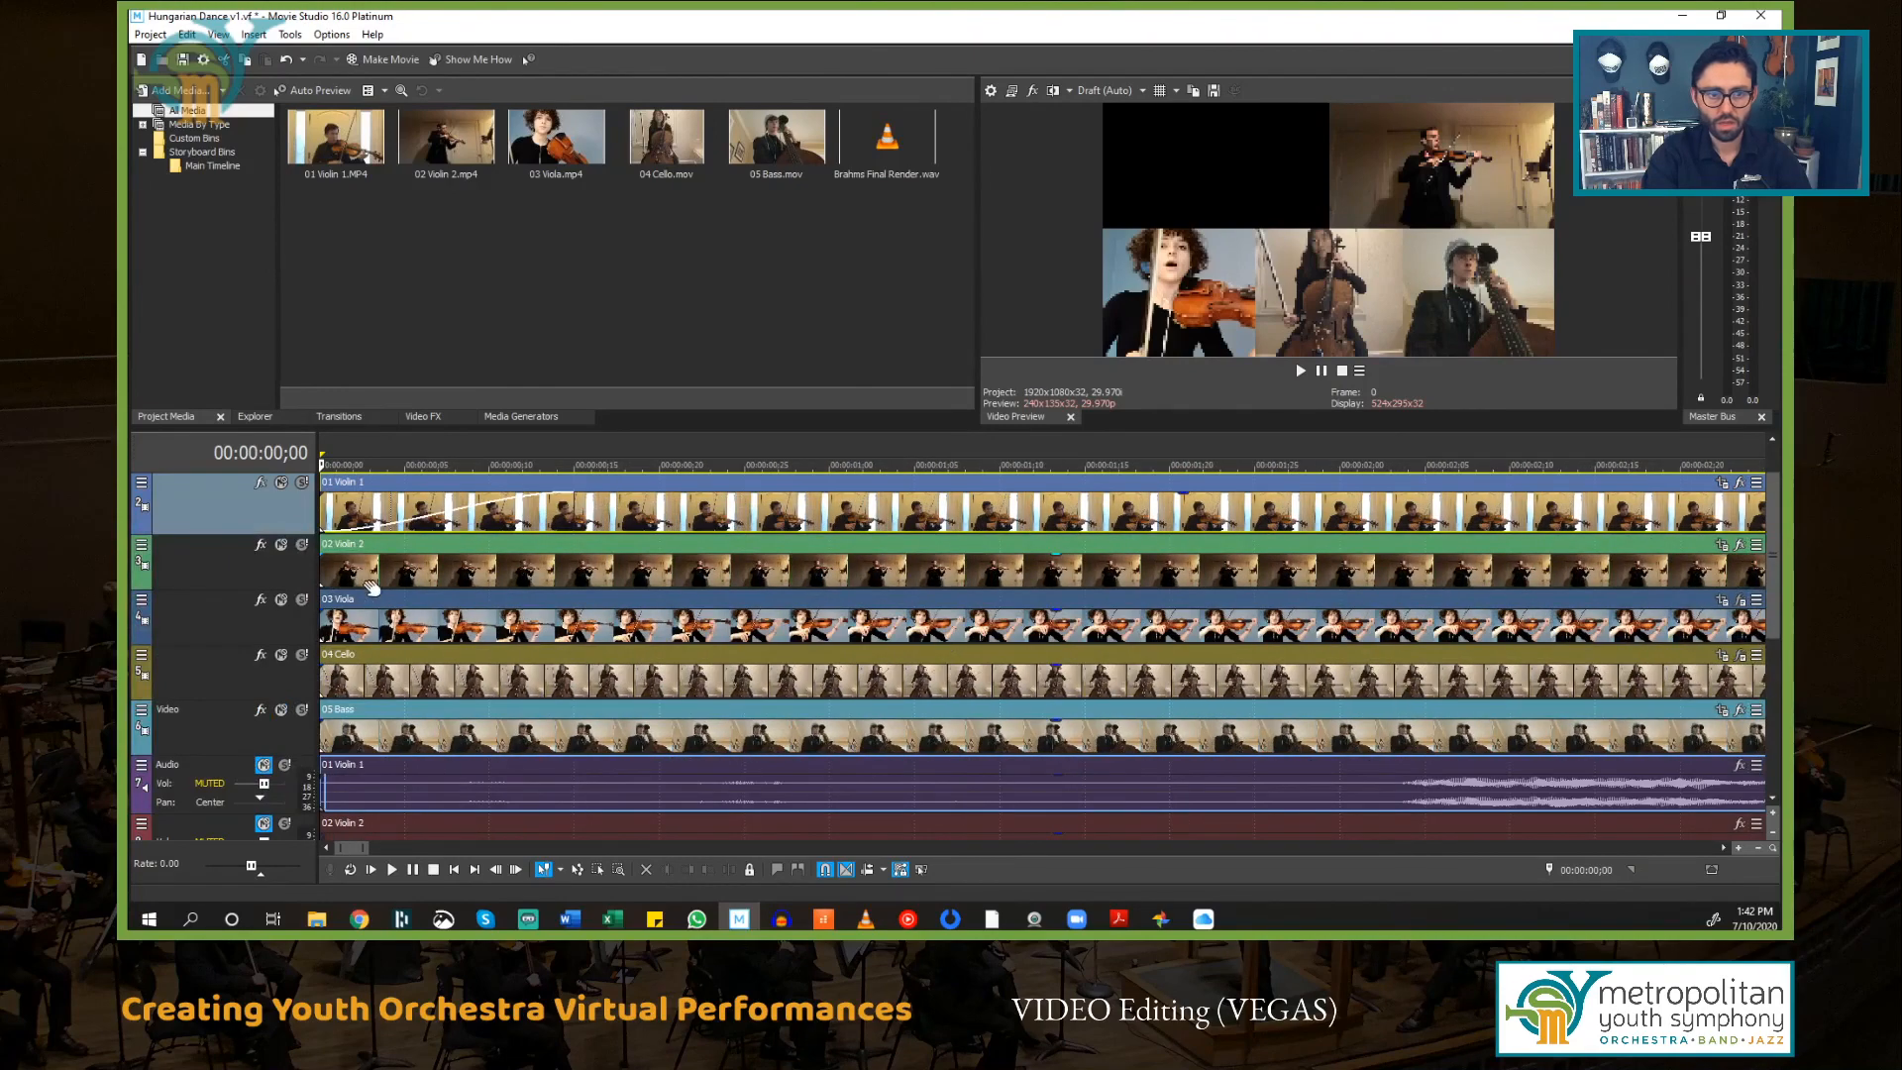
{"action": "left_click_drag", "start_coordinate": [323, 550], "coordinate": [575, 561]}
{"action": "left_click_drag", "start_coordinate": [326, 616], "coordinate": [574, 617]}
{"action": "left_click_drag", "start_coordinate": [327, 672], "coordinate": [574, 654]}
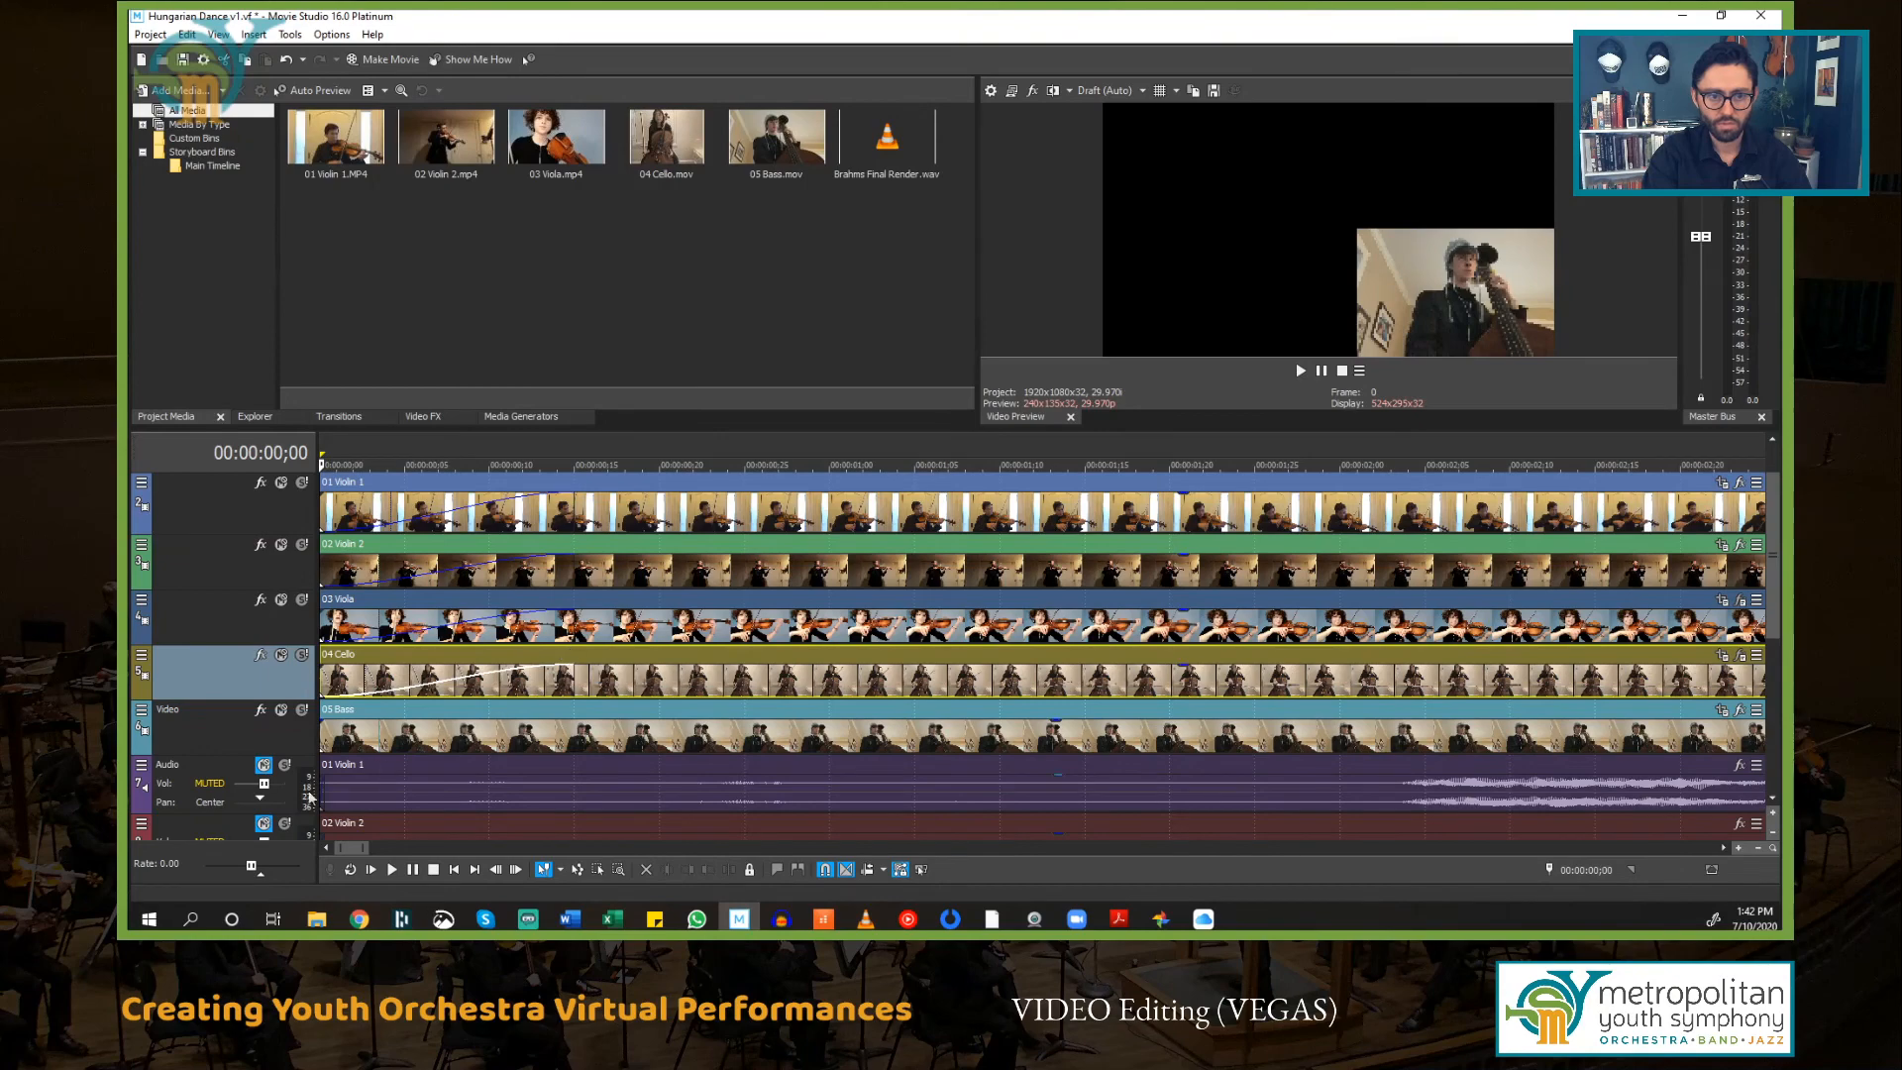
{"action": "left_click_drag", "start_coordinate": [328, 713], "coordinate": [589, 704]}
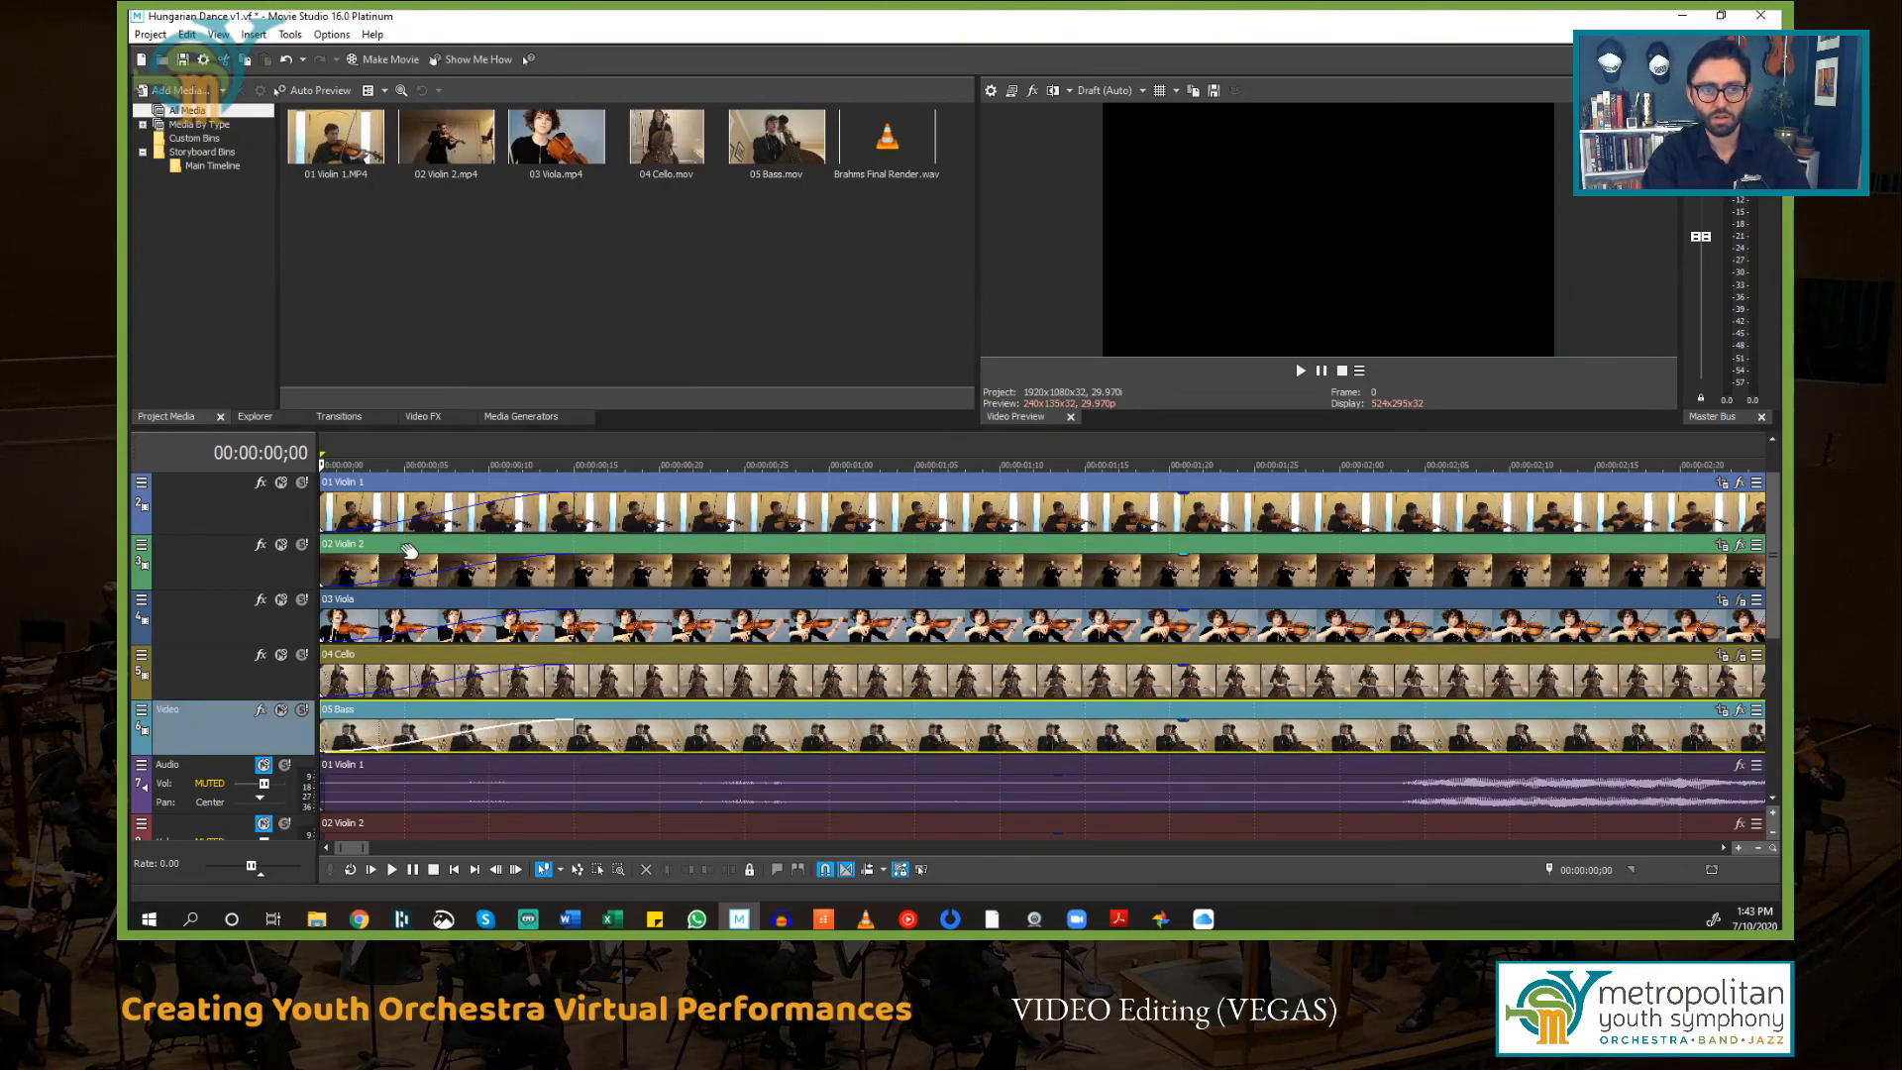
Step: Play back the opening briefly to check the video fade-ins
{"action": "key", "text": "space"}
{"action": "key", "text": "space"}
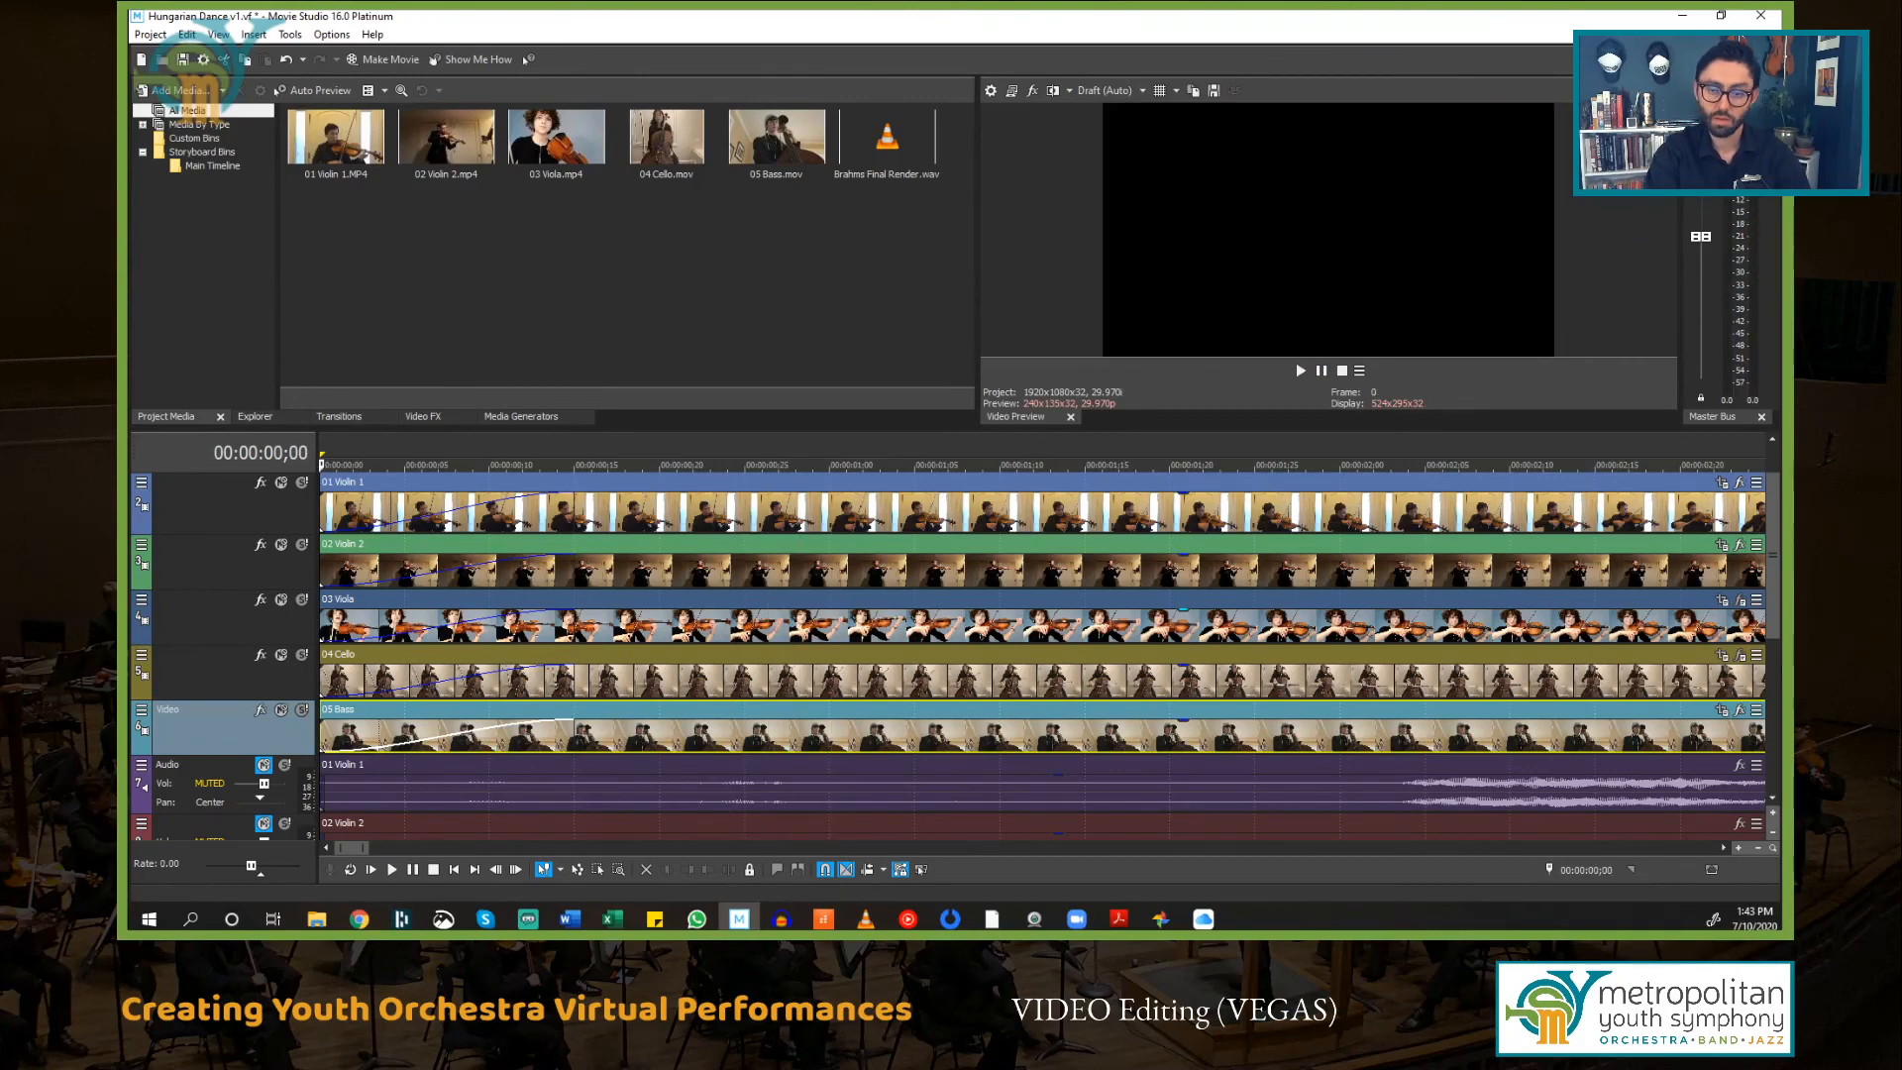
{"action": "scroll", "coordinate": [1545, 634], "scroll_direction": "down", "scroll_amount": 5}
{"action": "scroll", "coordinate": [1523, 596], "scroll_direction": "up", "scroll_amount": 6}
{"action": "scroll", "coordinate": [1501, 614], "scroll_direction": "down", "scroll_amount": 10}
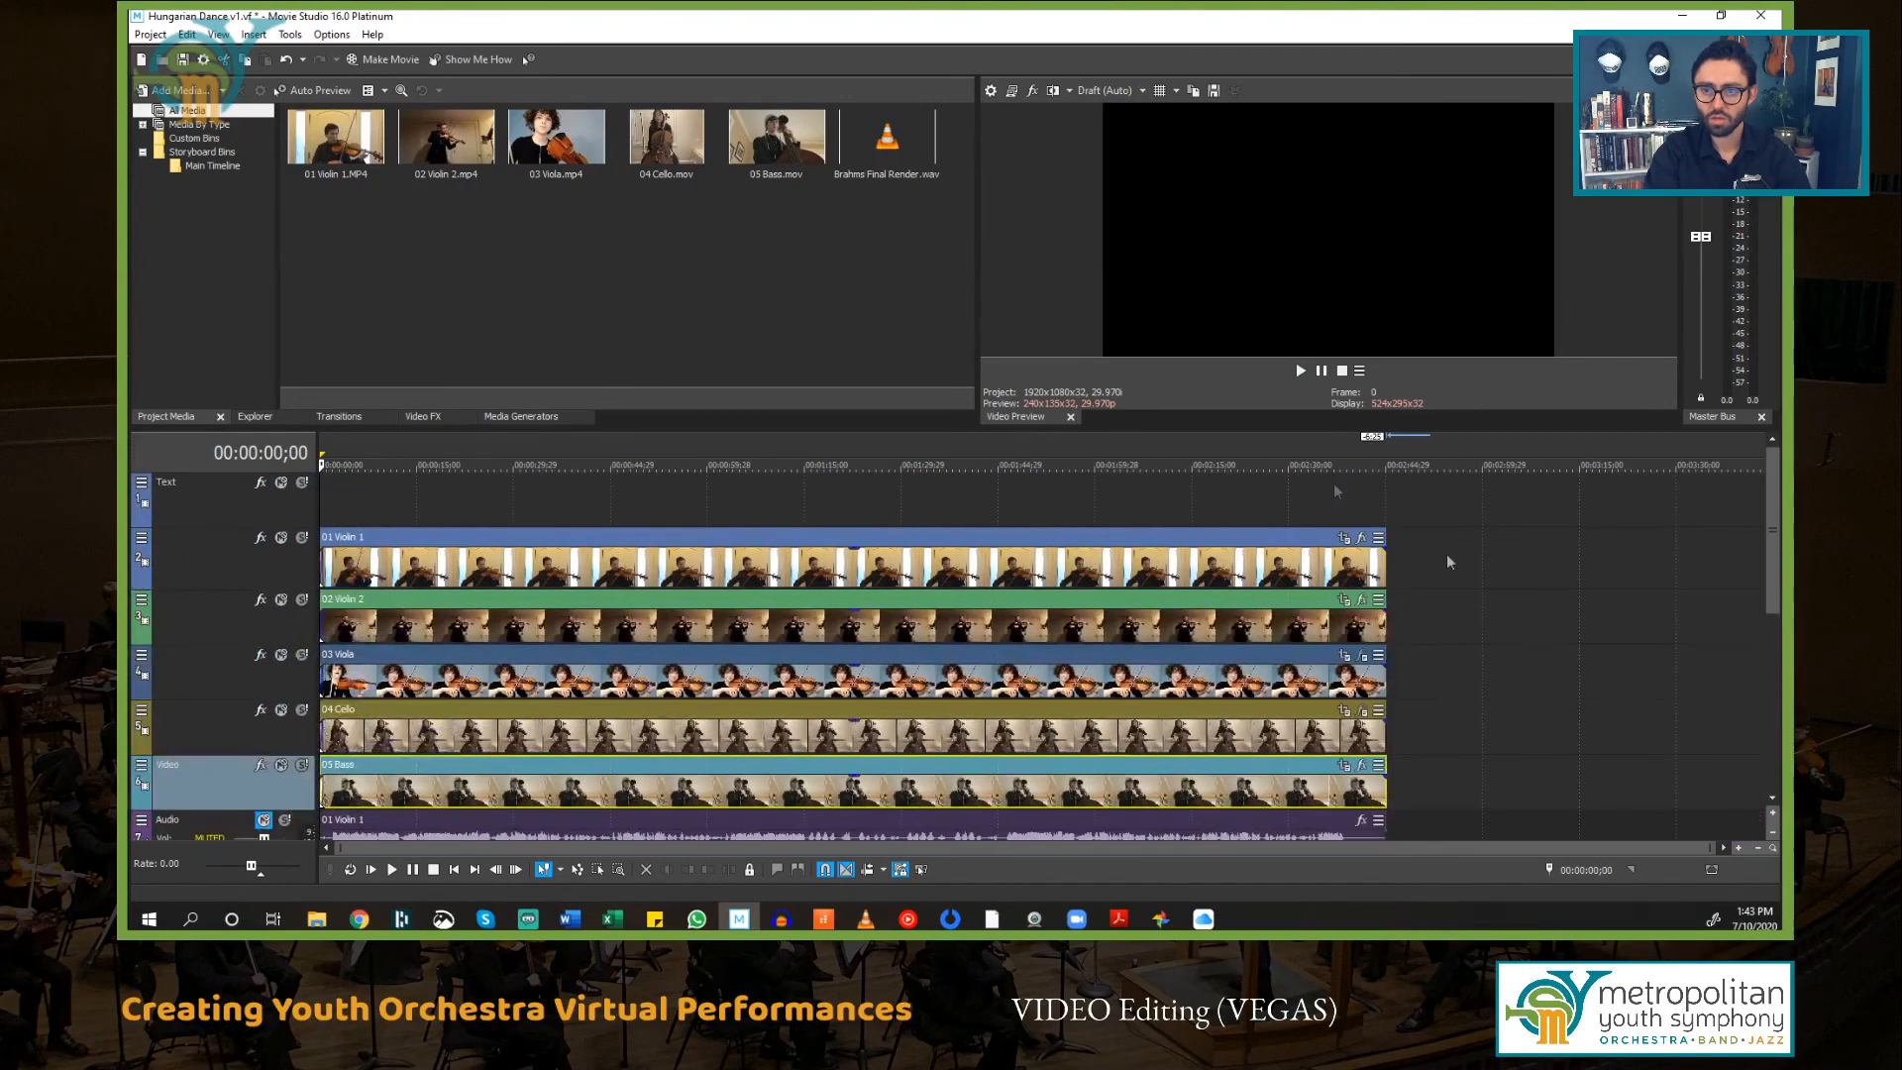
Step: Add fade-outs at the ends of the video events near 00:02:45;05
{"action": "left_click", "coordinate": [1387, 502]}
{"action": "scroll", "coordinate": [1416, 515], "scroll_direction": "up", "scroll_amount": 5}
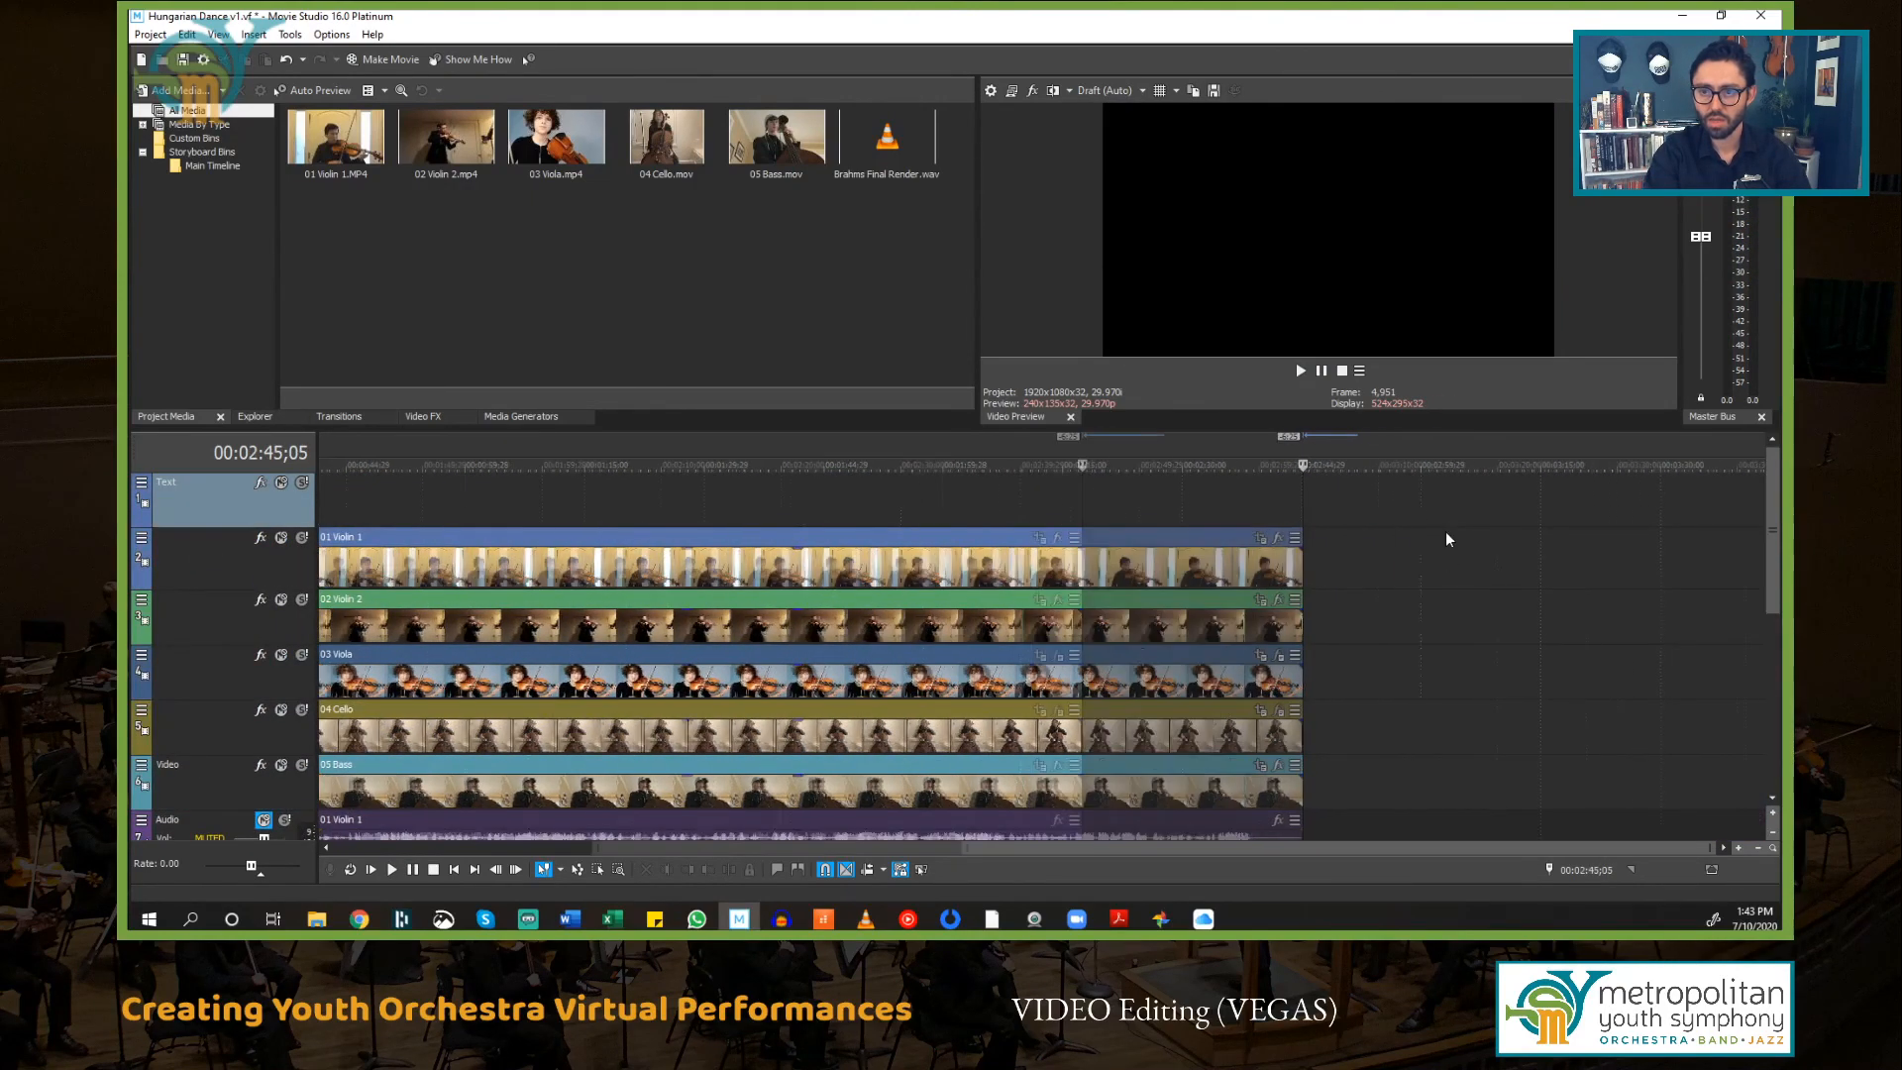
{"action": "scroll", "coordinate": [897, 665], "scroll_direction": "up", "scroll_amount": 3}
{"action": "left_click_drag", "start_coordinate": [1031, 552], "coordinate": [973, 603]}
{"action": "left_click_drag", "start_coordinate": [1031, 658], "coordinate": [974, 664]}
{"action": "left_click_drag", "start_coordinate": [1035, 723], "coordinate": [970, 771]}
Step: Play back the final seconds to check the fade-outs
{"action": "left_click", "coordinate": [781, 512]}
{"action": "key", "text": "space"}
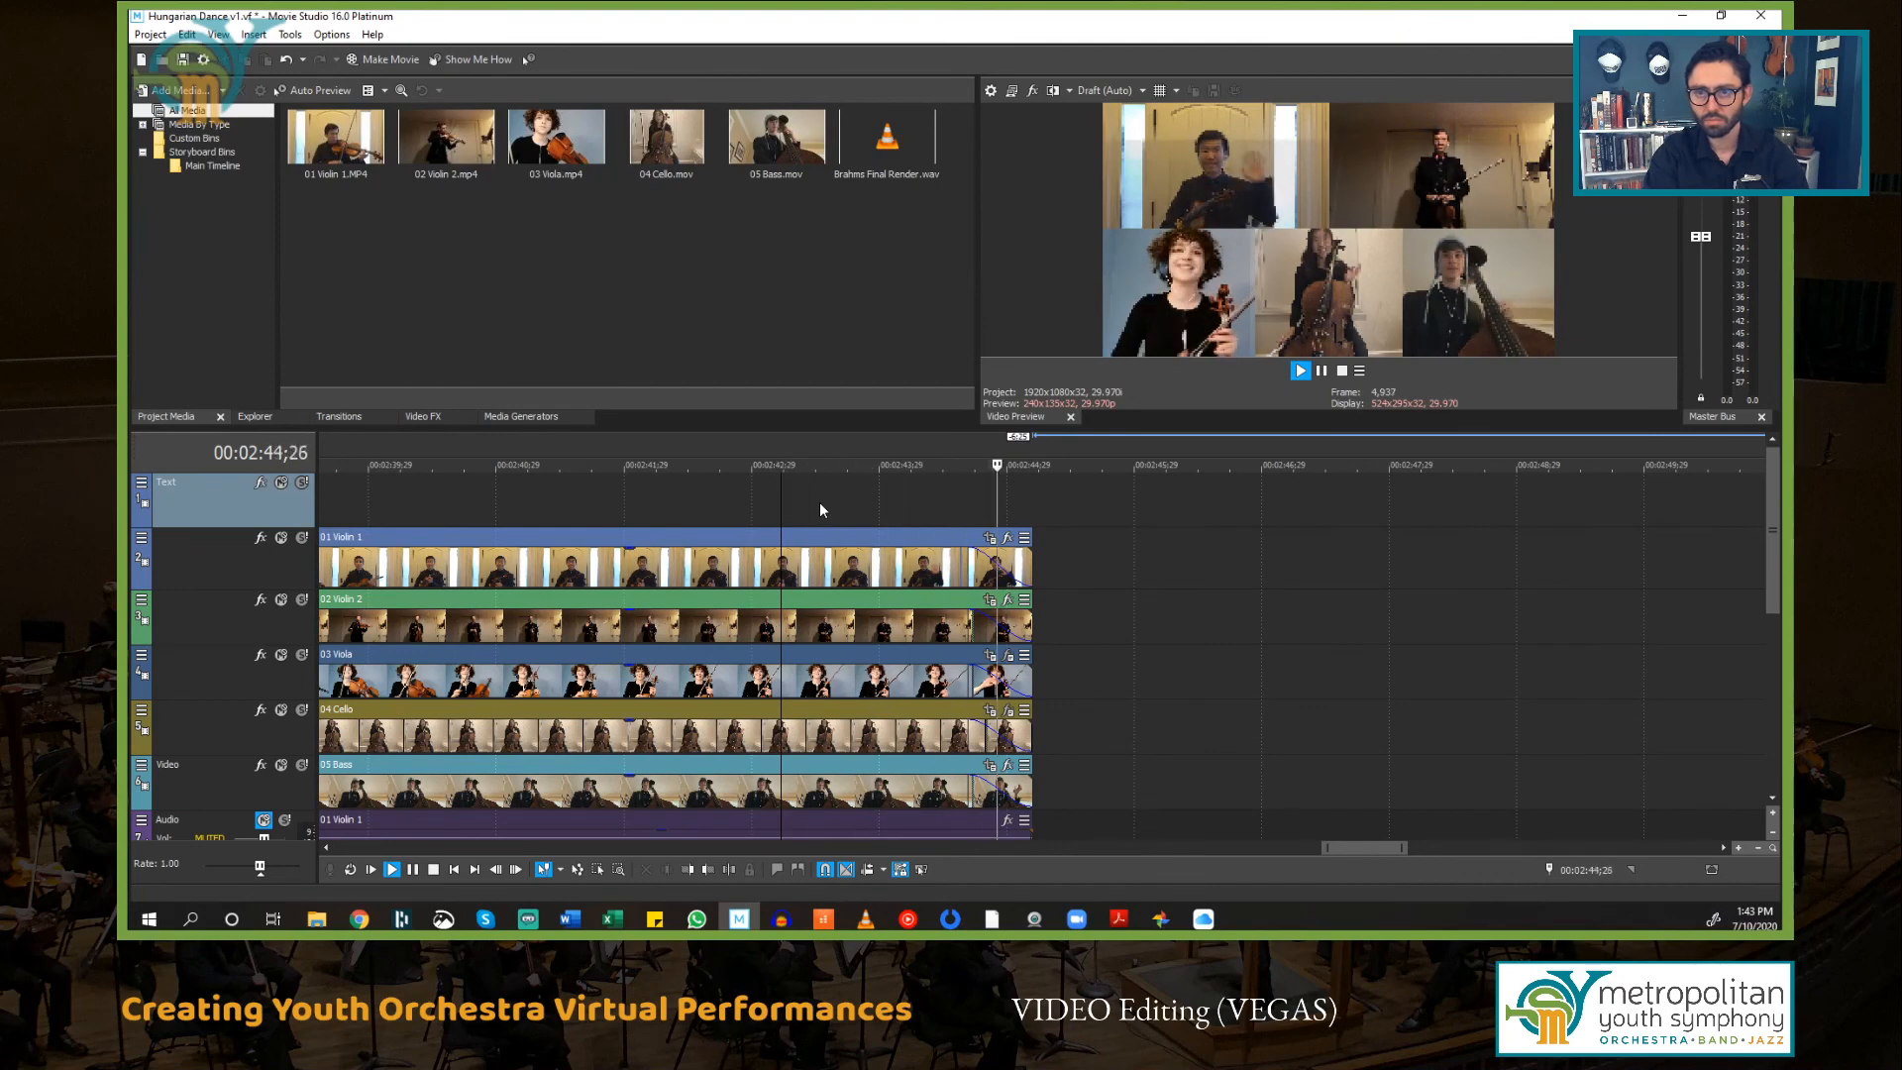
{"action": "key", "text": "space"}
{"action": "scroll", "coordinate": [858, 490], "scroll_direction": "down", "scroll_amount": 6}
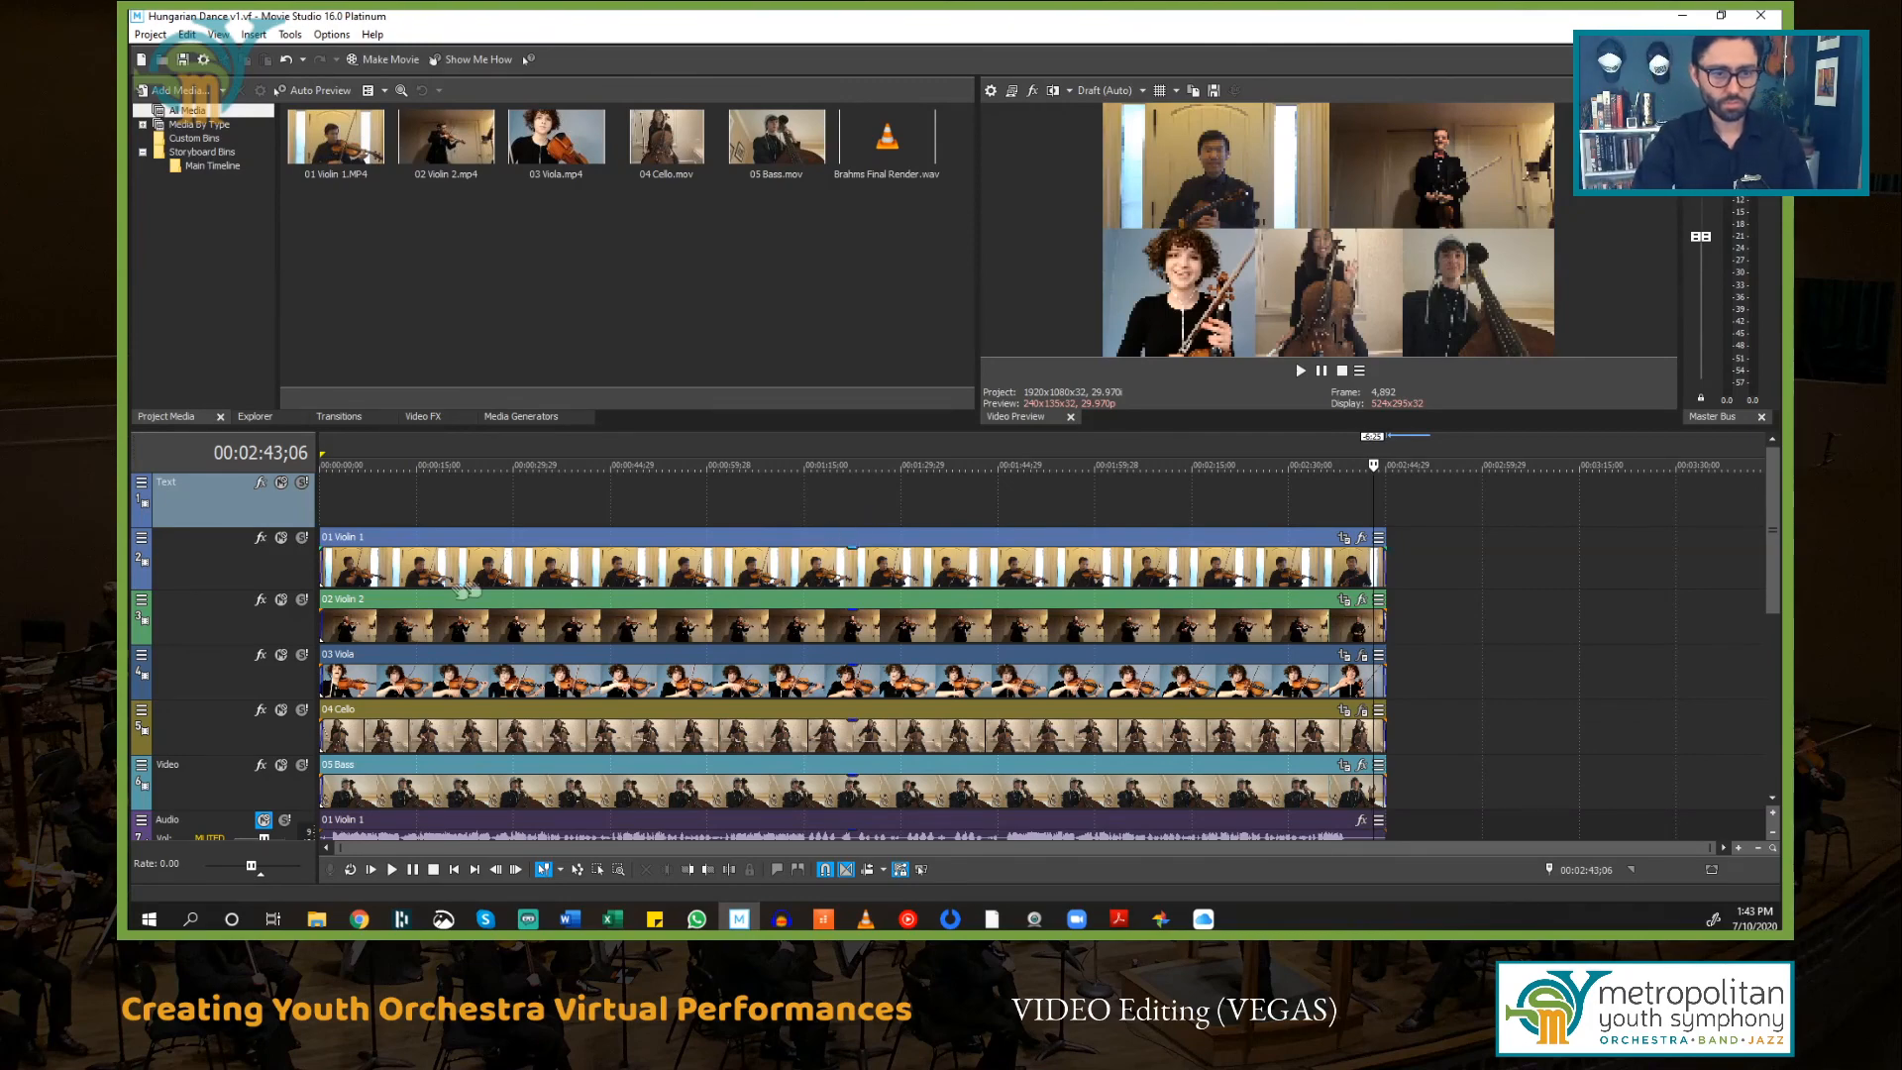
{"action": "scroll", "coordinate": [465, 586], "scroll_direction": "up", "scroll_amount": 2}
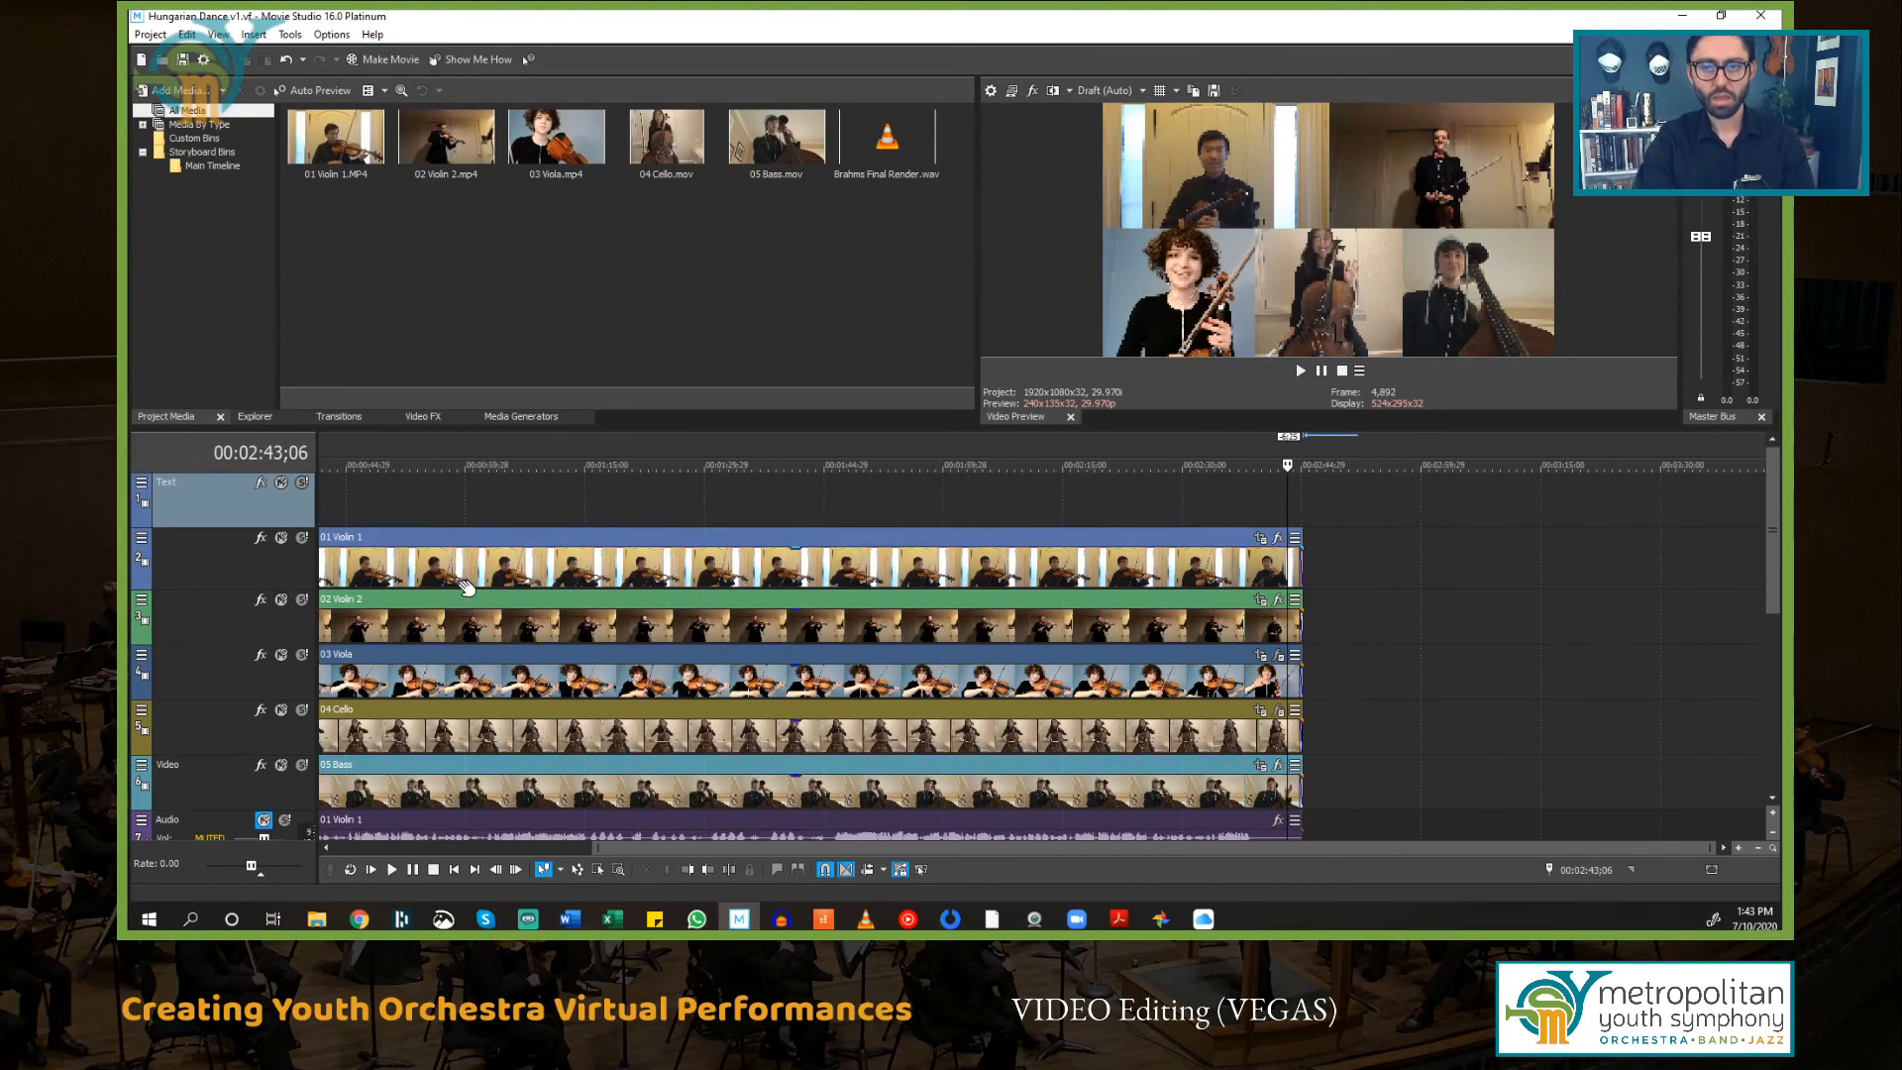
Step: Start Make Movie, choose saving to the hard drive, and pick the MOV format
{"action": "left_click", "coordinate": [382, 62]}
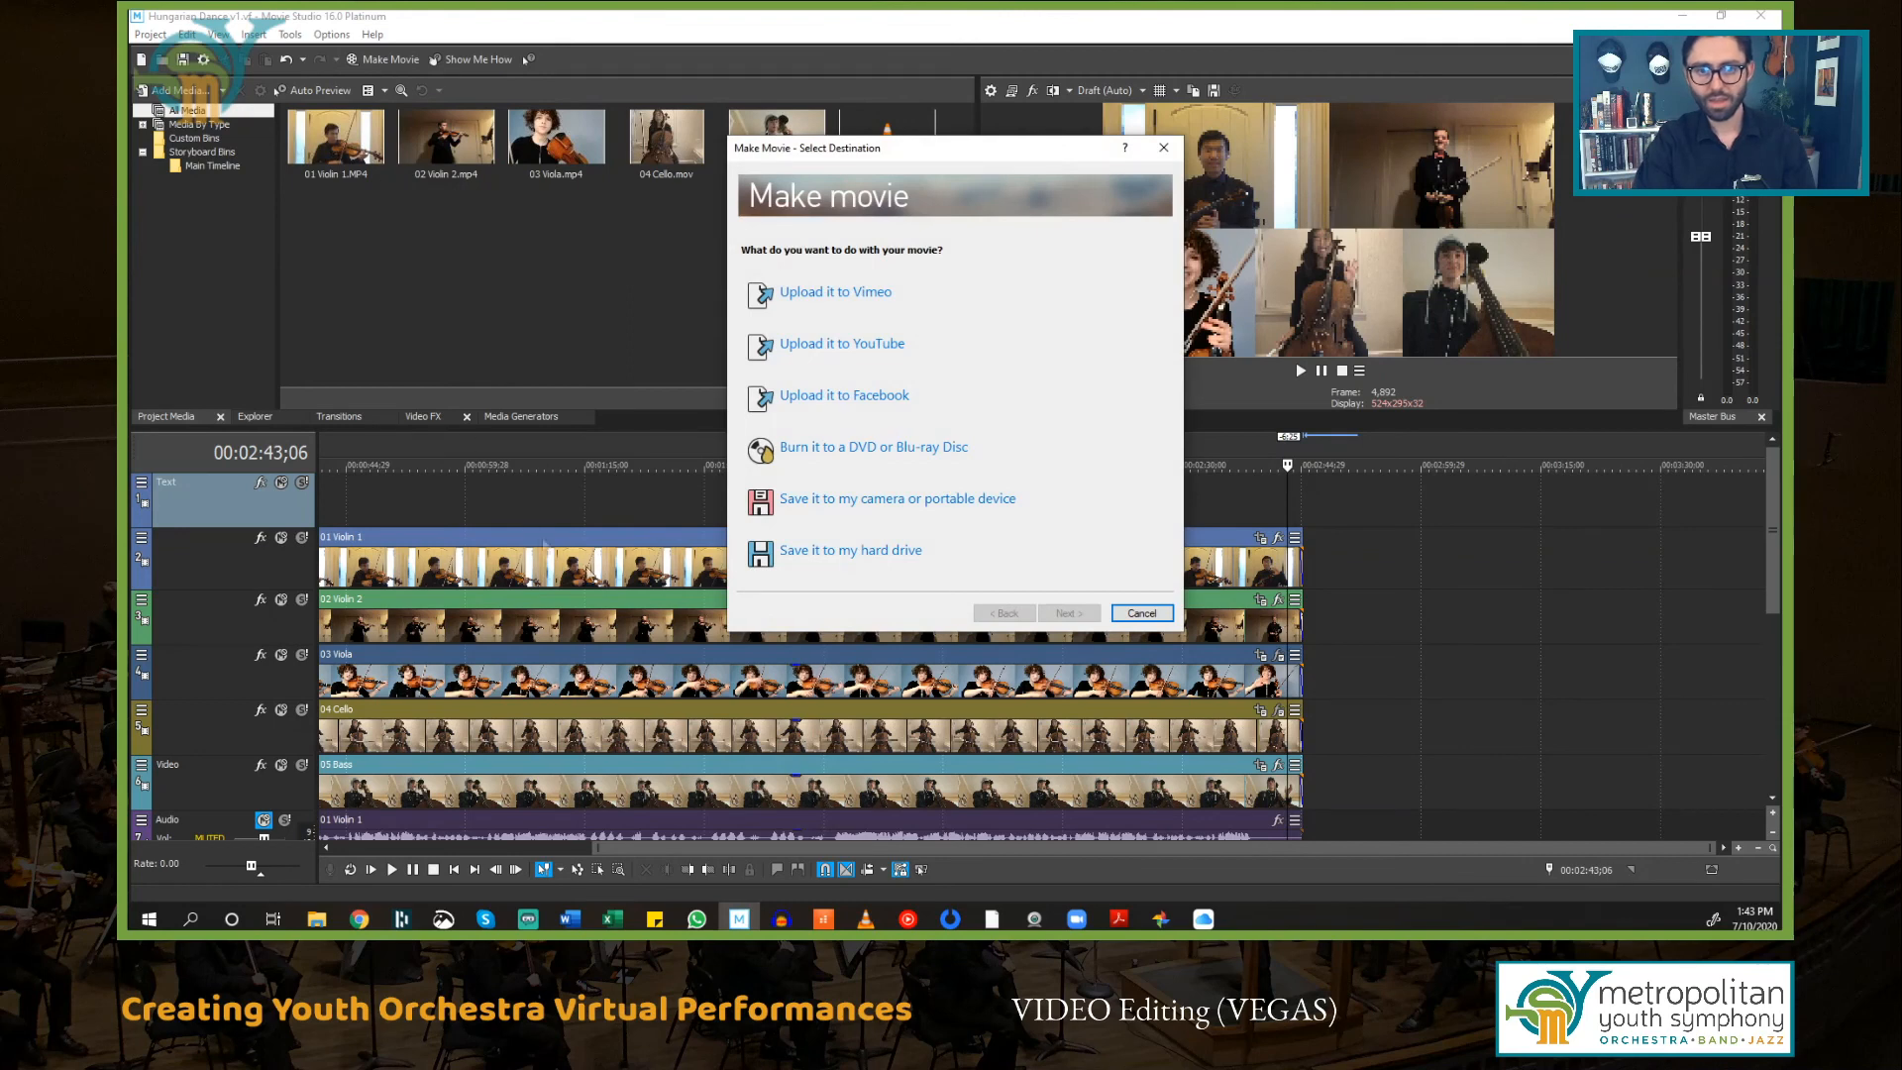
{"action": "left_click", "coordinate": [895, 562]}
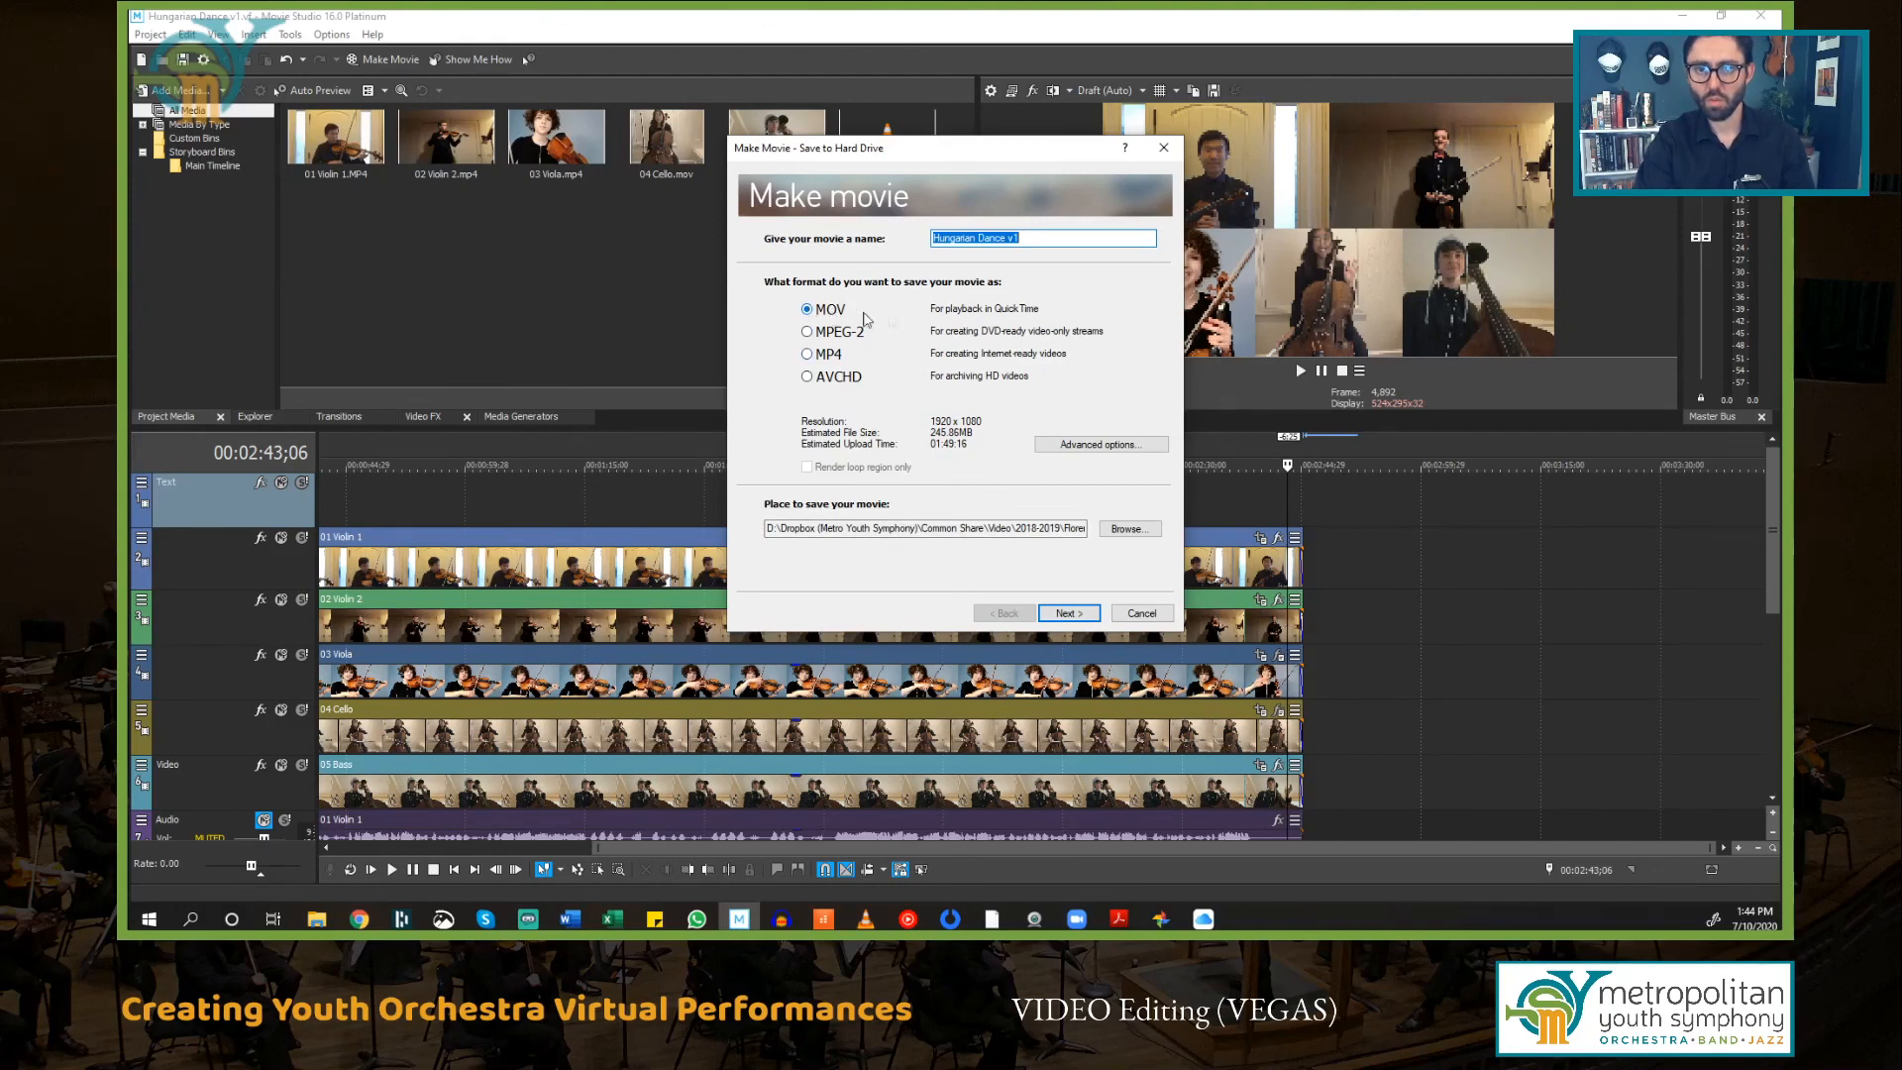
{"action": "left_click", "coordinate": [807, 355]}
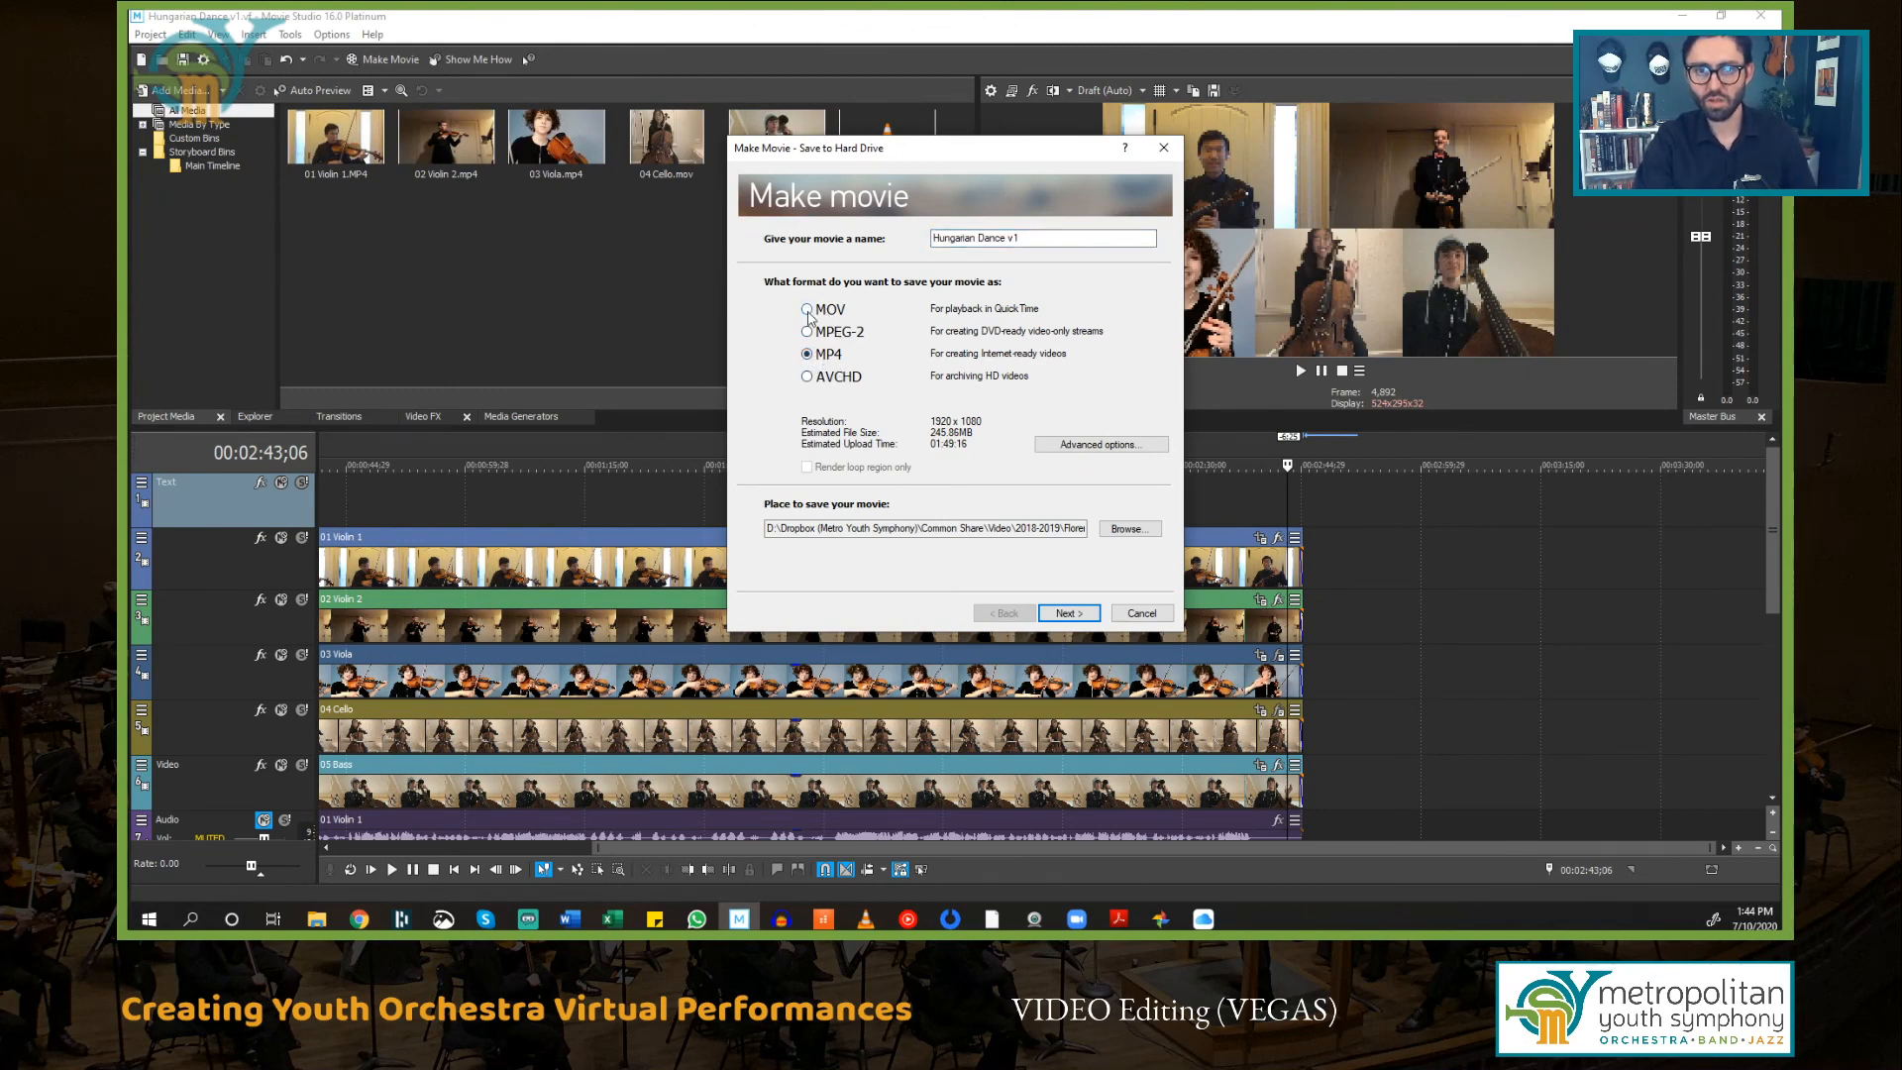
{"action": "left_click", "coordinate": [810, 312]}
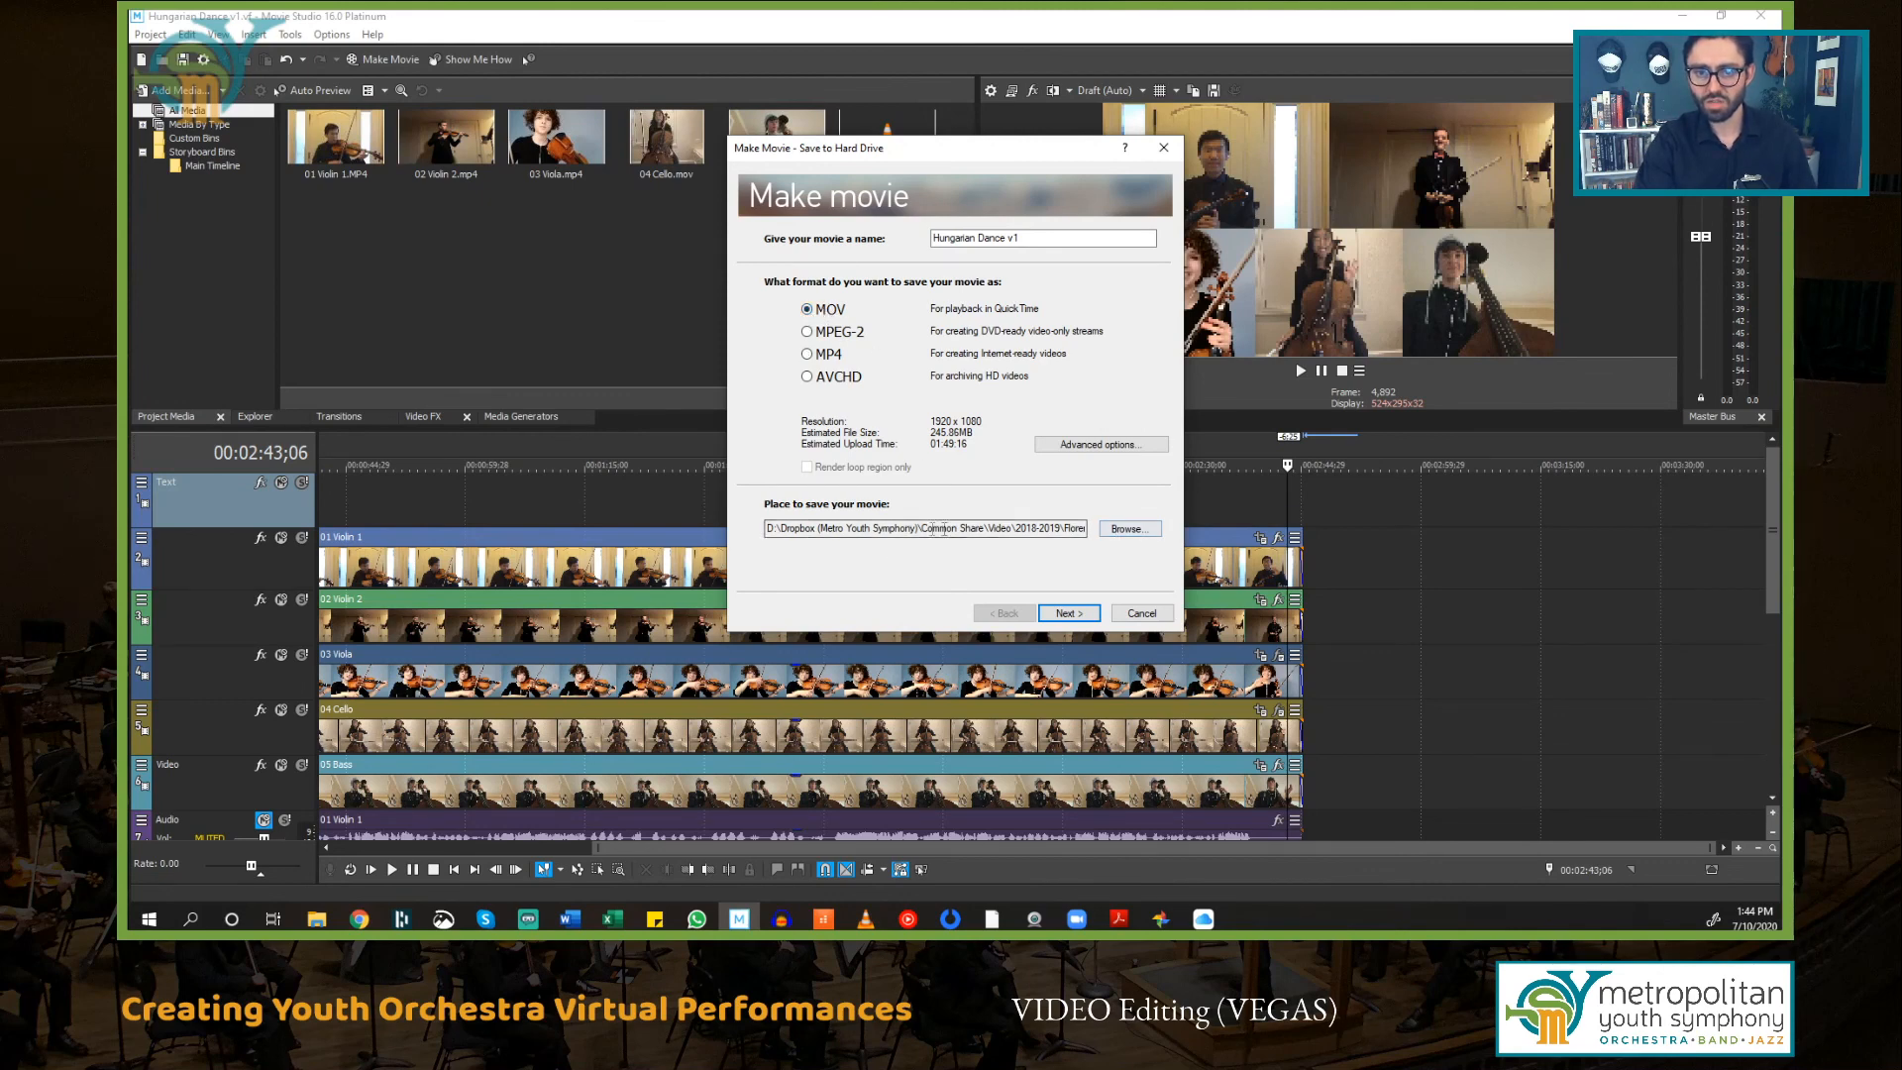
Step: Set the save location to a new Video Renders folder inside Brahms Demo and start rendering the movie
{"action": "left_click_drag", "start_coordinate": [900, 530], "coordinate": [1095, 536]}
{"action": "left_click", "coordinate": [1018, 529]}
{"action": "left_click", "coordinate": [1124, 529]}
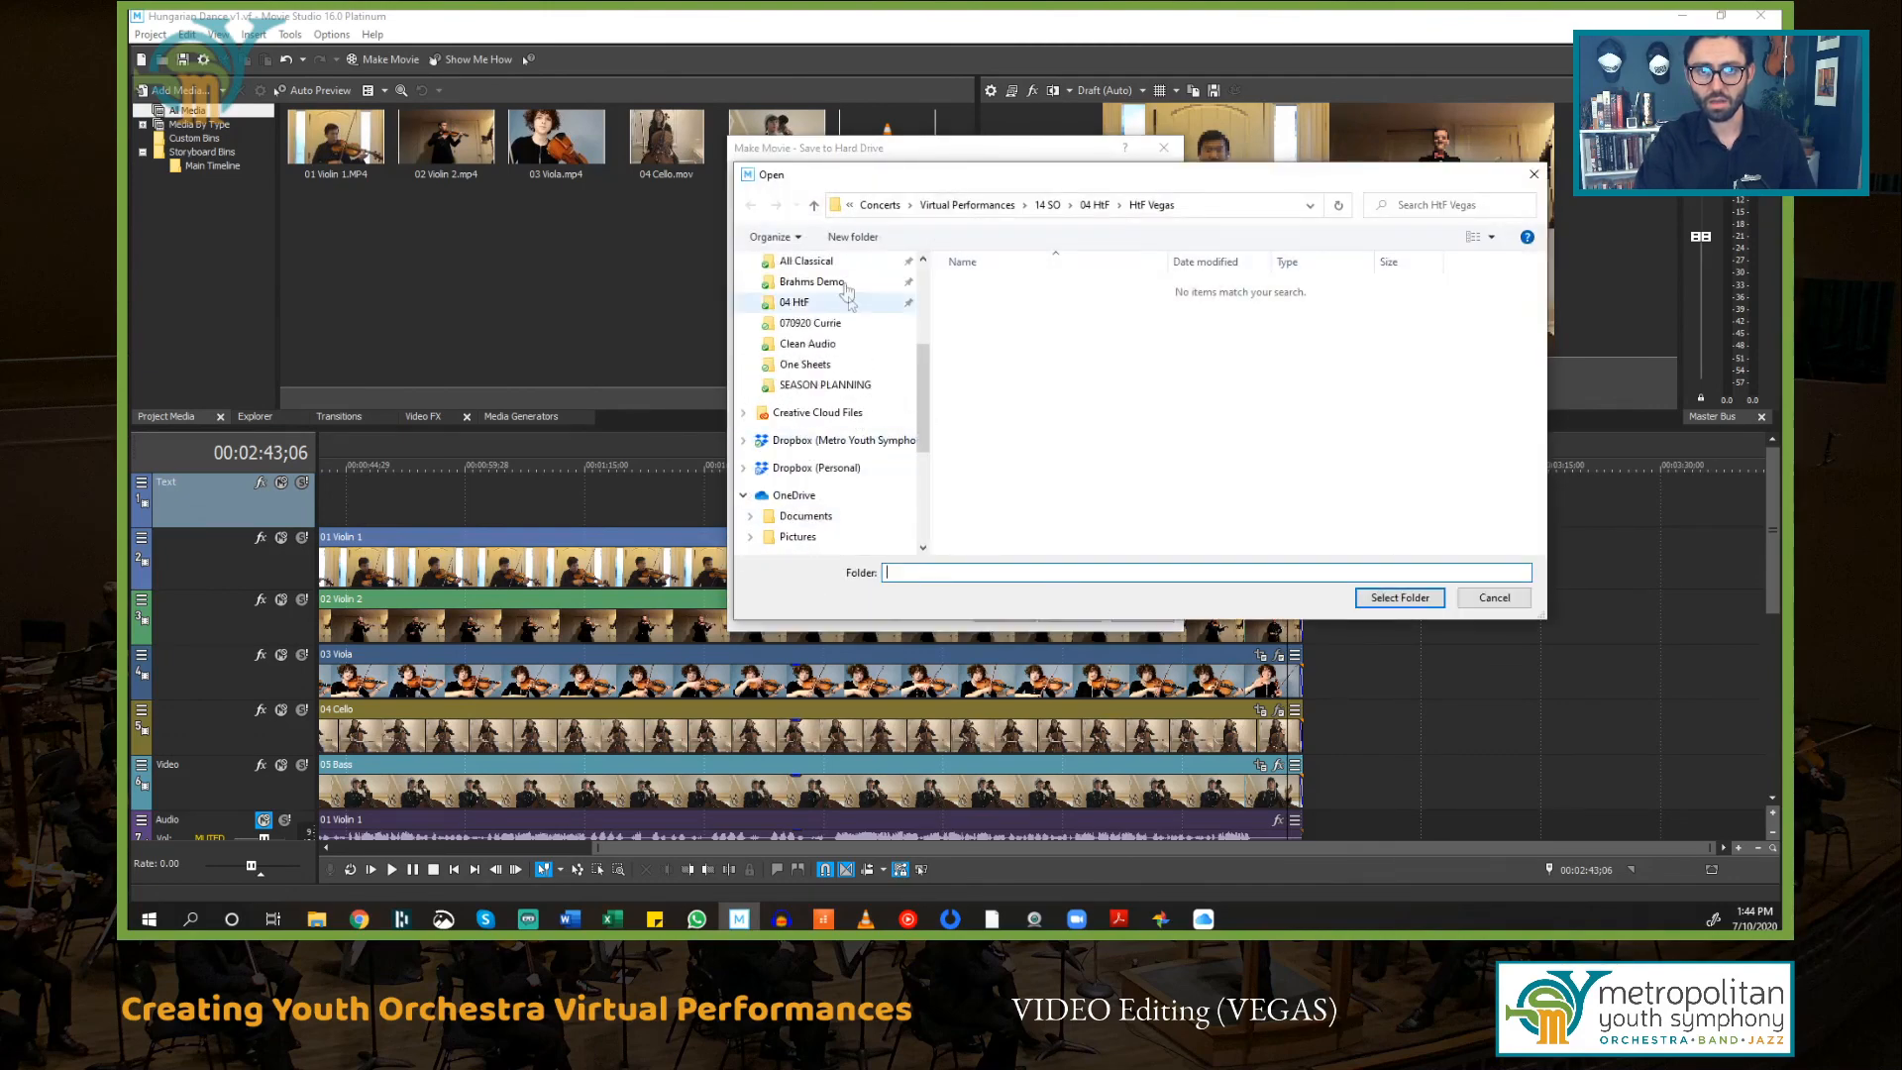
{"action": "left_click", "coordinate": [812, 281]}
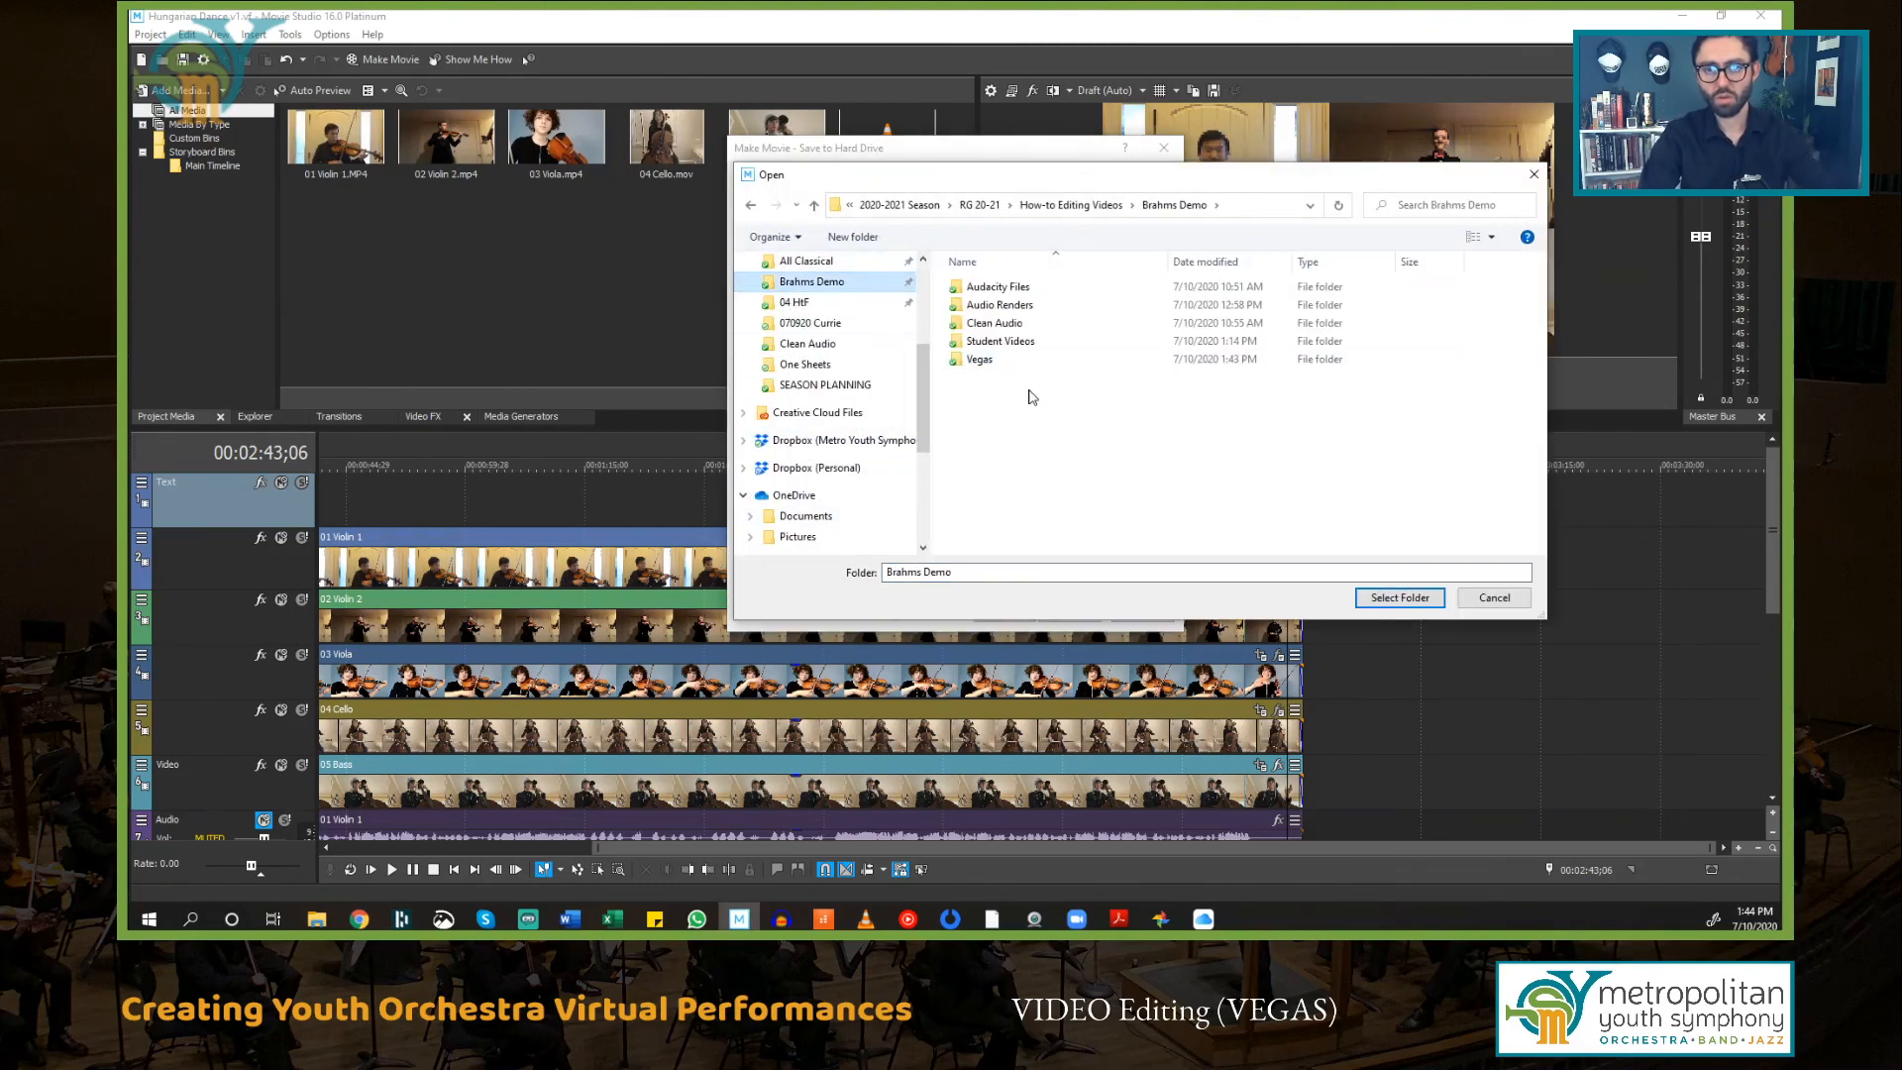
{"action": "left_click", "coordinate": [852, 237]}
{"action": "key", "text": "BackSpace"}
{"action": "type", "text": "Video Renders"}
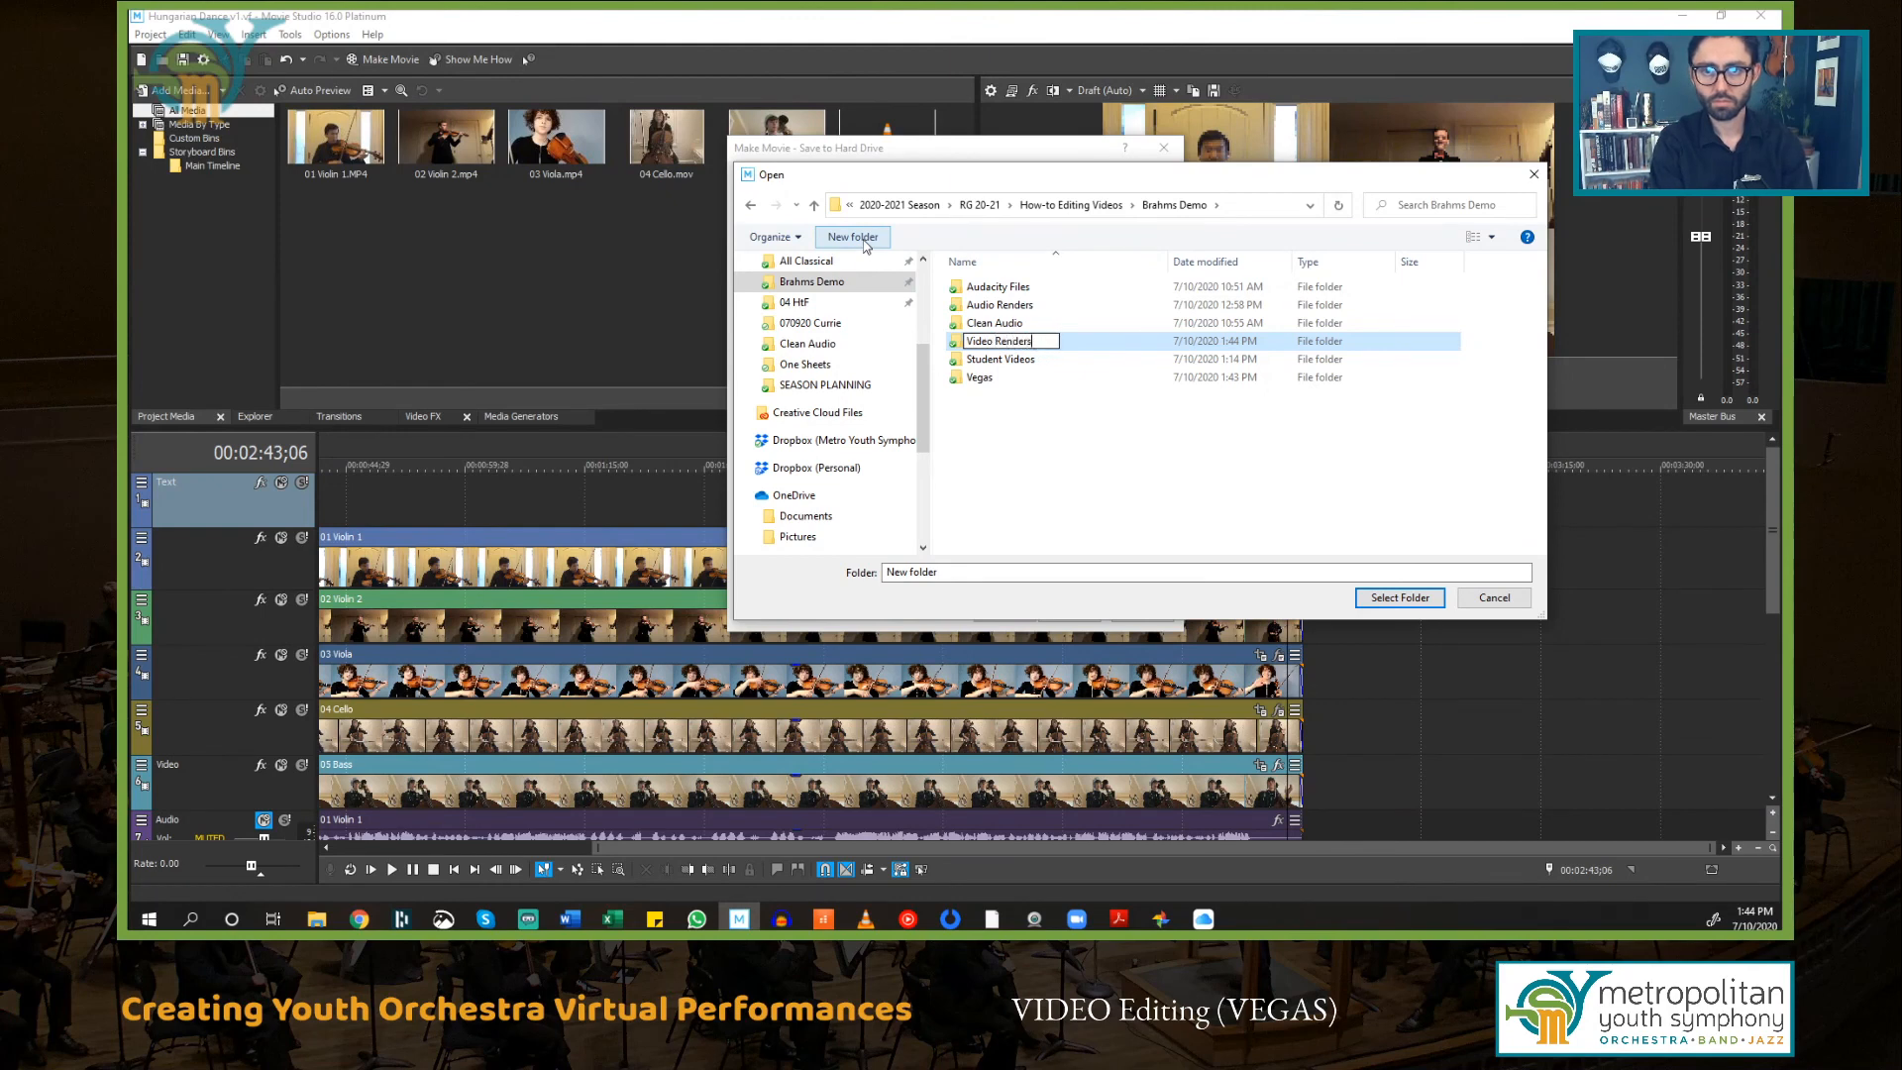
{"action": "key", "text": "Return"}
{"action": "double_click", "coordinate": [1045, 381]}
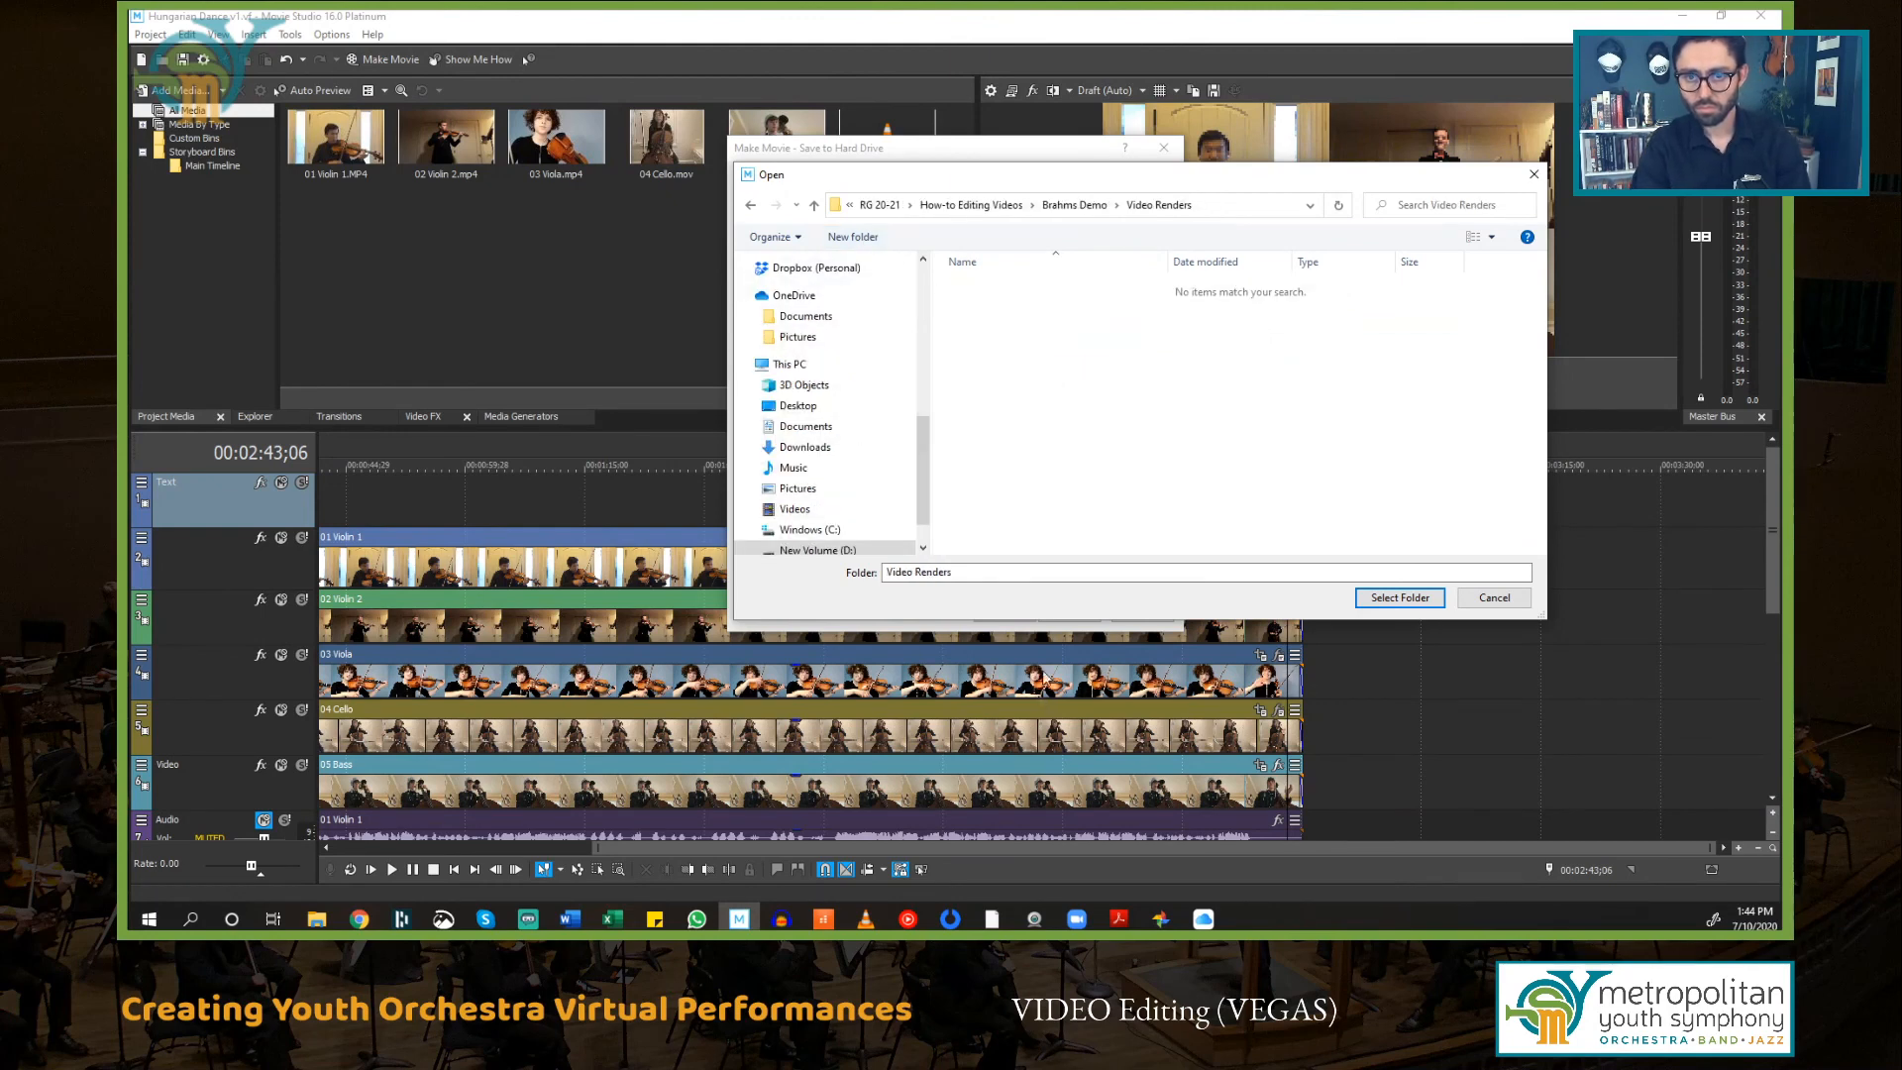
{"action": "left_click", "coordinate": [1400, 598]}
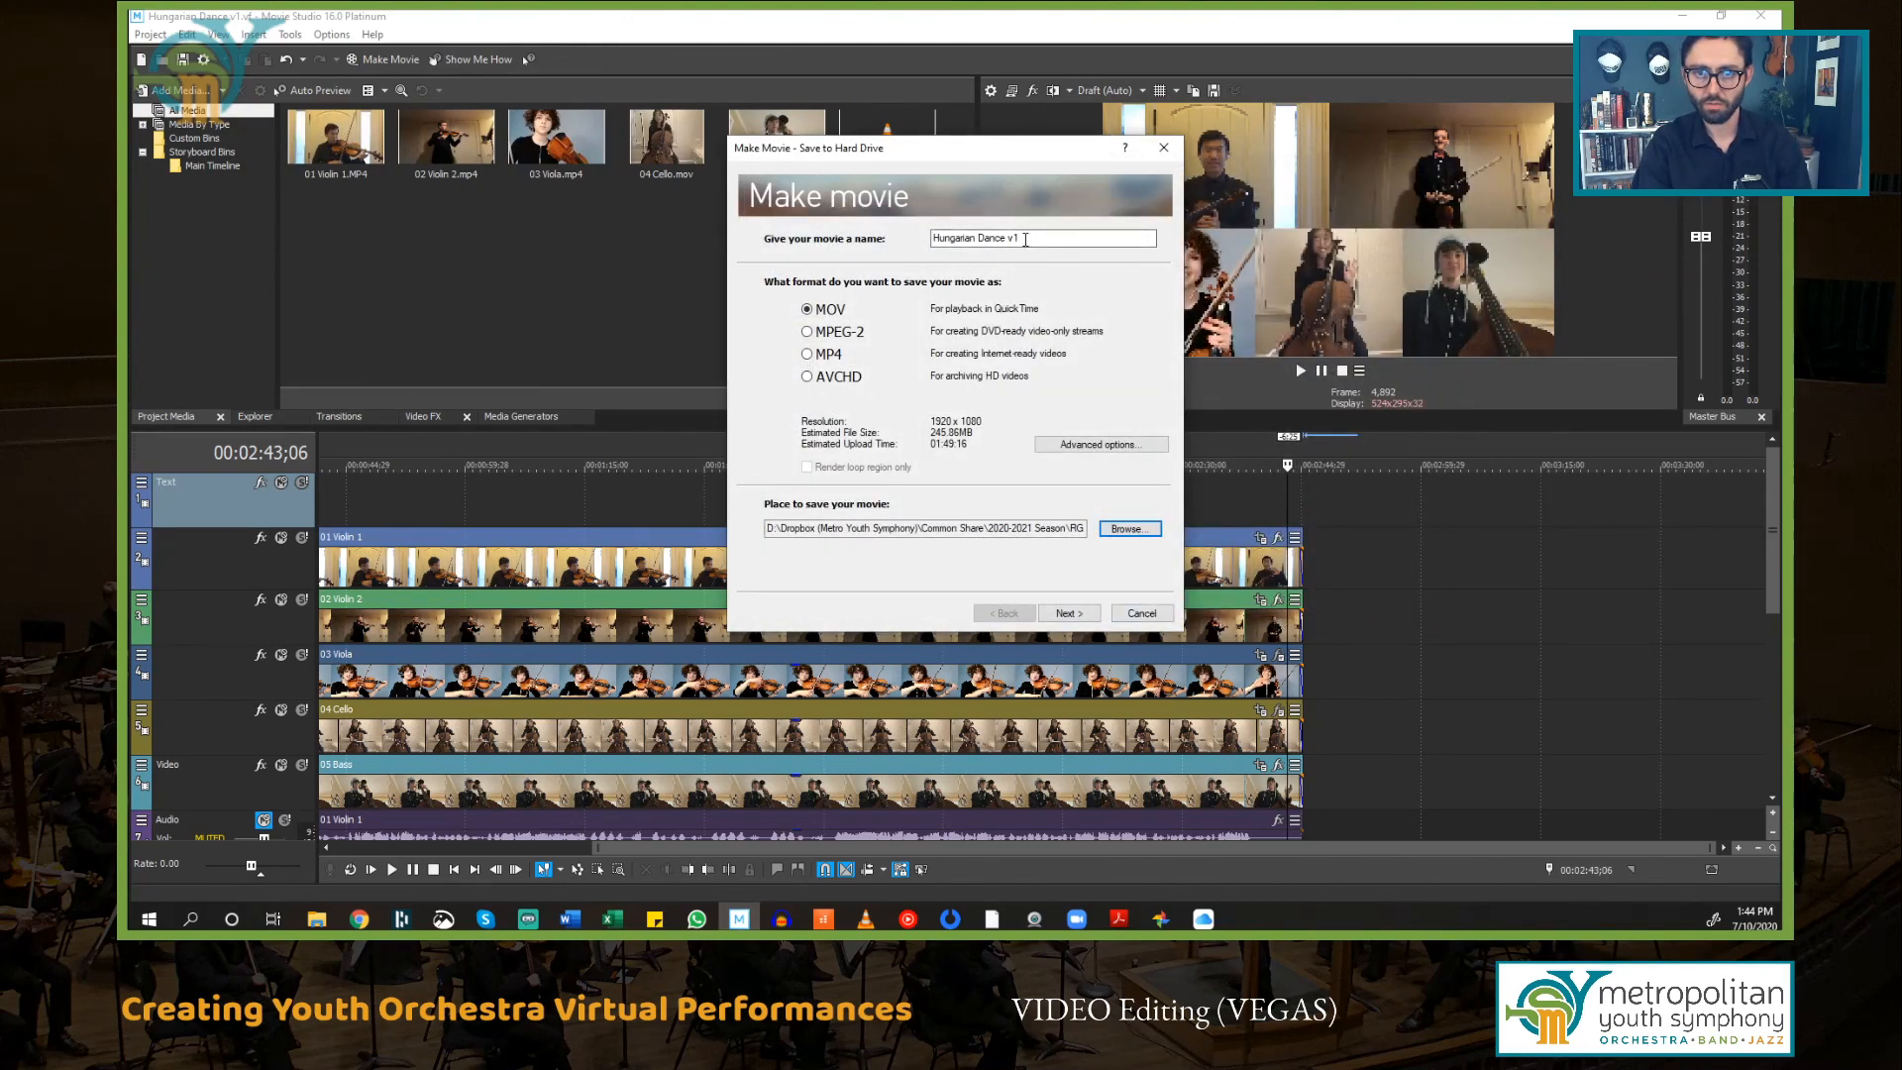
{"action": "left_click", "coordinate": [1066, 614]}
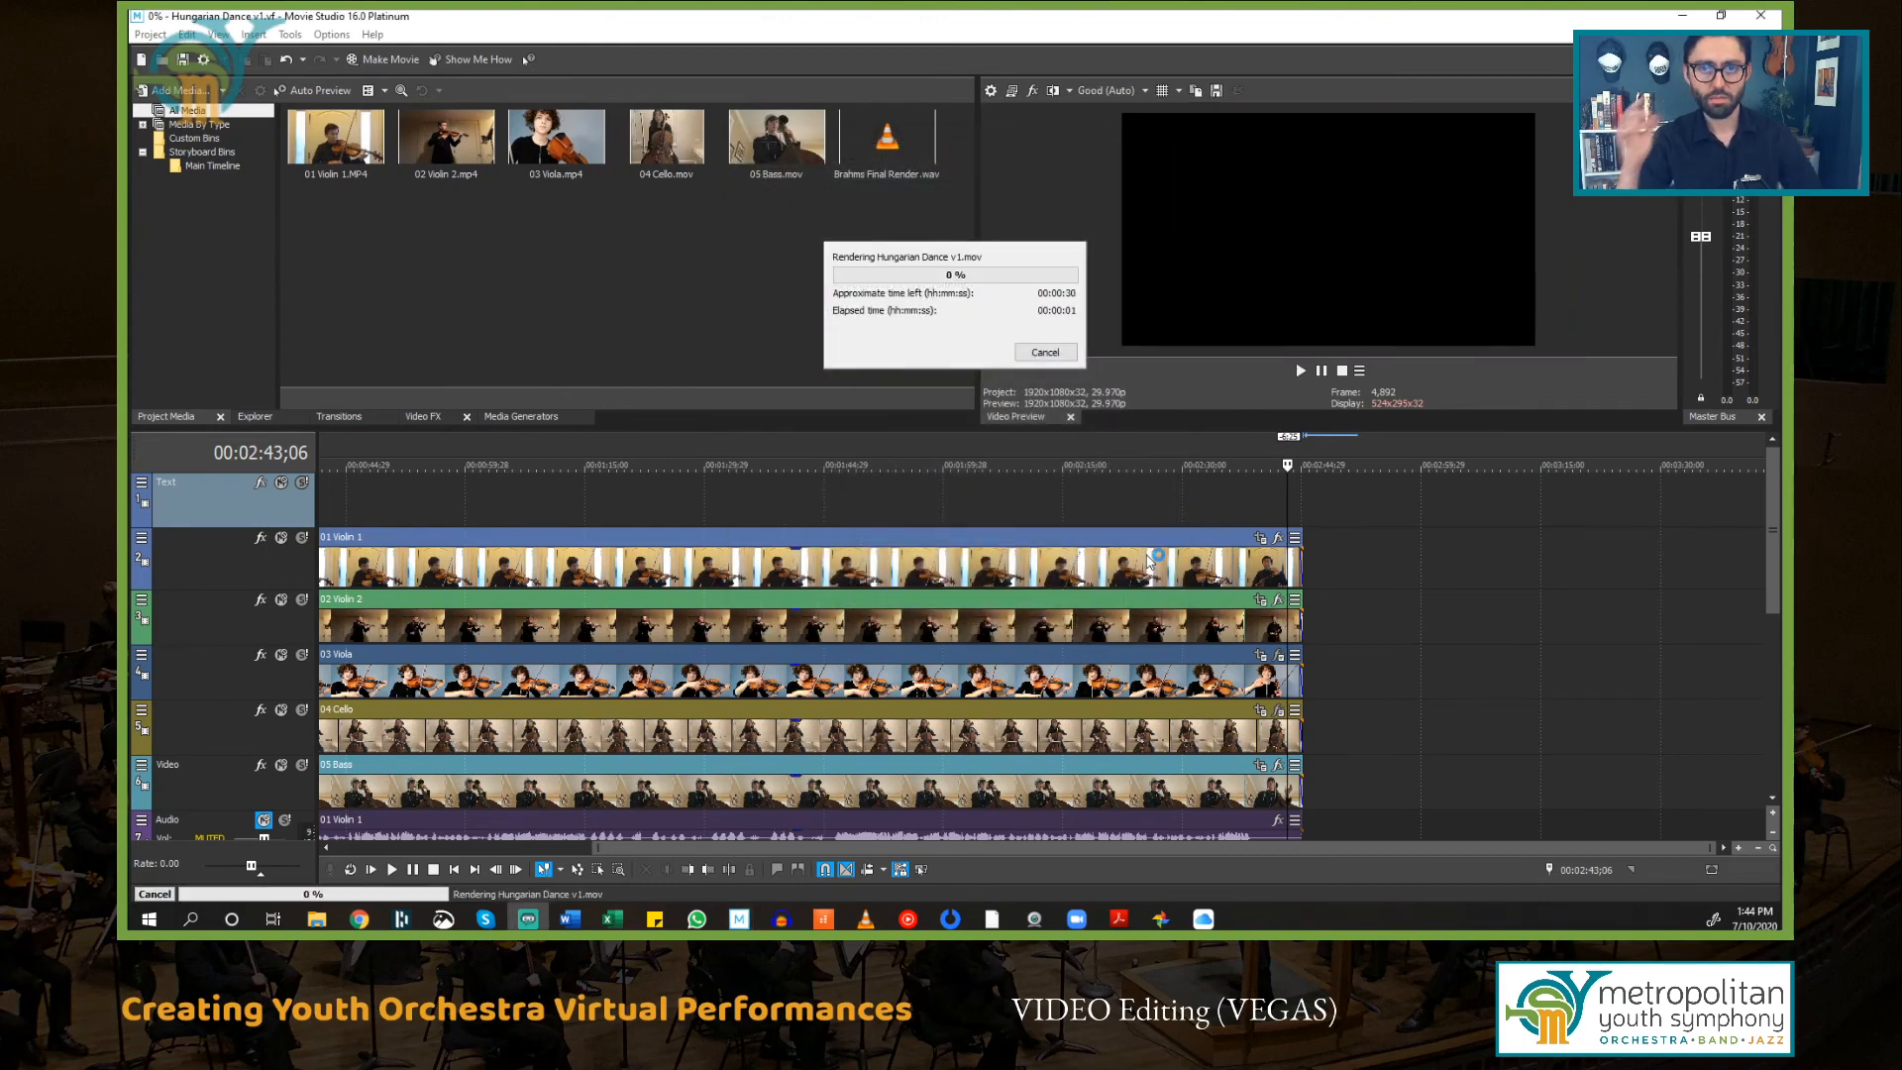